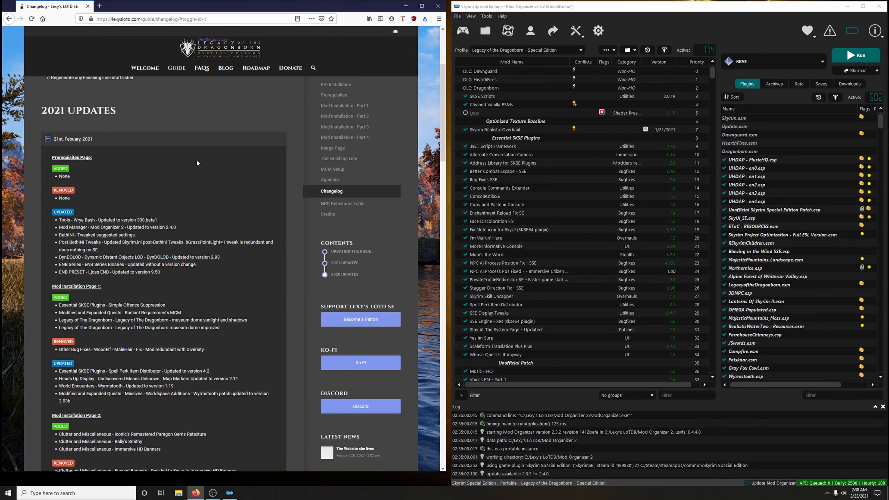
Step: Review the changelog's update instructions and 2021 updates, leaving the 21st February 2021 entry expanded
{"action": "scroll", "coordinate": [196, 159], "scroll_direction": "up", "scroll_amount": 4}
{"action": "mouse_move", "coordinate": [181, 99]}
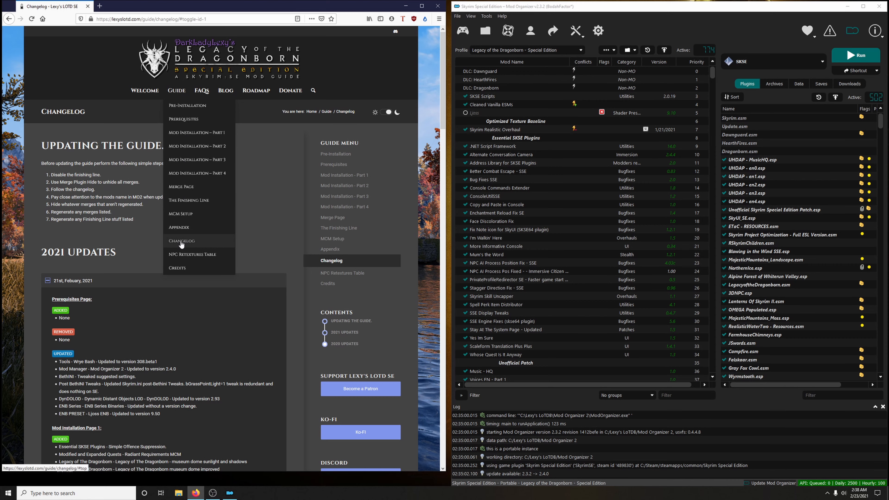
{"action": "scroll", "coordinate": [191, 297], "scroll_direction": "down", "scroll_amount": 5}
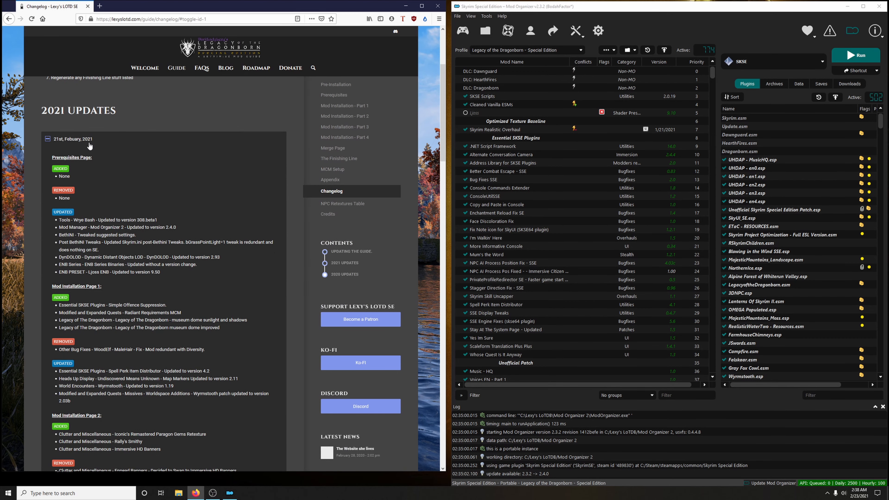
{"action": "left_click", "coordinate": [58, 144]}
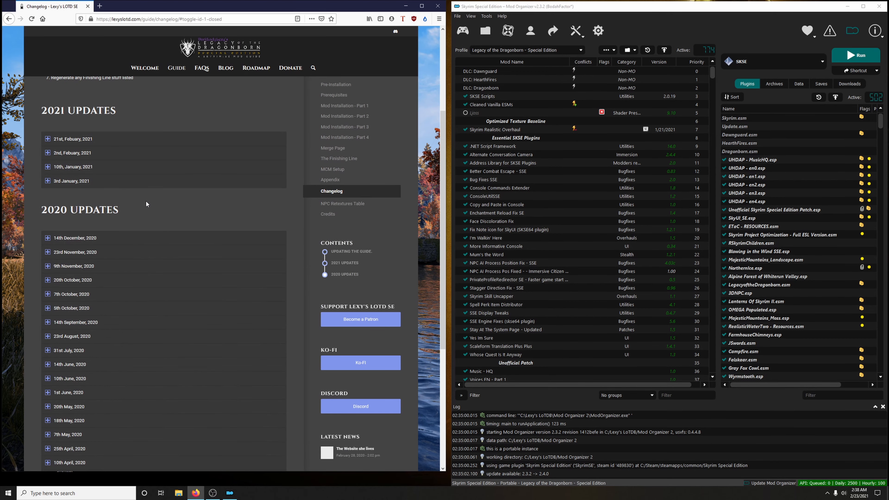
{"action": "left_click", "coordinate": [64, 140]}
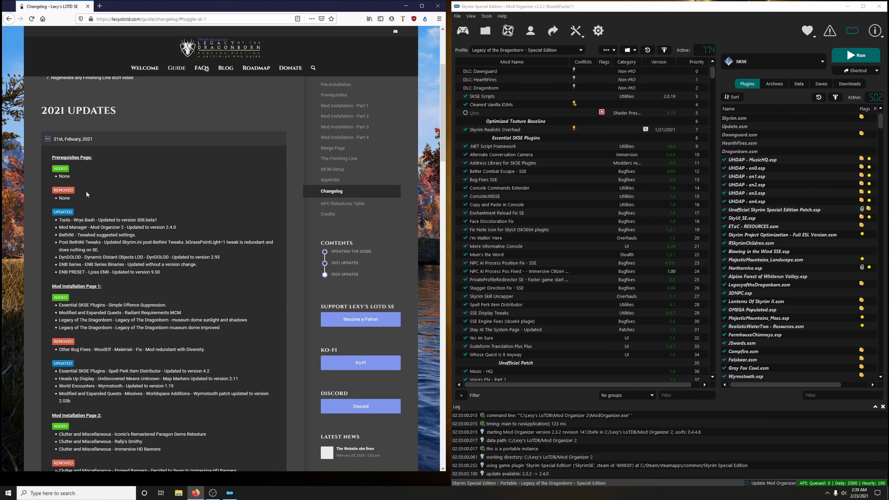
Step: Open the guide's Prerequisites page in a separate tab and return to the changelog tab
{"action": "mouse_move", "coordinate": [177, 74]}
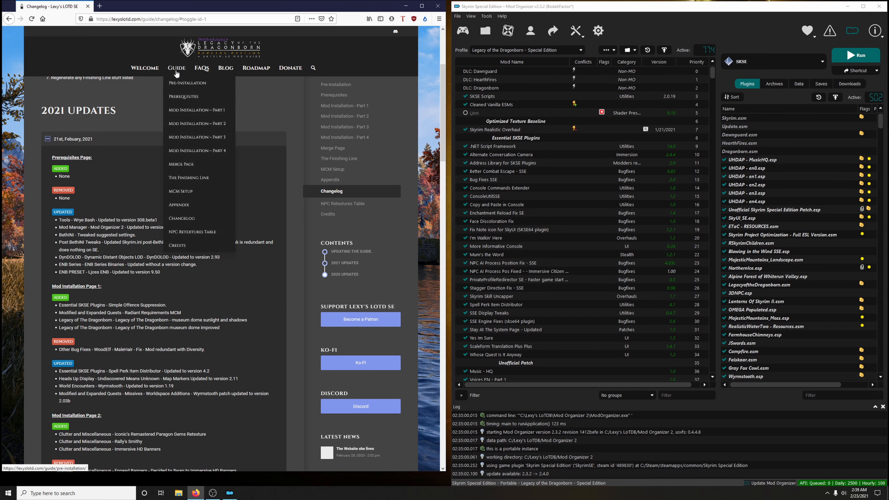
{"action": "middle_click", "coordinate": [180, 100]}
{"action": "left_click", "coordinate": [115, 8]}
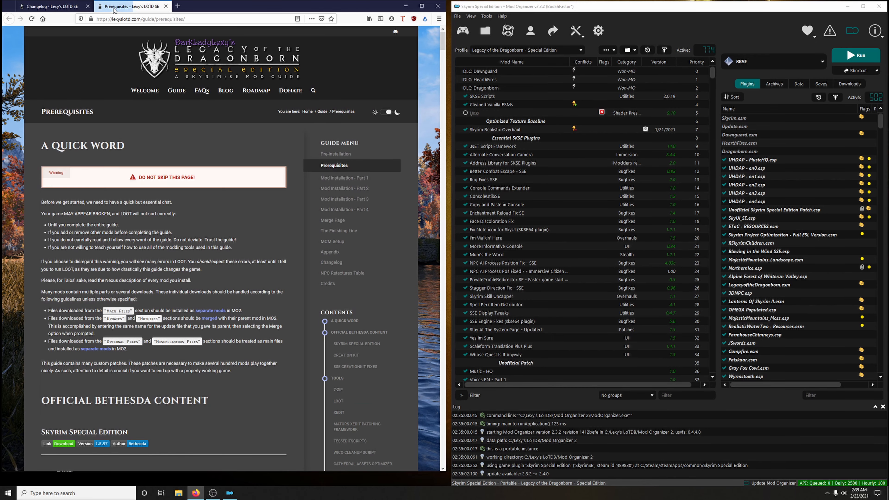
{"action": "left_click", "coordinate": [69, 5]}
{"action": "left_click", "coordinate": [109, 7]}
{"action": "left_click", "coordinate": [57, 7]}
{"action": "left_click", "coordinate": [111, 7]}
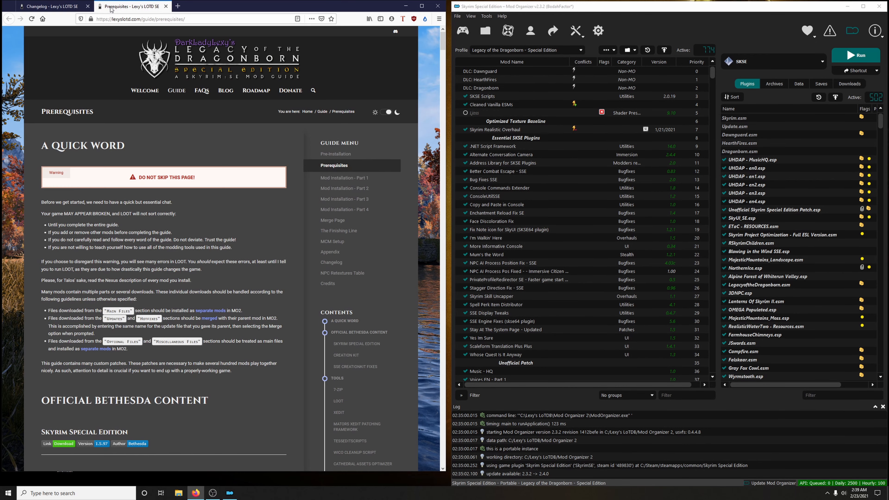
{"action": "left_click", "coordinate": [57, 7]}
Step: Read the Prerequisites page updates in the changelog and close Mod Organizer
{"action": "scroll", "coordinate": [115, 198], "scroll_direction": "down", "scroll_amount": 1}
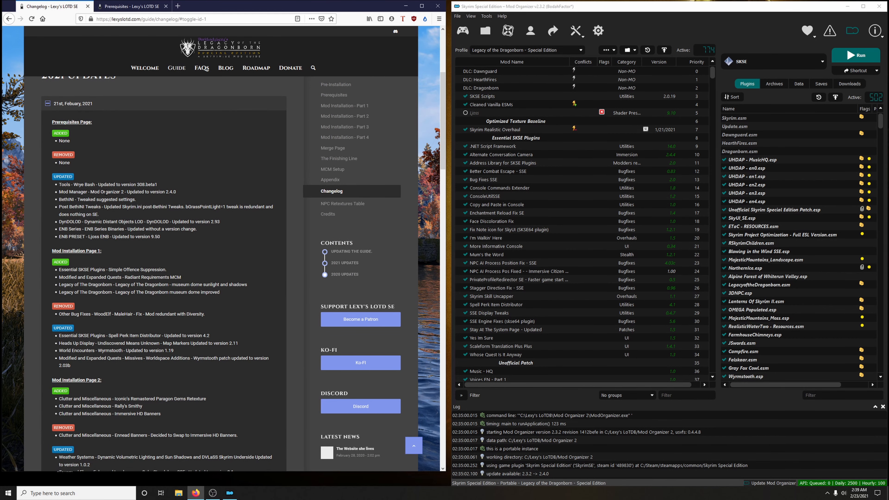
{"action": "scroll", "coordinate": [95, 194], "scroll_direction": "down", "scroll_amount": 1}
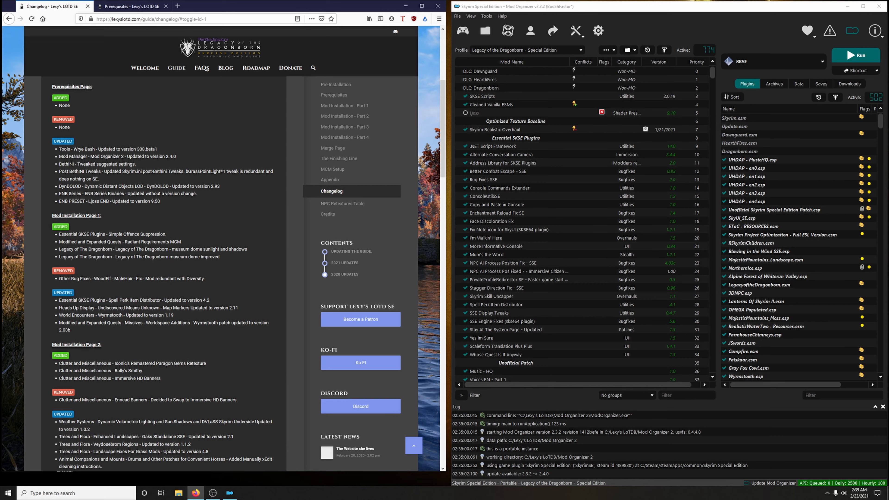
{"action": "left_click", "coordinate": [878, 6]}
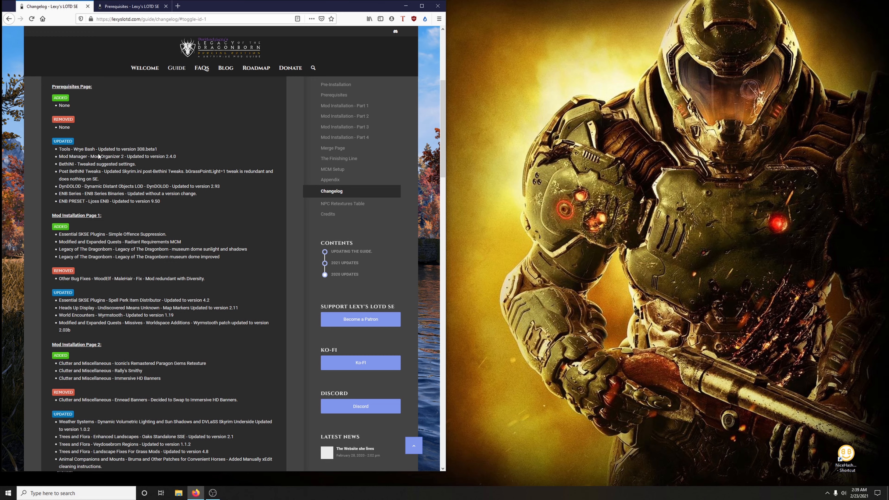
Step: Go to the Wrye Bash section of the Prerequisites page and open its Nexus Mods files page
{"action": "left_click", "coordinate": [120, 2]}
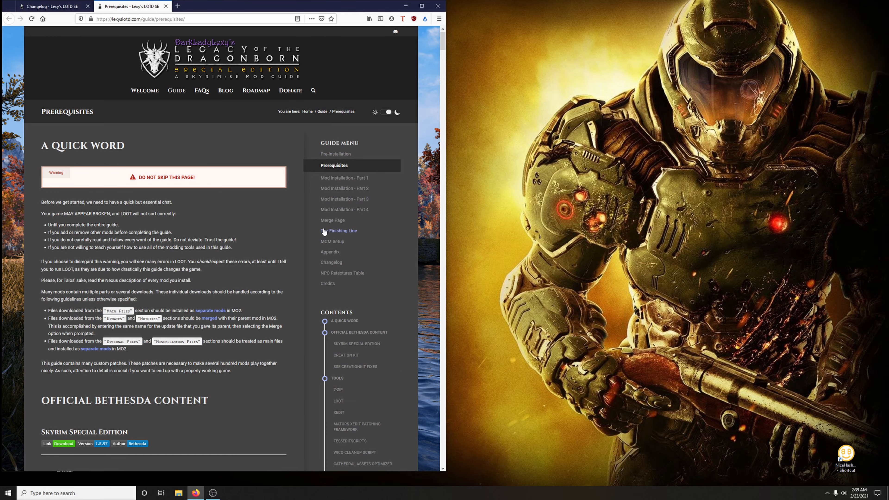
{"action": "scroll", "coordinate": [328, 238], "scroll_direction": "down", "scroll_amount": 4}
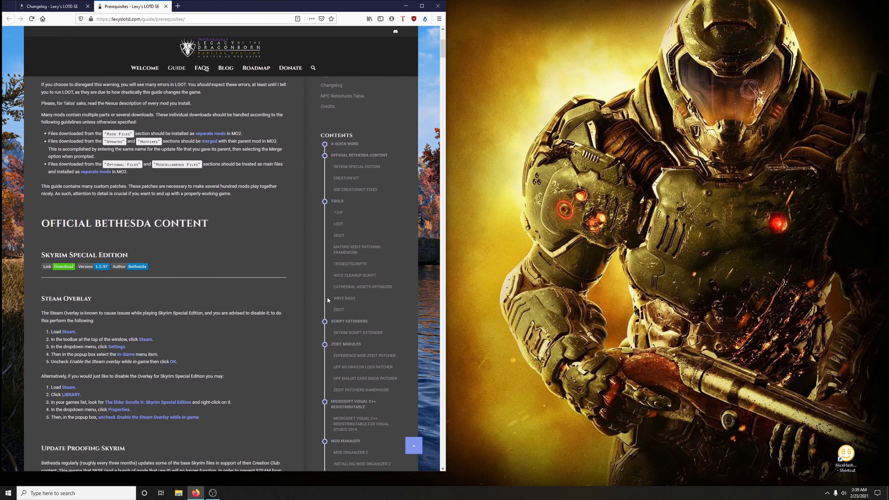
{"action": "left_click", "coordinate": [345, 299]}
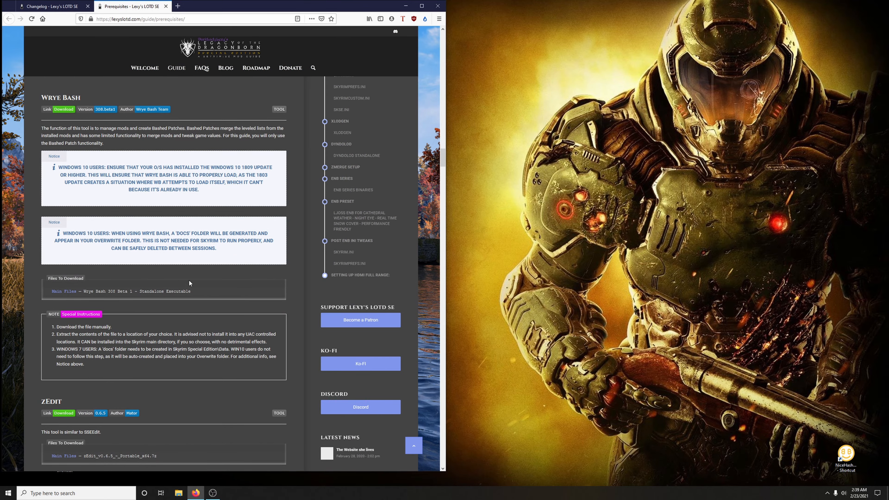
{"action": "left_click", "coordinate": [65, 109]}
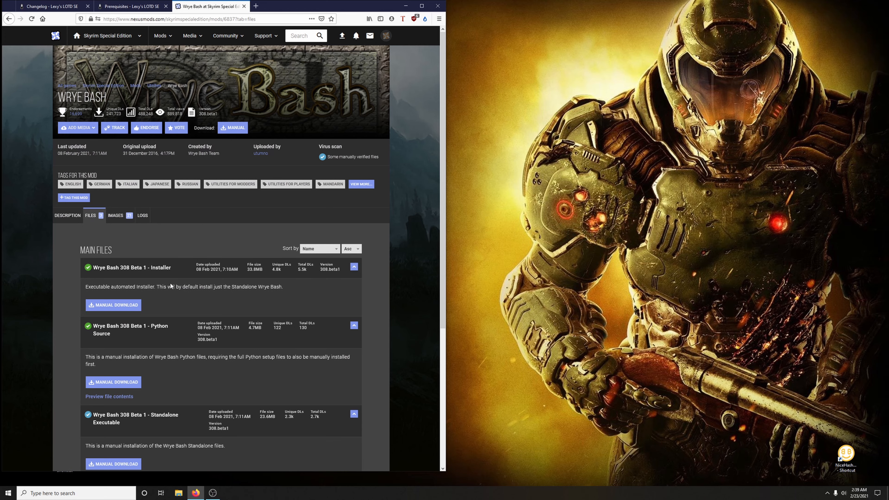
Step: Manually download the main file "Wrye Bash 308 Beta 1 - Standalone Executable" and save the archive
{"action": "scroll", "coordinate": [170, 282], "scroll_direction": "down", "scroll_amount": 2}
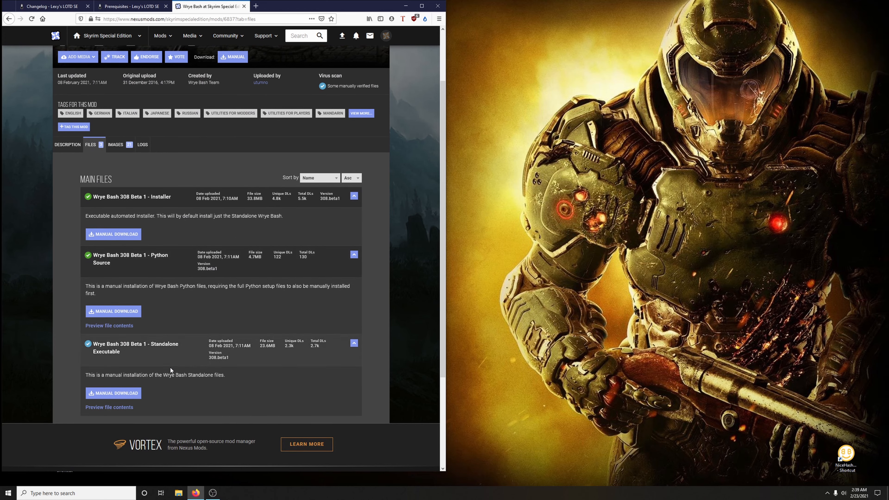
{"action": "left_click", "coordinate": [138, 394]}
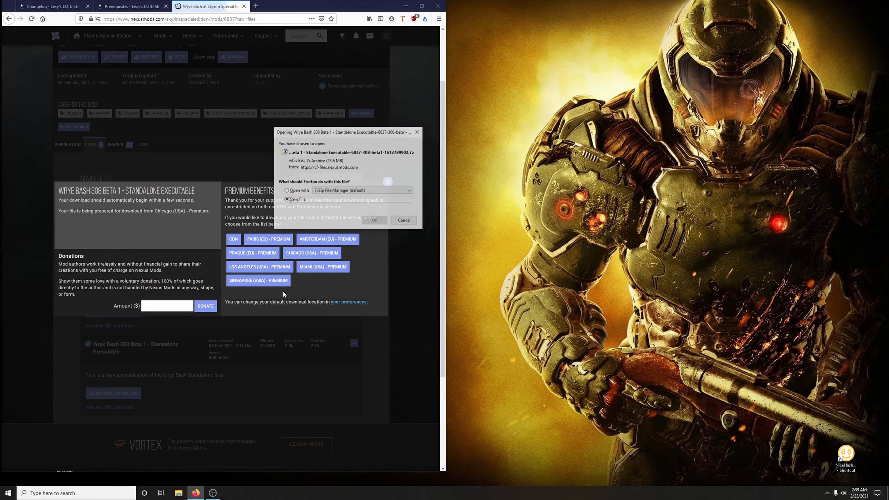
{"action": "left_click", "coordinate": [373, 222]}
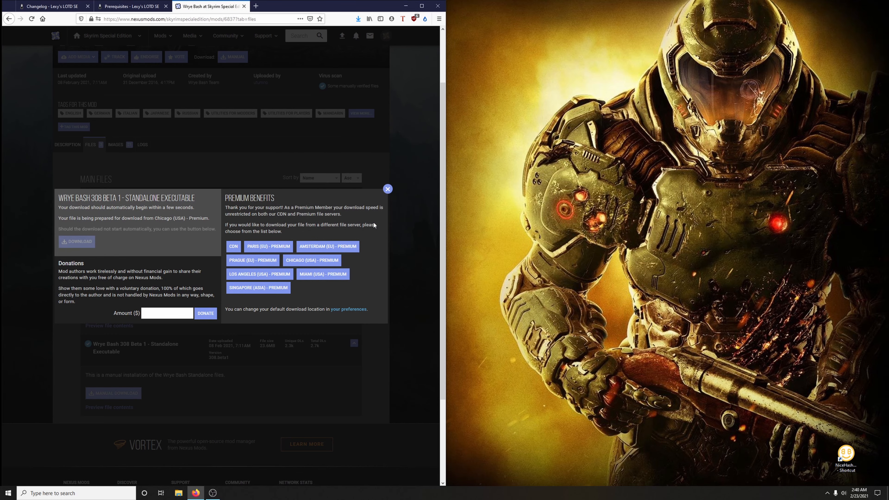
Step: Show the downloaded Wrye Bash archive in its folder beside the browser and close the Nexus Mods page
{"action": "left_click", "coordinate": [358, 20]}
{"action": "left_click", "coordinate": [355, 35]}
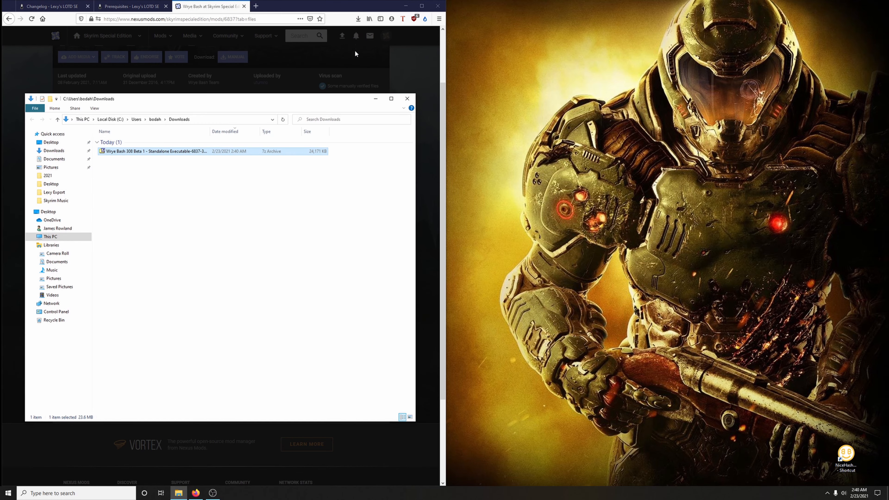
{"action": "left_click_drag", "start_coordinate": [318, 101], "coordinate": [748, 55]}
{"action": "left_click", "coordinate": [244, 6]}
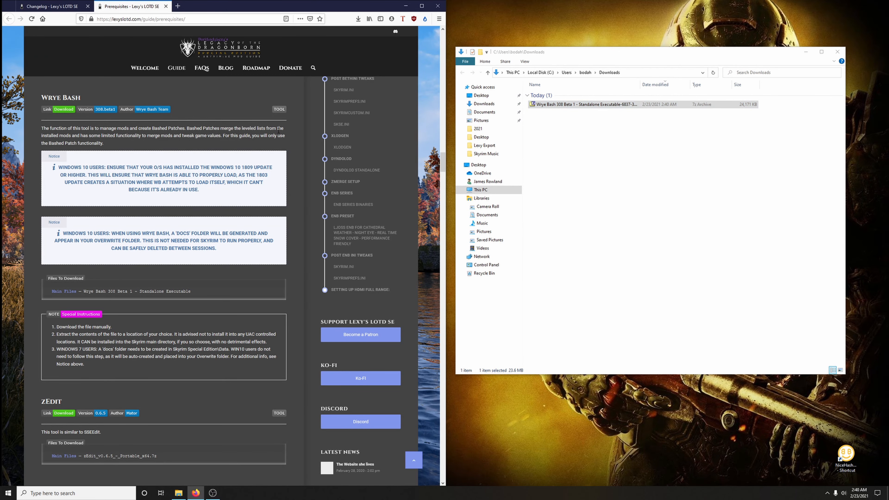
{"action": "left_click_drag", "start_coordinate": [603, 59], "coordinate": [629, 46]}
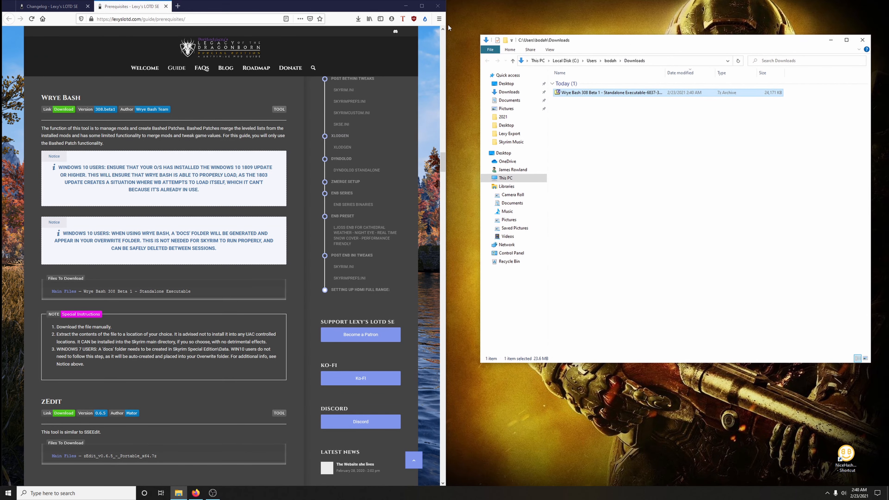
Step: Minimize the browser, open the Lexy's LOTDB folder beside the Downloads window and select its Wrye Bash folder
{"action": "left_click", "coordinate": [406, 6]}
{"action": "double_click", "coordinate": [39, 424]}
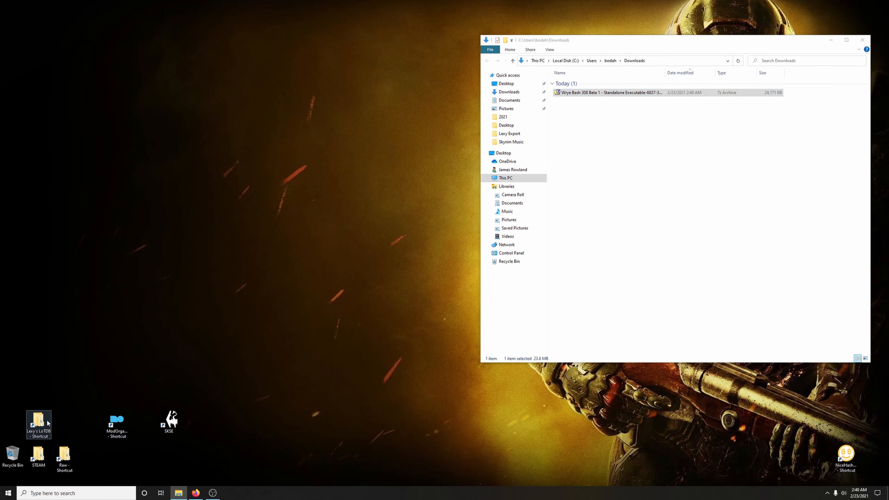
{"action": "left_click_drag", "start_coordinate": [644, 59], "coordinate": [241, 52]}
{"action": "left_click", "coordinate": [162, 134]}
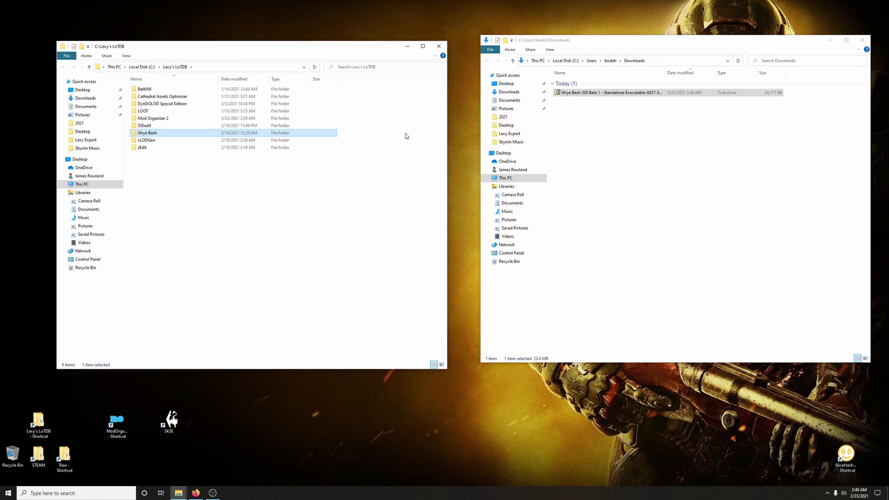
Step: Extract the contents of the archive's Mopy folder into the Wrye Bash folder, replacing the files with the same names
{"action": "double_click", "coordinate": [584, 95]}
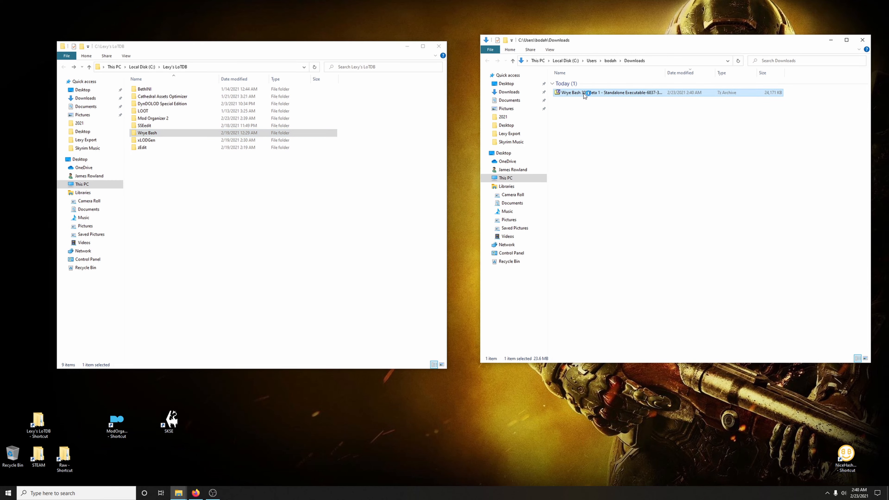
{"action": "double_click", "coordinate": [539, 126]}
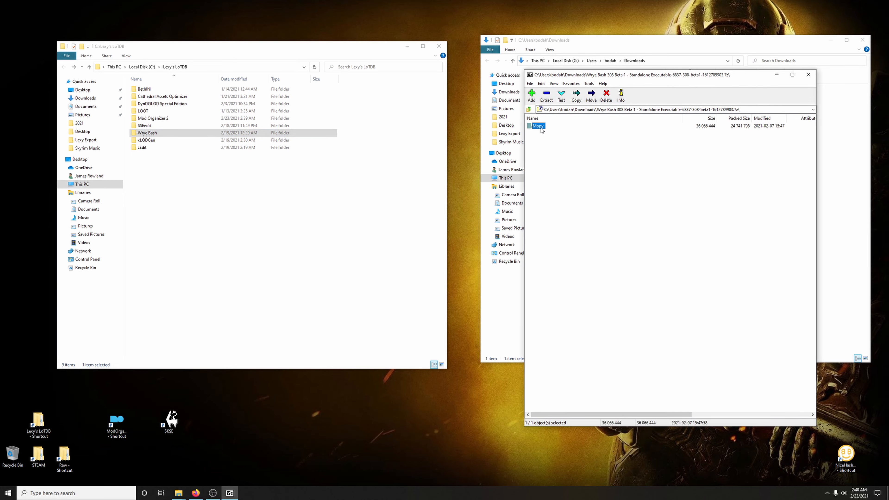
{"action": "left_click_drag", "start_coordinate": [540, 204], "coordinate": [147, 137]}
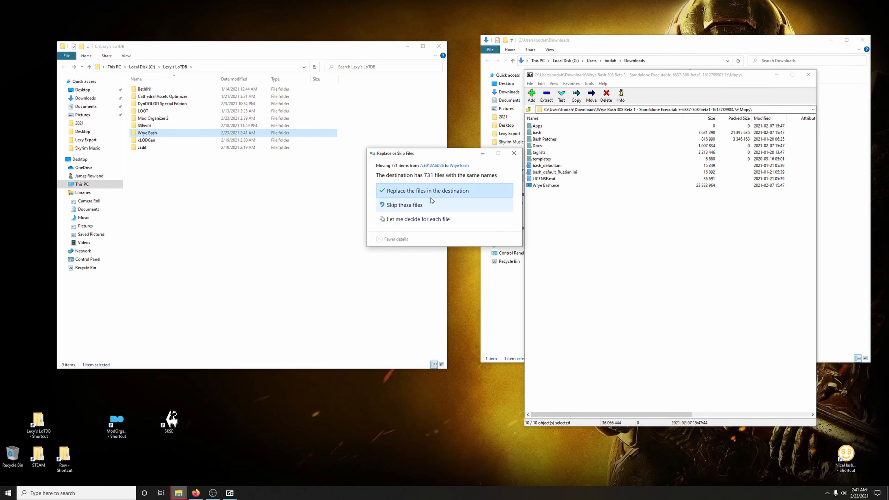
{"action": "left_click", "coordinate": [426, 194]}
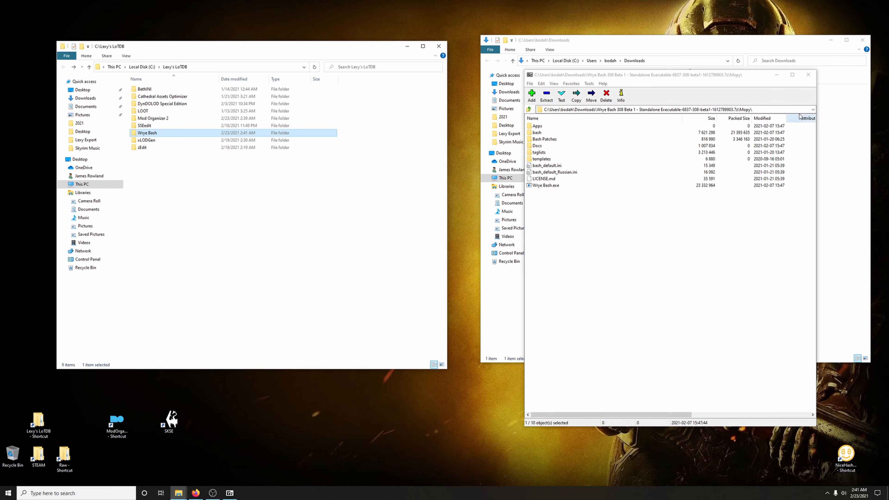
Step: Close the open archive and delete the downloaded Wrye Bash file from Downloads
{"action": "left_click", "coordinate": [809, 77]}
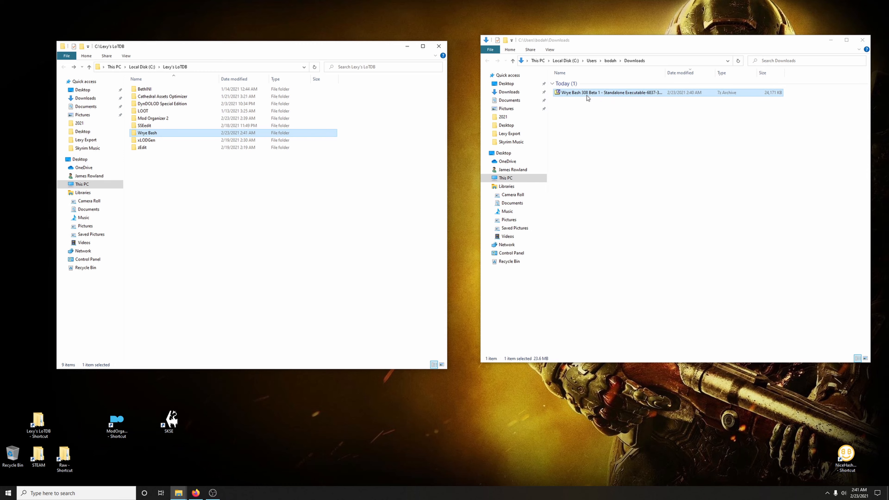
{"action": "left_click", "coordinate": [586, 96]}
{"action": "key", "text": "Delete"}
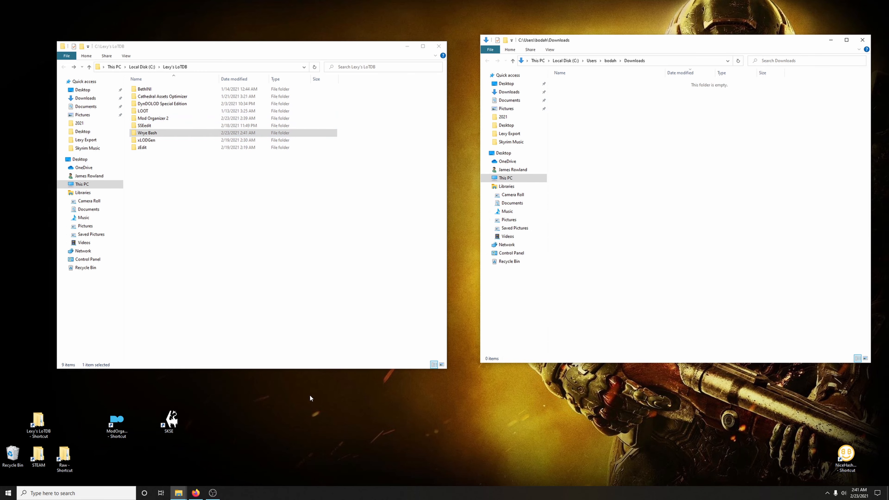
Step: Check the guide's Wrye Bash notes, minimize the browser, and open the Skyrim Special Edition Data folder from the STEAM shortcut
{"action": "left_click", "coordinate": [196, 492]}
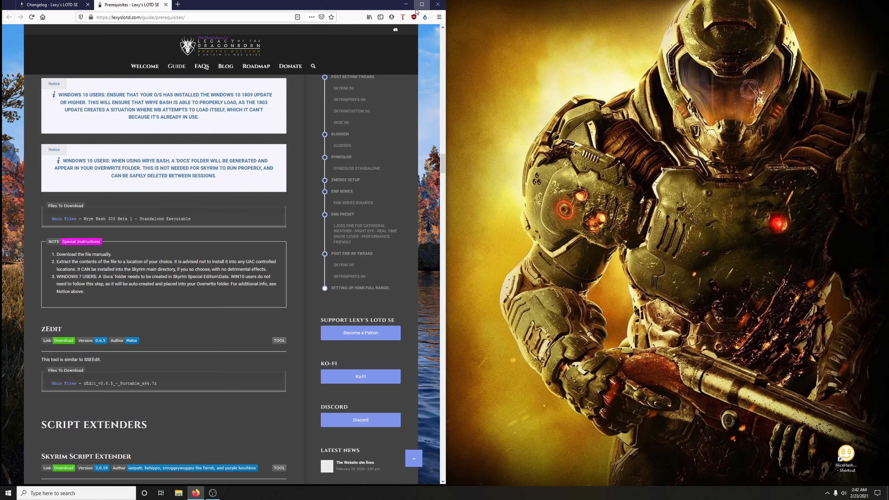
{"action": "left_click", "coordinate": [405, 4]}
{"action": "left_click", "coordinate": [43, 454]}
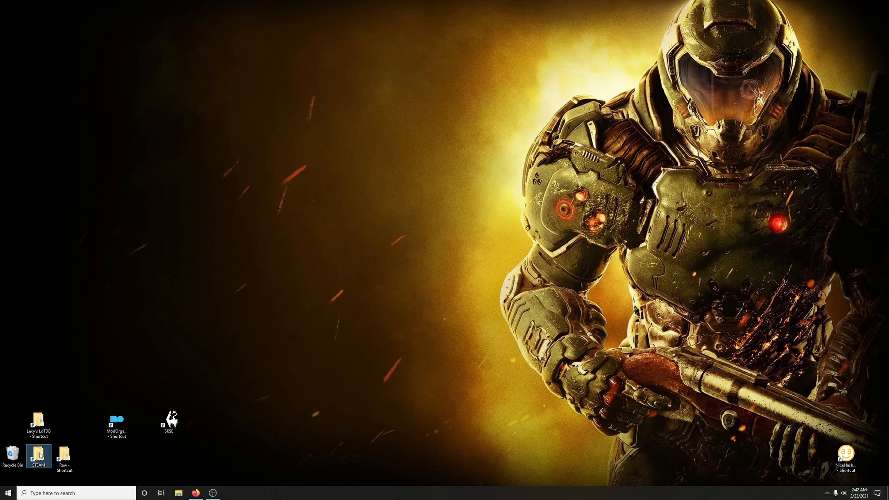
{"action": "double_click", "coordinate": [39, 455]}
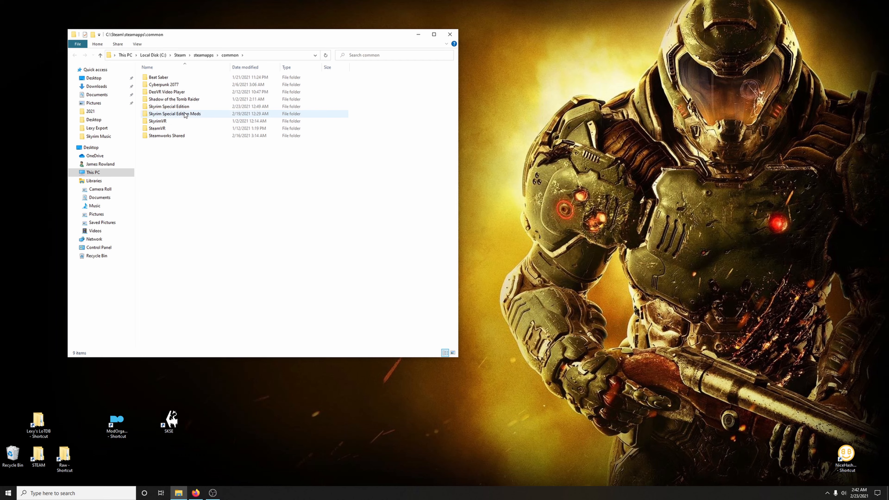
{"action": "double_click", "coordinate": [178, 109]}
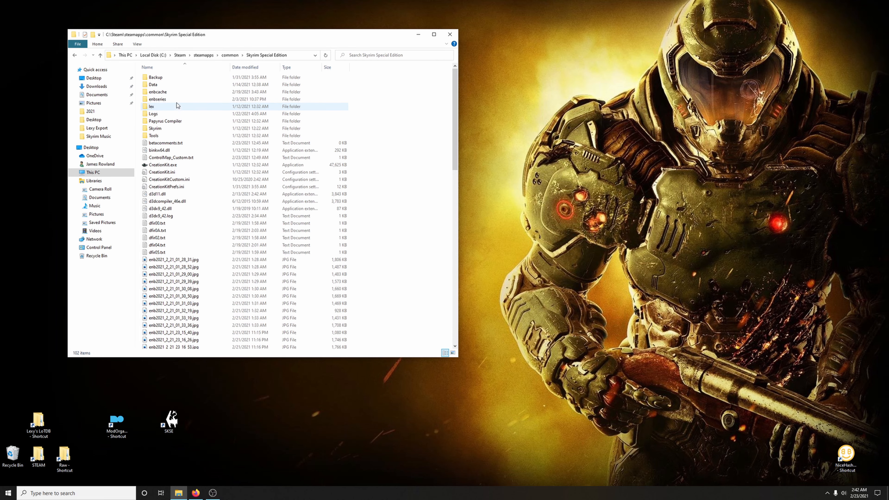
{"action": "double_click", "coordinate": [164, 86]}
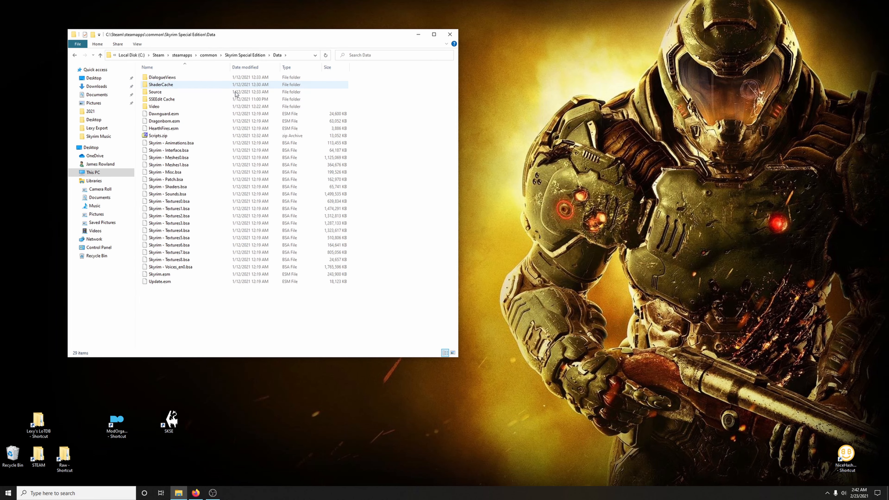
Step: Create a folder named docs in the Skyrim Special Edition Data folder, delete it again and close the window
{"action": "right_click", "coordinate": [181, 316]}
{"action": "mouse_move", "coordinate": [208, 399]}
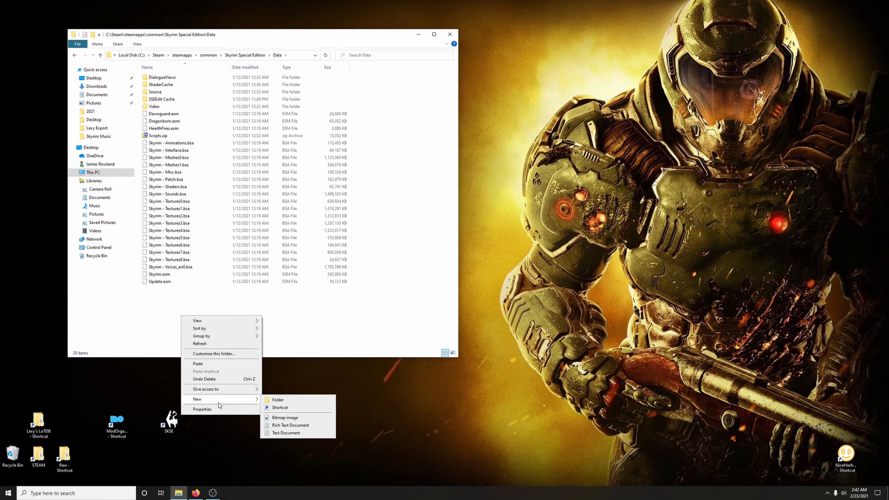
{"action": "left_click", "coordinate": [277, 399]}
{"action": "type", "text": "doc"}
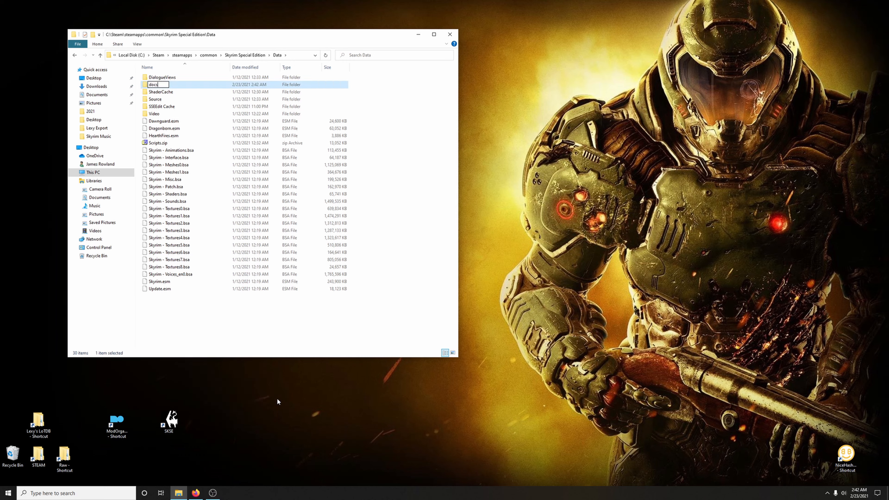
{"action": "type", "text": "s"}
{"action": "key", "text": "Return"}
{"action": "key", "text": "Delete"}
{"action": "left_click", "coordinate": [450, 35]}
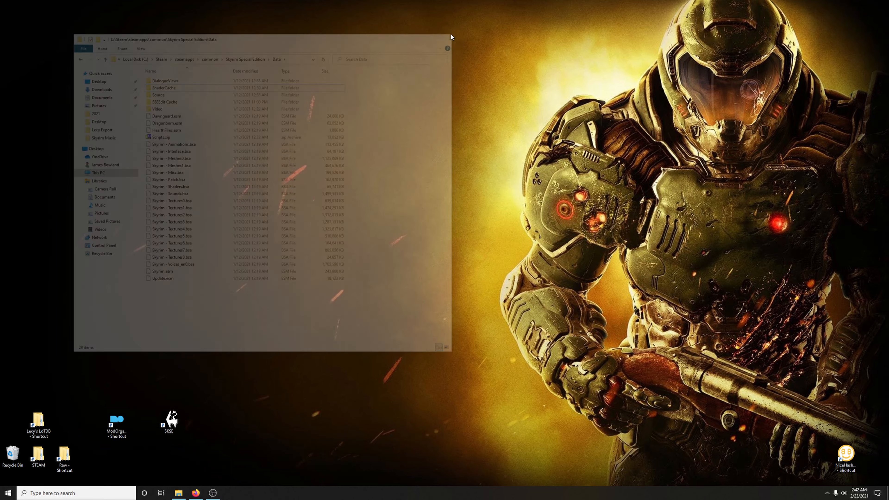
Step: Return to the browser and review the 21st February 2021 entry in the guide's Changelog
{"action": "left_click", "coordinate": [196, 492]}
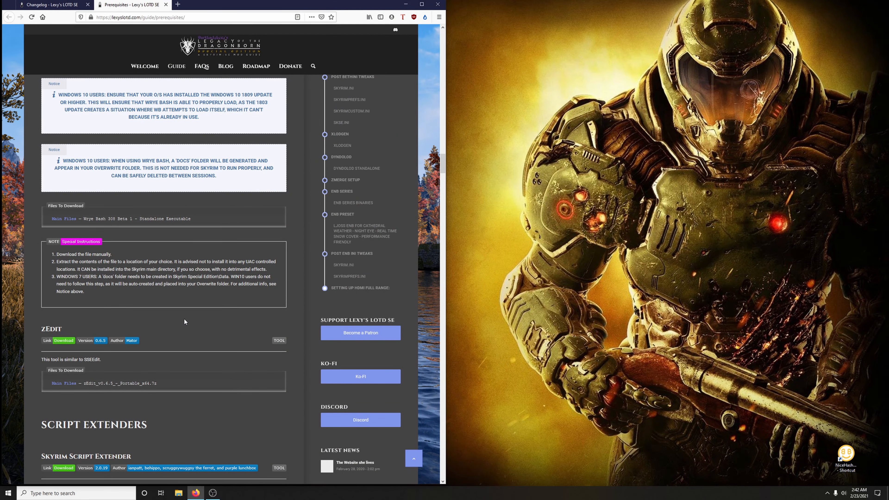
{"action": "left_click", "coordinate": [67, 4]}
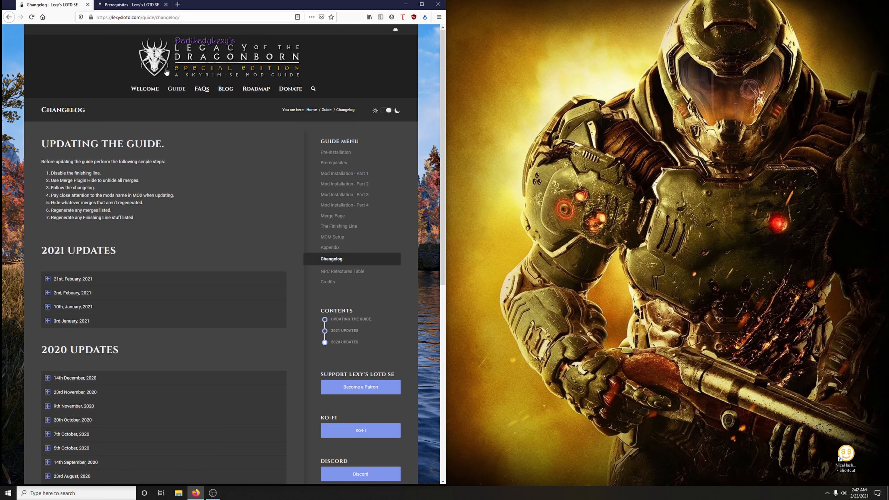
{"action": "left_click", "coordinate": [94, 280]}
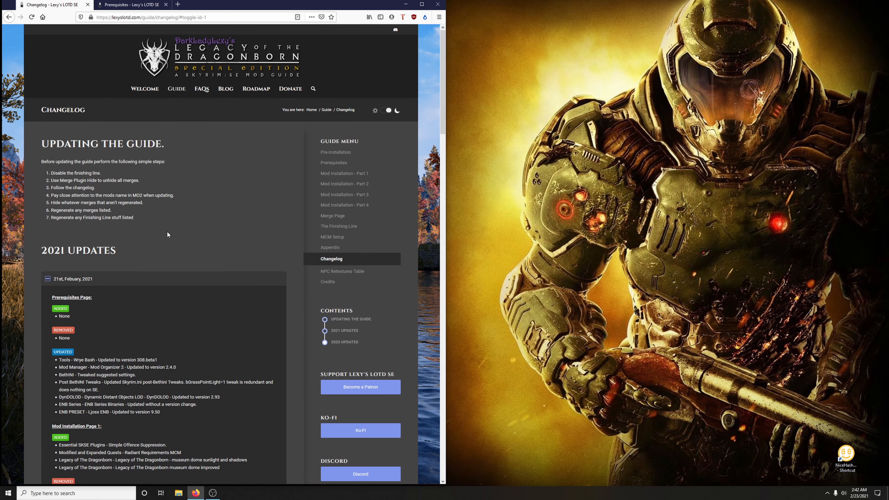
{"action": "scroll", "coordinate": [175, 245], "scroll_direction": "down", "scroll_amount": 4}
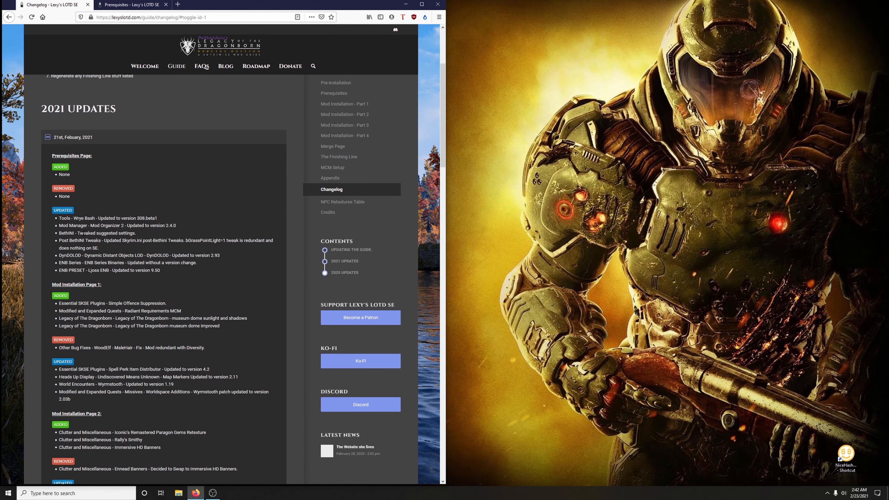
Step: Go to the Mod Organizer 2 entry in the Mod Manager section of the guide's Prerequisites page
{"action": "left_click", "coordinate": [138, 5]}
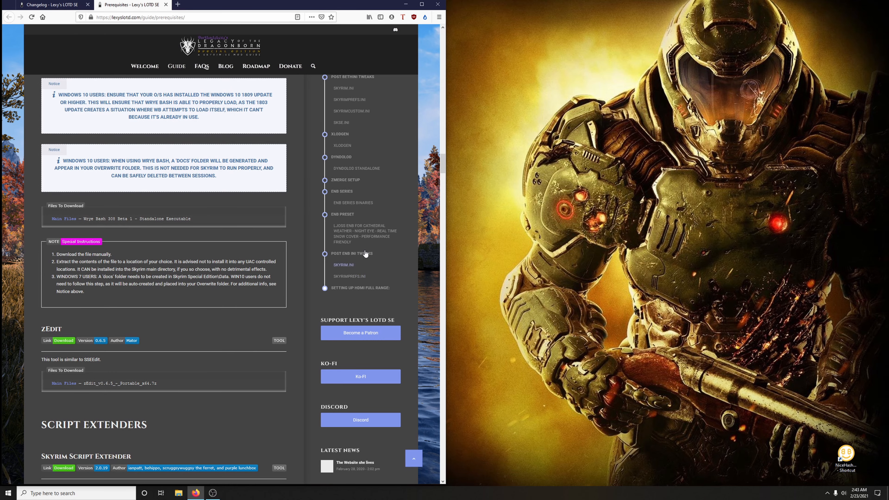
{"action": "scroll", "coordinate": [379, 161], "scroll_direction": "up", "scroll_amount": 3}
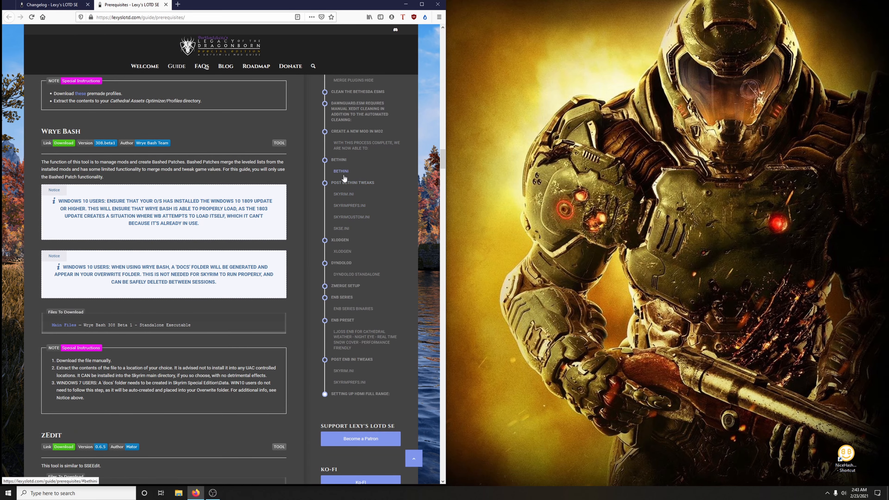
{"action": "scroll", "coordinate": [402, 159], "scroll_direction": "up", "scroll_amount": 2}
{"action": "scroll", "coordinate": [364, 189], "scroll_direction": "up", "scroll_amount": 6}
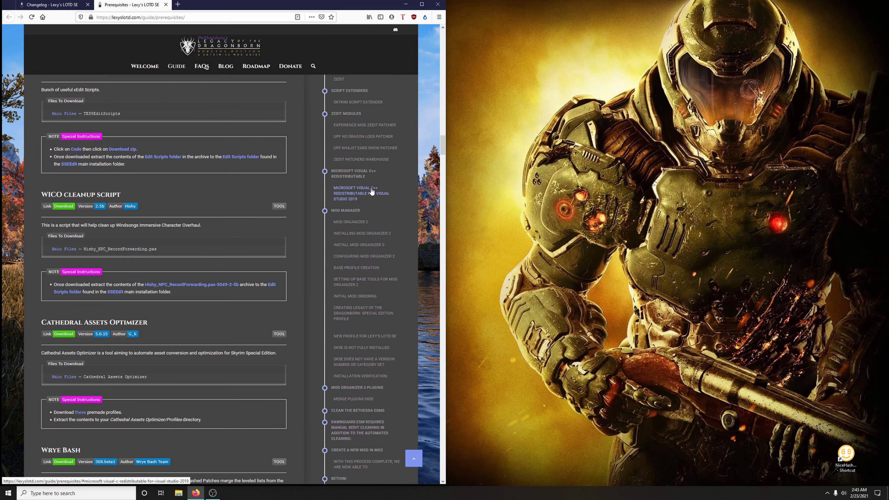
{"action": "left_click", "coordinate": [359, 211]}
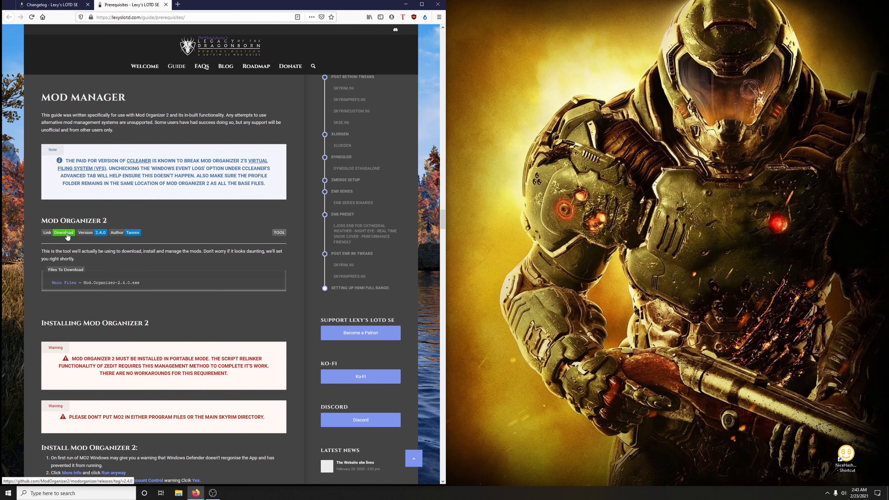
{"action": "scroll", "coordinate": [263, 191], "scroll_direction": "down", "scroll_amount": 3}
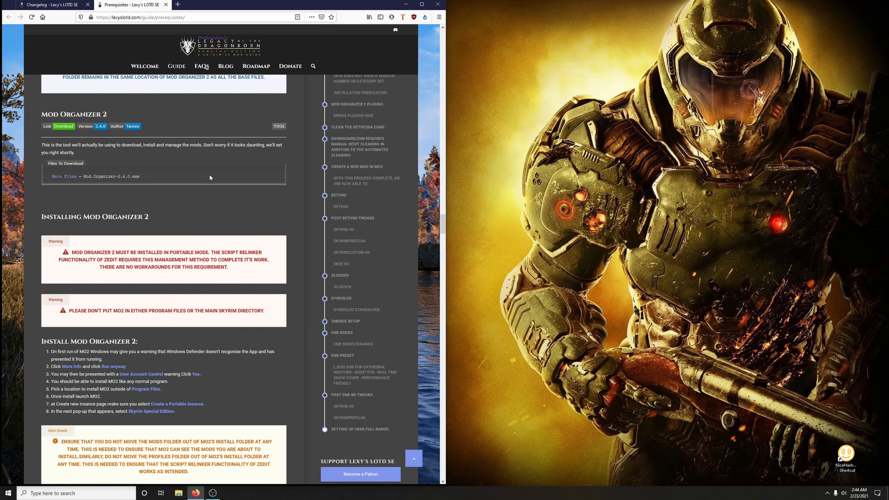
Step: Open the linked Mod Organizer 2 release page and save the Mod.Organizer-2.4.0.7z archive
{"action": "left_click", "coordinate": [67, 127]}
{"action": "left_click_drag", "start_coordinate": [440, 90], "coordinate": [439, 458]}
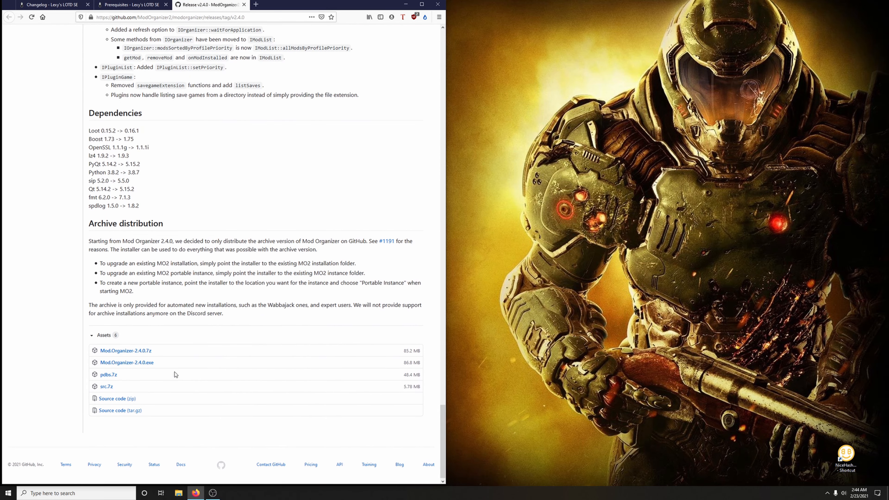
{"action": "left_click", "coordinate": [145, 352]}
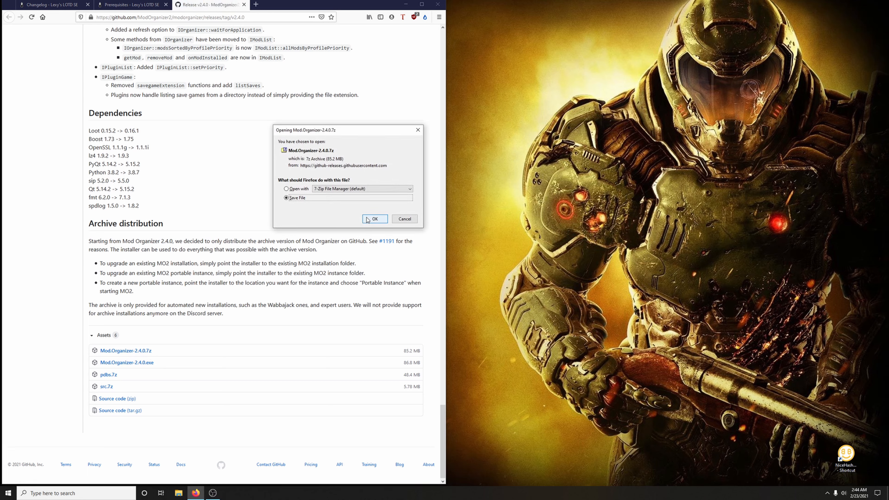
{"action": "left_click", "coordinate": [367, 220]}
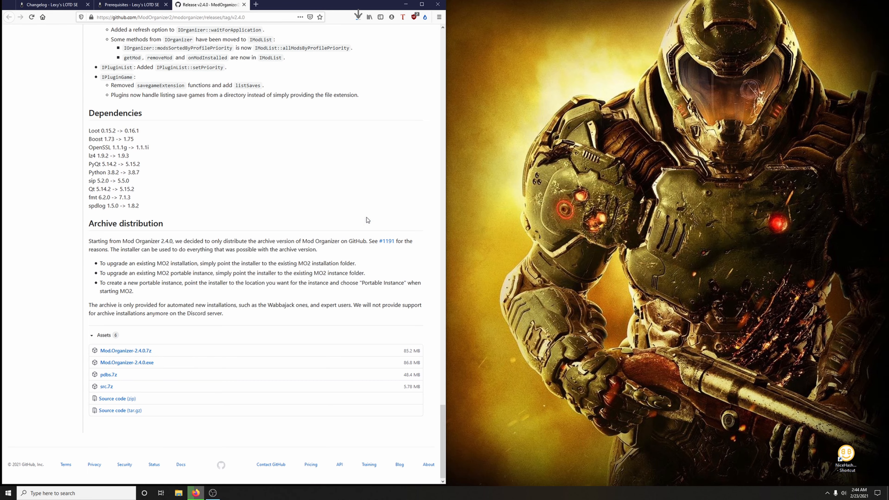
Step: Show the downloaded Mod Organizer archive in its Downloads folder and close the GitHub release page
{"action": "left_click", "coordinate": [357, 17]}
{"action": "left_click", "coordinate": [354, 34]}
{"action": "left_click", "coordinate": [244, 4]}
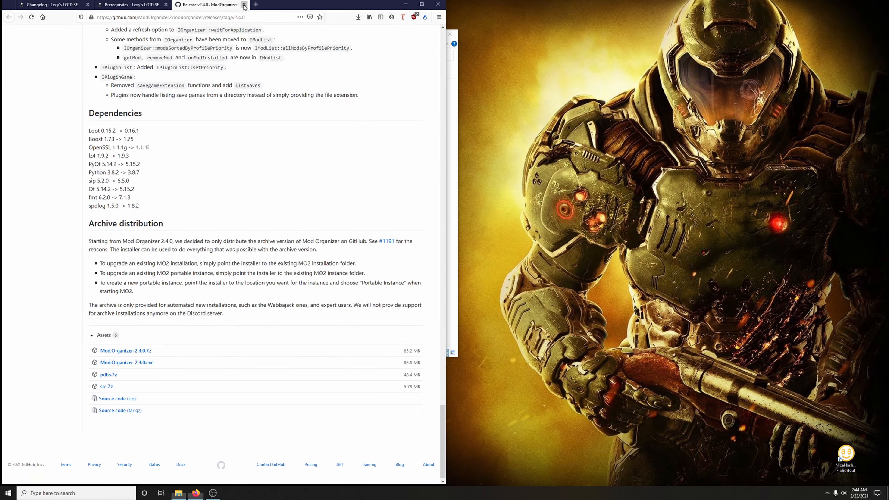
{"action": "left_click", "coordinate": [452, 105]}
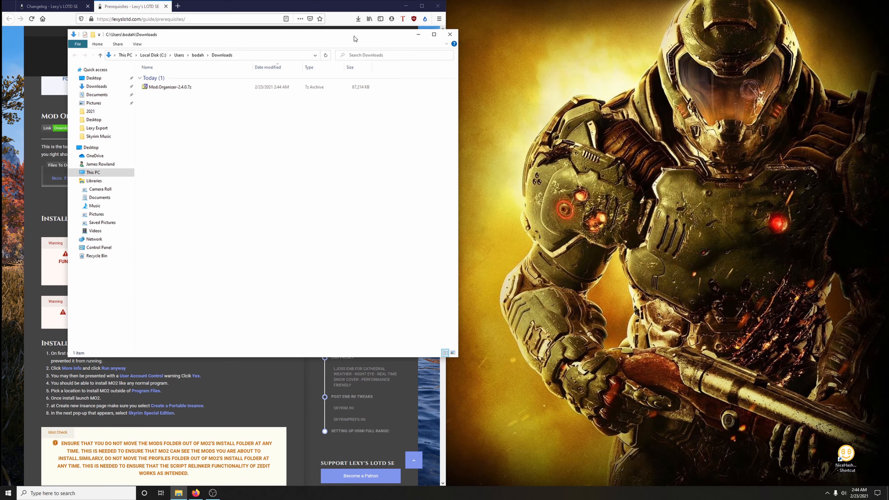
Step: Move the Downloads window clear of the Lexy's LoTDB folder window and minimize the browser
{"action": "left_click_drag", "start_coordinate": [354, 37], "coordinate": [744, 35]}
{"action": "left_click", "coordinate": [407, 8]}
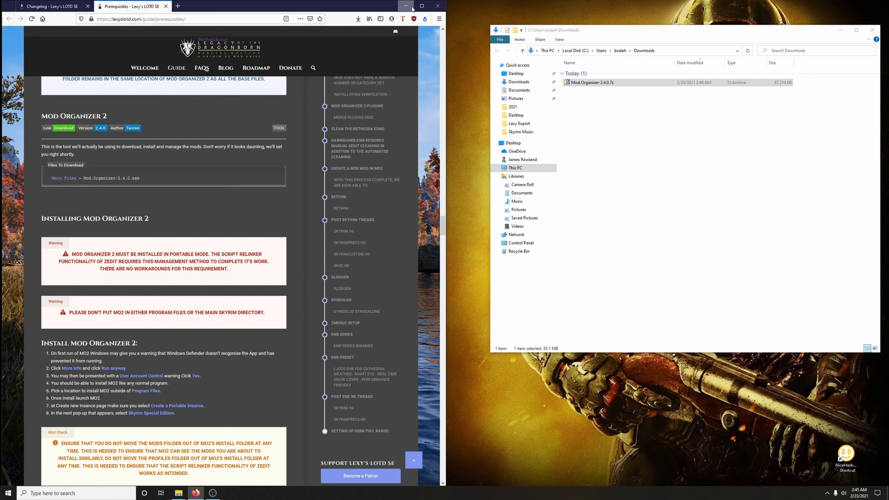
{"action": "left_click", "coordinate": [411, 8]}
Step: Extract the whole contents of Mod.Organizer-2.4.0.7z into the Mod Organizer 2 folder, replacing the files with the same names
{"action": "double_click", "coordinate": [591, 82]}
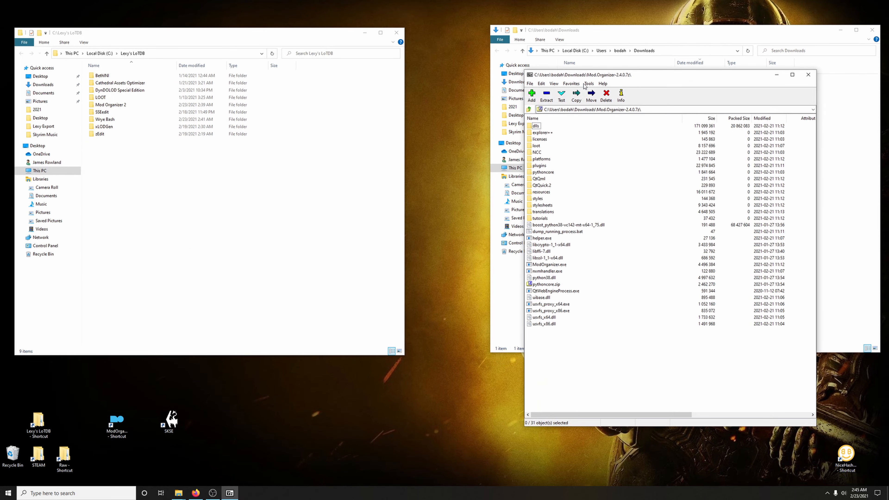
{"action": "double_click", "coordinate": [115, 105]}
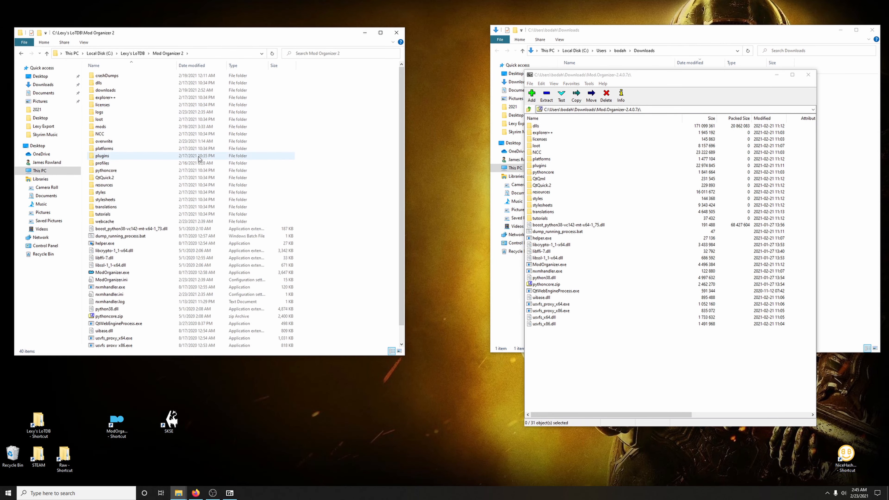
{"action": "key", "text": "alt+Left"}
{"action": "left_click_drag", "start_coordinate": [583, 366], "coordinate": [112, 106]}
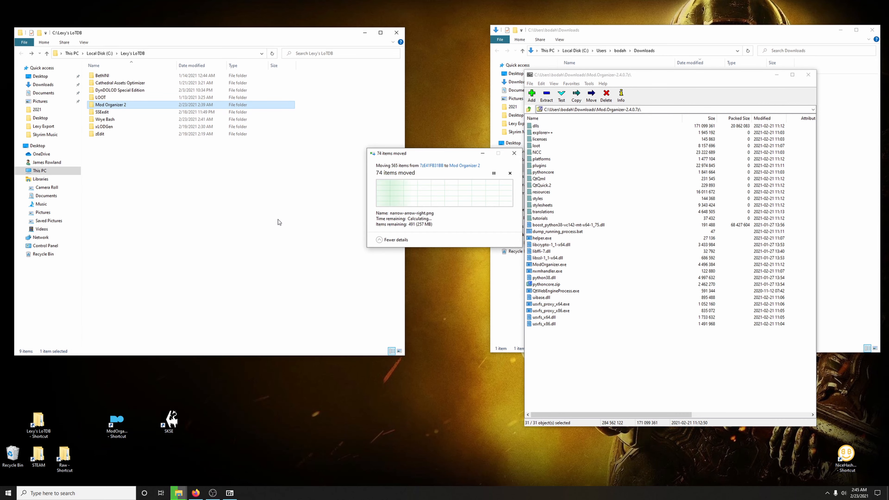
{"action": "left_click", "coordinate": [415, 195]}
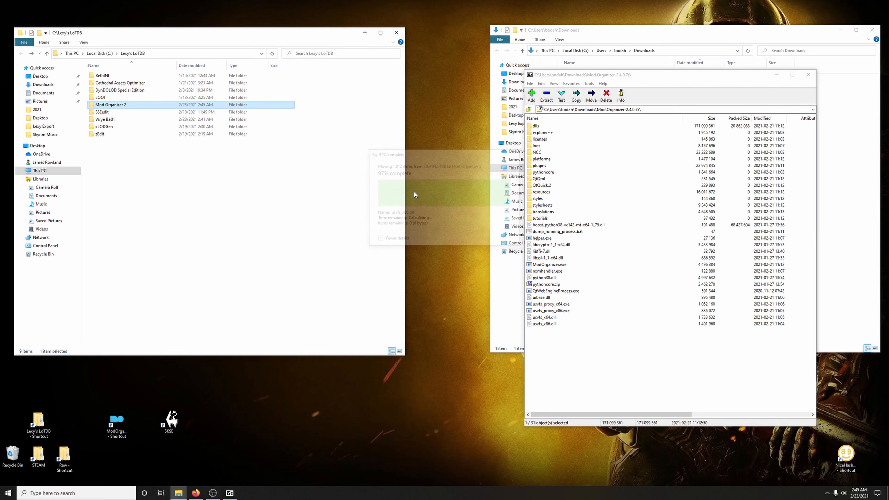
Step: Delete the Mod Organizer archive from Downloads and close the archive and both folder windows
{"action": "left_click", "coordinate": [810, 75]}
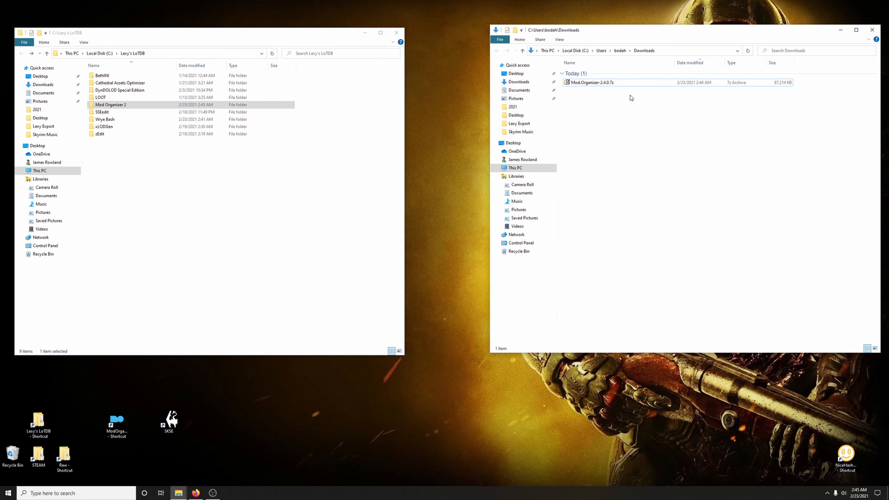
{"action": "key", "text": "Delete"}
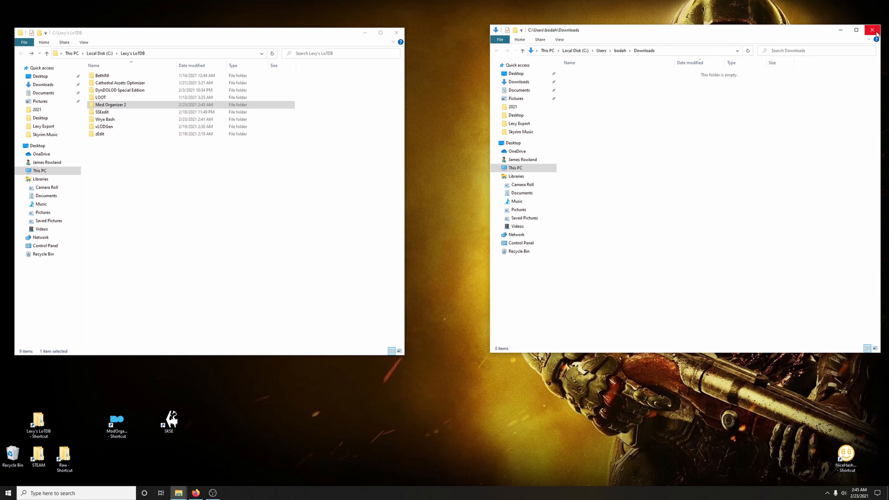
{"action": "left_click", "coordinate": [872, 30]}
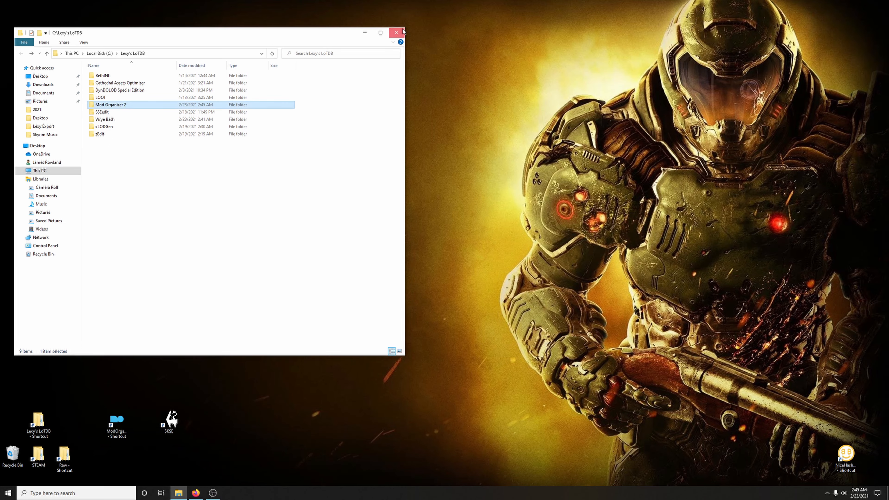
{"action": "left_click", "coordinate": [396, 32]}
Step: Return to the browser, check the changelog's Prerequisites updates and examine the BethINI special instructions on the Prerequisites page
{"action": "left_click", "coordinate": [195, 492]}
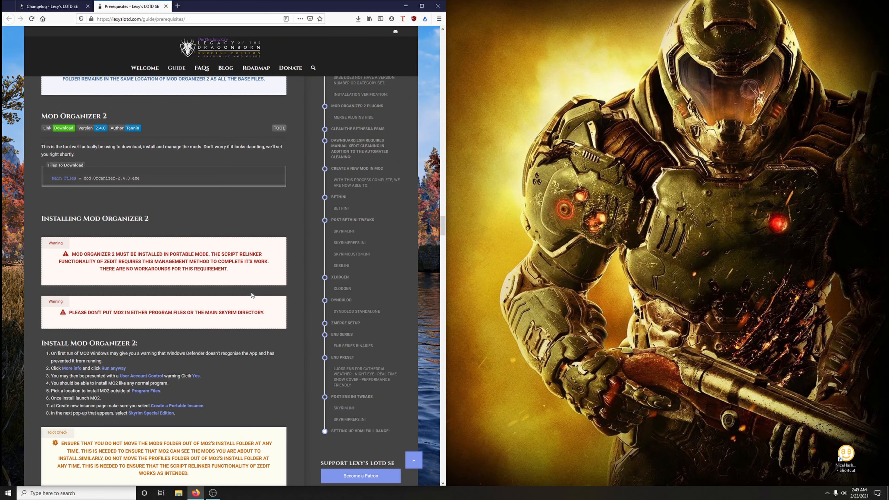
{"action": "left_click", "coordinate": [53, 6]}
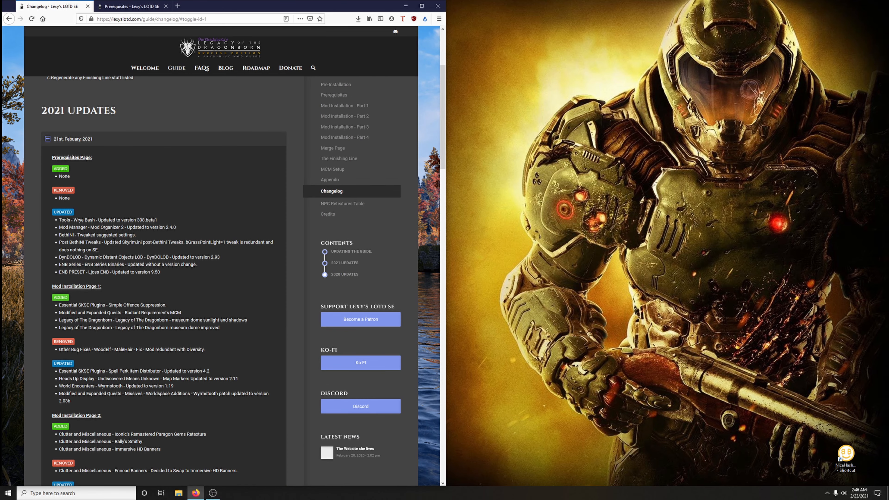
{"action": "key", "text": "ctrl+Tab"}
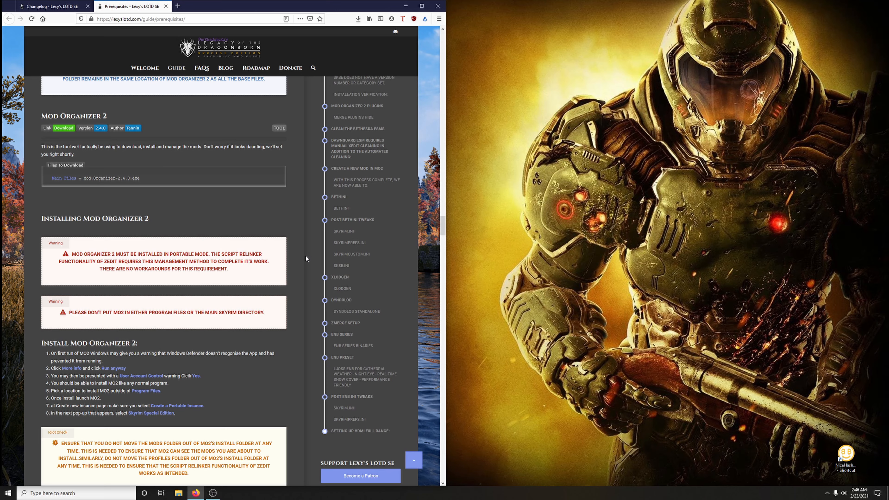
{"action": "left_click", "coordinate": [339, 197]}
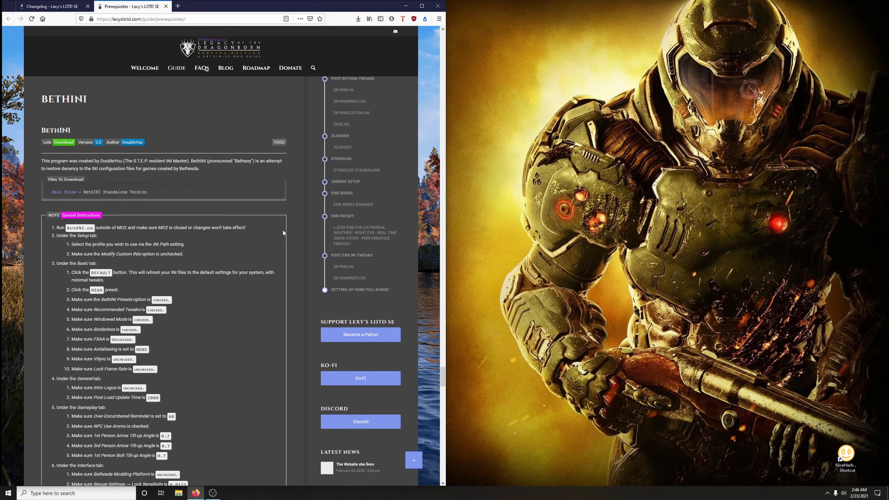
{"action": "scroll", "coordinate": [197, 212], "scroll_direction": "down", "scroll_amount": 1}
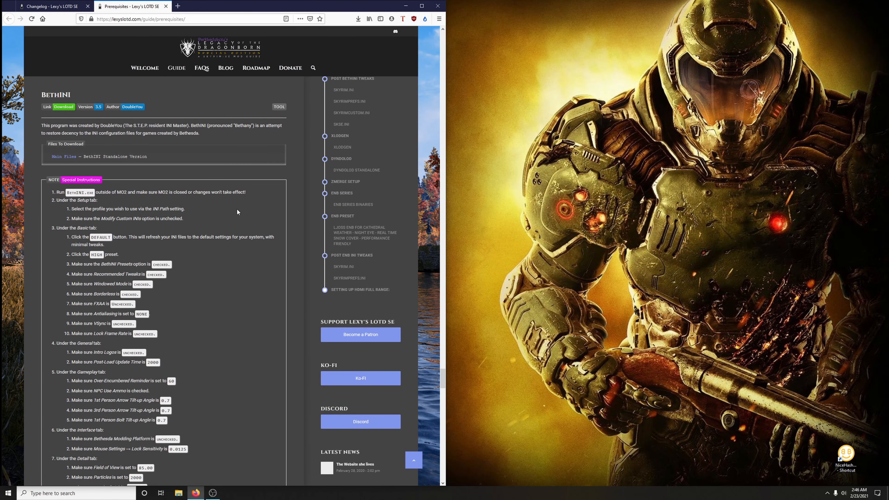
{"action": "scroll", "coordinate": [211, 283], "scroll_direction": "down", "scroll_amount": 7}
{"action": "scroll", "coordinate": [164, 189], "scroll_direction": "up", "scroll_amount": 3}
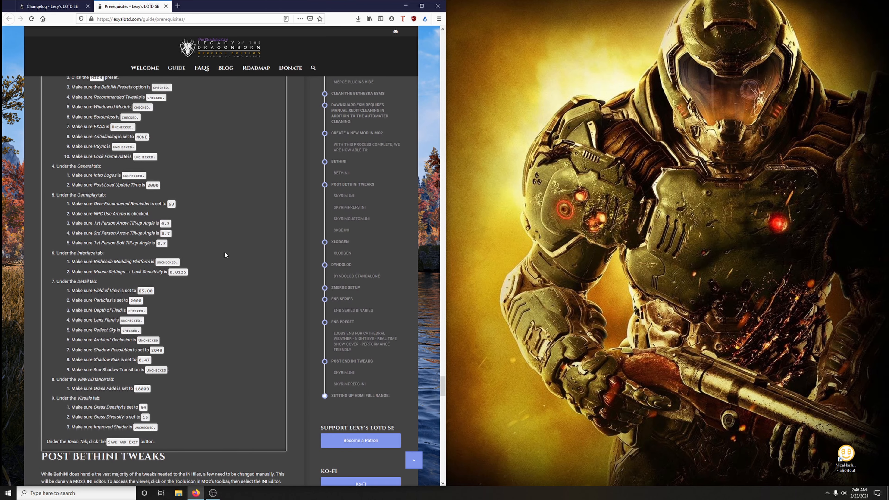
{"action": "scroll", "coordinate": [210, 253], "scroll_direction": "up", "scroll_amount": 3}
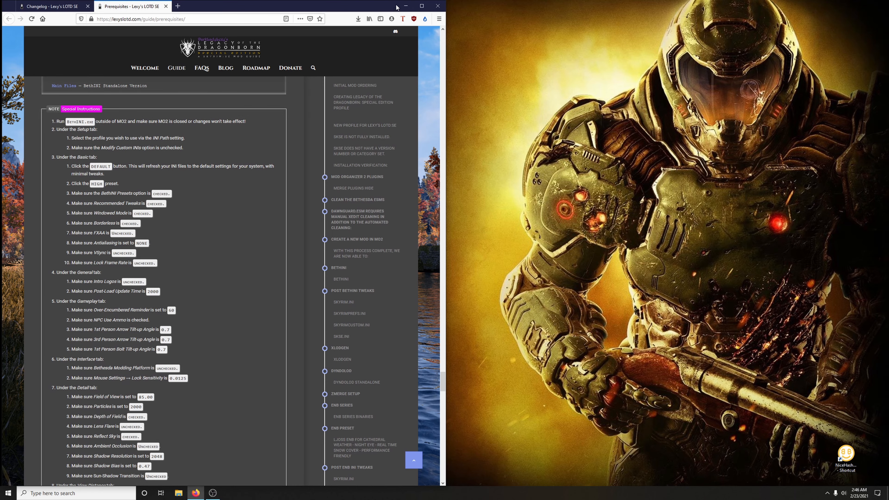
Step: Minimize the browser and open the BethINI folder inside the Lexy's LoTDB folder
{"action": "left_click", "coordinate": [405, 6]}
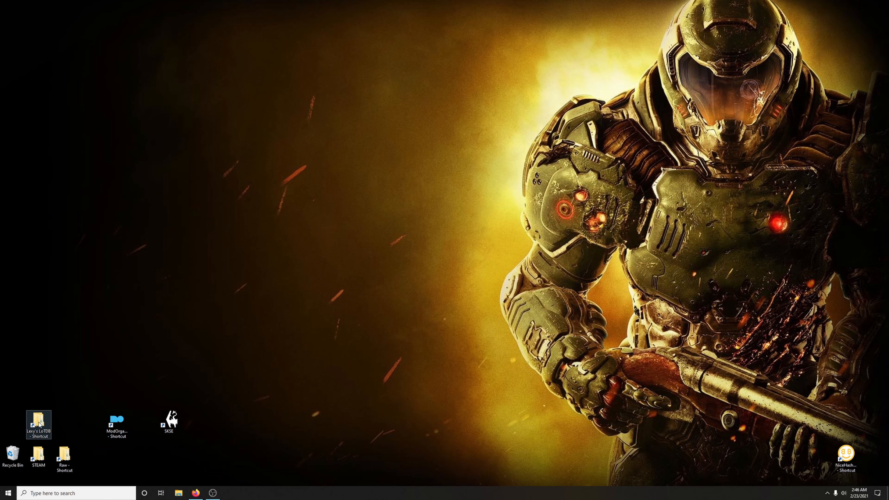
{"action": "double_click", "coordinate": [39, 423]}
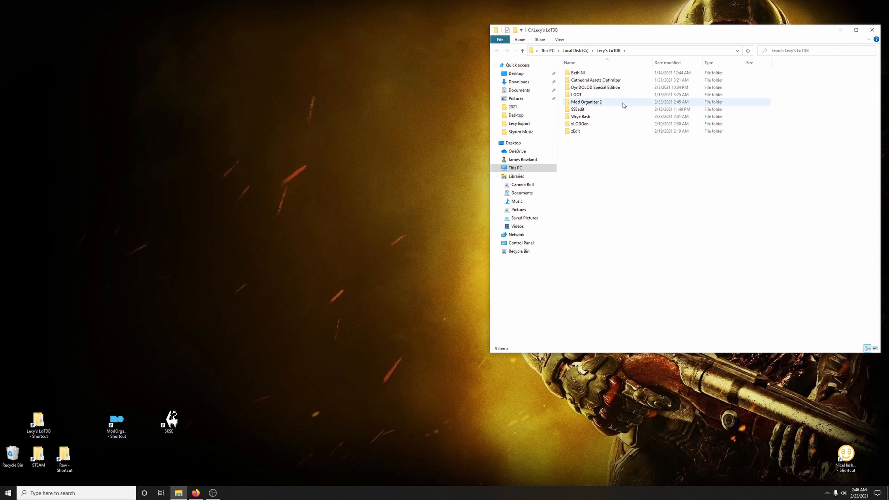
{"action": "double_click", "coordinate": [589, 73]}
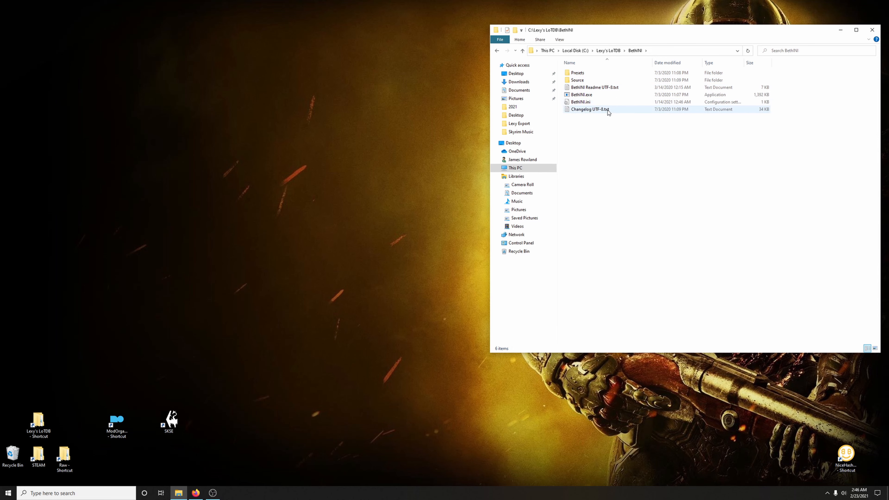
Step: Launch BethINI.exe, refresh and close its summary of changes, and place its window beside the Prerequisites guide
{"action": "double_click", "coordinate": [585, 95]}
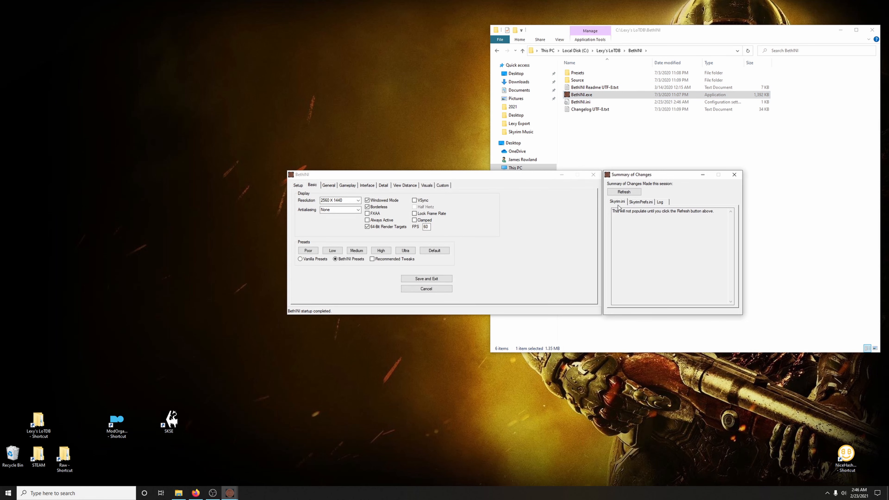
{"action": "left_click", "coordinate": [636, 191]}
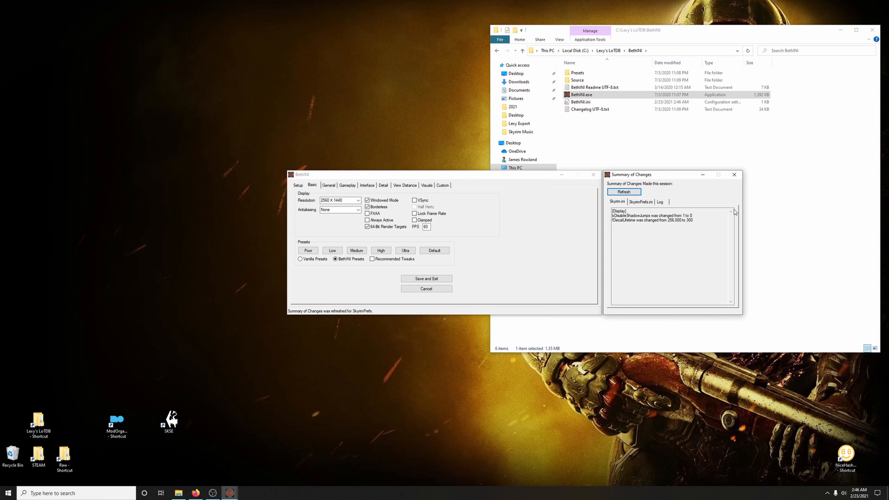
{"action": "left_click", "coordinate": [734, 174]}
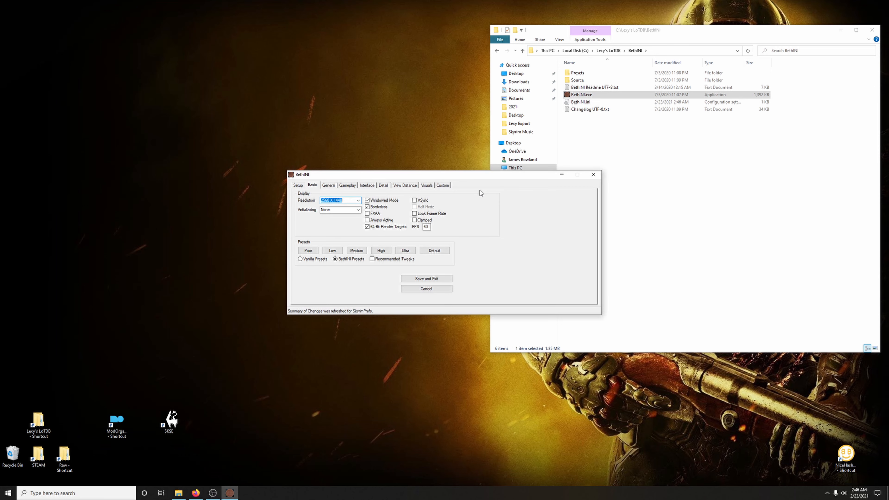
{"action": "left_click_drag", "start_coordinate": [471, 177], "coordinate": [469, 108]}
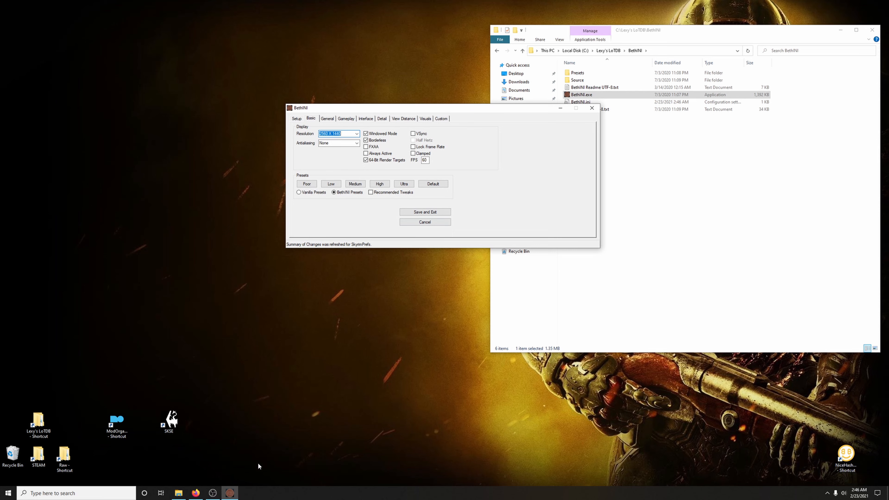
{"action": "left_click", "coordinate": [194, 493]}
{"action": "left_click_drag", "start_coordinate": [493, 108], "coordinate": [715, 120]}
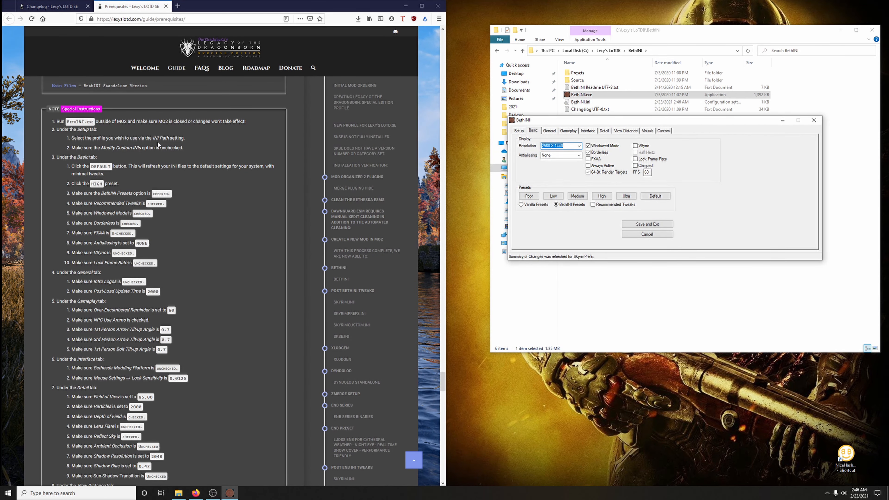
Step: Reset the INIs to their default values, apply the High BethINI preset and enable Recommended Tweaks
{"action": "scroll", "coordinate": [191, 167], "scroll_direction": "down", "scroll_amount": 1}
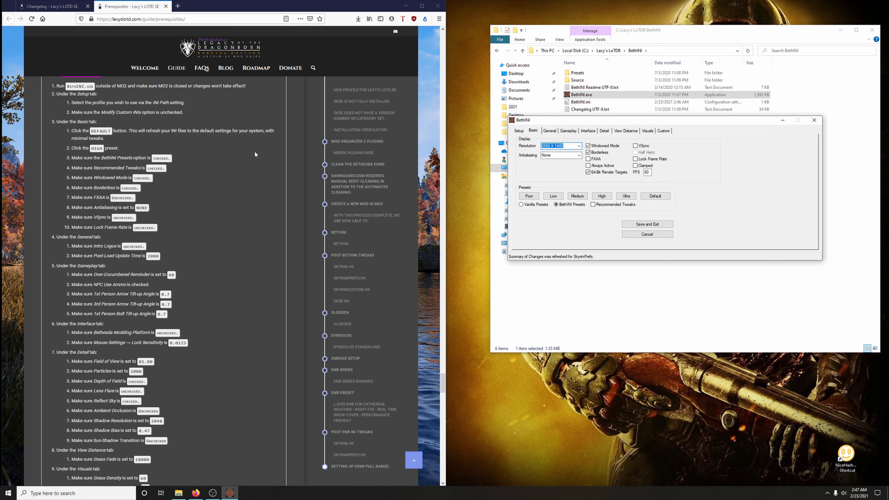
{"action": "left_click", "coordinate": [77, 121]}
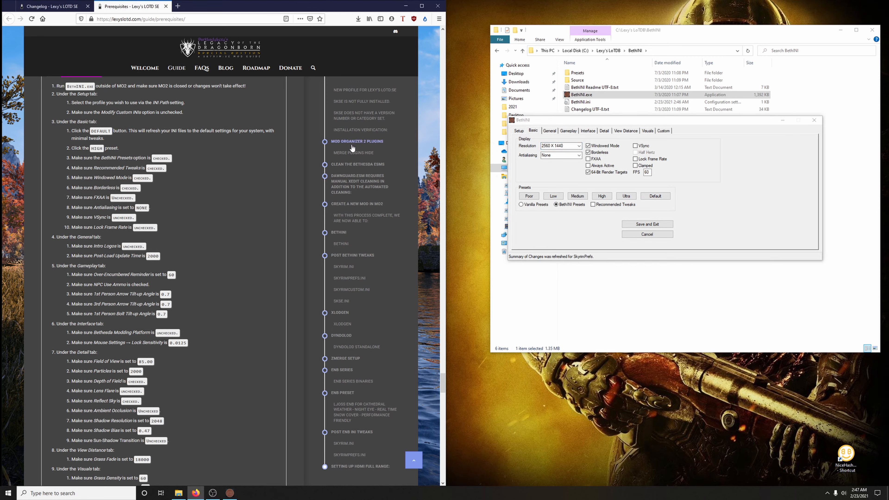
{"action": "left_click", "coordinate": [655, 196]}
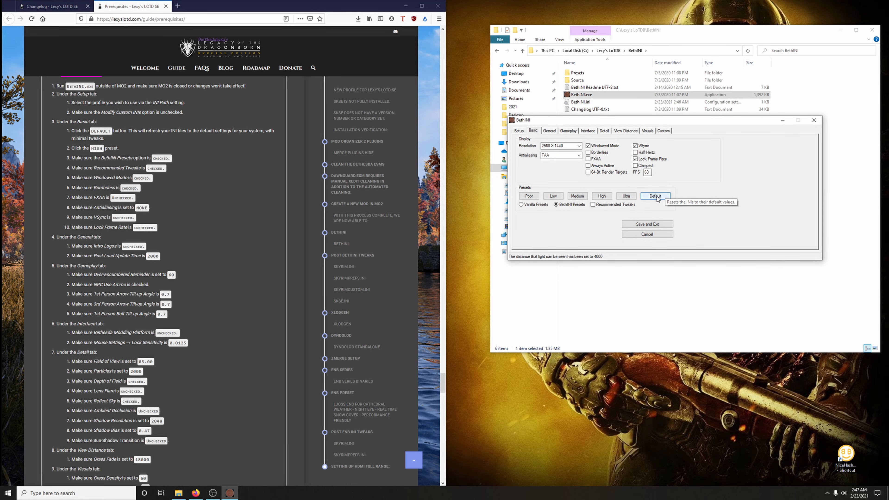
{"action": "left_click", "coordinate": [602, 196]}
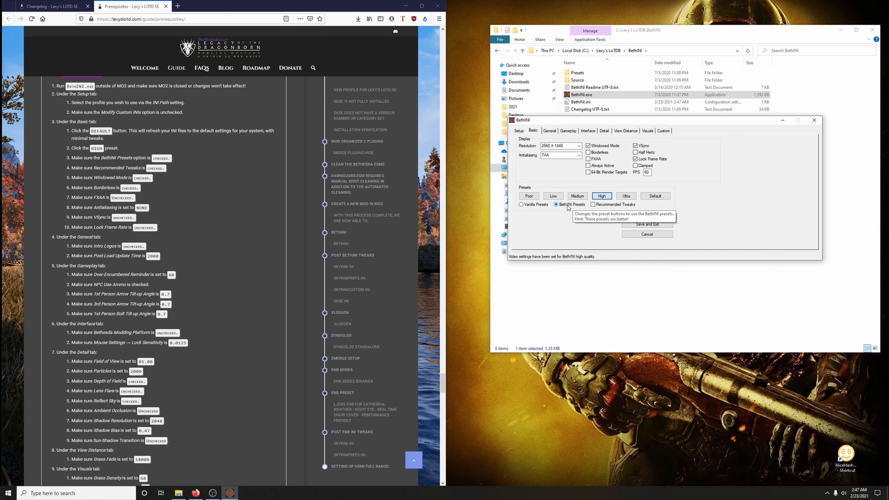
{"action": "left_click", "coordinate": [593, 204]}
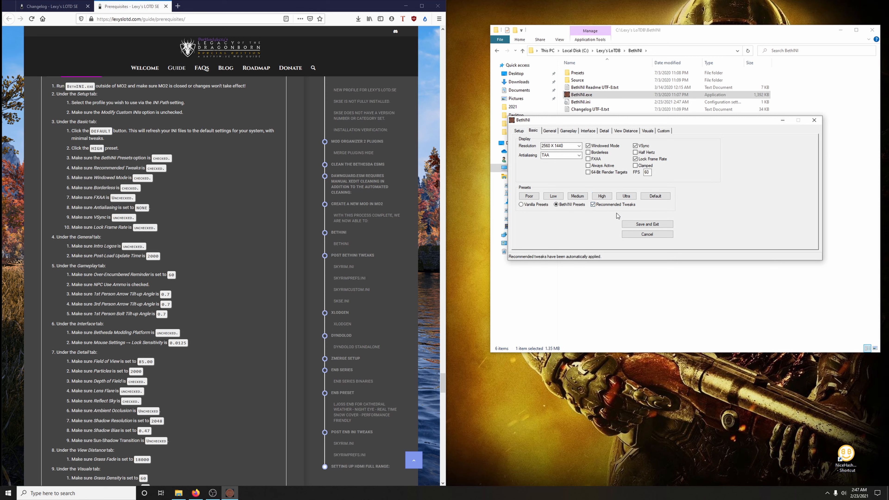
Step: Enable Borderless, set Antialiasing to None, and disable VSync and Lock Frame Rate in the basic display settings
{"action": "left_click", "coordinate": [589, 153]}
{"action": "mouse_move", "coordinate": [590, 161]}
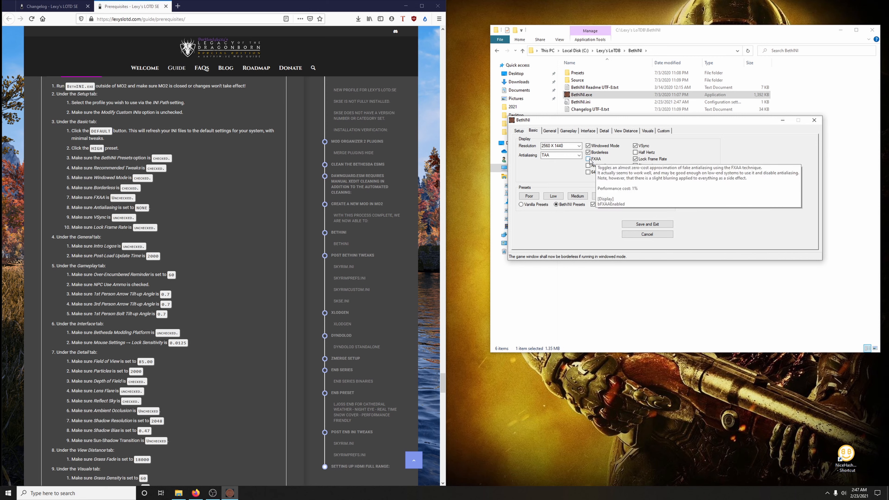
{"action": "left_click", "coordinate": [578, 155]}
{"action": "left_click", "coordinate": [566, 166]}
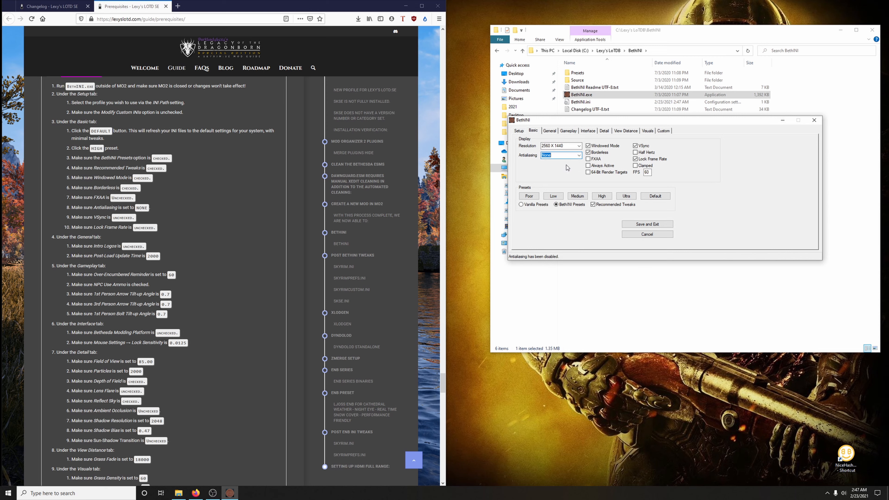
{"action": "left_click", "coordinate": [635, 146]}
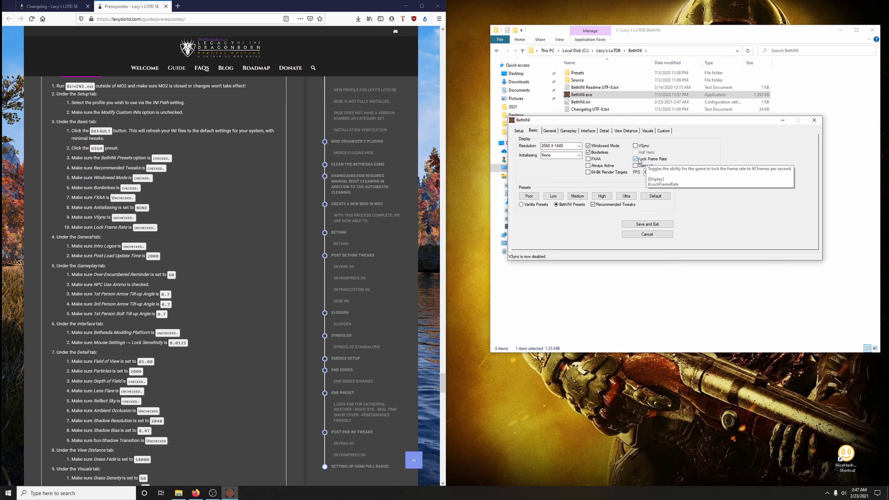
{"action": "left_click", "coordinate": [635, 159]}
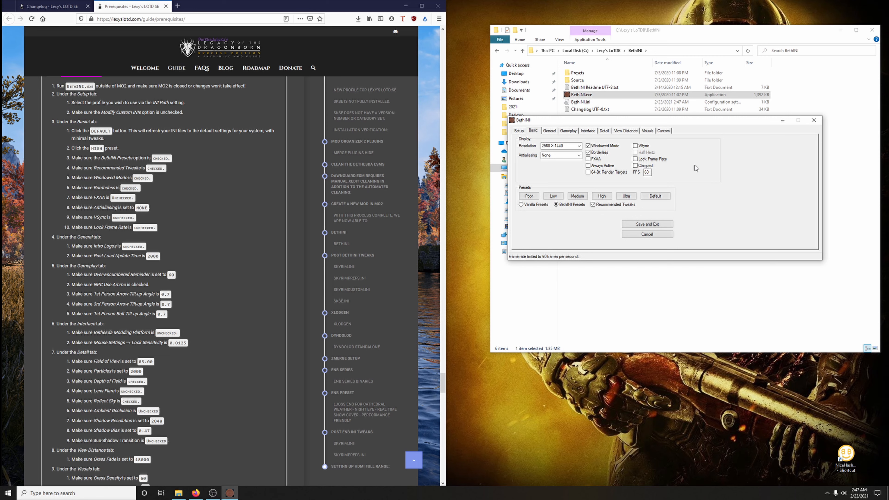
Step: Check the General settings, then set Over-Encumbered Reminder to 60, enable NPCs Use Ammo and set 3rd Person Arrow Tilt-up Angle to 0.7
{"action": "left_click", "coordinate": [553, 133]}
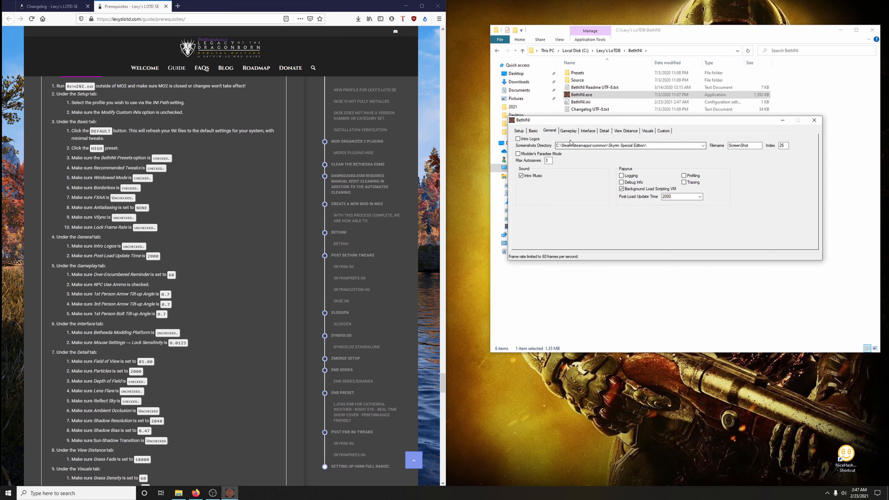
{"action": "left_click", "coordinate": [570, 132]}
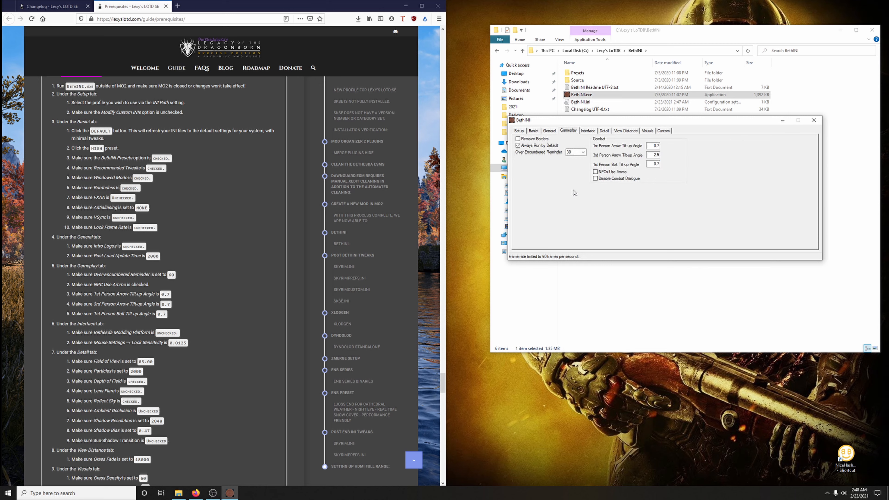
{"action": "left_click", "coordinate": [575, 152]}
{"action": "left_click", "coordinate": [576, 165]}
{"action": "left_click", "coordinate": [594, 171]}
{"action": "left_click_drag", "start_coordinate": [652, 155], "coordinate": [673, 156]}
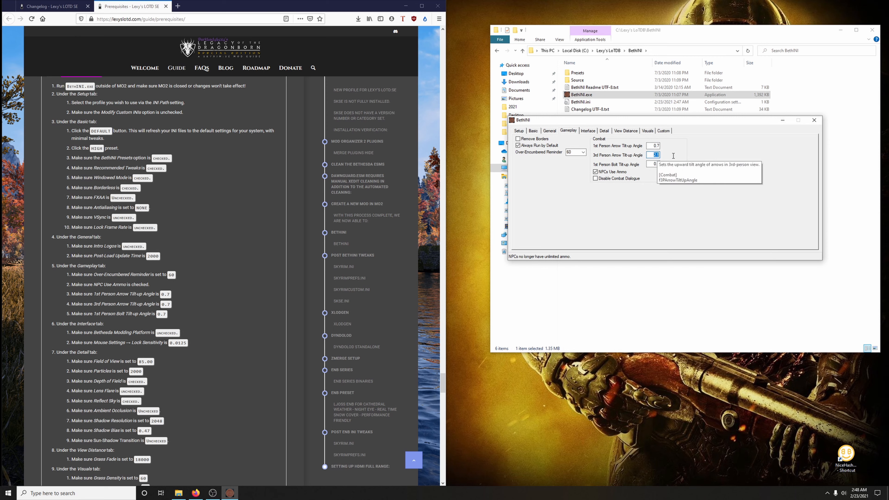
{"action": "type", "text": "0.7"}
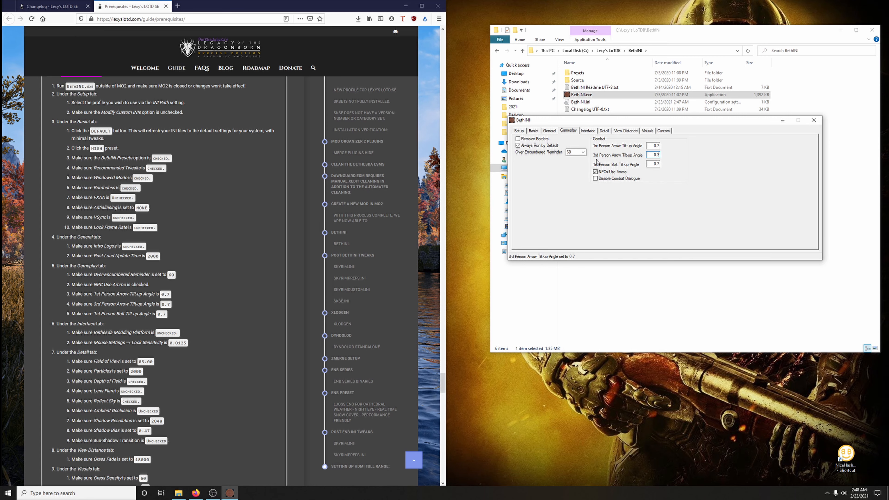
Step: Disable the Bethesda Modding Platform option in the Interface settings
{"action": "left_click", "coordinate": [588, 130]}
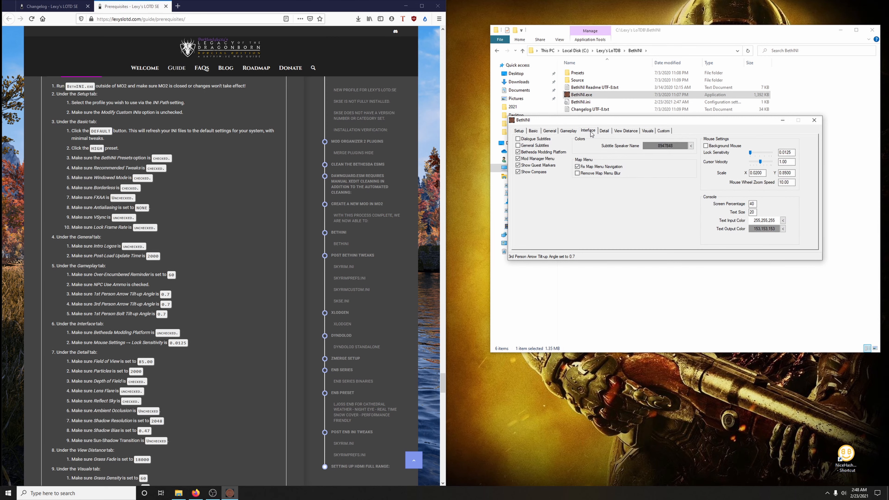
{"action": "left_click", "coordinate": [518, 152]}
Step: In the Detail settings, set Field of View to 85 and Shadow Bias to .47, and disable Lens Flare and Ambient Occlusion
{"action": "left_click", "coordinate": [604, 131]}
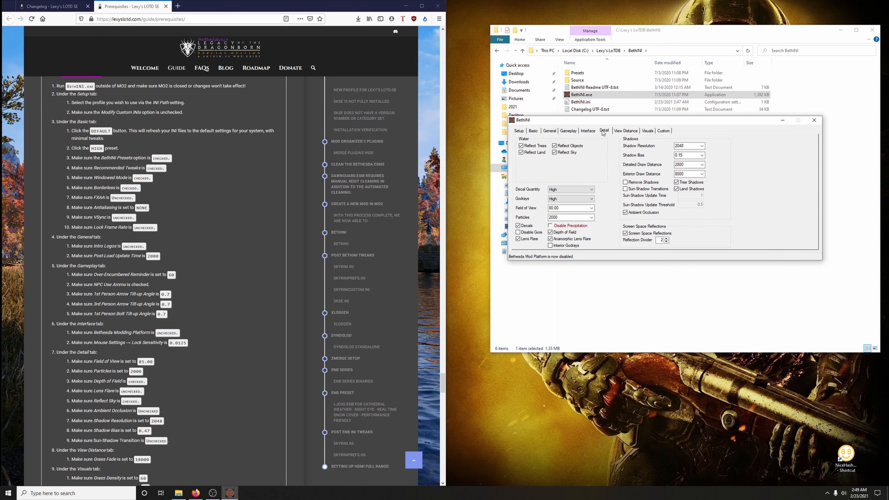
{"action": "scroll", "coordinate": [280, 296], "scroll_direction": "down", "scroll_amount": 5}
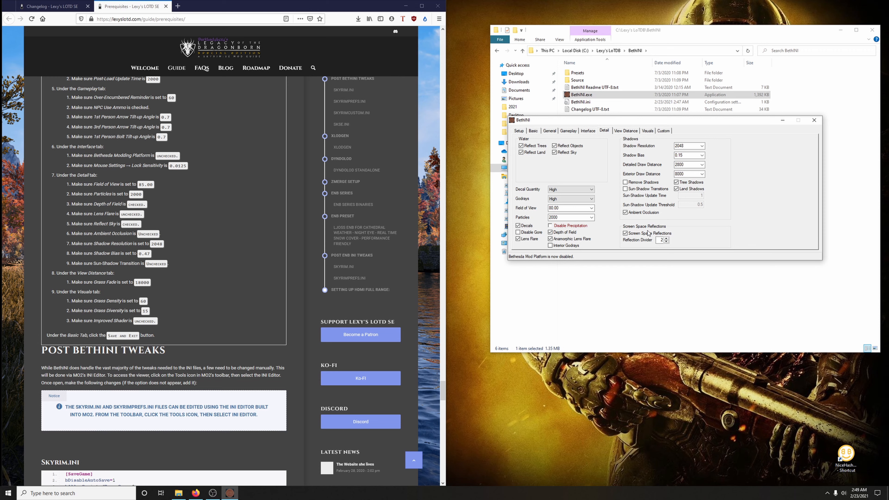
{"action": "double_click", "coordinate": [579, 208]}
{"action": "type", "text": "85"}
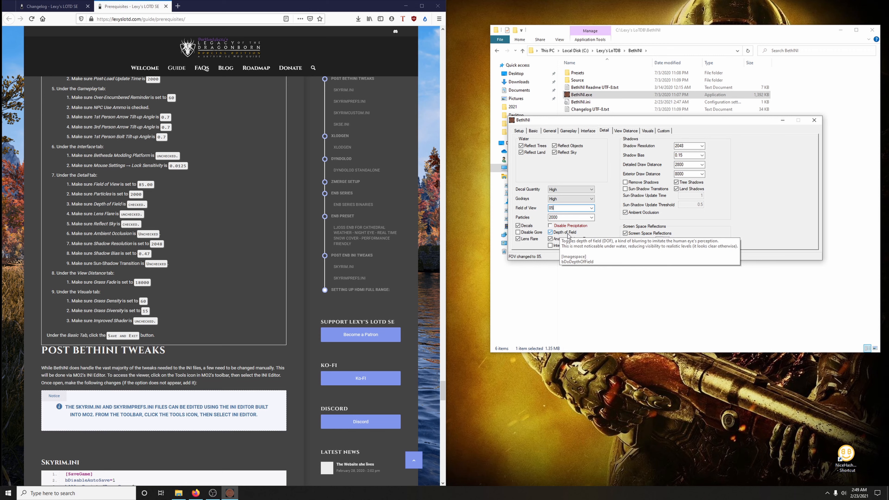
{"action": "left_click", "coordinate": [518, 238]}
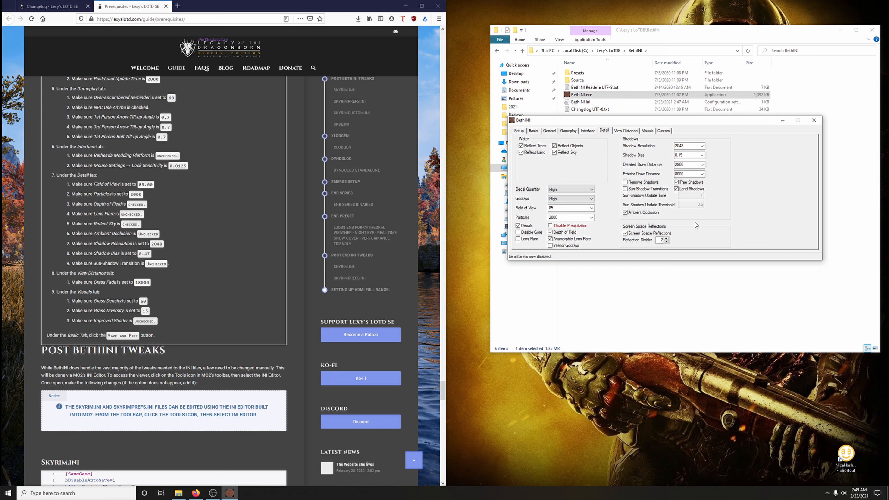
{"action": "left_click", "coordinate": [626, 213]}
{"action": "left_click_drag", "start_coordinate": [693, 156], "coordinate": [653, 158]}
{"action": "key", "text": "BackSpace"}
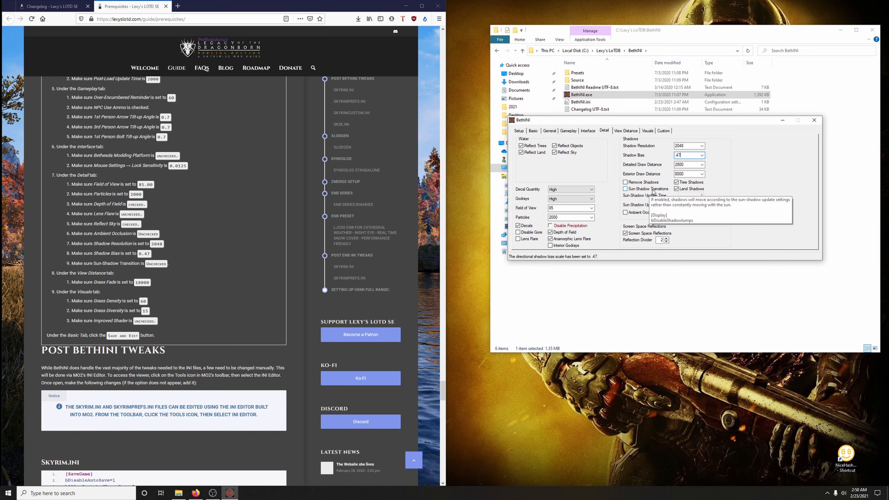
Step: Set the Grass Fade distance to 18000 in the View Distance settings
{"action": "left_click", "coordinate": [628, 131]}
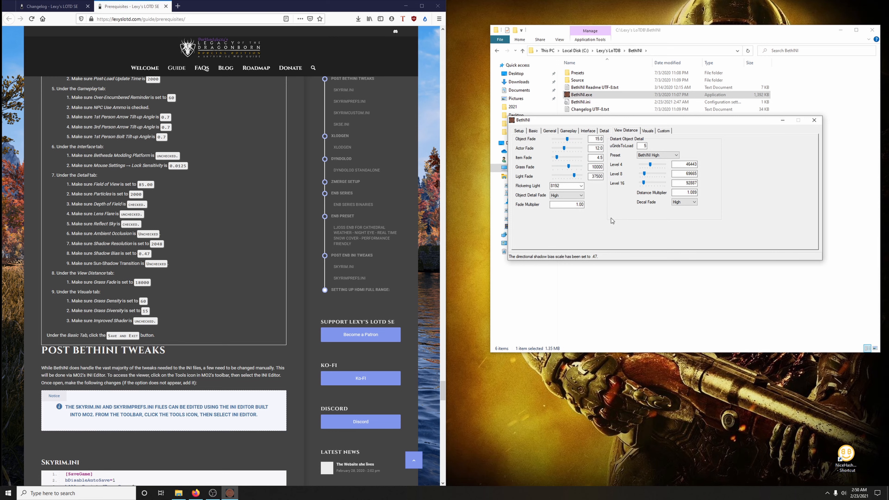
{"action": "double_click", "coordinate": [593, 167]}
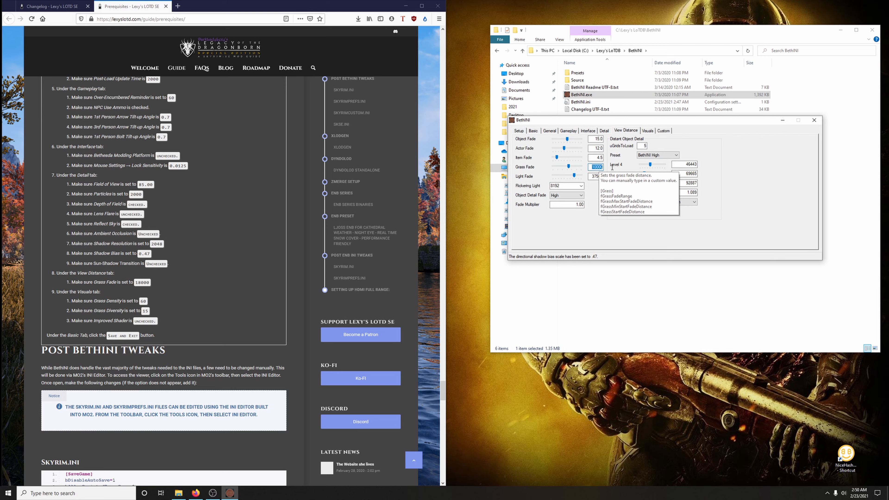
{"action": "type", "text": "1800"}
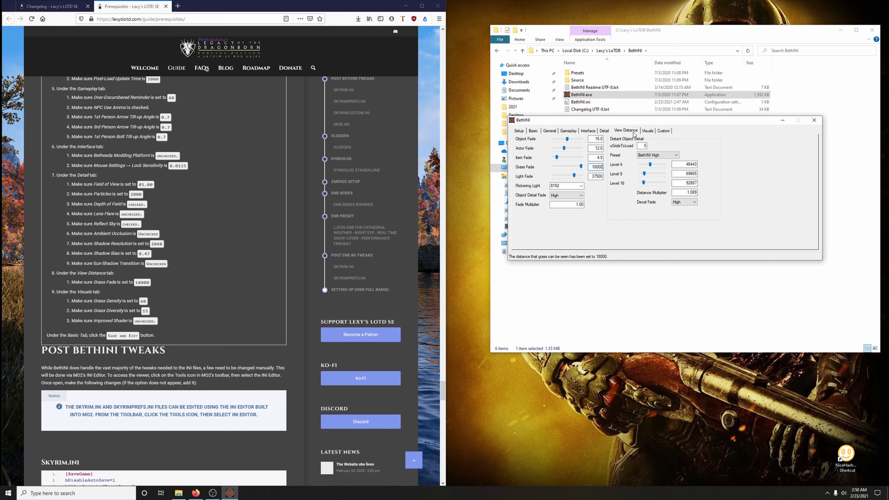
Step: Set Grass Density to 60 and Grass Diversity to 15 in the Visuals settings
{"action": "left_click", "coordinate": [647, 131]}
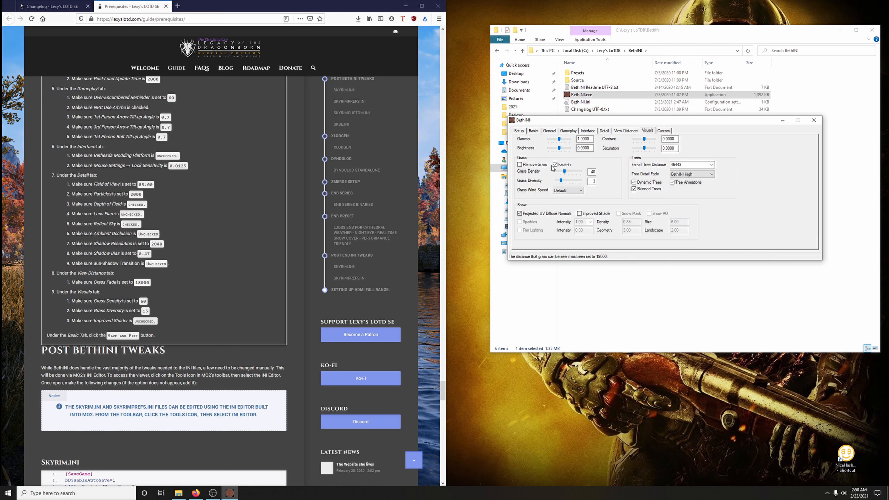
{"action": "double_click", "coordinate": [592, 172]}
{"action": "type", "text": "60"}
{"action": "double_click", "coordinate": [591, 181]}
{"action": "type", "text": "15"}
Step: Save the BethINI settings and exit, and close the BethINI folder window
{"action": "left_click", "coordinate": [533, 132]}
{"action": "left_click", "coordinate": [646, 225]}
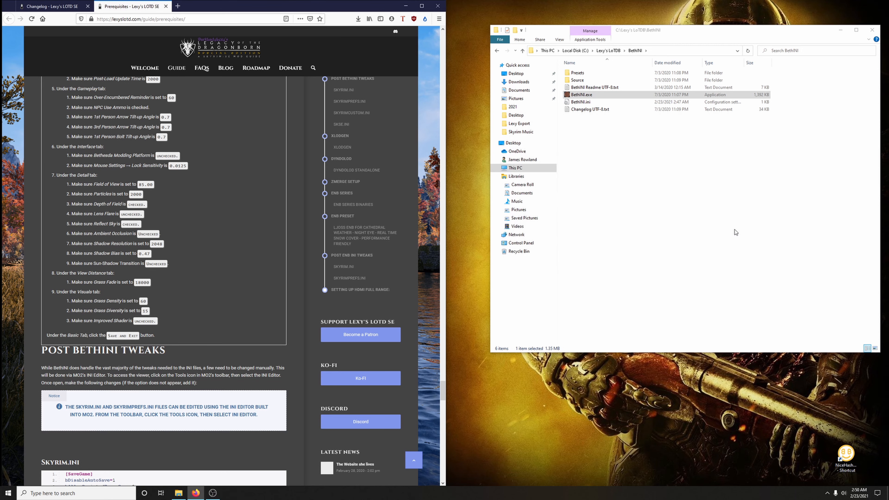
{"action": "left_click", "coordinate": [872, 30]}
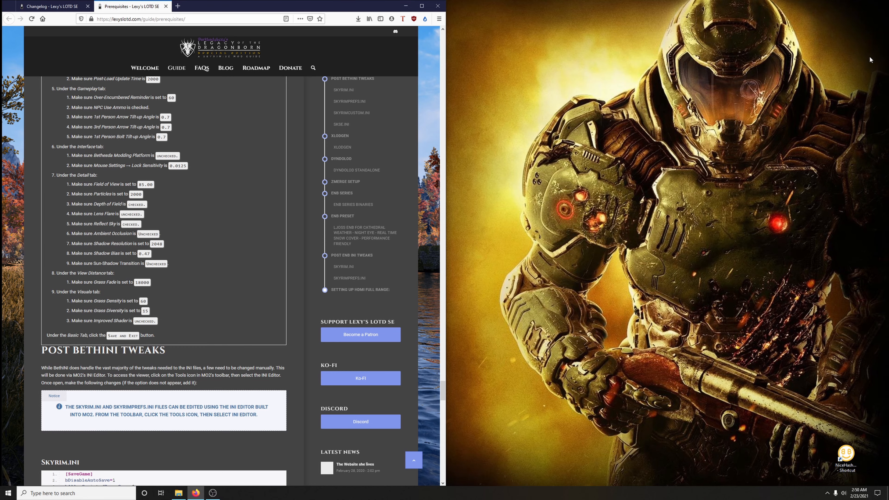
Step: Launch Mod Organizer beside the guide's Post BethINI Tweaks section and open the INI Editor
{"action": "scroll", "coordinate": [233, 301], "scroll_direction": "down", "scroll_amount": 4}
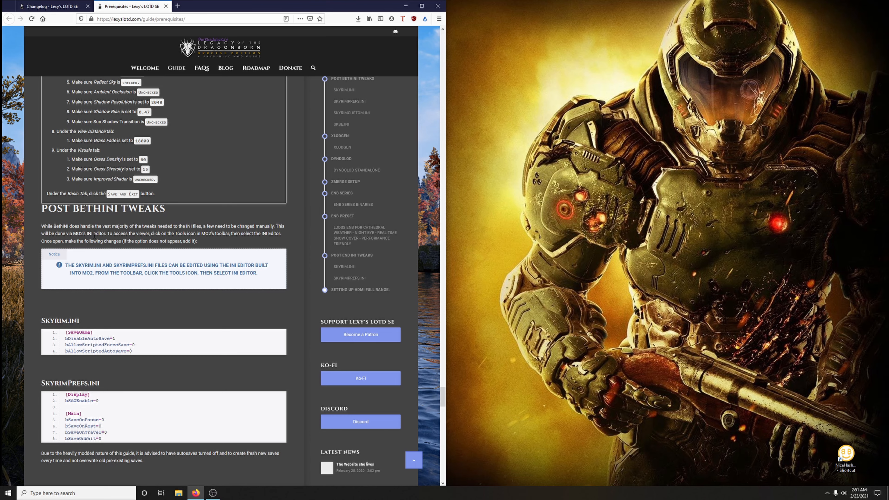
{"action": "left_click", "coordinate": [405, 6]}
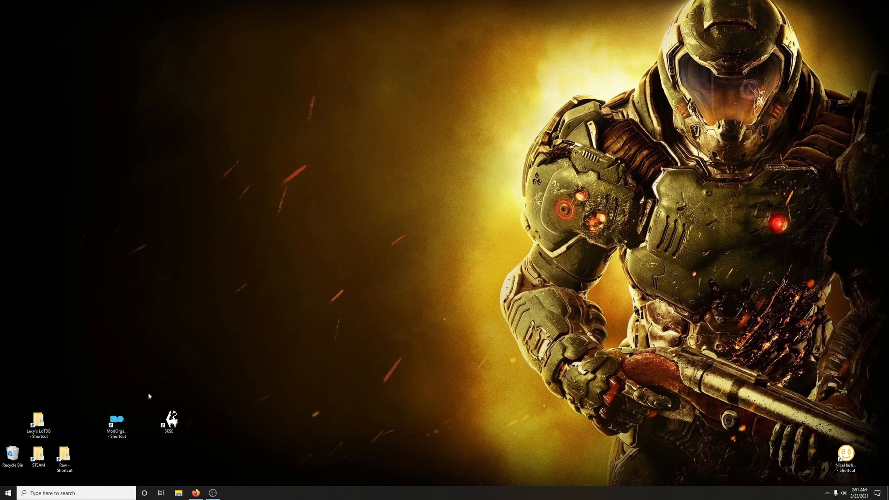
{"action": "double_click", "coordinate": [117, 420]}
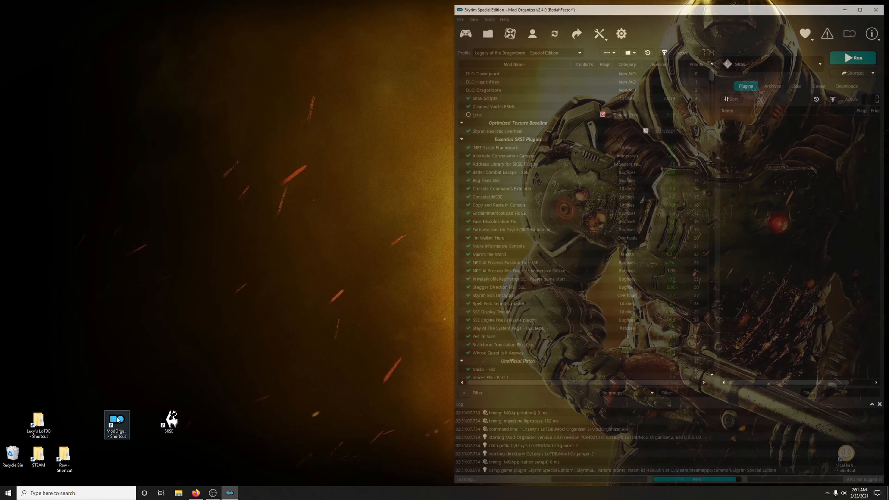
{"action": "left_click", "coordinate": [195, 493]}
{"action": "scroll", "coordinate": [220, 376], "scroll_direction": "down", "scroll_amount": 3}
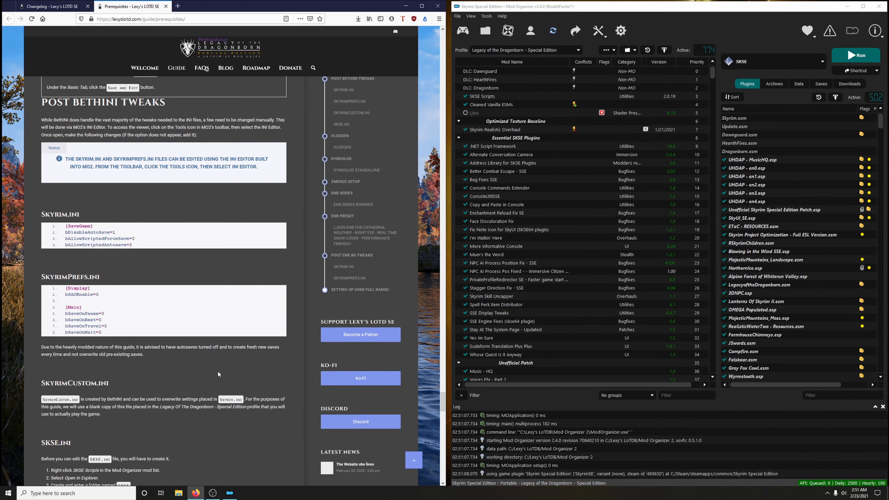
{"action": "left_click", "coordinate": [596, 35]}
{"action": "left_click", "coordinate": [612, 73]}
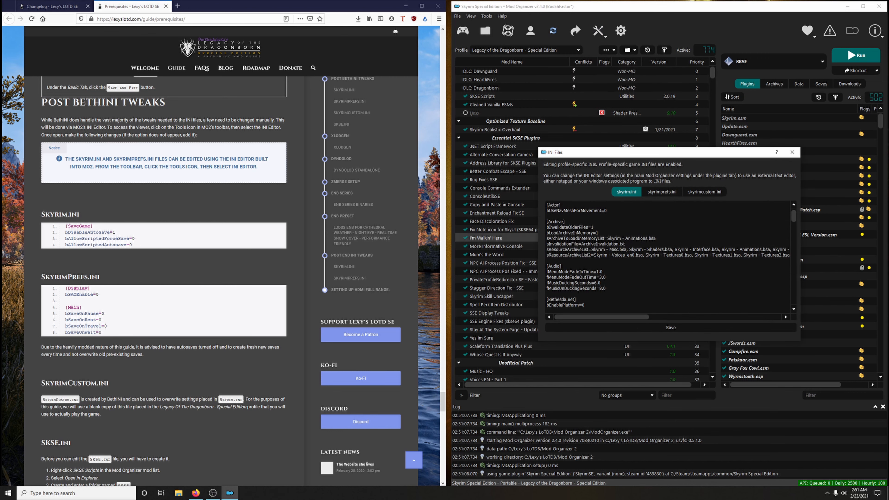
Step: Copy bDisableAutoSave=1, bAllowScriptedForceSave=0 and bAllowScriptedAutosave=0 from the guide into the [SaveGame] section of skyrim.ini
{"action": "scroll", "coordinate": [658, 257], "scroll_direction": "down", "scroll_amount": 6}
{"action": "scroll", "coordinate": [659, 258], "scroll_direction": "down", "scroll_amount": 10}
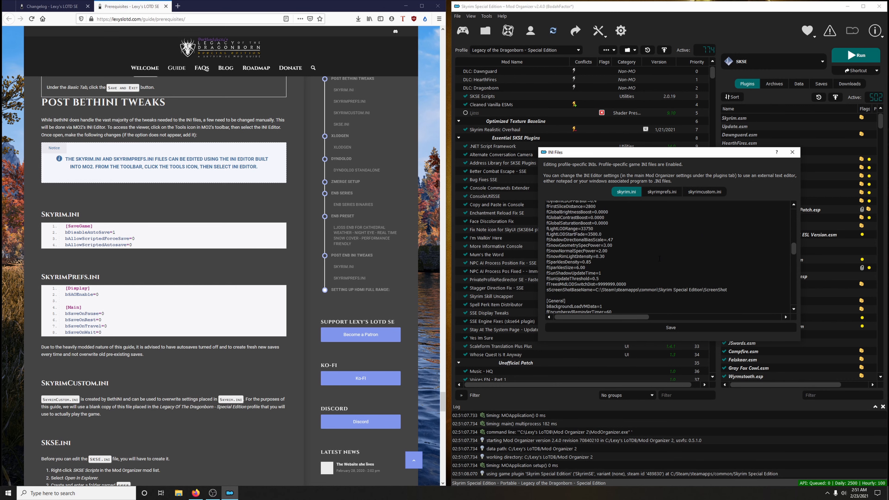
{"action": "scroll", "coordinate": [659, 259], "scroll_direction": "down", "scroll_amount": 10}
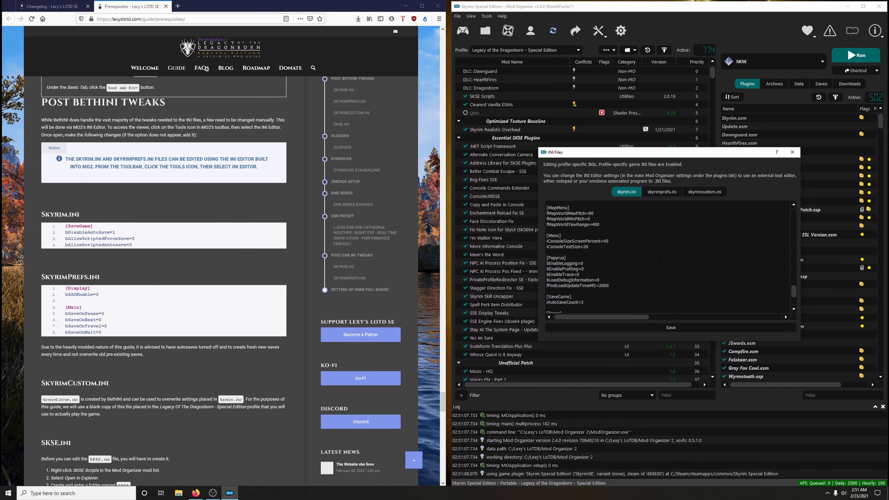
{"action": "scroll", "coordinate": [659, 259], "scroll_direction": "down", "scroll_amount": 3}
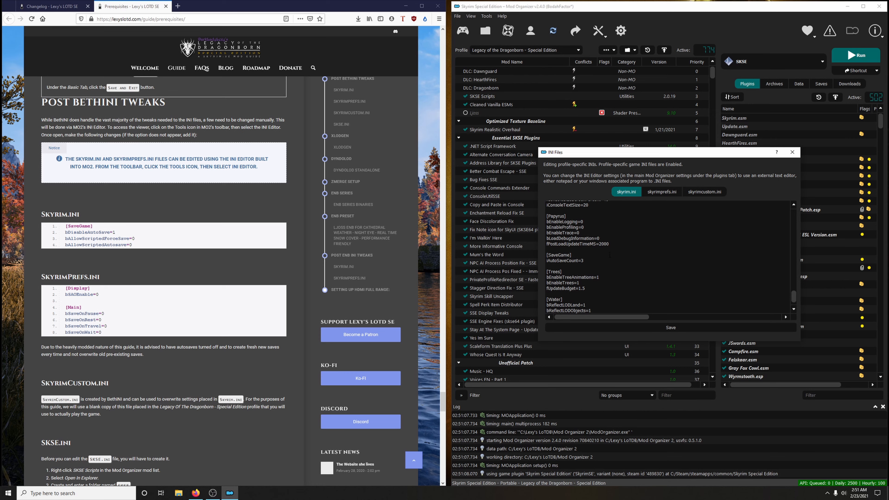
{"action": "key", "text": "ctrl+f"}
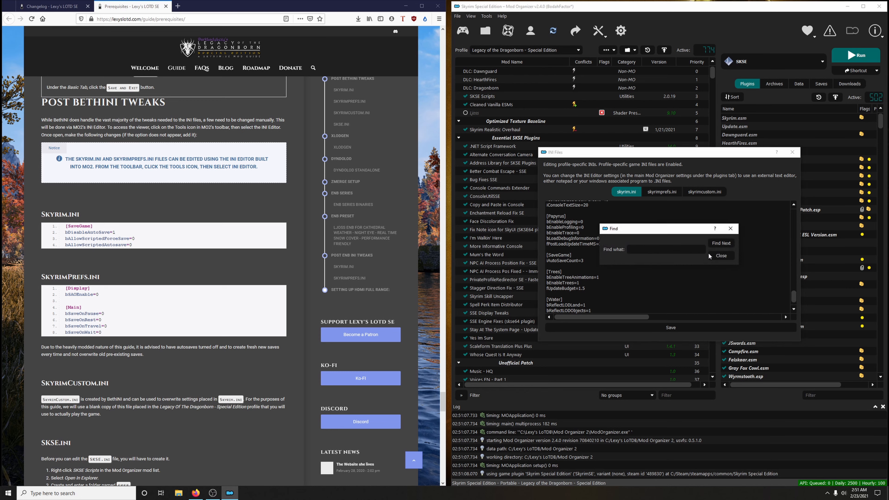
{"action": "left_click", "coordinate": [720, 255]}
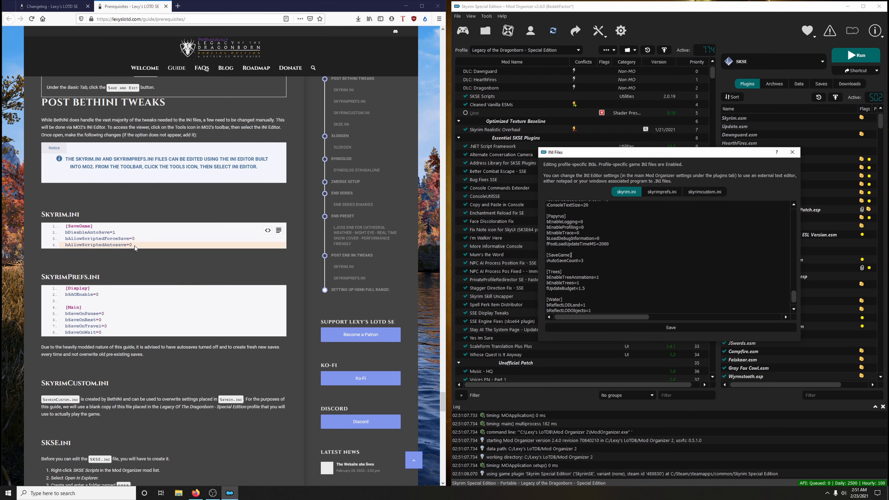
{"action": "left_click_drag", "start_coordinate": [134, 245], "coordinate": [67, 232]}
{"action": "right_click", "coordinate": [71, 234]}
{"action": "left_click", "coordinate": [117, 240]}
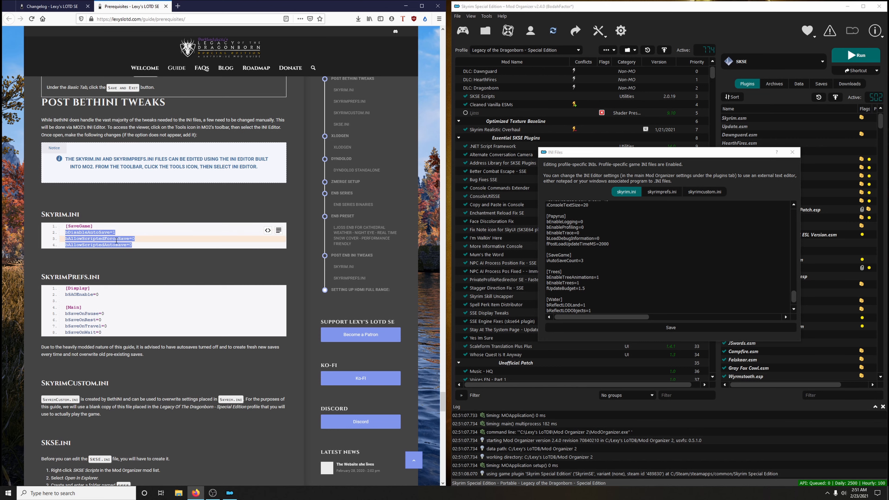
{"action": "left_click", "coordinate": [603, 260]}
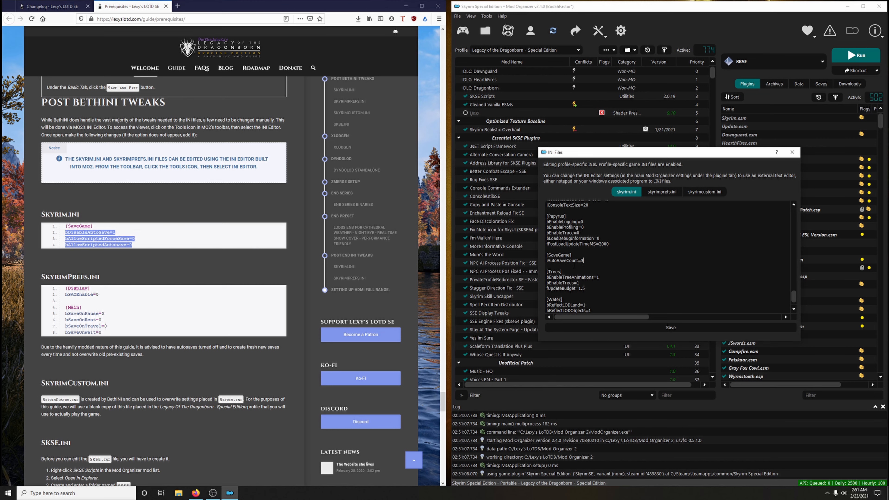
{"action": "key", "text": "Return"}
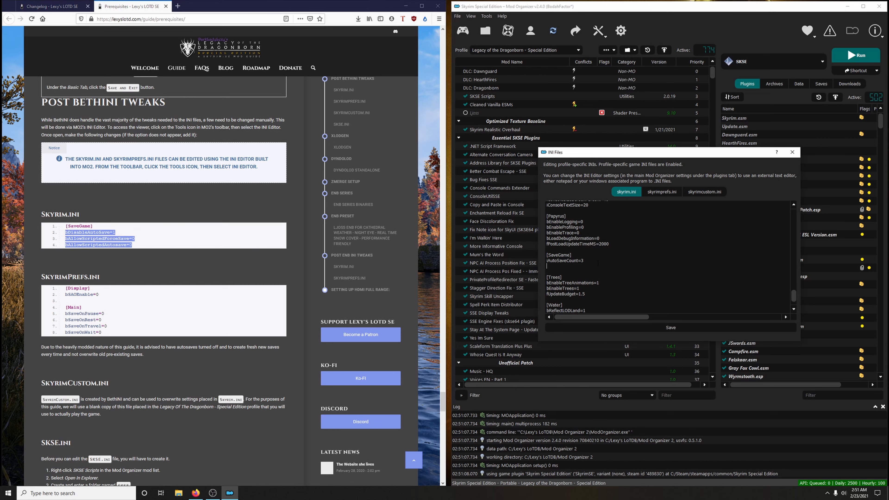
{"action": "key", "text": "ctrl+v"}
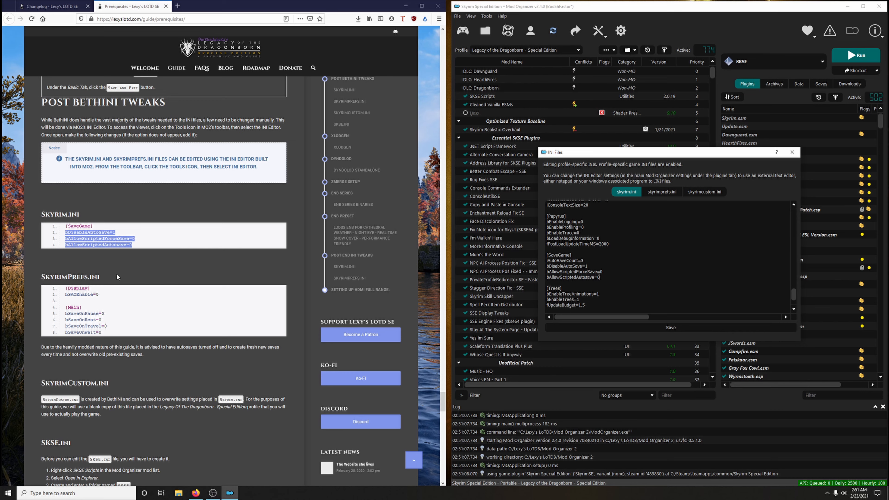
Step: Set bSaveOnRest, bSaveOnTravel and bSaveOnWait to 0 under [MAIN] in skyrimprefs.ini, and close the INI editor, saving the skyrim.ini changes
{"action": "left_click", "coordinate": [668, 194]}
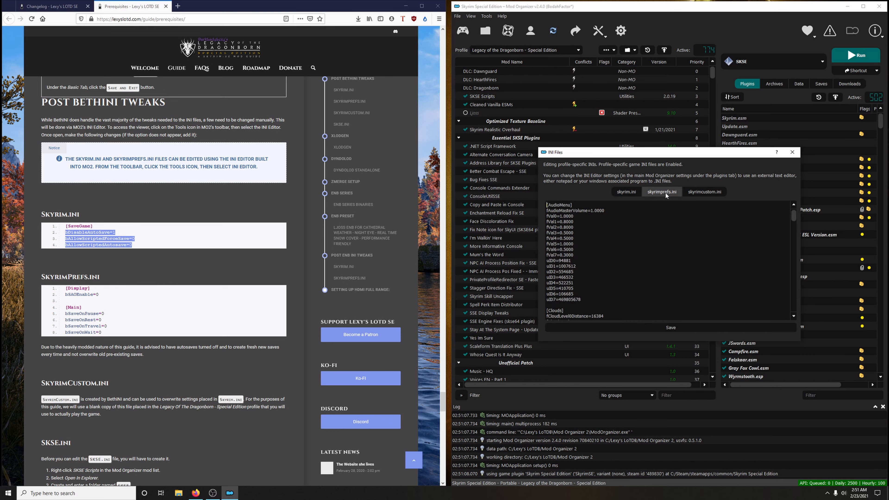
{"action": "scroll", "coordinate": [624, 284], "scroll_direction": "down", "scroll_amount": 6}
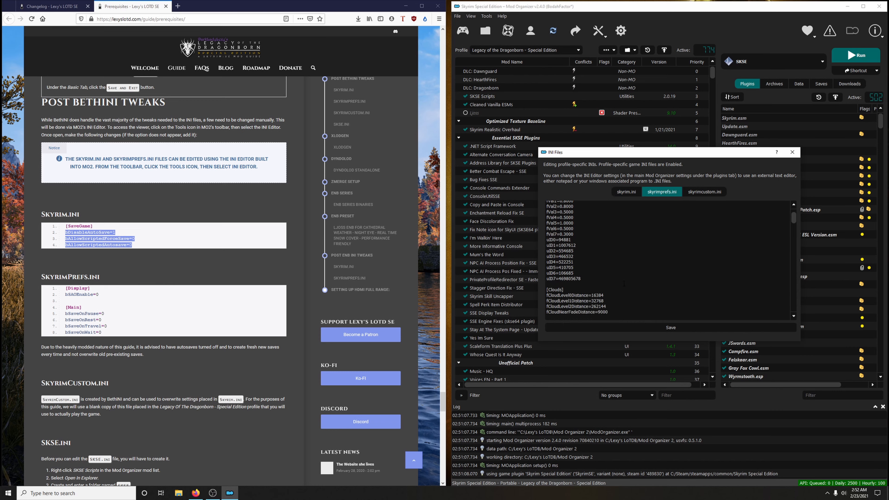
{"action": "scroll", "coordinate": [624, 284], "scroll_direction": "down", "scroll_amount": 5}
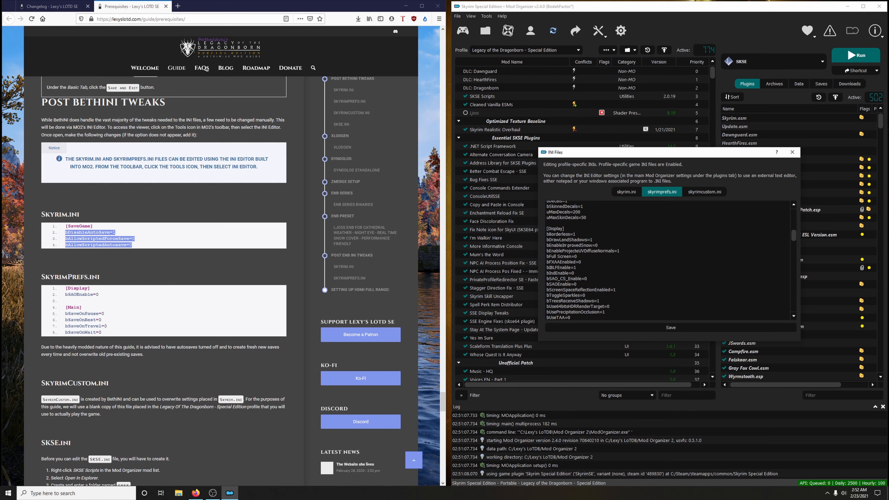
{"action": "scroll", "coordinate": [589, 268], "scroll_direction": "down", "scroll_amount": 1}
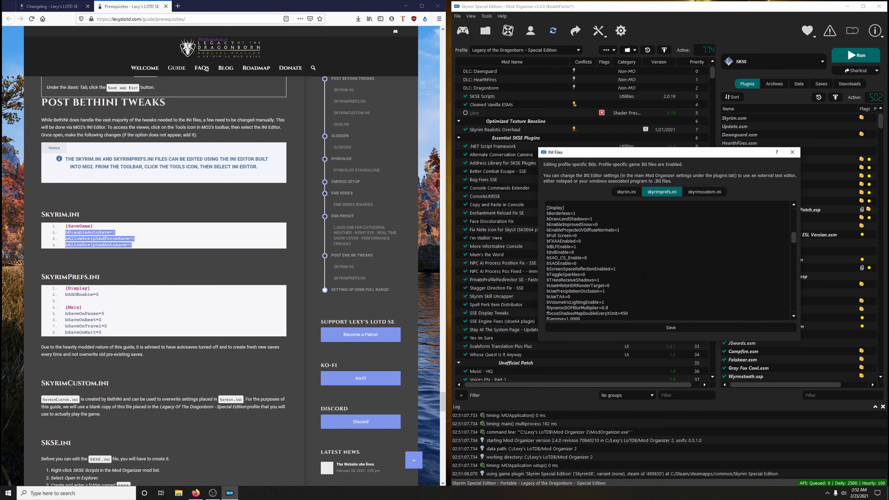
{"action": "scroll", "coordinate": [645, 273], "scroll_direction": "down", "scroll_amount": 15}
{"action": "scroll", "coordinate": [645, 273], "scroll_direction": "down", "scroll_amount": 12}
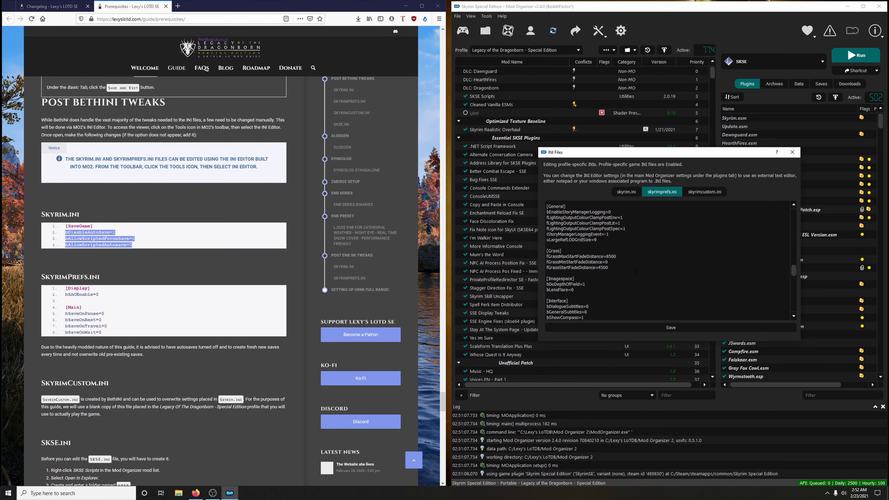
{"action": "scroll", "coordinate": [635, 270], "scroll_direction": "down", "scroll_amount": 3}
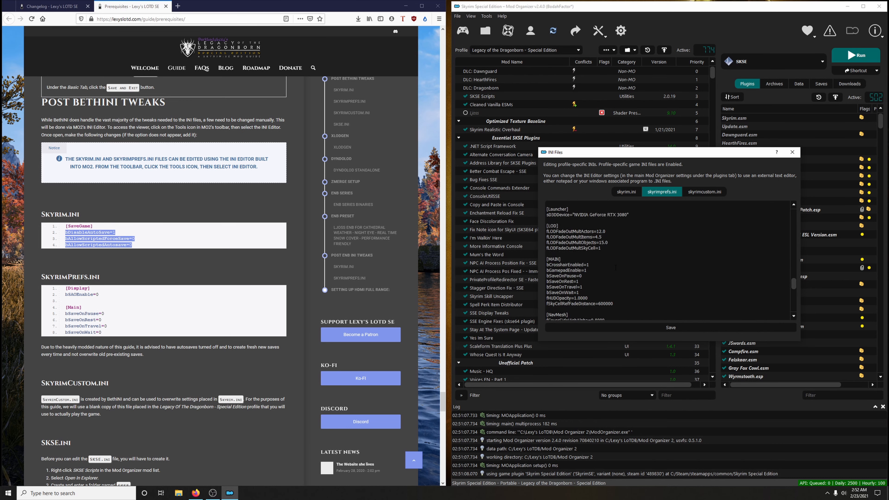
{"action": "scroll", "coordinate": [636, 266], "scroll_direction": "down", "scroll_amount": 2}
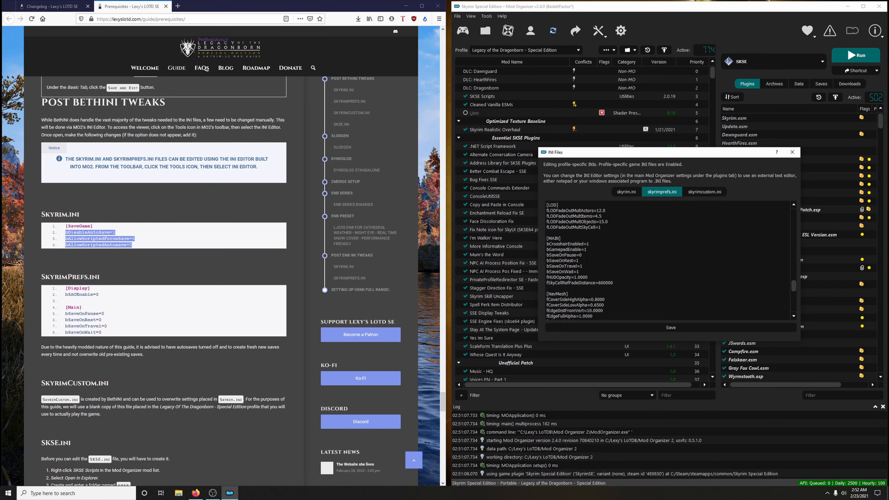
{"action": "left_click", "coordinate": [585, 261]}
{"action": "key", "text": "BackSpace"}
{"action": "type", "text": "0"}
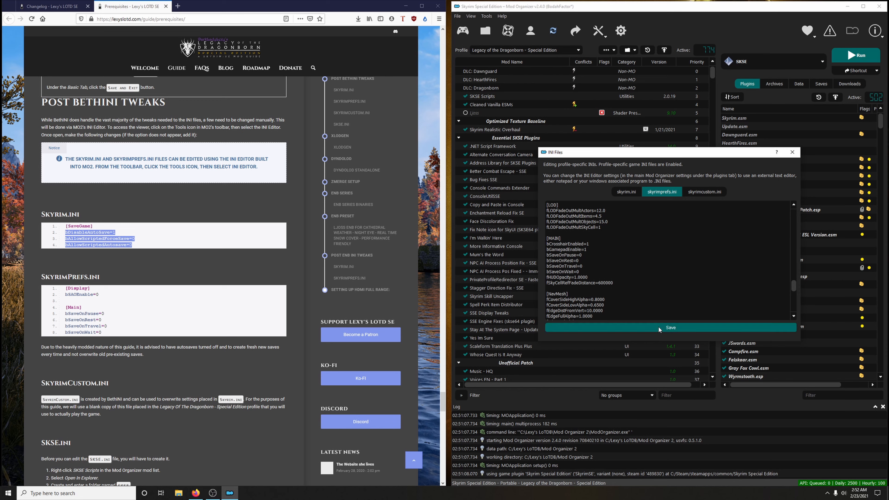
{"action": "left_click", "coordinate": [792, 152]}
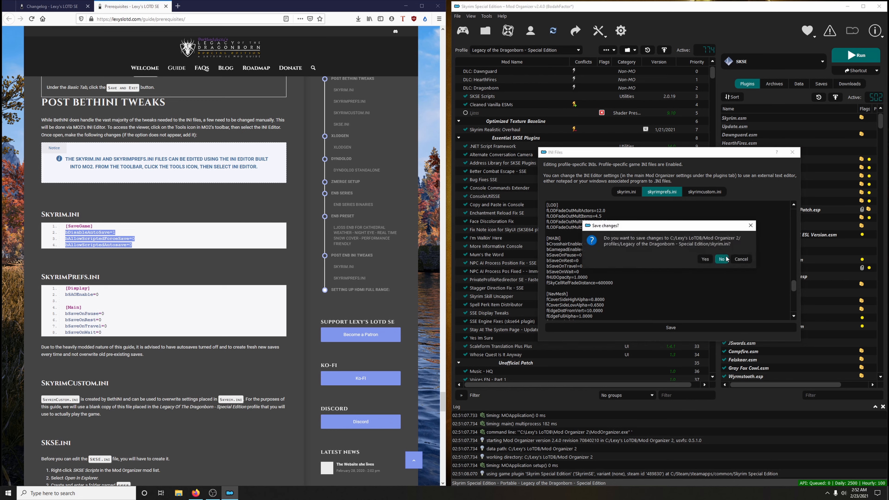
{"action": "left_click", "coordinate": [706, 260]}
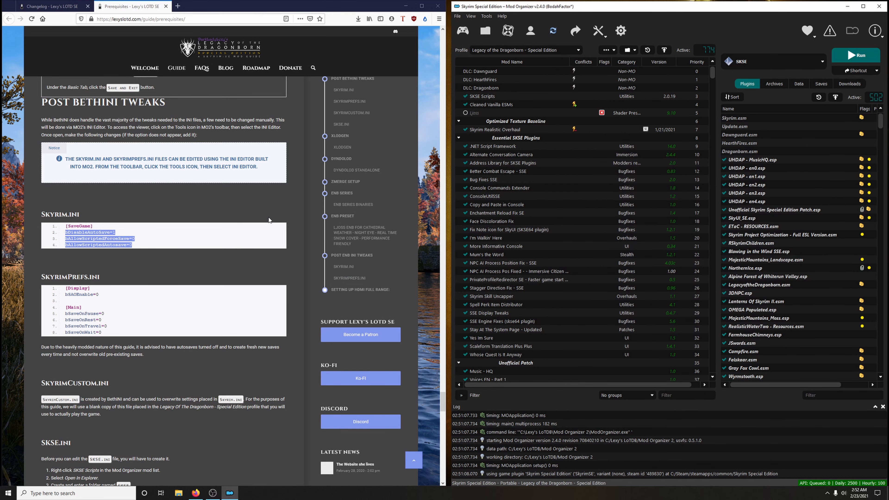
Step: Check the changelog's Prerequisites updates and open the mod page linked under DynDOLOD Standalone in the Prerequisites guide
{"action": "left_click", "coordinate": [63, 3]}
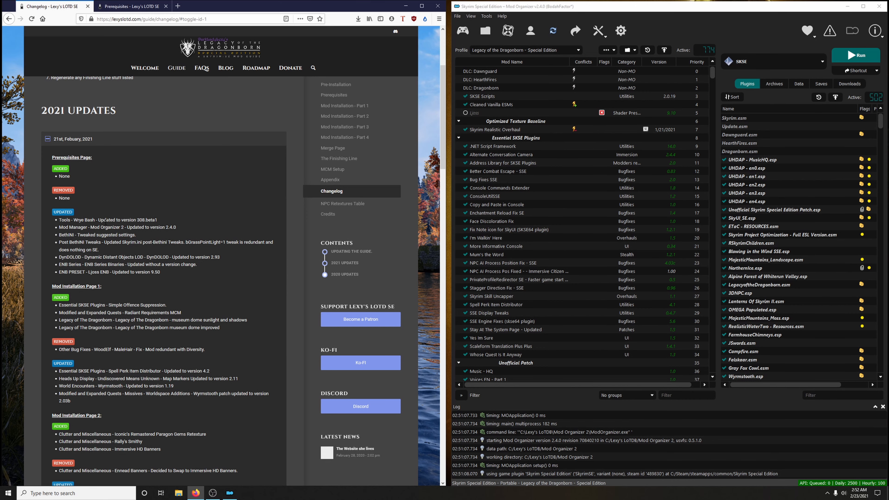
{"action": "left_click", "coordinate": [129, 7]}
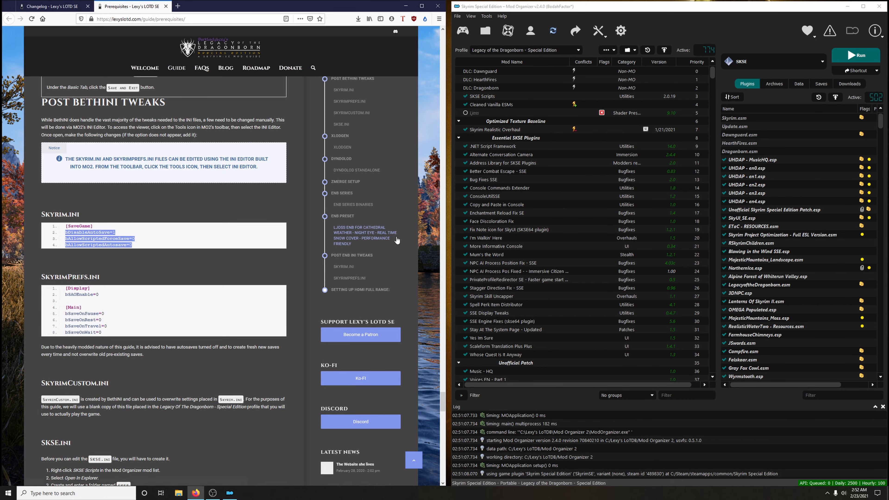
{"action": "left_click", "coordinate": [348, 161]}
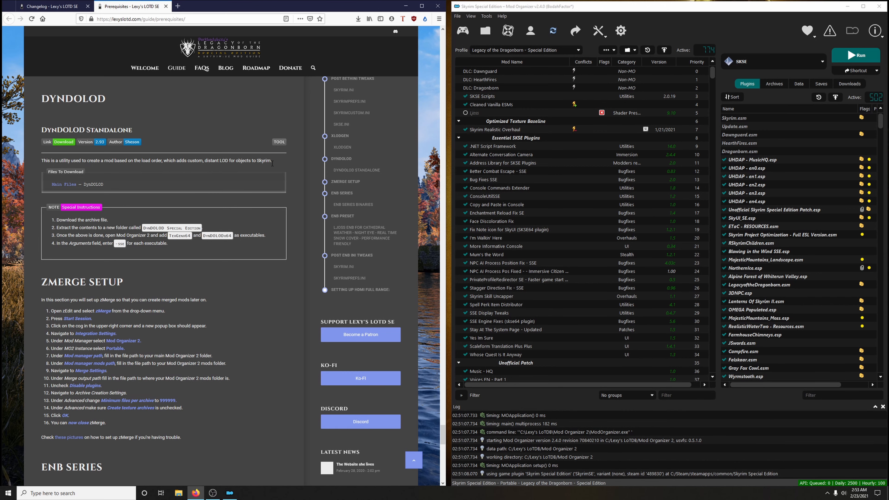
{"action": "left_click", "coordinate": [70, 144]}
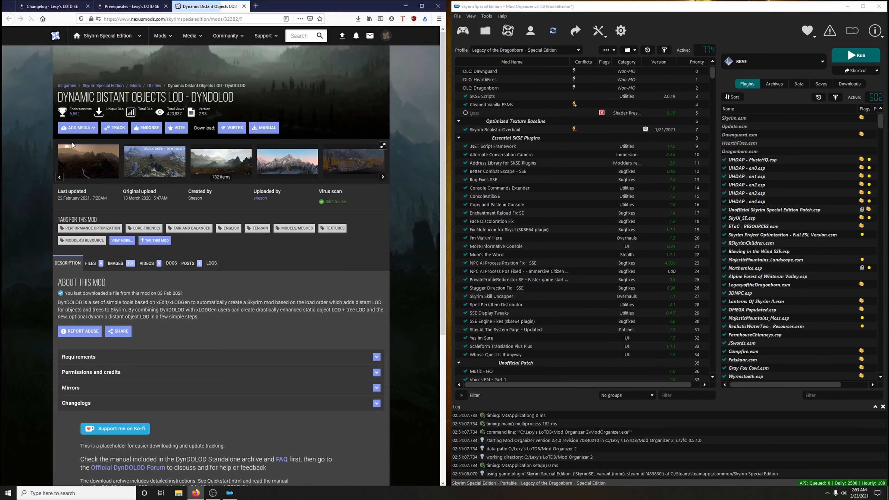
Step: Manually download the DynDOLOD 2.93 main file from Nexus Mods and close the mod page
{"action": "scroll", "coordinate": [265, 233], "scroll_direction": "down", "scroll_amount": 4}
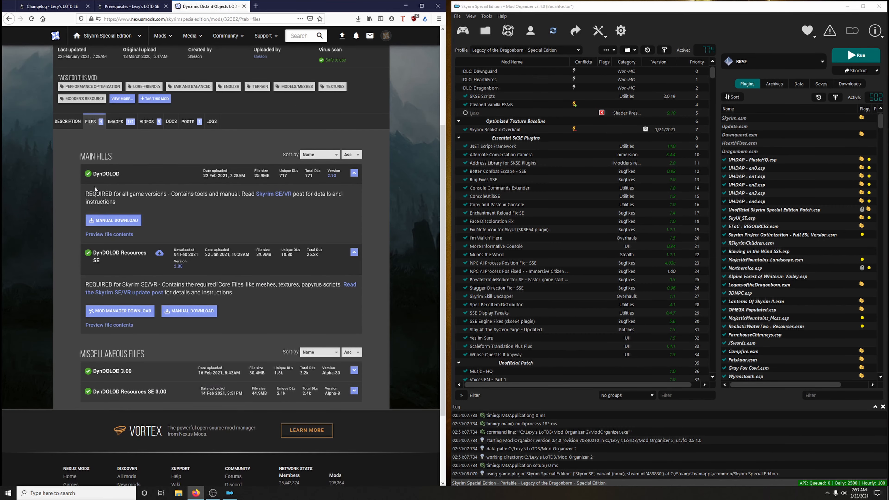
{"action": "left_click", "coordinate": [129, 220]}
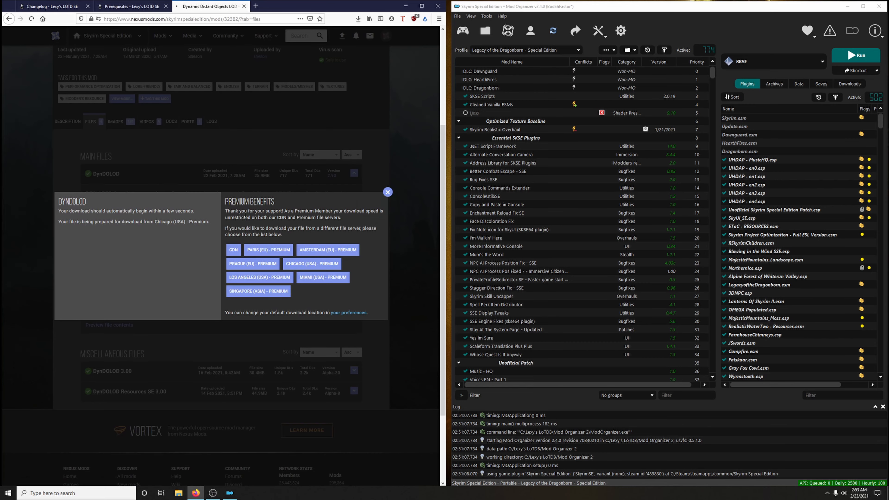
{"action": "left_click", "coordinate": [373, 220]}
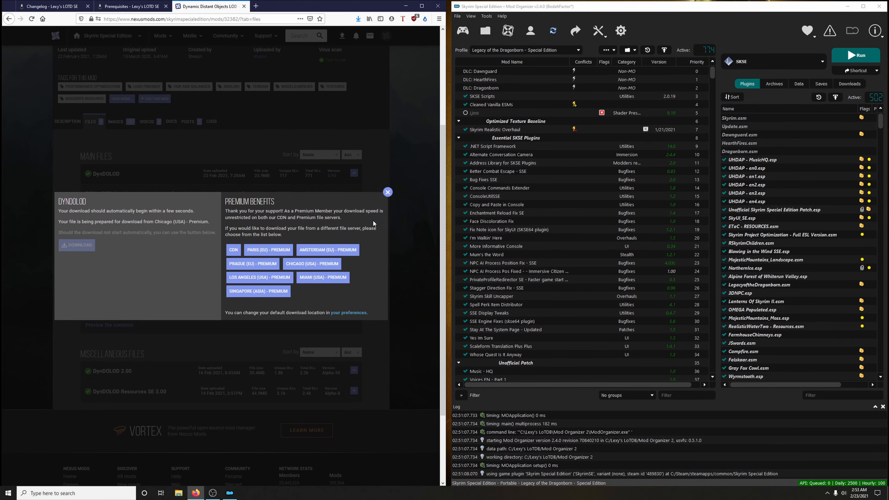
{"action": "left_click", "coordinate": [391, 192]}
{"action": "left_click", "coordinate": [243, 6]}
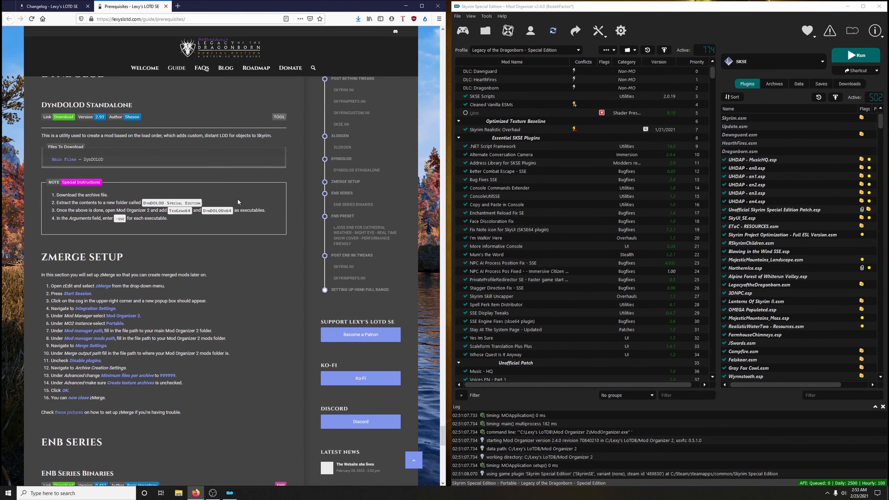
Step: Open the folder containing the downloaded DynDOLOD archive, minimize the browser, and open the Lexy's LoTDB folder beside it
{"action": "left_click", "coordinate": [358, 19]}
{"action": "left_click", "coordinate": [352, 37]}
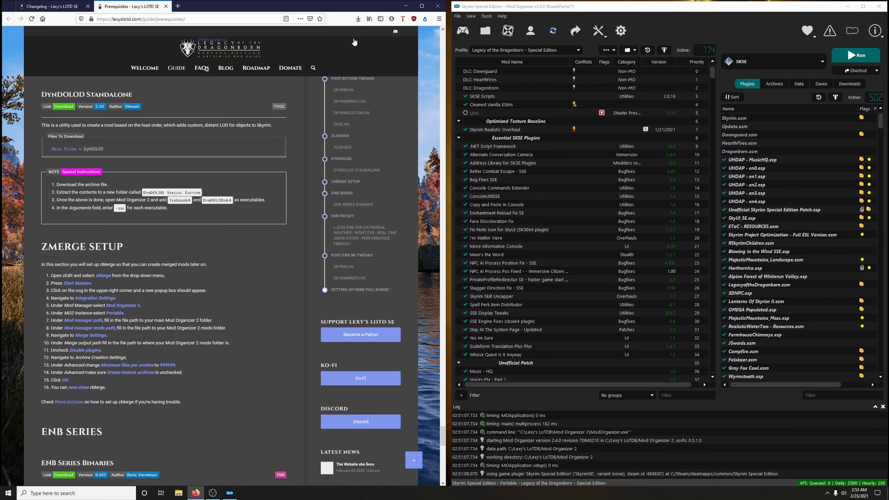
{"action": "left_click", "coordinate": [405, 6]}
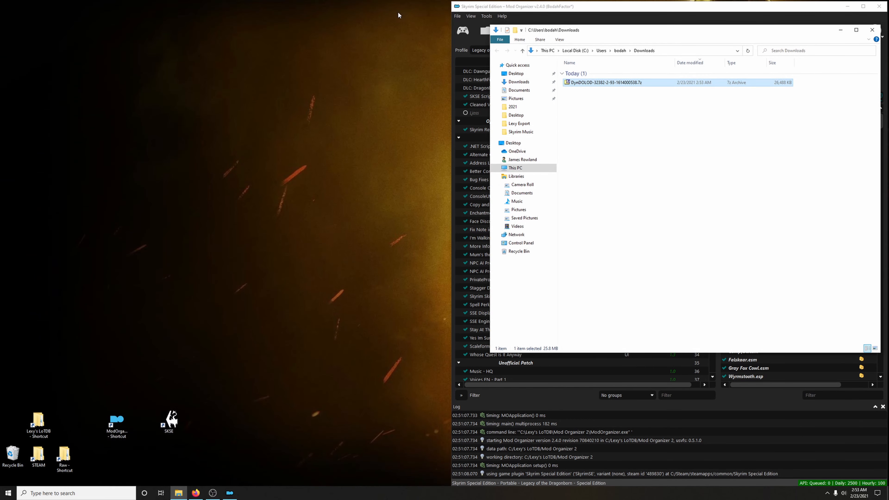
{"action": "double_click", "coordinate": [49, 421]}
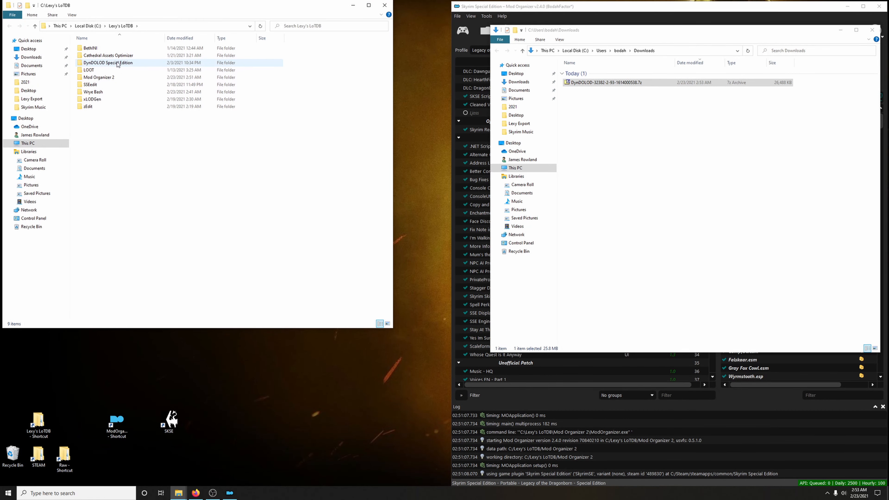
{"action": "double_click", "coordinate": [100, 63]}
{"action": "key", "text": "alt+Left"}
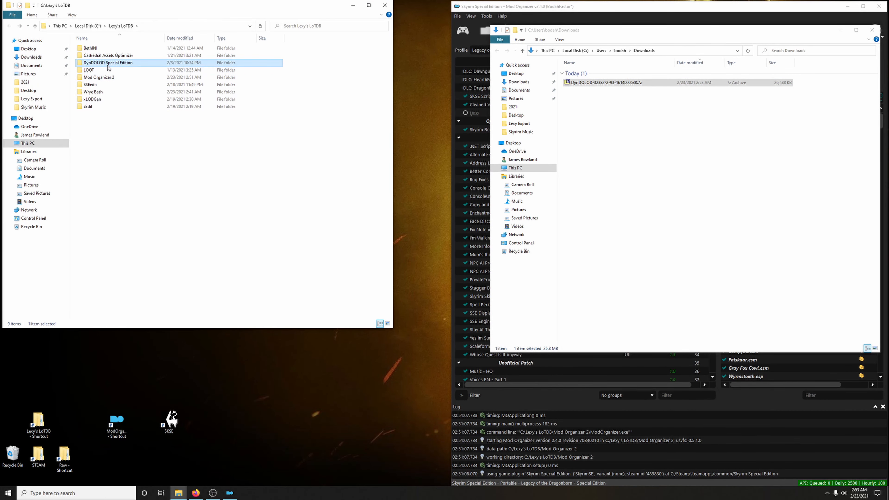
Step: Extract everything inside the archive's DynDOLOD folder into the DynDOLOD Special Edition folder in Lexy's LoTDB
{"action": "double_click", "coordinate": [603, 83]}
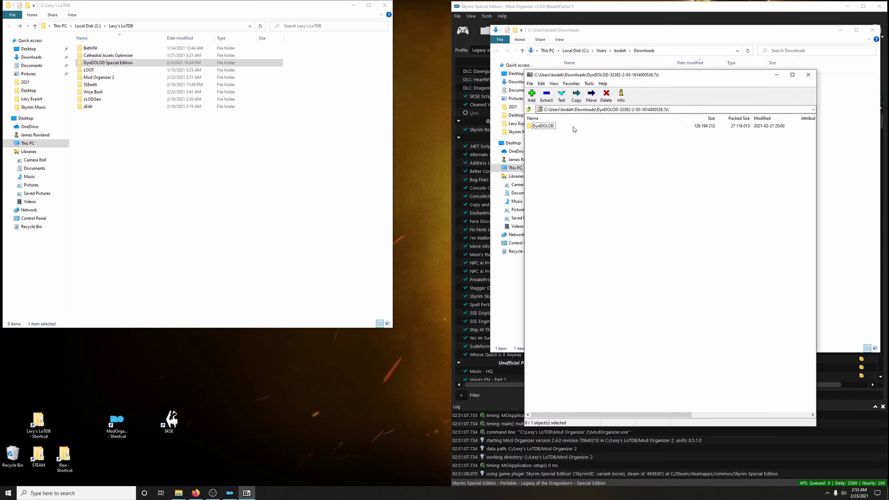
{"action": "double_click", "coordinate": [543, 126]}
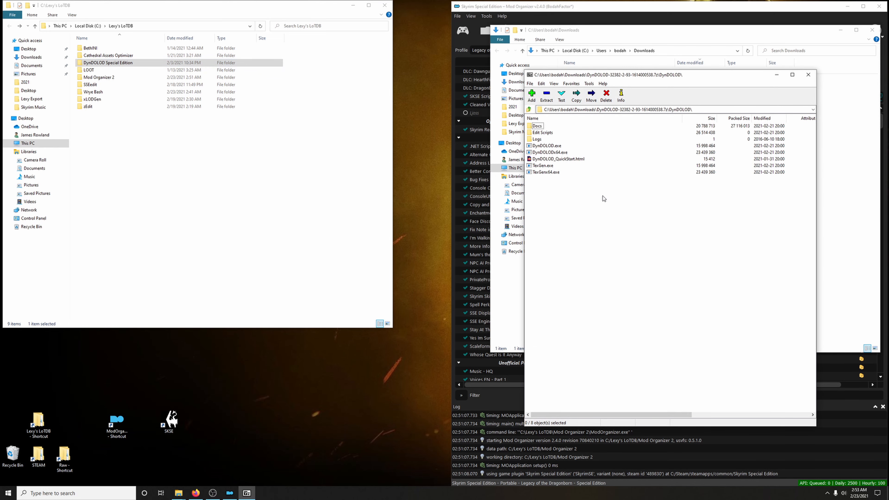
{"action": "left_click_drag", "start_coordinate": [579, 196], "coordinate": [535, 128]}
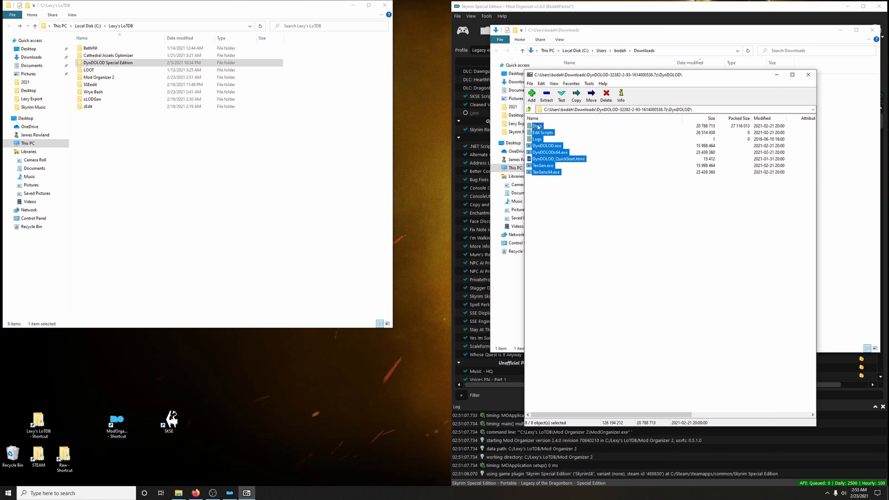
{"action": "left_click_drag", "start_coordinate": [118, 118], "coordinate": [109, 63]}
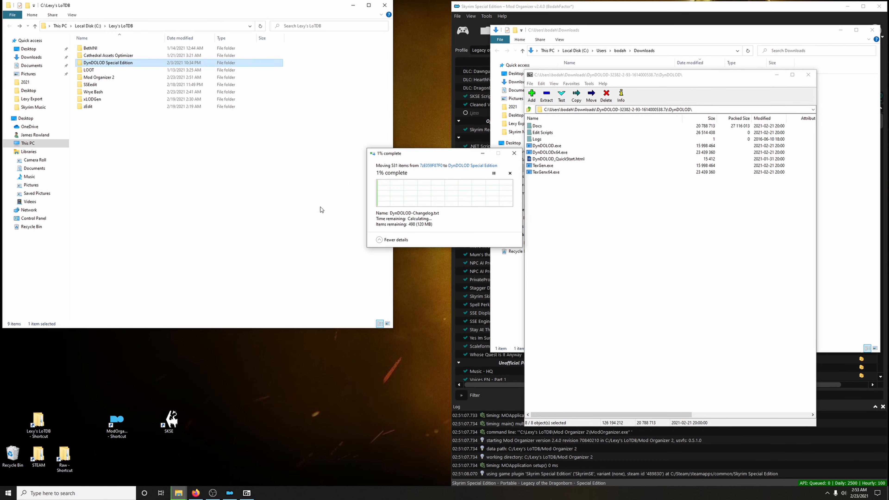
Step: Replace the existing files in the DynDOLOD Special Edition folder and delete the downloaded DynDOLOD archive from Downloads
{"action": "left_click", "coordinate": [407, 193]}
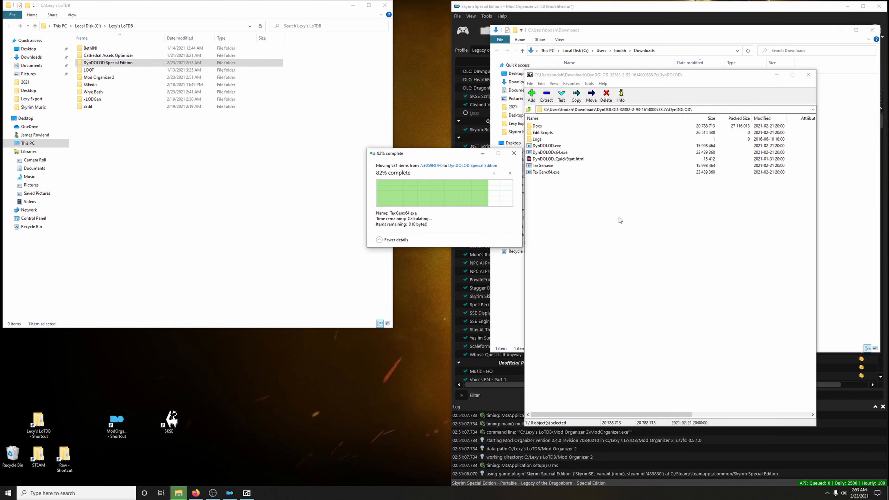
{"action": "left_click", "coordinate": [807, 75]}
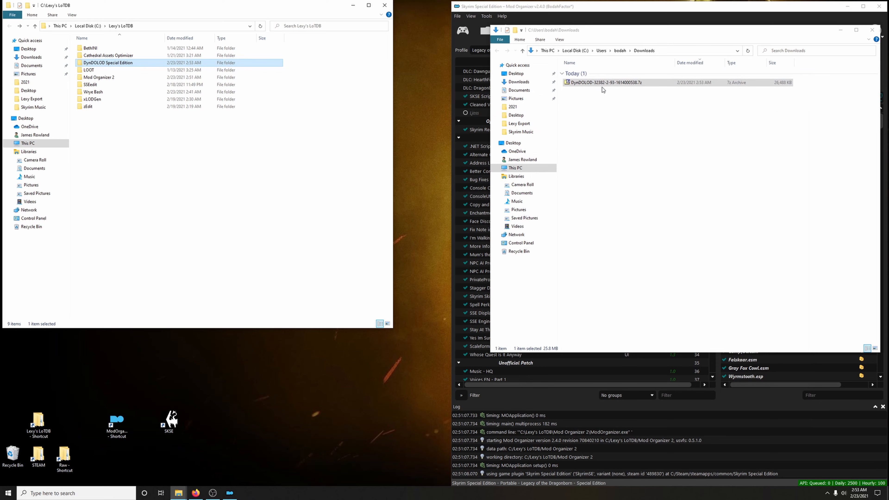
{"action": "key", "text": "Delete"}
{"action": "left_click", "coordinate": [876, 32]}
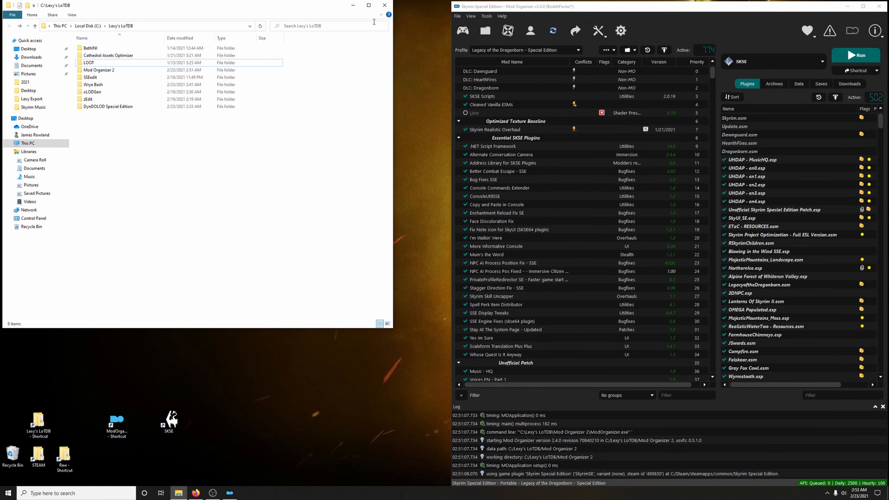
Step: Check Mod Organizer's executables list for TexGenx64 and DynDOLODx64, and review the changelog's remaining Prerequisites updates
{"action": "left_click", "coordinate": [196, 491]}
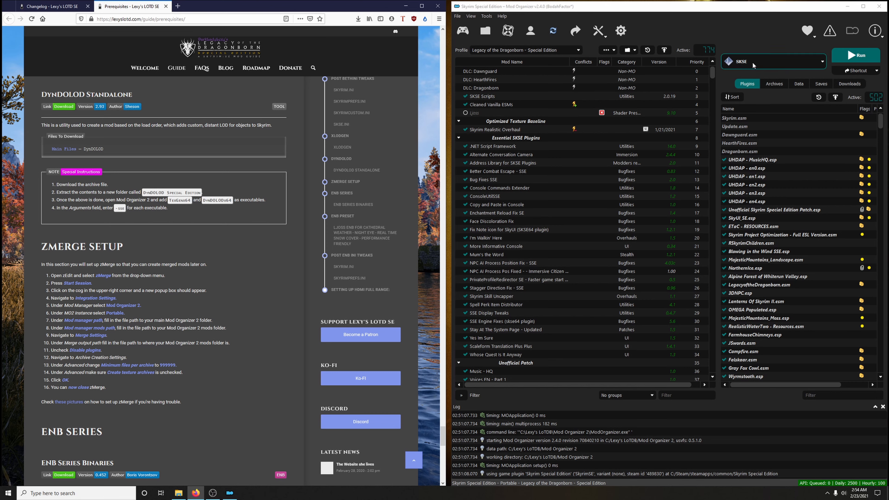
{"action": "left_click", "coordinate": [770, 61]}
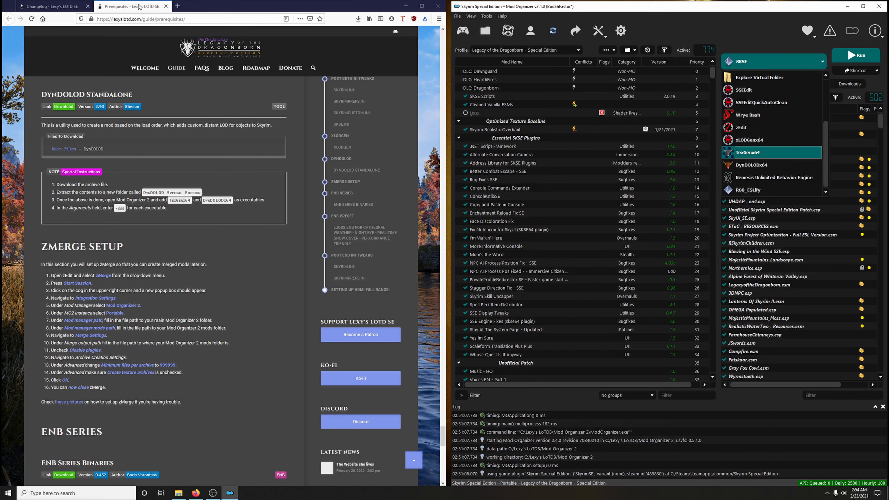
{"action": "left_click", "coordinate": [58, 6]}
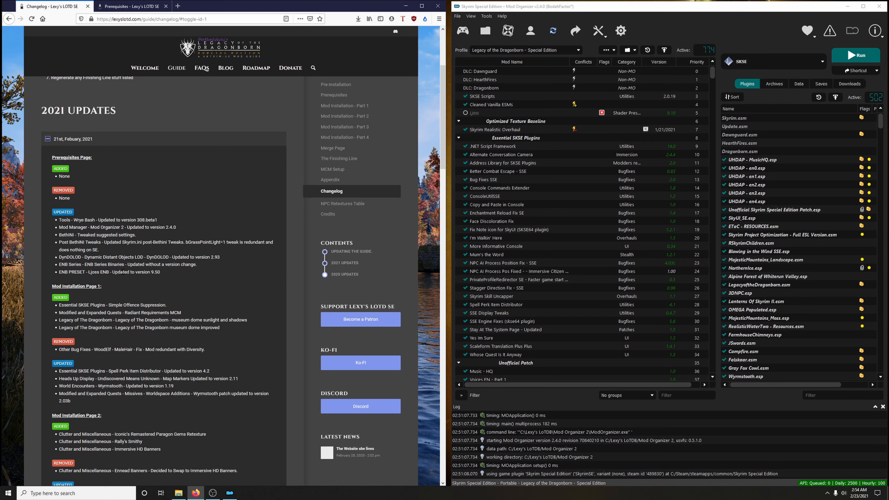
{"action": "left_click", "coordinate": [131, 9]}
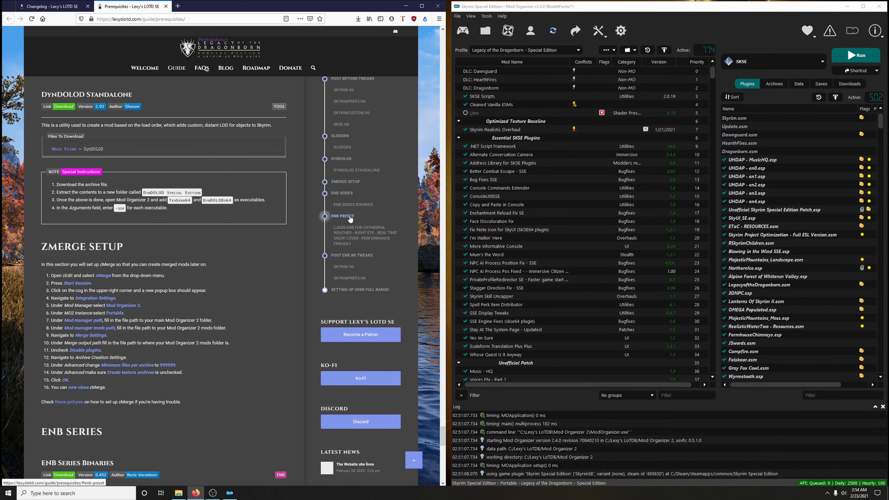
Step: Download ENBSeries v0.452 for Skyrim SE through the guide's ENB Series Binaries link, saving the zip file, and close the download page
{"action": "left_click", "coordinate": [340, 195]}
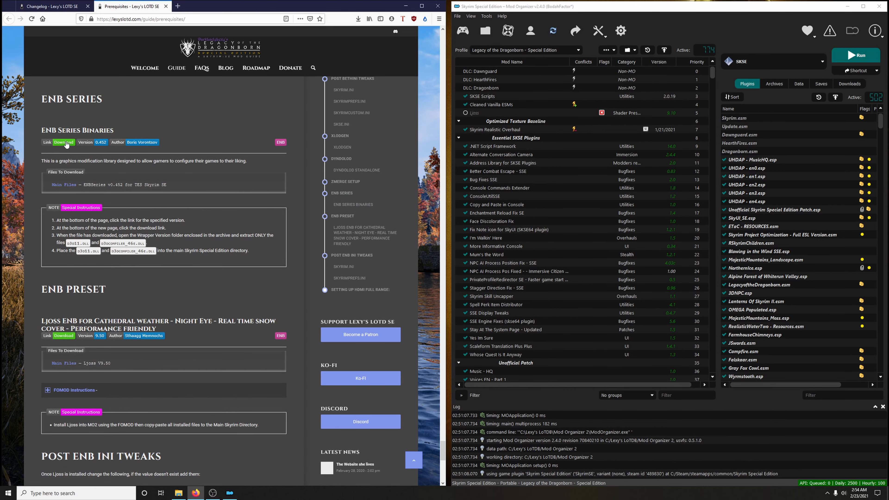
{"action": "left_click", "coordinate": [63, 143]}
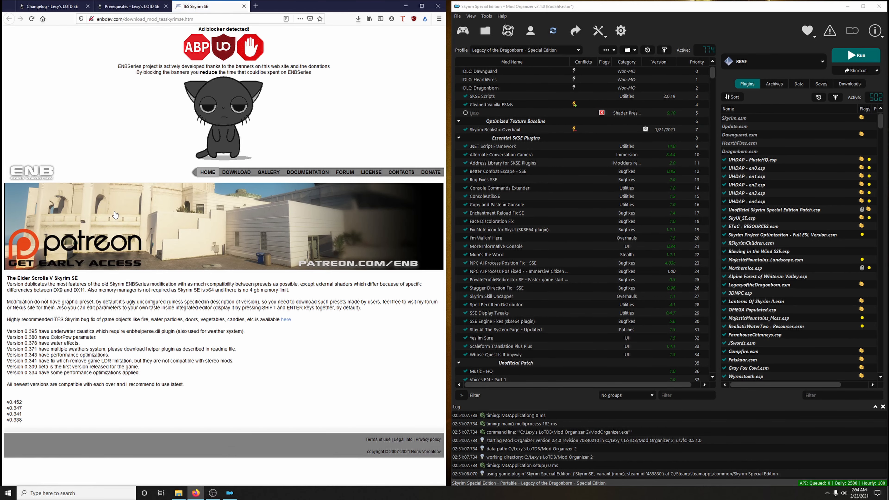
{"action": "left_click", "coordinate": [18, 402]}
{"action": "scroll", "coordinate": [118, 365], "scroll_direction": "down", "scroll_amount": 5}
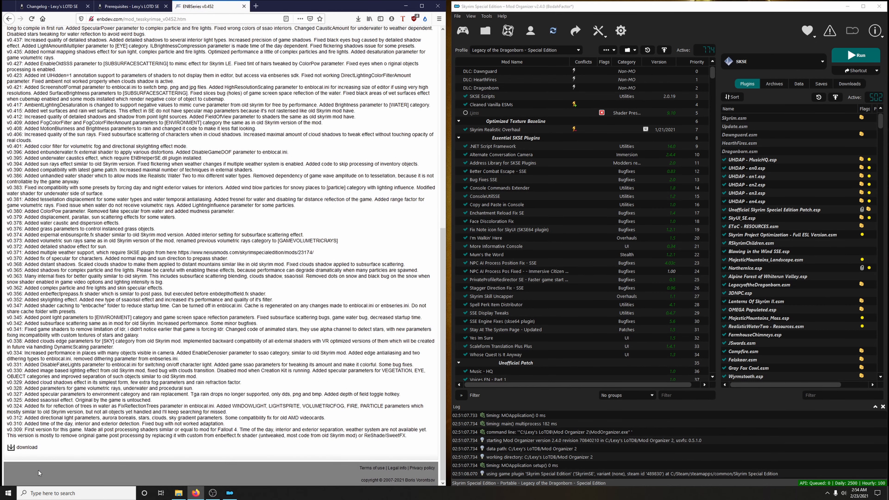
{"action": "left_click", "coordinate": [13, 448]}
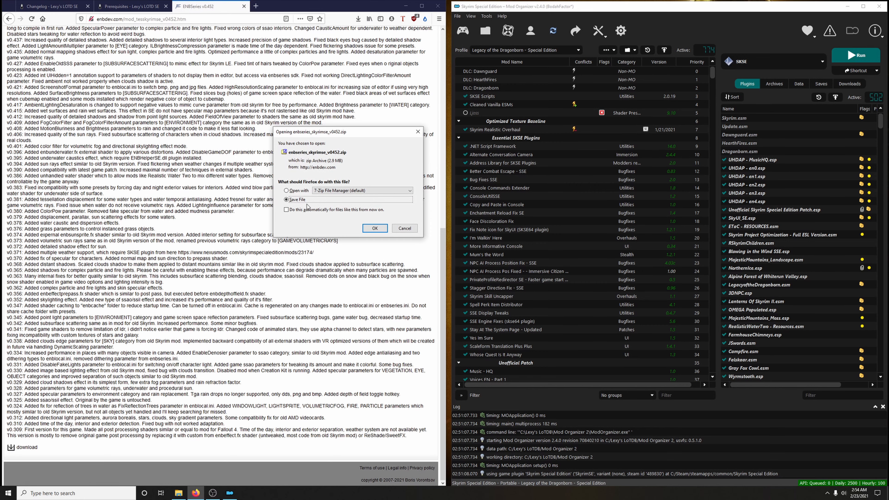
{"action": "left_click", "coordinate": [372, 228]}
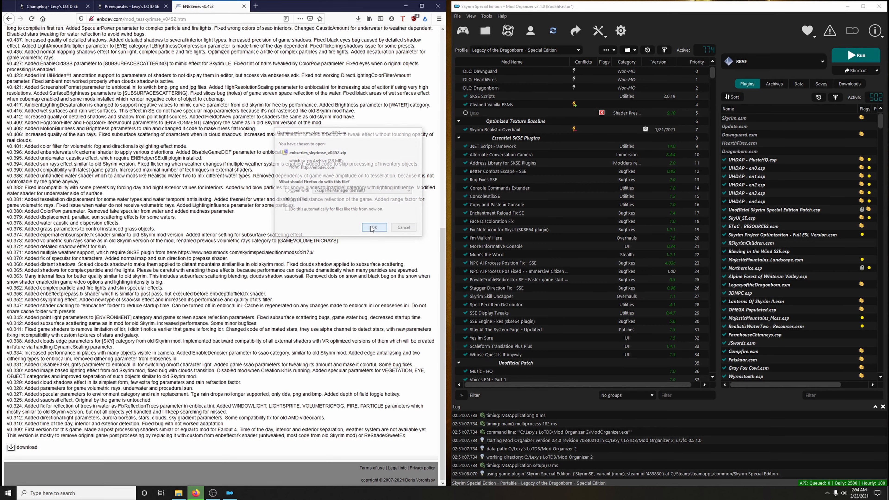
{"action": "left_click", "coordinate": [244, 7]}
Step: Show the downloaded ENBSeries archive in its folder and open the Steam common folder in place of the Lexy's LoTDB folder
{"action": "left_click", "coordinate": [358, 19]}
{"action": "left_click", "coordinate": [357, 35]}
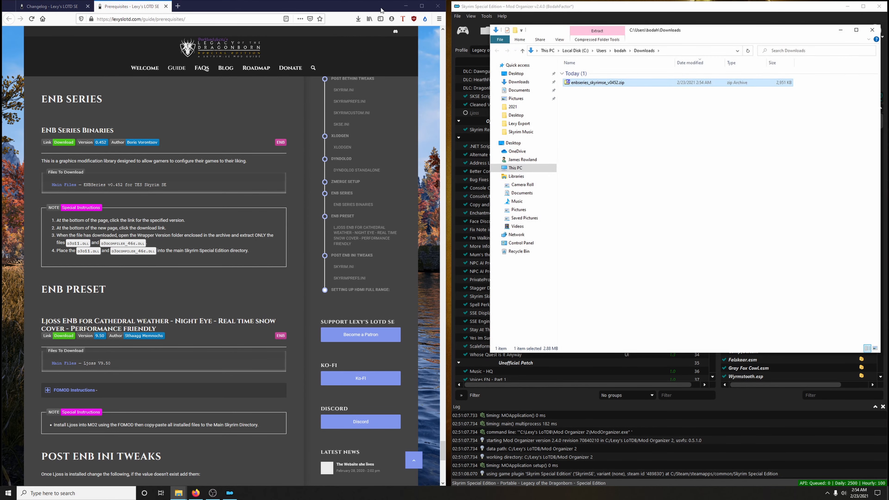
{"action": "left_click", "coordinate": [406, 6]}
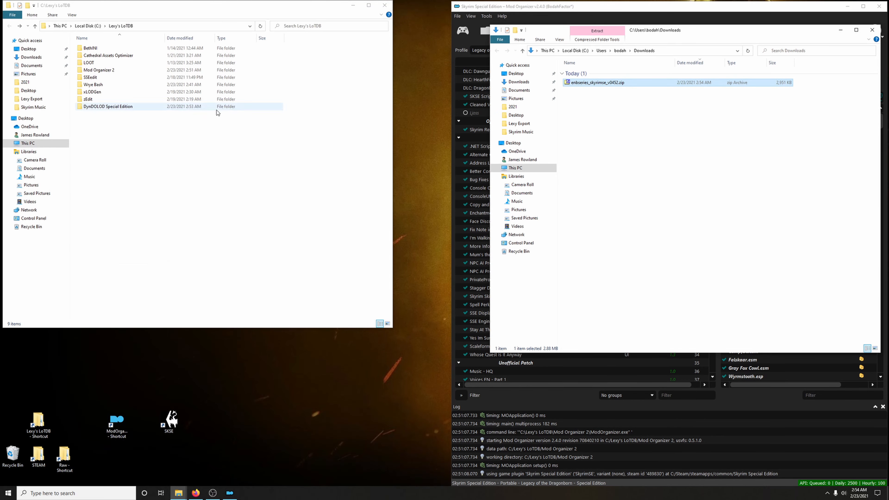
{"action": "left_click", "coordinate": [385, 5]}
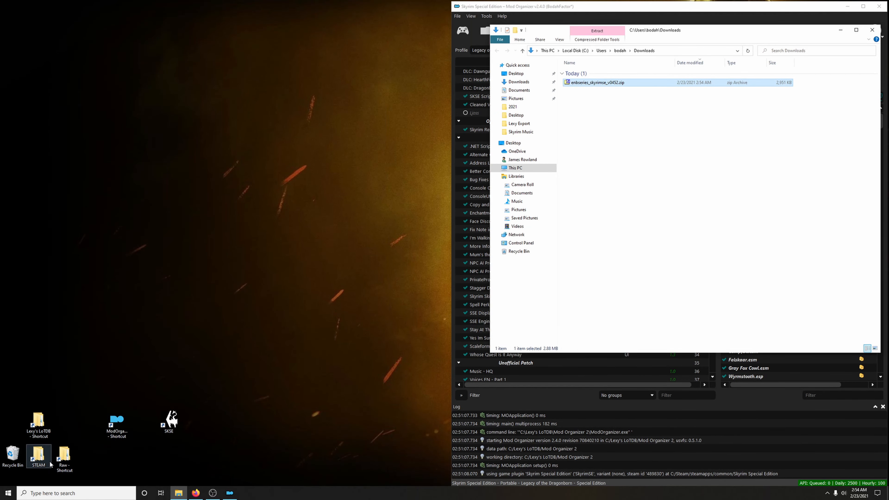
{"action": "double_click", "coordinate": [42, 455]}
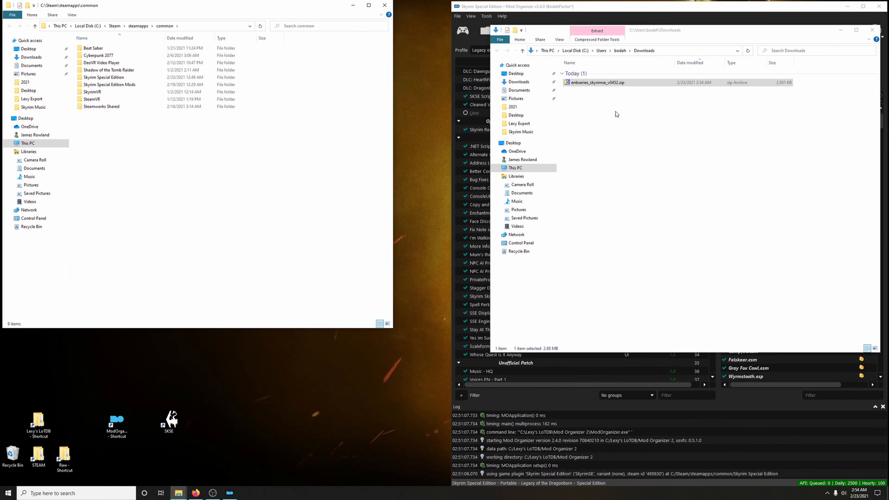
Step: Extract d3d11.dll and d3dcompiler_46e.dll from the ENBSeries archive's WrapperVersion folder into the Skyrim Special Edition folder, replacing the existing files
{"action": "double_click", "coordinate": [589, 83]}
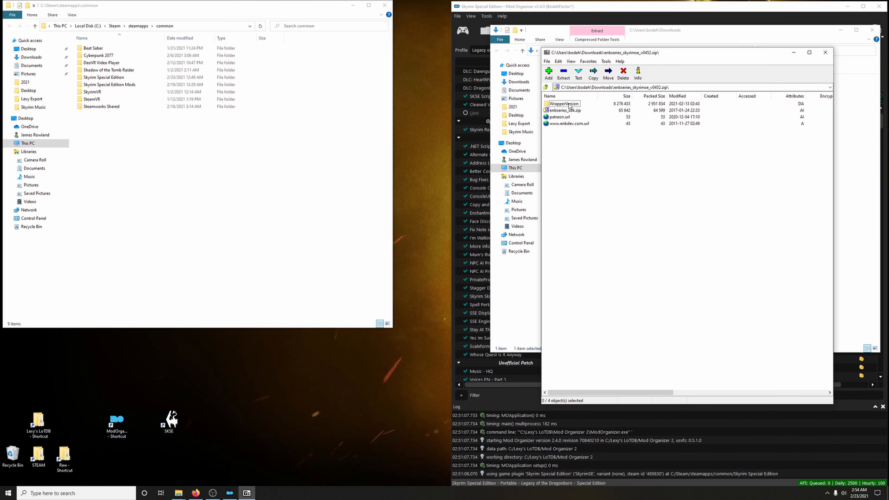
{"action": "double_click", "coordinate": [569, 104]}
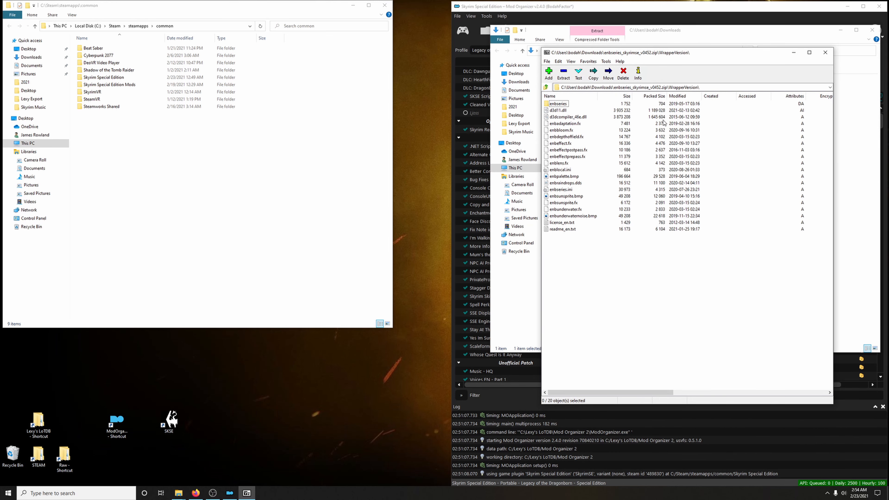
{"action": "left_click", "coordinate": [556, 112]}
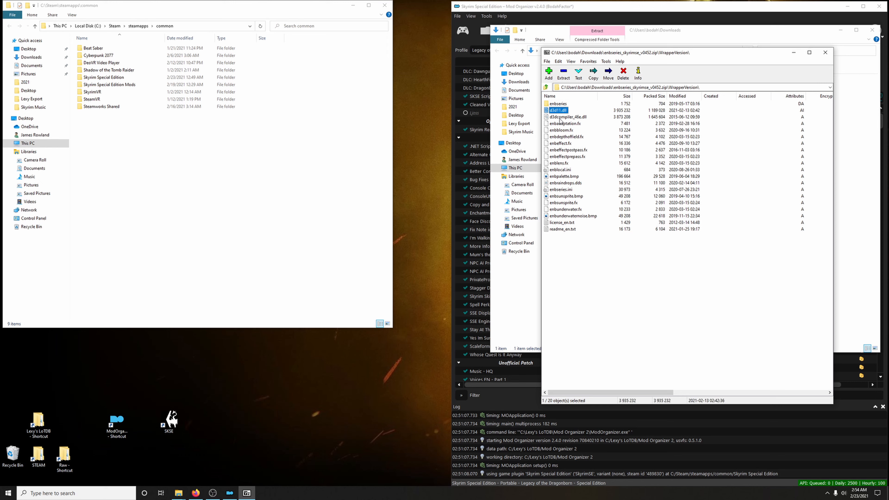
{"action": "left_click", "coordinate": [559, 118], "text": "ctrl"}
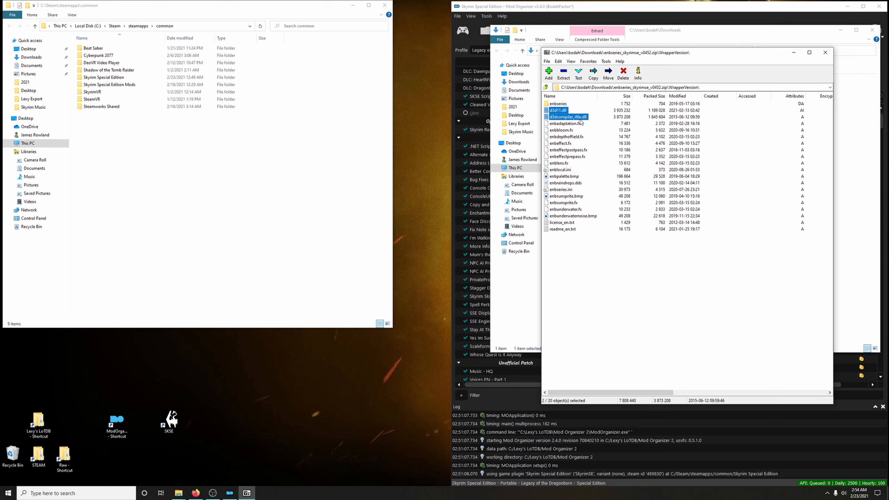
{"action": "left_click_drag", "start_coordinate": [404, 123], "coordinate": [105, 77]}
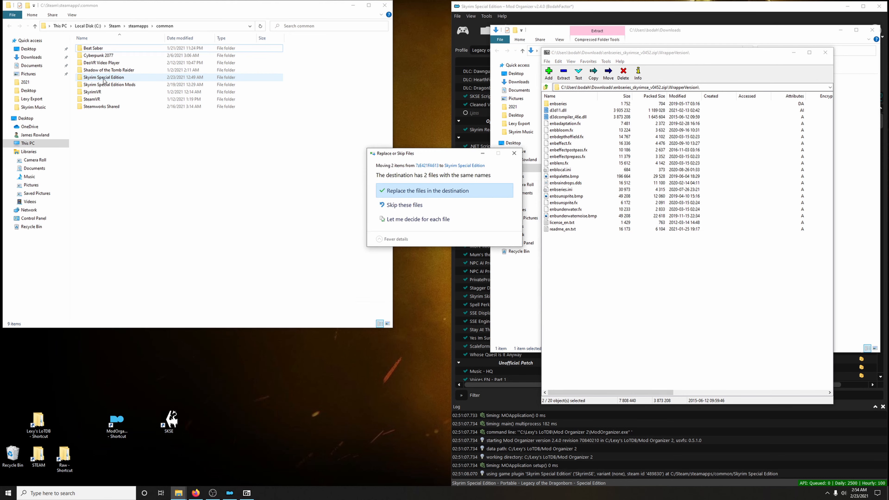
{"action": "left_click", "coordinate": [416, 192]}
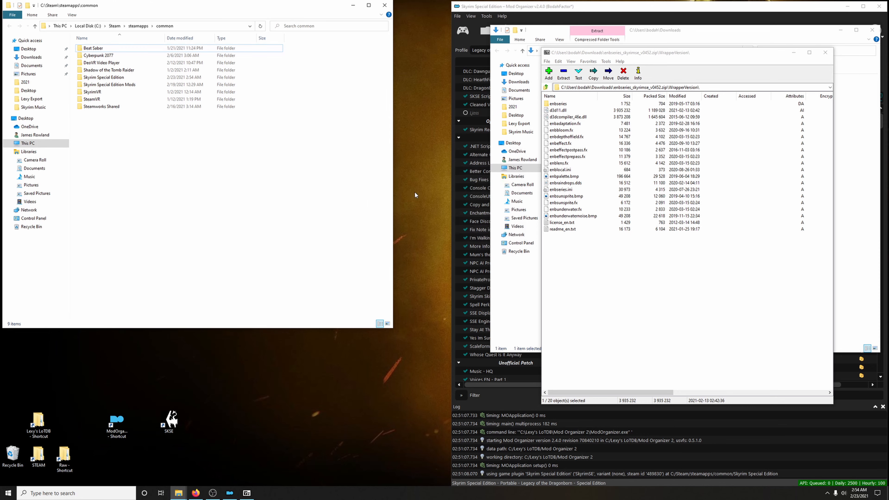
Step: Close the ENBSeries archive, delete it from Downloads, and close both folder windows
{"action": "left_click", "coordinate": [825, 52]}
{"action": "left_click", "coordinate": [611, 90]}
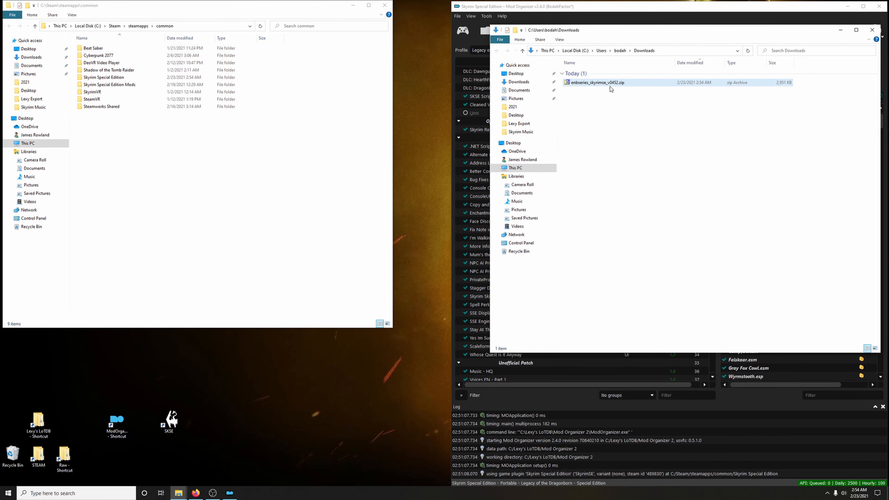
{"action": "left_click", "coordinate": [610, 86]}
{"action": "key", "text": "Delete"}
{"action": "left_click", "coordinate": [872, 30]}
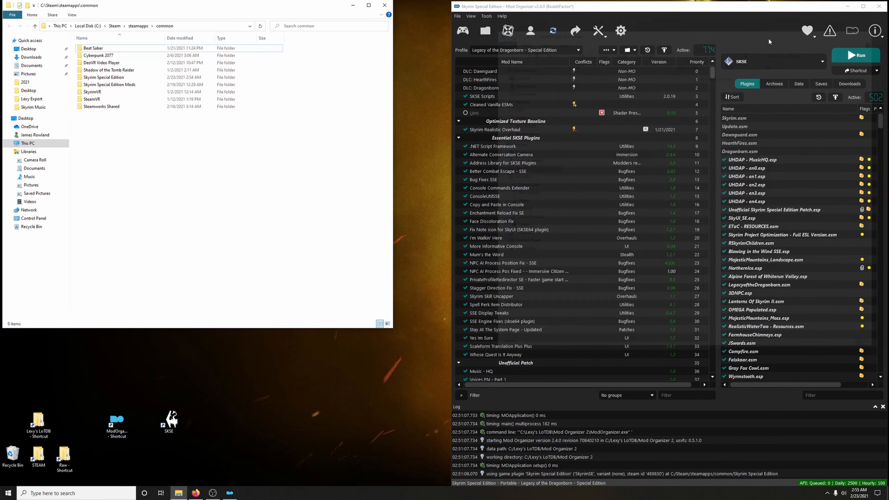
{"action": "left_click", "coordinate": [385, 5]}
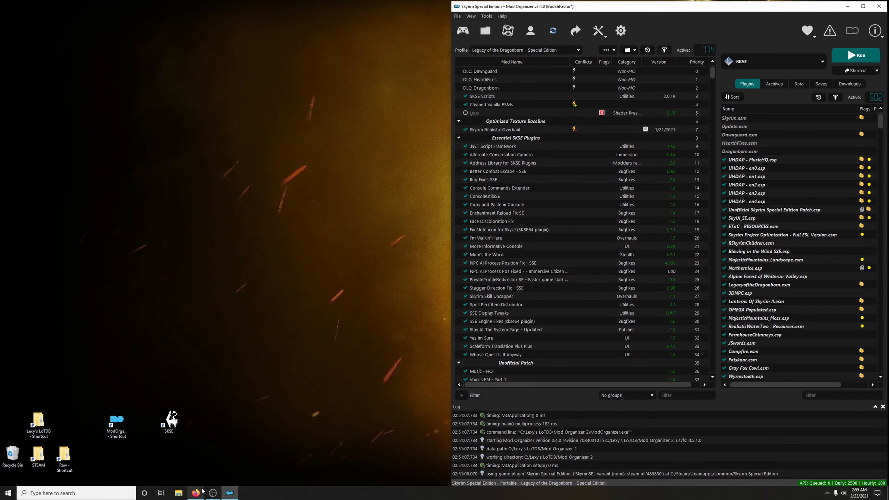
Step: Check the changelog's ENB Preset update and return to the ENB Preset section of the Prerequisites guide
{"action": "left_click", "coordinate": [195, 492]}
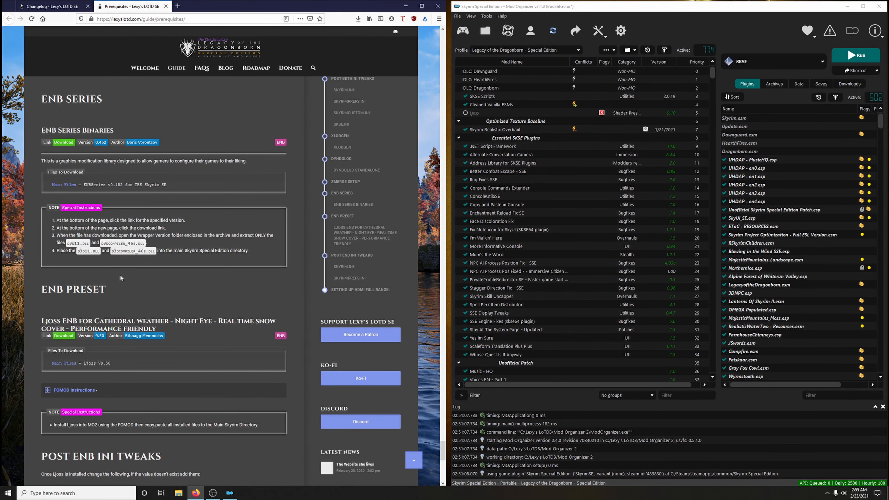
{"action": "scroll", "coordinate": [124, 279], "scroll_direction": "down", "scroll_amount": 2}
{"action": "left_click", "coordinate": [56, 7]}
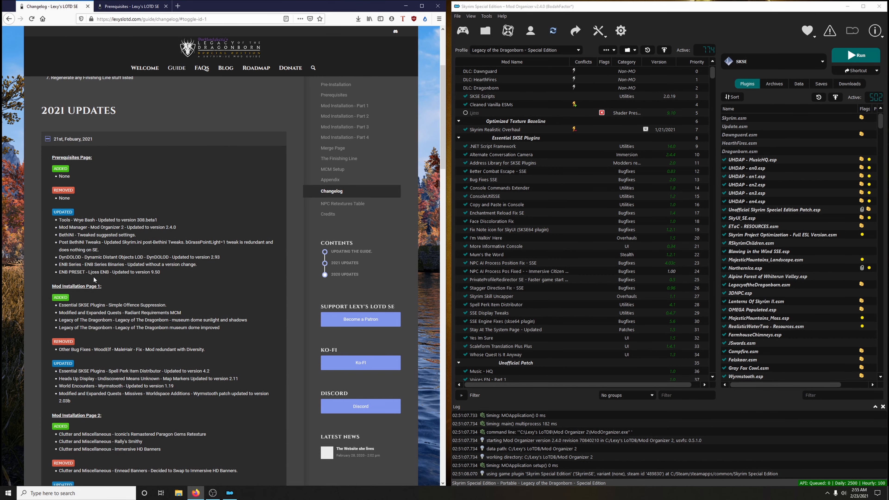
{"action": "left_click", "coordinate": [138, 10]}
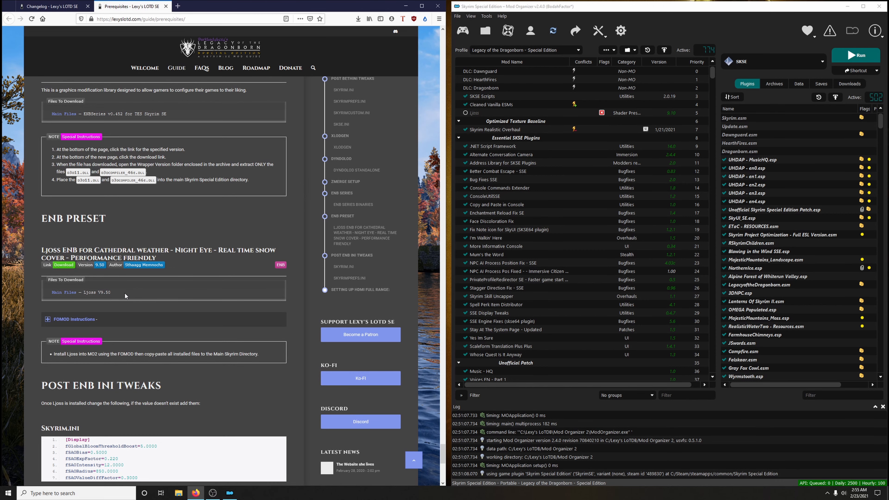
Step: Download the Ljoss V9.50 main file to Mod Organizer from the guide's linked Nexus Mods page
{"action": "left_click", "coordinate": [63, 265]}
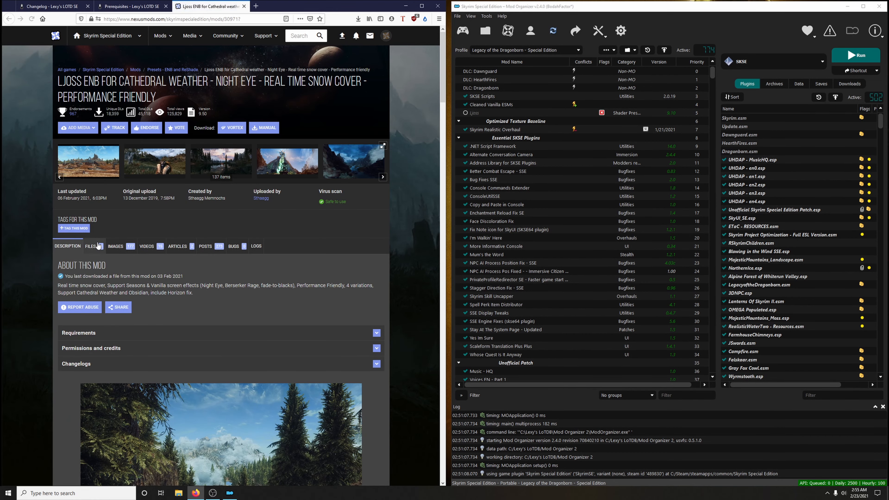
{"action": "left_click", "coordinate": [98, 246]}
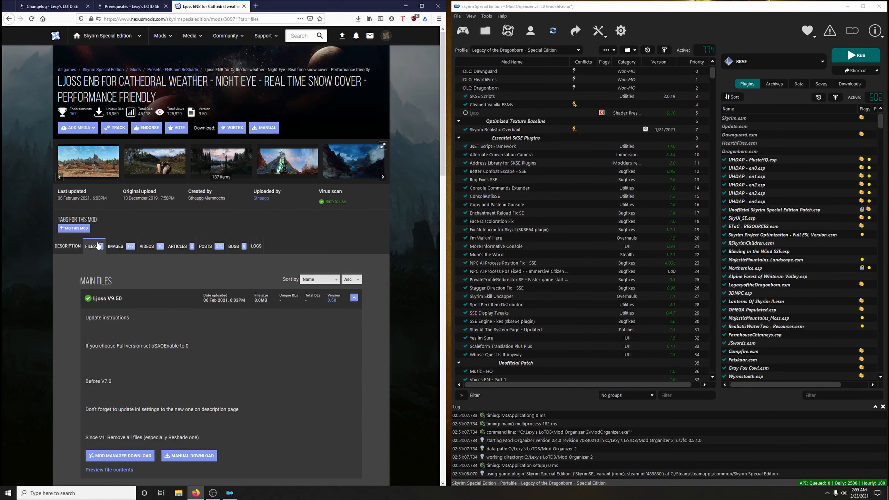
{"action": "scroll", "coordinate": [223, 291], "scroll_direction": "down", "scroll_amount": 2}
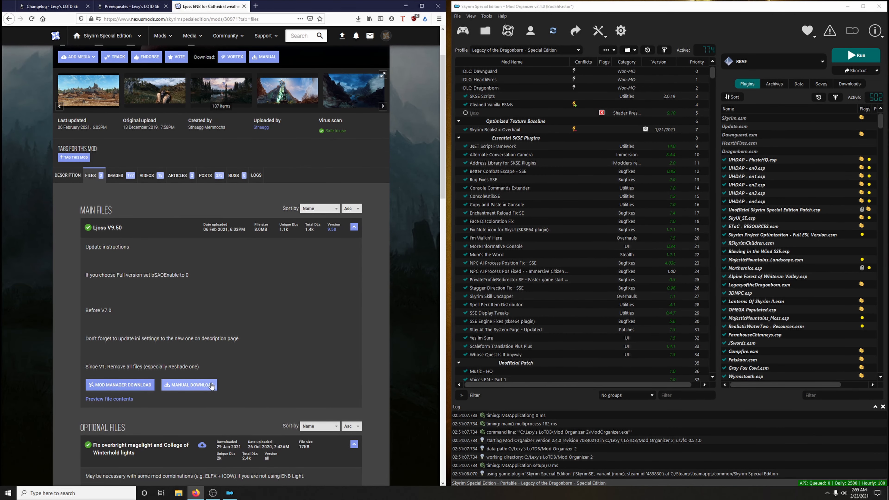
{"action": "scroll", "coordinate": [241, 365], "scroll_direction": "down", "scroll_amount": 1}
{"action": "left_click", "coordinate": [130, 350]}
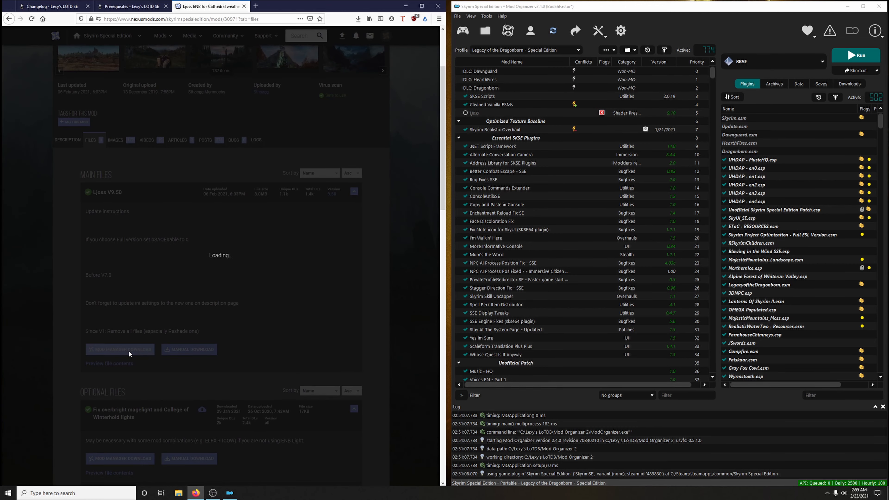
{"action": "left_click", "coordinate": [77, 214]}
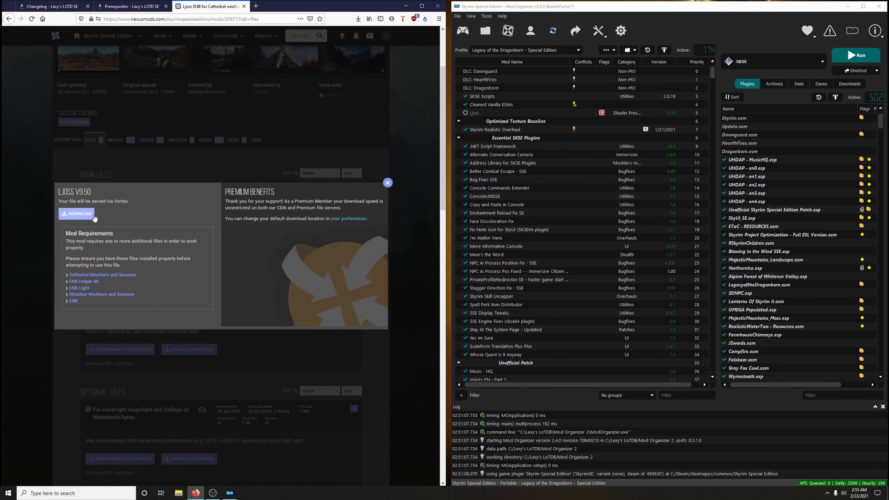
{"action": "left_click", "coordinate": [387, 182]}
Step: Start installing the downloaded Ljoss V9.50 archive in Mod Organizer and expand the guide's FOMOD instructions for it
{"action": "left_click", "coordinate": [859, 84]}
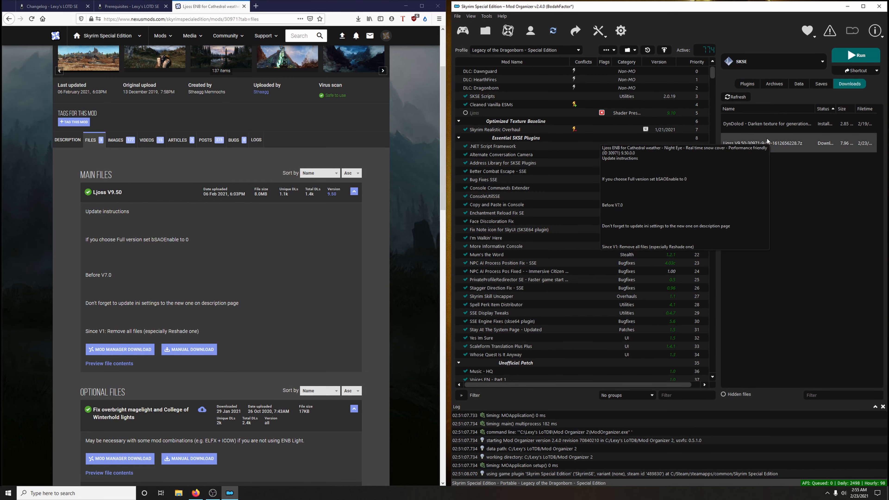
{"action": "double_click", "coordinate": [756, 140]}
{"action": "left_click_drag", "start_coordinate": [484, 157], "coordinate": [630, 125]}
{"action": "left_click", "coordinate": [244, 6]}
{"action": "scroll", "coordinate": [91, 252], "scroll_direction": "down", "scroll_amount": 2}
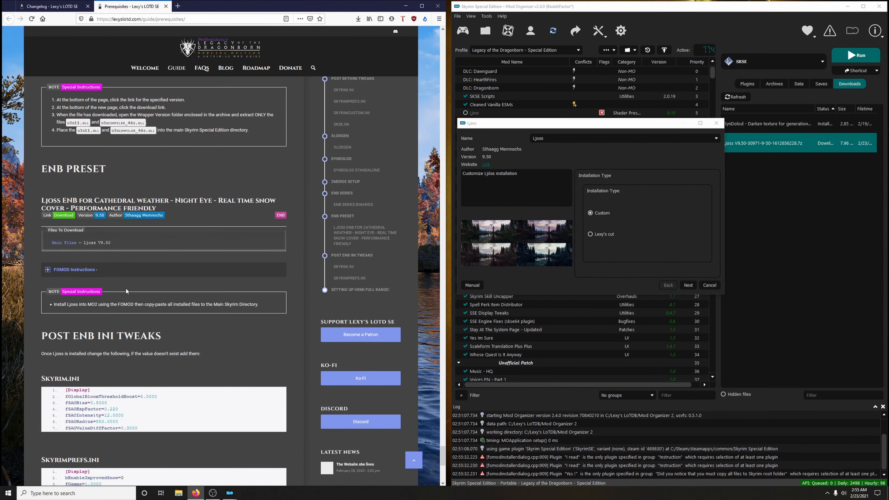
{"action": "left_click", "coordinate": [90, 249]}
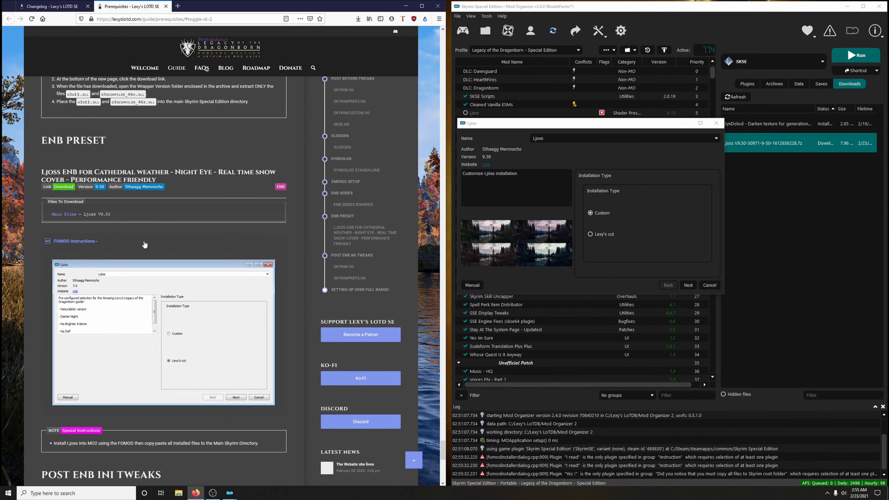
{"action": "scroll", "coordinate": [142, 242], "scroll_direction": "down", "scroll_amount": 3}
Step: Install Ljoss with the Lexy's cut installation type and the Full performance option, replacing the existing mod
{"action": "left_click", "coordinate": [603, 233]}
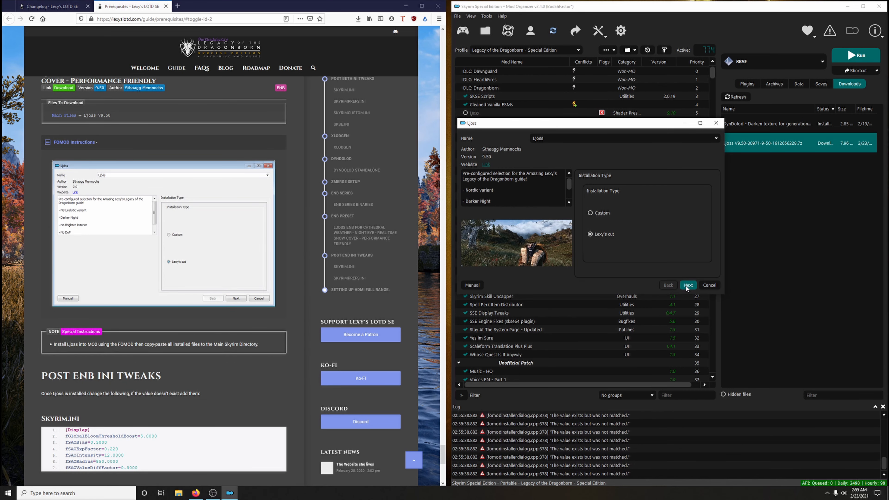
{"action": "left_click", "coordinate": [687, 285]}
{"action": "left_click", "coordinate": [264, 231]}
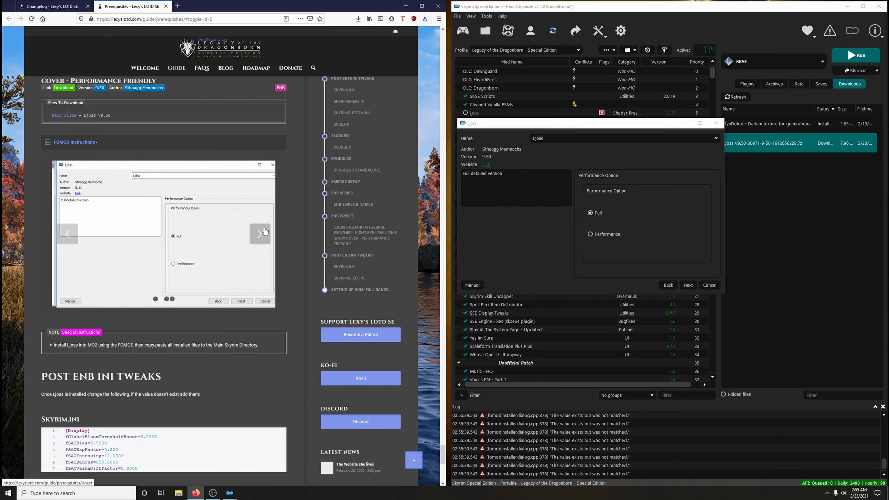
{"action": "left_click", "coordinate": [687, 285]}
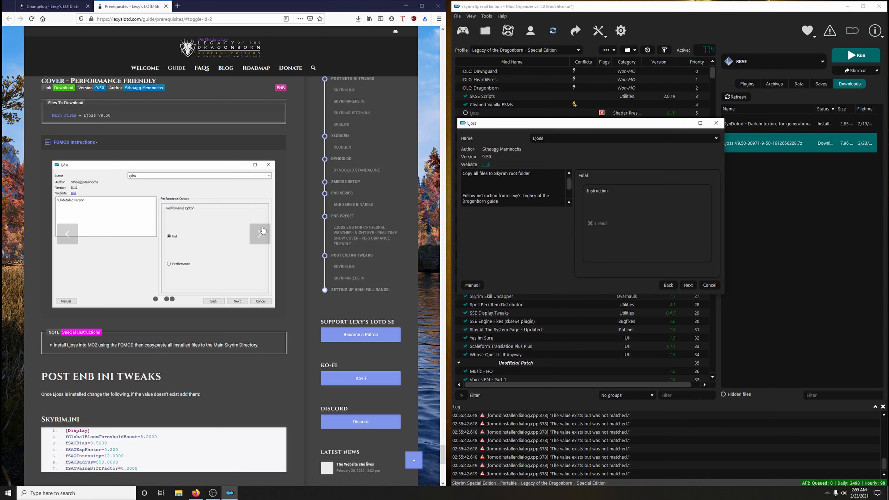
{"action": "left_click", "coordinate": [266, 233]}
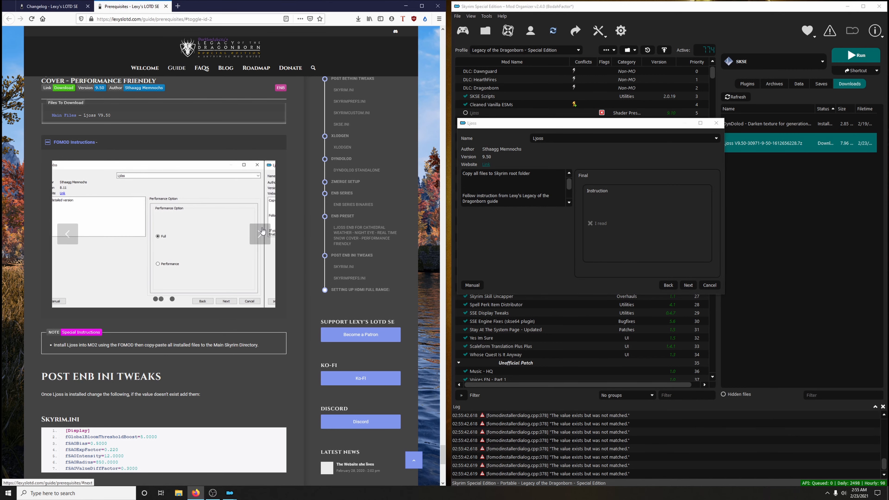
{"action": "left_click", "coordinate": [688, 285]}
{"action": "left_click", "coordinate": [687, 285]}
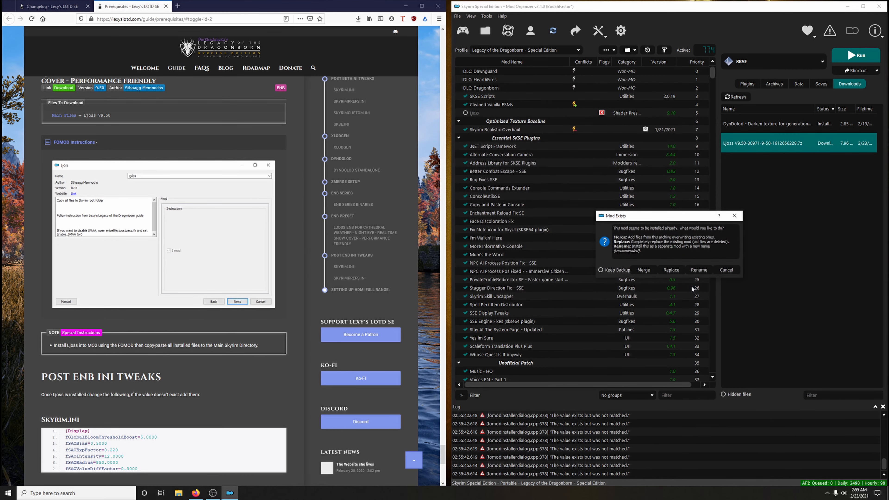
{"action": "left_click", "coordinate": [671, 270]}
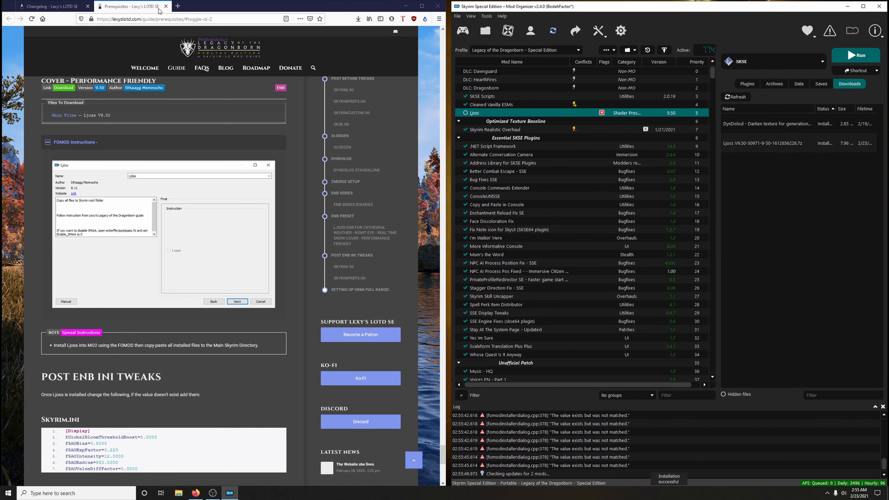
Step: Check the changelog and the guide's Ljoss file-copy note, and open the Steam common folder beside Mod Organizer
{"action": "left_click", "coordinate": [66, 6]}
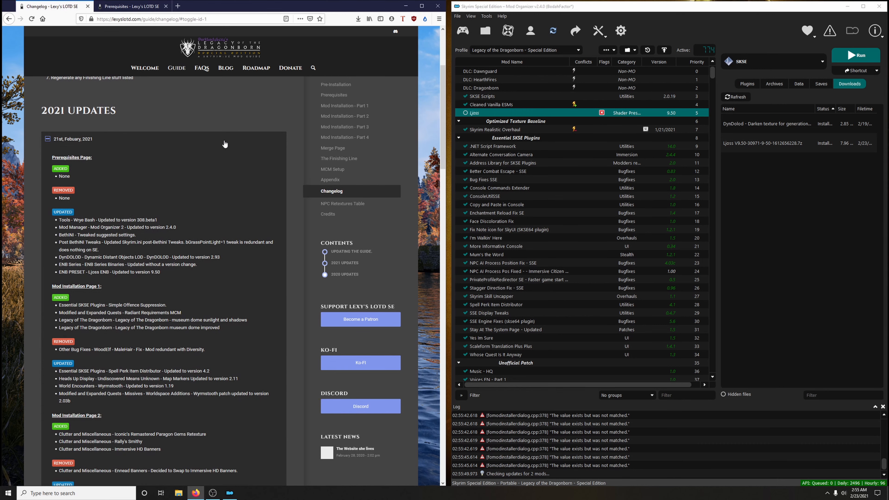
{"action": "left_click", "coordinate": [132, 6]}
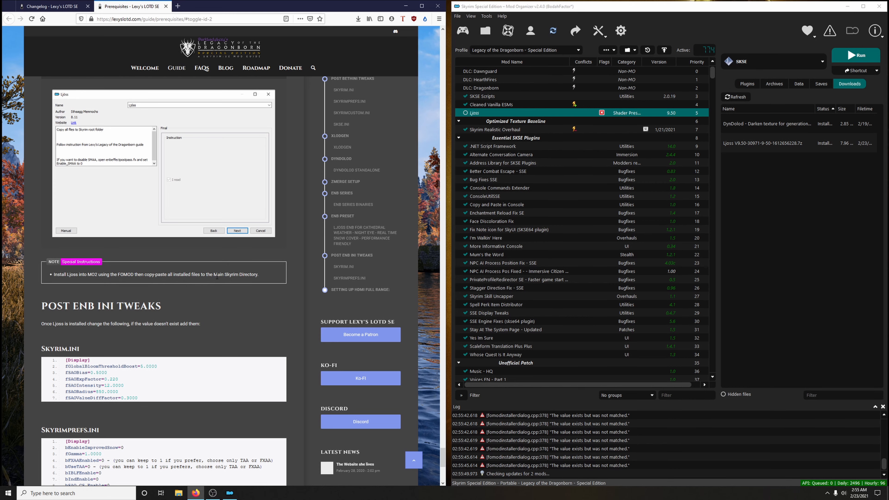
{"action": "left_click", "coordinate": [405, 6]}
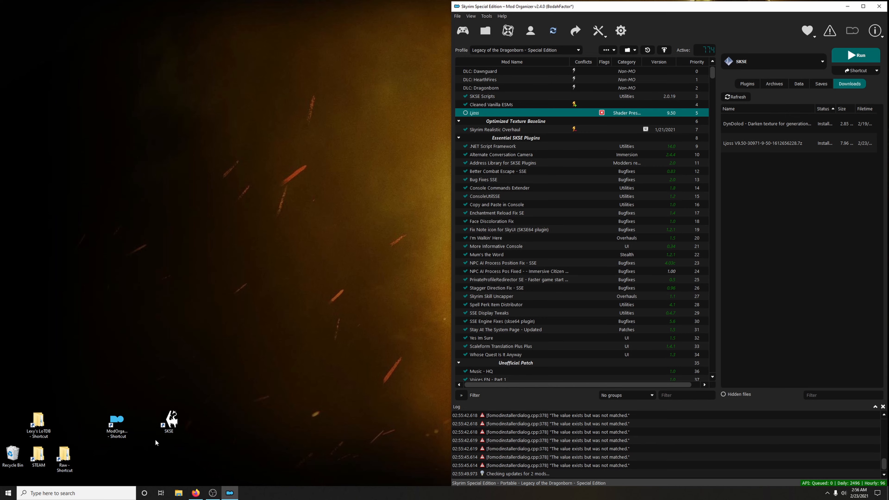
{"action": "double_click", "coordinate": [38, 455]}
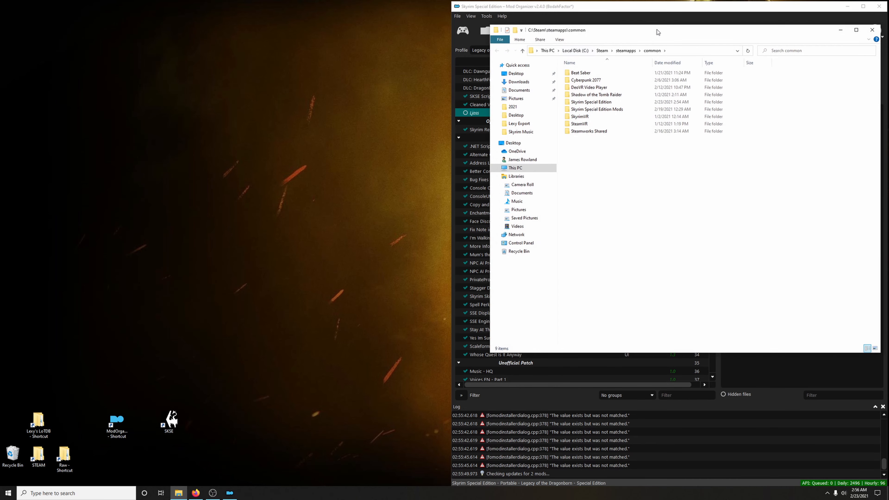
{"action": "left_click_drag", "start_coordinate": [657, 31], "coordinate": [176, 24]}
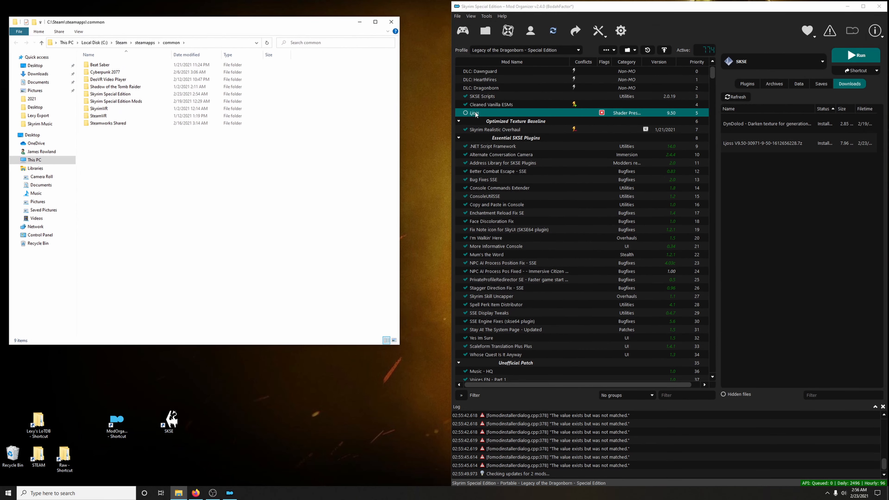
Step: Open the installed Ljoss mod in Explorer from Mod Organizer and go into its To Skyrim folder
{"action": "right_click", "coordinate": [475, 113]}
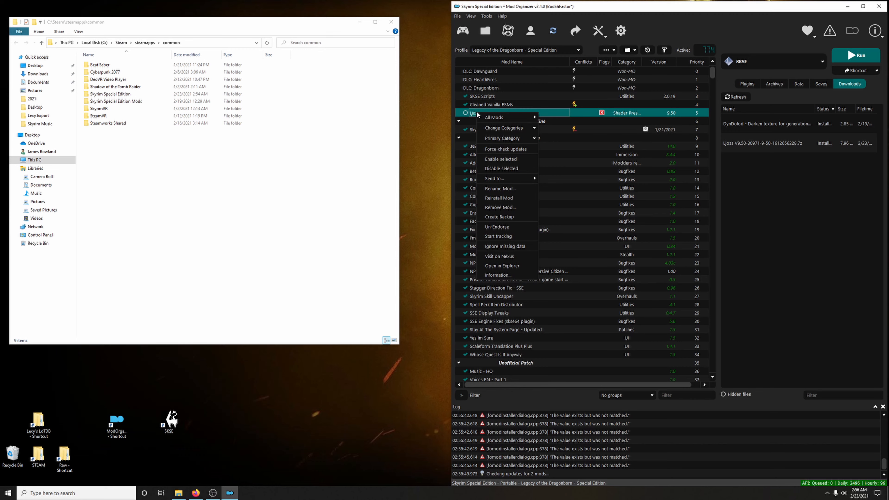
{"action": "left_click", "coordinate": [500, 266]}
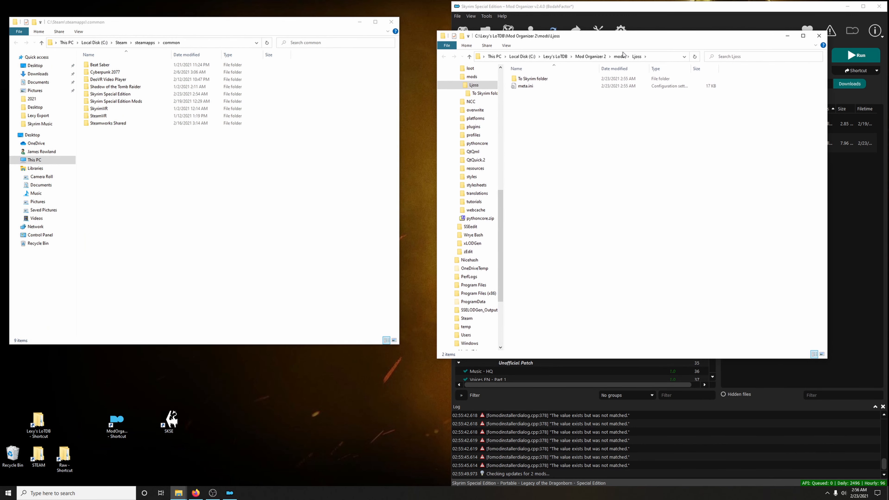
{"action": "double_click", "coordinate": [630, 79]}
{"action": "key", "text": "BackSpace"}
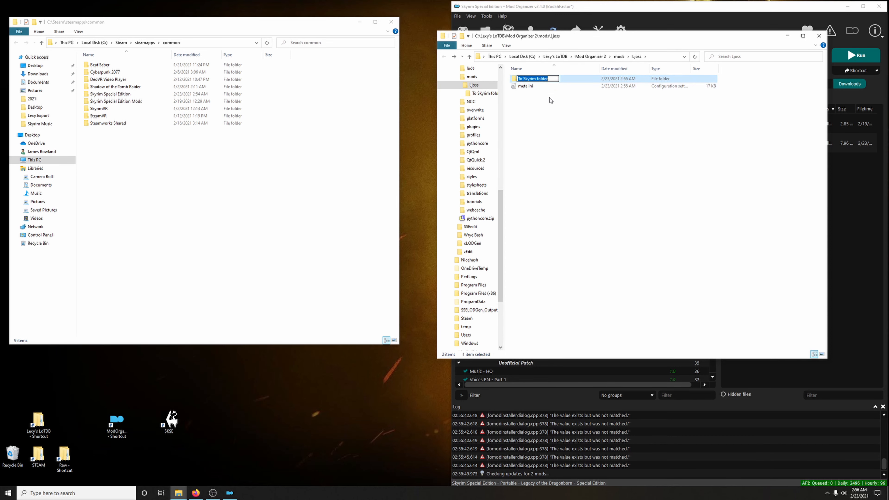
{"action": "left_click", "coordinate": [552, 101]}
{"action": "double_click", "coordinate": [537, 78]}
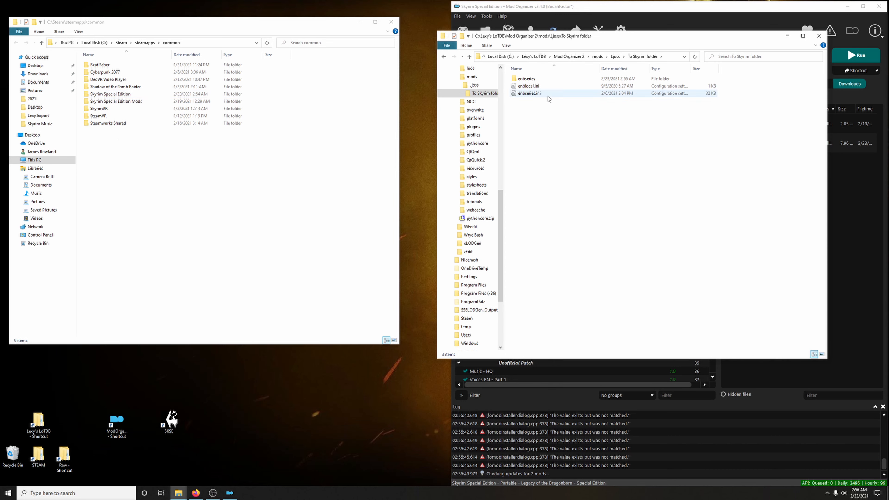
Step: Delete the old enbseries folder, enblocal.ini and enbseries.ini from the Skyrim Special Edition folder
{"action": "left_click", "coordinate": [128, 95]}
{"action": "double_click", "coordinate": [128, 95]}
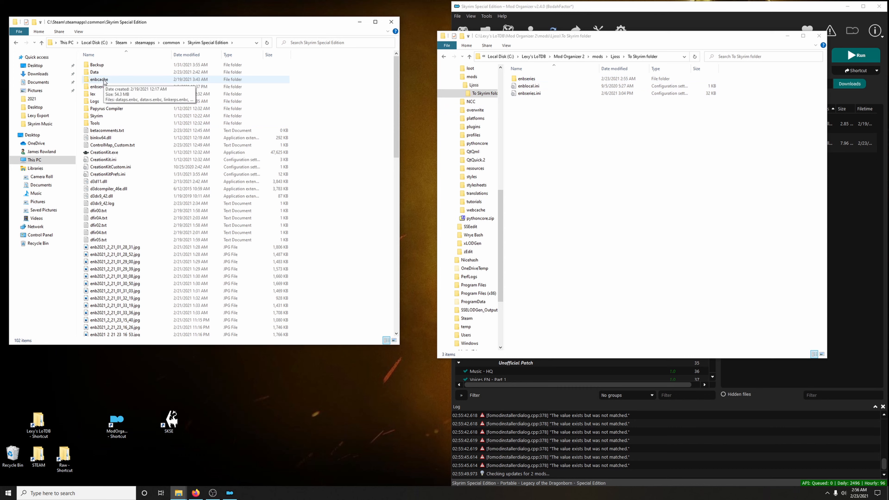
{"action": "left_click", "coordinate": [104, 88]}
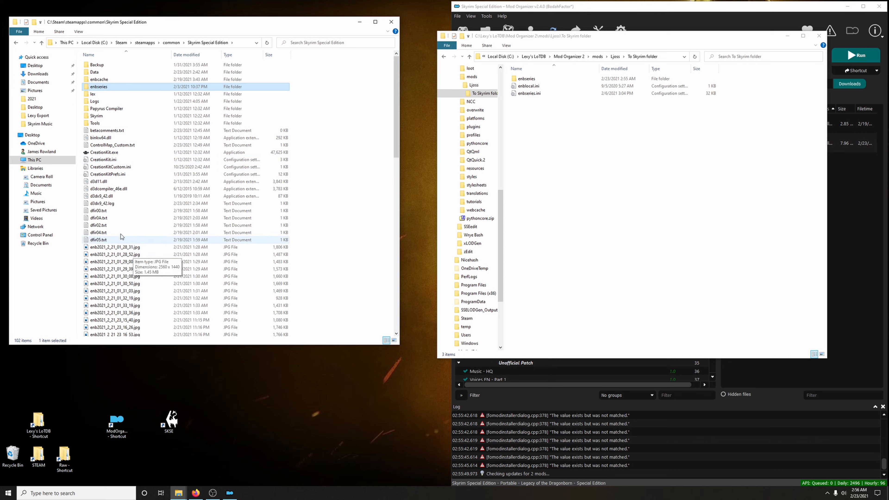
{"action": "scroll", "coordinate": [138, 223], "scroll_direction": "down", "scroll_amount": 11}
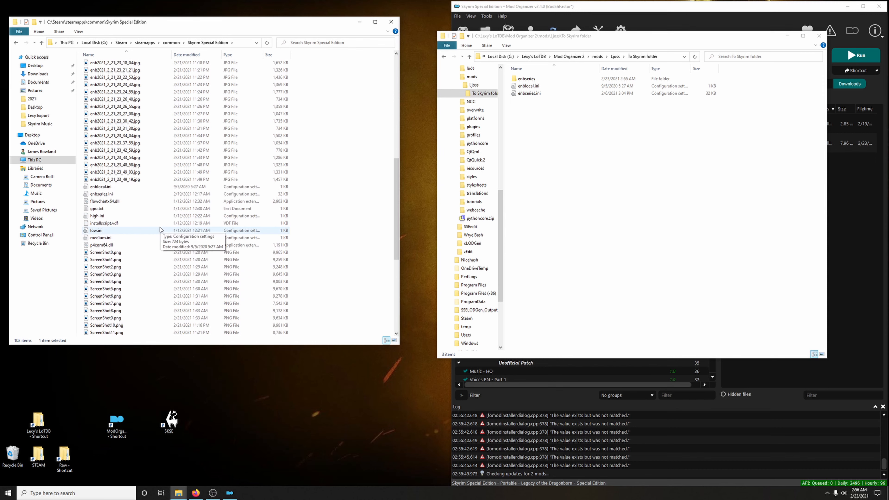
{"action": "scroll", "coordinate": [147, 224], "scroll_direction": "down", "scroll_amount": 3}
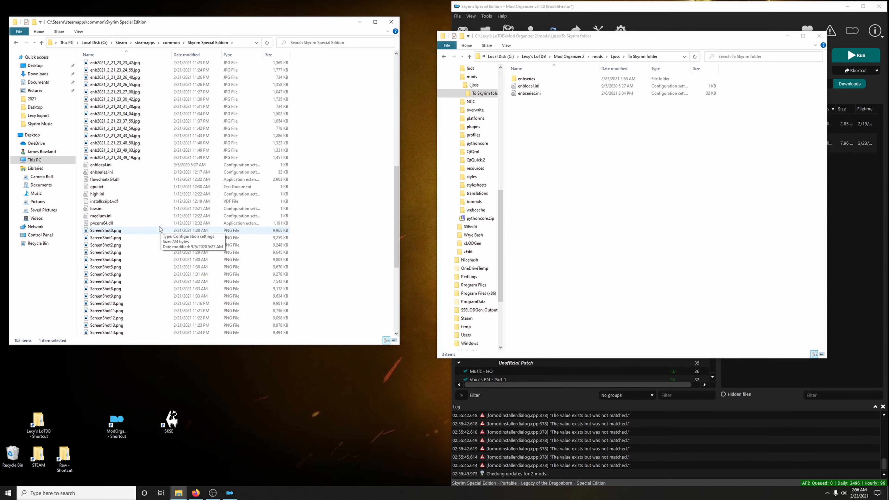
{"action": "left_click", "coordinate": [118, 166]}
{"action": "left_click", "coordinate": [119, 173], "text": "shift"}
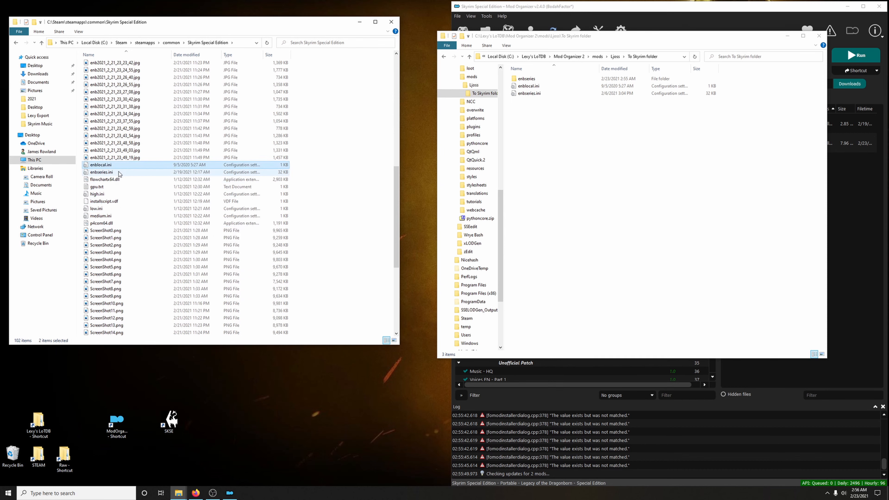
{"action": "left_click", "coordinate": [119, 171], "text": "ctrl"}
{"action": "scroll", "coordinate": [157, 196], "scroll_direction": "up", "scroll_amount": 14}
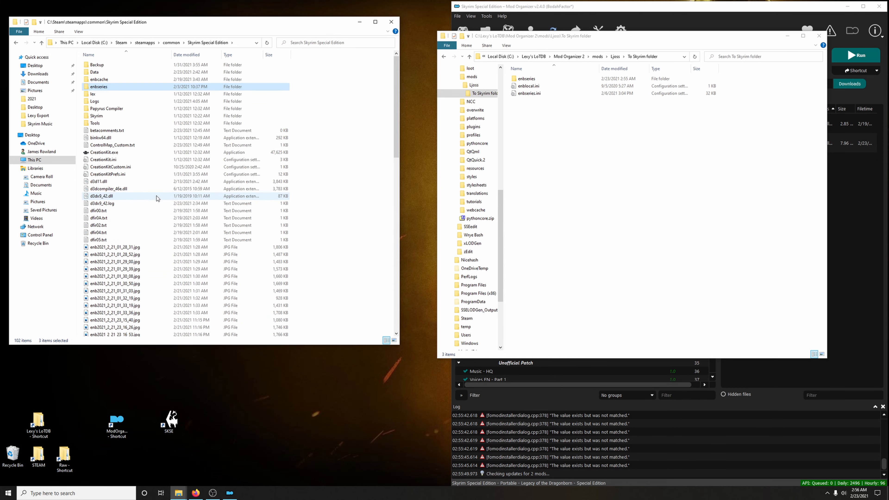
{"action": "scroll", "coordinate": [156, 197], "scroll_direction": "down", "scroll_amount": 13}
{"action": "key", "text": "Delete"}
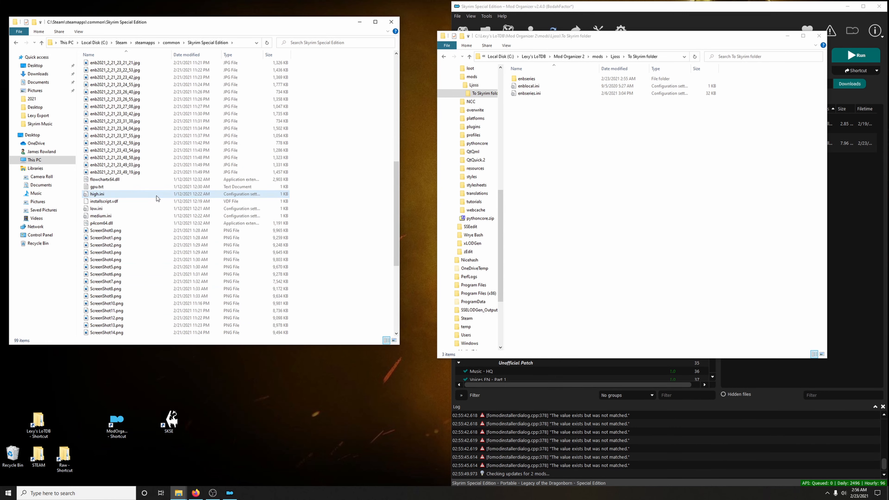
Step: Move the enbseries folder, enblocal.ini and enbseries.ini from Ljoss's To Skyrim folder into Skyrim Special Edition and close both folder windows
{"action": "left_click_drag", "start_coordinate": [574, 114], "coordinate": [347, 182]}
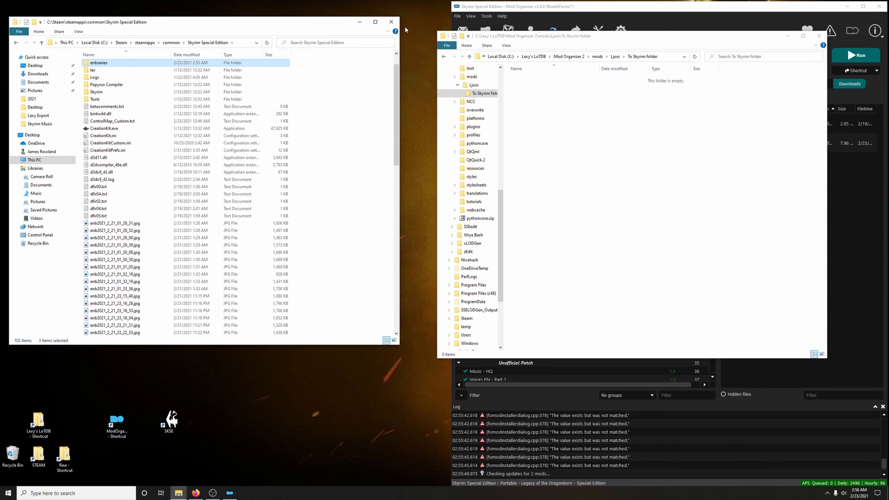
{"action": "left_click", "coordinate": [391, 22]}
{"action": "left_click", "coordinate": [824, 38]}
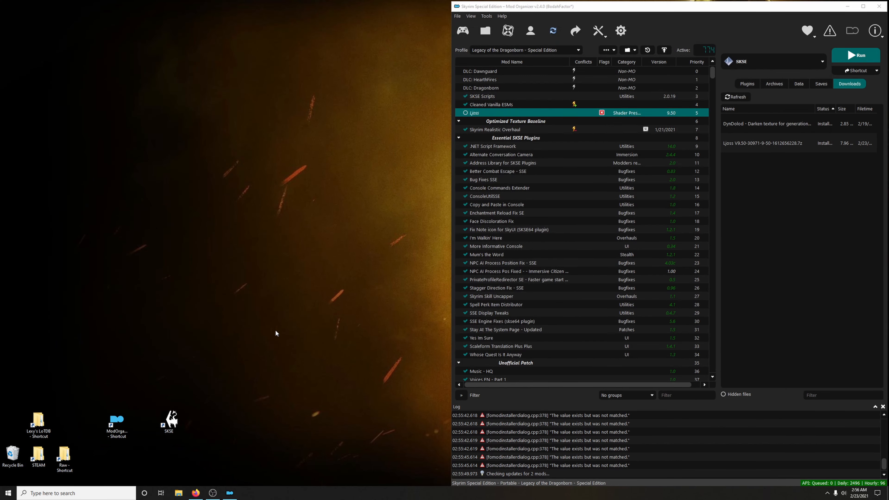
Step: Return to the browser, check the changelog's Mod Installation Page 1 section and open the guide's Mod Installation - Part 1 page
{"action": "key", "text": "alt+Tab"}
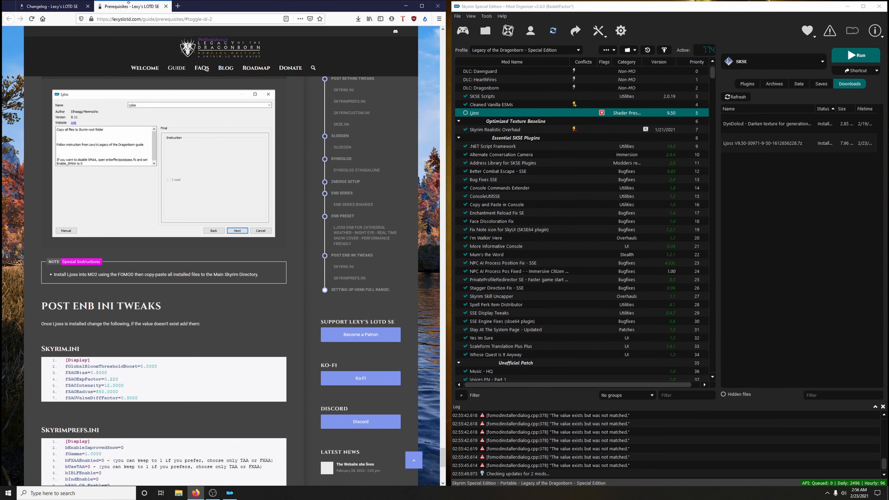
{"action": "left_click", "coordinate": [48, 5]}
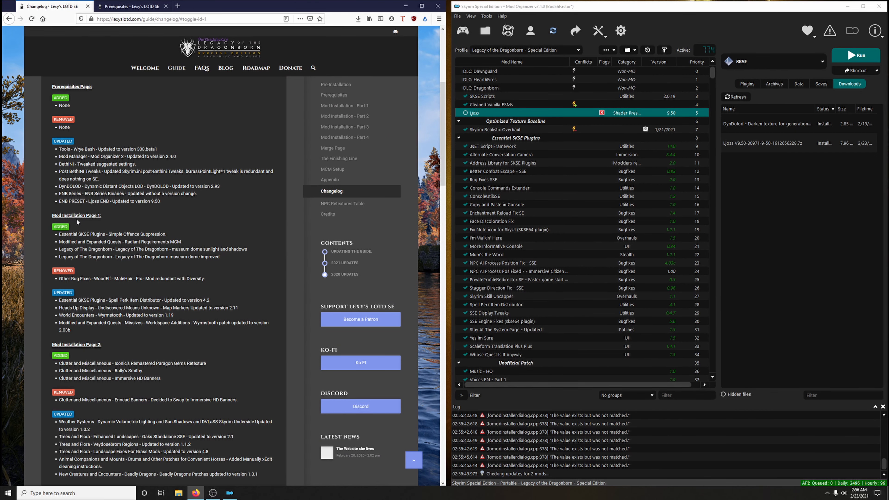
{"action": "left_click", "coordinate": [131, 6]}
{"action": "scroll", "coordinate": [215, 193], "scroll_direction": "up", "scroll_amount": 5}
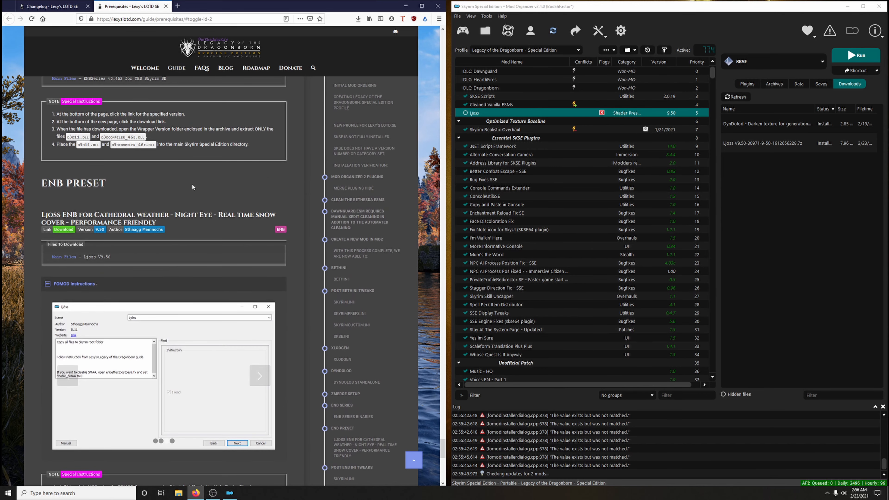
{"action": "mouse_move", "coordinate": [177, 68]}
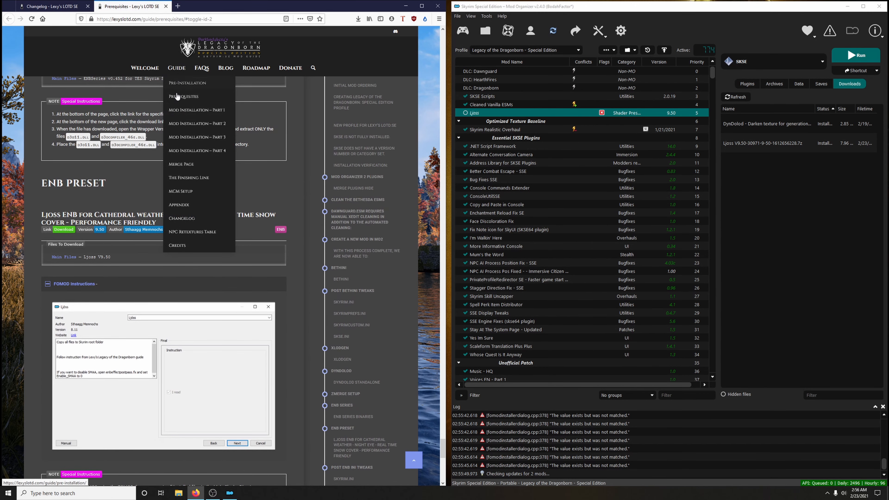
{"action": "left_click", "coordinate": [208, 112]}
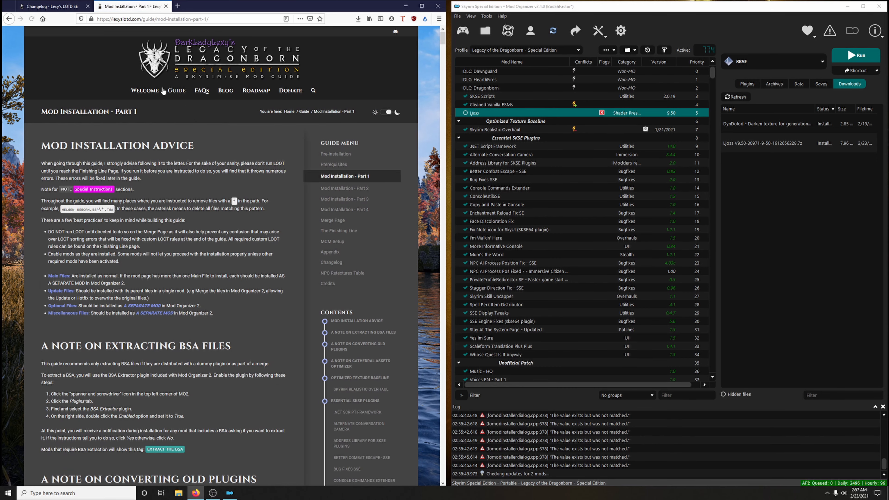
Step: Check the changelog's Mod Installation Page 1 additions and go to the Simple Offence Suppression entry in the Part 1 guide
{"action": "left_click", "coordinate": [56, 7]}
{"action": "scroll", "coordinate": [177, 176], "scroll_direction": "down", "scroll_amount": 3}
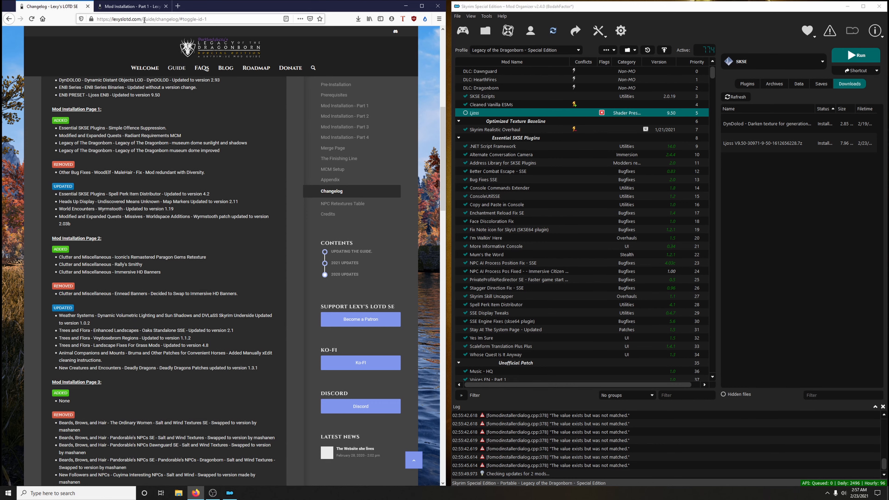
{"action": "key", "text": "ctrl+Tab"}
{"action": "scroll", "coordinate": [367, 259], "scroll_direction": "down", "scroll_amount": 5}
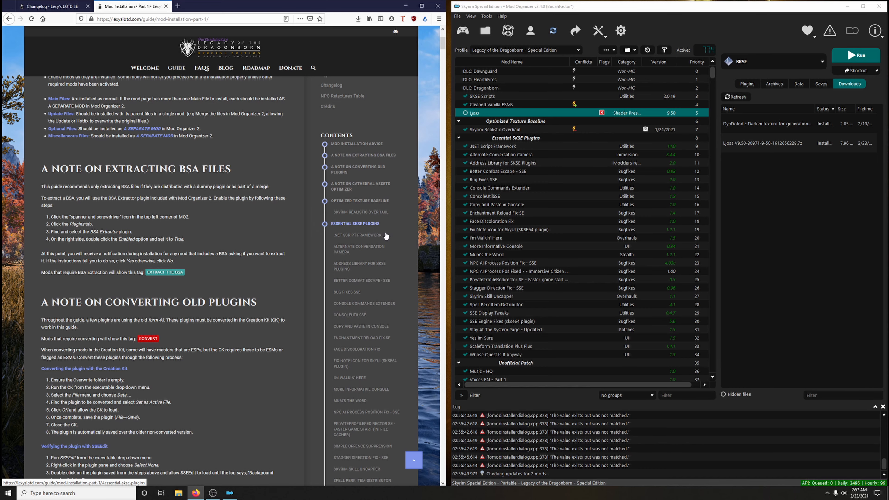
{"action": "scroll", "coordinate": [384, 234], "scroll_direction": "down", "scroll_amount": 3}
{"action": "scroll", "coordinate": [385, 236], "scroll_direction": "down", "scroll_amount": 3}
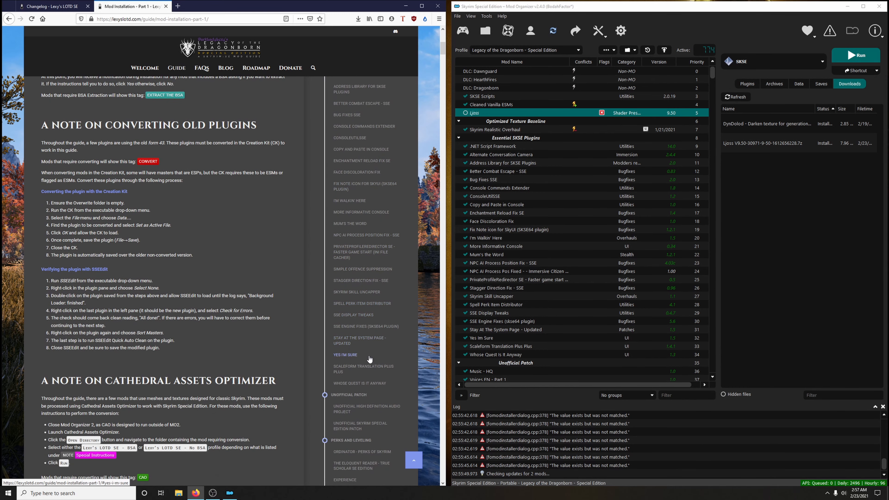
{"action": "scroll", "coordinate": [363, 272], "scroll_direction": "down", "scroll_amount": 1}
{"action": "left_click", "coordinate": [363, 272]}
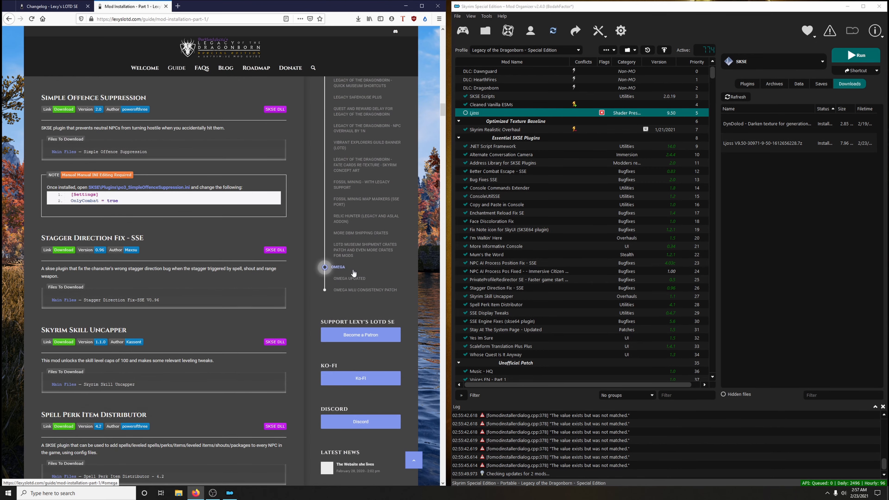
Step: Download the Simple Offence Suppression 2.0 main file from Nexus for the mod manager and install it in Mod Organizer
{"action": "left_click", "coordinate": [68, 110]}
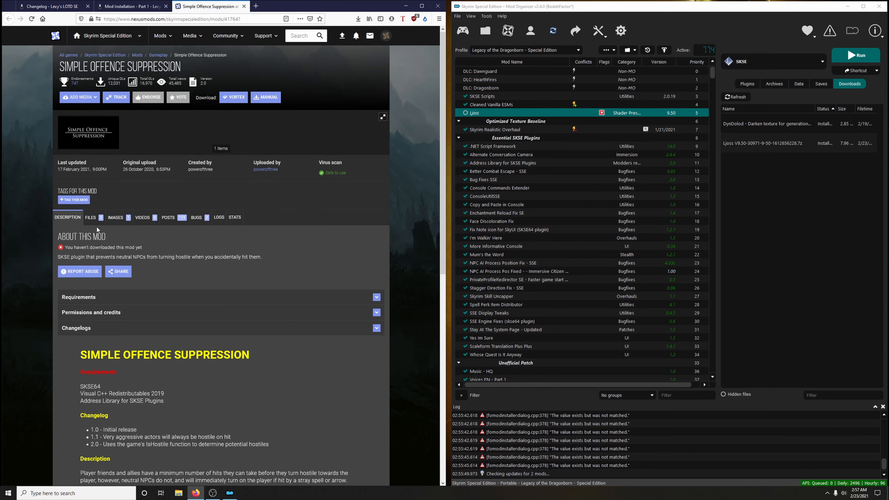
{"action": "left_click", "coordinate": [92, 218]}
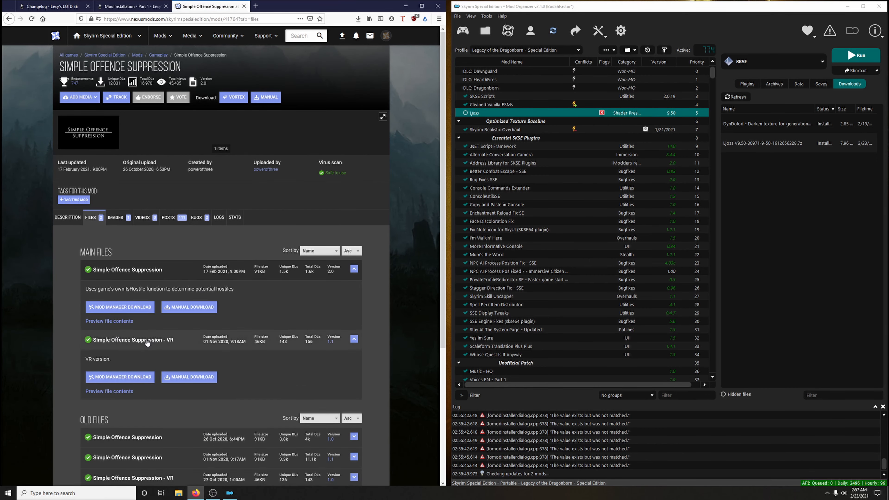
{"action": "left_click", "coordinate": [128, 307]}
{"action": "left_click", "coordinate": [89, 233]}
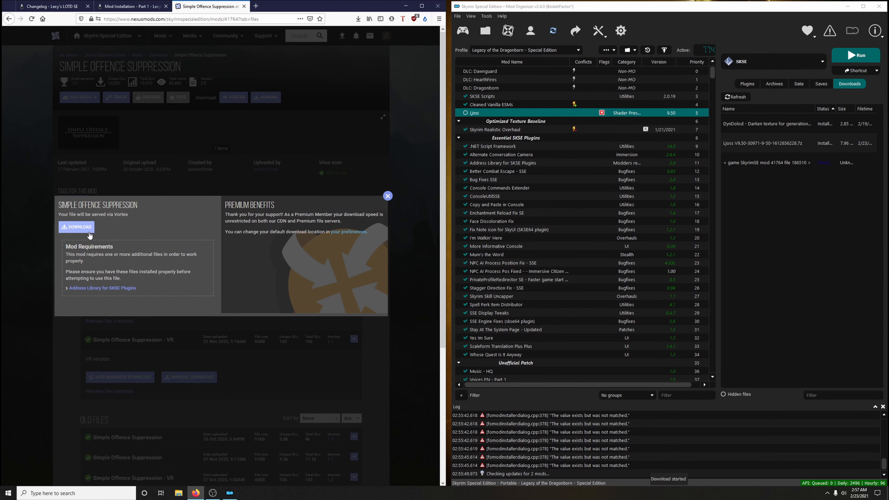
{"action": "left_click", "coordinate": [386, 196]}
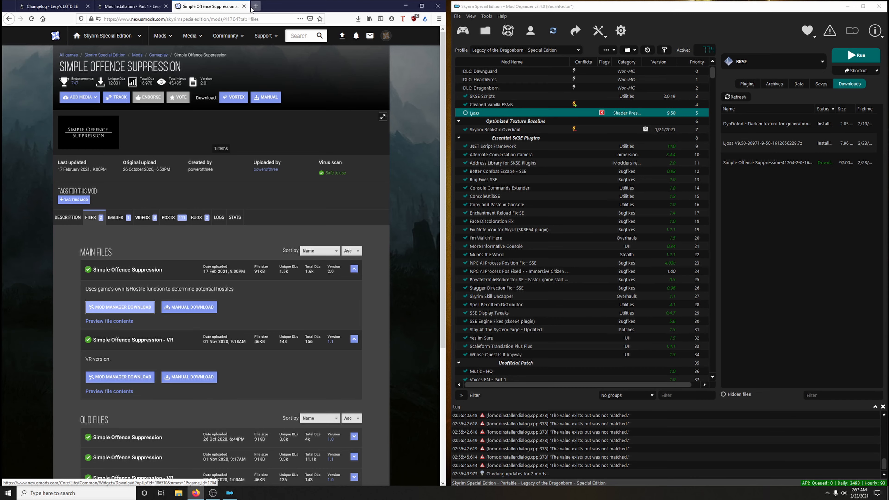
{"action": "left_click", "coordinate": [244, 6]}
{"action": "double_click", "coordinate": [770, 164]}
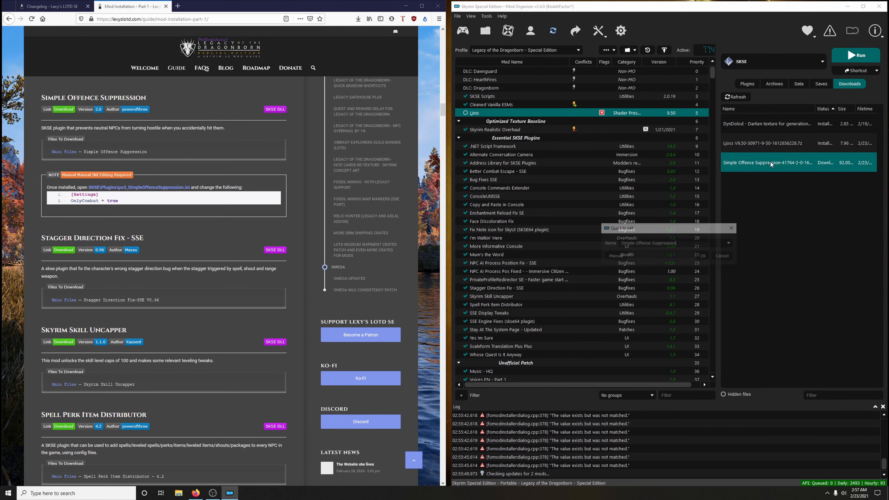
{"action": "left_click", "coordinate": [704, 256]}
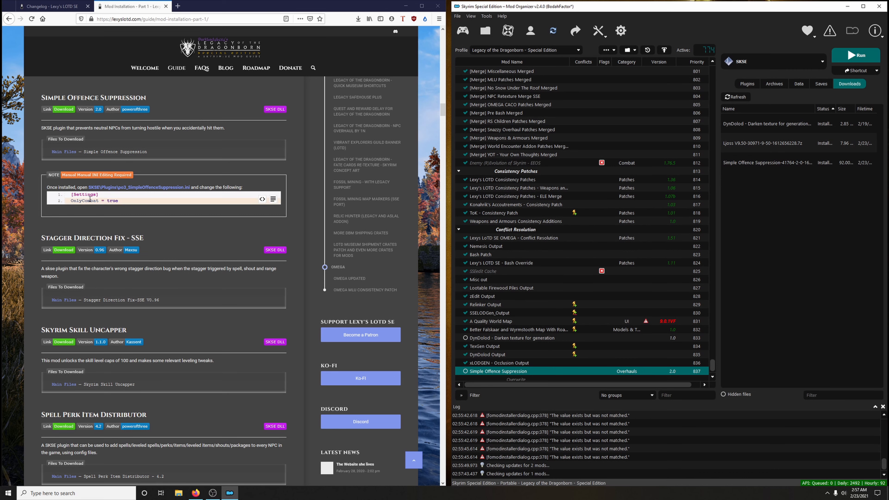
Step: Open po3_SimpleOffenceSuppression.ini from the installed mod's skse\plugins folder in Notepad
{"action": "scroll", "coordinate": [490, 364], "scroll_direction": "down", "scroll_amount": 1}
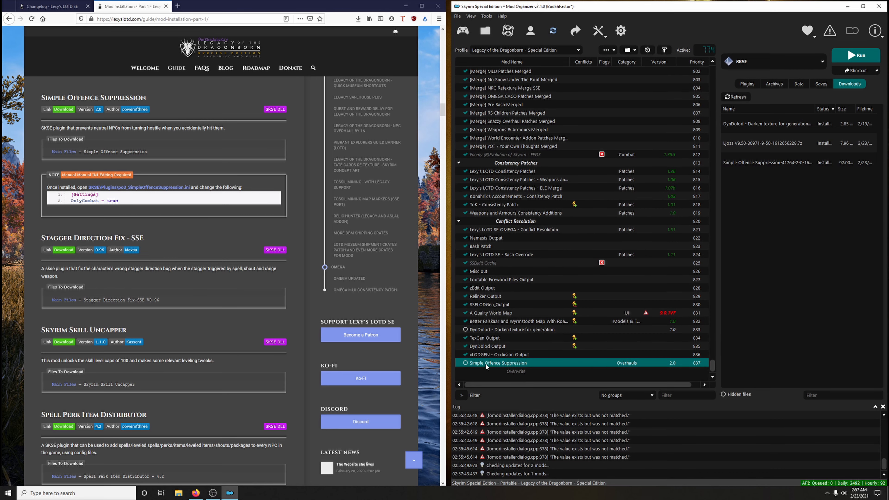
{"action": "right_click", "coordinate": [484, 364]}
{"action": "left_click", "coordinate": [491, 351]}
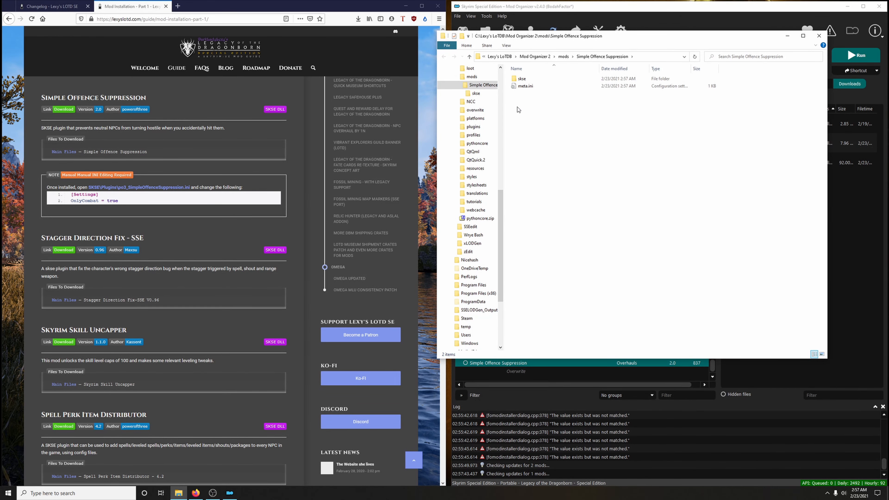
{"action": "double_click", "coordinate": [523, 79]}
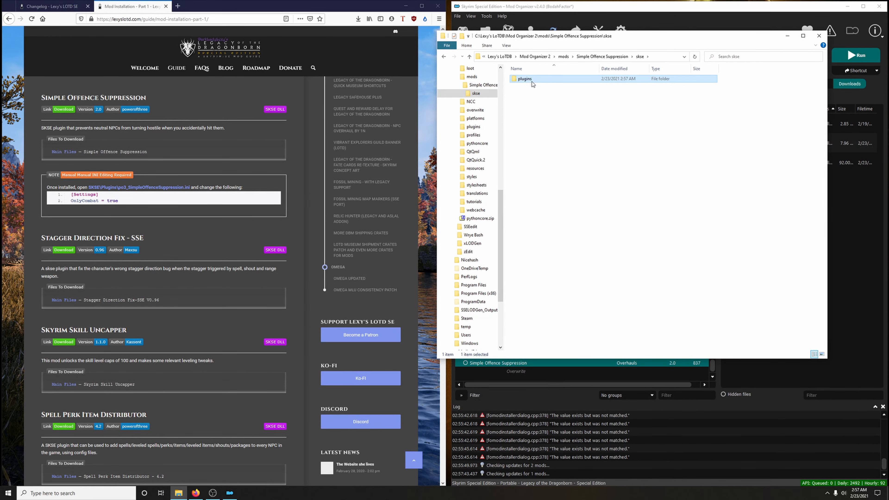
{"action": "double_click", "coordinate": [525, 79]}
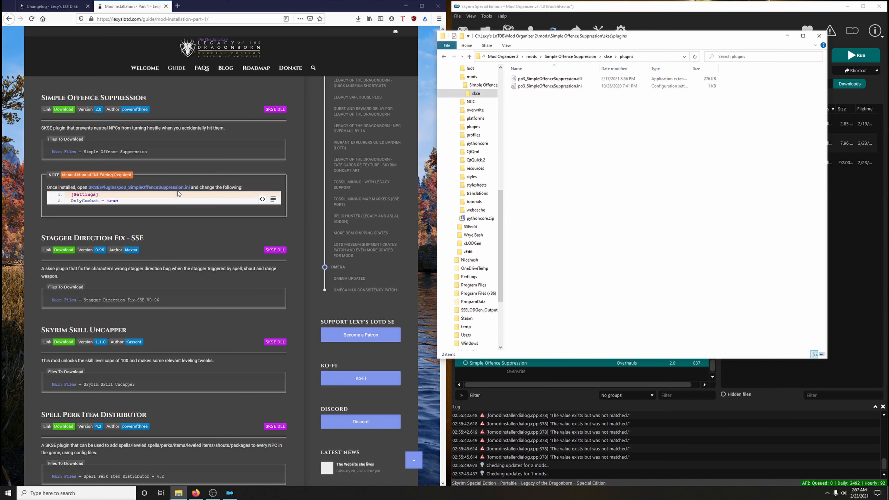
{"action": "double_click", "coordinate": [554, 86]}
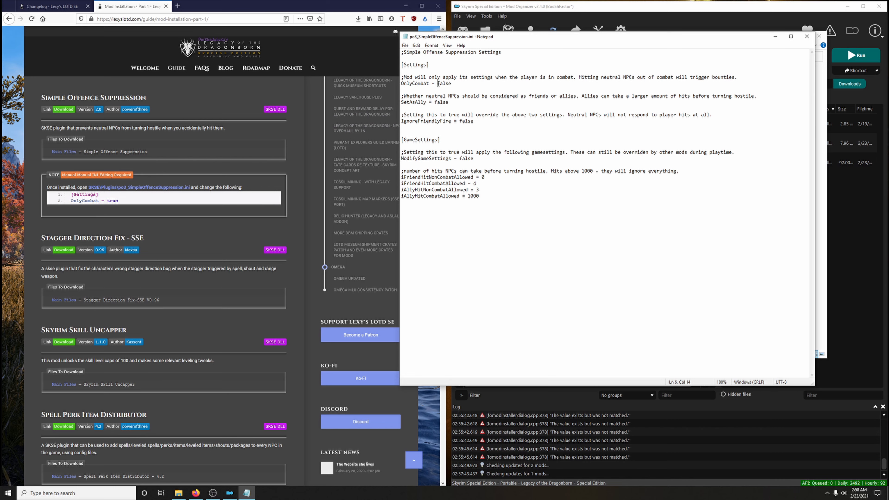
Step: Set OnlyCombat to true in the ini file, save it and close Notepad and the folder window
{"action": "left_click_drag", "start_coordinate": [438, 84], "coordinate": [458, 84]}
{"action": "type", "text": "tru"}
{"action": "left_click", "coordinate": [807, 36]}
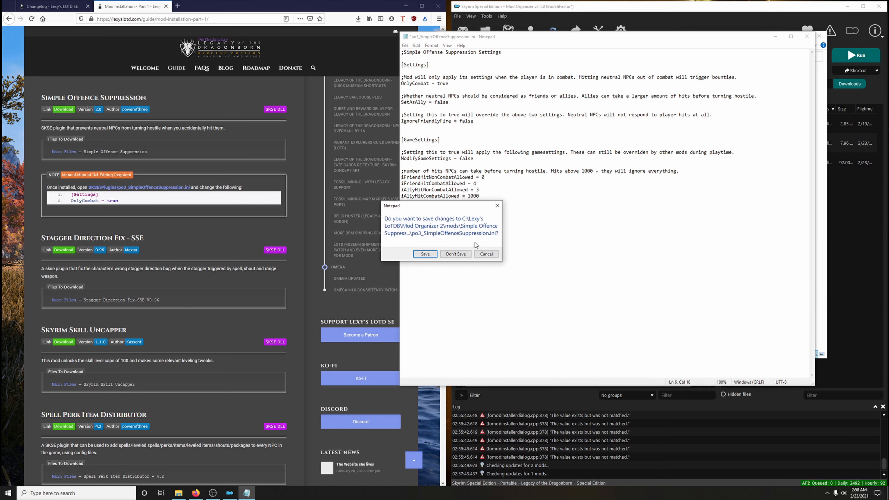
{"action": "left_click", "coordinate": [425, 254]}
{"action": "left_click", "coordinate": [819, 35]}
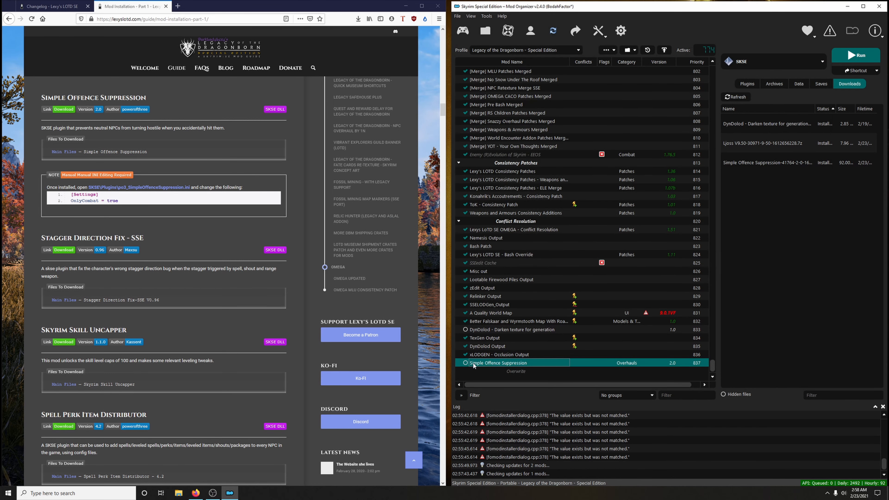
Step: Enable Simple Offence Suppression in the mod list and set its priority to 26, directly after PrivateProfileRedirector SE
{"action": "left_click", "coordinate": [466, 363]}
{"action": "scroll", "coordinate": [153, 248], "scroll_direction": "up", "scroll_amount": 3}
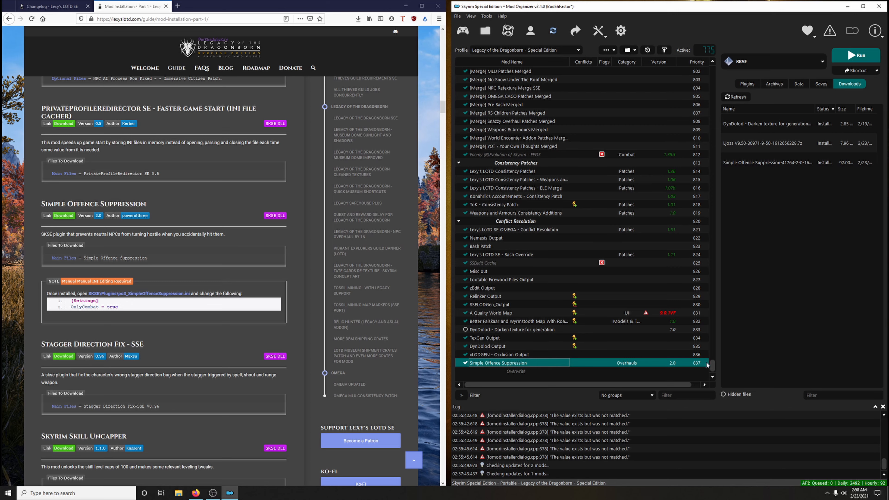
{"action": "left_click_drag", "start_coordinate": [712, 366], "coordinate": [713, 71]}
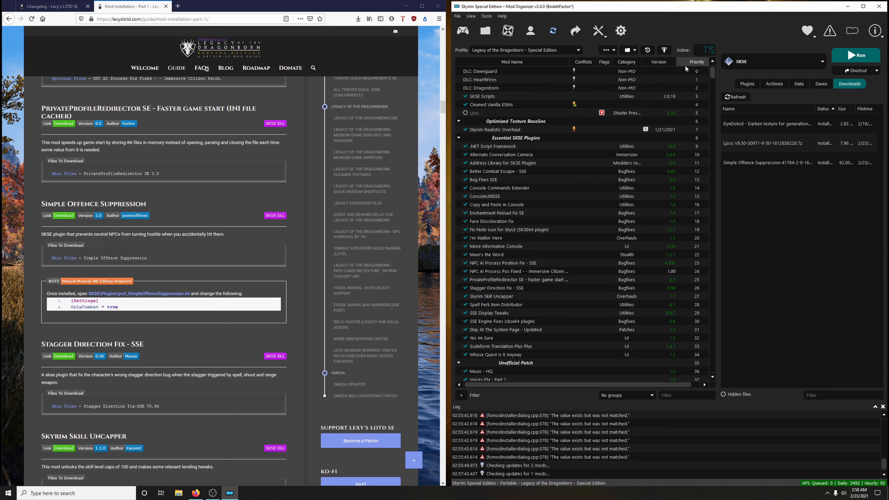
{"action": "left_click_drag", "start_coordinate": [712, 78], "coordinate": [711, 366]}
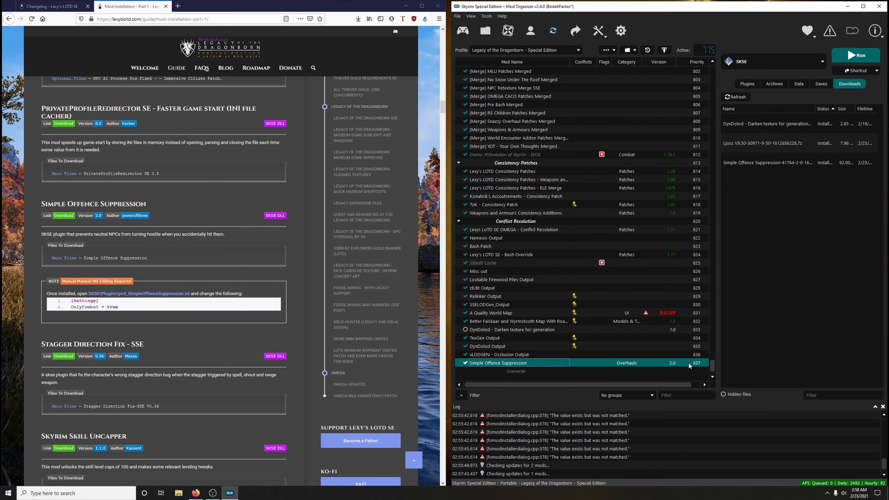
{"action": "left_click", "coordinate": [697, 364]}
{"action": "right_click", "coordinate": [698, 366]}
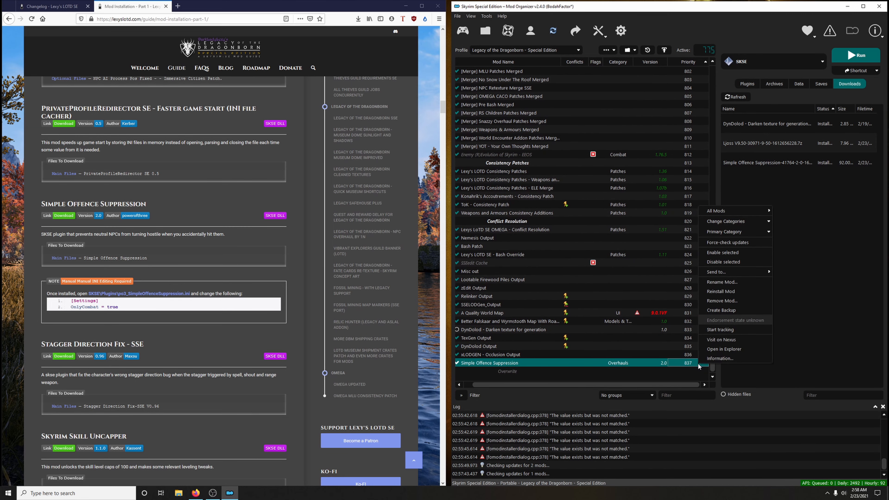
{"action": "mouse_move", "coordinate": [718, 272]}
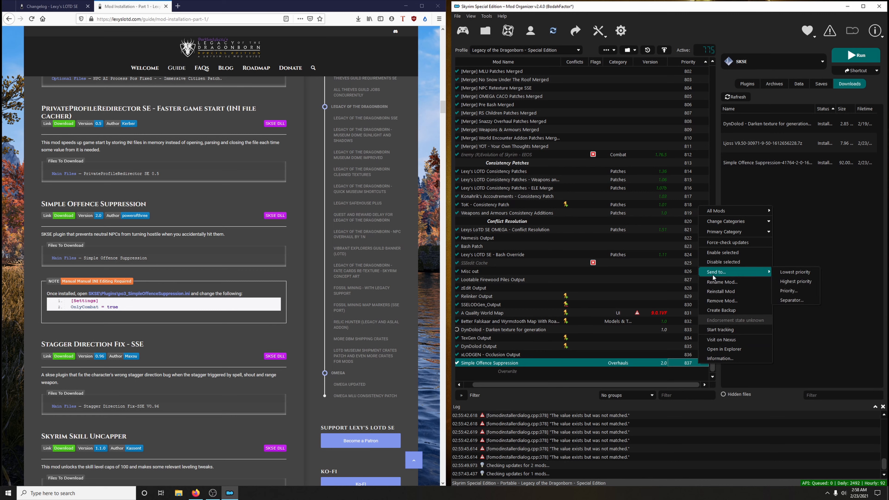
{"action": "left_click", "coordinate": [784, 290]}
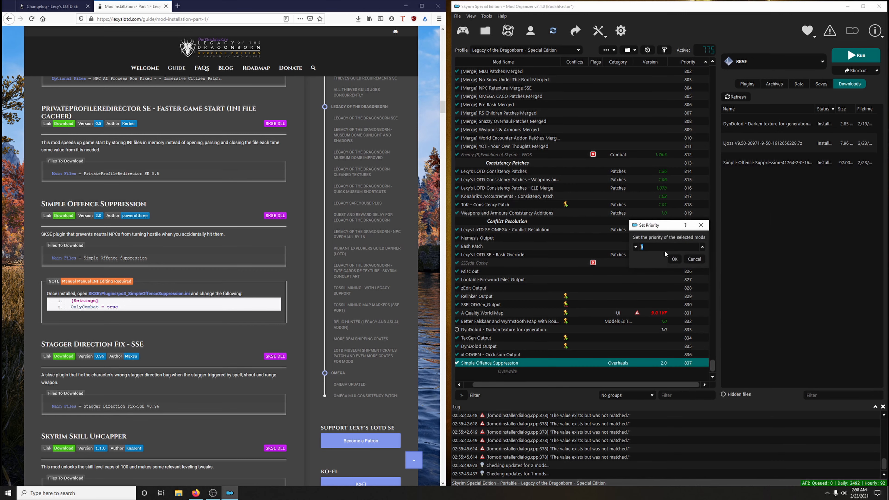
{"action": "key", "text": "Return"}
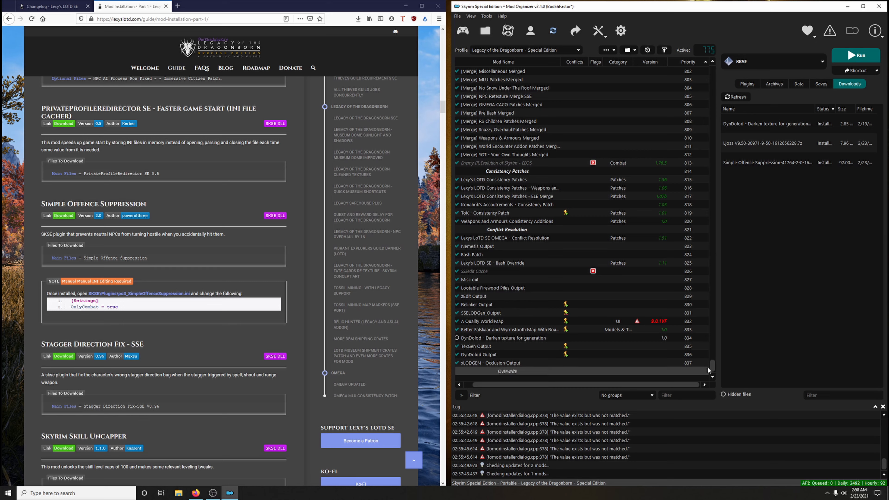
{"action": "left_click_drag", "start_coordinate": [712, 366], "coordinate": [723, 77]}
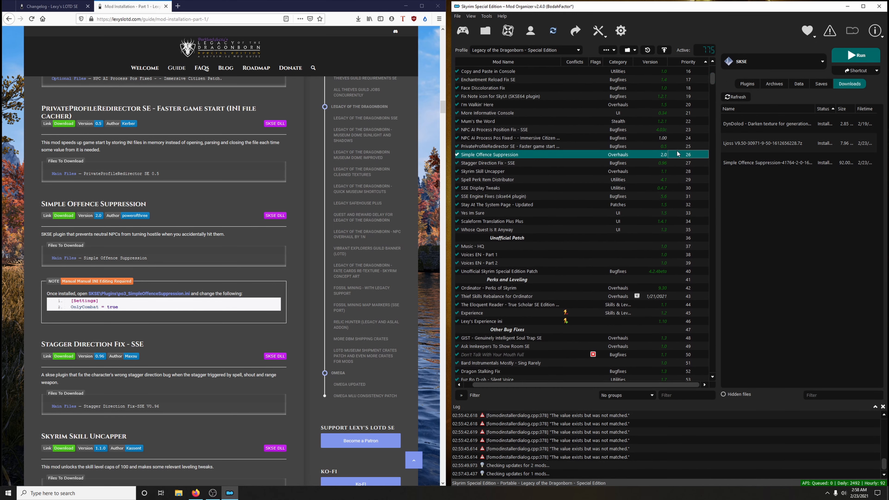
Step: Check the changelog for the next added mod and find Radiant Requirements MCM in the Part 1 guide by searching "radiant req"
{"action": "left_click", "coordinate": [53, 6]}
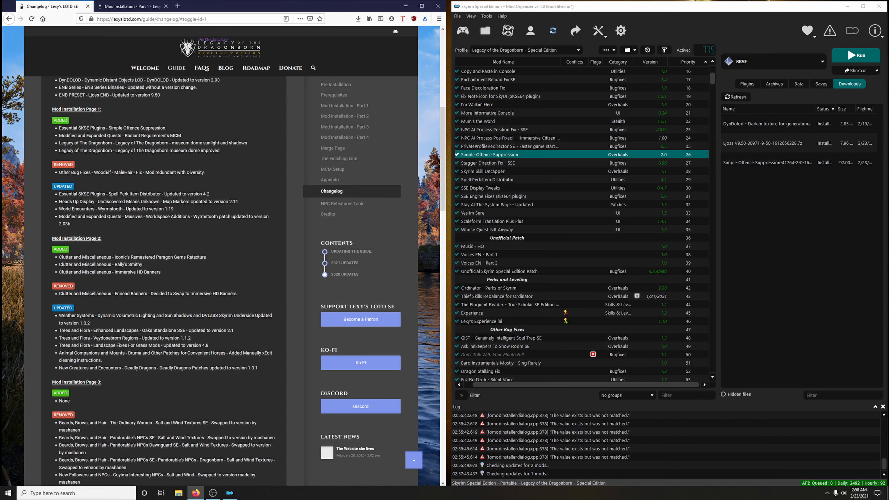
{"action": "left_click", "coordinate": [137, 6]}
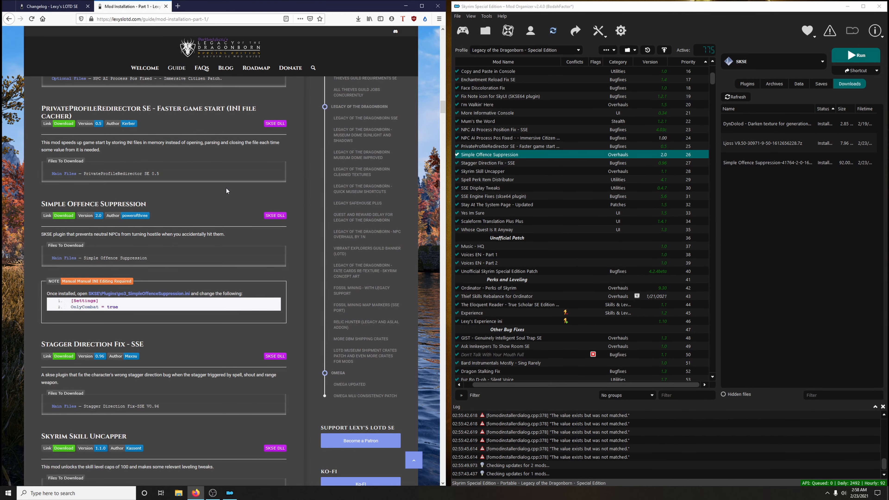
{"action": "key", "text": "ctrl+f"}
{"action": "type", "text": "radian"}
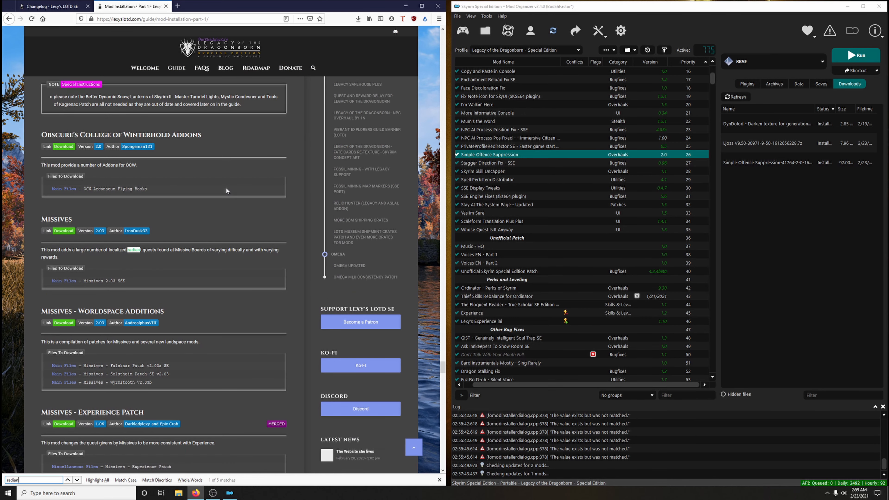
{"action": "type", "text": "t req"}
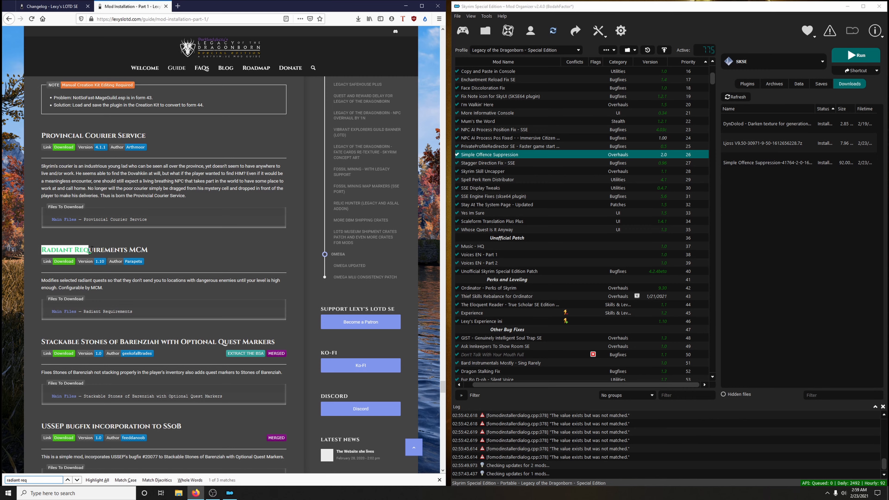
{"action": "left_click", "coordinate": [126, 264]}
{"action": "scroll", "coordinate": [132, 275], "scroll_direction": "down", "scroll_amount": 1}
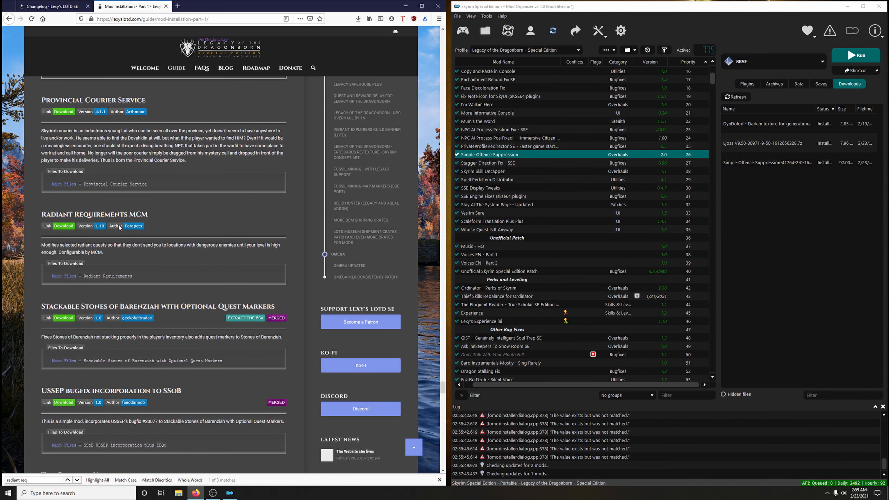
Step: Download the Radiant Requirements main file from its Nexus Mods page to the mod manager
{"action": "left_click", "coordinate": [64, 226]}
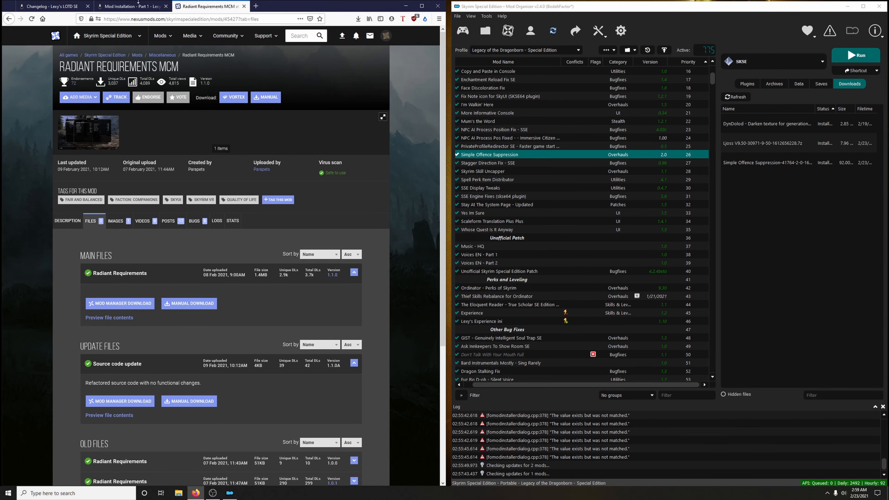
{"action": "left_click", "coordinate": [132, 8]}
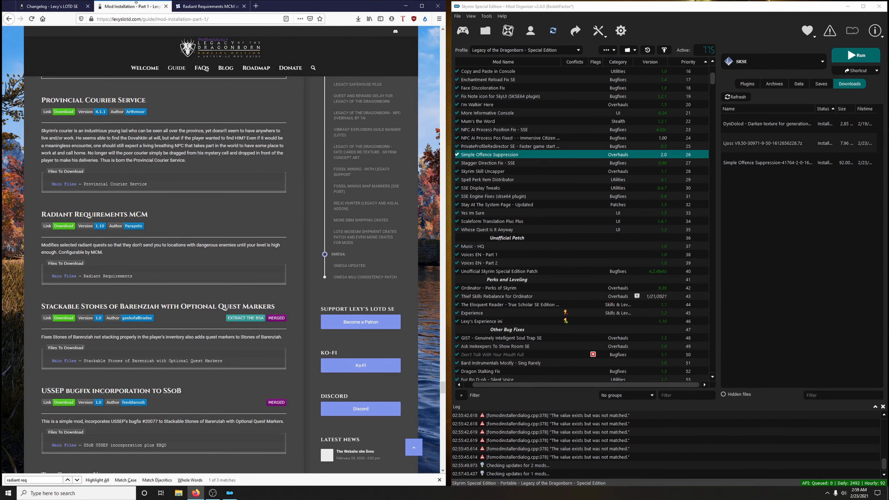
{"action": "left_click", "coordinate": [208, 6]}
{"action": "left_click", "coordinate": [127, 304]}
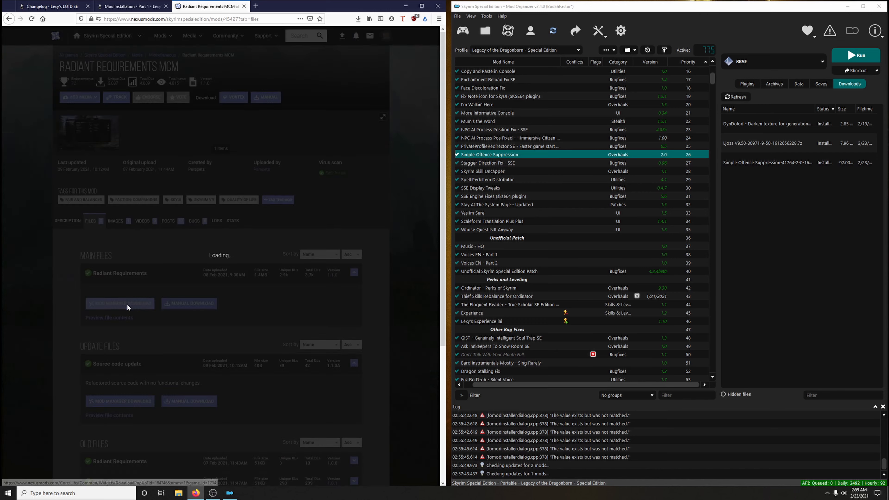
{"action": "left_click", "coordinate": [388, 160]}
Step: Install the Radiant Requirements download as Radiant Requirements MCM without unpacking its BSA, close its Nexus page and enable the mod
{"action": "double_click", "coordinate": [773, 180]}
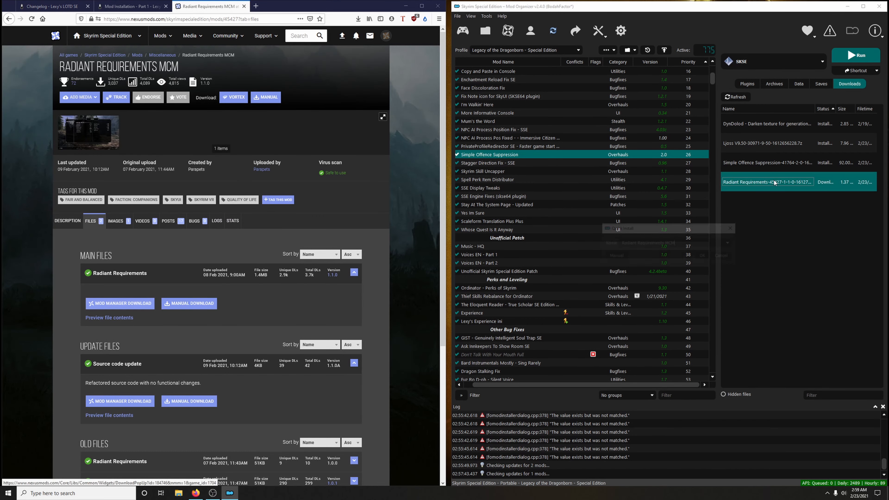
{"action": "left_click", "coordinate": [705, 259]}
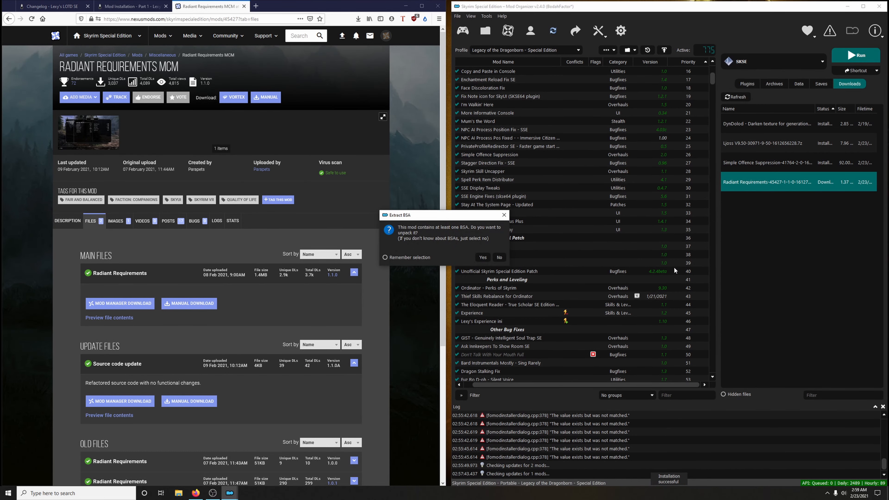
{"action": "left_click", "coordinate": [244, 6]}
{"action": "left_click", "coordinate": [465, 245]}
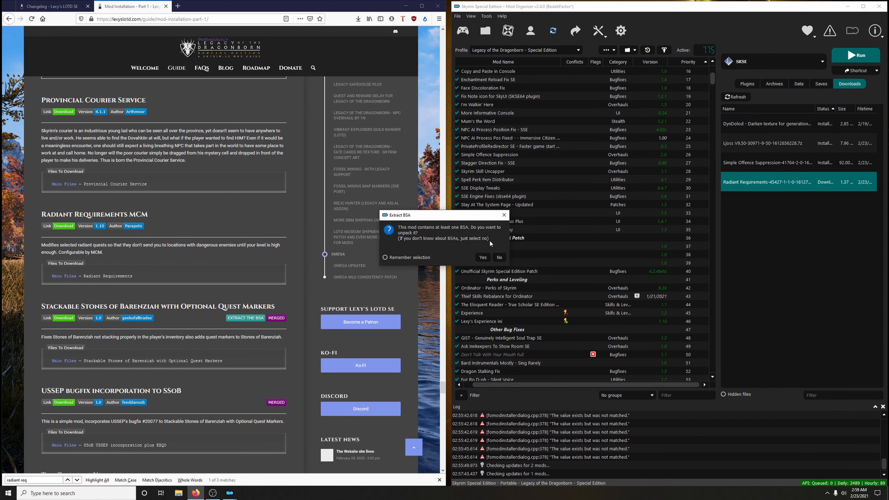
{"action": "left_click", "coordinate": [499, 257]}
{"action": "scroll", "coordinate": [568, 323], "scroll_direction": "down", "scroll_amount": 1}
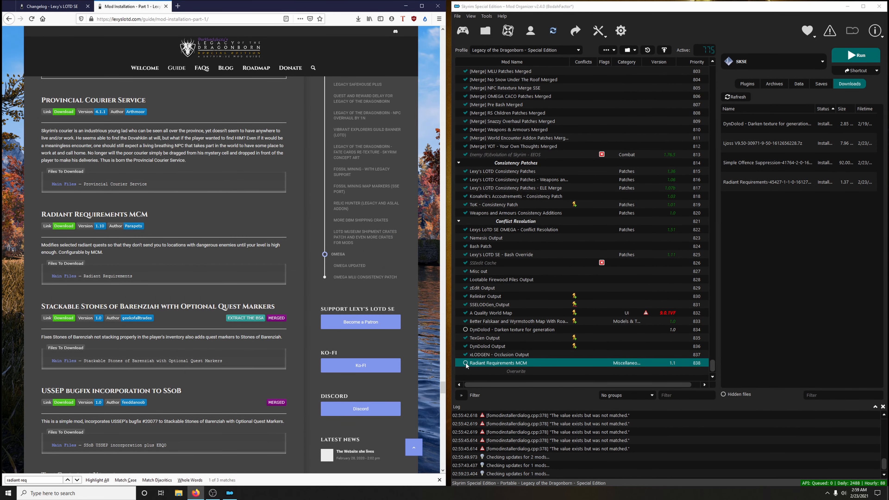
{"action": "left_click", "coordinate": [465, 363]}
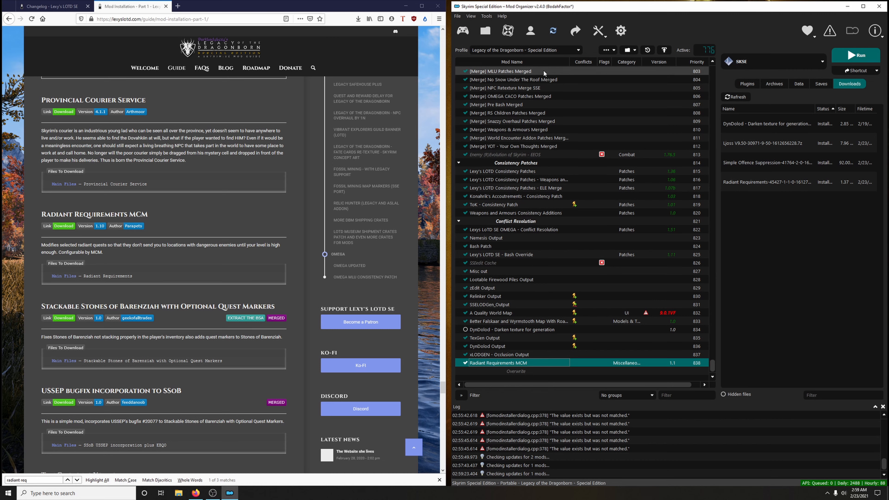
Step: Look up the priority of Stackable Stones of Barenziah and set Radiant Requirements MCM's priority to 133, ahead of it
{"action": "left_click", "coordinate": [509, 61]}
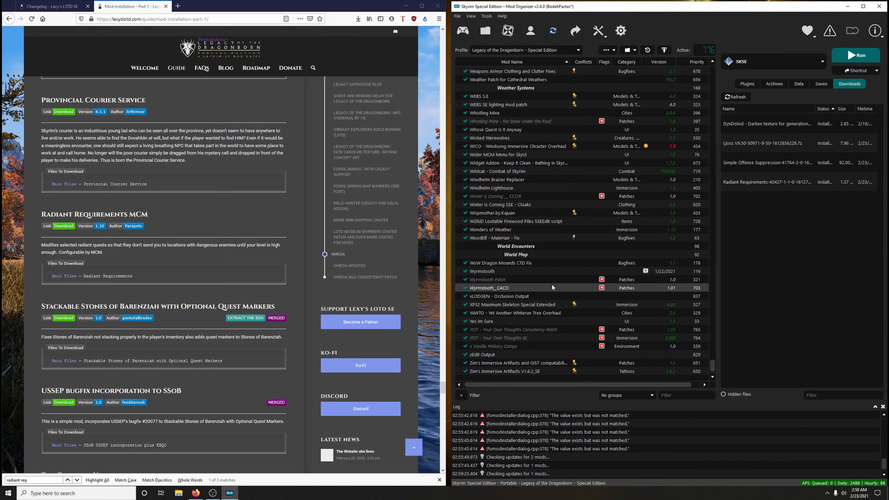
{"action": "scroll", "coordinate": [555, 291], "scroll_direction": "up", "scroll_amount": 10}
{"action": "scroll", "coordinate": [555, 290], "scroll_direction": "up", "scroll_amount": 20}
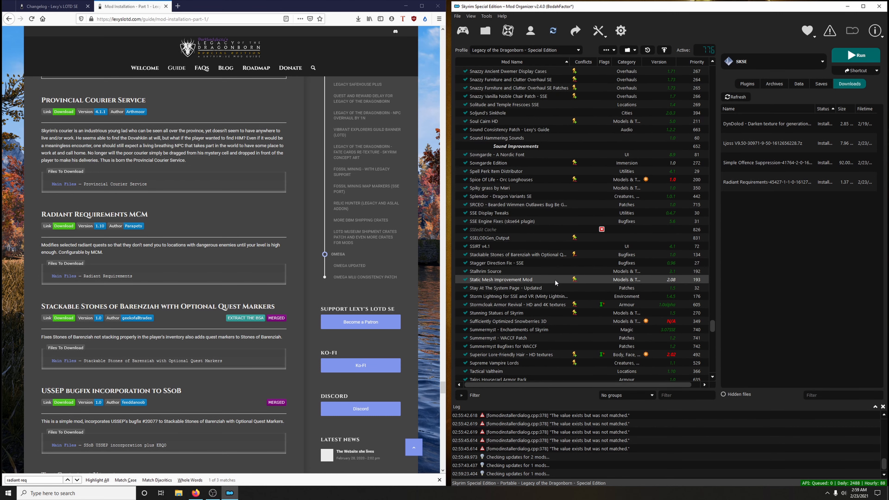
{"action": "left_click", "coordinate": [502, 255]}
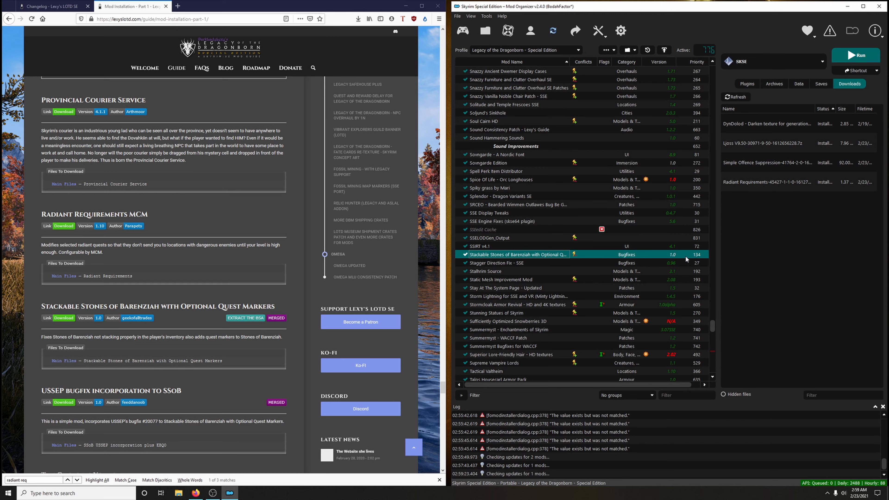
{"action": "left_click", "coordinate": [696, 62]}
{"action": "left_click_drag", "start_coordinate": [713, 328], "coordinate": [638, 388]}
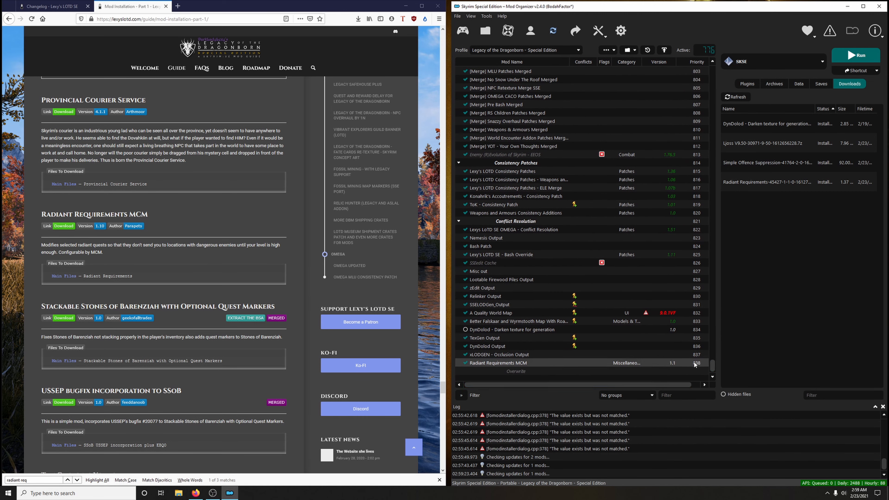
{"action": "right_click", "coordinate": [694, 364]}
{"action": "mouse_move", "coordinate": [745, 272]}
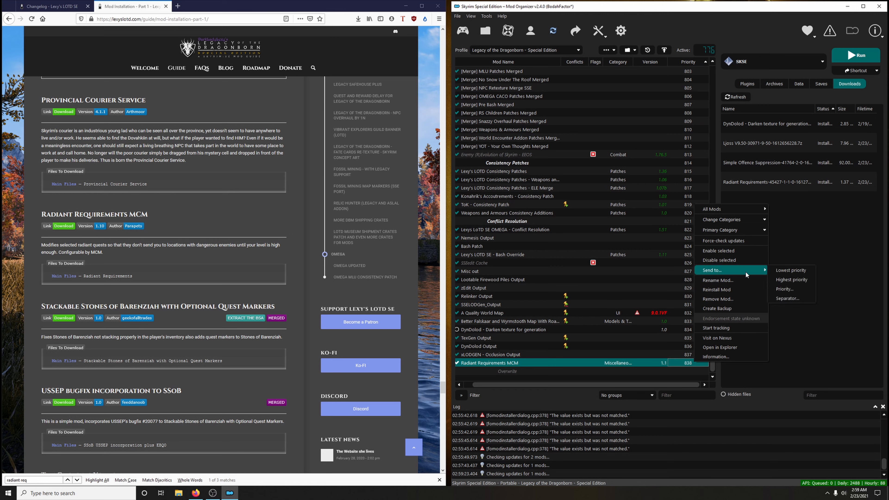
{"action": "left_click", "coordinate": [777, 287]}
{"action": "type", "text": "133"}
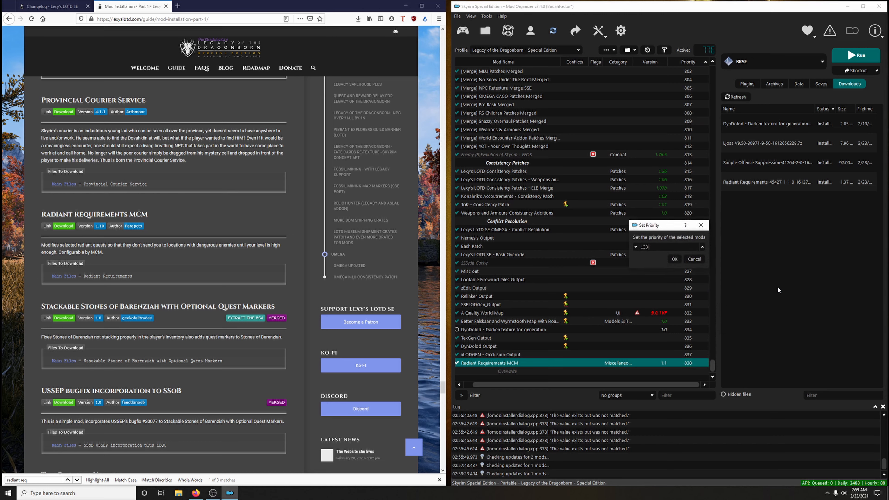
{"action": "key", "text": "Return"}
{"action": "left_click_drag", "start_coordinate": [604, 383], "coordinate": [518, 385]}
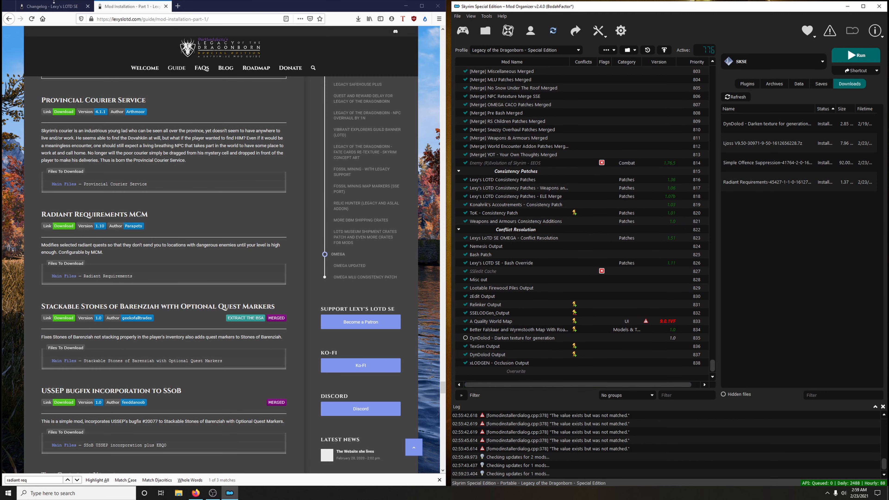
Step: Check the changelog for the next added mods and find both museum dome mods in the guide's Legacy of the Dragonborn section
{"action": "left_click", "coordinate": [53, 2]}
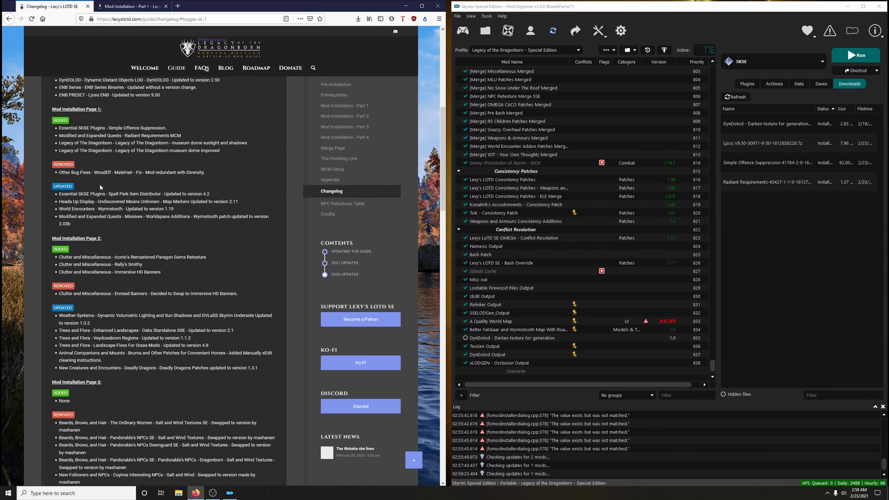
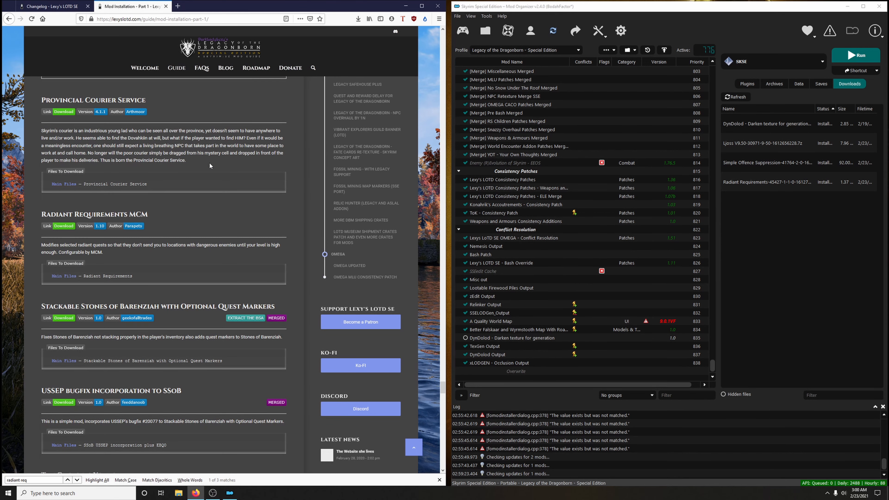
{"action": "scroll", "coordinate": [331, 136], "scroll_direction": "up", "scroll_amount": 5}
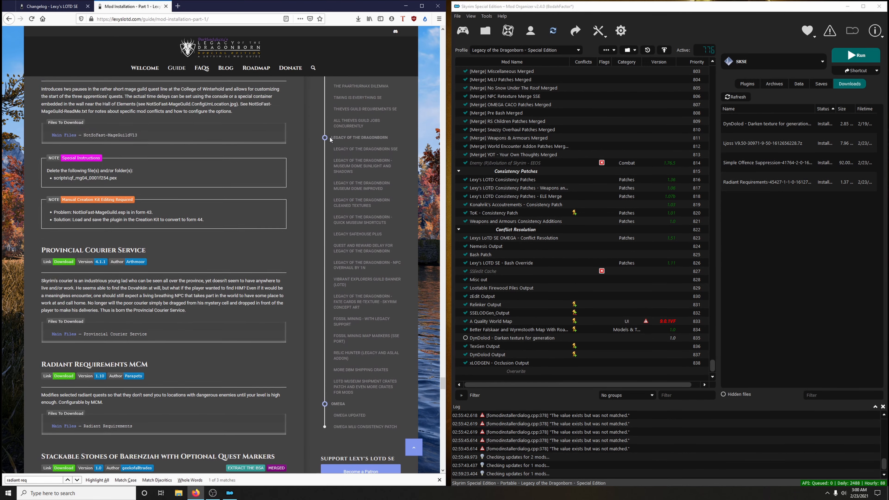
{"action": "scroll", "coordinate": [345, 169], "scroll_direction": "down", "scroll_amount": 7}
{"action": "scroll", "coordinate": [345, 169], "scroll_direction": "up", "scroll_amount": 10}
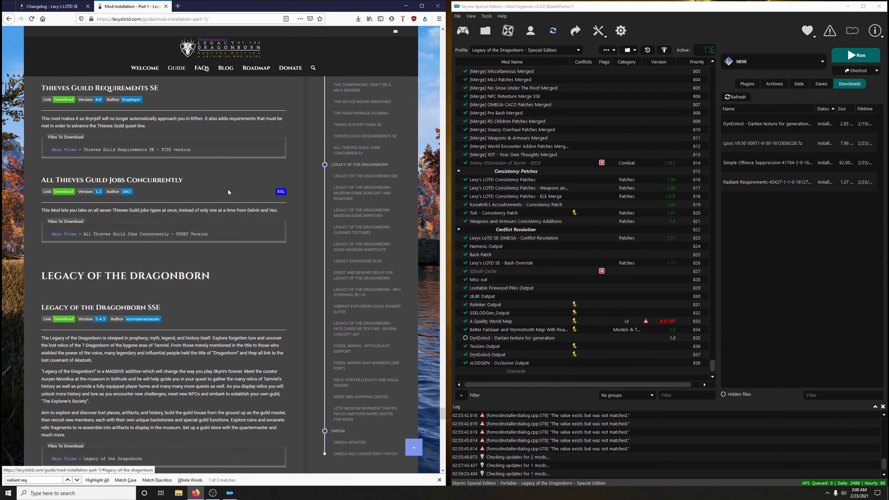
{"action": "left_click", "coordinate": [345, 165]}
{"action": "scroll", "coordinate": [138, 251], "scroll_direction": "down", "scroll_amount": 2}
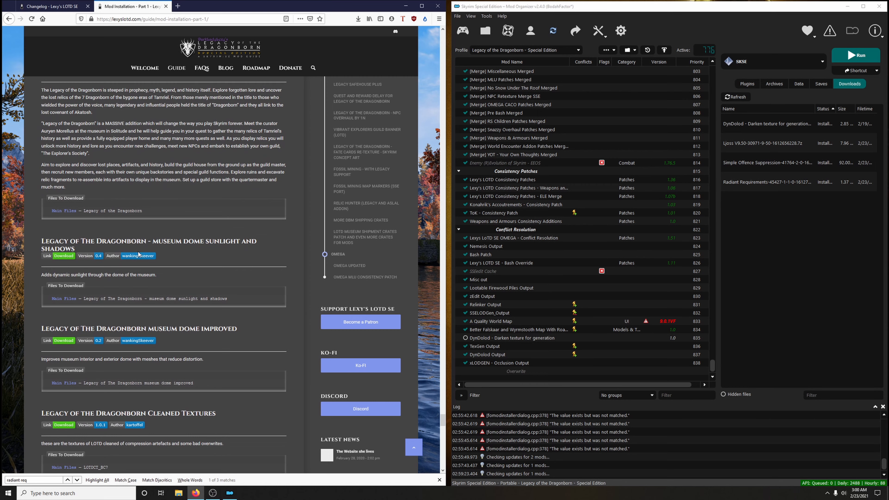
{"action": "scroll", "coordinate": [253, 260], "scroll_direction": "down", "scroll_amount": 1}
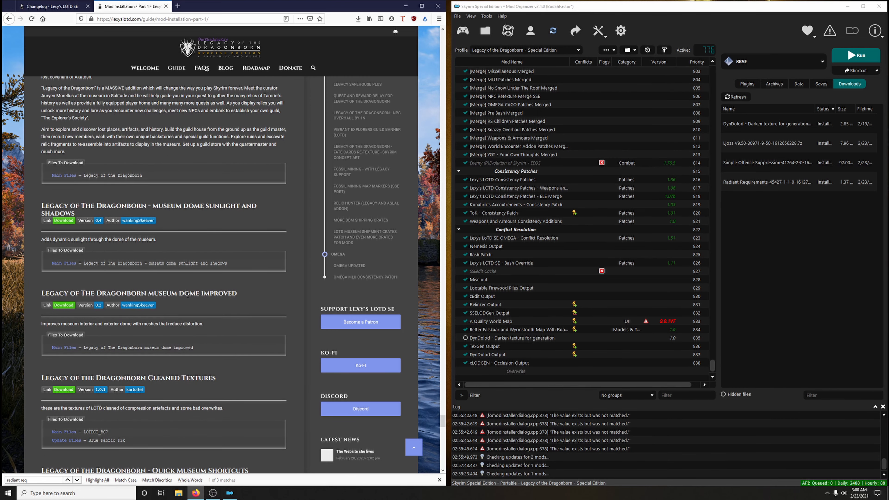
Step: Download the Legacy of The Dragonborn - museum dome sunlight and shadows main file to the mod manager and close its page
{"action": "left_click", "coordinate": [65, 221]}
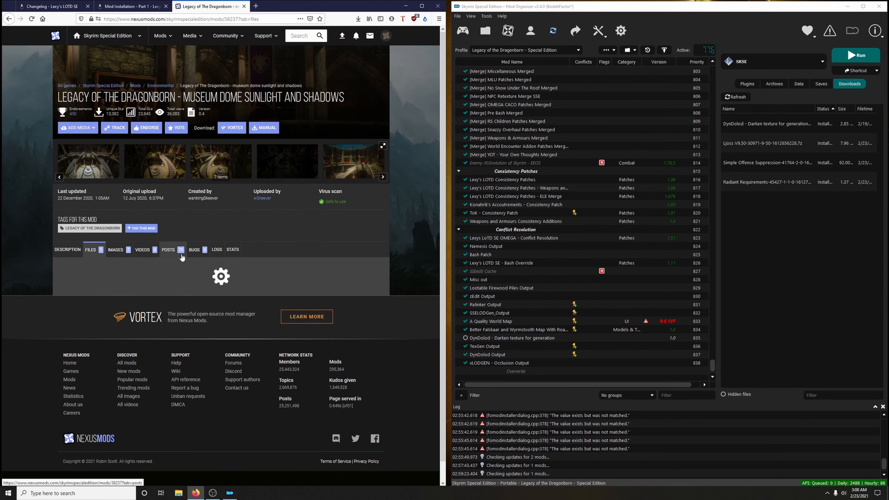
{"action": "left_click", "coordinate": [120, 344]}
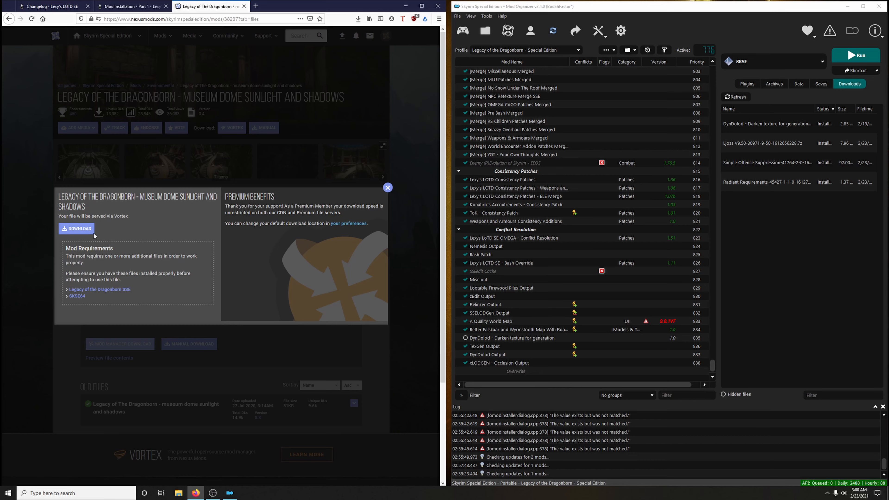
{"action": "left_click", "coordinate": [77, 228]}
{"action": "left_click", "coordinate": [388, 188]}
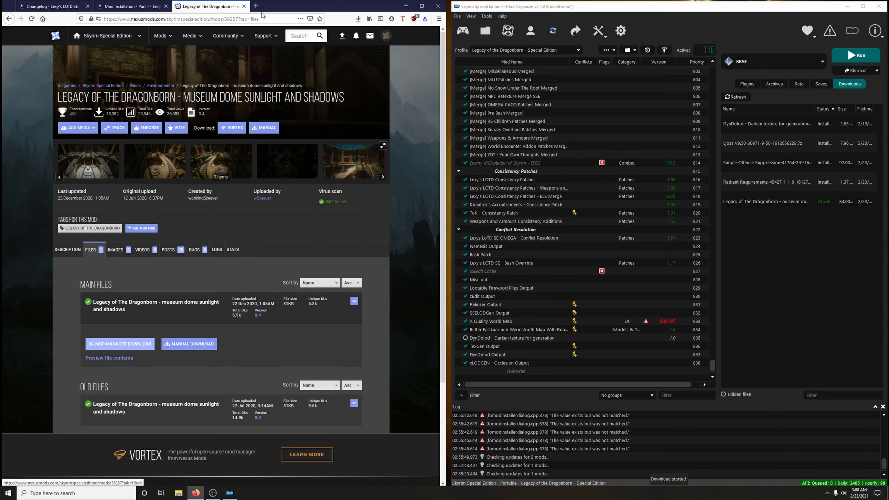
{"action": "left_click", "coordinate": [244, 6]}
Step: Download the Legacy of The Dragonborn museum dome improved main file to the mod manager and close its page
{"action": "left_click", "coordinate": [63, 305]}
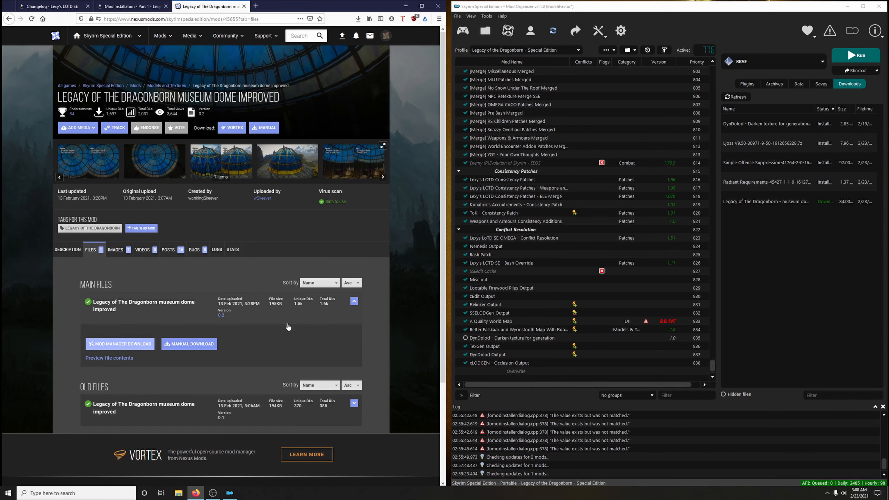
{"action": "left_click", "coordinate": [140, 343]}
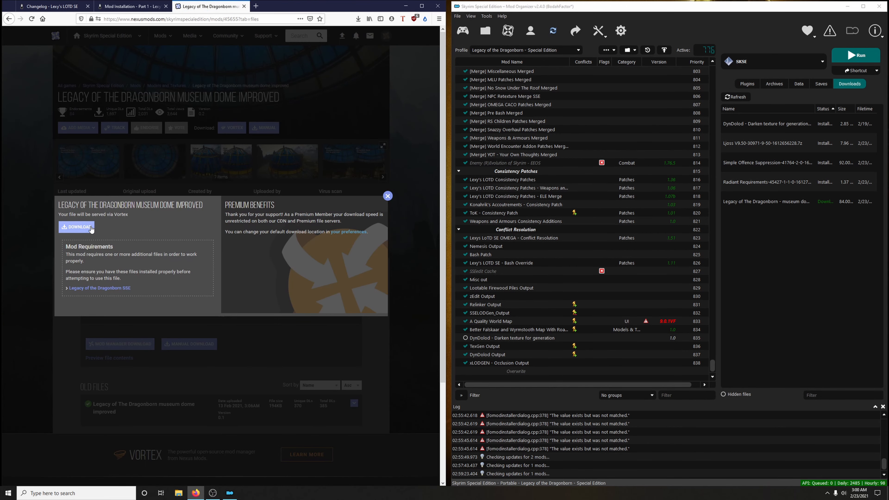
{"action": "left_click", "coordinate": [244, 6]}
Step: Install the museum dome sunlight and shadows and museum dome improved downloads under their default names
{"action": "left_click", "coordinate": [766, 201]}
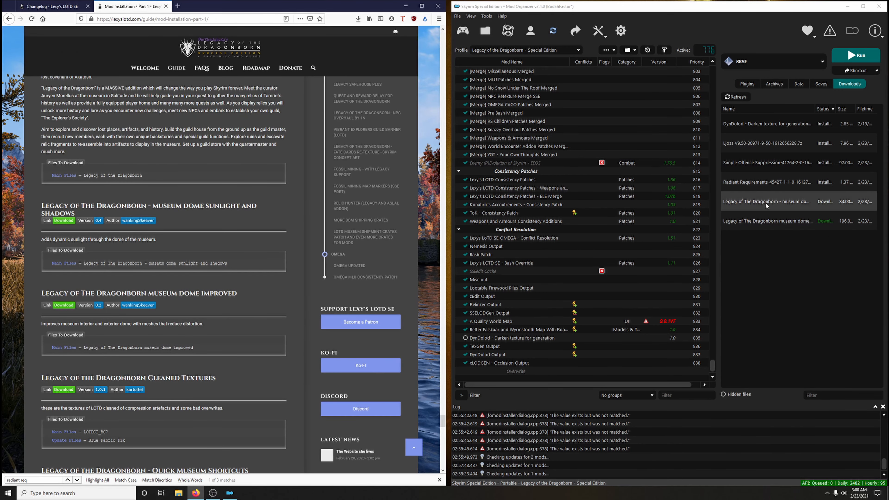
{"action": "double_click", "coordinate": [767, 201]}
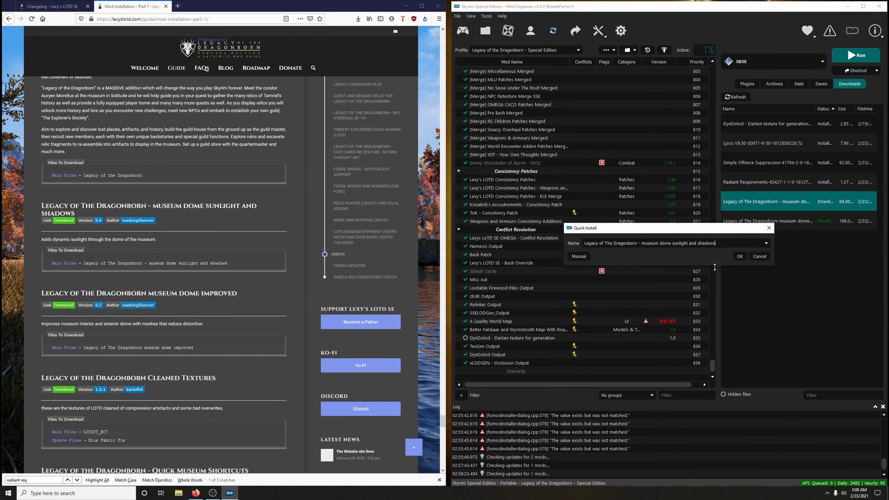
{"action": "left_click", "coordinate": [738, 256]}
{"action": "double_click", "coordinate": [758, 218]}
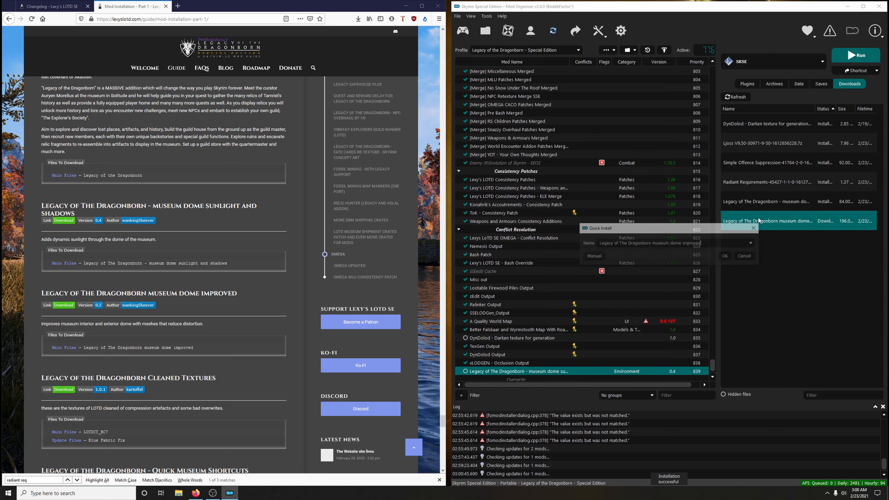
{"action": "left_click", "coordinate": [725, 258]}
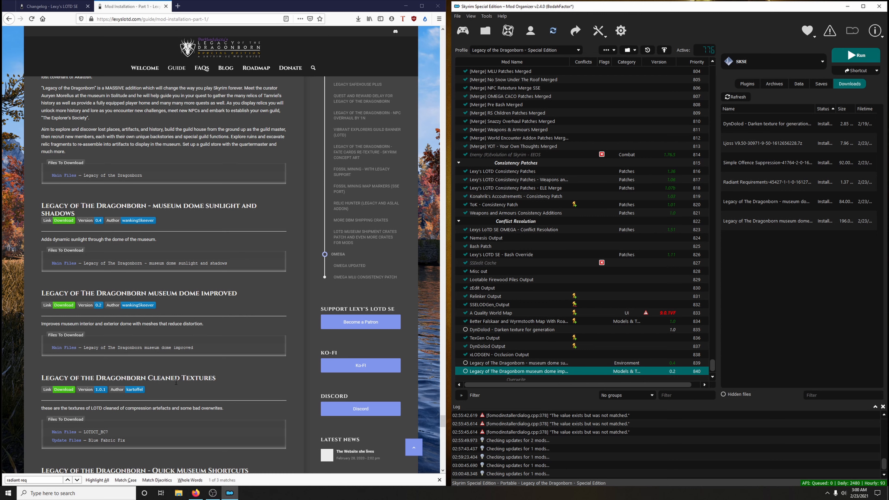
Step: Look up the priorities of the installed Legacy of the Dragonborn mods in name order and restore the mod list's priority order
{"action": "scroll", "coordinate": [520, 335], "scroll_direction": "down", "scroll_amount": 1}
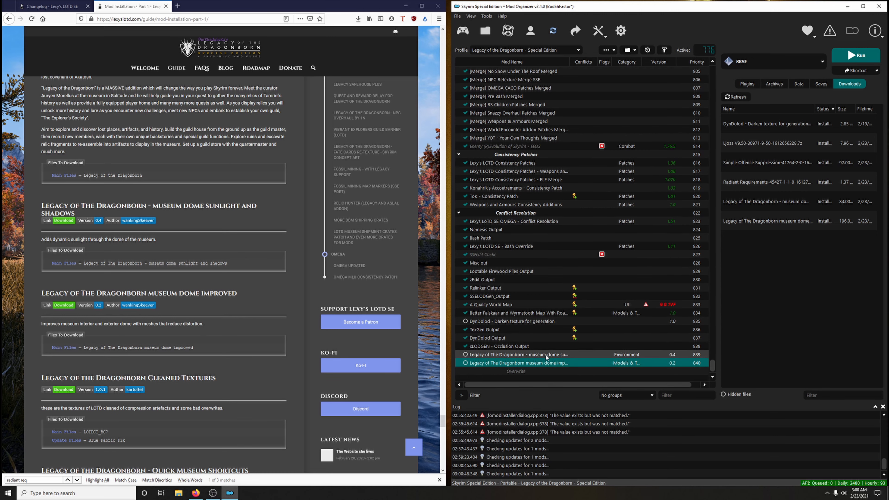
{"action": "left_click", "coordinate": [497, 61]}
{"action": "left_click_drag", "start_coordinate": [713, 366], "coordinate": [712, 211]}
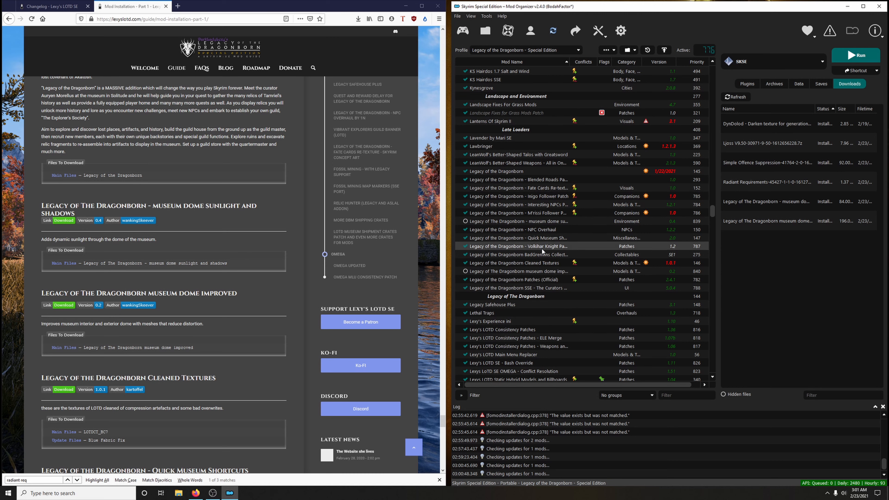
{"action": "left_click", "coordinate": [514, 263]}
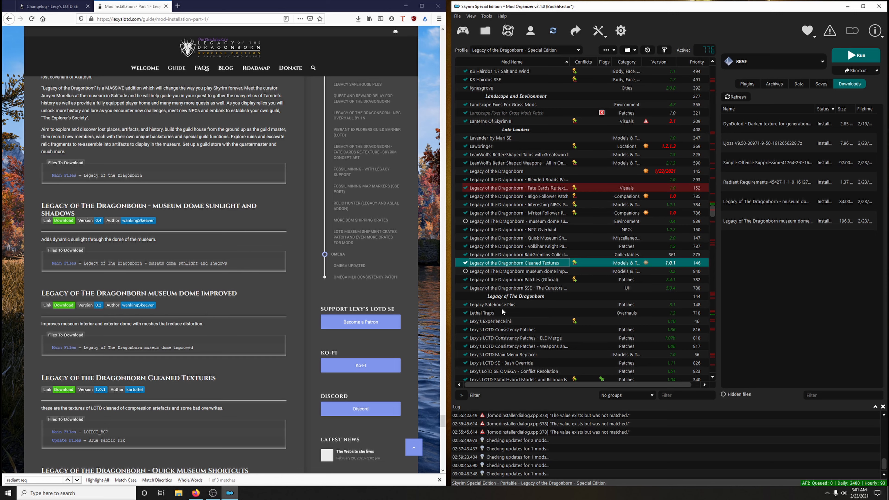
{"action": "left_click", "coordinate": [694, 62]}
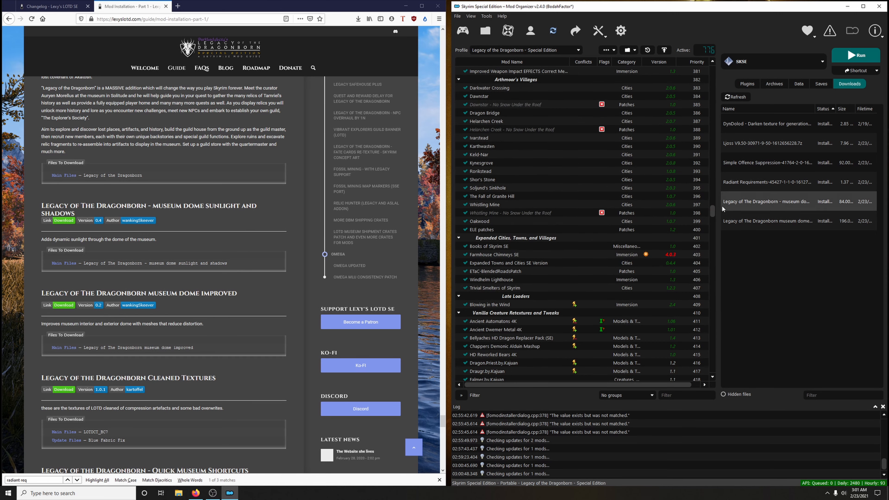
Step: Send the Legacy of The Dragonborn - museum dome sunlight and shadows mod to priority 145
{"action": "scroll", "coordinate": [693, 354], "scroll_direction": "down", "scroll_amount": 20}
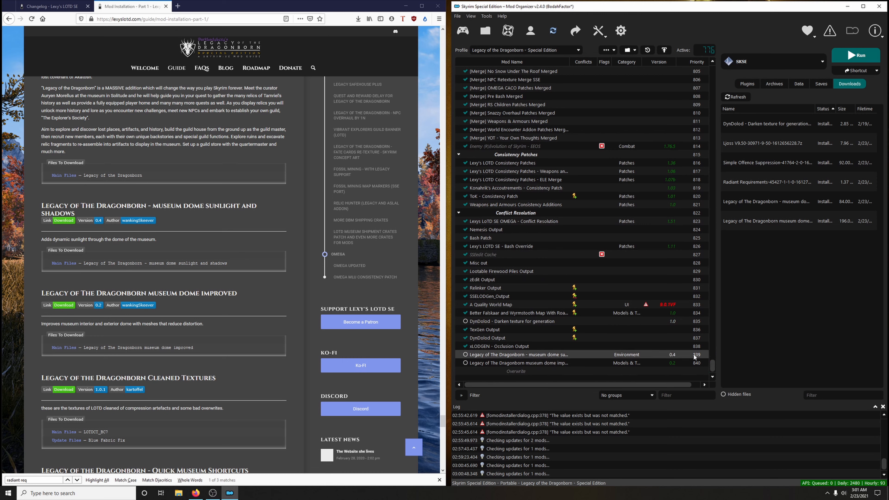
{"action": "right_click", "coordinate": [693, 355]}
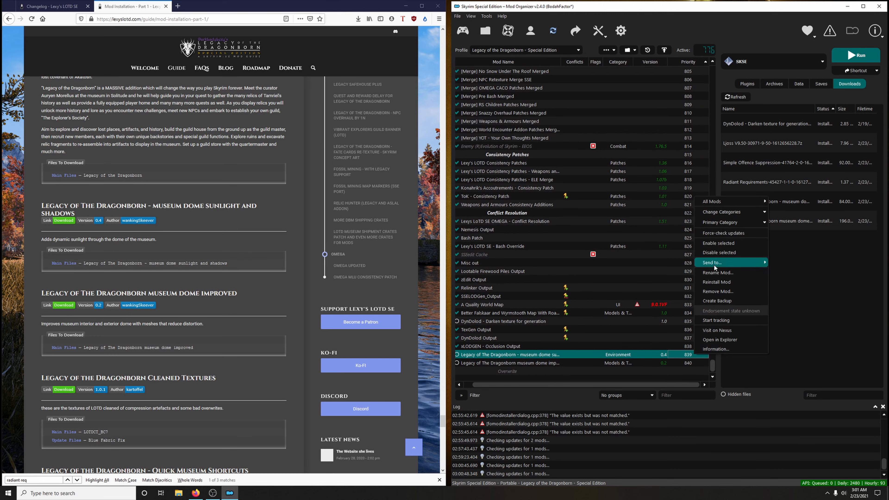
{"action": "mouse_move", "coordinate": [726, 266]}
{"action": "left_click", "coordinate": [787, 282]}
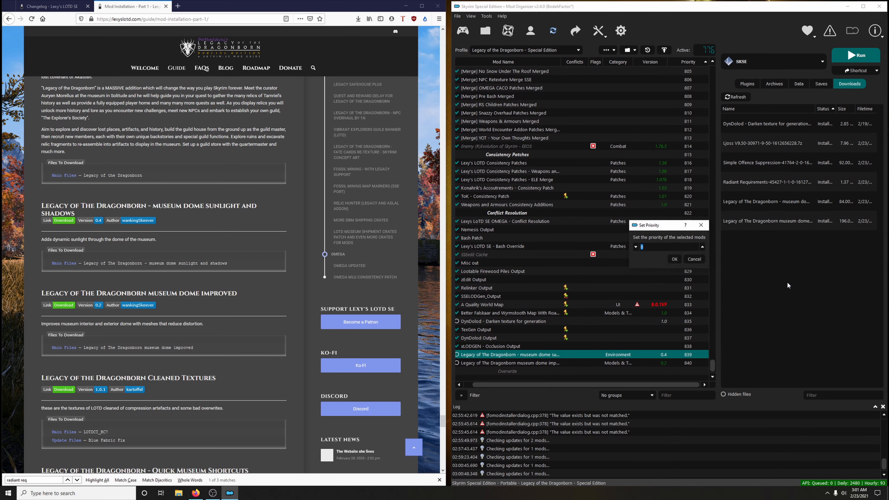
{"action": "type", "text": "145"}
{"action": "key", "text": "Return"}
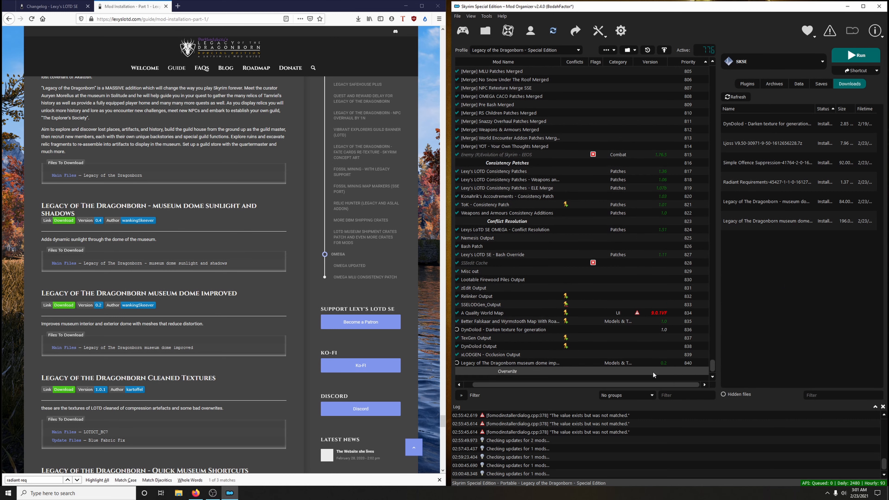
Step: Send the Legacy of The Dragonborn museum dome improved mod by priority number to directly after the museum dome sunlight and shadows mod
{"action": "left_click_drag", "start_coordinate": [626, 384], "coordinate": [583, 385]}
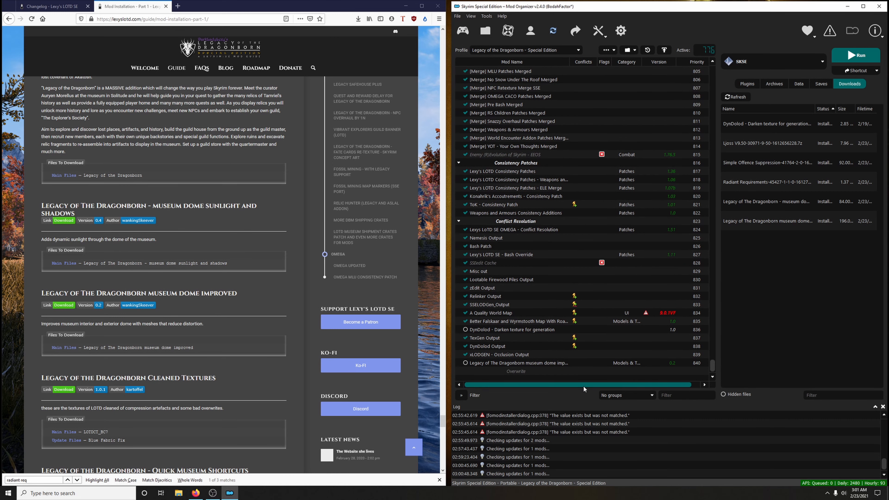
{"action": "right_click", "coordinate": [697, 360]}
{"action": "mouse_move", "coordinate": [734, 270]}
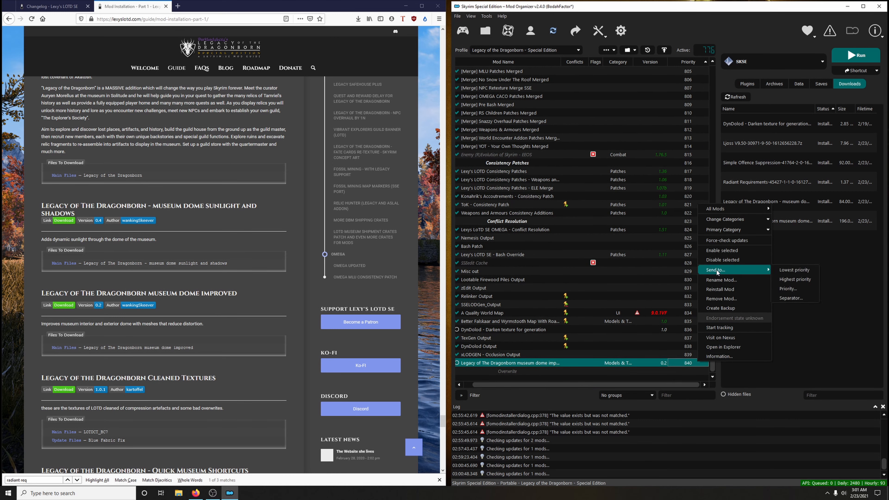
{"action": "left_click", "coordinate": [786, 288]}
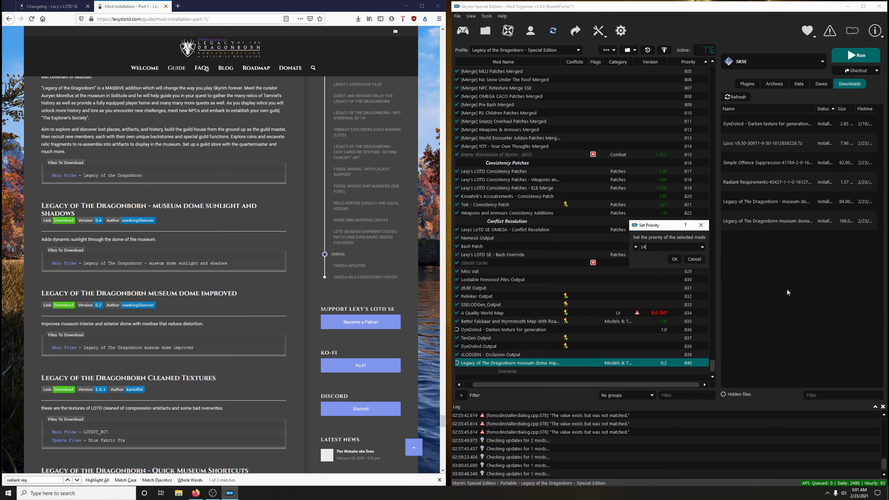
{"action": "key", "text": "Return"}
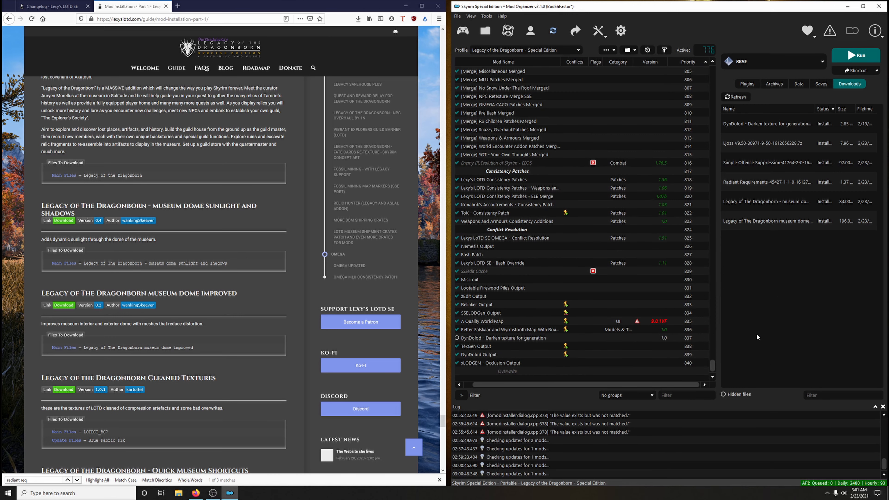
Step: Enable both museum dome mods and move them directly below Legacy of the Dragonborn, with sunlight and shadows first
{"action": "left_click_drag", "start_coordinate": [665, 383], "coordinate": [625, 383]}
{"action": "left_click_drag", "start_coordinate": [713, 364], "coordinate": [721, 117]}
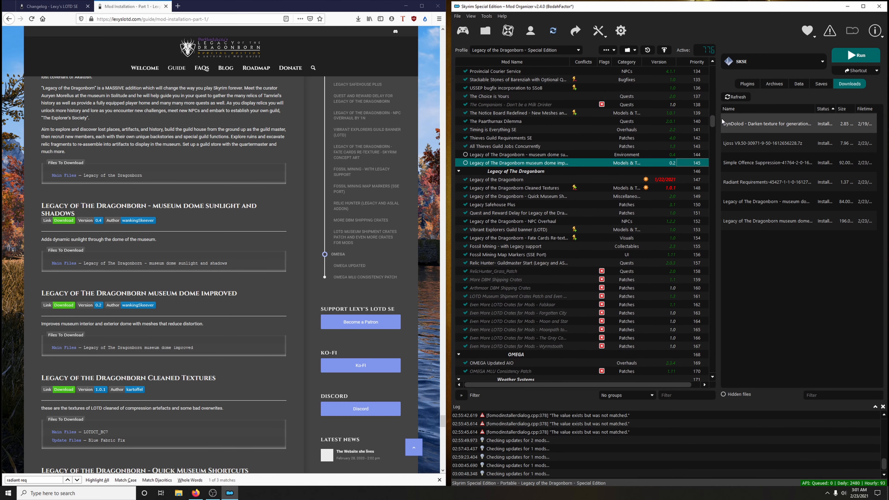
{"action": "left_click", "coordinate": [465, 154]}
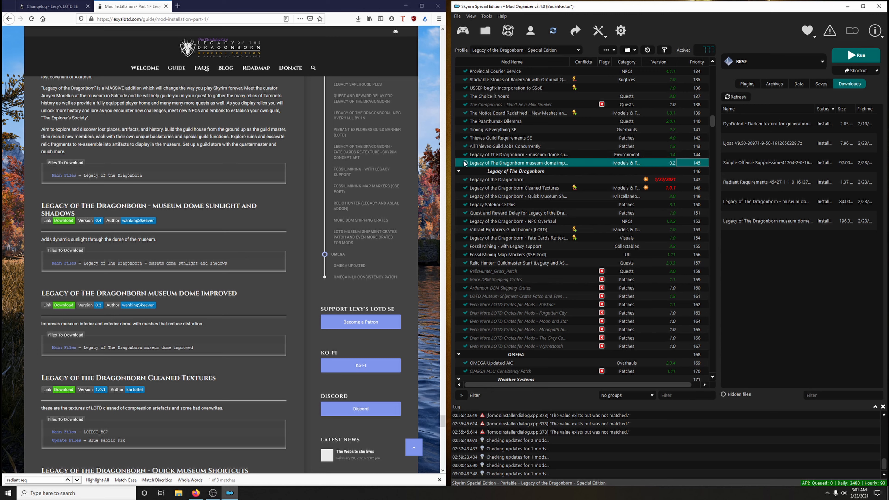
{"action": "left_click", "coordinate": [465, 163]}
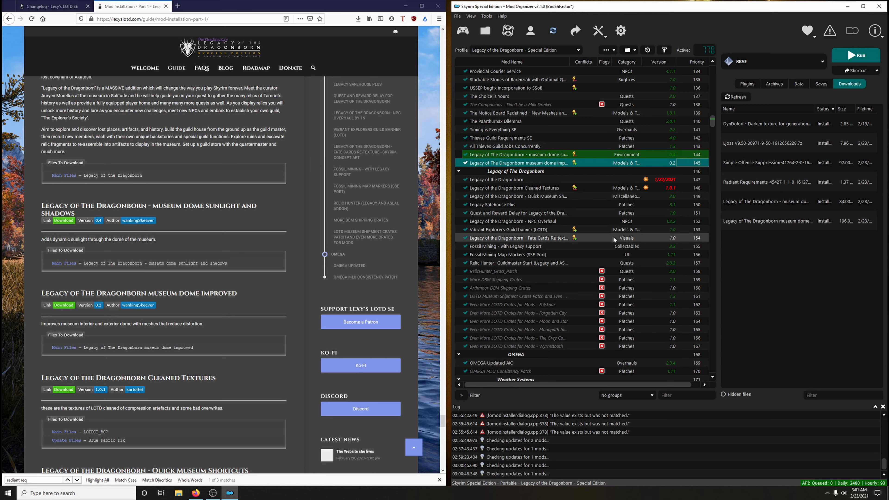
{"action": "mouse_move", "coordinate": [525, 163]}
{"action": "left_mouse_down"}
{"action": "mouse_move", "coordinate": [524, 183]}
{"action": "mouse_move", "coordinate": [536, 172]}
{"action": "left_mouse_up"}
{"action": "left_click", "coordinate": [535, 155]}
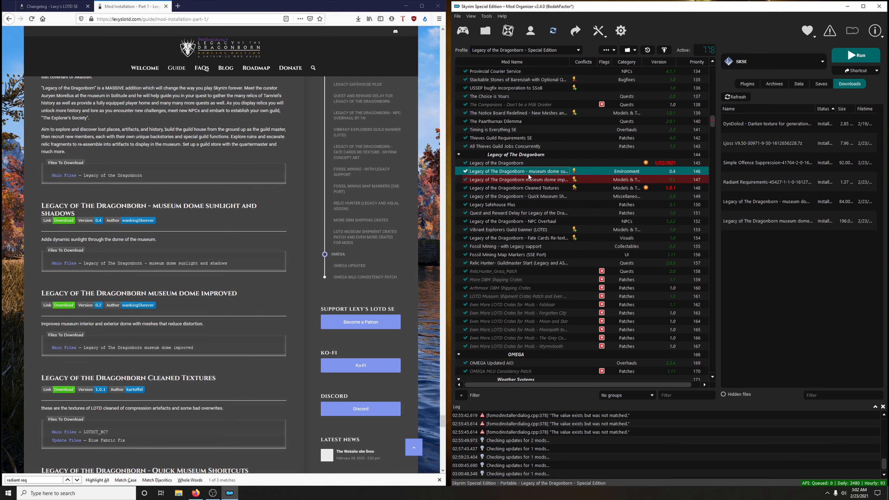
Step: Widen the mod name column and check the museum dome mods' order and conflicts against the guide
{"action": "left_click_drag", "start_coordinate": [569, 61], "coordinate": [590, 61]}
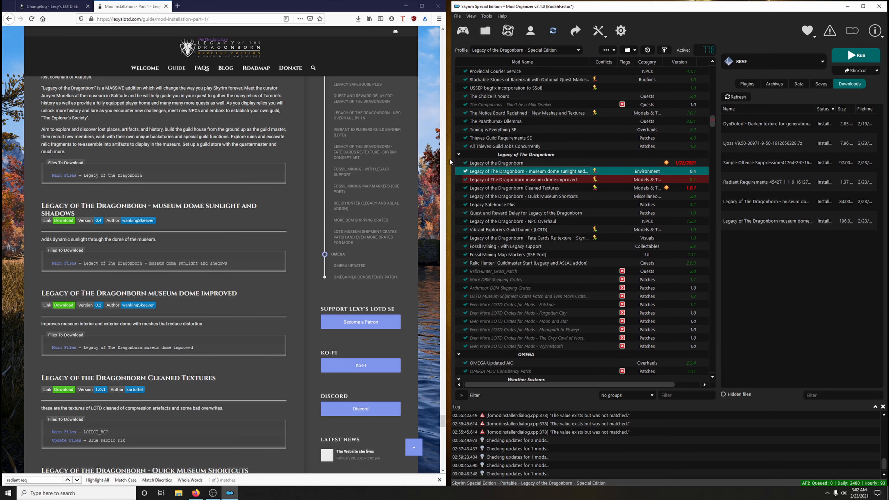
{"action": "scroll", "coordinate": [325, 251], "scroll_direction": "up", "scroll_amount": 5}
{"action": "scroll", "coordinate": [325, 251], "scroll_direction": "down", "scroll_amount": 5}
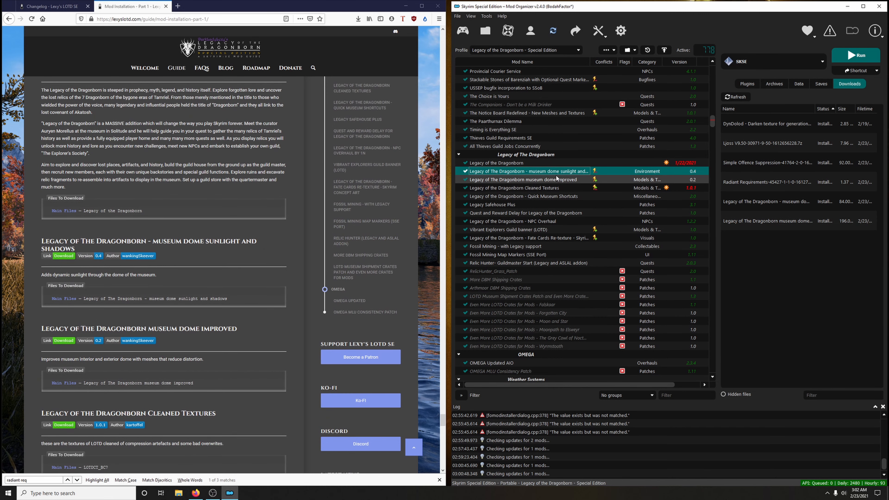
{"action": "left_click", "coordinate": [485, 164]}
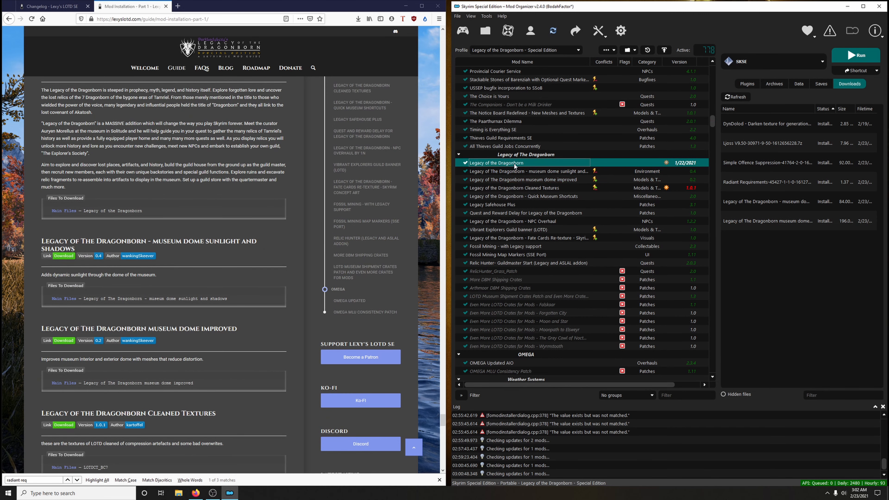
{"action": "left_click", "coordinate": [536, 177]}
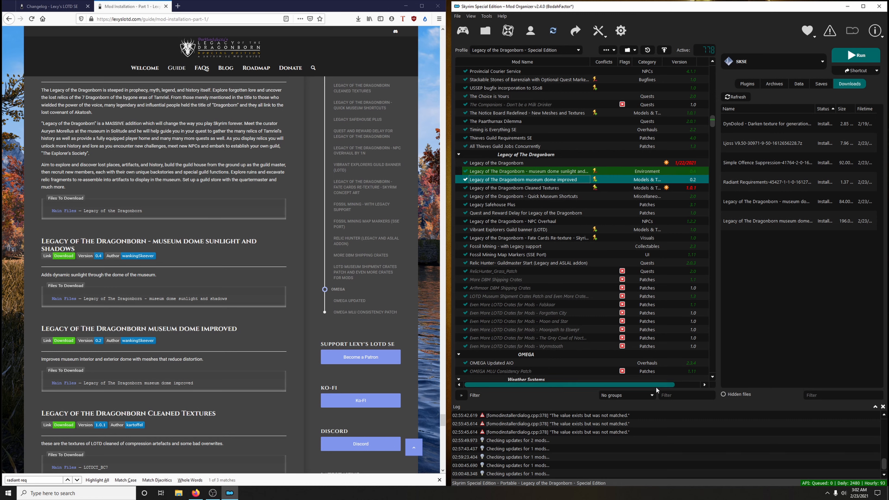
{"action": "left_click_drag", "start_coordinate": [656, 386], "coordinate": [606, 386]}
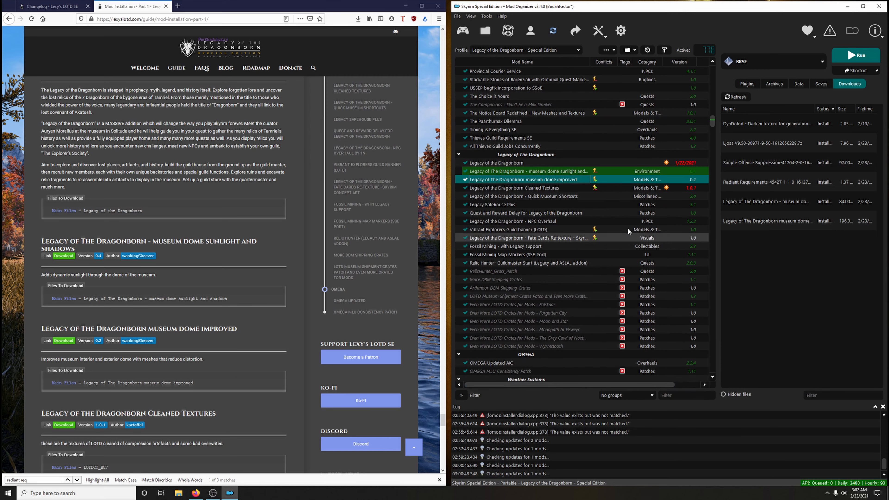
Step: Disable and remove the WoodElf - MaleHair - Fix mod from Other Bug Fixes, as listed under the changelog's Mod Installation Page 1 removals
{"action": "left_click", "coordinate": [40, 4]}
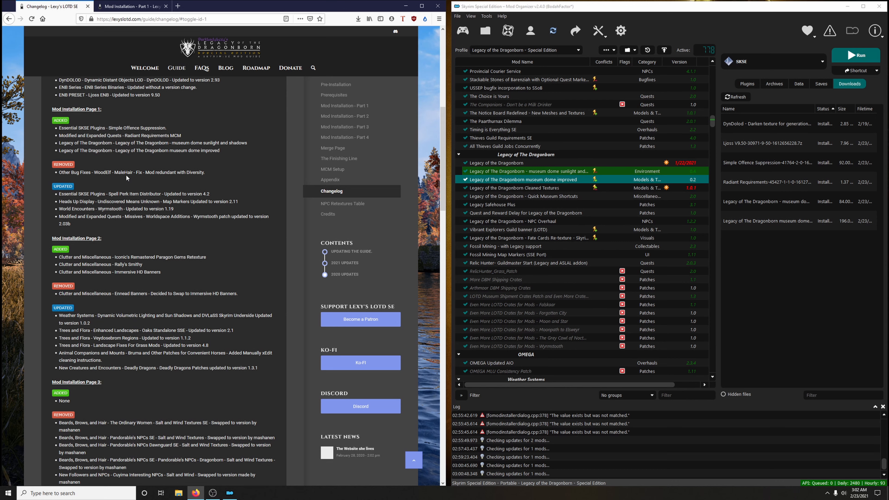
{"action": "scroll", "coordinate": [626, 276], "scroll_direction": "up", "scroll_amount": 15}
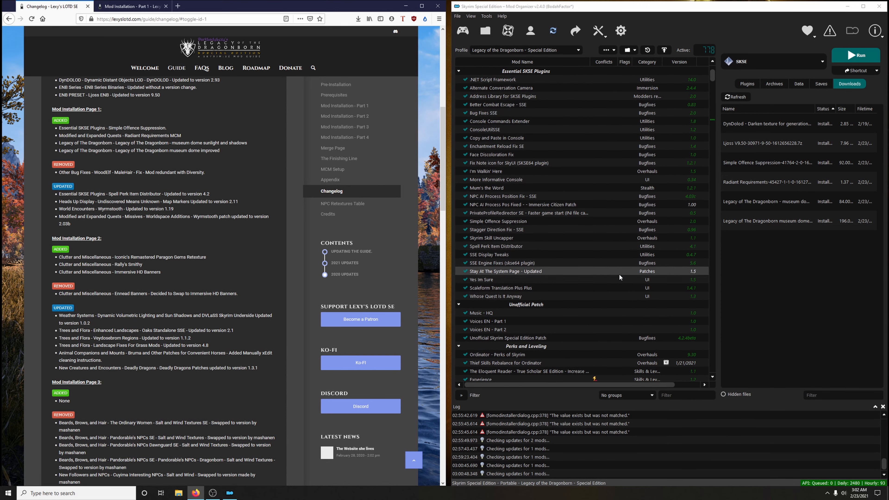
{"action": "scroll", "coordinate": [616, 273], "scroll_direction": "up", "scroll_amount": 9}
{"action": "scroll", "coordinate": [529, 174], "scroll_direction": "down", "scroll_amount": 10}
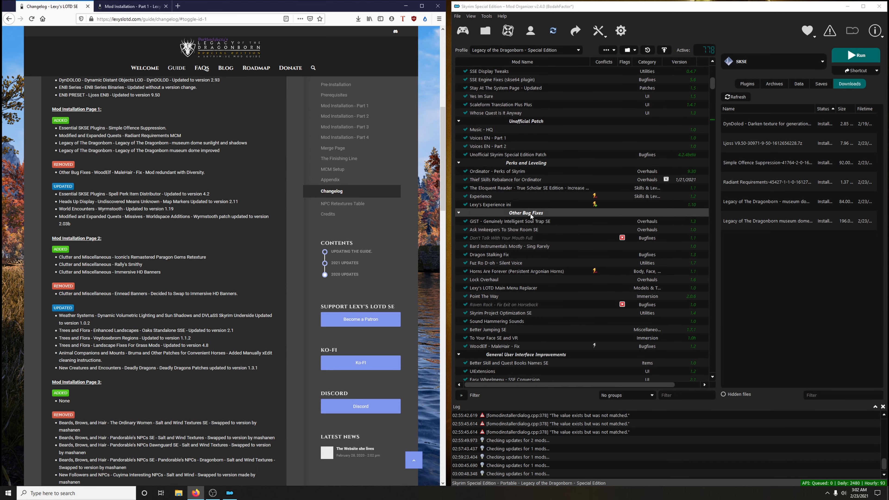
{"action": "scroll", "coordinate": [530, 214], "scroll_direction": "down", "scroll_amount": 1}
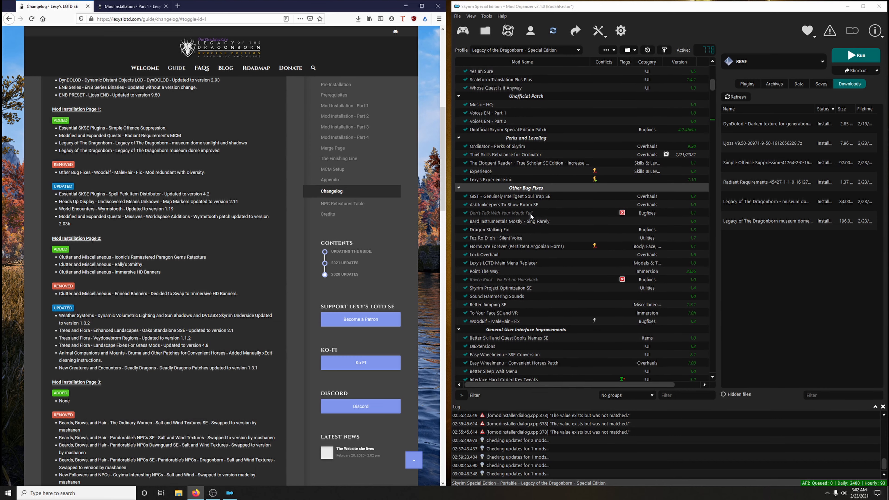
{"action": "left_click", "coordinate": [495, 325]}
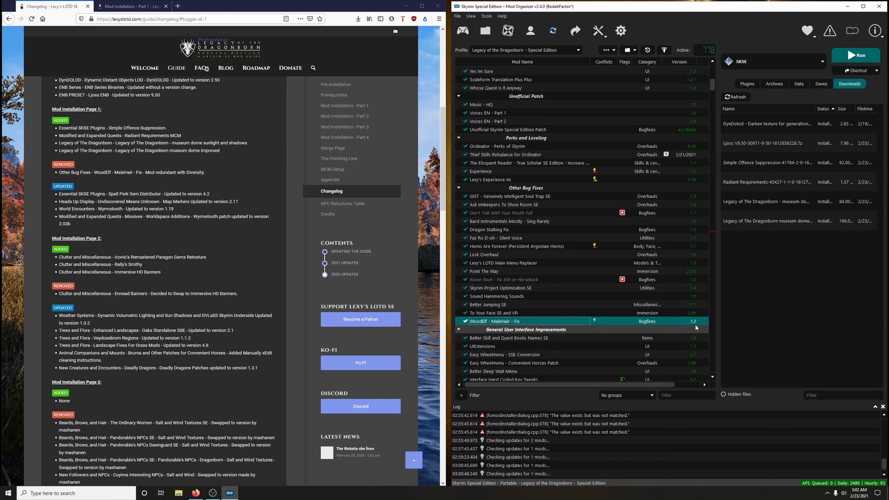
{"action": "mouse_move", "coordinate": [660, 385]}
{"action": "left_mouse_down"}
{"action": "mouse_move", "coordinate": [681, 391]}
{"action": "mouse_move", "coordinate": [659, 390]}
{"action": "left_mouse_up"}
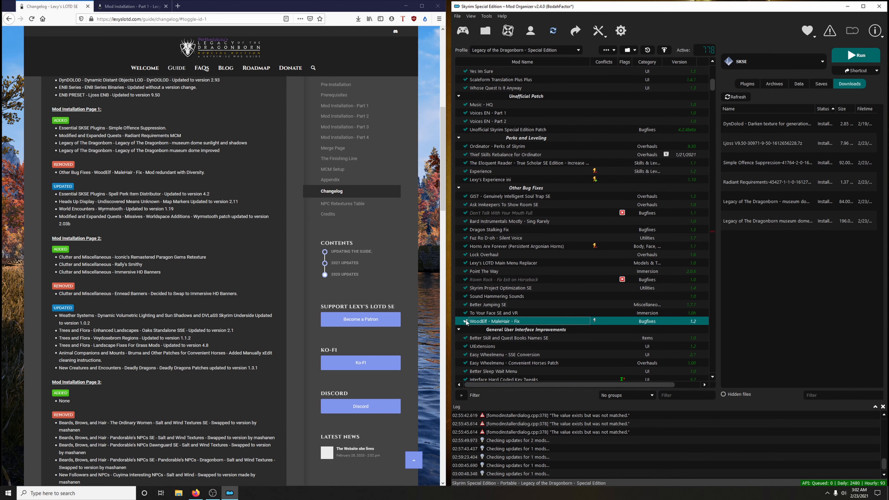
{"action": "right_click", "coordinate": [476, 325]}
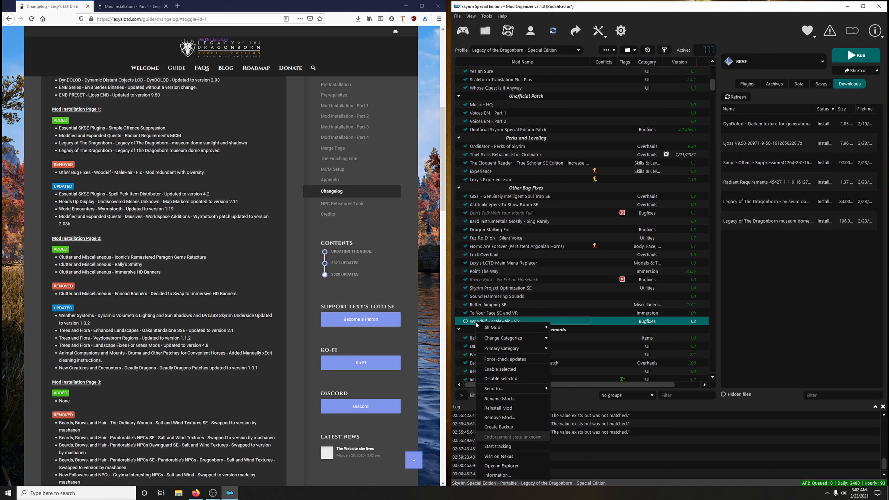
{"action": "left_click", "coordinate": [509, 420]}
{"action": "left_click", "coordinate": [491, 251]}
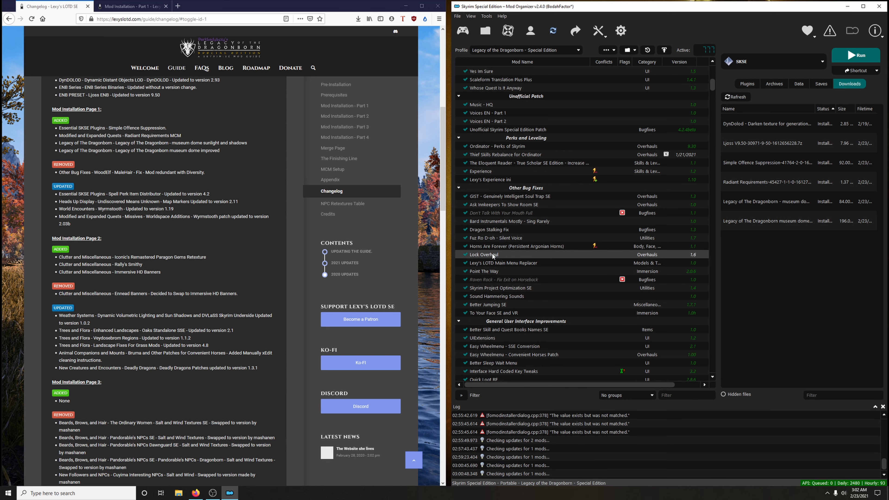
Step: Check the changelog's updated mods, find Spell Perk Item Distributor in the Part 1 guide and open its Nexus Mods page
{"action": "scroll", "coordinate": [162, 185], "scroll_direction": "down", "scroll_amount": 1}
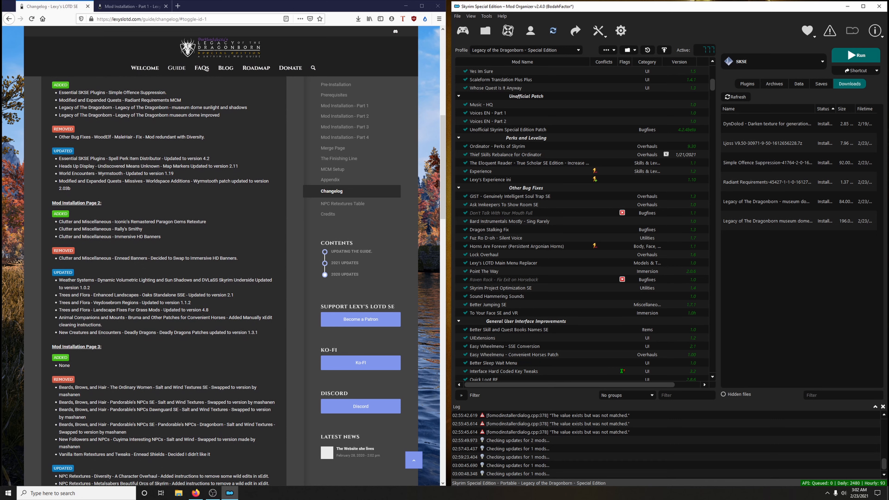
{"action": "left_click", "coordinate": [128, 6]}
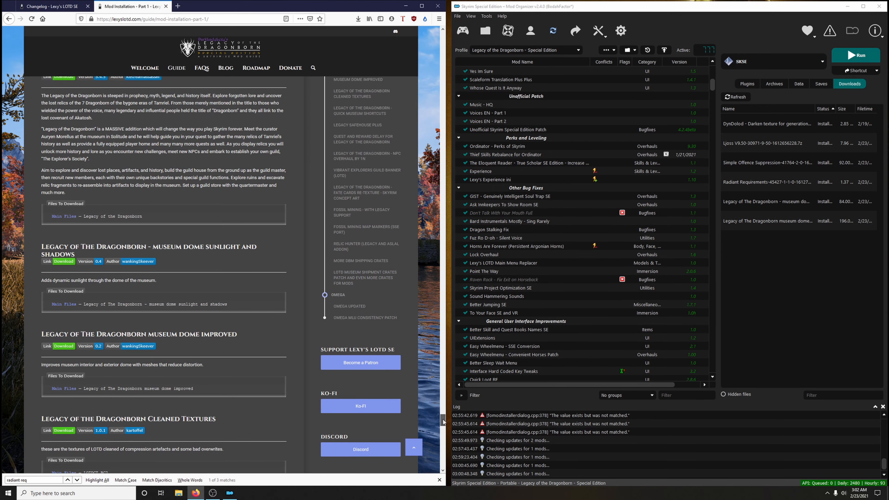
{"action": "left_click_drag", "start_coordinate": [456, 103], "coordinate": [447, 35]}
{"action": "scroll", "coordinate": [387, 307], "scroll_direction": "down", "scroll_amount": 4}
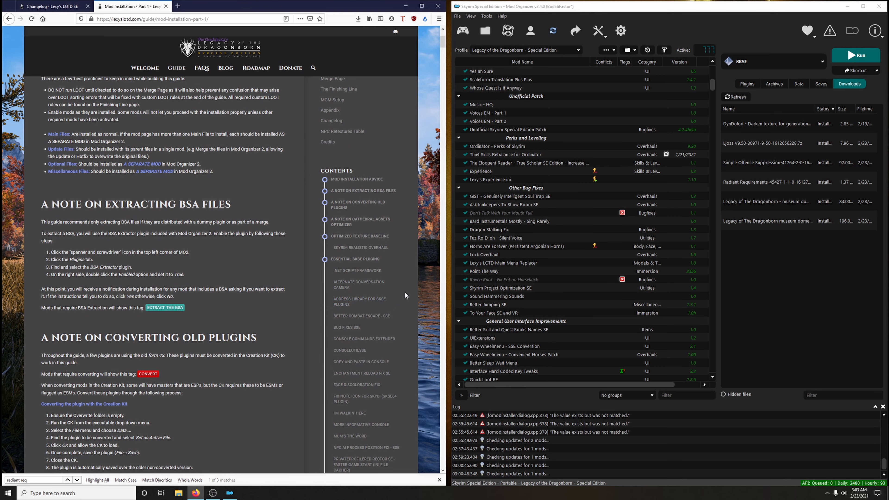
{"action": "scroll", "coordinate": [404, 292], "scroll_direction": "down", "scroll_amount": 2}
{"action": "scroll", "coordinate": [401, 293], "scroll_direction": "down", "scroll_amount": 3}
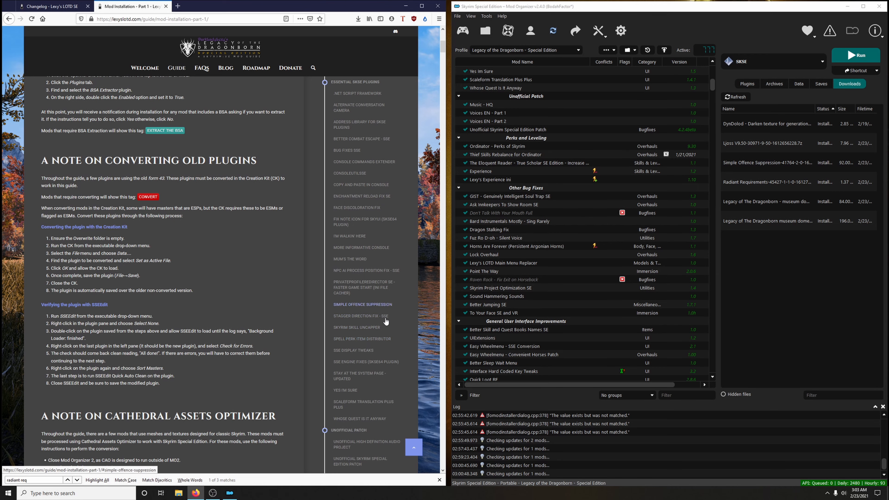
{"action": "left_click", "coordinate": [371, 341]}
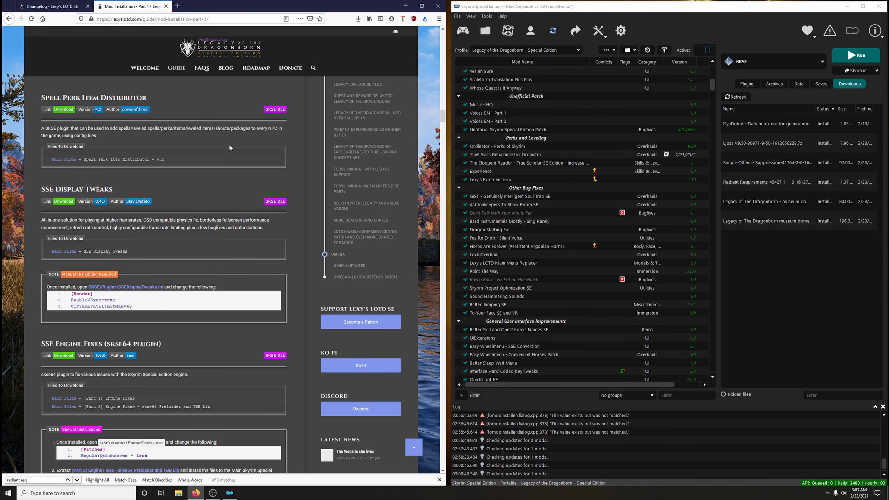
{"action": "left_click", "coordinate": [63, 108]}
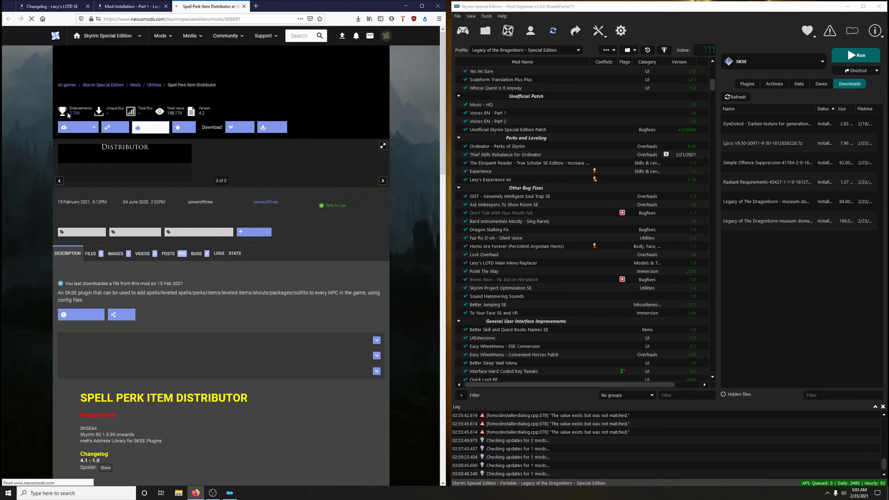
Step: Download Spell Perk Item Distributor 4.2 (not the VR version) through the mod manager and install it, replacing the existing mod
{"action": "left_click", "coordinate": [90, 250]}
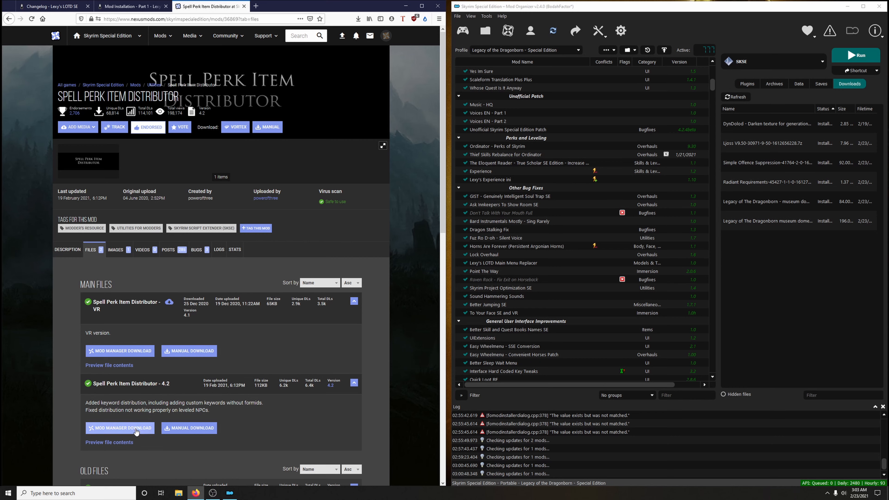
{"action": "left_click", "coordinate": [120, 428]}
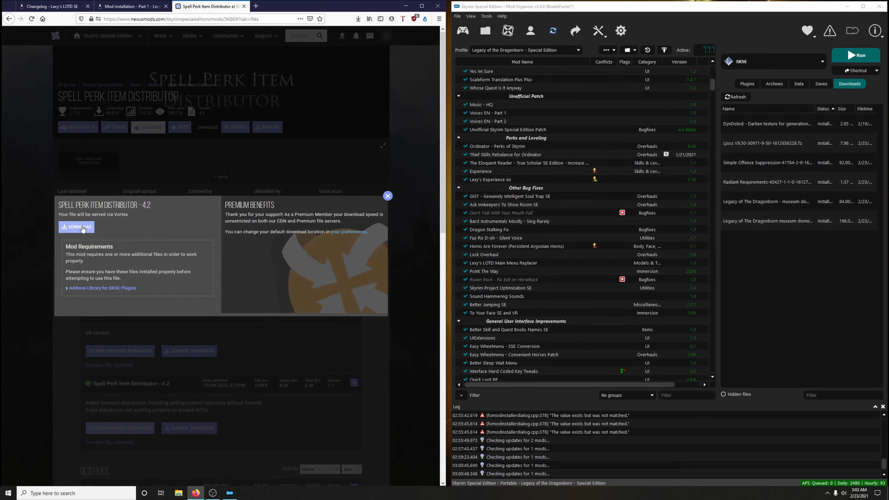
{"action": "left_click", "coordinate": [387, 197]}
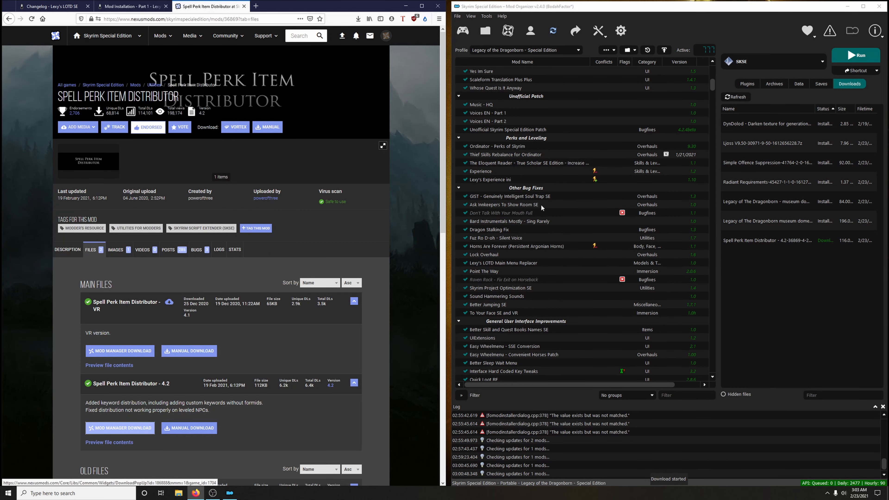
{"action": "double_click", "coordinate": [756, 240]}
{"action": "left_click", "coordinate": [707, 257]}
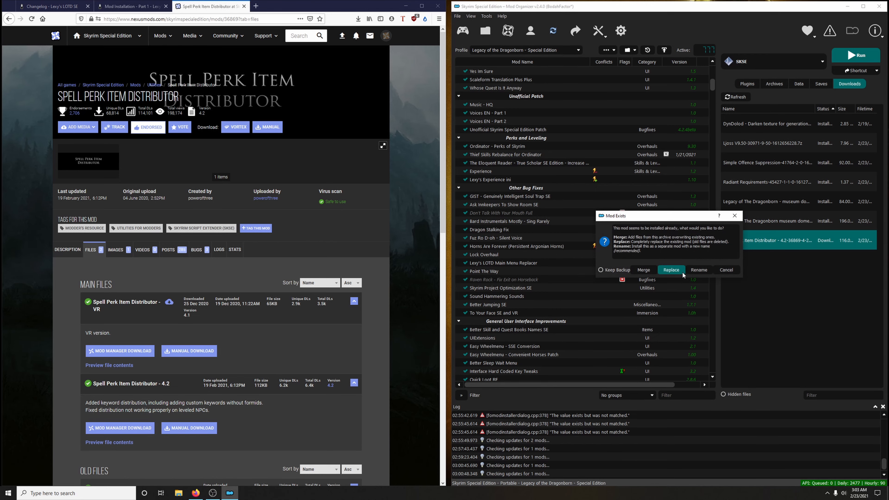
{"action": "left_click", "coordinate": [681, 271]}
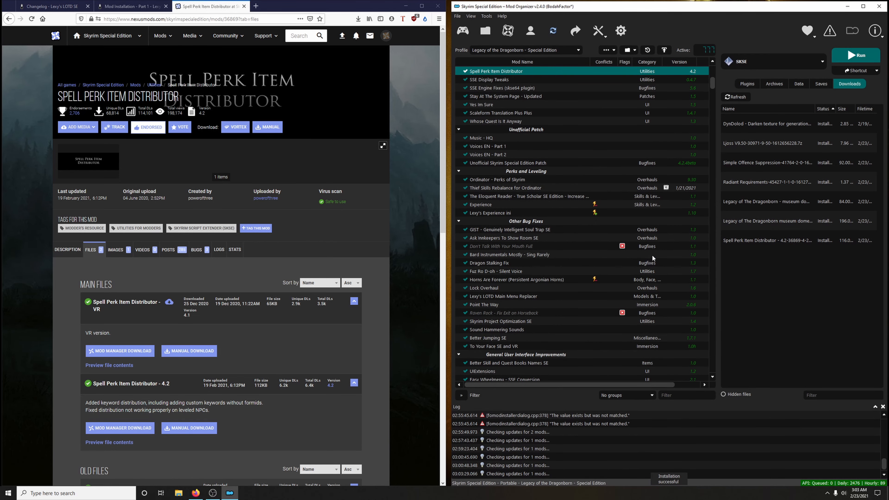
{"action": "left_click", "coordinate": [244, 6]}
Step: Check the changelog's updated list, find Undiscovered Means Unknown - Map Markers in the Part 1 guide and open its Nexus Mods page
{"action": "left_click", "coordinate": [51, 5]}
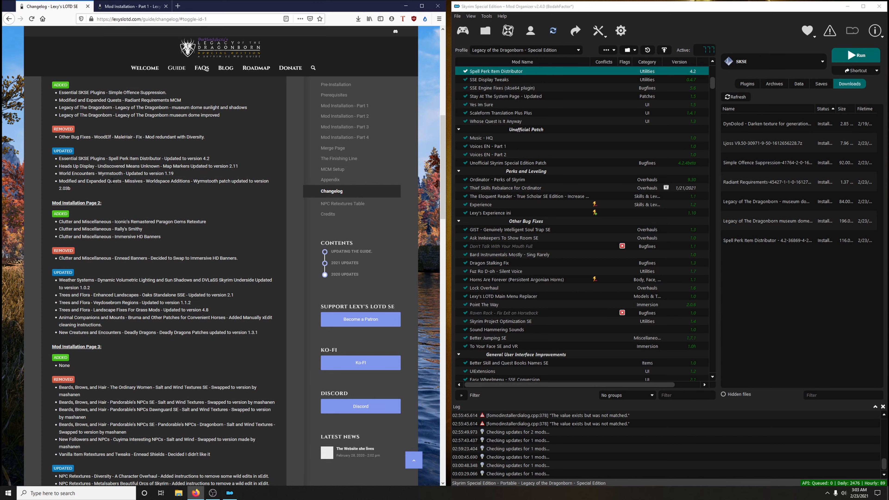
{"action": "left_click", "coordinate": [130, 6]}
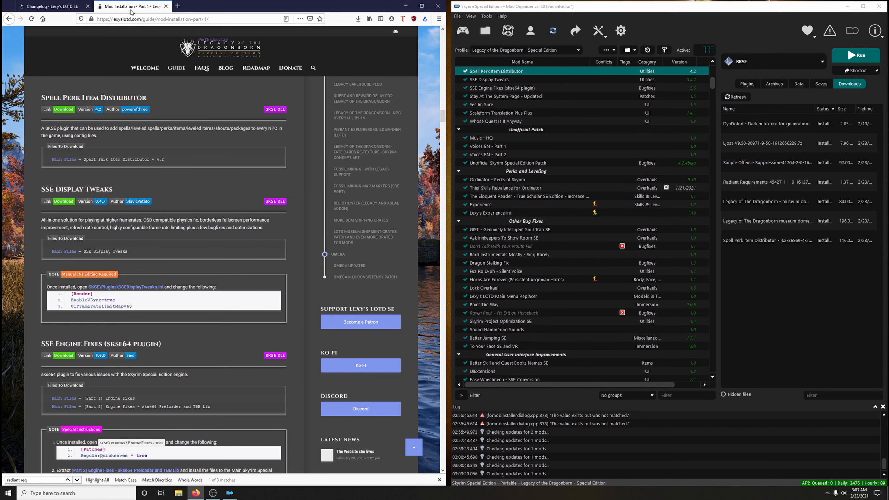
{"action": "key", "text": "ctrl+f"}
{"action": "type", "text": "undi"}
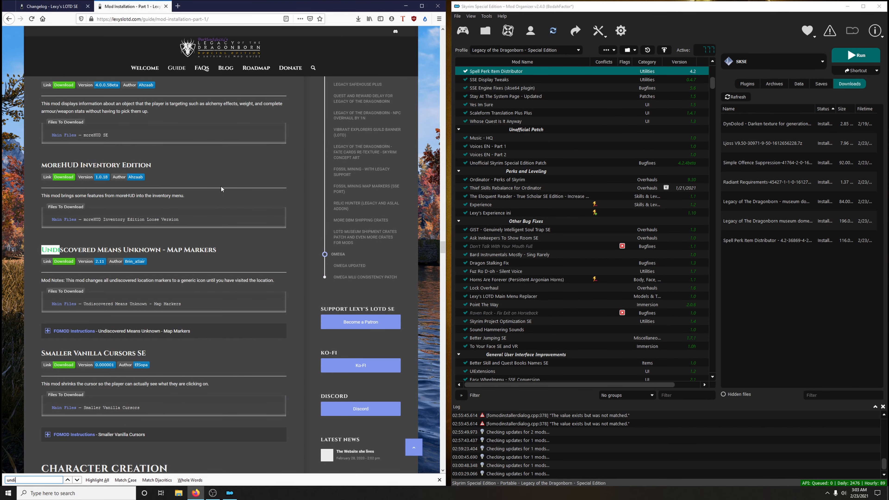
{"action": "type", "text": "scover"}
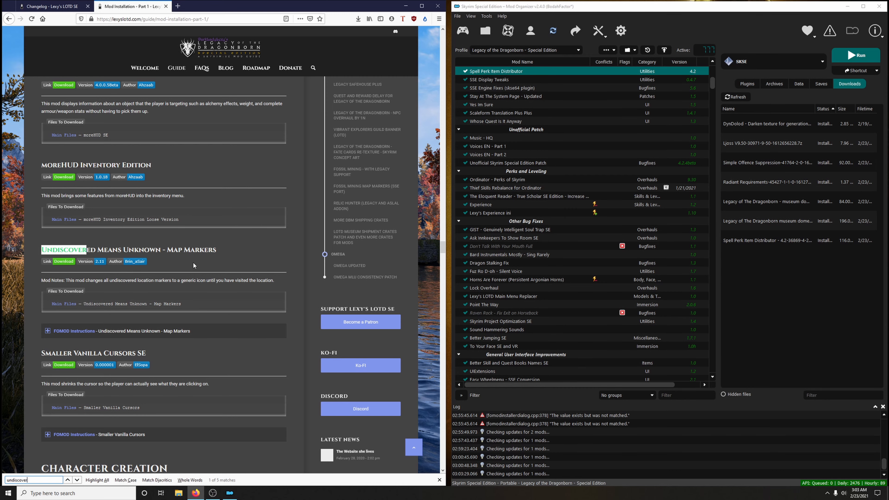
{"action": "left_click", "coordinate": [193, 265]}
{"action": "scroll", "coordinate": [193, 267], "scroll_direction": "down", "scroll_amount": 3}
{"action": "left_click", "coordinate": [73, 191]}
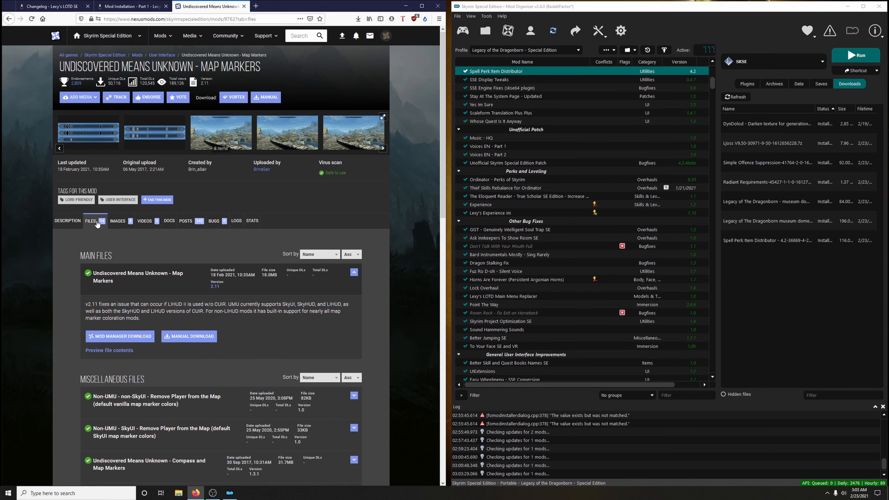
Step: Download the Undiscovered Means Unknown - Map Markers 2.11 main file through the mod manager and start its installer
{"action": "left_click", "coordinate": [121, 336]}
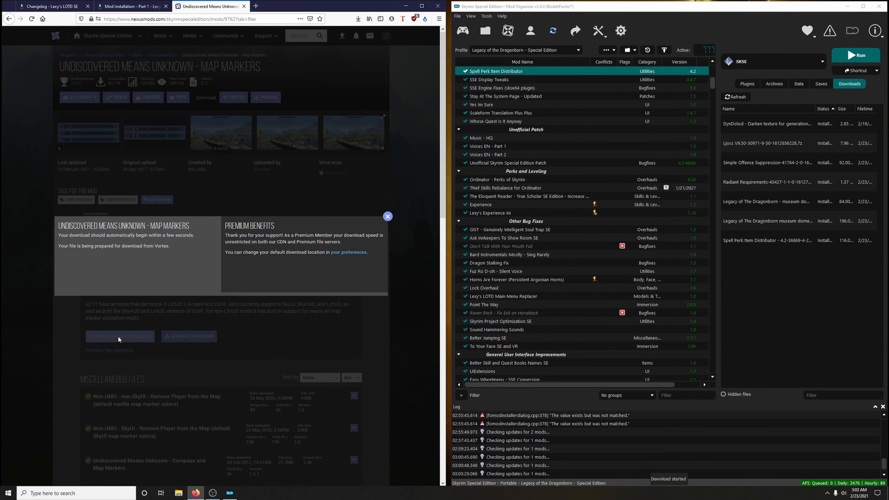
{"action": "left_click", "coordinate": [387, 216]}
{"action": "left_click", "coordinate": [131, 2]}
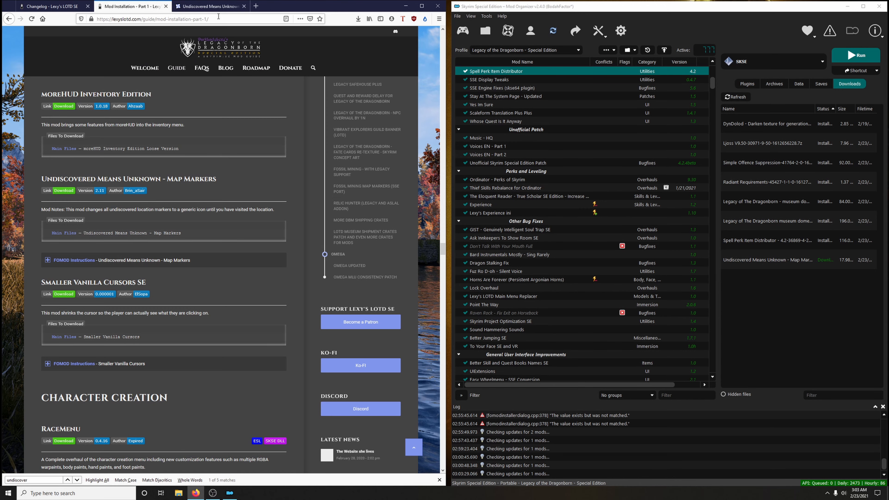
{"action": "left_click", "coordinate": [212, 7]}
{"action": "double_click", "coordinate": [752, 260]}
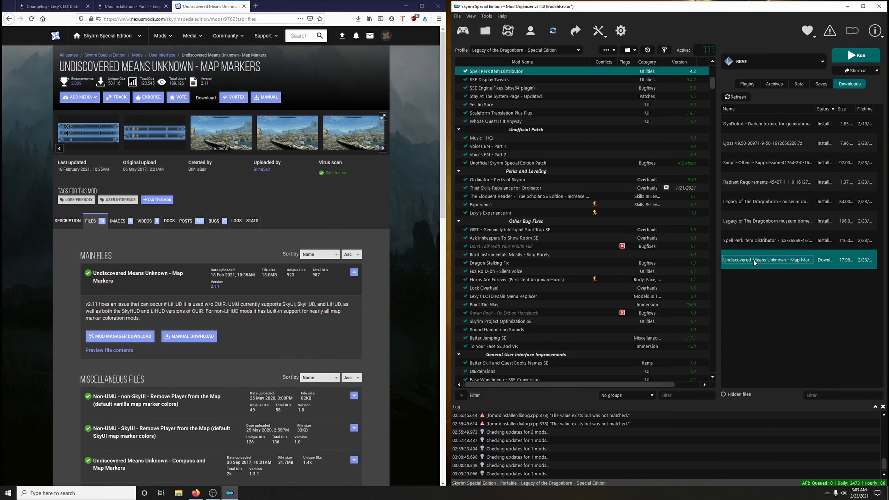
{"action": "left_click_drag", "start_coordinate": [493, 159], "coordinate": [664, 118]}
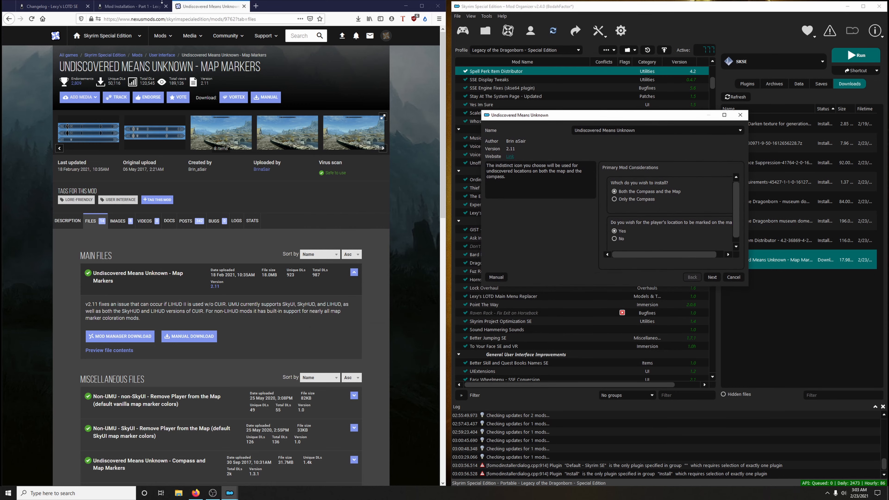
Step: Expand the guide's FOMOD instructions for Undiscovered Means Unknown and choose Only the Compass, with the player's location marked on the map
{"action": "left_click", "coordinate": [244, 6]}
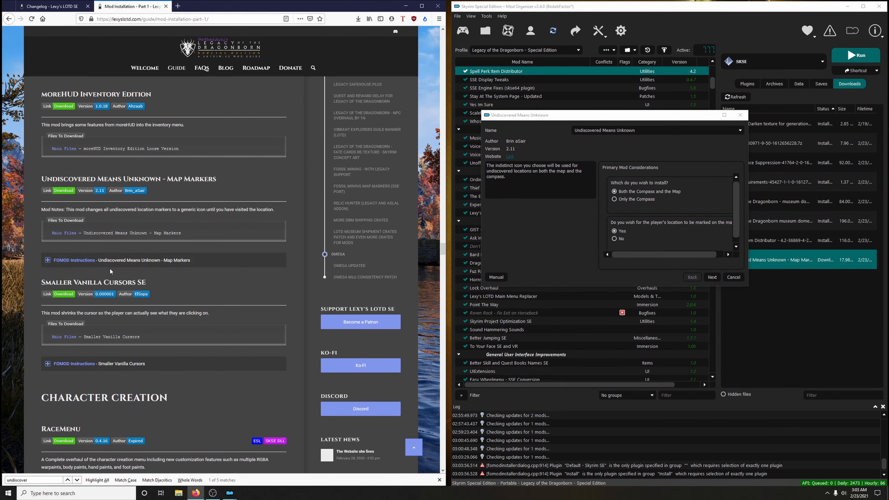
{"action": "left_click", "coordinate": [189, 259]}
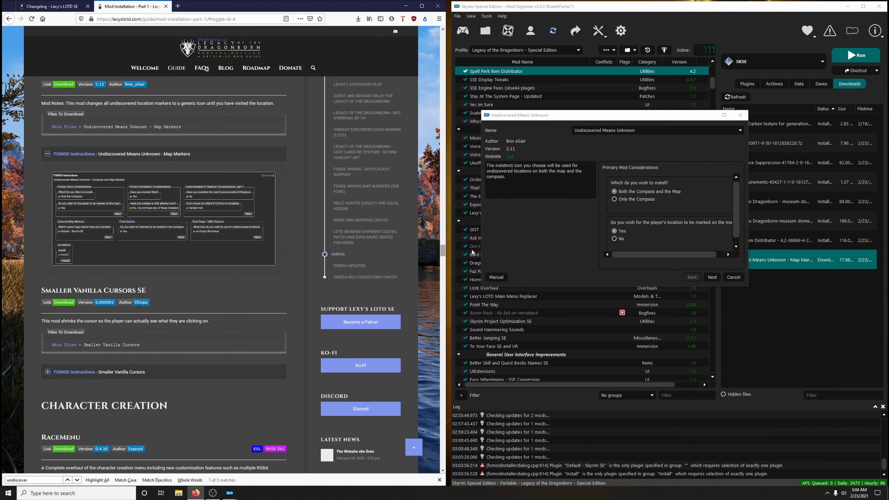
{"action": "left_click_drag", "start_coordinate": [604, 286], "coordinate": [602, 340]}
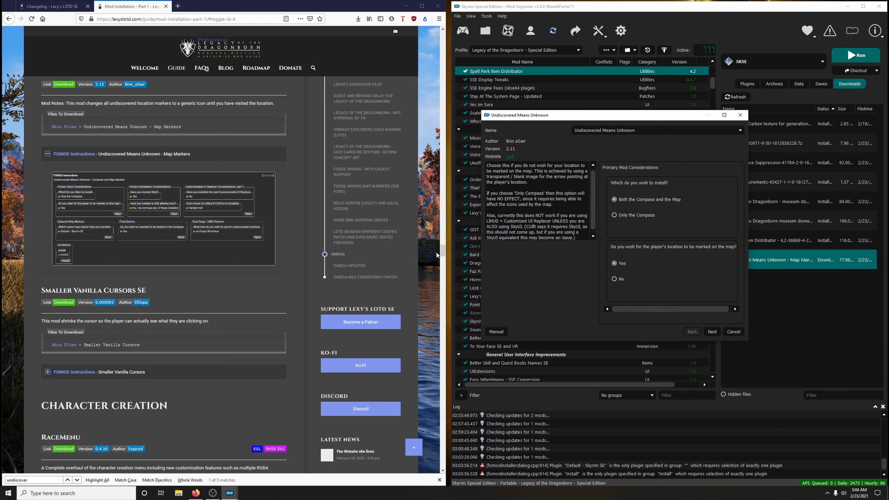
{"action": "left_click", "coordinate": [646, 213]}
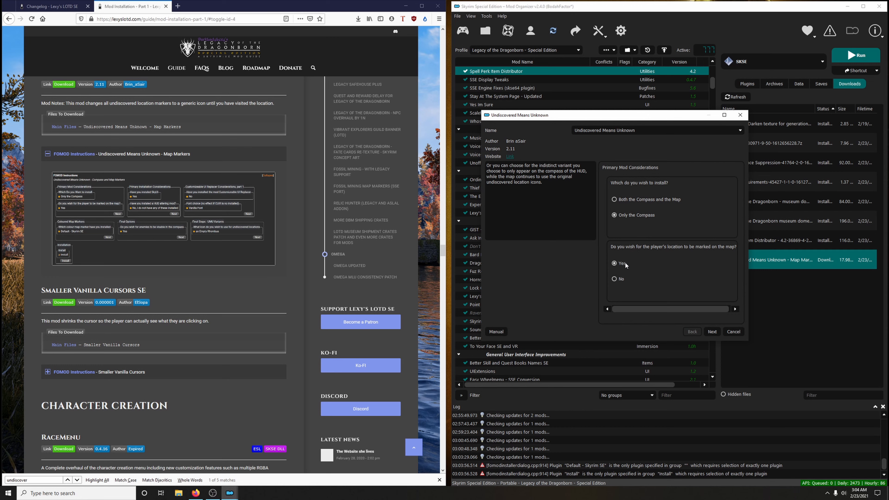
{"action": "left_click", "coordinate": [713, 333]}
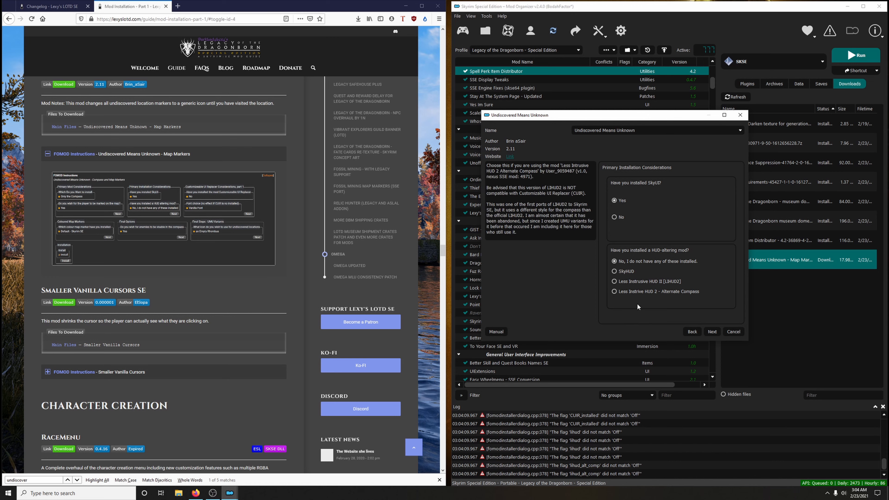
Step: Accept SkyUI as installed, no HUD-altering mod, Default - Skyrim SE map markers and enemies visible in the compass
{"action": "left_click", "coordinate": [712, 332]}
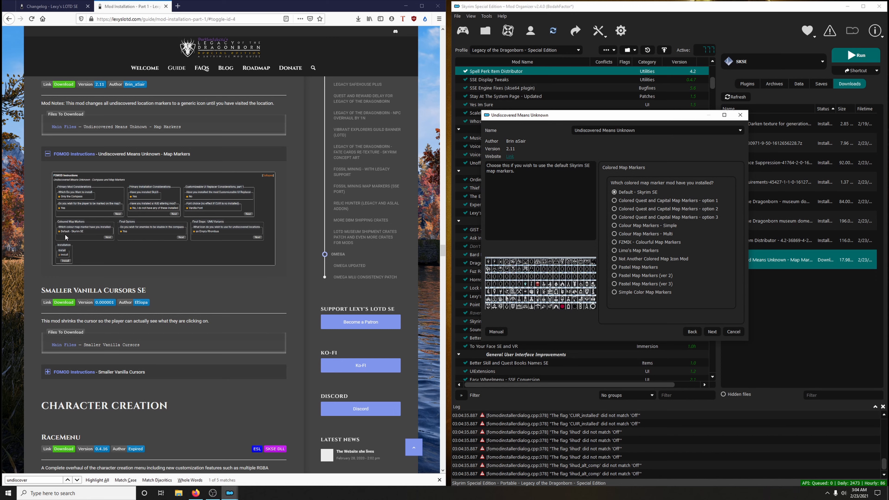
{"action": "left_click", "coordinate": [712, 331]}
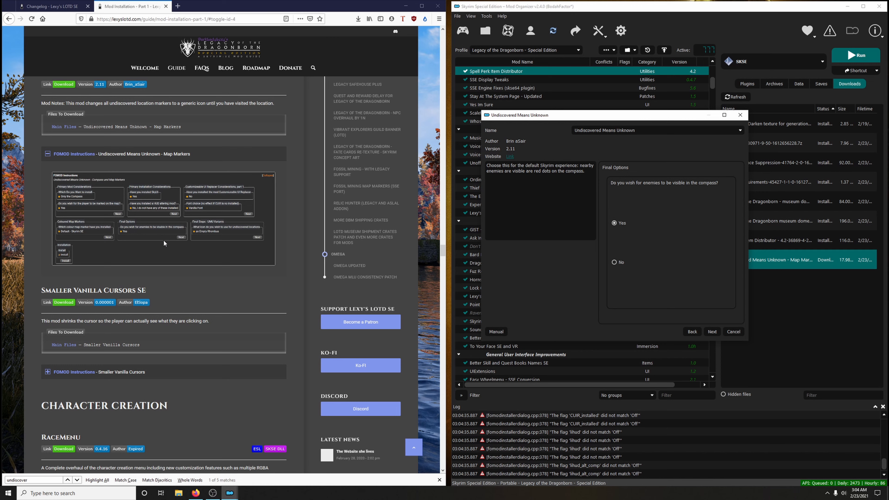
{"action": "left_click", "coordinate": [713, 331]}
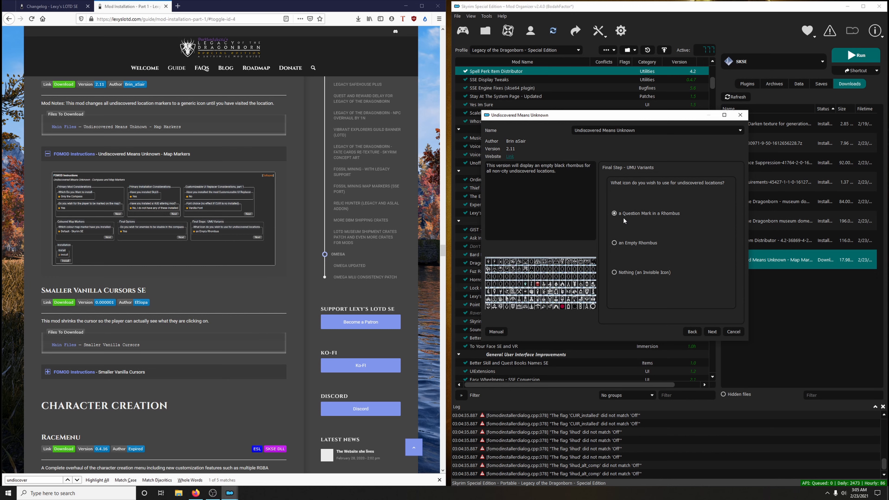
Step: Choose an Empty Rhombus as the undiscovered location icon and install Undiscovered Means Unknown, replacing the existing mod
{"action": "left_click", "coordinate": [621, 243]}
{"action": "left_click", "coordinate": [712, 331]}
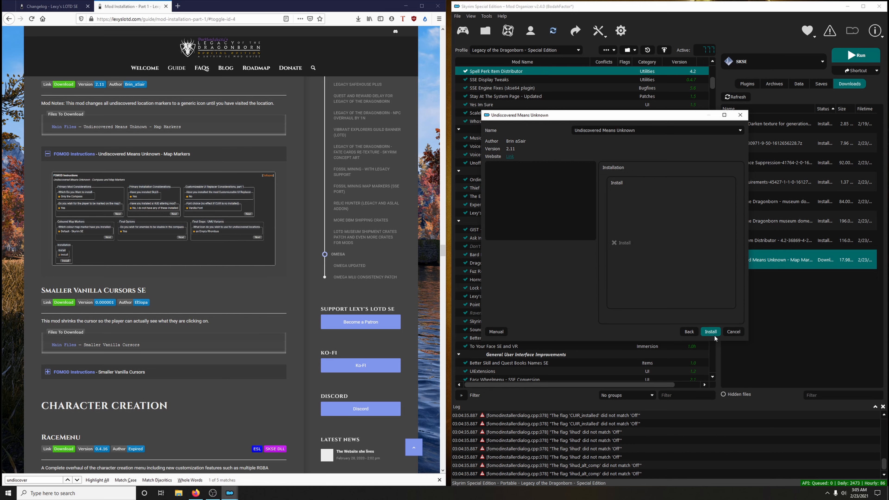
{"action": "left_click", "coordinate": [712, 333]}
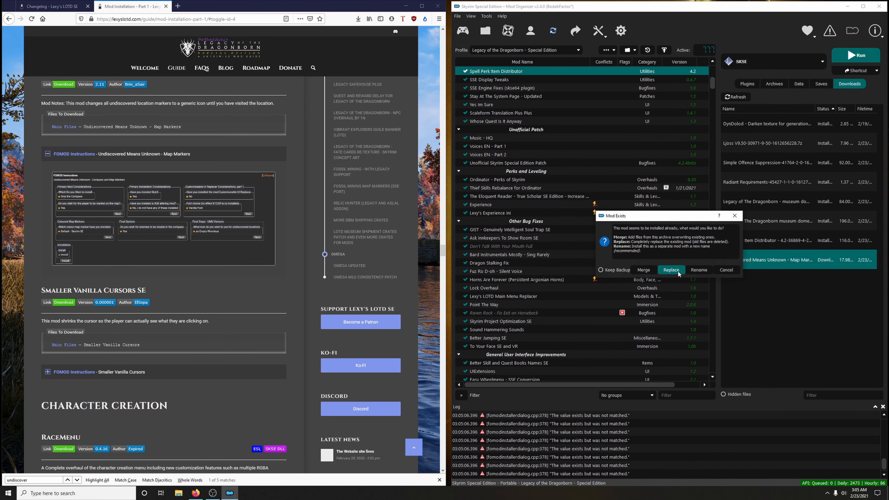
{"action": "left_click", "coordinate": [678, 270]}
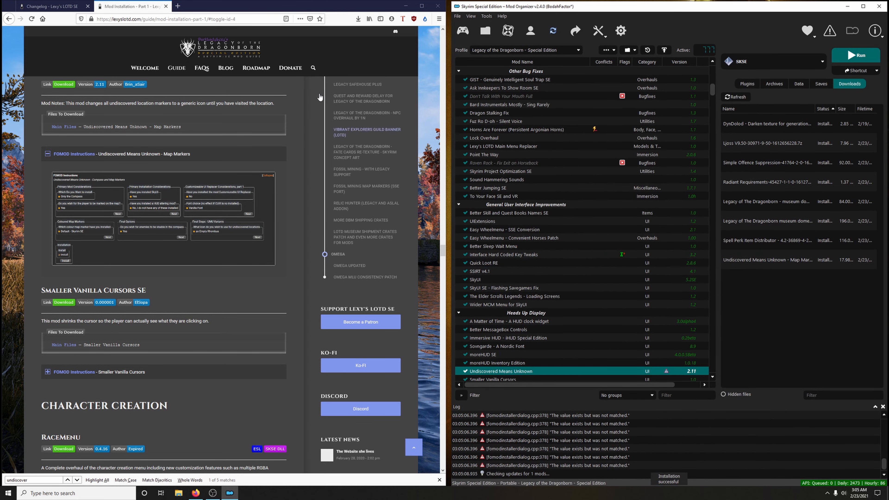
Step: Check the changelog for the next updated mod, find Wyrmstooth in the Part 1 guide and open its Nexus Mods page
{"action": "left_click", "coordinate": [53, 6]}
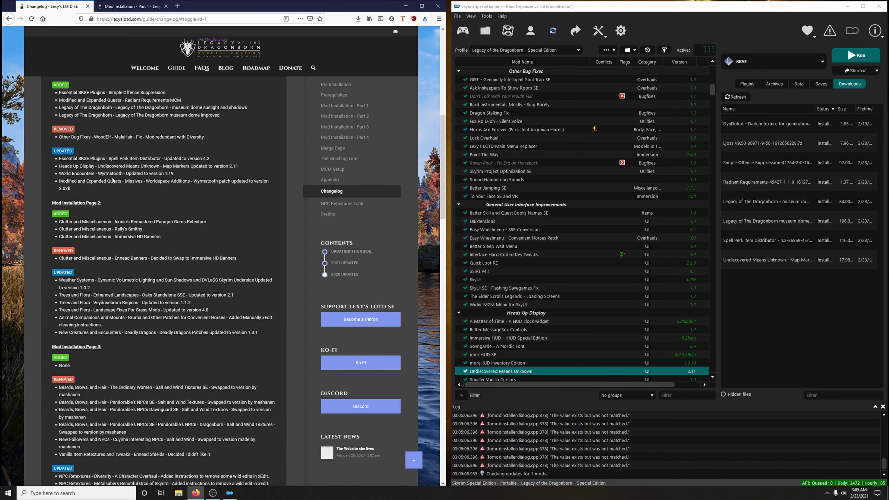
{"action": "left_click", "coordinate": [130, 6]}
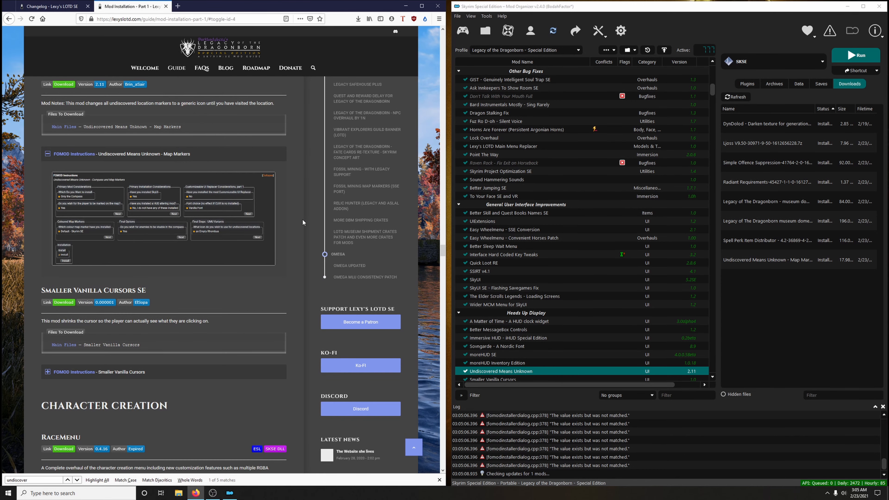
{"action": "double_click", "coordinate": [42, 480]}
{"action": "type", "text": "wyrm"}
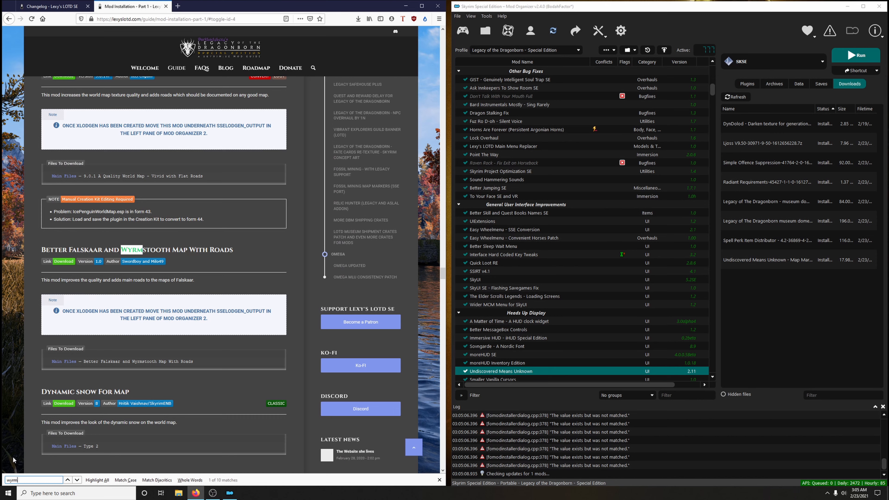
{"action": "type", "text": "s"}
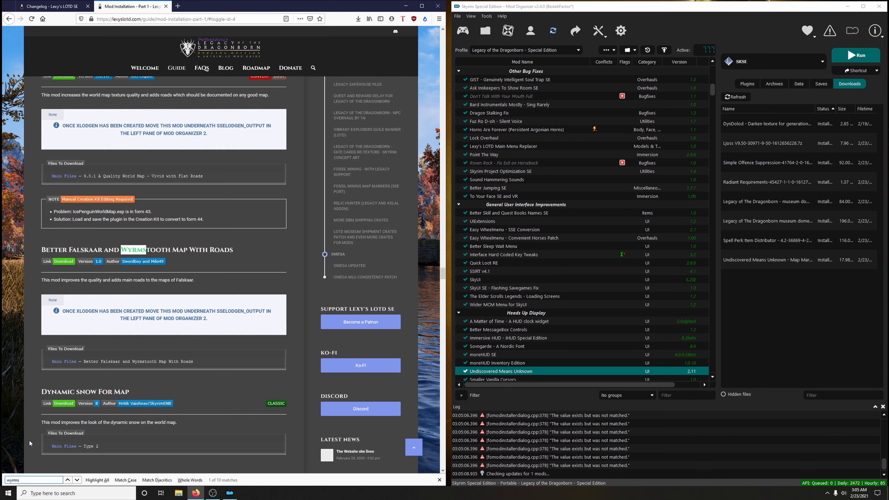
{"action": "left_click", "coordinate": [77, 480]}
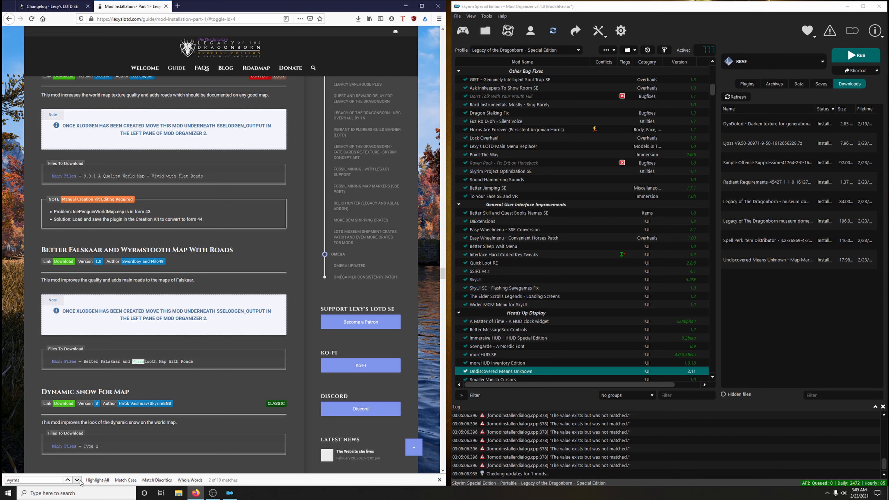
{"action": "left_click", "coordinate": [80, 482]}
{"action": "scroll", "coordinate": [154, 319], "scroll_direction": "down", "scroll_amount": 2}
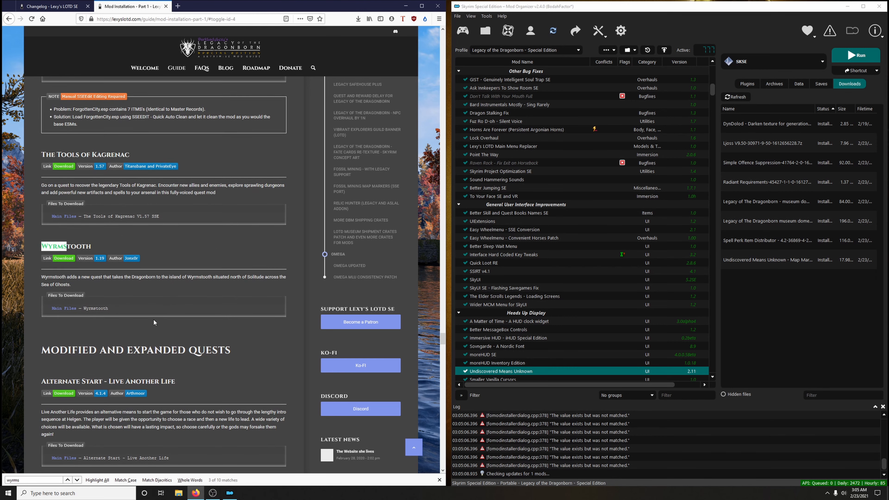
{"action": "left_click", "coordinate": [63, 190]}
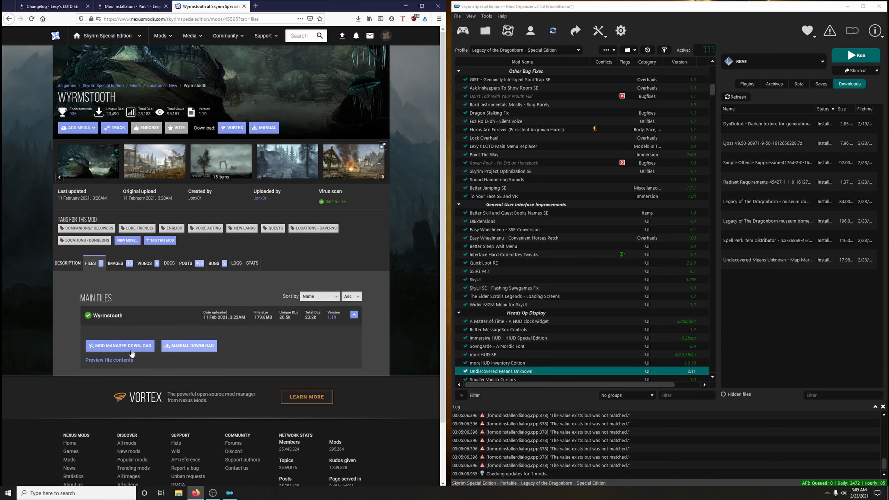
Step: Download the Wyrmstooth main file through the mod manager and install it, replacing the existing mod without unpacking its BSA
{"action": "left_click", "coordinate": [127, 348]}
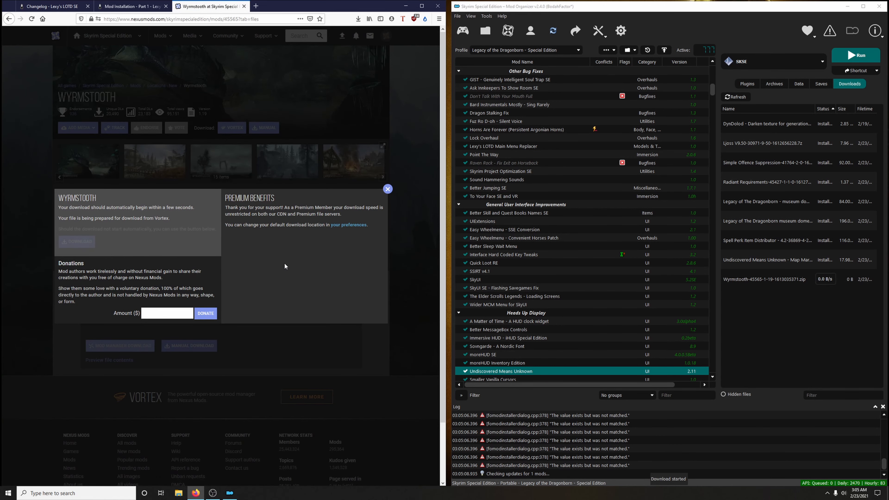
{"action": "left_click", "coordinate": [387, 189]}
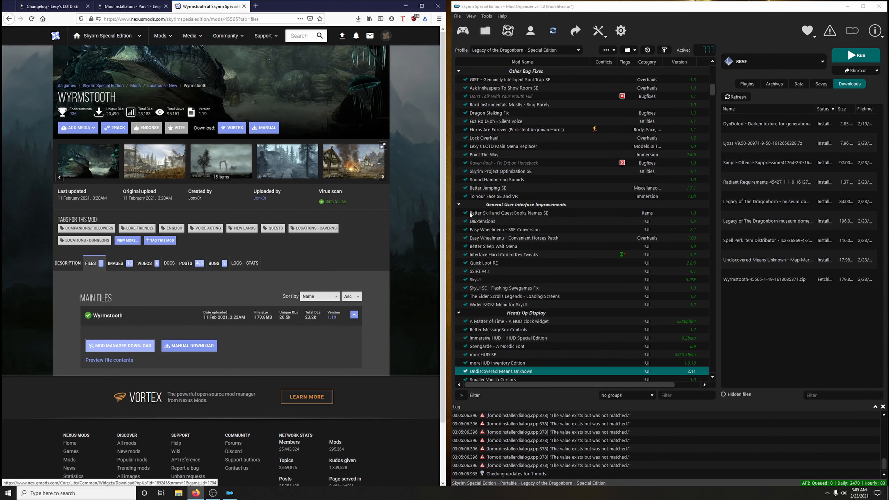
{"action": "double_click", "coordinate": [765, 283]}
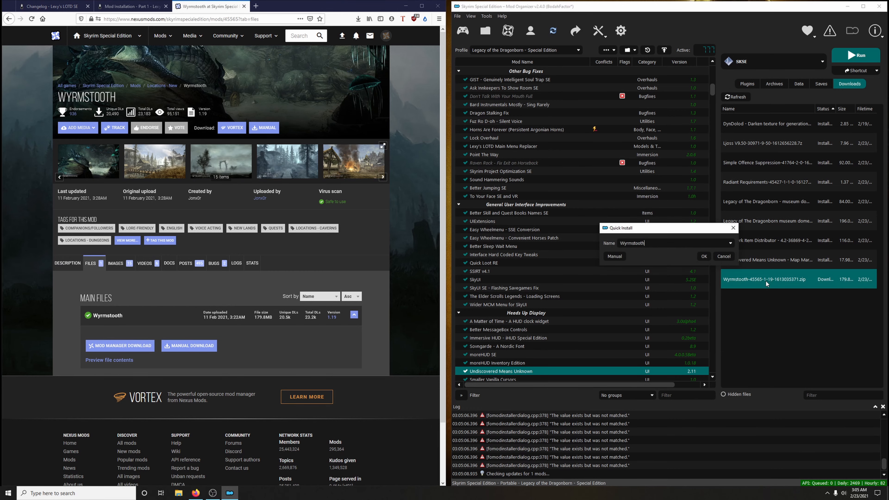
{"action": "left_click", "coordinate": [703, 256]}
{"action": "left_click", "coordinate": [671, 270]}
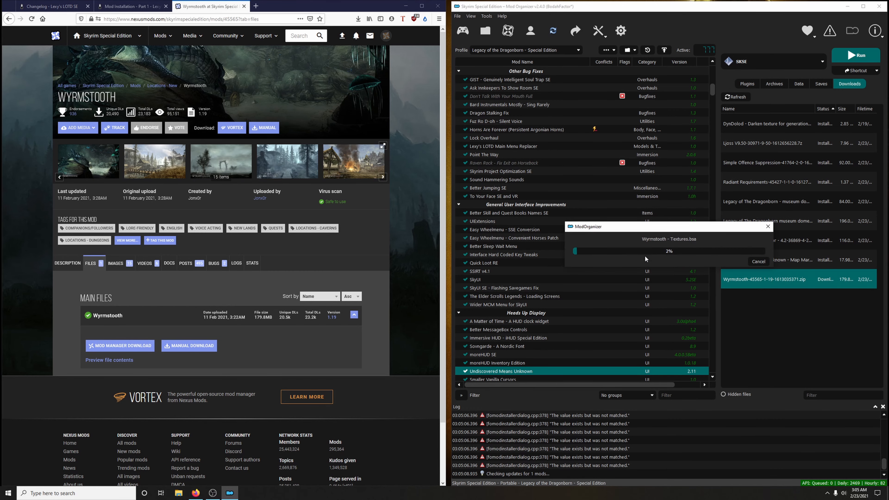
{"action": "left_click", "coordinate": [244, 6]}
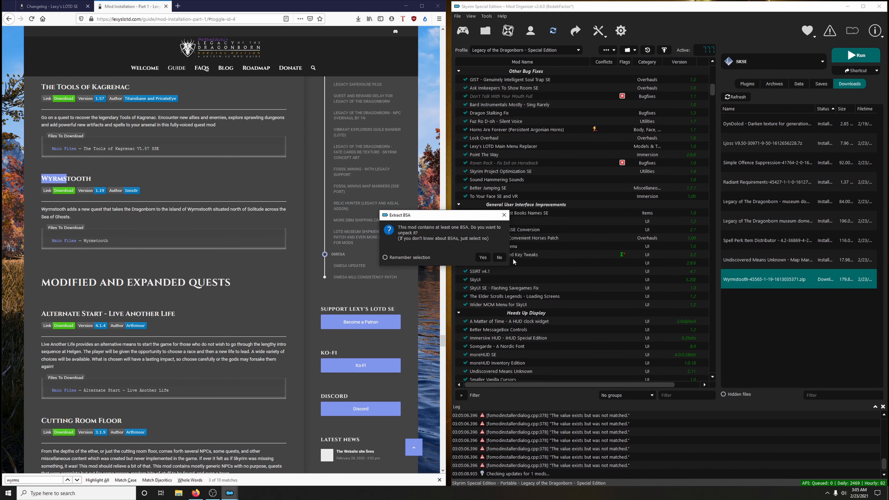
{"action": "left_click", "coordinate": [499, 257]}
Step: Check the changelog for the next Part 1 update and search the Part 1 guide for the Wyrmstooth patch
{"action": "left_click", "coordinate": [62, 6]}
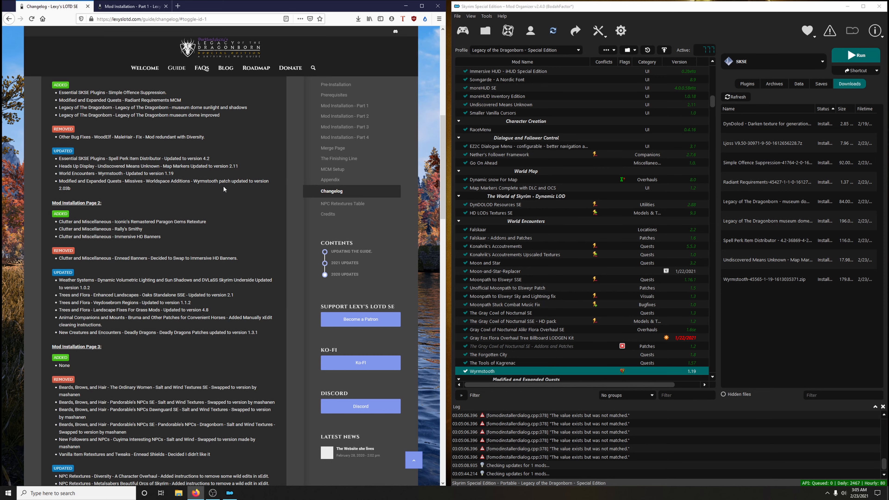
{"action": "left_click", "coordinate": [130, 7]}
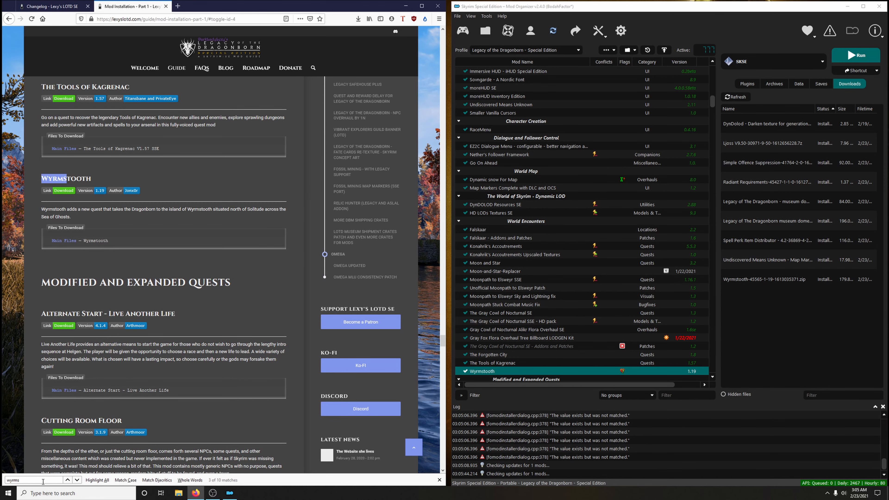
{"action": "left_click", "coordinate": [40, 480]}
{"action": "type", "text": "tooth pat"}
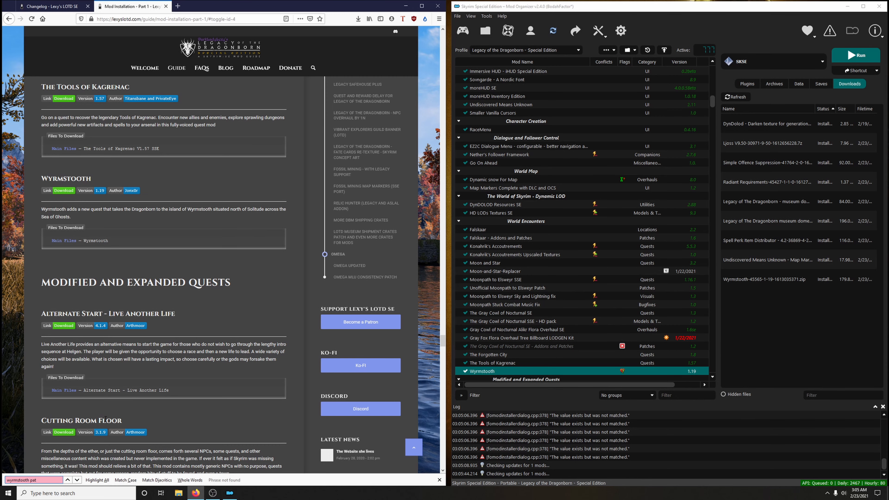
Step: Search the Part 1 guide for missives instead and open the Nexus Mods page of Missives - Worldspace Additions
{"action": "key", "text": "BackSpace"}
{"action": "key", "text": "BackSpace"}
{"action": "key", "text": "BackSpace"}
{"action": "key", "text": "BackSpace"}
{"action": "key", "text": "BackSpace"}
{"action": "key", "text": "BackSpace"}
{"action": "key", "text": "BackSpace"}
{"action": "key", "text": "BackSpace"}
{"action": "key", "text": "BackSpace"}
{"action": "key", "text": "BackSpace"}
{"action": "key", "text": "BackSpace"}
{"action": "key", "text": "BackSpace"}
{"action": "key", "text": "BackSpace"}
{"action": "key", "text": "BackSpace"}
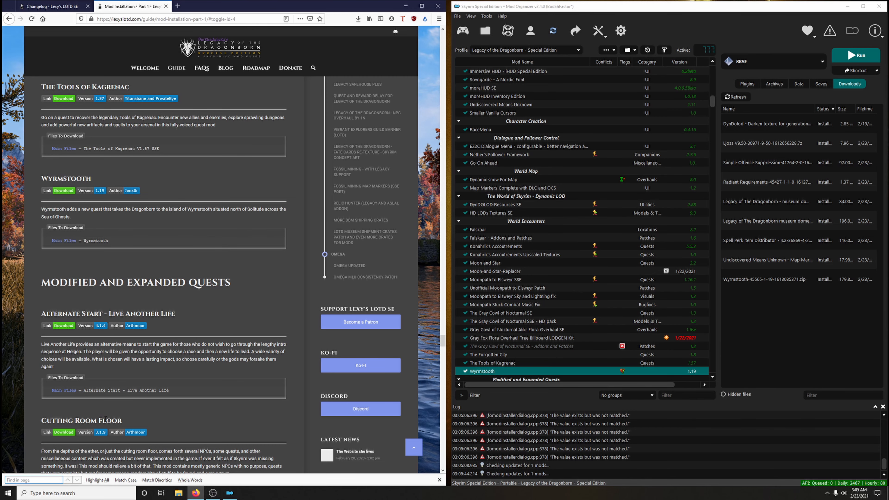
{"action": "type", "text": "missives"}
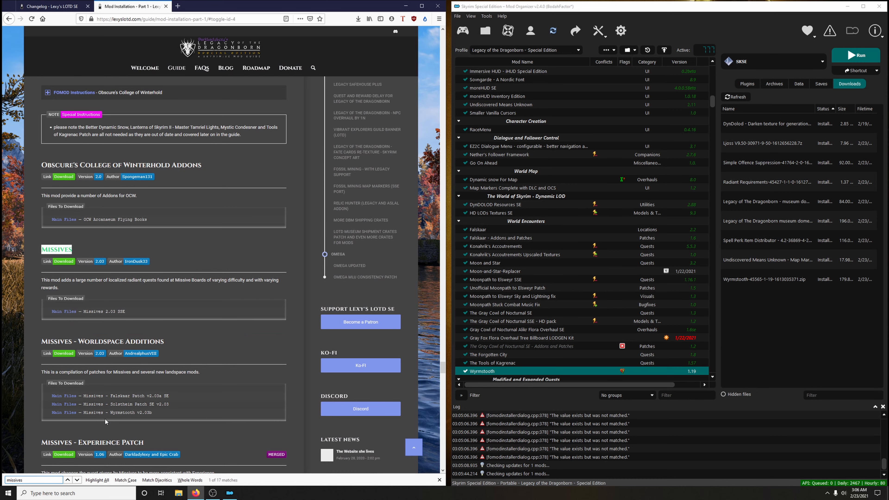
{"action": "scroll", "coordinate": [105, 367], "scroll_direction": "down", "scroll_amount": 2}
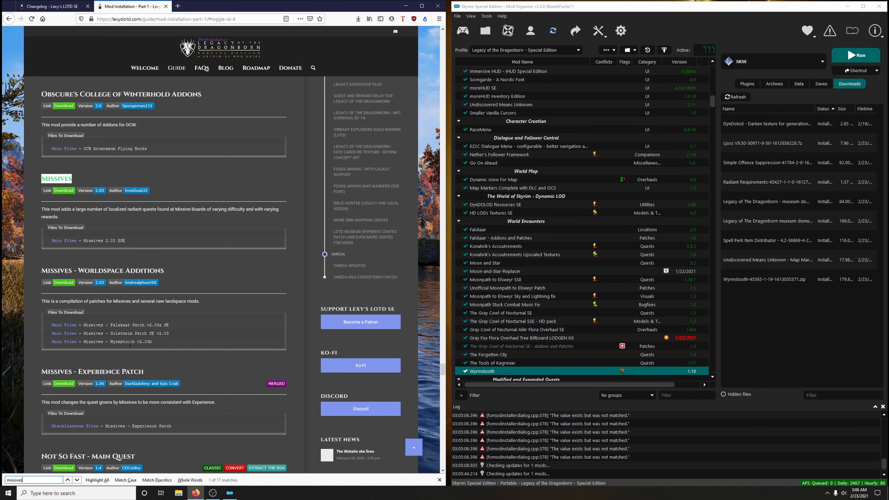
{"action": "left_click", "coordinate": [70, 283]}
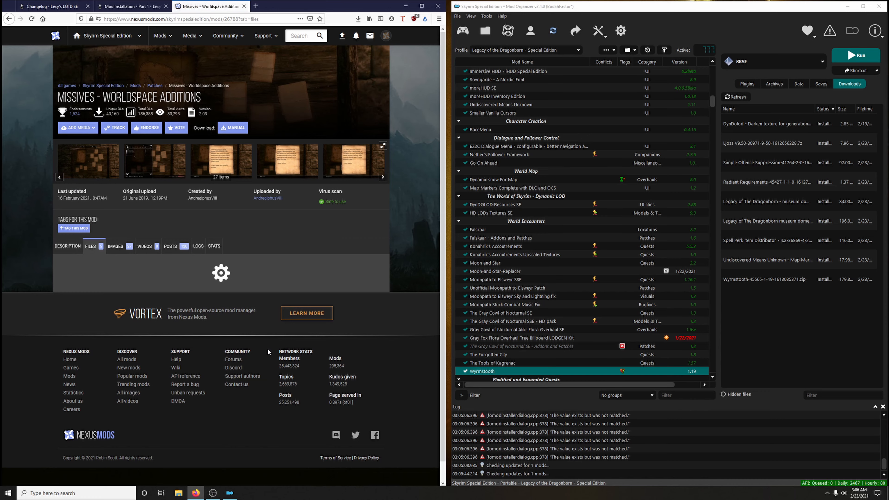
Step: Download the main file Missives - Wyrmstooth v2.03b through the mod manager
{"action": "scroll", "coordinate": [265, 349], "scroll_direction": "down", "scroll_amount": 5}
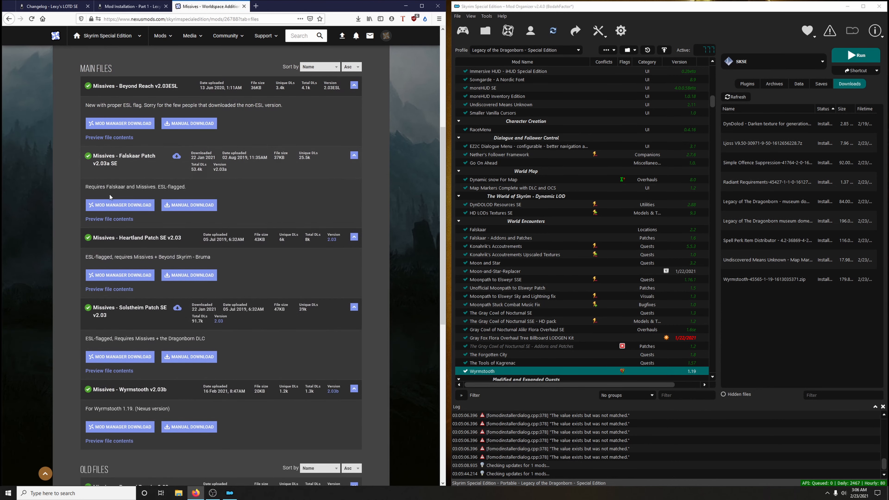
{"action": "left_click", "coordinate": [112, 429]}
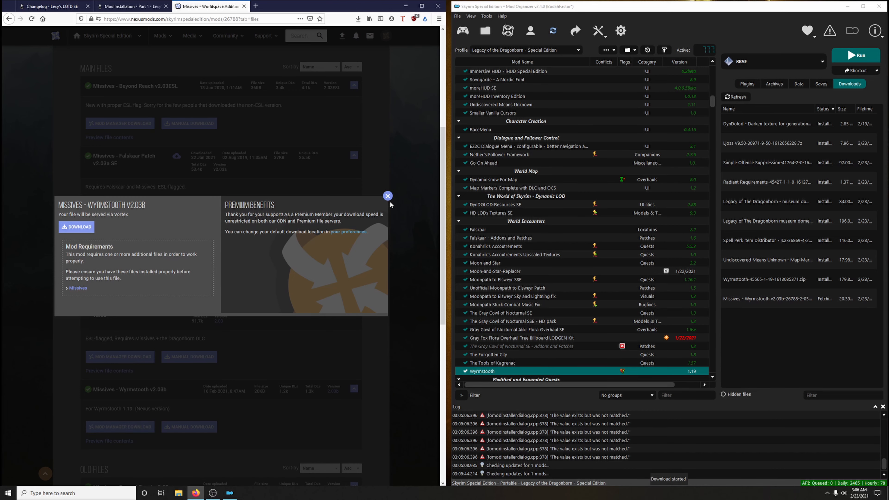
{"action": "left_click", "coordinate": [387, 196]}
Step: Filter the installed mods by missiv and inspect the files of the existing Missives - Wyrmstooth patch
{"action": "double_click", "coordinate": [761, 300]}
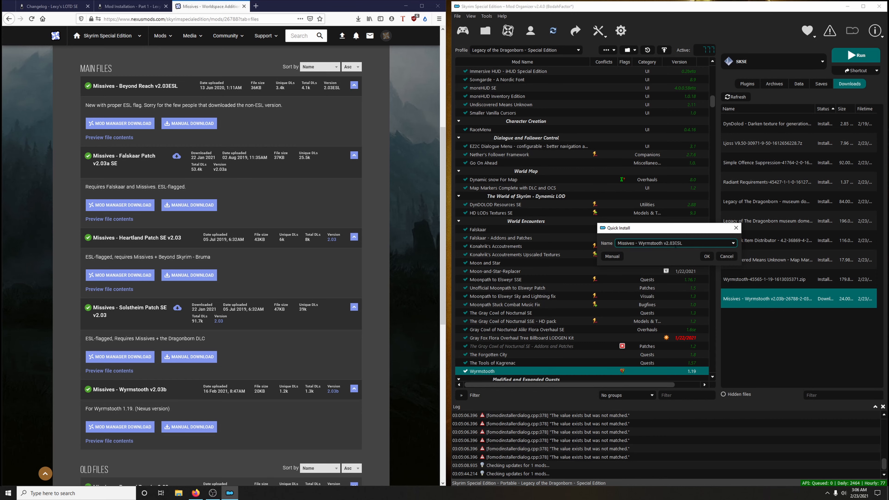
{"action": "left_click", "coordinate": [735, 227]}
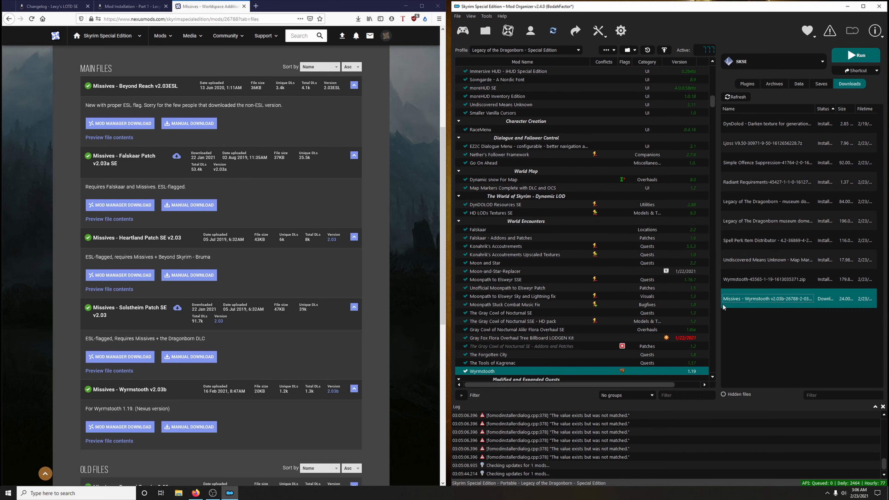
{"action": "left_click", "coordinate": [686, 395]}
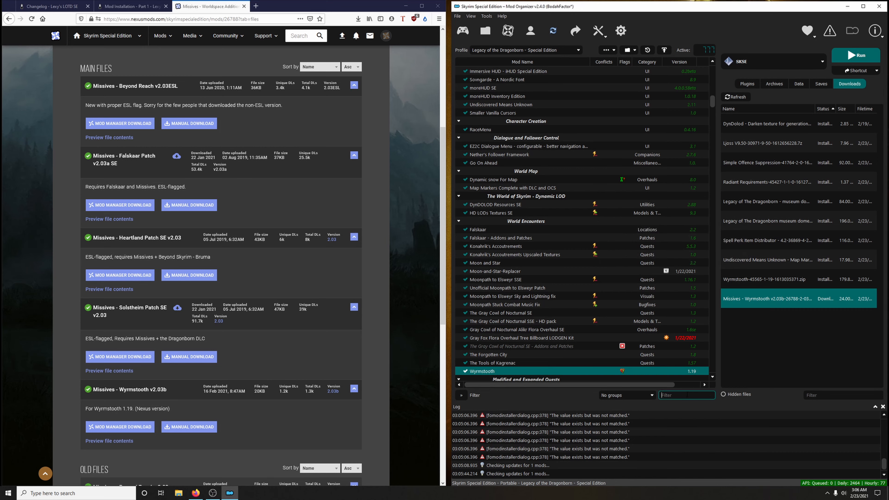
{"action": "type", "text": "missiv"}
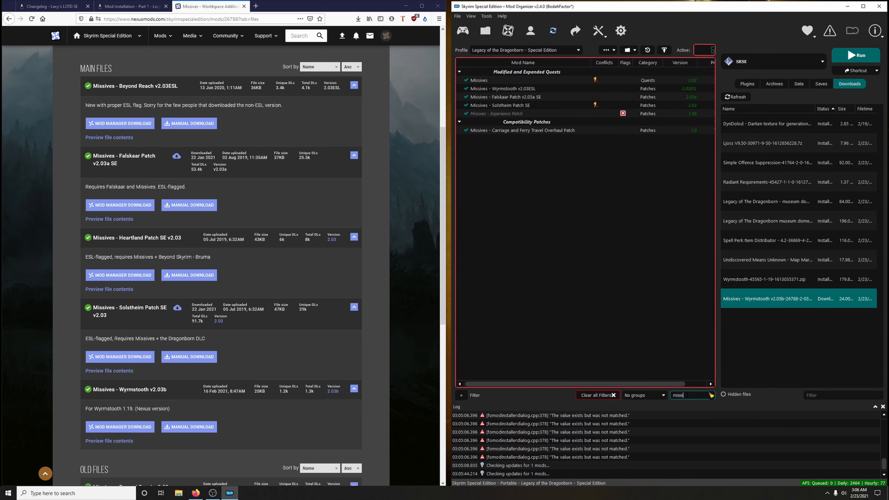
{"action": "double_click", "coordinate": [527, 91]}
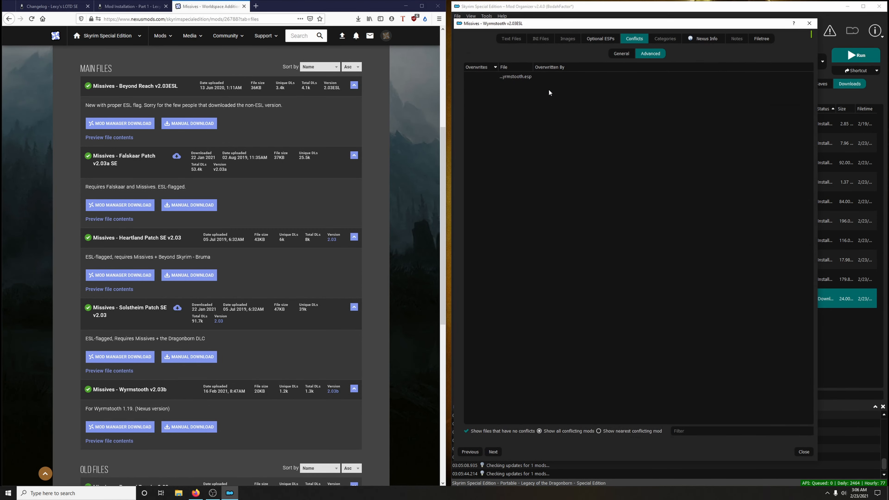
{"action": "left_click", "coordinate": [809, 23]}
Step: Install the downloaded Wyrmstooth patch under the existing mod's name, Missives - Wyrmstooth v2.03ESL, replacing that mod
{"action": "right_click", "coordinate": [535, 90]}
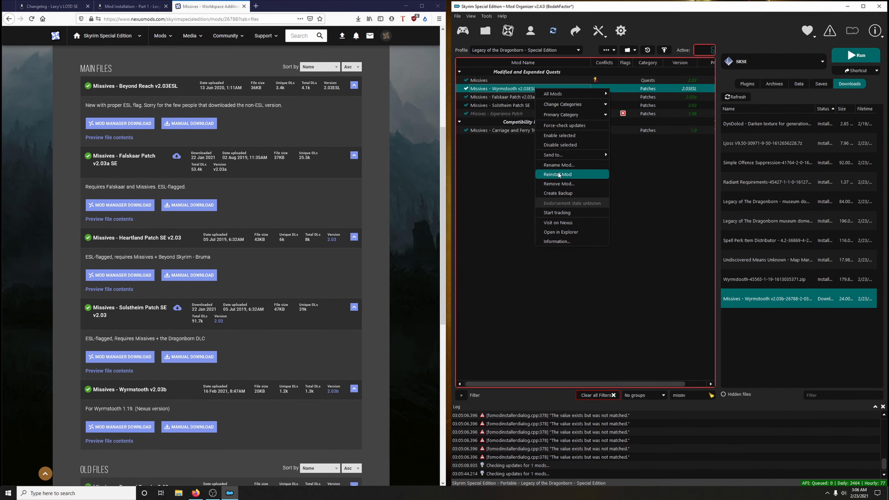
{"action": "left_click", "coordinate": [558, 165]}
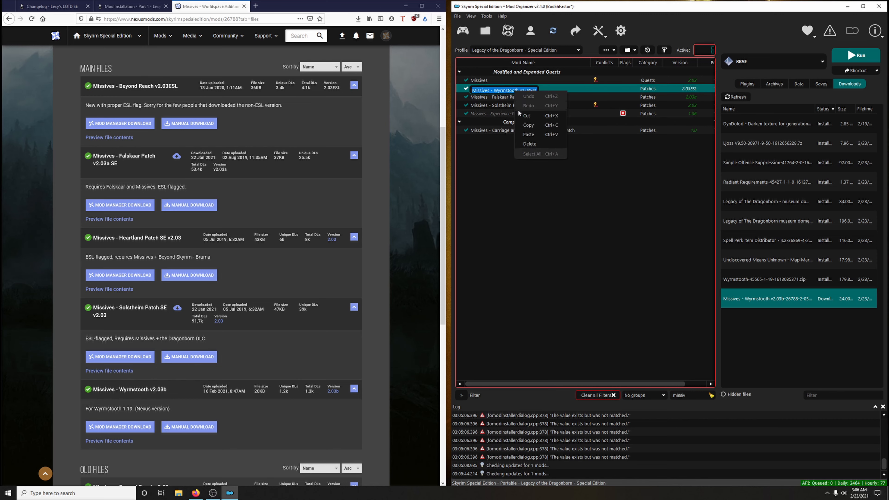
{"action": "left_click", "coordinate": [541, 187]}
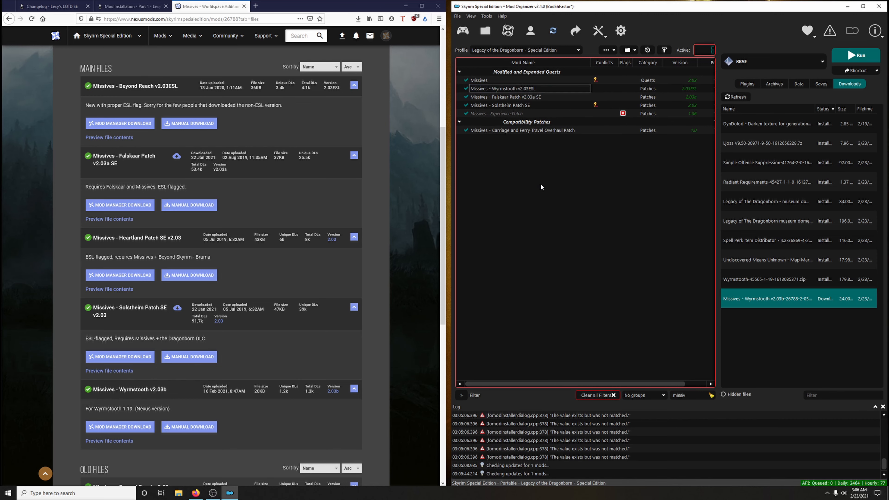
{"action": "double_click", "coordinate": [737, 301]}
{"action": "left_click_drag", "start_coordinate": [683, 243], "coordinate": [631, 249]}
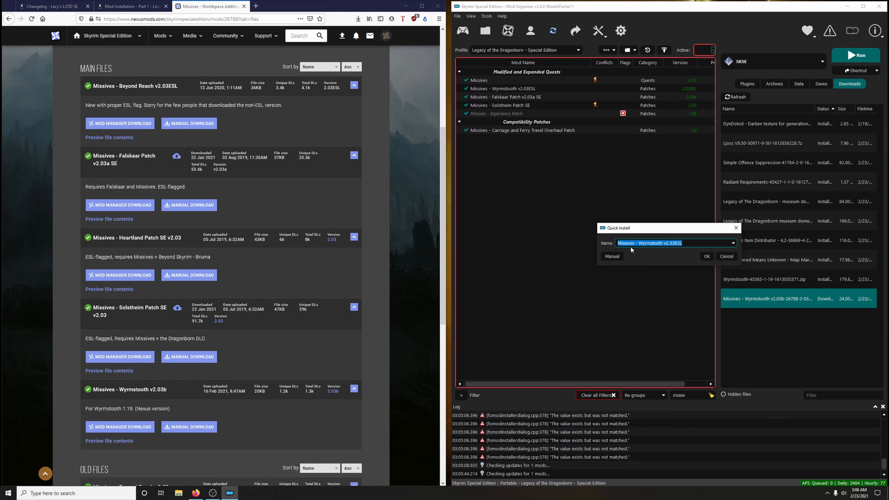
{"action": "right_click", "coordinate": [632, 249]}
{"action": "left_click", "coordinate": [642, 288]}
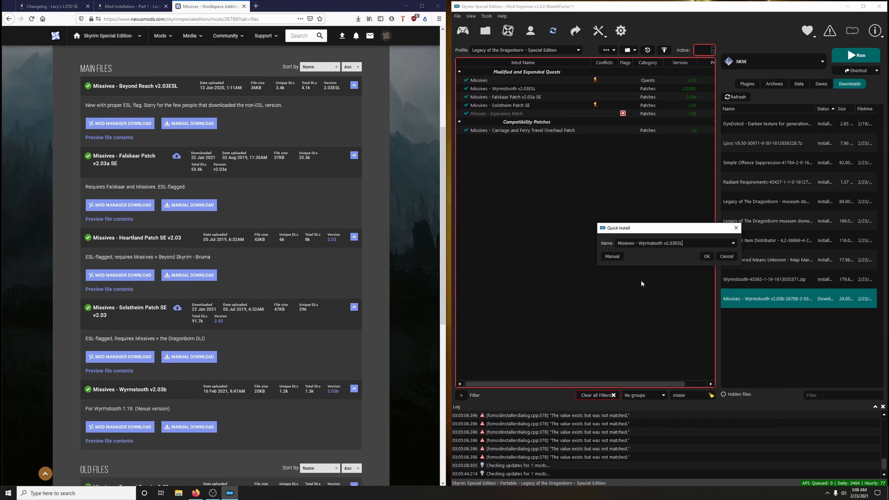
{"action": "left_click", "coordinate": [702, 257]}
{"action": "left_click", "coordinate": [671, 270]}
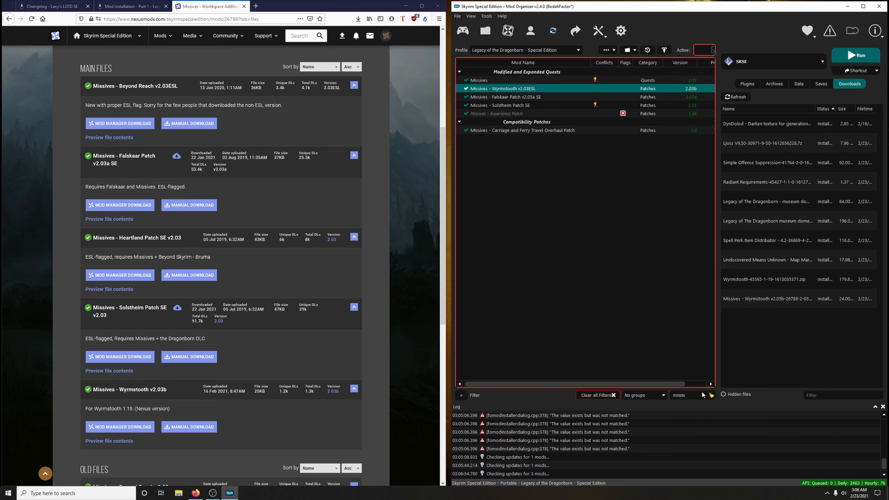
Step: Clear the mod list filter and delete all installed downloads
{"action": "left_click", "coordinate": [711, 395]}
{"action": "right_click", "coordinate": [753, 249]}
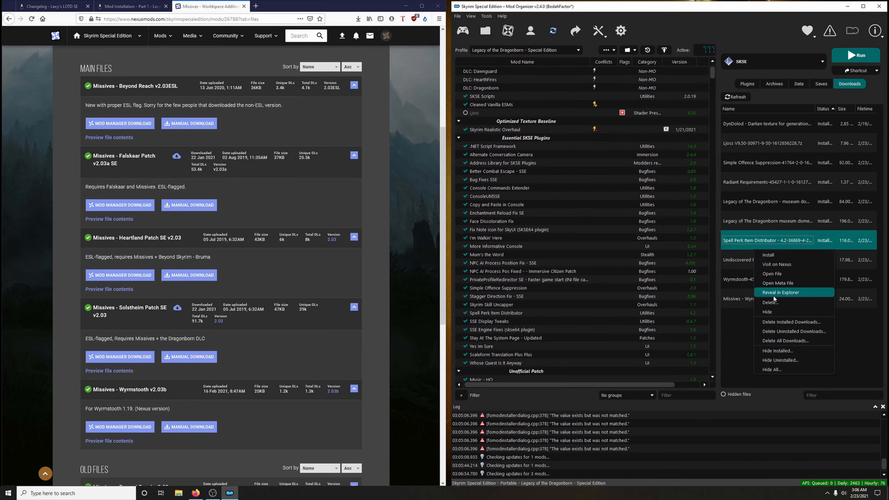
{"action": "left_click", "coordinate": [790, 321]}
{"action": "left_click", "coordinate": [497, 256]}
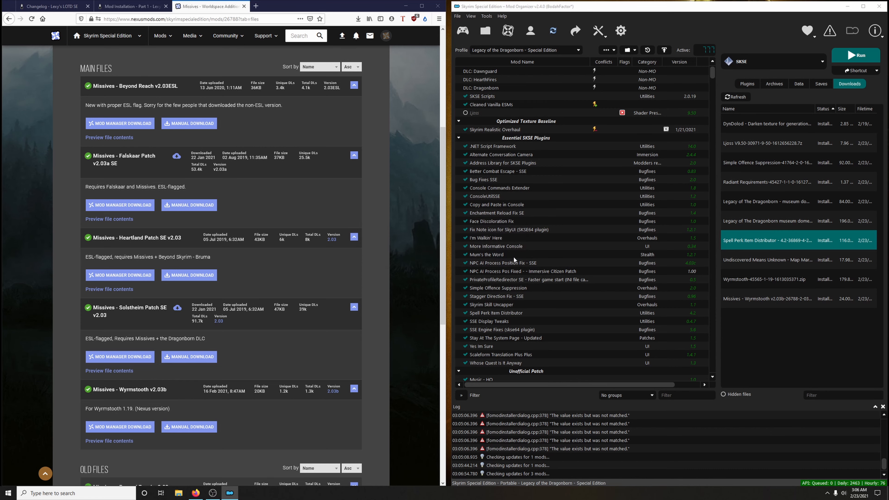
Step: Close the Missives - Worldspace Additions page and switch the guide from Part 1 to Mod Installation - Part 2
{"action": "left_click", "coordinate": [244, 9]}
{"action": "left_click", "coordinate": [243, 6]}
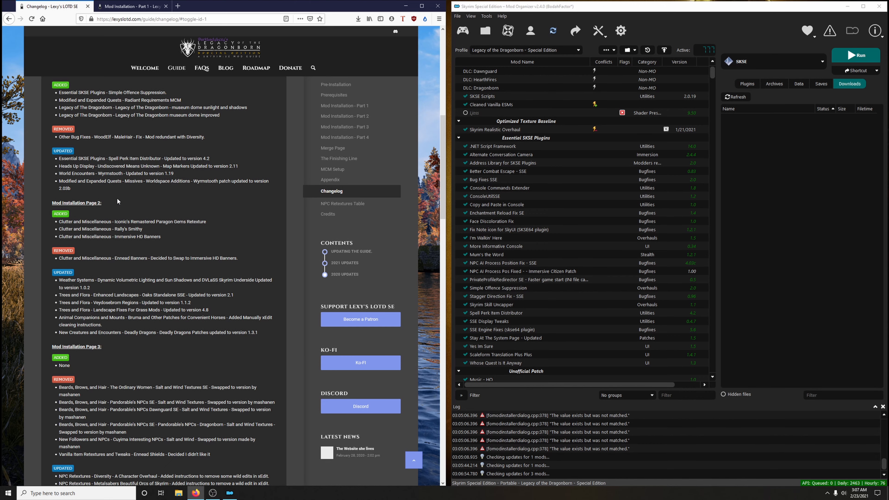
{"action": "left_click", "coordinate": [130, 6]}
{"action": "mouse_move", "coordinate": [175, 69]}
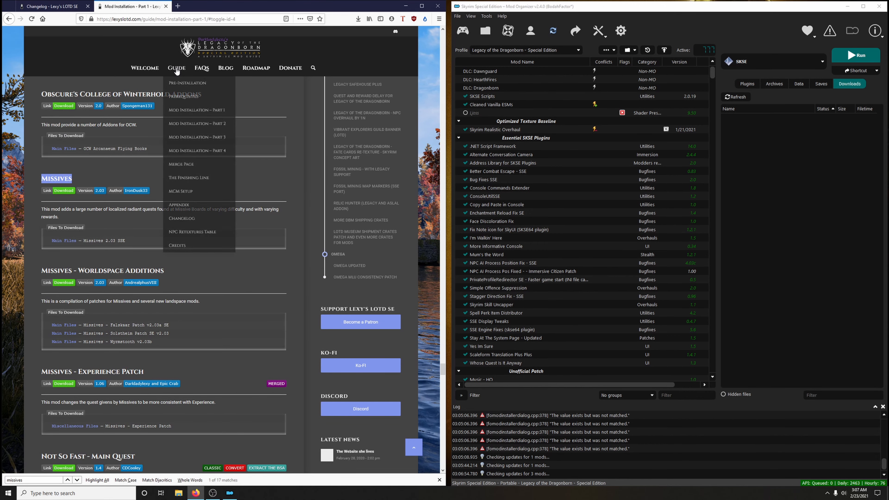
{"action": "left_click", "coordinate": [191, 129]}
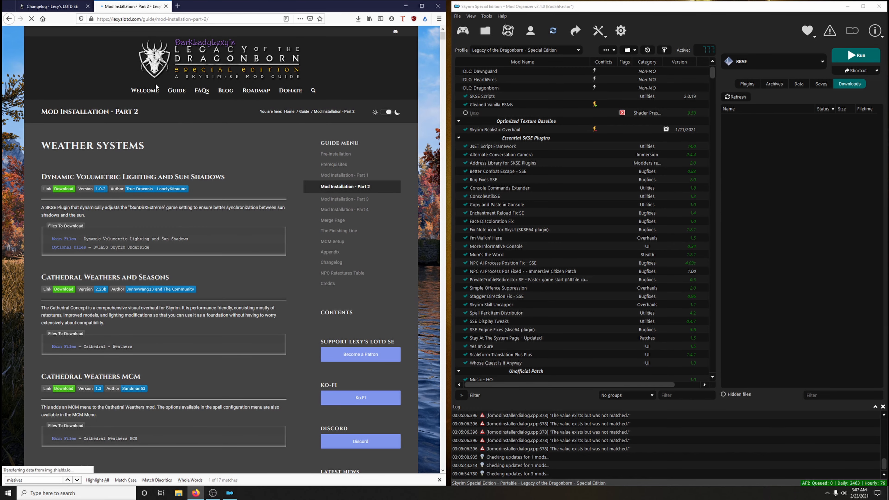
Step: Check the changelog's additions for Part 2 and find Iconic's Remastered Paragon Gems Retexture in the Part 2 guide
{"action": "left_click", "coordinate": [64, 7]}
{"action": "scroll", "coordinate": [99, 182], "scroll_direction": "down", "scroll_amount": 2}
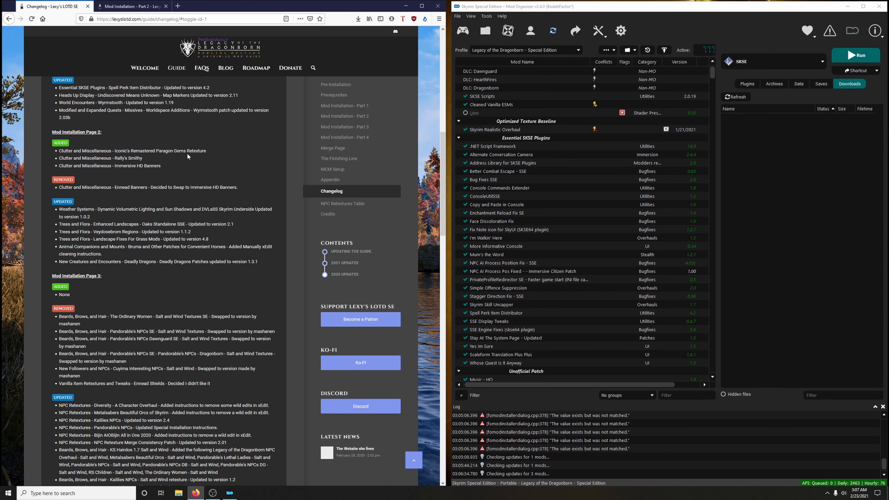
{"action": "left_click", "coordinate": [130, 6]}
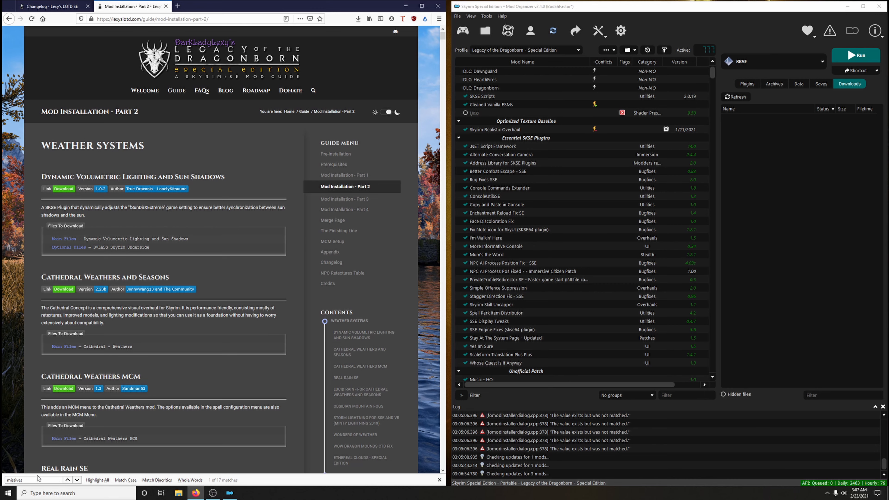
{"action": "left_click_drag", "start_coordinate": [30, 479], "coordinate": [2, 477]}
{"action": "type", "text": "pa"}
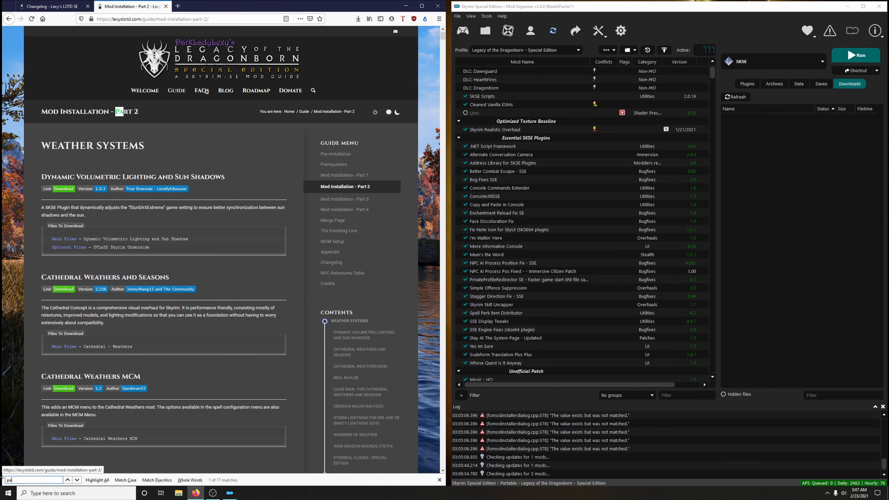
{"action": "type", "text": "rago"}
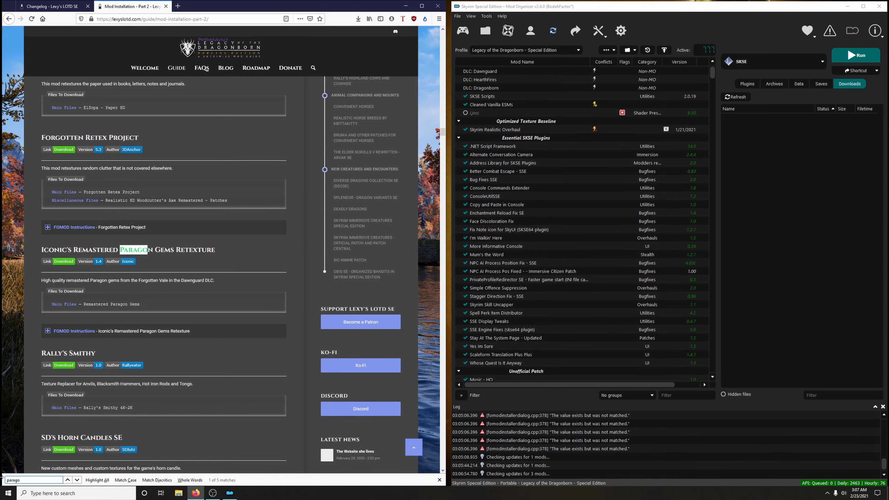
{"action": "left_click", "coordinate": [241, 288]}
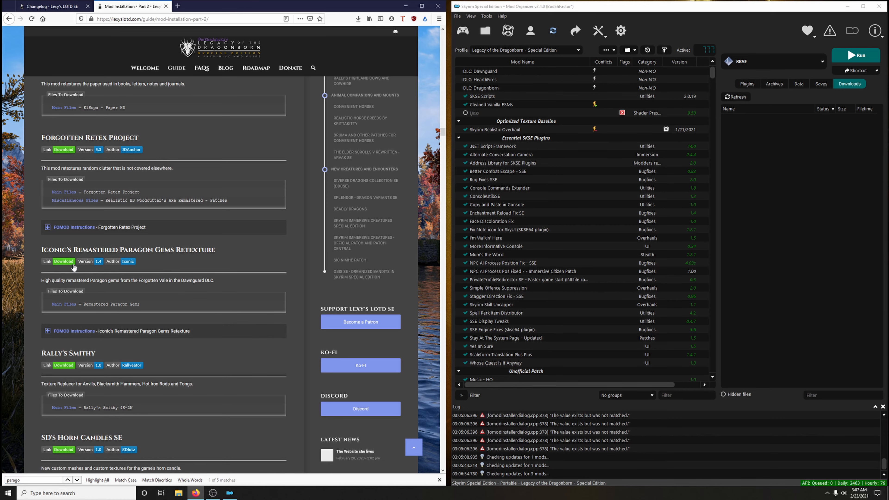
Step: Download the Remastered Paragon Gems main file, version 1.4, to the mod manager from its Nexus page and close that page
{"action": "left_click", "coordinate": [63, 262]}
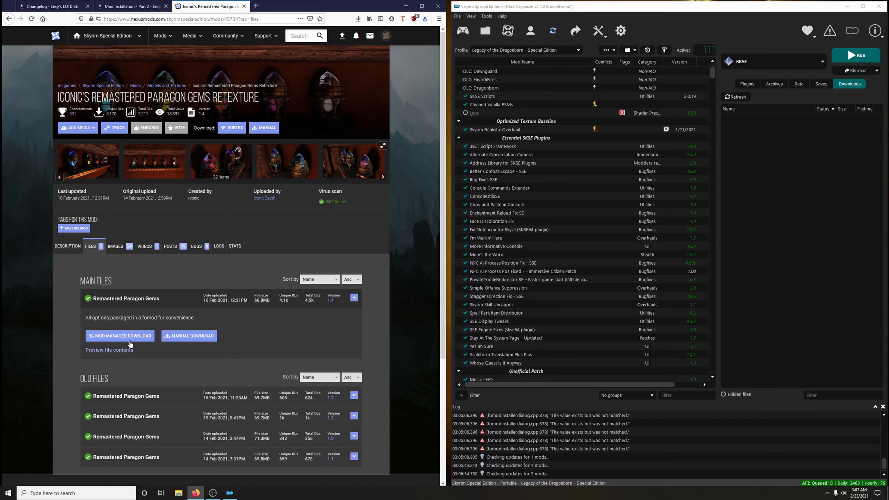
{"action": "left_click", "coordinate": [127, 341]}
{"action": "left_click", "coordinate": [387, 216]}
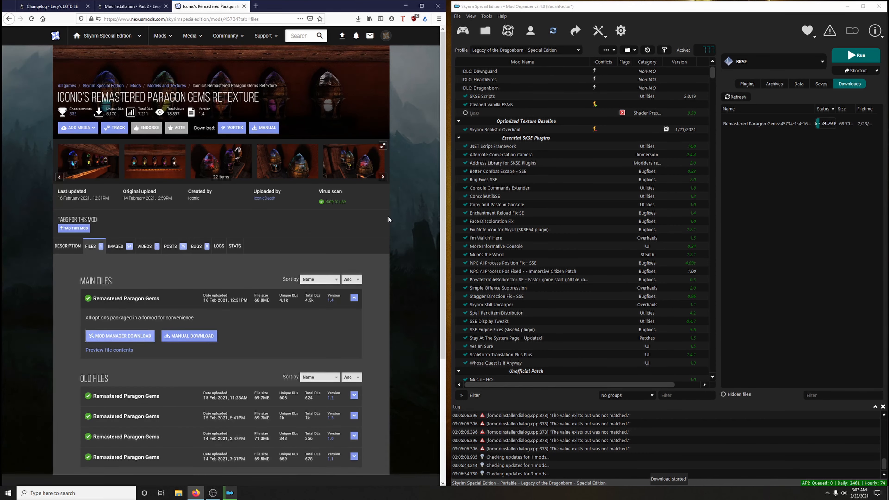
{"action": "left_click", "coordinate": [244, 6]}
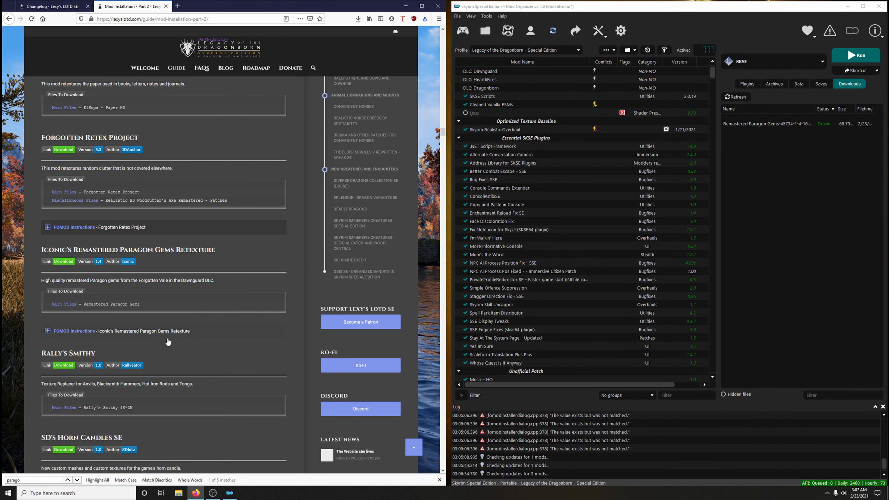
Step: Install Iconic's Remastered Paragon Gems with the Gold metal color, following the guide's FOMOD instructions, and collapse those instructions
{"action": "left_click", "coordinate": [121, 335]}
{"action": "scroll", "coordinate": [157, 315], "scroll_direction": "down", "scroll_amount": 3}
{"action": "double_click", "coordinate": [757, 124]}
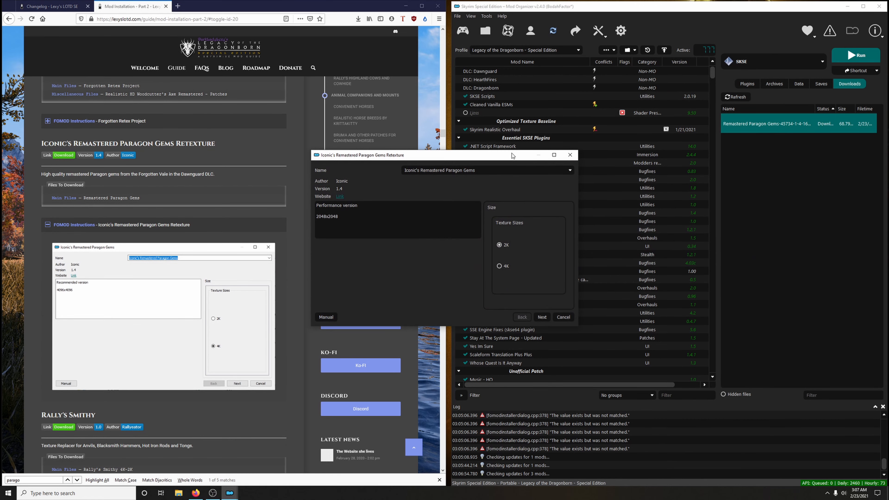
{"action": "left_click_drag", "start_coordinate": [511, 155], "coordinate": [653, 112]}
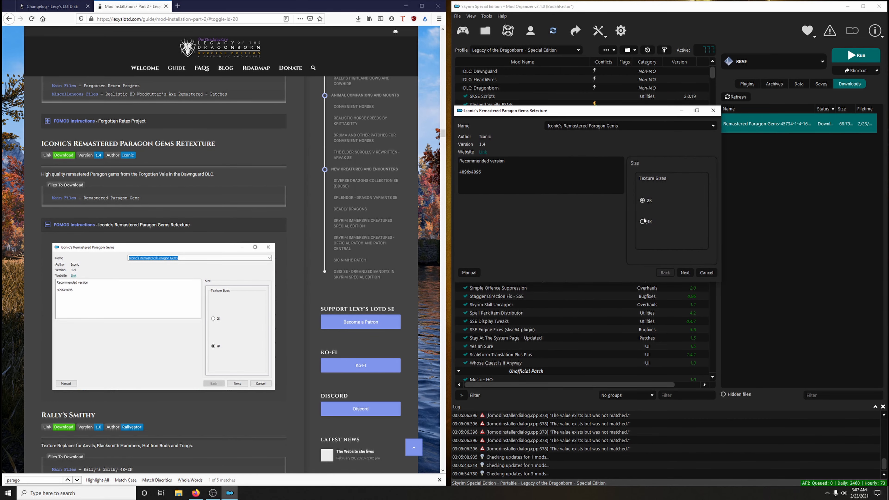
{"action": "left_click", "coordinate": [685, 273]}
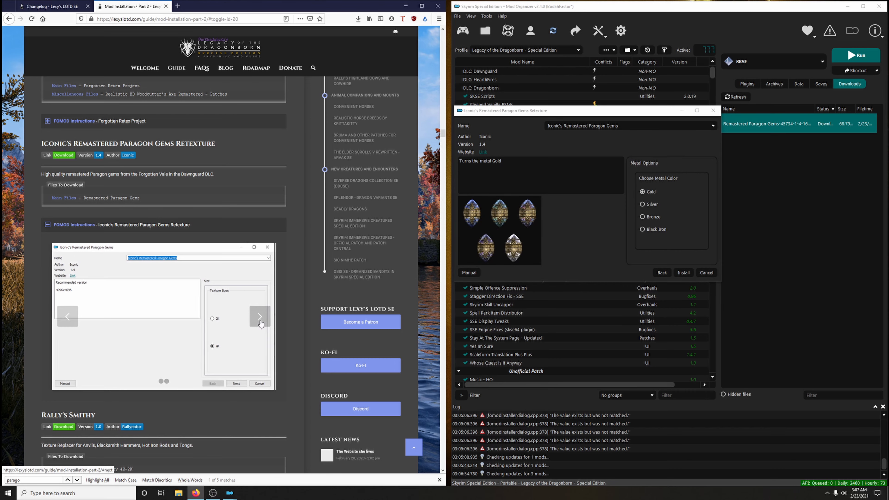
{"action": "left_click", "coordinate": [259, 316]}
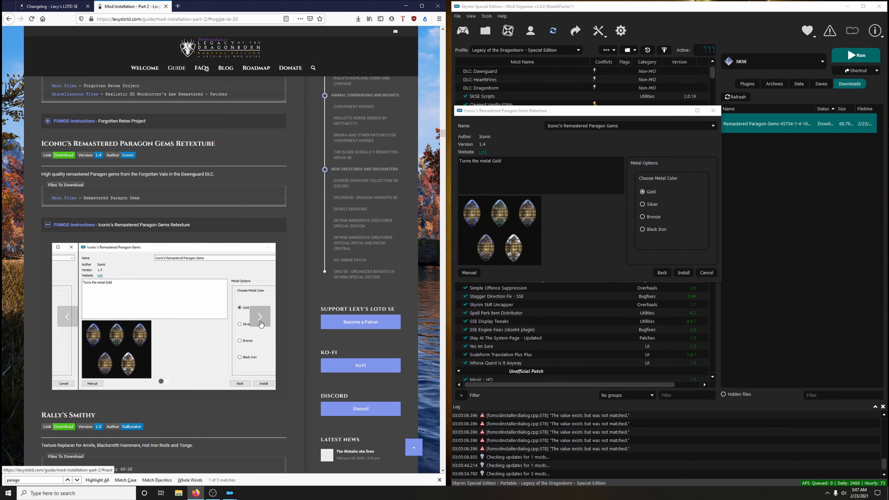
{"action": "left_click", "coordinate": [682, 272]}
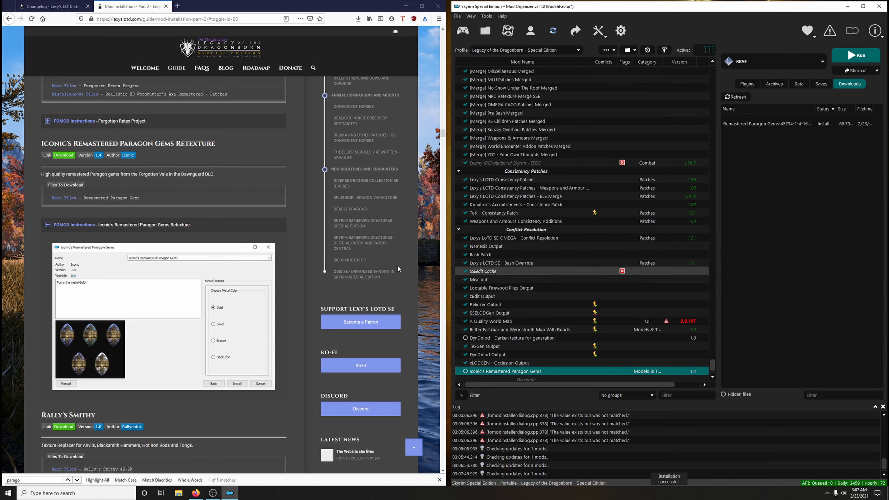
{"action": "left_click", "coordinate": [263, 228]}
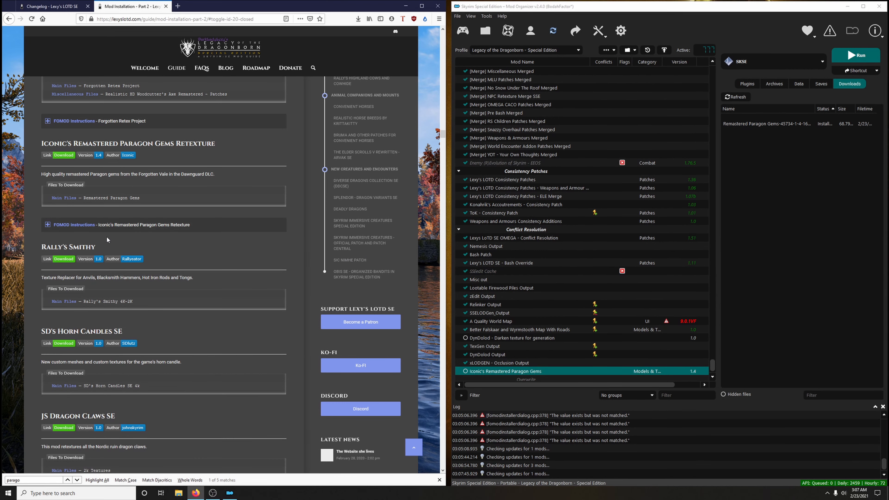
Step: Check the changelog's next Part 2 addition and download the Rally's Smithy 4K-2K file the guide calls for to the mod manager
{"action": "left_click", "coordinate": [54, 7]}
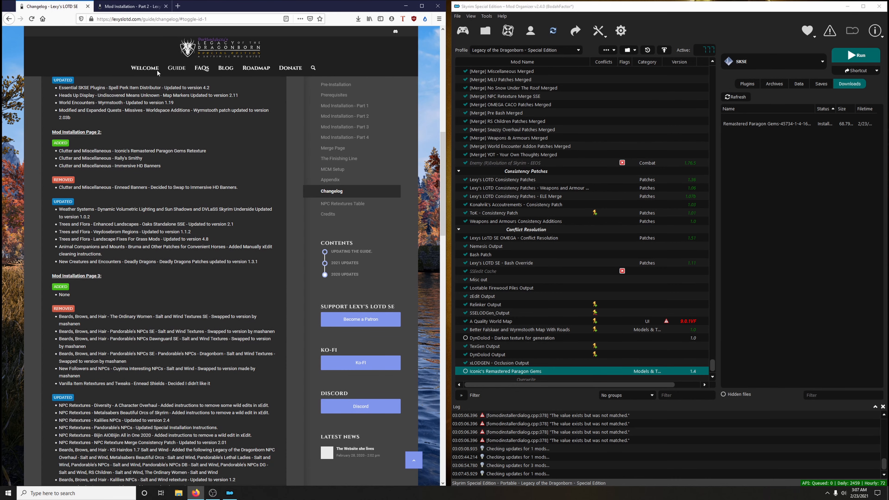
{"action": "left_click", "coordinate": [131, 6]}
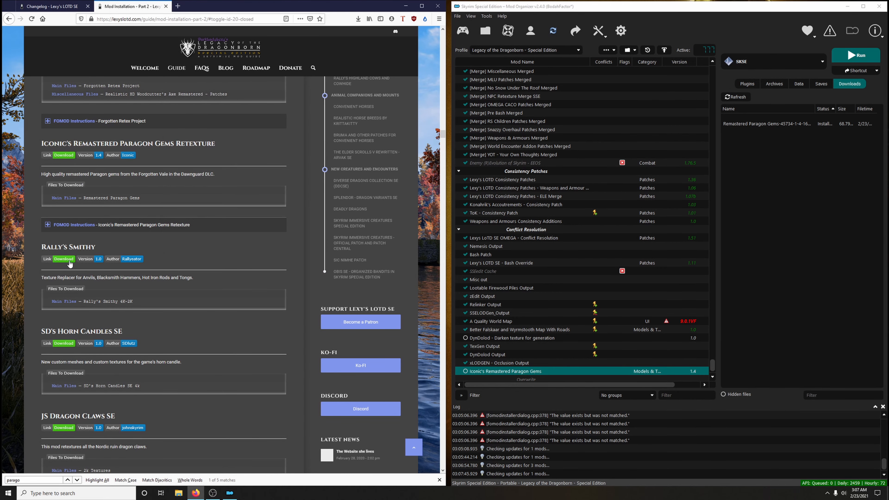
{"action": "left_click", "coordinate": [63, 259]}
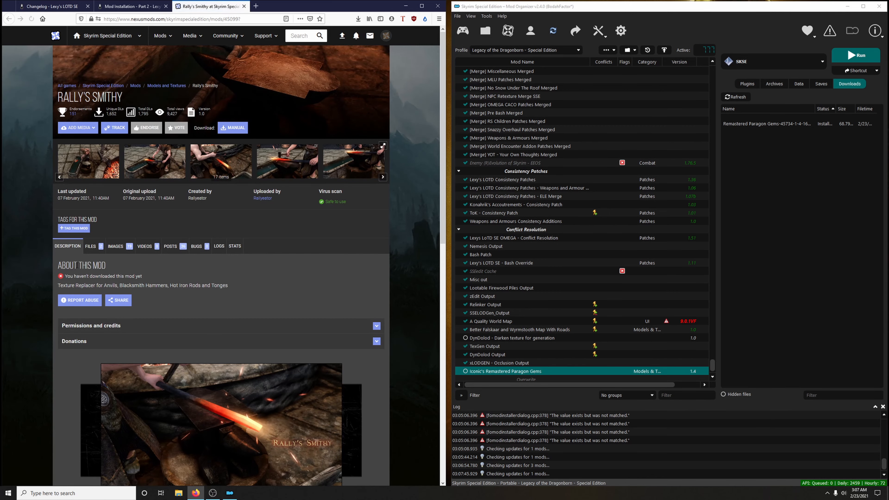
{"action": "left_click", "coordinate": [91, 246]}
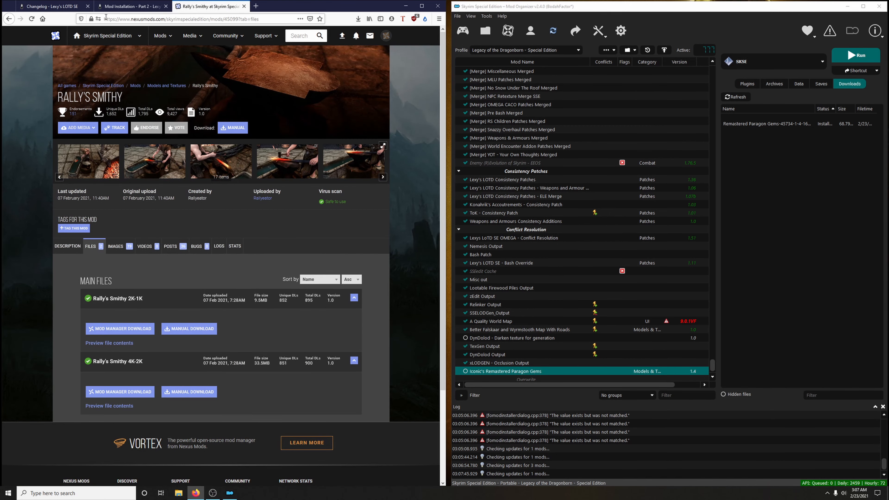
{"action": "left_click", "coordinate": [112, 7]}
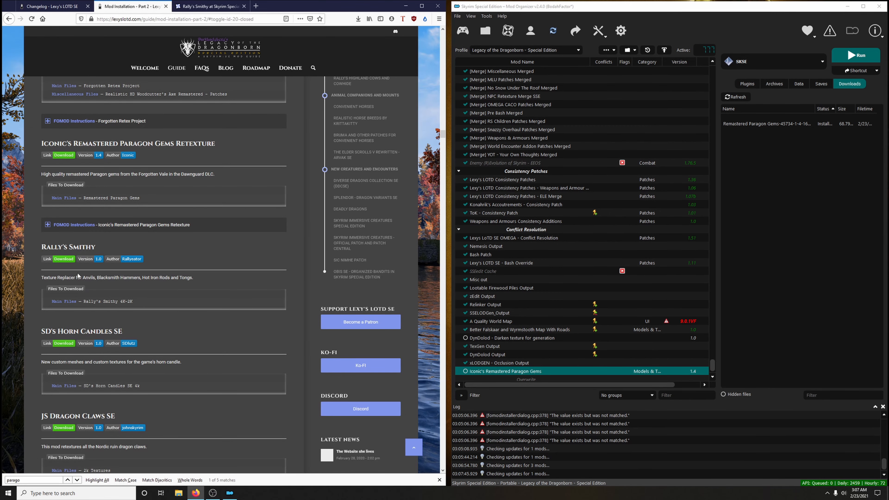
{"action": "left_click", "coordinate": [208, 6]}
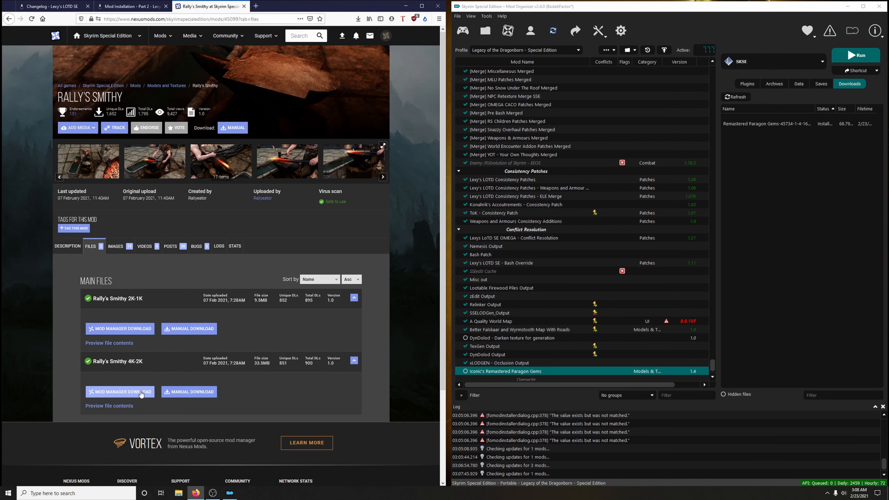
{"action": "left_click", "coordinate": [120, 392]}
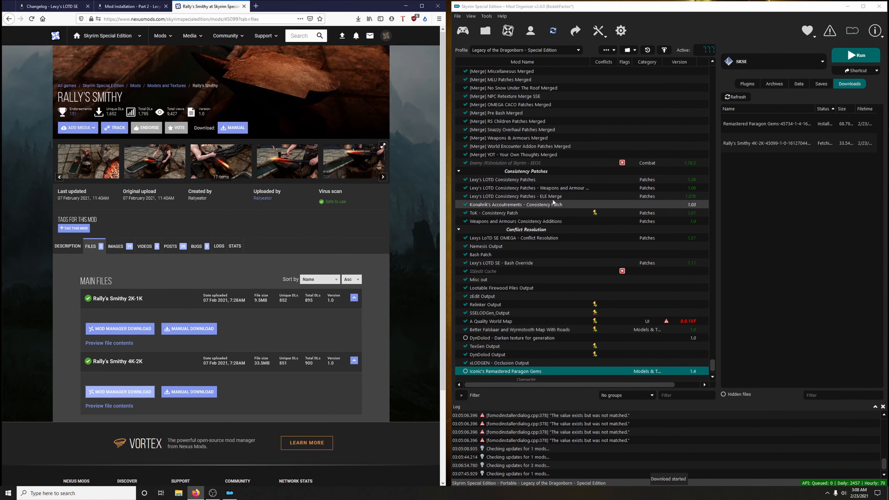
Step: Install the downloaded Rally's Smithy and enable it together with Iconic's Remastered Paragon Gems in the mod list
{"action": "double_click", "coordinate": [764, 143]}
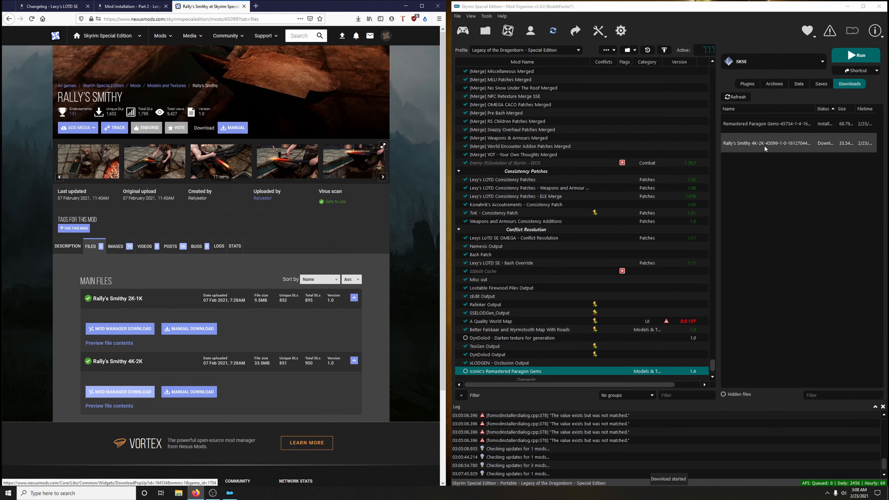
{"action": "left_click", "coordinate": [703, 256]}
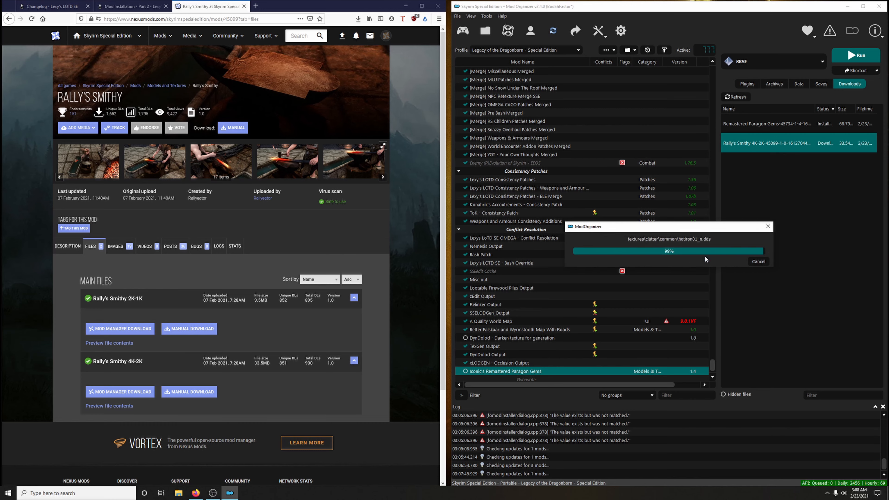
{"action": "left_click", "coordinate": [244, 6]}
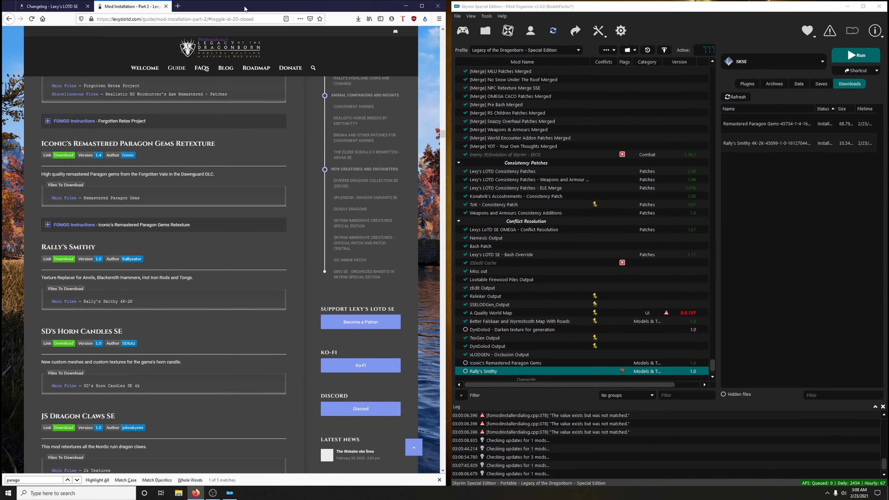
{"action": "scroll", "coordinate": [226, 306], "scroll_direction": "down", "scroll_amount": 1}
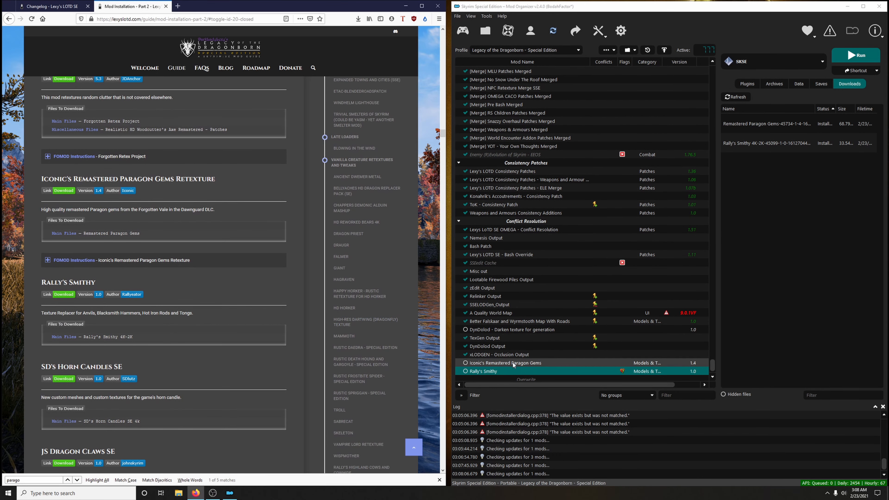
{"action": "left_click", "coordinate": [467, 363]}
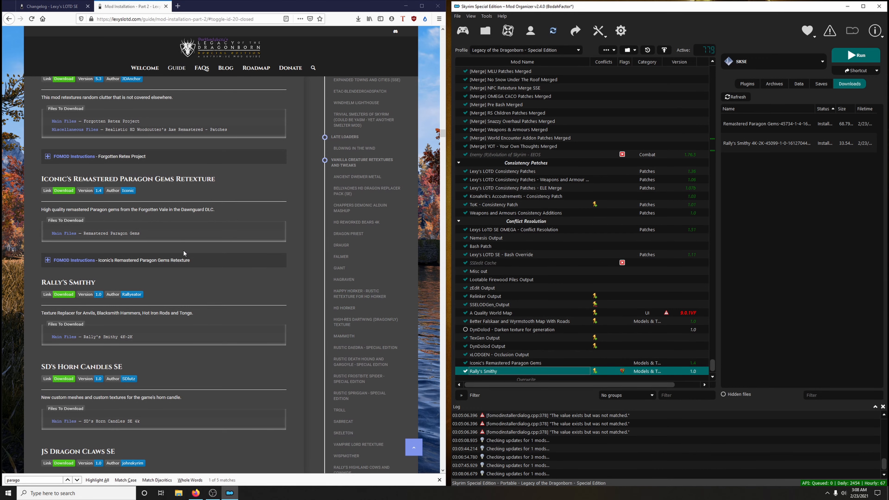
Step: Filter the mod list by "forgo" to check the priority of Forgotten Retex Project, and clear the filter
{"action": "scroll", "coordinate": [218, 282], "scroll_direction": "up", "scroll_amount": 2}
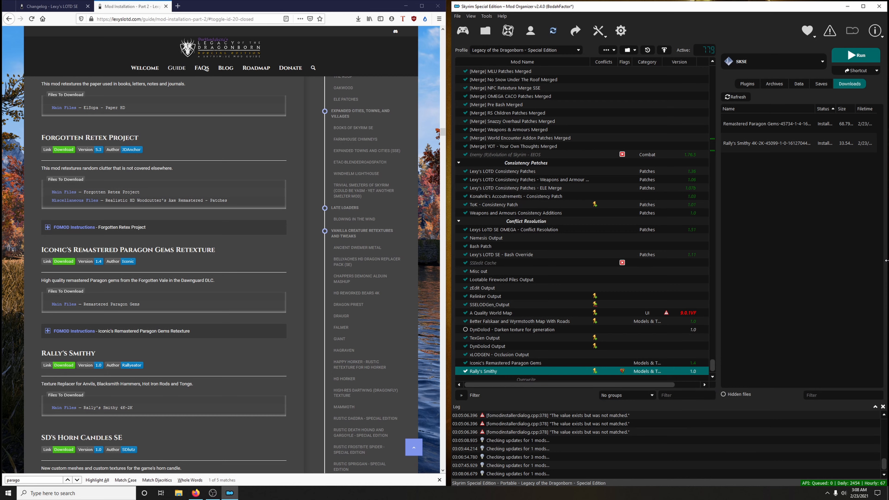
{"action": "type", "text": "for"}
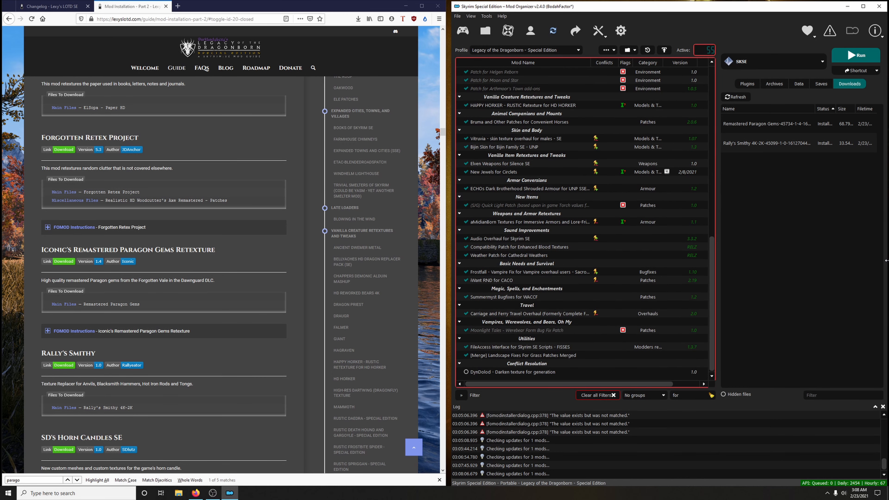
{"action": "type", "text": "go"}
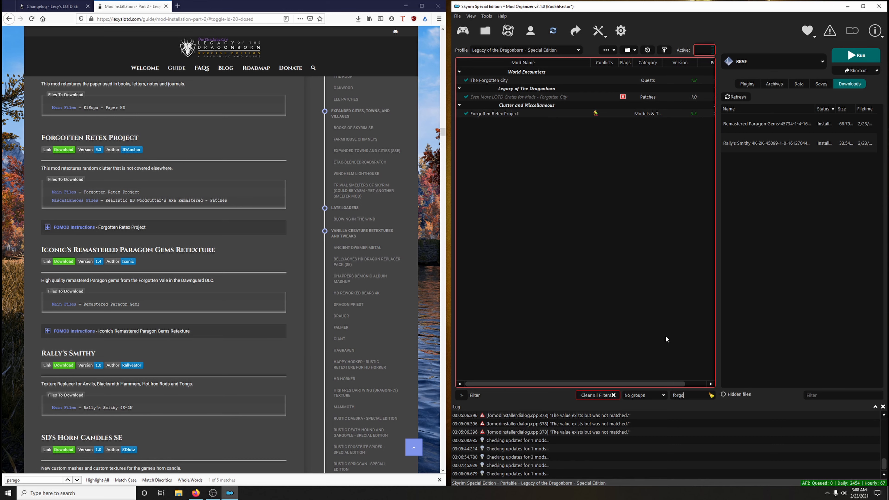
{"action": "mouse_move", "coordinate": [656, 384]}
{"action": "left_mouse_down"}
{"action": "mouse_move", "coordinate": [685, 387]}
{"action": "mouse_move", "coordinate": [638, 387]}
{"action": "left_mouse_up"}
{"action": "left_click", "coordinate": [711, 395]}
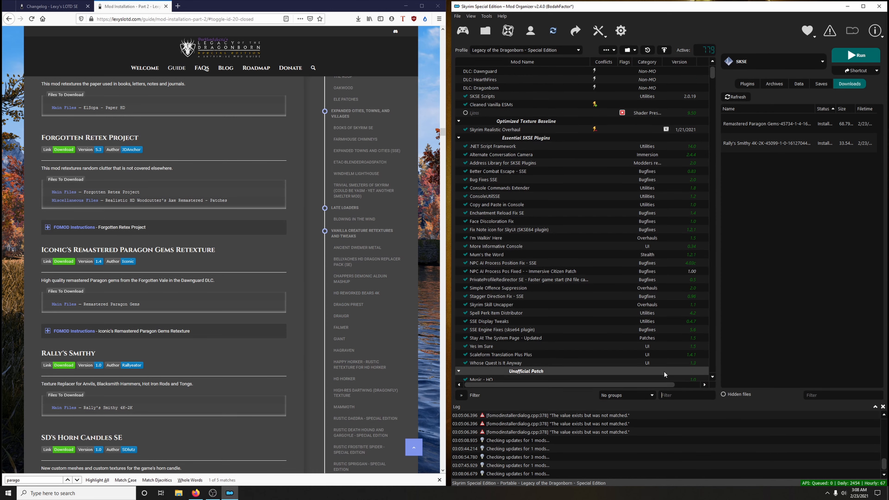
Step: Open the options for sending Iconic's Remastered Paragon Gems from the end of the mod list to another position
{"action": "left_click_drag", "start_coordinate": [713, 81], "coordinate": [737, 416]}
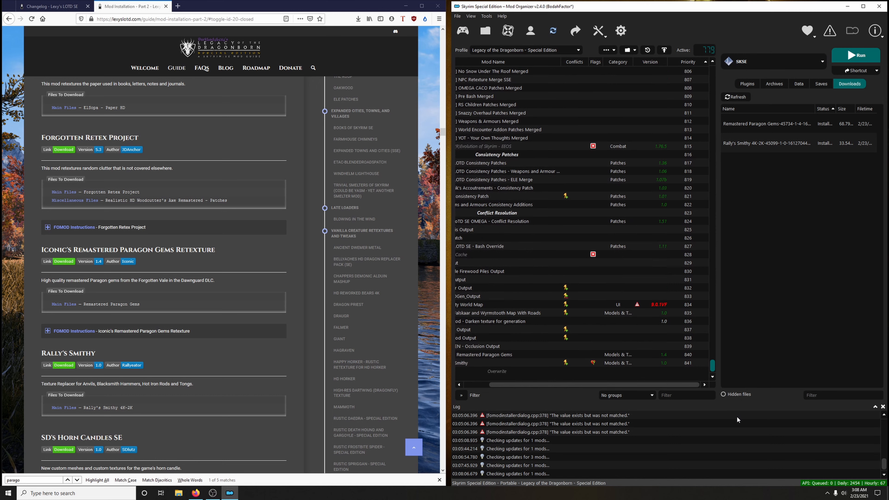
{"action": "mouse_move", "coordinate": [562, 385]}
{"action": "left_mouse_down"}
{"action": "mouse_move", "coordinate": [532, 385]}
{"action": "mouse_move", "coordinate": [554, 386]}
{"action": "left_mouse_up"}
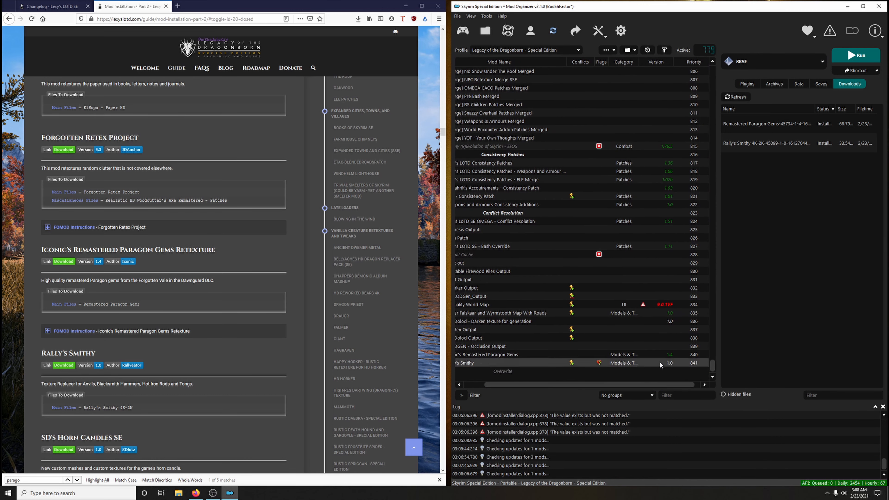
{"action": "right_click", "coordinate": [691, 354]}
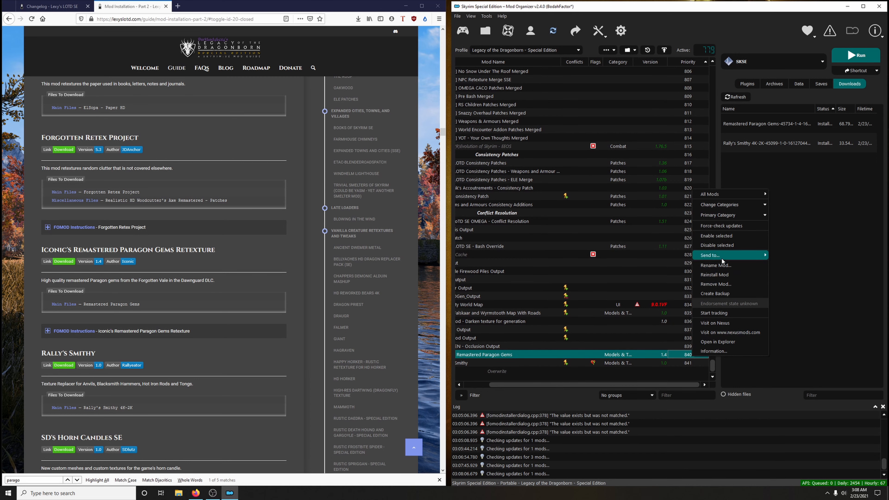
Step: Send Iconic's Remastered Paragon Gems to priority 233 in the mod list
{"action": "mouse_move", "coordinate": [720, 257]}
{"action": "left_click", "coordinate": [773, 273]}
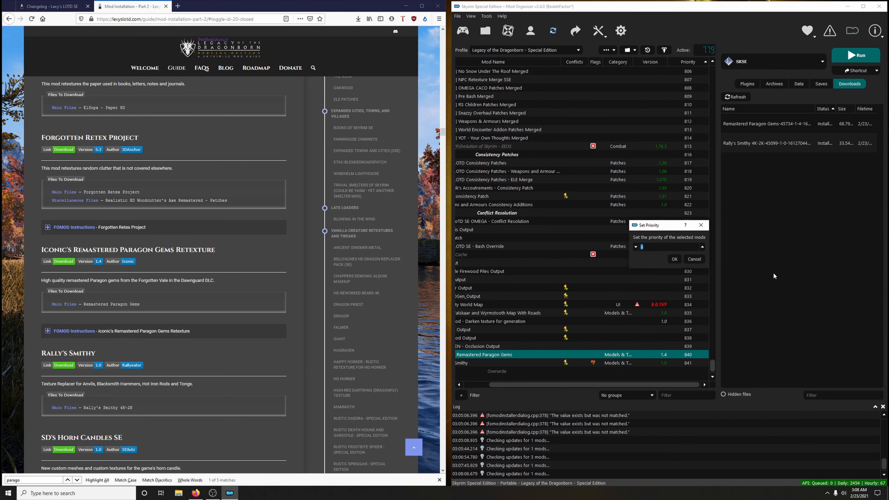
{"action": "type", "text": "563"}
{"action": "key", "text": "Return"}
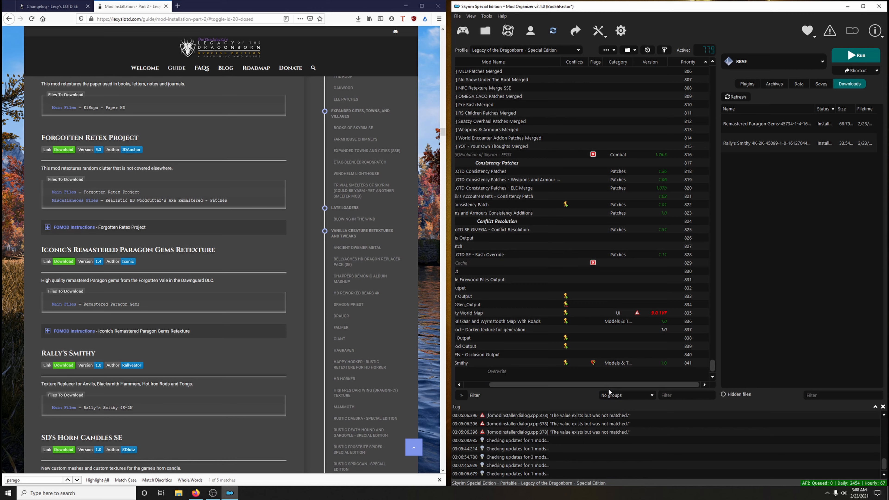
Step: Send Rally's Smithy to priority 234 and select Forgotten Retex Project to show its conflicts
{"action": "mouse_move", "coordinate": [608, 386]}
{"action": "left_mouse_down"}
{"action": "mouse_move", "coordinate": [558, 384]}
{"action": "mouse_move", "coordinate": [617, 382]}
{"action": "left_mouse_up"}
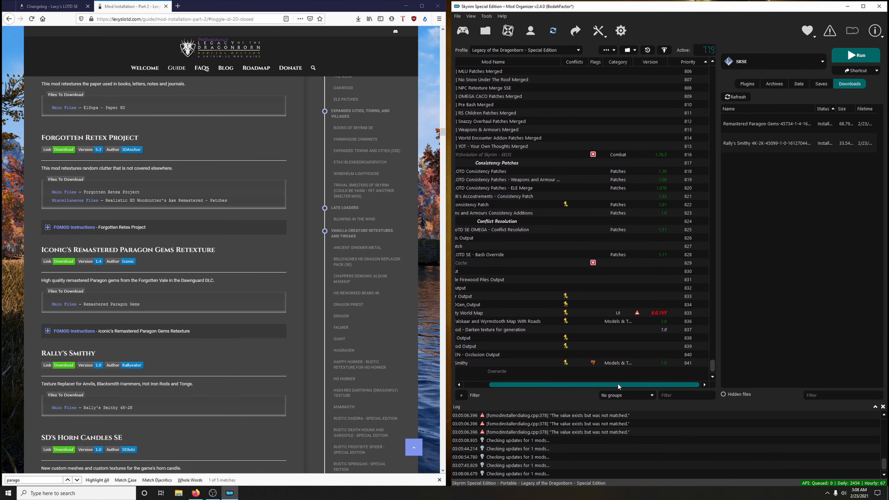
{"action": "right_click", "coordinate": [685, 362]}
{"action": "mouse_move", "coordinate": [735, 262]}
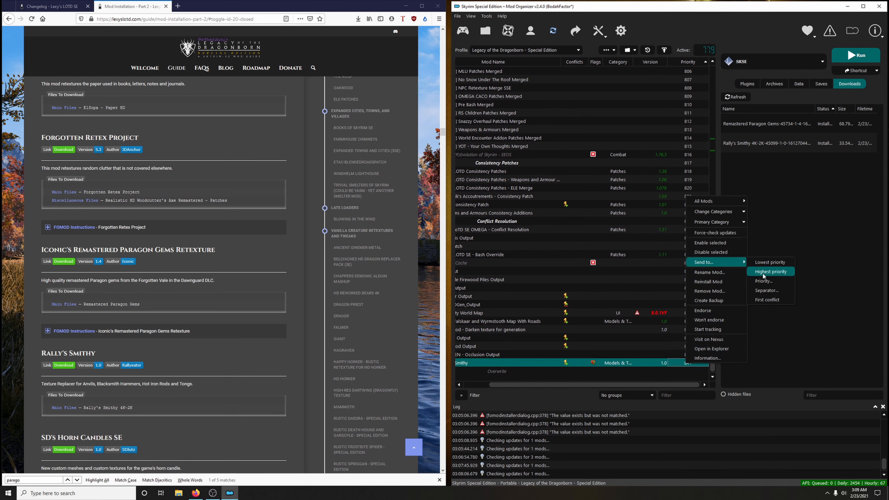
{"action": "left_click", "coordinate": [762, 272]}
{"action": "type", "text": "0"}
{"action": "key", "text": "Return"}
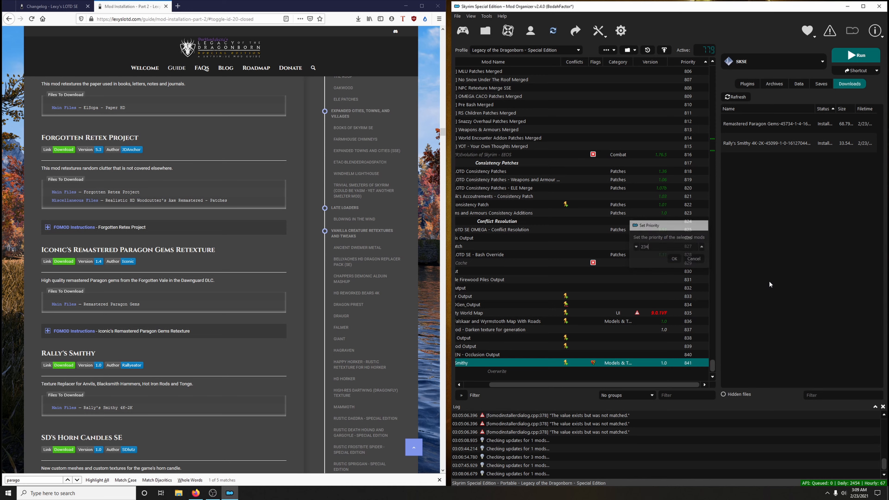
{"action": "left_click_drag", "start_coordinate": [713, 355], "coordinate": [728, 151]}
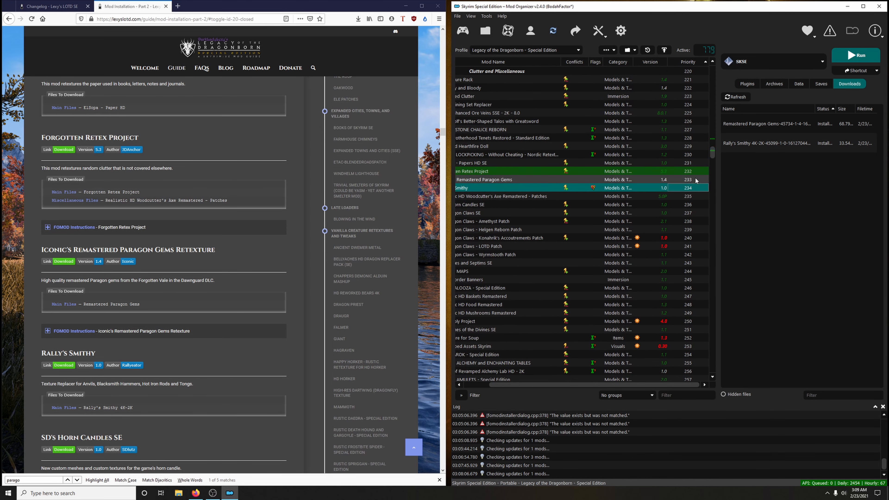
{"action": "left_click_drag", "start_coordinate": [613, 384], "coordinate": [533, 373]}
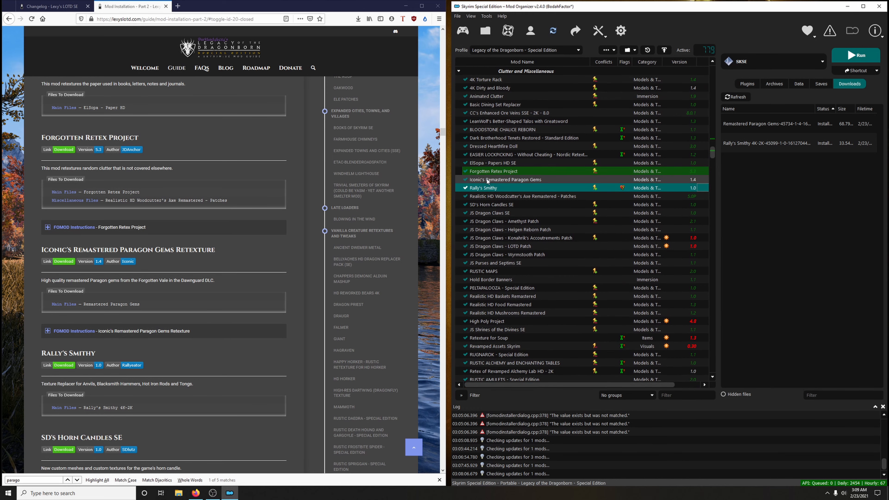
{"action": "left_click", "coordinate": [500, 170]}
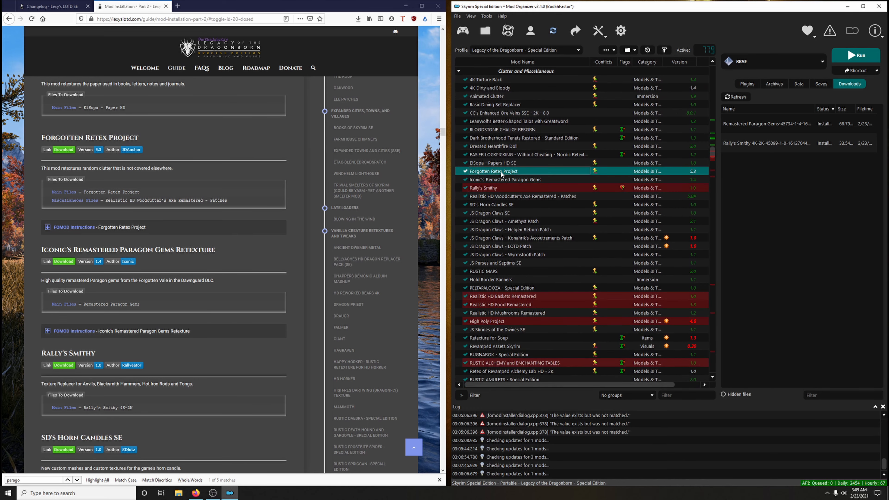
Step: Consult the changelog, return to the Mod Installation Part 2 guide and search the page for "hd bann"
{"action": "left_click", "coordinate": [53, 6]}
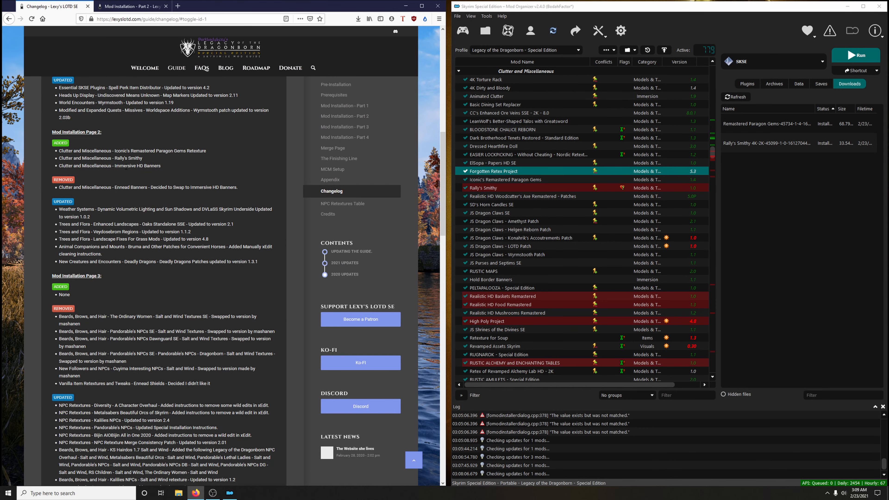
{"action": "left_click", "coordinate": [129, 6]}
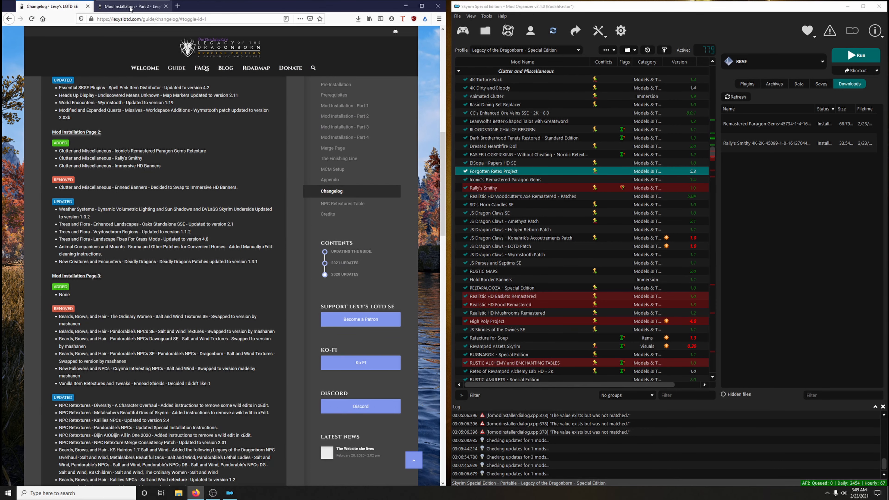
{"action": "left_click", "coordinate": [47, 478]}
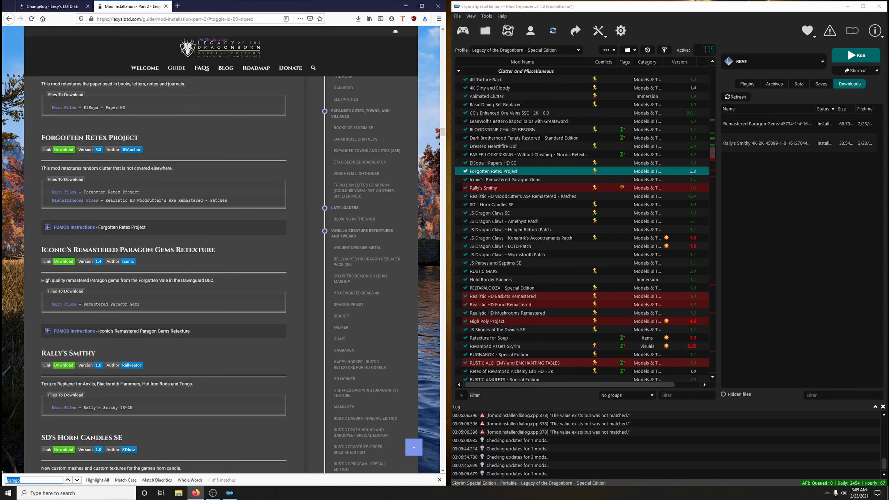
{"action": "type", "text": "hd bann"}
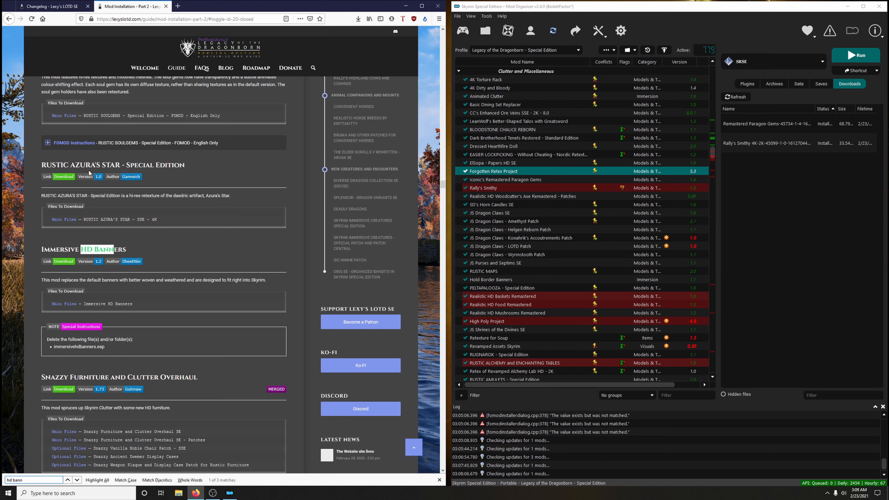
Step: Download the Immersive HD Banners main file from its Nexus page through the mod manager, and close the page
{"action": "left_click", "coordinate": [65, 264]}
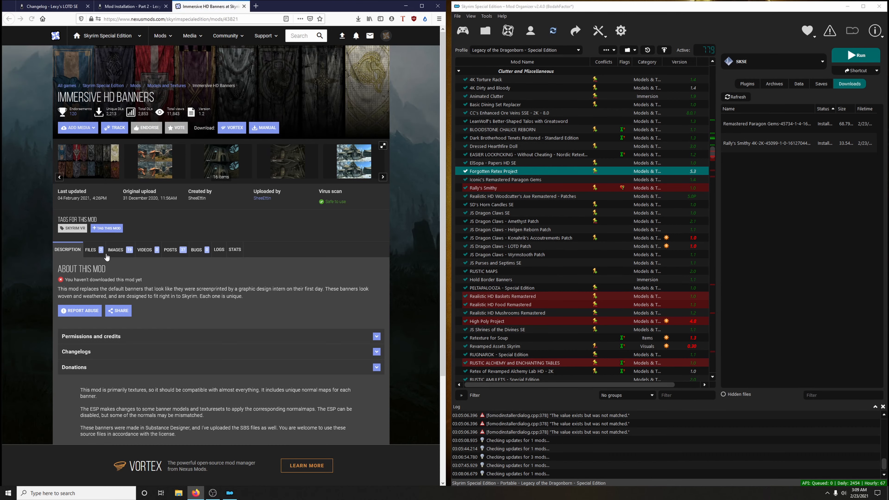
{"action": "left_click", "coordinate": [139, 336]}
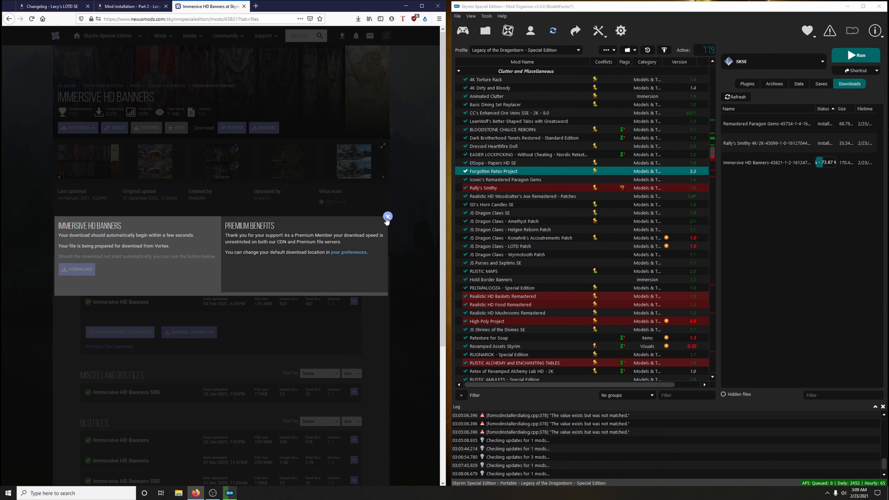
{"action": "left_click", "coordinate": [387, 216]}
{"action": "left_click", "coordinate": [244, 6]}
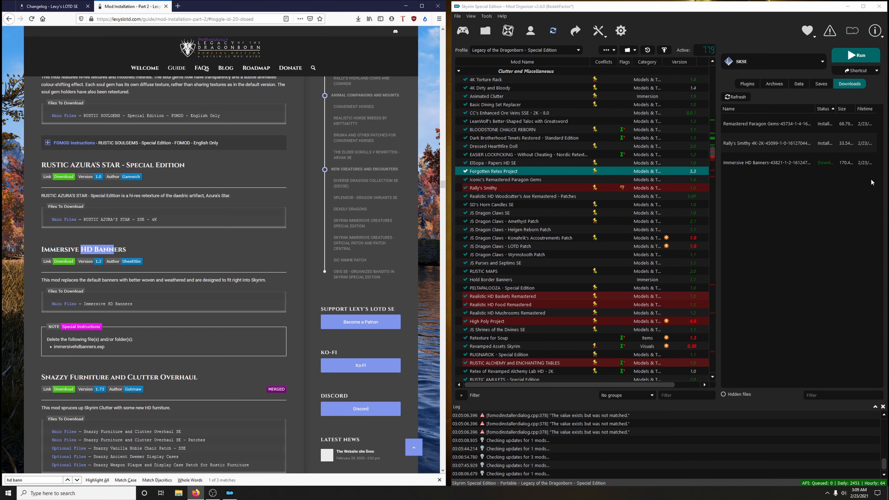
Step: Install the Immersive HD Banners download manually in Mod Organizer, excluding immersivehdbanners.esp
{"action": "double_click", "coordinate": [747, 170]}
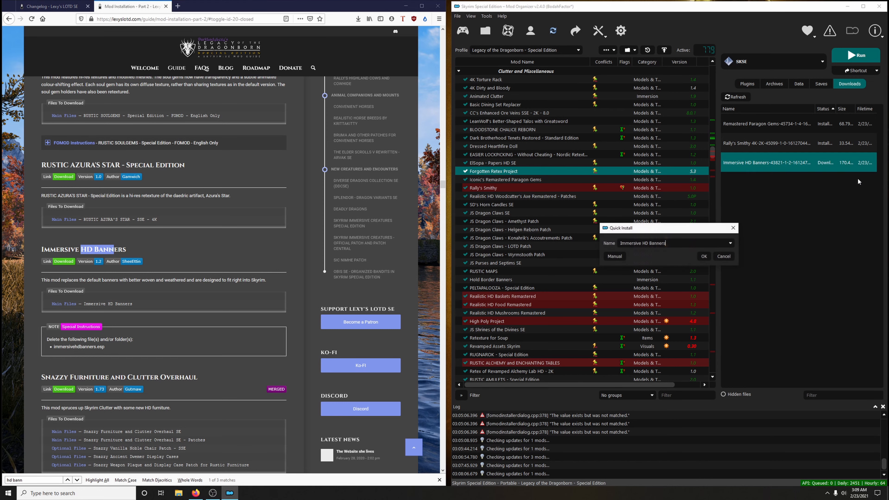
{"action": "left_click", "coordinate": [614, 257]}
{"action": "left_click", "coordinate": [606, 237]}
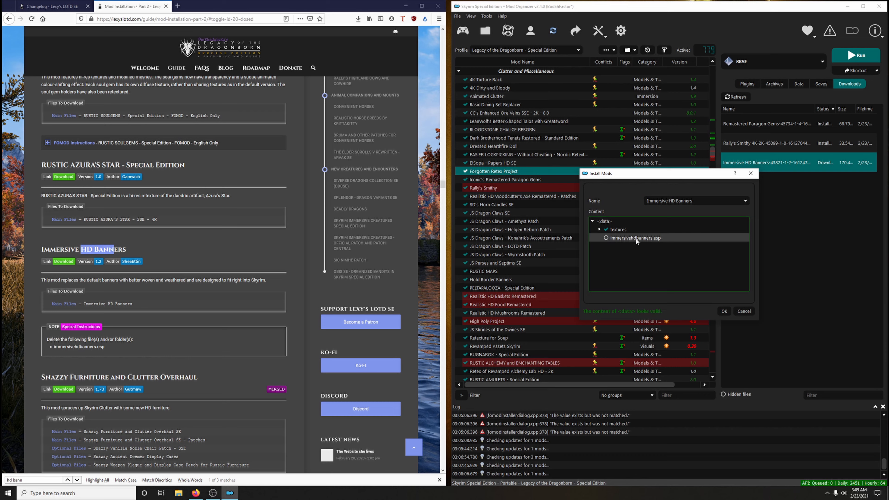
{"action": "left_click", "coordinate": [723, 311]}
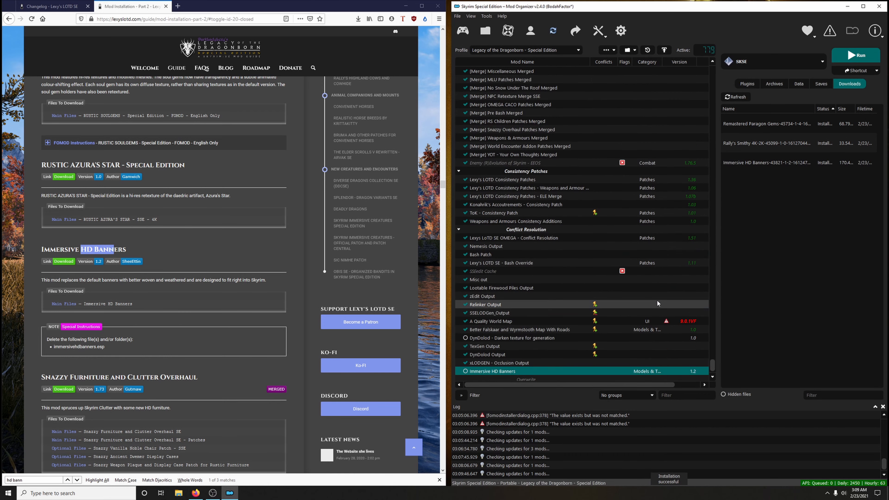
Step: Filter the mod list for "azura" to check the position of RUSTIC AZURA'S STAR, and clear the filter
{"action": "scroll", "coordinate": [614, 258], "scroll_direction": "down", "scroll_amount": 2}
{"action": "left_click", "coordinate": [681, 395]}
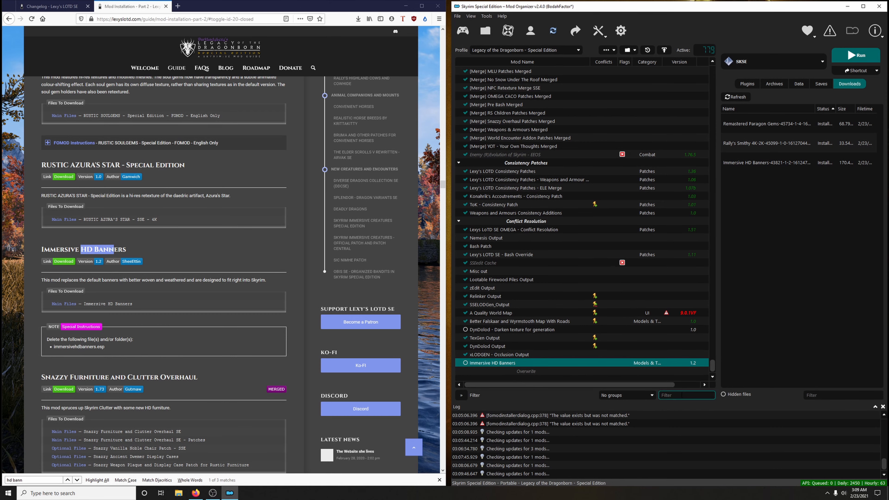
{"action": "type", "text": "azura"}
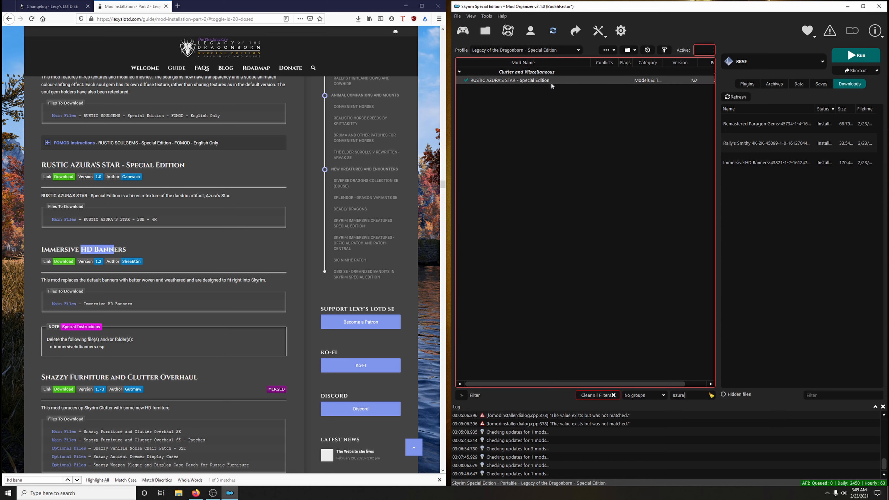
{"action": "left_click_drag", "start_coordinate": [641, 384], "coordinate": [615, 379]}
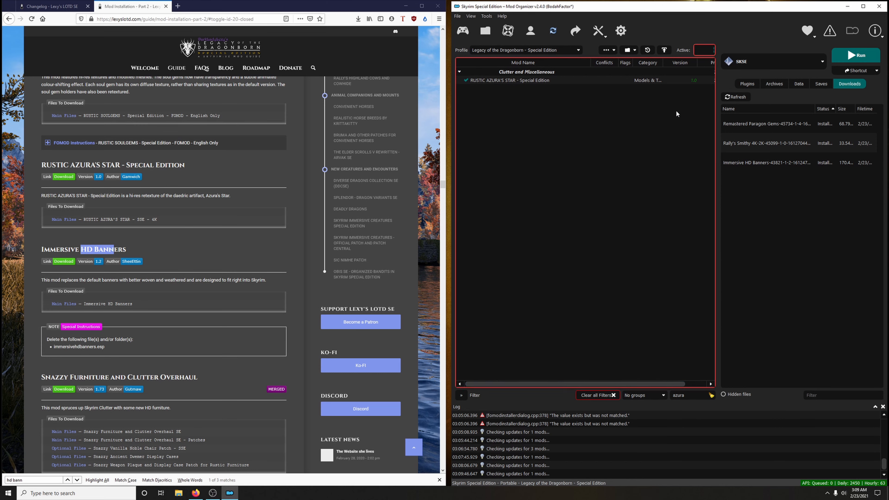
{"action": "left_click", "coordinate": [711, 395]}
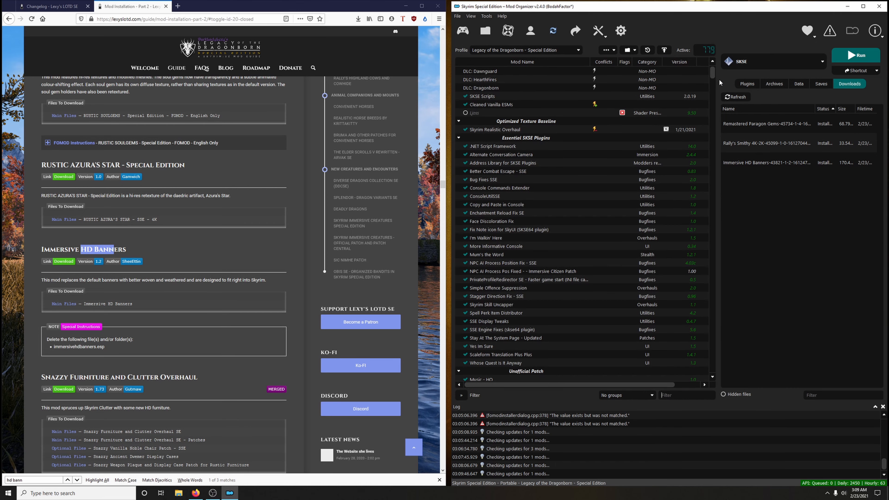
Step: Send Immersive HD Banners at the end of the mod list to priority 267
{"action": "left_click_drag", "start_coordinate": [714, 75], "coordinate": [721, 367]}
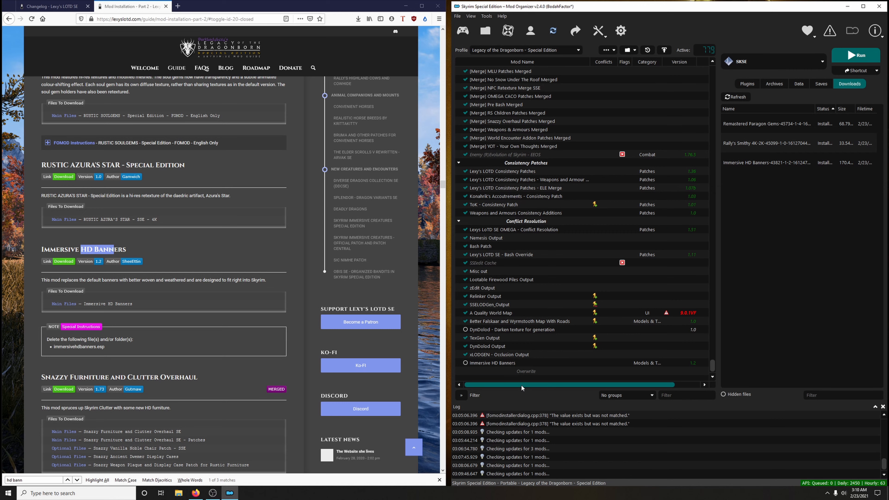
{"action": "left_click_drag", "start_coordinate": [520, 384], "coordinate": [579, 393]}
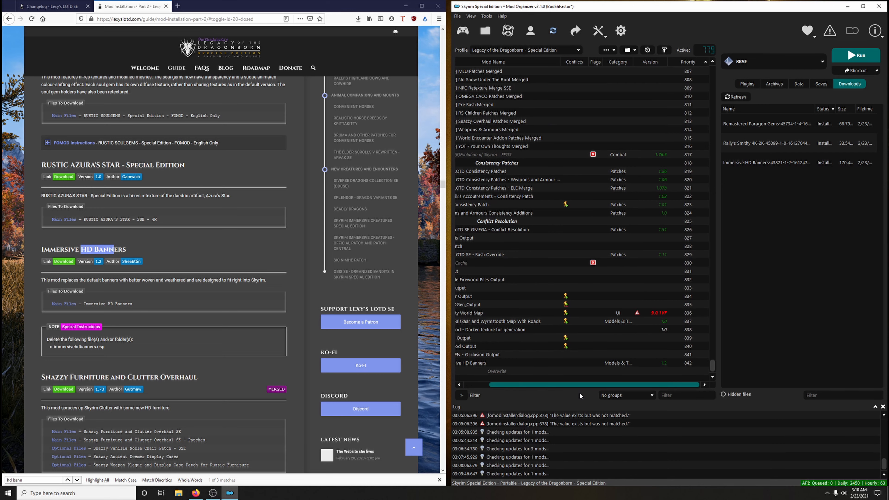
{"action": "right_click", "coordinate": [690, 363]}
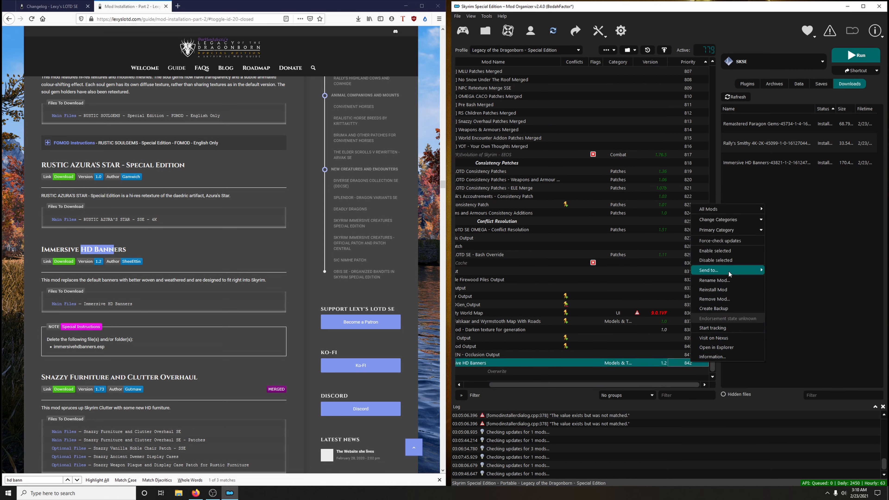
{"action": "mouse_move", "coordinate": [729, 270]}
{"action": "left_click", "coordinate": [773, 286]}
{"action": "type", "text": "267"}
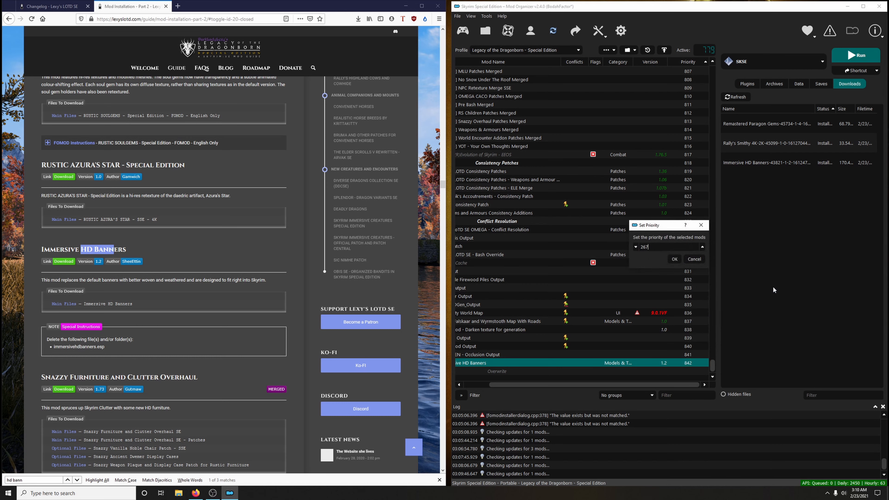
{"action": "key", "text": "Return"}
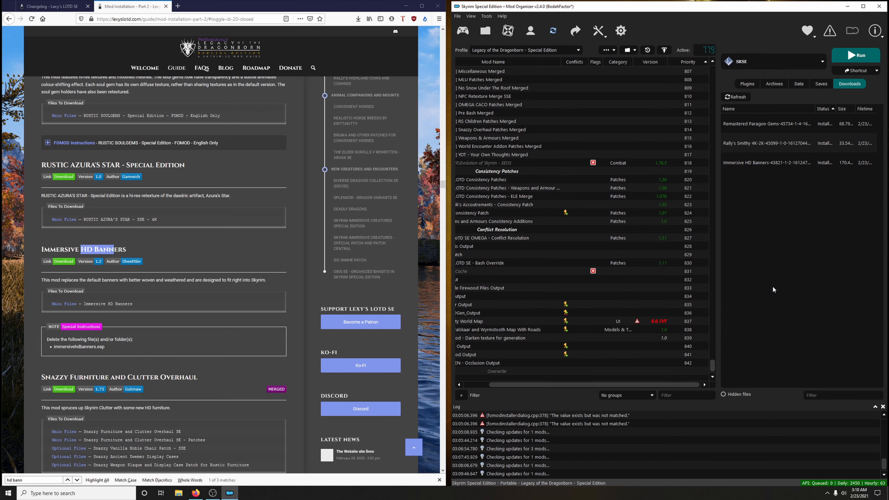
Step: Locate Immersive HD Banners at its new position in the Clutter and Miscellaneous section and enable it
{"action": "left_click_drag", "start_coordinate": [683, 386], "coordinate": [587, 382]}
{"action": "left_click_drag", "start_coordinate": [714, 369], "coordinate": [726, 194]}
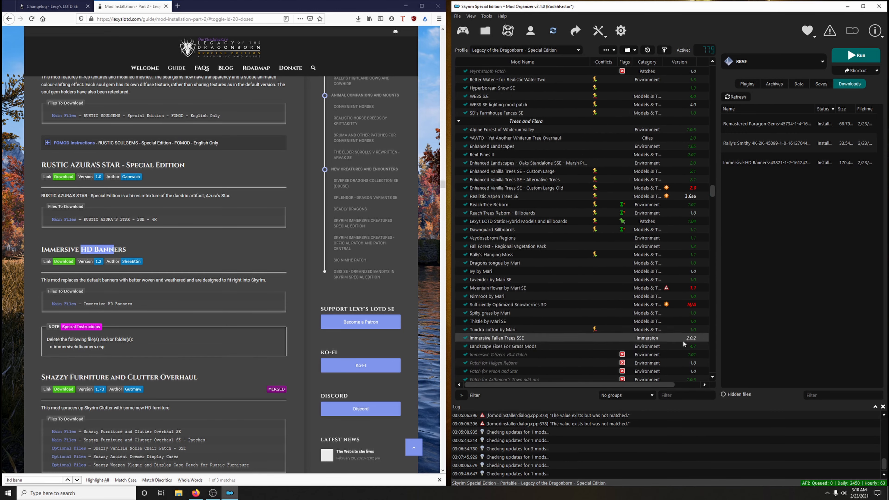
{"action": "left_click_drag", "start_coordinate": [668, 384], "coordinate": [704, 379]}
{"action": "scroll", "coordinate": [688, 304], "scroll_direction": "up", "scroll_amount": 8}
{"action": "scroll", "coordinate": [687, 305], "scroll_direction": "up", "scroll_amount": 13}
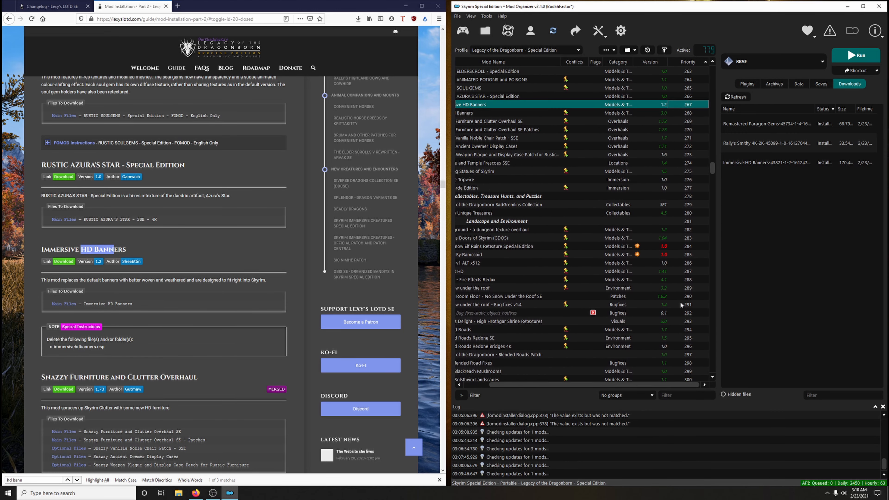
{"action": "left_click_drag", "start_coordinate": [648, 383], "coordinate": [621, 384]}
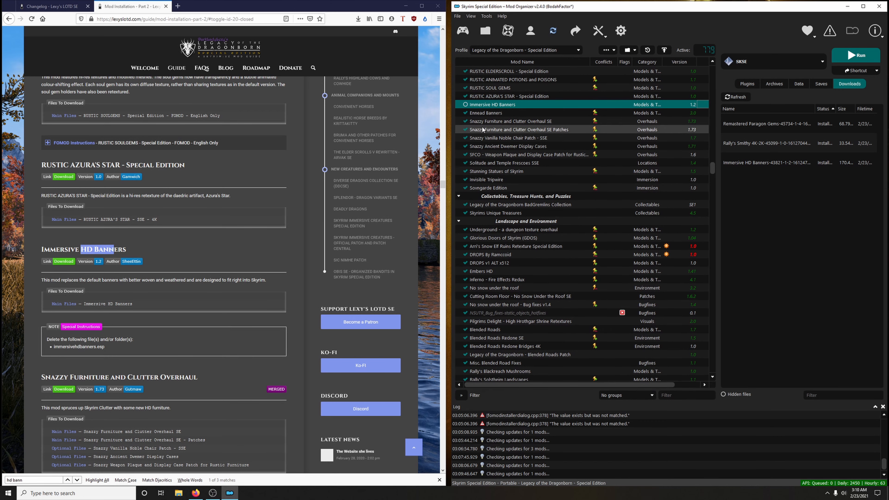
{"action": "left_click", "coordinate": [465, 104]}
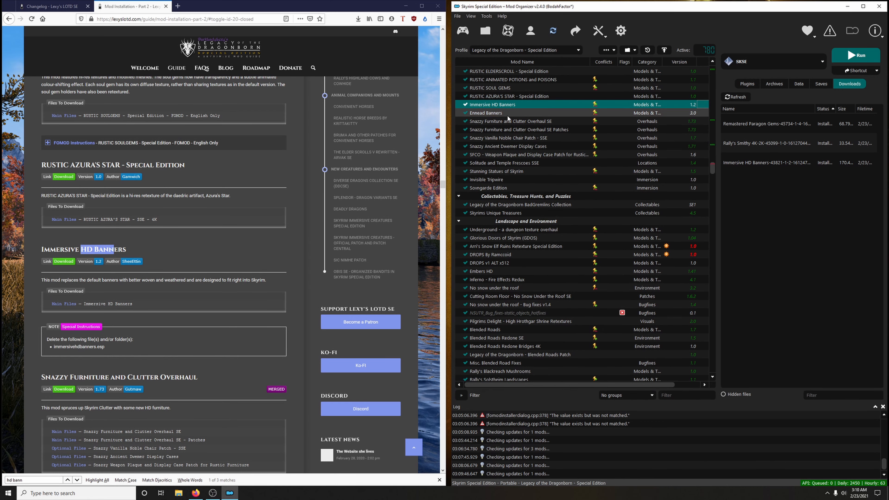
Step: Check the changelog's removed mods, disable Ennead Banners, and remove it from the mod list
{"action": "key", "text": "ctrl+shift+Tab"}
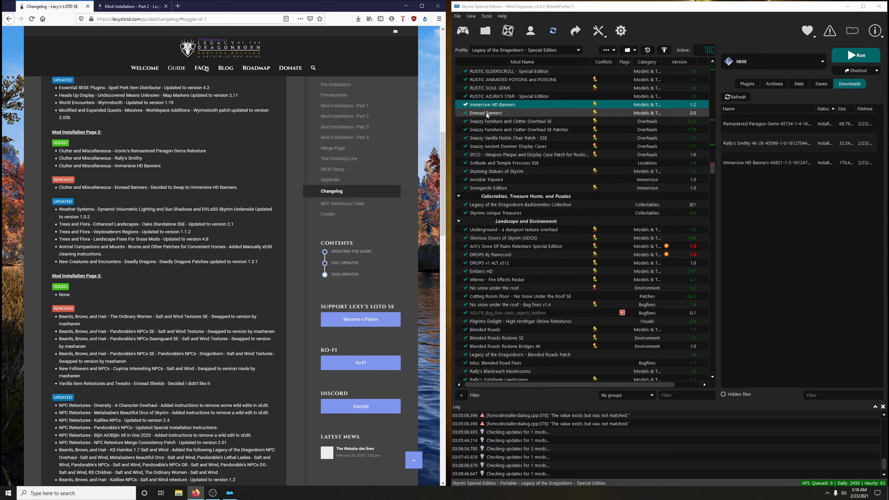
{"action": "left_click", "coordinate": [465, 112]}
{"action": "right_click", "coordinate": [480, 115]}
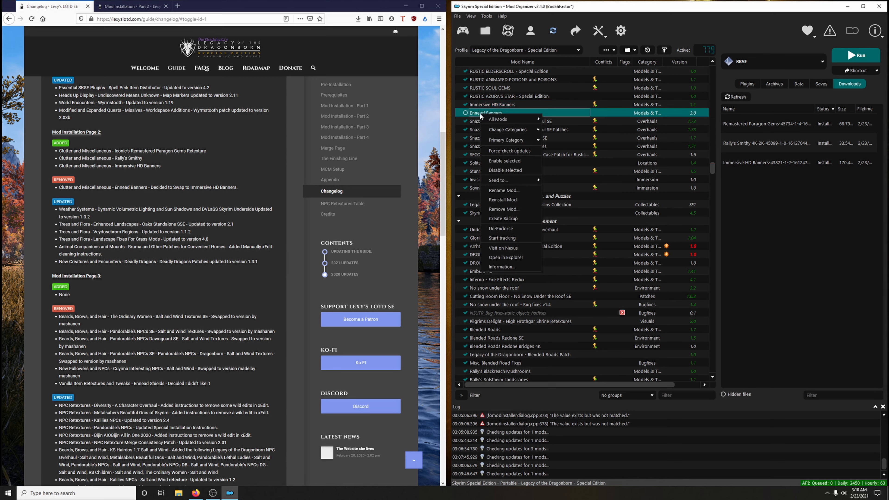
{"action": "left_click", "coordinate": [503, 209]}
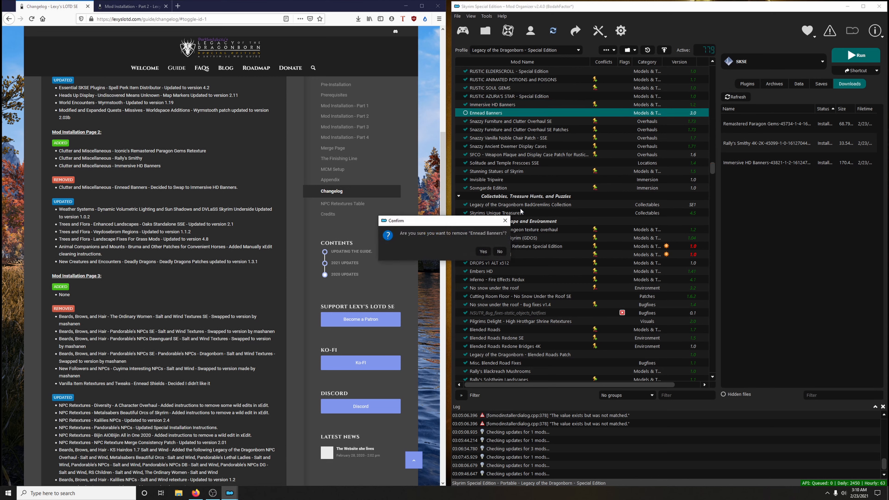
{"action": "left_click", "coordinate": [483, 252]}
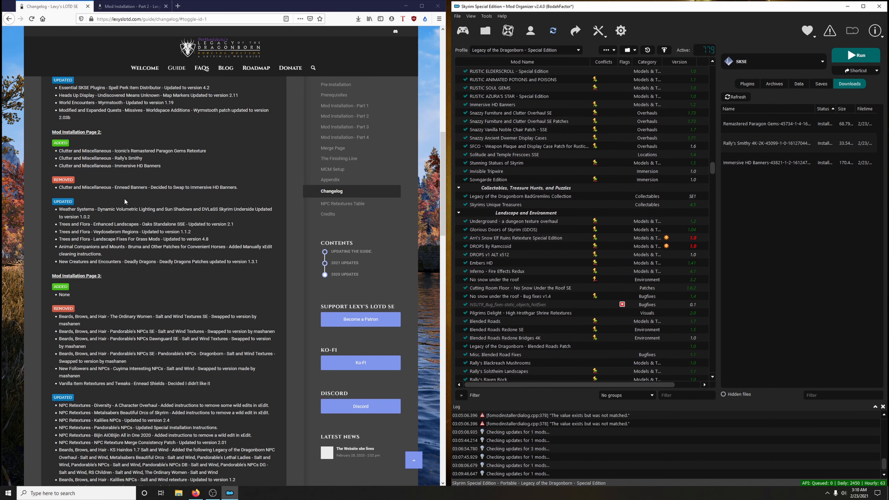
Step: Review the changelog's updated Part 2 mods and open the download files page of Dynamic Volumetric Lighting and Sun Shadows from the Part 2 guide
{"action": "scroll", "coordinate": [125, 201], "scroll_direction": "down", "scroll_amount": 2}
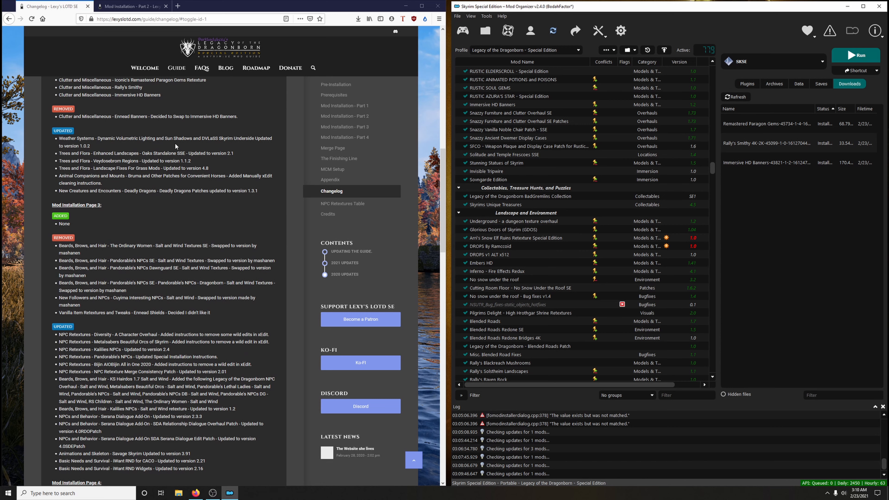
{"action": "scroll", "coordinate": [525, 232], "scroll_direction": "up", "scroll_amount": 7}
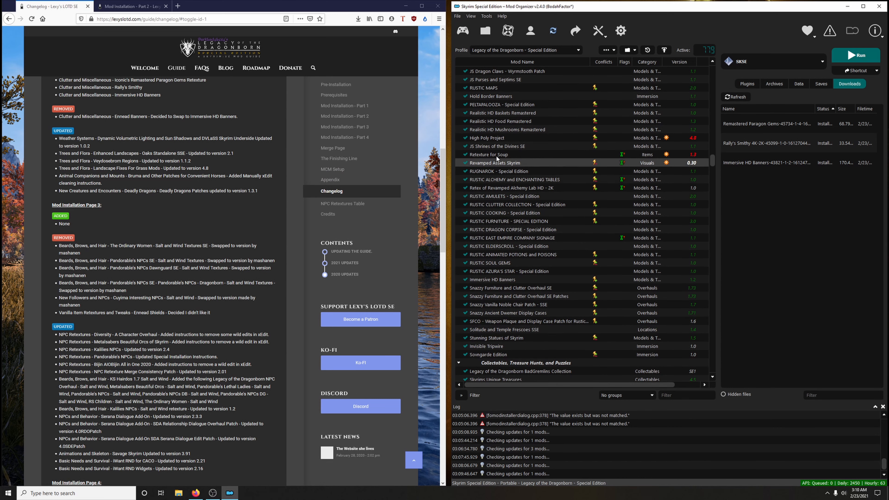
{"action": "left_click", "coordinate": [137, 6]}
{"action": "scroll", "coordinate": [273, 227], "scroll_direction": "up", "scroll_amount": 3}
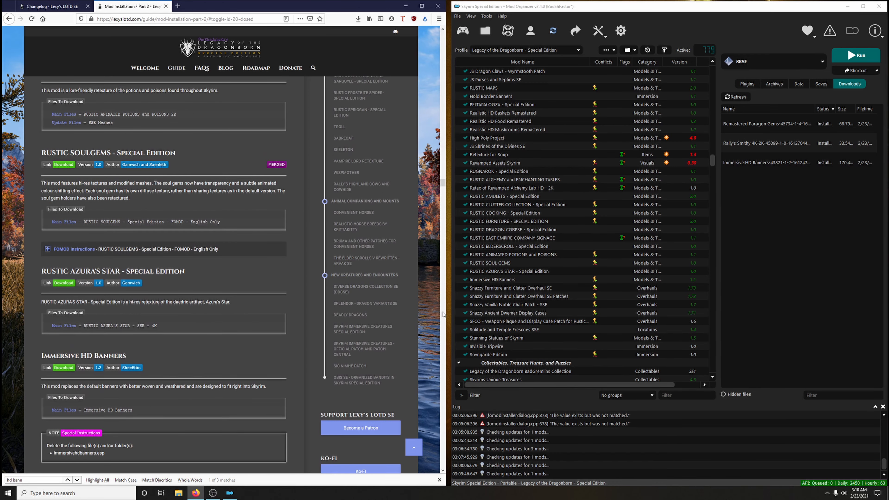
{"action": "left_click_drag", "start_coordinate": [442, 183], "coordinate": [441, 33]}
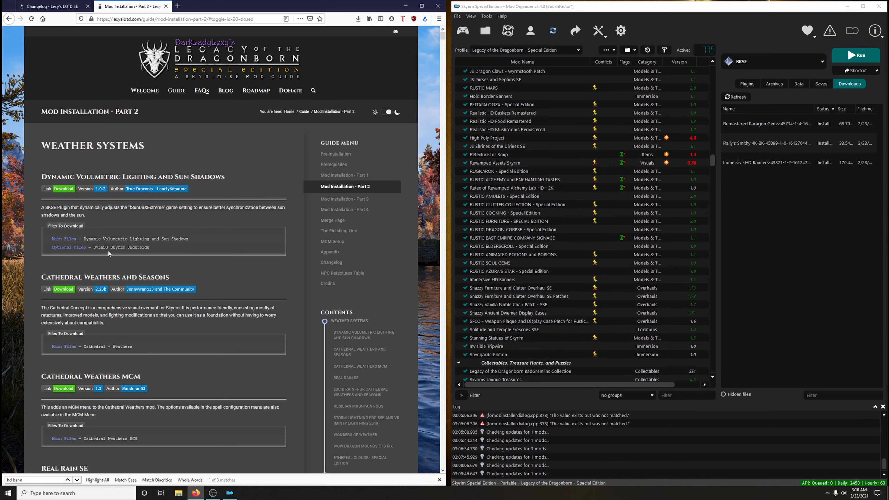
{"action": "left_click", "coordinate": [69, 189]}
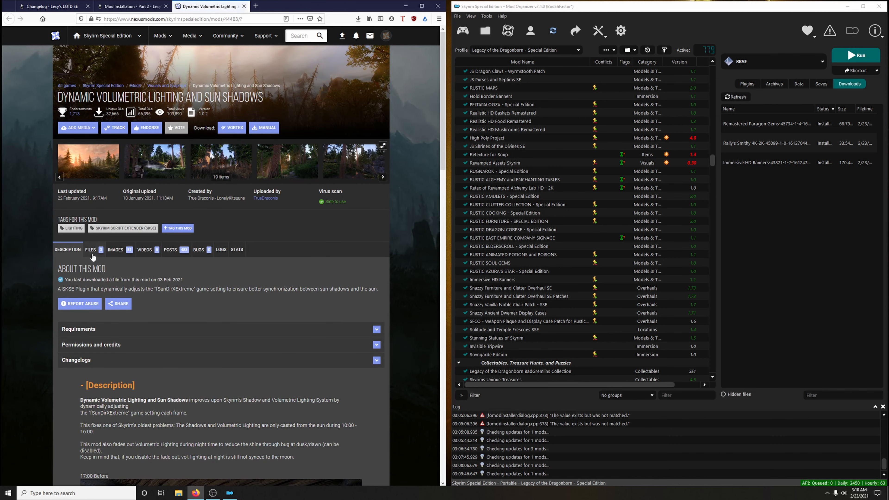
{"action": "left_click", "coordinate": [91, 254]}
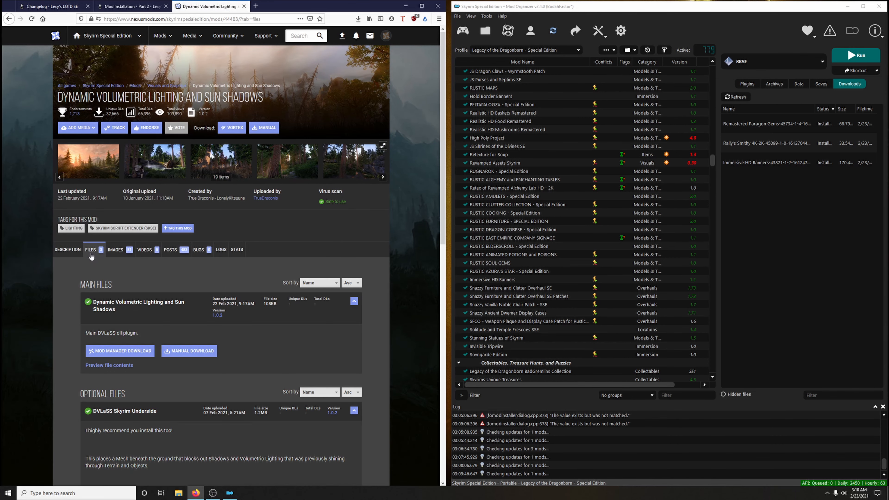
Step: Send the main Dynamic Volumetric Lighting and Sun Shadows file and the optional DVLaSS Skyrim Underside file to the mod manager, and close the mod page
{"action": "scroll", "coordinate": [91, 256], "scroll_direction": "down", "scroll_amount": 4}
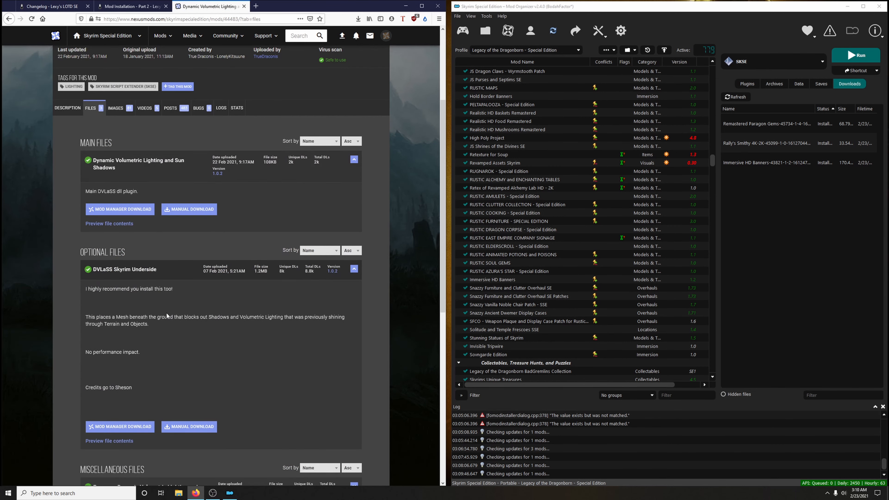
{"action": "left_click", "coordinate": [122, 211]}
{"action": "left_click", "coordinate": [76, 226]}
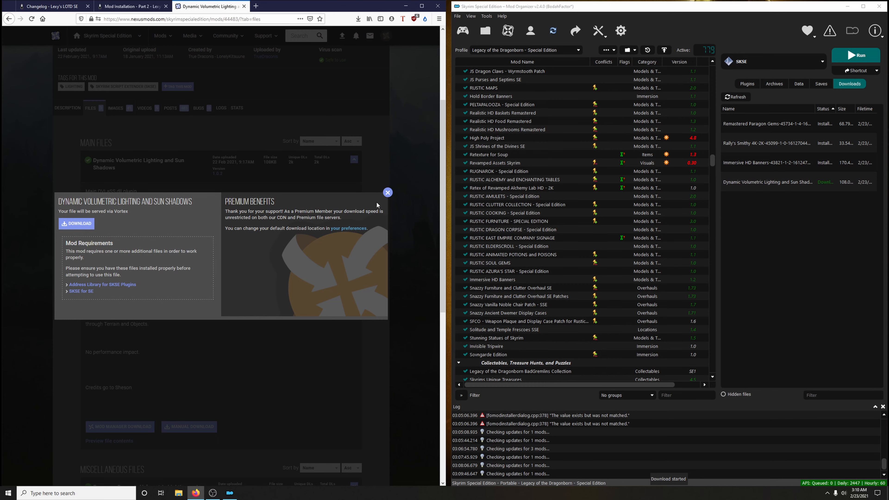
{"action": "left_click", "coordinate": [388, 193]}
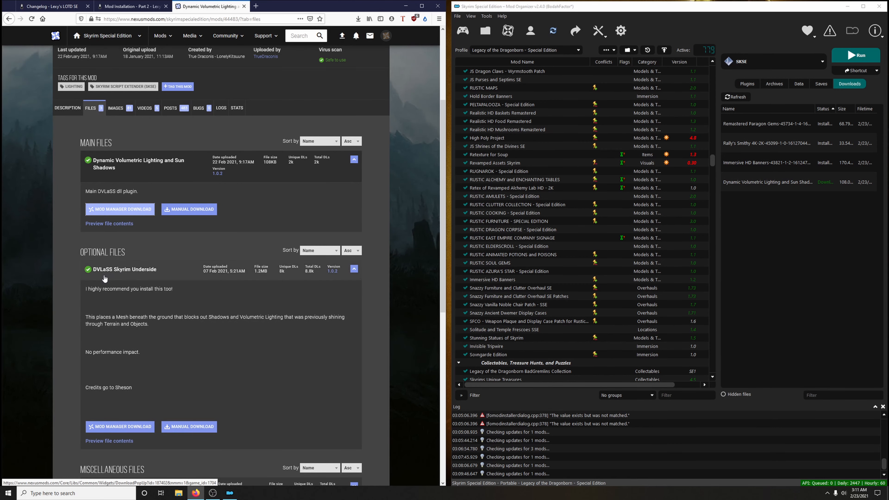
{"action": "left_click", "coordinate": [132, 426]}
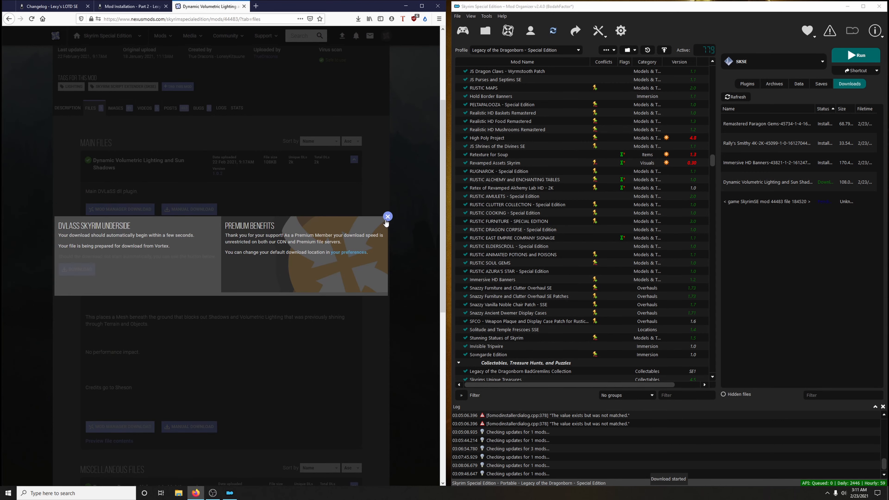
{"action": "left_click", "coordinate": [388, 217]}
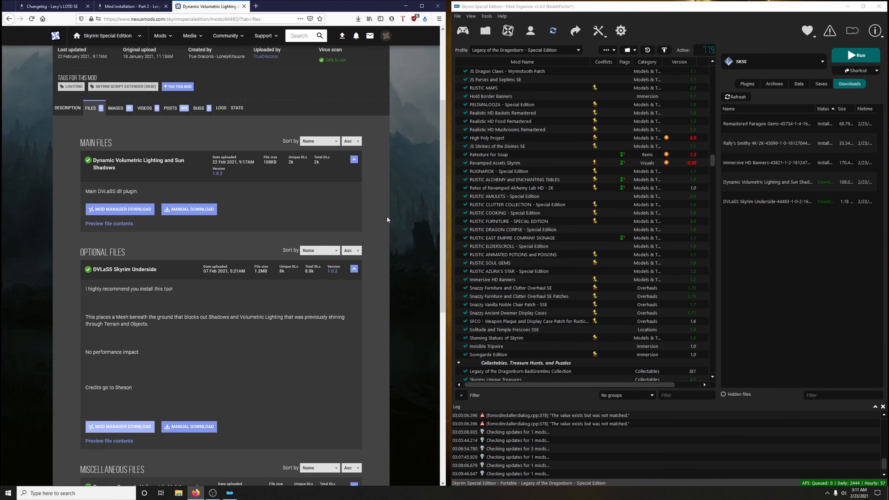
{"action": "left_click", "coordinate": [243, 6]}
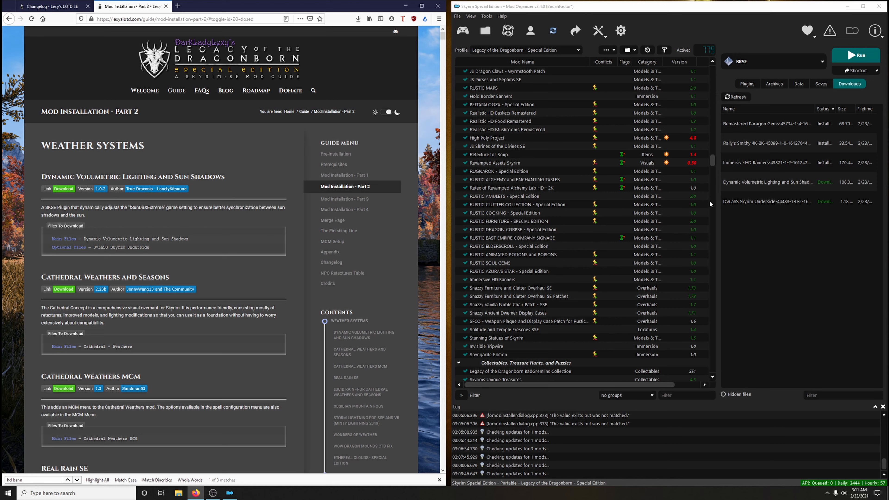
Step: Install the downloaded Dynamic Volumetric Lighting and Sun Shadows under its own name, replacing the existing mod
{"action": "double_click", "coordinate": [772, 185]}
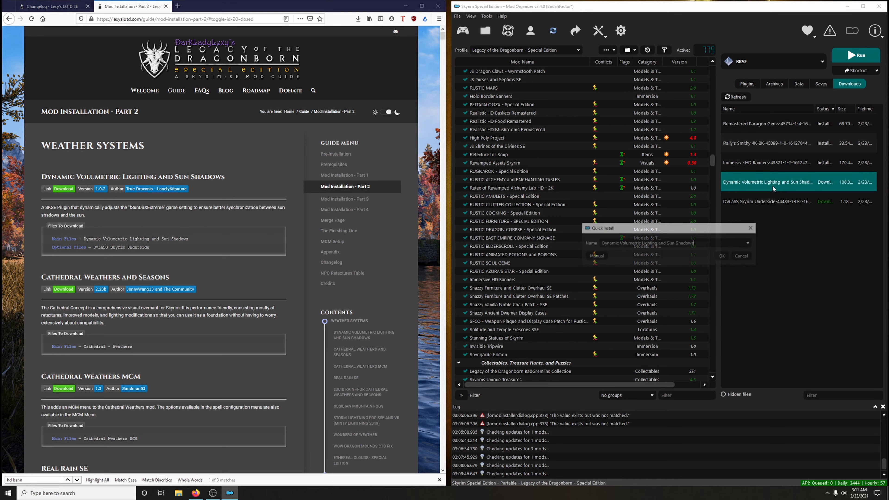
{"action": "left_click", "coordinate": [722, 257]}
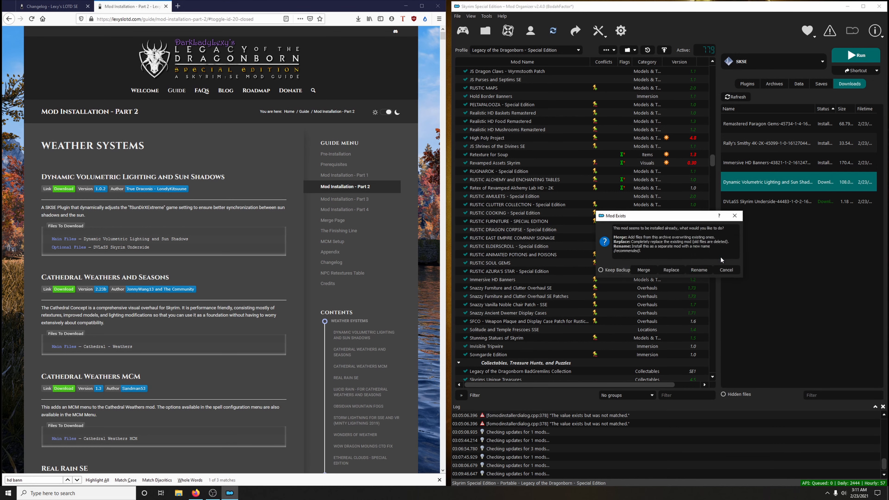
{"action": "left_click", "coordinate": [675, 271]}
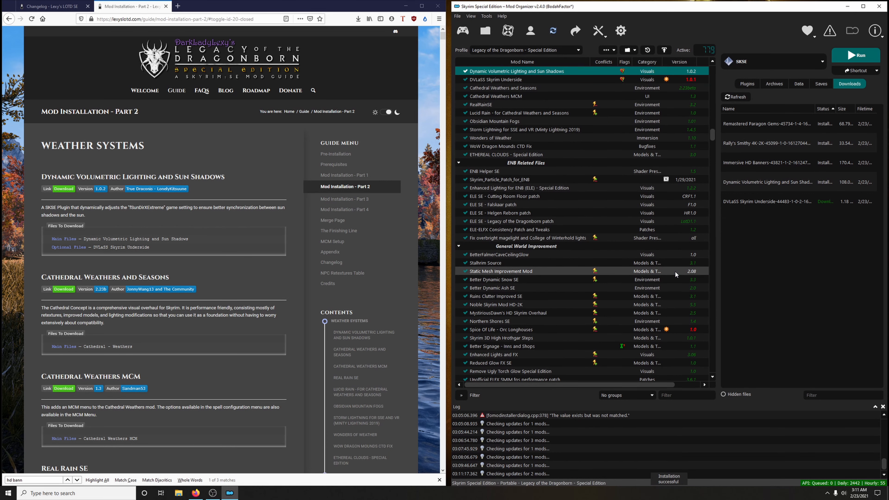
Step: Install the downloaded optional file under the name DVLaSS Skyrim Underside, replacing the existing mod
{"action": "double_click", "coordinate": [757, 204]}
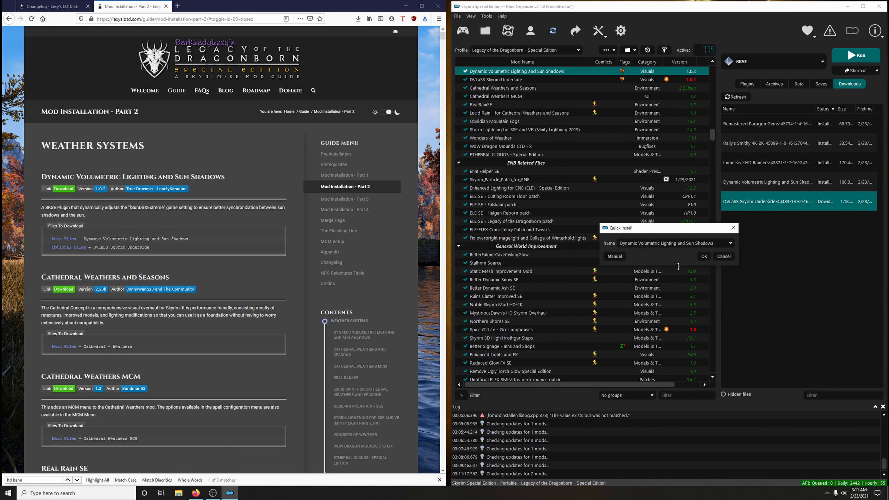
{"action": "left_click", "coordinate": [730, 243]}
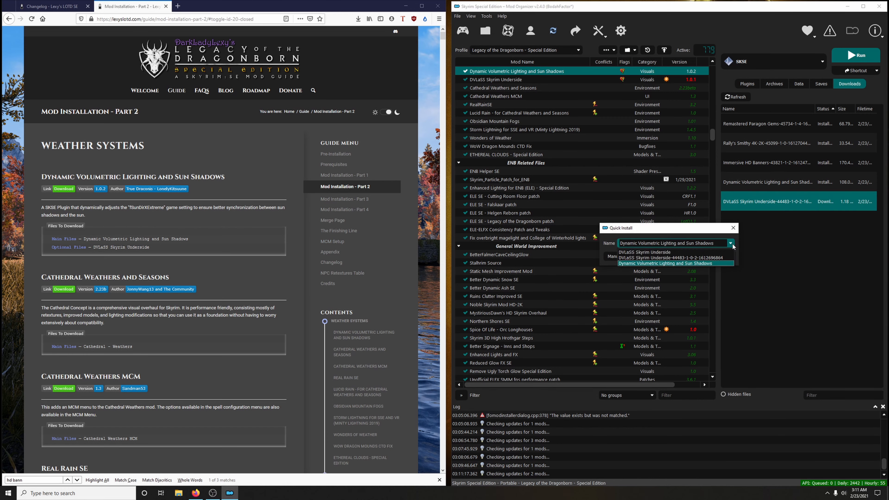
{"action": "left_click", "coordinate": [660, 253]}
{"action": "left_click", "coordinate": [707, 256]}
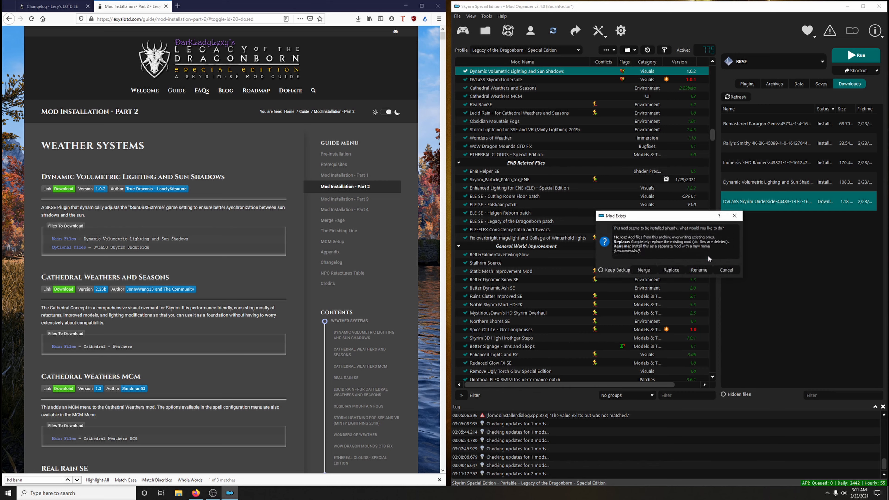
{"action": "left_click", "coordinate": [677, 271]}
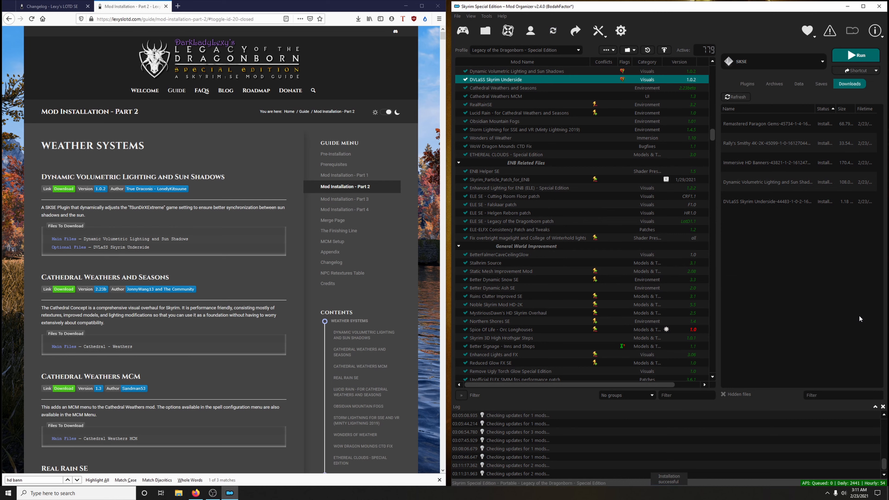
Step: Endorse Dynamic Volumetric Lighting and Sun Shadows and DVLaSS Skyrim Underside in the Weather Systems section
{"action": "scroll", "coordinate": [622, 238], "scroll_direction": "up", "scroll_amount": 2}
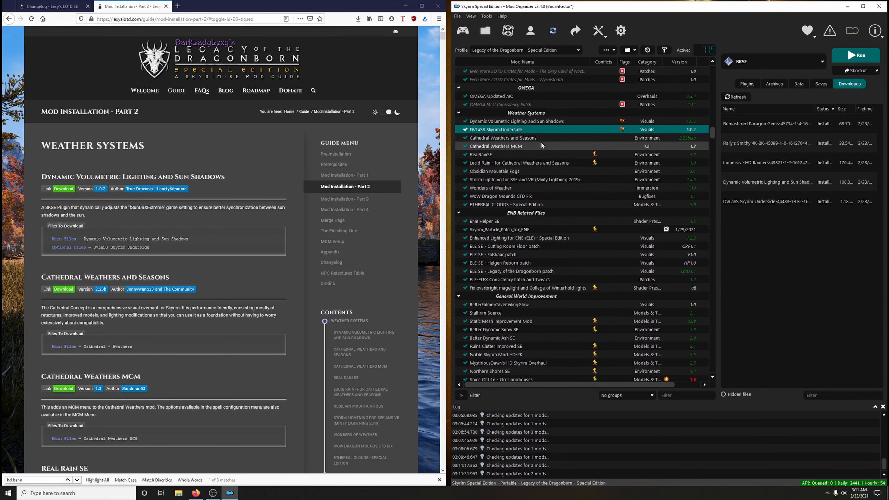
{"action": "left_click", "coordinate": [536, 122]}
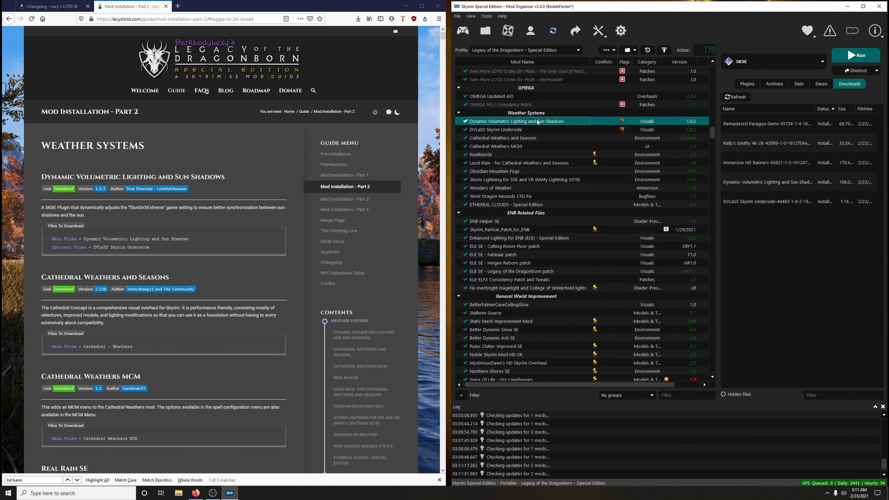
{"action": "right_click", "coordinate": [537, 122]}
{"action": "left_click", "coordinate": [571, 235]}
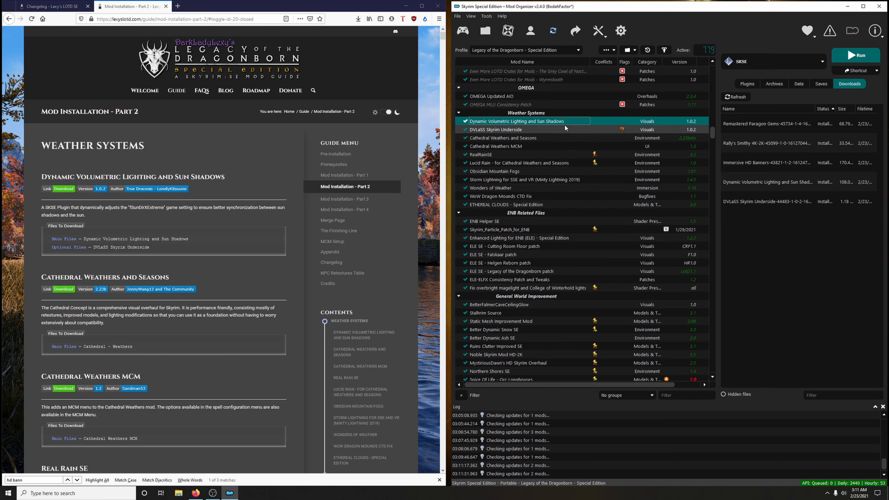
{"action": "right_click", "coordinate": [563, 127]}
{"action": "left_click", "coordinate": [585, 241]}
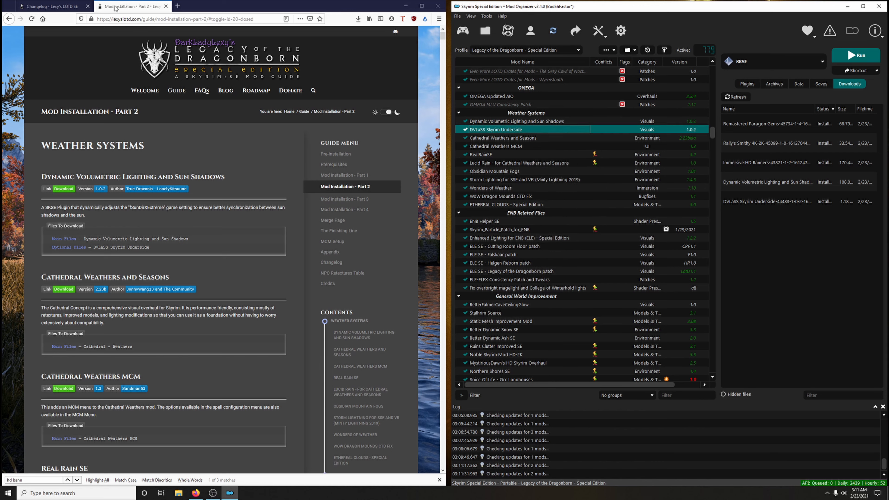
Step: Check the changelog for the next updated Part 2 mods and go to Enhanced Landscapes under Trees and Flora in the Part 2 guide
{"action": "left_click", "coordinate": [53, 6]}
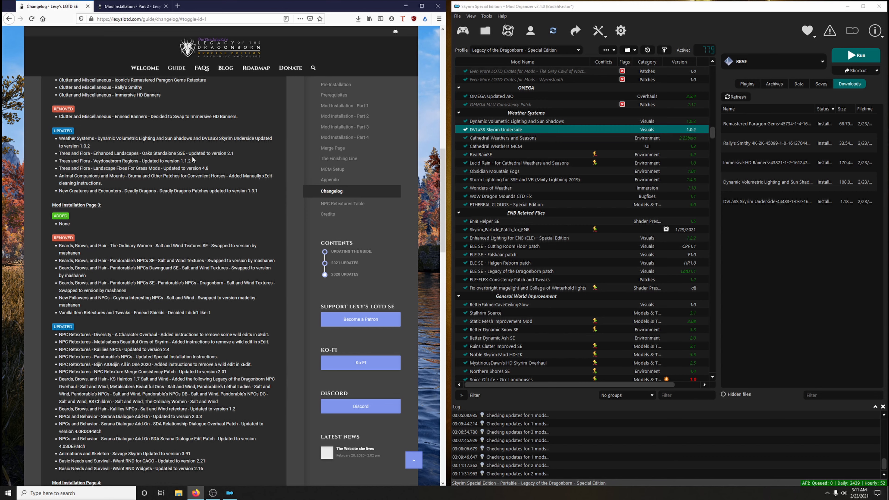
{"action": "scroll", "coordinate": [553, 244], "scroll_direction": "down", "scroll_amount": 6}
{"action": "scroll", "coordinate": [553, 244], "scroll_direction": "down", "scroll_amount": 6}
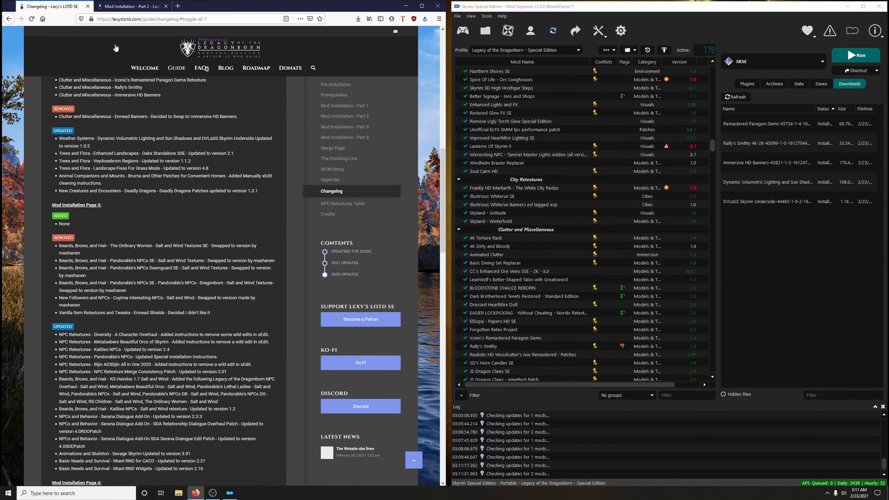
{"action": "left_click", "coordinate": [124, 9]}
{"action": "scroll", "coordinate": [259, 237], "scroll_direction": "down", "scroll_amount": 5}
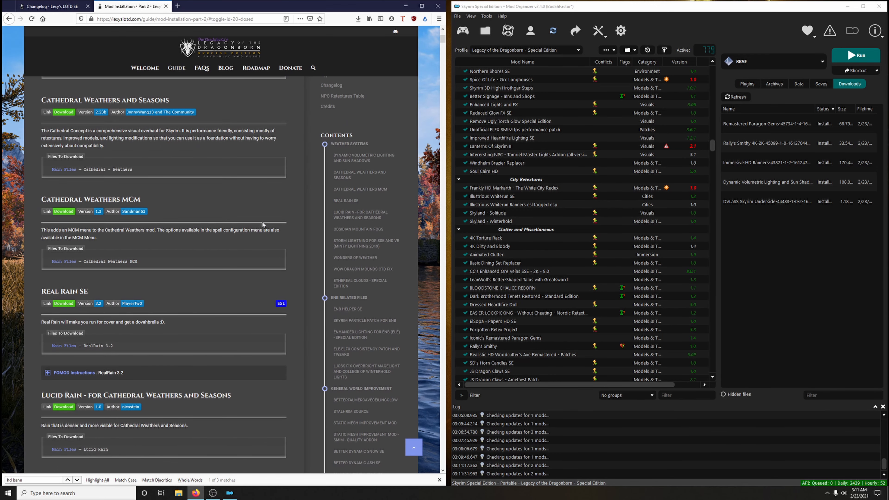
{"action": "left_click", "coordinate": [52, 6]}
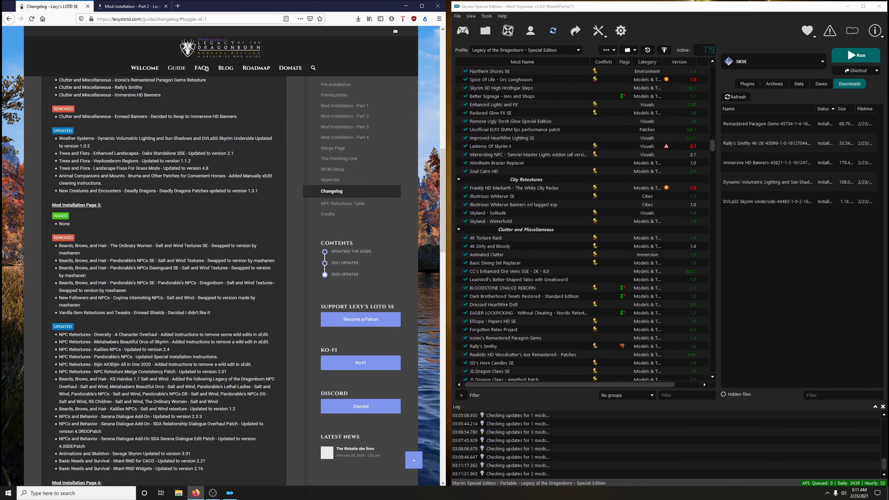
{"action": "left_click", "coordinate": [132, 6]}
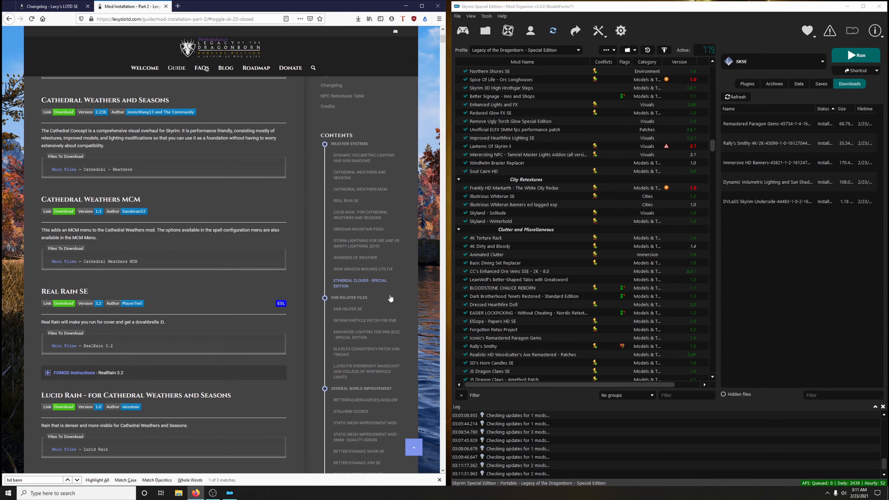
{"action": "scroll", "coordinate": [382, 304], "scroll_direction": "down", "scroll_amount": 6}
{"action": "scroll", "coordinate": [382, 307], "scroll_direction": "down", "scroll_amount": 15}
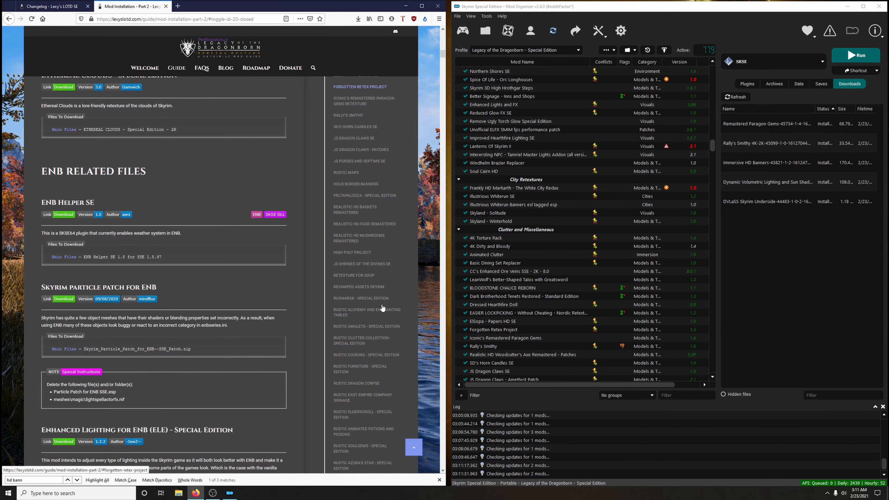
{"action": "scroll", "coordinate": [382, 307], "scroll_direction": "down", "scroll_amount": 12}
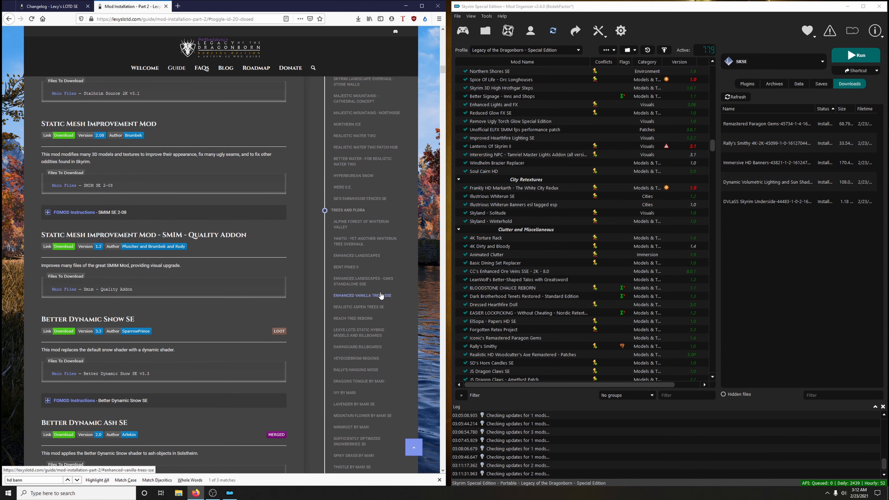
{"action": "left_click", "coordinate": [357, 256]}
Step: Download the optional file ELOS Oaks Autumnal Colours SSE from the Enhanced Landscapes - Oaks Standalone SSE mod page with the mod manager
{"action": "left_click", "coordinate": [49, 7]}
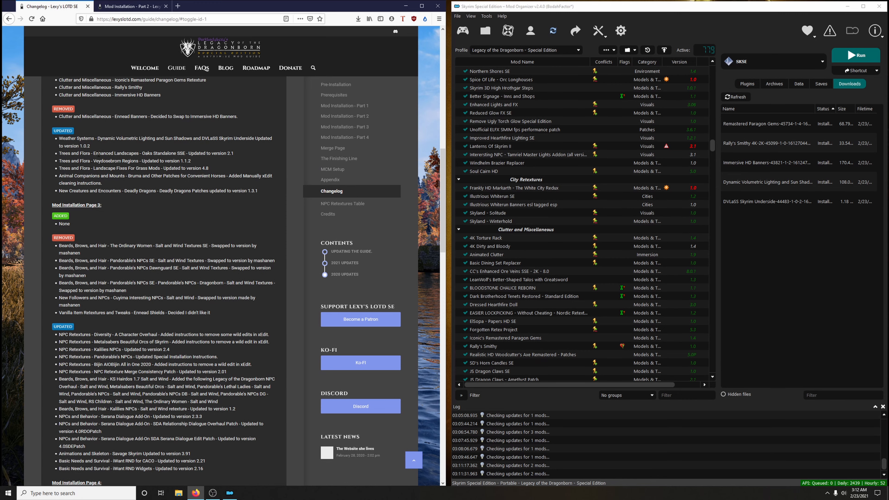
{"action": "left_click", "coordinate": [138, 6]}
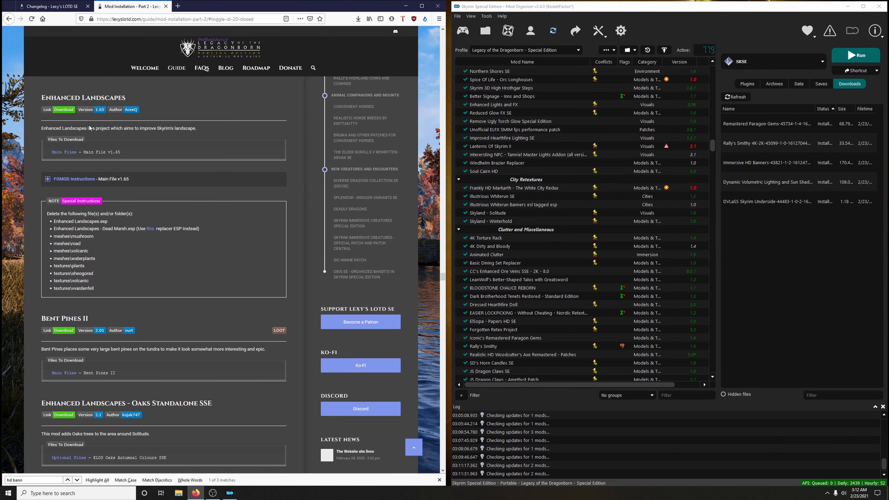
{"action": "scroll", "coordinate": [120, 227], "scroll_direction": "down", "scroll_amount": 5}
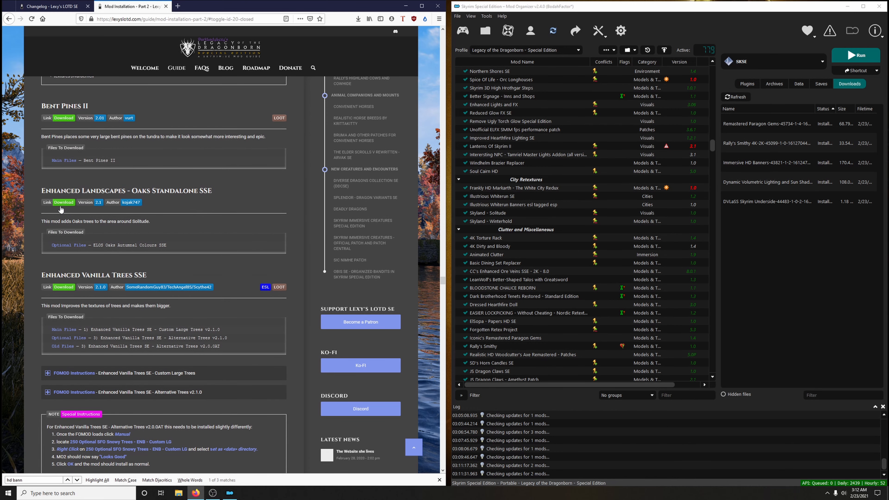
{"action": "left_click", "coordinate": [64, 203]}
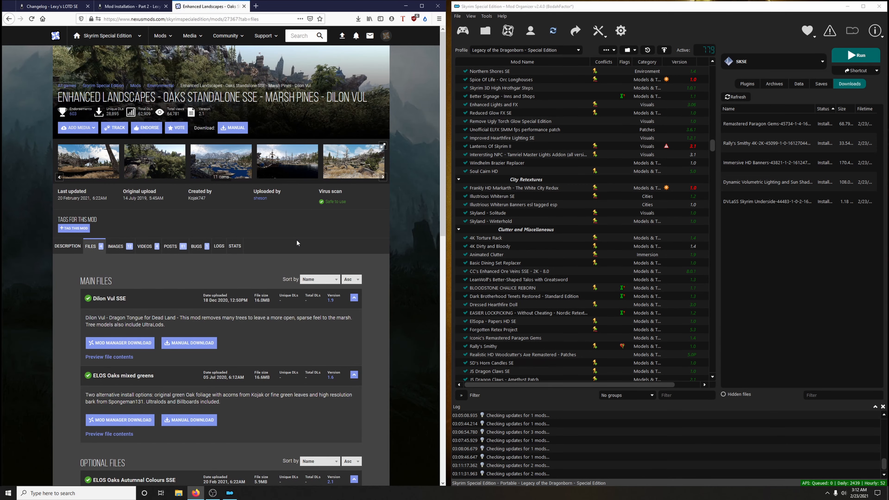
{"action": "scroll", "coordinate": [296, 239], "scroll_direction": "down", "scroll_amount": 10}
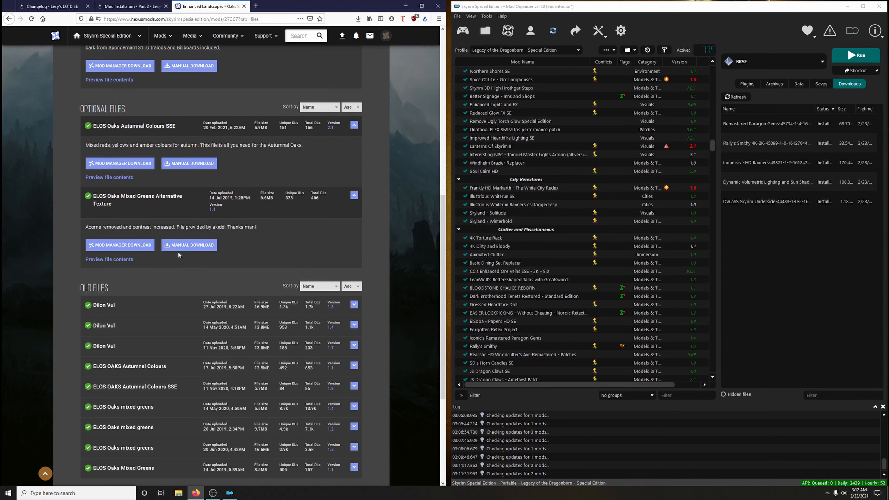
{"action": "left_click", "coordinate": [120, 6]}
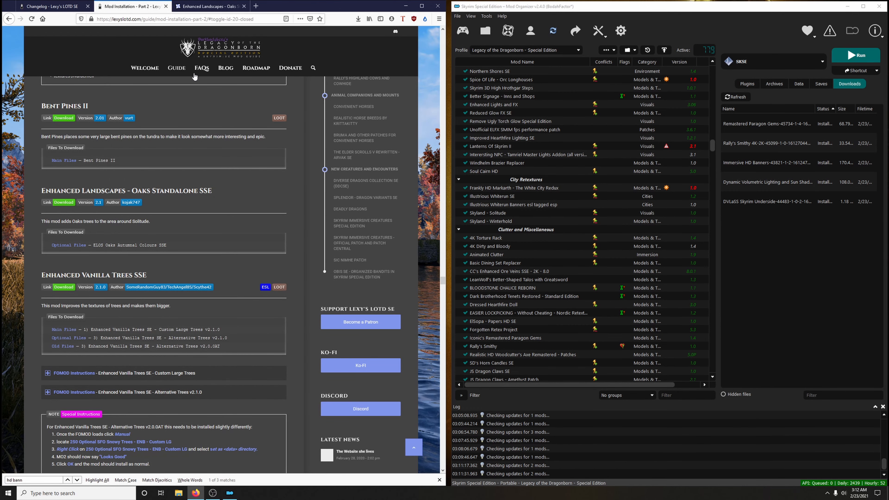
{"action": "left_click", "coordinate": [197, 7]}
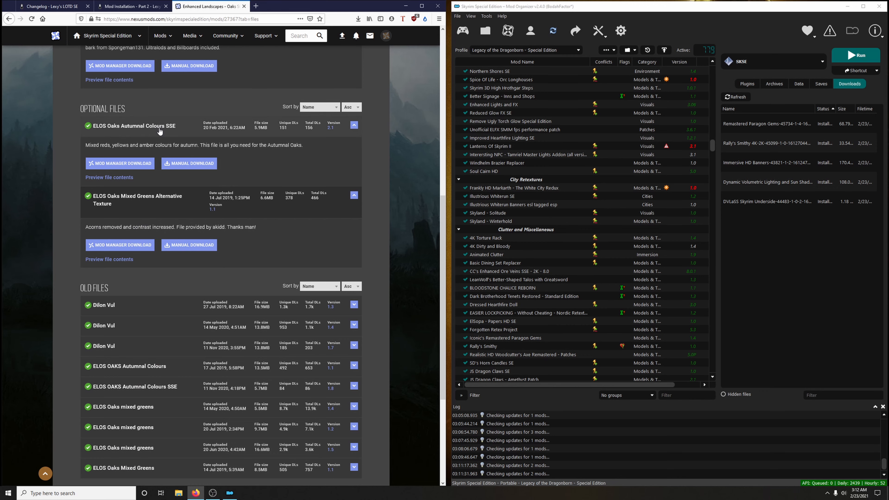
{"action": "left_click", "coordinate": [141, 163]}
{"action": "left_click", "coordinate": [387, 217]}
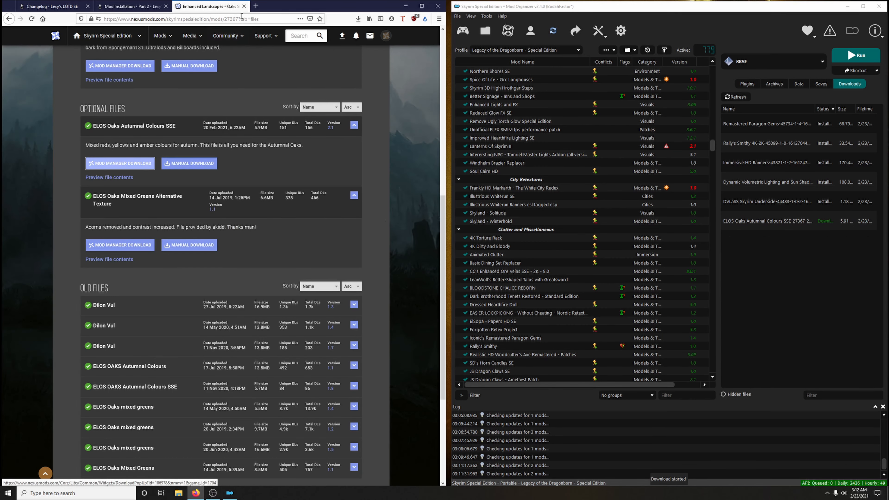
{"action": "left_click", "coordinate": [244, 6]}
Step: Install the downloaded ELOS Oaks Autumnal Colours SSE under the suggested Enhanced Landscapes - Oaks Standalone SSE name, replacing the existing mod
{"action": "double_click", "coordinate": [750, 224]}
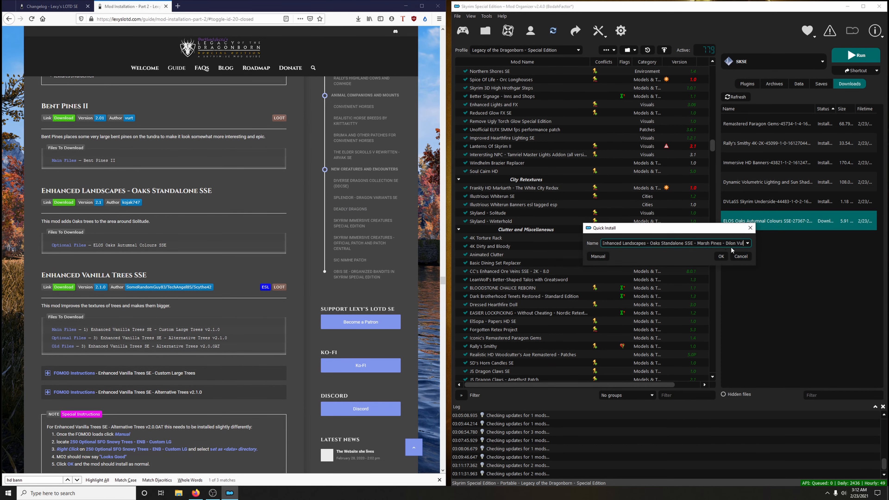
{"action": "left_click", "coordinate": [722, 256]}
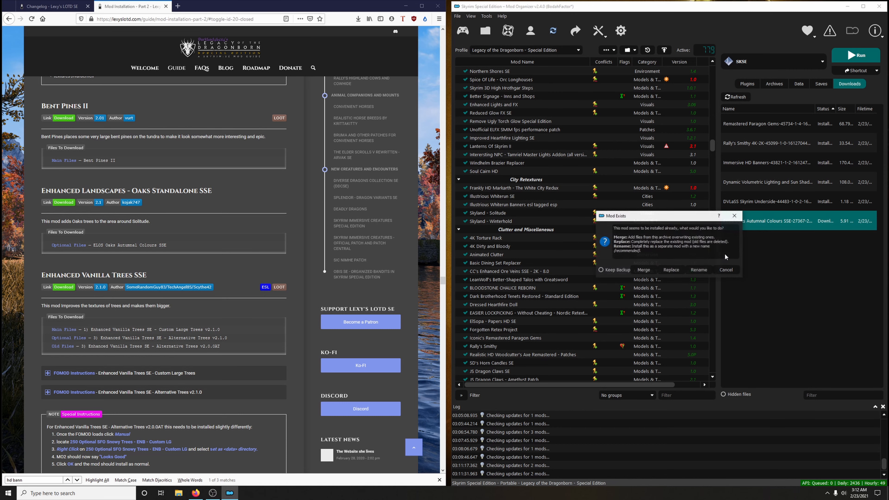
{"action": "left_click", "coordinate": [673, 270]}
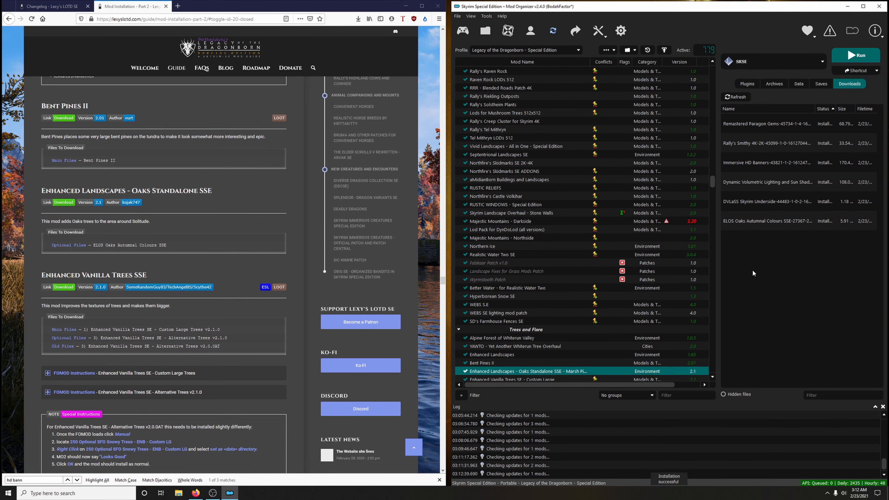
{"action": "scroll", "coordinate": [551, 280], "scroll_direction": "down", "scroll_amount": 4}
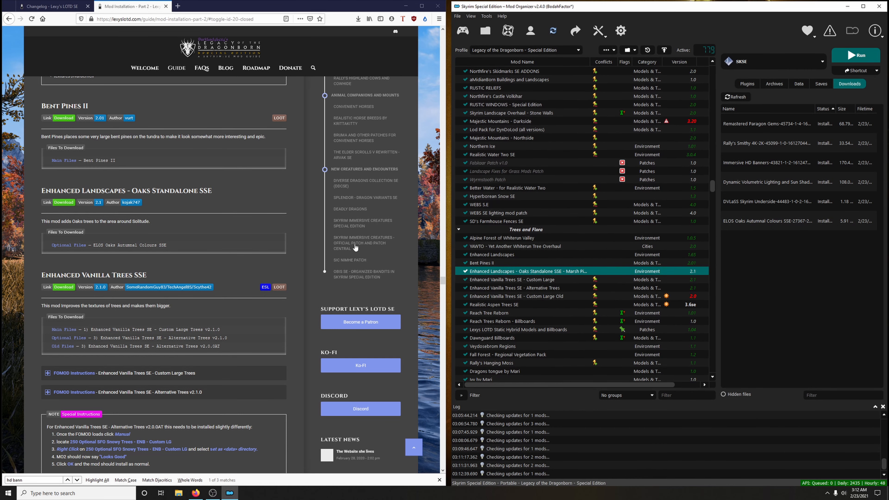
Step: Check the changelog for the next Trees and Flora update and find Veydosebrom Regions in the Part 2 guide
{"action": "left_click", "coordinate": [52, 6]}
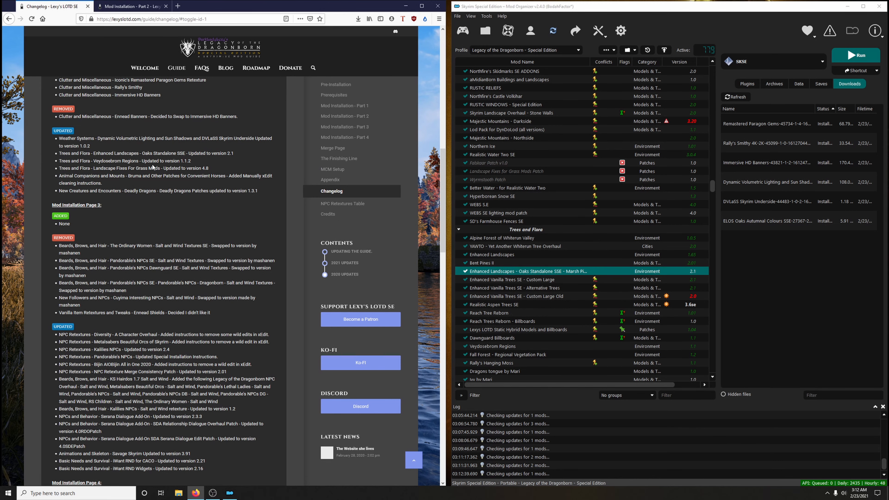
{"action": "left_click", "coordinate": [135, 7]}
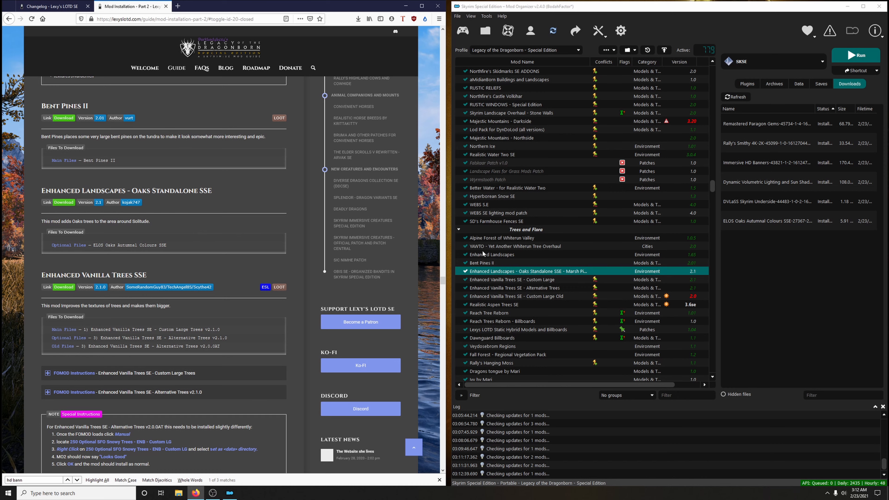
{"action": "scroll", "coordinate": [483, 253], "scroll_direction": "down", "scroll_amount": 3}
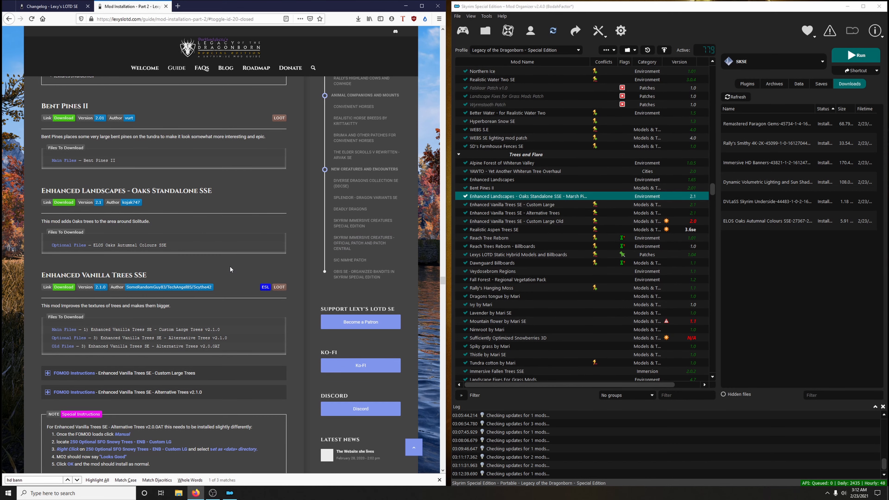
{"action": "scroll", "coordinate": [230, 265], "scroll_direction": "down", "scroll_amount": 10}
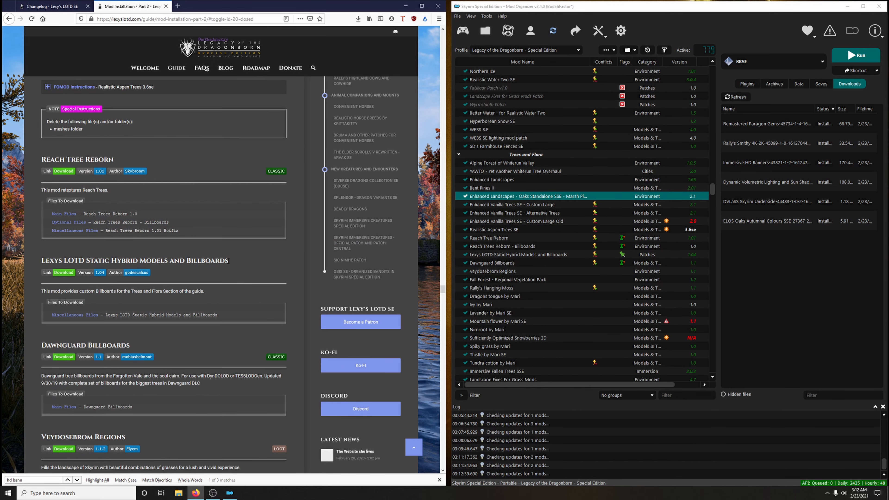
{"action": "scroll", "coordinate": [227, 255], "scroll_direction": "down", "scroll_amount": 5}
{"action": "scroll", "coordinate": [108, 232], "scroll_direction": "down", "scroll_amount": 3}
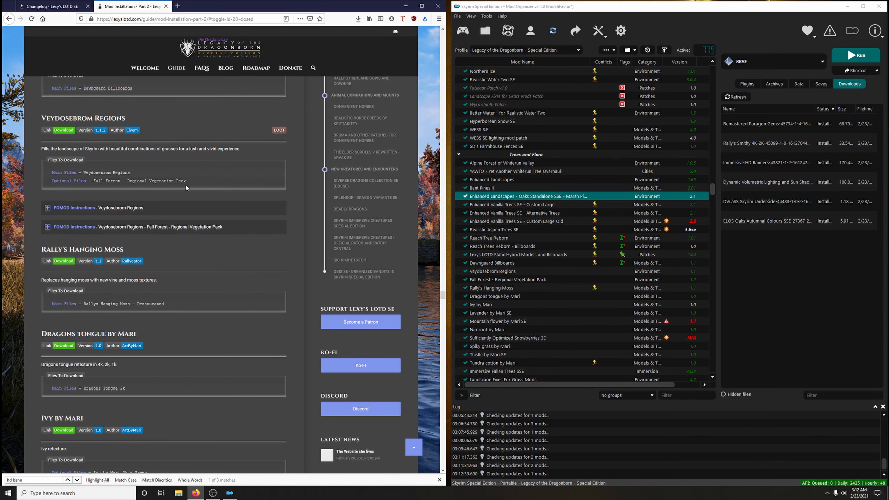
{"action": "left_click", "coordinate": [53, 7]}
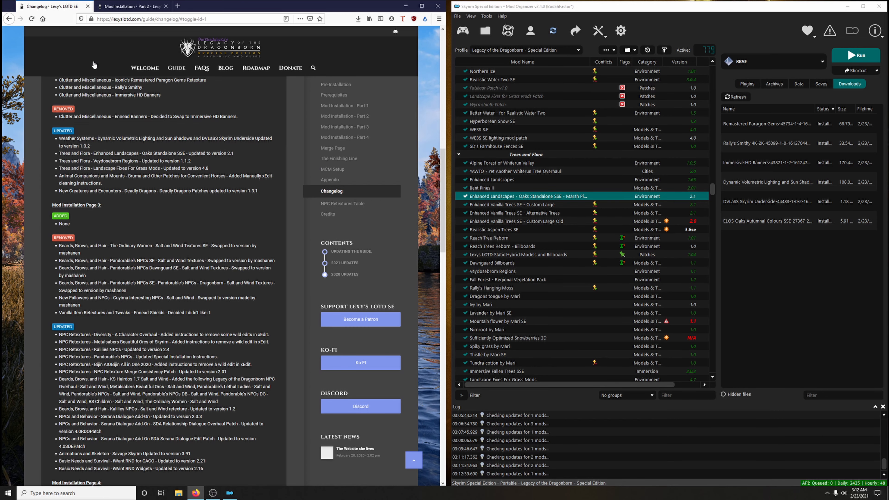
{"action": "key", "text": "ctrl+Tab"}
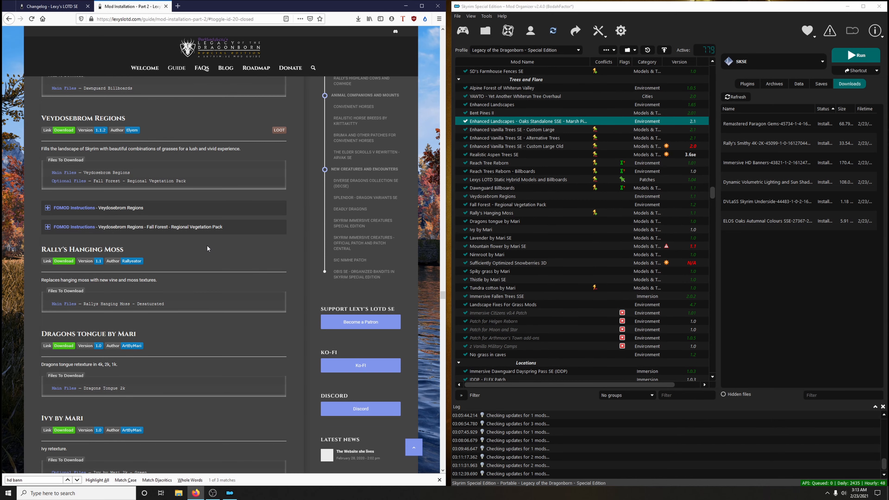
Step: Download the Veydosebrom Regions main file from its mod page with the mod manager
{"action": "left_click", "coordinate": [64, 130]}
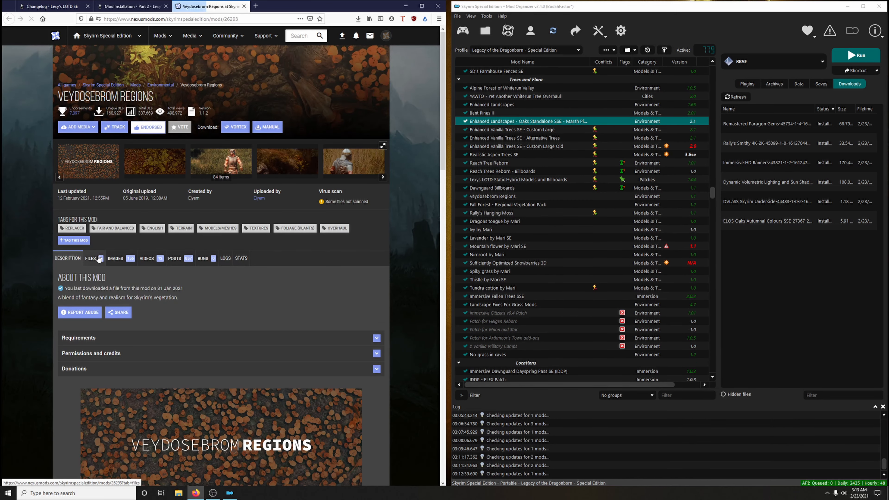
{"action": "left_click", "coordinate": [99, 258]}
{"action": "scroll", "coordinate": [180, 354], "scroll_direction": "down", "scroll_amount": 3}
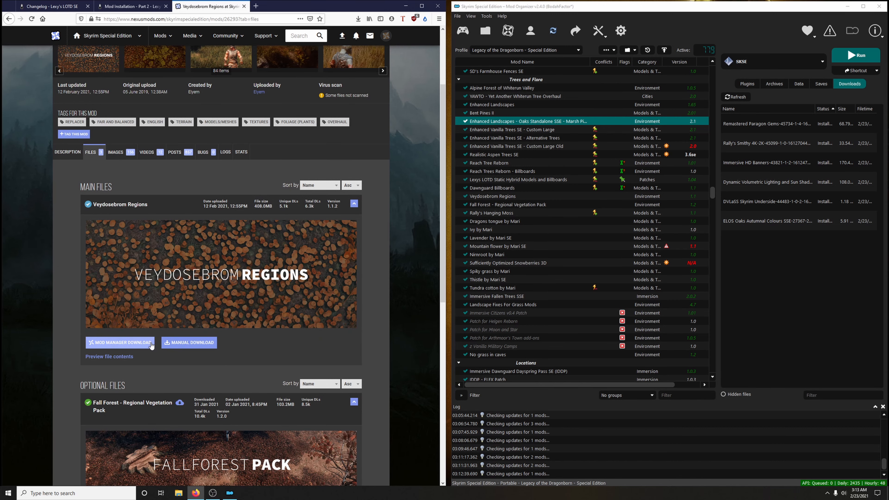
{"action": "left_click", "coordinate": [151, 343]}
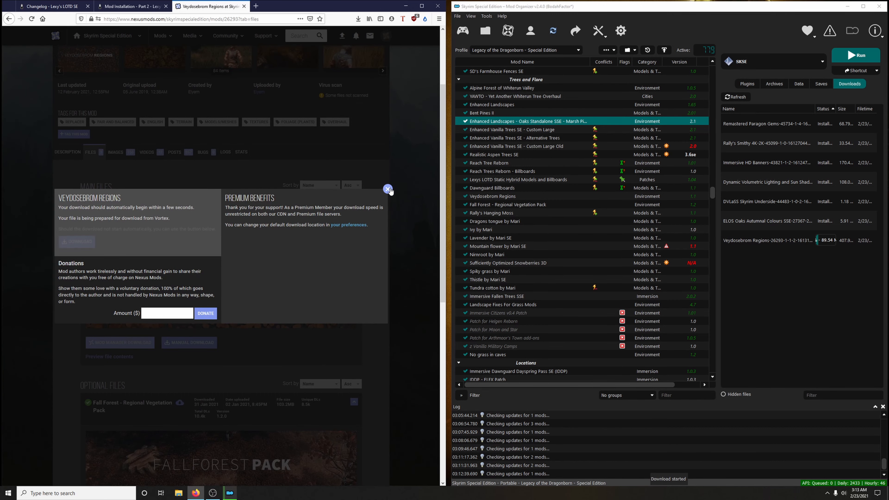
{"action": "left_click", "coordinate": [388, 189]}
Step: Check the guide's file list and download the optional Fall Forest - Regional Vegetation Pack from the Veydosebrom Regions files
{"action": "scroll", "coordinate": [175, 262], "scroll_direction": "down", "scroll_amount": 3}
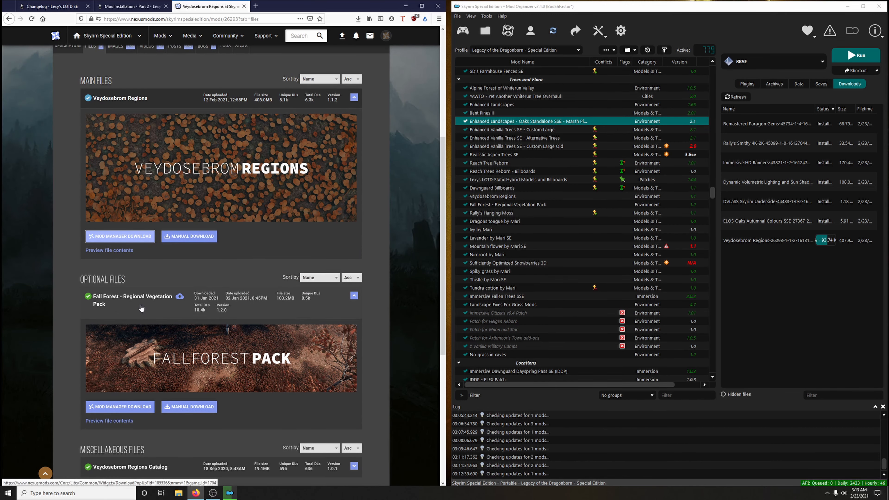
{"action": "scroll", "coordinate": [147, 311], "scroll_direction": "down", "scroll_amount": 3}
{"action": "left_click", "coordinate": [129, 6]}
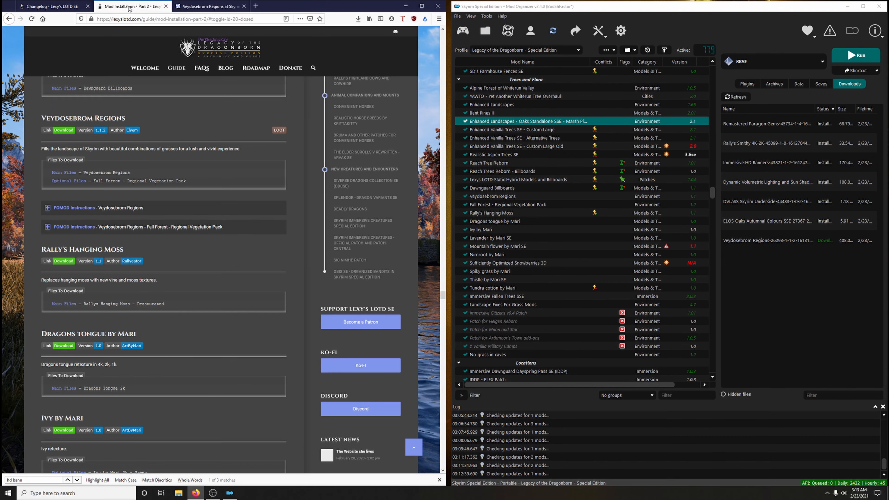
{"action": "left_click", "coordinate": [209, 6]}
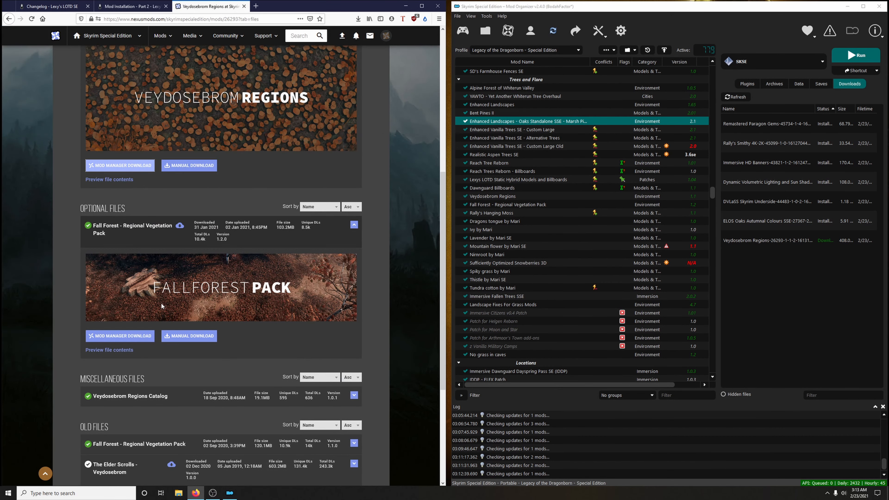
{"action": "left_click", "coordinate": [127, 335]}
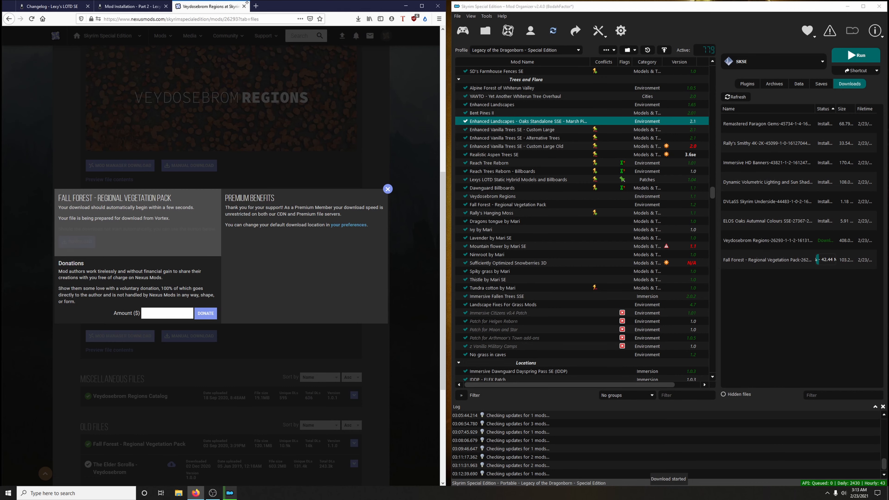
{"action": "left_click", "coordinate": [244, 7]}
Step: Start installing Veydosebrom Regions alongside the guide's FOMOD instructions, choosing Mod Organizer 2 as the mod manager
{"action": "left_click", "coordinate": [138, 211]}
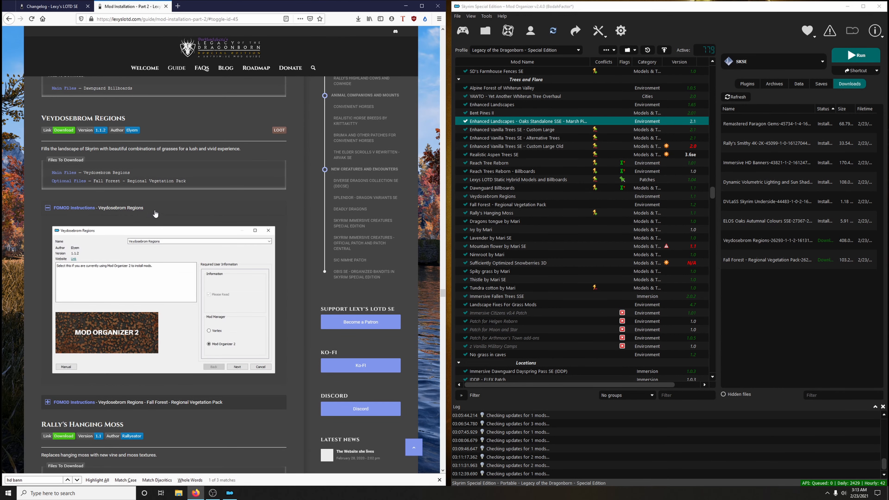
{"action": "left_click", "coordinate": [764, 245]}
{"action": "double_click", "coordinate": [764, 244]}
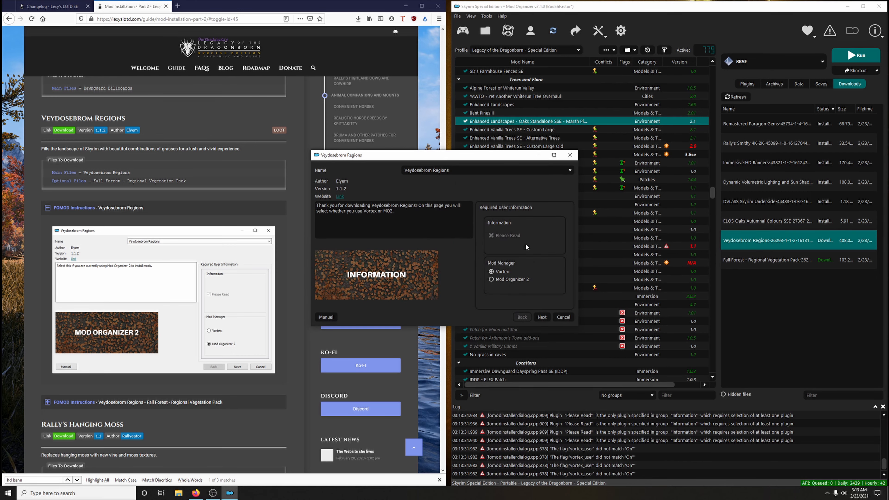
{"action": "left_click", "coordinate": [513, 280]}
{"action": "left_click_drag", "start_coordinate": [491, 157], "coordinate": [669, 125]}
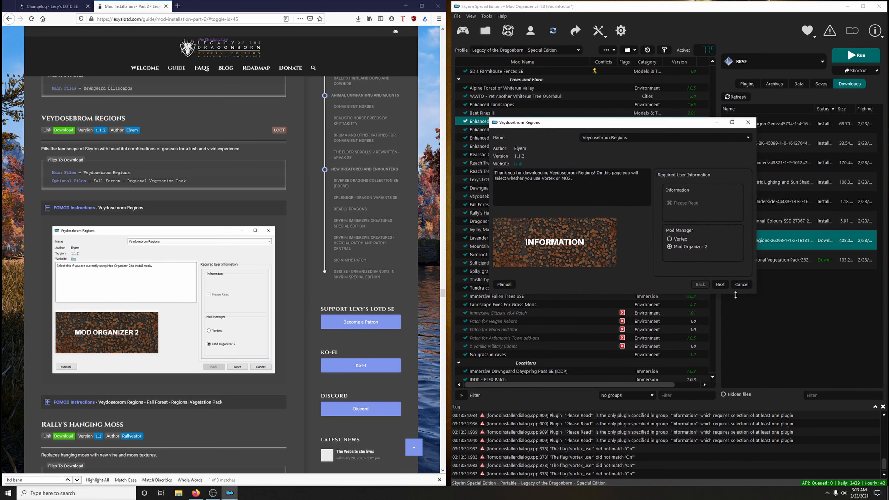
{"action": "left_click", "coordinate": [260, 305]}
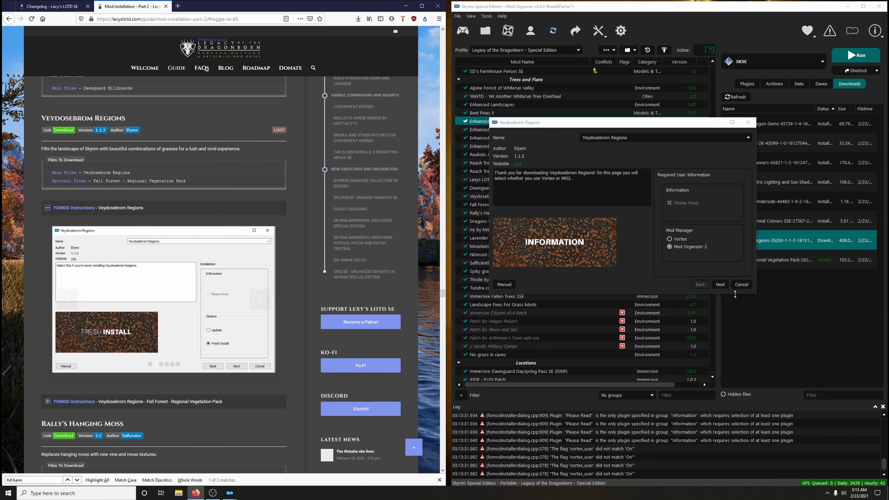
{"action": "left_click", "coordinate": [722, 286]}
{"action": "left_click", "coordinate": [721, 286]}
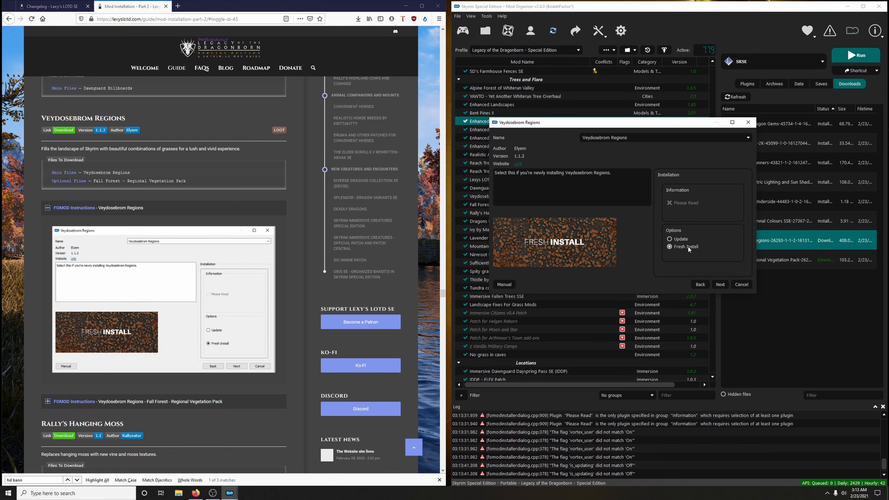
Step: Choose Fresh Install, High Quality vegetation, Dense Landscape and the Default INI for Veydosebrom Regions, comparing each installer page with the guide's FOMOD instructions
{"action": "left_click", "coordinate": [720, 284]}
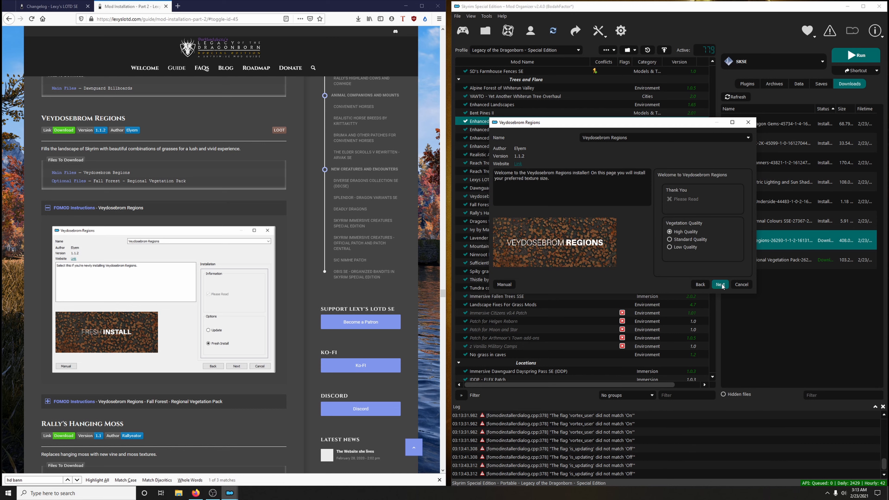
{"action": "left_click", "coordinate": [263, 303]}
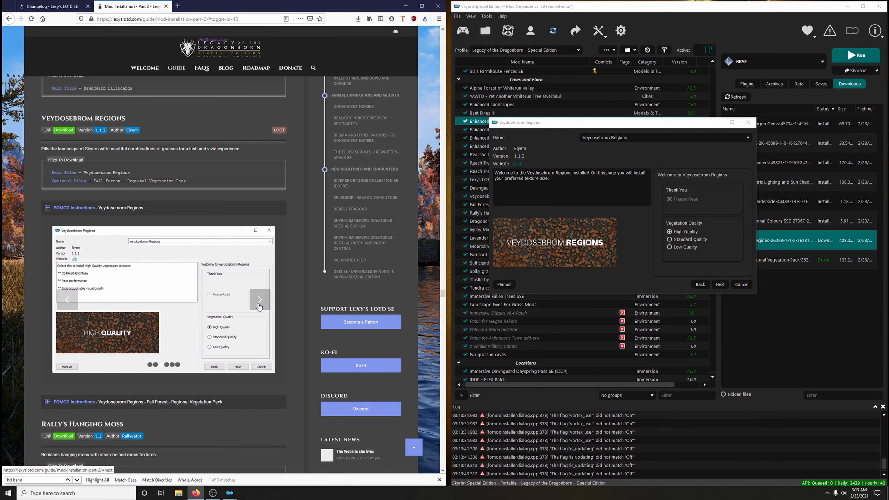
{"action": "left_click", "coordinate": [719, 284]}
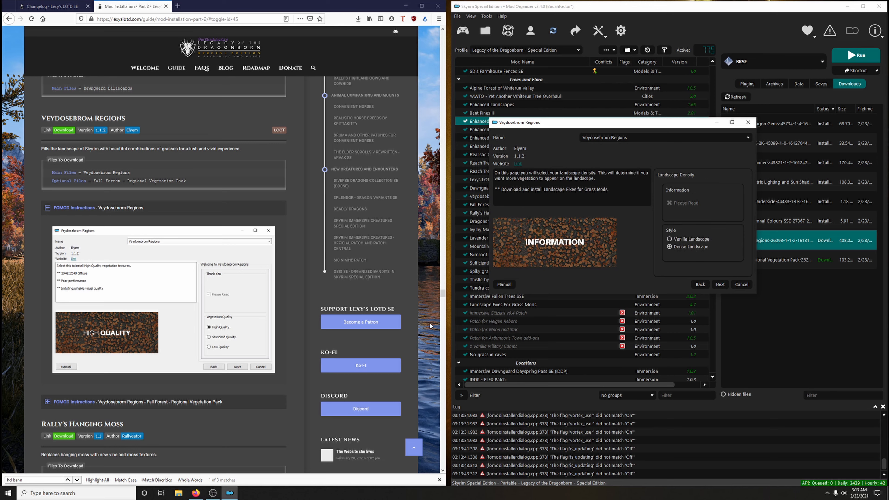
{"action": "left_click", "coordinate": [265, 307]}
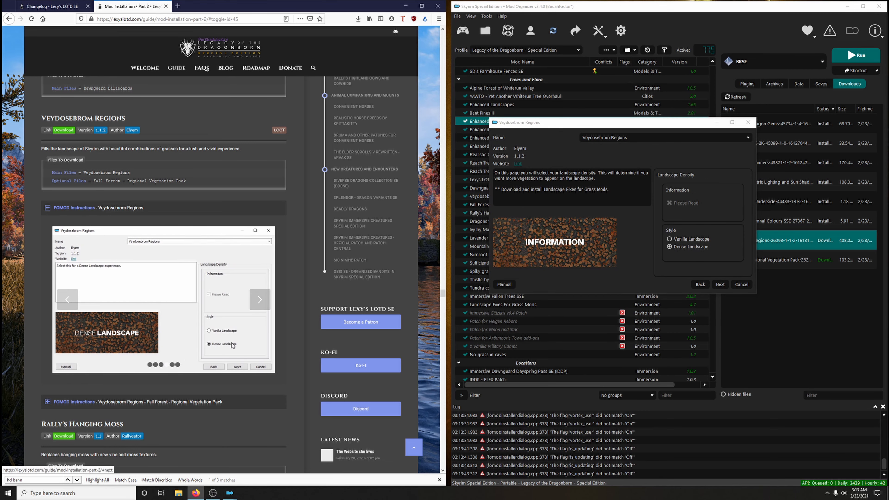
{"action": "left_click", "coordinate": [720, 284]}
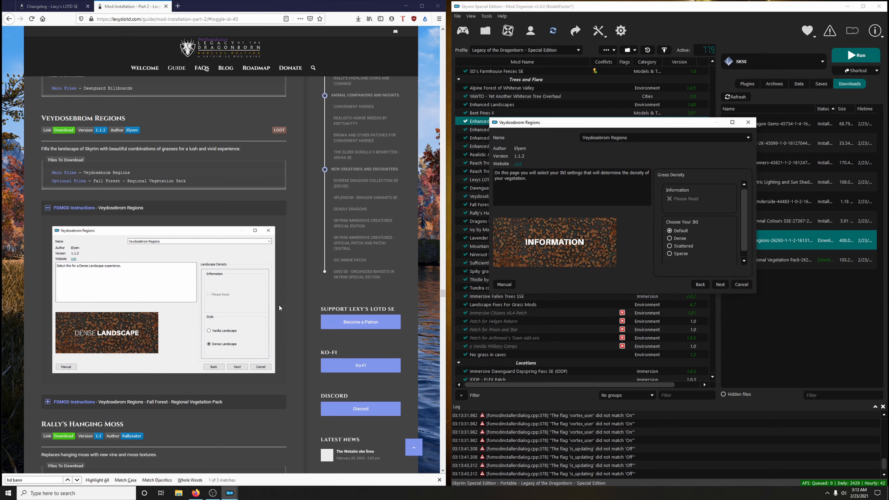
{"action": "left_click", "coordinate": [260, 302]}
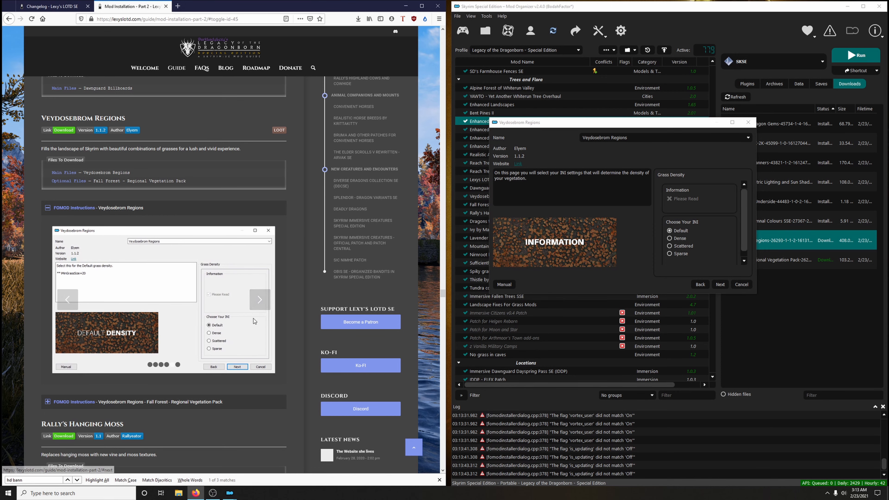
{"action": "left_click", "coordinate": [715, 285]}
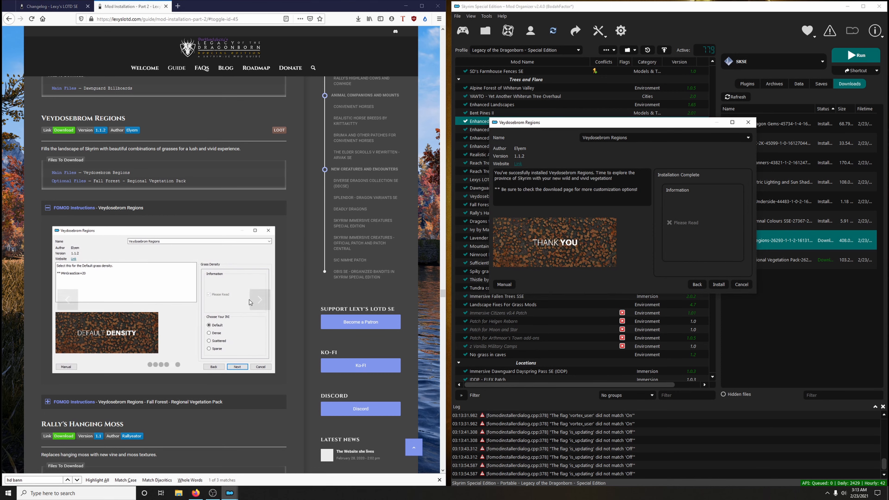
Step: Finish installing Veydosebrom Regions by replacing the existing mod, and decline unpacking its BSA
{"action": "left_click", "coordinate": [724, 287]}
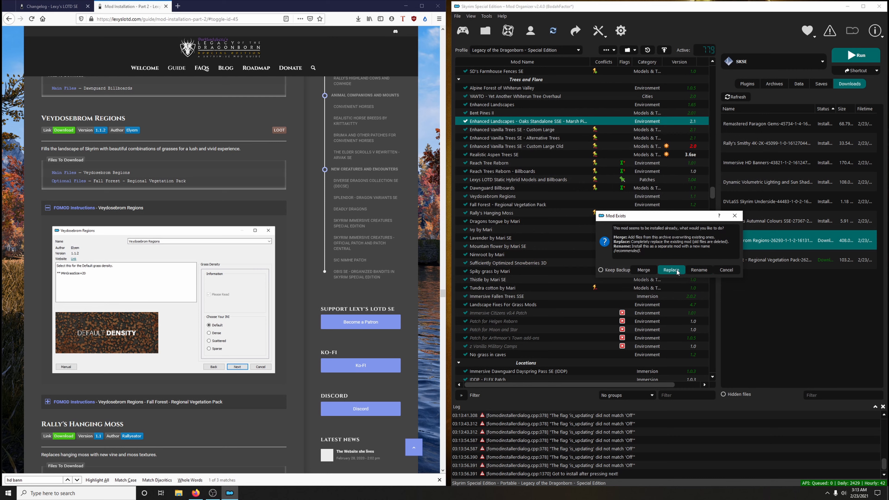
{"action": "left_click", "coordinate": [699, 270]}
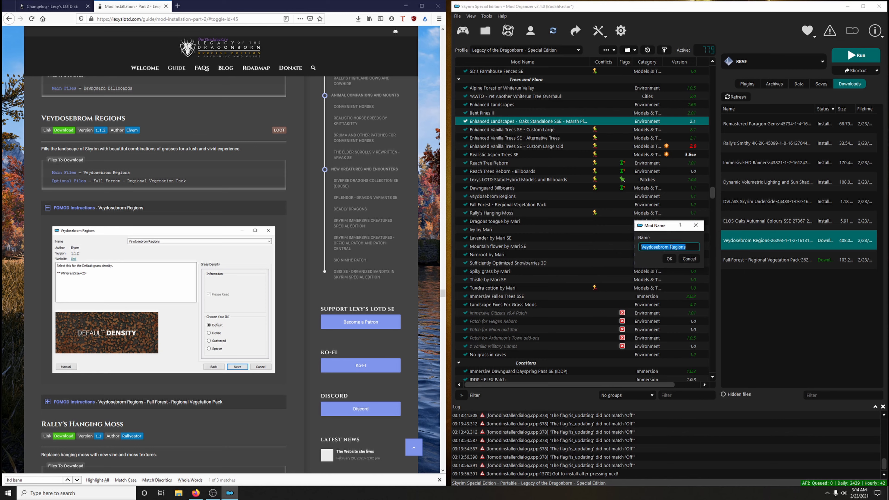
{"action": "left_click", "coordinate": [669, 258]}
{"action": "left_click", "coordinate": [674, 269]}
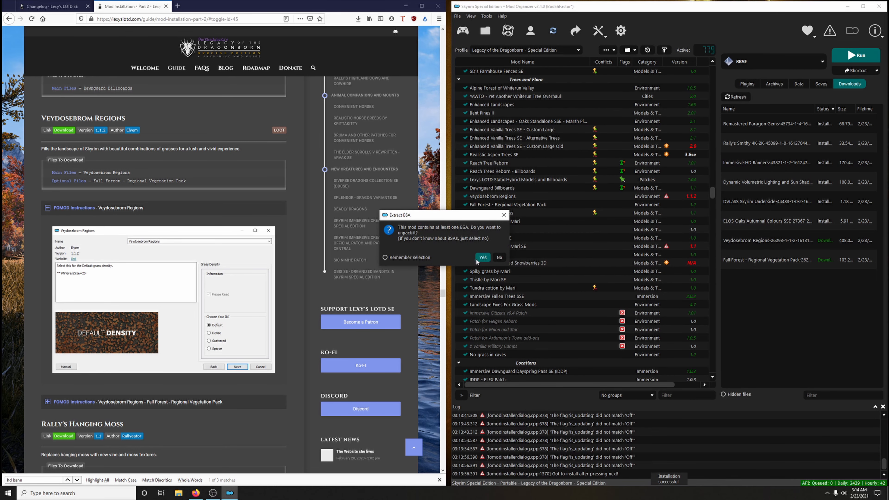
{"action": "left_click", "coordinate": [233, 210]}
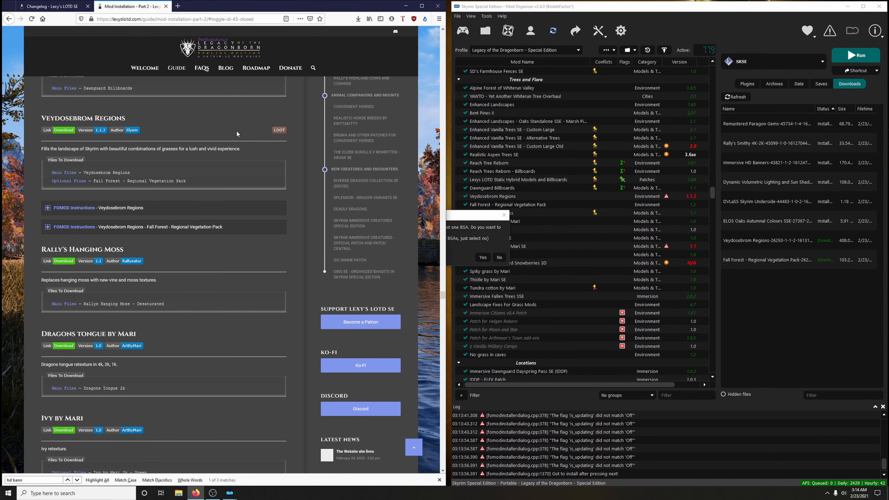
{"action": "left_click", "coordinate": [503, 257]}
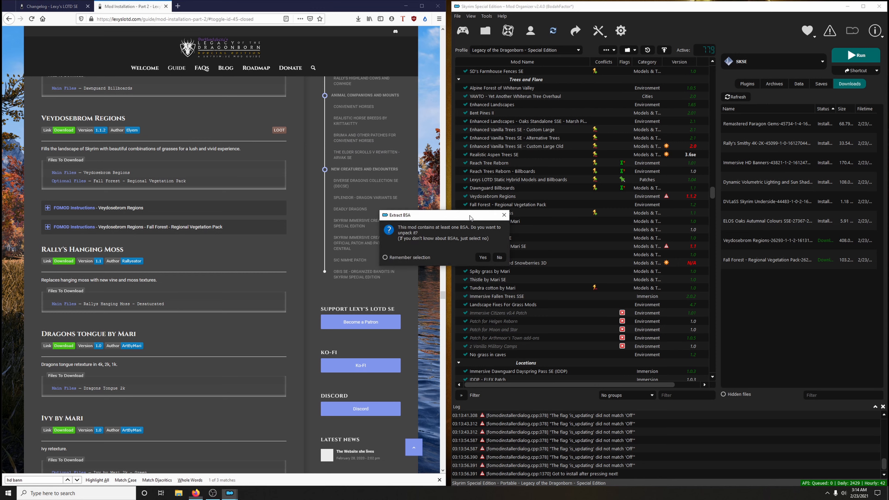
{"action": "left_click", "coordinate": [500, 257]}
Step: Start installing the Fall Forest - Regional Vegetation Pack following its FOMOD instructions, choosing High Quality, no alternate vegetation and the Saratoga and Chino color
{"action": "left_click", "coordinate": [202, 230]}
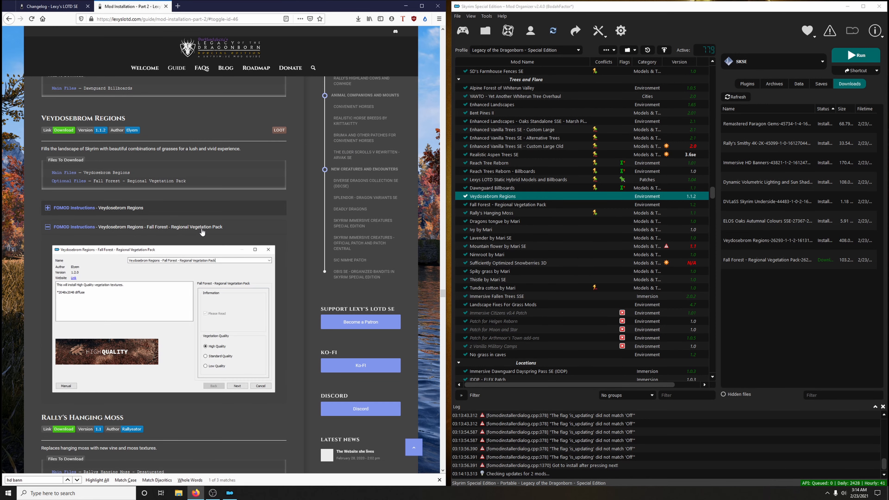
{"action": "double_click", "coordinate": [781, 265]}
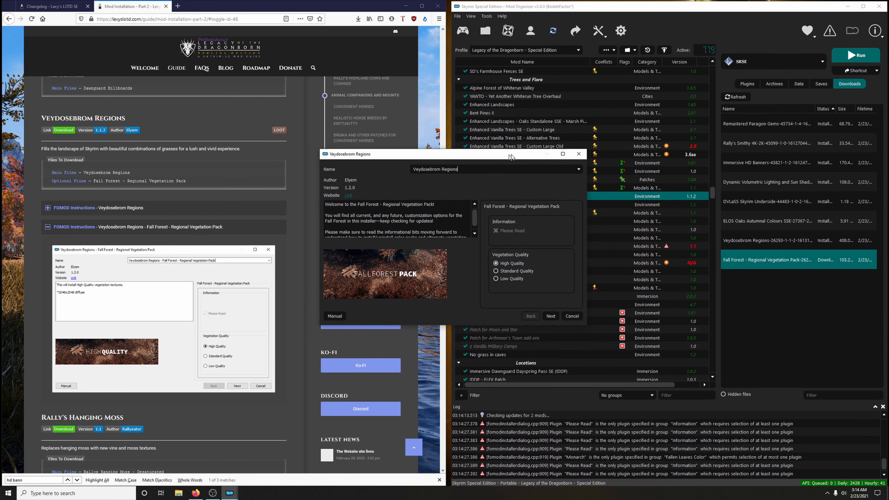
{"action": "left_click", "coordinate": [656, 308]}
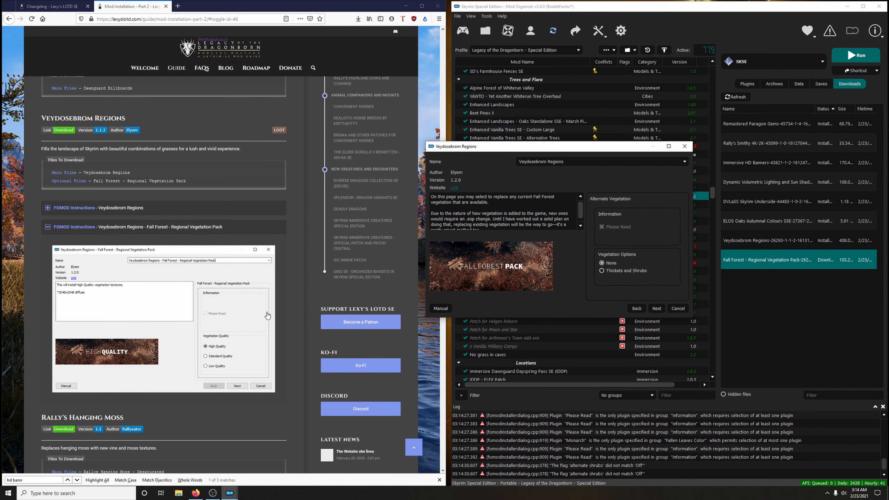
{"action": "left_click", "coordinate": [253, 322]}
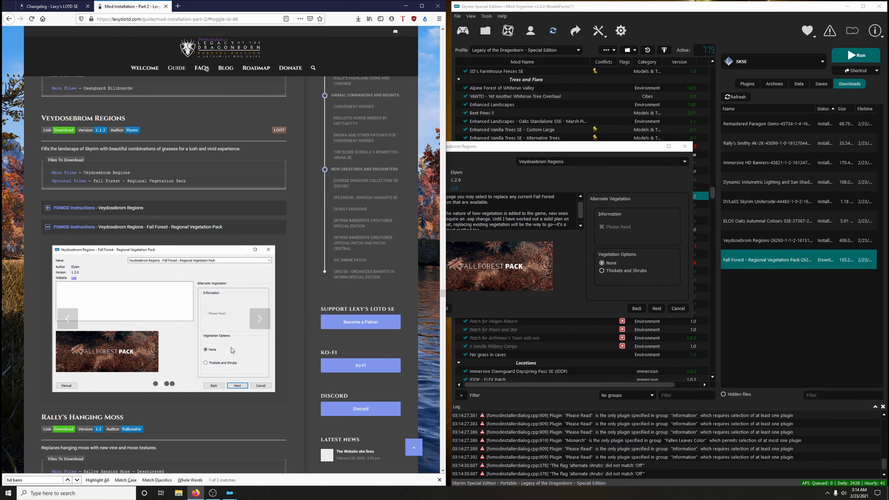
{"action": "left_click", "coordinate": [656, 308]}
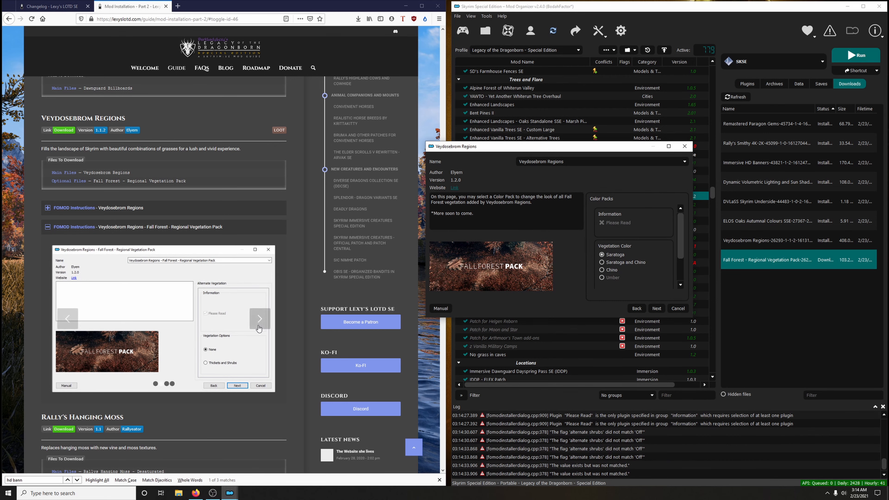
{"action": "left_click", "coordinate": [260, 320]}
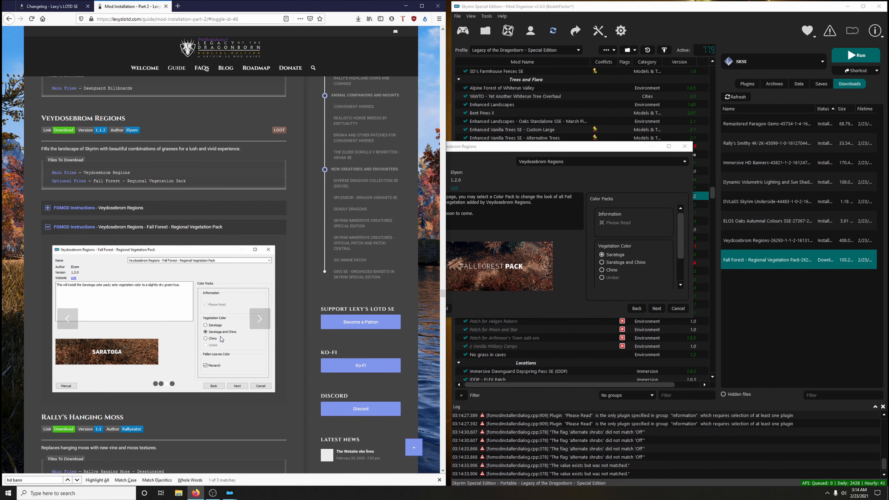
{"action": "left_click", "coordinate": [616, 262]}
{"action": "left_click", "coordinate": [656, 308]}
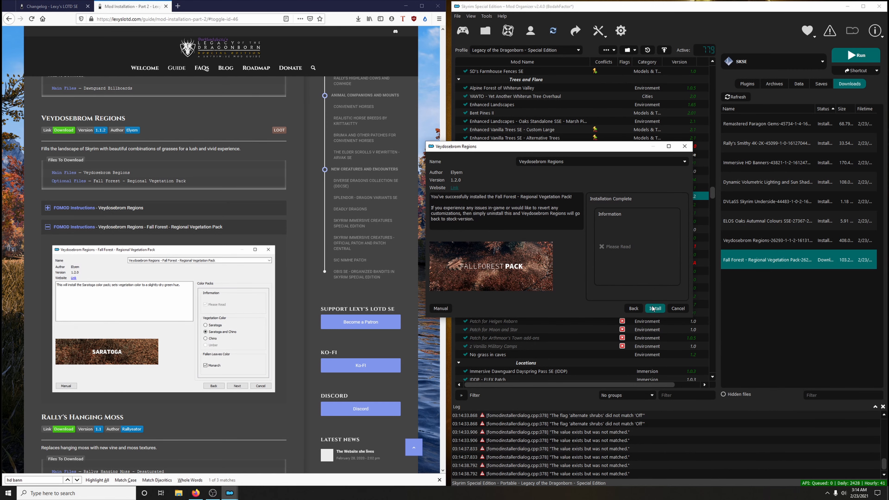
Step: Name the mod Fall Forest - Regional Vegetation Pack and install it, replacing the existing version
{"action": "left_click", "coordinate": [261, 321]}
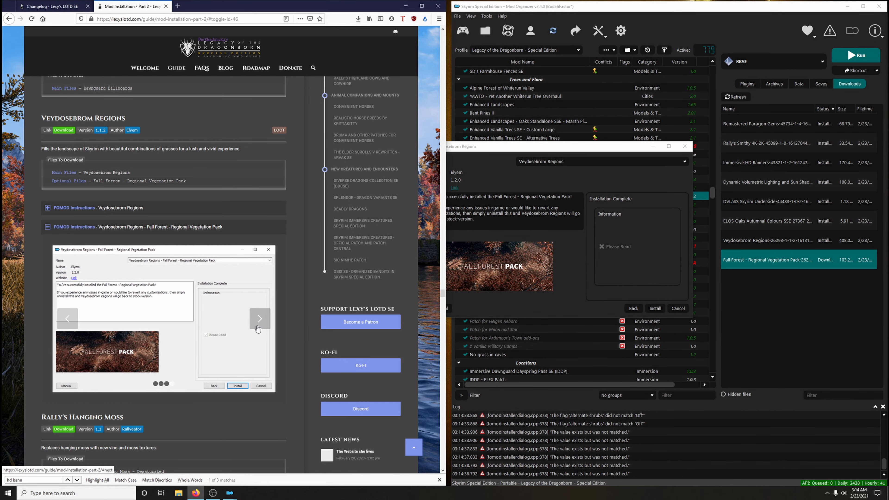
{"action": "left_click_drag", "start_coordinate": [549, 149], "coordinate": [573, 152]}
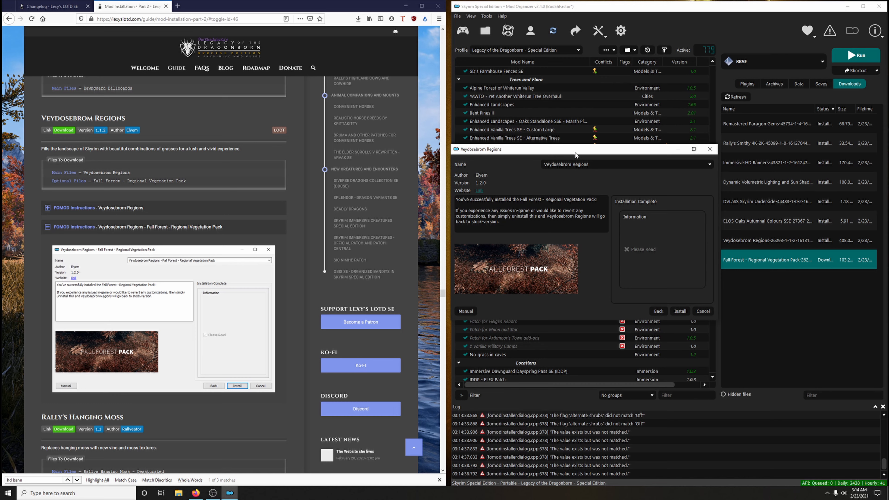
{"action": "left_click", "coordinate": [578, 165]}
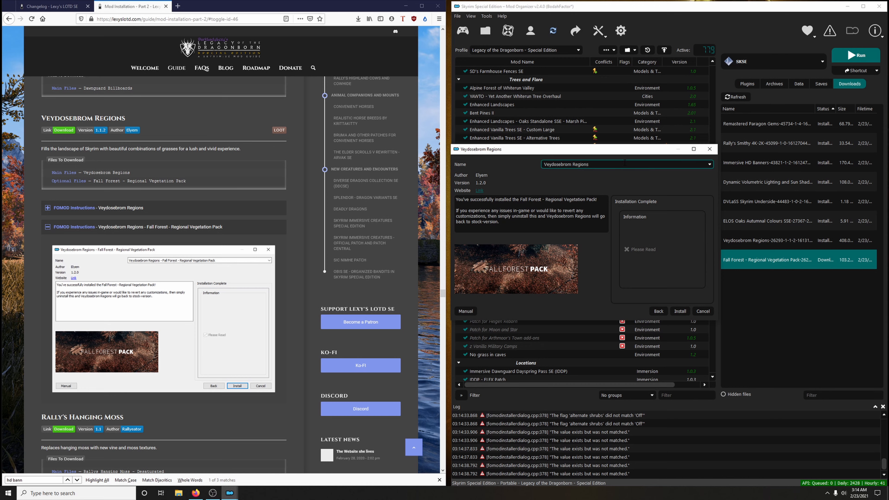
{"action": "left_click_drag", "start_coordinate": [668, 153], "coordinate": [800, 160]}
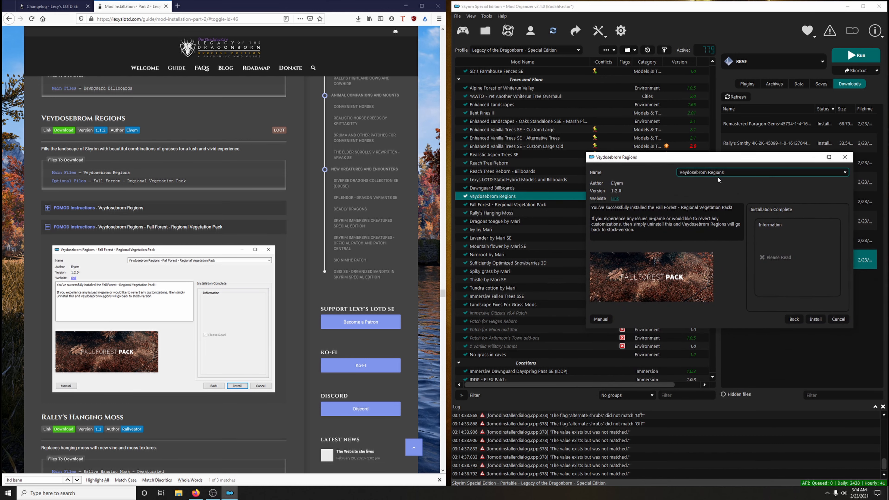
{"action": "left_click", "coordinate": [696, 172]}
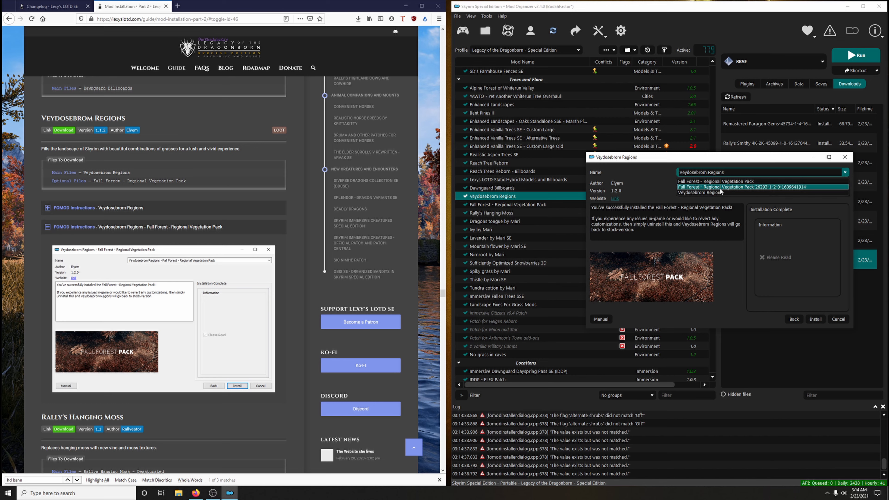
{"action": "left_click", "coordinate": [708, 181]}
{"action": "left_click", "coordinate": [815, 319]}
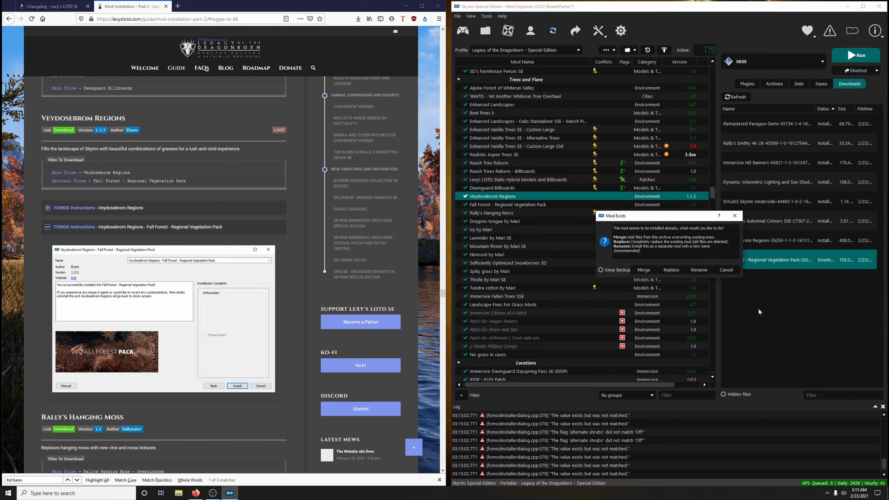
{"action": "left_click", "coordinate": [677, 272]}
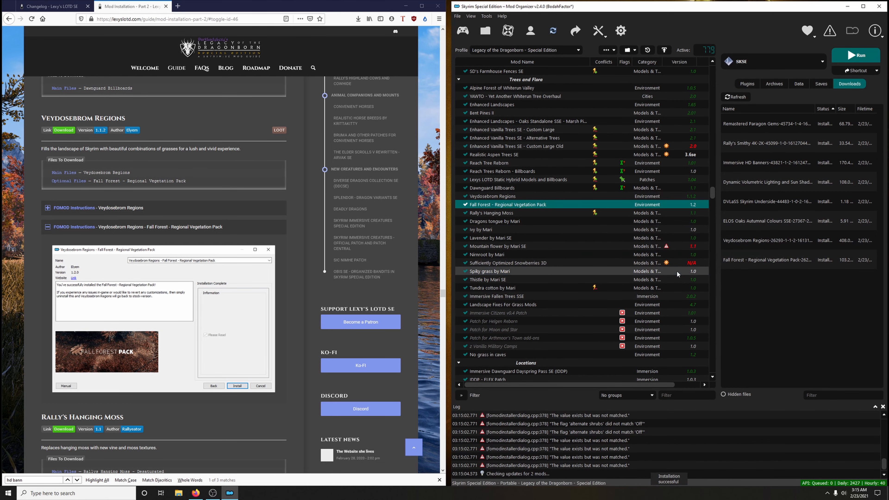
Step: Delete all installed downloads from the downloads list and from disk
{"action": "right_click", "coordinate": [774, 226]}
{"action": "left_click", "coordinate": [805, 299]}
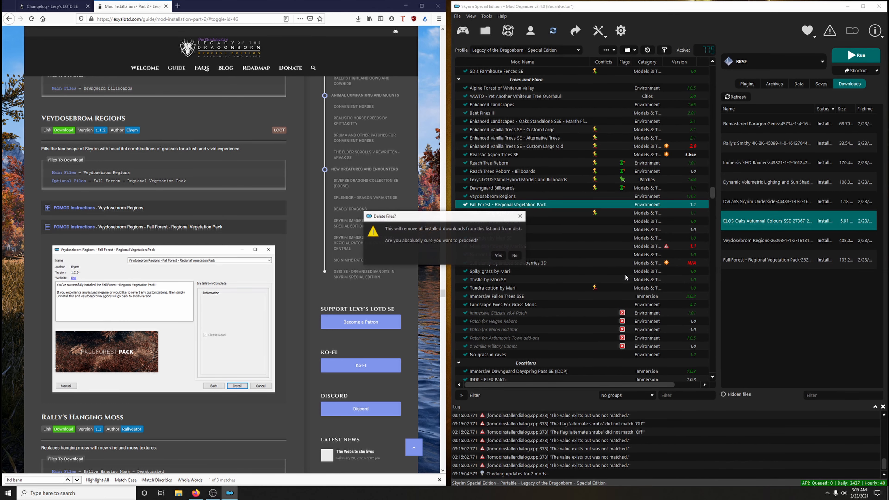
{"action": "left_click", "coordinate": [504, 255]}
Step: Check the changelog for the next Trees and Flora update and open the Landscape Fixes For Grass Mods page from the Part 2 guide
{"action": "left_click", "coordinate": [161, 227]}
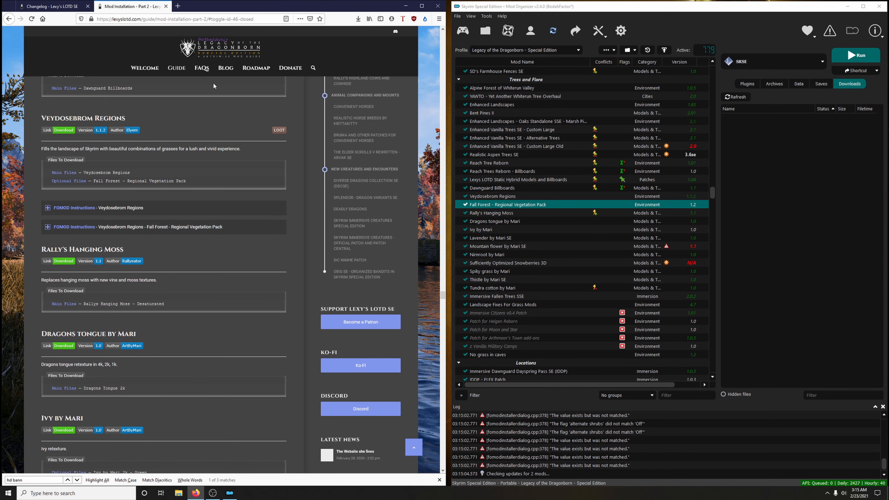
{"action": "left_click", "coordinate": [29, 5]}
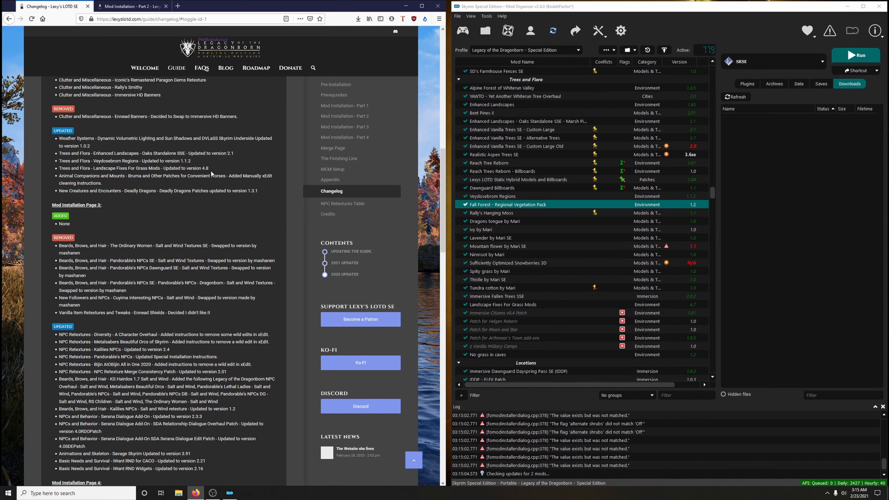
{"action": "left_click", "coordinate": [130, 6]}
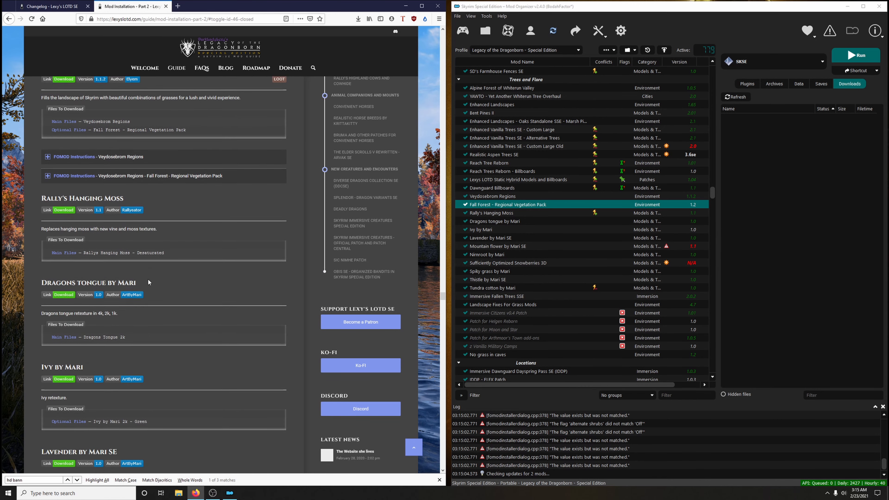
{"action": "scroll", "coordinate": [148, 278], "scroll_direction": "down", "scroll_amount": 20}
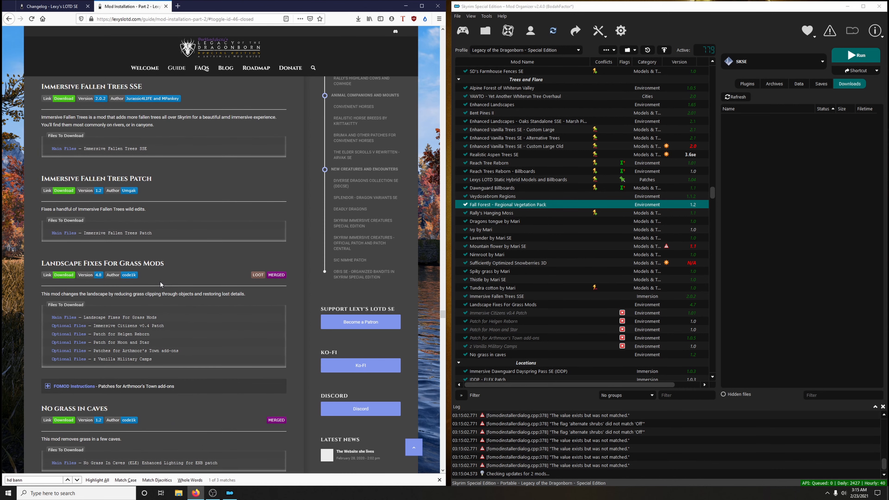
{"action": "scroll", "coordinate": [159, 281], "scroll_direction": "down", "scroll_amount": 3}
{"action": "left_click", "coordinate": [66, 169]}
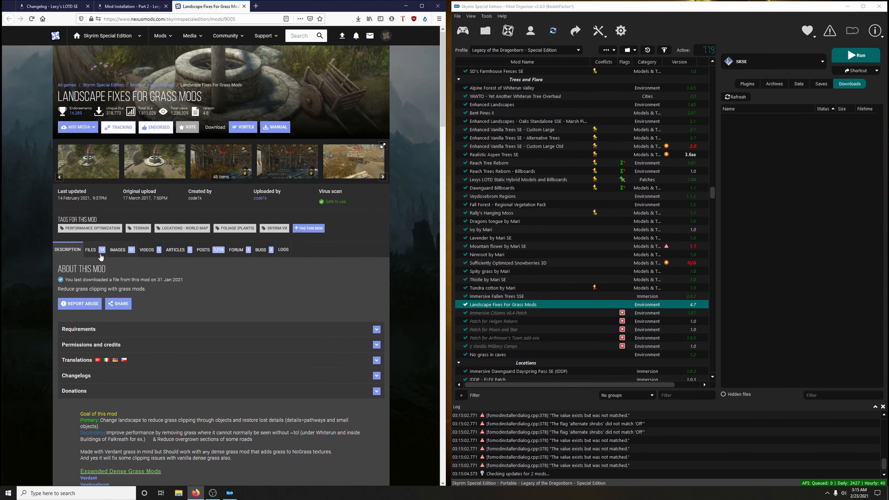
Step: Download the Landscape Fixes For Grass Mods 4.8 main file with the mod manager and return to the guide
{"action": "left_click", "coordinate": [102, 257]}
{"action": "scroll", "coordinate": [102, 257], "scroll_direction": "down", "scroll_amount": 3}
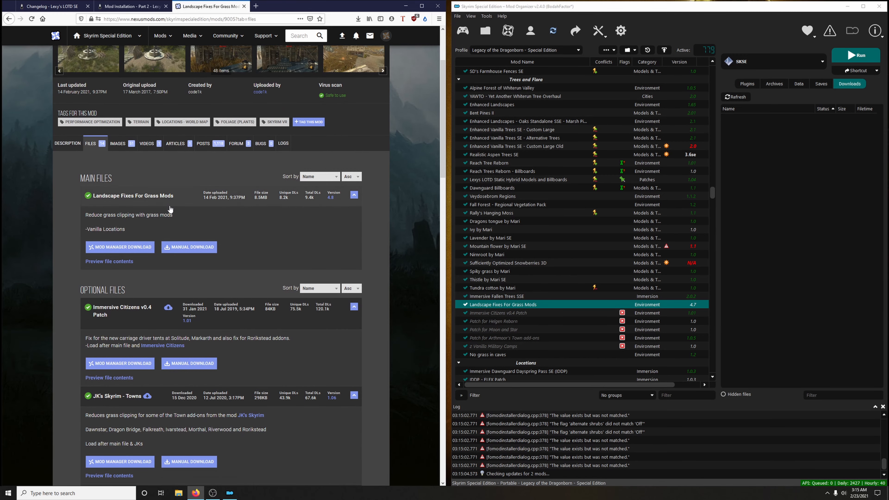
{"action": "left_click", "coordinate": [143, 249]}
{"action": "left_click", "coordinate": [388, 189]}
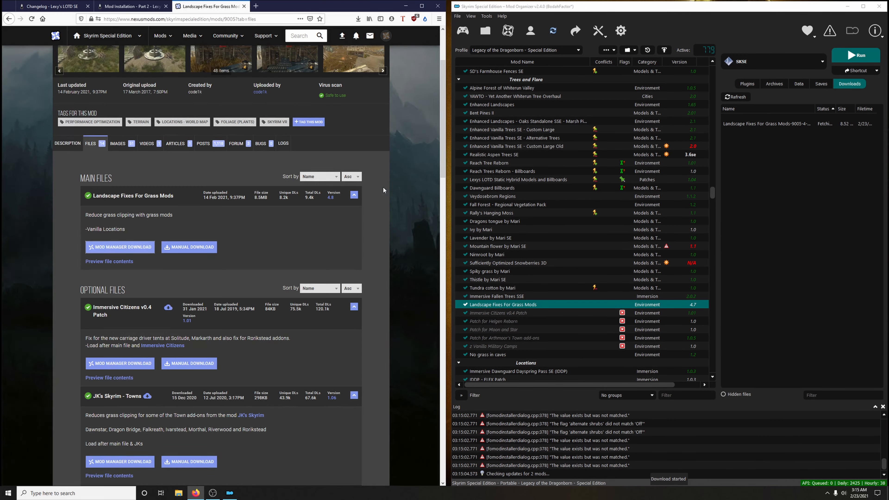
{"action": "left_click", "coordinate": [132, 7]}
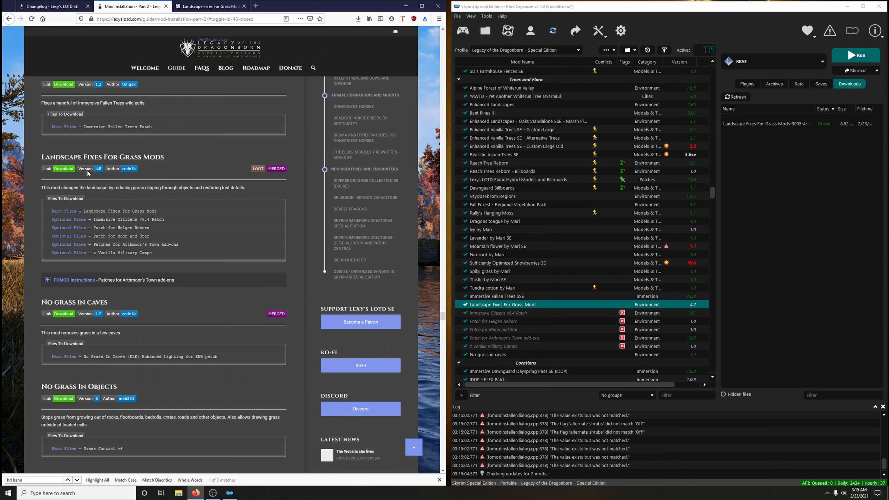
Step: Recheck the changelog and inspect the installed files in the Landscape Fixes For Grass Mods folder
{"action": "left_click", "coordinate": [80, 13]}
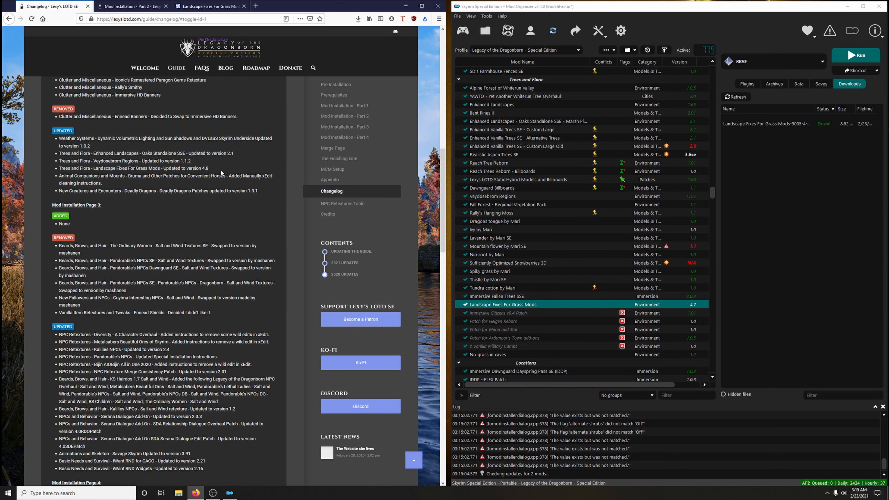
{"action": "right_click", "coordinate": [533, 305]}
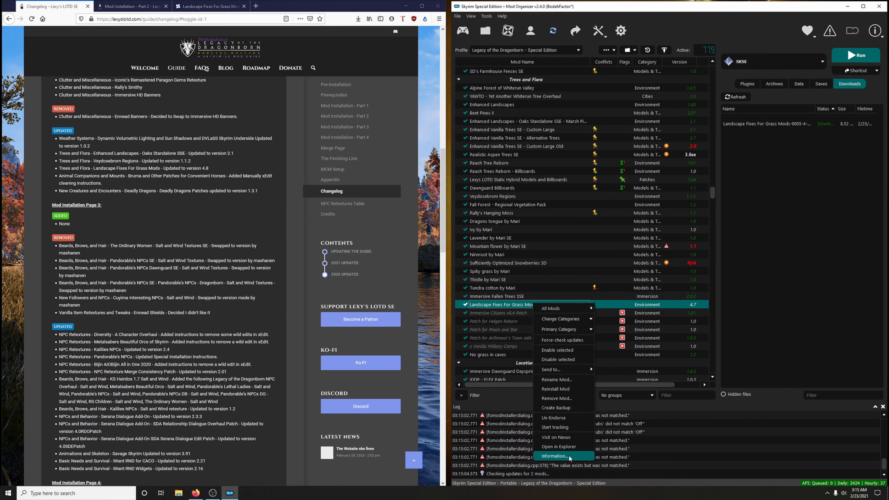
{"action": "left_click", "coordinate": [553, 447]}
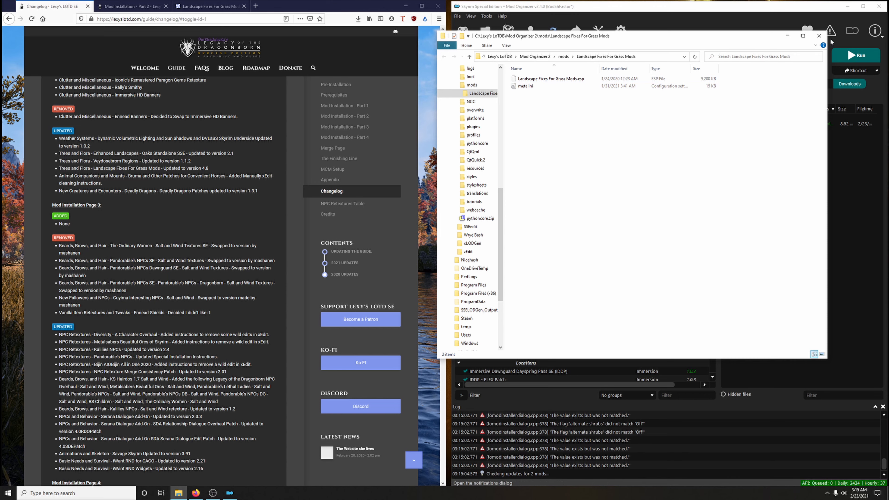
{"action": "left_click", "coordinate": [818, 36]}
Step: Install the downloaded mod under the name Landscape Fixes For Grass Mods, replacing the existing version
{"action": "double_click", "coordinate": [755, 123]}
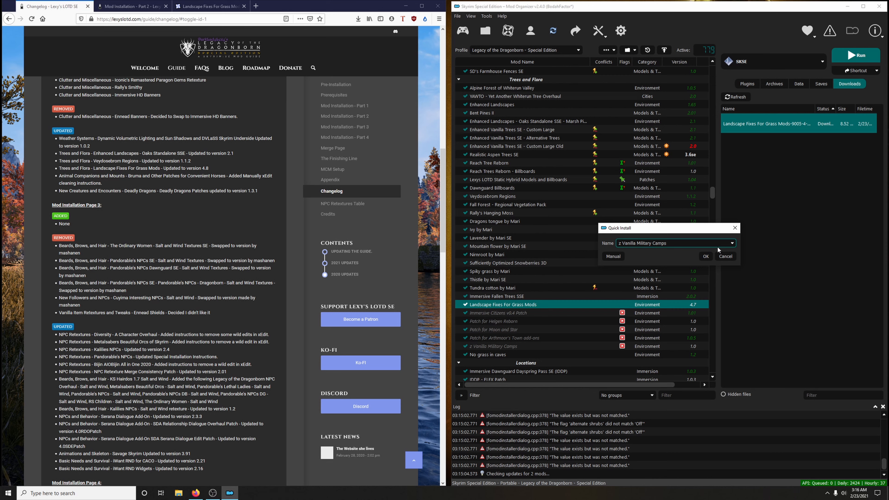
{"action": "left_click", "coordinate": [732, 243]}
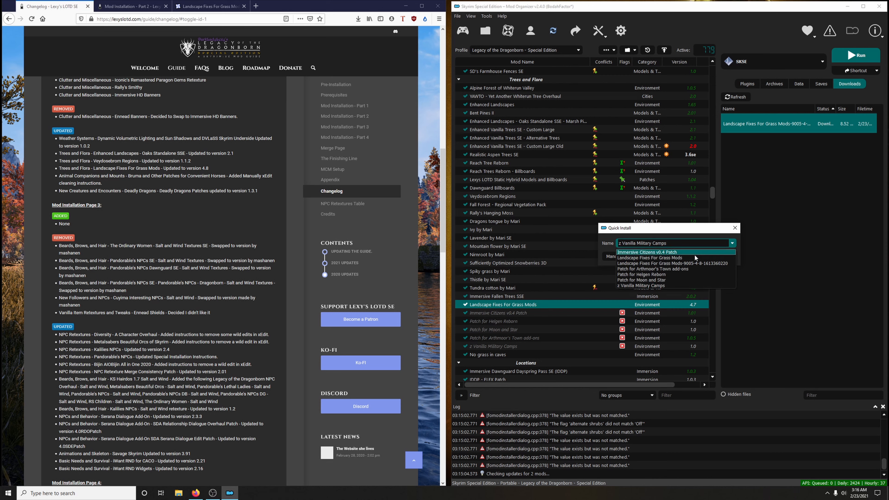
{"action": "left_click", "coordinate": [664, 257]}
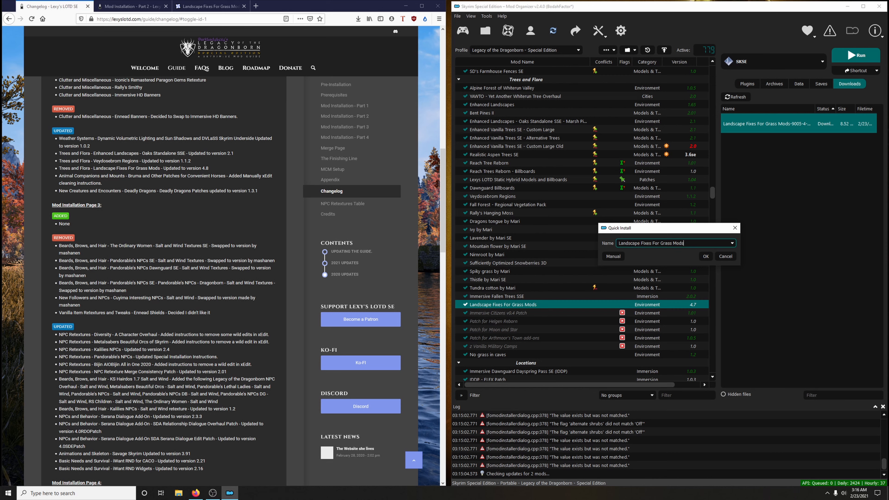
{"action": "left_click", "coordinate": [705, 256]}
{"action": "left_click", "coordinate": [681, 272]}
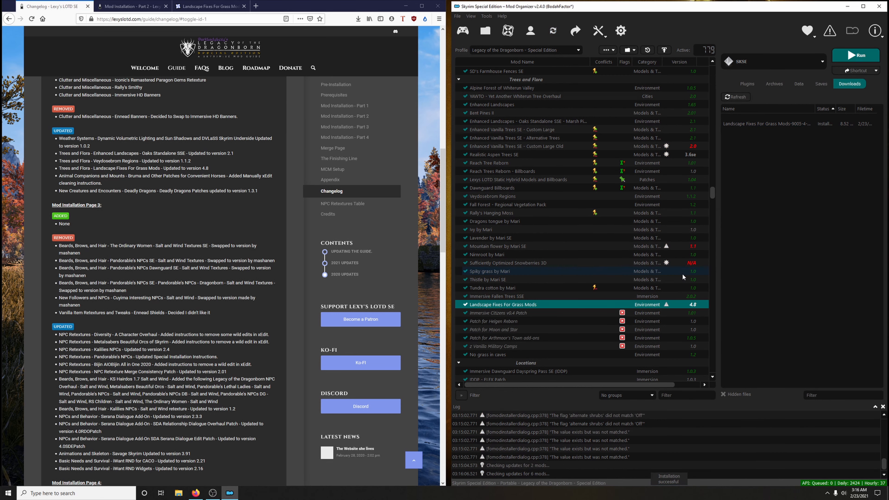
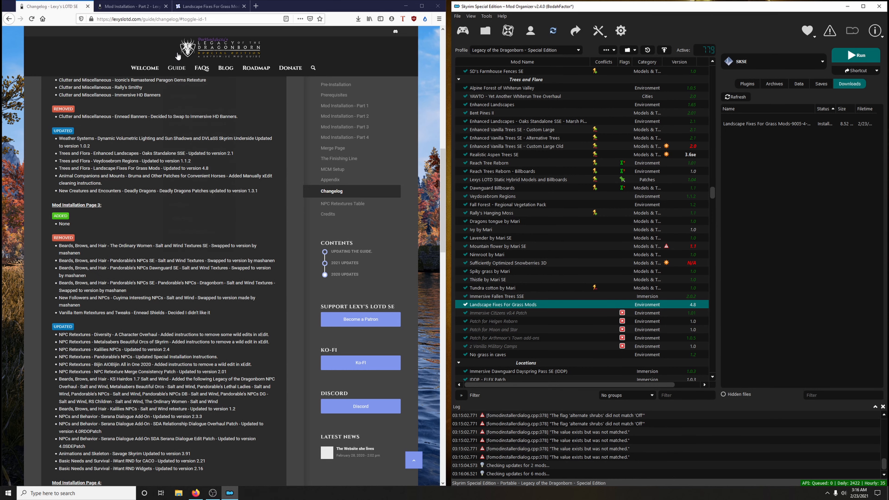
Step: Read the manual editing note for Bruma and Other Patches for Convenient Horses in the Part 2 guide
{"action": "left_click", "coordinate": [115, 7]}
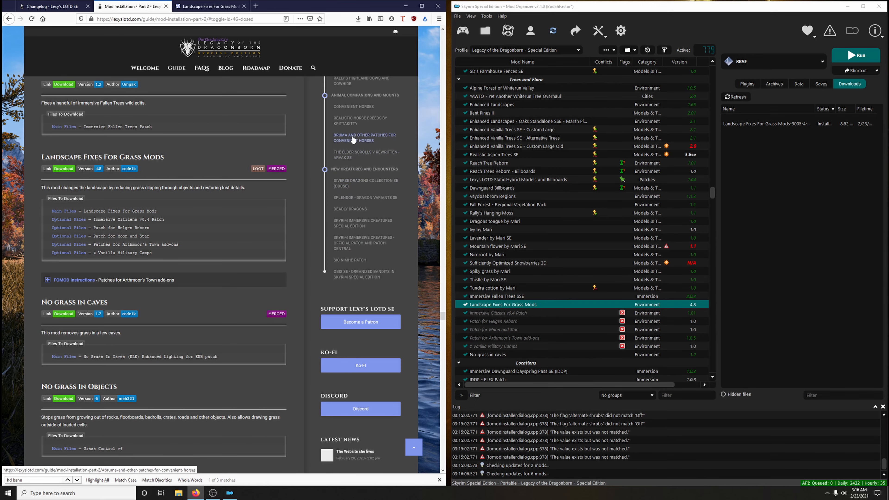
{"action": "left_click", "coordinate": [373, 140]}
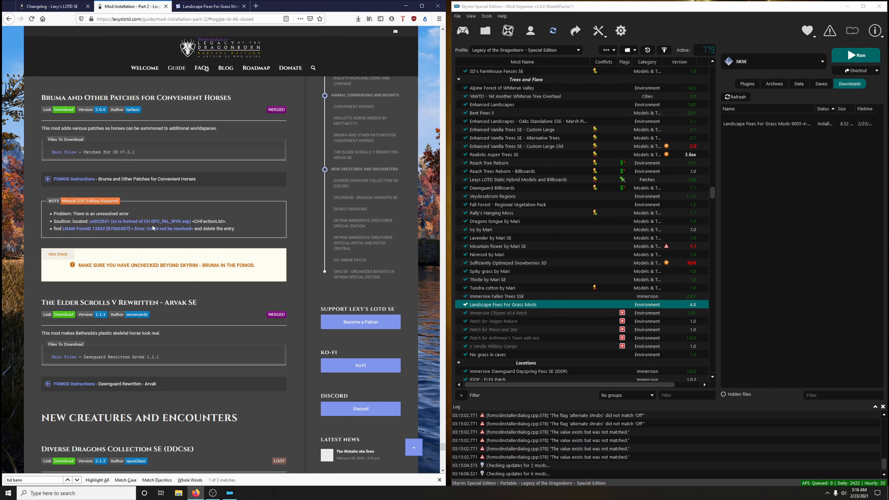
{"action": "left_click_drag", "start_coordinate": [144, 220], "coordinate": [191, 219]}
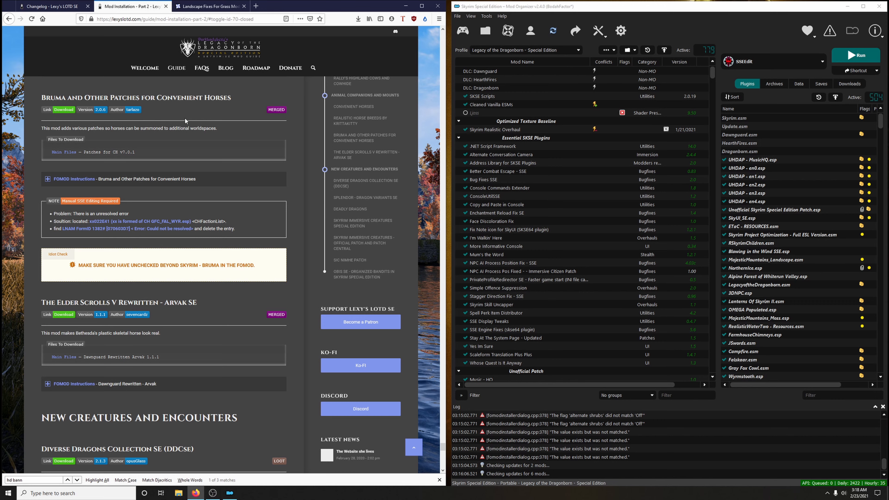
Step: Filter the mods by "bruma" and move CH GFC_FAL_WYR.esp from optional to available ESPs in Bruma and Other Patches for Convenient Horses
{"action": "left_click", "coordinate": [688, 396]}
{"action": "type", "text": "b"}
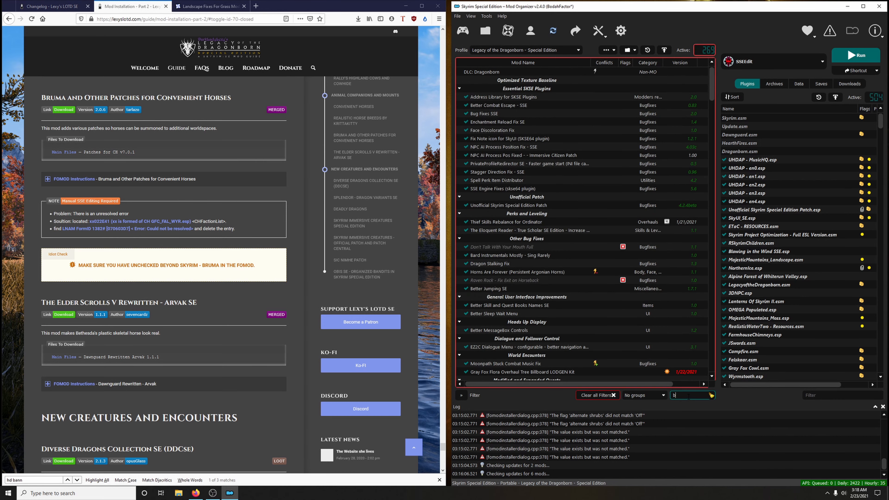
{"action": "type", "text": "ruma"}
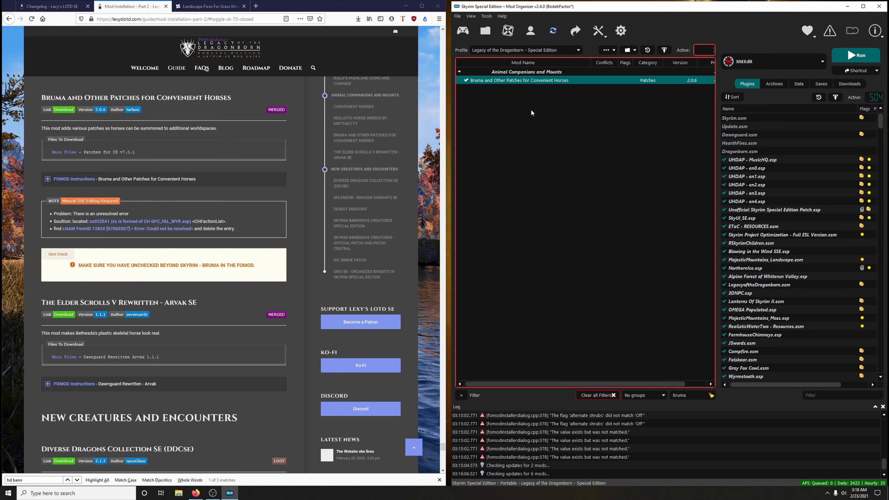
{"action": "double_click", "coordinate": [520, 81]}
{"action": "left_click", "coordinate": [600, 38]}
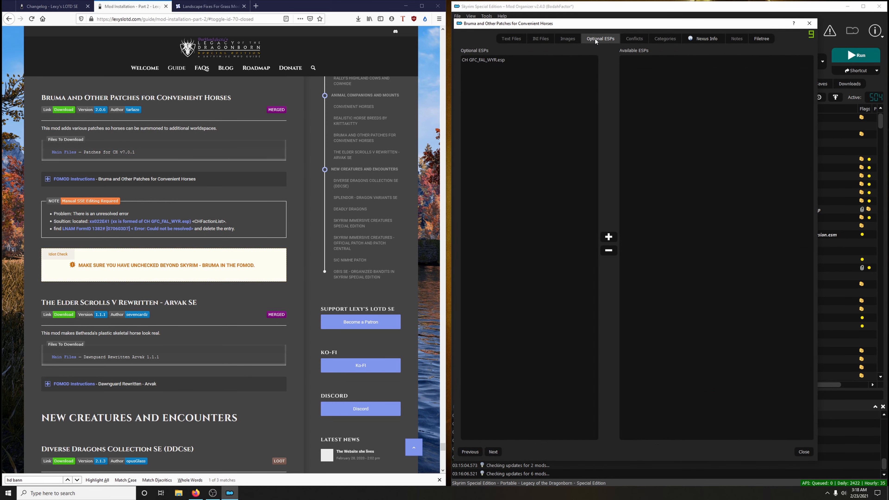
{"action": "left_click", "coordinate": [474, 63]}
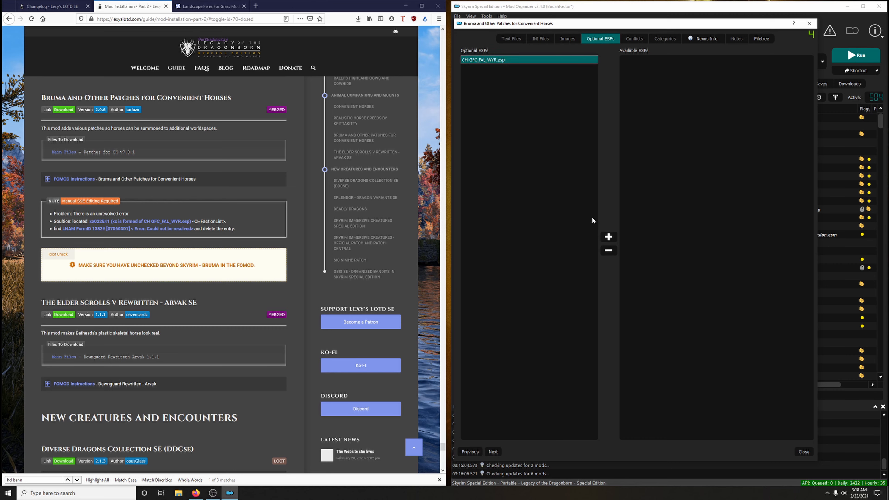
{"action": "left_click", "coordinate": [608, 238]}
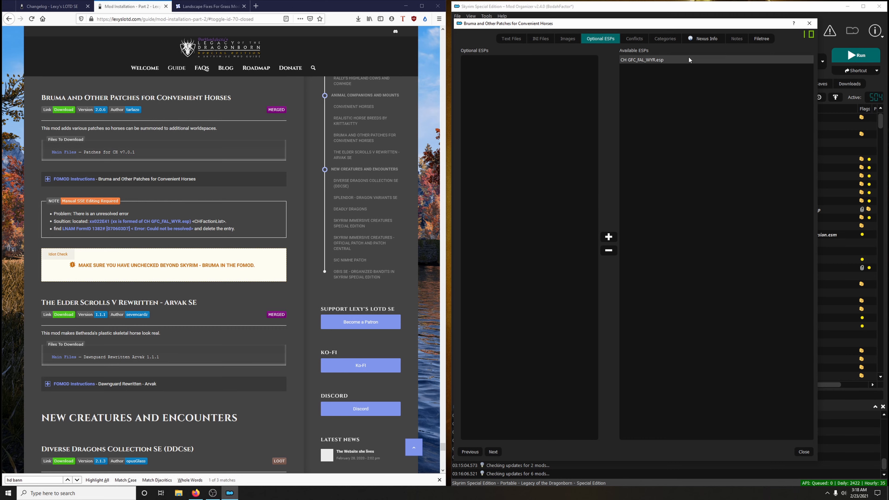
{"action": "left_click", "coordinate": [803, 452]}
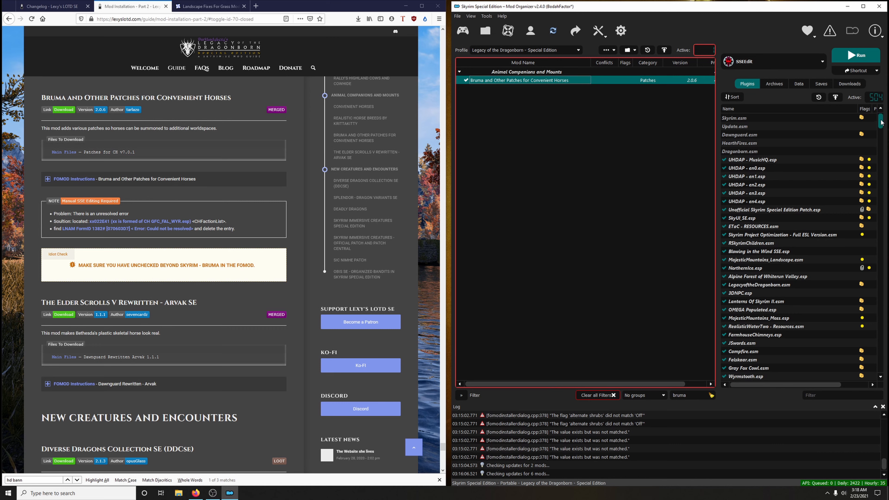
Step: Enable the CH GFC_FAL_WYR.esp plugin at the end of the load order and clear the mod list filter
{"action": "left_click_drag", "start_coordinate": [880, 122], "coordinate": [880, 371]}
{"action": "left_click", "coordinate": [724, 376]}
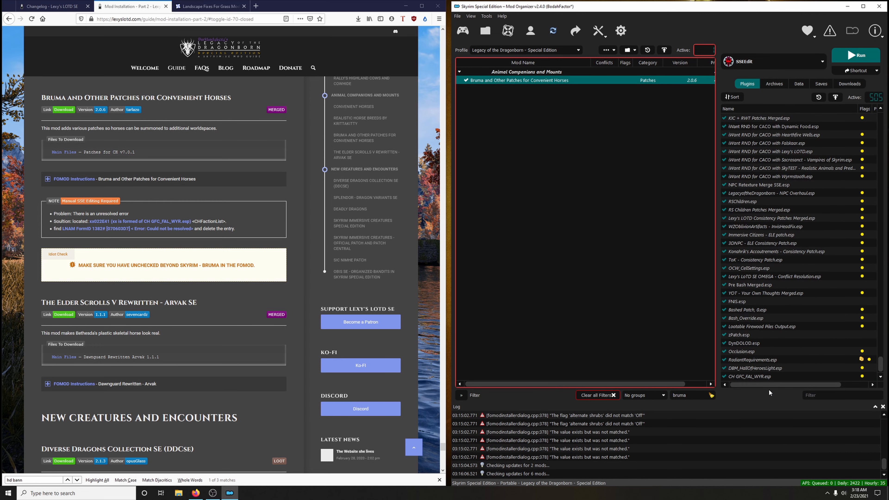
{"action": "left_click", "coordinate": [712, 395]}
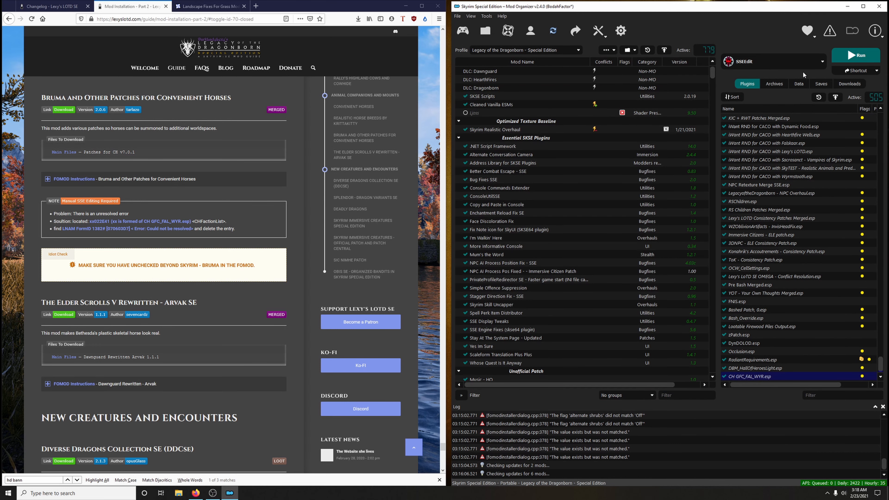
Step: Launch SSEEdit and load only CH GFC_FAL_WYR.esp by deselecting all other plugins
{"action": "left_click", "coordinate": [859, 56]}
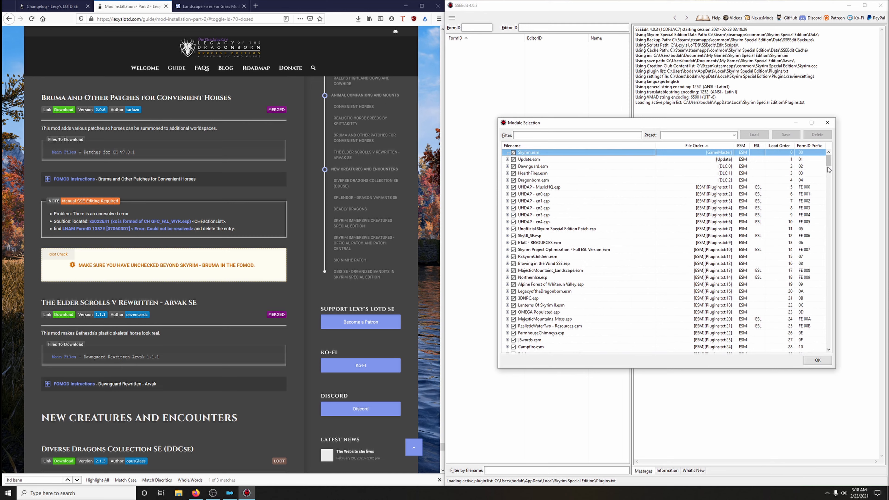
{"action": "left_click_drag", "start_coordinate": [828, 170], "coordinate": [847, 352]}
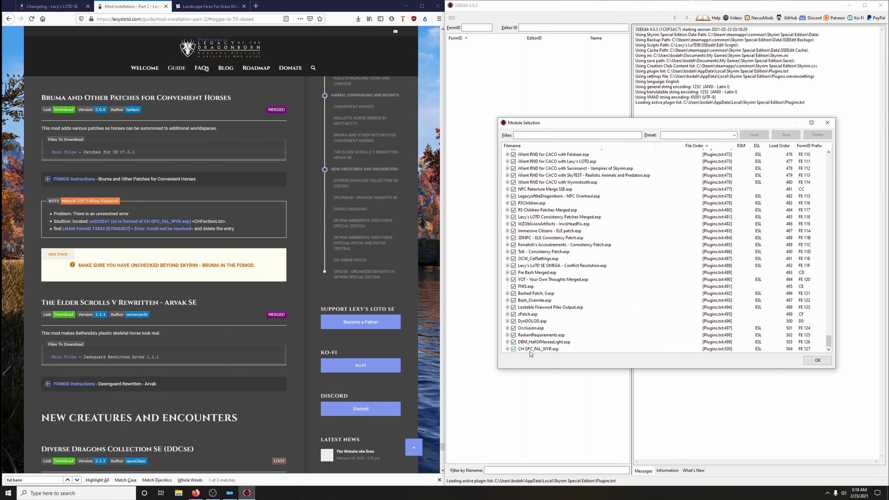
{"action": "right_click", "coordinate": [561, 307]}
{"action": "left_click", "coordinate": [591, 319]}
{"action": "left_click", "coordinate": [514, 349]}
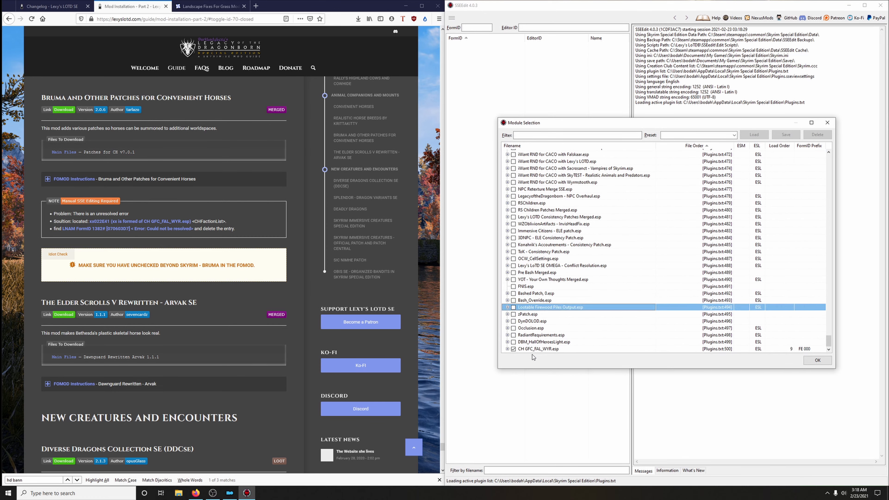
{"action": "left_click", "coordinate": [817, 363]}
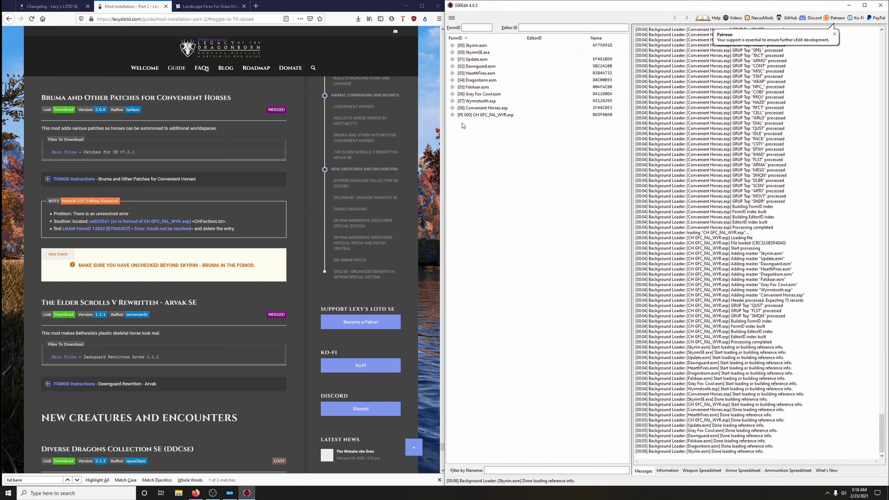
Step: Open the CHFactionList record in the FormID List of CH GFC_FAL_WYR.esp
{"action": "left_click", "coordinate": [451, 116]}
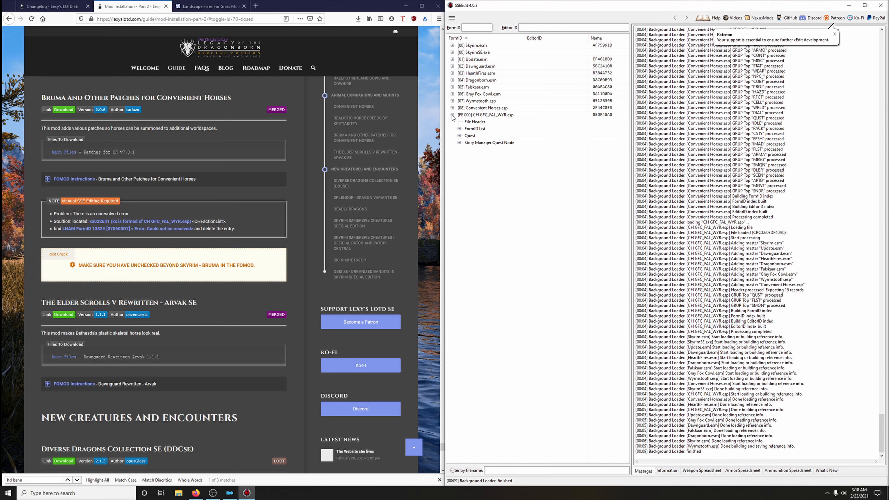
{"action": "left_click", "coordinate": [458, 129]}
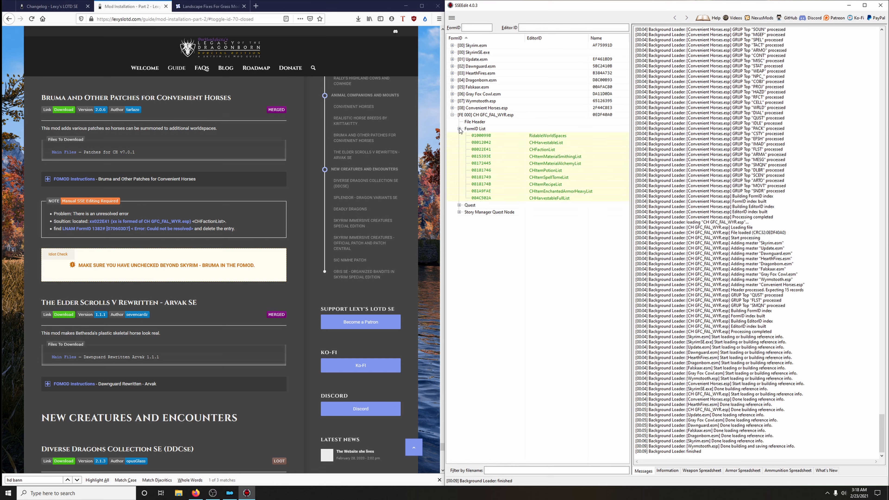
{"action": "left_click", "coordinate": [537, 150]}
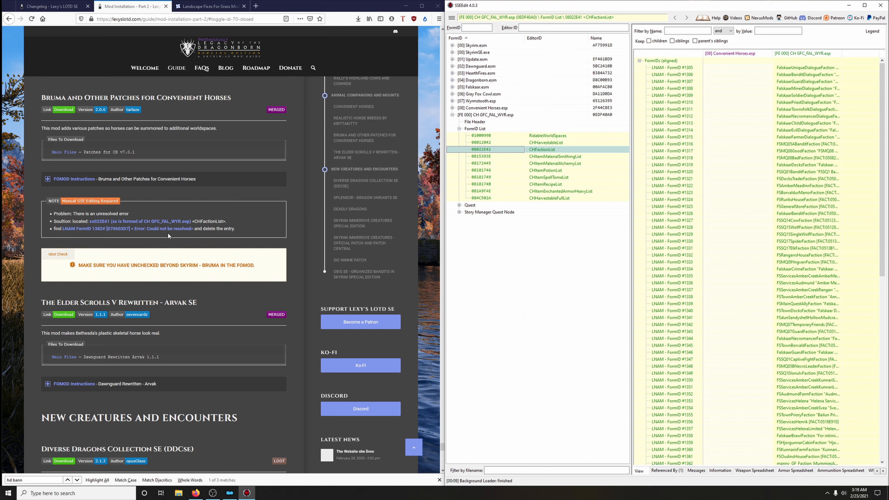
Step: Remove the unresolved LNAM FormID entry [070603D7] from the CH GFC_FAL_WYR.esp version of CHFactionList
{"action": "left_click", "coordinate": [738, 186]}
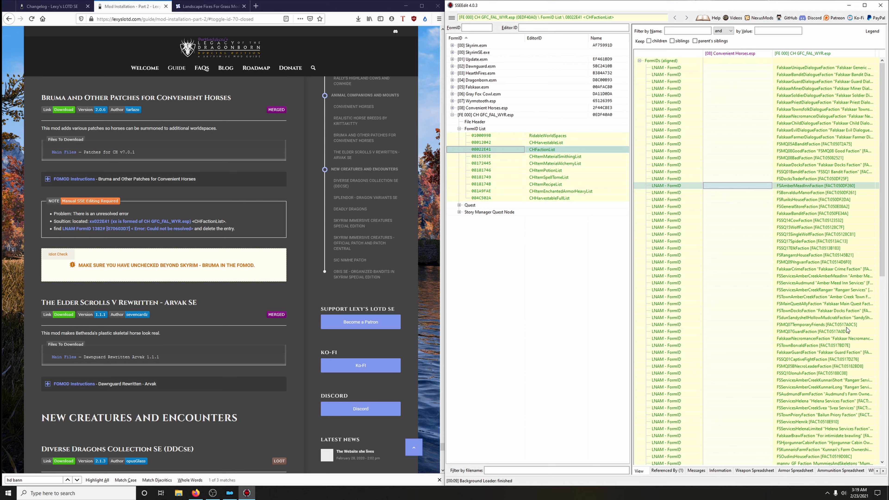
{"action": "scroll", "coordinate": [816, 330], "scroll_direction": "down", "scroll_amount": 9}
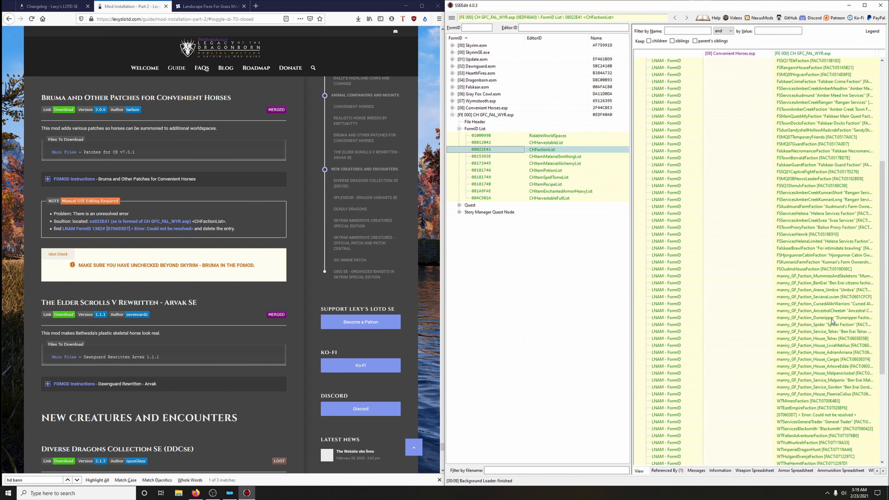
{"action": "scroll", "coordinate": [832, 321], "scroll_direction": "down", "scroll_amount": 2}
{"action": "left_click", "coordinate": [817, 373]}
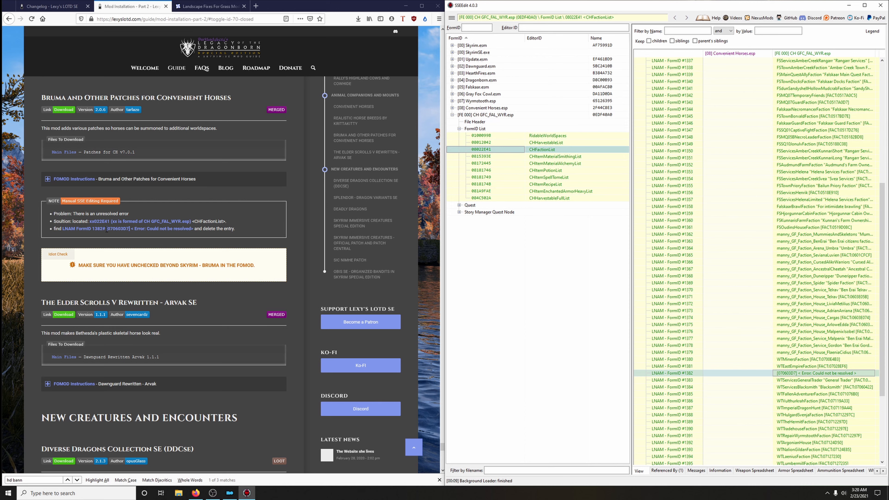
{"action": "right_click", "coordinate": [691, 375]}
{"action": "key", "text": "Escape"}
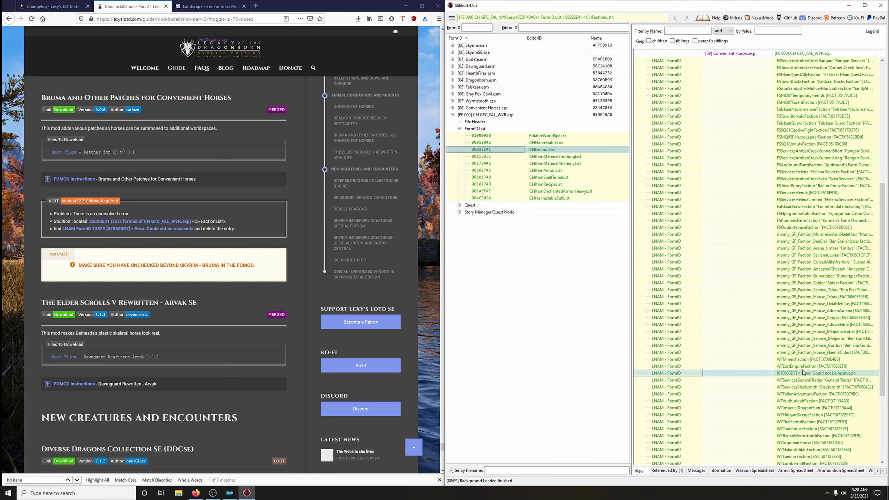
{"action": "right_click", "coordinate": [800, 374]}
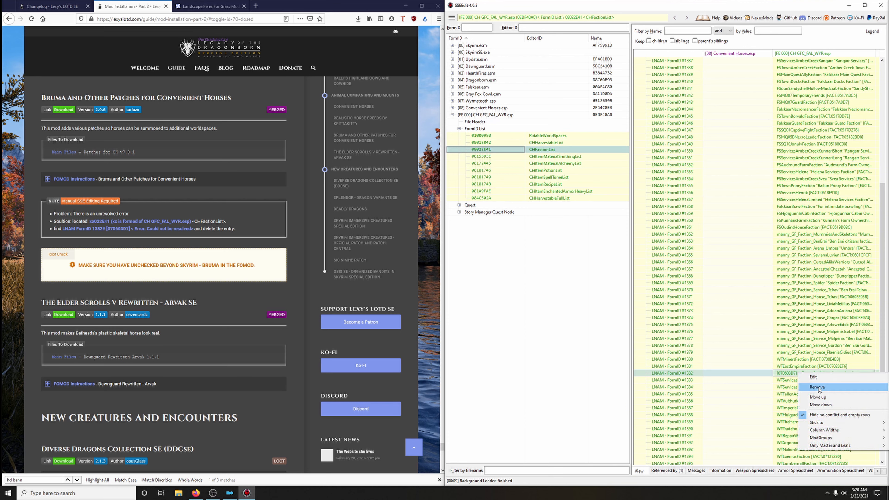
{"action": "left_click", "coordinate": [817, 388]}
{"action": "left_click", "coordinate": [500, 285]}
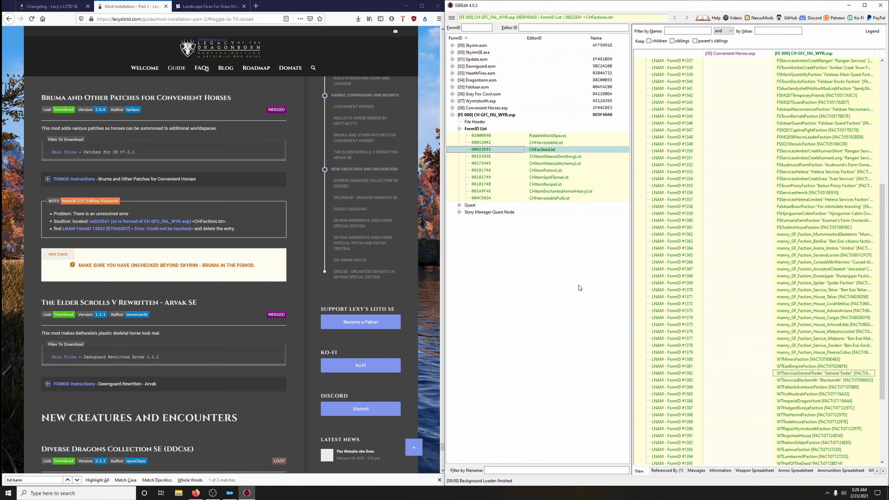
Step: Close SSEEdit, saving the edited plugin, and return to the Landscape Fixes For Grass Mods page in the browser
{"action": "left_click", "coordinate": [880, 5]}
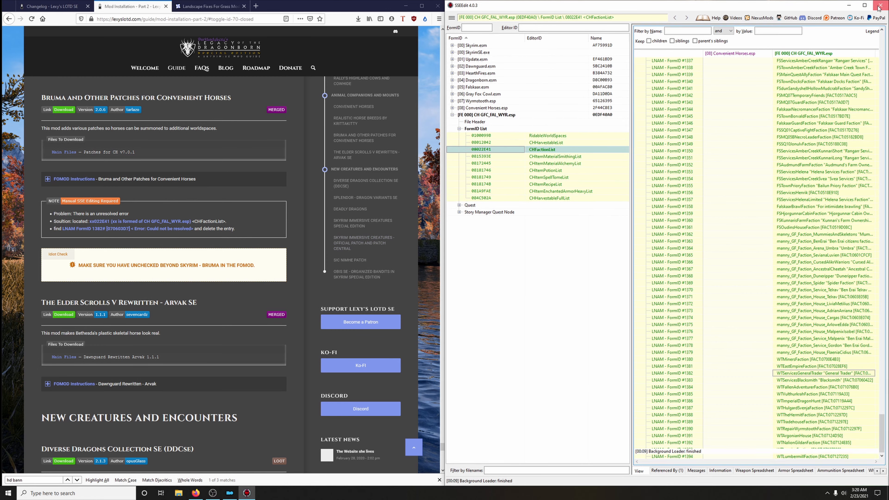
{"action": "left_click", "coordinate": [713, 360]}
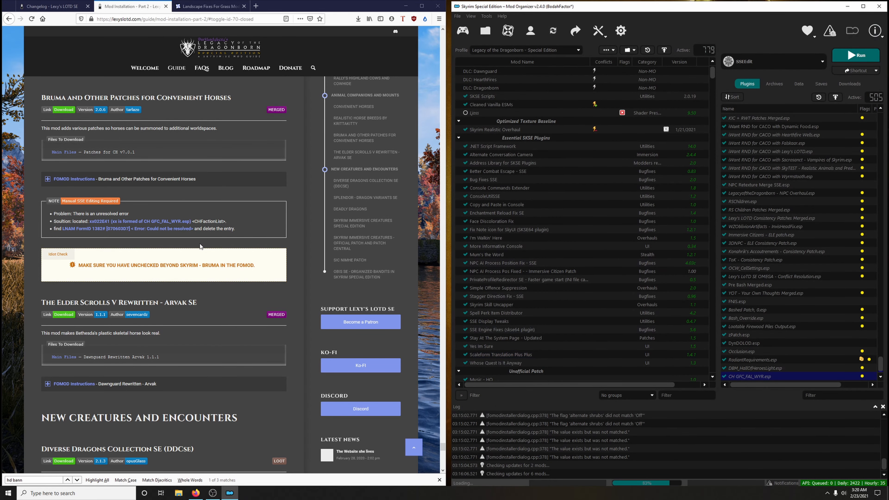
{"action": "mouse_move", "coordinate": [185, 78]}
{"action": "left_click", "coordinate": [193, 10]}
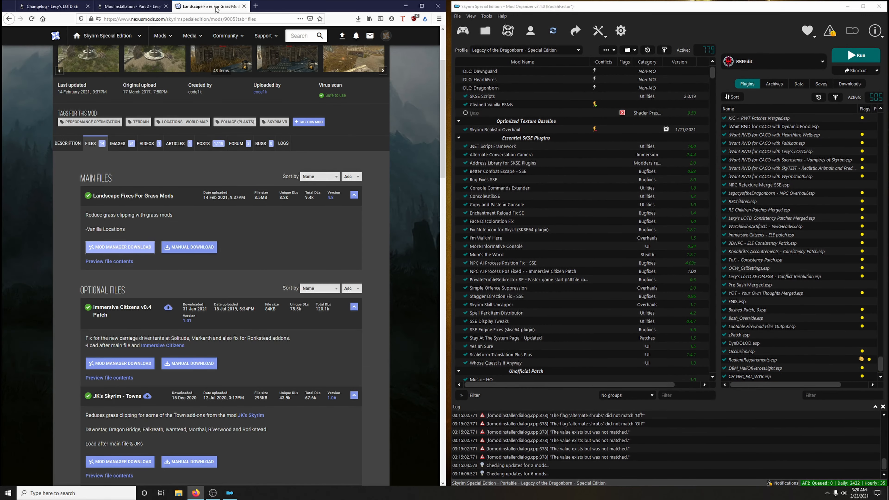
Step: Close the Landscape Fixes page, check the changelog and find the Deadly Dragons entry in the Mod Installation Part 2 guide
{"action": "left_click", "coordinate": [244, 6]}
{"action": "left_click", "coordinate": [75, 6]}
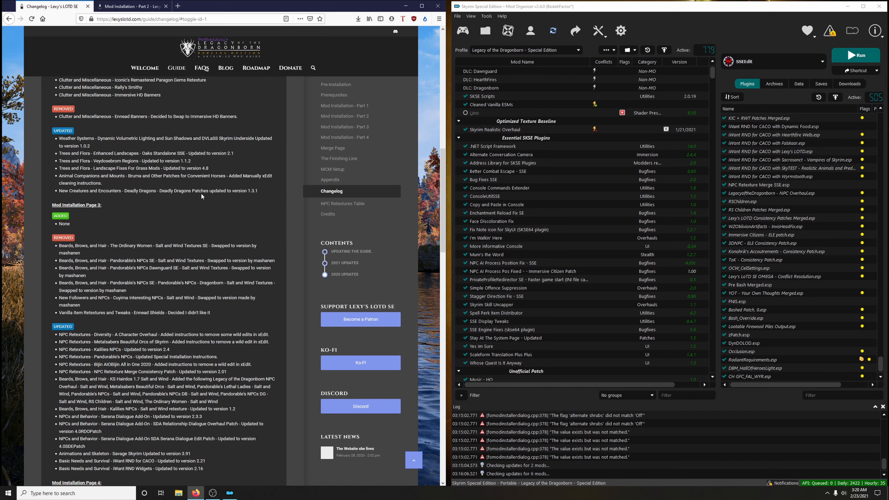
{"action": "left_click", "coordinate": [134, 13]}
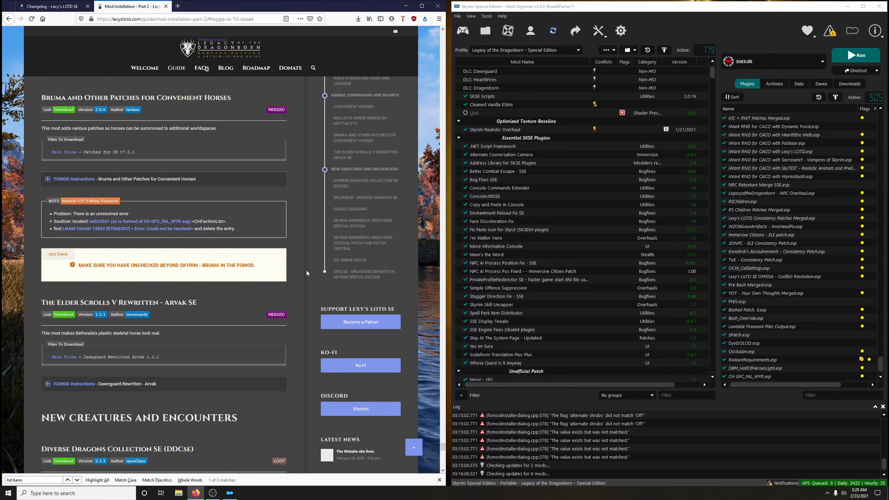
{"action": "key", "text": "ctrl+f"}
{"action": "type", "text": "d"}
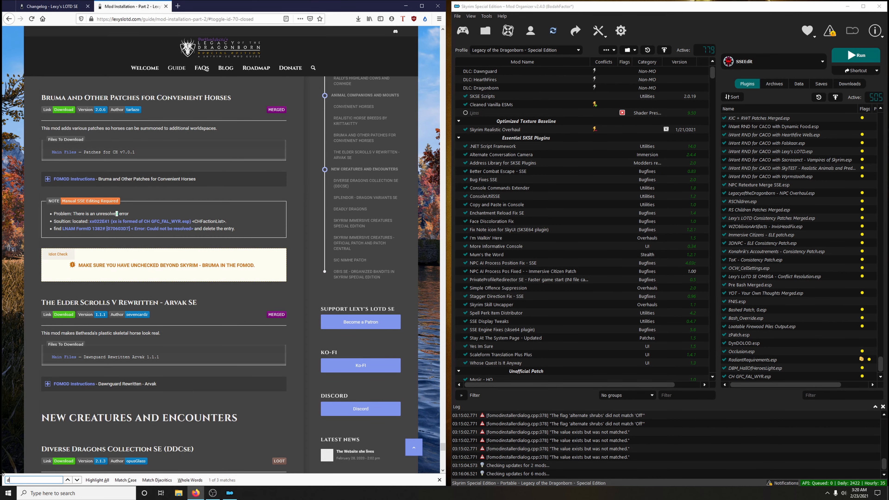
{"action": "type", "text": "eadly"}
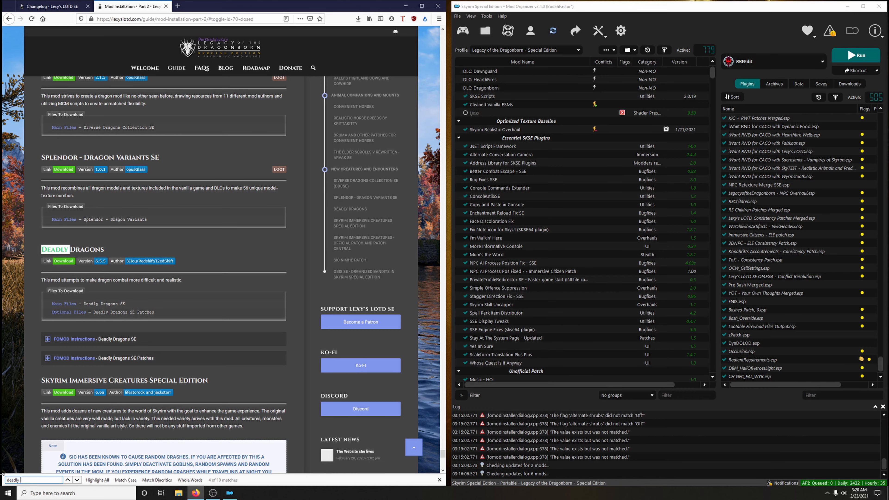
{"action": "scroll", "coordinate": [97, 235], "scroll_direction": "down", "scroll_amount": 2}
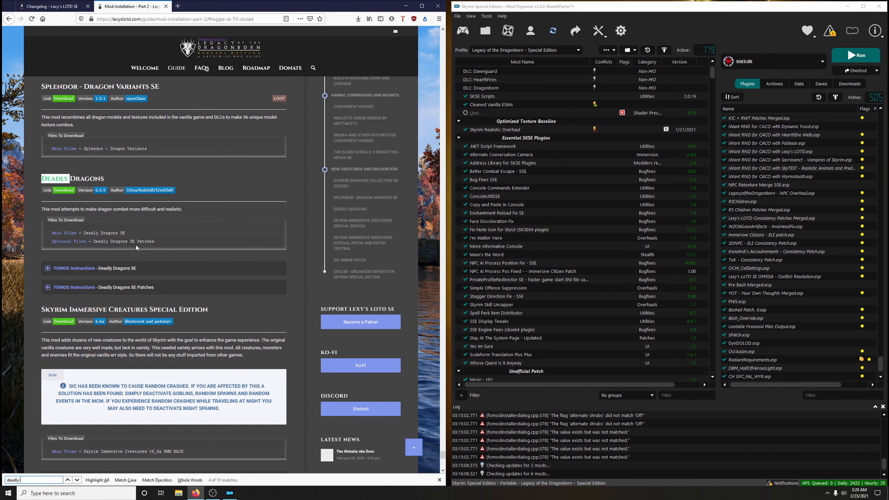
Step: Download Deadly Dragons SE Patches to the mod manager from the mod's Nexus files page and close that page
{"action": "left_click", "coordinate": [65, 191]}
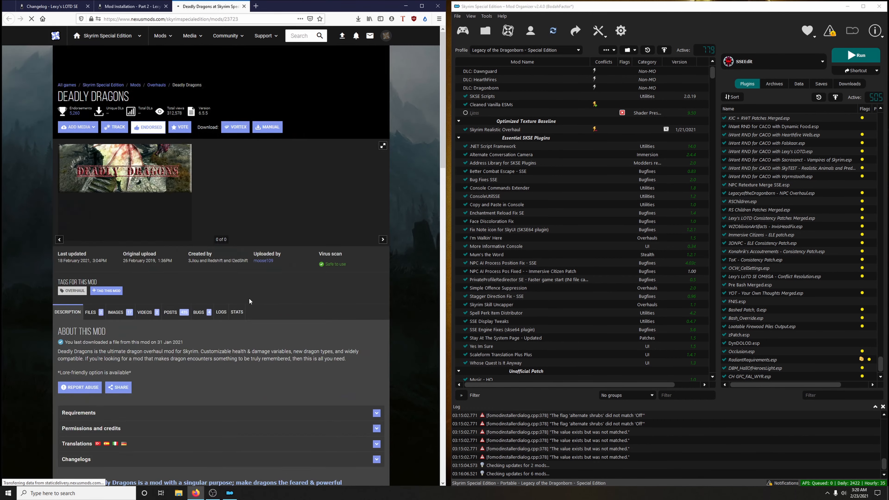
{"action": "left_click", "coordinate": [92, 250]}
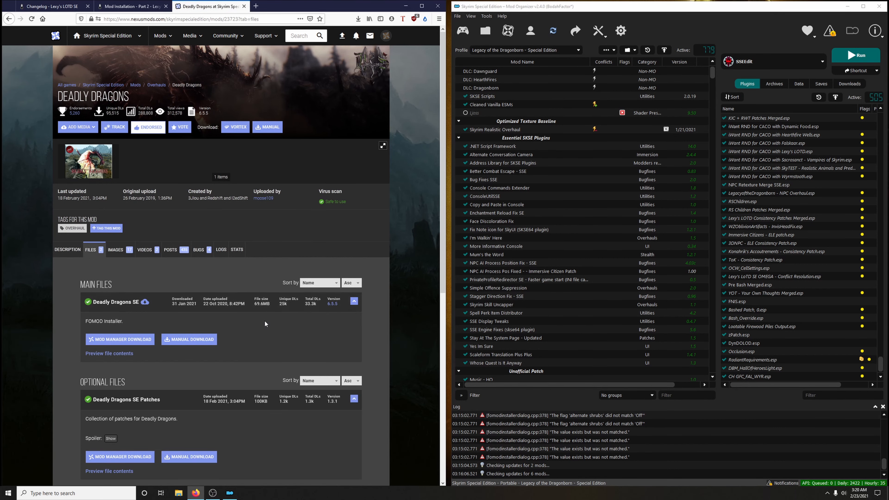
{"action": "scroll", "coordinate": [227, 308], "scroll_direction": "down", "scroll_amount": 4}
{"action": "left_click", "coordinate": [131, 315]}
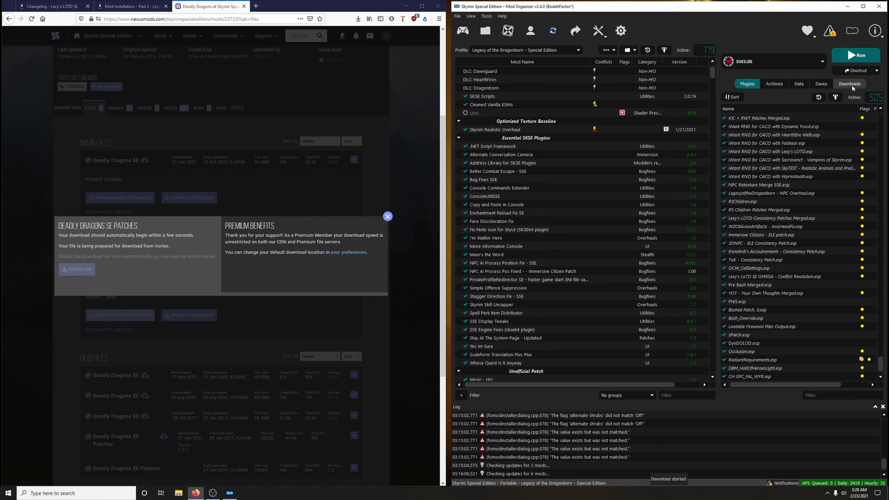
{"action": "left_click", "coordinate": [387, 216]}
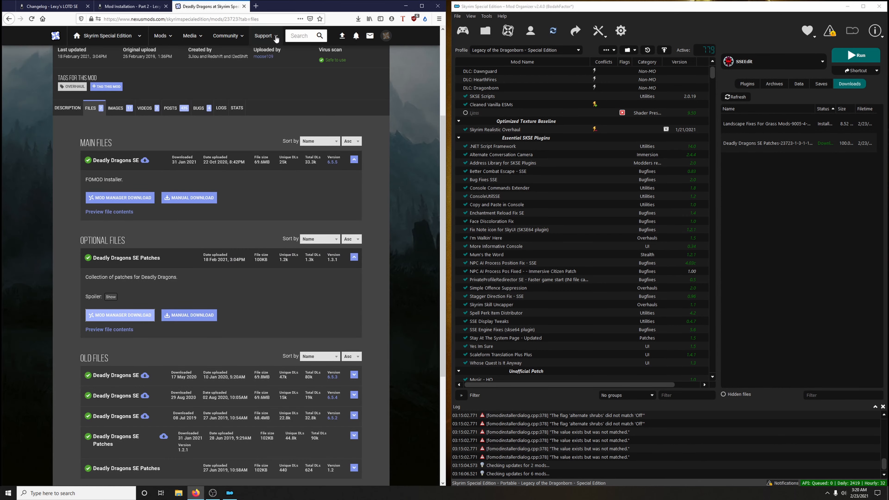
{"action": "left_click", "coordinate": [243, 6]}
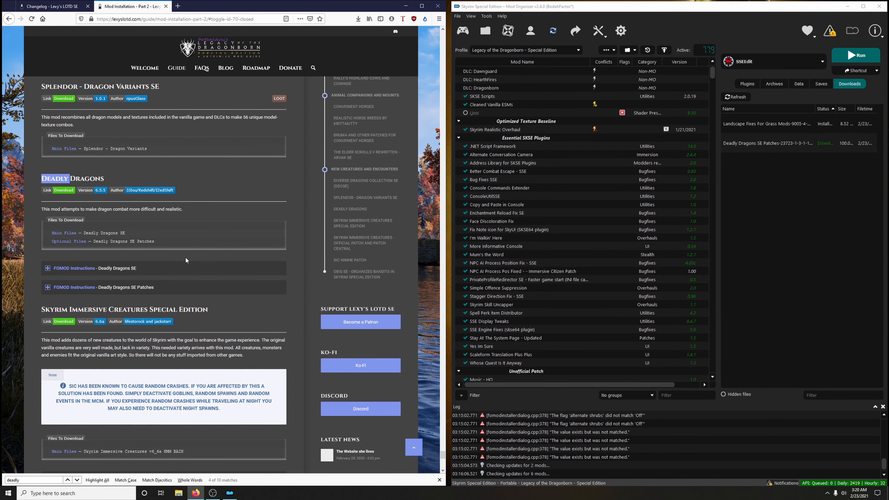
Step: Check the changelog entry for Deadly Dragons and expand the guide's FOMOD instructions for Deadly Dragons SE Patches
{"action": "left_click", "coordinate": [53, 8]}
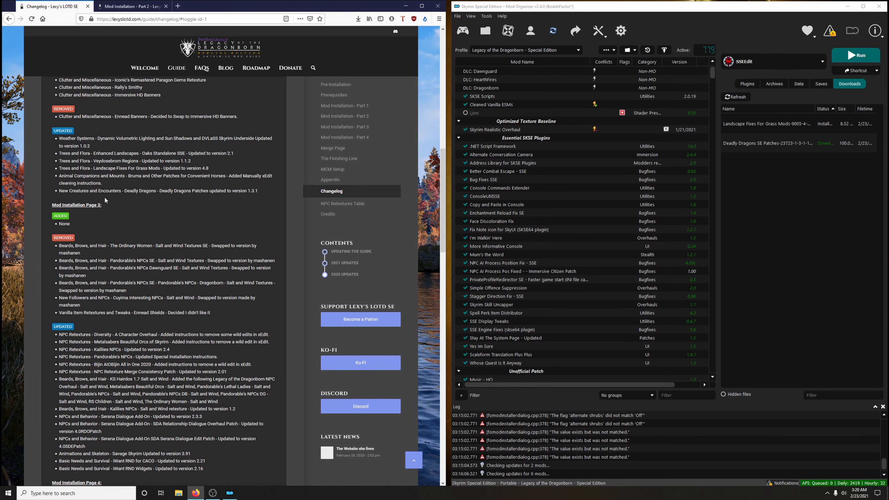
{"action": "key", "text": "ctrl+Tab"}
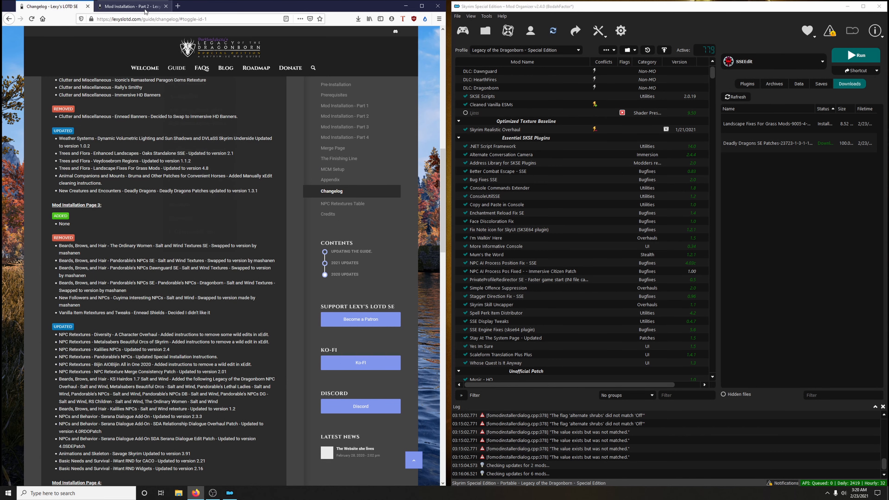
{"action": "left_click", "coordinate": [129, 289]}
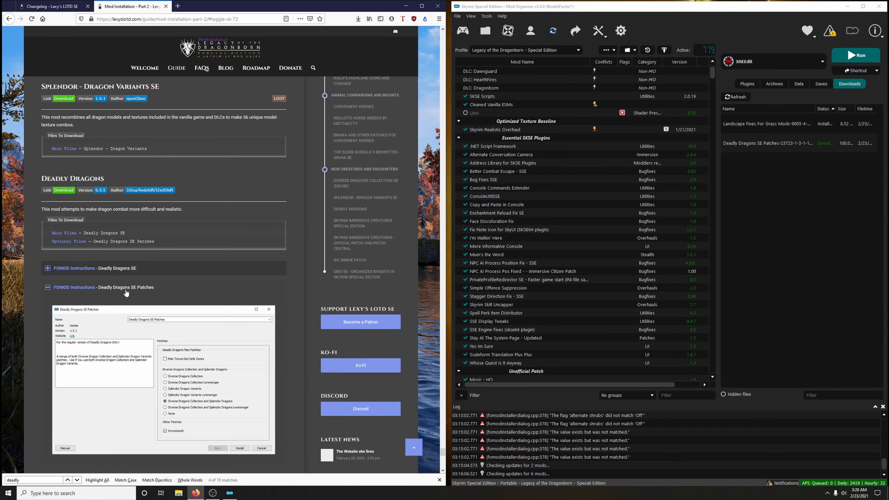
{"action": "scroll", "coordinate": [132, 296], "scroll_direction": "down", "scroll_amount": 5}
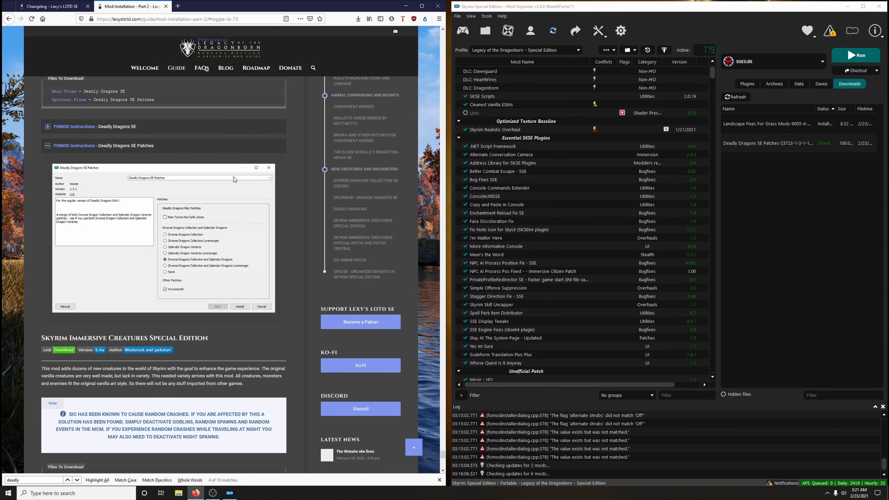
{"action": "scroll", "coordinate": [424, 171], "scroll_direction": "up", "scroll_amount": 1}
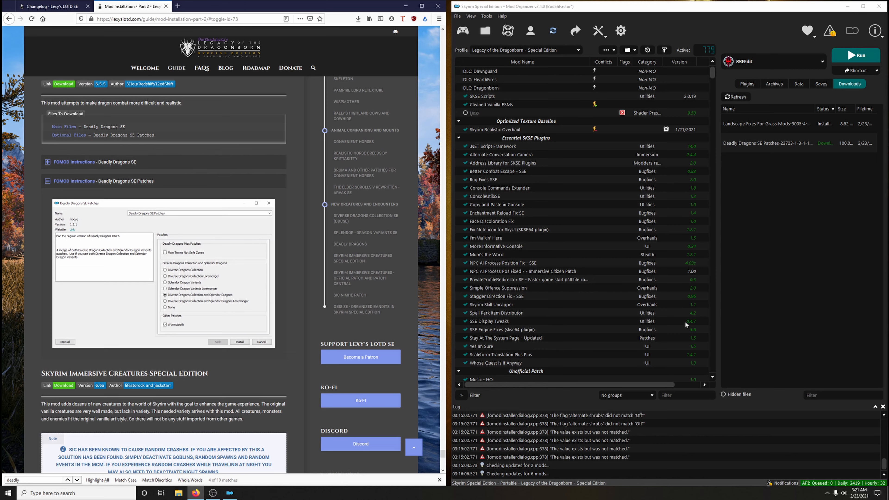
Step: Filter the mod list by "deadly" and launch the installer for the downloaded Deadly Dragons SE Patches archive
{"action": "left_click", "coordinate": [678, 394]}
{"action": "type", "text": "deadly"}
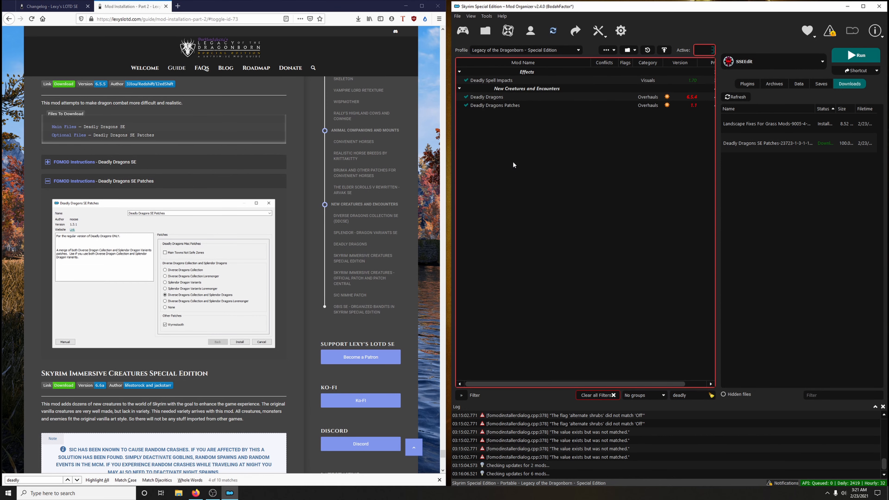
{"action": "left_click", "coordinate": [758, 149]}
{"action": "double_click", "coordinate": [758, 149]}
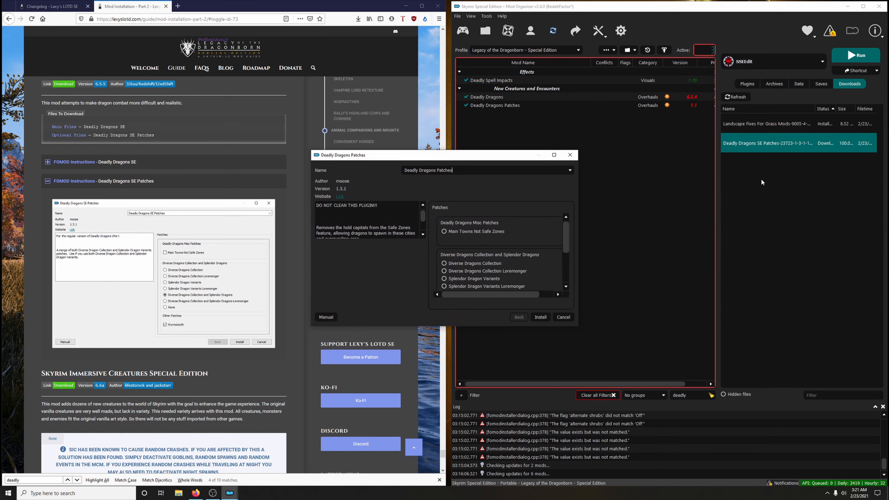
{"action": "left_click_drag", "start_coordinate": [462, 159], "coordinate": [641, 143]}
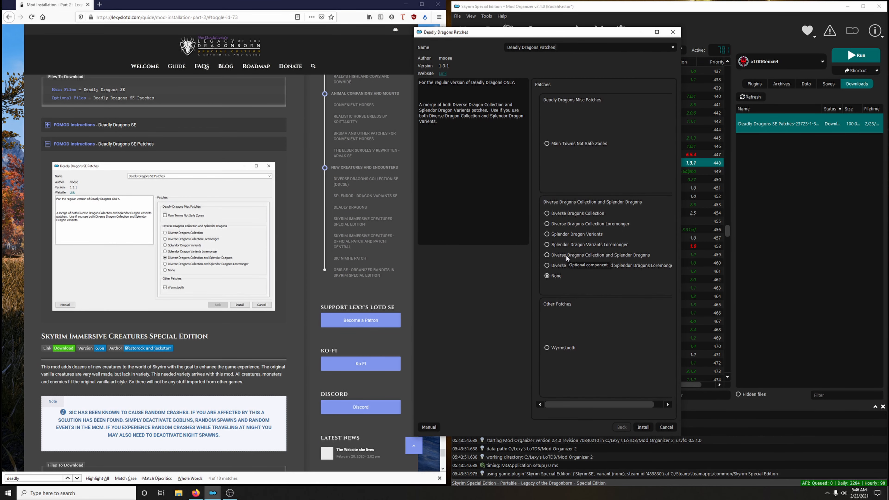
Step: Install Deadly Dragons Patches with Diverse Dragons Collection and Splendor Dragons plus Wyrmstooth, replacing the existing mod
{"action": "left_click", "coordinate": [571, 355]}
{"action": "left_click_drag", "start_coordinate": [559, 36], "coordinate": [717, 67]}
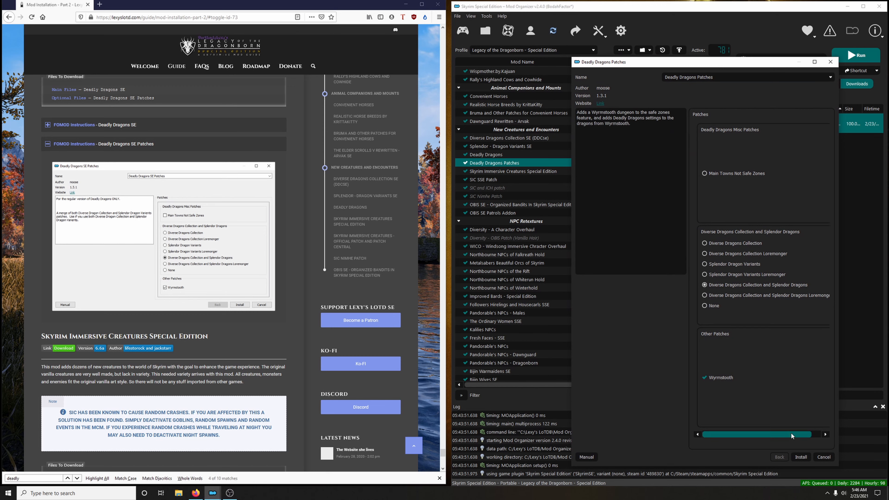
{"action": "left_click", "coordinate": [801, 457]}
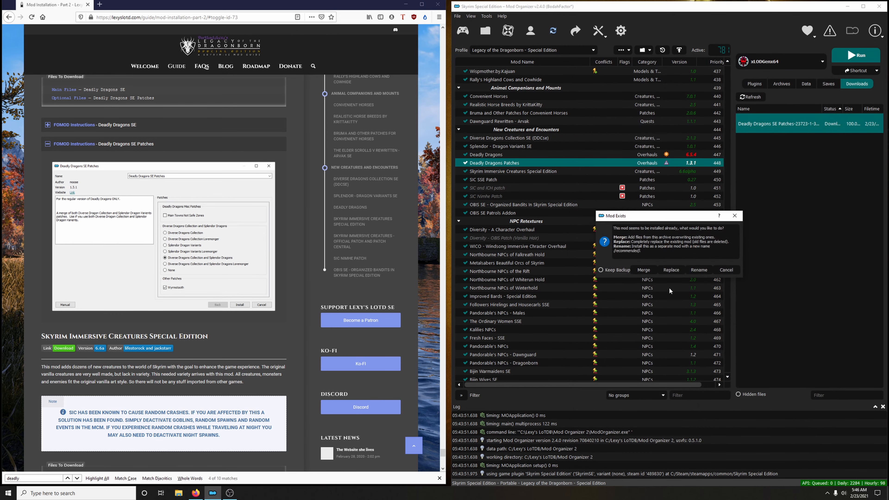
{"action": "left_click", "coordinate": [672, 273]}
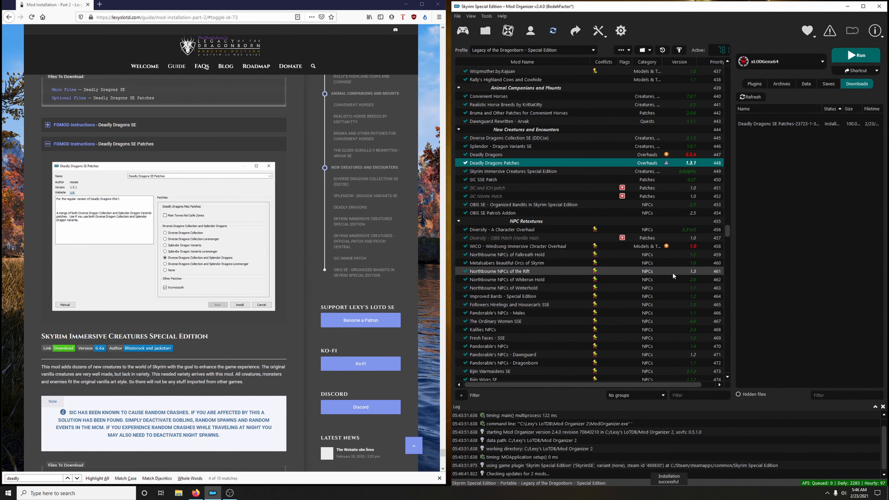
Step: Delete the installed Deadly Dragons SE Patches archive from the downloads and confirm the deletion
{"action": "right_click", "coordinate": [791, 127]}
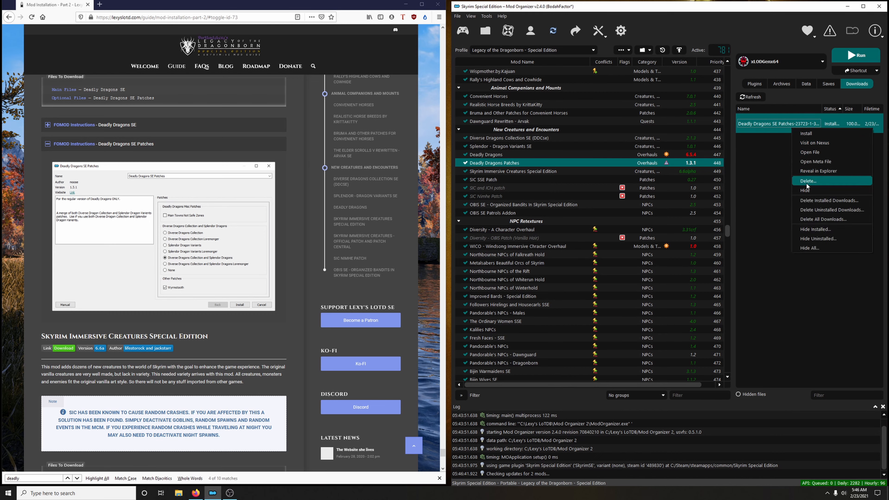
{"action": "left_click", "coordinate": [806, 182]}
{"action": "left_click", "coordinate": [673, 254]}
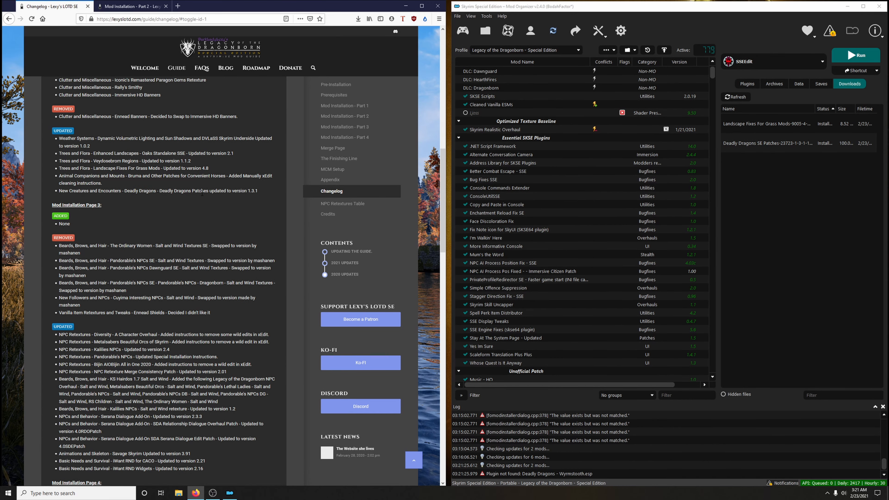
Step: Replace the Part 2 guide page with Mod Installation Part 3, and return to the changelog's Mod Installation Page 3 section
{"action": "scroll", "coordinate": [202, 193], "scroll_direction": "down", "scroll_amount": 2}
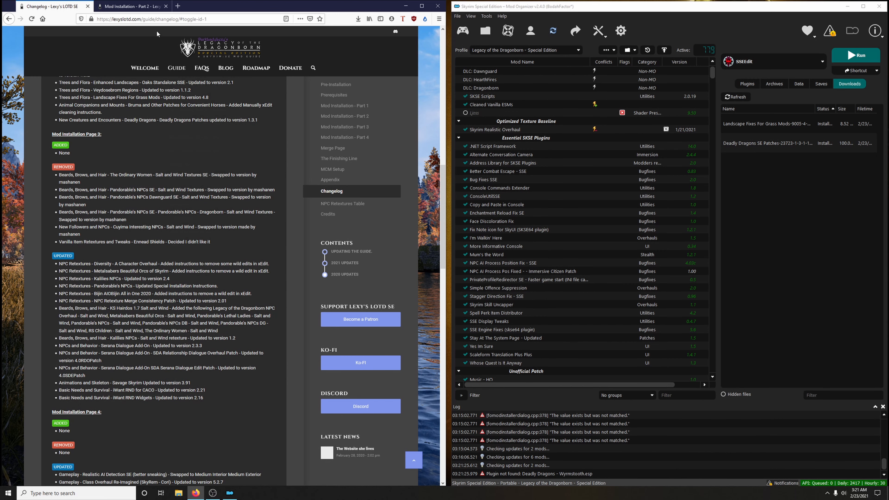
{"action": "left_click", "coordinate": [131, 6]}
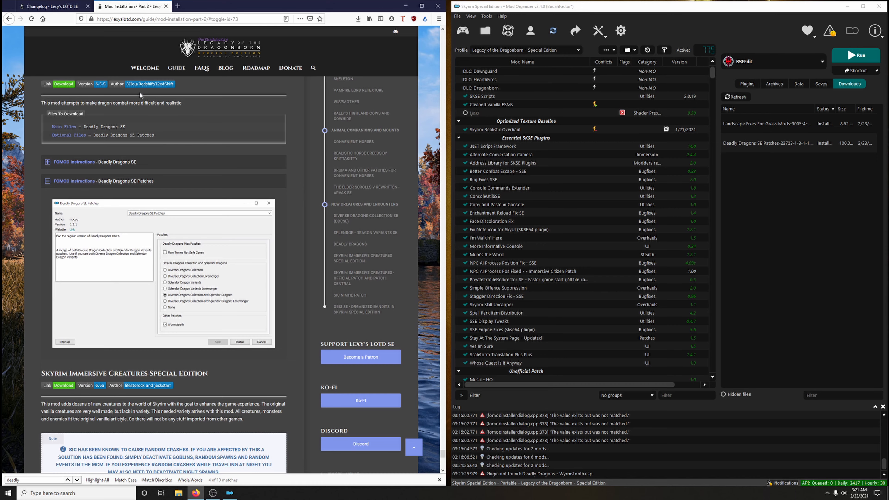
{"action": "mouse_move", "coordinate": [169, 77]}
{"action": "left_click", "coordinate": [188, 143]}
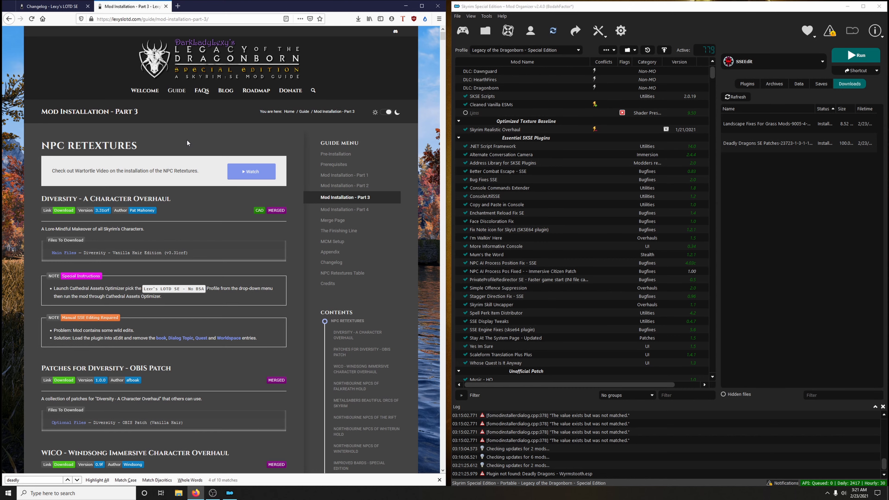
{"action": "left_click", "coordinate": [53, 6]}
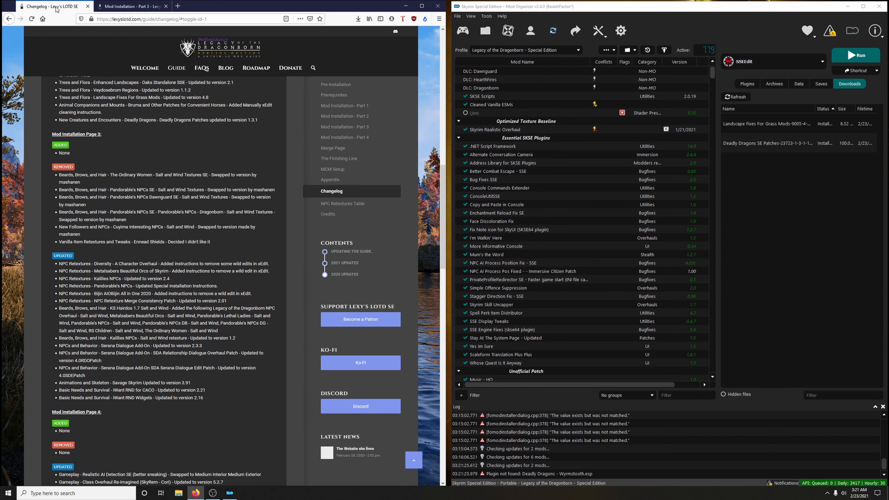
Step: Compare the changelog's Beards, Brows, and Hair entries with the KS Hairdos 1.7 Salt and Wind files in the Part 3 guide
{"action": "scroll", "coordinate": [156, 186], "scroll_direction": "down", "scroll_amount": 1}
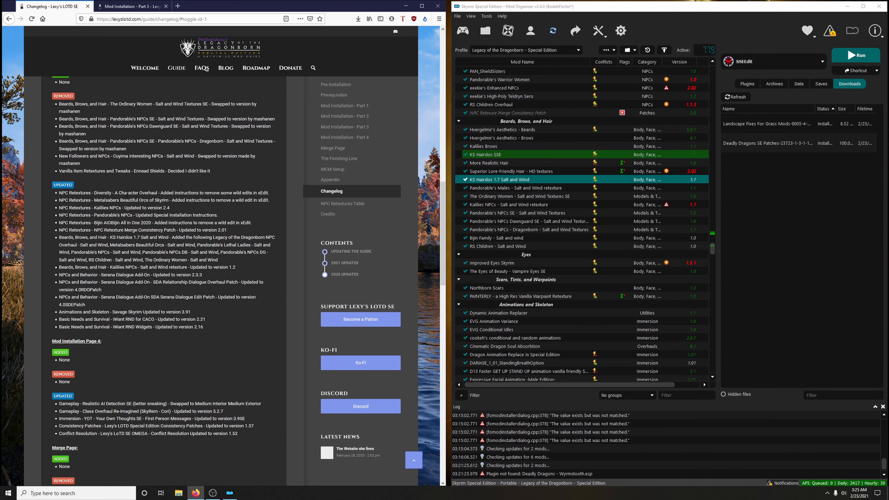
{"action": "left_click", "coordinate": [119, 6]}
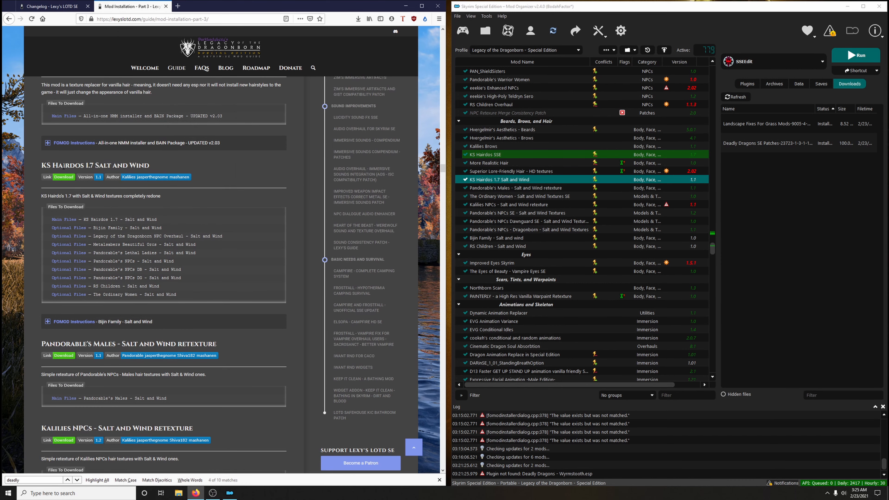
{"action": "scroll", "coordinate": [210, 217], "scroll_direction": "down", "scroll_amount": 3}
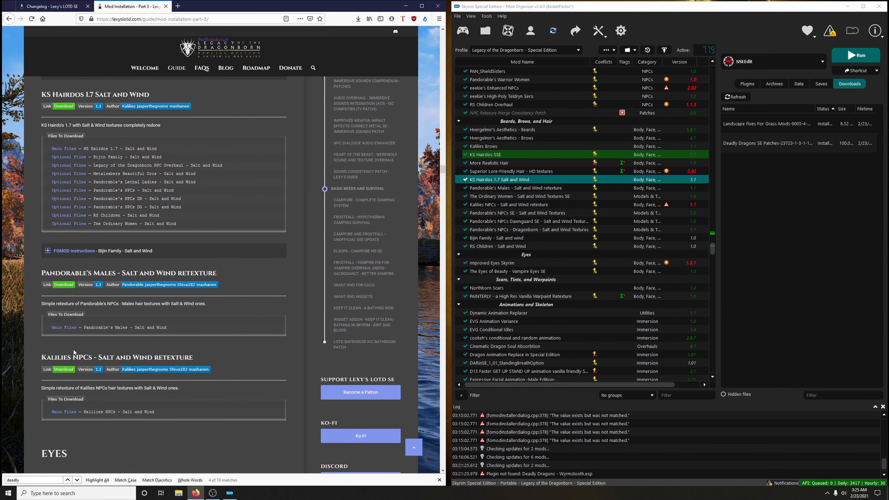
{"action": "scroll", "coordinate": [157, 309], "scroll_direction": "up", "scroll_amount": 3}
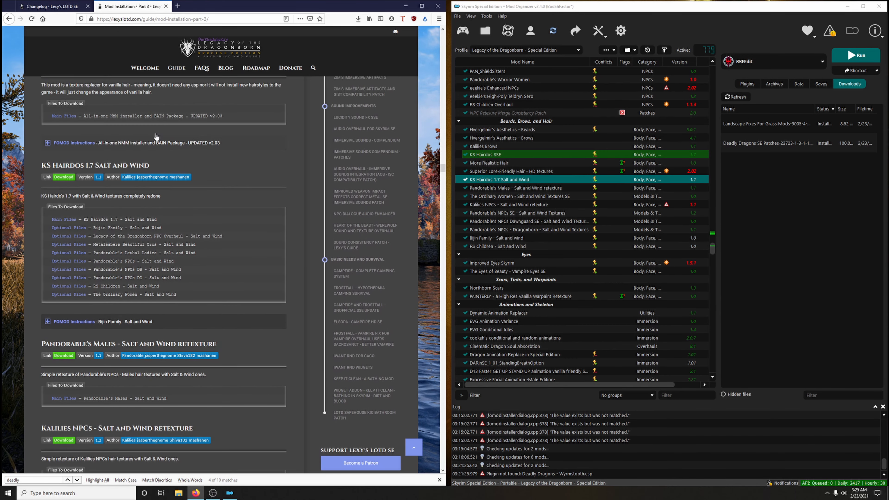
{"action": "left_click", "coordinate": [57, 6]}
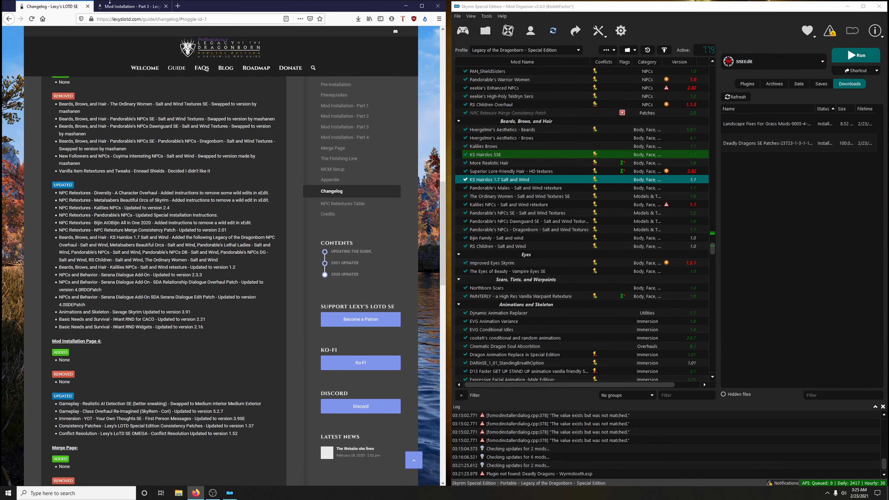
Step: Open the Nexus files page of KS Hairdos 1.7 Salt and Wind from the guide and return to the guide's file list
{"action": "left_click", "coordinate": [110, 4]}
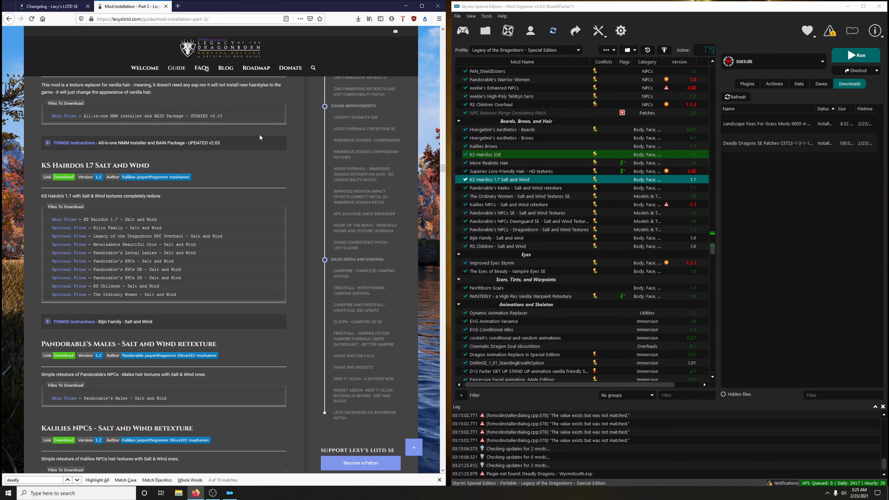
{"action": "left_click", "coordinate": [68, 177]}
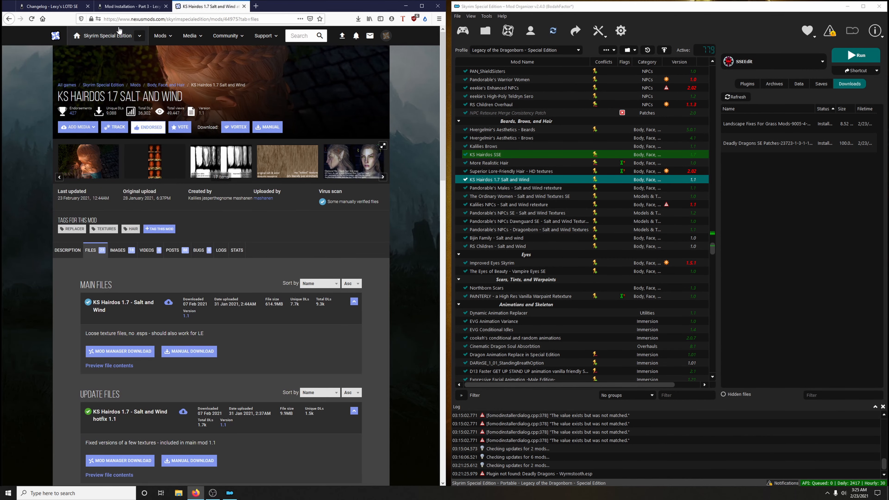
{"action": "left_click", "coordinate": [127, 6]}
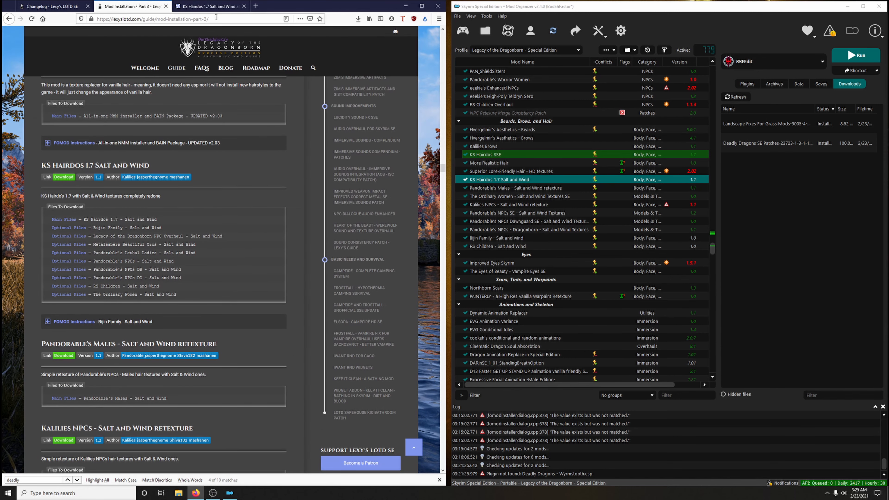
Step: Download the KS Hairdos 1.7 - Salt and Wind main file from its Nexus files page through the mod manager
{"action": "left_click", "coordinate": [210, 6]}
{"action": "left_click", "coordinate": [130, 360]}
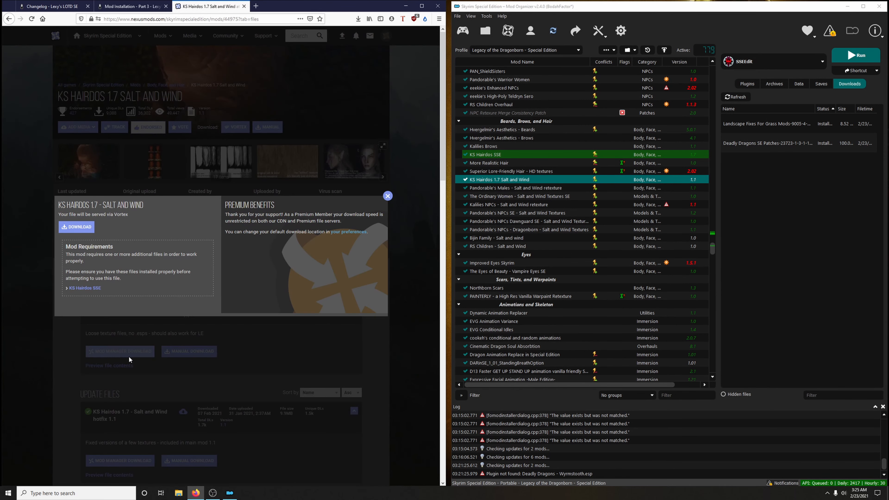
{"action": "left_click", "coordinate": [77, 227]}
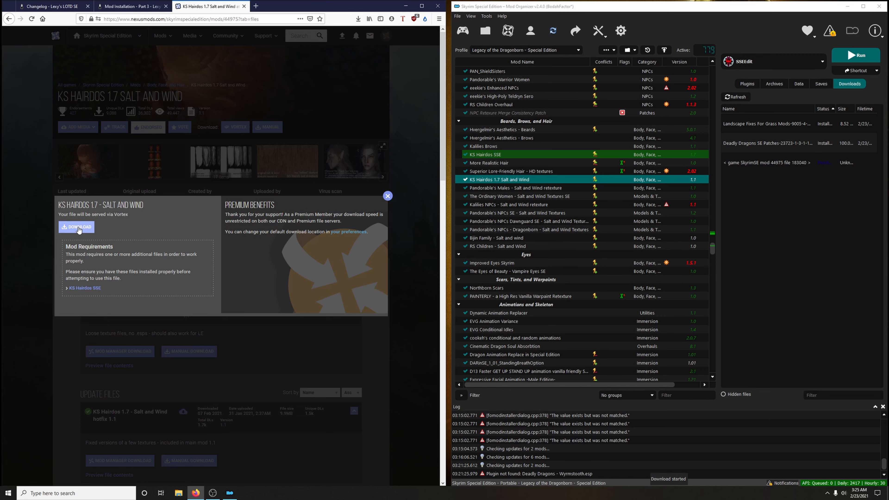
{"action": "left_click", "coordinate": [388, 196]}
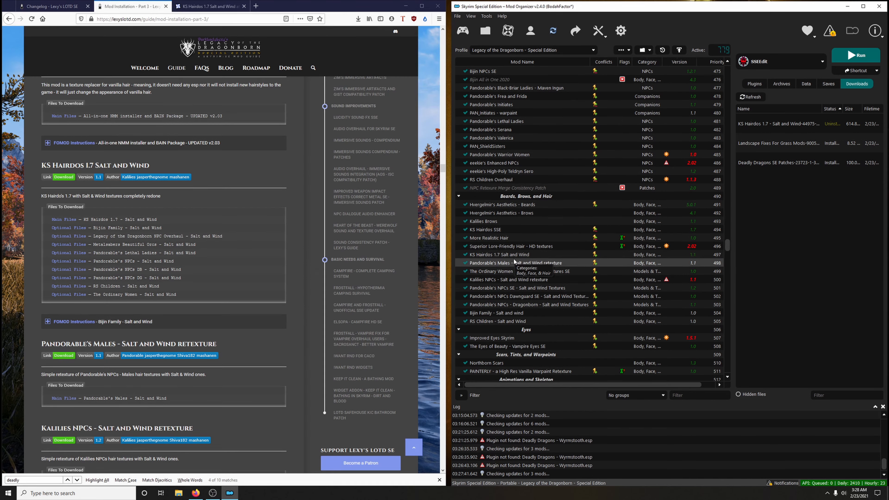
Step: Copy the name of the installed KS Hairdos 1.7 Salt and Wind mod from the mod list
{"action": "left_click", "coordinate": [513, 255]}
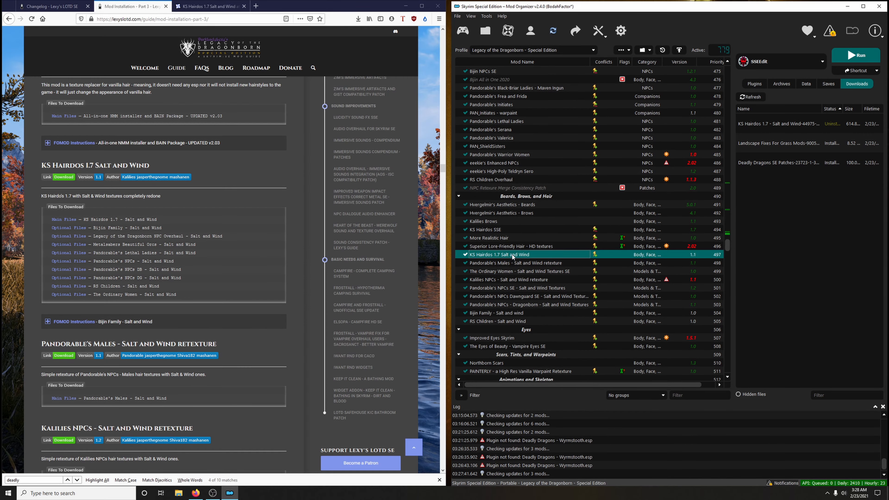
{"action": "right_click", "coordinate": [501, 259]}
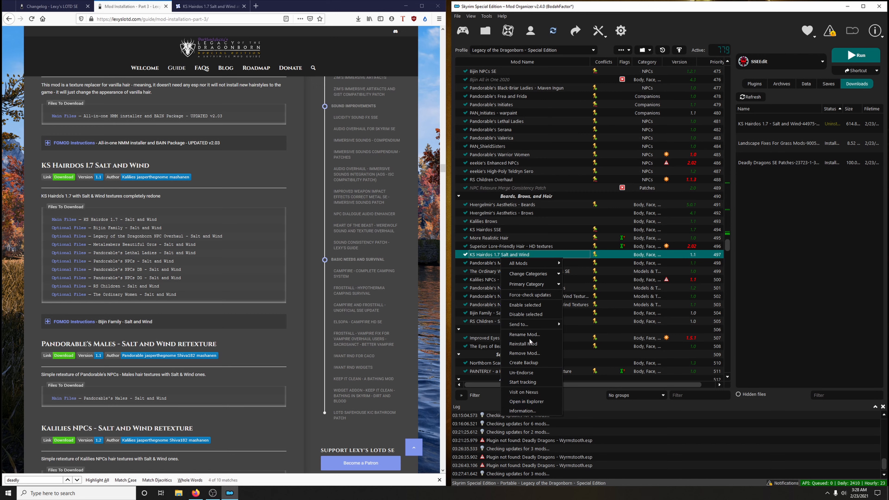
{"action": "left_click", "coordinate": [525, 334]}
{"action": "right_click", "coordinate": [510, 258]}
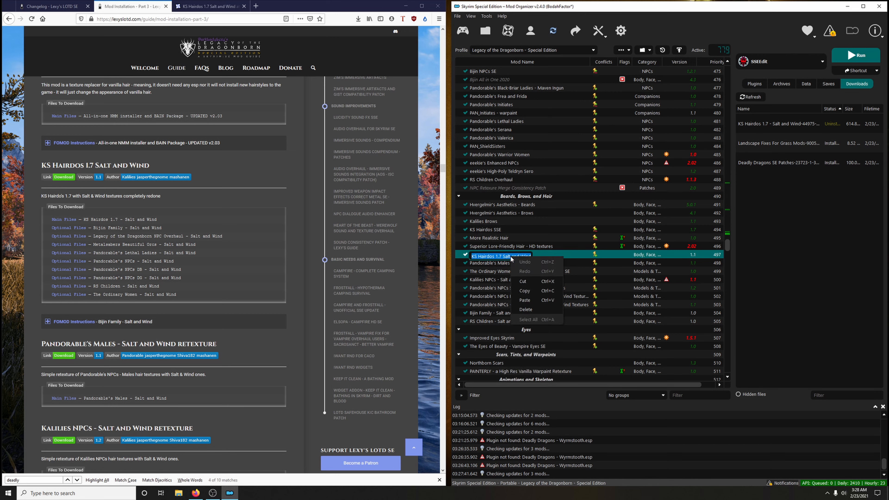
{"action": "left_click", "coordinate": [520, 292]}
{"action": "left_click", "coordinate": [546, 249]}
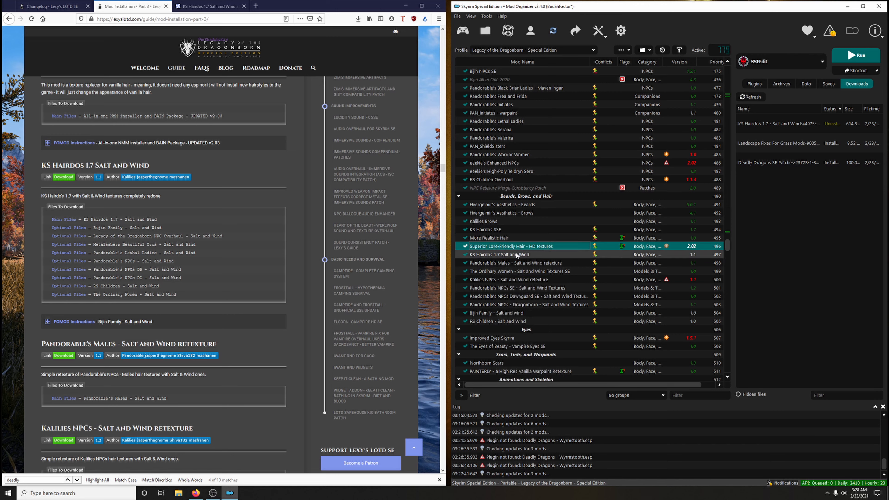
Step: Install the downloaded KS Hairdos 1.7 archive under the name KS Hairdos 1.7 Salt and Wind, over the existing mod
{"action": "left_click", "coordinate": [517, 255]}
{"action": "double_click", "coordinate": [778, 124]}
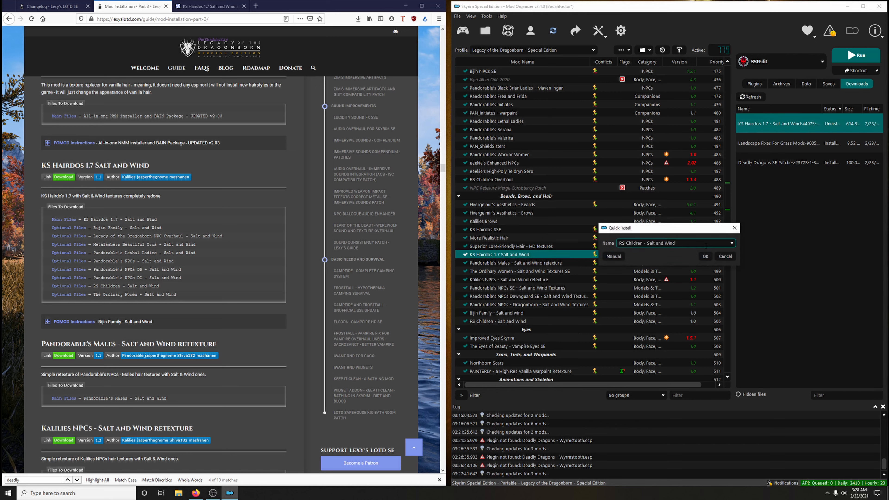
{"action": "left_click_drag", "start_coordinate": [675, 243], "coordinate": [630, 245]}
{"action": "key", "text": "ctrl+a"}
{"action": "key", "text": "ctrl+v"}
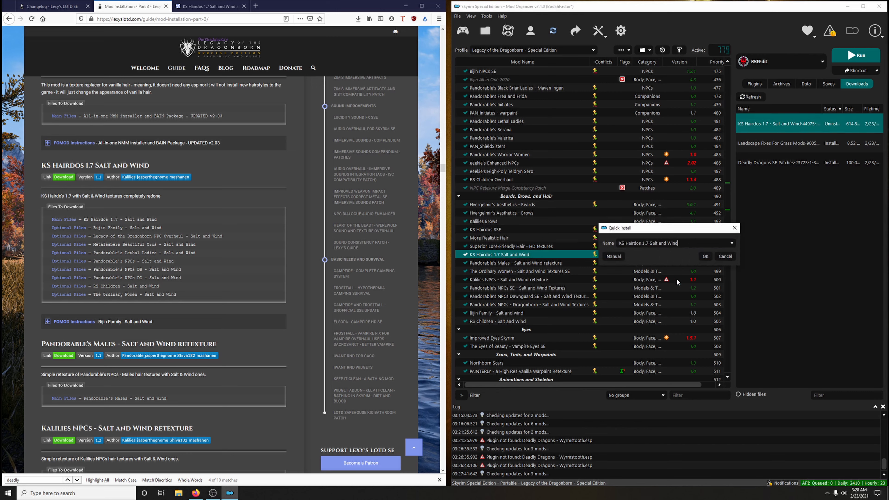
{"action": "left_click", "coordinate": [705, 256]}
{"action": "left_click", "coordinate": [675, 271]}
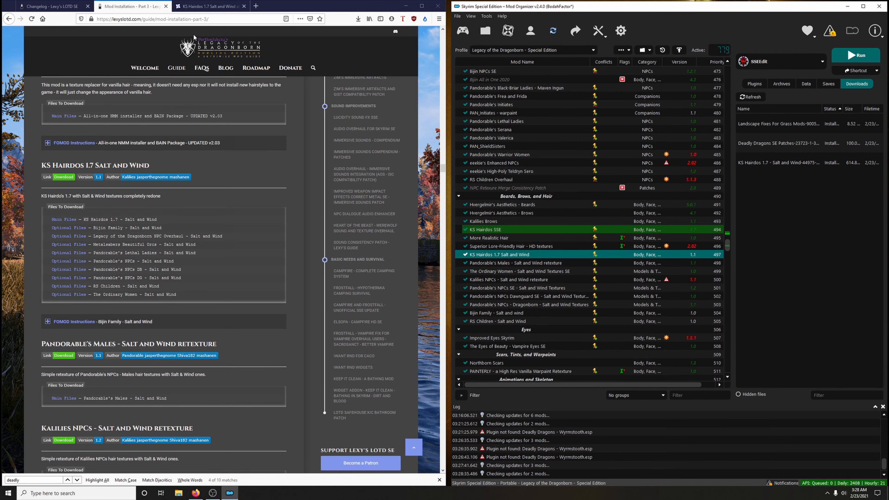
Step: Download the Bijin Family - Salt and Wind miscellaneous file from the KS Hairdos Nexus page through the mod manager
{"action": "left_click", "coordinate": [209, 6]}
{"action": "scroll", "coordinate": [227, 323], "scroll_direction": "down", "scroll_amount": 5}
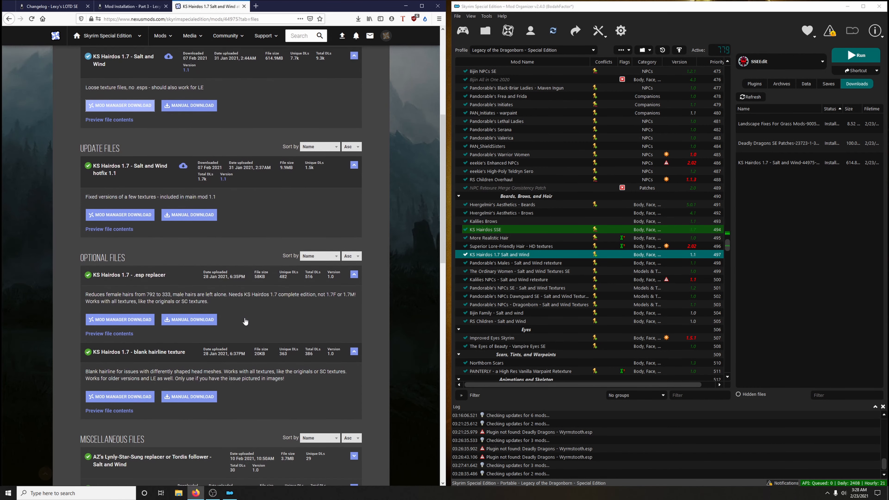
{"action": "scroll", "coordinate": [244, 322], "scroll_direction": "down", "scroll_amount": 4}
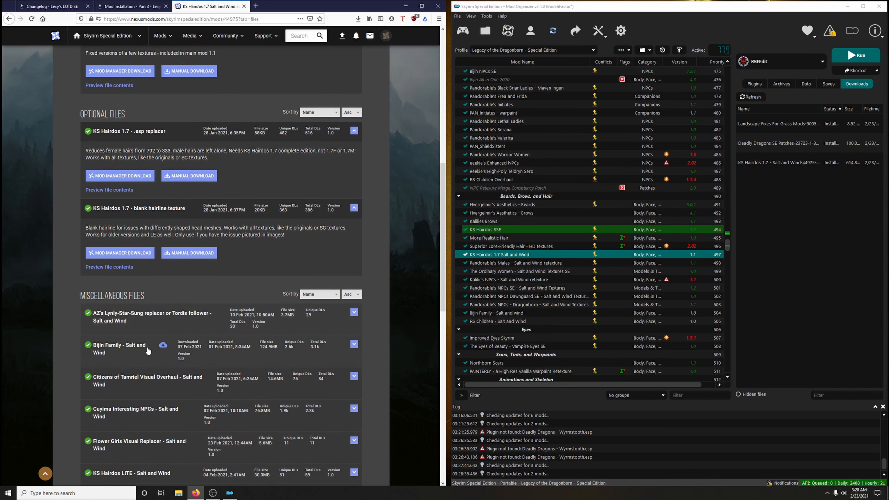
{"action": "left_click", "coordinate": [124, 346]}
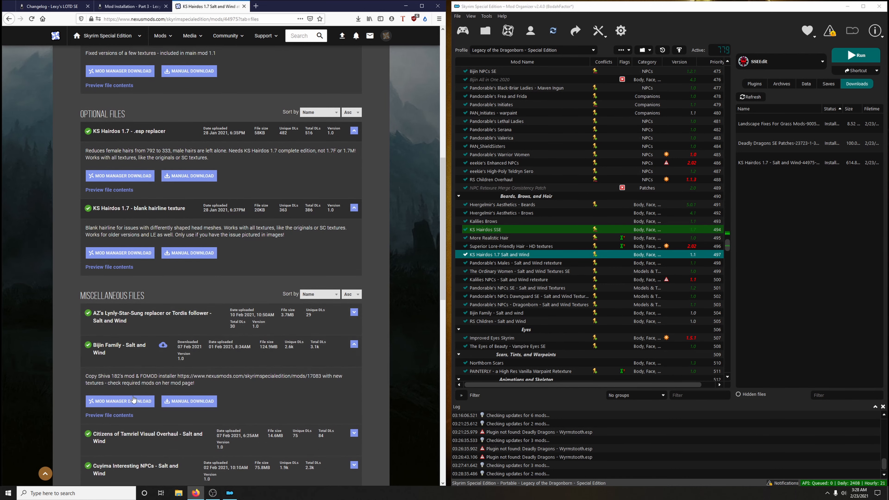
{"action": "left_click", "coordinate": [120, 402]}
{"action": "left_click", "coordinate": [388, 216]}
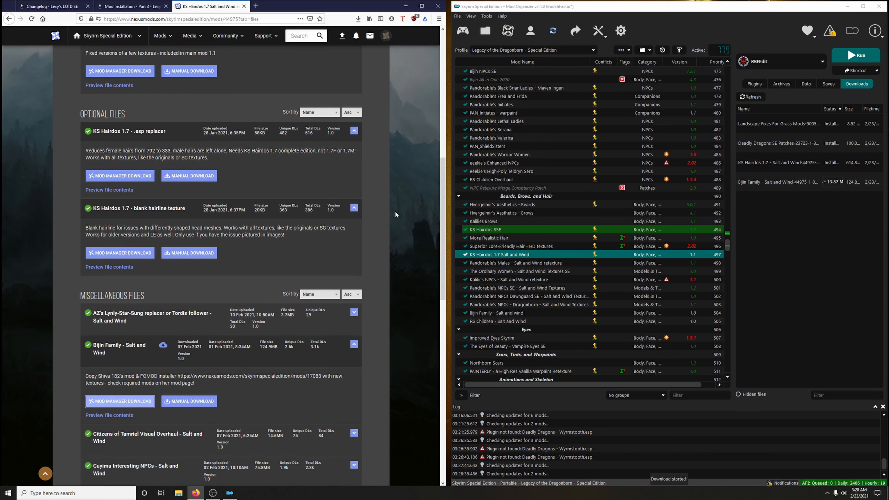
Step: Check the guide's file order and move Bijin Family - Salt and wind directly below KS Hairdos 1.7 Salt and Wind
{"action": "left_click", "coordinate": [129, 6]}
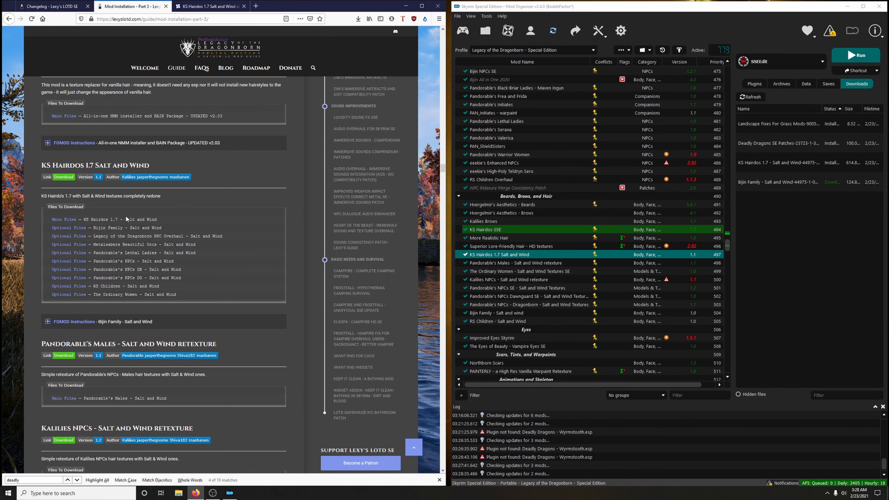
{"action": "scroll", "coordinate": [127, 219], "scroll_direction": "down", "scroll_amount": 2}
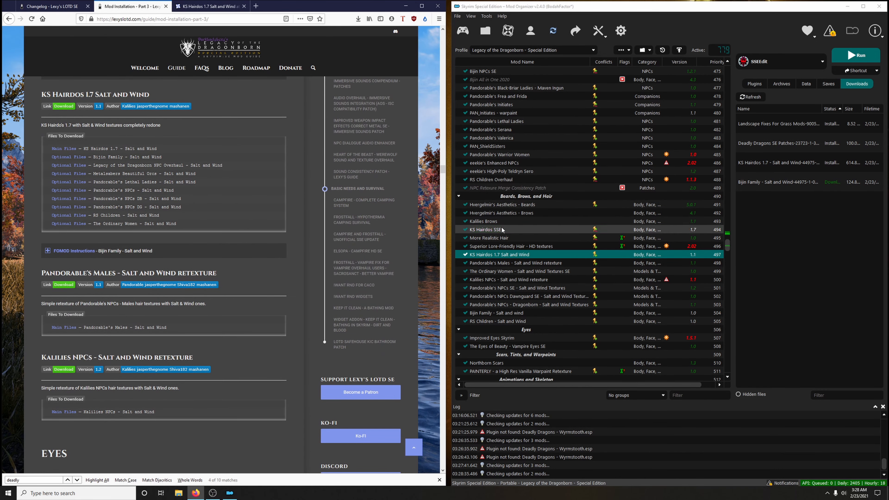
{"action": "left_click", "coordinate": [497, 313]}
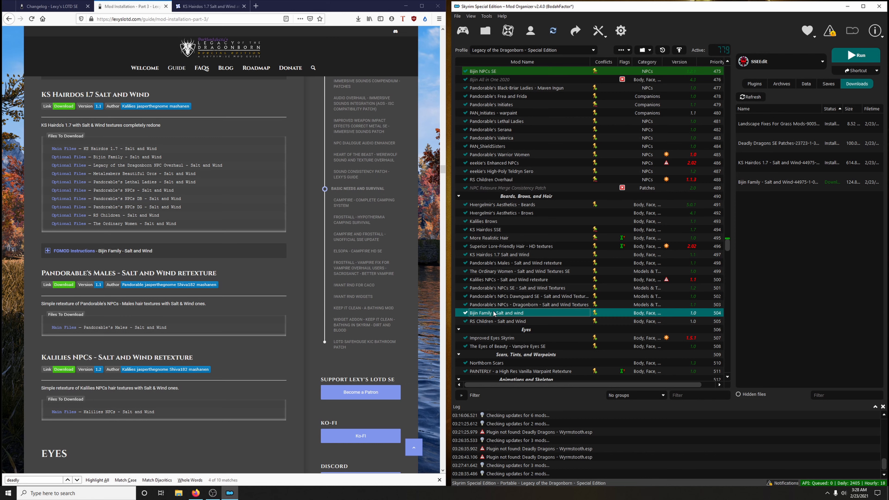
{"action": "left_click_drag", "start_coordinate": [494, 314], "coordinate": [482, 259]}
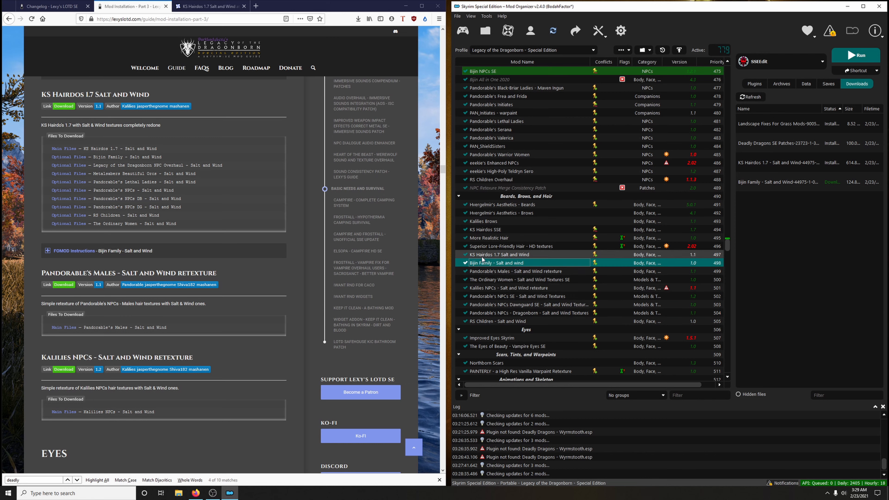
Step: Examine the contents of the Bijin Family - Salt and wind mod folder in File Explorer and close it
{"action": "right_click", "coordinate": [505, 264]}
{"action": "left_click", "coordinate": [530, 406]}
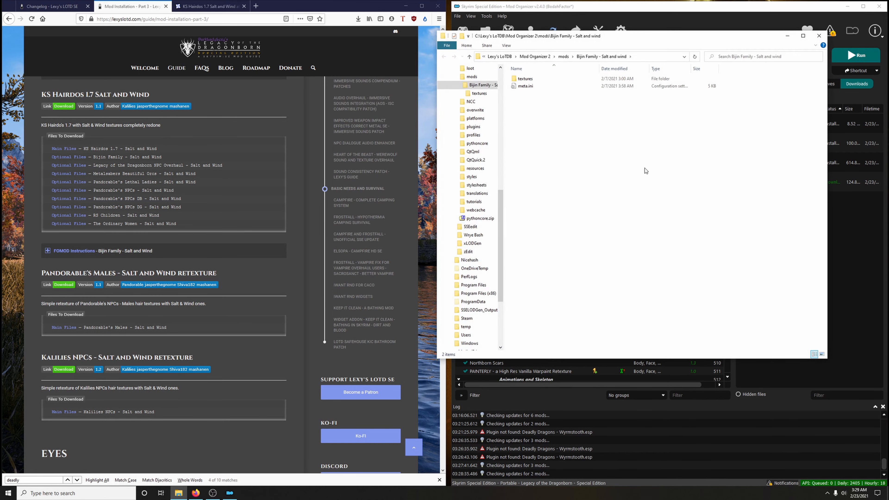
{"action": "left_click", "coordinate": [819, 36]}
Step: Copy the installed Bijin Family - Salt and wind mod's name from the mod list
{"action": "right_click", "coordinate": [503, 263]}
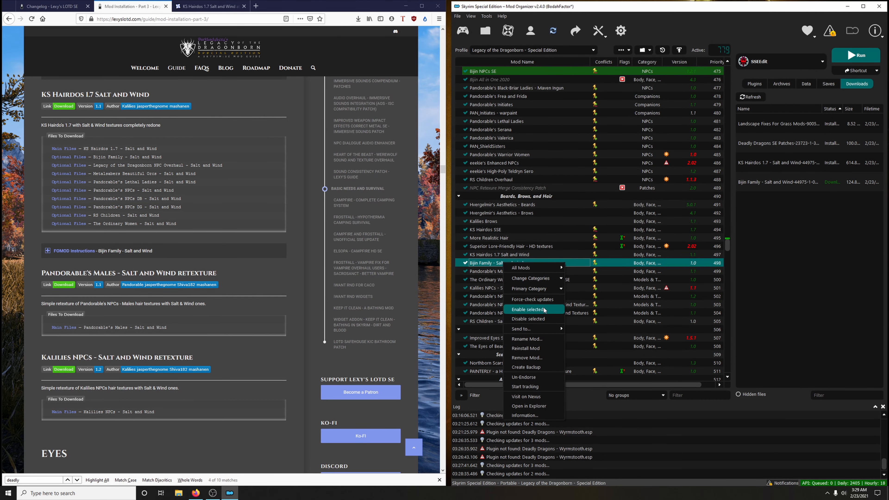
{"action": "left_click", "coordinate": [527, 339]}
{"action": "key", "text": "ctrl+c"}
{"action": "right_click", "coordinate": [504, 265]}
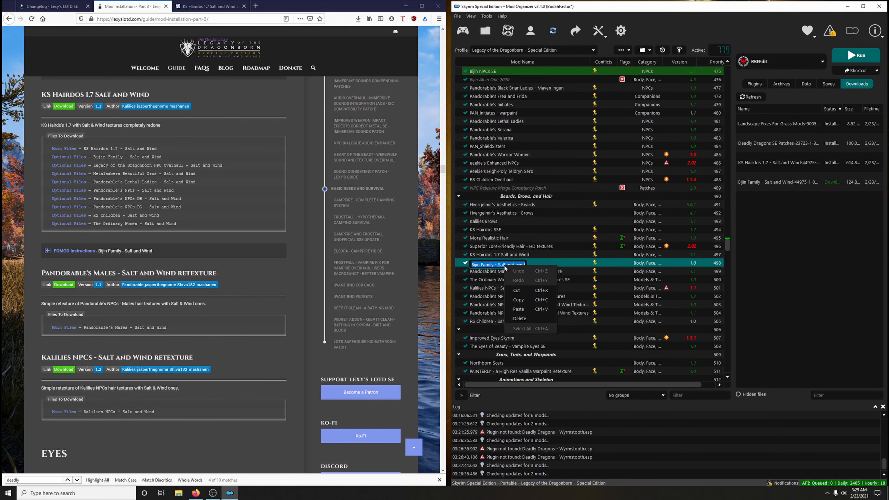
{"action": "left_click", "coordinate": [518, 310]}
{"action": "left_click", "coordinate": [518, 272]}
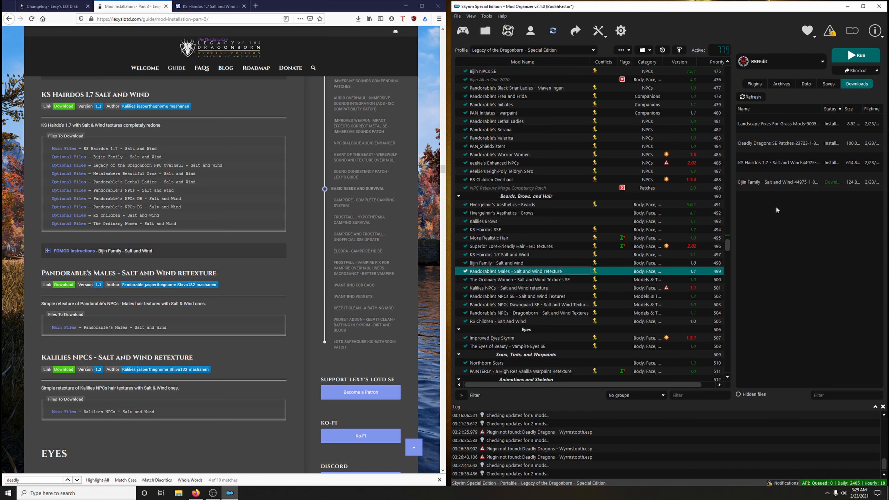
Step: Start installing the downloaded Bijin Family archive and set its mod name to Bijin Family - Salt and wind
{"action": "double_click", "coordinate": [788, 182]}
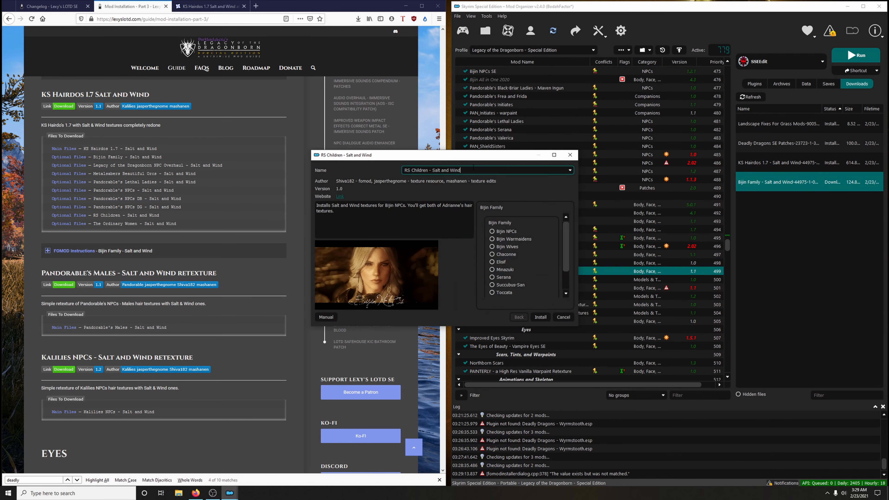
{"action": "left_click_drag", "start_coordinate": [473, 169], "coordinate": [403, 170]}
{"action": "right_click", "coordinate": [421, 171]}
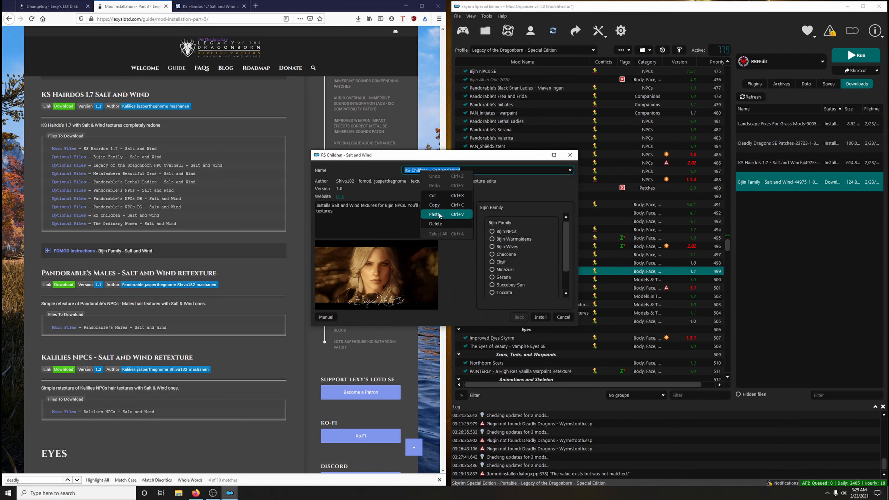
{"action": "left_click", "coordinate": [439, 214]}
{"action": "left_click_drag", "start_coordinate": [473, 157], "coordinate": [679, 123]}
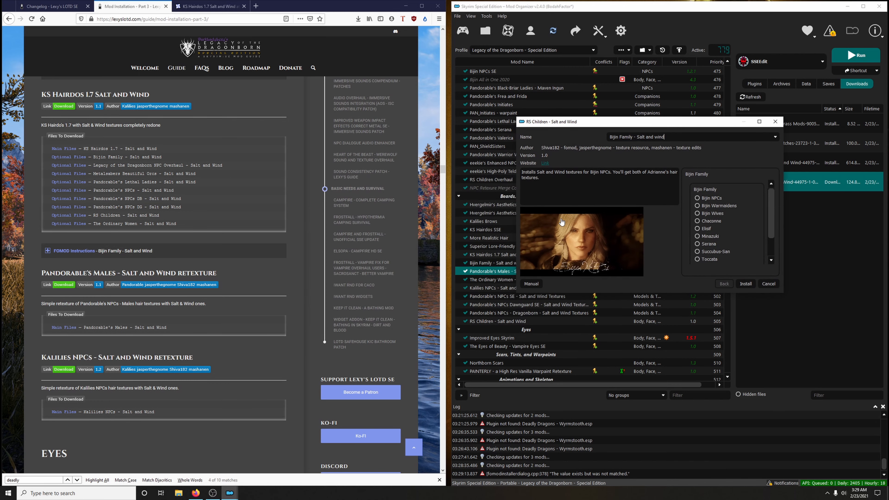
Step: Following the guide's FOMOD instructions, select Bijin NPCs, Bijin Warmaidens and Bijin Wives, and install the Bijin Family textures
{"action": "left_click", "coordinate": [166, 258]}
{"action": "scroll", "coordinate": [166, 262], "scroll_direction": "down", "scroll_amount": 2}
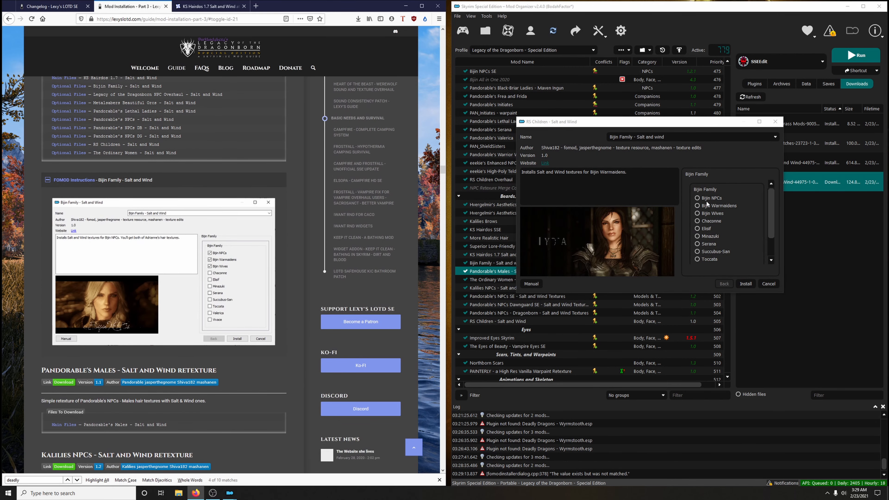
{"action": "left_click", "coordinate": [710, 198]}
{"action": "left_click", "coordinate": [714, 205]}
{"action": "left_click", "coordinate": [715, 214]}
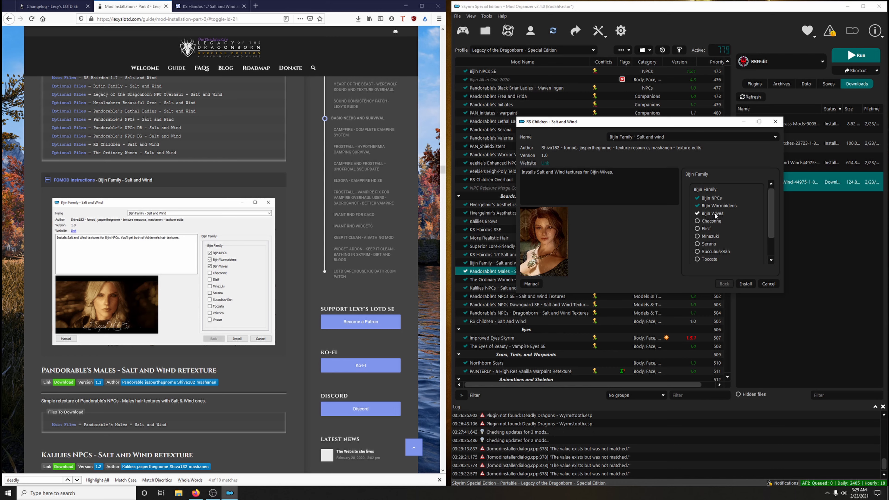
{"action": "left_click", "coordinate": [752, 284]}
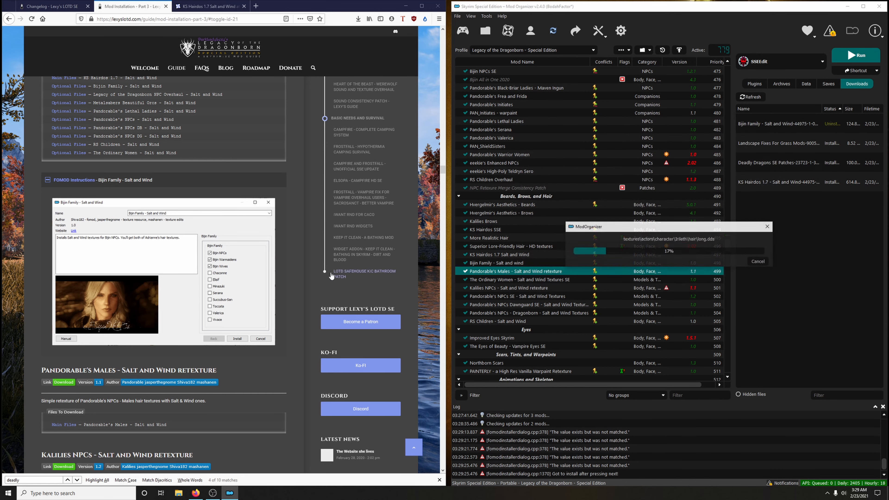
Step: Collapse the guide's Bijin Family instructions and compare the KS Hairdos file list with the changelog's Mod Installation Page 3 updates
{"action": "left_click", "coordinate": [256, 185]}
{"action": "scroll", "coordinate": [269, 247], "scroll_direction": "up", "scroll_amount": 4}
{"action": "scroll", "coordinate": [115, 244], "scroll_direction": "down", "scroll_amount": 1}
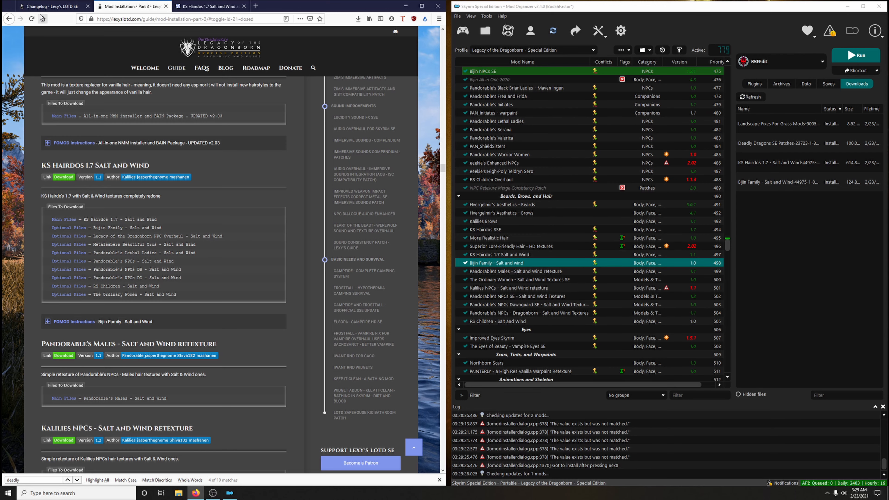
{"action": "left_click", "coordinate": [53, 7]}
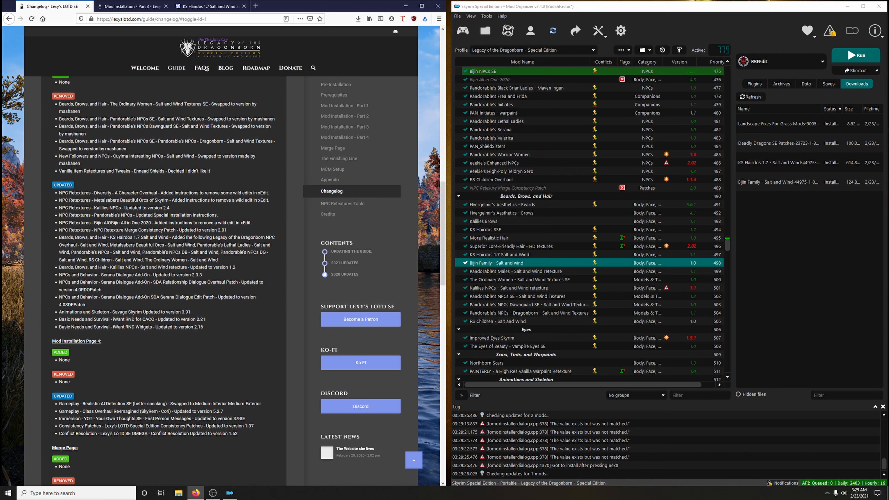
{"action": "left_click", "coordinate": [132, 14]}
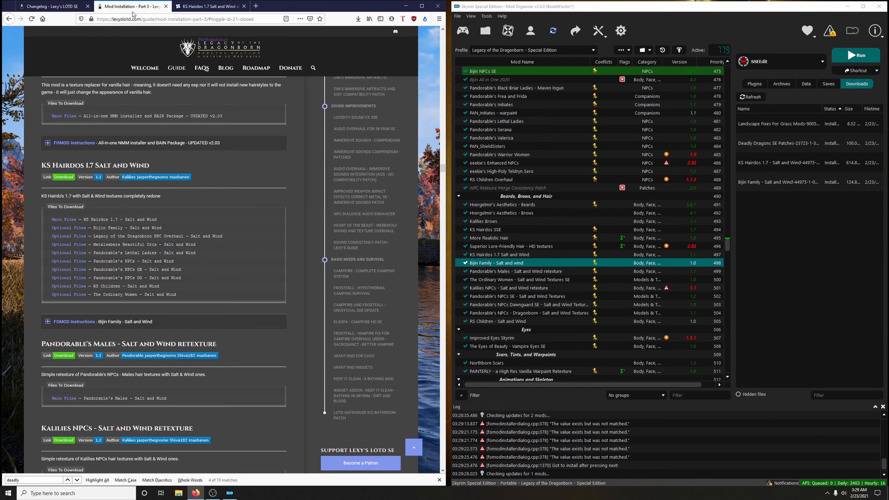
Step: Download the Legacy of the Dragonborn NPC Overhaul - Salt and Wind file from the Nexus page through the mod manager
{"action": "left_click", "coordinate": [204, 7]}
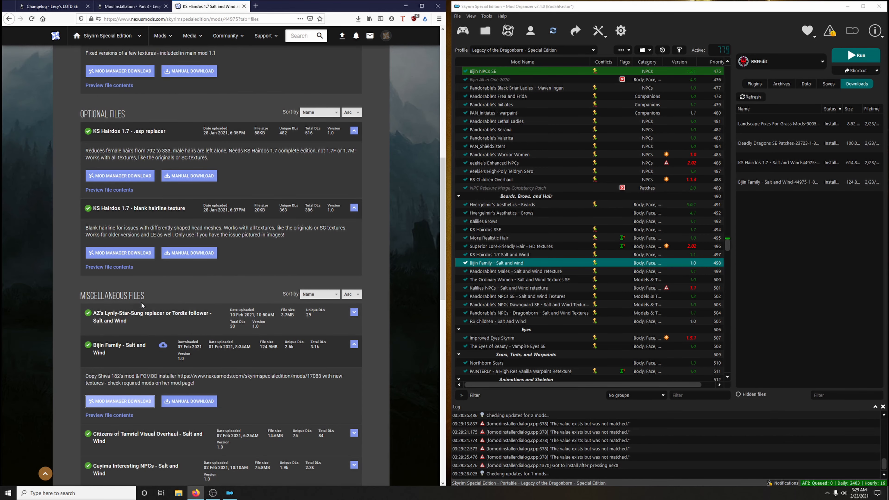
{"action": "scroll", "coordinate": [159, 305], "scroll_direction": "down", "scroll_amount": 3}
{"action": "scroll", "coordinate": [208, 314], "scroll_direction": "down", "scroll_amount": 6}
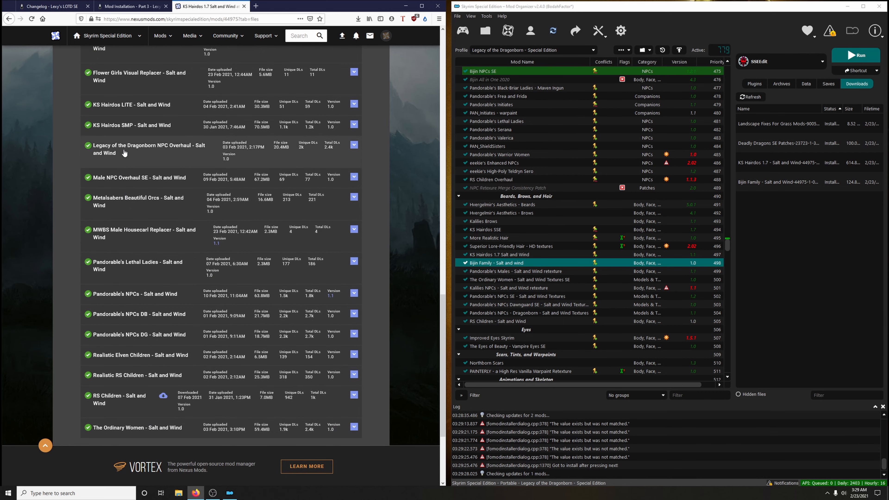
{"action": "left_click", "coordinate": [125, 153]}
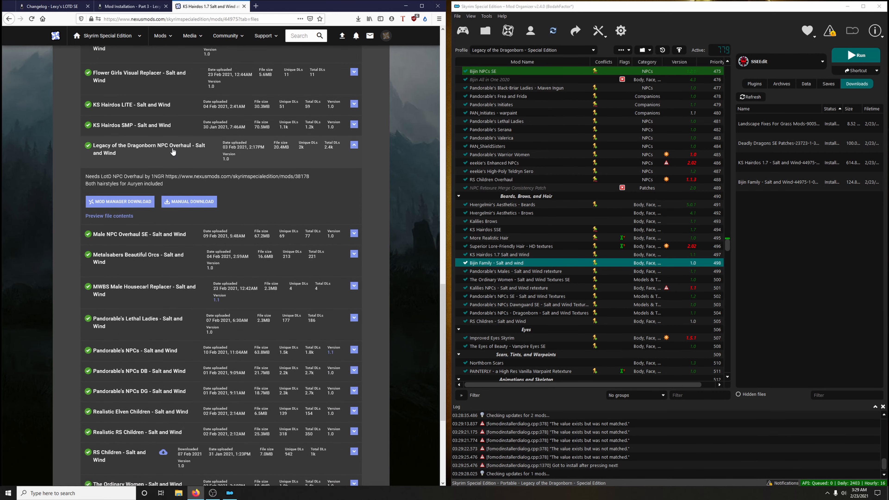
{"action": "left_click", "coordinate": [136, 206]}
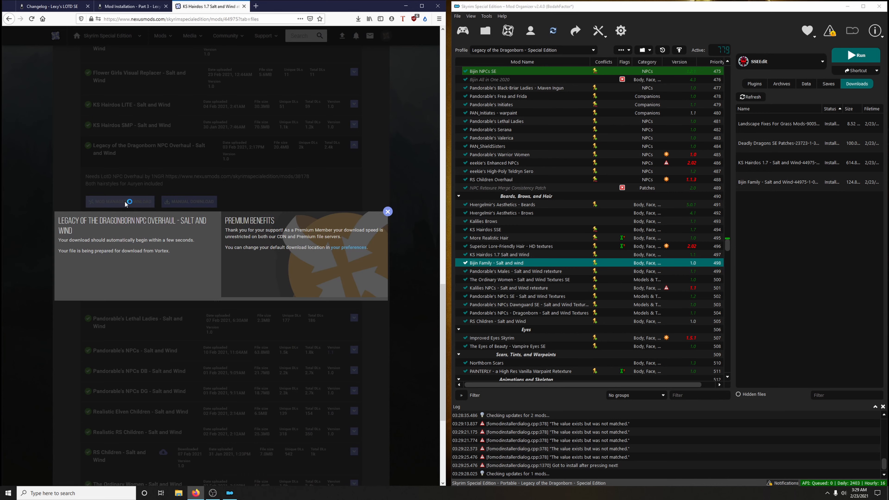
Step: Install the downloaded Legacy of the Dragonborn NPC Overhaul archive under the mod name Legacy of the Dragonborn NPC Overhaul - Salt and Wind
{"action": "left_click", "coordinate": [388, 212]}
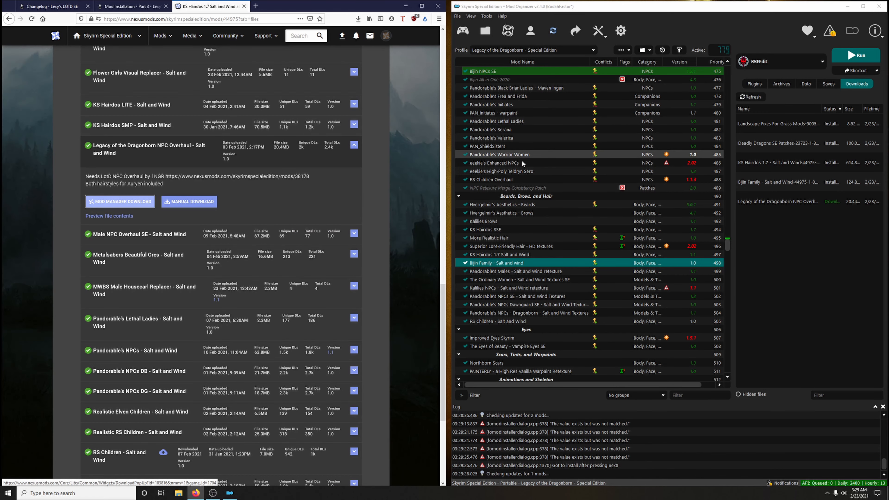
{"action": "double_click", "coordinate": [774, 200]}
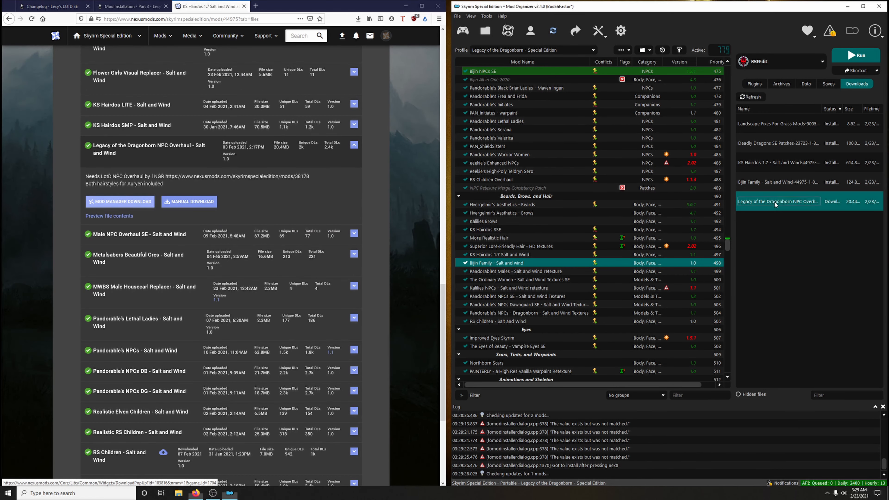
{"action": "left_click", "coordinate": [756, 243]}
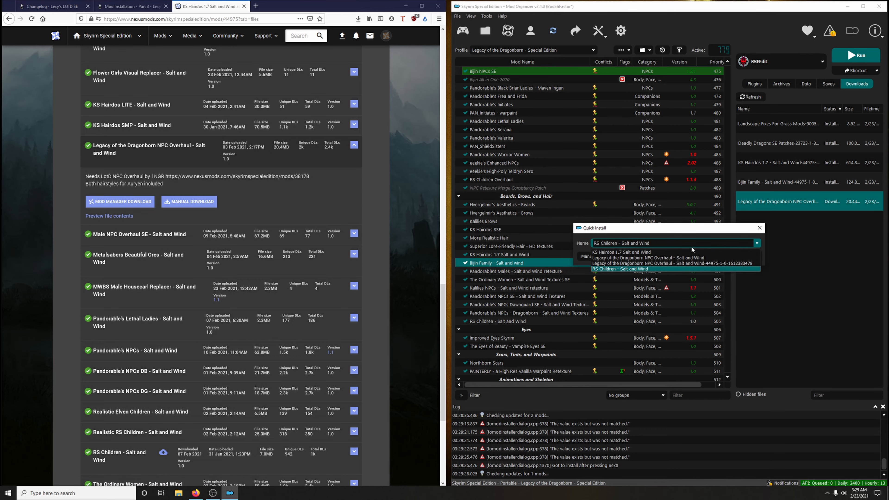
{"action": "left_click", "coordinate": [648, 259]}
{"action": "left_click", "coordinate": [731, 259]}
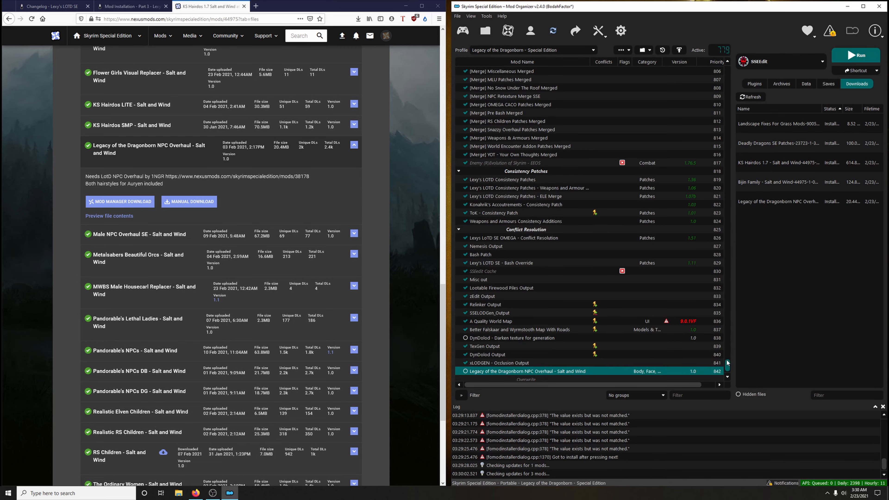
Step: Enable the Legacy of the Dragonborn NPC Overhaul - Salt and Wind mod and set its priority to 499, directly after Bijin Family
{"action": "left_click_drag", "start_coordinate": [728, 371], "coordinate": [739, 241]}
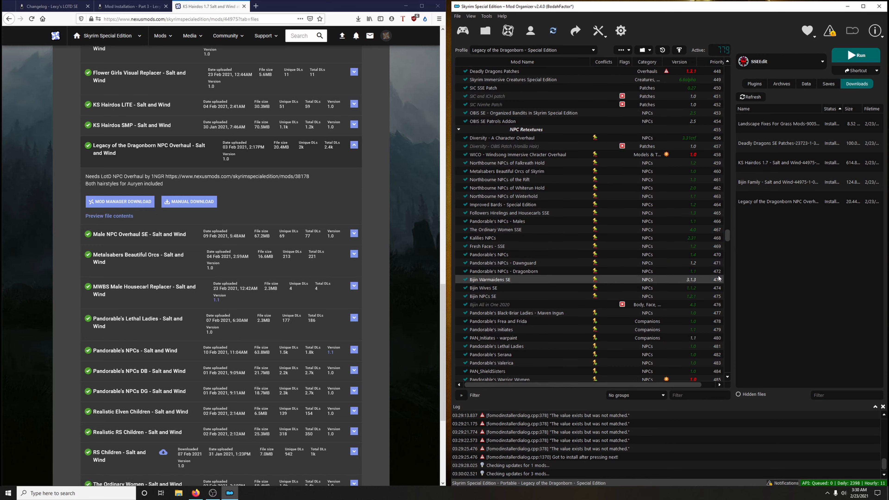
{"action": "scroll", "coordinate": [716, 275], "scroll_direction": "down", "scroll_amount": 3}
{"action": "scroll", "coordinate": [717, 276], "scroll_direction": "down", "scroll_amount": 5}
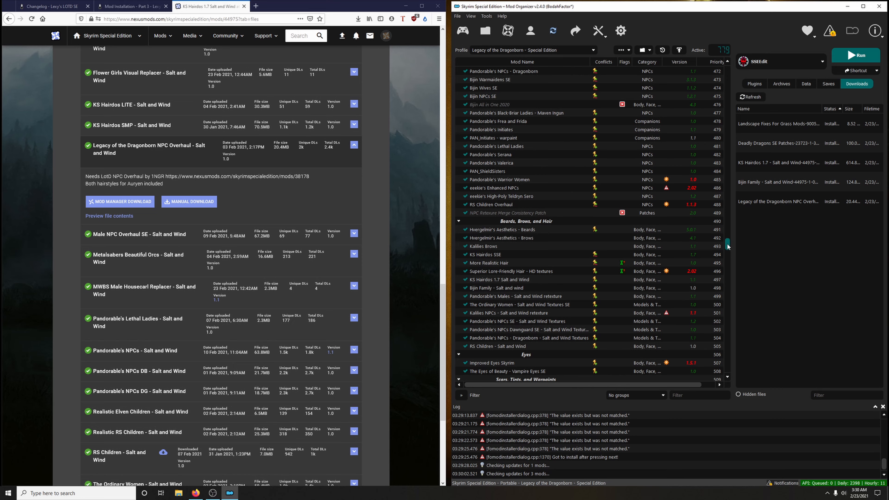
{"action": "left_click_drag", "start_coordinate": [727, 246], "coordinate": [727, 366]}
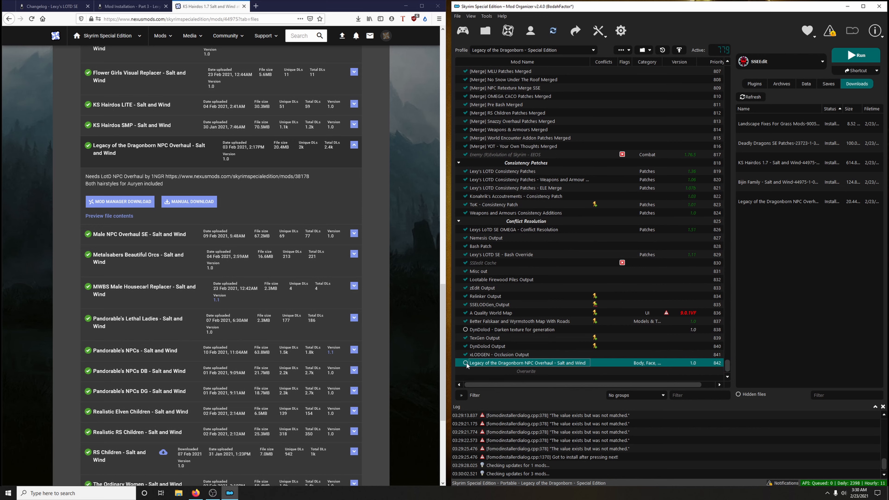
{"action": "right_click", "coordinate": [713, 364]}
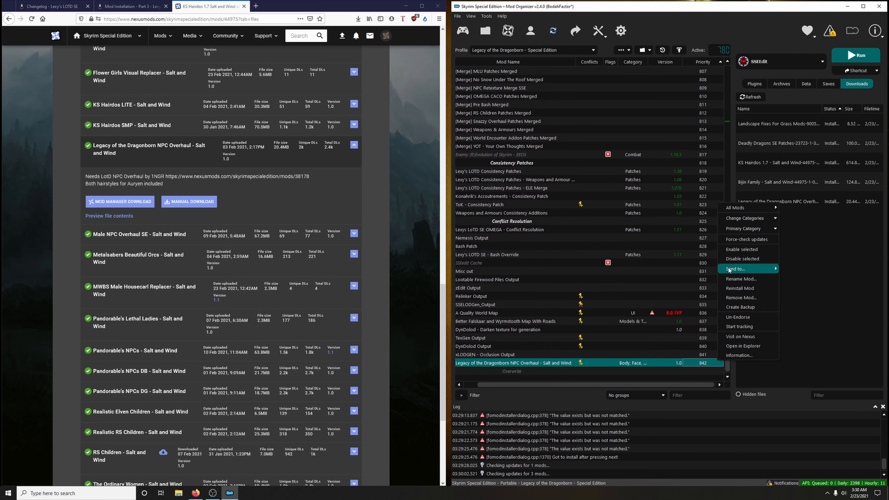
{"action": "mouse_move", "coordinate": [752, 268]}
{"action": "left_click", "coordinate": [784, 287]}
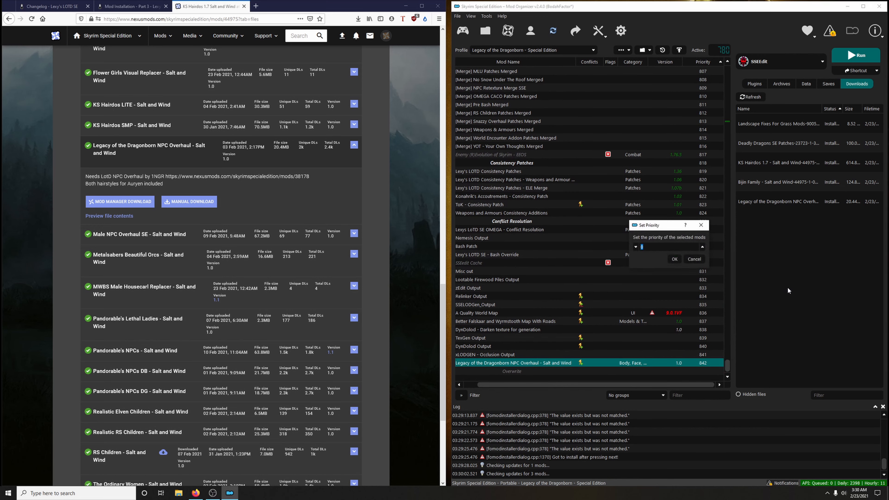
{"action": "type", "text": "494"}
{"action": "key", "text": "Return"}
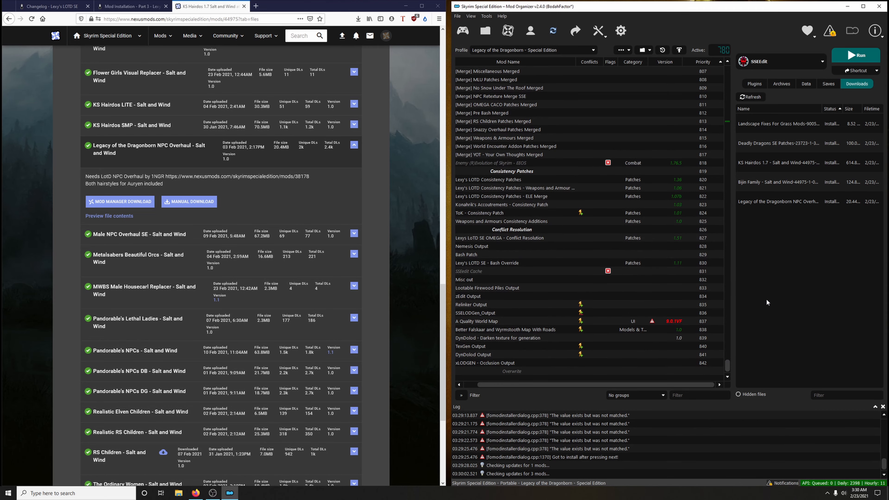
{"action": "left_click_drag", "start_coordinate": [727, 368], "coordinate": [737, 249]}
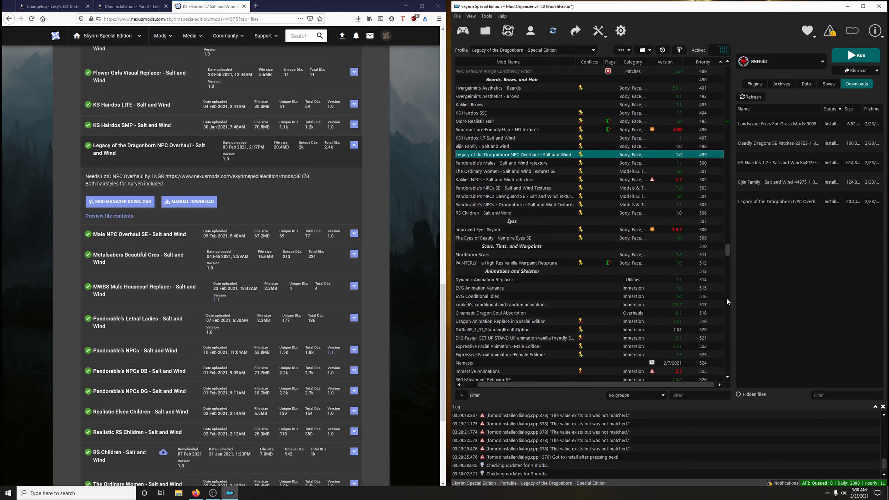
{"action": "left_click_drag", "start_coordinate": [623, 382], "coordinate": [610, 382]}
{"action": "scroll", "coordinate": [577, 217], "scroll_direction": "up", "scroll_amount": 2}
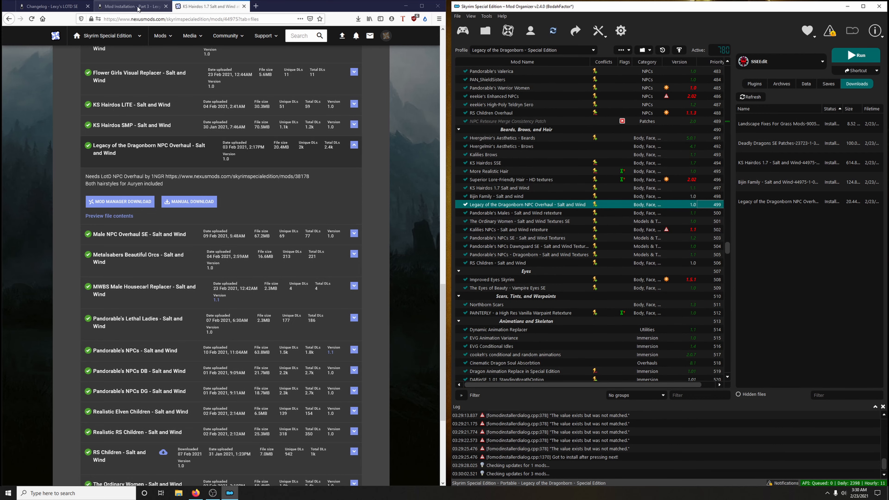
Step: Check the guide's KS Hairdos file list and the changelog, and download Metalsabers Beautiful Orcs - Salt and Wind through the mod manager
{"action": "left_click", "coordinate": [130, 7]}
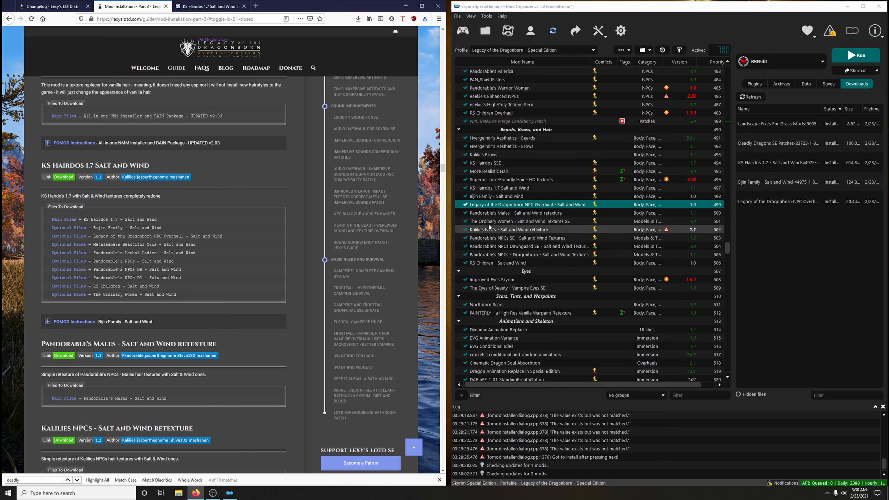
{"action": "left_click", "coordinate": [60, 7]}
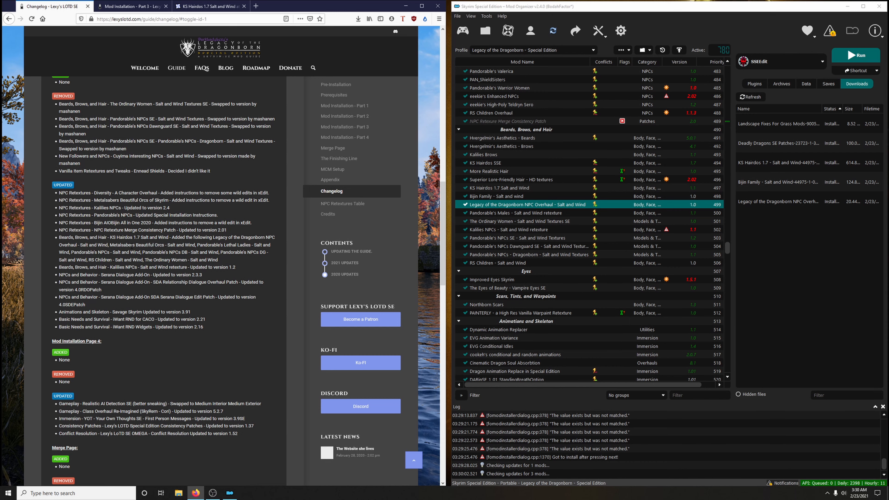
{"action": "left_click", "coordinate": [189, 12]}
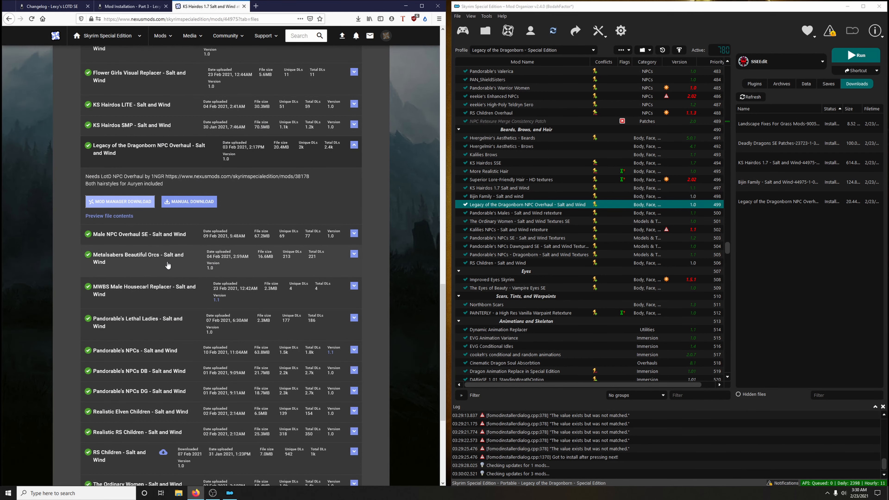
{"action": "left_click", "coordinate": [123, 264]}
{"action": "left_click", "coordinate": [138, 303]}
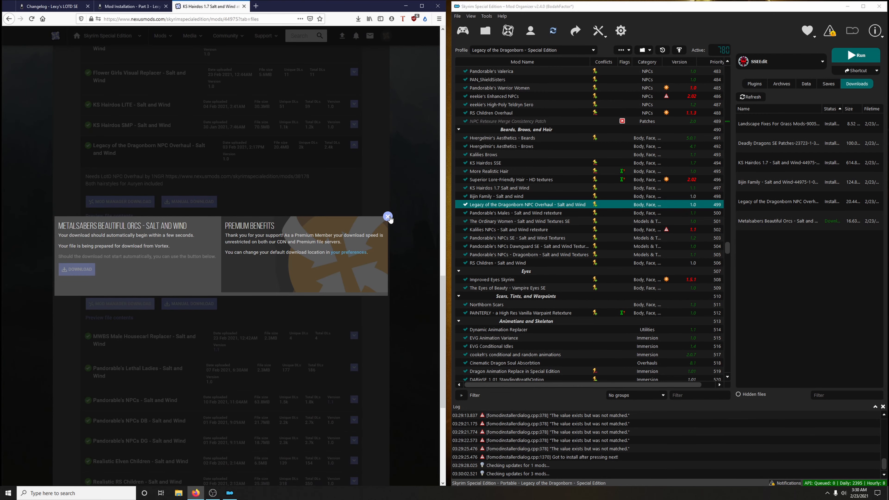
{"action": "left_click", "coordinate": [387, 217]}
Step: Install the downloaded Metalsabers archive under the mod name Metalsabers Beautiful Orcs - Salt and Wind
{"action": "left_click", "coordinate": [754, 222]}
{"action": "double_click", "coordinate": [754, 222]}
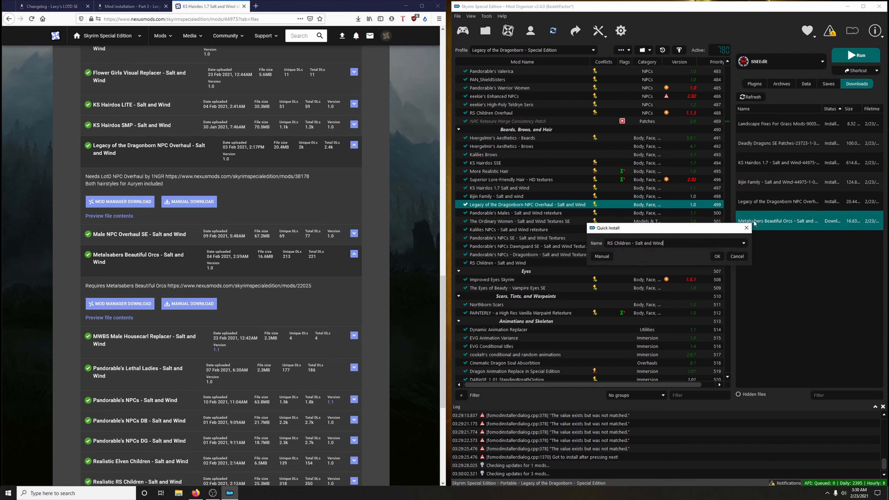
{"action": "left_click", "coordinate": [743, 243]}
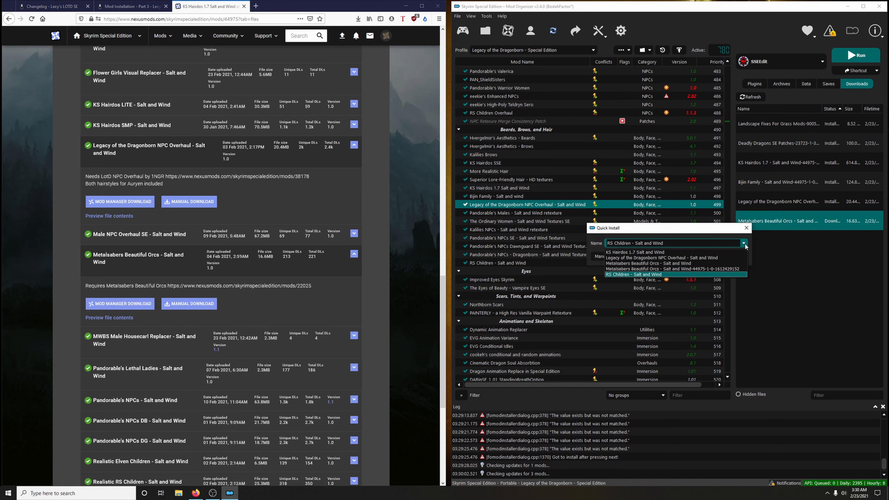
{"action": "left_click", "coordinate": [666, 265]}
{"action": "left_click", "coordinate": [715, 256]}
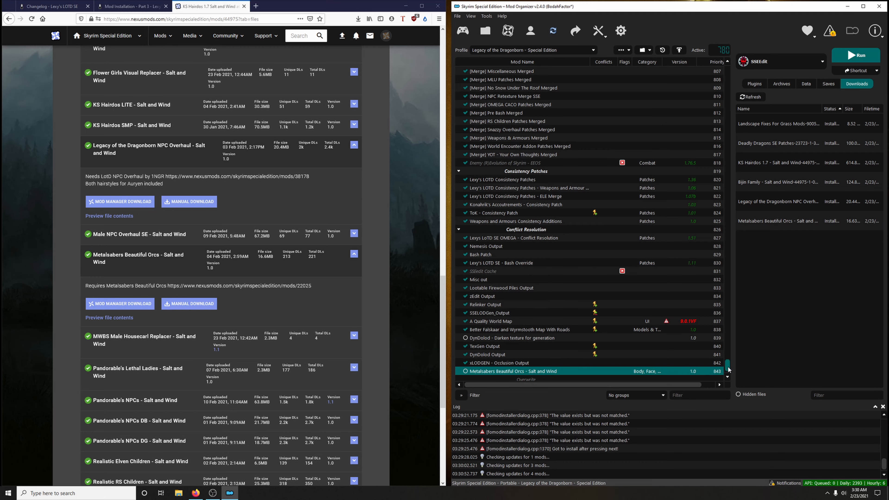
Step: Enable the Metalsabers Beautiful Orcs - Salt and Wind mod and set its priority to 500, directly after the Legacy of the Dragonborn NPC Overhaul textures
{"action": "scroll", "coordinate": [728, 369], "scroll_direction": "down", "scroll_amount": 1}
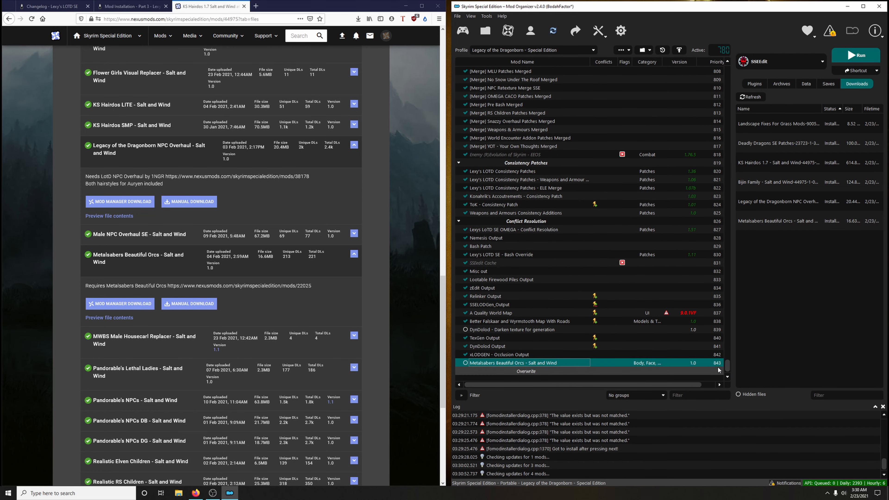
{"action": "scroll", "coordinate": [512, 386], "scroll_direction": "right", "scroll_amount": 1}
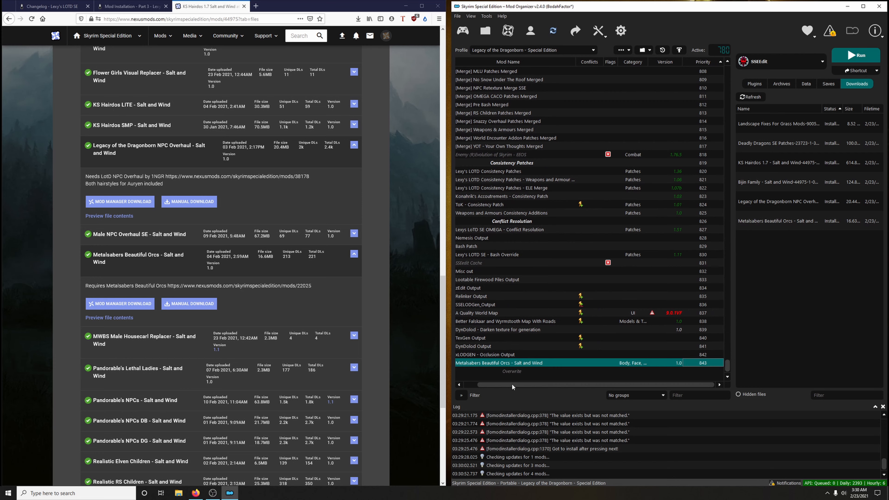
{"action": "left_click_drag", "start_coordinate": [512, 386], "coordinate": [498, 386]}
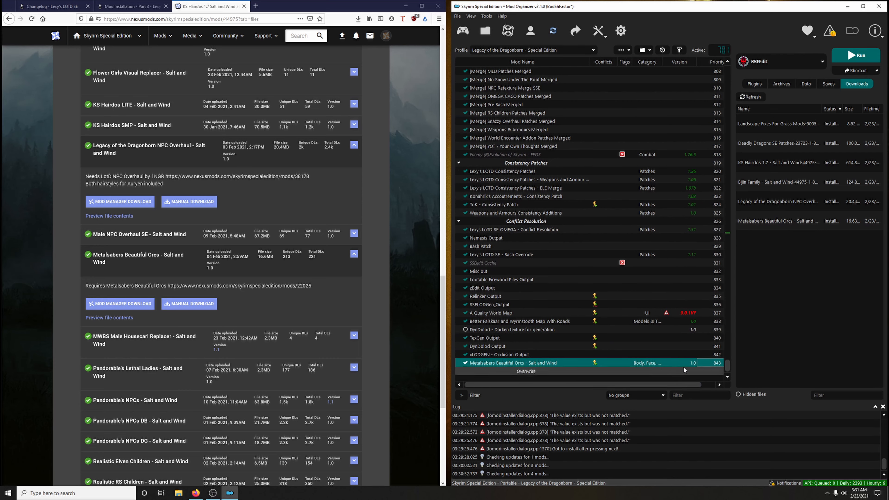
{"action": "right_click", "coordinate": [721, 363]}
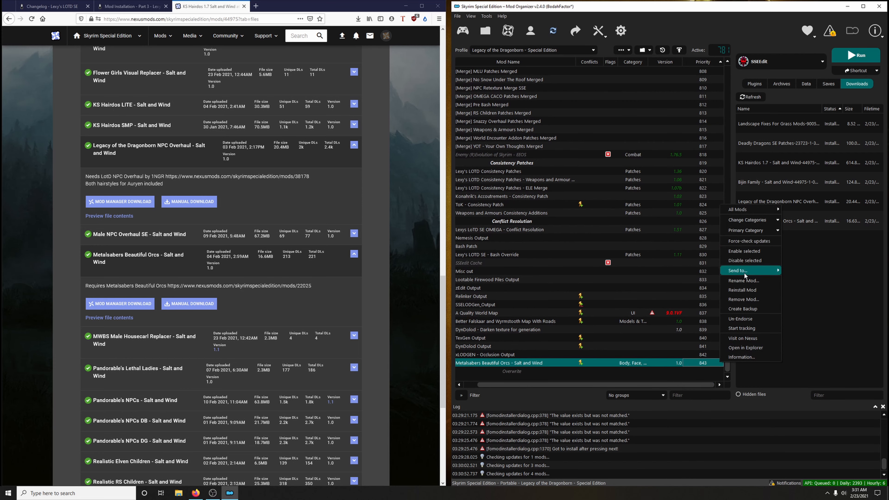
{"action": "mouse_move", "coordinate": [745, 270]}
{"action": "left_click", "coordinate": [791, 287]}
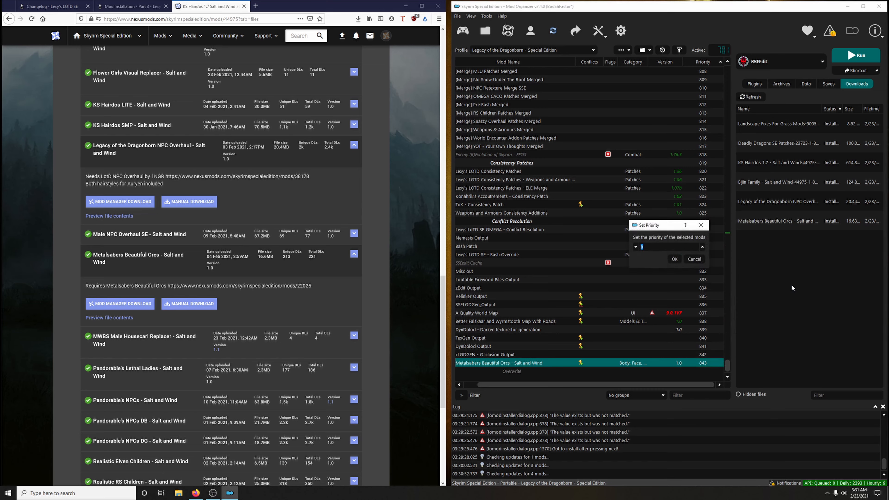
{"action": "type", "text": "460"}
{"action": "key", "text": "Return"}
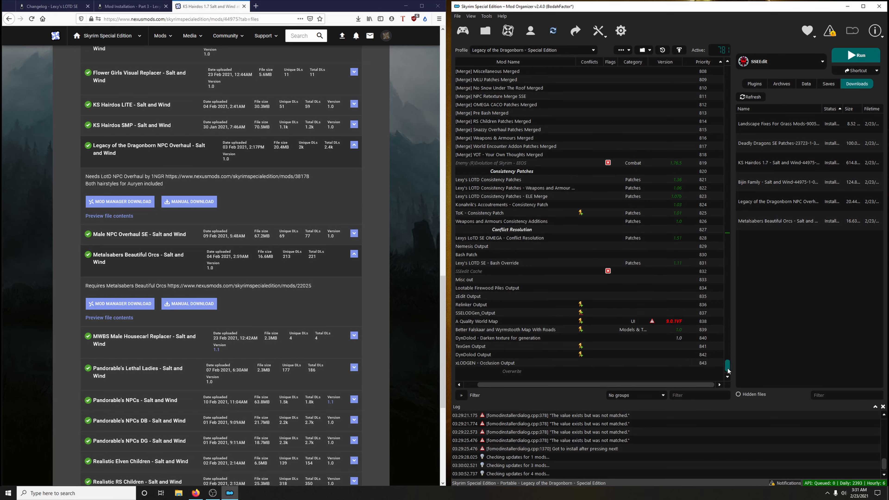
{"action": "left_click_drag", "start_coordinate": [728, 368], "coordinate": [728, 245]}
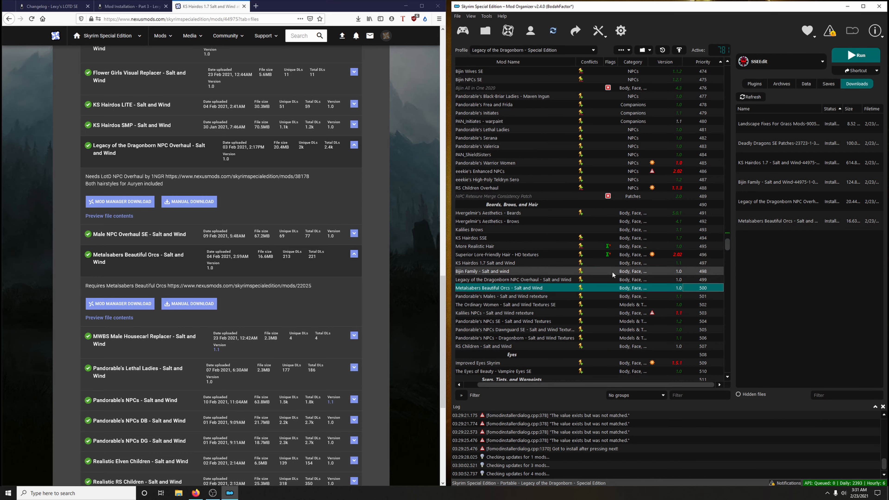
{"action": "left_click_drag", "start_coordinate": [573, 384], "coordinate": [560, 384]}
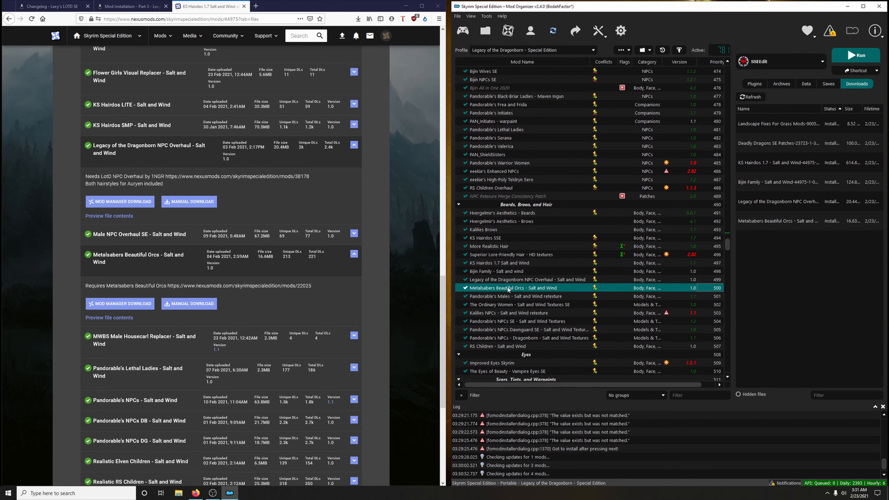
Step: Recheck the guide's file list and the changelog, and download Pandorable's Lethal Ladies - Salt and Wind through the mod manager
{"action": "left_click", "coordinate": [129, 6]}
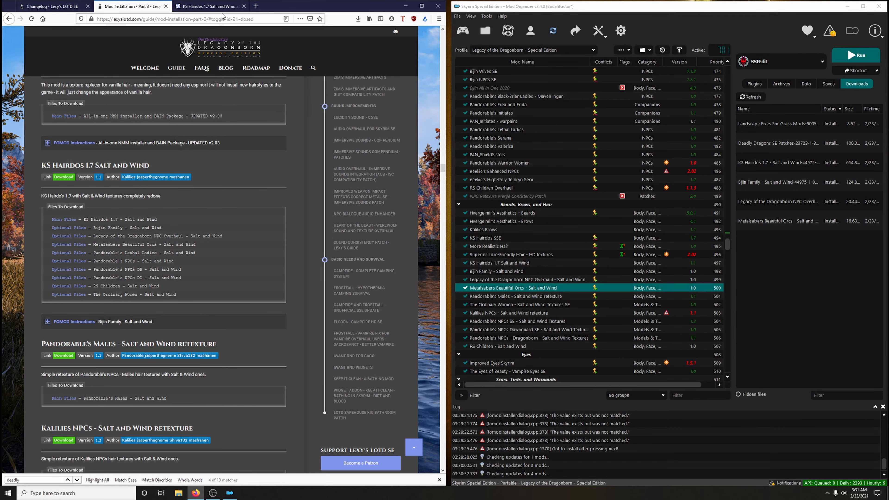
{"action": "left_click", "coordinate": [52, 6]}
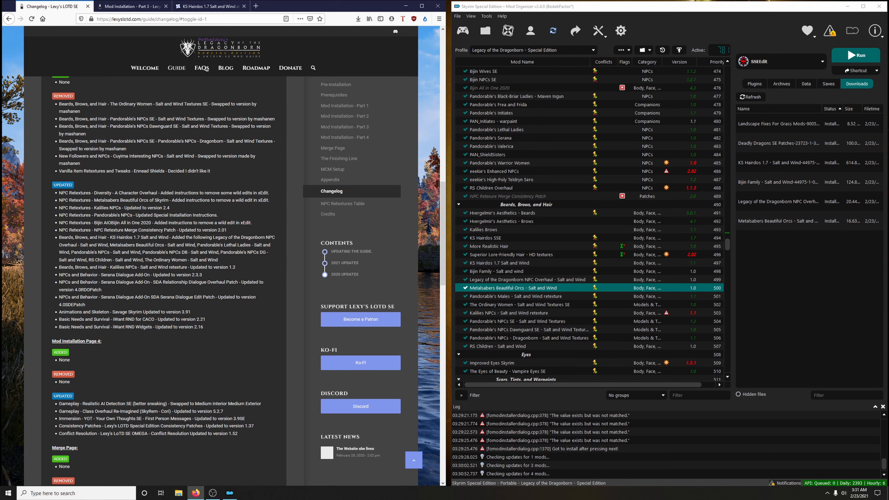
{"action": "left_click", "coordinate": [240, 253]}
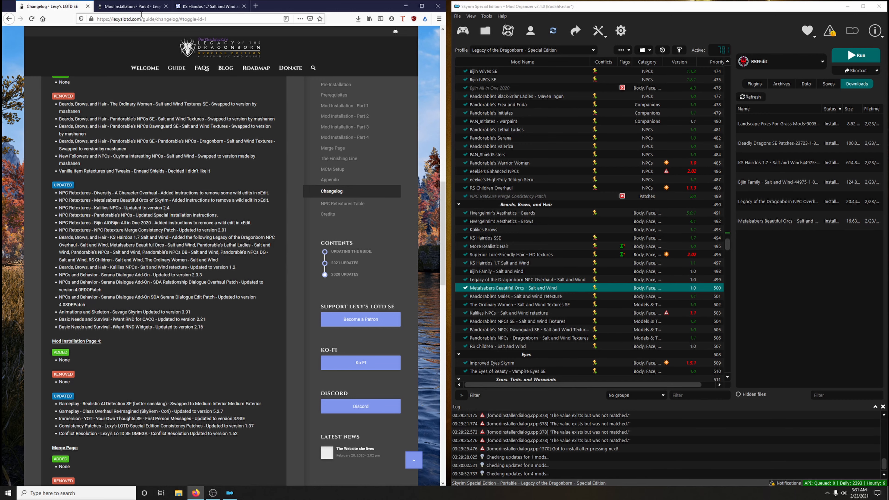
{"action": "left_click", "coordinate": [197, 9]}
{"action": "scroll", "coordinate": [170, 322], "scroll_direction": "down", "scroll_amount": 3}
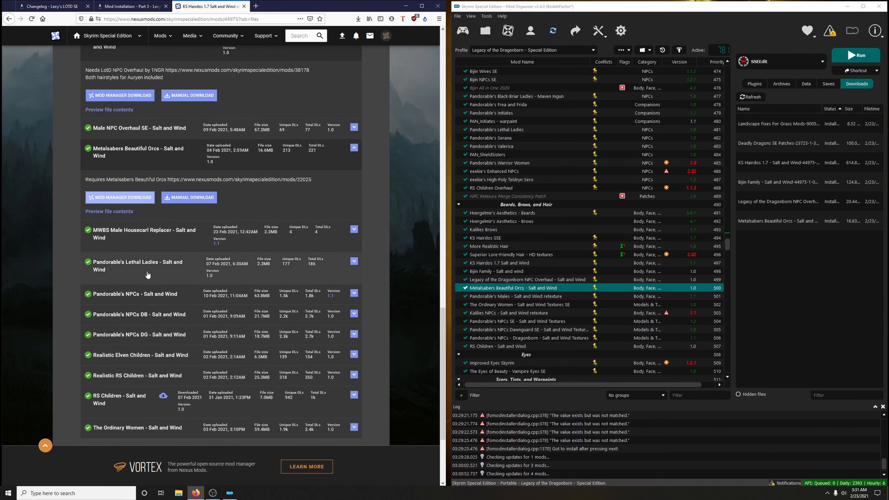
{"action": "left_click", "coordinate": [152, 273]}
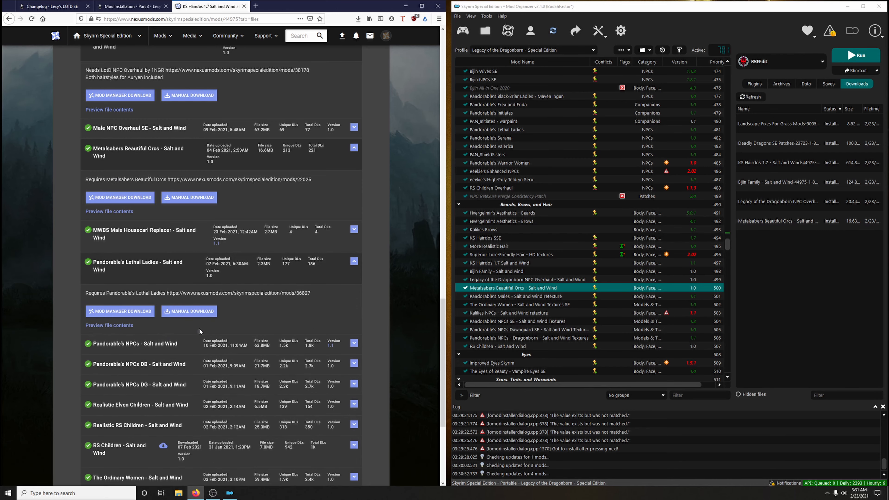
{"action": "left_click", "coordinate": [138, 310]}
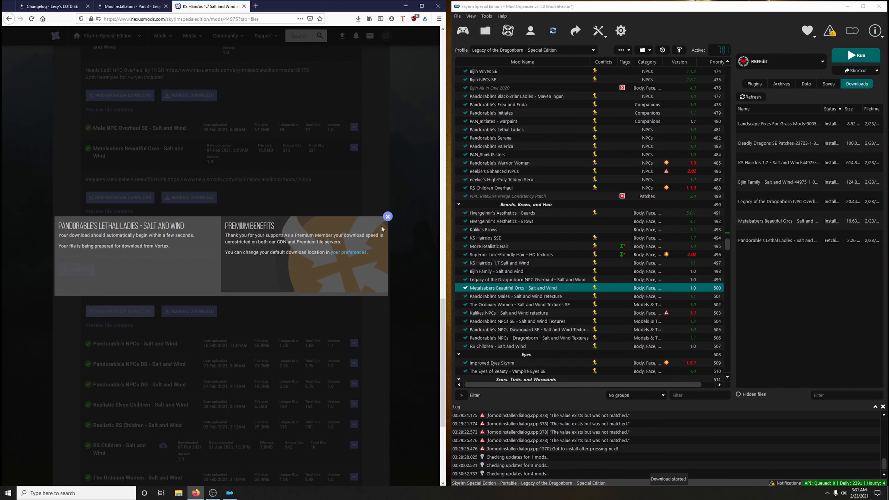
{"action": "left_click", "coordinate": [388, 213]}
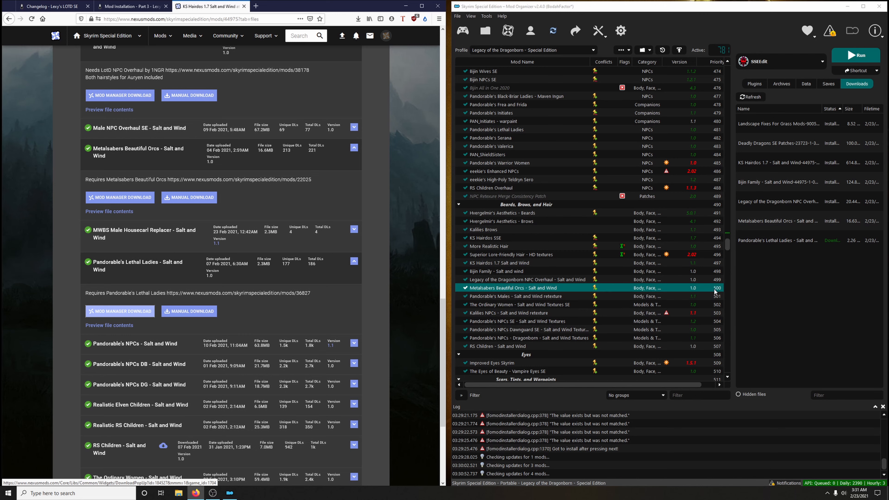
Step: Install the downloaded Lethal Ladies archive under the mod name Pandorable's Lethal Ladies - Salt and Wind
{"action": "double_click", "coordinate": [774, 242]}
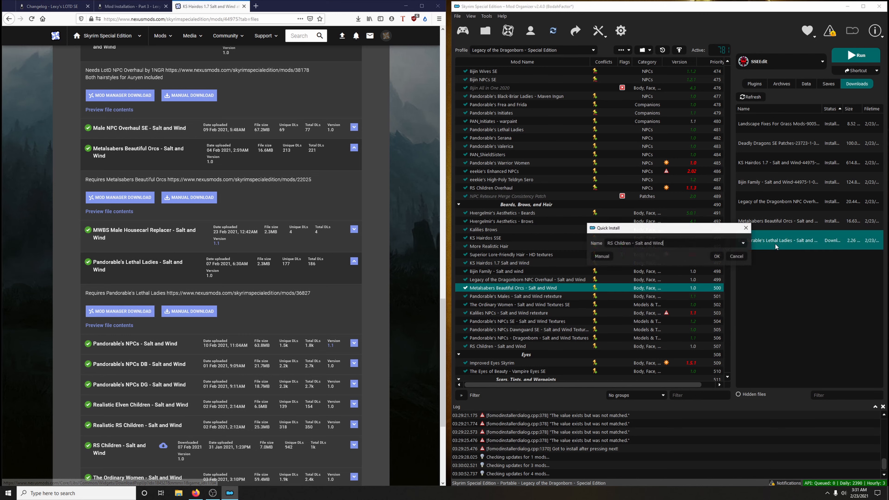
{"action": "left_click", "coordinate": [744, 243]}
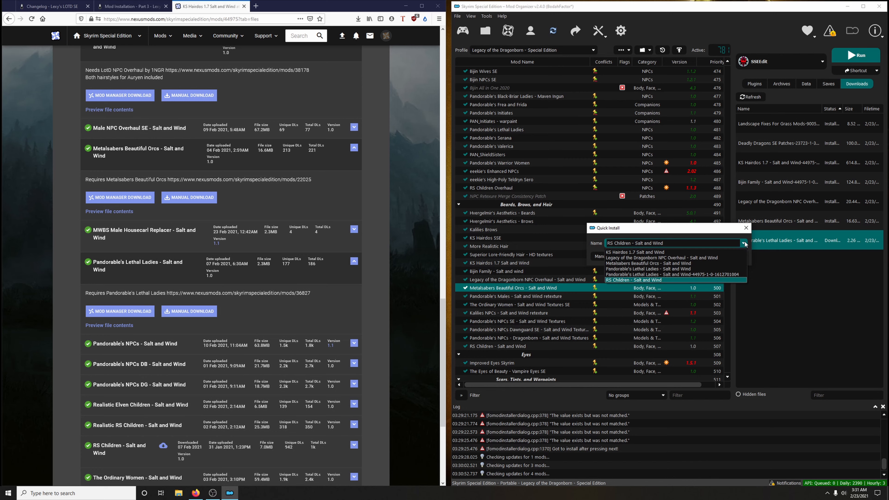
{"action": "left_click", "coordinate": [688, 273]}
{"action": "left_click", "coordinate": [716, 256]}
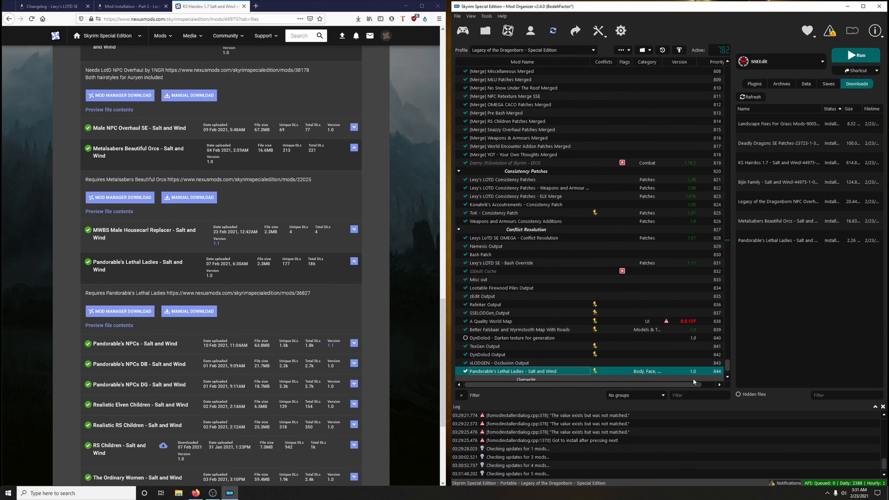
Step: Set the priority of Pandorable's Lethal Ladies - Salt and Wind to 501, directly after Metalsabers Beautiful Orcs - Salt and Wind
{"action": "right_click", "coordinate": [714, 372]}
{"action": "mouse_move", "coordinate": [739, 284]}
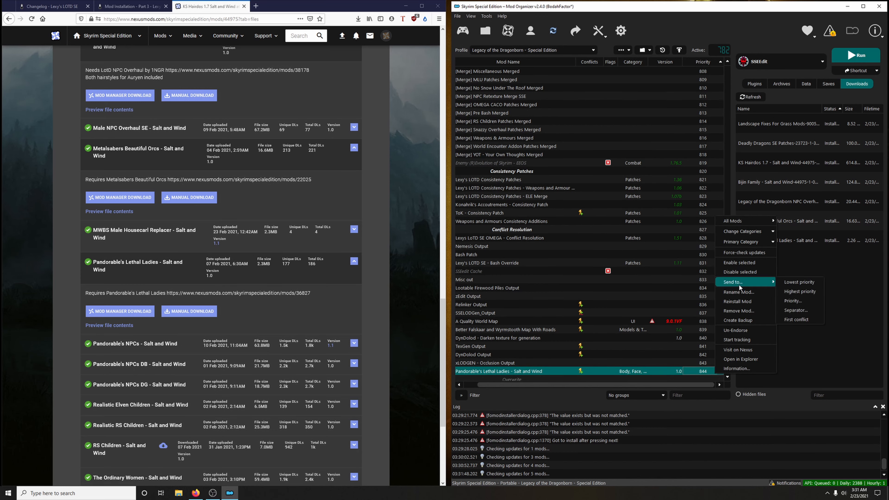
{"action": "left_click", "coordinate": [822, 301]}
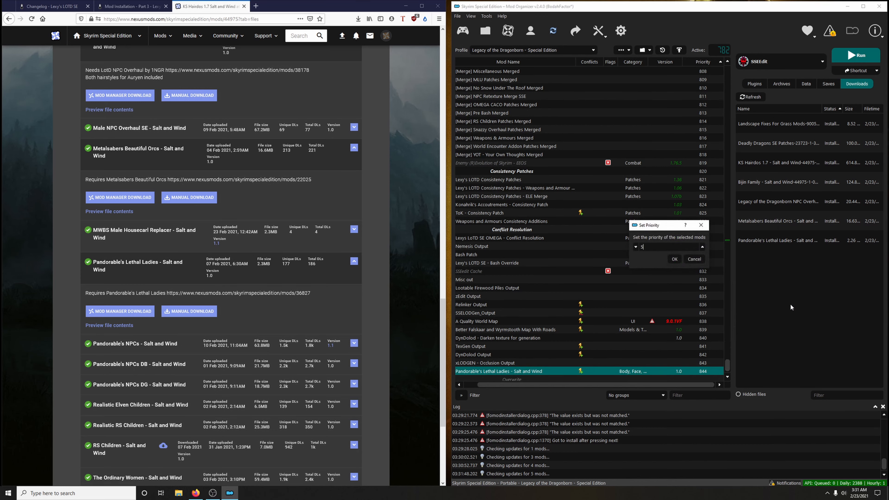
{"action": "type", "text": "5"}
{"action": "key", "text": "Return"}
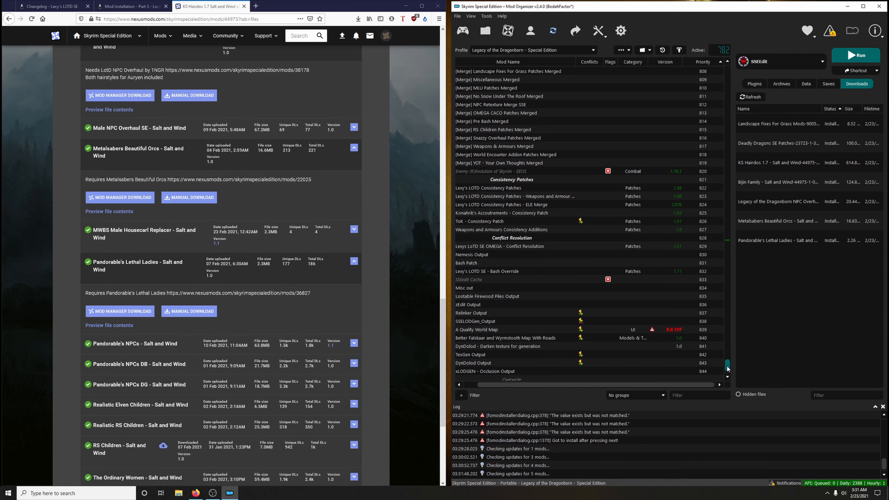
{"action": "left_click_drag", "start_coordinate": [727, 367], "coordinate": [737, 251]}
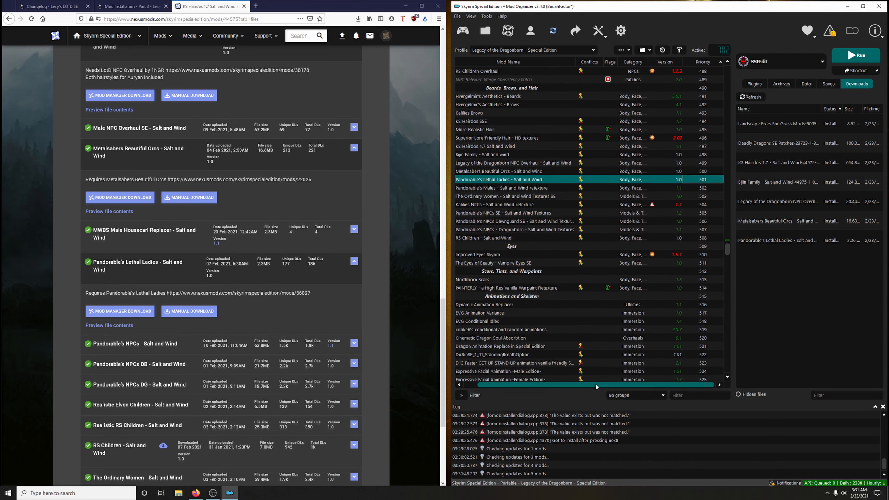
{"action": "left_click_drag", "start_coordinate": [595, 383], "coordinate": [577, 383]}
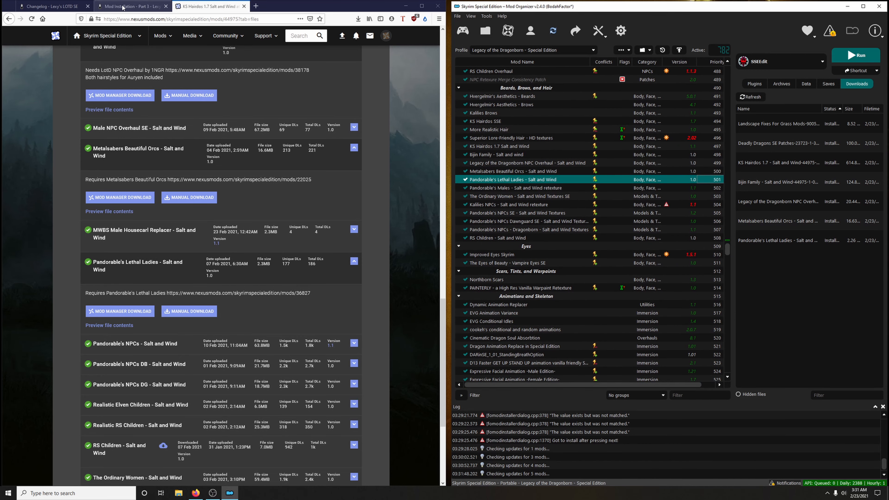
Step: Following the guide's file order, move Pandorable's NPCs SE - Salt and Wind Textures directly after Pandorable's Lethal Ladies and copy its mod name
{"action": "left_click", "coordinate": [132, 7]}
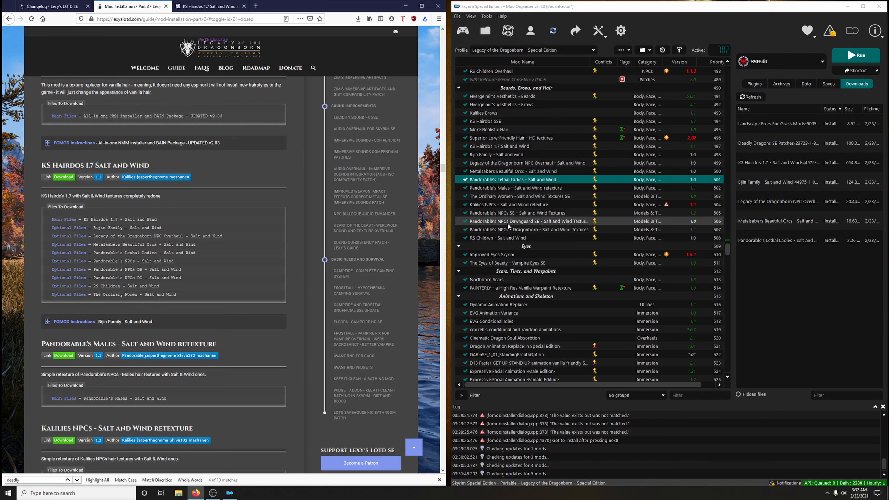
{"action": "left_click", "coordinate": [510, 213]}
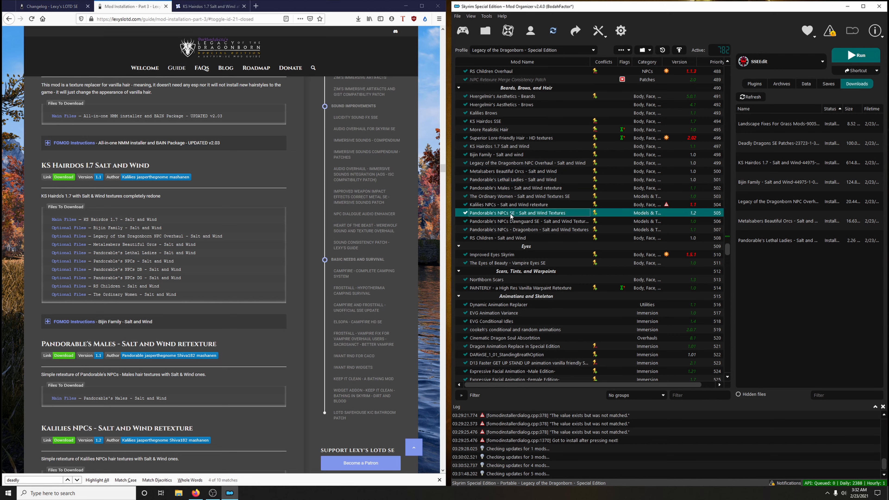
{"action": "left_click_drag", "start_coordinate": [508, 214], "coordinate": [514, 188]}
{"action": "right_click", "coordinate": [529, 189]}
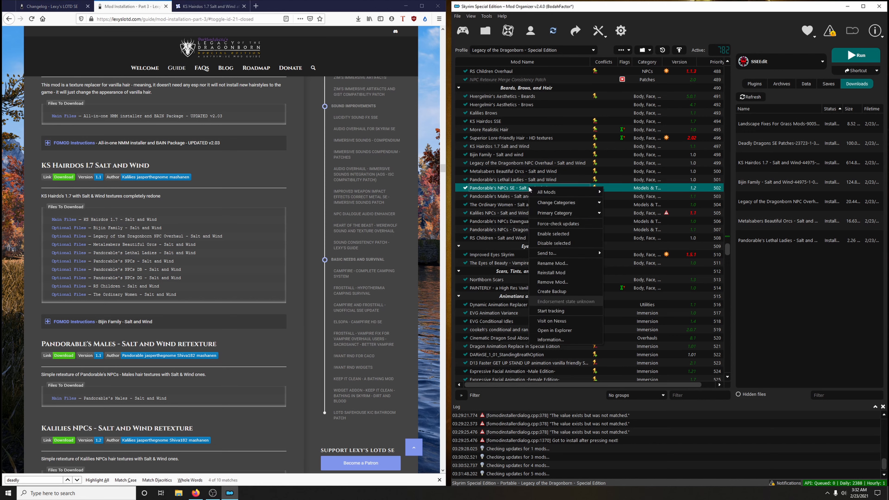
{"action": "left_click", "coordinate": [568, 263]}
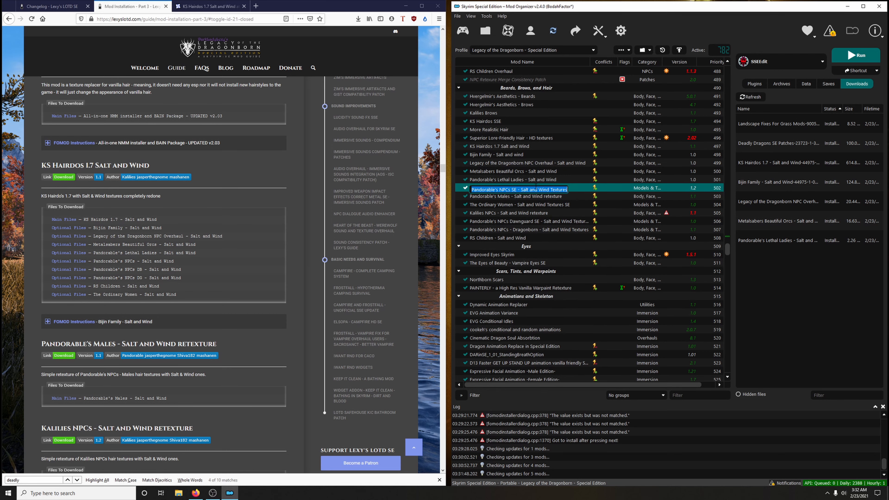
{"action": "right_click", "coordinate": [532, 192]}
{"action": "left_click", "coordinate": [545, 224]}
{"action": "key", "text": "Escape"}
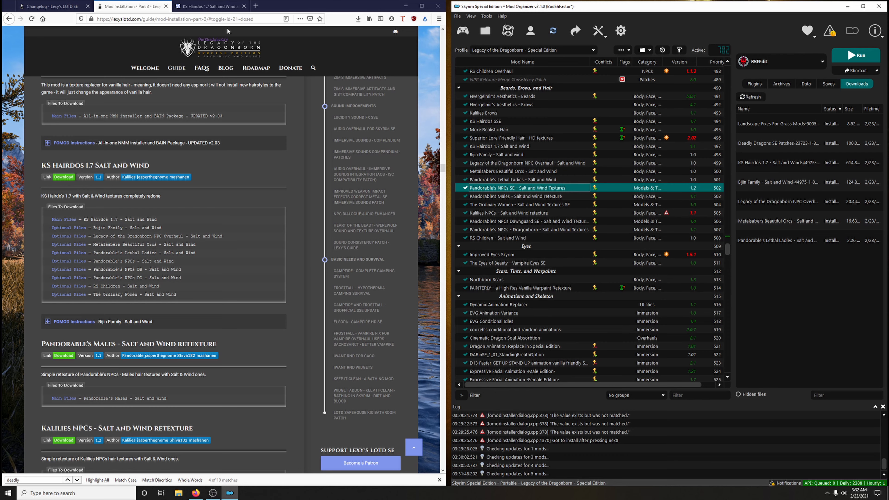
Step: Download the optional file Pandorable's NPCs - Salt and Wind from the KS Hairdos mod page through the mod manager
{"action": "left_click", "coordinate": [236, 11]}
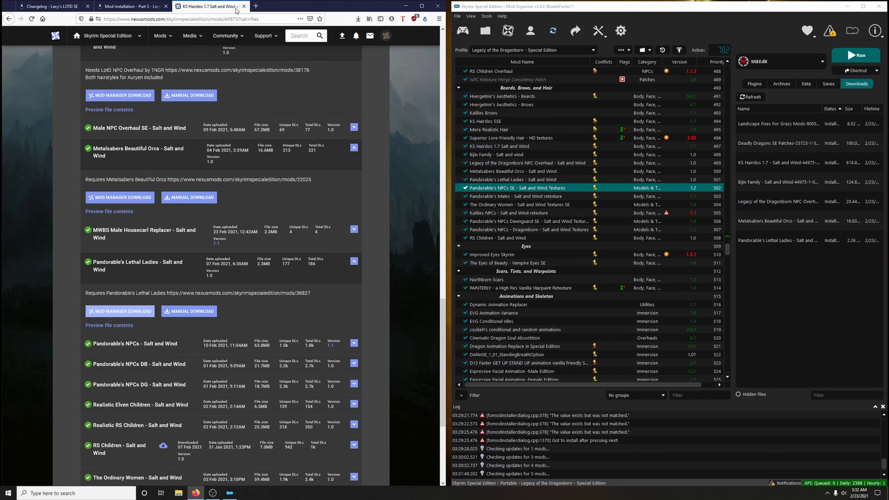
{"action": "left_click", "coordinate": [147, 347]}
{"action": "left_click", "coordinate": [119, 390]}
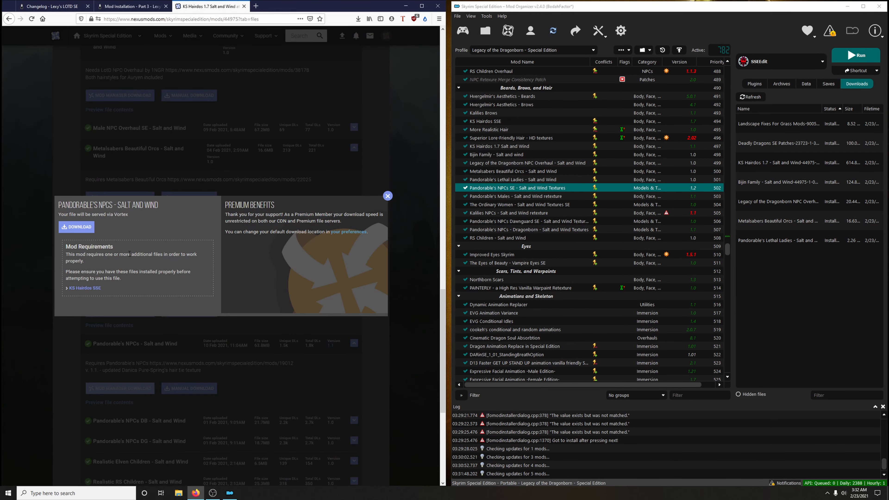
{"action": "left_click", "coordinate": [388, 196]}
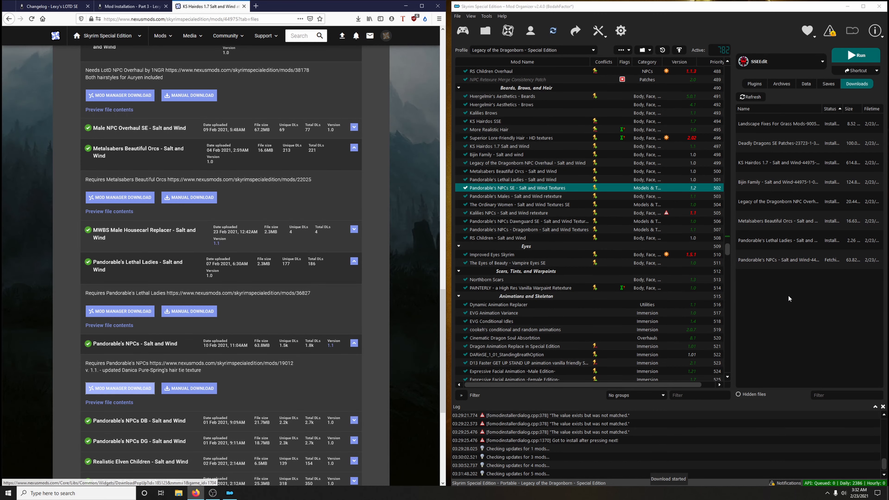
Step: Install the downloaded Pandorable's NPCs archive under the copied name Pandorable's NPCs SE - Salt and Wind Textures, over the existing mod
{"action": "double_click", "coordinate": [770, 258]}
{"action": "left_click_drag", "start_coordinate": [694, 240], "coordinate": [578, 239]}
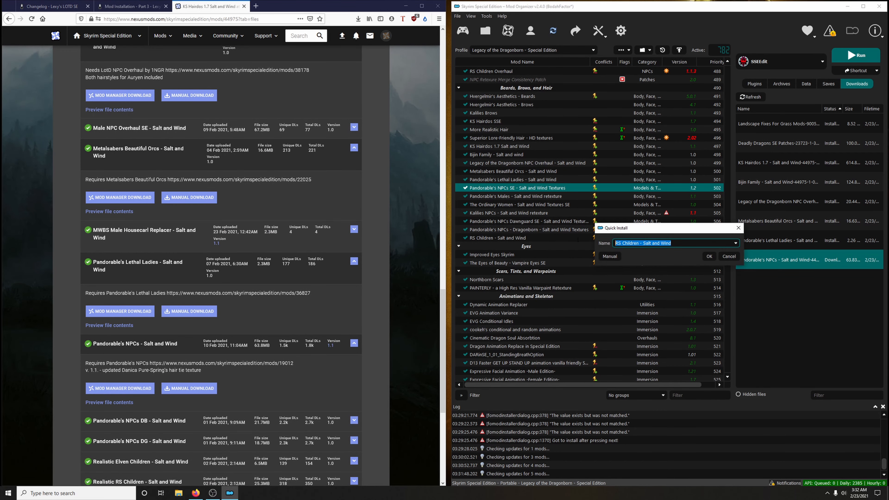
{"action": "right_click", "coordinate": [641, 246]}
{"action": "left_click", "coordinate": [668, 287]}
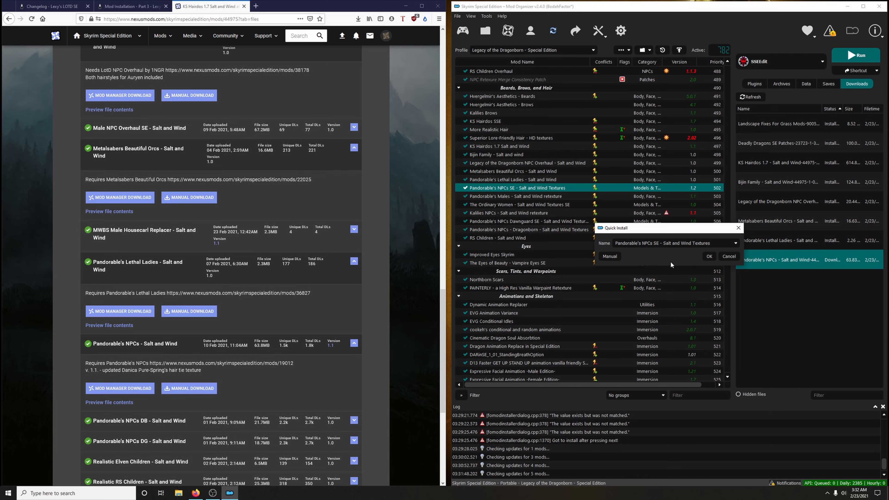
{"action": "left_click", "coordinate": [709, 257]}
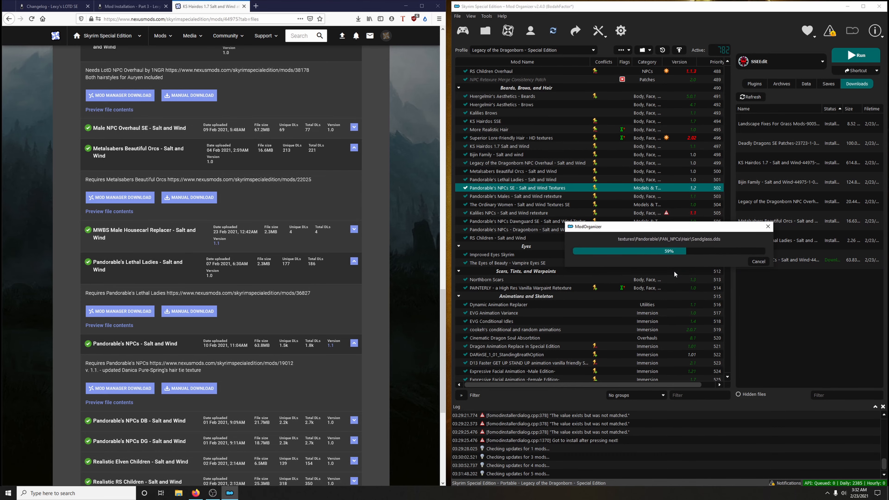
Step: Check the changelog and guide, move Pandorable's NPCs - Dragonborn - Salt and Wind Textures directly after Pandorable's NPCs SE, and copy its mod name
{"action": "left_click", "coordinate": [53, 6]}
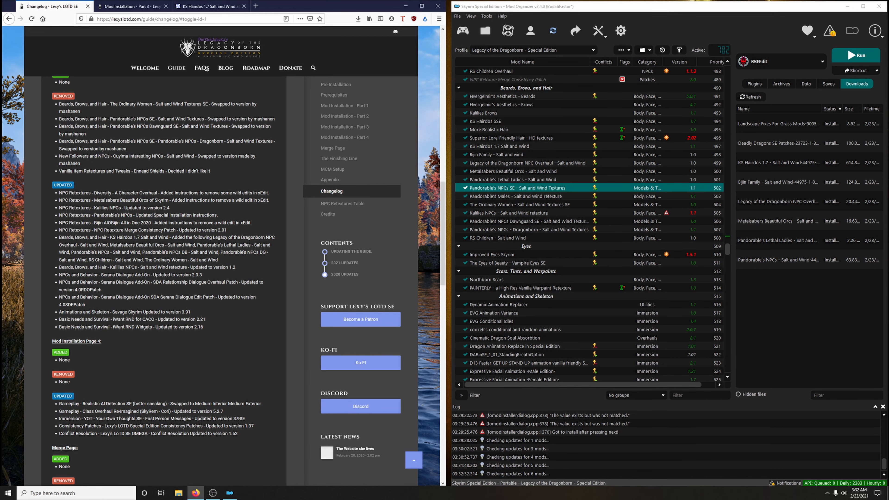
{"action": "key", "text": "ctrl+Tab"}
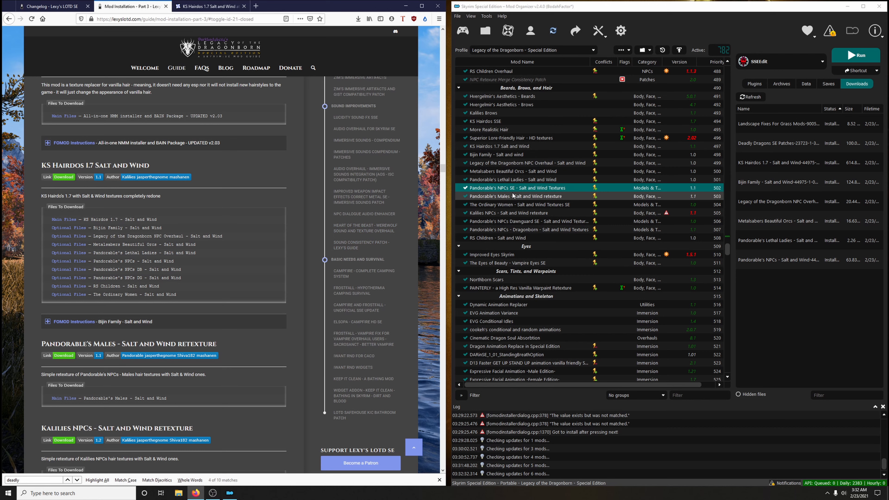
{"action": "left_click_drag", "start_coordinate": [507, 233], "coordinate": [515, 198]}
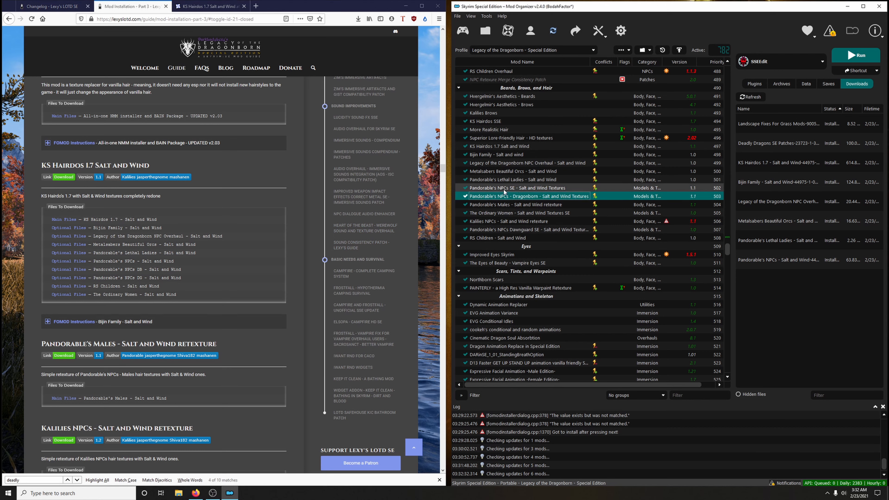
{"action": "right_click", "coordinate": [502, 197]}
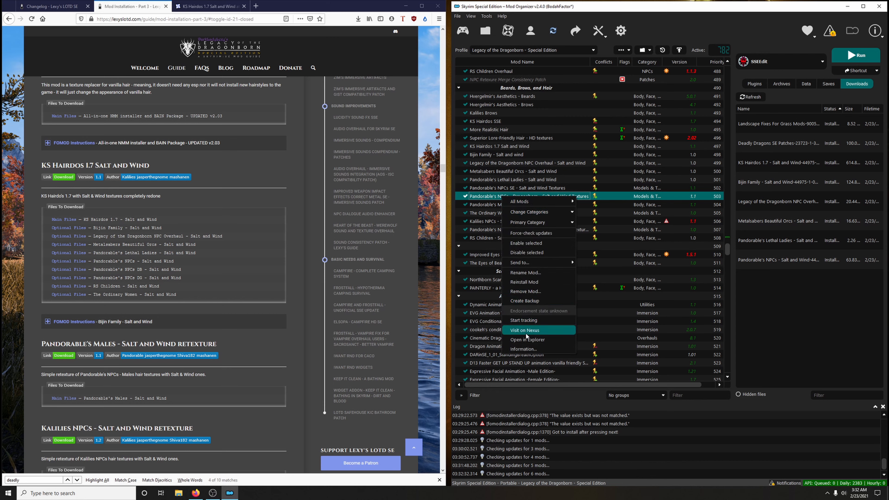
{"action": "left_click", "coordinate": [525, 272]}
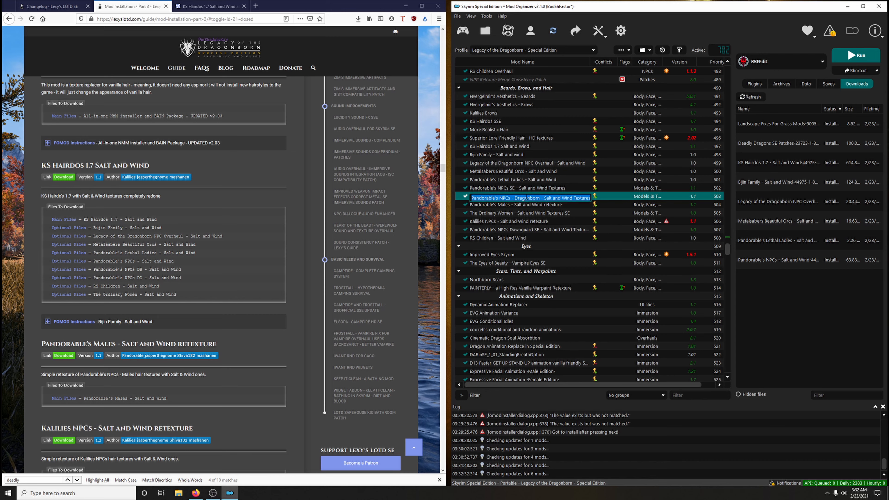
{"action": "right_click", "coordinate": [527, 198]}
{"action": "left_click", "coordinate": [539, 232]}
{"action": "left_click", "coordinate": [530, 205]}
{"action": "left_click", "coordinate": [522, 198]}
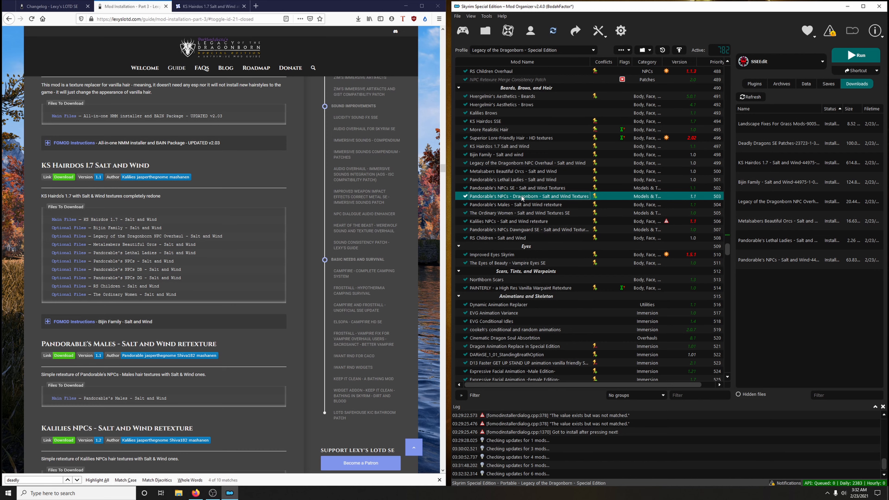
Step: Download the optional file Pandorable's NPCs DB - Salt and Wind from the KS Hairdos mod page through the mod manager
{"action": "left_click", "coordinate": [214, 8]}
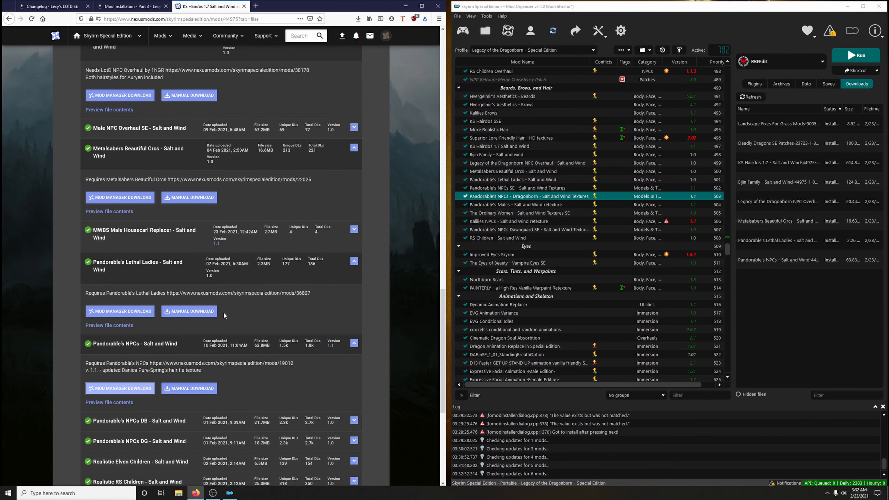
{"action": "scroll", "coordinate": [224, 315], "scroll_direction": "down", "scroll_amount": 3}
{"action": "left_click", "coordinate": [160, 288]}
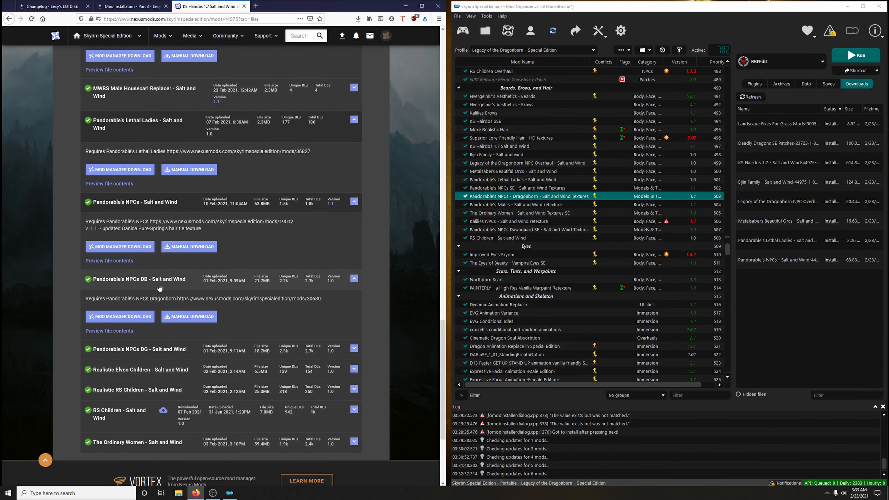
{"action": "left_click", "coordinate": [120, 317]}
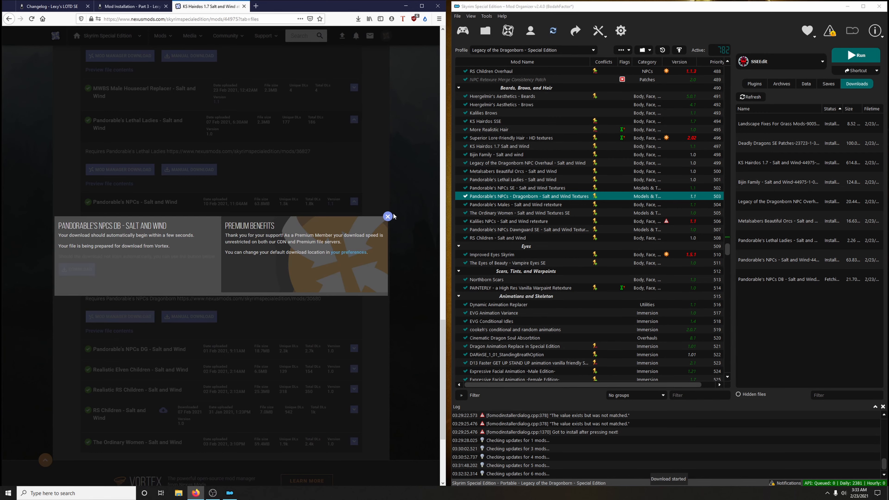
{"action": "left_click", "coordinate": [387, 216]}
Step: Install the Pandorable's NPCs DB archive under the name Pandorable's NPCs - Dragonborn - Salt and Wind Textures, replacing the existing mod
{"action": "double_click", "coordinate": [788, 283]}
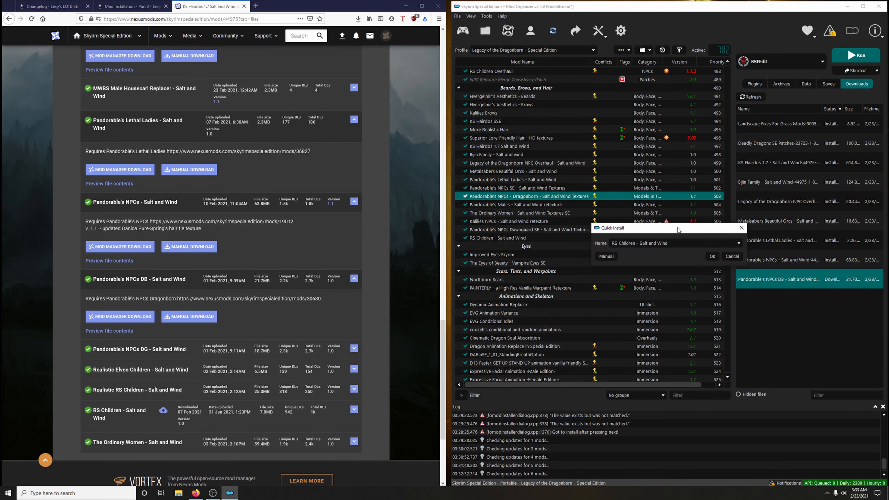
{"action": "right_click", "coordinate": [639, 244]}
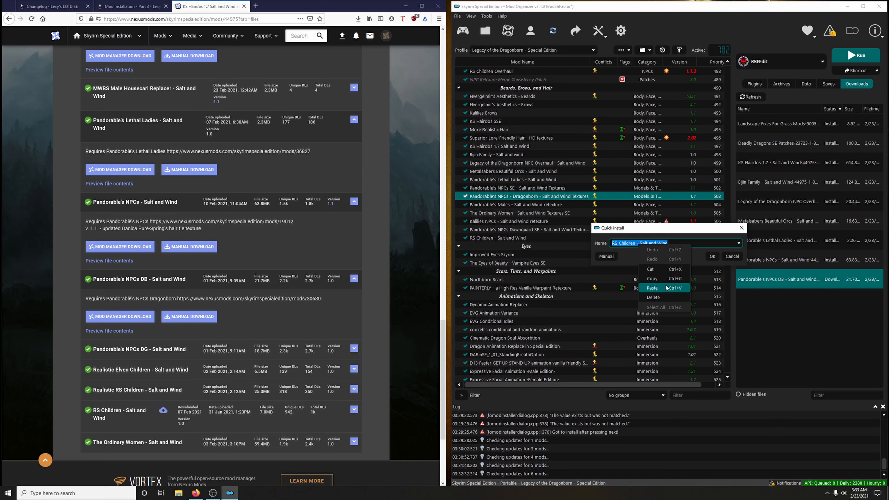
{"action": "left_click", "coordinate": [652, 288]}
{"action": "left_click", "coordinate": [711, 257]}
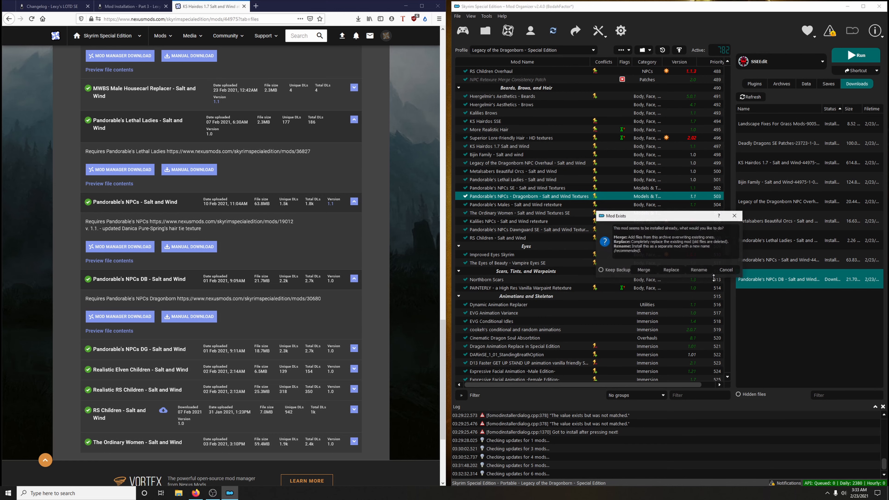
{"action": "left_click", "coordinate": [676, 271]}
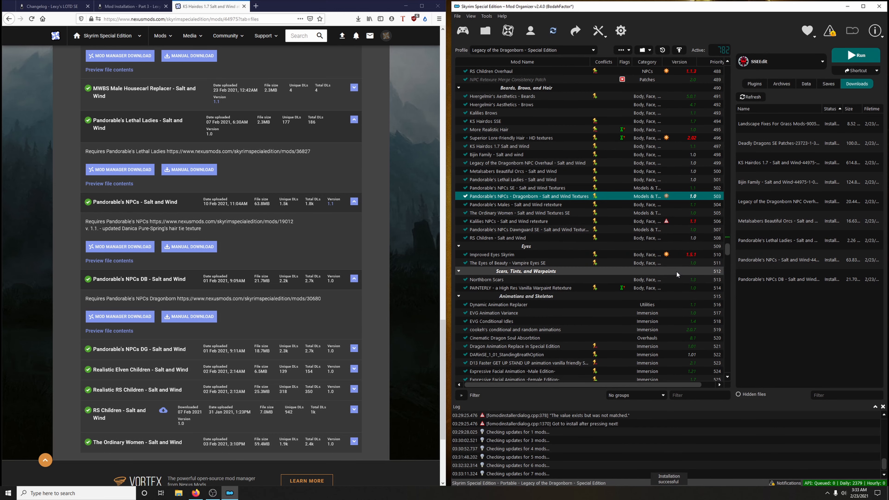
Step: Delete all installed downloads from the download list and return to the guide's KS Hairdos file list
{"action": "right_click", "coordinate": [785, 236]}
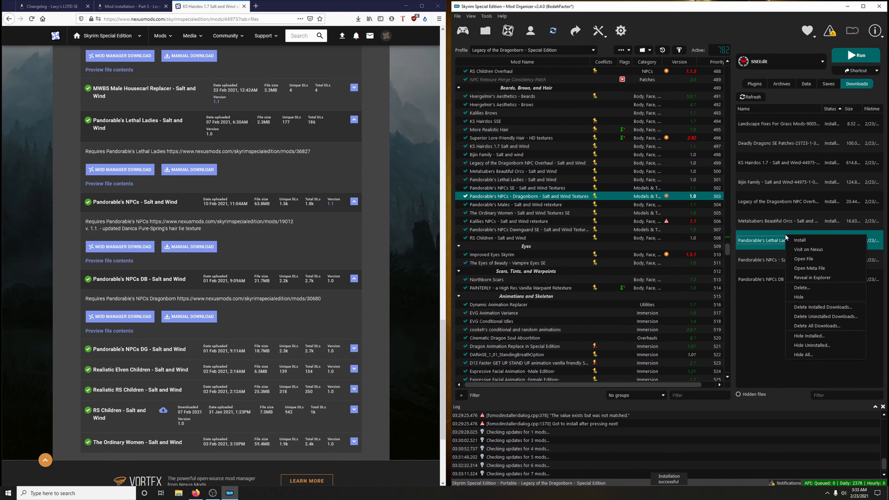
{"action": "left_click", "coordinate": [804, 308]}
{"action": "left_click", "coordinate": [497, 255]}
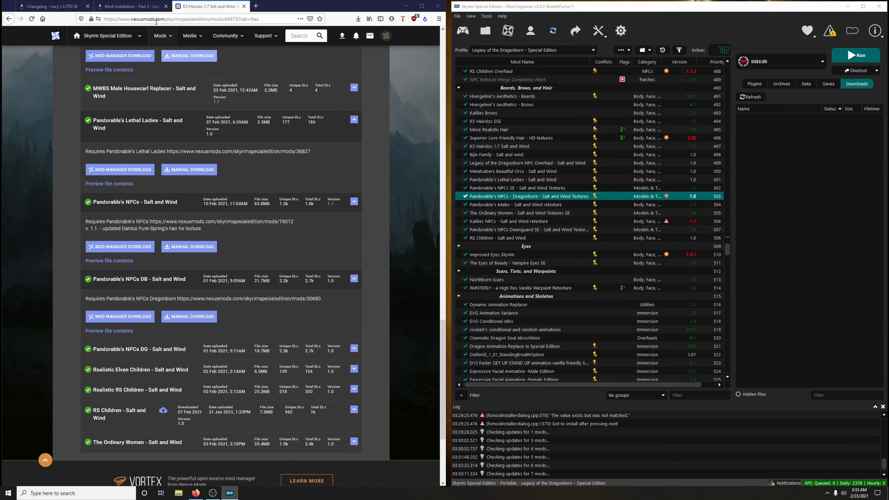
{"action": "left_click", "coordinate": [139, 7]}
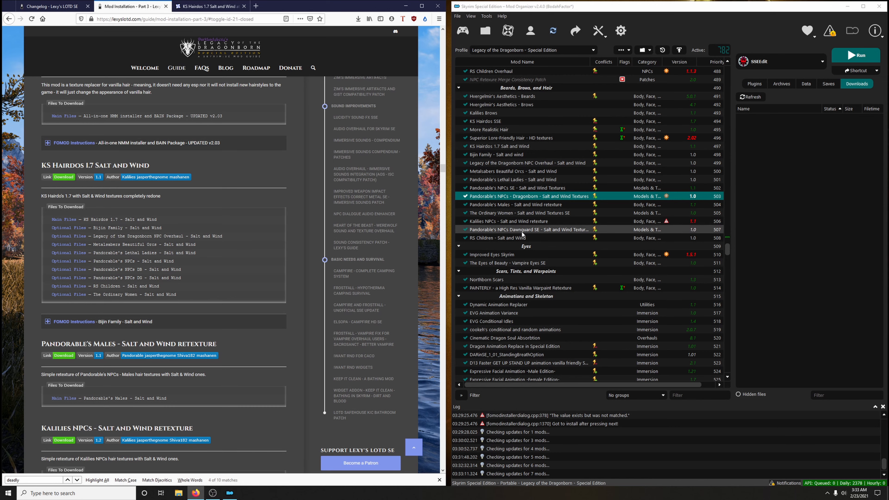
Step: Move Pandorable's NPCs Dawnguard SE - Salt and Wind Textures directly after the Dragonborn Salt and Wind textures mod and copy its mod name
{"action": "left_click_drag", "start_coordinate": [522, 232], "coordinate": [533, 199]}
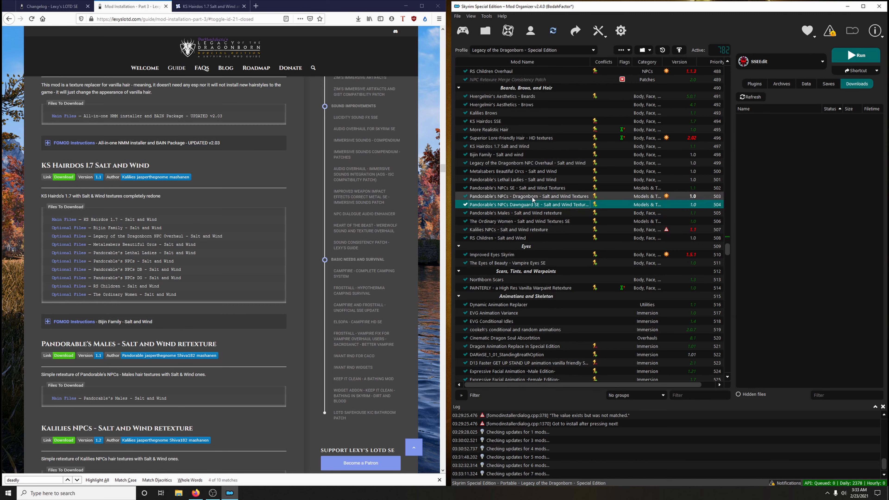
{"action": "right_click", "coordinate": [508, 205]}
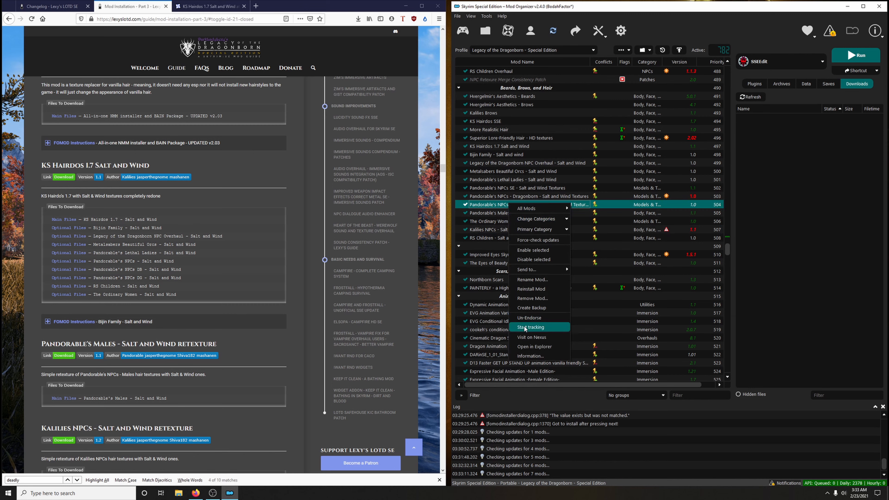
{"action": "left_click", "coordinate": [532, 279]}
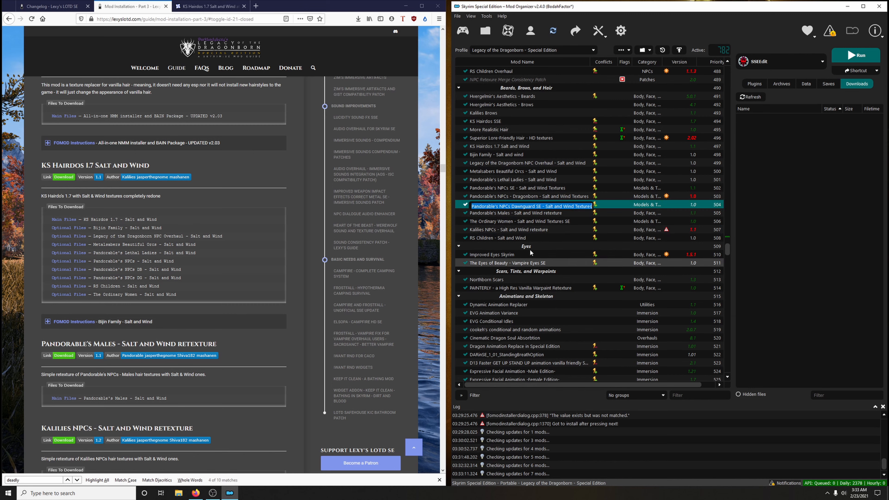
{"action": "key", "text": "Return"}
{"action": "left_click", "coordinate": [532, 213]}
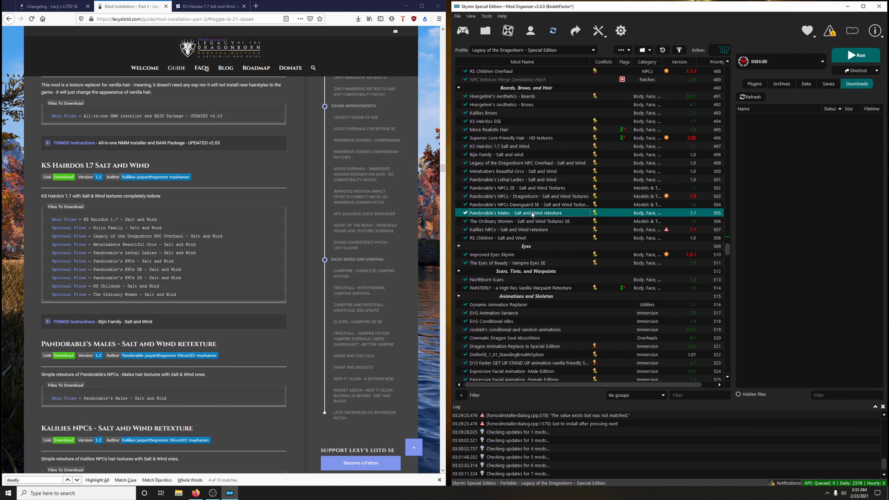
Step: Download the optional file Pandorable's NPCs DG - Salt and Wind from the KS Hairdos mod page through the mod manager
{"action": "left_click", "coordinate": [209, 9]}
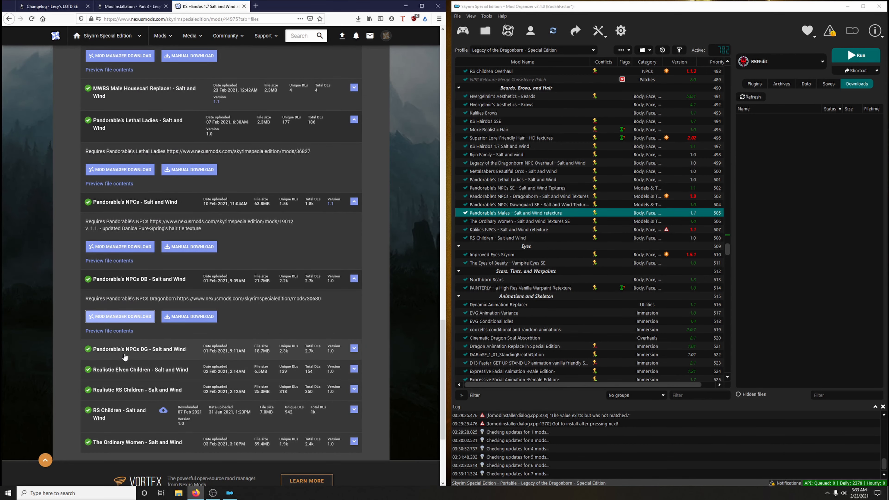
{"action": "left_click", "coordinate": [144, 354]}
{"action": "left_click", "coordinate": [138, 386]}
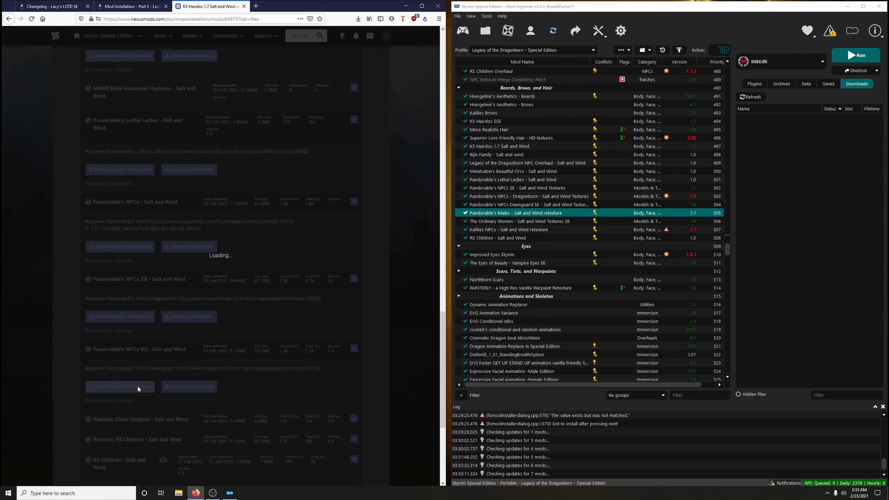
{"action": "left_click", "coordinate": [389, 215]}
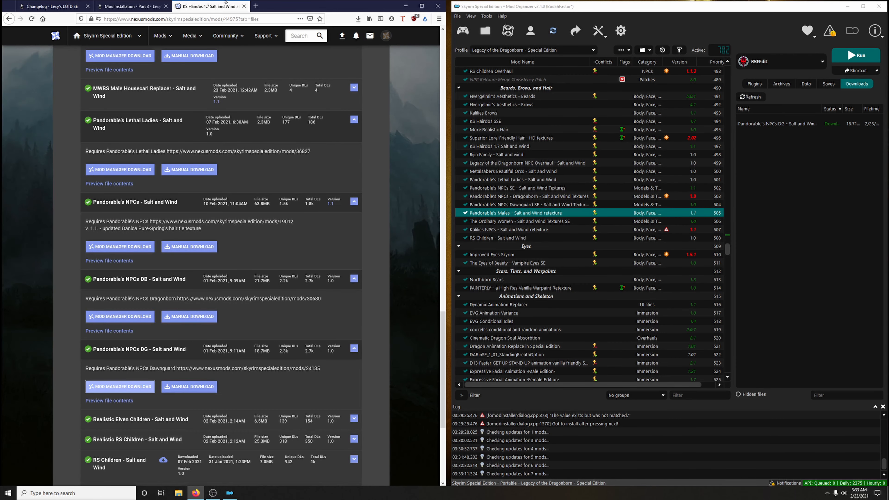
Step: Install the Pandorable's NPCs DG archive under the name Pandorable's NPCs Dawnguard SE - Salt and Wind Textures, replacing the existing mod
{"action": "double_click", "coordinate": [777, 124]}
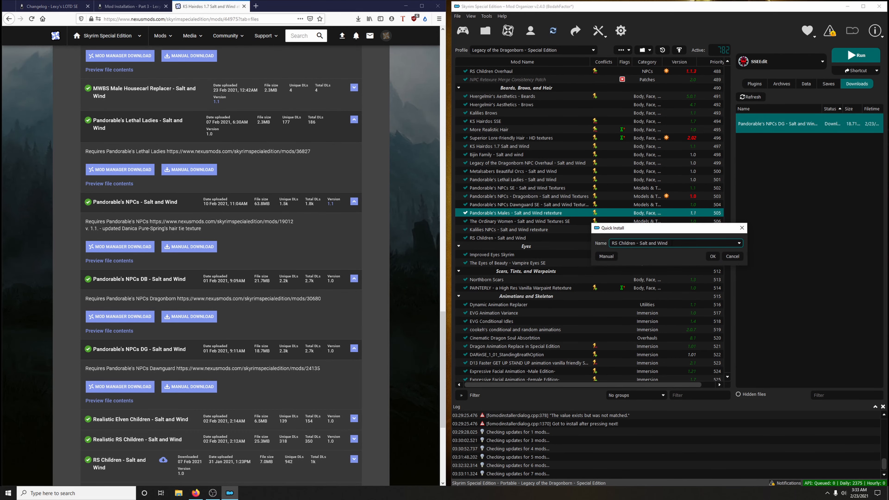
{"action": "triple_click", "coordinate": [641, 245]}
{"action": "right_click", "coordinate": [642, 245]}
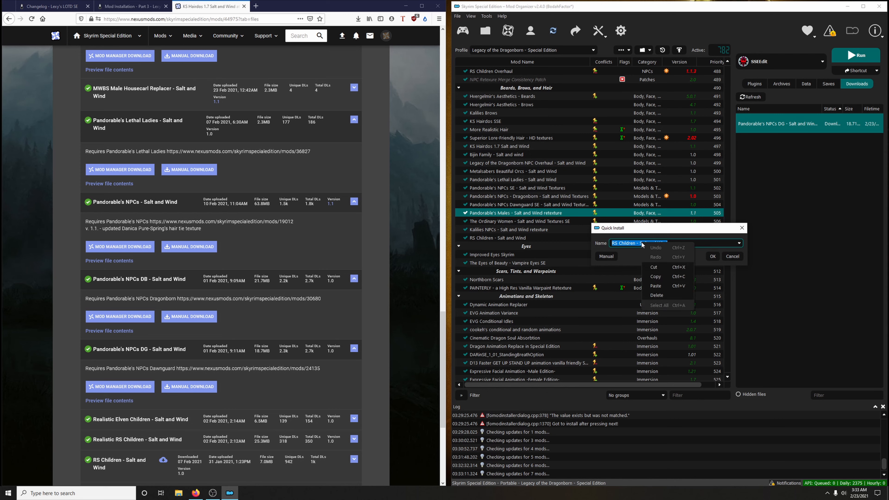
{"action": "left_click", "coordinate": [653, 285]}
{"action": "left_click", "coordinate": [712, 256]}
{"action": "left_click", "coordinate": [670, 270]}
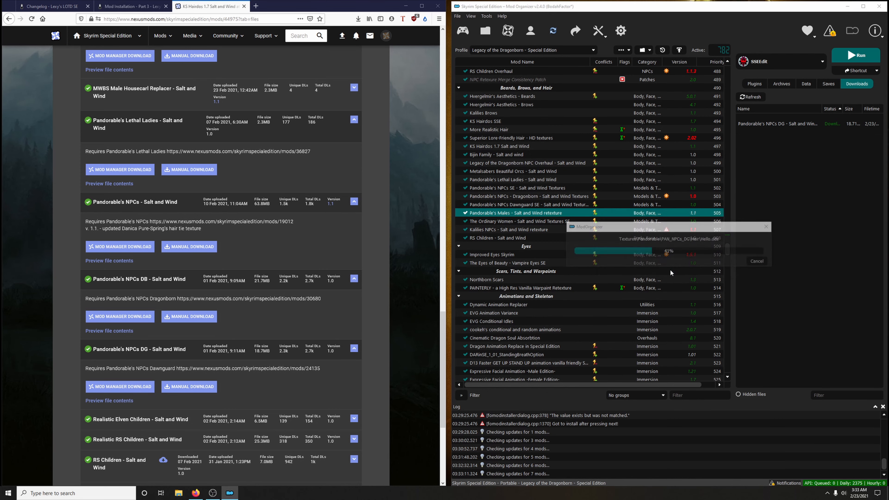
Step: Check the guide's file order, move RS Children - Salt and Wind directly after the Pandorable's Dawnguard textures mod, and copy its mod name
{"action": "left_click", "coordinate": [121, 10]}
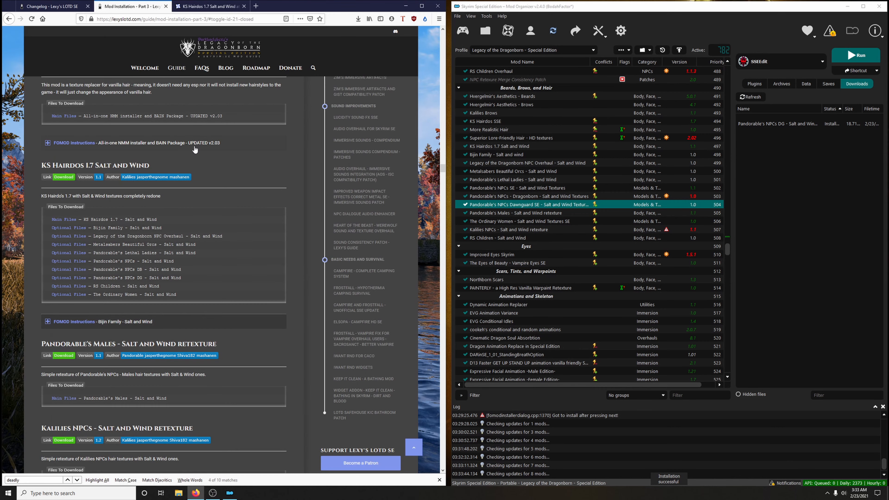
{"action": "scroll", "coordinate": [150, 284], "scroll_direction": "down", "scroll_amount": 1}
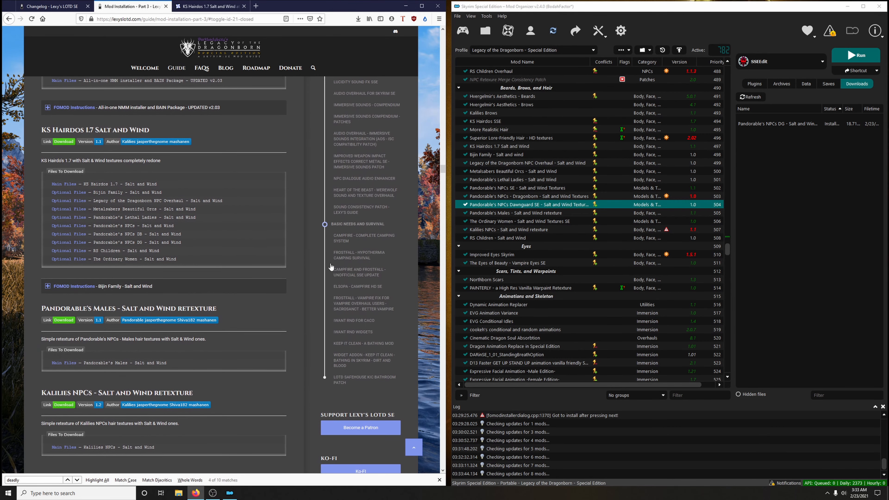
{"action": "left_click_drag", "start_coordinate": [507, 239], "coordinate": [539, 207]}
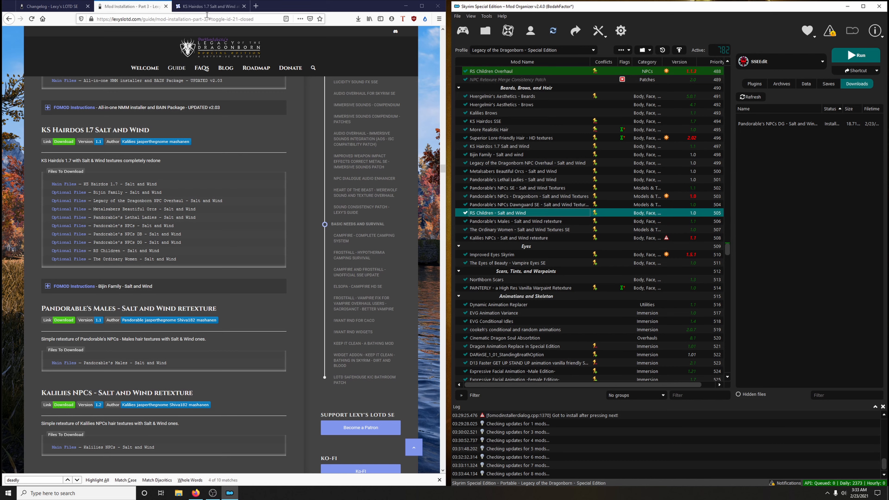
{"action": "right_click", "coordinate": [513, 211]}
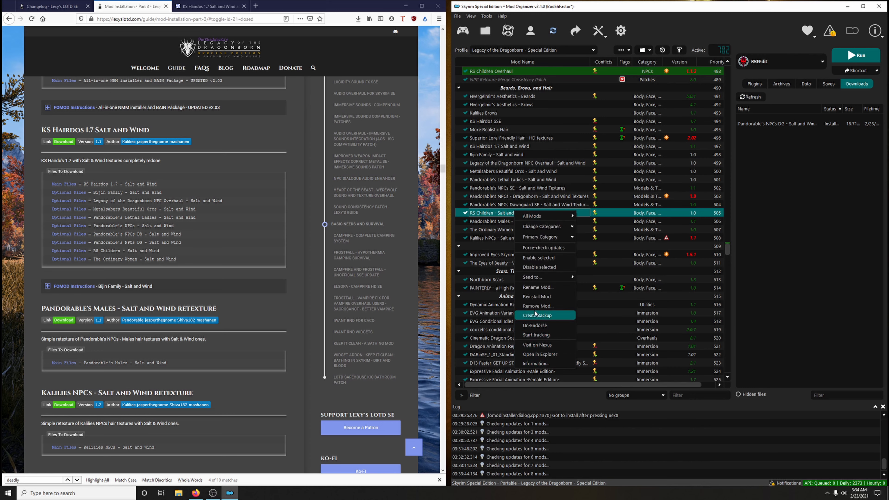
{"action": "left_click", "coordinate": [552, 285]}
{"action": "key", "text": "ctrl+c"}
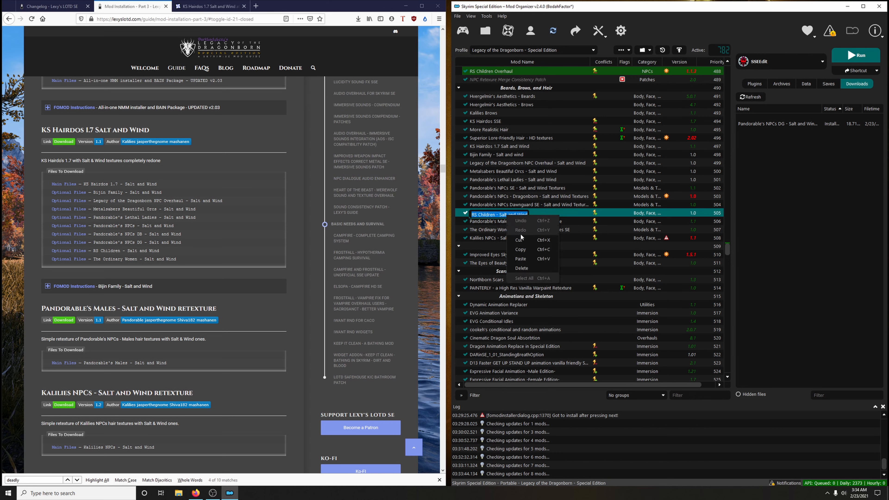
{"action": "left_click", "coordinate": [516, 221]}
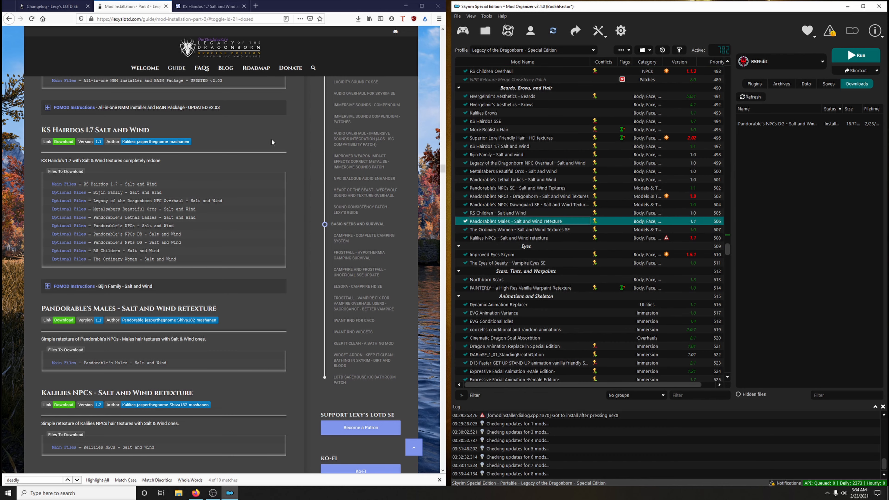
Step: Download the optional file RS Children - Salt and Wind from the KS Hairdos mod page through the mod manager
{"action": "left_click", "coordinate": [208, 6]}
{"action": "scroll", "coordinate": [251, 334], "scroll_direction": "down", "scroll_amount": 1}
{"action": "scroll", "coordinate": [251, 333], "scroll_direction": "down", "scroll_amount": 2}
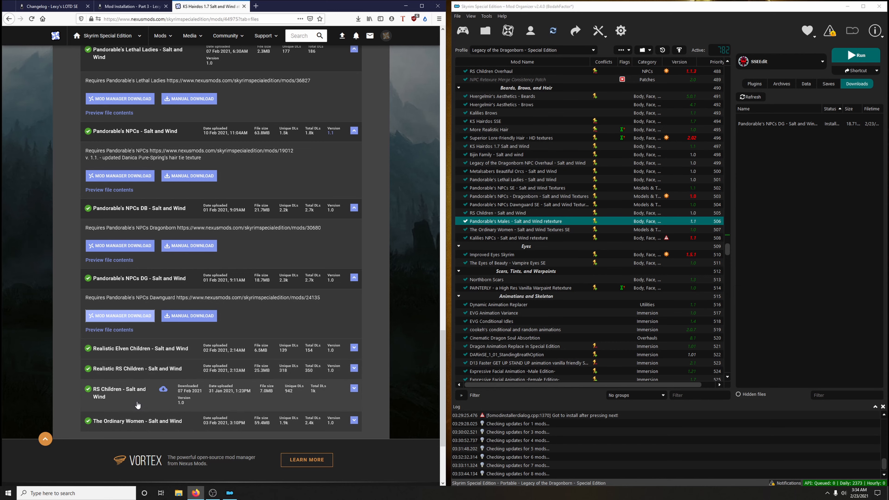
{"action": "left_click", "coordinate": [143, 402]}
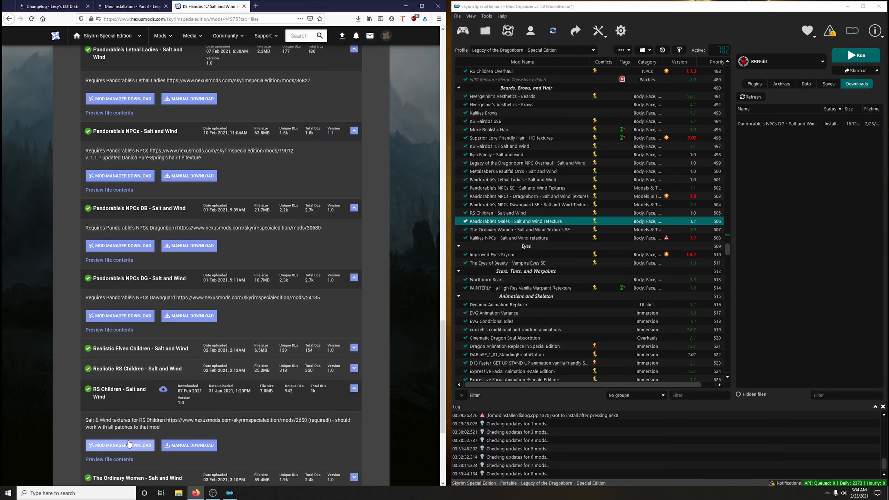
{"action": "left_click", "coordinate": [120, 444]}
{"action": "left_click", "coordinate": [396, 232]}
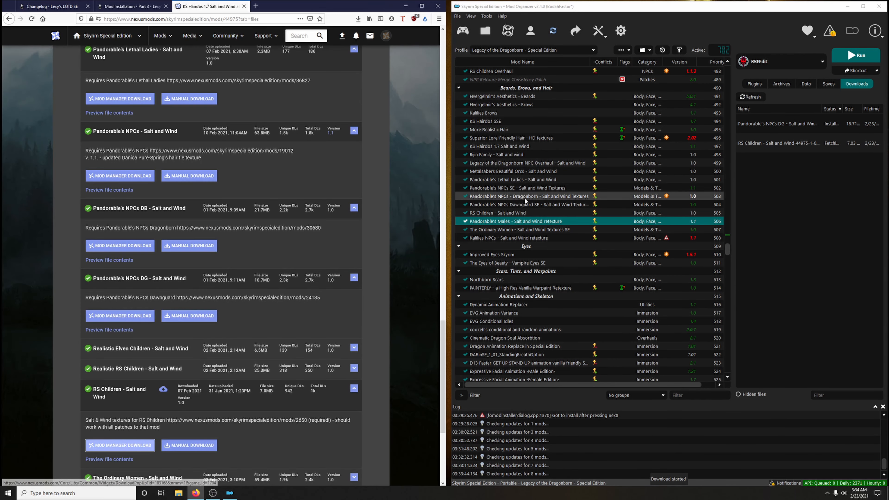
Step: Install the RS Children archive under the name RS Children - Salt and Wind, replacing the existing mod
{"action": "double_click", "coordinate": [777, 143]}
{"action": "left_click_drag", "start_coordinate": [693, 245], "coordinate": [613, 244]}
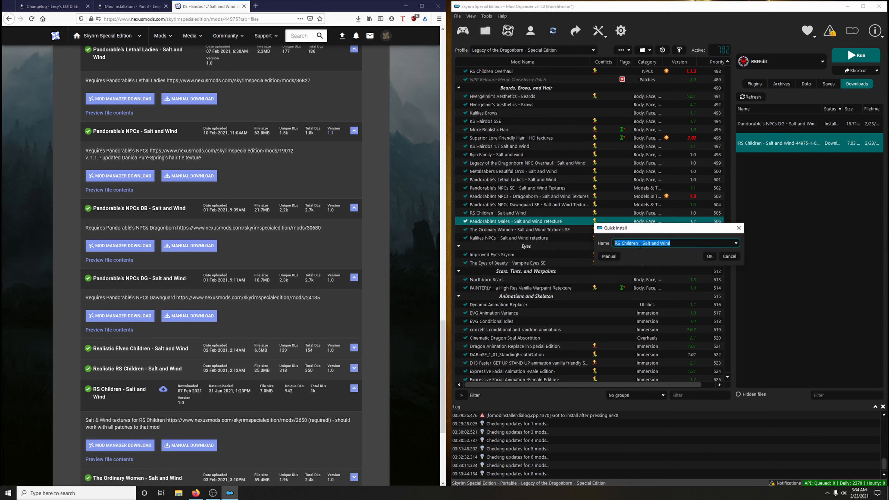
{"action": "right_click", "coordinate": [636, 245]}
{"action": "left_click", "coordinate": [657, 288]}
{"action": "left_click", "coordinate": [708, 257]}
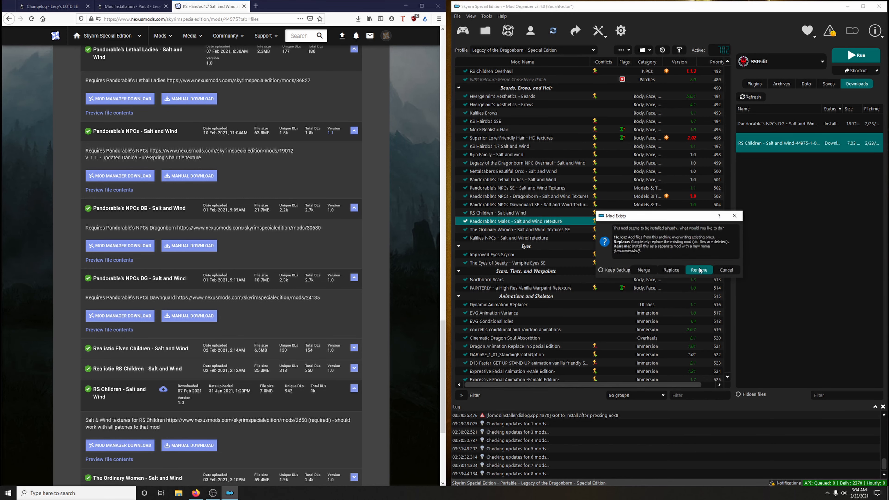
{"action": "left_click", "coordinate": [674, 271]}
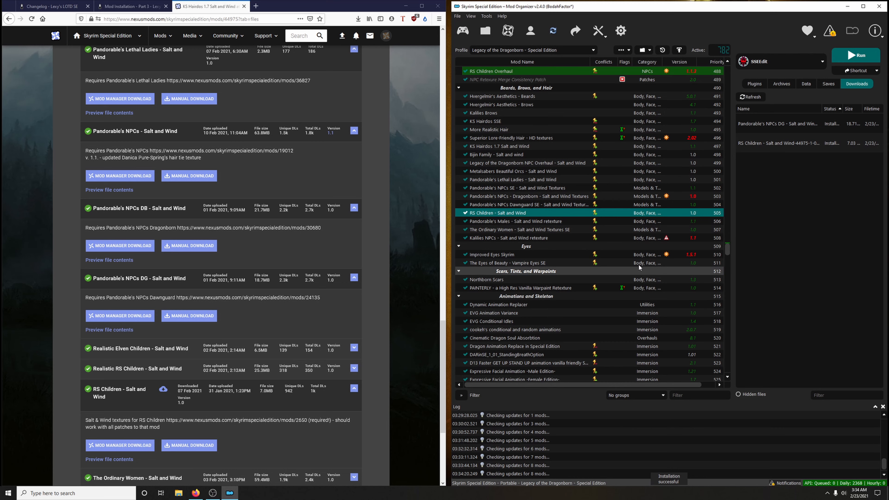
Step: Check the guide's KS Hairdos file list and download the optional file The Ordinary Women - Salt and Wind through the mod manager
{"action": "left_click", "coordinate": [131, 6]}
{"action": "mouse_move", "coordinate": [201, 173]}
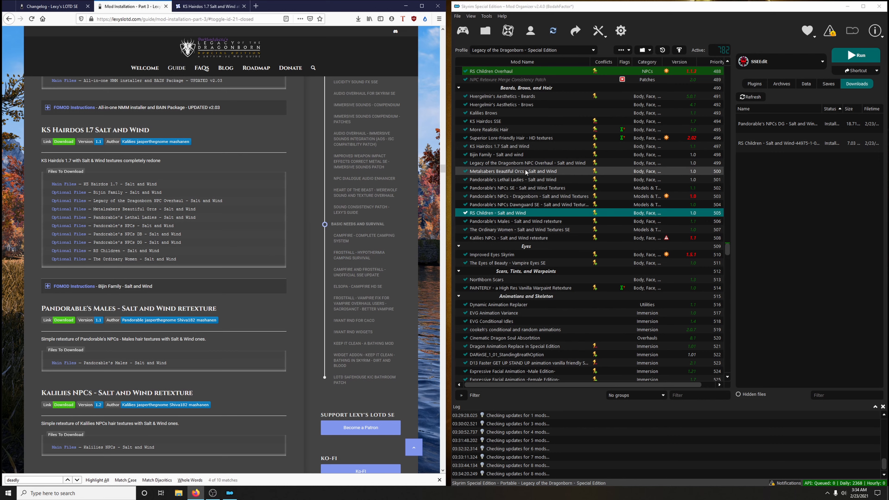
{"action": "left_click", "coordinate": [494, 230]}
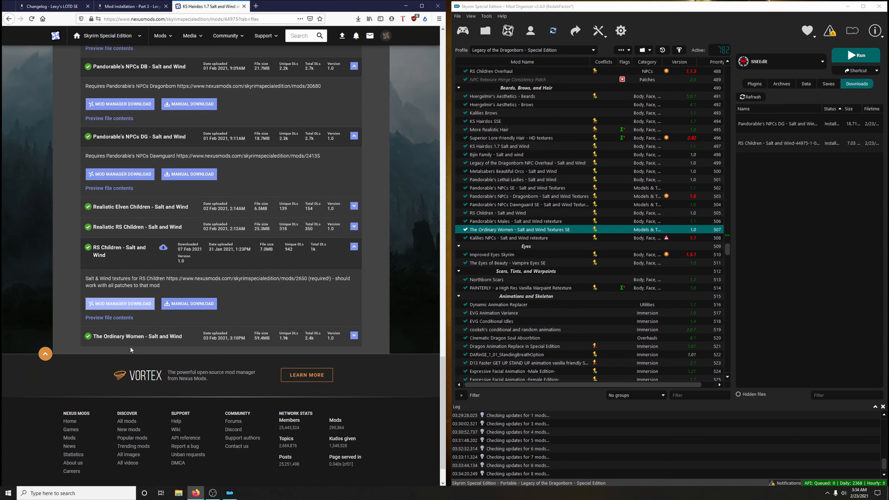
{"action": "left_click", "coordinate": [131, 346]}
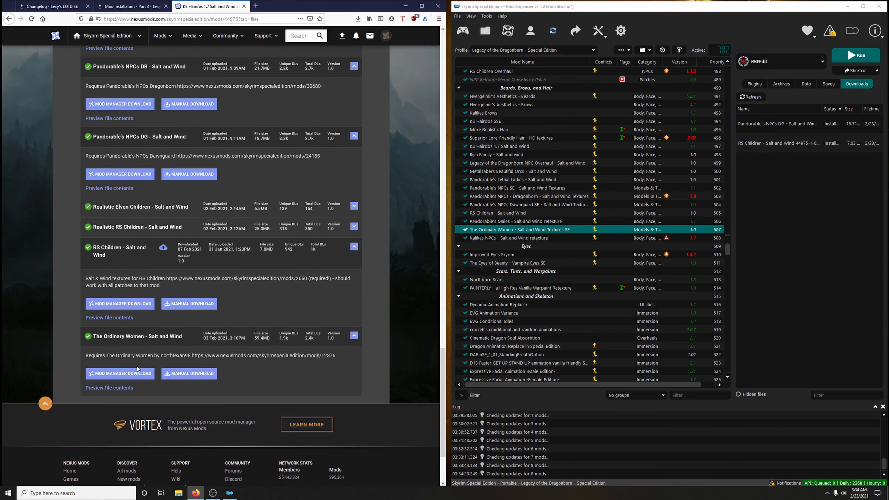
{"action": "left_click", "coordinate": [139, 376]}
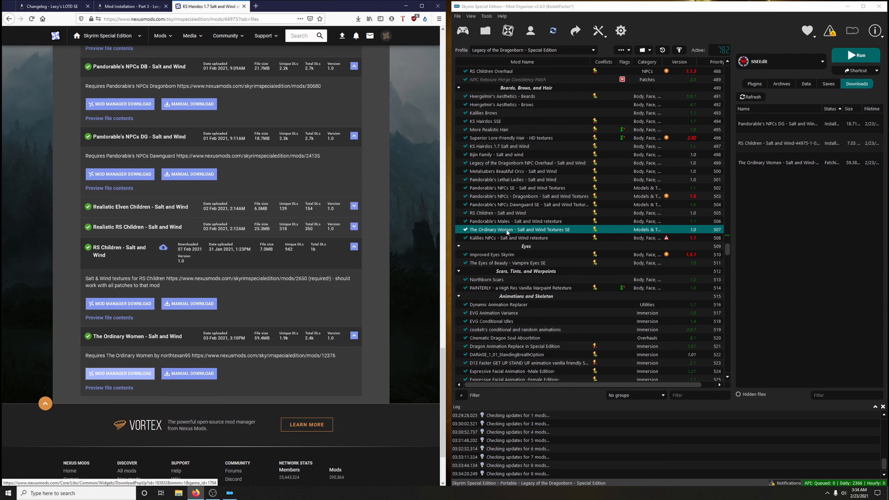
Step: Install The Ordinary Women archive under the existing mod's copied name, The Ordinary Women - Salt and Wind Textures SE, replacing that mod
{"action": "left_click", "coordinate": [506, 229]}
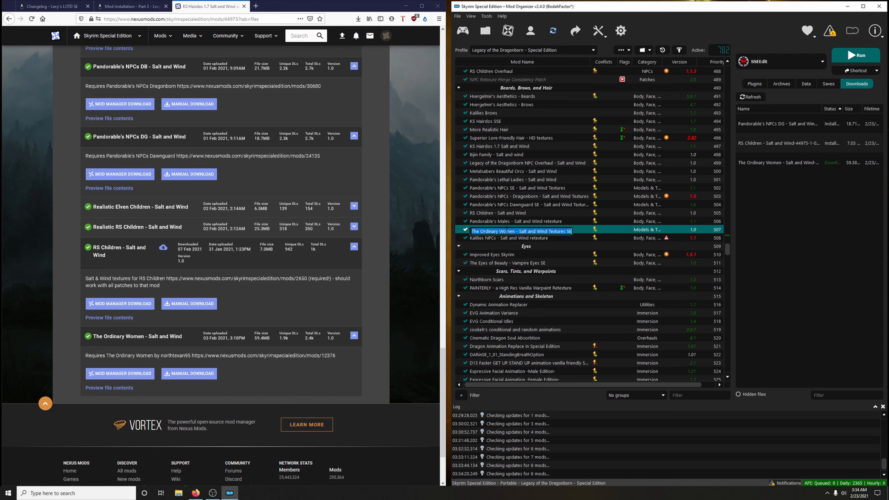
{"action": "right_click", "coordinate": [506, 230]}
{"action": "left_click", "coordinate": [521, 264]}
{"action": "left_click", "coordinate": [544, 222]}
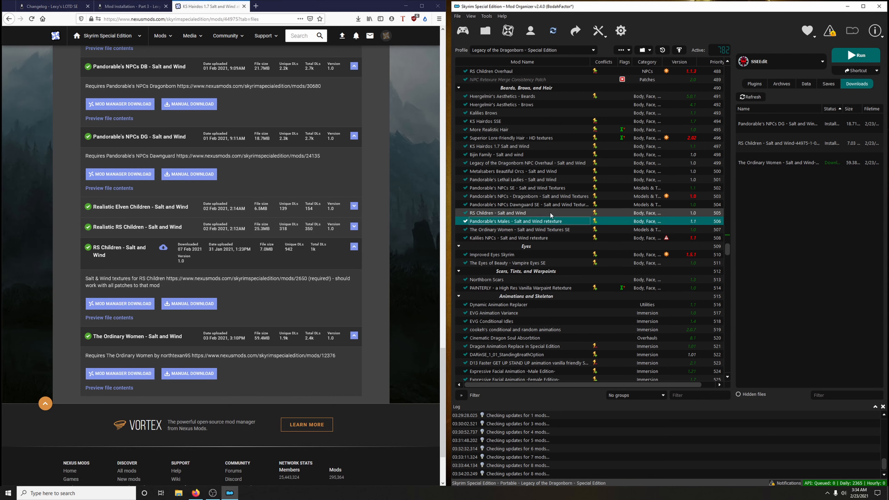
{"action": "double_click", "coordinate": [779, 165]}
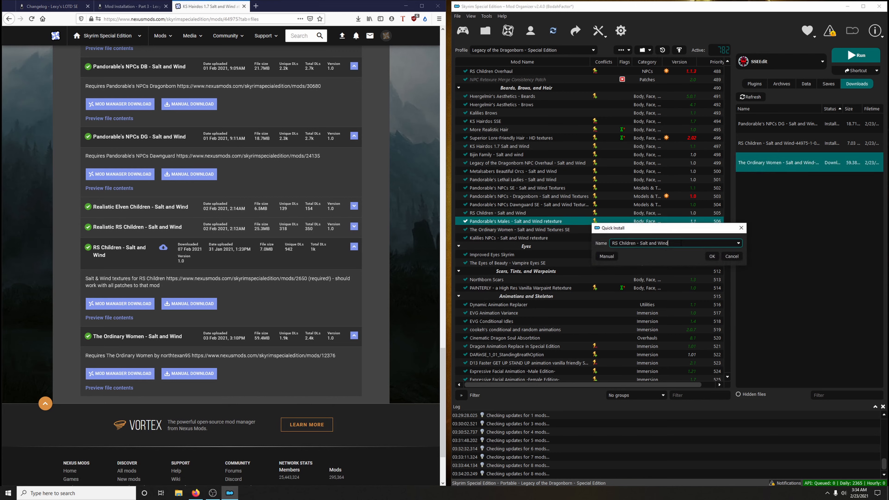
{"action": "left_click_drag", "start_coordinate": [680, 243], "coordinate": [610, 243]}
{"action": "right_click", "coordinate": [626, 243]}
{"action": "left_click", "coordinate": [642, 287]}
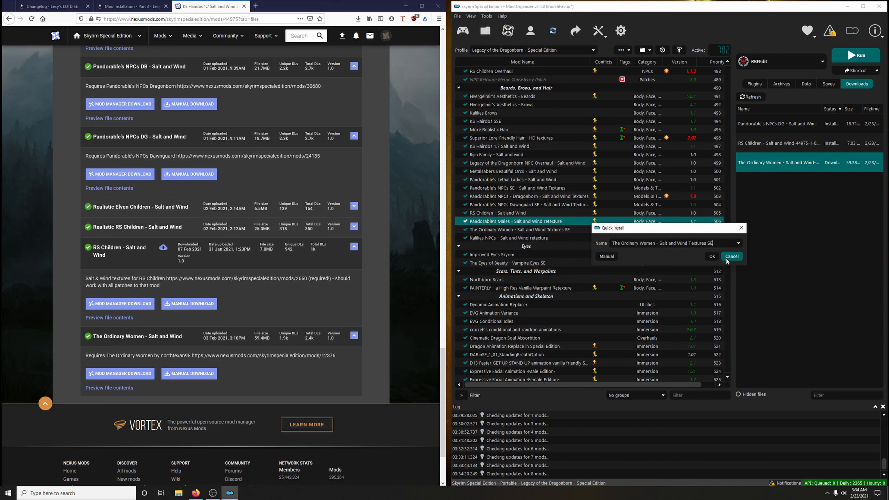
{"action": "left_click", "coordinate": [711, 256]}
{"action": "left_click", "coordinate": [672, 272]}
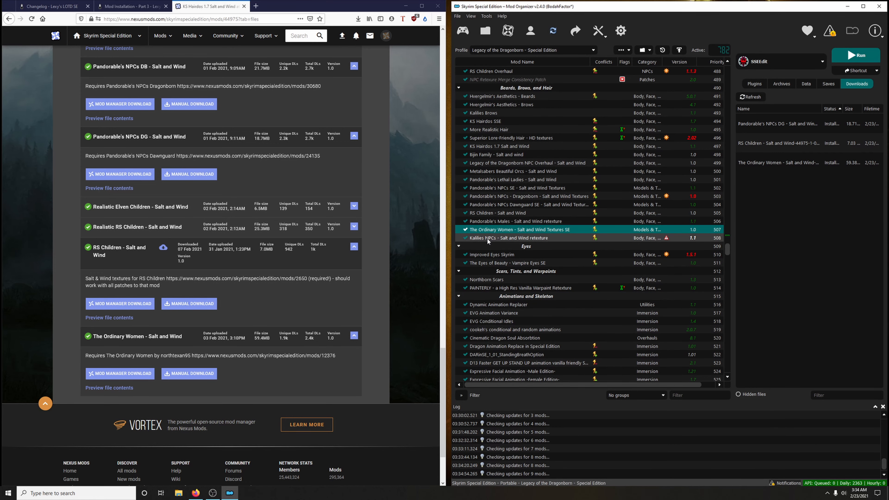
Step: Following the guide's order, move Pandorable's Males - Salt and Wind retexture directly after The Ordinary Women textures mod, and return to the changelog
{"action": "left_click", "coordinate": [130, 6]}
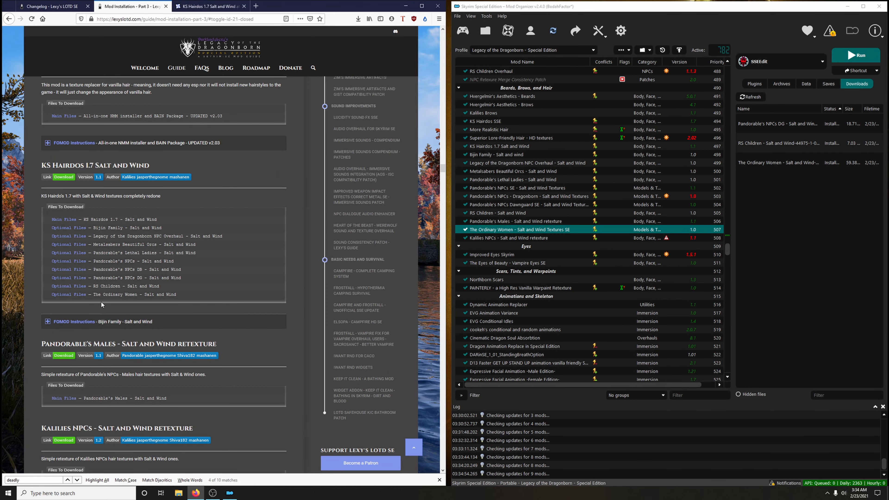
{"action": "scroll", "coordinate": [106, 336], "scroll_direction": "down", "scroll_amount": 2}
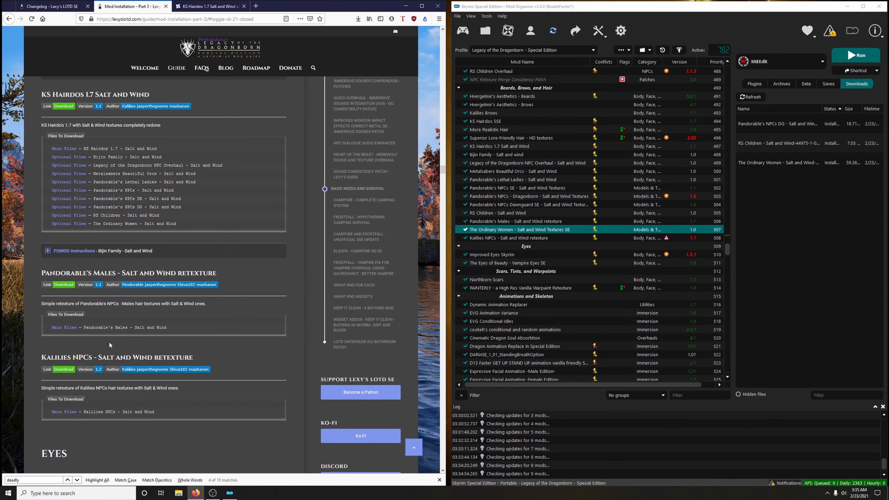
{"action": "left_click", "coordinate": [502, 238]}
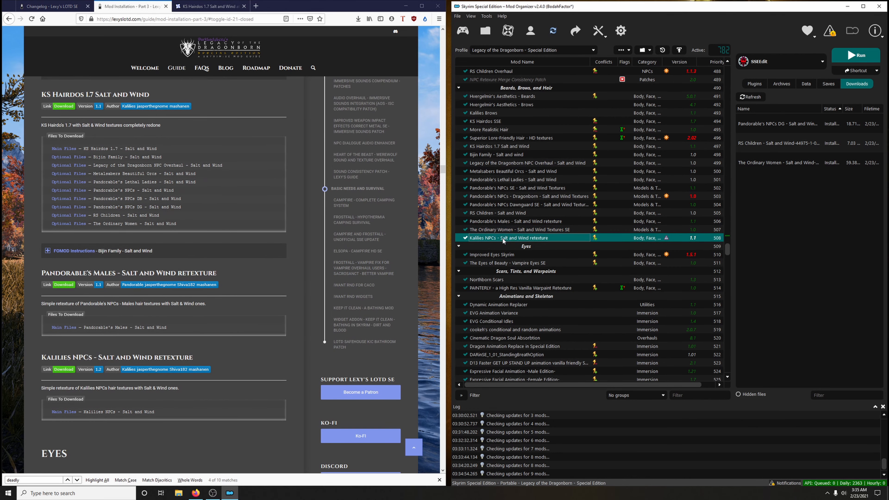
{"action": "left_click_drag", "start_coordinate": [495, 221], "coordinate": [492, 227]}
{"action": "key", "text": "ctrl+Page_Up"}
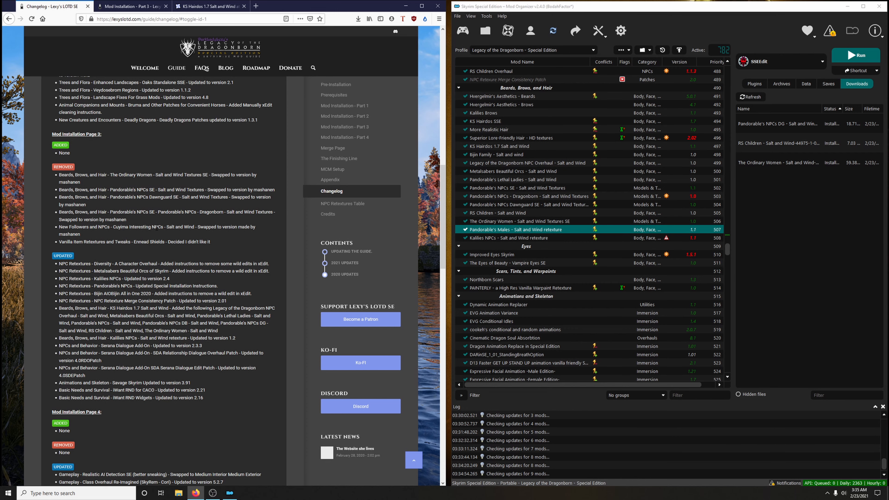
Step: Check the Part 3 guide's order and file lists for the KS Hairdos, Pandorable's Males and Kalilies retextures, ending back at the changelog
{"action": "left_click", "coordinate": [130, 4]}
{"action": "scroll", "coordinate": [230, 255], "scroll_direction": "down", "scroll_amount": 1}
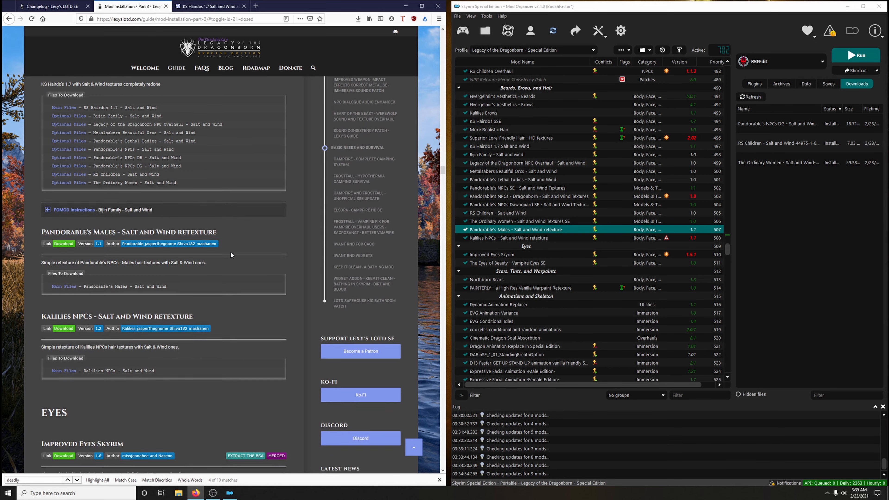
{"action": "scroll", "coordinate": [230, 250], "scroll_direction": "up", "scroll_amount": 7}
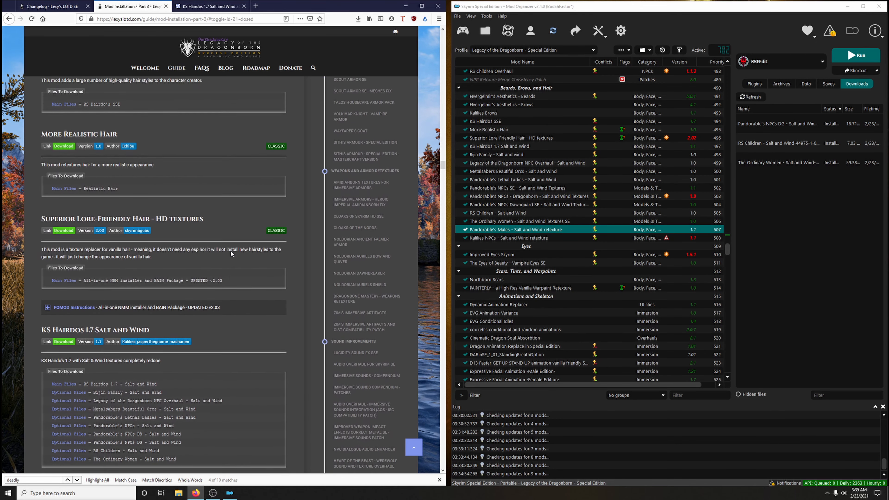
{"action": "scroll", "coordinate": [231, 251], "scroll_direction": "down", "scroll_amount": 3}
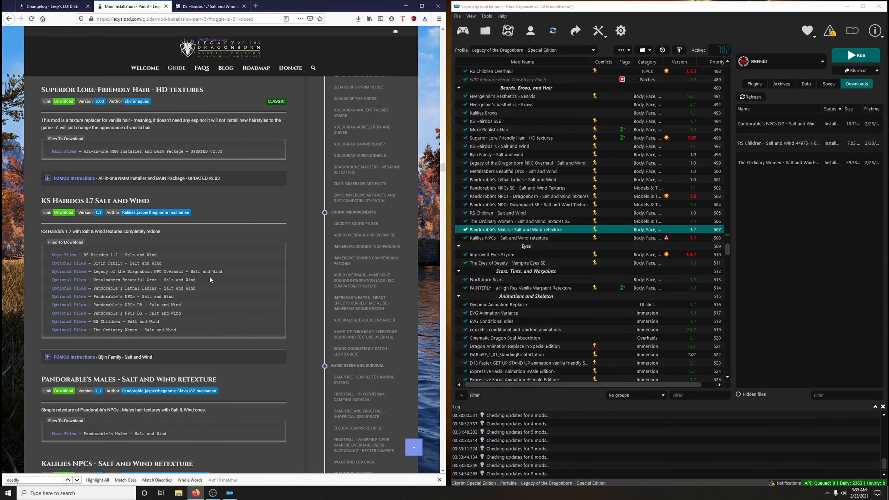
{"action": "scroll", "coordinate": [210, 277], "scroll_direction": "down", "scroll_amount": 2}
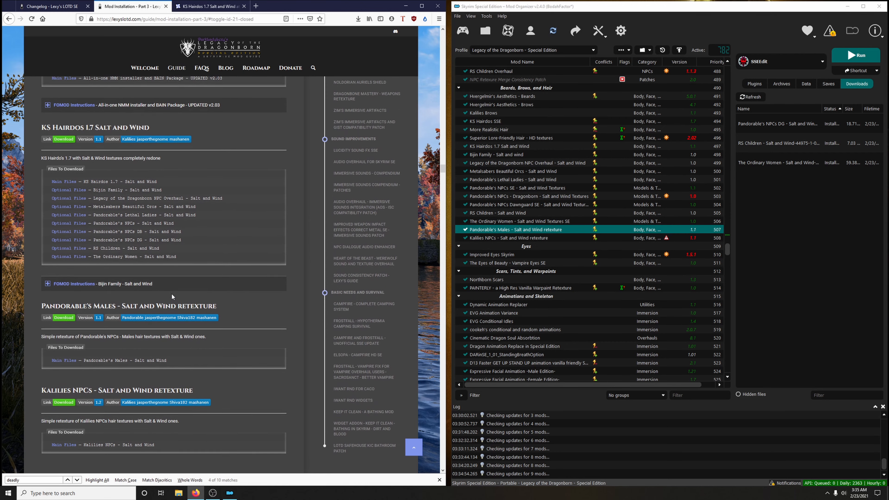
{"action": "scroll", "coordinate": [172, 297], "scroll_direction": "down", "scroll_amount": 2}
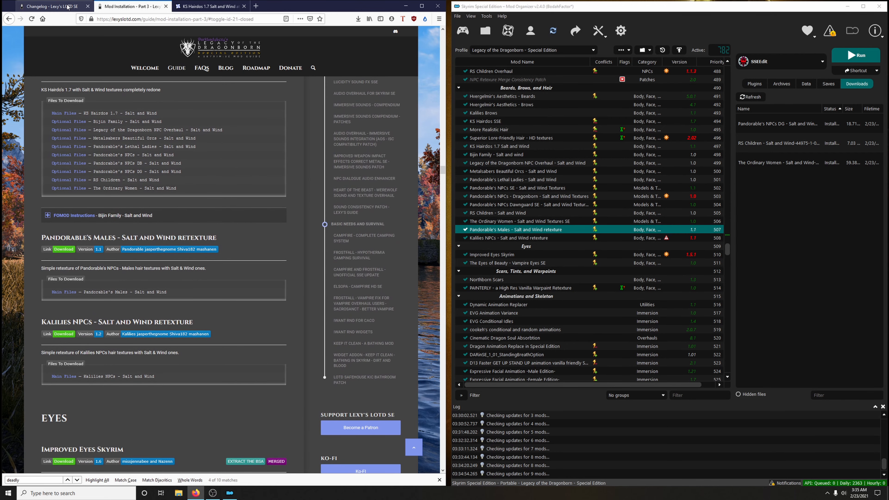
{"action": "left_click", "coordinate": [53, 7]}
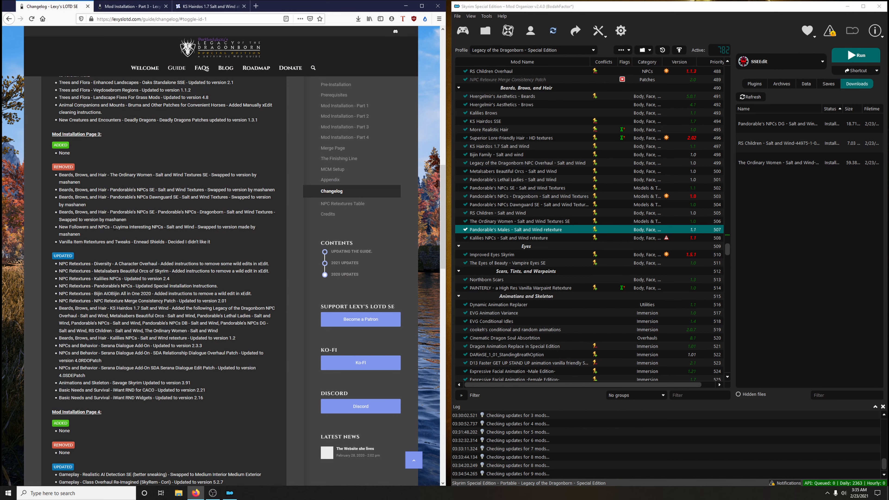
Step: Copy Cuyima from the changelog's removed list and look up its entries in the Part 3 guide, including the Salt and Wind optional file
{"action": "left_click_drag", "start_coordinate": [114, 227], "coordinate": [128, 228]}
{"action": "left_click", "coordinate": [142, 238]}
{"action": "left_click_drag", "start_coordinate": [114, 228], "coordinate": [125, 228]}
{"action": "right_click", "coordinate": [125, 227]}
{"action": "left_click", "coordinate": [135, 231]}
{"action": "left_click", "coordinate": [127, 6]}
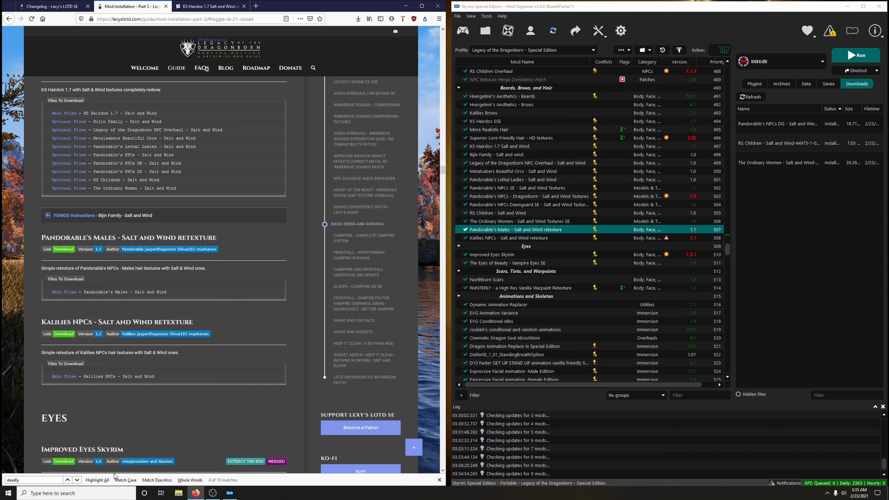
{"action": "key", "text": "ctrl+f"}
{"action": "key", "text": "ctrl+v"}
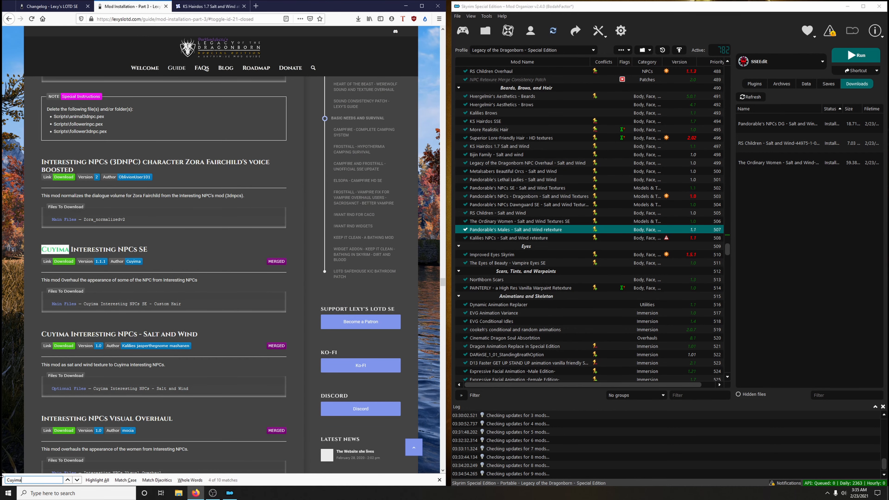
{"action": "left_click", "coordinate": [173, 263]}
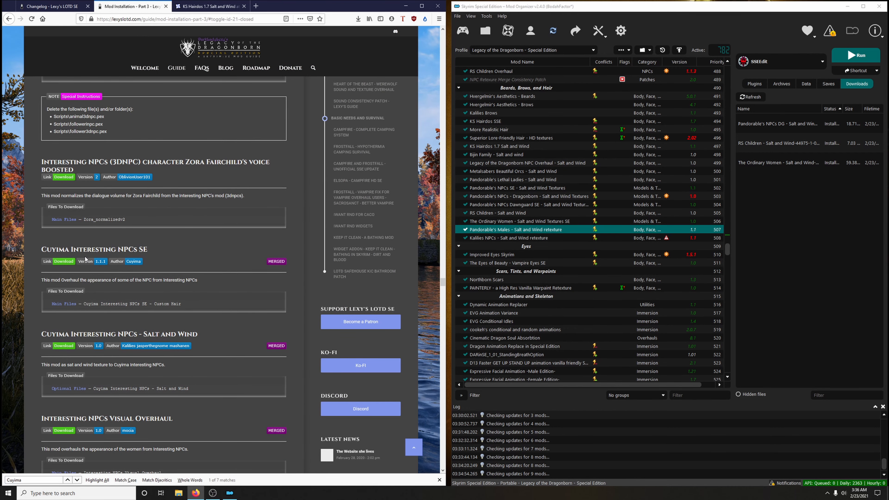
{"action": "scroll", "coordinate": [151, 346], "scroll_direction": "down", "scroll_amount": 2}
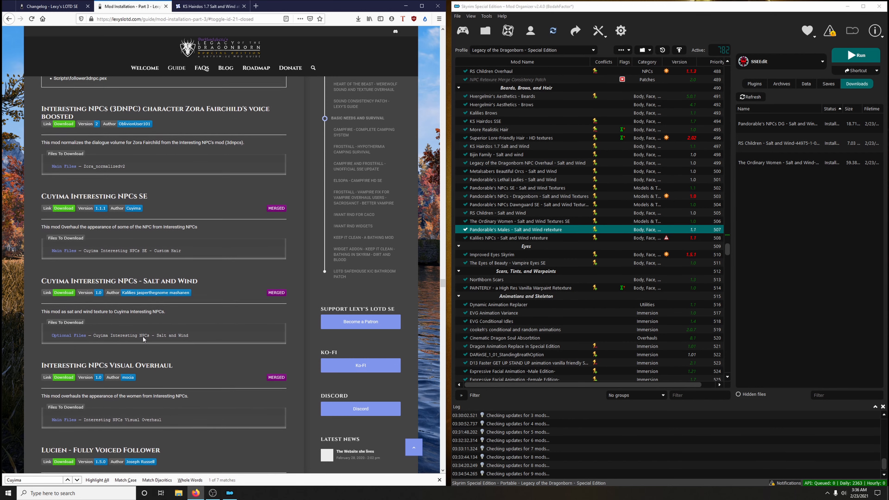
{"action": "scroll", "coordinate": [181, 297], "scroll_direction": "down", "scroll_amount": 1}
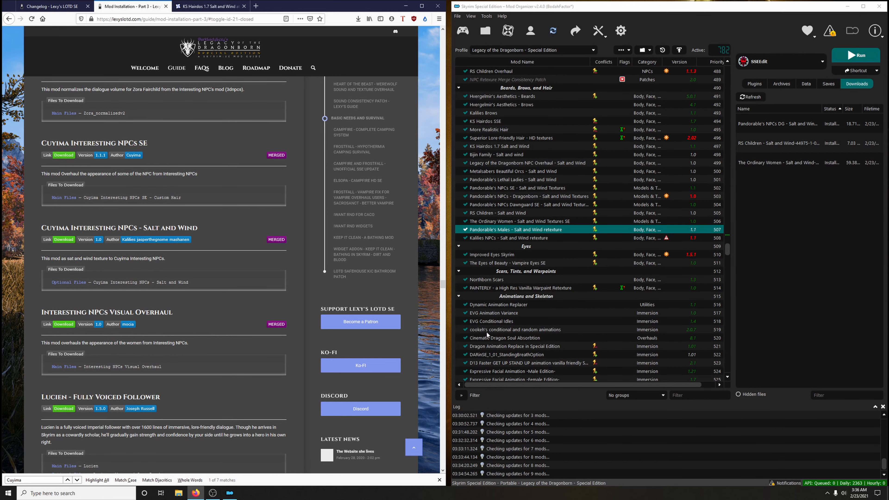
Step: Filter the mod list for "cuy", select Cuyima Interesting NPCs - Salt and Wind Patch, and locate it in the unfiltered list
{"action": "left_click", "coordinate": [695, 395]}
{"action": "type", "text": "cuy"}
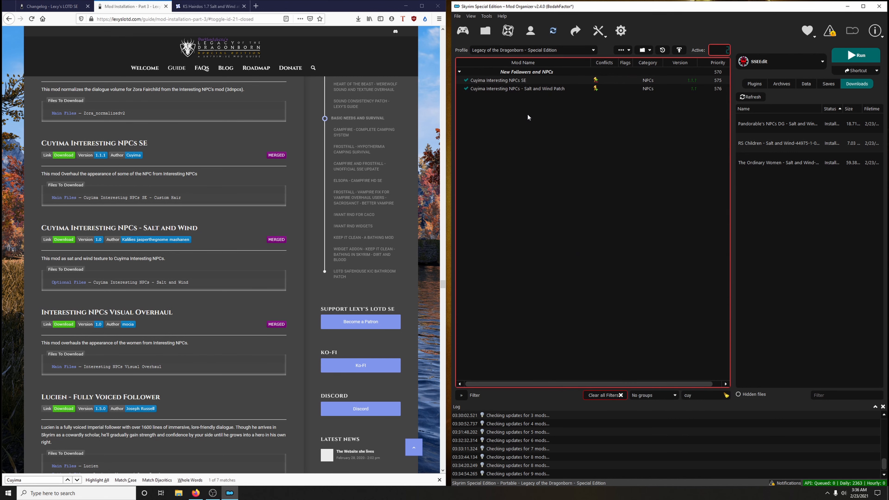
{"action": "left_click", "coordinate": [530, 91]}
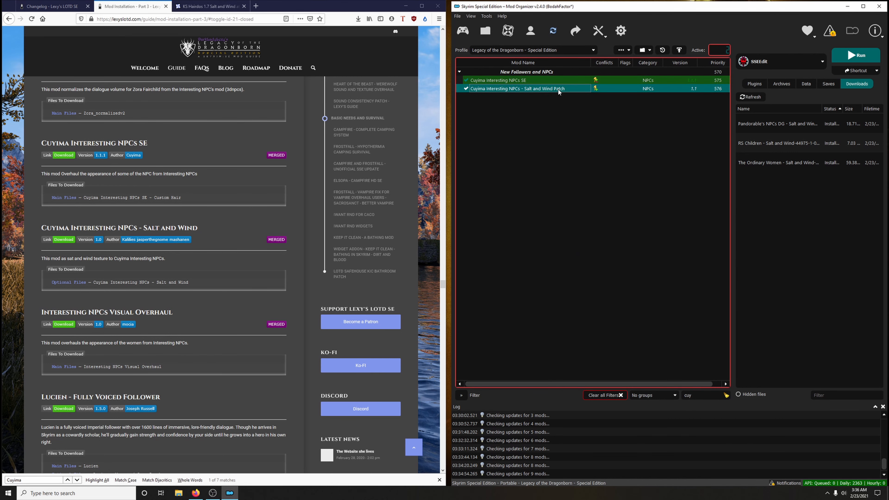
{"action": "left_click", "coordinate": [726, 395]}
{"action": "left_click_drag", "start_coordinate": [728, 75], "coordinate": [741, 273]}
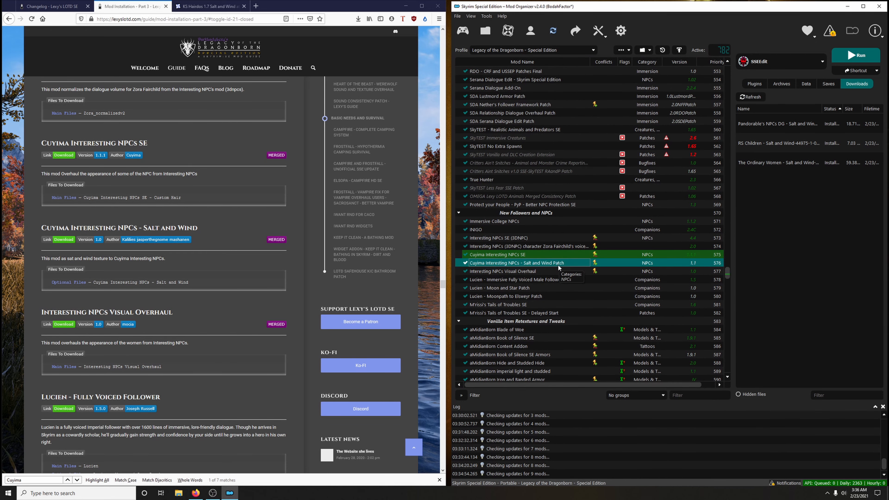
Step: Copy the full name of the Cuyima Salt and Wind Patch mod without renaming it, leaving that mod selected
{"action": "left_click", "coordinate": [550, 263]}
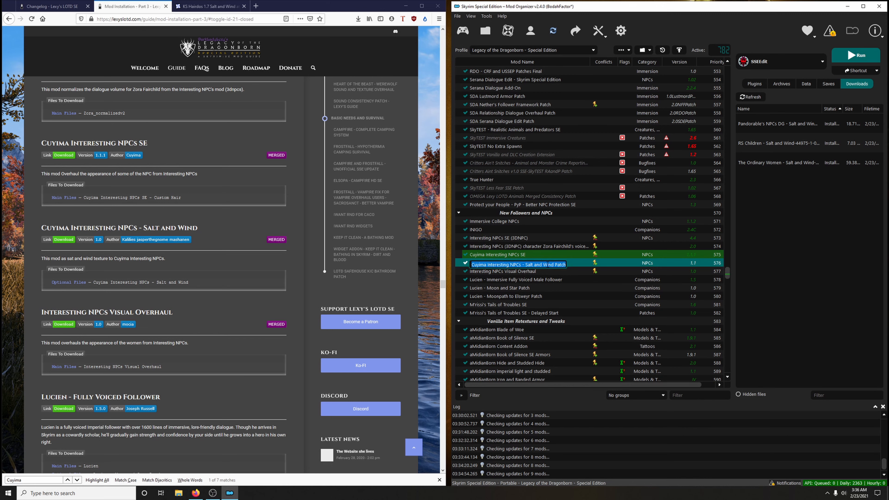
{"action": "right_click", "coordinate": [548, 264]}
{"action": "left_click", "coordinate": [563, 300]}
{"action": "left_click", "coordinate": [522, 255]}
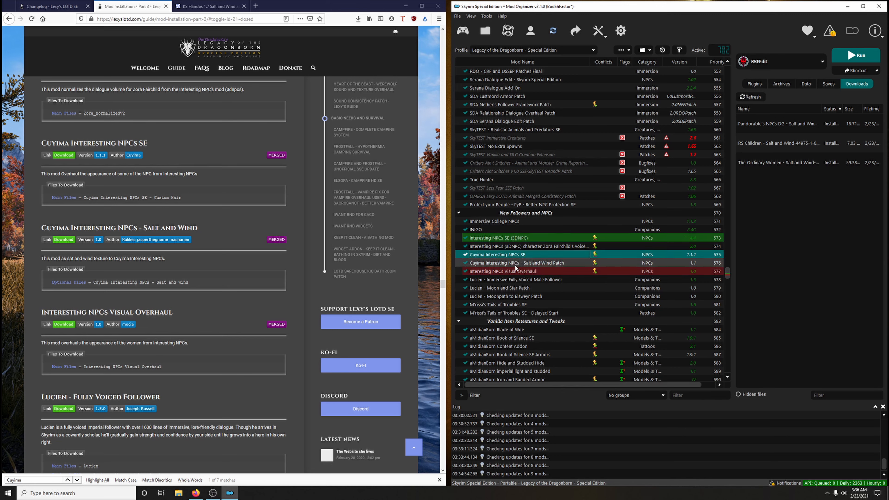
{"action": "left_click", "coordinate": [514, 264]}
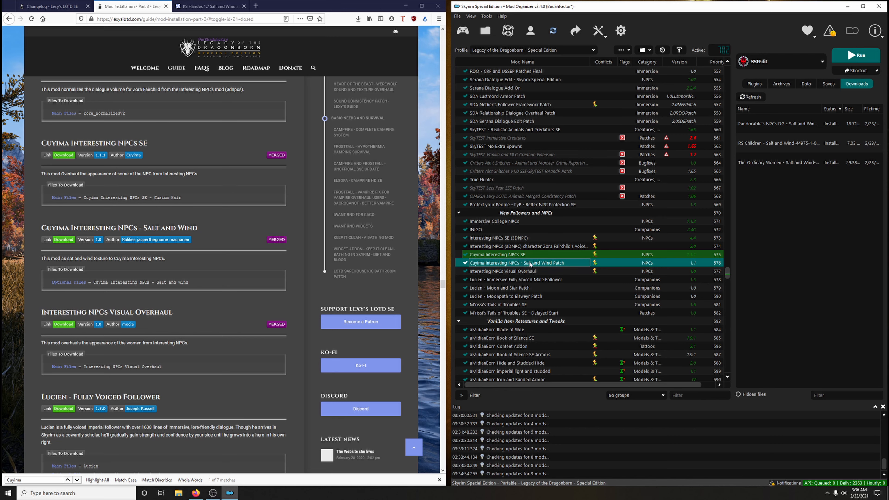
{"action": "left_click", "coordinate": [529, 261]}
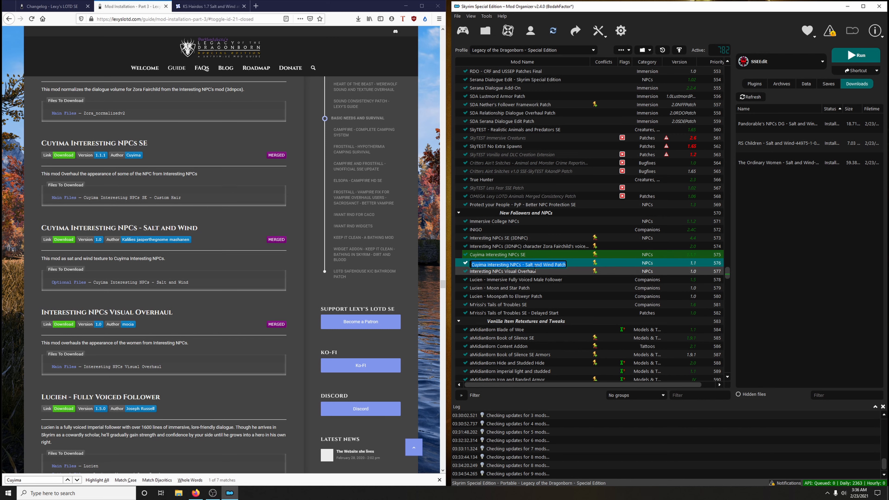
{"action": "left_click", "coordinate": [526, 255]}
{"action": "left_click", "coordinate": [526, 265]}
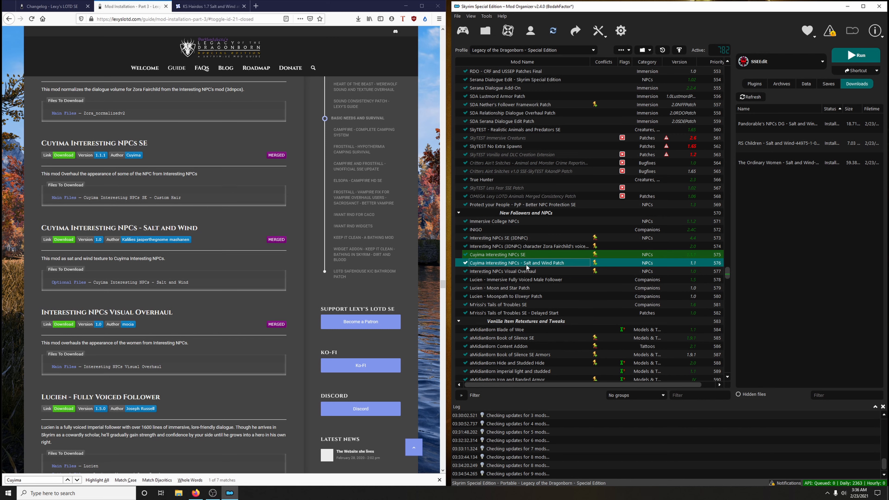
Step: Open the file list of the mod page linked from the guide's Cuyima Salt and Wind entry and close the duplicate page
{"action": "left_click", "coordinate": [65, 240]}
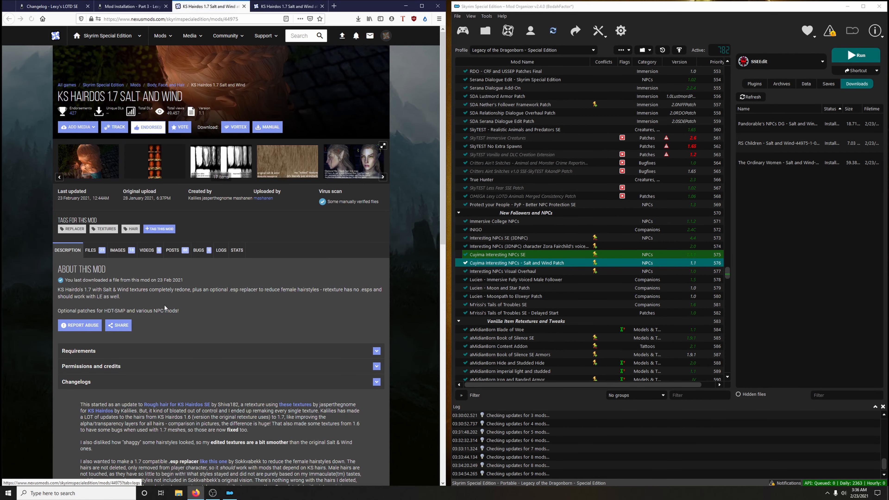
{"action": "left_click", "coordinate": [100, 251]}
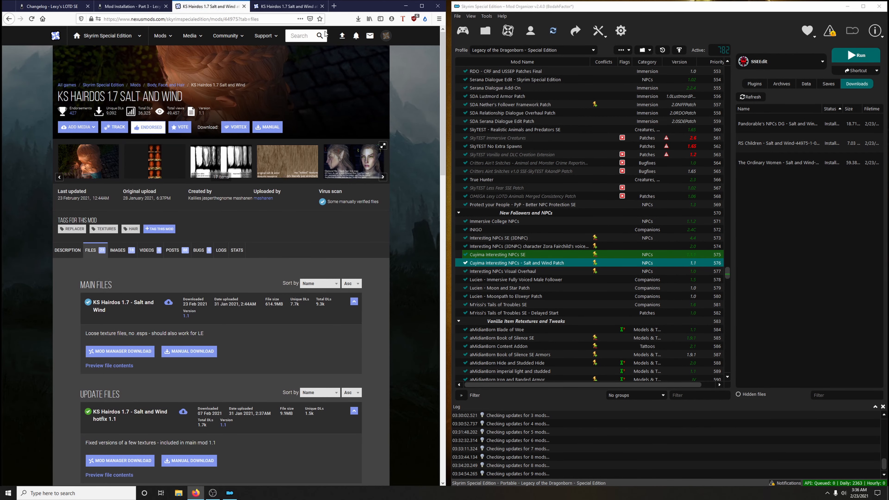
{"action": "left_click", "coordinate": [297, 7]}
{"action": "left_click", "coordinate": [321, 6]}
Step: Find Cuyima Interesting NPCs - Salt and Wind among the miscellaneous files and download it through the mod manager
{"action": "scroll", "coordinate": [263, 315], "scroll_direction": "down", "scroll_amount": 6}
{"action": "scroll", "coordinate": [263, 315], "scroll_direction": "down", "scroll_amount": 6}
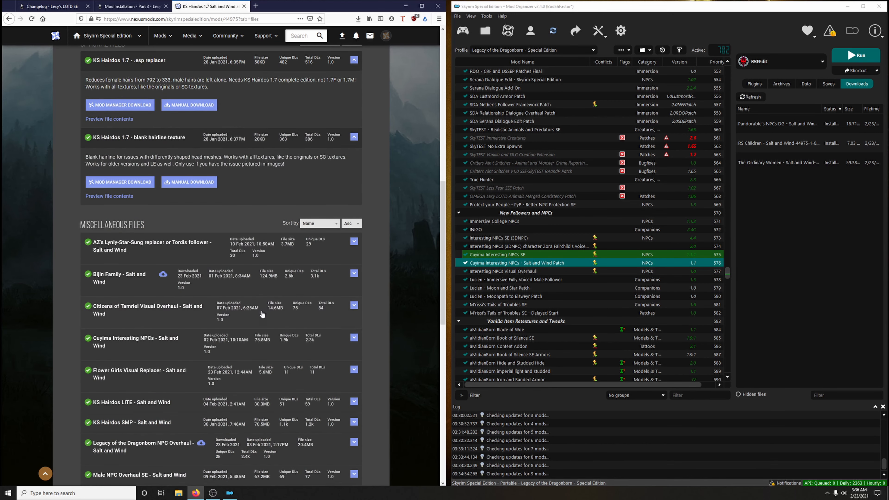
{"action": "scroll", "coordinate": [150, 338], "scroll_direction": "down", "scroll_amount": 2}
{"action": "scroll", "coordinate": [149, 342], "scroll_direction": "down", "scroll_amount": 6}
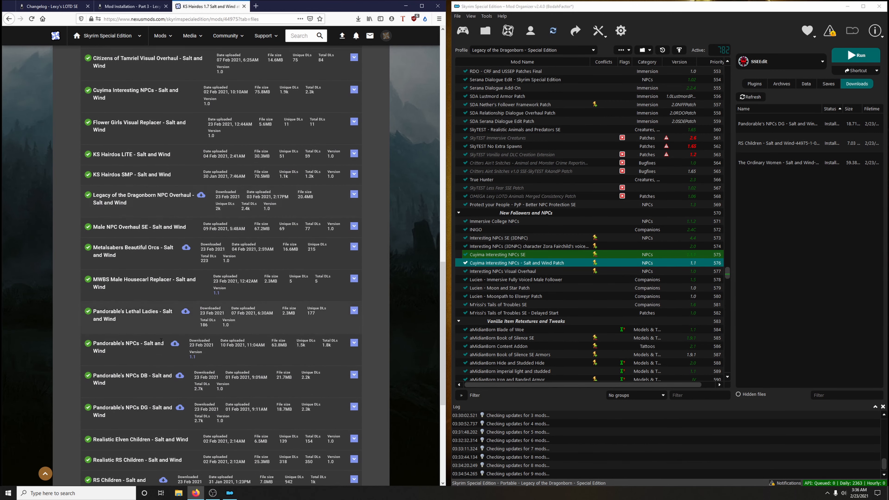
{"action": "scroll", "coordinate": [158, 347], "scroll_direction": "up", "scroll_amount": 7}
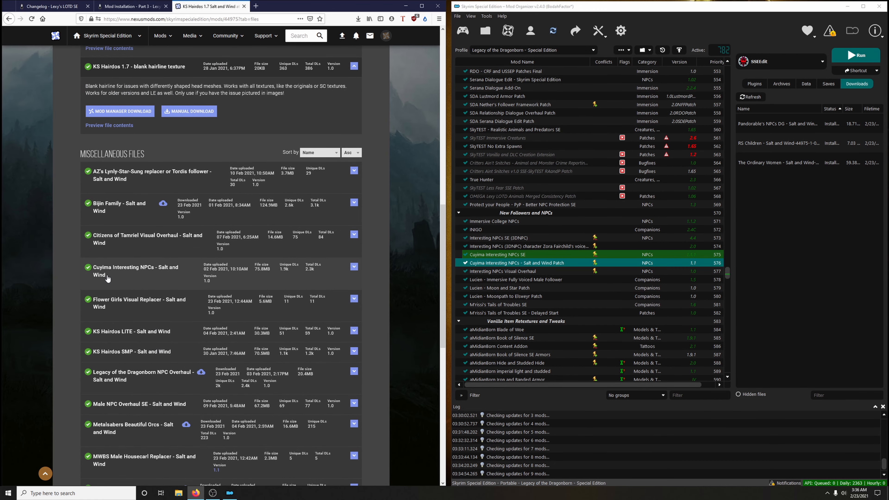
{"action": "left_click", "coordinate": [170, 279]}
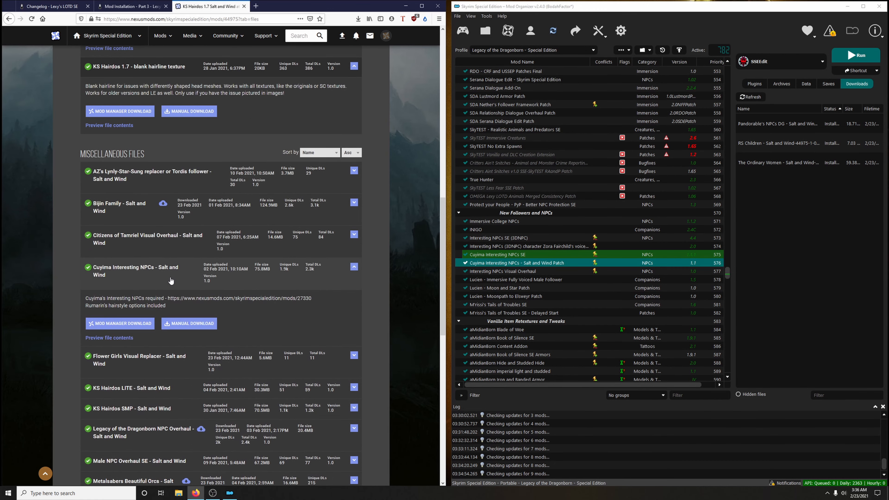
{"action": "left_click", "coordinate": [132, 323]}
{"action": "left_click", "coordinate": [387, 217]}
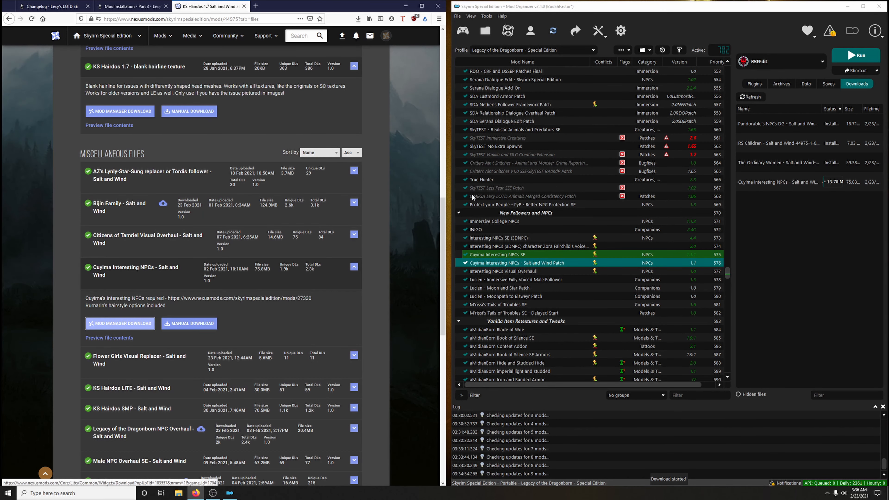
Step: Install the Cuyima archive under the copied name Cuyima Interesting NPCs - Salt and Wind Patch, replacing the existing mod
{"action": "double_click", "coordinate": [785, 185]}
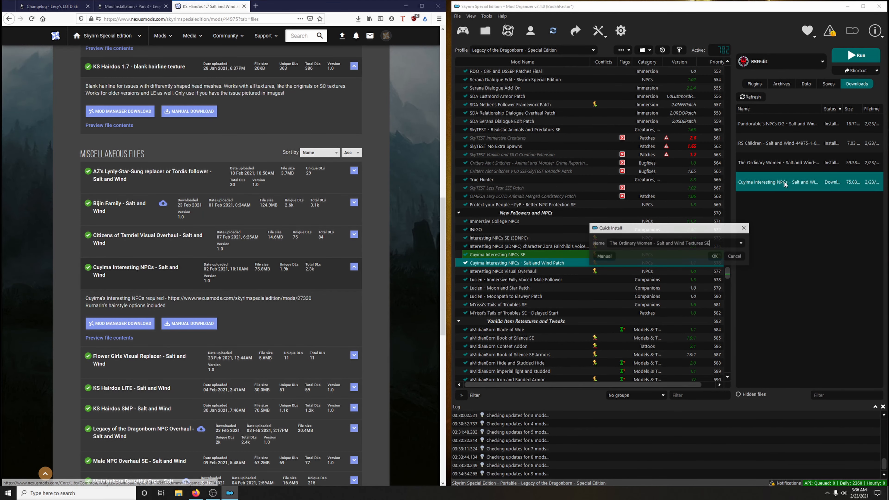
{"action": "left_click_drag", "start_coordinate": [710, 243], "coordinate": [611, 243]}
{"action": "right_click", "coordinate": [614, 243]}
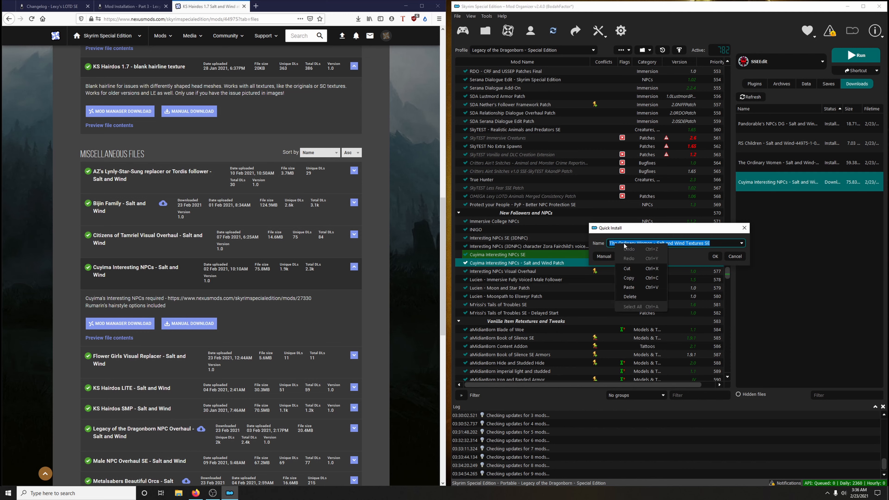
{"action": "left_click", "coordinate": [634, 286]}
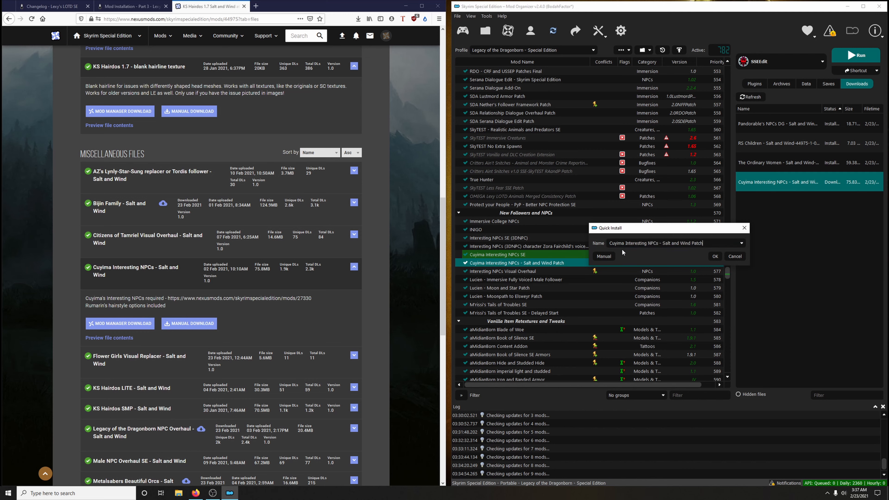
{"action": "left_click", "coordinate": [715, 256]}
{"action": "left_click", "coordinate": [674, 270]}
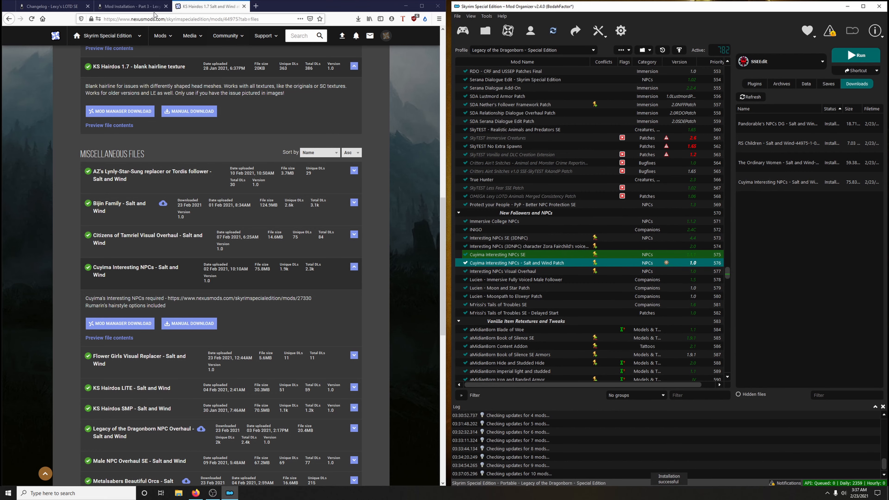
Step: Following the changelog's removed list, filter the mod list for "ennead" and disable the Ennead Shields mod
{"action": "left_click", "coordinate": [52, 6]}
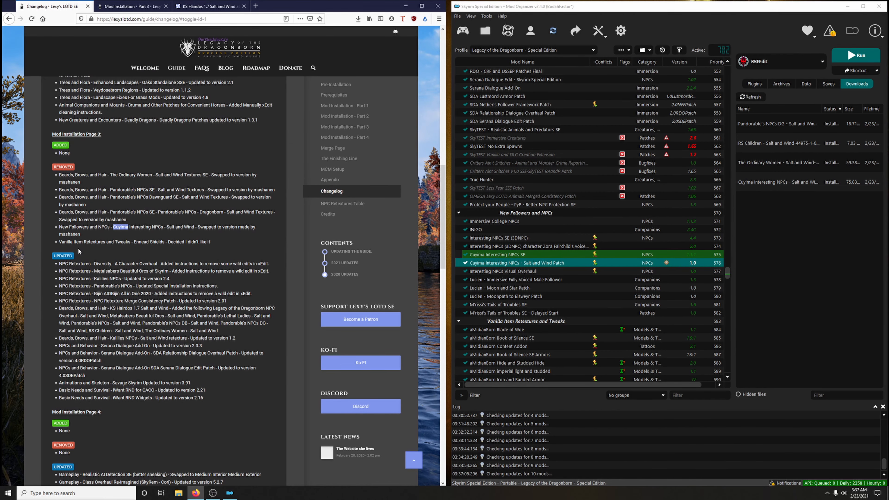
{"action": "scroll", "coordinate": [117, 235], "scroll_direction": "down", "scroll_amount": 2}
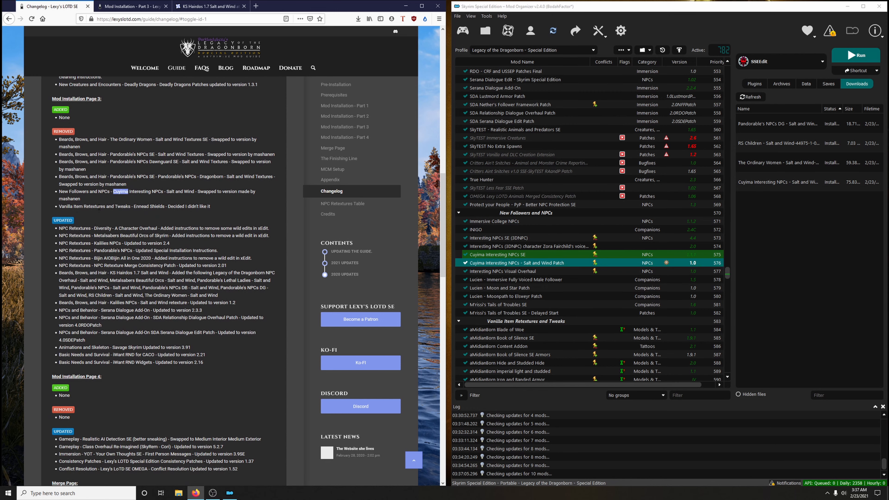
{"action": "left_click", "coordinate": [156, 212]}
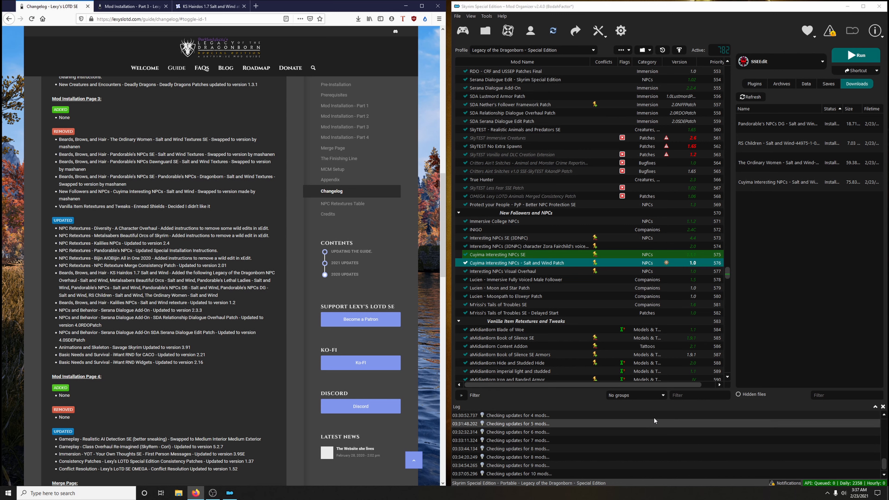
{"action": "left_click", "coordinate": [694, 395]}
{"action": "type", "text": "ennead"}
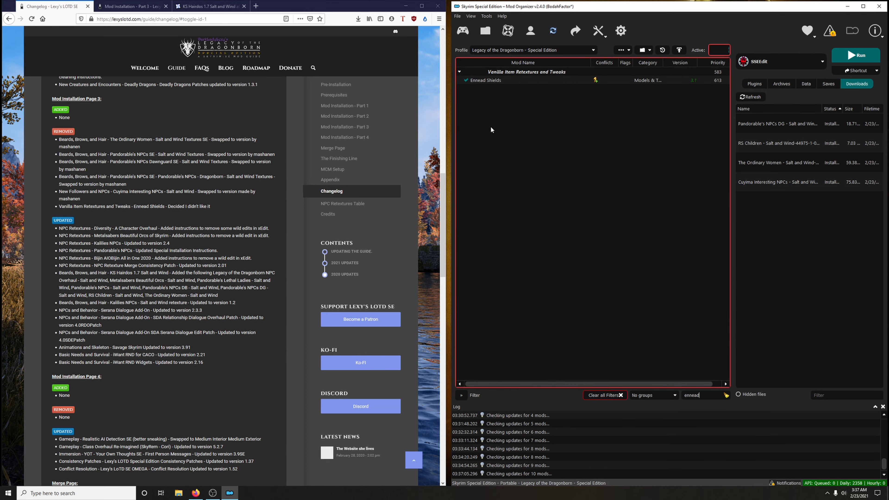
{"action": "left_click", "coordinate": [466, 80]}
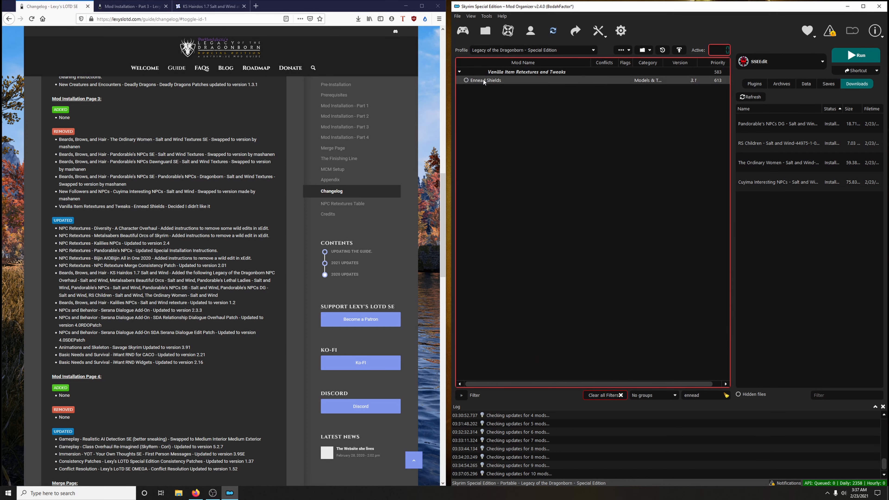
Step: Remove the Ennead Shields mod from the setup and clear the mod list filter
{"action": "right_click", "coordinate": [494, 80]}
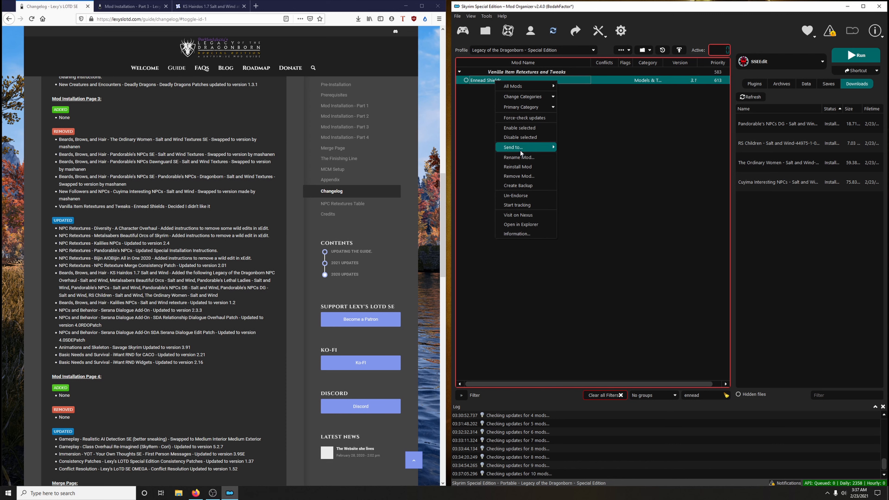
{"action": "left_click", "coordinate": [527, 175]}
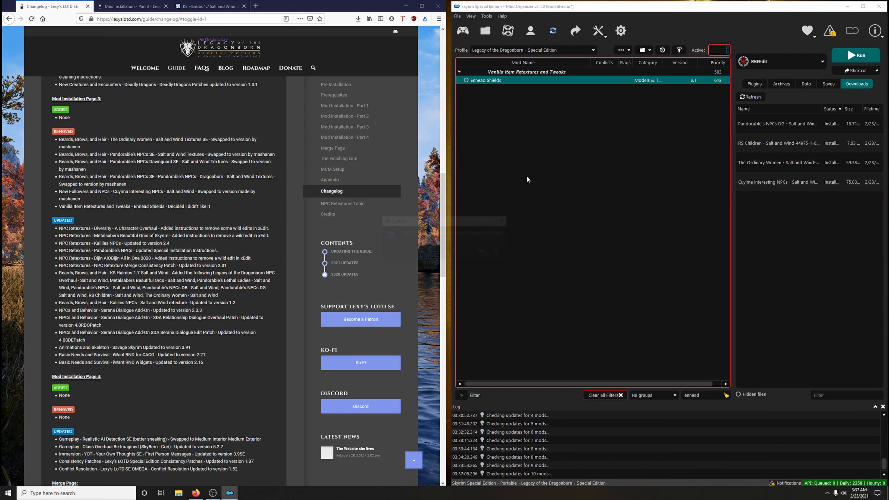
{"action": "left_click", "coordinate": [478, 258]}
{"action": "left_click", "coordinate": [726, 394]}
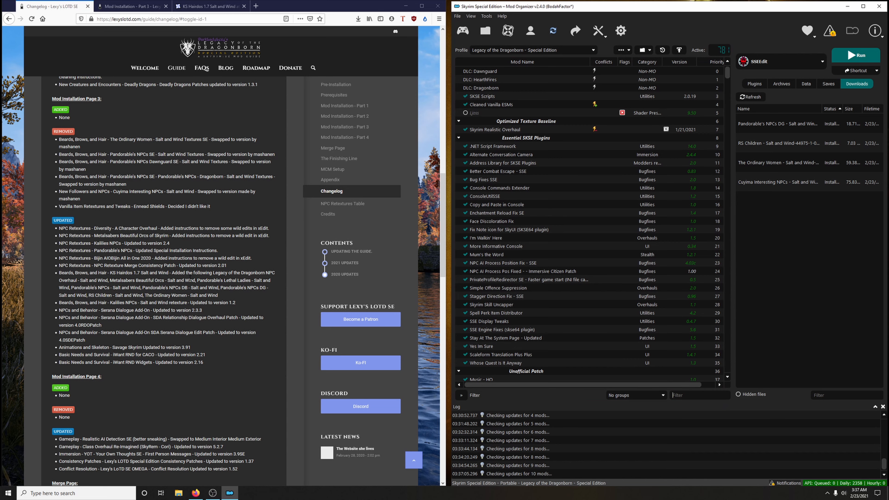
Step: Highlight the first updated NPC Retextures entries in the changelog and delete all installed downloads from the list and from disk
{"action": "scroll", "coordinate": [189, 277], "scroll_direction": "down", "scroll_amount": 1}
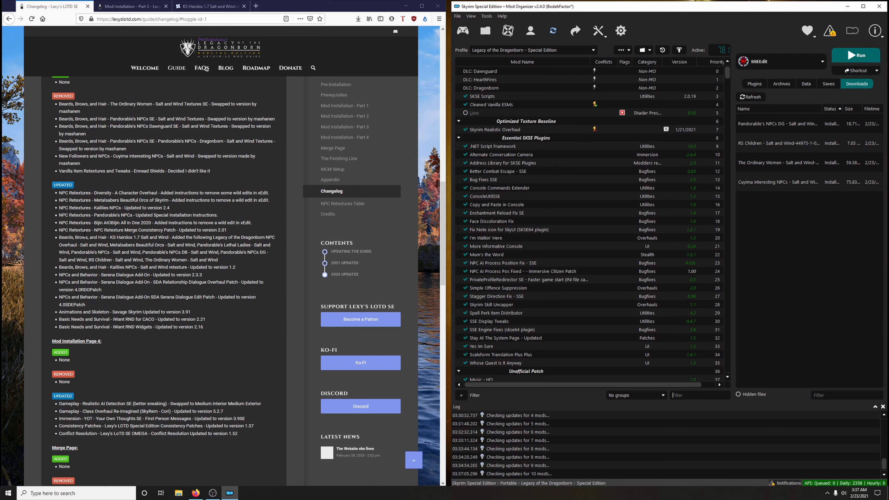
{"action": "left_click_drag", "start_coordinate": [59, 230], "coordinate": [54, 198]}
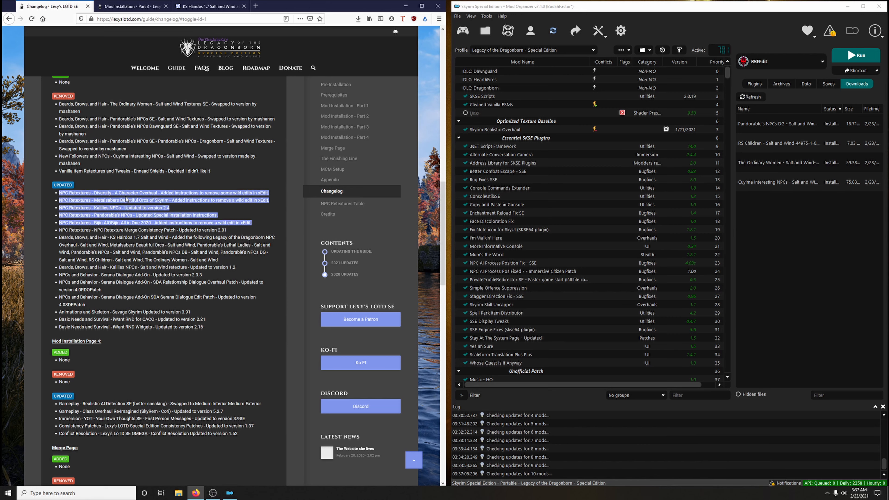
{"action": "right_click", "coordinate": [753, 166]}
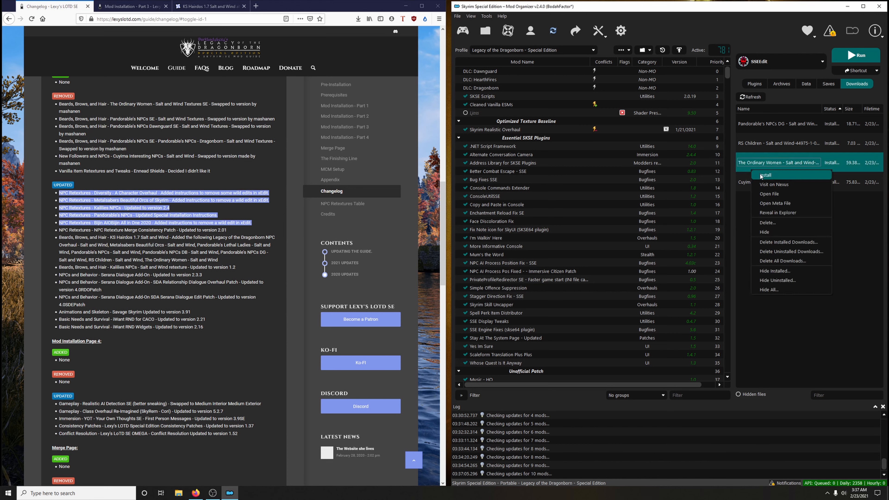
{"action": "left_click", "coordinate": [784, 242]}
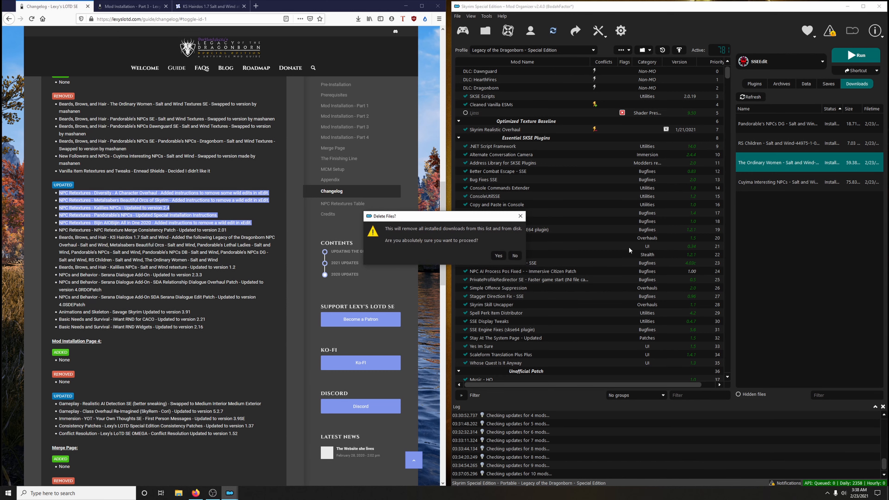
{"action": "left_click", "coordinate": [498, 255]}
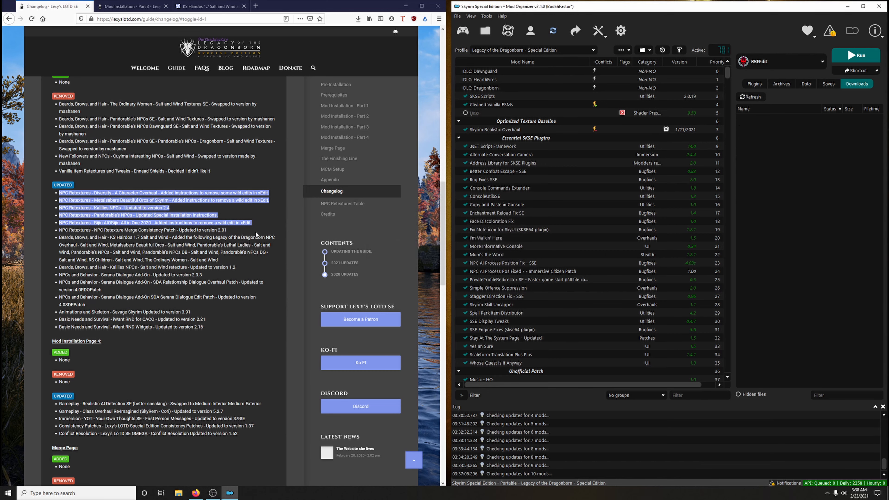
Step: Highlight all six updated NPC Retextures entries in the changelog and locate the NPC Retextures section in the full mod list, trying the filter "npc rete"
{"action": "left_click", "coordinate": [227, 230]}
{"action": "left_click_drag", "start_coordinate": [234, 231], "coordinate": [54, 192]}
{"action": "left_click", "coordinate": [700, 395]}
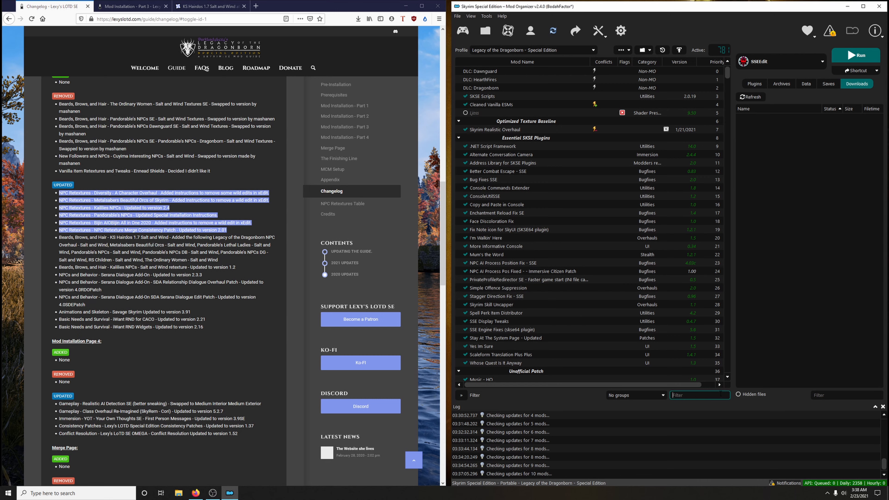
{"action": "type", "text": "npc "}
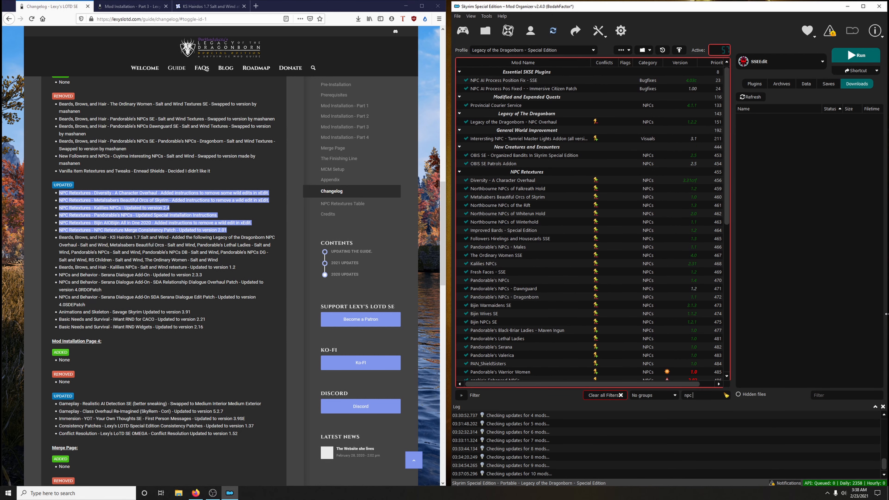
{"action": "type", "text": "rete"}
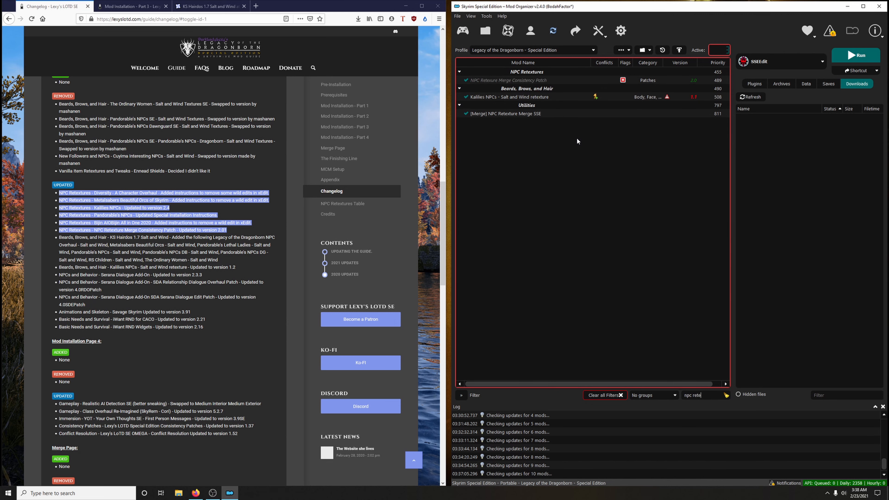
{"action": "left_click", "coordinate": [525, 72]}
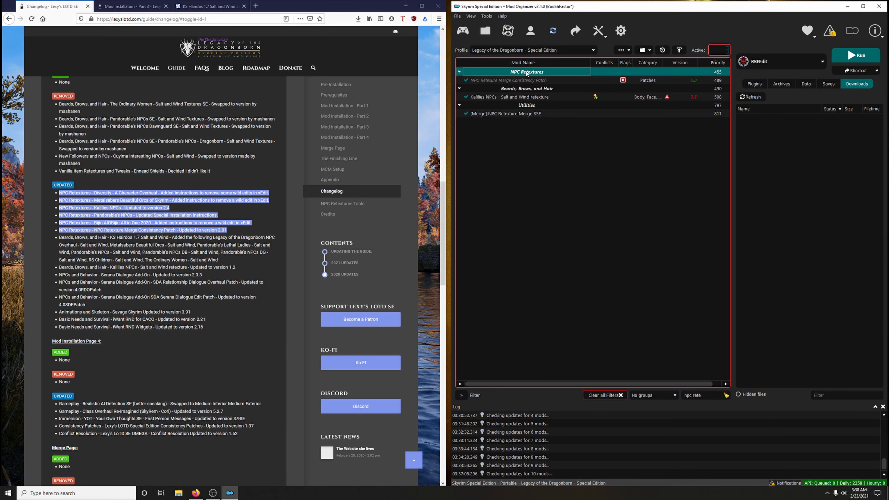
{"action": "left_click", "coordinate": [725, 395]}
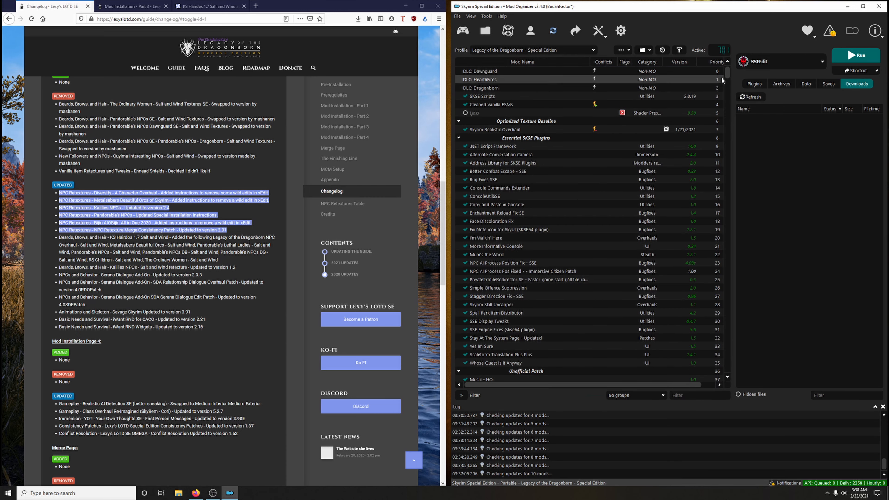
{"action": "left_click_drag", "start_coordinate": [728, 76], "coordinate": [746, 229]}
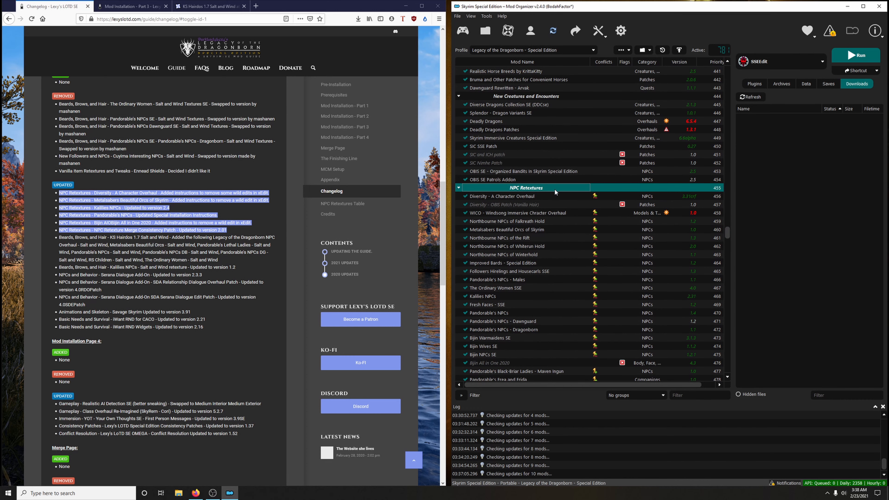
{"action": "scroll", "coordinate": [544, 189], "scroll_direction": "down", "scroll_amount": 2}
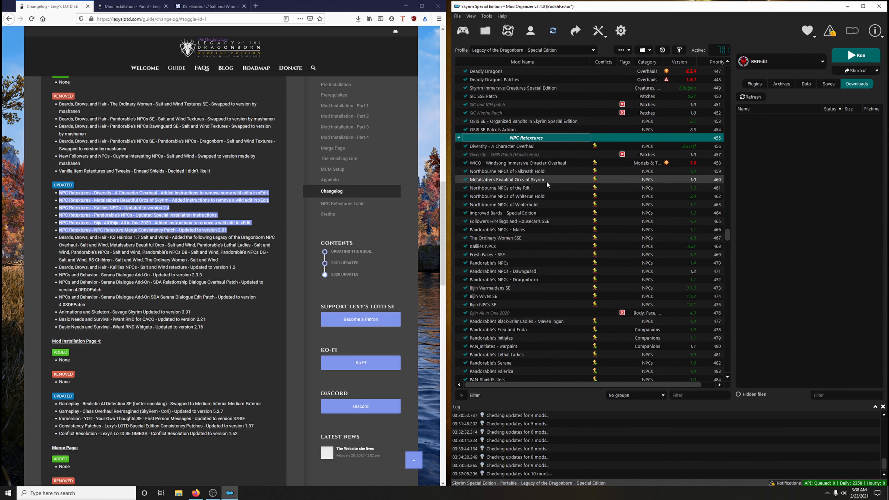
Step: Open the folder of the Diversity - A Character Overhaul mod in the file explorer and close it again
{"action": "right_click", "coordinate": [531, 147]}
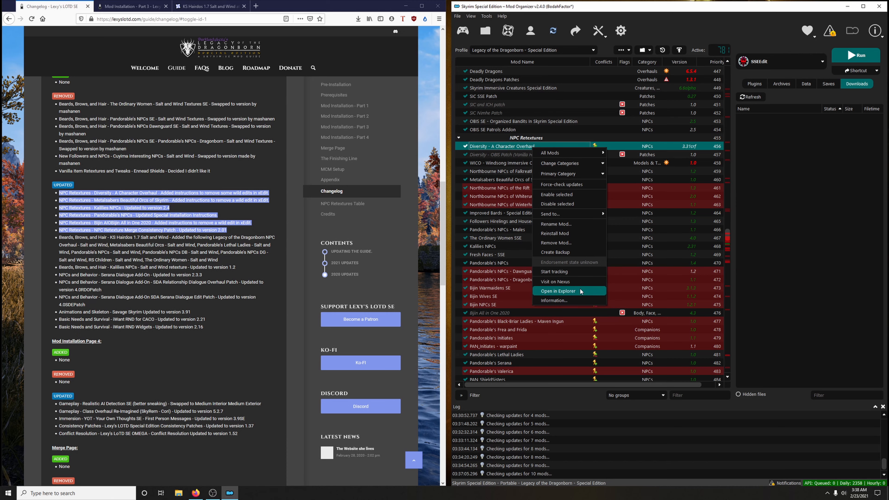
{"action": "left_click", "coordinate": [551, 291]}
{"action": "left_click", "coordinate": [818, 36]}
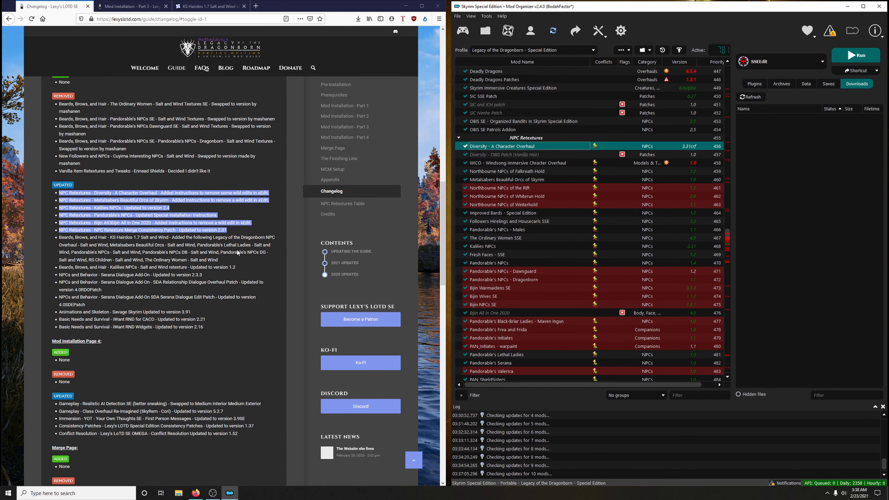
Step: Open the mod manager's list of tool plugins
{"action": "left_click", "coordinate": [599, 32]}
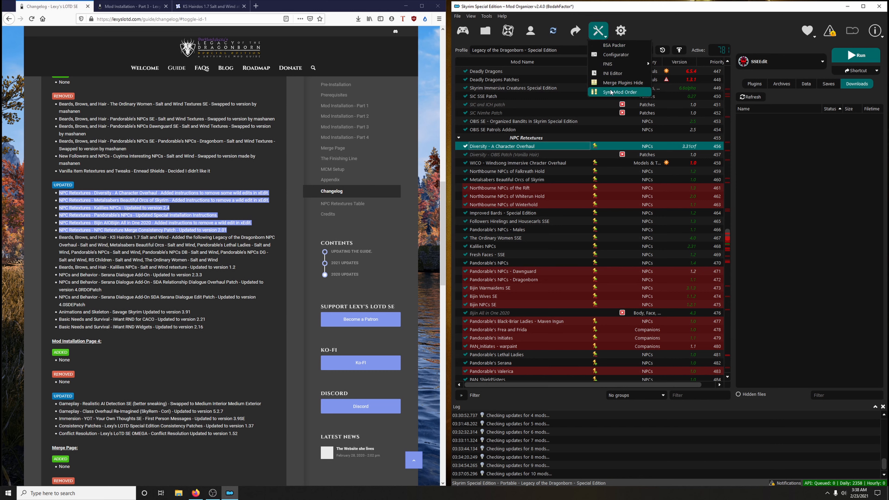
Step: Restore the hidden plugins of the NPC Retexture Merge SSE merge with Merge Plugins Hide, and check for them in the plugin list
{"action": "left_click", "coordinate": [609, 82]}
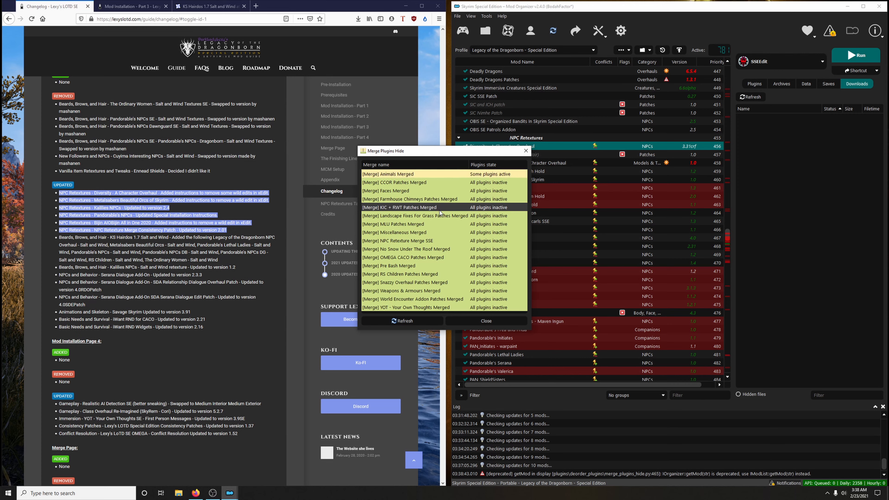
{"action": "right_click", "coordinate": [407, 242]}
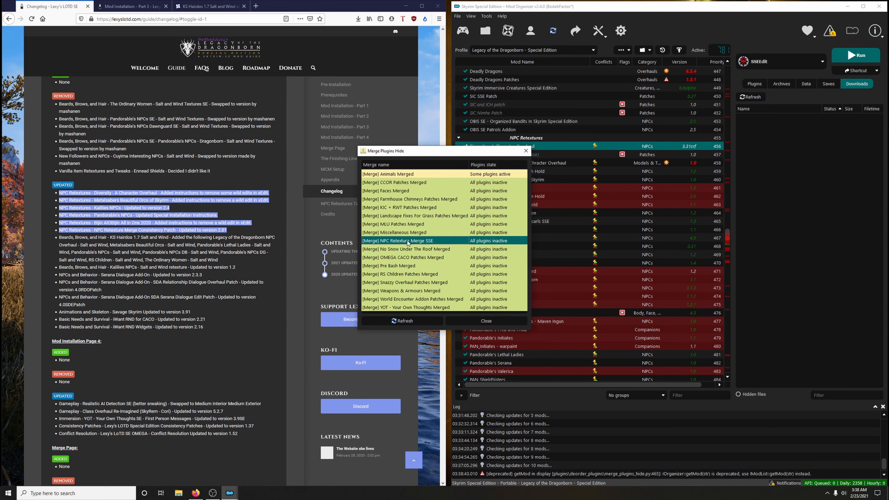
{"action": "left_click", "coordinate": [438, 237]}
{"action": "left_click", "coordinate": [491, 320]}
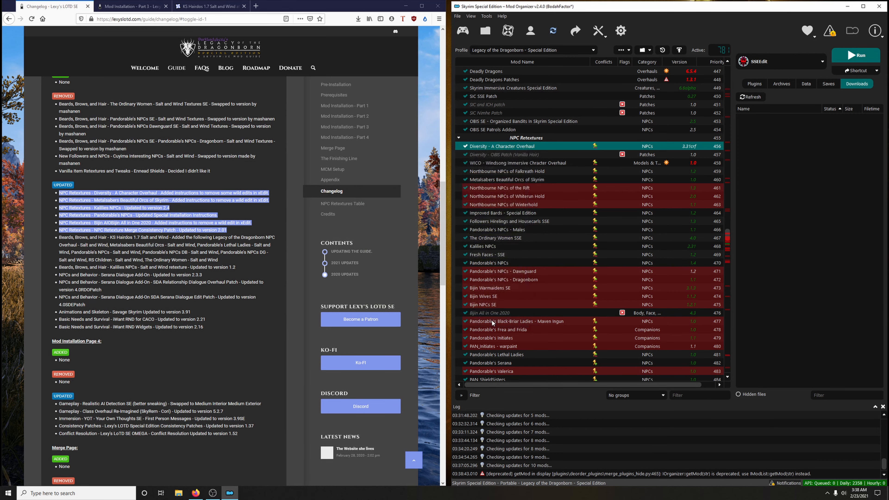
{"action": "left_click", "coordinate": [756, 86]}
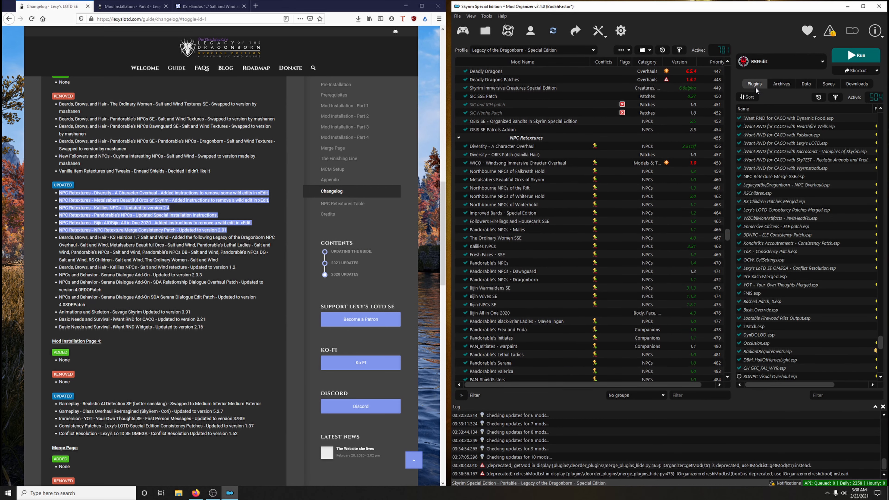
{"action": "scroll", "coordinate": [840, 267], "scroll_direction": "down", "scroll_amount": 6}
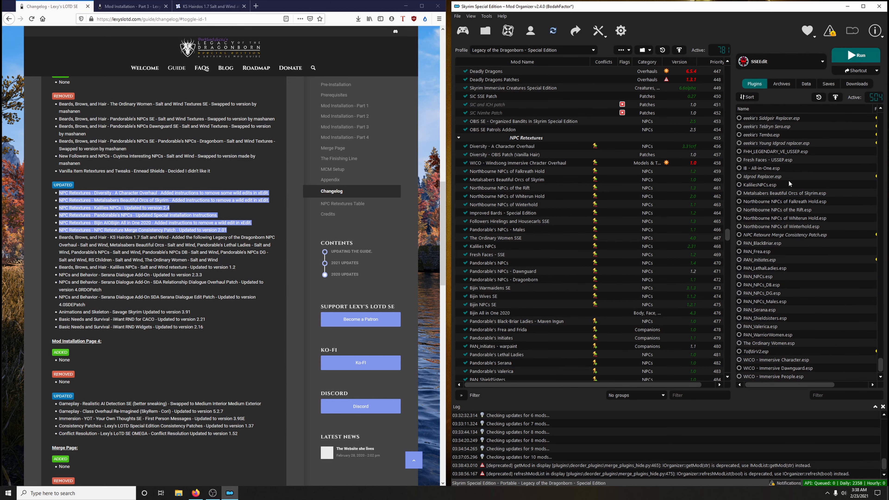
Step: Find the Diversity - A Character Overhaul entry in the Mod Installation - Part 3 guide by searching for "diversity", and read its SSE editing instructions
{"action": "left_click", "coordinate": [261, 212]}
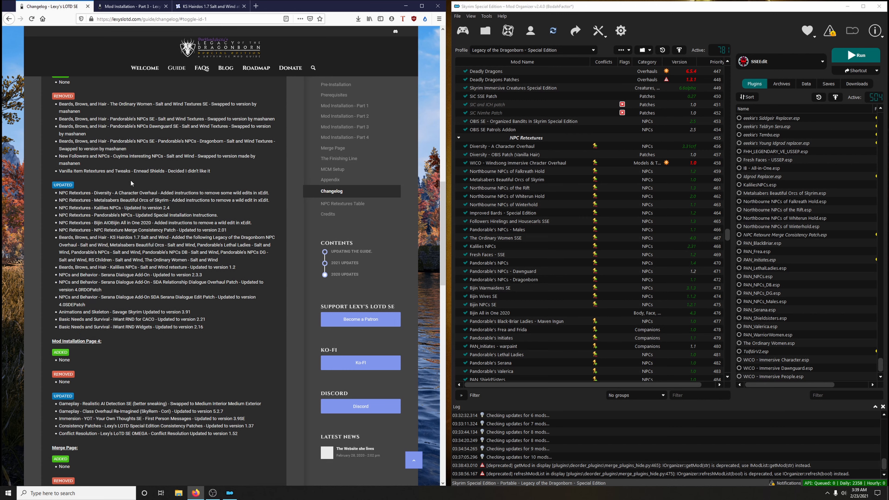
{"action": "left_click", "coordinate": [134, 7]}
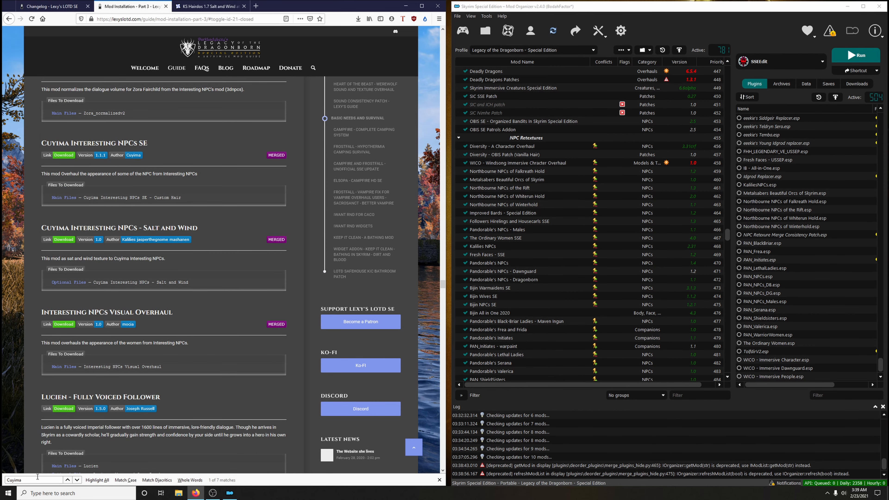
{"action": "key", "text": "ctrl+f"}
{"action": "type", "text": "diversity"}
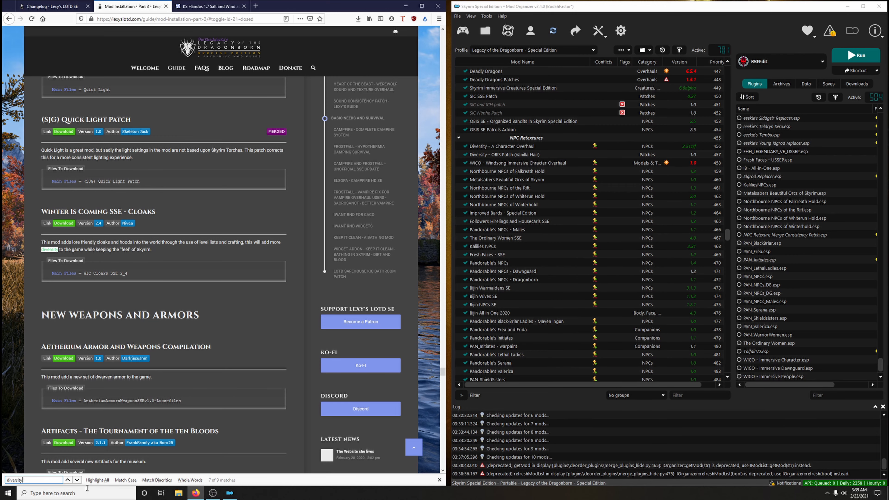
{"action": "left_click", "coordinate": [68, 479]}
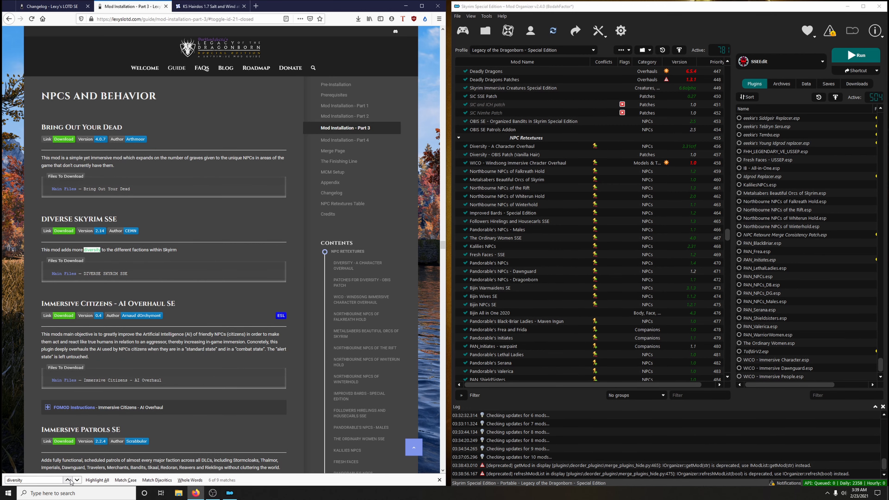
{"action": "left_click", "coordinate": [68, 479]}
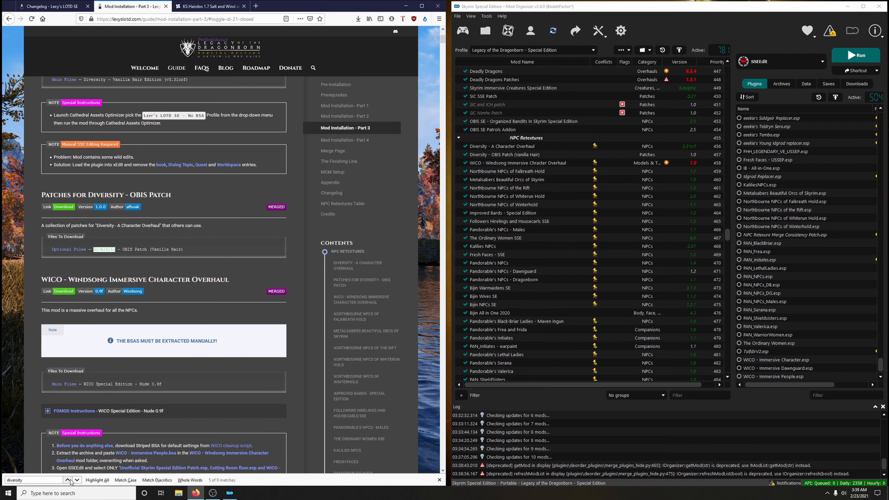
{"action": "left_click", "coordinate": [68, 480]}
{"action": "left_click", "coordinate": [68, 479]}
{"action": "left_click", "coordinate": [67, 479]}
{"action": "left_click", "coordinate": [68, 479]}
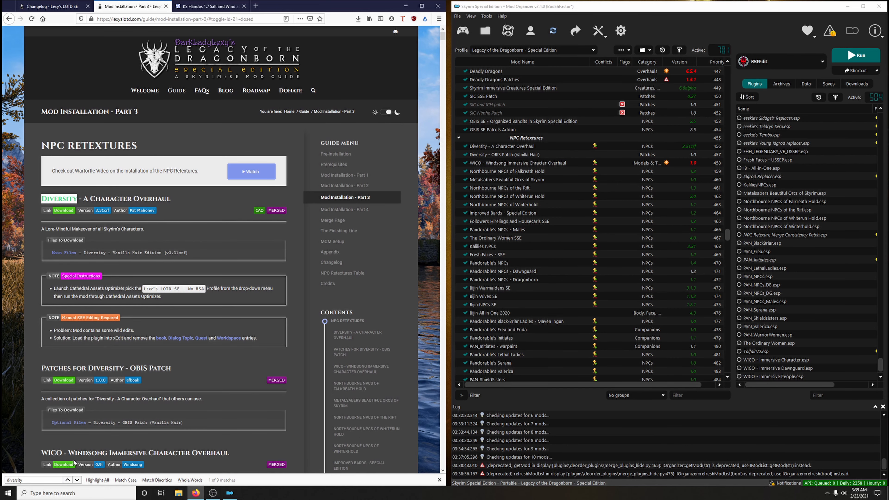
{"action": "left_click", "coordinate": [191, 221]}
{"action": "left_click", "coordinate": [65, 7]}
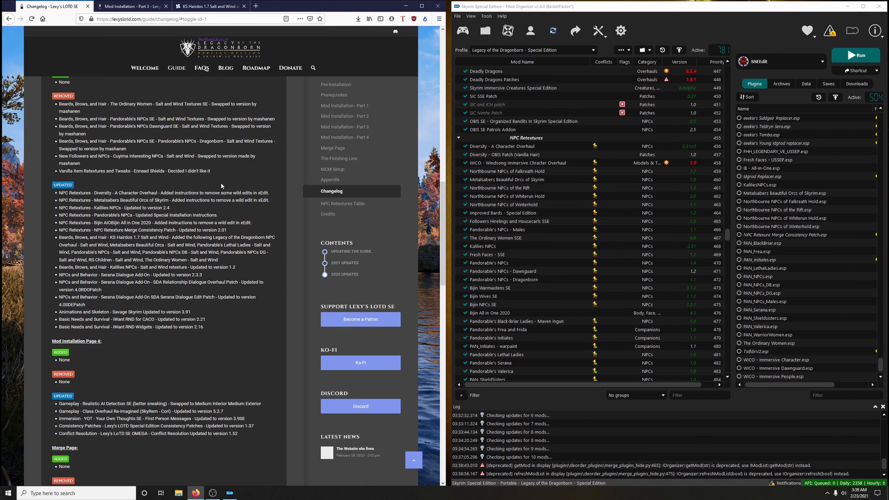
{"action": "left_click", "coordinate": [132, 7]}
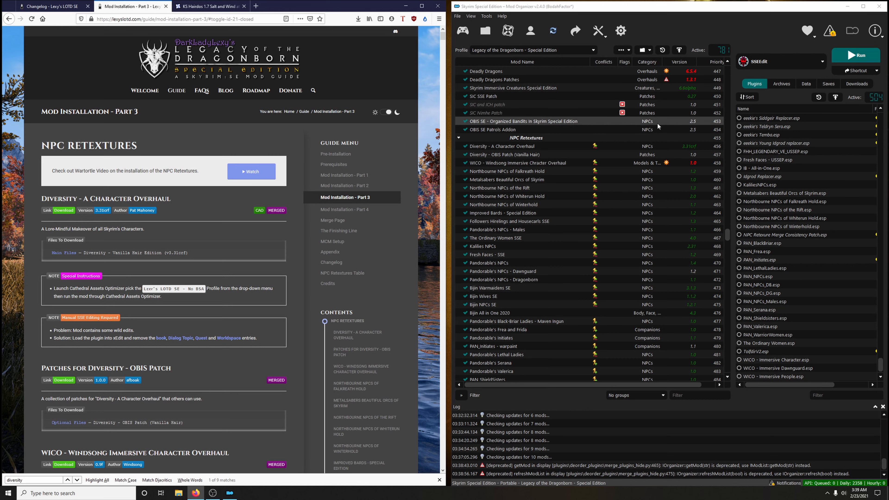
Step: Launch SSEEdit from Mod Organizer and load only Diversity - A Character Overhaul.esp, using the module filter "diver"
{"action": "left_click", "coordinate": [862, 59]}
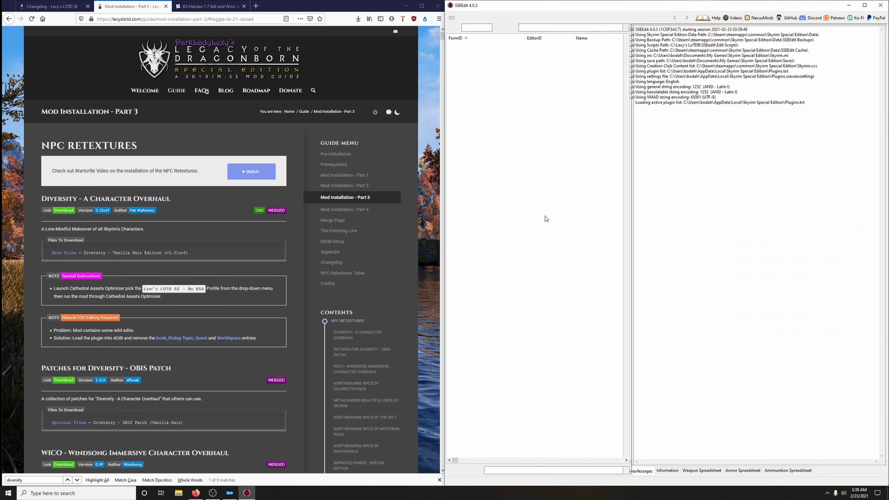
{"action": "right_click", "coordinate": [629, 256]}
{"action": "left_click", "coordinate": [651, 266]}
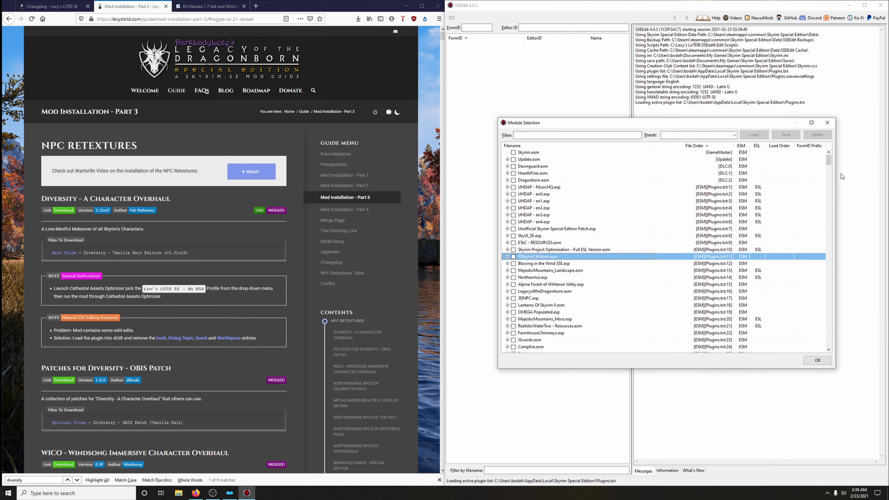
{"action": "left_click_drag", "start_coordinate": [828, 160], "coordinate": [829, 341]}
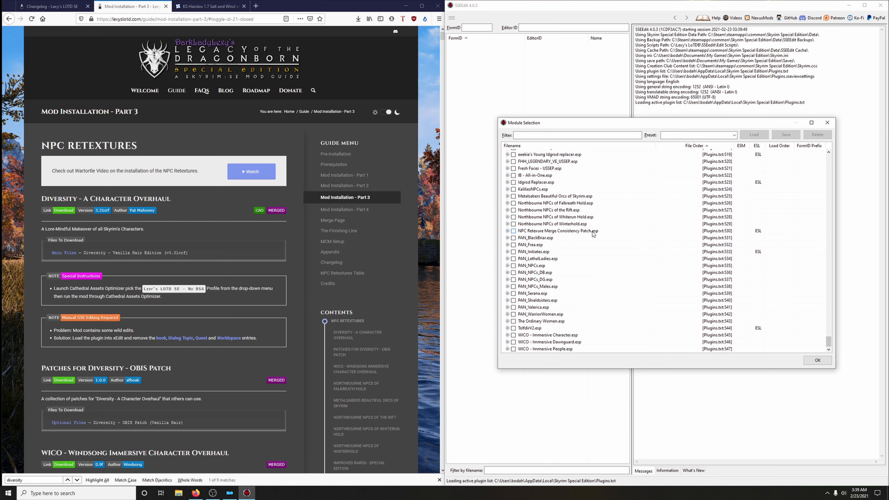
{"action": "scroll", "coordinate": [550, 321], "scroll_direction": "up", "scroll_amount": 3}
{"action": "left_click", "coordinate": [561, 138]}
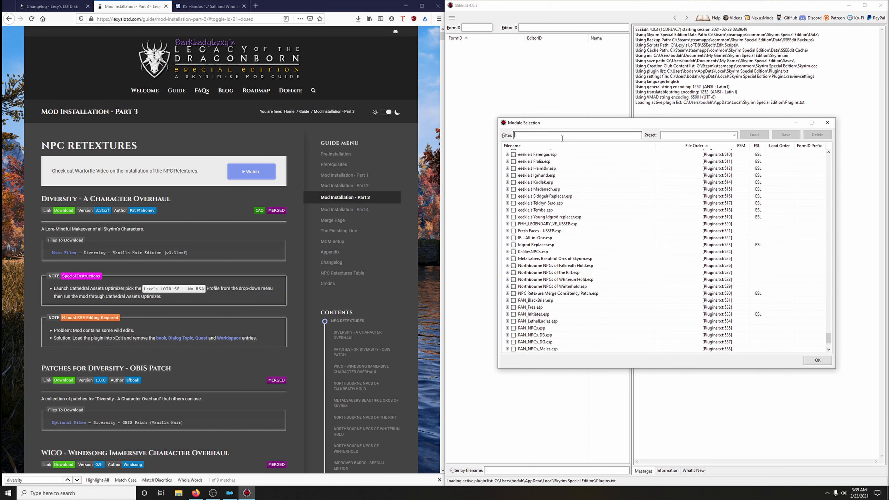
{"action": "type", "text": "diver"}
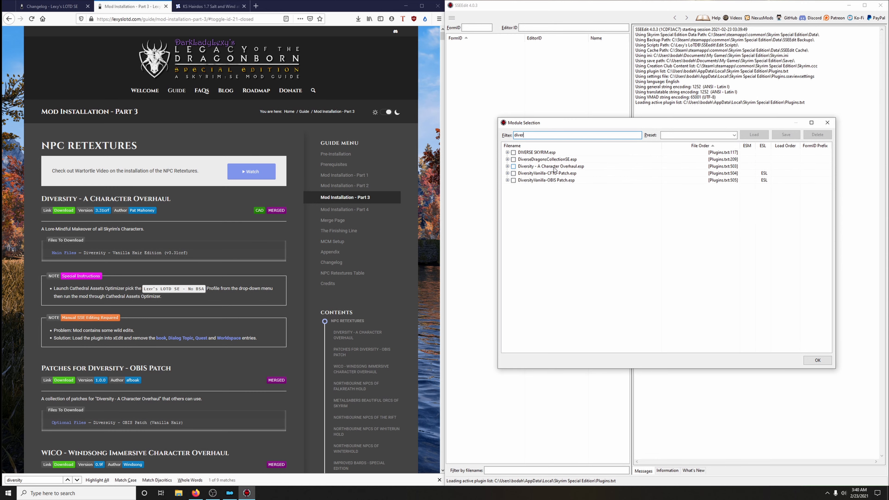
{"action": "left_click", "coordinate": [513, 166]}
{"action": "left_click", "coordinate": [815, 360]}
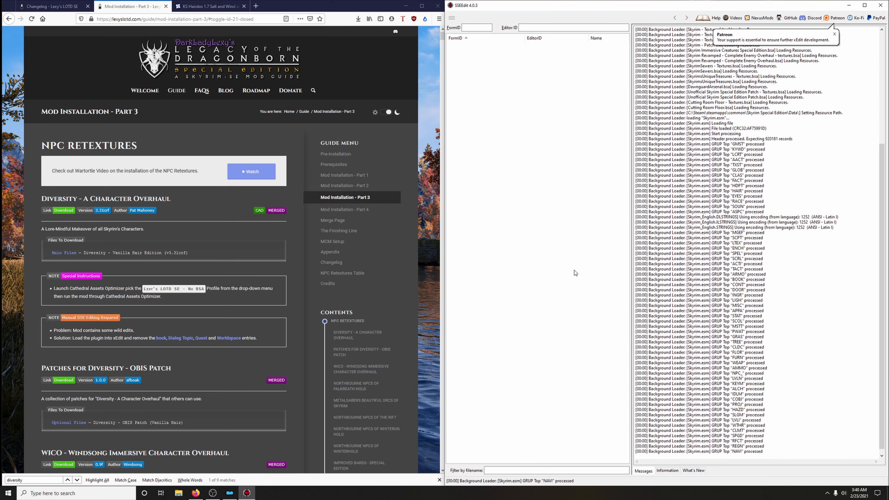
{"action": "left_click", "coordinate": [815, 360]}
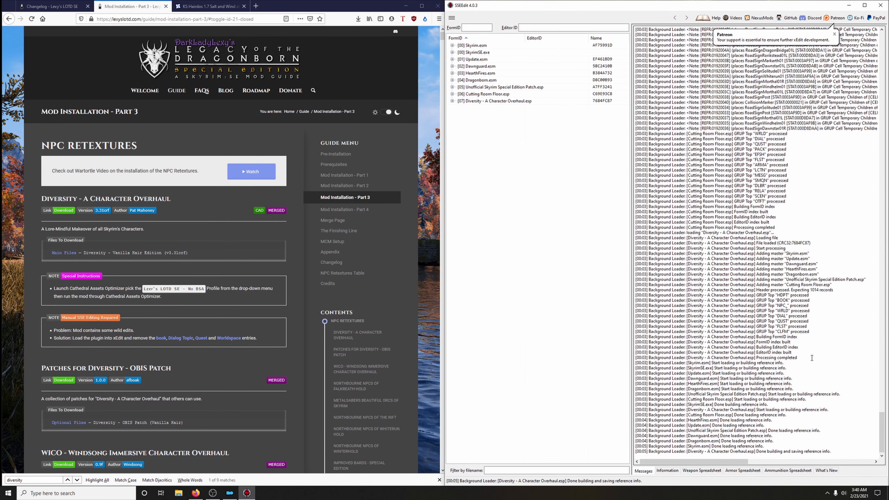
Step: Remove the Book record group from Diversity - A Character Overhaul.esp, accepting the module editing warning
{"action": "left_click", "coordinate": [452, 101]}
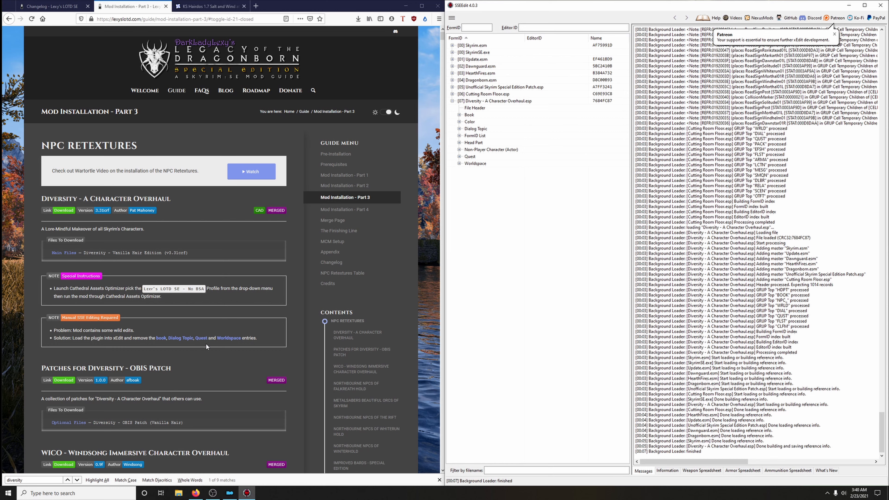
{"action": "left_click", "coordinate": [473, 116]}
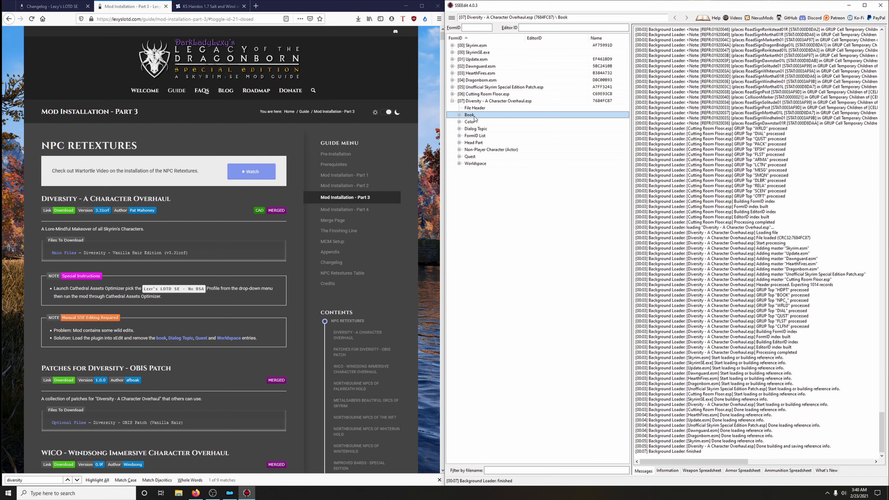
{"action": "right_click", "coordinate": [474, 119]}
{"action": "left_click", "coordinate": [521, 232]}
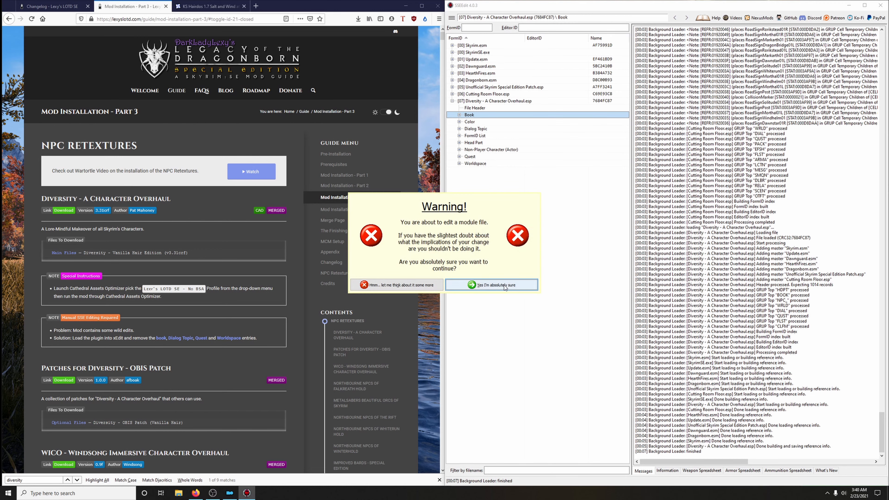
{"action": "left_click", "coordinate": [498, 288]}
{"action": "left_click", "coordinate": [466, 258]}
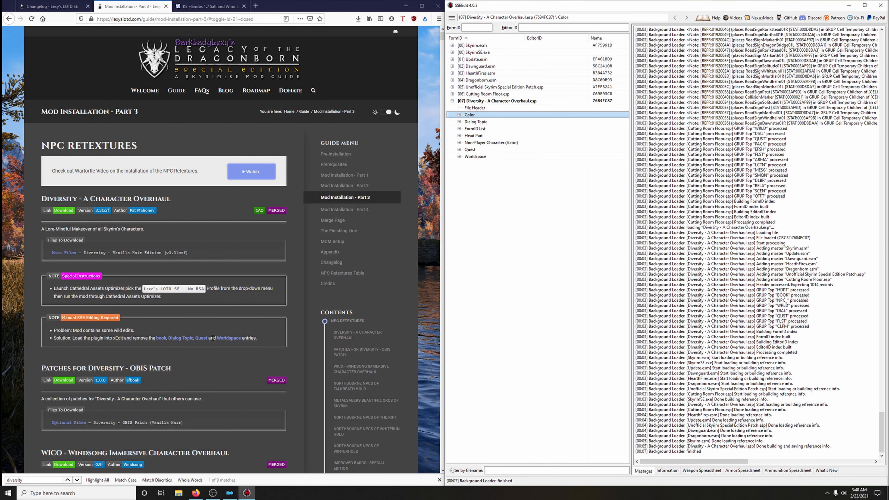
Step: Remove the Dialog Topic record group from Diversity - A Character Overhaul.esp
{"action": "left_click", "coordinate": [484, 123]}
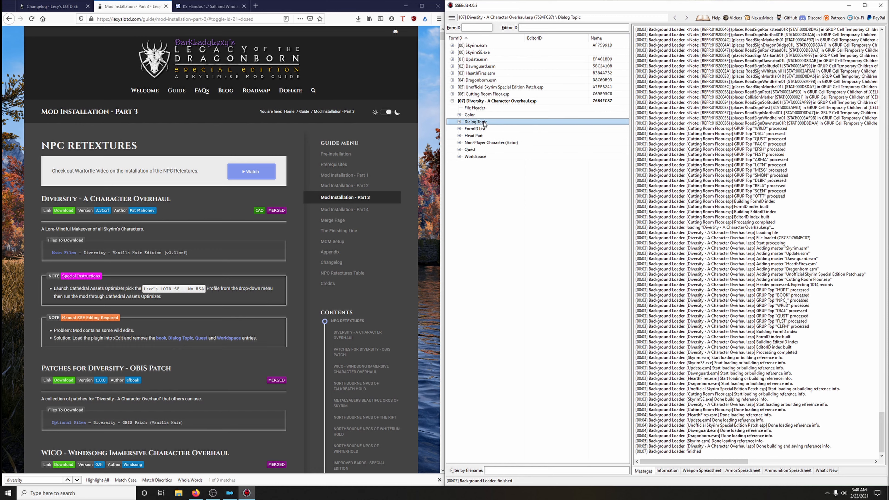
{"action": "right_click", "coordinate": [481, 124]}
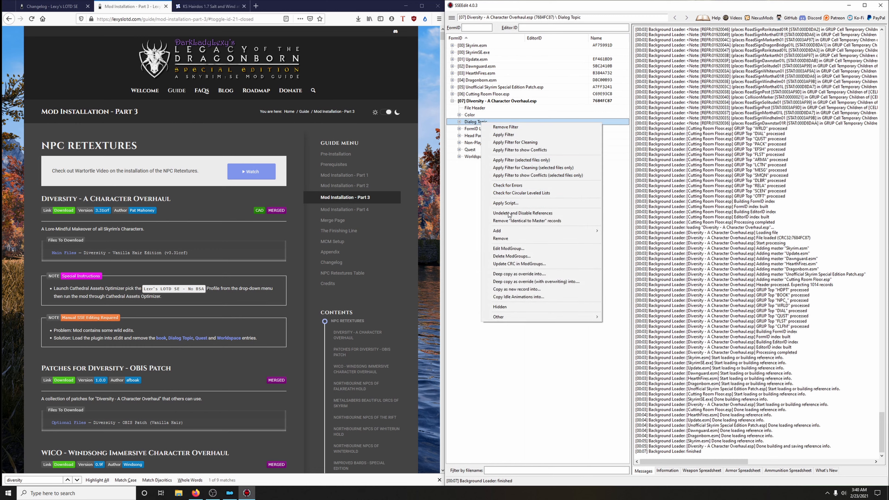
{"action": "left_click", "coordinate": [501, 238]}
{"action": "left_click", "coordinate": [468, 258]}
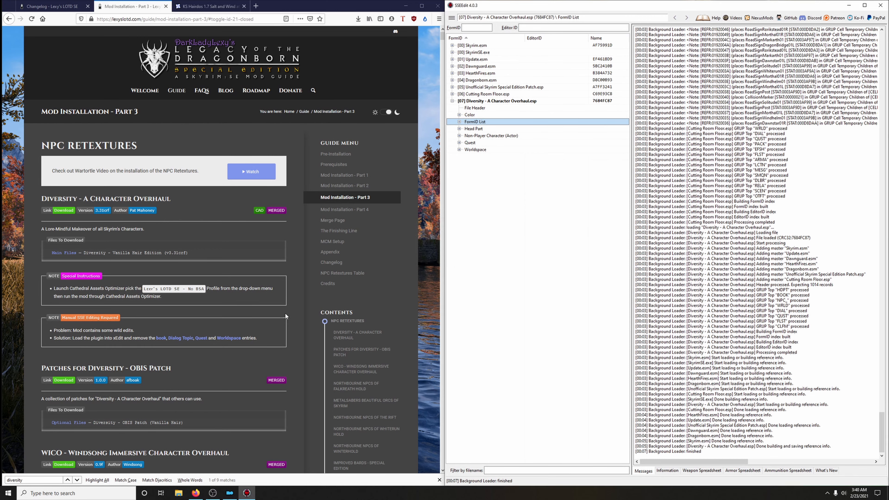
Step: Remove the Quest and Worldspace record groups from Diversity - A Character Overhaul.esp
{"action": "right_click", "coordinate": [473, 144]}
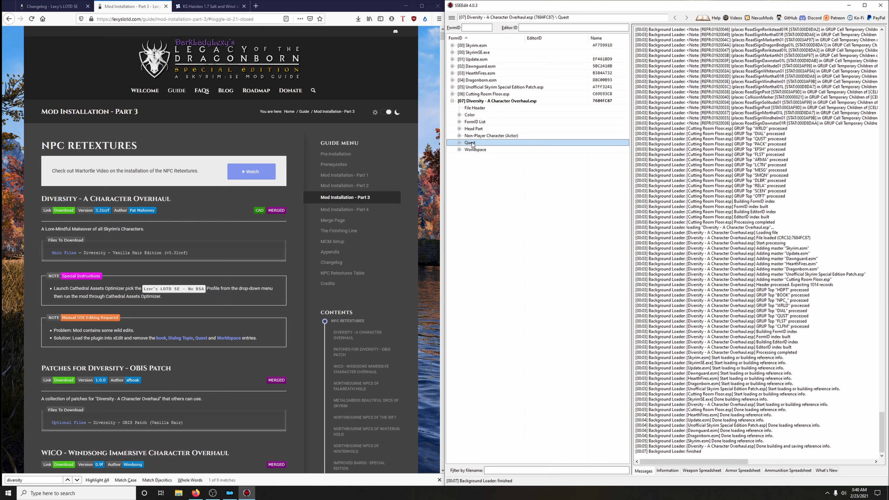
{"action": "left_click", "coordinate": [499, 258]}
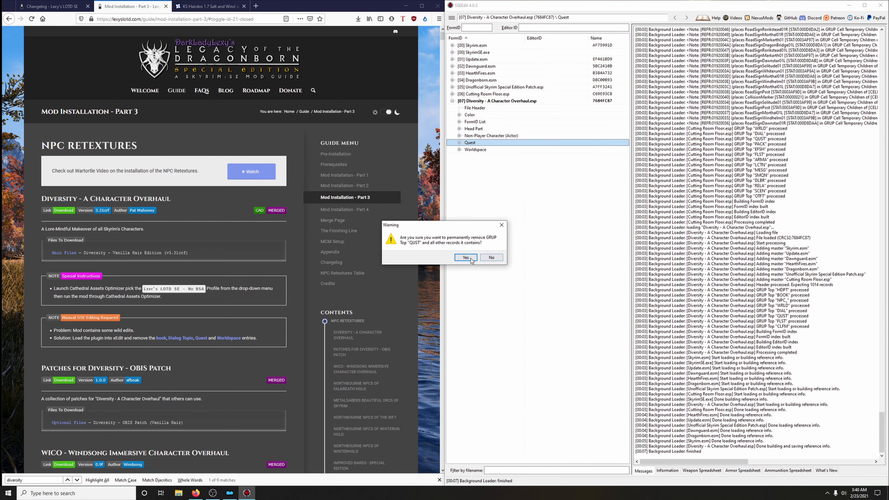
{"action": "left_click", "coordinate": [471, 258]}
{"action": "right_click", "coordinate": [482, 143]}
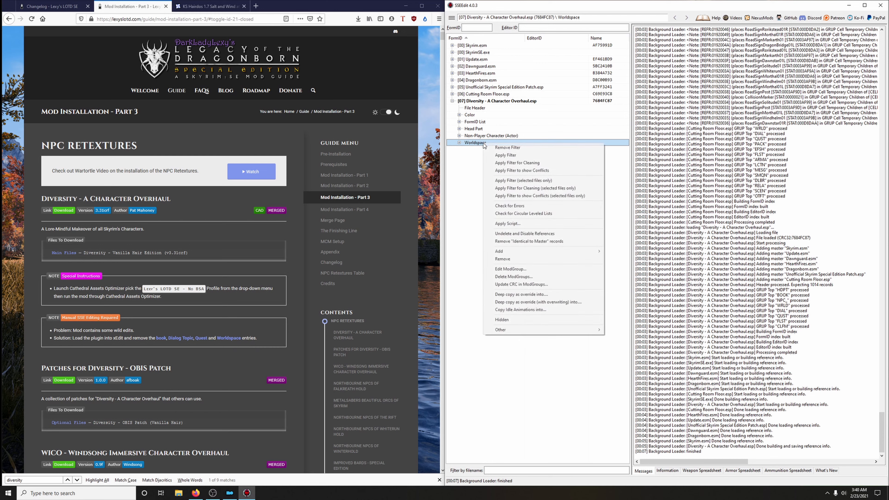
{"action": "left_click", "coordinate": [503, 262]}
{"action": "left_click", "coordinate": [469, 257]}
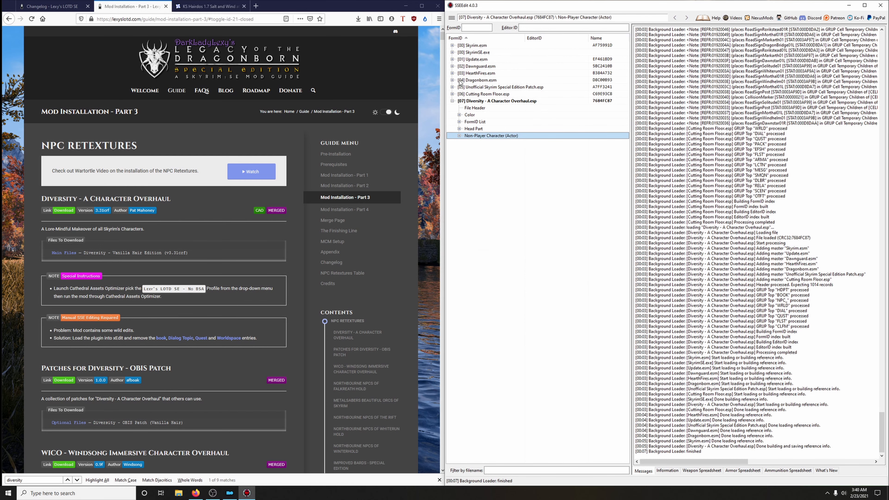
Step: Exit SSEEdit and save the changes to Diversity - A Character Overhaul.esp
{"action": "left_click", "coordinate": [451, 101]}
{"action": "left_click", "coordinate": [880, 6]}
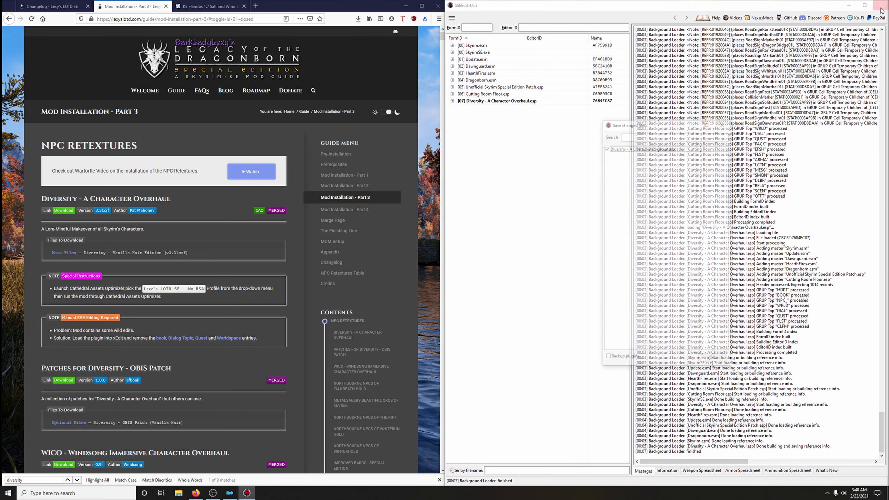
{"action": "left_click", "coordinate": [719, 361]}
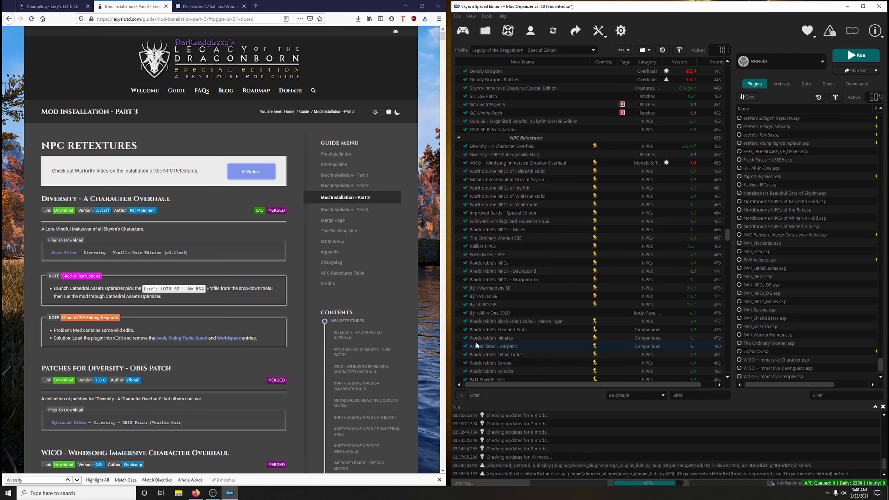
Step: Find the Metalsabers Beautiful Orcs of Skyrim instructions in the guide and load only Metalsabers Beautiful Orcs of Skyrim.esp in SSEEdit
{"action": "left_click", "coordinate": [53, 6]}
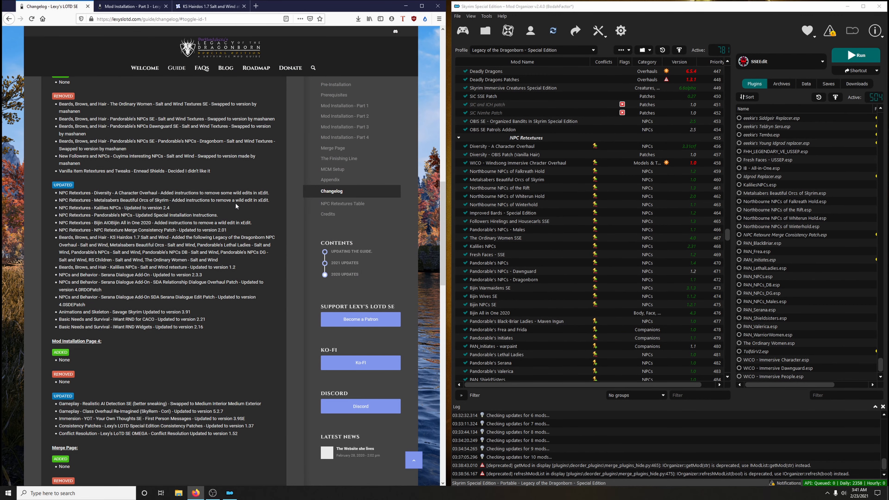
{"action": "key", "text": "ctrl+Tab"}
{"action": "scroll", "coordinate": [183, 295], "scroll_direction": "down", "scroll_amount": 9}
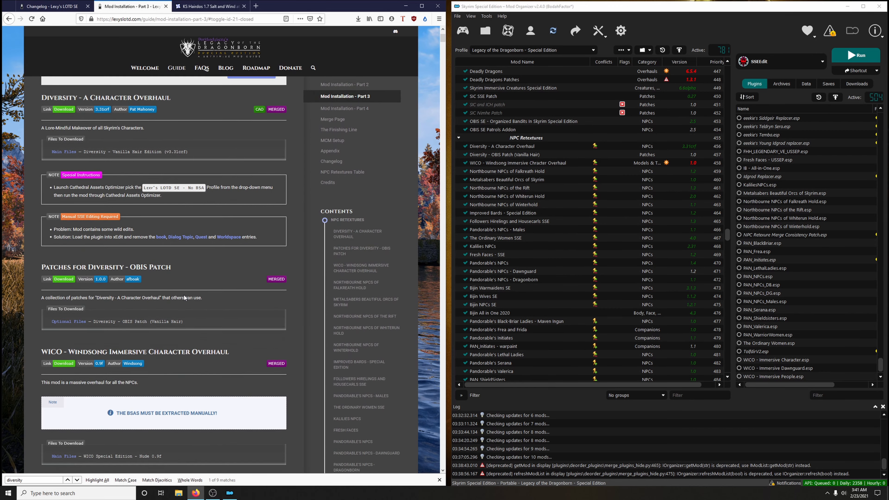
{"action": "scroll", "coordinate": [218, 211], "scroll_direction": "down", "scroll_amount": 5}
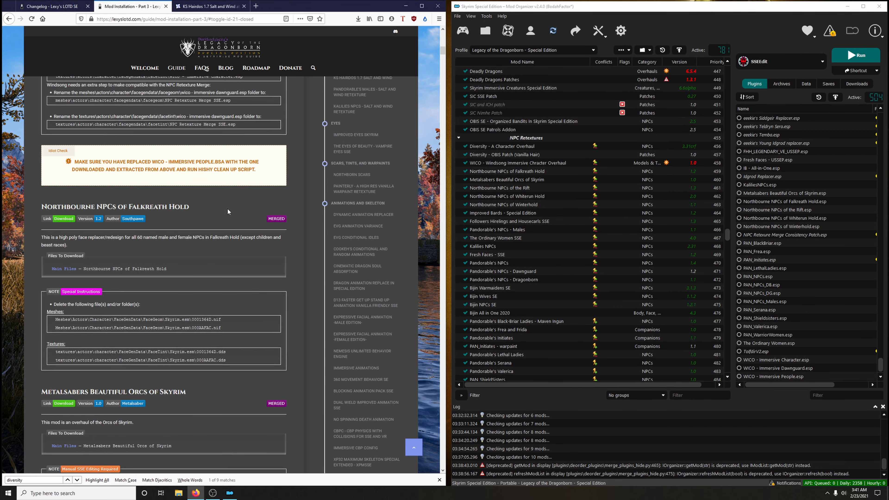
{"action": "scroll", "coordinate": [227, 208], "scroll_direction": "down", "scroll_amount": 5}
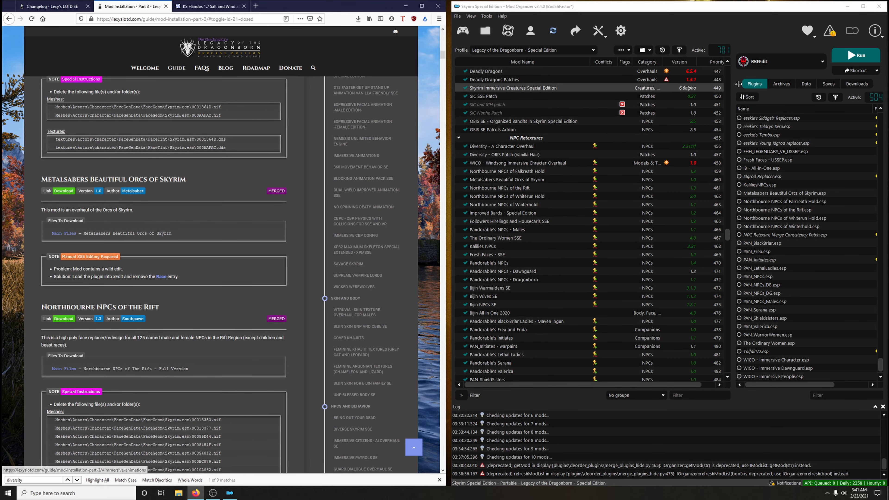
{"action": "left_click", "coordinate": [846, 58]}
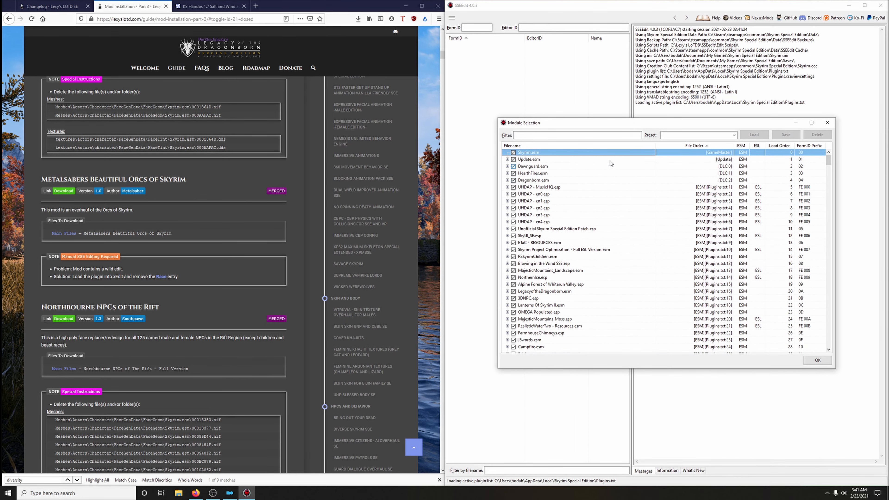
{"action": "right_click", "coordinate": [575, 249]}
{"action": "left_click", "coordinate": [594, 263]}
{"action": "left_click", "coordinate": [554, 137]}
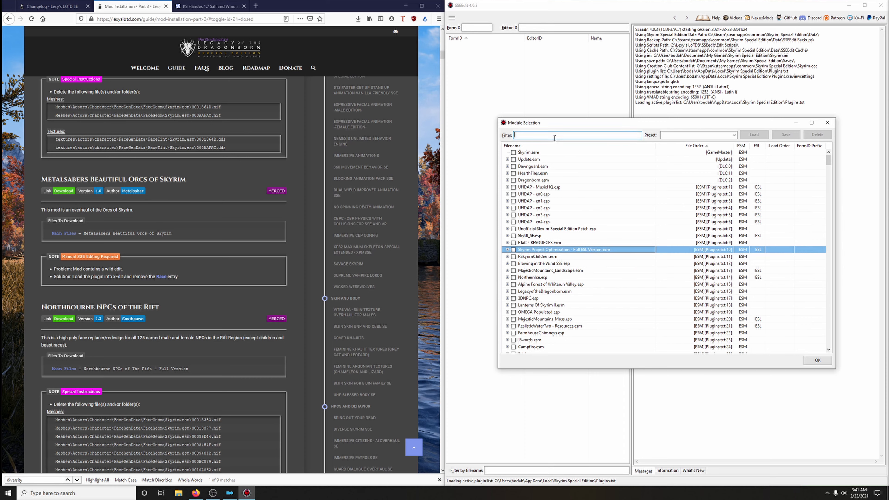
{"action": "type", "text": "metal"}
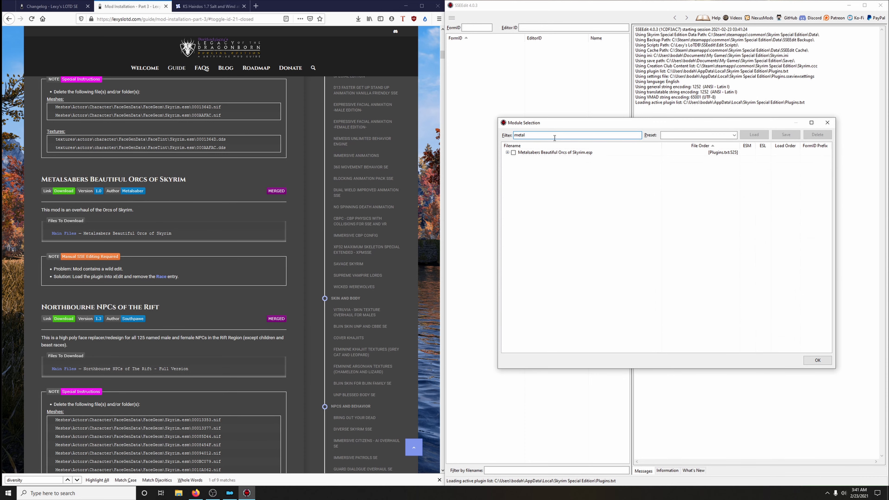
{"action": "left_click", "coordinate": [817, 361]}
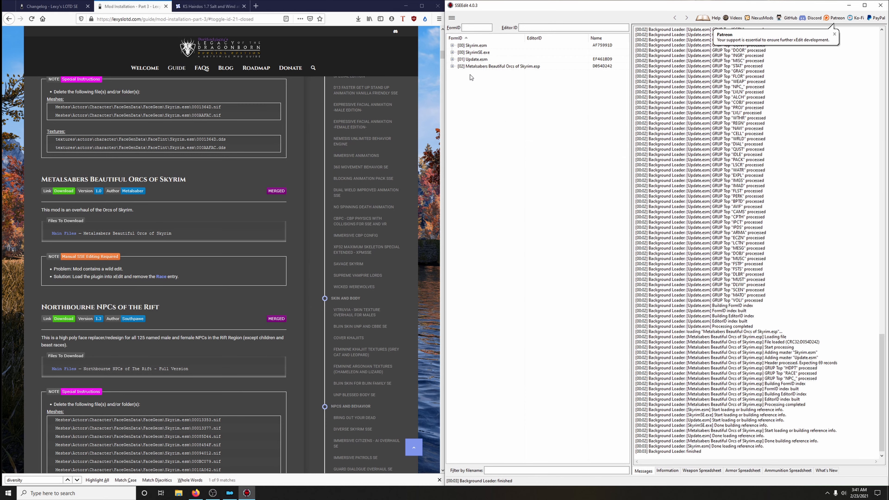
Step: Remove the Race record group from Metalsabers Beautiful Orcs of Skyrim.esp and exit SSEEdit, saving the plugin
{"action": "left_click", "coordinate": [452, 67]}
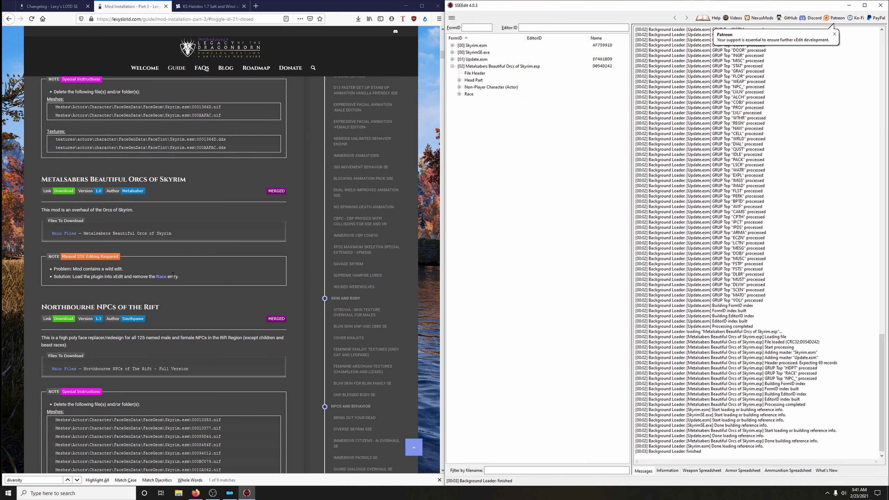
{"action": "right_click", "coordinate": [469, 95]}
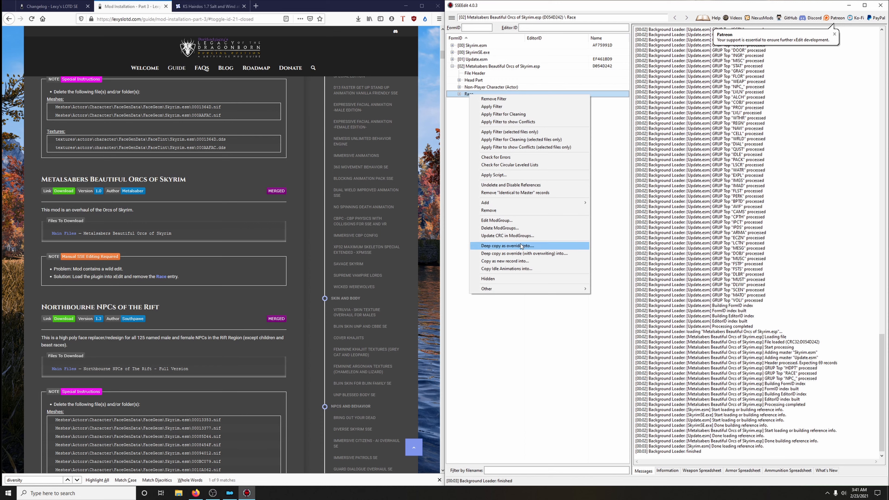
{"action": "left_click", "coordinate": [505, 213]}
{"action": "left_click", "coordinate": [493, 288]}
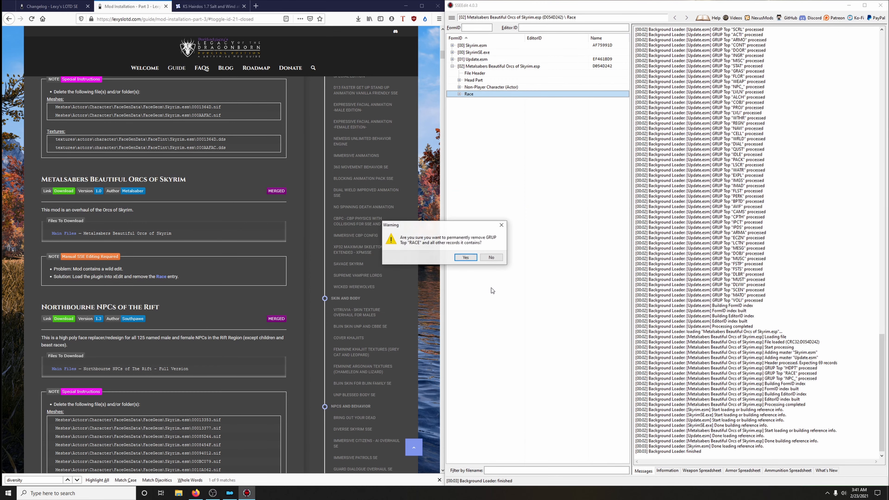
{"action": "left_click", "coordinate": [470, 258]}
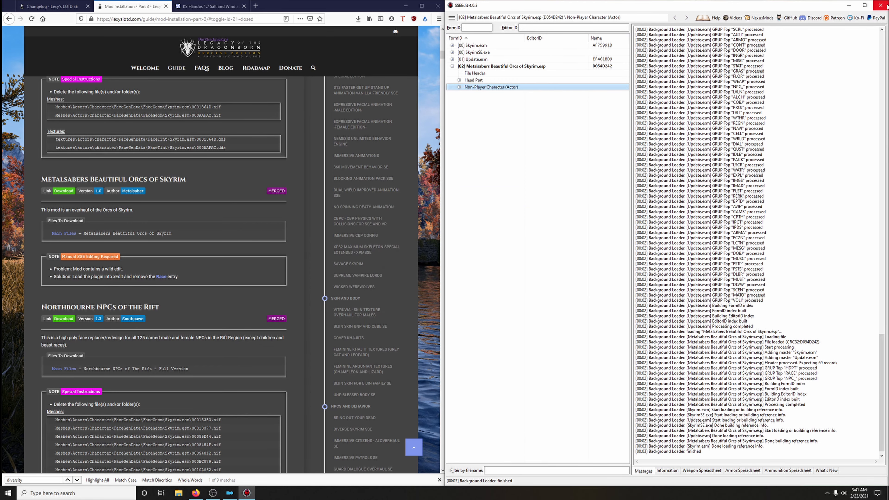
{"action": "left_click", "coordinate": [880, 5]}
{"action": "left_click", "coordinate": [712, 361]}
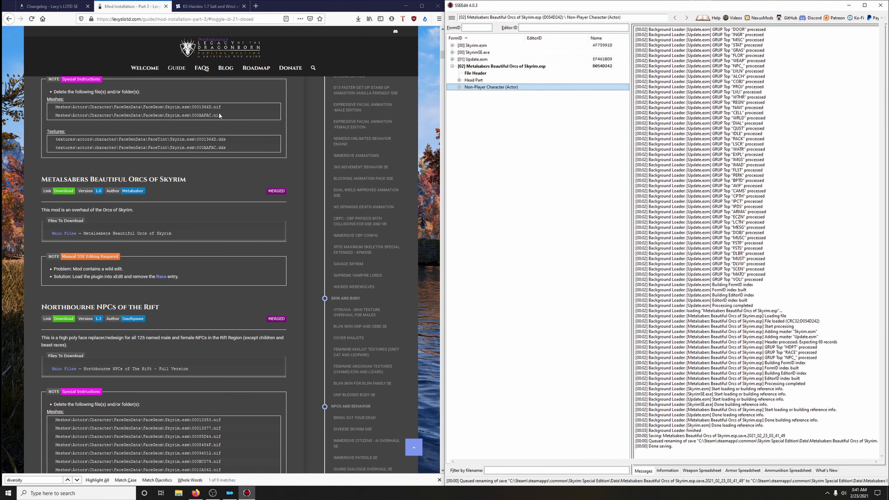
Step: Check the changelog for the next NPC Retextures update and find the Kalilies NPCs entry in the installation guide
{"action": "left_click", "coordinate": [53, 6]}
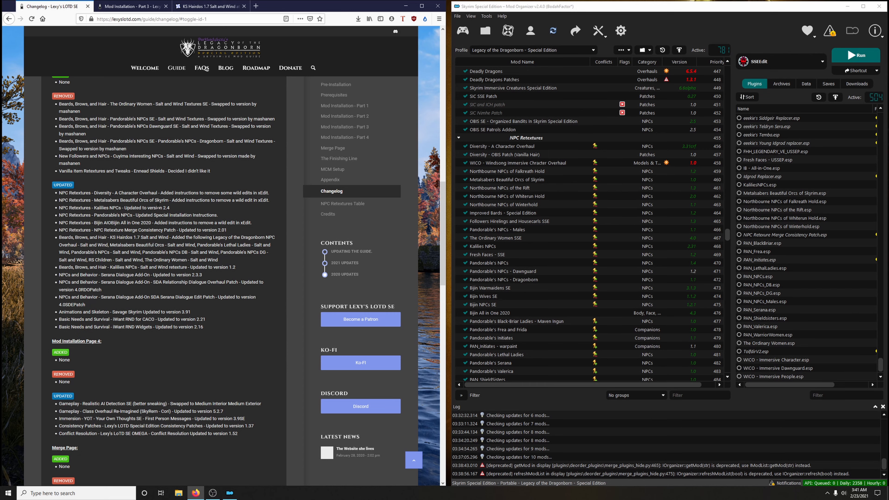
{"action": "key", "text": "ctrl+Tab"}
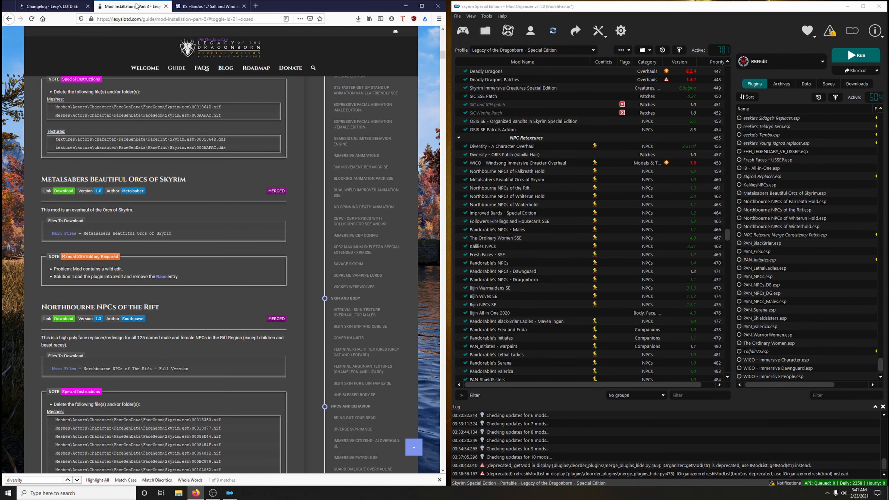
{"action": "scroll", "coordinate": [214, 321], "scroll_direction": "down", "scroll_amount": 15}
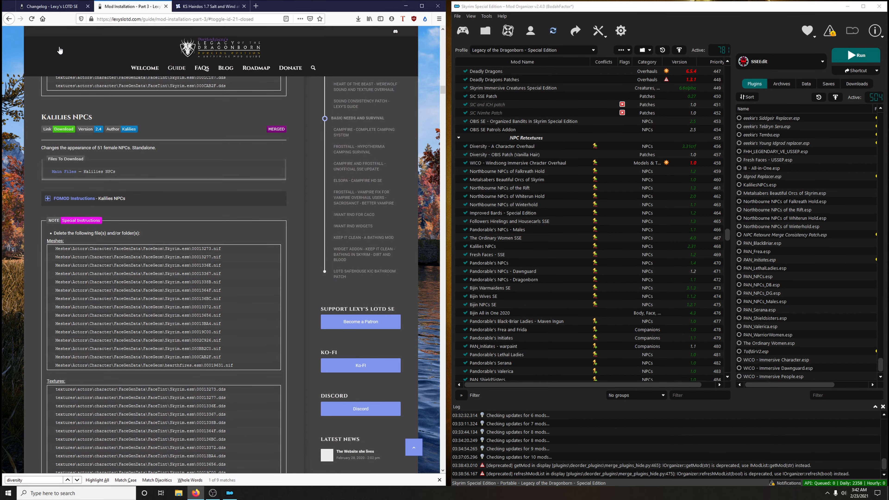
{"action": "left_click", "coordinate": [52, 6]}
{"action": "key", "text": "ctrl+Tab"}
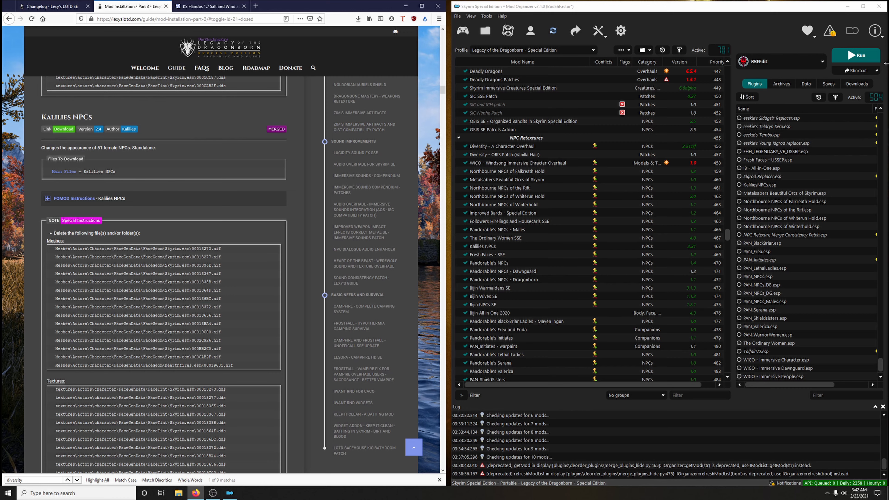
Step: Download the Kalilies NPCs 2.4 main file with loose files from Nexus Mods into Mod Organizer and close its mod page
{"action": "left_click", "coordinate": [856, 83]}
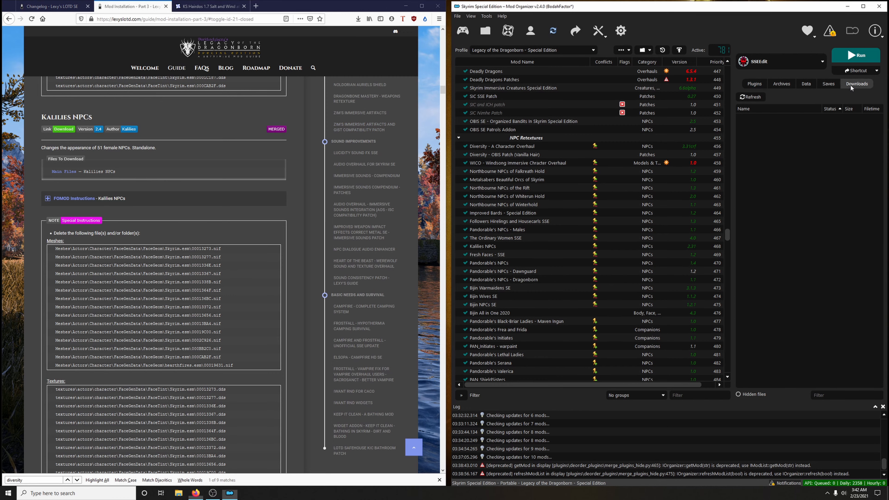
{"action": "left_click", "coordinate": [64, 132]}
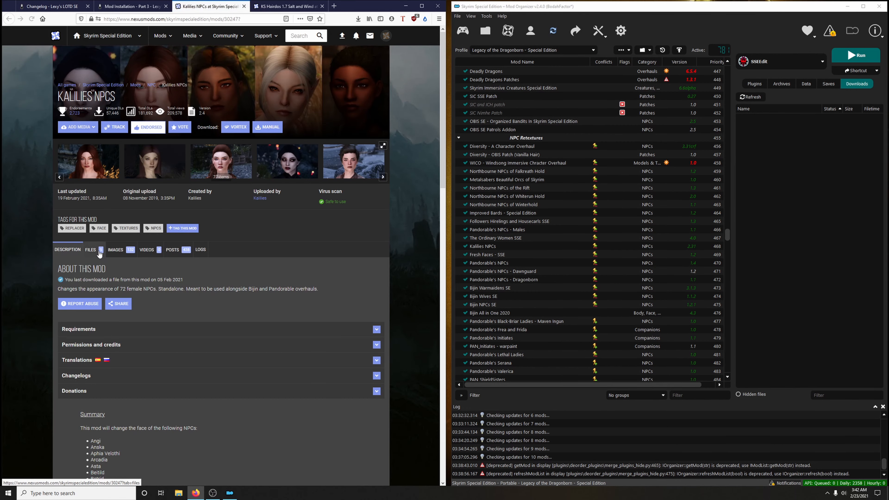
{"action": "left_click", "coordinate": [100, 253]}
{"action": "scroll", "coordinate": [254, 246], "scroll_direction": "down", "scroll_amount": 3}
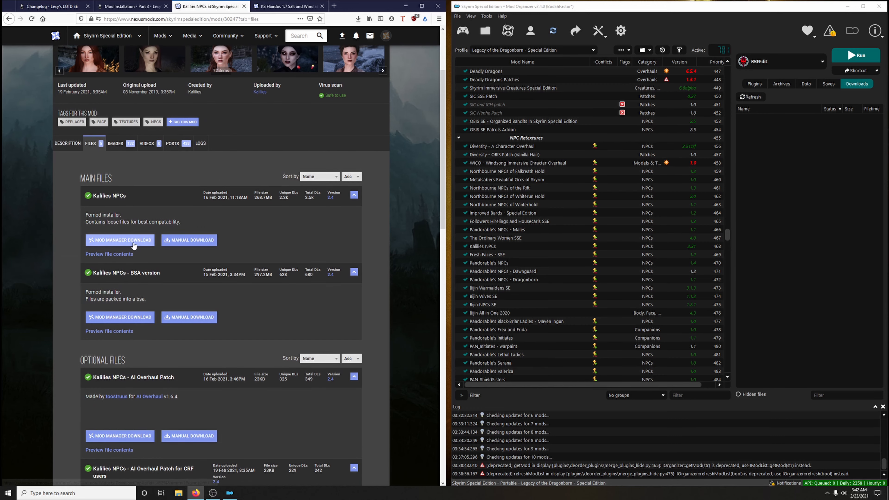
{"action": "left_click", "coordinate": [136, 7]}
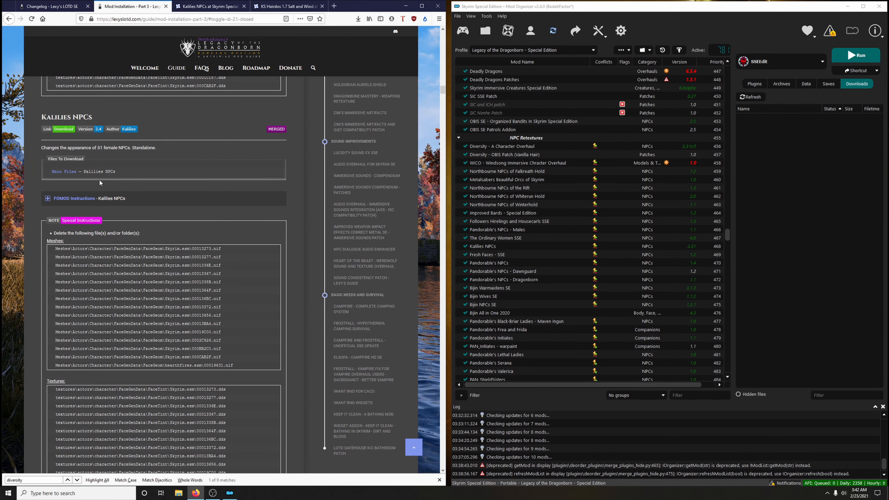
{"action": "left_click", "coordinate": [210, 6]}
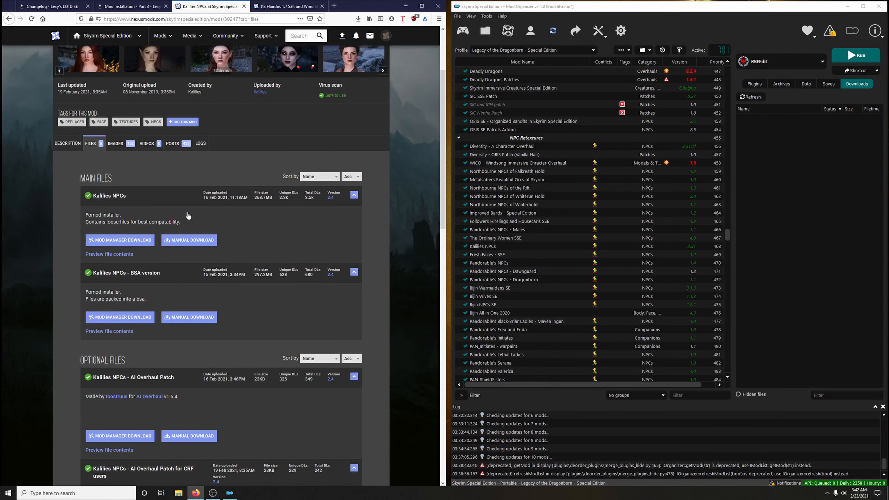
{"action": "left_click", "coordinate": [137, 240]}
{"action": "left_click", "coordinate": [388, 189]}
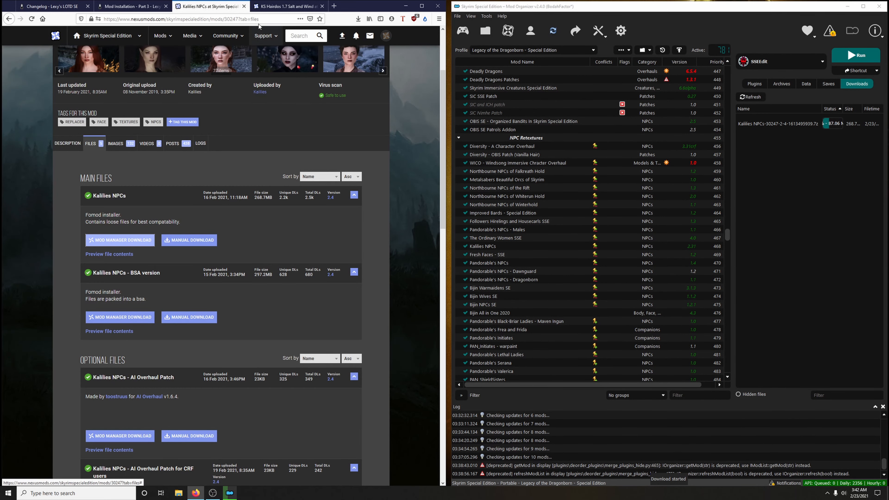
{"action": "left_click", "coordinate": [244, 6]}
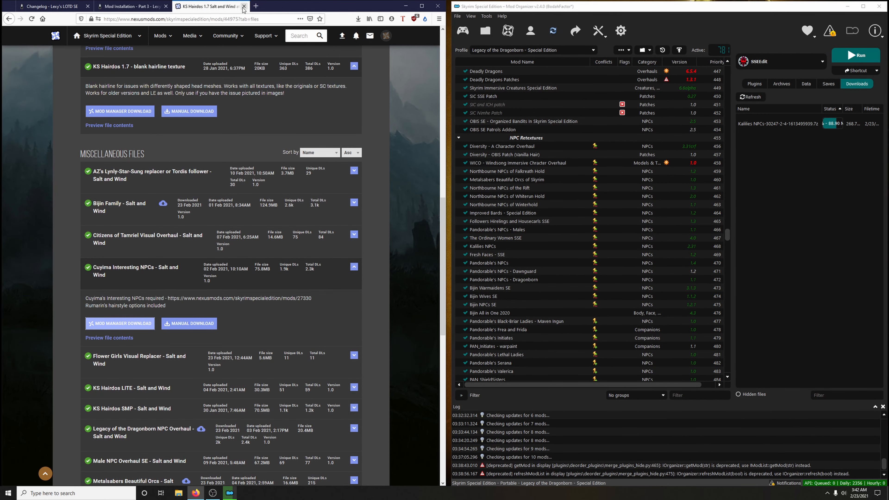
Step: Close the KS Hairdos mod page and expand the Kalilies NPCs FOMOD instructions in the guide
{"action": "left_click", "coordinate": [506, 237]}
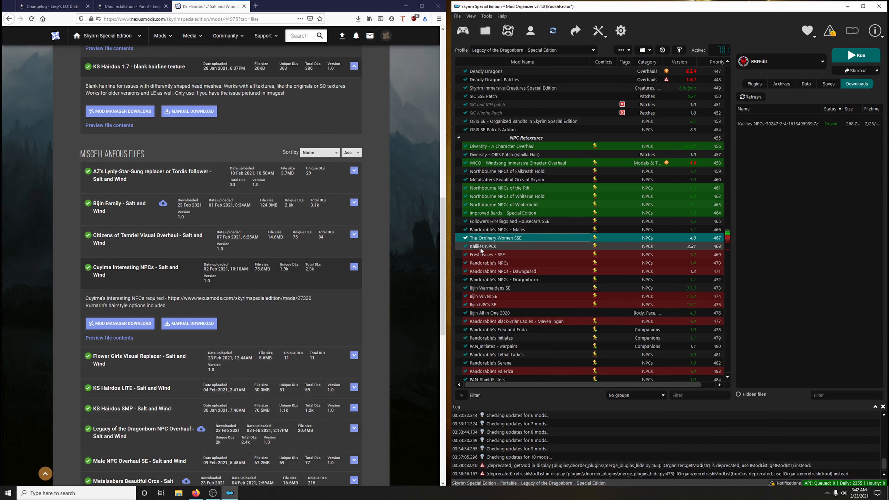
{"action": "left_click", "coordinate": [115, 7]}
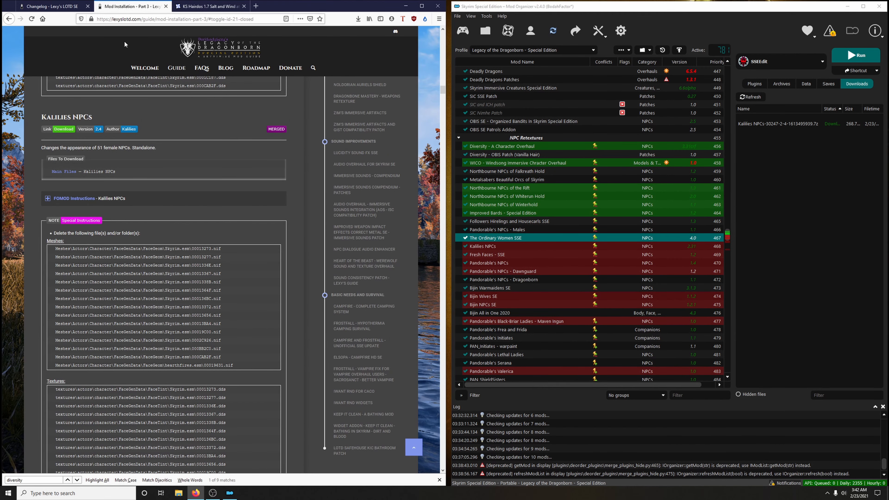
{"action": "left_click", "coordinate": [220, 7]}
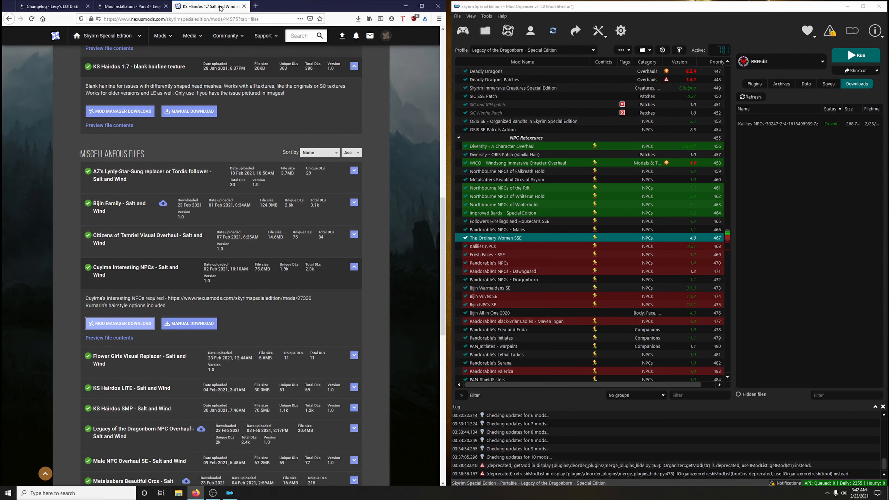
{"action": "left_click", "coordinate": [244, 6]}
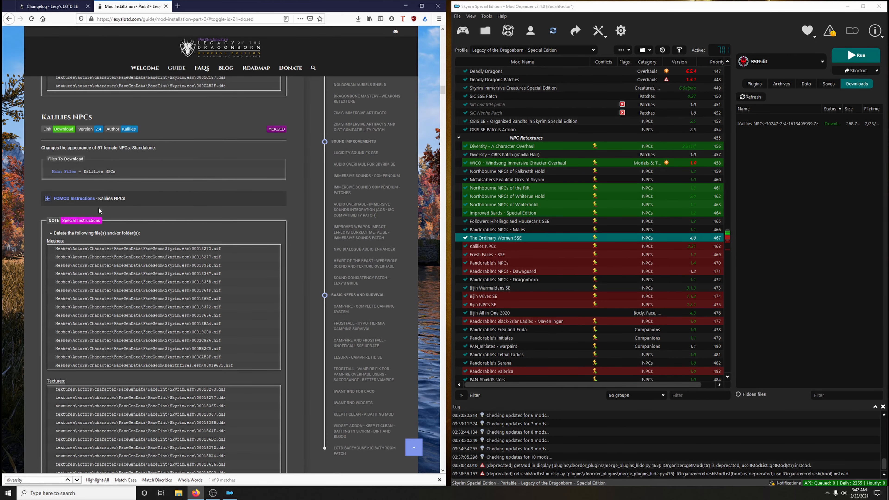
{"action": "left_click", "coordinate": [74, 198]}
{"action": "scroll", "coordinate": [207, 268], "scroll_direction": "down", "scroll_amount": 3}
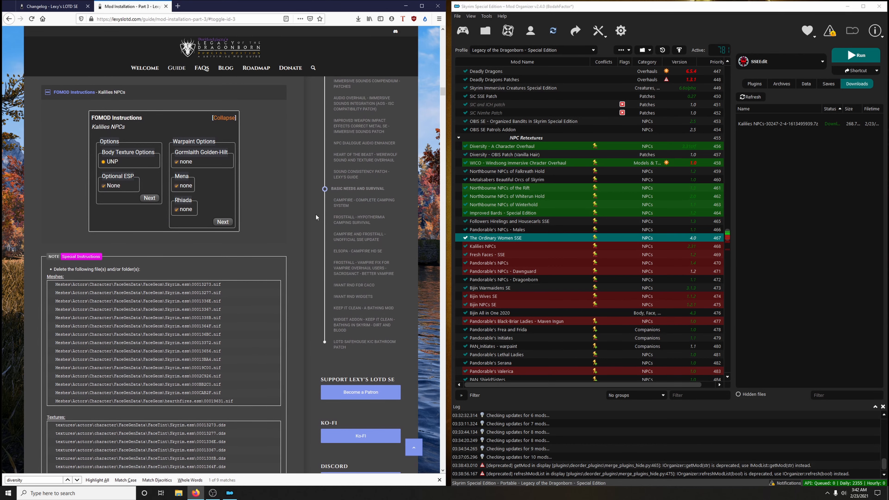
Step: Install the downloaded Kalilies NPCs archive with UNP body textures, leaving the optional ESP and warpaint options unselected, and replace the existing mod
{"action": "double_click", "coordinate": [776, 123]}
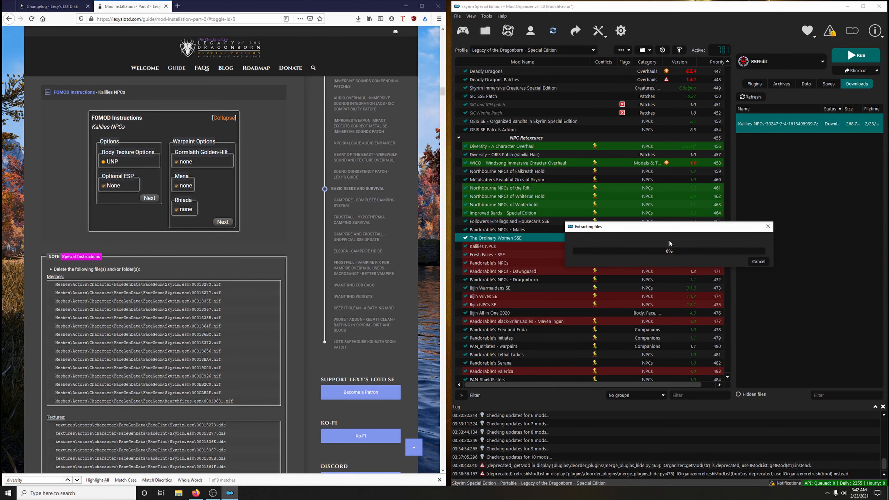
{"action": "left_click_drag", "start_coordinate": [453, 154], "coordinate": [731, 229]}
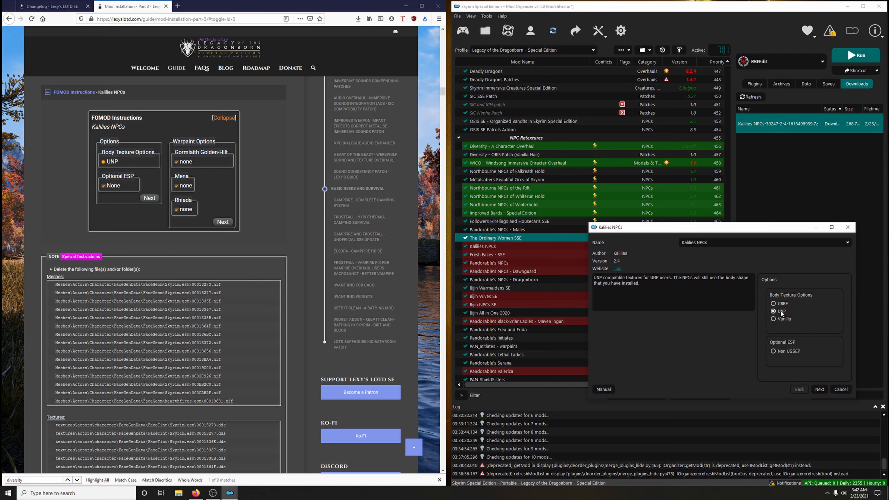
{"action": "left_click", "coordinate": [819, 389]}
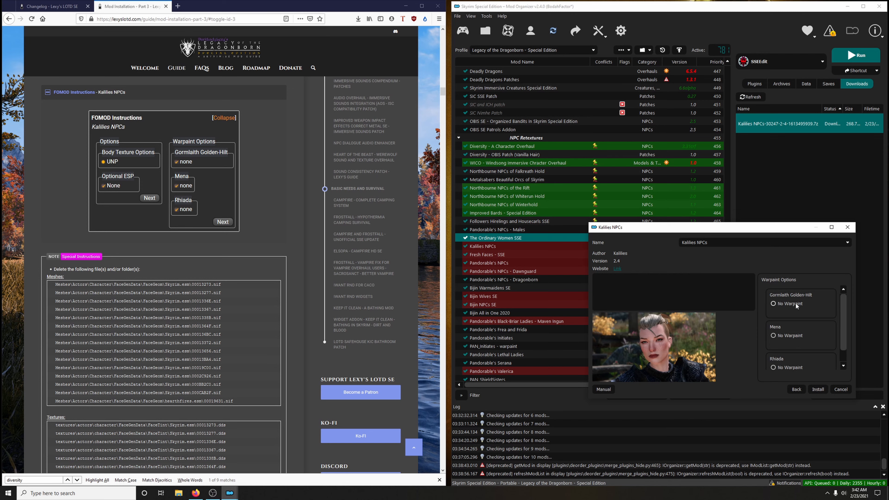
{"action": "scroll", "coordinate": [801, 326], "scroll_direction": "down", "scroll_amount": 1}
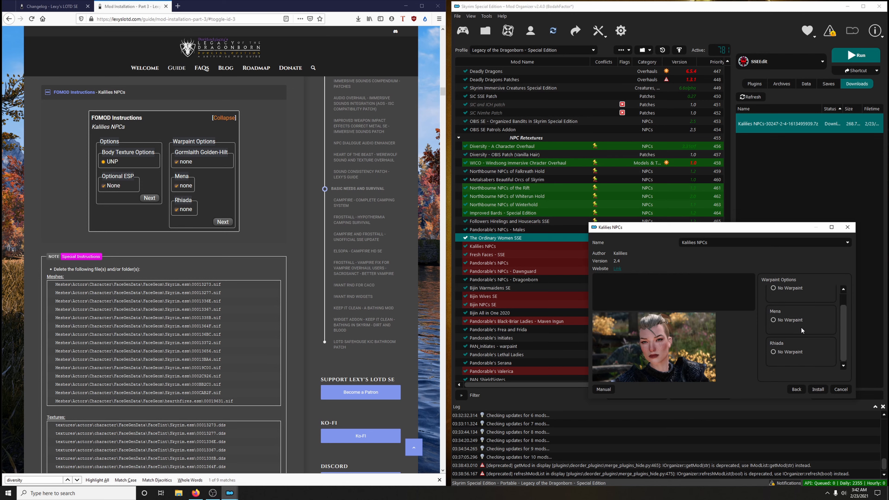
{"action": "left_click", "coordinate": [818, 388]}
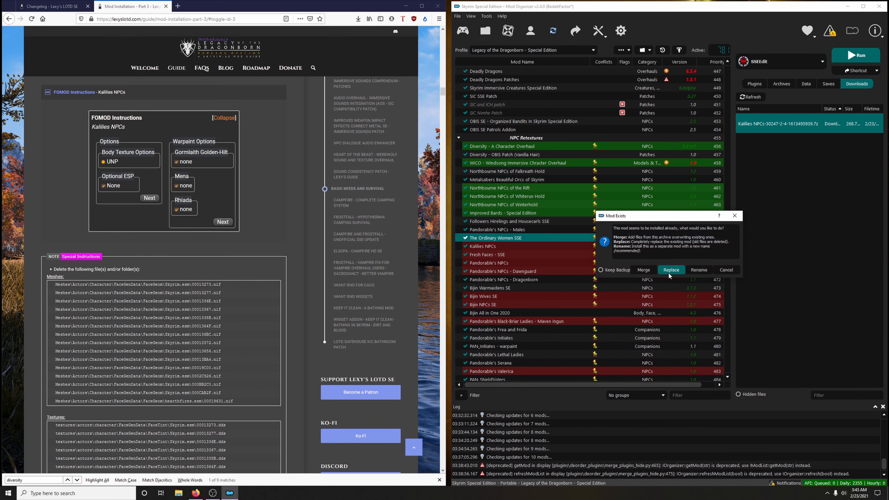
{"action": "left_click", "coordinate": [668, 272]}
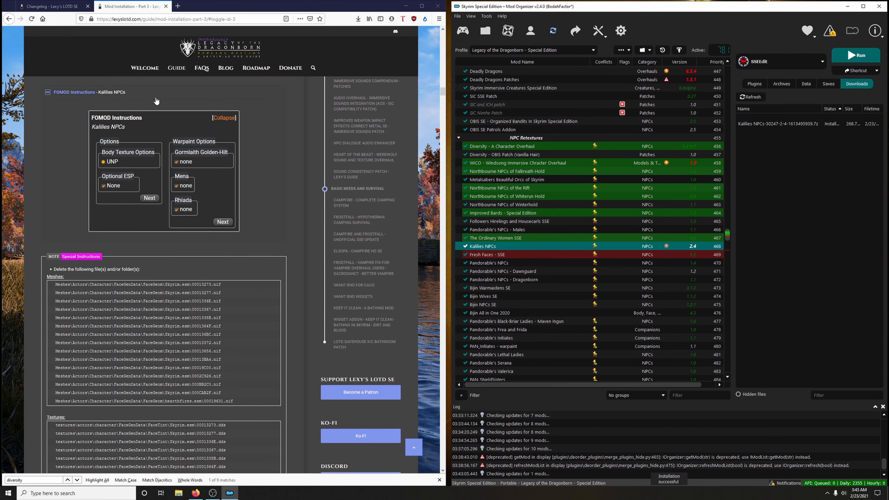
Step: Collapse the FOMOD instructions and open the Kalilies NPCs mod folder in File Explorer down to meshes\actors\character\facegendata\facegeom\skyrim.esm
{"action": "left_click", "coordinate": [224, 93]}
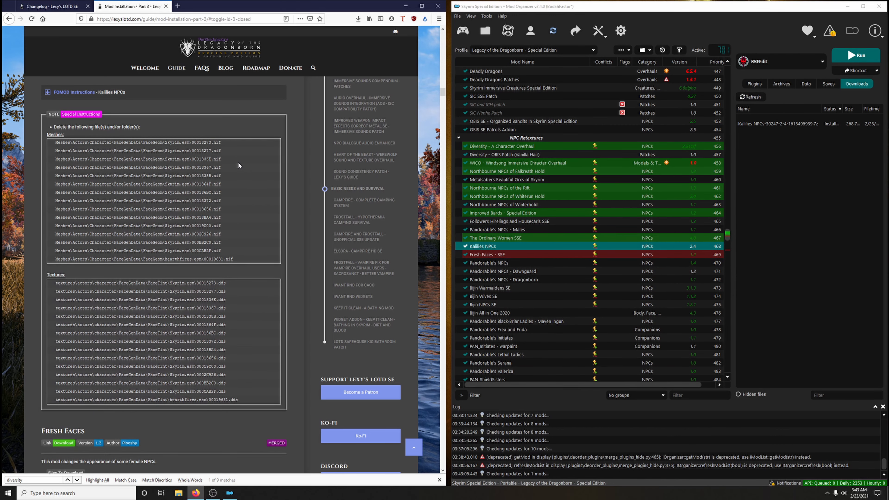
{"action": "scroll", "coordinate": [238, 162], "scroll_direction": "down", "scroll_amount": 1}
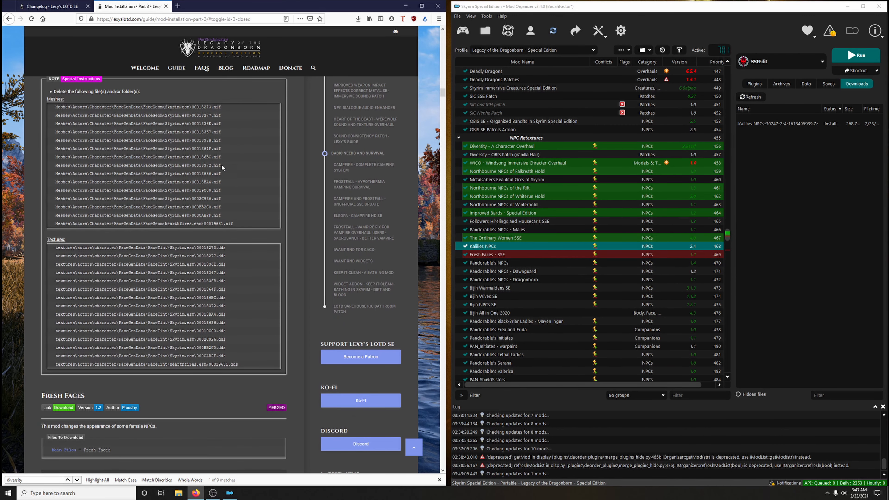
{"action": "right_click", "coordinate": [493, 246]}
{"action": "left_click", "coordinate": [522, 389]}
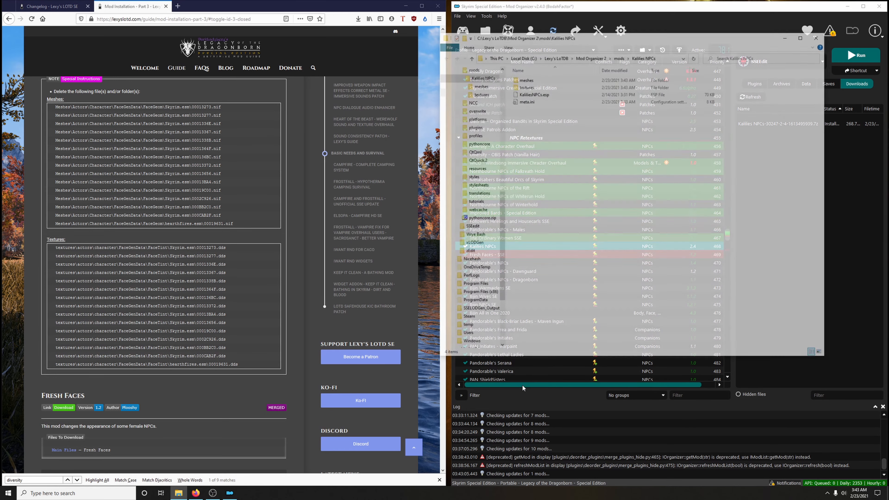
{"action": "scroll", "coordinate": [199, 203], "scroll_direction": "up", "scroll_amount": 2}
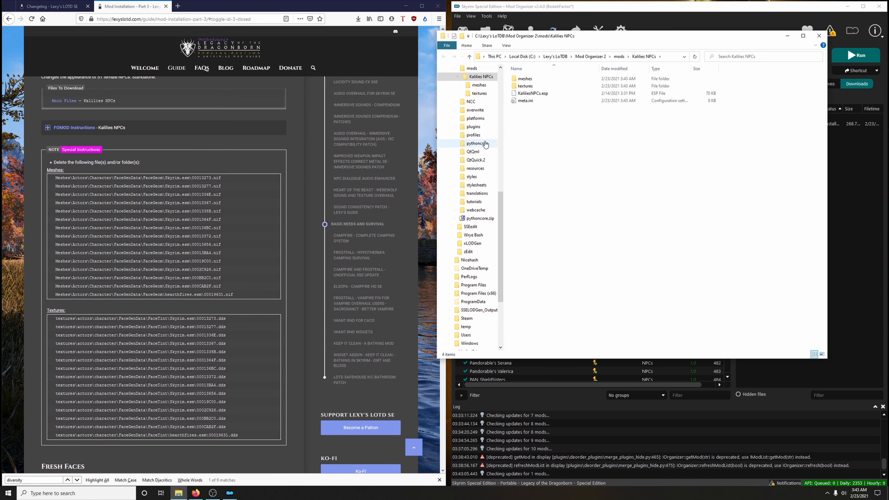
{"action": "double_click", "coordinate": [528, 79]}
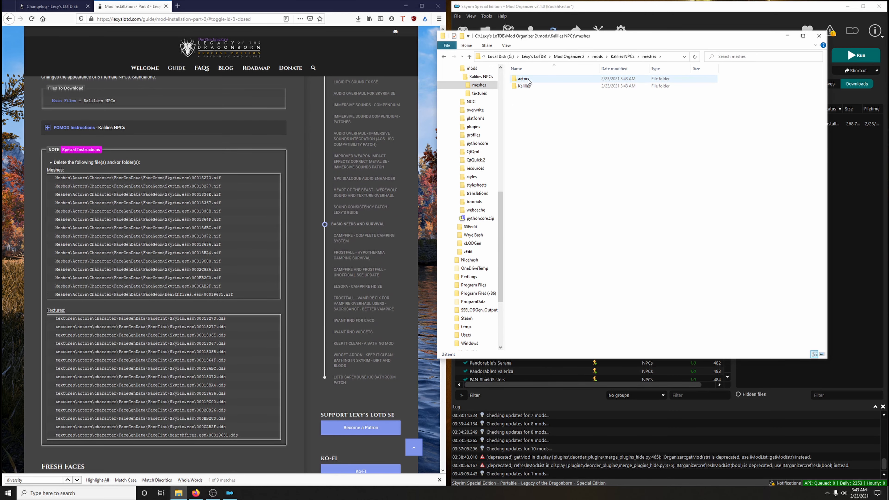
{"action": "double_click", "coordinate": [524, 79]}
{"action": "double_click", "coordinate": [527, 79]}
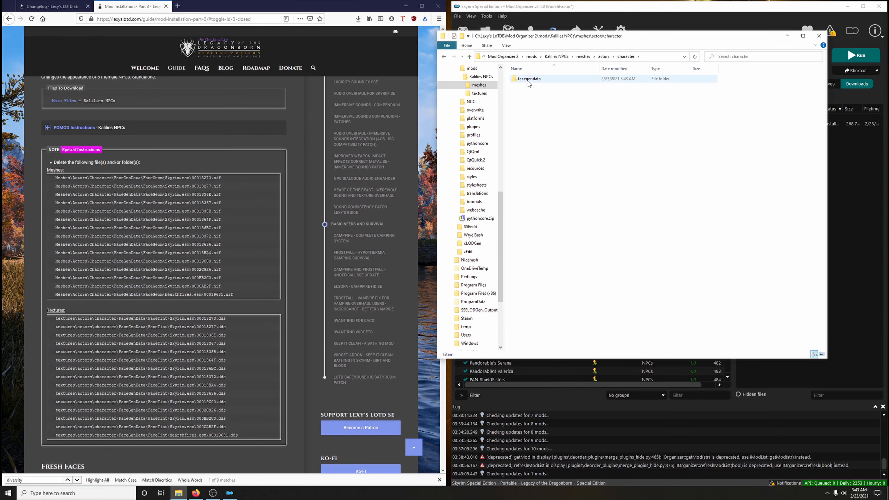
{"action": "double_click", "coordinate": [528, 79]}
{"action": "double_click", "coordinate": [528, 79]}
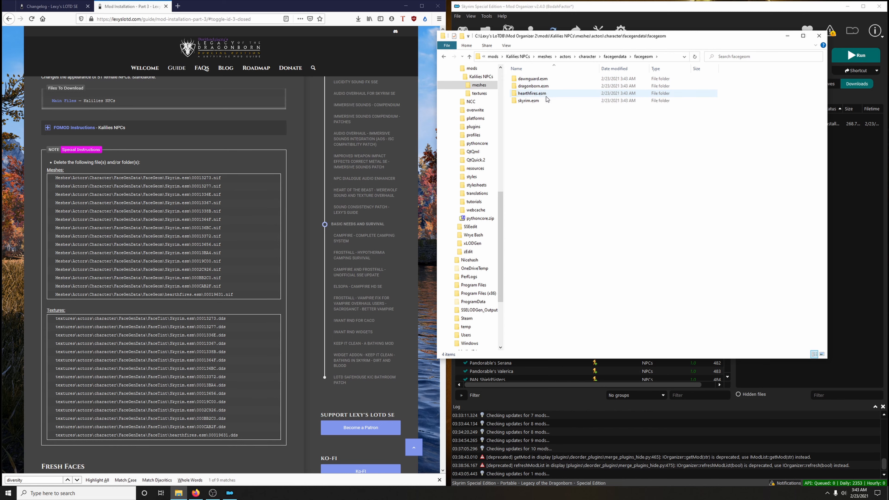
{"action": "double_click", "coordinate": [529, 101]}
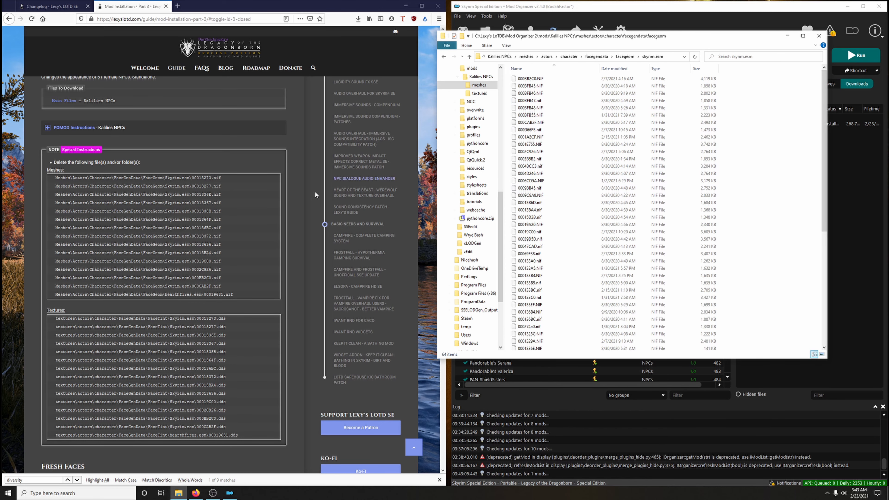
Step: Copy the name 00013273.nif from the guide's mesh list, find that file in the skyrim.esm facegeom folder and delete it
{"action": "left_click_drag", "start_coordinate": [192, 177], "coordinate": [221, 177]}
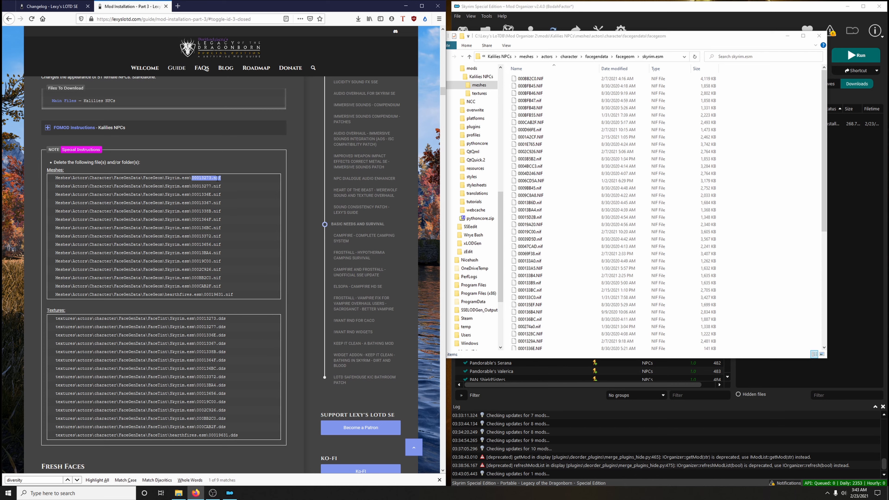
{"action": "right_click", "coordinate": [217, 178]}
{"action": "left_click", "coordinate": [251, 232]}
{"action": "left_click", "coordinate": [747, 58]}
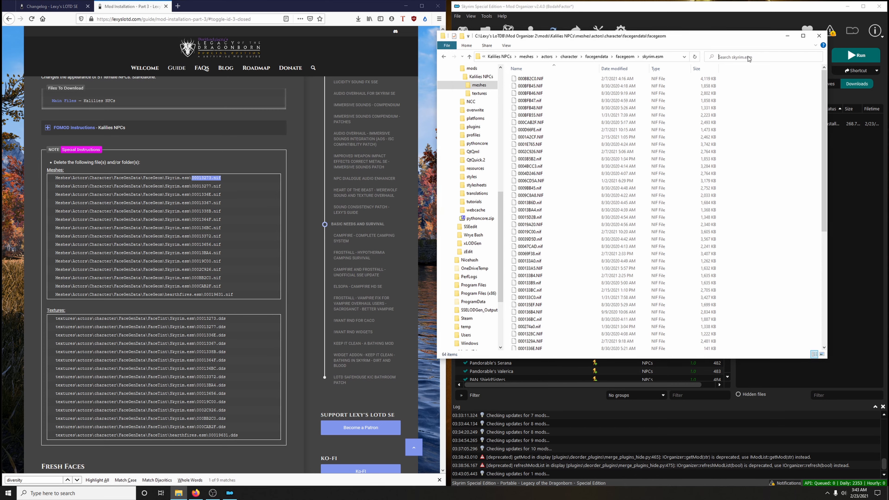
{"action": "left_click", "coordinate": [746, 47]}
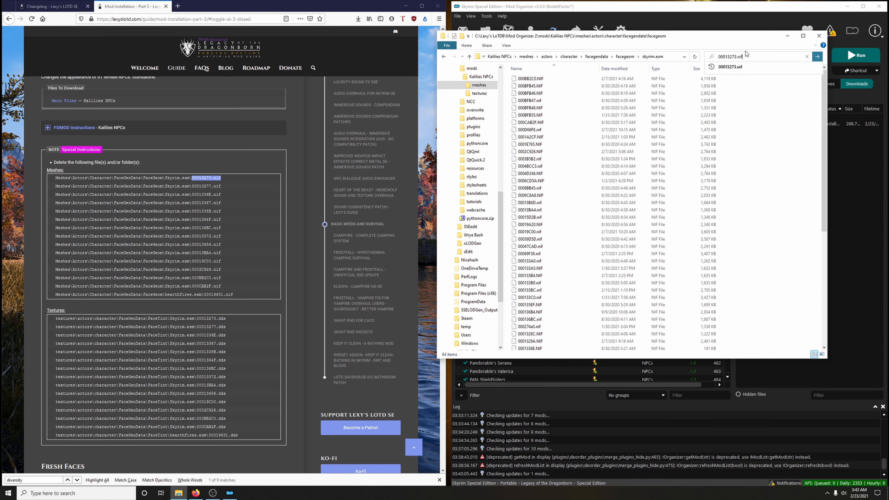
{"action": "key", "text": "Return"}
{"action": "left_click", "coordinate": [555, 75]}
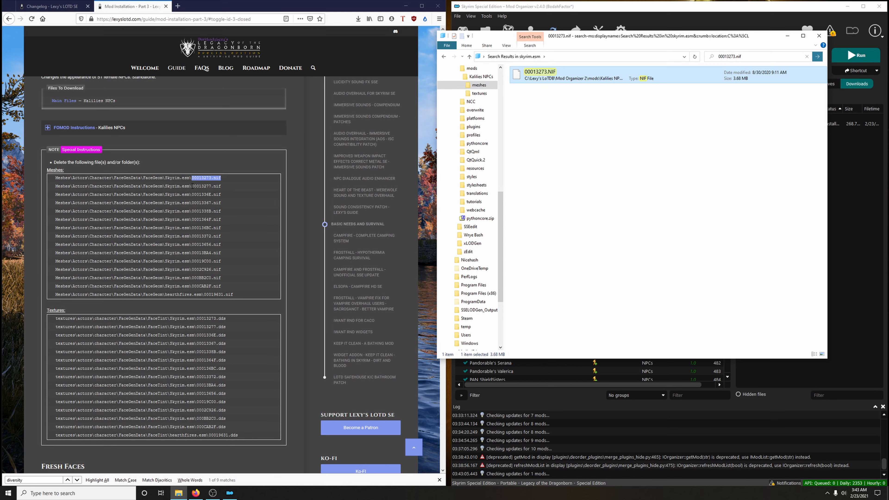
Step: Find 00013277.nif from the guide's mesh list in the skyrim.esm folder and delete it
{"action": "left_click_drag", "start_coordinate": [192, 186], "coordinate": [222, 188]}
{"action": "right_click", "coordinate": [217, 186]}
{"action": "left_click", "coordinate": [250, 242]}
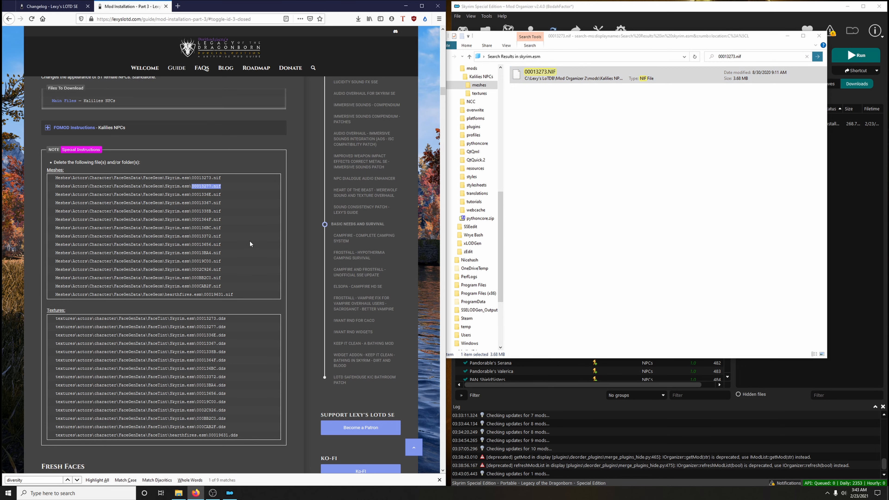
{"action": "left_click", "coordinate": [708, 57]}
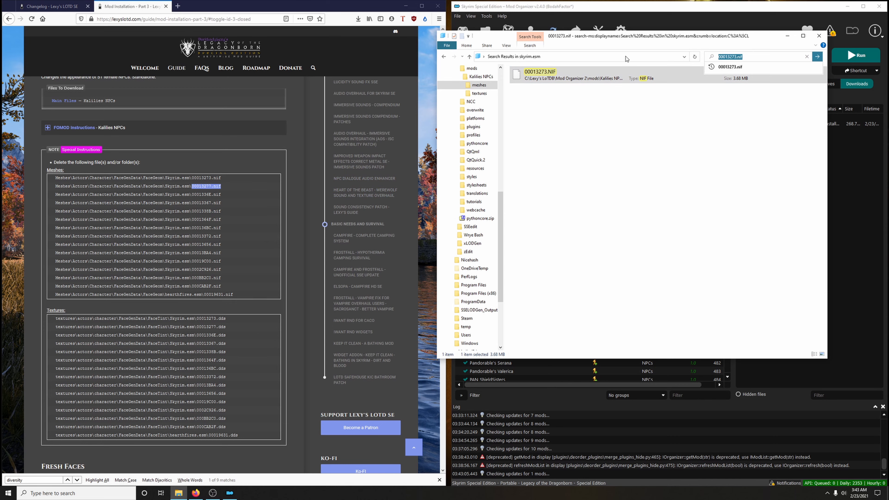
{"action": "key", "text": "ctrl+v"}
{"action": "key", "text": "Return"}
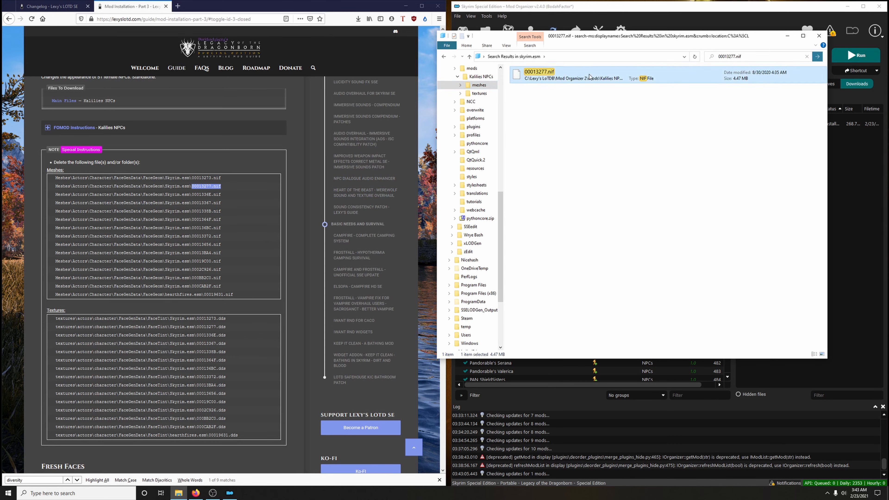
Step: Find and delete the meshes 0001336E.nif and 00013367.nif in the skyrim.esm folder
{"action": "left_click_drag", "start_coordinate": [192, 195], "coordinate": [242, 191]}
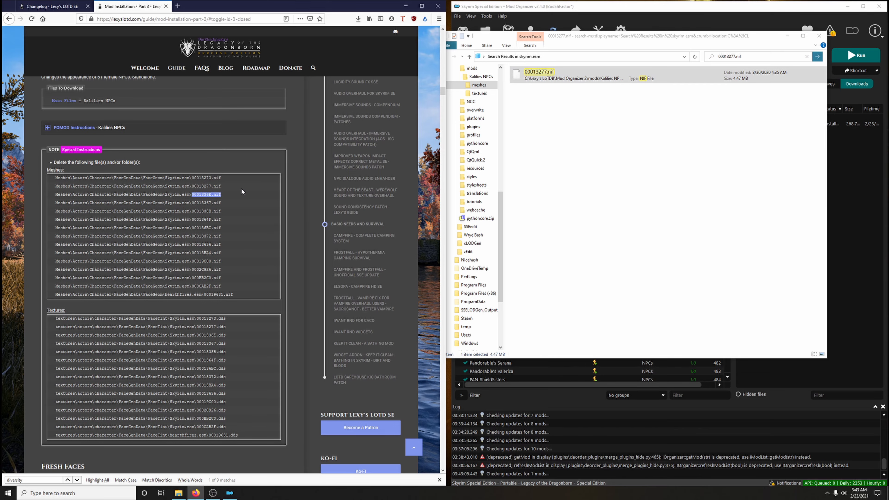
{"action": "left_click", "coordinate": [754, 57]}
{"action": "key", "text": "ctrl+v"}
{"action": "key", "text": "Return"}
{"action": "left_click", "coordinate": [567, 79]}
{"action": "left_click_drag", "start_coordinate": [193, 203], "coordinate": [221, 229]}
{"action": "left_click", "coordinate": [745, 57]}
{"action": "key", "text": "ctrl+v"}
{"action": "key", "text": "Return"}
{"action": "left_click", "coordinate": [549, 82]}
Step: Find and delete the three meshes listed after 00013367.nif in the guide, ending with 000136BC.nif
{"action": "left_click", "coordinate": [745, 58]}
{"action": "key", "text": "ctrl+v"}
{"action": "key", "text": "Return"}
{"action": "left_click", "coordinate": [567, 73]}
{"action": "left_click", "coordinate": [745, 57]}
{"action": "key", "text": "ctrl+v"}
{"action": "key", "text": "Return"}
{"action": "left_click", "coordinate": [567, 72]}
{"action": "left_click", "coordinate": [745, 58]}
{"action": "key", "text": "ctrl+v"}
{"action": "key", "text": "Return"}
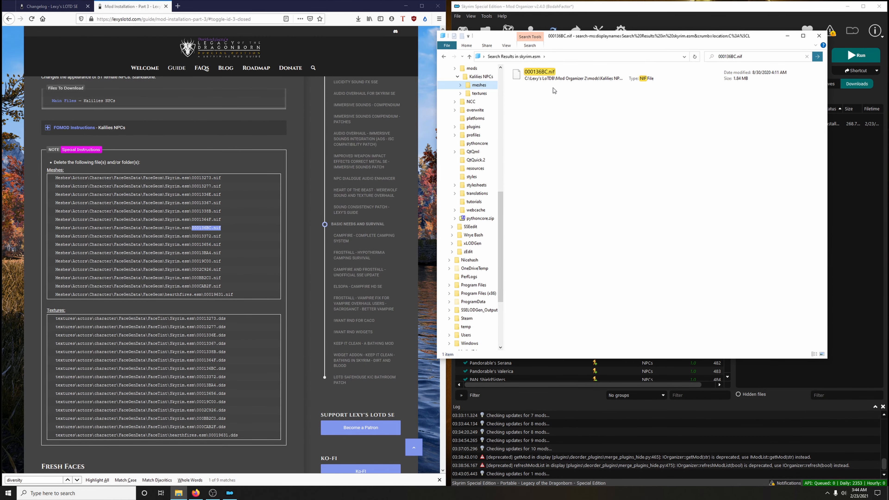
{"action": "left_click", "coordinate": [545, 78]}
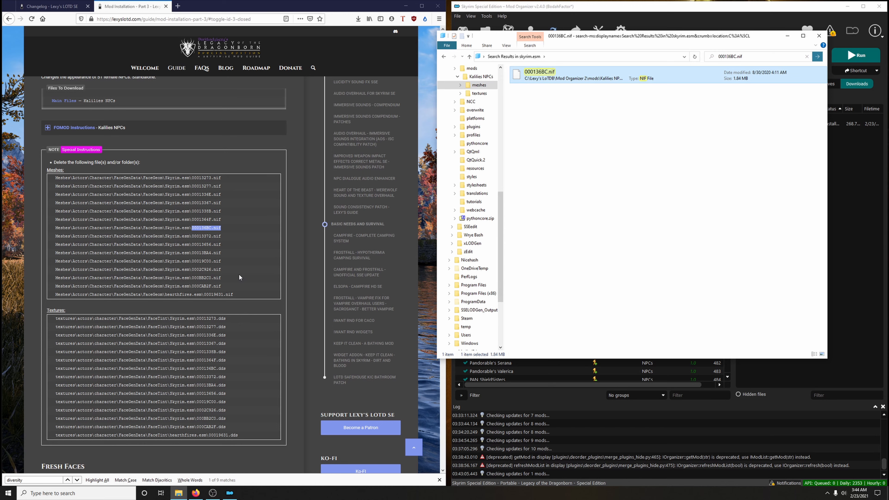
Step: Copy the name 00013372.nif from the guide, find that mesh in the skyrim.esm folder and delete it
{"action": "left_click_drag", "start_coordinate": [192, 237], "coordinate": [212, 237]}
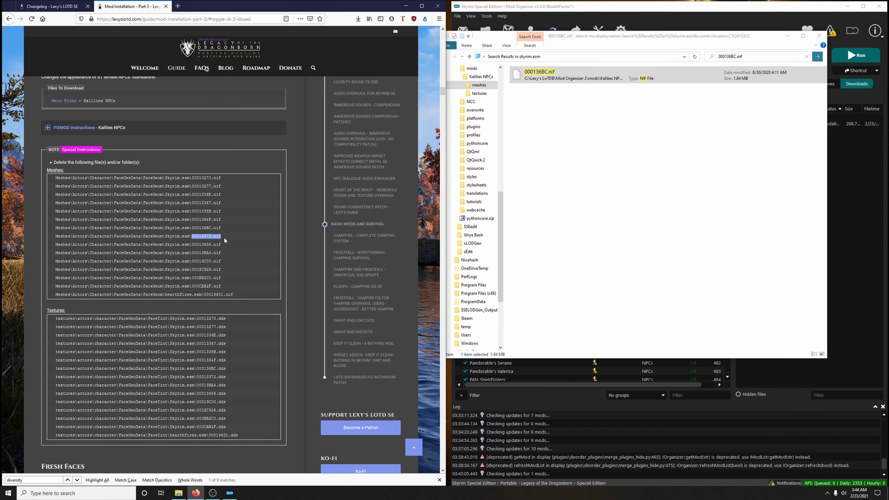
{"action": "right_click", "coordinate": [212, 236]}
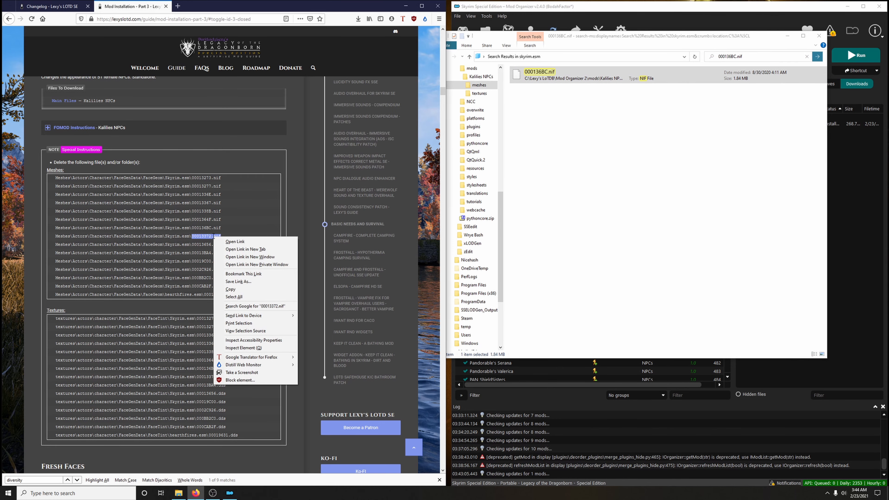
{"action": "left_click", "coordinate": [231, 291]}
{"action": "left_click", "coordinate": [757, 72]}
{"action": "left_click", "coordinate": [756, 56]}
{"action": "key", "text": "ctrl+v"}
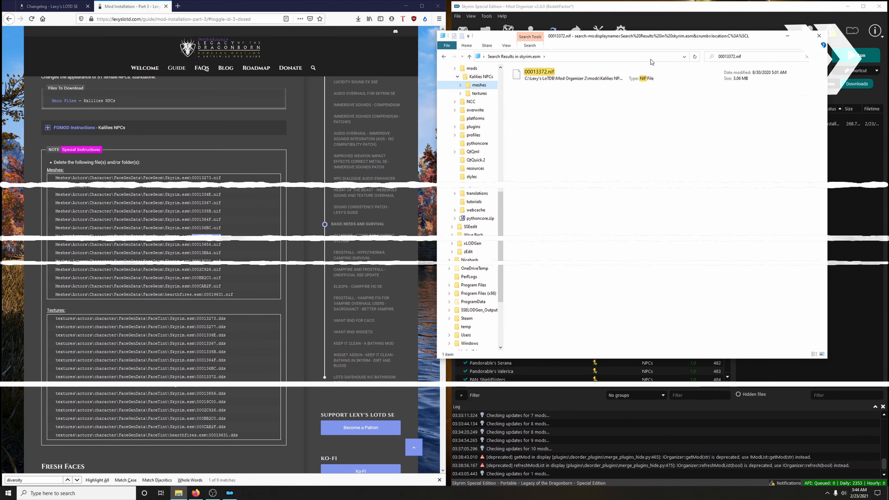
{"action": "left_click", "coordinate": [553, 75]}
{"action": "key", "text": "ctrl+c"}
Step: Find and delete the meshes 00013656.nif, 00013BA4.nif and 00019C00.nif in the skyrim.esm folder
{"action": "left_click_drag", "start_coordinate": [192, 245], "coordinate": [221, 286]}
{"action": "left_click", "coordinate": [752, 57]}
{"action": "key", "text": "ctrl+v"}
{"action": "left_click", "coordinate": [551, 76]}
{"action": "key", "text": "ctrl+c"}
{"action": "left_click", "coordinate": [752, 56]}
{"action": "key", "text": "ctrl+v"}
{"action": "left_click", "coordinate": [550, 75]}
{"action": "left_click", "coordinate": [752, 57]}
{"action": "key", "text": "ctrl+v"}
{"action": "left_click", "coordinate": [545, 76]}
{"action": "key", "text": "ctrl+c"}
Step: Find and delete the meshes 0002C926.nif, 000BB2C0.nif and 000CAB2F.nif in the skyrim.esm folder
{"action": "left_click", "coordinate": [742, 57]}
{"action": "key", "text": "ctrl+v"}
{"action": "left_click", "coordinate": [537, 75]}
{"action": "key", "text": "ctrl+c"}
{"action": "left_click", "coordinate": [752, 57]}
{"action": "key", "text": "ctrl+v"}
{"action": "left_click", "coordinate": [550, 75]}
{"action": "key", "text": "ctrl+c"}
{"action": "left_click", "coordinate": [752, 56]}
{"action": "key", "text": "ctrl+v"}
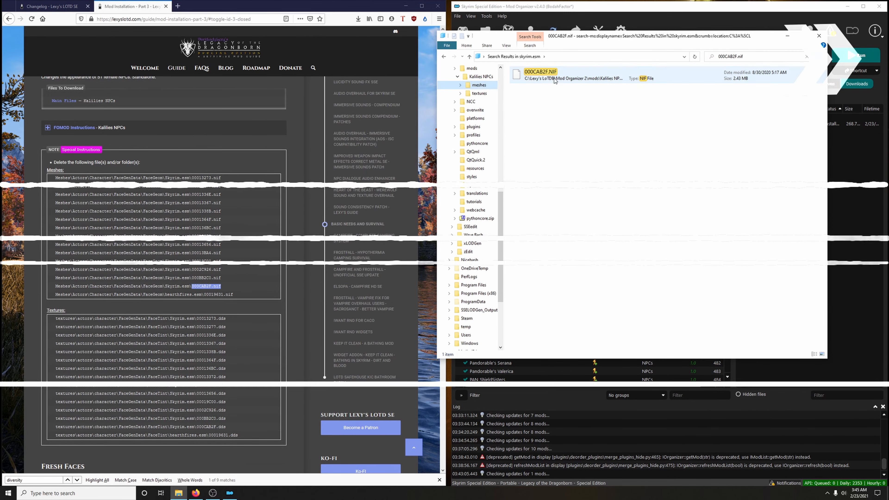
{"action": "left_click", "coordinate": [550, 76]}
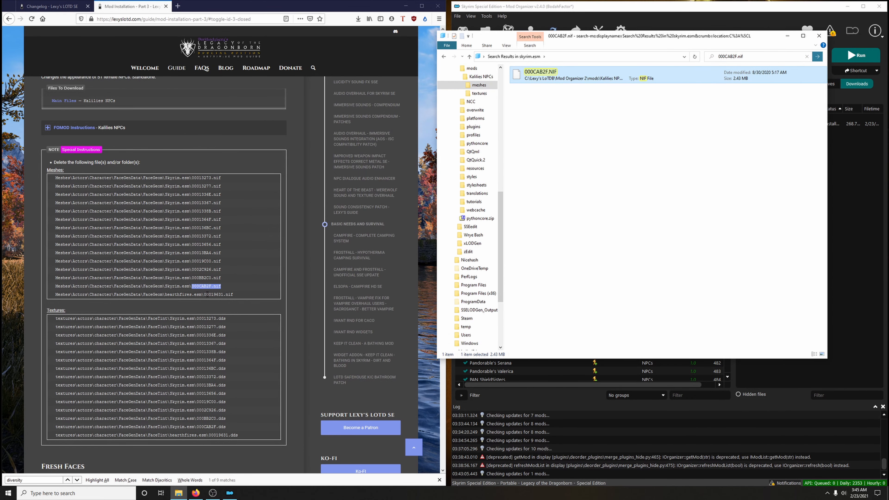
Step: Go to the hearthfires.esm folder under facegeom and delete 00019631.nif
{"action": "left_click", "coordinate": [443, 56]}
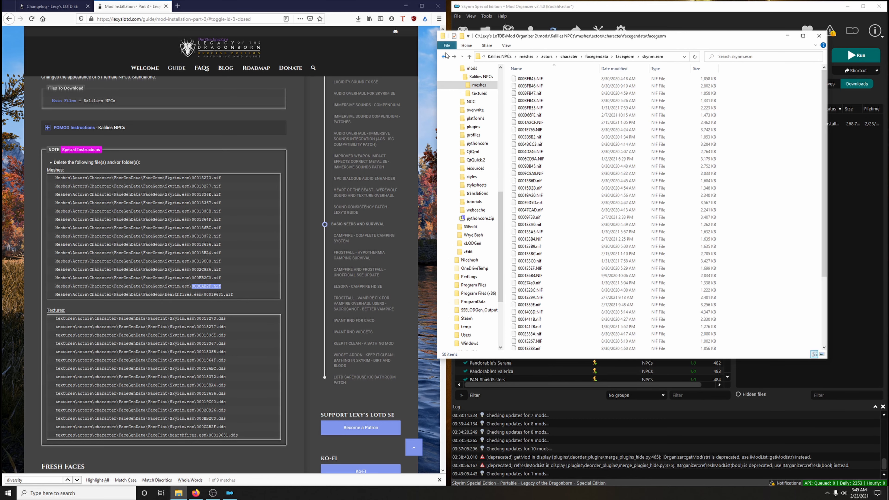
{"action": "left_click", "coordinate": [444, 57]}
{"action": "double_click", "coordinate": [562, 93]}
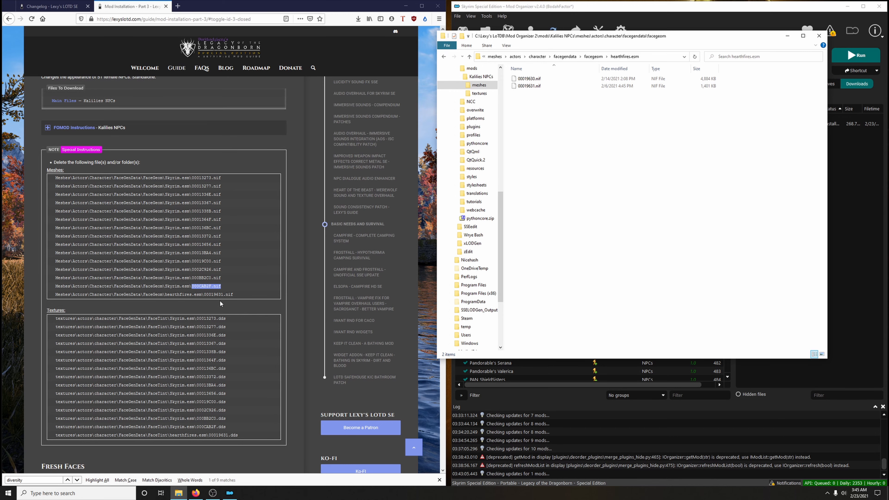
{"action": "left_click", "coordinate": [539, 87]}
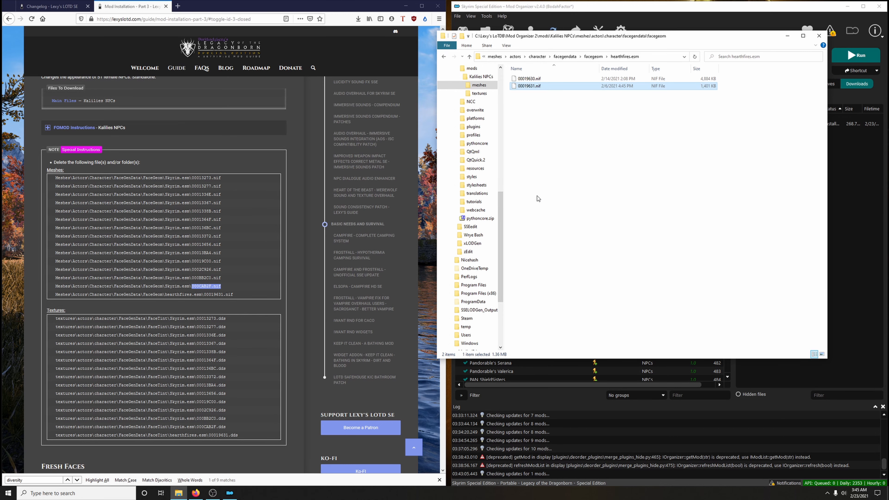
{"action": "key", "text": "Delete"}
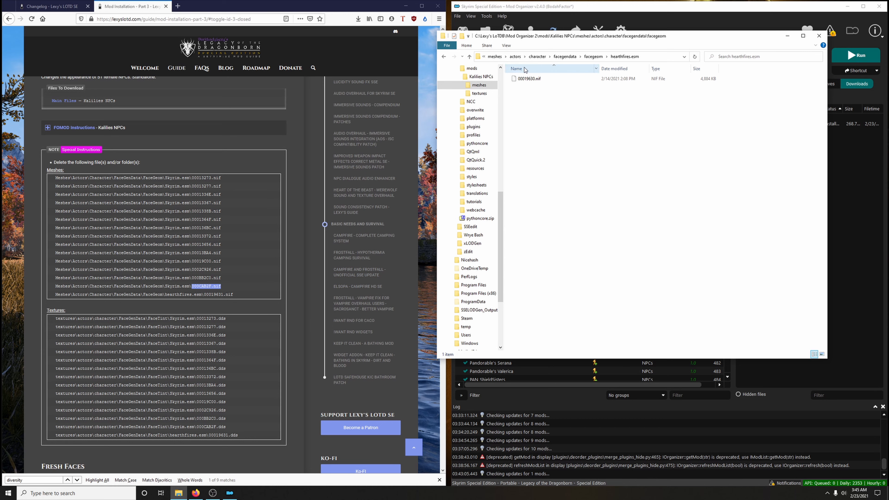
Step: Open the Kalilies NPCs folder textures\actors\character\facegendata\facetint\skyrim.esm
{"action": "left_click", "coordinate": [504, 59]}
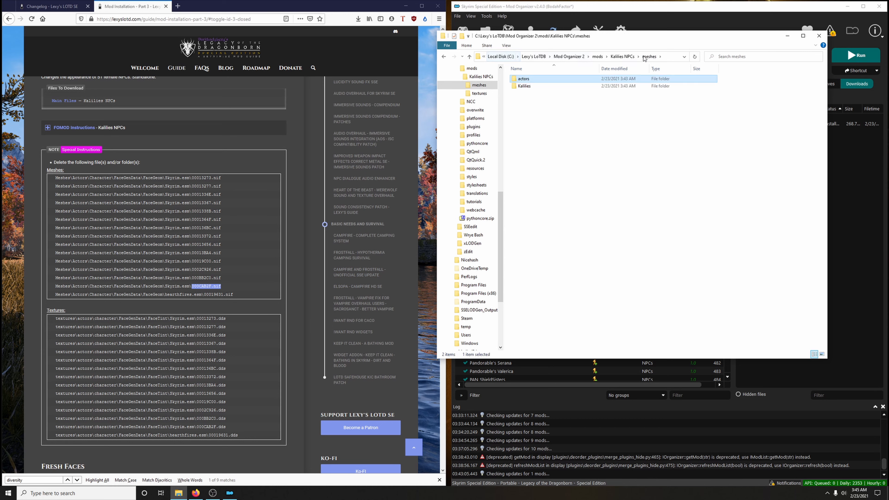
{"action": "left_click", "coordinate": [625, 58]}
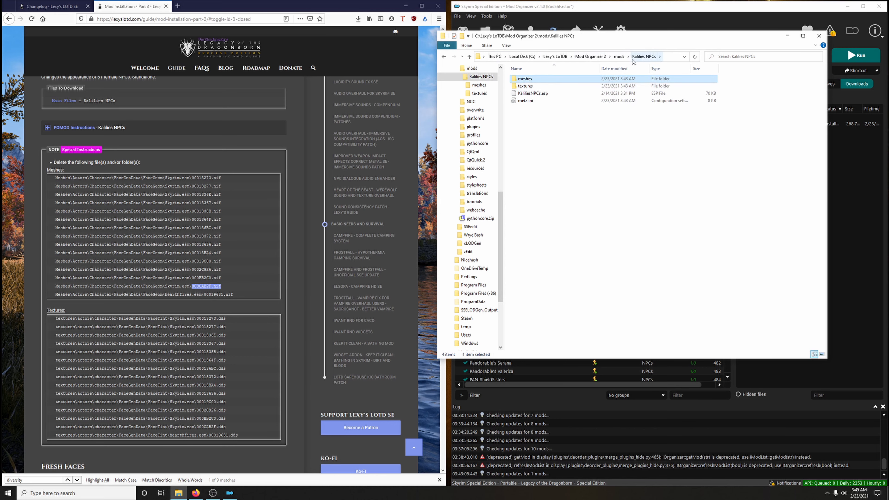
{"action": "double_click", "coordinate": [530, 87]}
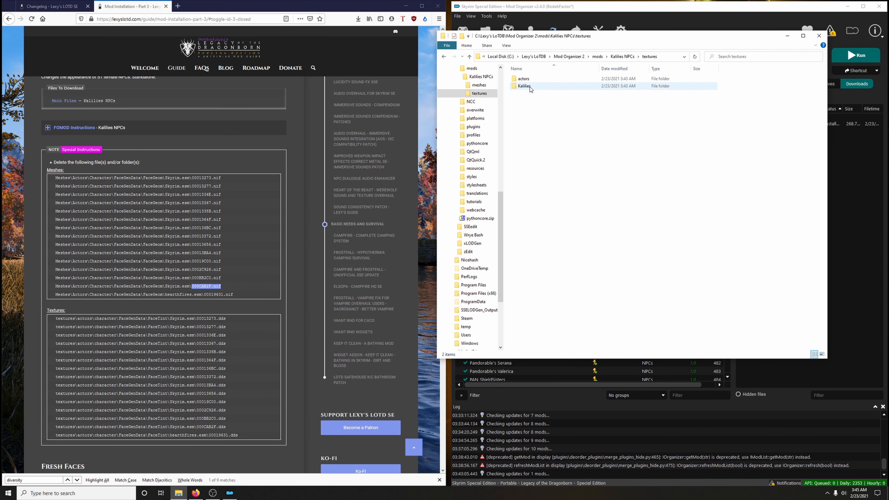
{"action": "double_click", "coordinate": [530, 79]}
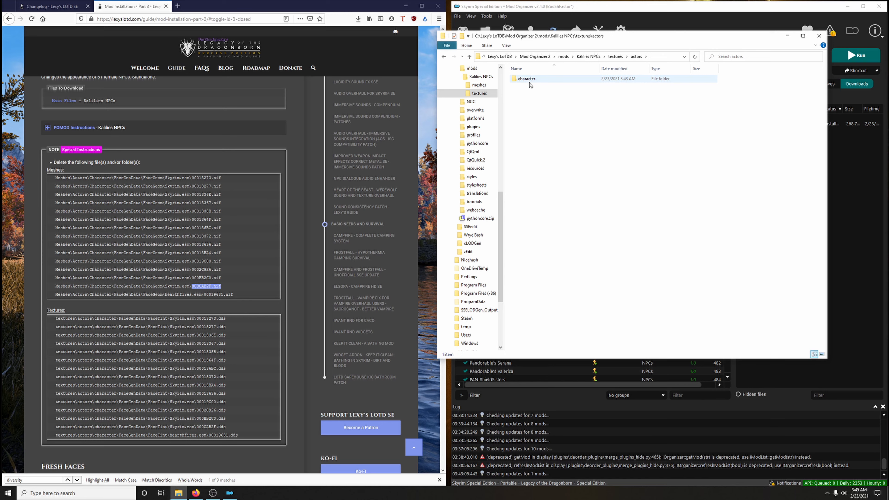
{"action": "double_click", "coordinate": [530, 80]}
{"action": "double_click", "coordinate": [530, 80]}
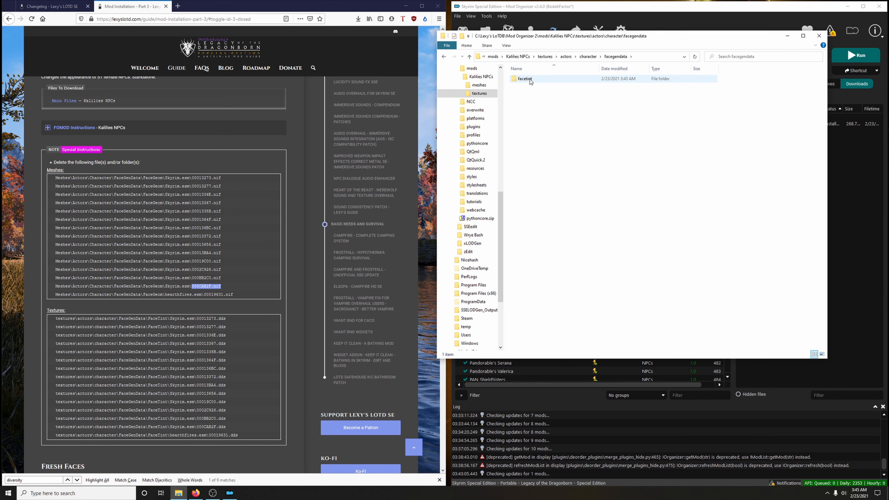
{"action": "double_click", "coordinate": [529, 79]}
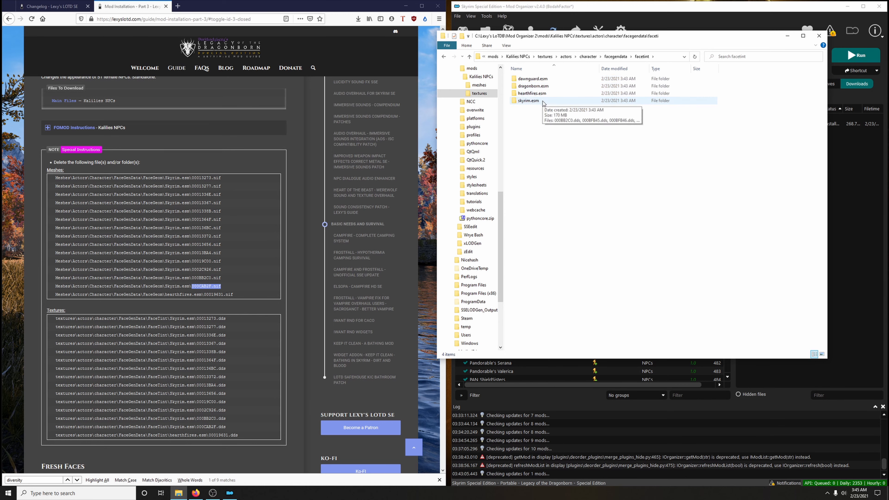
{"action": "double_click", "coordinate": [538, 101]}
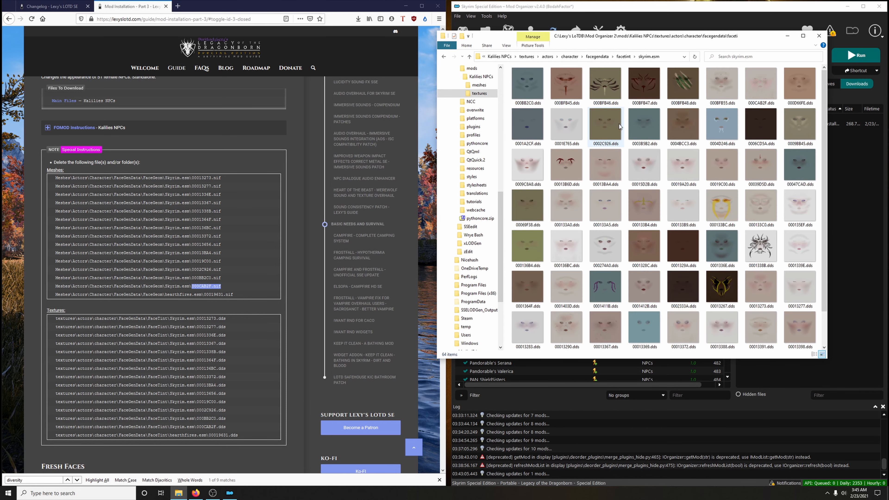
Step: Find and delete the face texture 00013273.dds in the Kalilies NPCs facetint\skyrim.esm folder
{"action": "left_click_drag", "start_coordinate": [196, 318], "coordinate": [218, 318]}
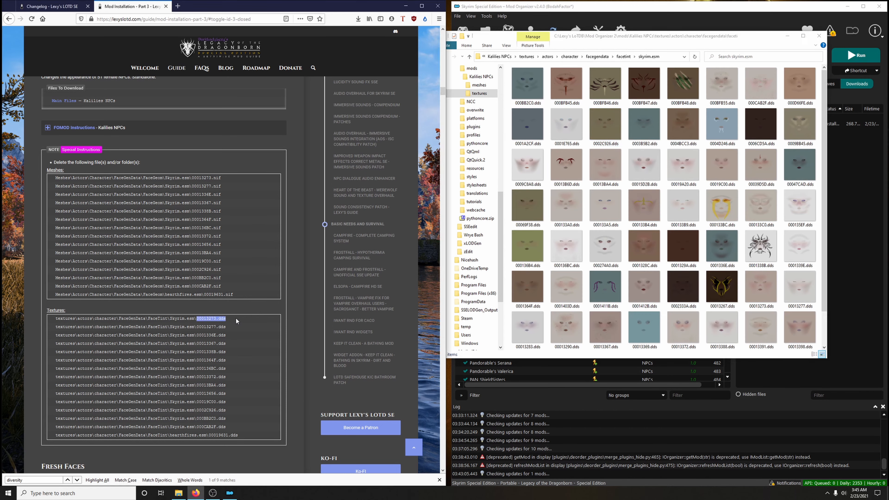
{"action": "left_click", "coordinate": [744, 56]}
{"action": "key", "text": "ctrl+v"}
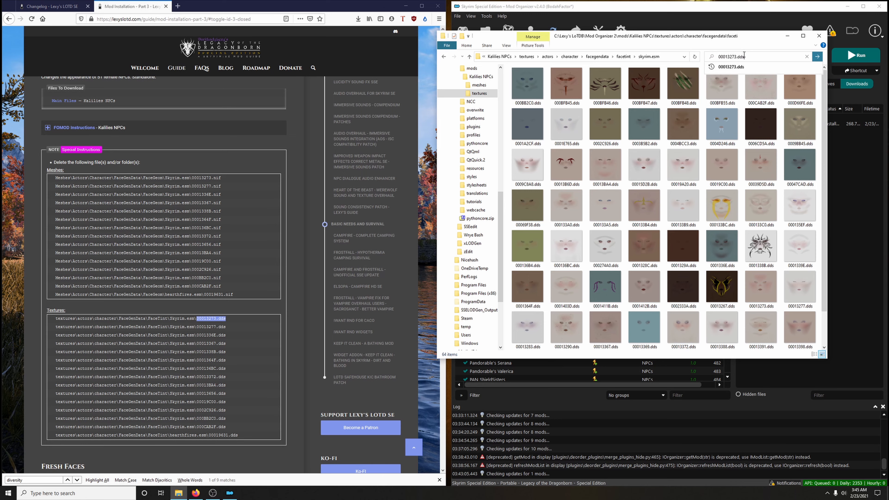
{"action": "key", "text": "Return"}
{"action": "left_click", "coordinate": [534, 102]}
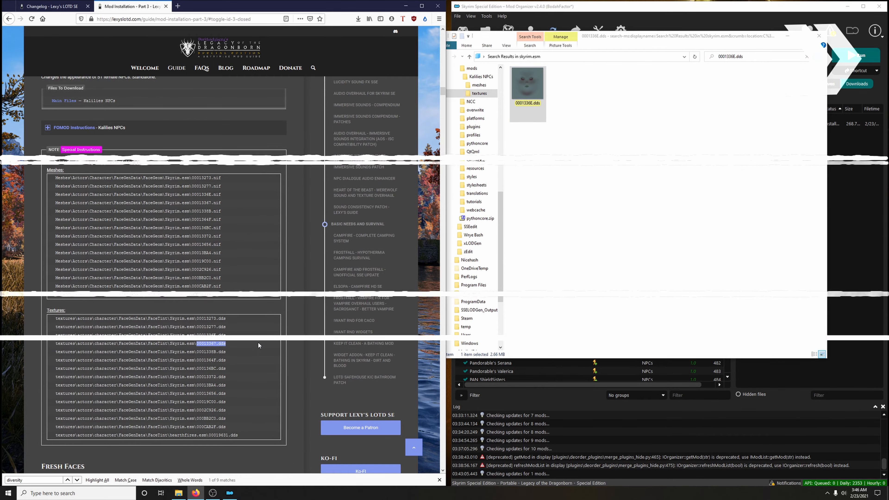
Step: Find and delete the textures 00013367.dds and 0001338B.dds in the facetint skyrim.esm folder
{"action": "left_click", "coordinate": [756, 57]}
{"action": "type", "text": "00013367.dds"}
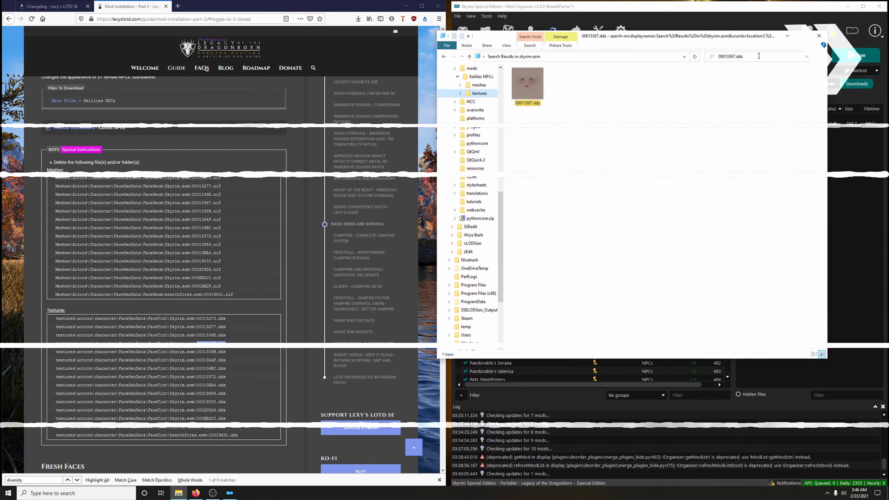
{"action": "left_click", "coordinate": [527, 85]}
{"action": "key", "text": "ctrl+c"}
{"action": "left_click", "coordinate": [736, 56]}
{"action": "left_click_drag", "start_coordinate": [197, 352], "coordinate": [232, 418]}
{"action": "key", "text": "ctrl+v"}
{"action": "left_click", "coordinate": [527, 85]}
Step: Find and delete the textures 0001364F.dds, 000136BC.dds and 00013372.dds in the facetint skyrim.esm folder
{"action": "left_click", "coordinate": [754, 57]}
{"action": "key", "text": "ctrl+v"}
{"action": "left_click", "coordinate": [535, 91]}
{"action": "left_click", "coordinate": [752, 56]}
{"action": "key", "text": "ctrl+v"}
{"action": "left_click", "coordinate": [532, 92]}
{"action": "left_click", "coordinate": [752, 57]}
{"action": "key", "text": "ctrl+v"}
{"action": "left_click", "coordinate": [535, 93]}
Step: Find and delete the textures 00013BA4.dds, 00013656.dds and 00019C00.dds in the facetint skyrim.esm folder
{"action": "key", "text": "ctrl+c"}
{"action": "left_click", "coordinate": [752, 56]}
{"action": "key", "text": "ctrl+v"}
{"action": "left_click", "coordinate": [534, 92]}
{"action": "left_click", "coordinate": [763, 57]}
{"action": "key", "text": "ctrl+v"}
{"action": "left_click", "coordinate": [534, 91]}
{"action": "left_click", "coordinate": [733, 57]}
{"action": "key", "text": "ctrl+v"}
{"action": "left_click", "coordinate": [532, 91]}
Step: Find and delete the textures 0002C926.dds and 000BB2C0.dds in the facetint skyrim.esm folder
{"action": "key", "text": "ctrl+c"}
{"action": "left_click", "coordinate": [753, 57]}
{"action": "key", "text": "ctrl+v"}
{"action": "left_click", "coordinate": [532, 91]}
{"action": "key", "text": "ctrl+c"}
{"action": "left_click", "coordinate": [753, 57]}
{"action": "key", "text": "ctrl+v"}
{"action": "left_click", "coordinate": [521, 92]}
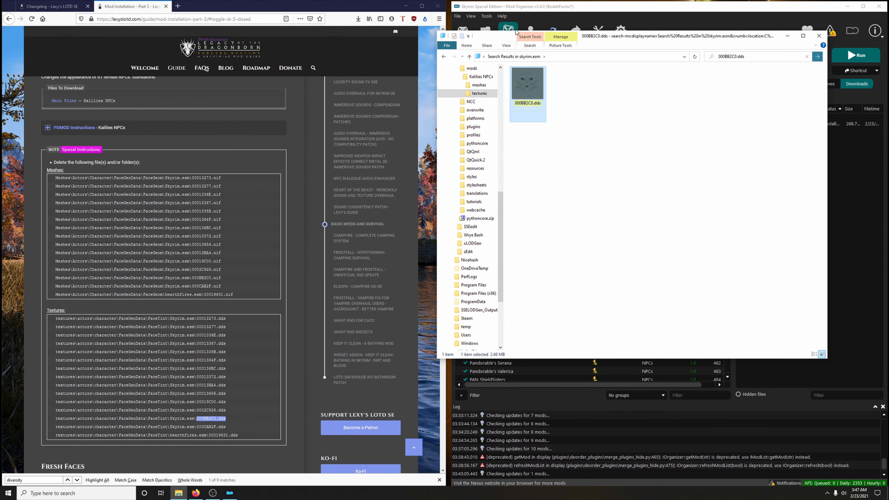
Step: Go to the hearthfires.esm folder under facetint, delete 00019631.dds and close the file window
{"action": "left_click", "coordinate": [444, 57]}
{"action": "left_click", "coordinate": [444, 57]}
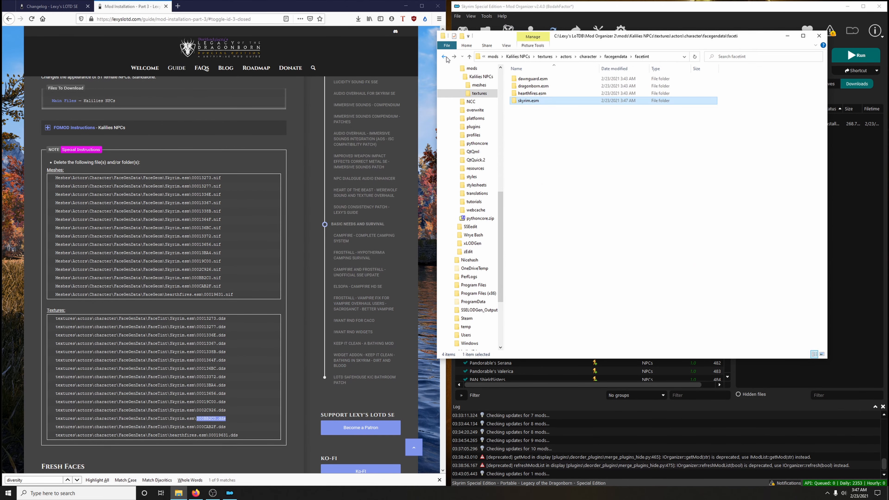
{"action": "double_click", "coordinate": [532, 93]}
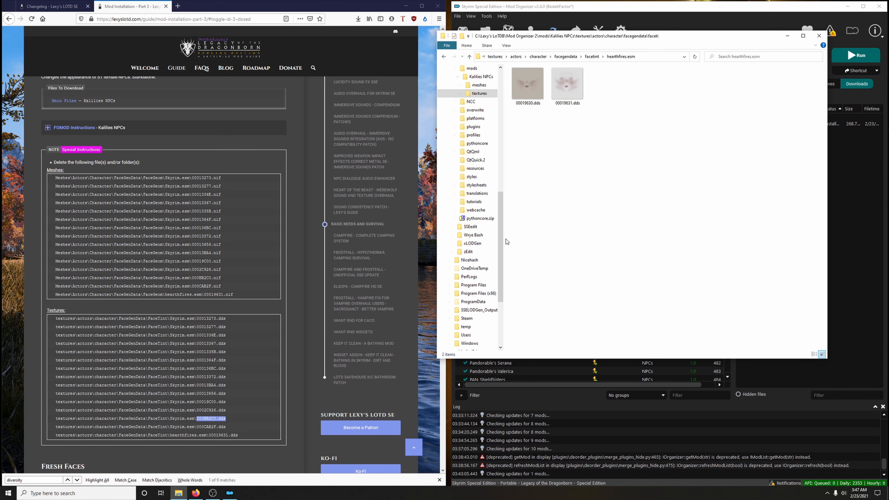
{"action": "left_click", "coordinate": [567, 105]}
{"action": "key", "text": "Delete"}
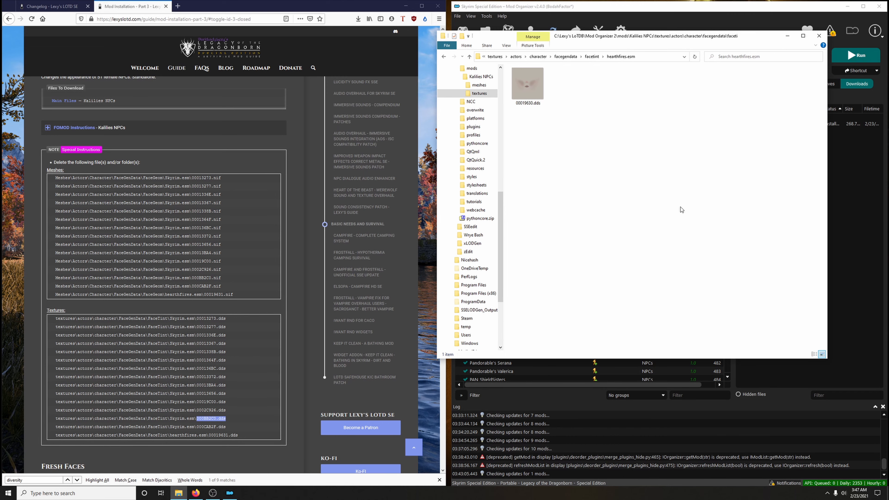
{"action": "left_click", "coordinate": [819, 36]}
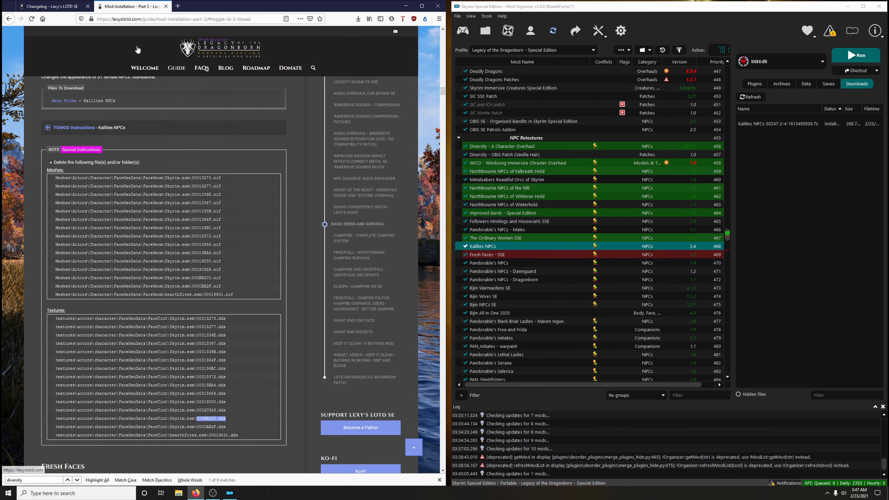
Step: Check the changelog's updated NPC Retextures entries against the Mod Installation Part 3 page
{"action": "left_click", "coordinate": [45, 7]}
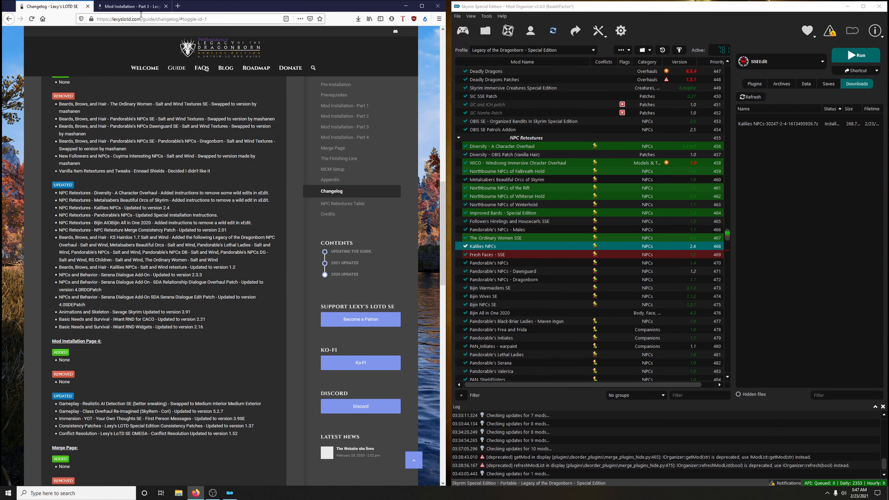
{"action": "left_click", "coordinate": [131, 6]}
{"action": "mouse_move", "coordinate": [176, 67]}
{"action": "scroll", "coordinate": [264, 229], "scroll_direction": "up", "scroll_amount": 10}
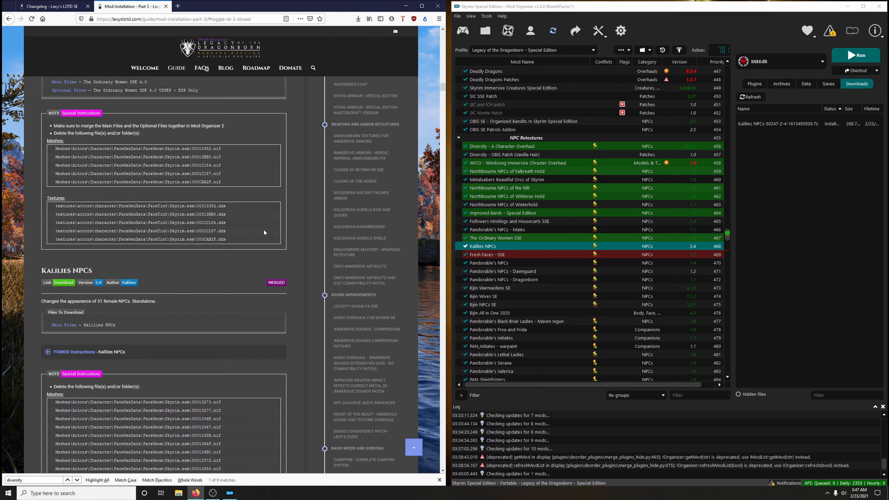
{"action": "scroll", "coordinate": [256, 224], "scroll_direction": "up", "scroll_amount": 5}
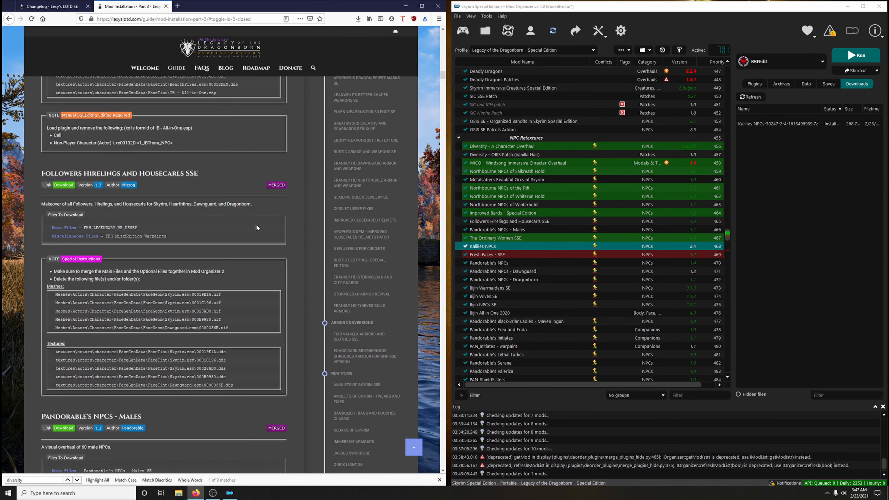
{"action": "scroll", "coordinate": [257, 224], "scroll_direction": "down", "scroll_amount": 3}
{"action": "left_click", "coordinate": [58, 13]}
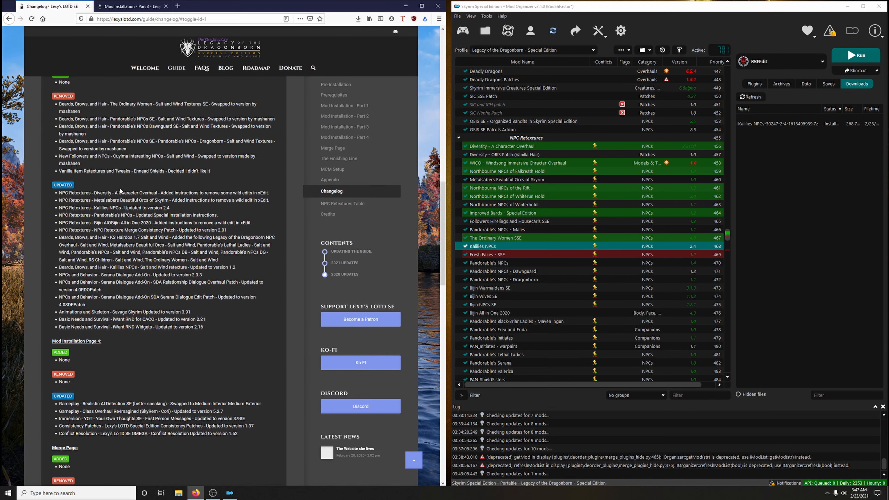
{"action": "left_click", "coordinate": [142, 14]}
{"action": "scroll", "coordinate": [218, 267], "scroll_direction": "up", "scroll_amount": 10}
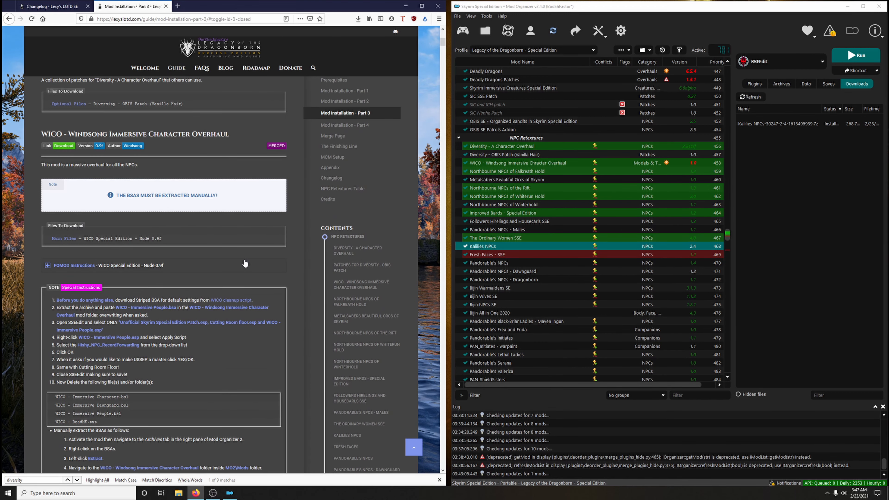
{"action": "scroll", "coordinate": [244, 259], "scroll_direction": "up", "scroll_amount": 7}
{"action": "scroll", "coordinate": [244, 259], "scroll_direction": "down", "scroll_amount": 8}
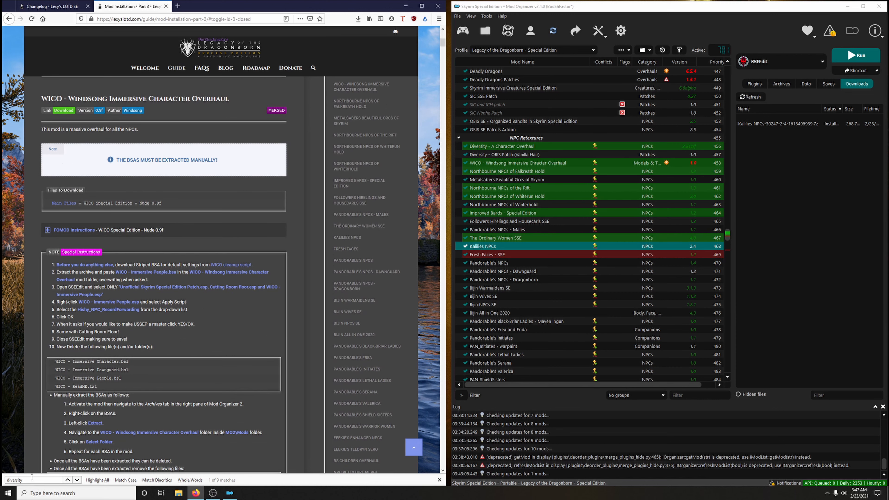
Step: Search the Part 3 guide page for "pandorable's np" and go to the Pandorable's NPCs section
{"action": "key", "text": "ctrl+f"}
{"action": "type", "text": "pan"}
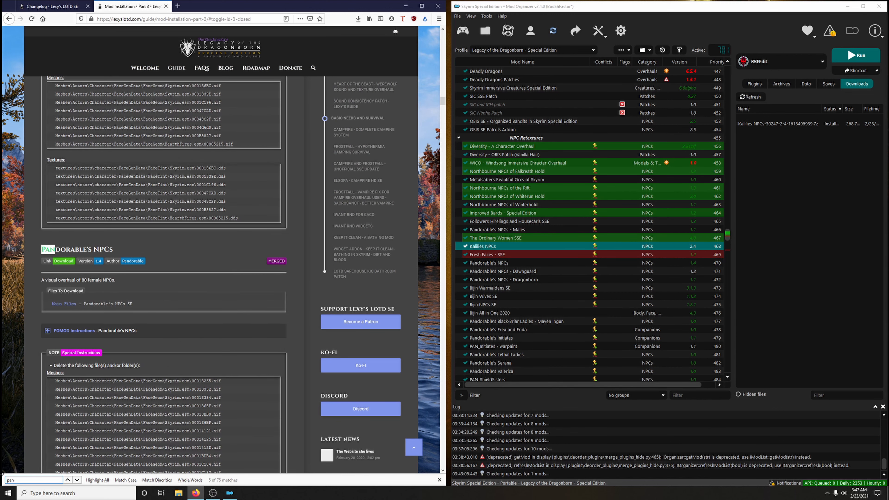
{"action": "type", "text": "dorable's np"}
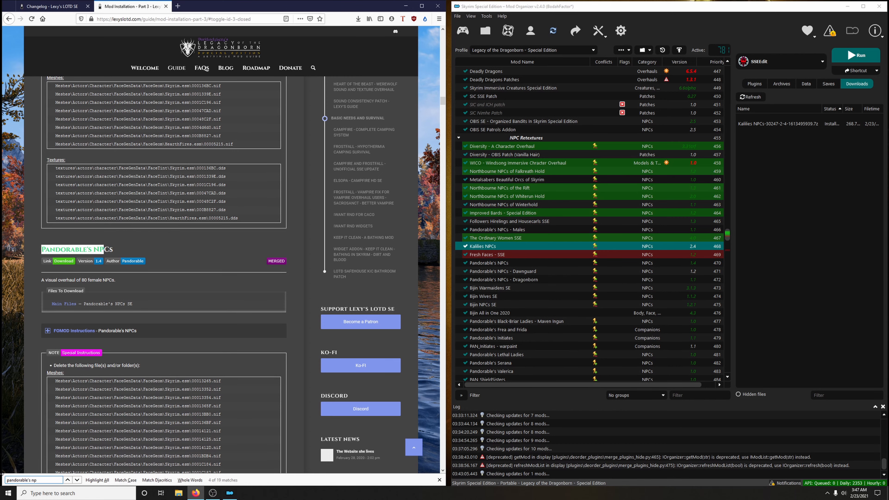
{"action": "left_click", "coordinate": [204, 227]}
{"action": "scroll", "coordinate": [201, 269], "scroll_direction": "down", "scroll_amount": 3}
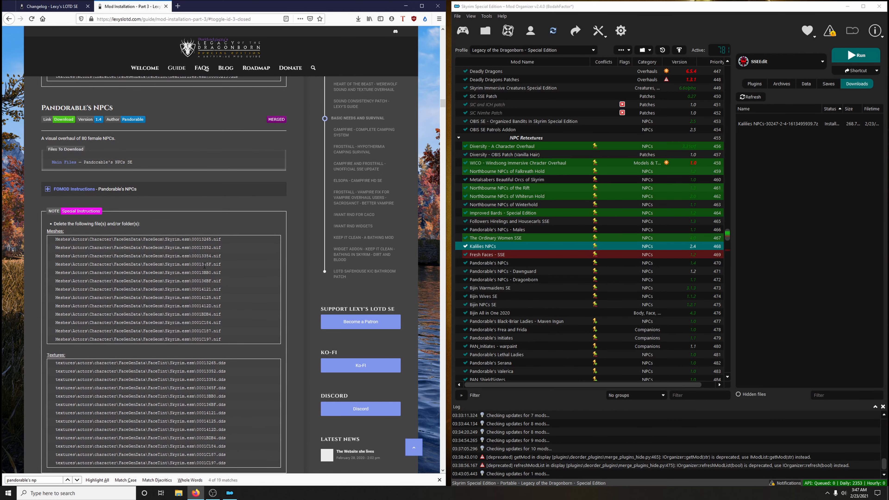
Step: Review the changelog entry for Pandorable's NPCs and the mesh and texture deletions in the guide's special instructions
{"action": "left_click", "coordinate": [57, 8]}
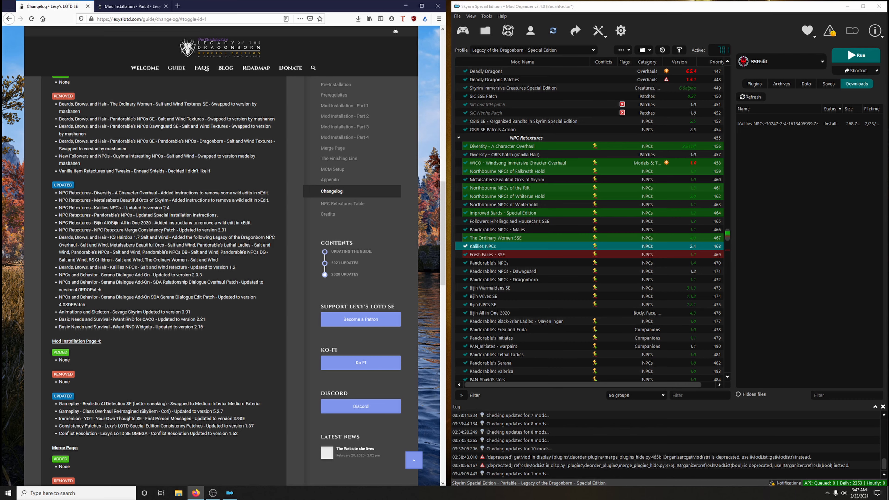
{"action": "key", "text": "ctrl+Tab"}
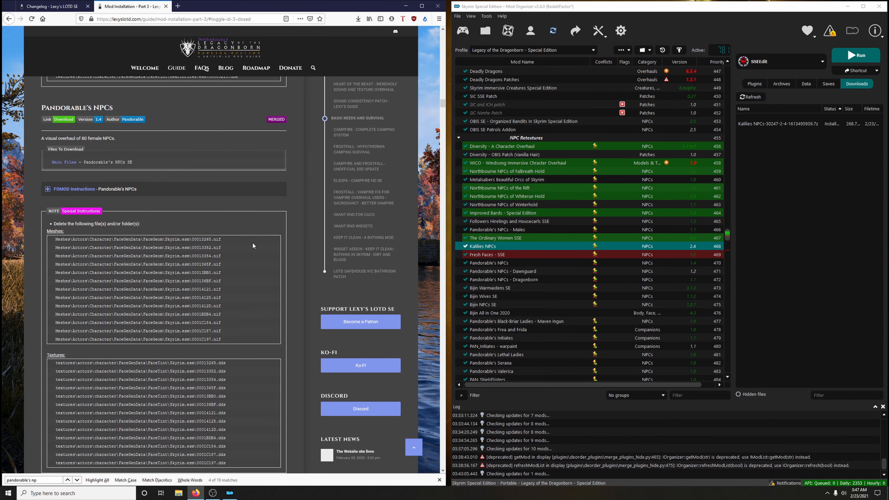
{"action": "scroll", "coordinate": [252, 242], "scroll_direction": "down", "scroll_amount": 1}
{"action": "scroll", "coordinate": [254, 242], "scroll_direction": "down", "scroll_amount": 5}
{"action": "scroll", "coordinate": [254, 242], "scroll_direction": "up", "scroll_amount": 5}
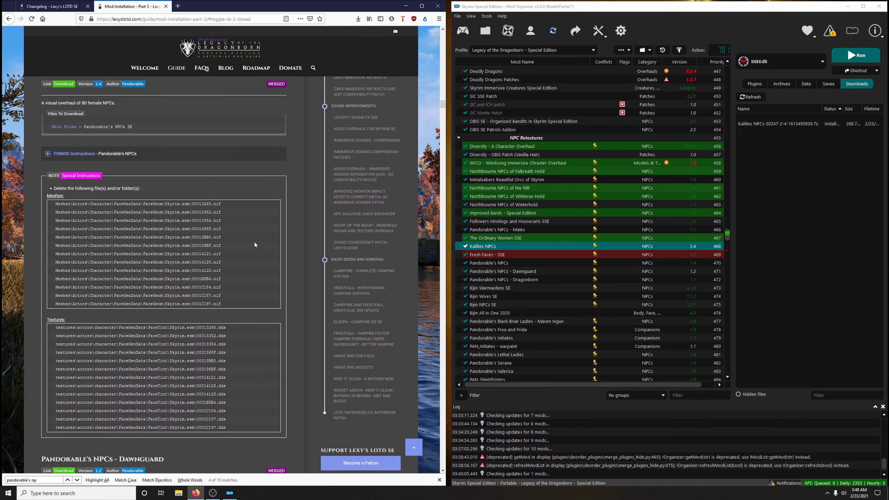
{"action": "scroll", "coordinate": [254, 241], "scroll_direction": "down", "scroll_amount": 1}
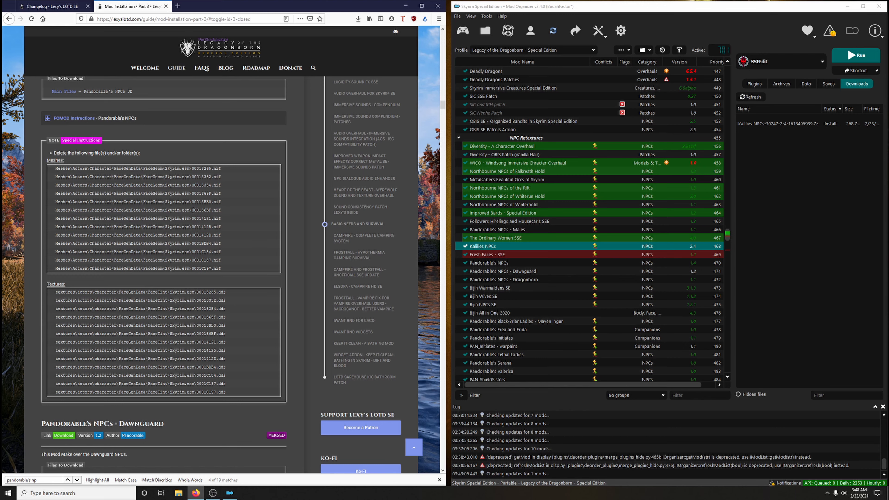
{"action": "left_click", "coordinate": [236, 217]}
{"action": "scroll", "coordinate": [229, 220], "scroll_direction": "up", "scroll_amount": 2}
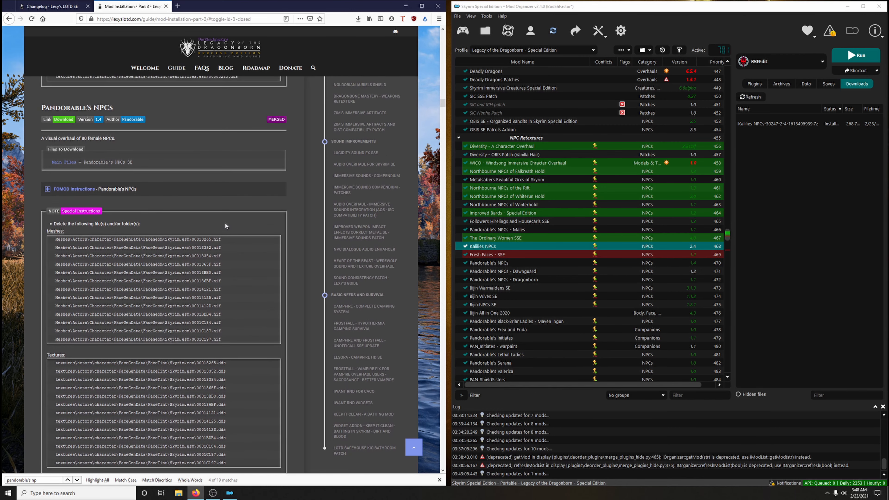
{"action": "scroll", "coordinate": [245, 270], "scroll_direction": "down", "scroll_amount": 2}
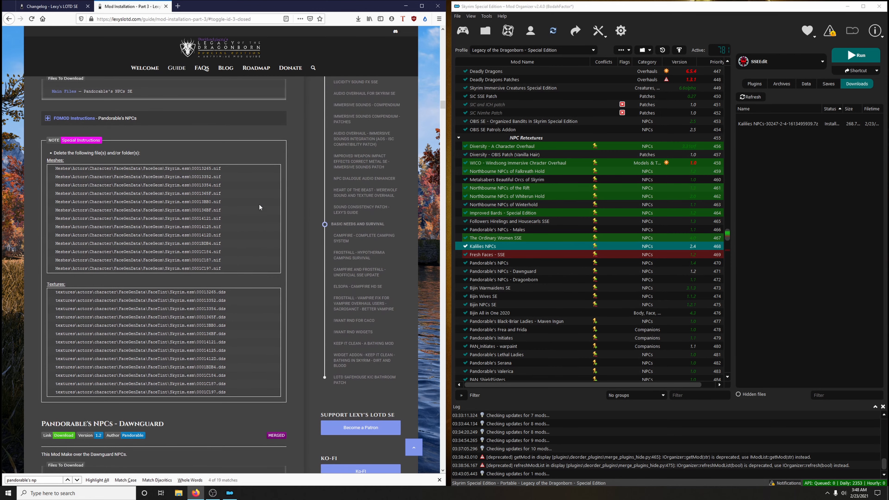
{"action": "scroll", "coordinate": [280, 296], "scroll_direction": "up", "scroll_amount": 2}
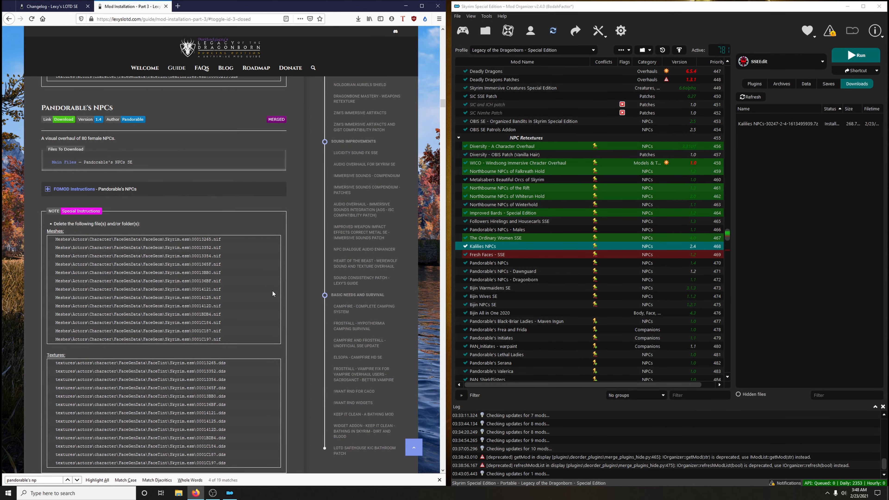
Step: Delete all installed downloads, including the Kalilies NPCs archive, from Mod Organizer's download list and disk
{"action": "left_click", "coordinate": [807, 124]}
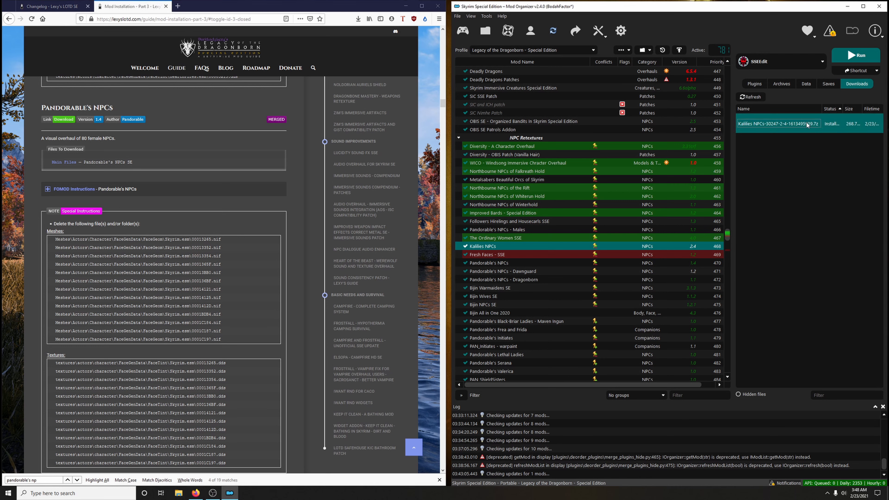
{"action": "key", "text": "Delete"}
{"action": "key", "text": "Escape"}
{"action": "right_click", "coordinate": [768, 125]}
{"action": "left_click", "coordinate": [772, 198]}
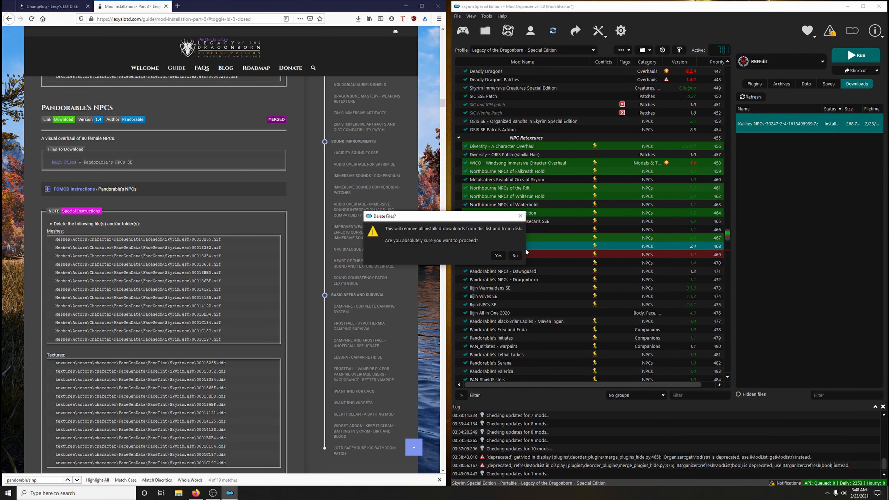
{"action": "left_click", "coordinate": [506, 255]}
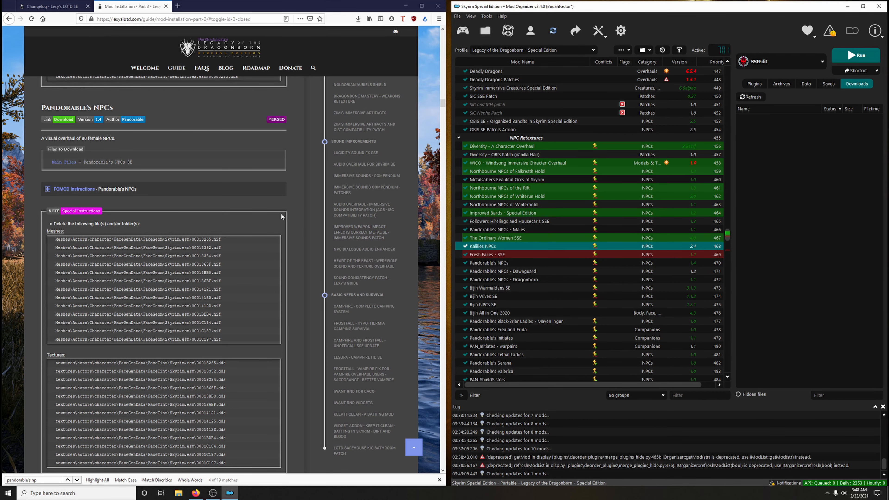
Step: Download the Pandorable's NPCs SE main file from Nexus Mods to the mod manager, then return to the guide
{"action": "left_click", "coordinate": [75, 123]}
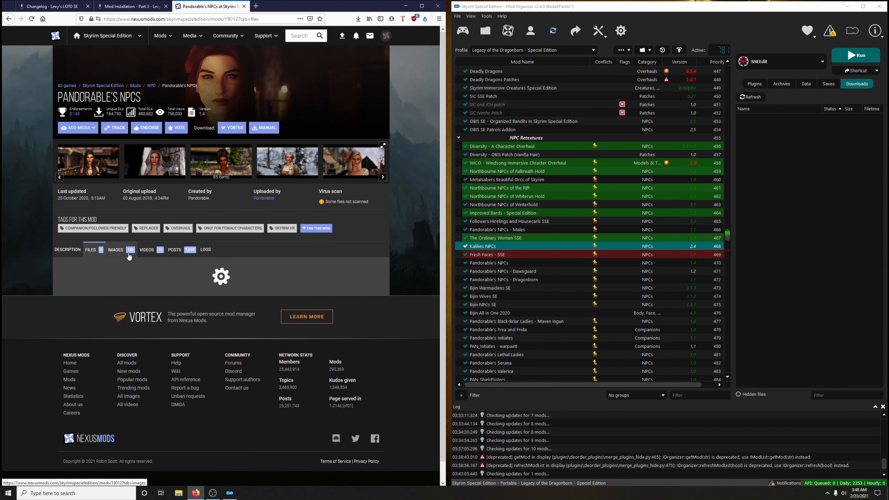
{"action": "scroll", "coordinate": [129, 257], "scroll_direction": "down", "scroll_amount": 3}
{"action": "left_click", "coordinate": [138, 238]}
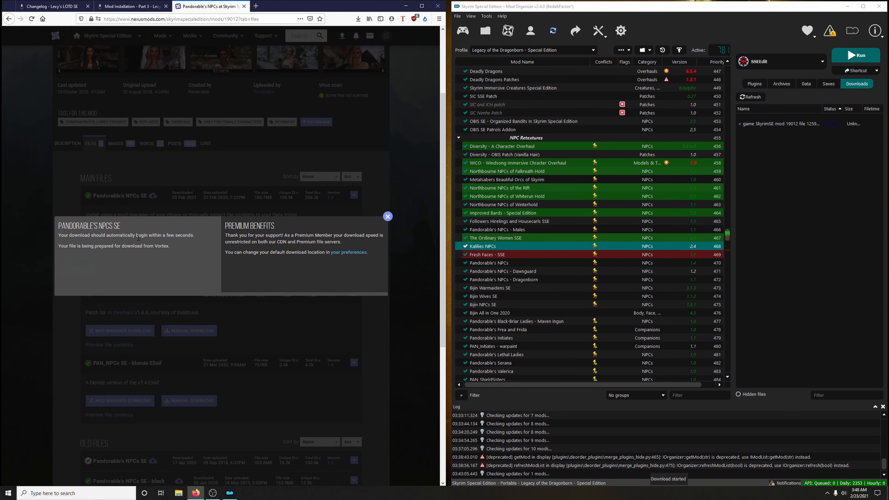
{"action": "left_click", "coordinate": [387, 216]}
{"action": "left_click", "coordinate": [244, 6]}
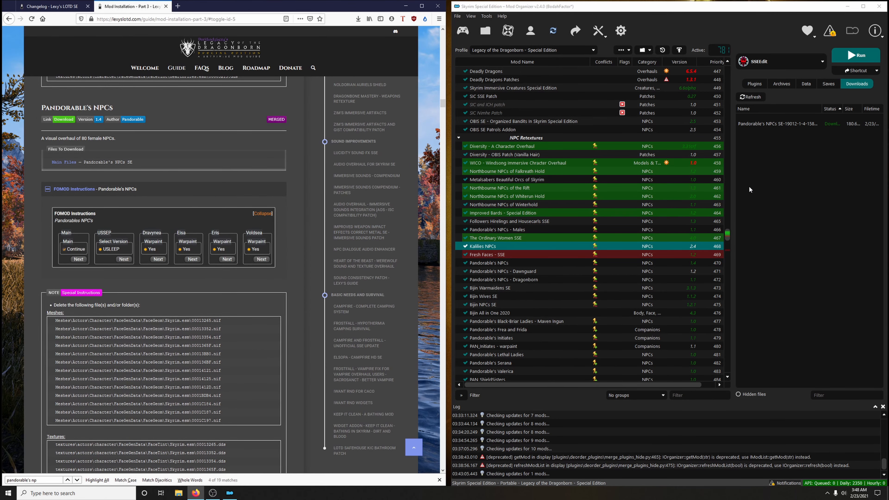
Step: Run the Pandorable's NPCs installer with the USLEEP version and warpaint set to Yes for Dravynea, Eisa, Eris and Voldsea
{"action": "double_click", "coordinate": [770, 123]}
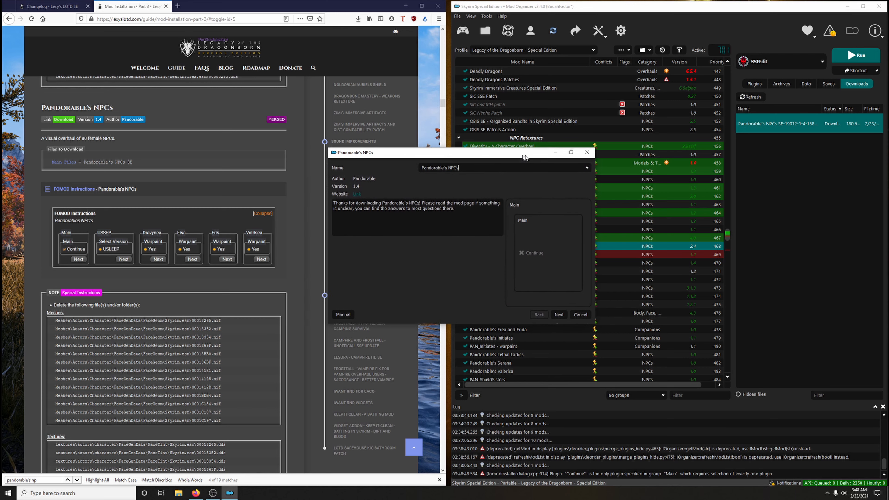
{"action": "left_click", "coordinate": [698, 296]}
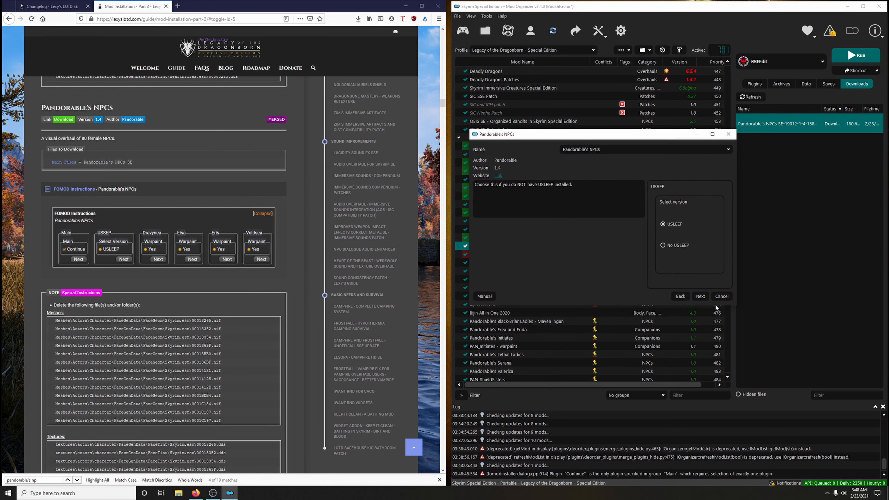
{"action": "left_click", "coordinate": [700, 296]}
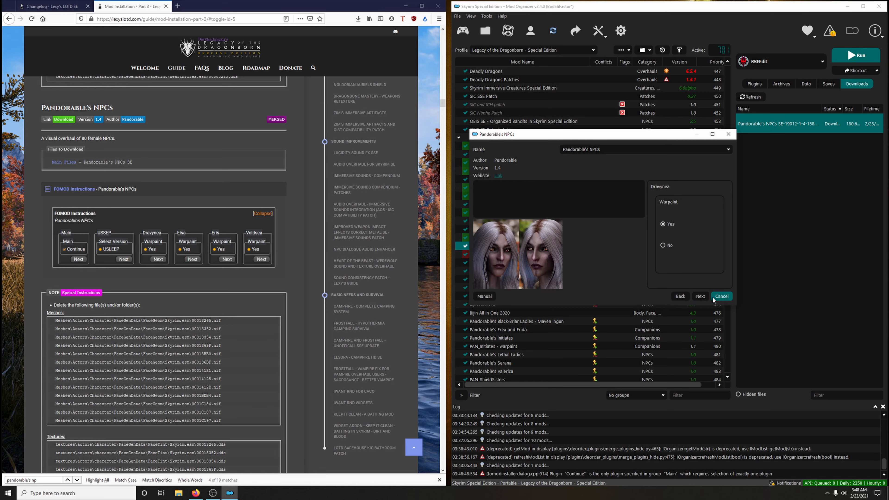
{"action": "left_click", "coordinate": [703, 297]}
{"action": "left_click", "coordinate": [703, 298]}
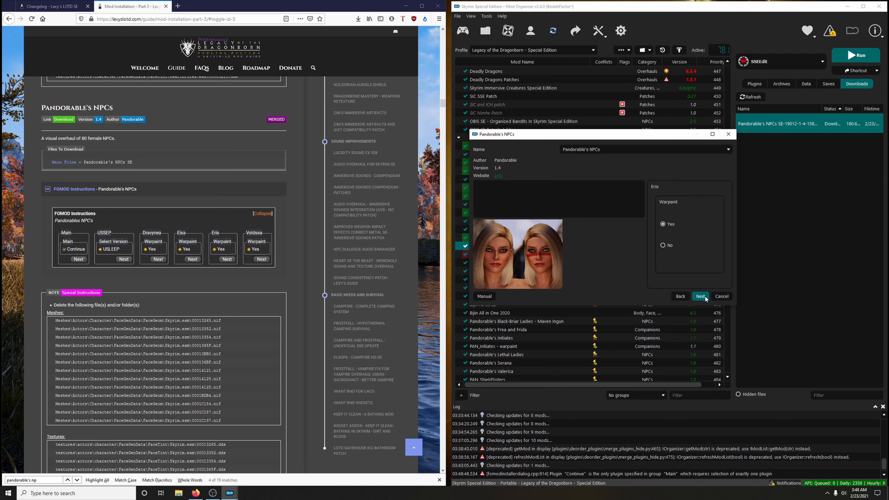
{"action": "left_click", "coordinate": [701, 298]}
{"action": "left_click", "coordinate": [702, 299]}
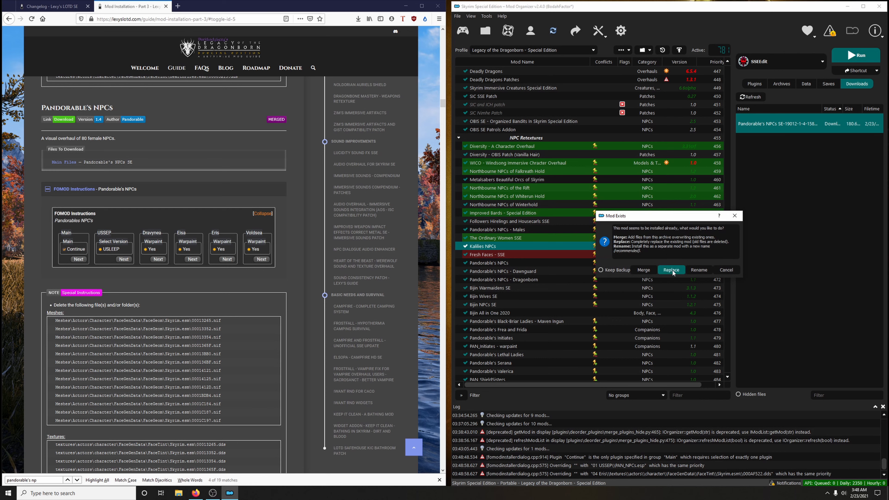
Step: Keep the mod name Pandorable's NPCs and completely replace the existing installation with the new one
{"action": "left_click", "coordinate": [698, 269]}
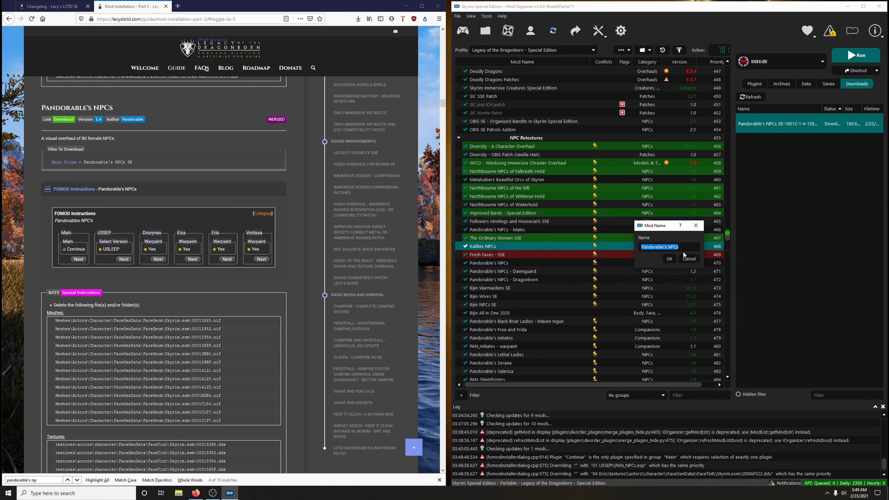
{"action": "left_click", "coordinate": [669, 258]}
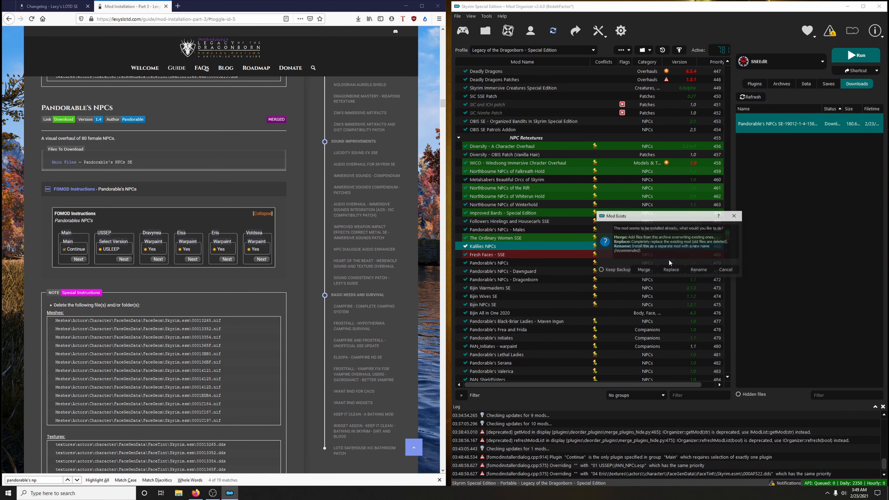
{"action": "left_click", "coordinate": [668, 271]}
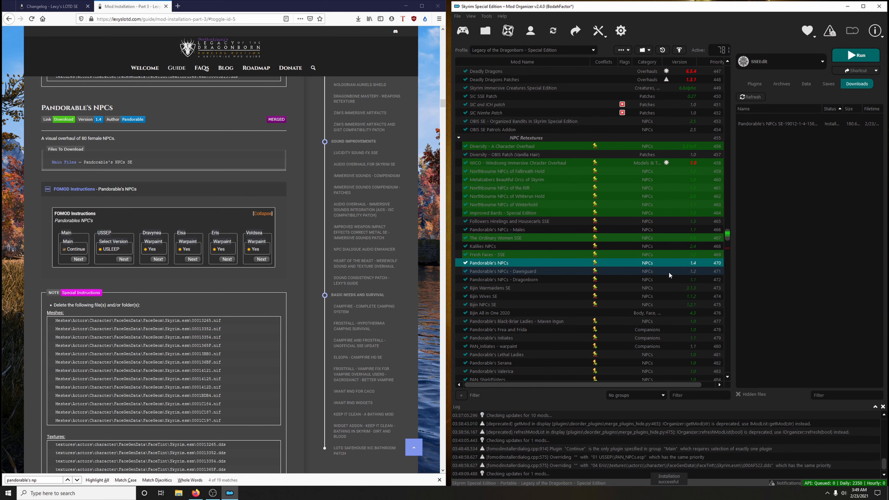
Step: Open the Pandorable's NPCs mod folder in Explorer and go to Meshes\Actors\Character\FaceGenData\FaceGeom\Skyrim.esm
{"action": "scroll", "coordinate": [400, 283], "scroll_direction": "down", "scroll_amount": 4}
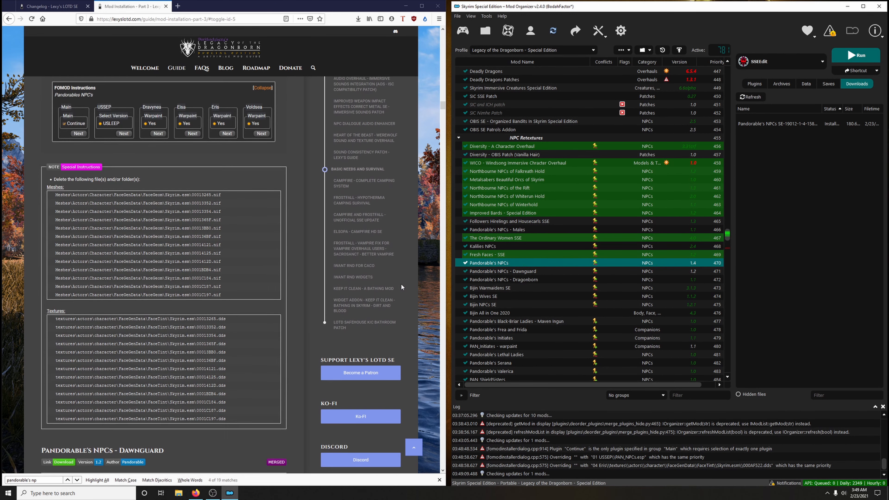
{"action": "right_click", "coordinate": [502, 263]}
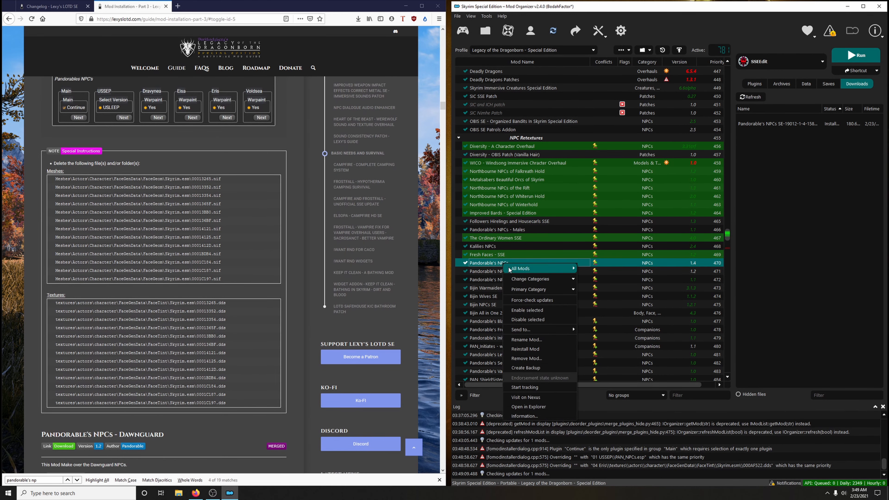
{"action": "left_click", "coordinate": [542, 407]}
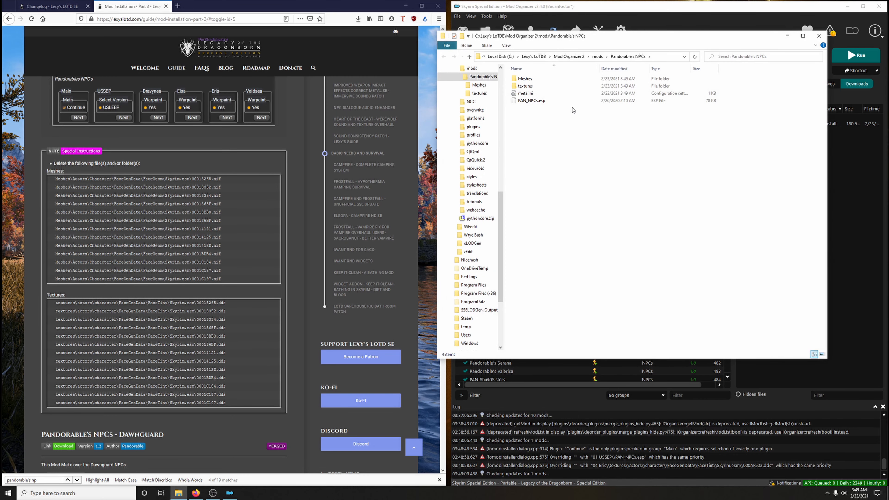
{"action": "double_click", "coordinate": [525, 79]}
{"action": "left_click", "coordinate": [525, 79]}
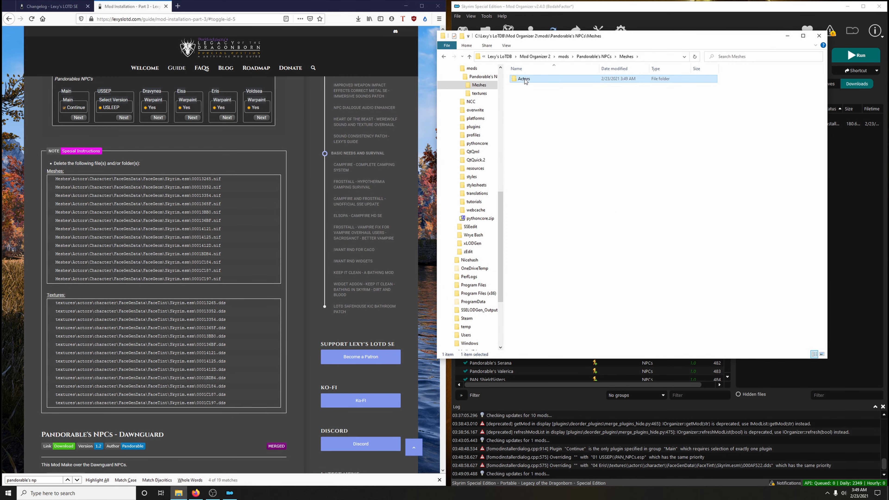
{"action": "double_click", "coordinate": [525, 79]}
{"action": "double_click", "coordinate": [525, 79]}
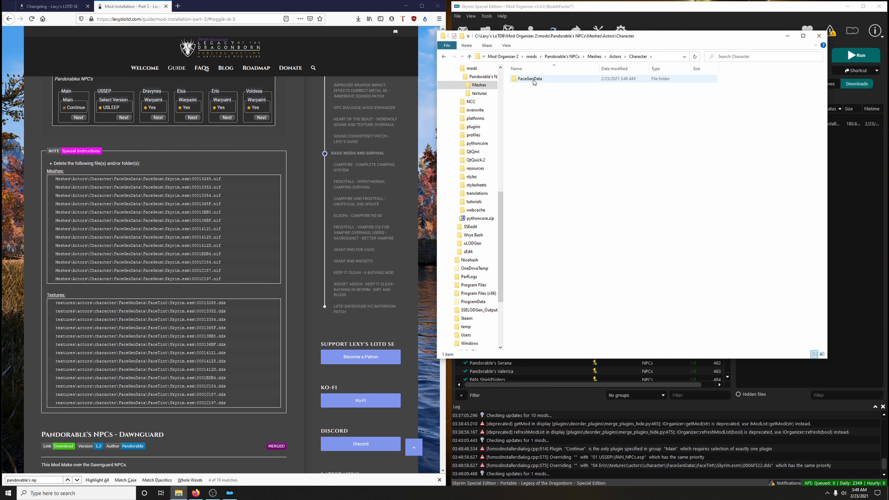
{"action": "double_click", "coordinate": [533, 80]}
{"action": "double_click", "coordinate": [537, 80]}
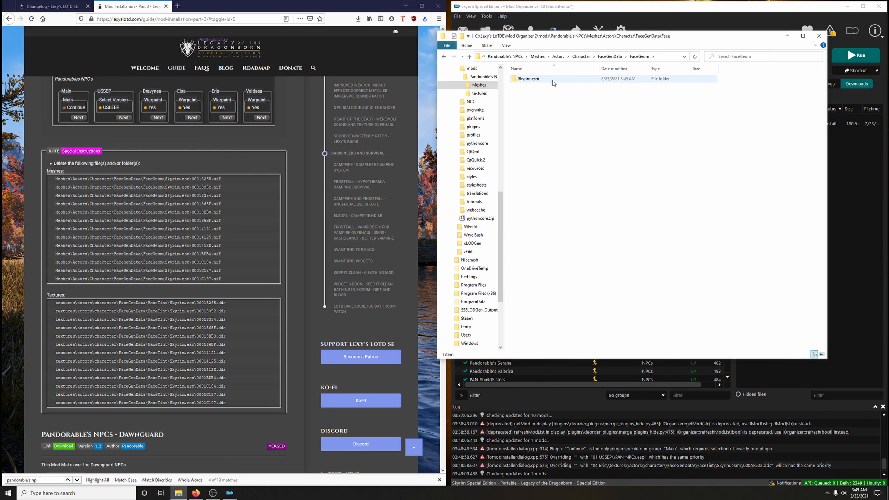
{"action": "double_click", "coordinate": [539, 79]}
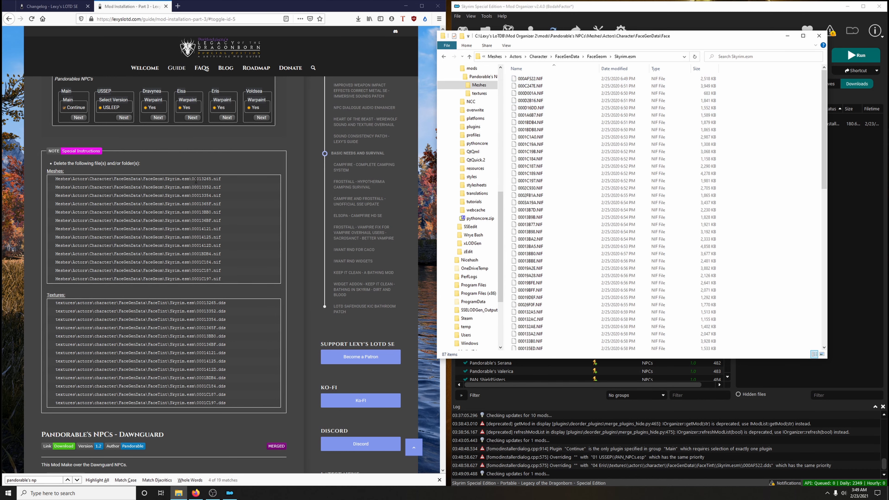
Step: Find the first mesh listed in the special instructions, 00013265.nif, in the FaceGeom Skyrim.esm folder and delete it
{"action": "left_click_drag", "start_coordinate": [192, 179], "coordinate": [224, 180]}
{"action": "key", "text": "ctrl+c"}
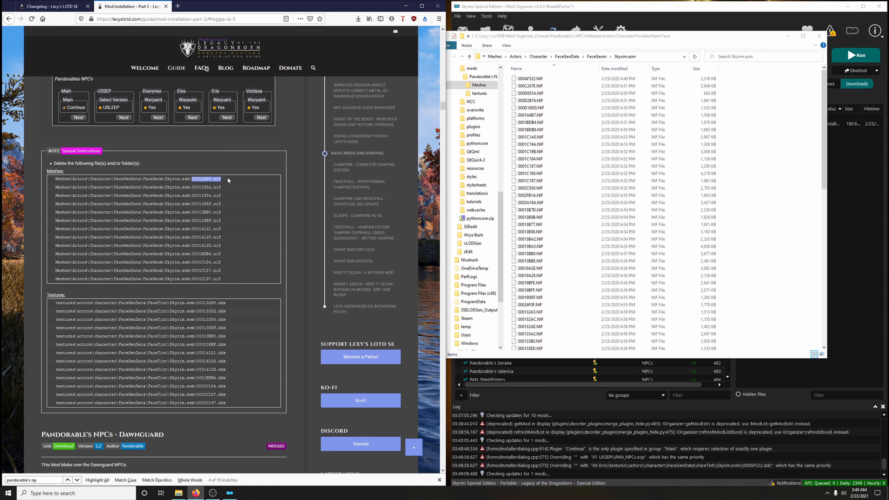
{"action": "left_click", "coordinate": [749, 57]}
{"action": "key", "text": "ctrl+v"}
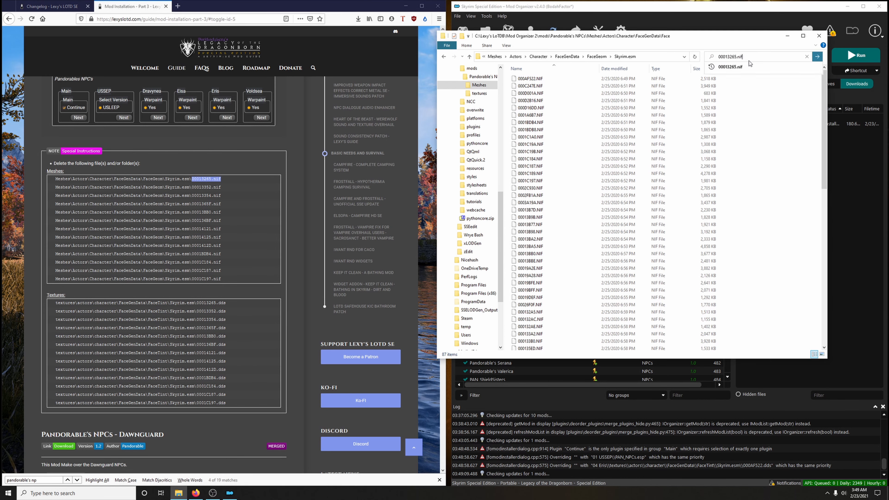
{"action": "key", "text": "Return"}
{"action": "left_click", "coordinate": [541, 79]}
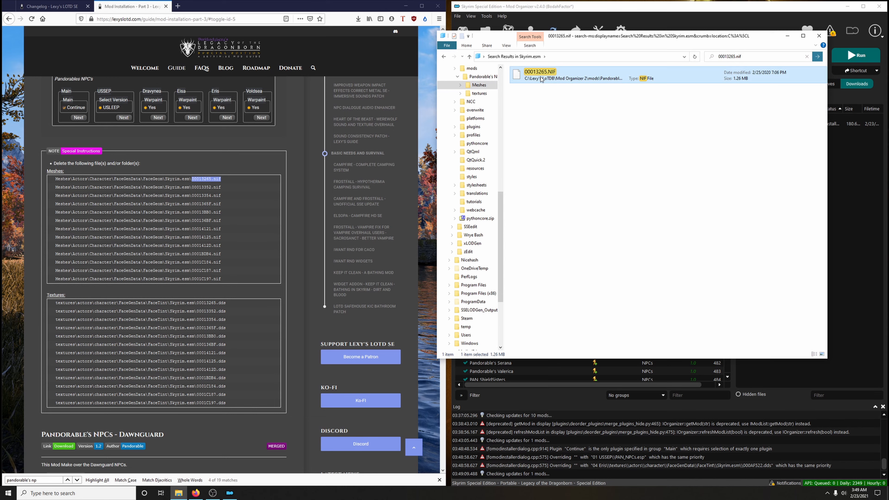
Step: Find and delete the next listed meshes, including 00013352.nif, 00013354.nif, 0001365F.nif and 000136BF.nif, from the FaceGeom folder
{"action": "left_click", "coordinate": [192, 187]}
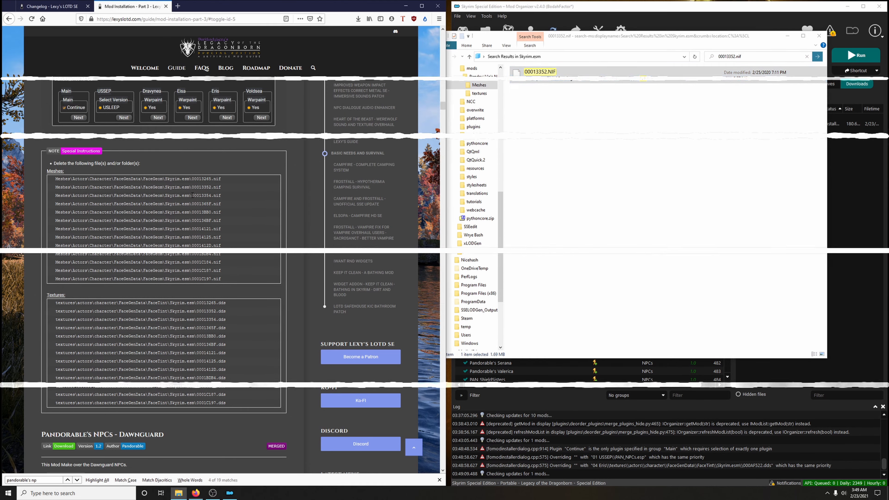
{"action": "left_click", "coordinate": [748, 57]}
{"action": "type", "text": "00013354.nif"}
{"action": "left_click_drag", "start_coordinate": [193, 195], "coordinate": [224, 279]}
{"action": "left_click", "coordinate": [546, 79]}
{"action": "left_click", "coordinate": [748, 56]}
{"action": "type", "text": "0001365F.nif"}
{"action": "left_click", "coordinate": [546, 80]}
{"action": "left_click", "coordinate": [748, 57]}
{"action": "type", "text": "000136BF.nif"}
{"action": "left_click", "coordinate": [545, 75]}
Step: Find and delete the meshes 00014121.nif, 00014125.nif and 0001412D.nif from the FaceGeom folder
{"action": "left_click", "coordinate": [735, 57]}
{"action": "type", "text": "00014121.nif"}
{"action": "left_click", "coordinate": [546, 75]}
{"action": "left_click", "coordinate": [726, 59]}
{"action": "type", "text": "00014125.nif"}
{"action": "left_click", "coordinate": [546, 75]}
{"action": "left_click", "coordinate": [730, 58]}
{"action": "type", "text": "0001412D.nif"}
{"action": "left_click", "coordinate": [545, 77]}
Step: Find and delete the meshes 0001BDB4.nif, 0001C184.nif, 0001C187.nif and 0001C197.nif, and close the folder window
{"action": "left_click", "coordinate": [723, 59]}
{"action": "type", "text": "0001BDB4.nif"}
{"action": "left_click", "coordinate": [541, 75]}
{"action": "left_click", "coordinate": [752, 56]}
{"action": "type", "text": "0001C184.nif"}
{"action": "left_click", "coordinate": [541, 75]}
{"action": "left_click", "coordinate": [731, 57]}
{"action": "type", "text": "0001C187.nif"}
{"action": "left_click", "coordinate": [549, 75]}
{"action": "left_click", "coordinate": [729, 57]}
{"action": "type", "text": "0001C197.nif"}
{"action": "left_click", "coordinate": [553, 77]}
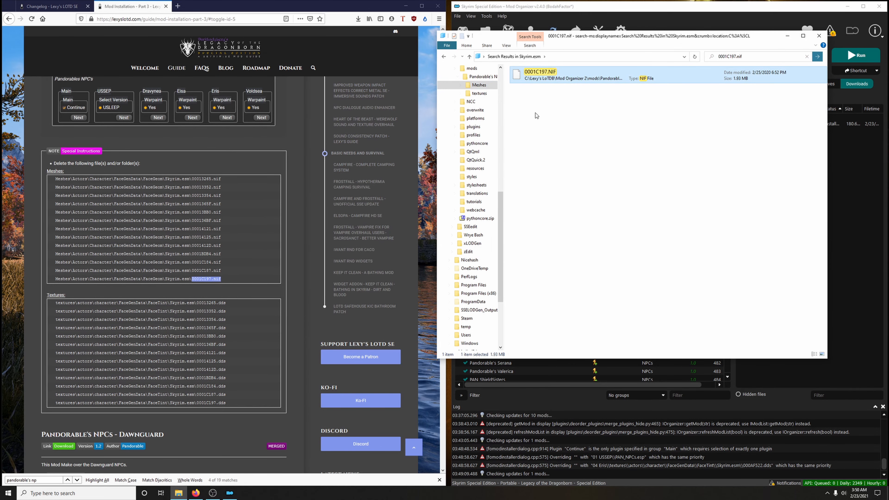
{"action": "left_click", "coordinate": [819, 35]}
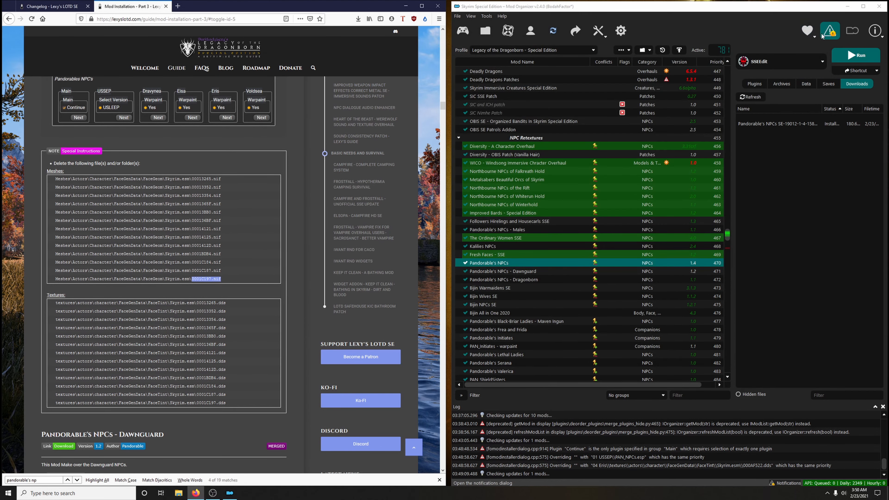
Step: Reopen the Pandorable's NPCs mod folder in Explorer and go to textures\actors\character\FaceGenData\FaceTint\Skyrim.esm
{"action": "right_click", "coordinate": [478, 267]}
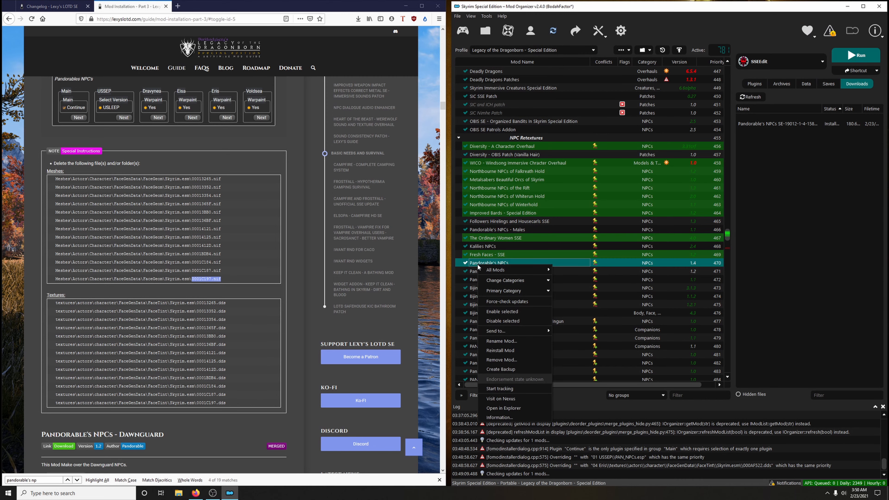
{"action": "left_click", "coordinate": [502, 407]}
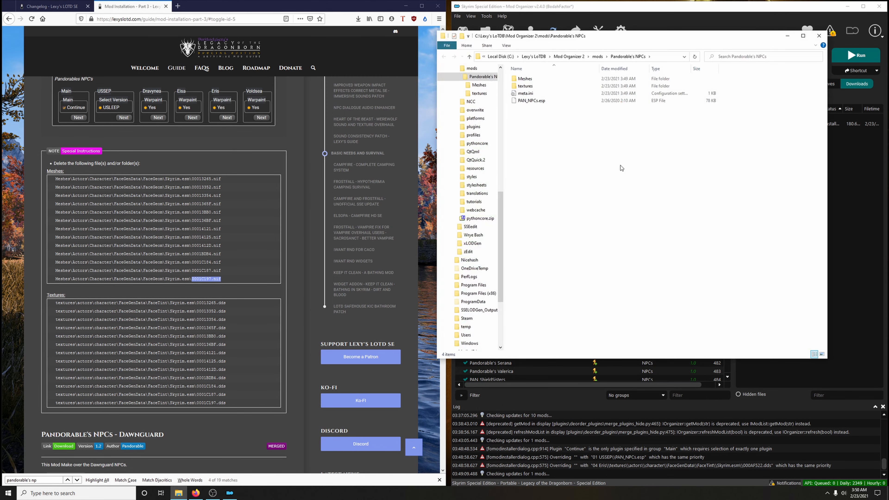
{"action": "double_click", "coordinate": [541, 87]}
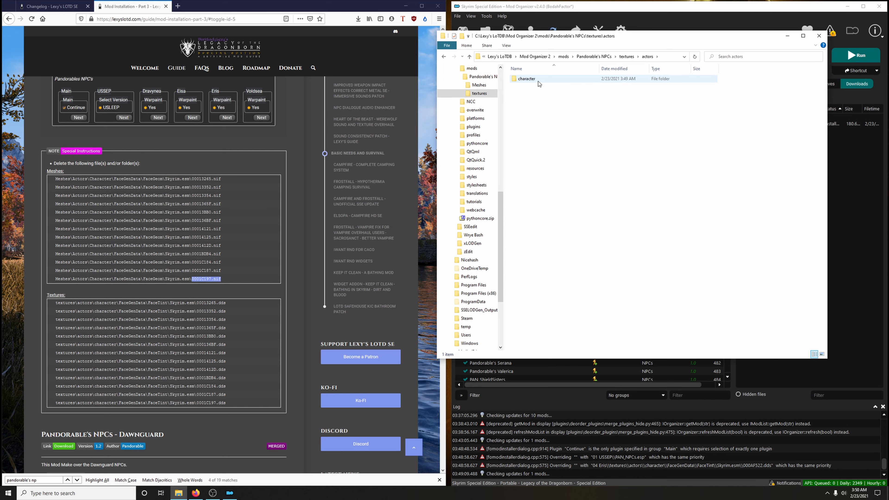
{"action": "double_click", "coordinate": [538, 79]}
{"action": "double_click", "coordinate": [538, 79]}
{"action": "double_click", "coordinate": [538, 79]}
{"action": "double_click", "coordinate": [538, 79]}
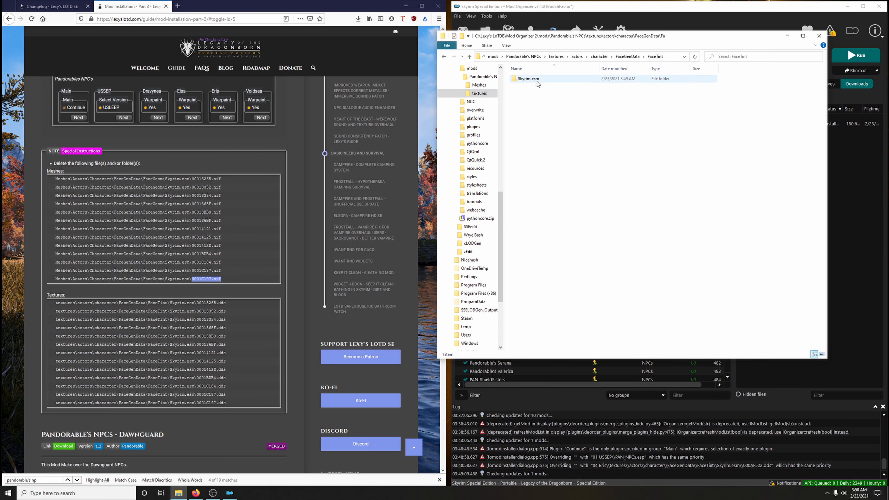
{"action": "double_click", "coordinate": [537, 80]}
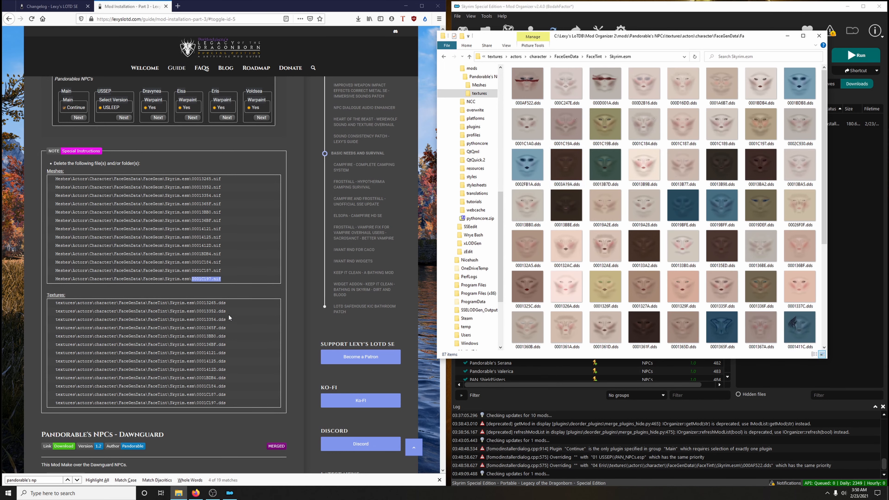
Step: Find the first listed texture, 00013265.dds, in the FaceTint Skyrim.esm folder and delete it
{"action": "double_click", "coordinate": [199, 303]}
{"action": "key", "text": "ctrl+c"}
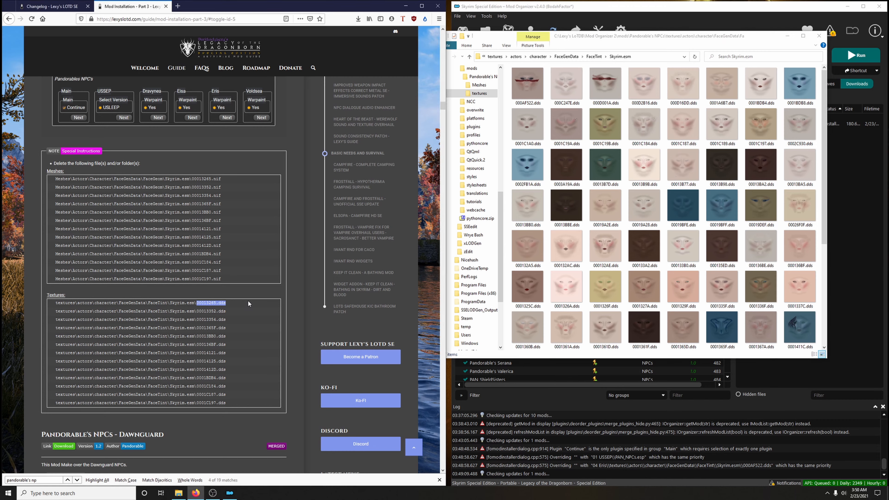
{"action": "left_click", "coordinate": [741, 57]}
{"action": "key", "text": "ctrl+v"}
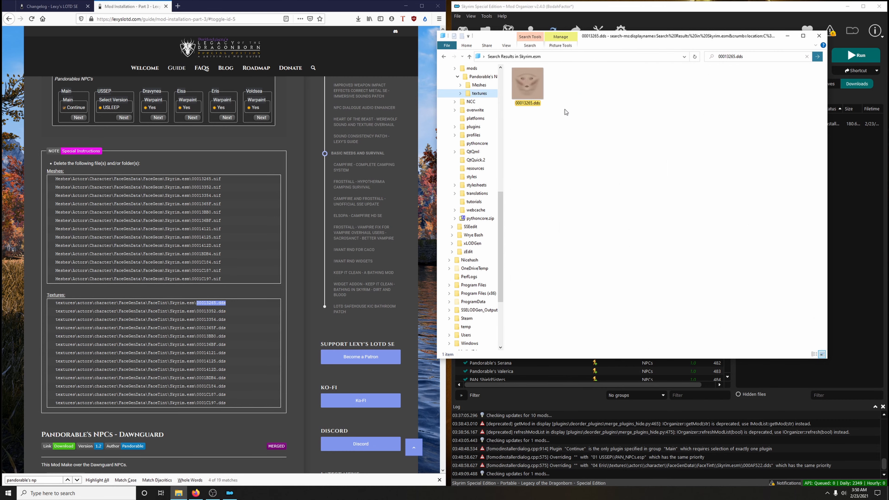
{"action": "left_click", "coordinate": [539, 93]}
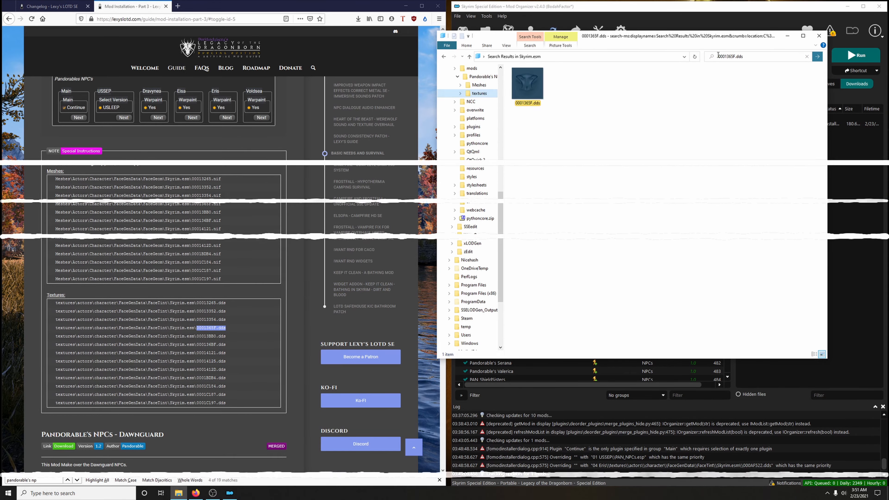
Step: Find and delete the remaining listed FaceTint textures, ending with 0001C197.dds, and close the folder window
{"action": "left_click", "coordinate": [732, 56]}
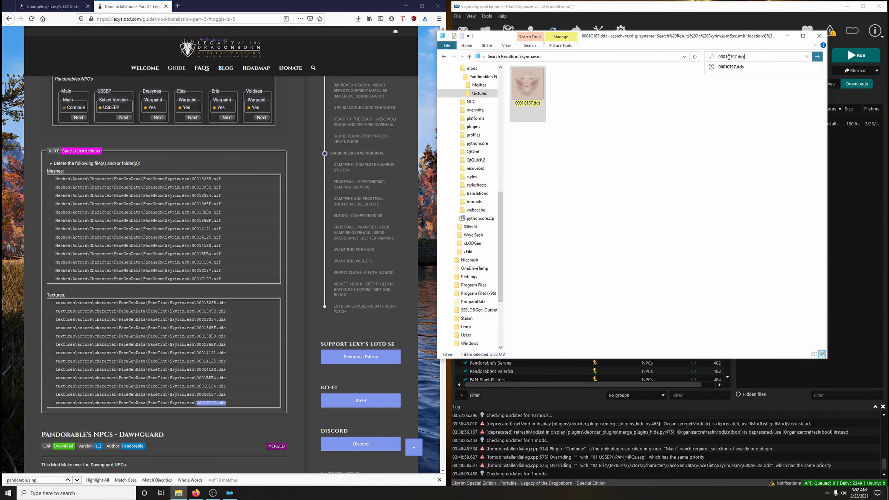
{"action": "key", "text": "Return"}
{"action": "left_click", "coordinate": [525, 106]}
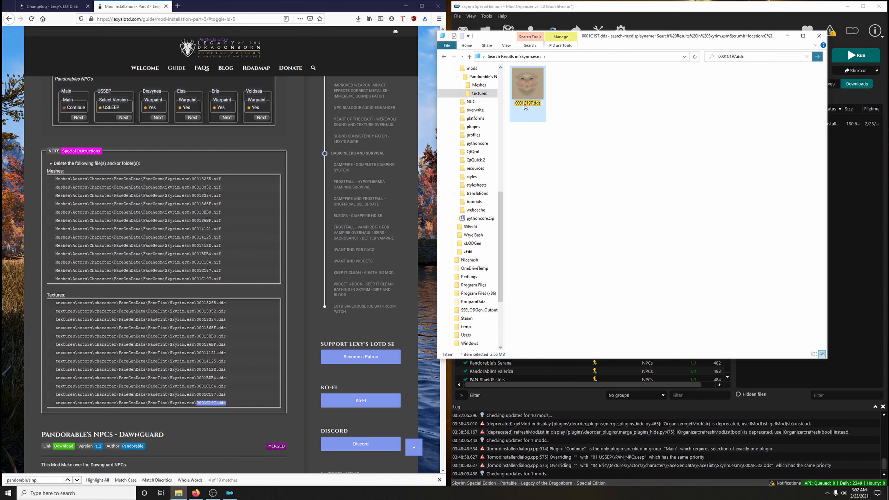
{"action": "left_click", "coordinate": [818, 35]}
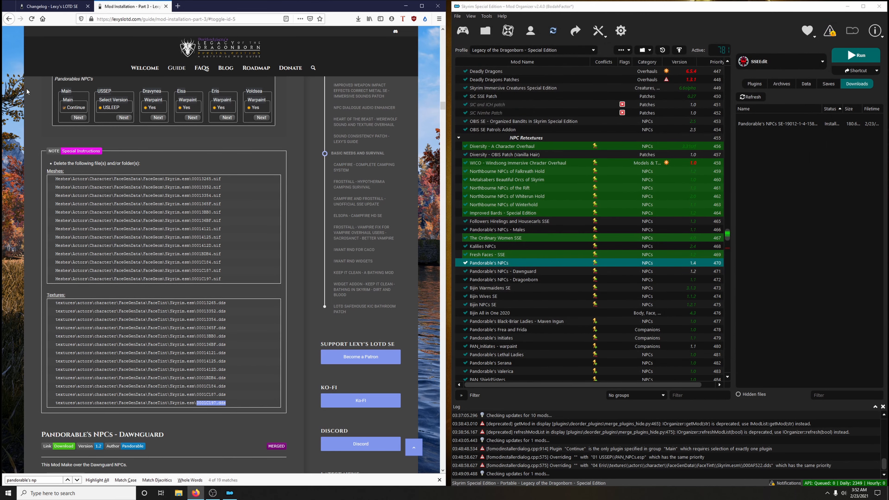
Step: Return to the changelog and delete all installed downloads from Mod Organizer's download list
{"action": "left_click", "coordinate": [55, 9]}
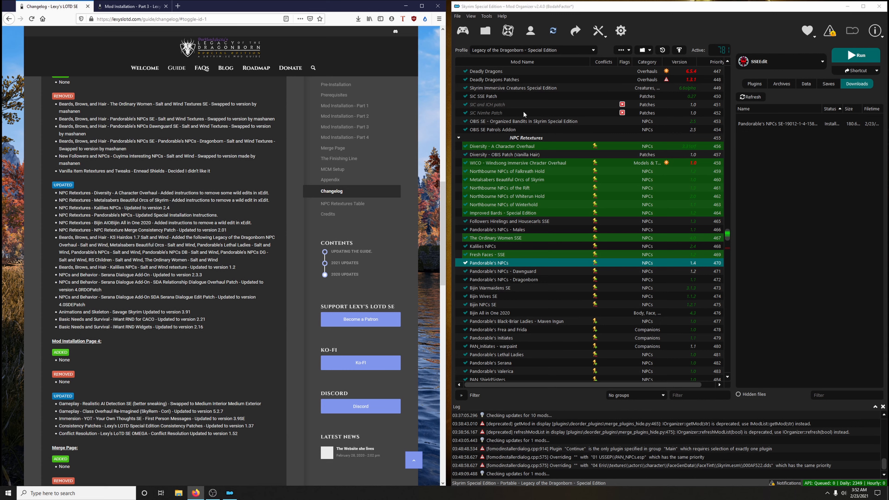
{"action": "left_click", "coordinate": [790, 124]}
{"action": "right_click", "coordinate": [789, 125]}
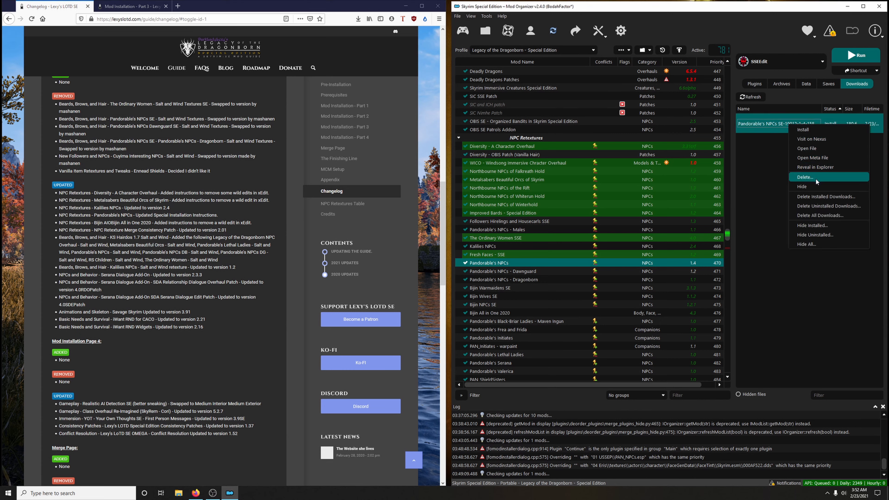
{"action": "left_click", "coordinate": [820, 197]}
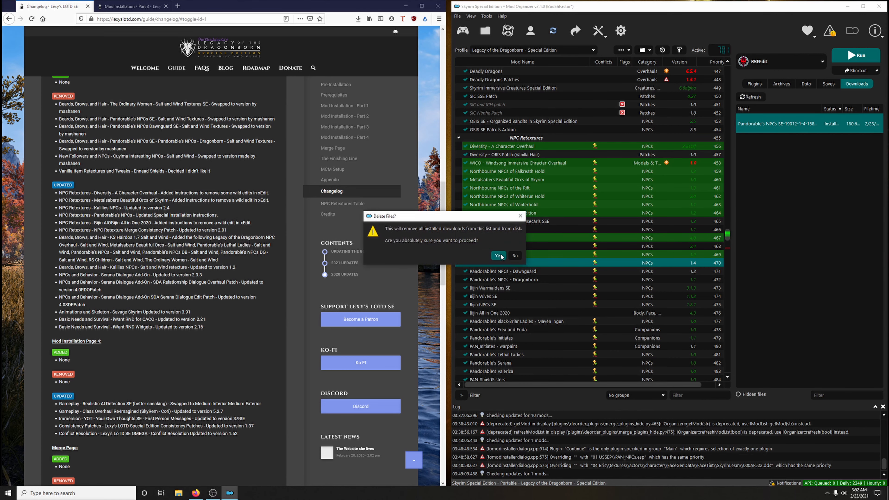
{"action": "left_click", "coordinate": [498, 256]}
Step: Locate the Bijin All in One 2020 entry in the Part 3 guide and launch SSEEdit from Mod Organizer
{"action": "left_click", "coordinate": [131, 6]}
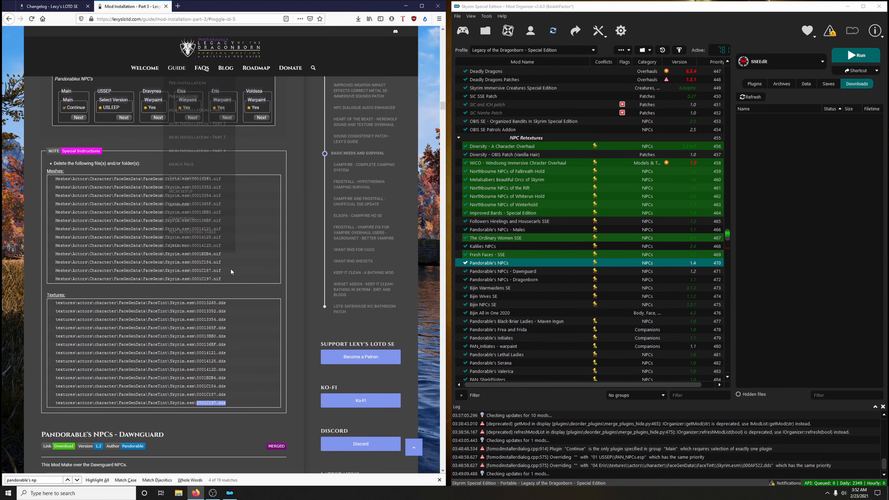
{"action": "scroll", "coordinate": [231, 267], "scroll_direction": "down", "scroll_amount": 15}
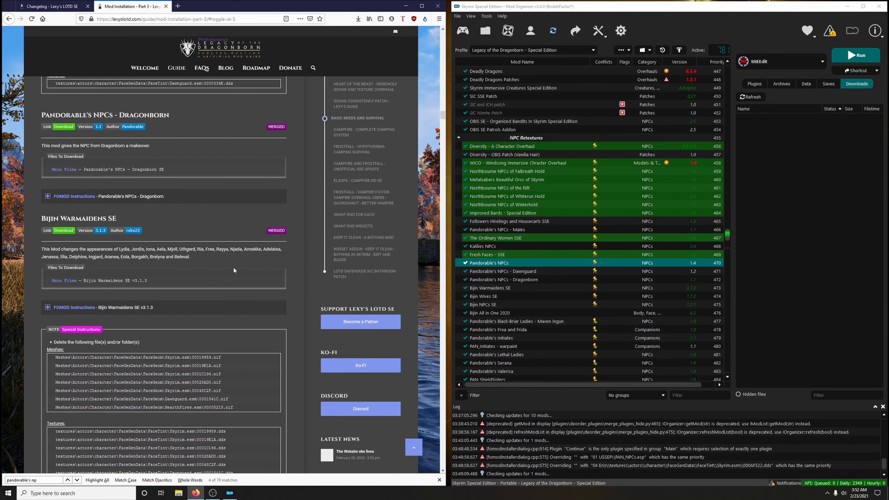
{"action": "scroll", "coordinate": [234, 267], "scroll_direction": "down", "scroll_amount": 10}
{"action": "scroll", "coordinate": [103, 229], "scroll_direction": "down", "scroll_amount": 7}
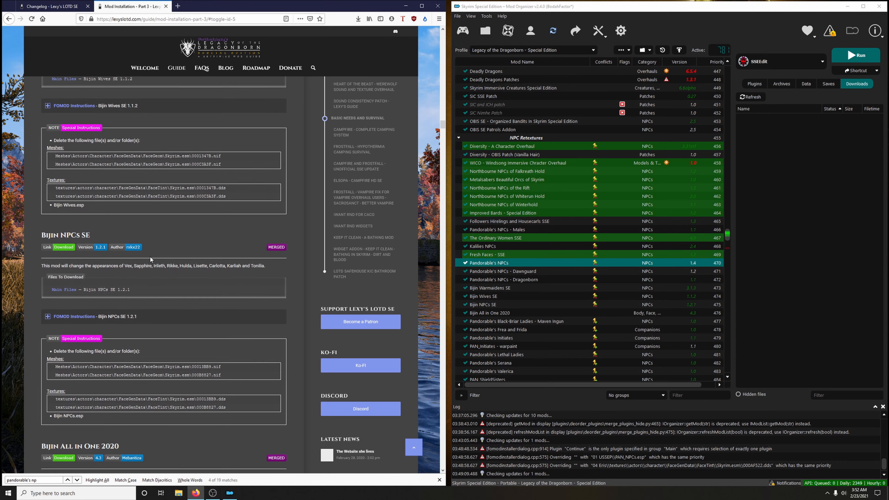
{"action": "scroll", "coordinate": [199, 260], "scroll_direction": "down", "scroll_amount": 3}
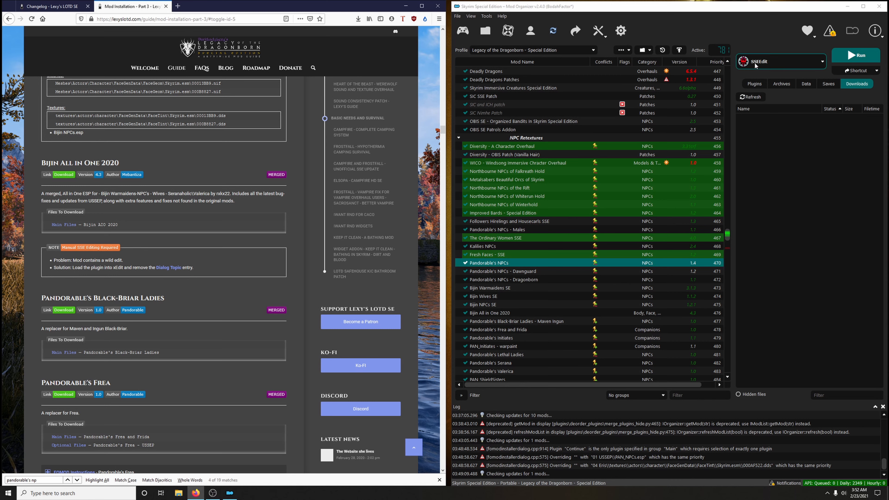
{"action": "left_click", "coordinate": [838, 56]}
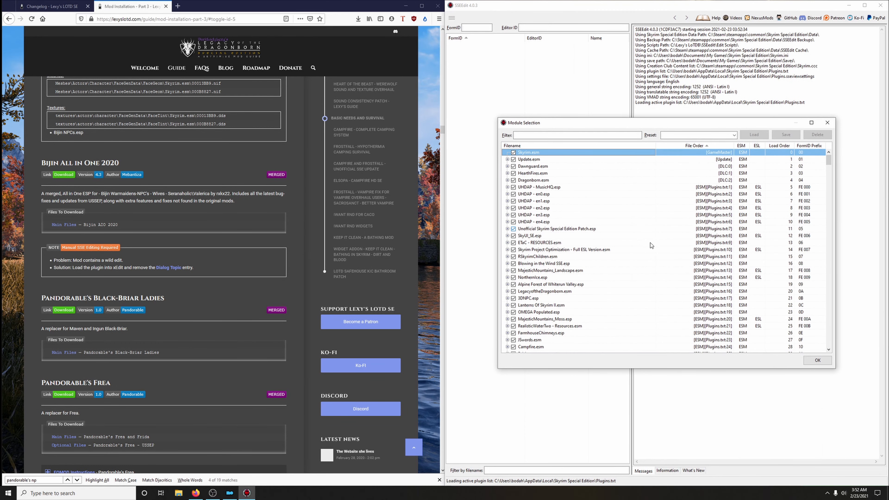
Step: Deselect all plugins, filter for "biji" and load only Bijin_AIO 2018.esp, accepting the ModGroups selection as it is
{"action": "right_click", "coordinate": [616, 243]}
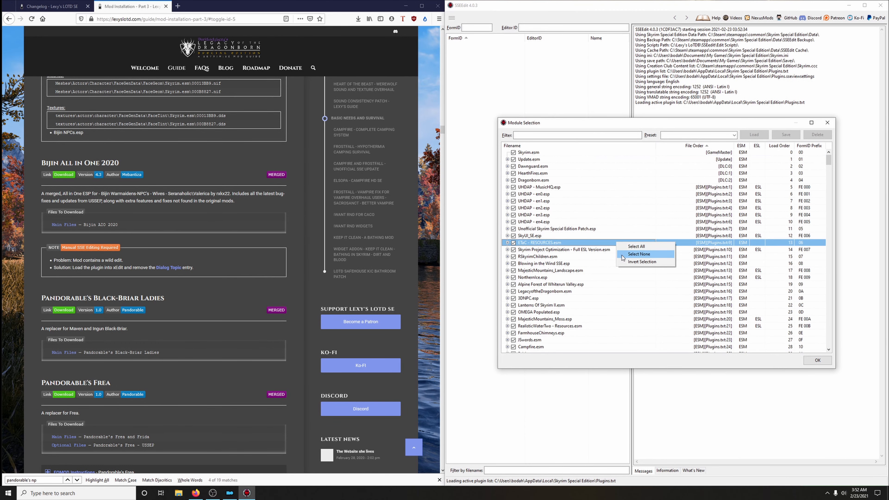
{"action": "left_click", "coordinate": [638, 254]}
{"action": "left_click", "coordinate": [557, 135]}
{"action": "type", "text": "biji"}
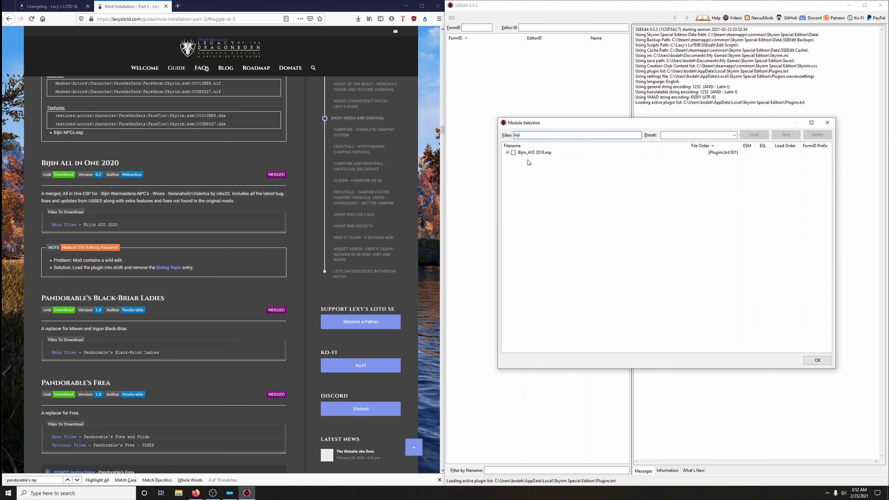
{"action": "left_click", "coordinate": [513, 152]}
{"action": "left_click", "coordinate": [817, 360]}
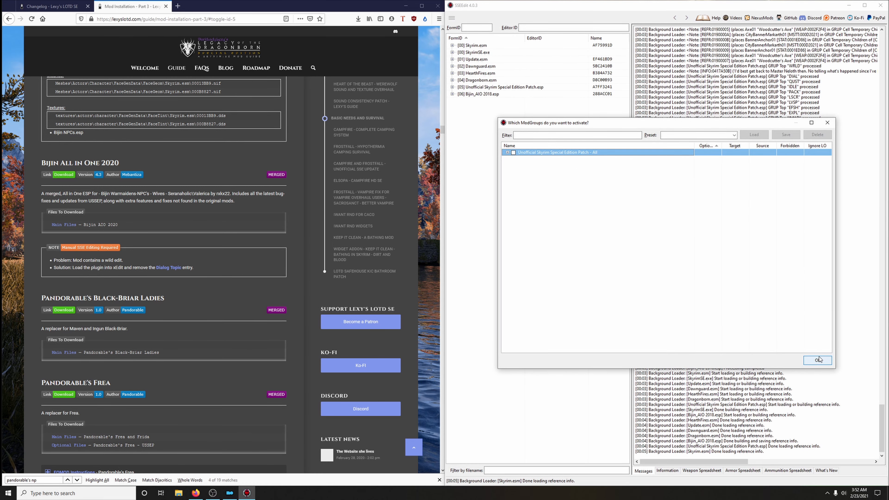
{"action": "left_click", "coordinate": [818, 359]}
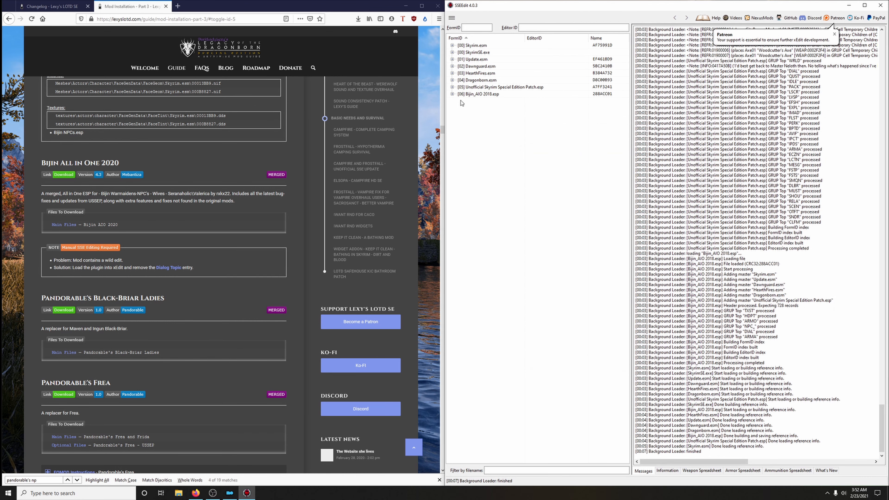
Step: Remove the Dialog Topic group from Bijin_AIO 2018.esp, and close SSEEdit while saving the plugin
{"action": "left_click", "coordinate": [452, 94]}
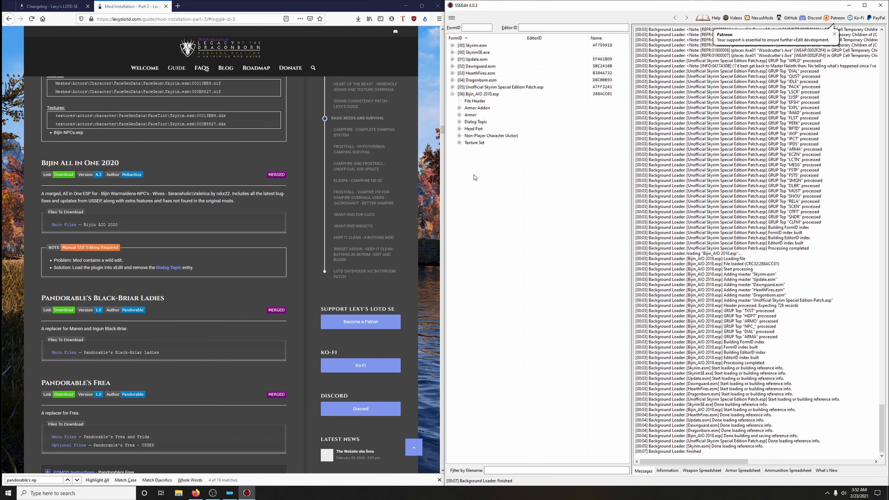
{"action": "left_click", "coordinate": [480, 124]}
{"action": "right_click", "coordinate": [481, 124]}
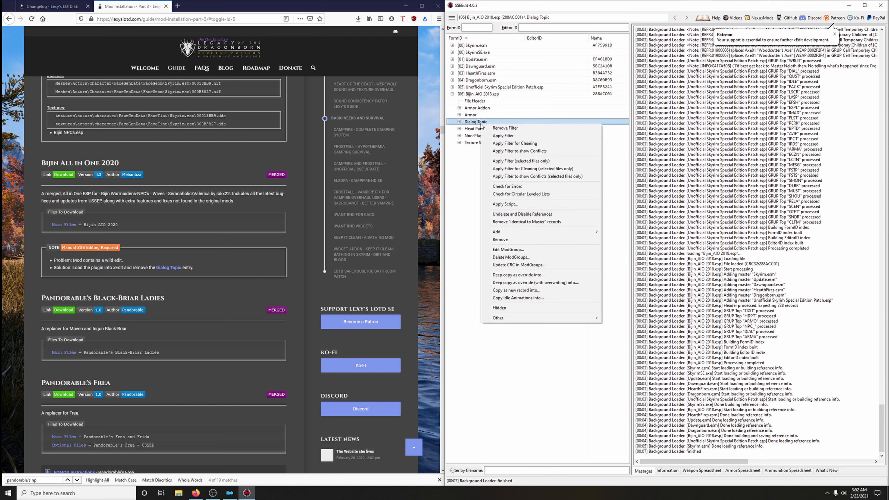
{"action": "left_click", "coordinate": [510, 242]}
{"action": "left_click", "coordinate": [492, 285]}
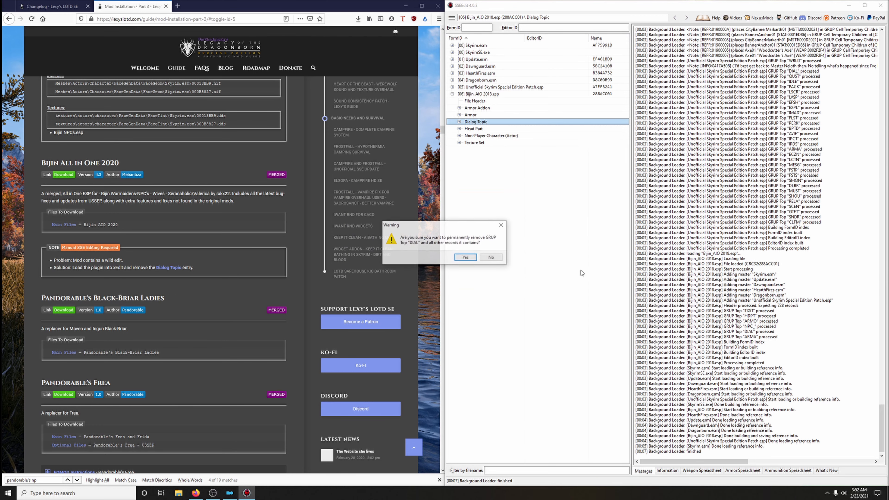
{"action": "left_click", "coordinate": [471, 258]}
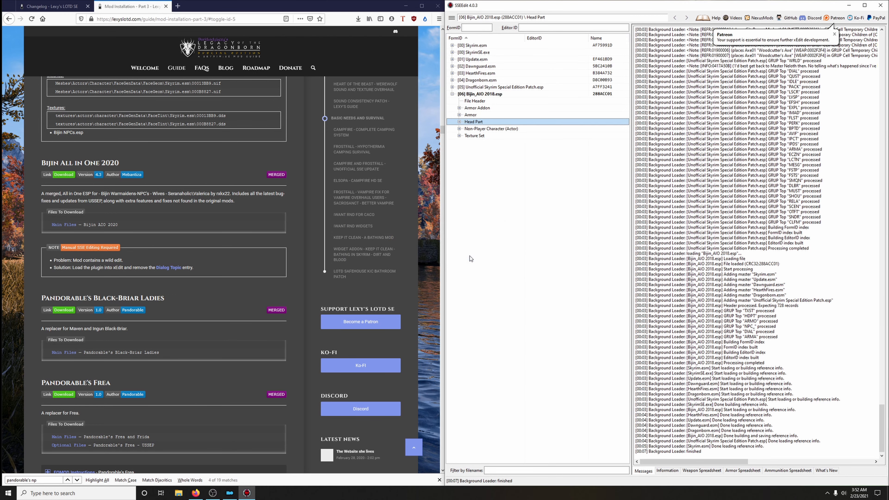
{"action": "left_click", "coordinate": [880, 5]}
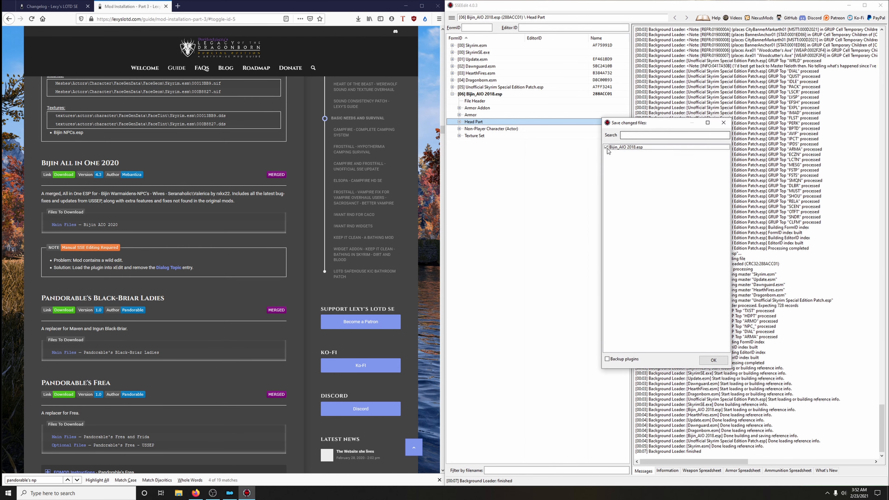
{"action": "left_click", "coordinate": [713, 360]}
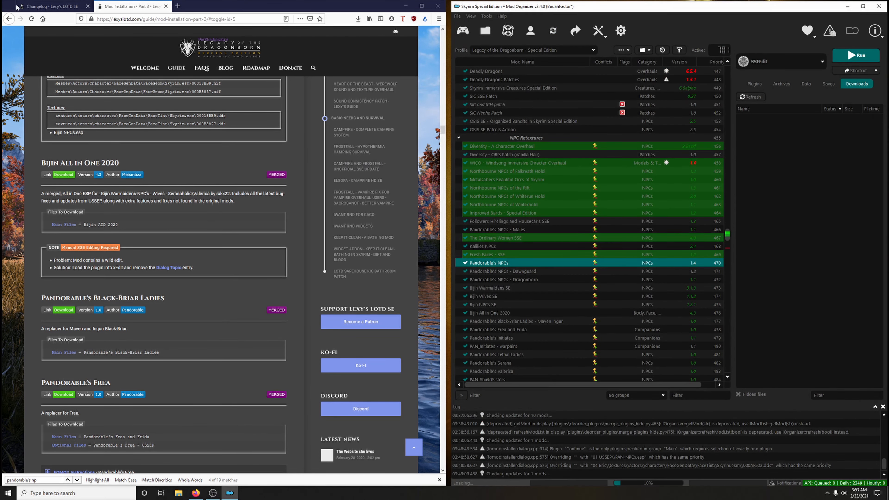
Step: Select the NPC retexture merge patch in the mod list and find its entry in the Part 3 guide by searching "npc rete"
{"action": "left_click", "coordinate": [59, 3]}
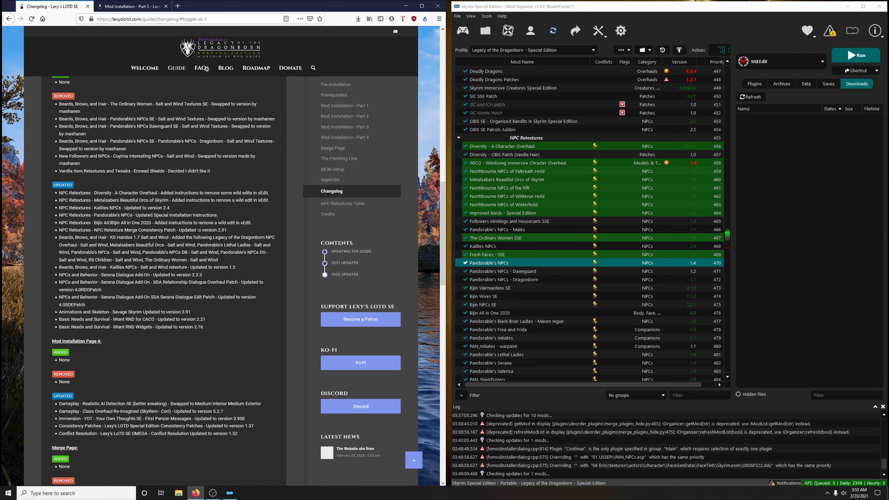
{"action": "scroll", "coordinate": [525, 315], "scroll_direction": "down", "scroll_amount": 3}
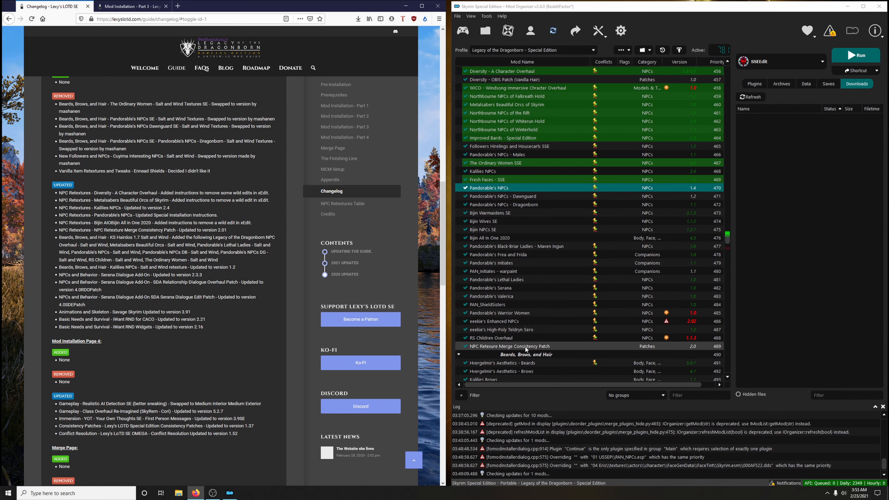
{"action": "left_click", "coordinate": [525, 346]}
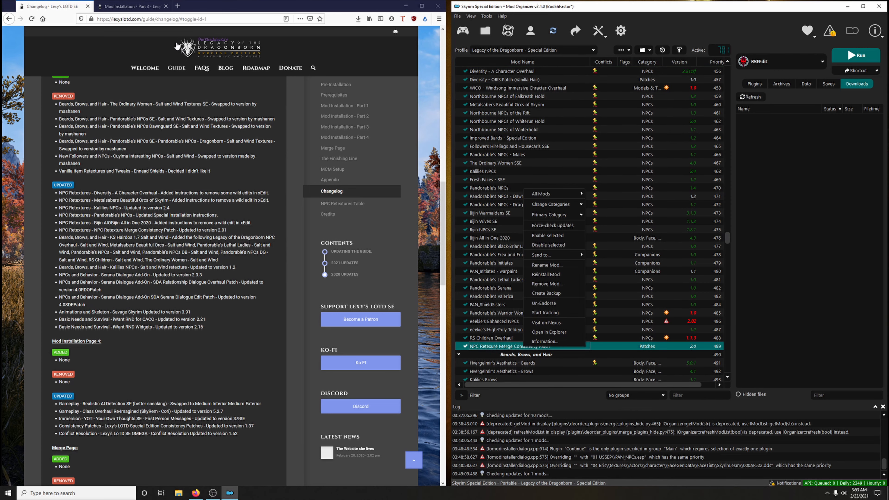
{"action": "left_click", "coordinate": [129, 6]}
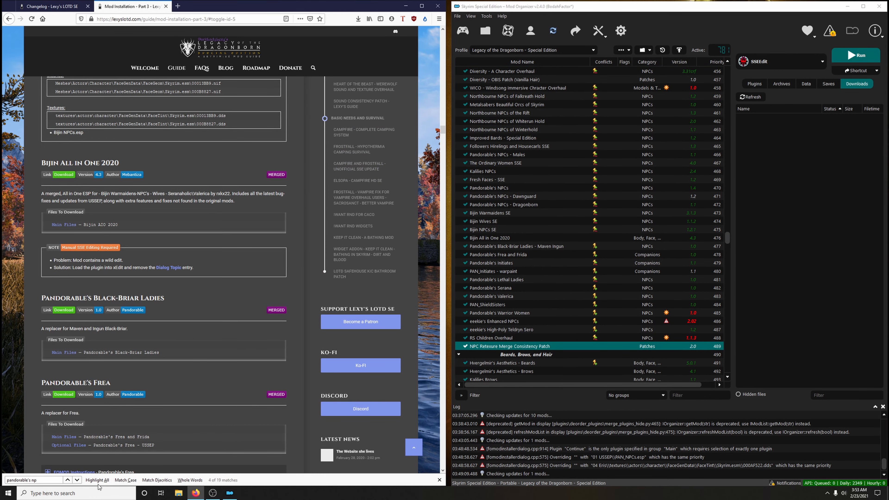
{"action": "left_click_drag", "start_coordinate": [48, 478], "coordinate": [3, 475]}
{"action": "type", "text": "npce re"}
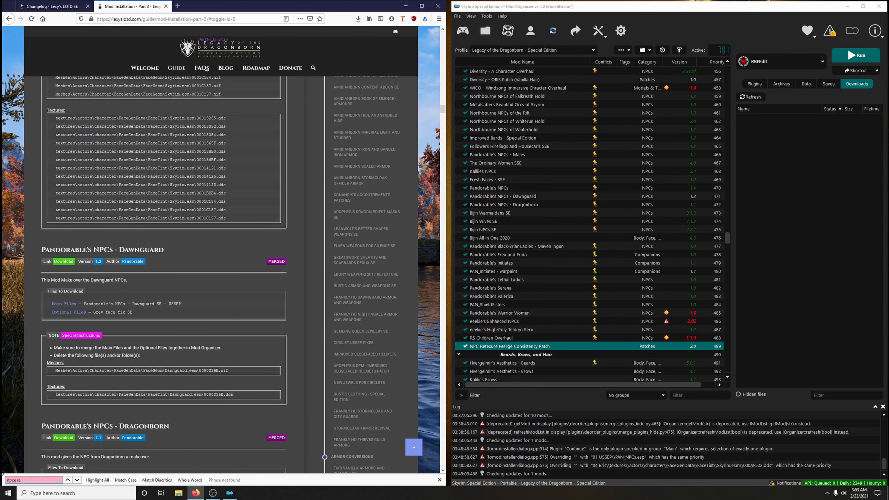
{"action": "key", "text": "ctrl+a"}
{"action": "type", "text": "npc rete"}
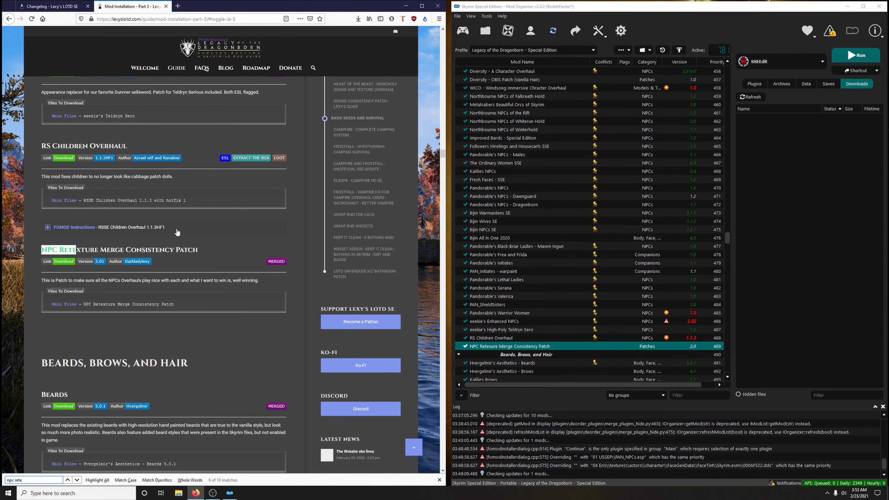
Step: Open the patch's Nexus page and download the NPC Retexture Merge Consistency Patch main file through the mod manager
{"action": "left_click", "coordinate": [67, 264]}
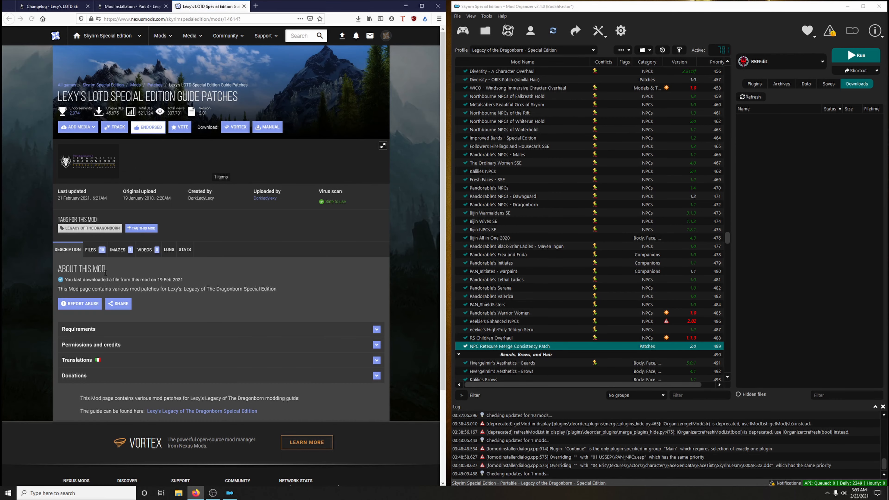
{"action": "left_click", "coordinate": [90, 249]}
{"action": "scroll", "coordinate": [285, 274], "scroll_direction": "down", "scroll_amount": 3}
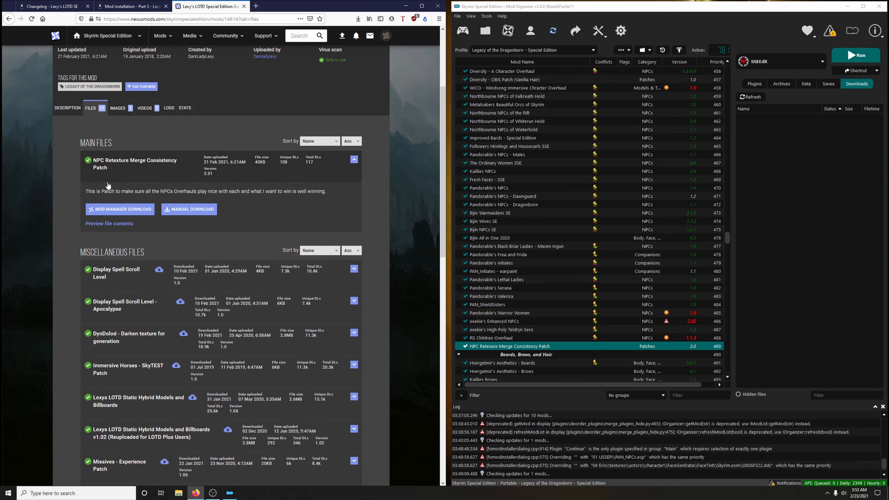
{"action": "left_click", "coordinate": [130, 209]}
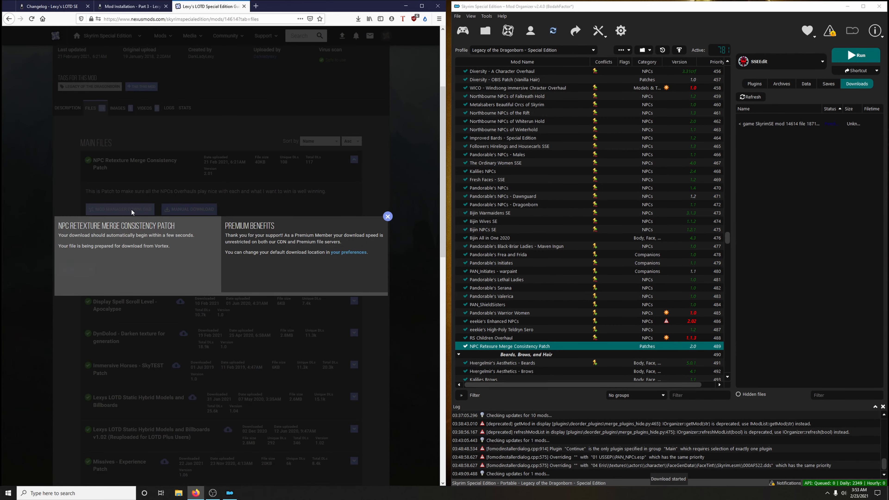
{"action": "left_click", "coordinate": [388, 217]}
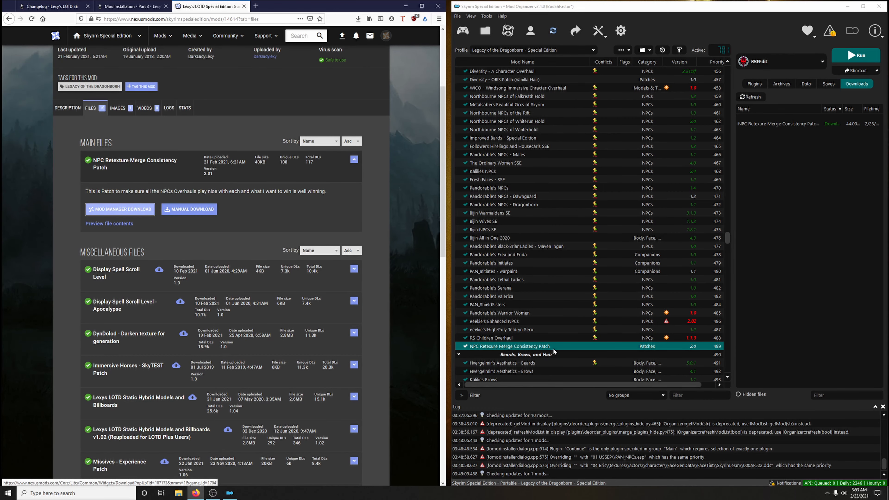
Step: Copy the installed consistency patch's name from the mod list without renaming the mod
{"action": "right_click", "coordinate": [510, 347]}
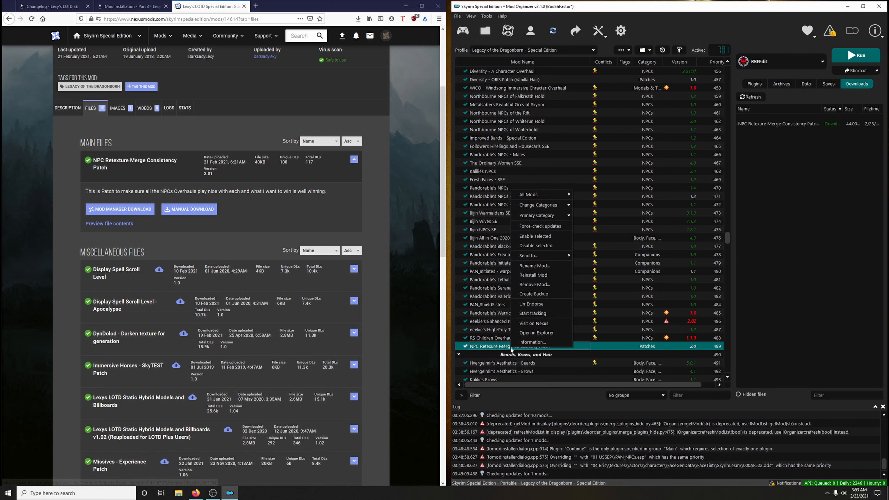
{"action": "left_click", "coordinate": [534, 265]}
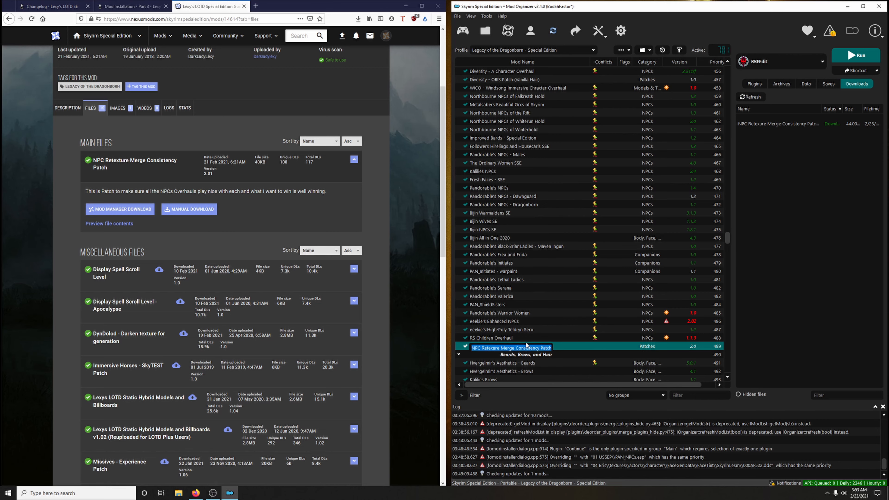
{"action": "right_click", "coordinate": [522, 349]}
{"action": "left_click", "coordinate": [541, 383]}
{"action": "left_click", "coordinate": [540, 336]}
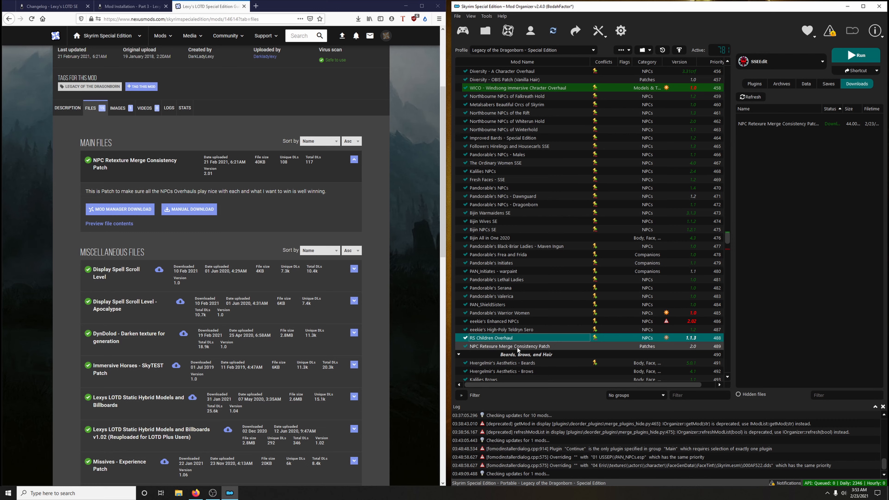
Step: Install the downloaded consistency patch under the copied mod name, replacing the existing mod
{"action": "double_click", "coordinate": [758, 126]}
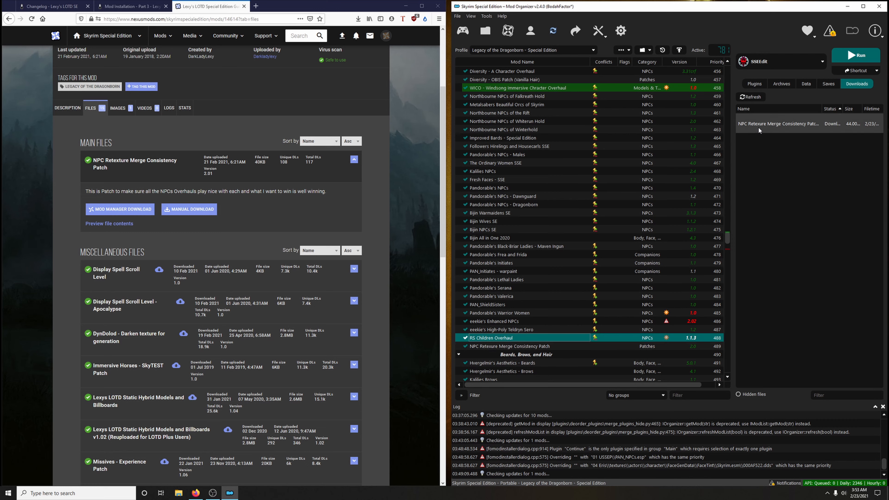
{"action": "key", "text": "ctrl+v"}
{"action": "left_click_drag", "start_coordinate": [672, 242], "coordinate": [609, 242]}
{"action": "right_click", "coordinate": [627, 241]}
{"action": "left_click", "coordinate": [645, 287]}
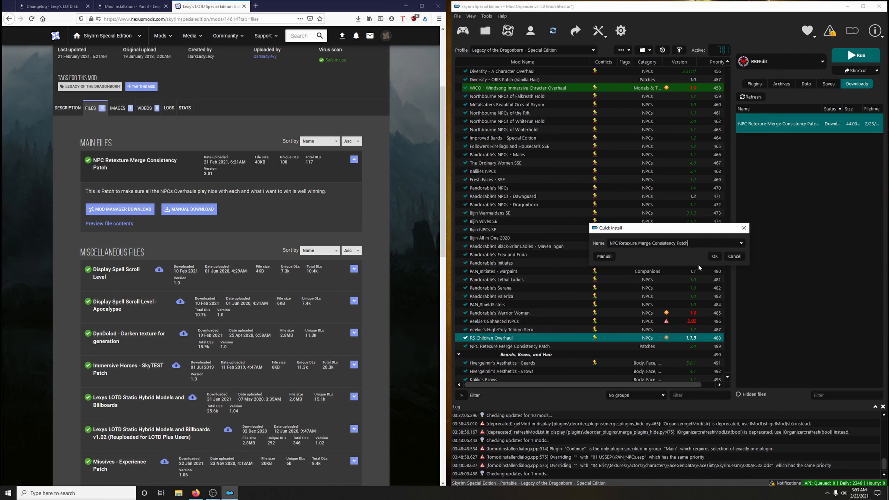
{"action": "left_click", "coordinate": [714, 256]}
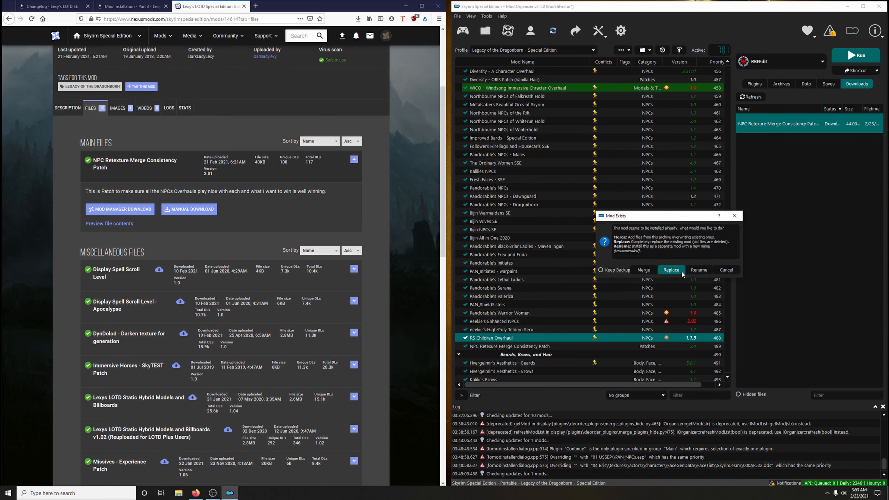
{"action": "left_click", "coordinate": [681, 271]}
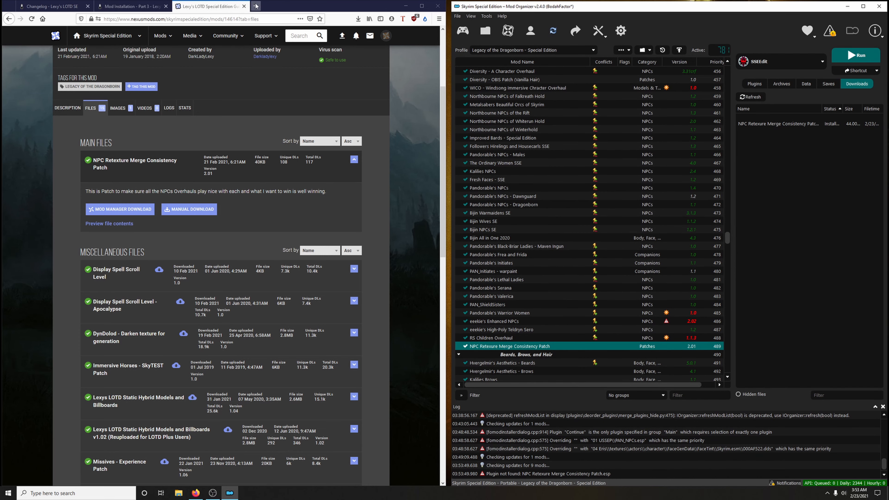
Step: Close the Nexus page and highlight the changelog's Beards, Brows, and Hair entries for KS Hairdos 1.7 and Kalilies NPCs
{"action": "left_click", "coordinate": [243, 6]}
{"action": "left_click", "coordinate": [52, 6]}
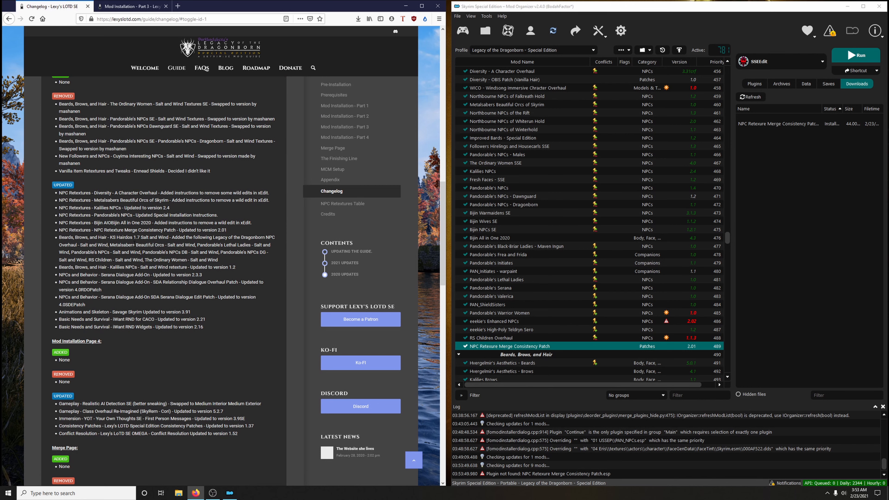
{"action": "left_click_drag", "start_coordinate": [59, 238], "coordinate": [249, 268]}
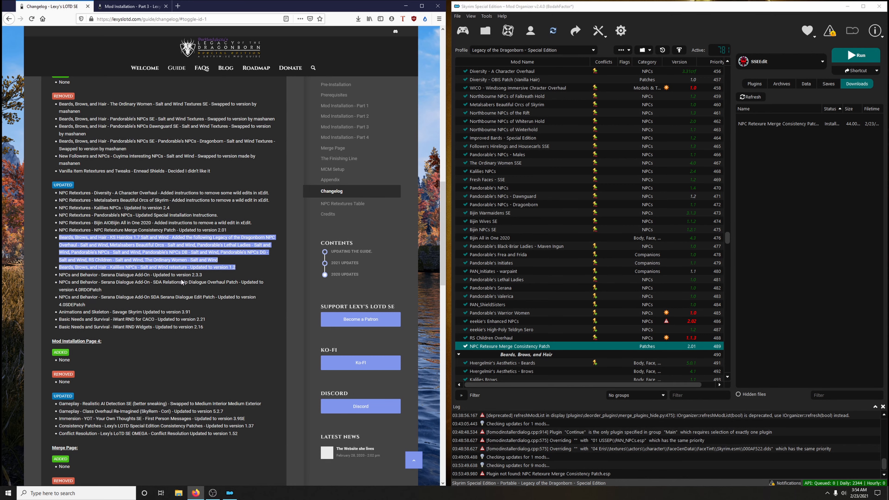
Step: Find the Serana Dialogue Add-On entry in the Part 3 guide by searching "serana" and compare it with the changelog
{"action": "left_click", "coordinate": [120, 6]}
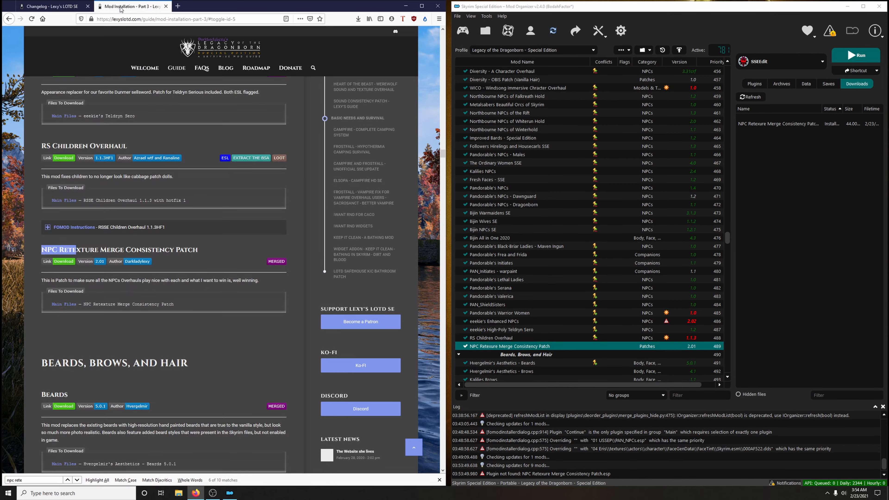
{"action": "key", "text": "BackSpace"}
{"action": "key", "text": "BackSpace"}
{"action": "key", "text": "BackSpace"}
{"action": "key", "text": "BackSpace"}
{"action": "key", "text": "BackSpace"}
{"action": "key", "text": "BackSpace"}
{"action": "key", "text": "BackSpace"}
{"action": "key", "text": "BackSpace"}
{"action": "type", "text": "serana"}
{"action": "scroll", "coordinate": [168, 273], "scroll_direction": "down", "scroll_amount": 5}
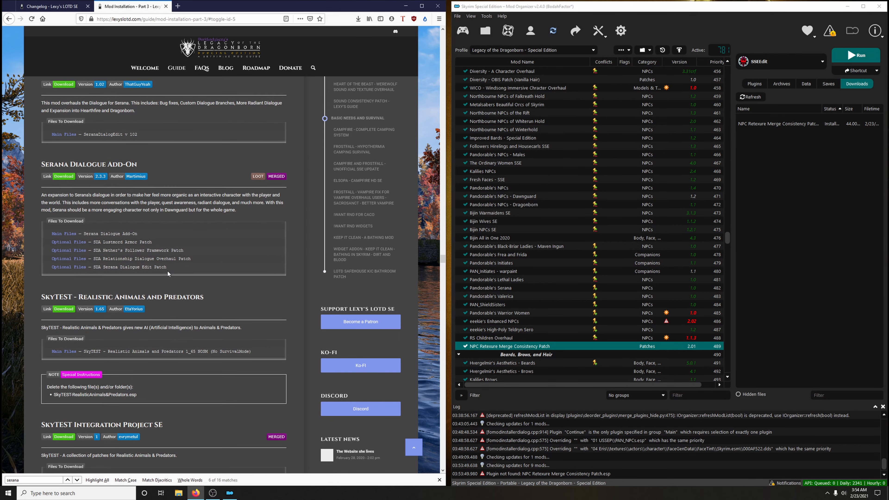
{"action": "scroll", "coordinate": [147, 184], "scroll_direction": "down", "scroll_amount": 1}
{"action": "scroll", "coordinate": [140, 157], "scroll_direction": "up", "scroll_amount": 1}
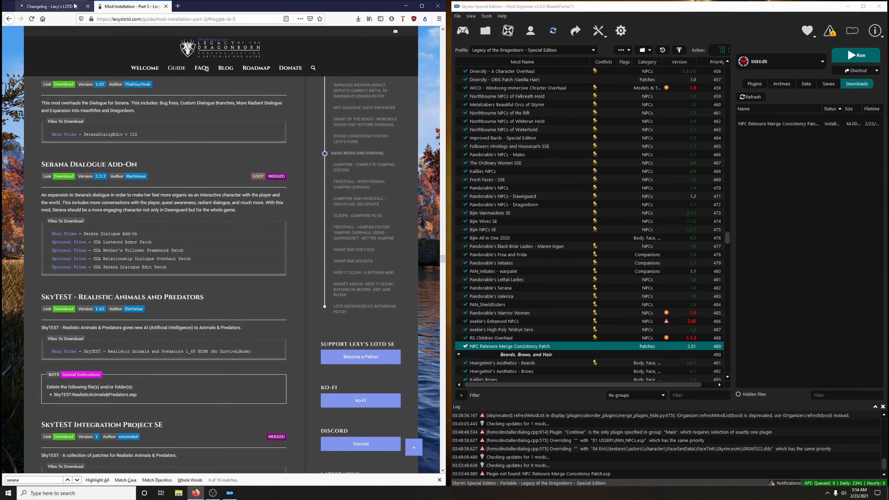
{"action": "left_click", "coordinate": [58, 8]}
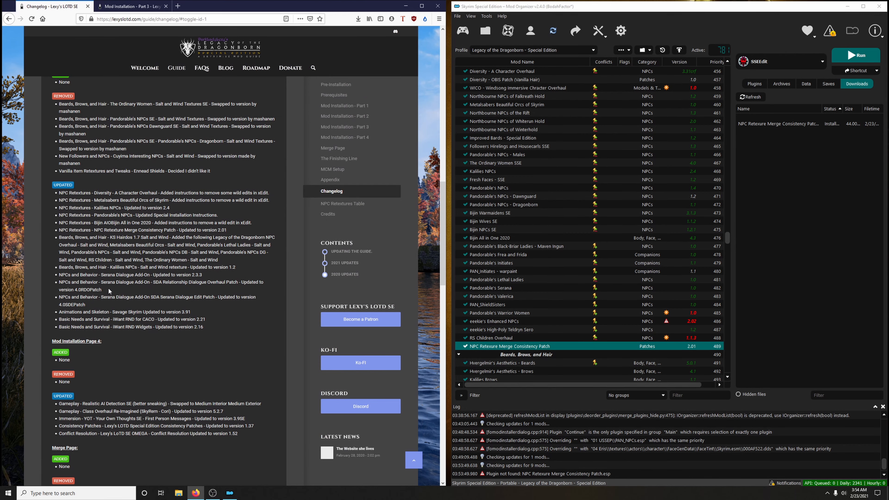
{"action": "scroll", "coordinate": [109, 290], "scroll_direction": "down", "scroll_amount": 1}
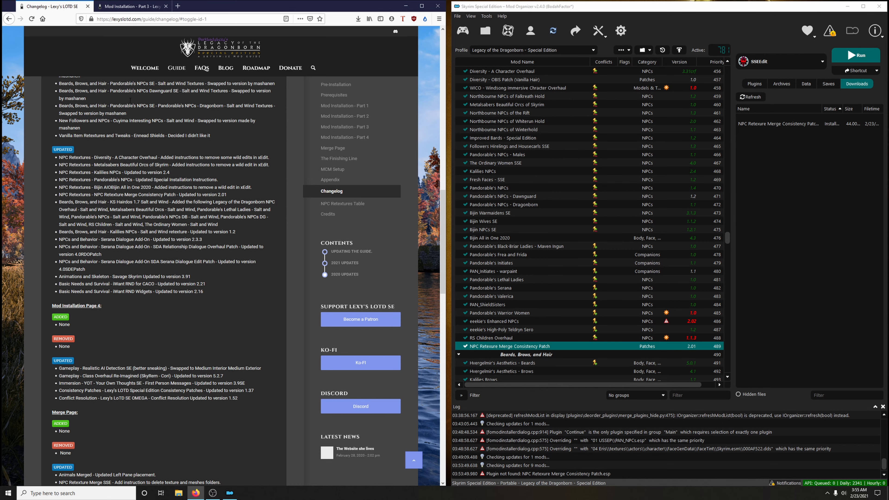
Step: Open the Serana Dialogue Add-On's Nexus page from the guide and download the Serana Dialogue Add-On SE main file through the mod manager
{"action": "left_click", "coordinate": [126, 7]}
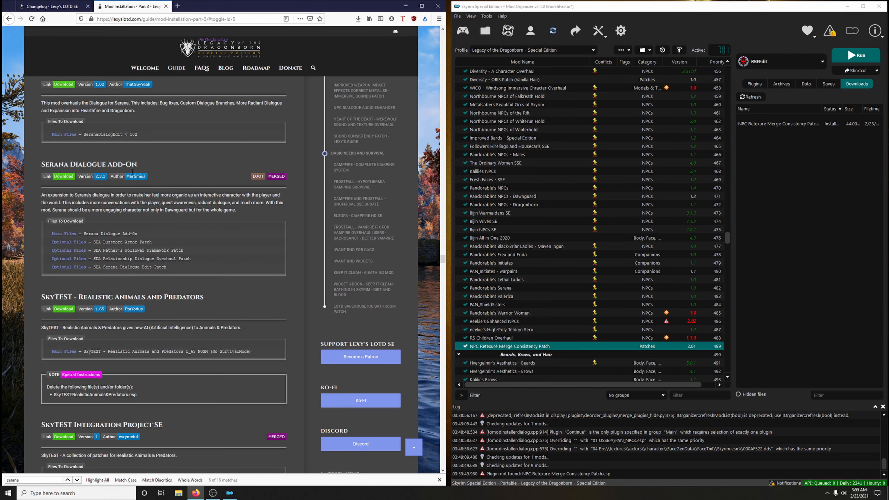
{"action": "left_click", "coordinate": [68, 177]}
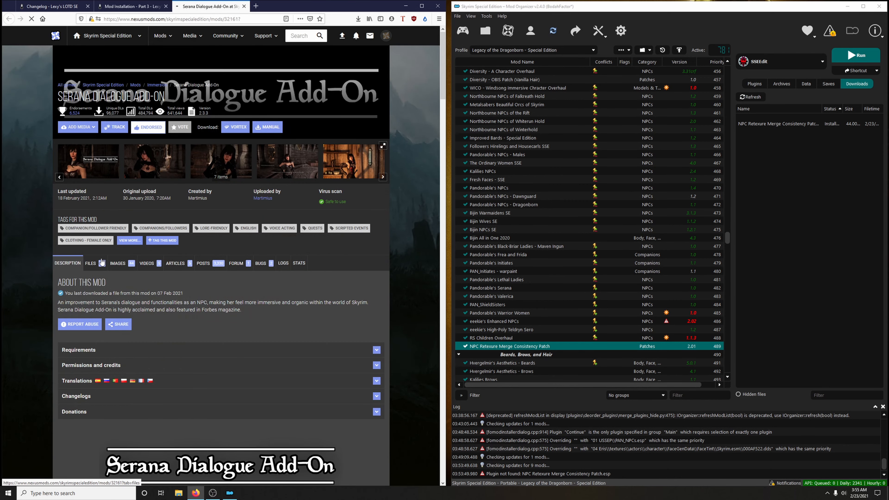
{"action": "left_click", "coordinate": [101, 261]}
{"action": "scroll", "coordinate": [147, 258], "scroll_direction": "down", "scroll_amount": 3}
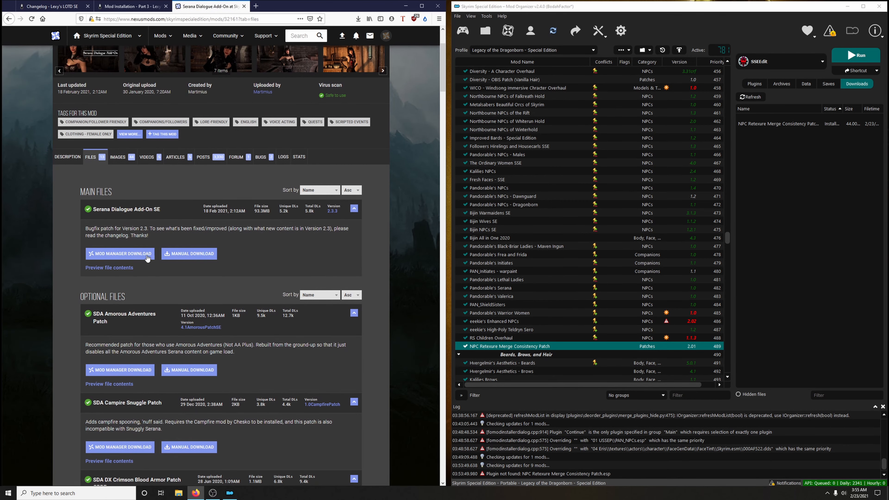
{"action": "left_click_drag", "start_coordinate": [147, 258], "coordinate": [139, 251]}
{"action": "left_click", "coordinate": [139, 255]}
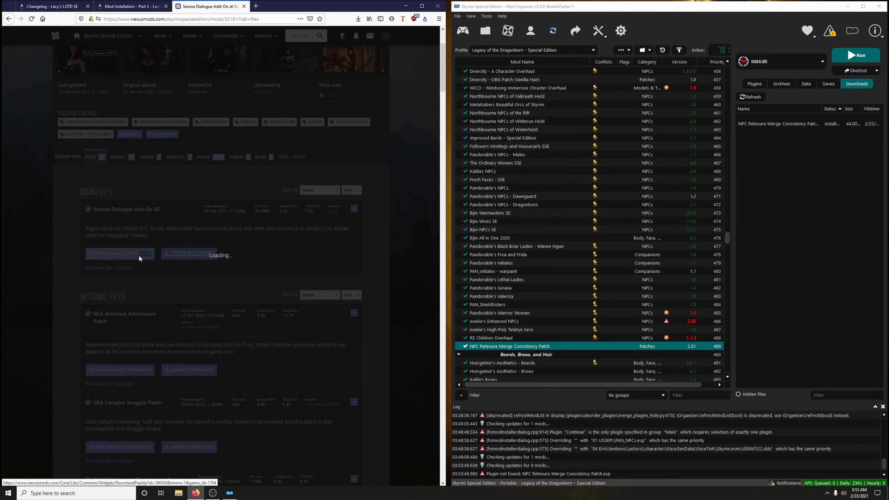
{"action": "left_click", "coordinate": [388, 188]}
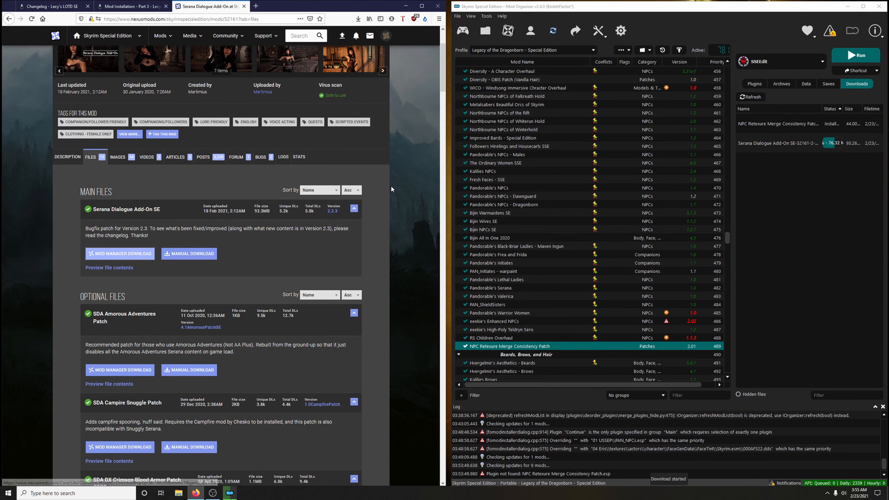
Step: Check the changelog's Serana patches and download the optional SDA Relationship Dialogue Overhaul Patch through the mod manager
{"action": "left_click", "coordinate": [130, 8]}
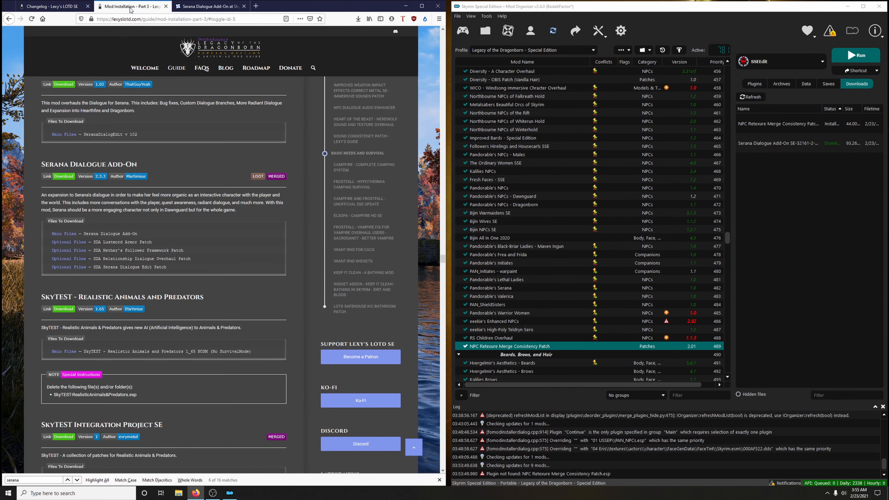
{"action": "key", "text": "ctrl+shift+Tab"}
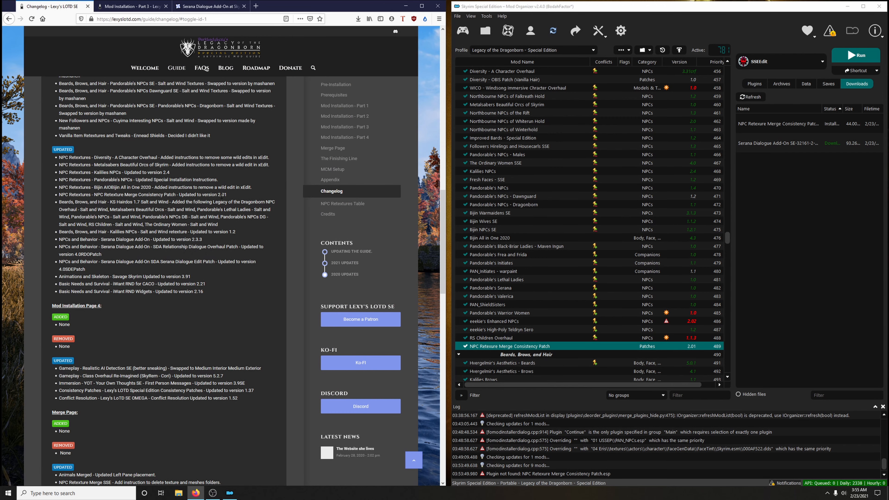
{"action": "left_click", "coordinate": [203, 7]}
{"action": "scroll", "coordinate": [257, 301], "scroll_direction": "down", "scroll_amount": 5}
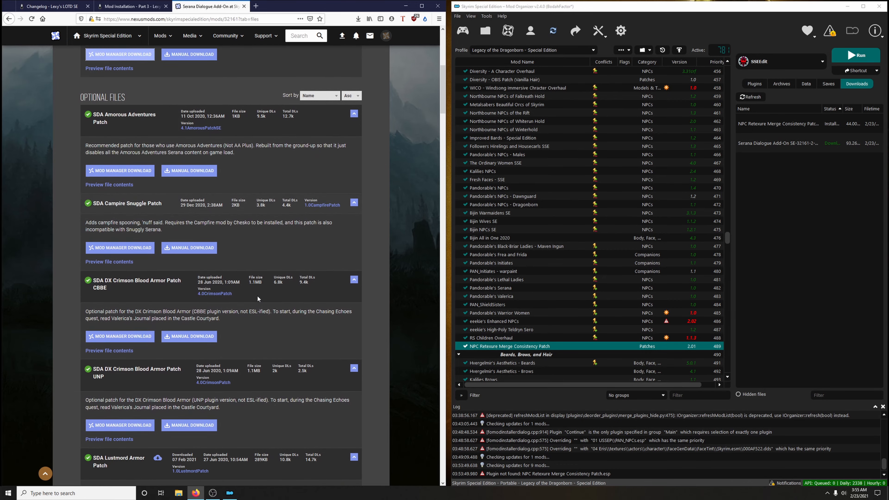
{"action": "scroll", "coordinate": [257, 299], "scroll_direction": "down", "scroll_amount": 10}
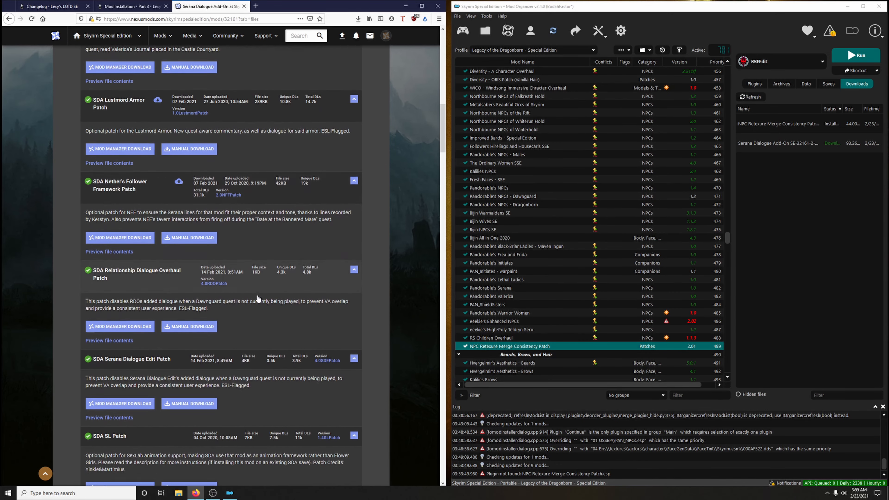
{"action": "scroll", "coordinate": [257, 298], "scroll_direction": "down", "scroll_amount": 2}
{"action": "left_click", "coordinate": [139, 248]}
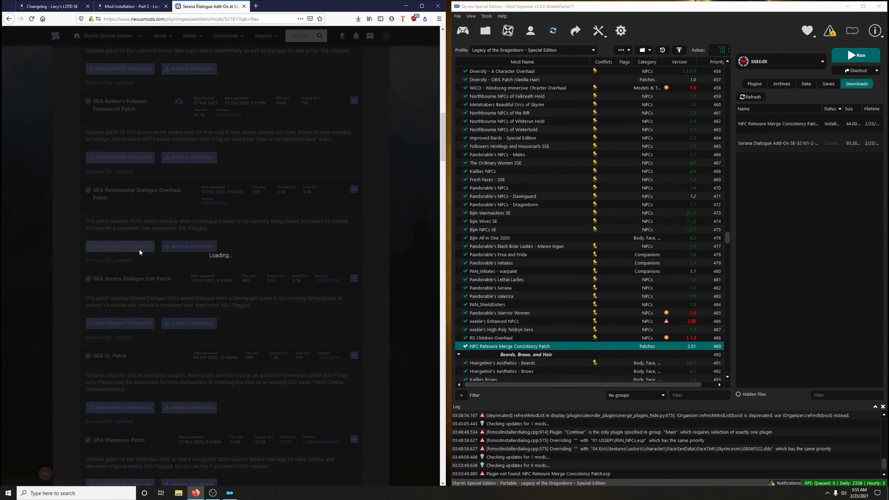
Step: Recheck the changelog and download the optional SDA Serana Dialogue Edit Patch through the mod manager
{"action": "left_click", "coordinate": [52, 6]}
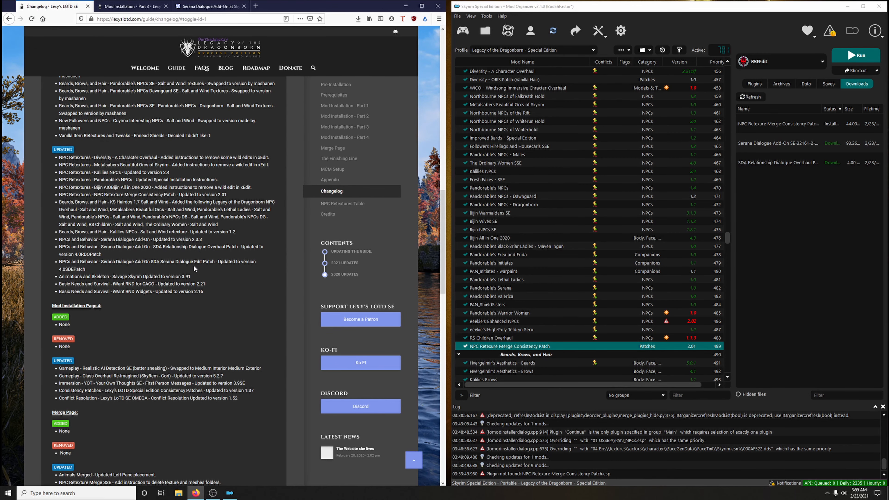
{"action": "left_click", "coordinate": [196, 7]}
{"action": "left_click", "coordinate": [387, 190]}
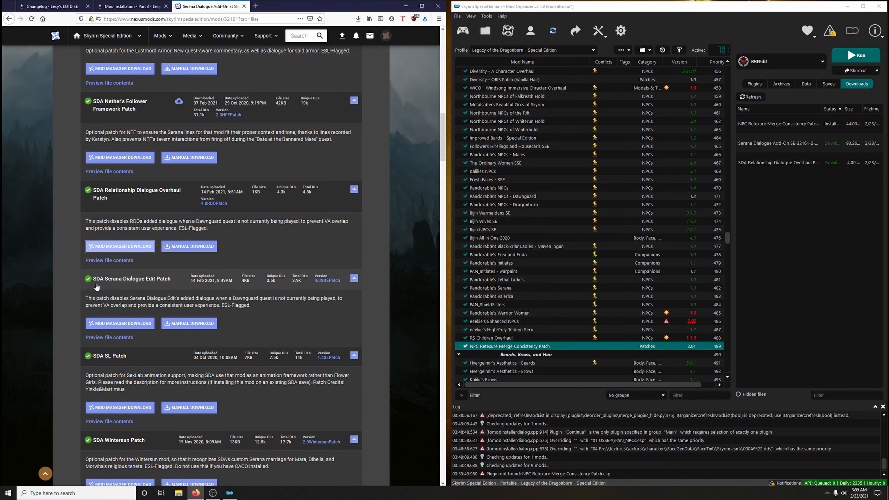
{"action": "left_click", "coordinate": [140, 324]}
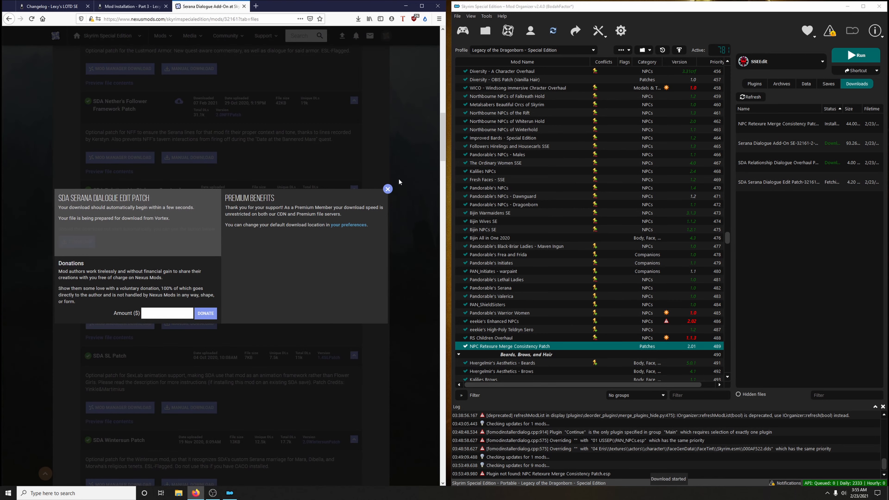
{"action": "left_click", "coordinate": [388, 189]}
Step: Locate Serana Dialogue Add-On in the mod list by filtering for "serana", and show it among its neighbours in the unfiltered list
{"action": "scroll", "coordinate": [688, 365], "scroll_direction": "down", "scroll_amount": 7}
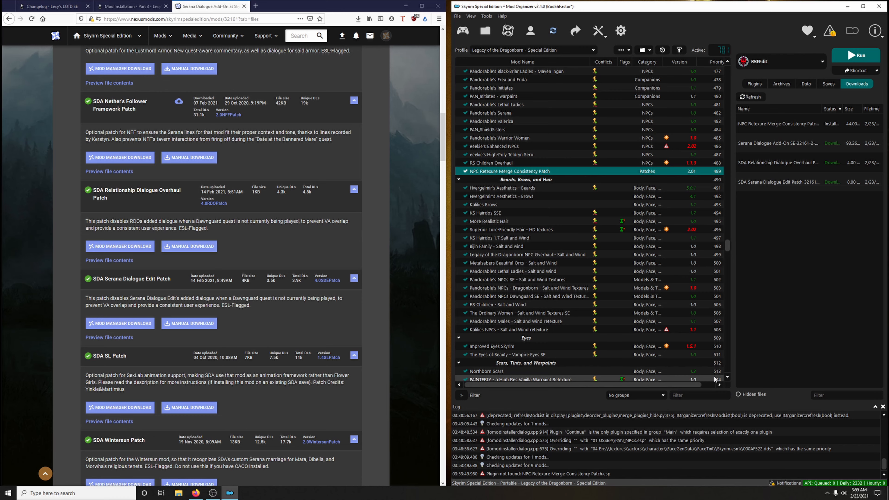
{"action": "type", "text": "serana"}
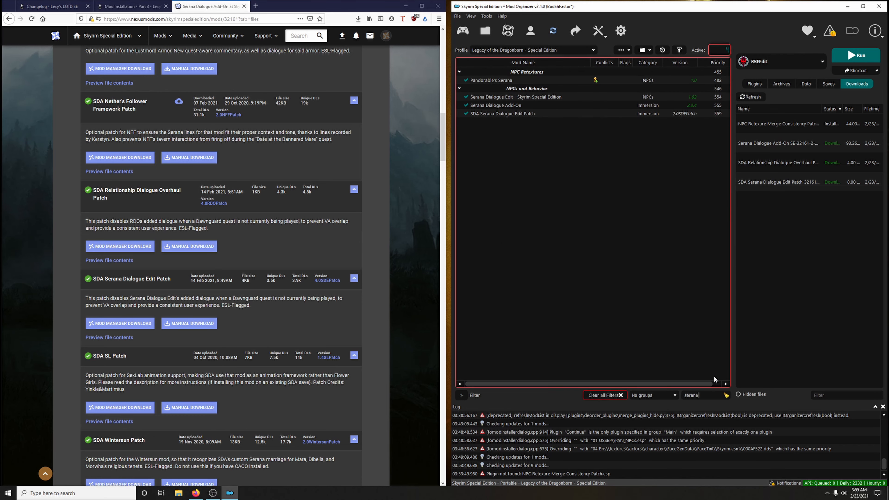
{"action": "left_click", "coordinate": [512, 106]}
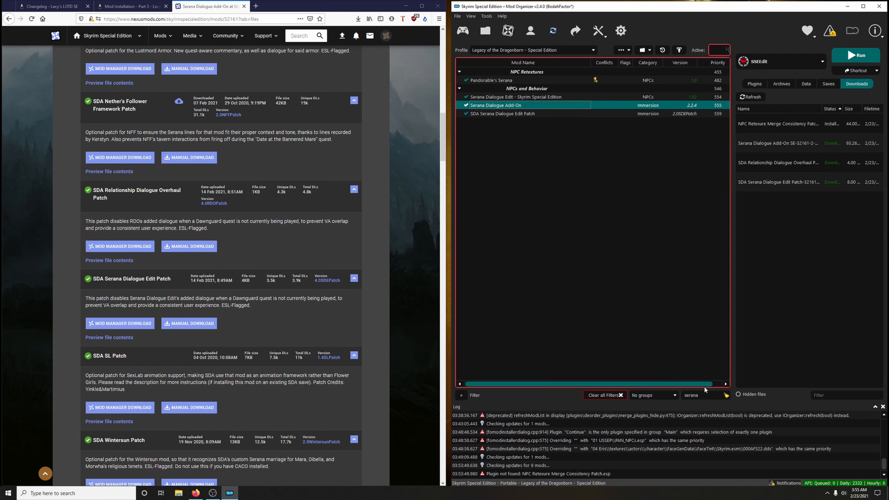
{"action": "left_click", "coordinate": [726, 395]}
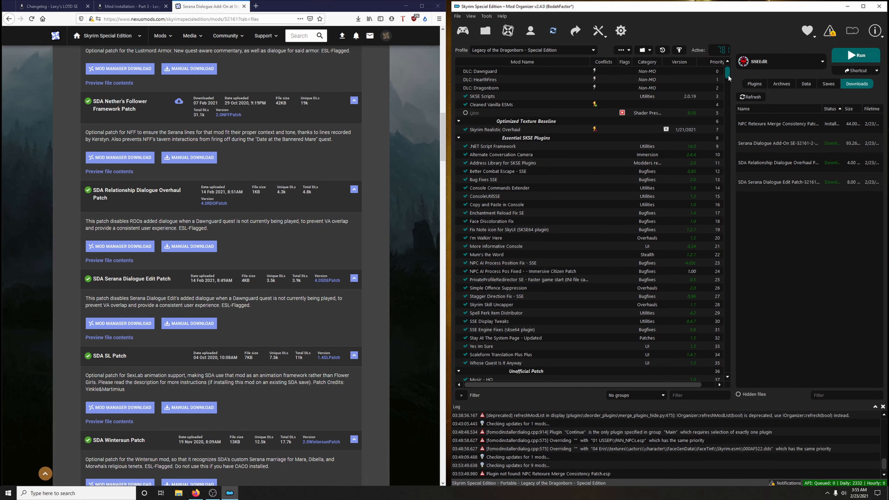
{"action": "left_click_drag", "start_coordinate": [728, 75], "coordinate": [749, 270]}
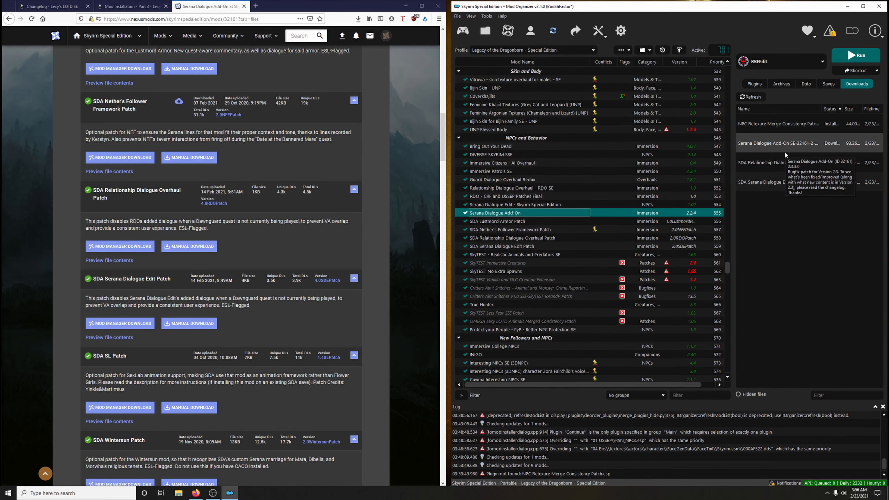
Step: Copy the installed Serana Dialogue Add-On's name and install the downloaded main file under it, replacing the existing mod
{"action": "left_click", "coordinate": [506, 212]}
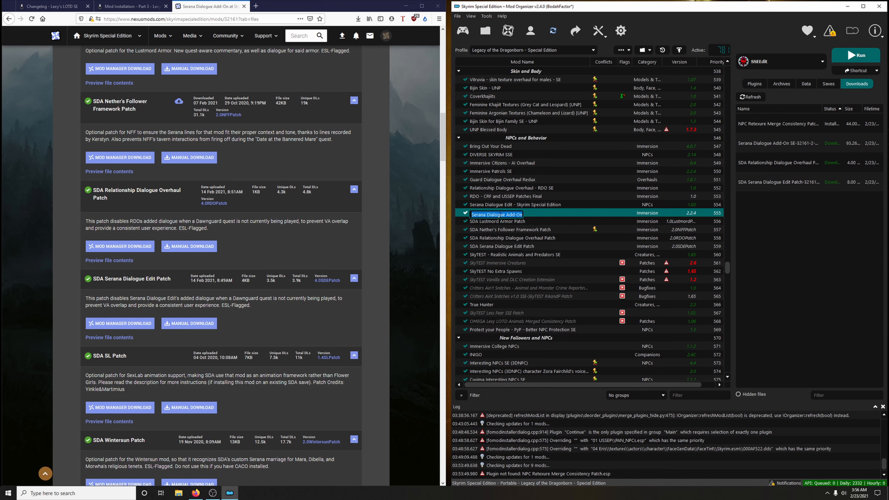
{"action": "right_click", "coordinate": [508, 214]}
{"action": "left_click", "coordinate": [515, 249]}
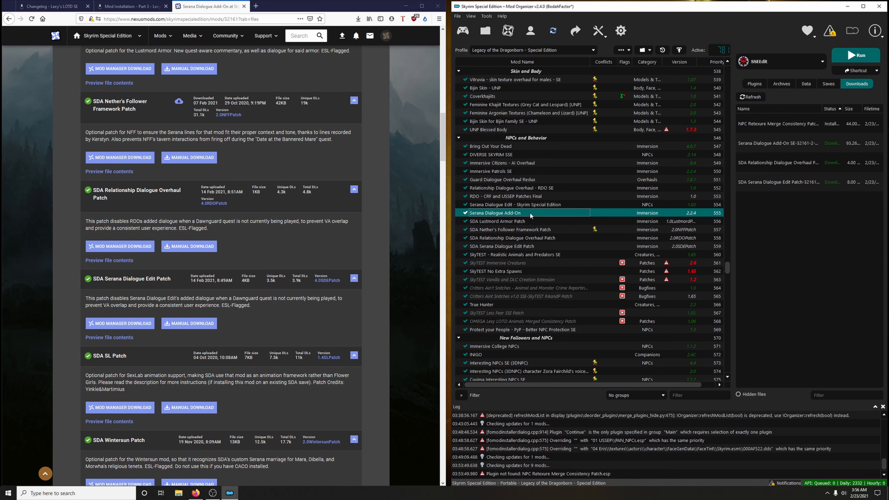
{"action": "double_click", "coordinate": [770, 142]}
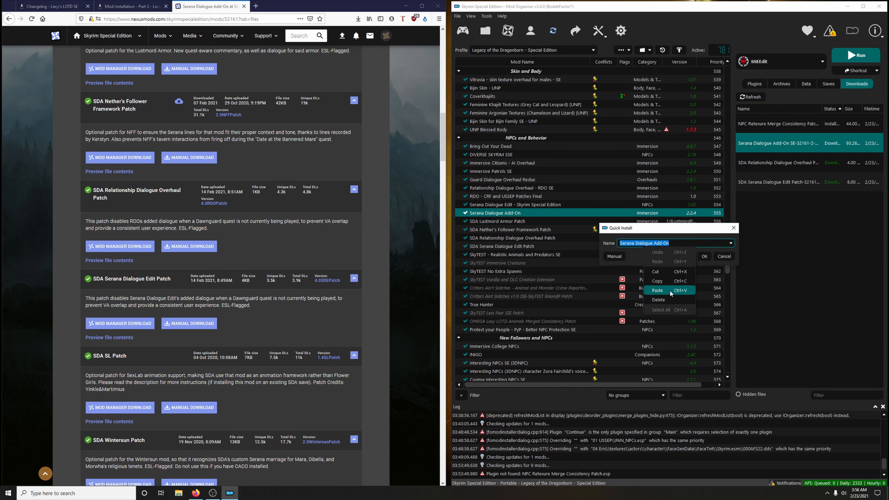
{"action": "left_click", "coordinate": [704, 257]}
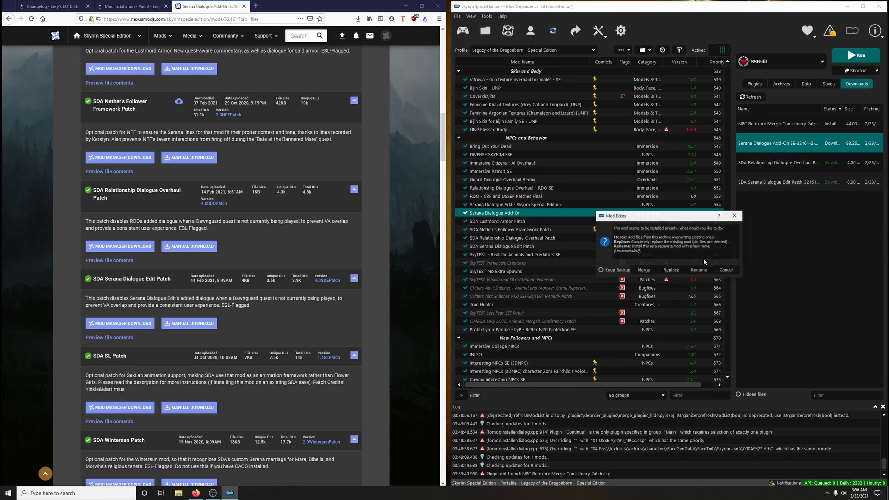
{"action": "left_click", "coordinate": [673, 271]}
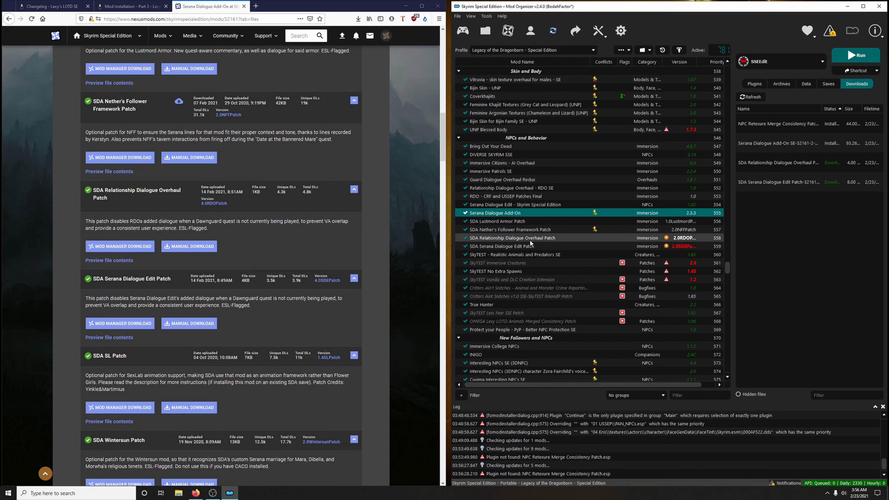
Step: Install the downloaded SDA Relationship Dialogue Overhaul Patch under the installed patch's copied name, replacing the existing mod
{"action": "left_click", "coordinate": [499, 239]}
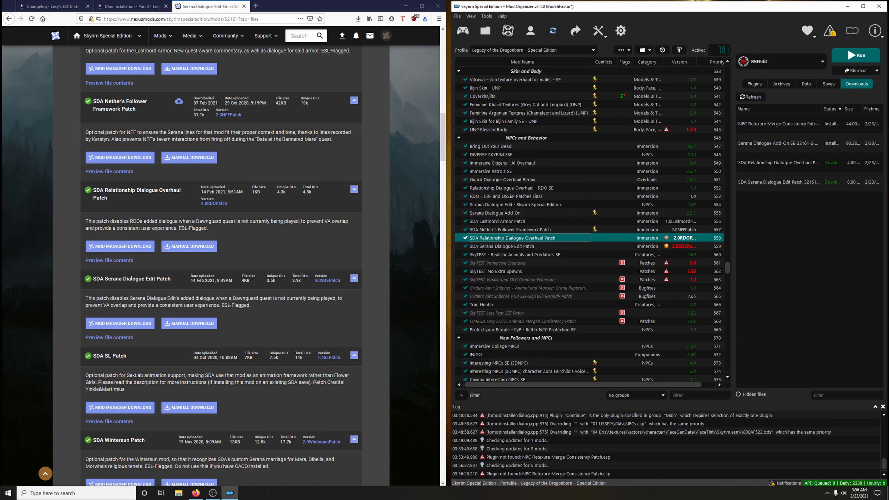
{"action": "left_click", "coordinate": [508, 238]}
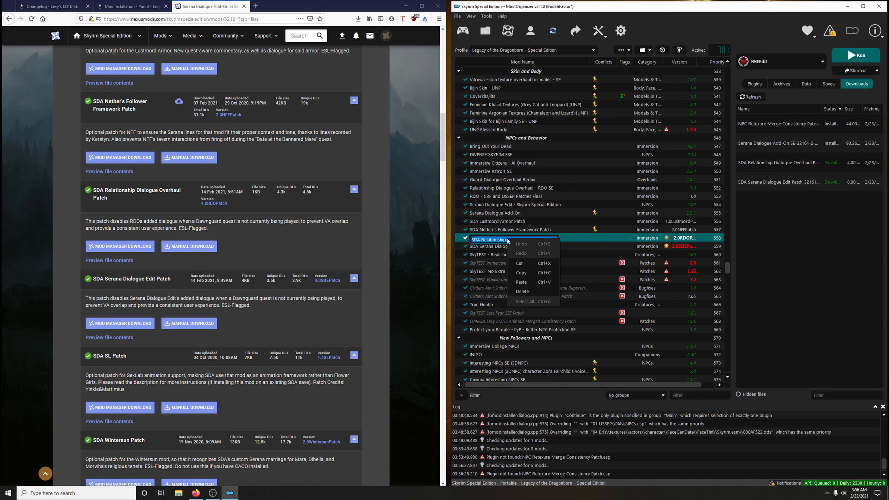
{"action": "double_click", "coordinate": [749, 165]}
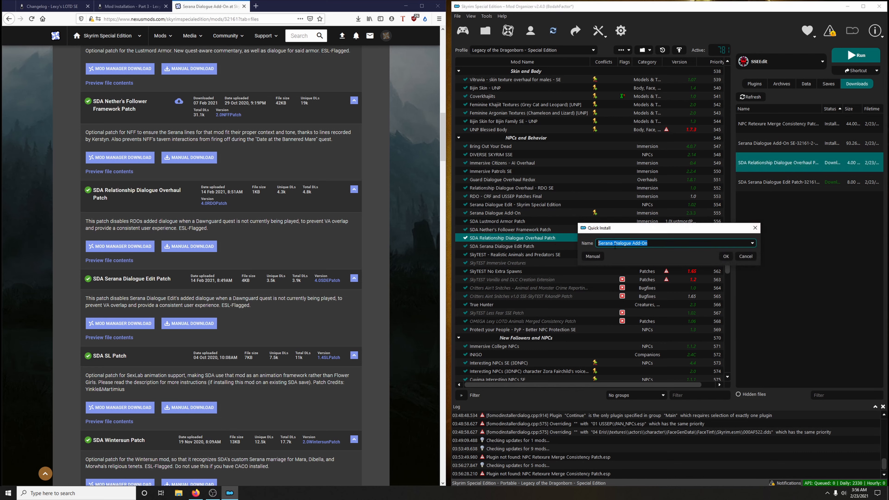
{"action": "left_click", "coordinate": [724, 256]}
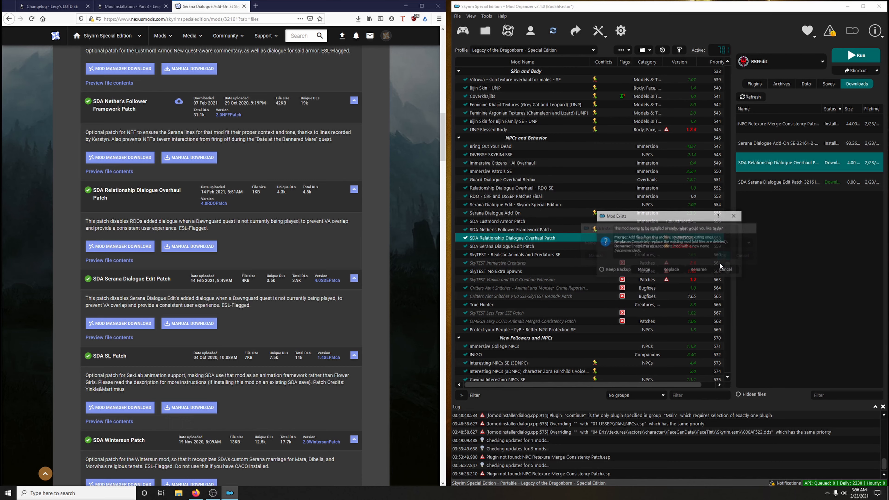
{"action": "left_click", "coordinate": [673, 273]}
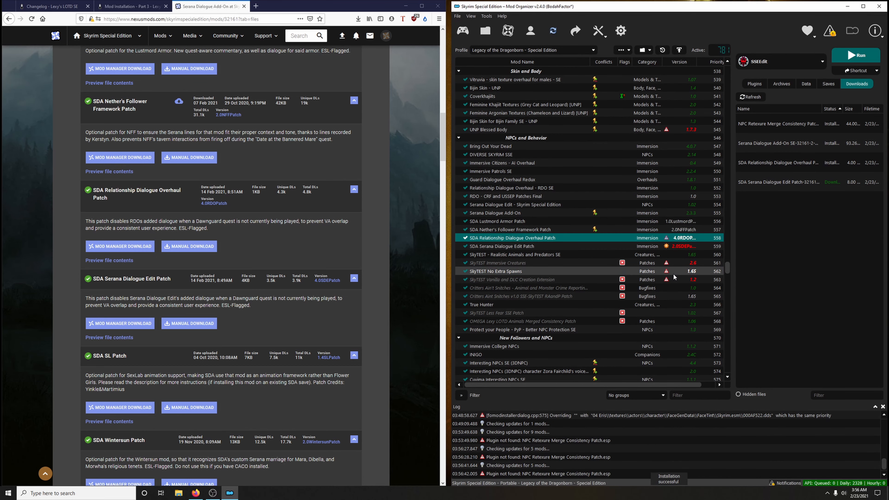
Step: Install the downloaded SDA Serana Dialogue Edit Patch under the installed patch's copied name, replacing the existing mod
{"action": "left_click", "coordinate": [505, 246]}
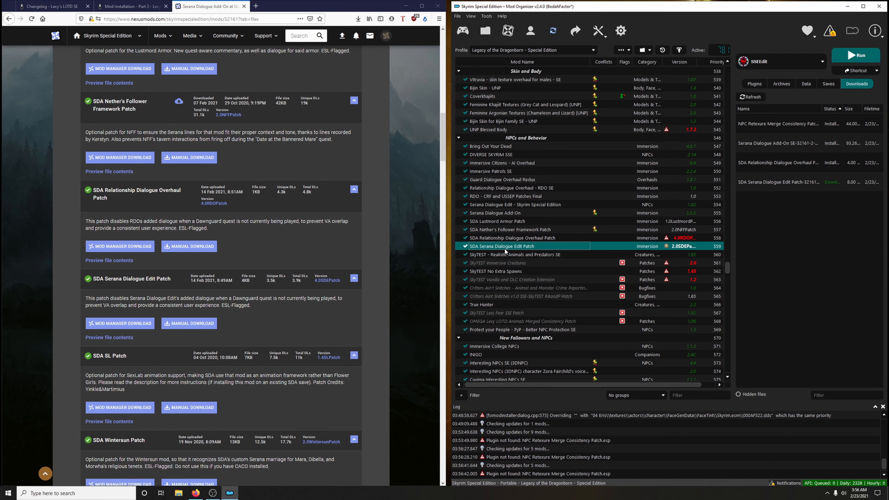
{"action": "left_click", "coordinate": [505, 249]}
{"action": "key", "text": "ctrl+c"}
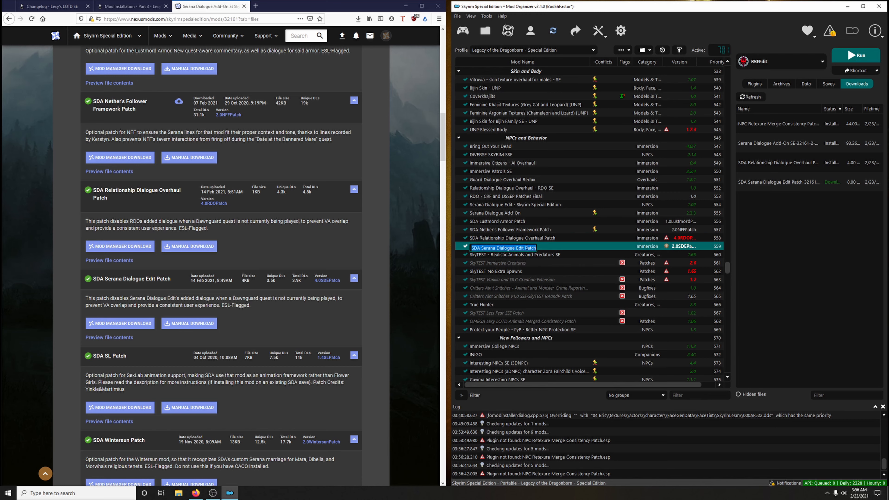
{"action": "key", "text": "Escape"}
{"action": "double_click", "coordinate": [776, 181]}
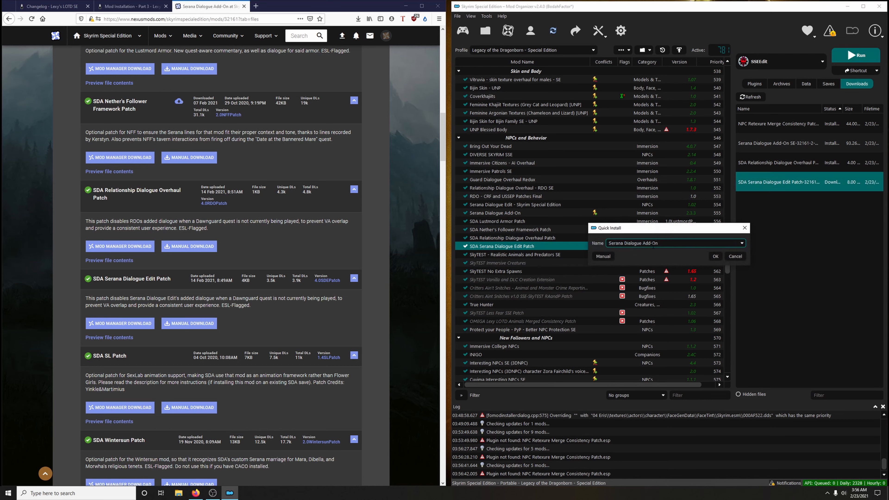
{"action": "left_click_drag", "start_coordinate": [661, 243], "coordinate": [597, 243]}
{"action": "right_click", "coordinate": [620, 242]}
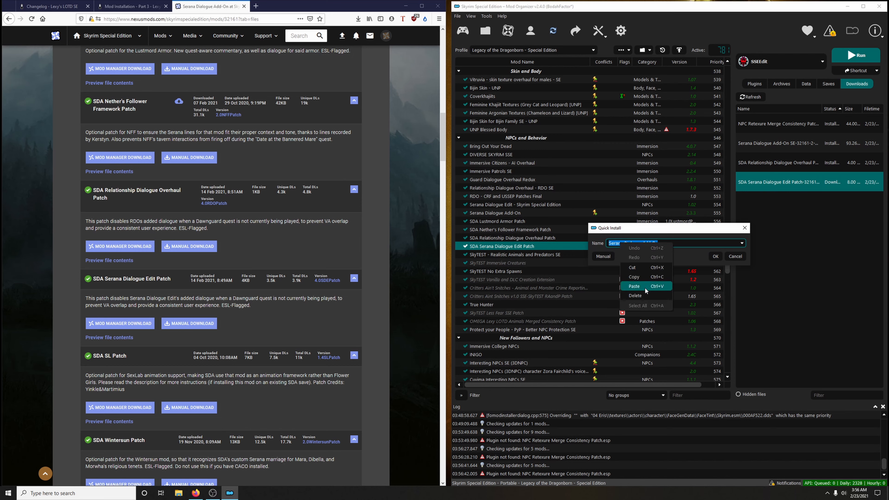
{"action": "left_click", "coordinate": [633, 286]}
{"action": "left_click", "coordinate": [715, 256]}
{"action": "left_click", "coordinate": [679, 268]}
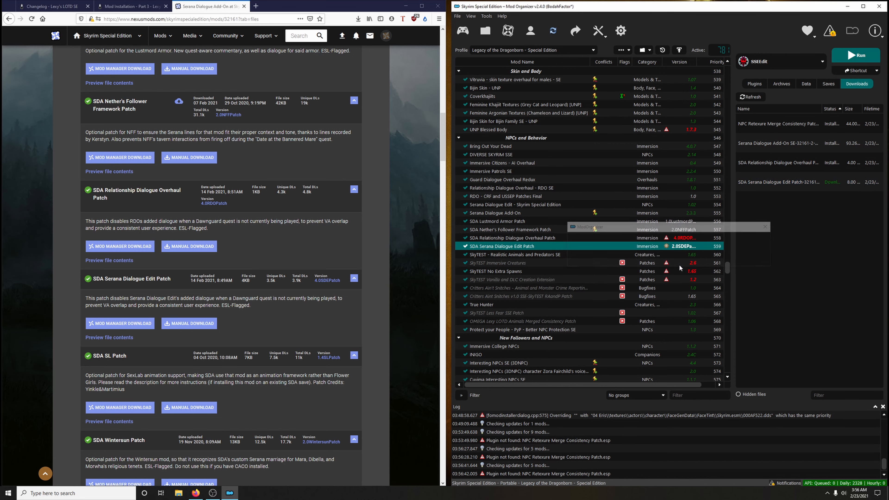
Step: Recheck the changelog and locate the Savage Skyrim entry in the Part 3 guide by searching for "savage skyri"
{"action": "left_click", "coordinate": [53, 6]}
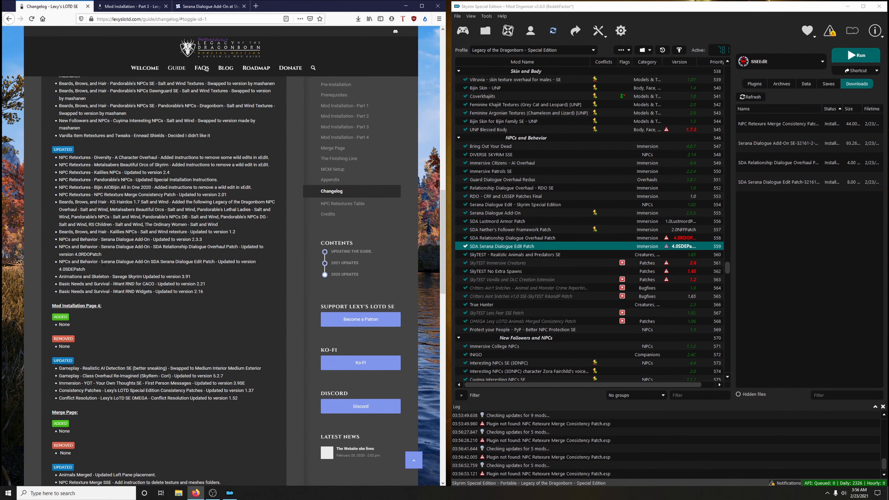
{"action": "scroll", "coordinate": [205, 259], "scroll_direction": "down", "scroll_amount": 1}
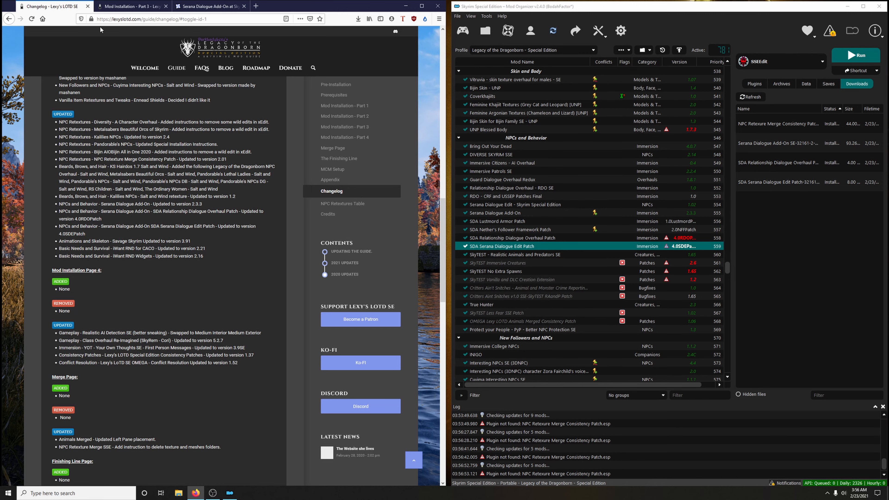
{"action": "left_click", "coordinate": [122, 7]}
{"action": "key", "text": "ctrl+f"}
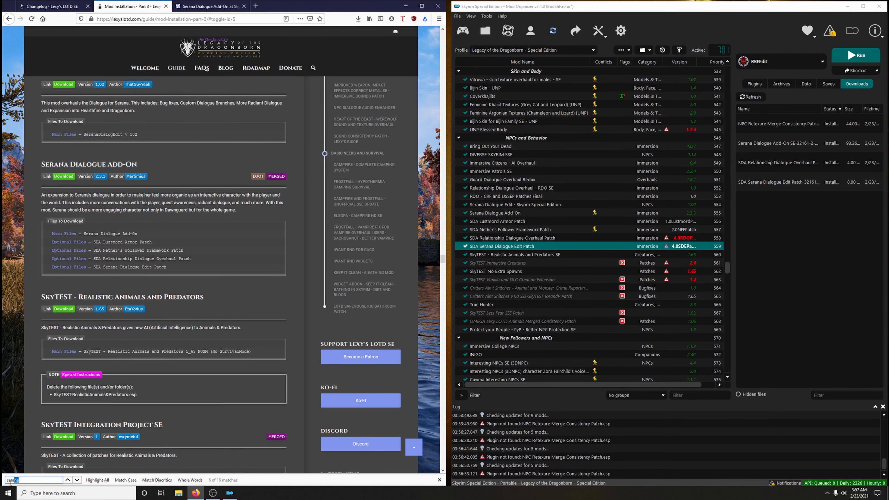
{"action": "type", "text": "savage"}
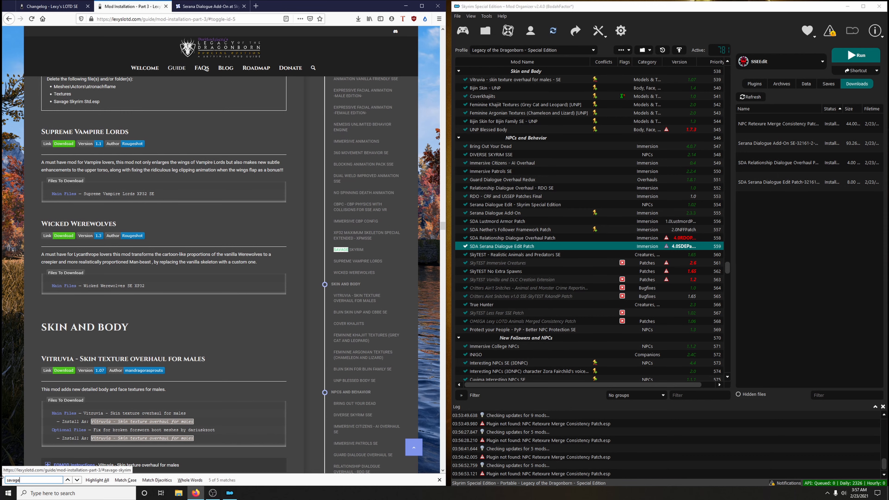
{"action": "type", "text": " skyri"}
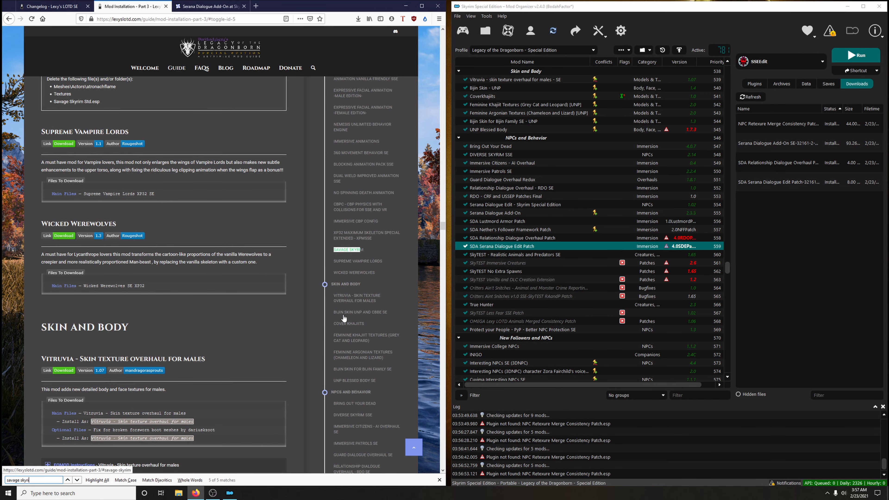
{"action": "left_click", "coordinate": [359, 249]}
{"action": "scroll", "coordinate": [214, 207], "scroll_direction": "up", "scroll_amount": 1}
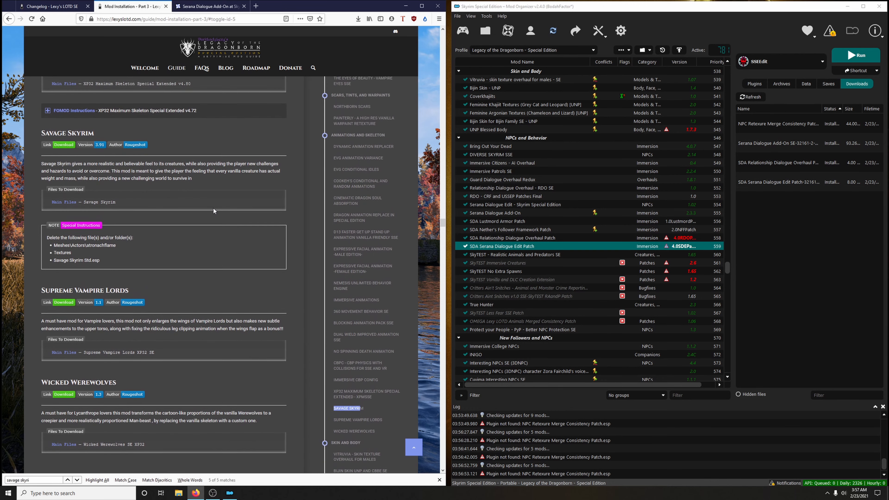
Step: Download the Savage Skyrim main file through the mod manager and close the Nexus mod pages
{"action": "left_click", "coordinate": [64, 146]}
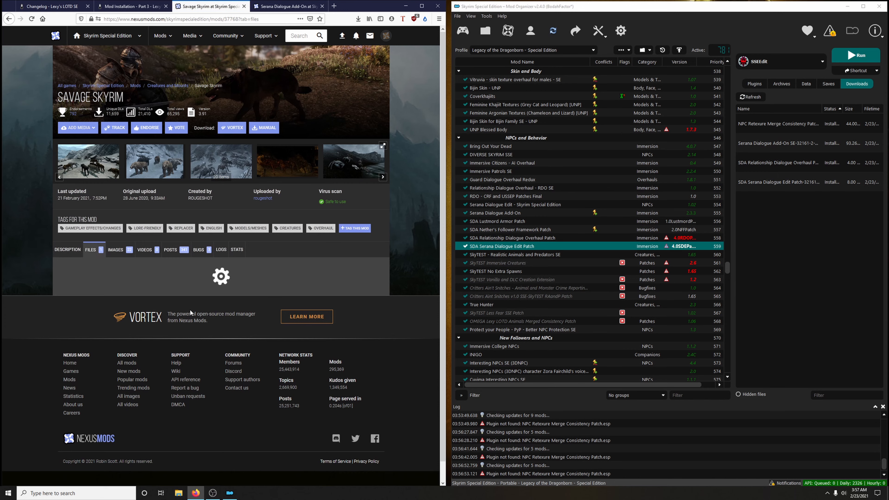
{"action": "left_click", "coordinate": [140, 346]}
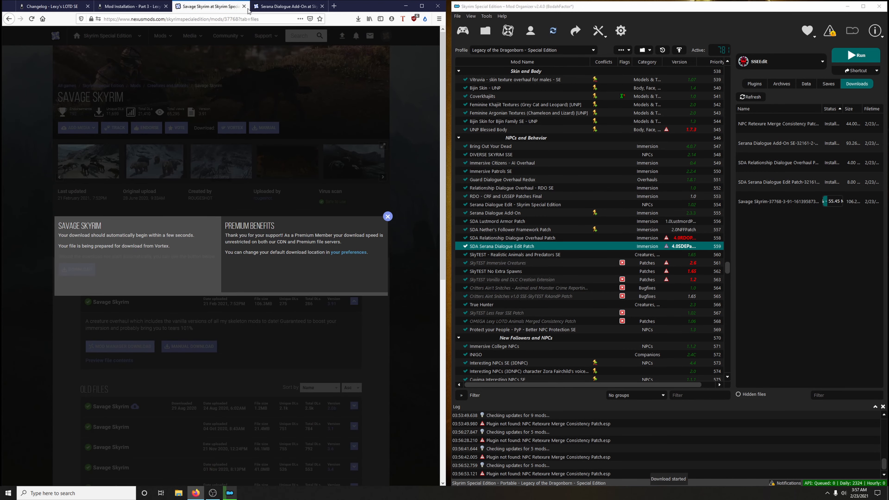
{"action": "left_click", "coordinate": [244, 7]}
{"action": "middle_click", "coordinate": [245, 9]}
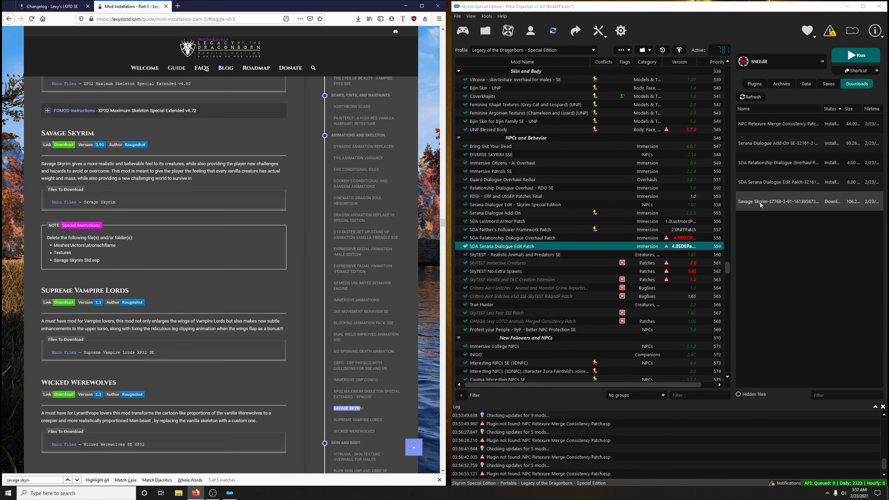
Step: Manually install Savage Skyrim without Savage Skyrim Std.esp, the Textures folder and Meshes/Actors/atronachflame, replacing the existing mod
{"action": "double_click", "coordinate": [754, 204]}
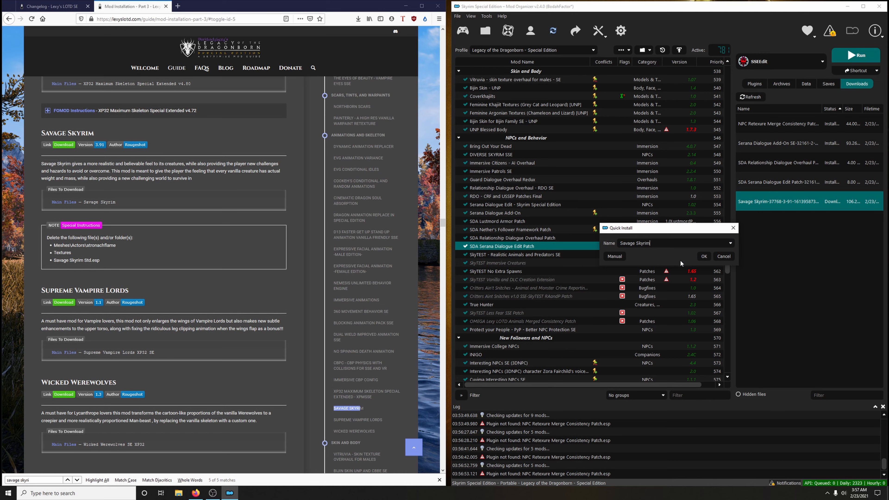
{"action": "left_click", "coordinate": [614, 257]}
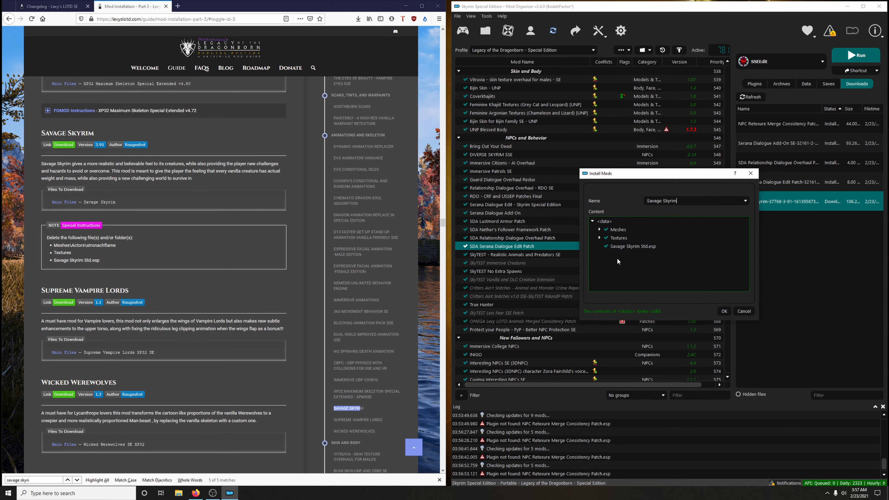
{"action": "left_click", "coordinate": [605, 246]}
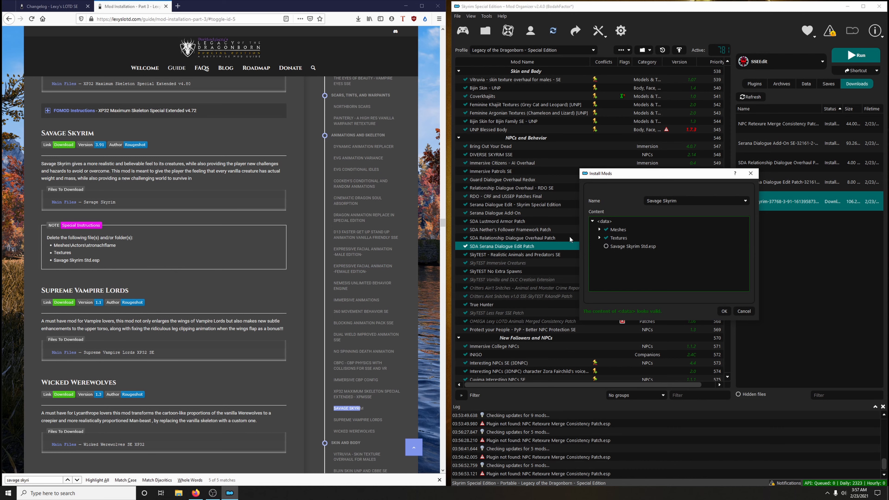
{"action": "left_click", "coordinate": [606, 238]}
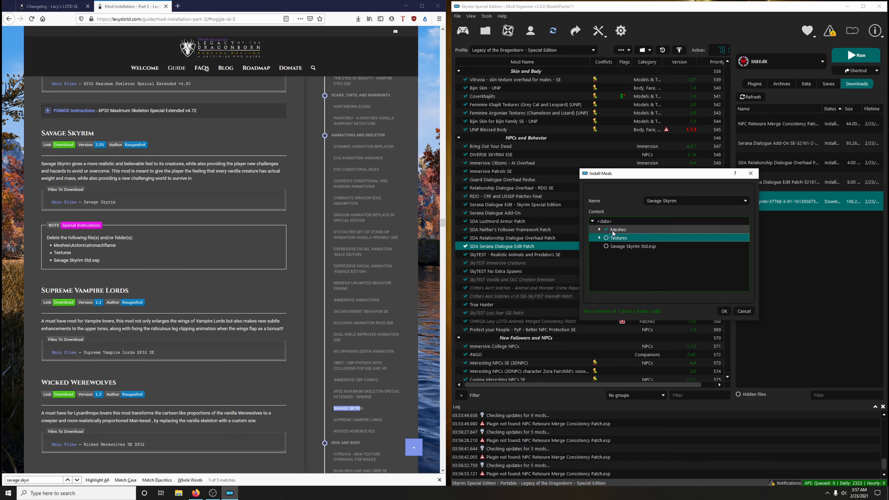
{"action": "left_click", "coordinate": [598, 229]}
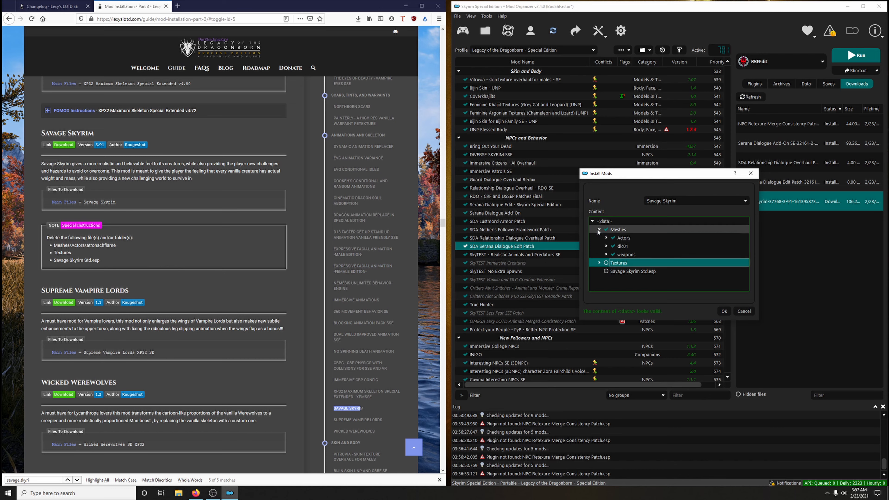
{"action": "left_click", "coordinate": [605, 238]}
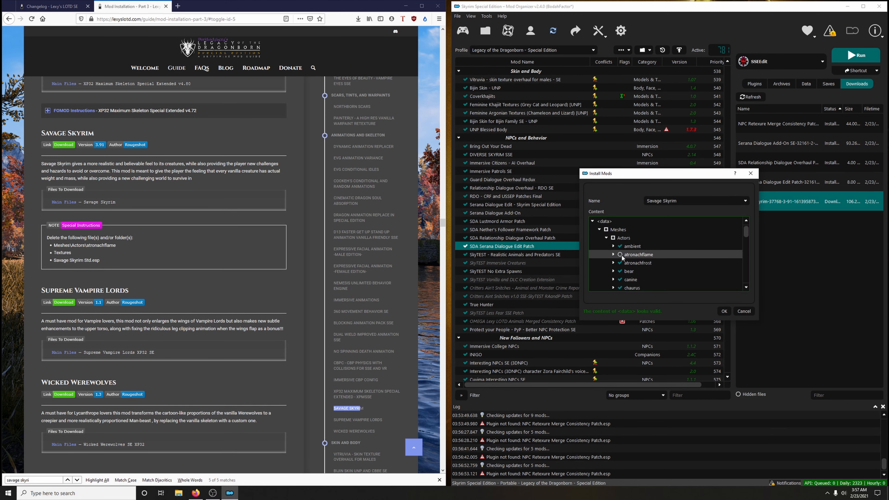
{"action": "left_click", "coordinate": [723, 311]}
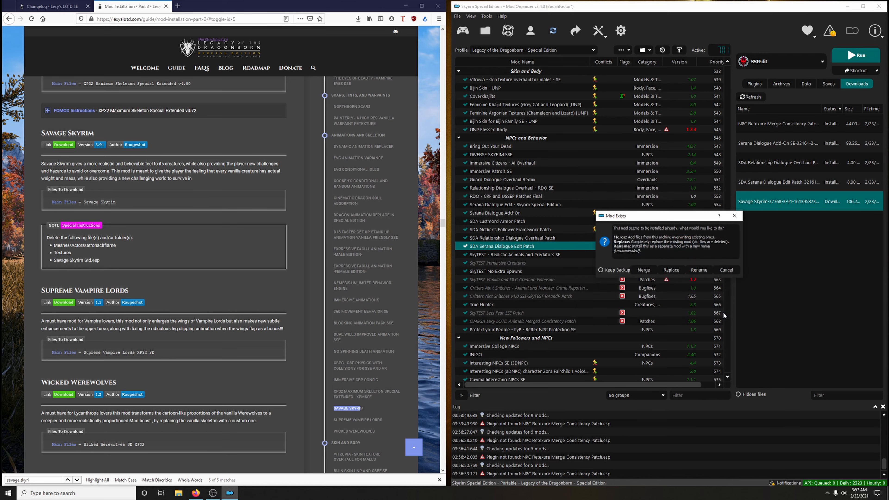
{"action": "left_click", "coordinate": [673, 270]}
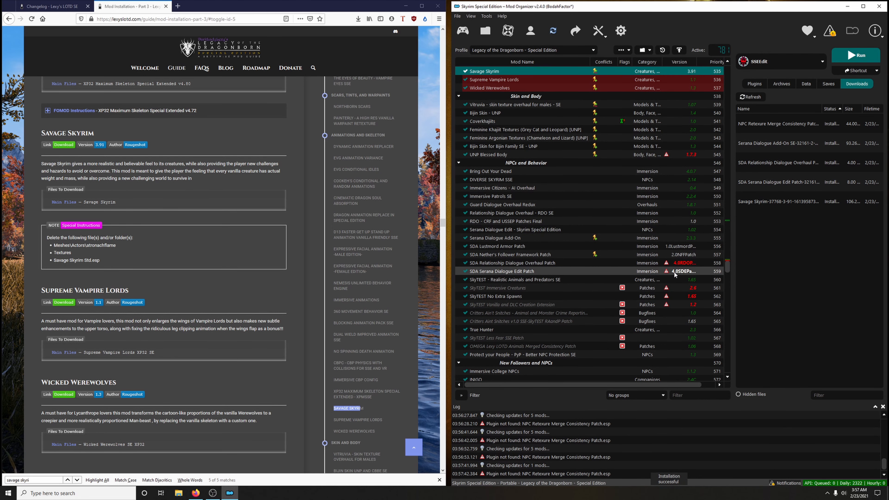
Step: Check the remaining Part 3 updates in the changelog and locate iWant RND for CACO in the guide by searching for "iwant rnd"
{"action": "left_click", "coordinate": [54, 6]}
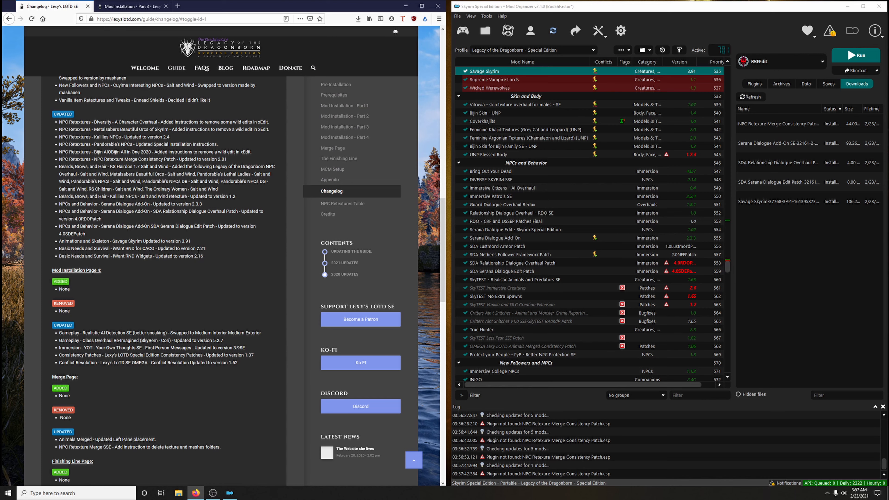
{"action": "left_click", "coordinate": [113, 7]}
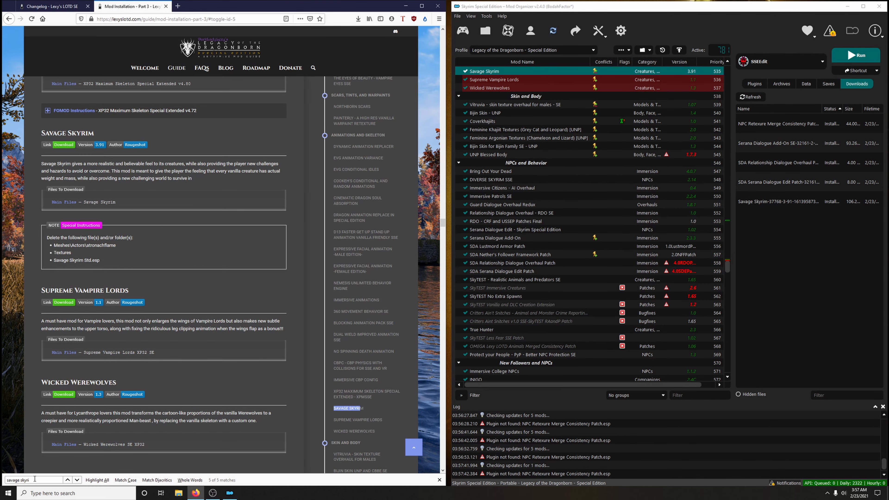
{"action": "left_click_drag", "start_coordinate": [35, 479], "coordinate": [2, 480]}
{"action": "type", "text": "iwant"}
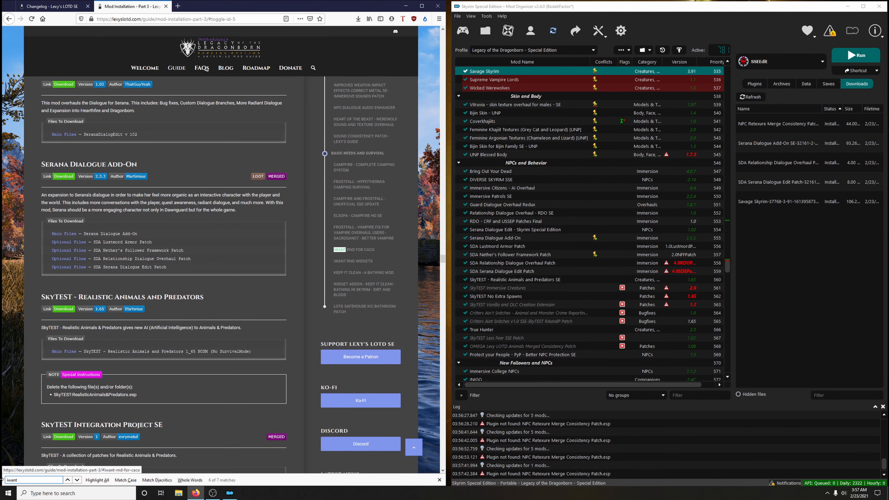
{"action": "type", "text": " rnd"}
{"action": "left_click", "coordinate": [352, 251]}
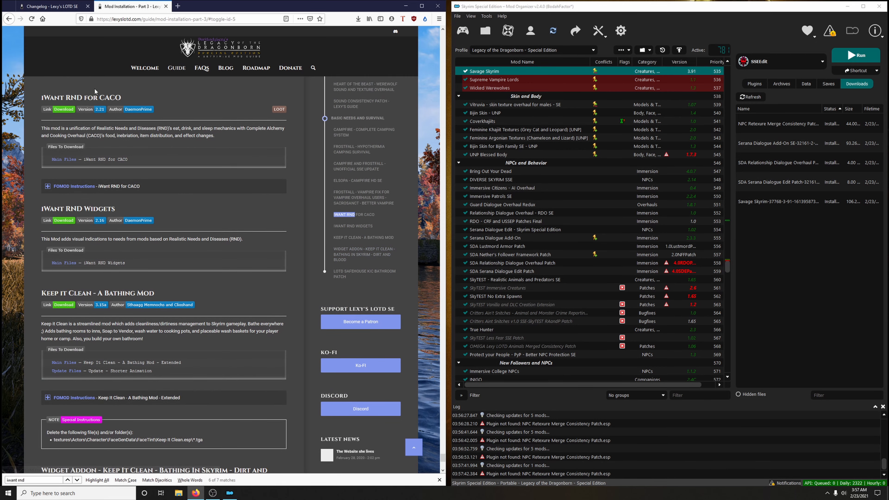
{"action": "left_click", "coordinate": [63, 10]}
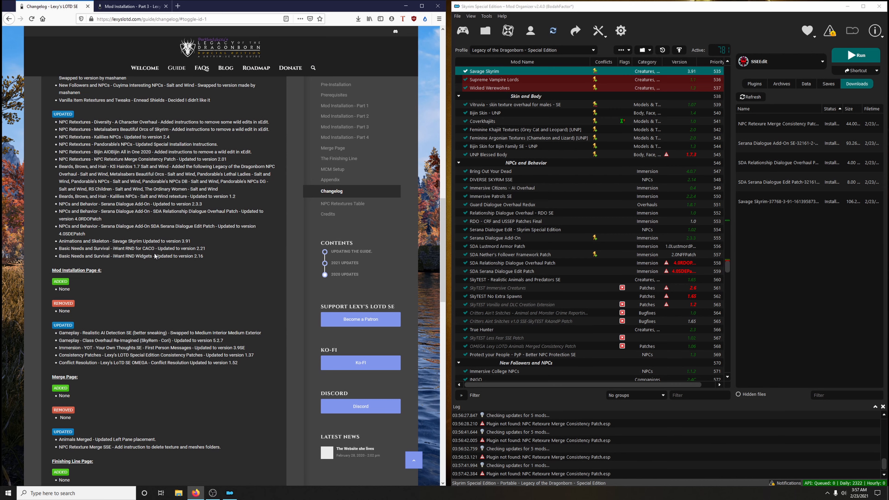
{"action": "left_click", "coordinate": [131, 2]}
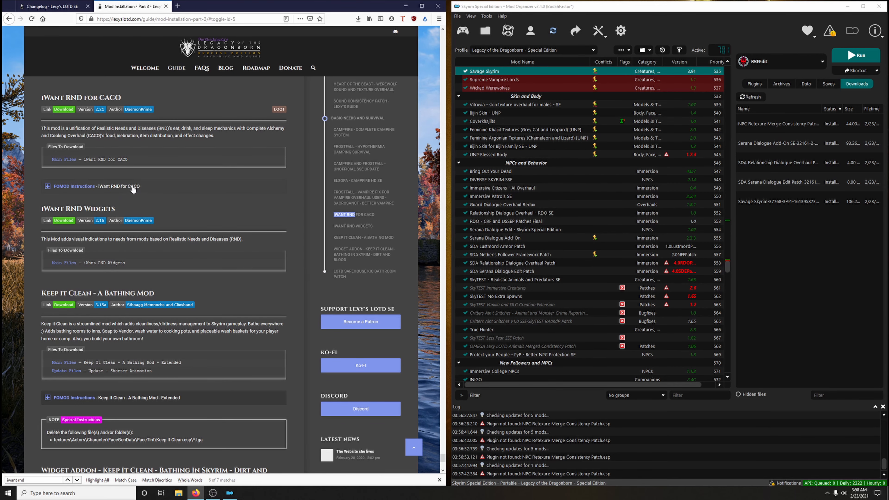
Step: Download the iWant RND for CACO main file through the mod manager and close its mod page
{"action": "left_click", "coordinate": [69, 111]}
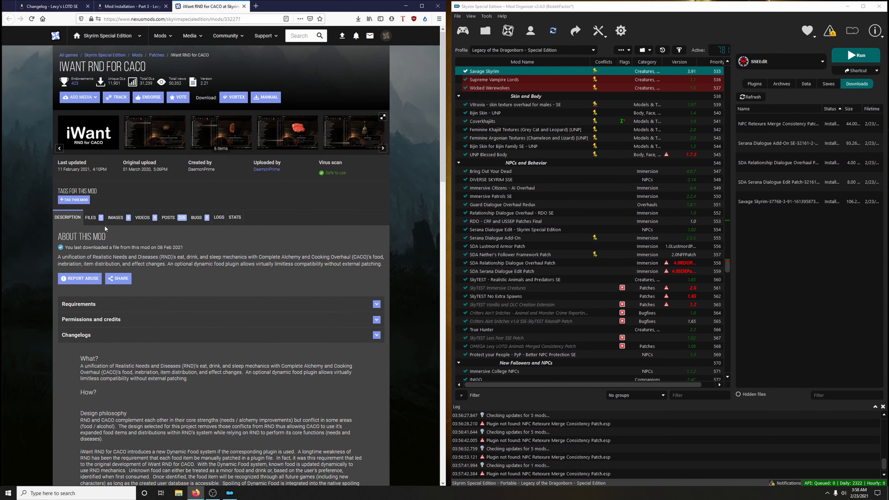
{"action": "left_click", "coordinate": [102, 224]}
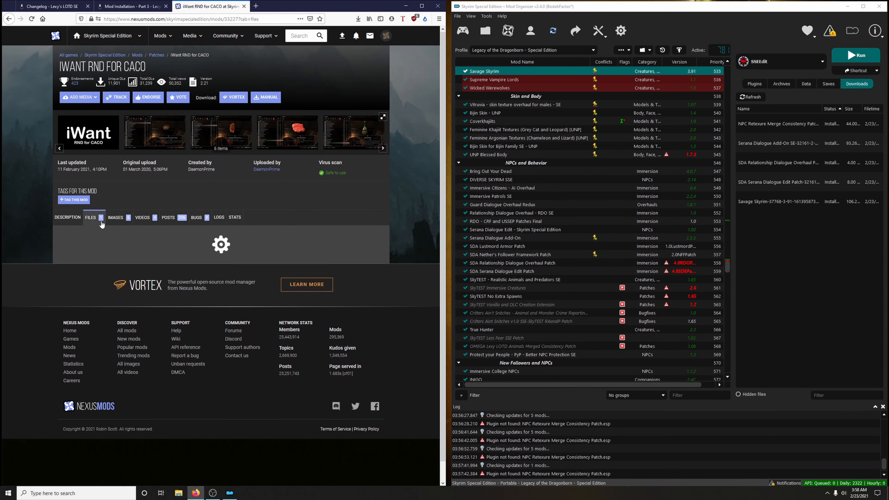
{"action": "left_click", "coordinate": [127, 301]}
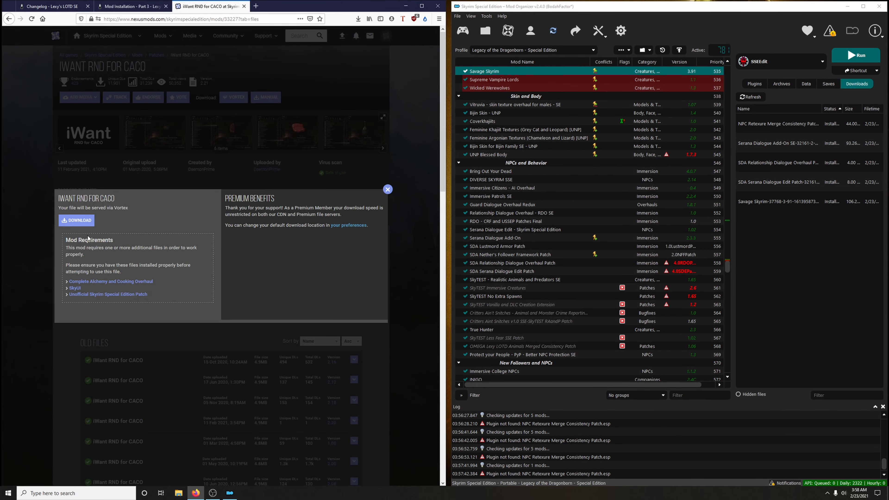
{"action": "left_click", "coordinate": [84, 222]}
{"action": "left_click", "coordinate": [244, 6]}
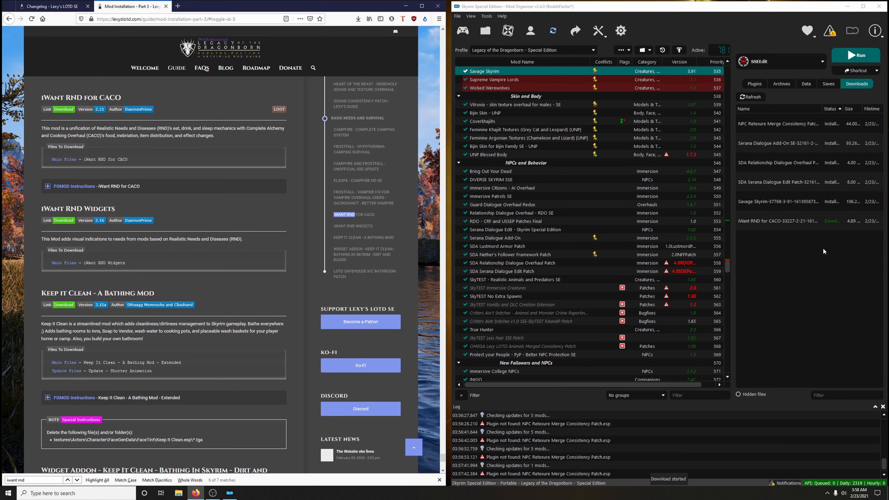
Step: Start installing iWant RND for CACO, deselecting Realistic Water Two and selecting the DarkLadyLexy's LOTD Guide and Dynamic Food patches
{"action": "double_click", "coordinate": [758, 224]}
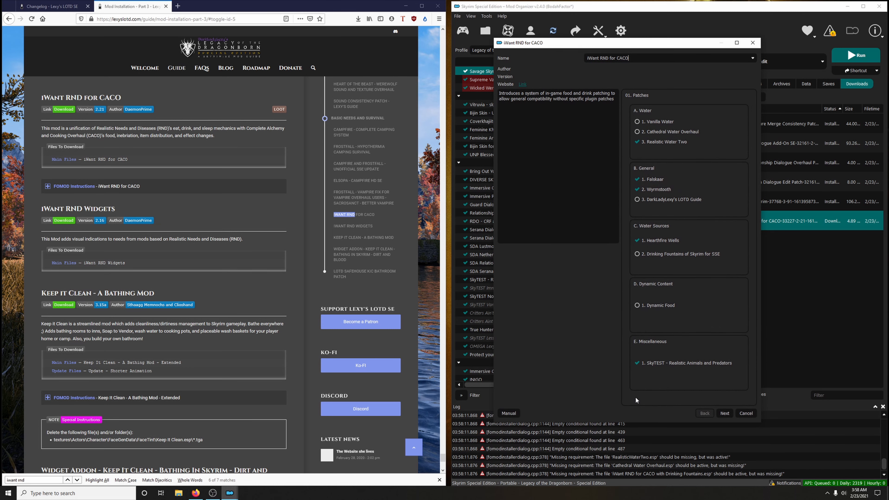
{"action": "left_click", "coordinate": [145, 186]}
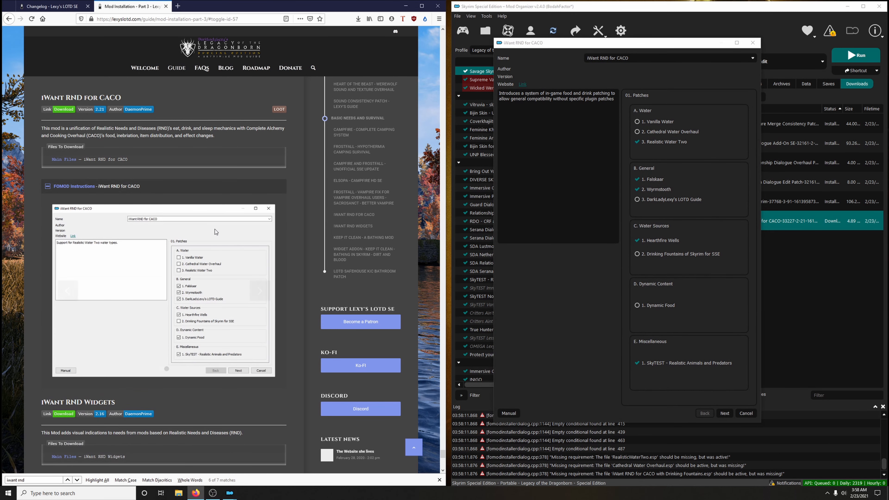
{"action": "left_click", "coordinate": [638, 141]}
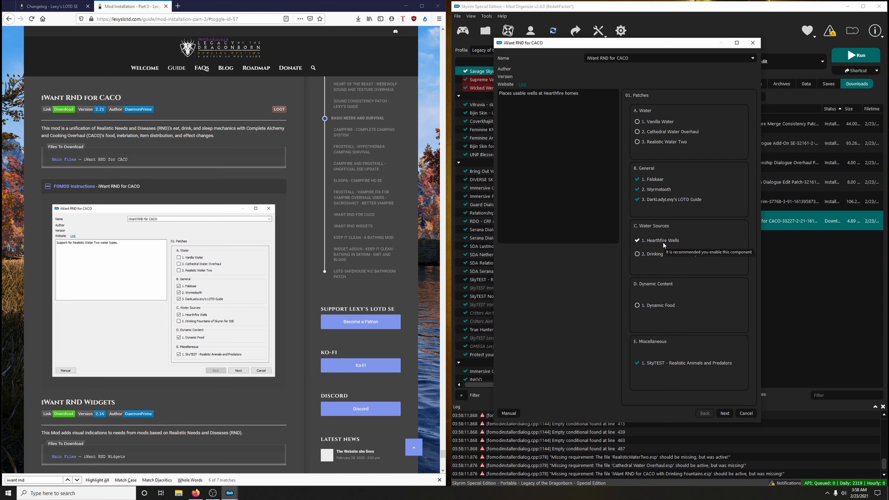
{"action": "left_click", "coordinate": [649, 306]}
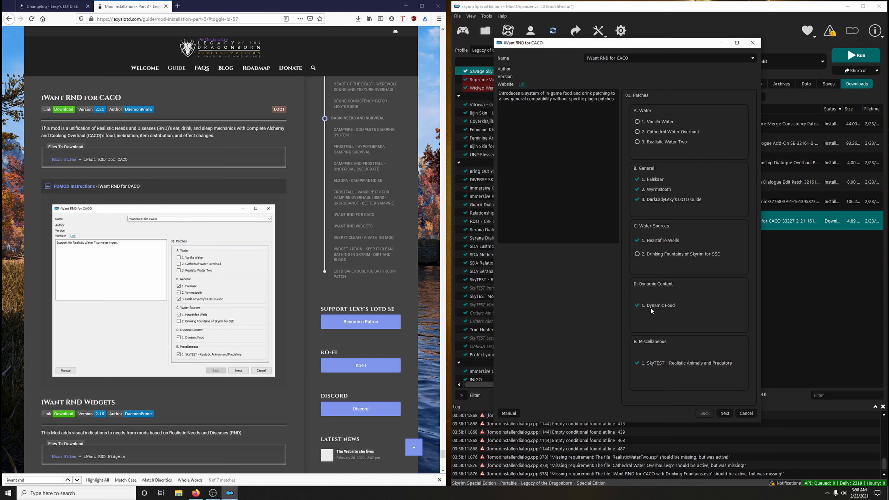
{"action": "left_click", "coordinate": [724, 413]}
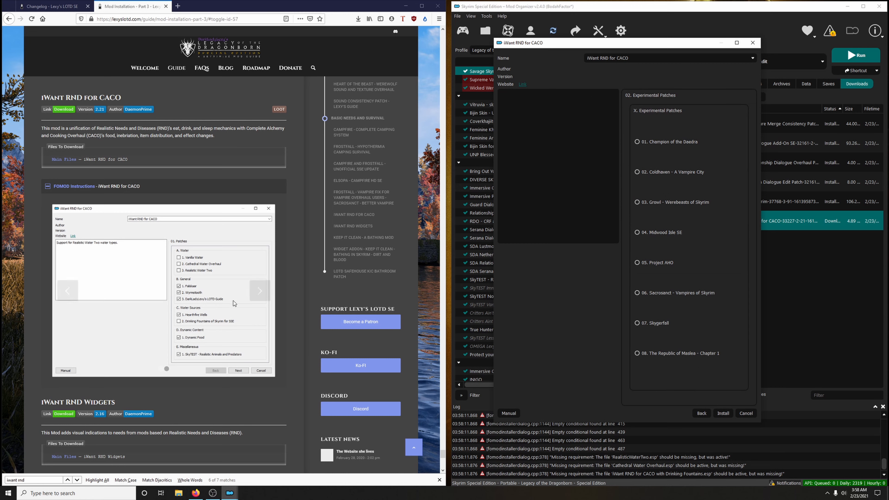
Step: Select the Sacrosanct - Vampires of Skyrim experimental patch and install iWant RND for CACO, replacing the existing mod without extracting its BSA
{"action": "left_click", "coordinate": [259, 297]}
{"action": "left_click", "coordinate": [260, 297]}
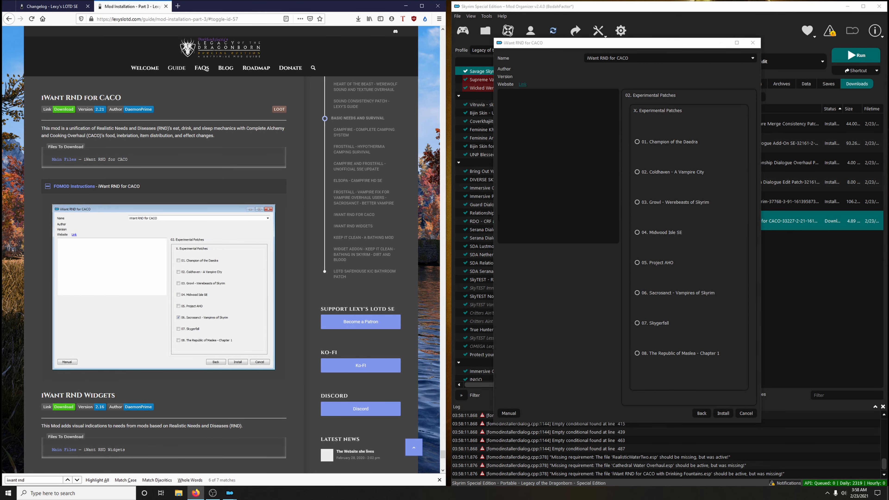
{"action": "left_click", "coordinate": [653, 297]}
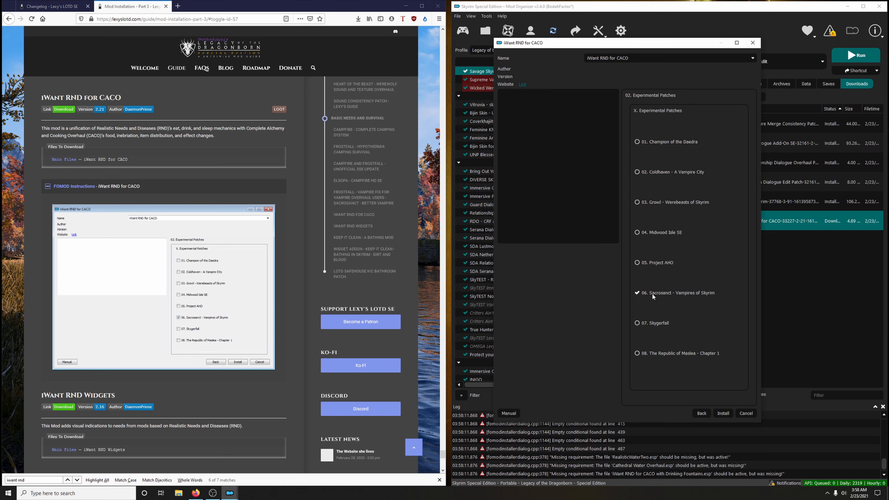
{"action": "left_click", "coordinate": [723, 413]}
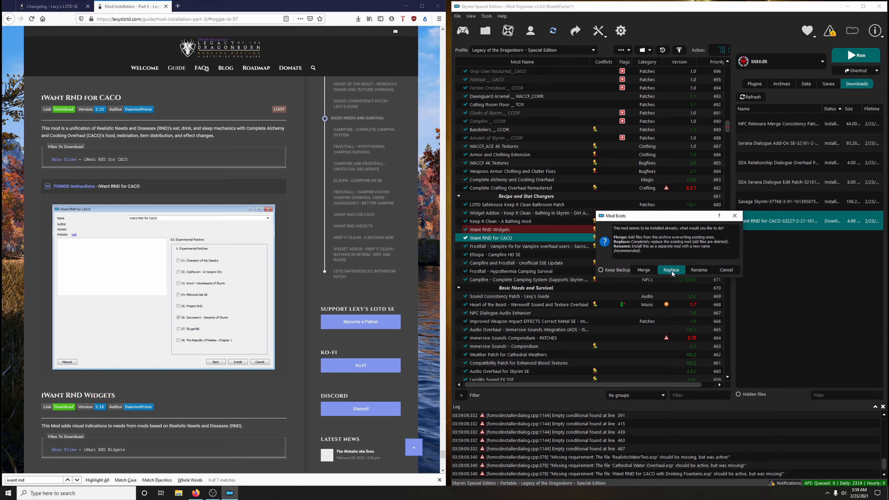
{"action": "left_click", "coordinate": [671, 270]}
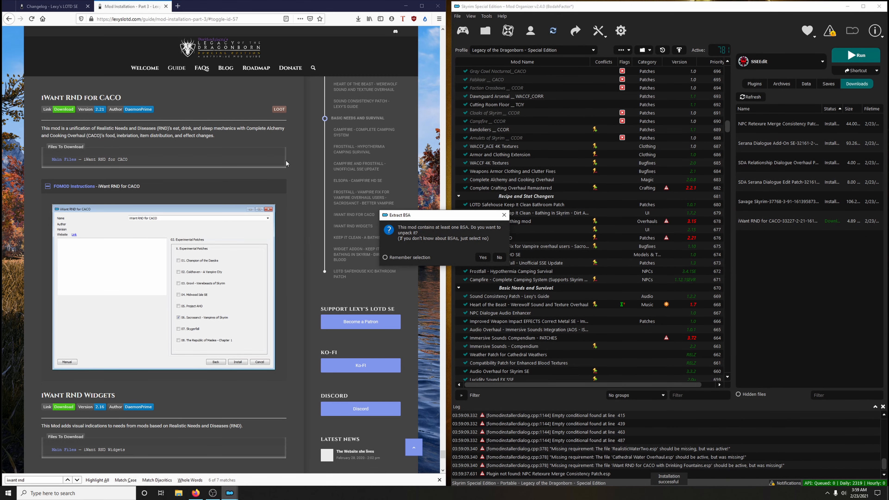
{"action": "scroll", "coordinate": [286, 163], "scroll_direction": "up", "scroll_amount": 2}
{"action": "left_click", "coordinate": [499, 257]}
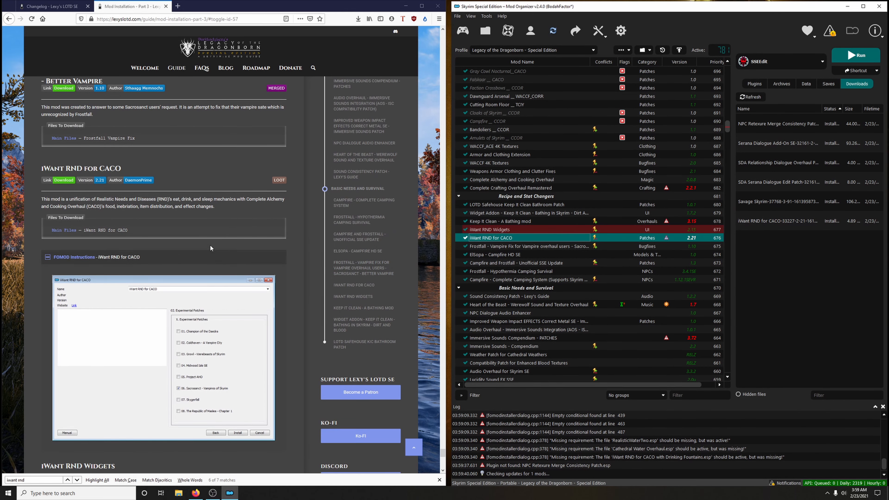
{"action": "left_click", "coordinate": [211, 255]}
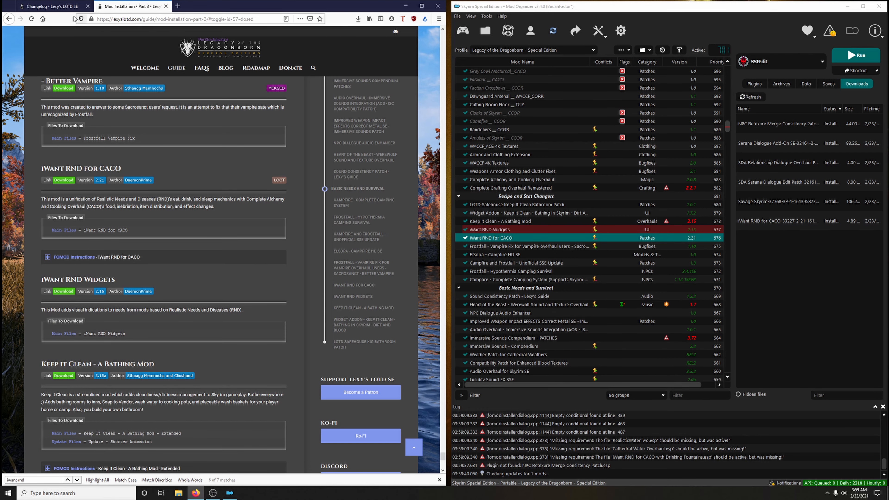
Step: Check the changelog and guide order, and move iWant RND for CACO to priority 677, directly above iWant RND Widgets in the mod list
{"action": "left_click", "coordinate": [66, 7]}
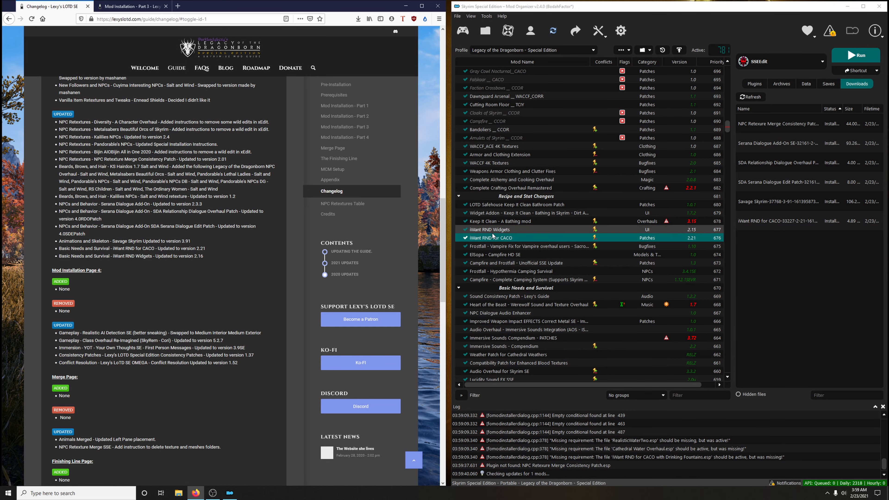
{"action": "left_click", "coordinate": [132, 6]}
{"action": "scroll", "coordinate": [164, 175], "scroll_direction": "up", "scroll_amount": 3}
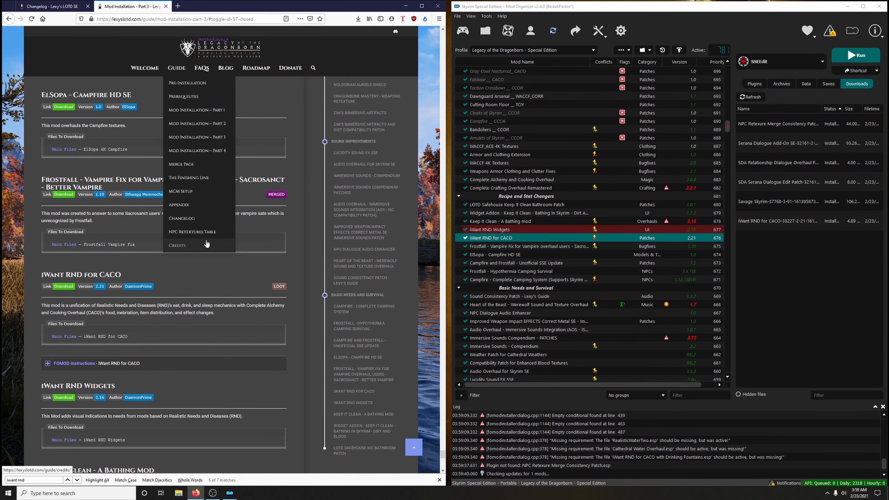
{"action": "scroll", "coordinate": [166, 261], "scroll_direction": "down", "scroll_amount": 3}
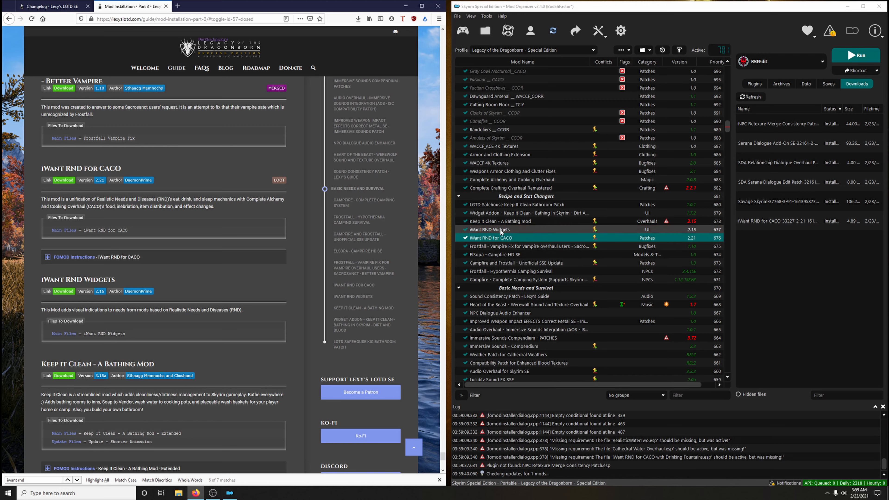
{"action": "left_click_drag", "start_coordinate": [501, 240], "coordinate": [528, 231]}
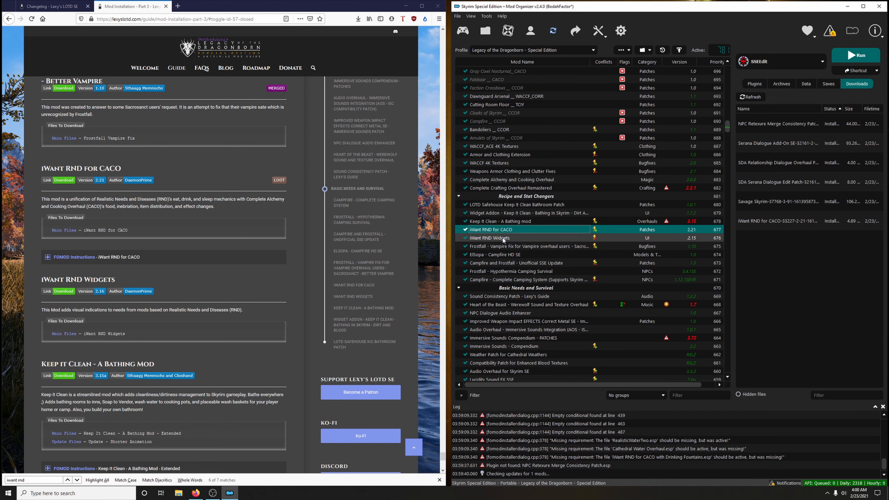
Step: Download the iWant RND Widgets main file through the mod manager and close its mod page
{"action": "scroll", "coordinate": [45, 242], "scroll_direction": "down", "scroll_amount": 2}
{"action": "left_click", "coordinate": [64, 220]}
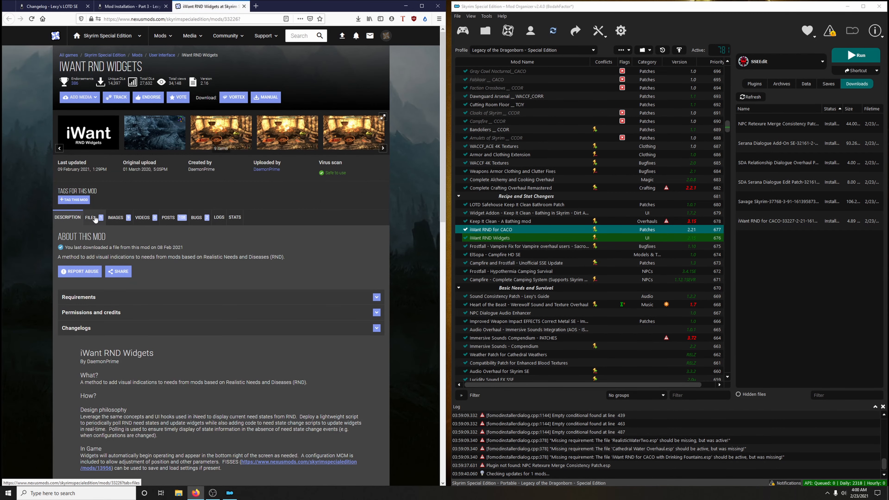
{"action": "left_click", "coordinate": [94, 218]}
{"action": "left_click", "coordinate": [131, 302]}
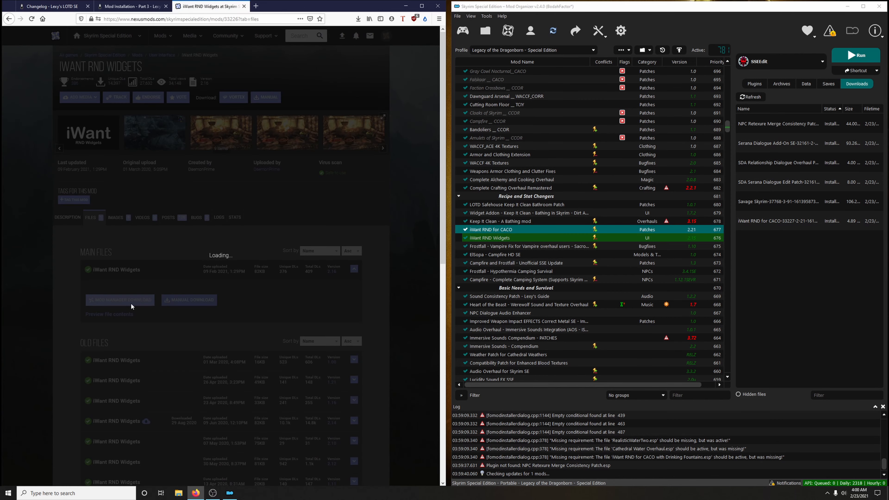
{"action": "left_click", "coordinate": [76, 223]}
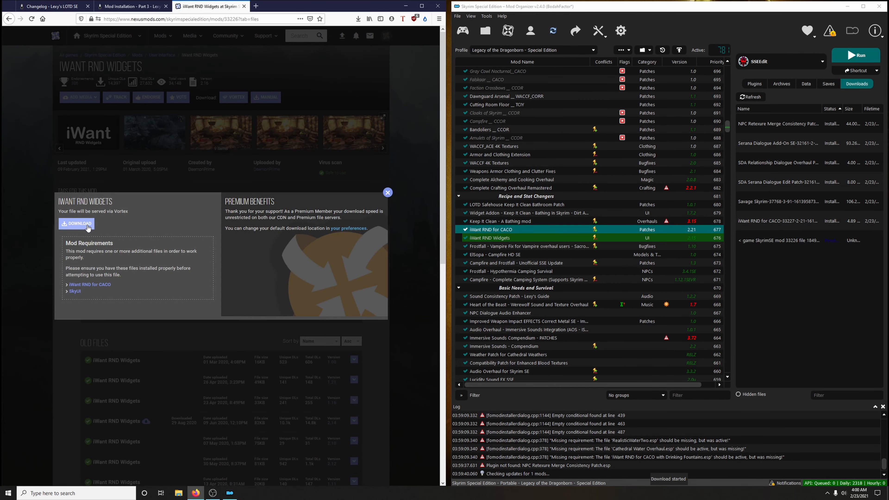
{"action": "left_click", "coordinate": [388, 192]}
{"action": "left_click", "coordinate": [244, 6]}
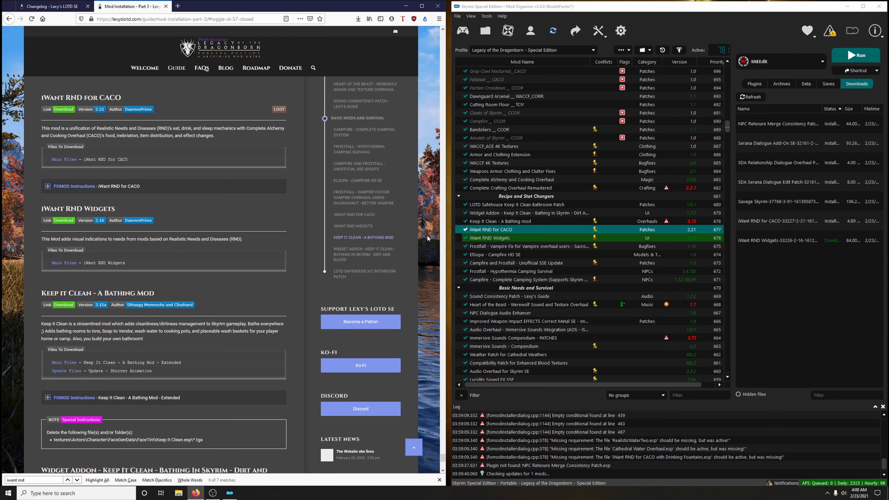
Step: Install iWant RND Widgets, replacing the existing mod and leaving its BSA packed
{"action": "double_click", "coordinate": [779, 240]}
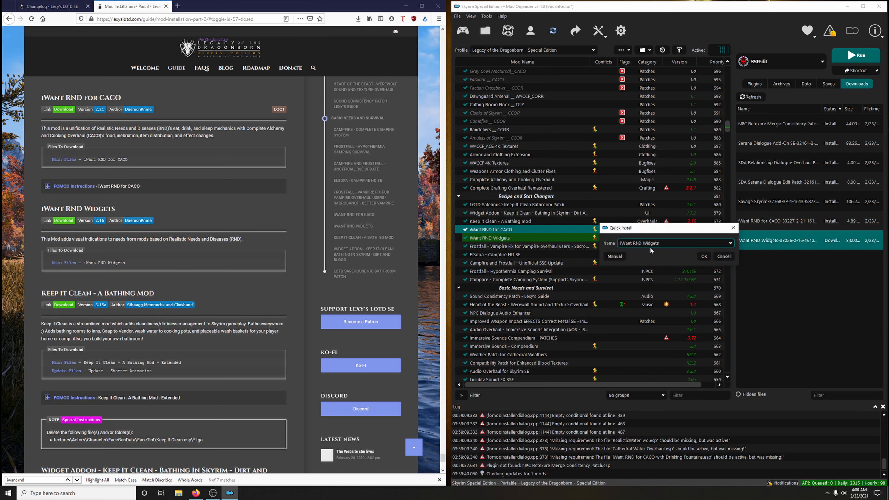
{"action": "left_click", "coordinate": [703, 256]}
{"action": "left_click", "coordinate": [672, 271]}
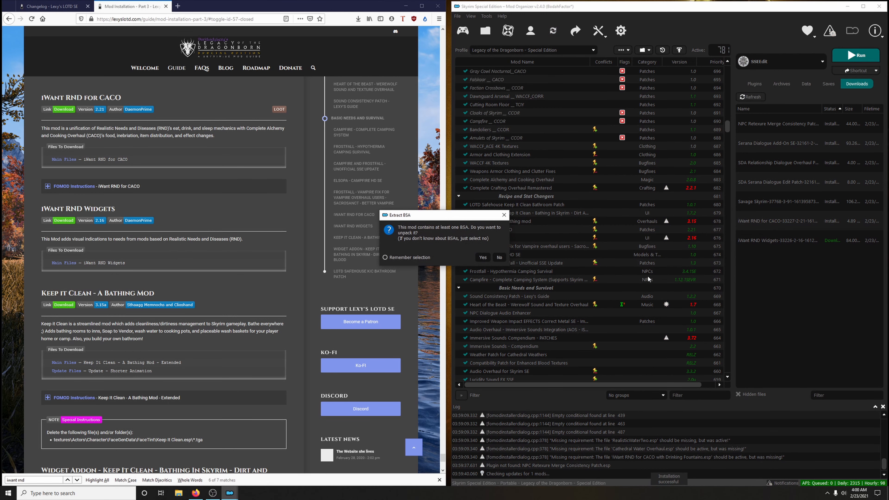
{"action": "left_click", "coordinate": [499, 257]}
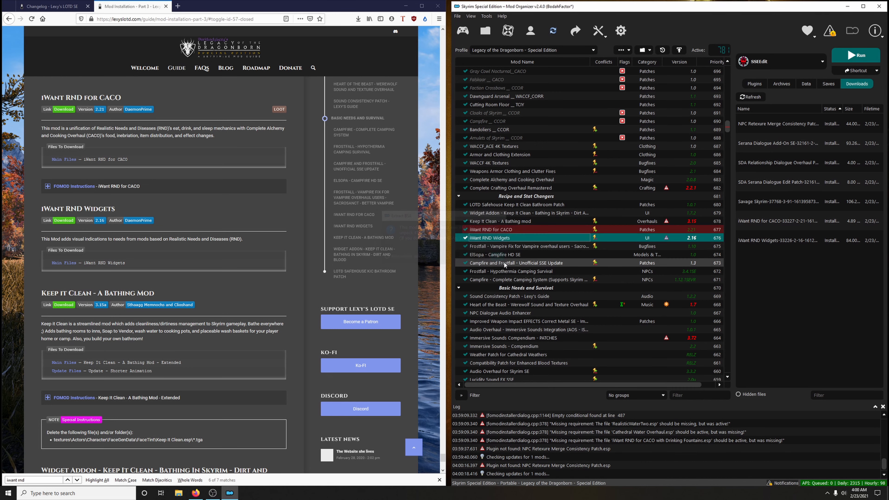
Step: Delete all installed downloads from the mod manager's download list and from disk
{"action": "right_click", "coordinate": [744, 240]}
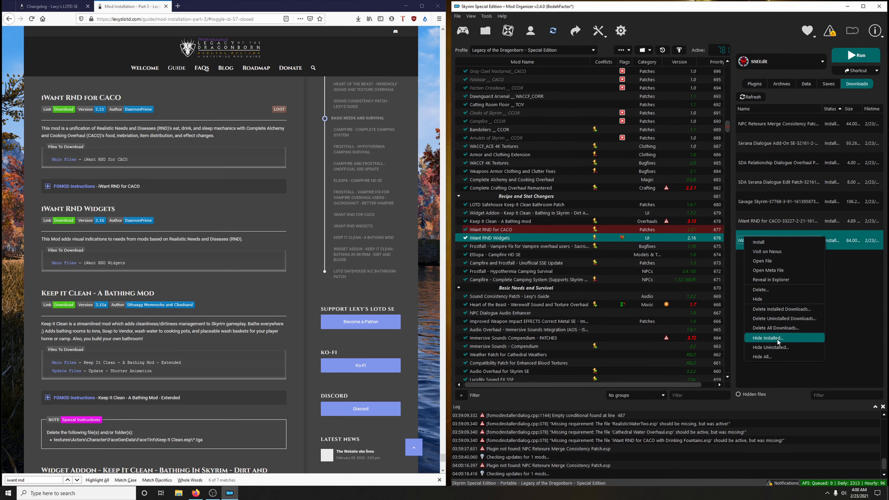
{"action": "left_click", "coordinate": [769, 309]}
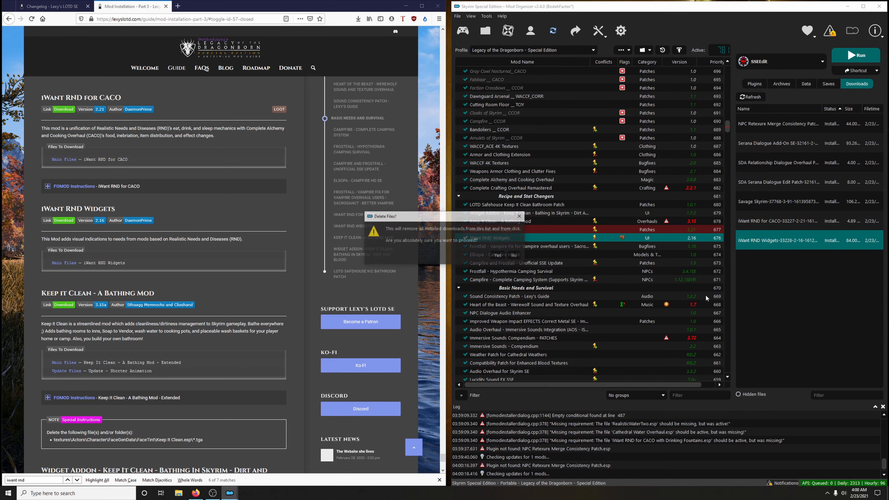
{"action": "left_click", "coordinate": [498, 257]}
Step: Review the Mod Installation Page 4 updates in the changelog and open the guide's Mod Installation - Part 4 page
{"action": "left_click", "coordinate": [64, 6]}
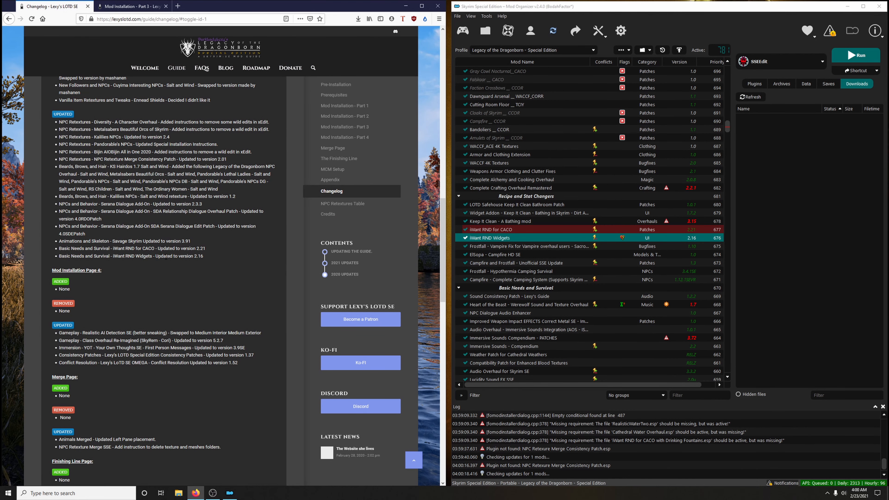
{"action": "scroll", "coordinate": [167, 241], "scroll_direction": "down", "scroll_amount": 3}
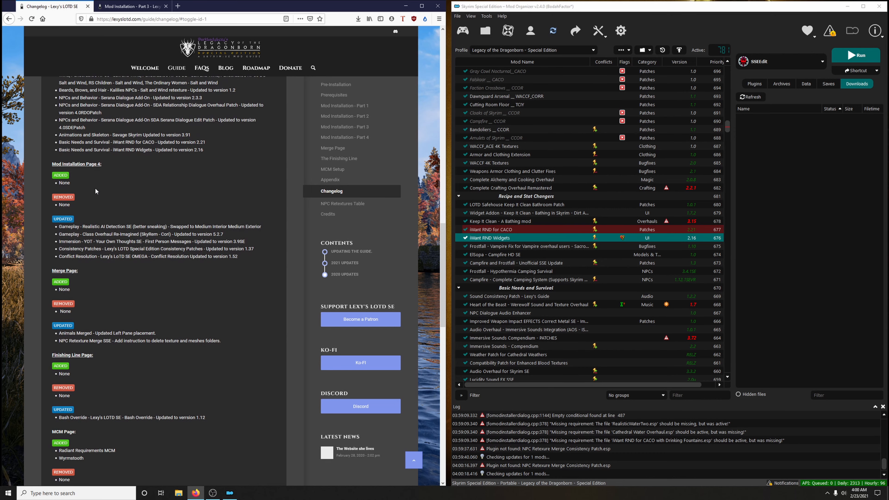
{"action": "scroll", "coordinate": [125, 203], "scroll_direction": "down", "scroll_amount": 1}
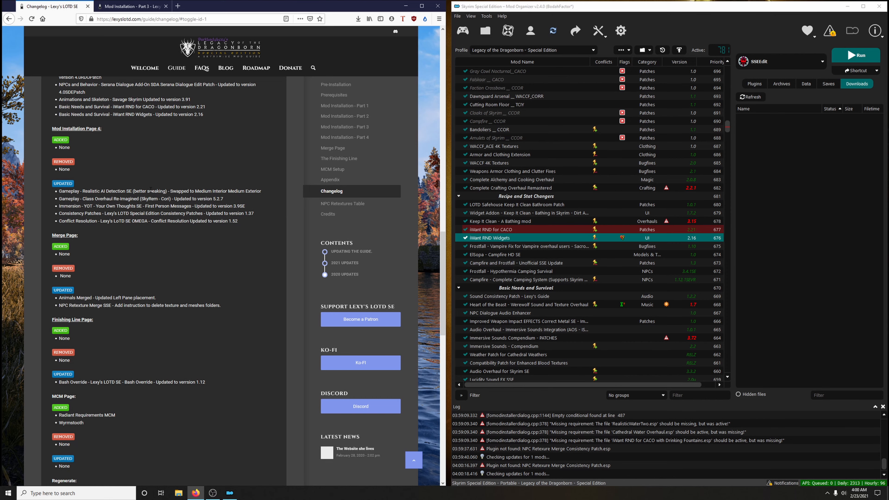
{"action": "left_click", "coordinate": [129, 6]}
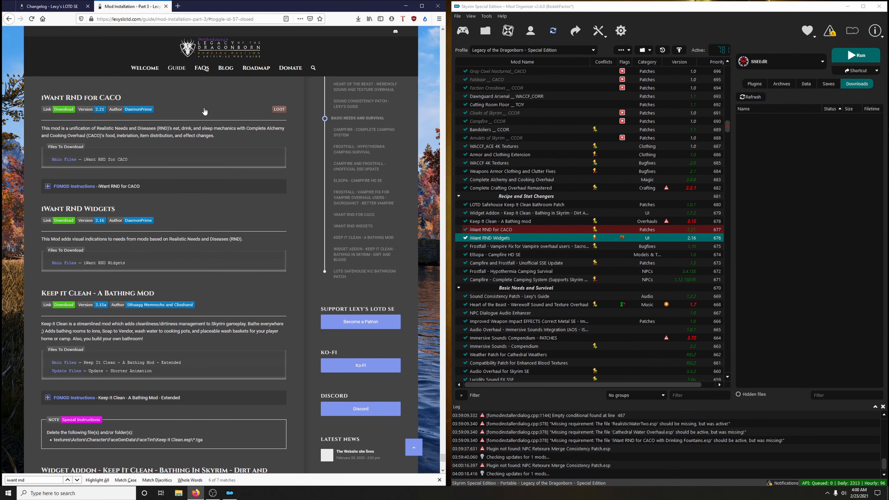
{"action": "mouse_move", "coordinate": [187, 72]}
{"action": "left_click", "coordinate": [194, 151]}
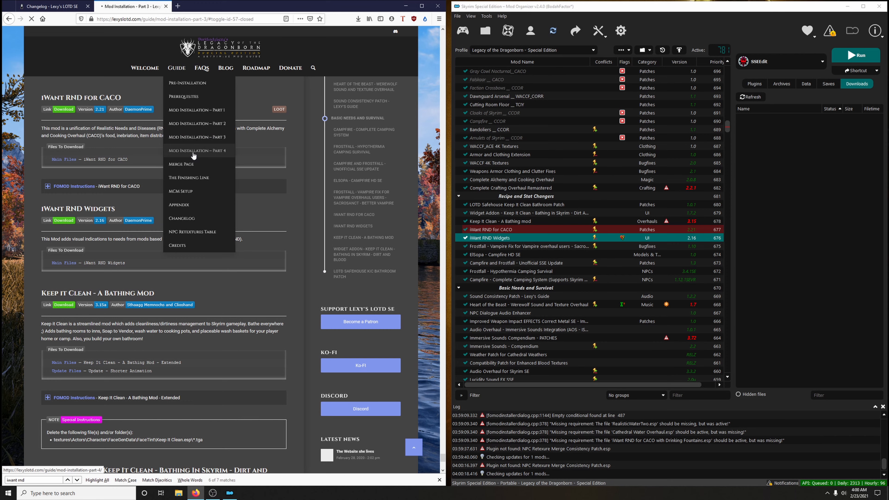
Step: Locate Realistic AI Detection SE in the Part 4 guide by searching for "ai det"
{"action": "triple_click", "coordinate": [52, 479]}
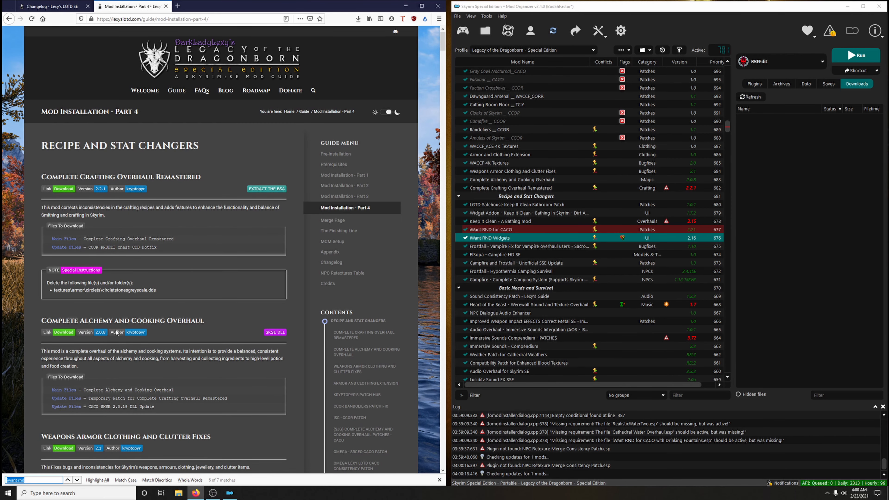
{"action": "left_click", "coordinate": [29, 2]}
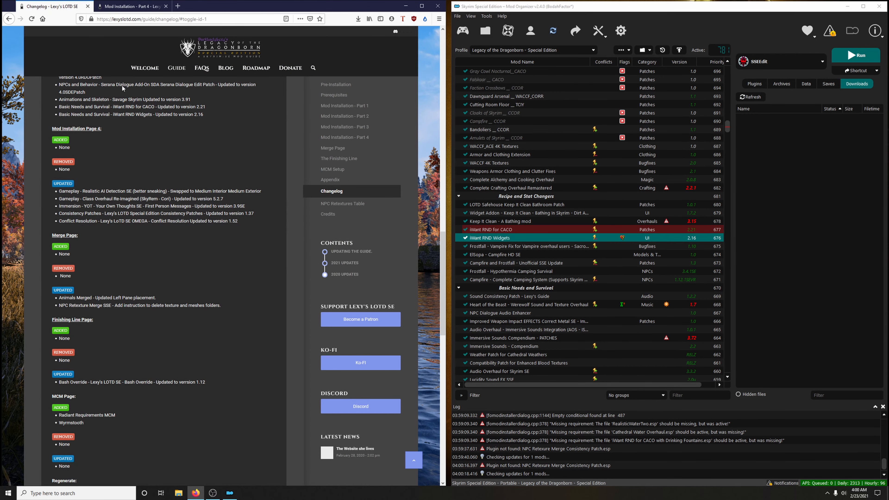
{"action": "left_click", "coordinate": [129, 7]}
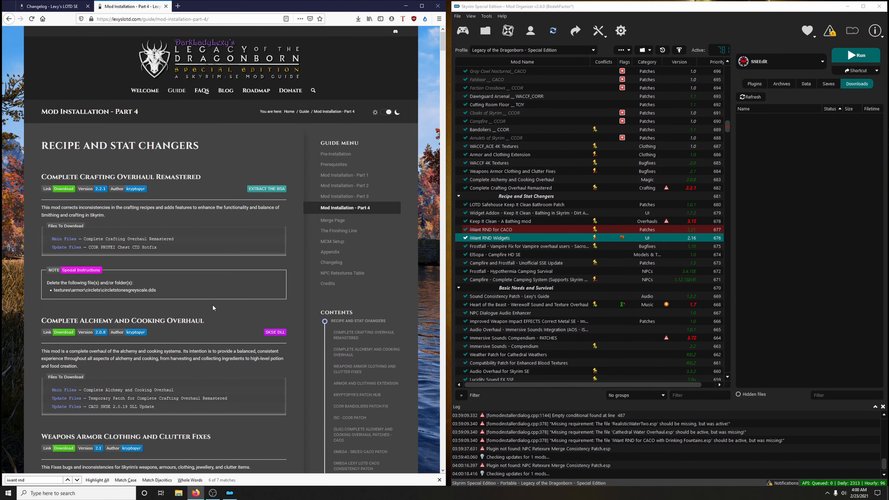
{"action": "triple_click", "coordinate": [23, 480]}
{"action": "type", "text": "ai det"}
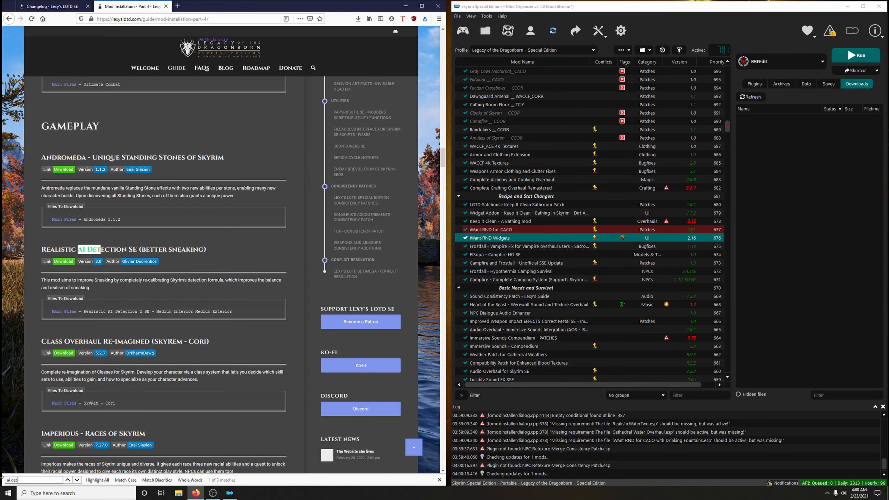
Step: Download the Medium Interior Medium Exterior main file of Realistic AI Detection 2 SE from its Nexus page to the mod manager
{"action": "left_click", "coordinate": [69, 264]}
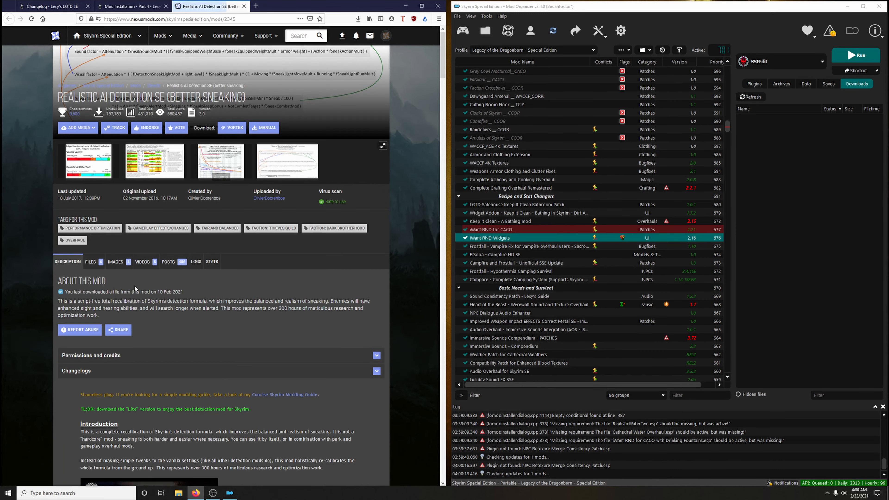
{"action": "left_click", "coordinate": [102, 264]}
{"action": "scroll", "coordinate": [228, 266], "scroll_direction": "down", "scroll_amount": 10}
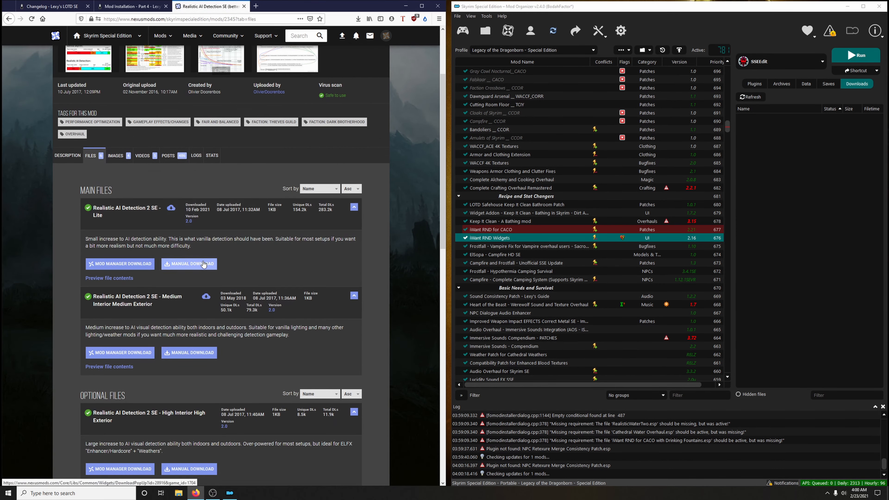
{"action": "scroll", "coordinate": [229, 266], "scroll_direction": "up", "scroll_amount": 5}
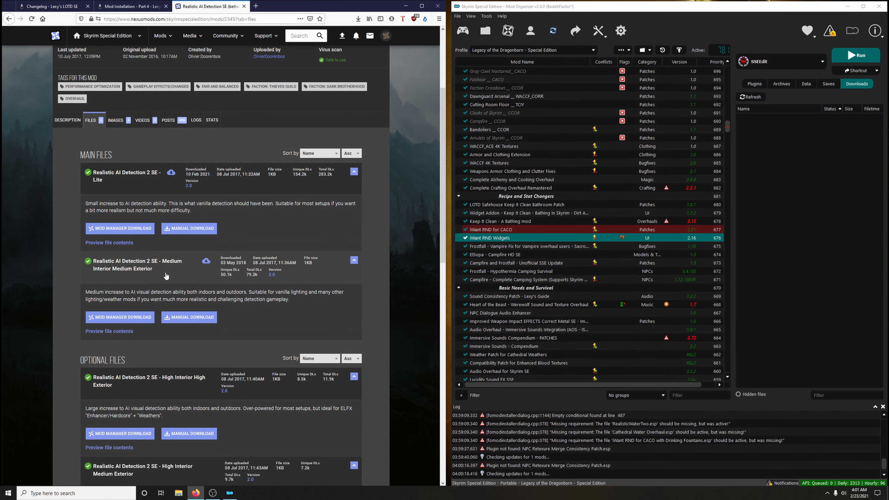
{"action": "left_click", "coordinate": [126, 317]}
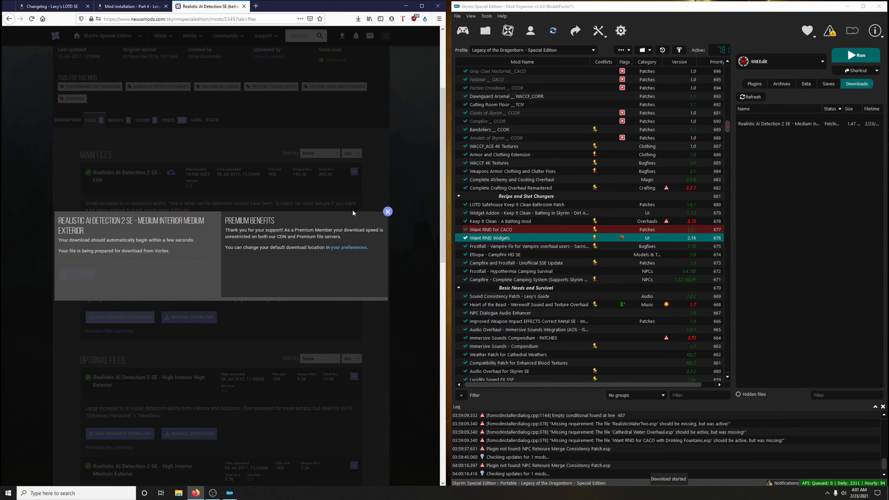
{"action": "left_click", "coordinate": [387, 210]}
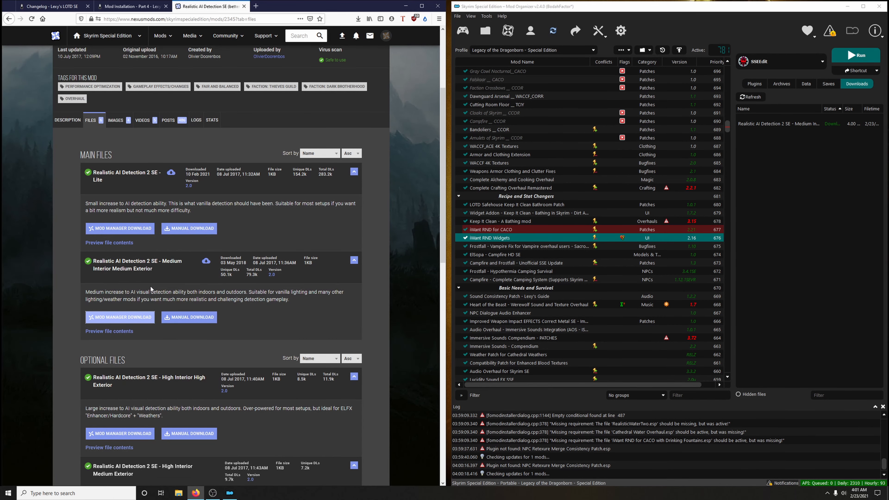
{"action": "left_click", "coordinate": [244, 6]}
Step: Install the downloaded Realistic AI Detection SE (better sneaking) and check its plugin in the load order
{"action": "double_click", "coordinate": [751, 123]}
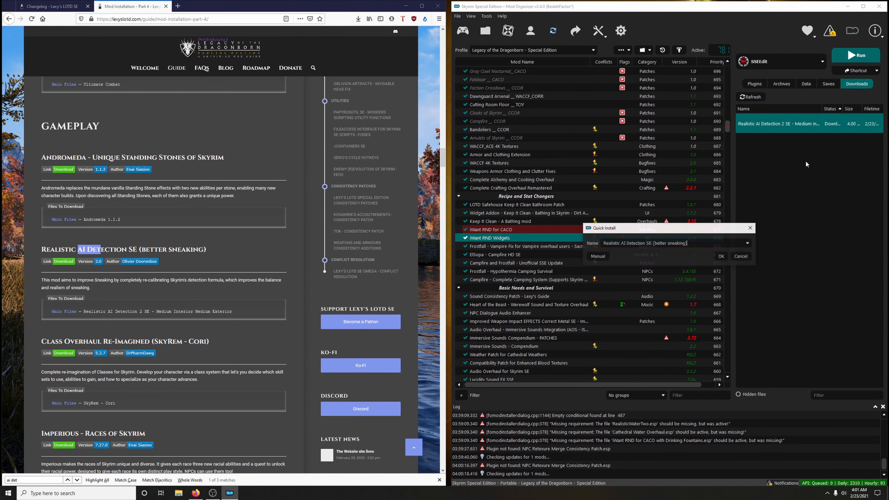
{"action": "left_click", "coordinate": [719, 258]}
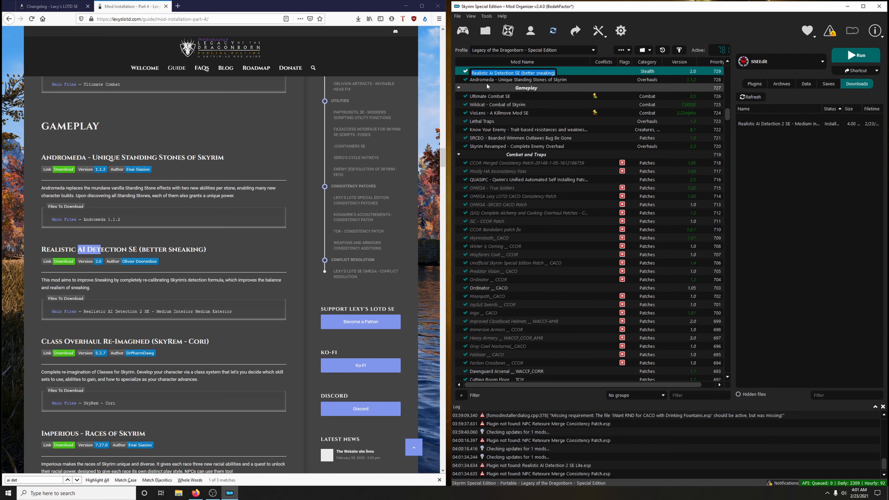
{"action": "left_click", "coordinate": [491, 78]}
{"action": "left_click", "coordinate": [491, 71]}
{"action": "left_click", "coordinate": [754, 84]}
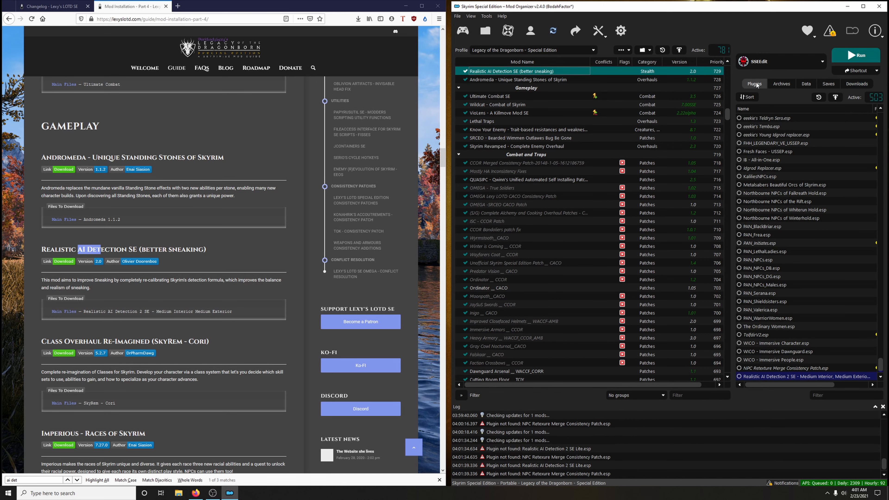
{"action": "left_click", "coordinate": [837, 385]}
{"action": "left_click_drag", "start_coordinate": [808, 385], "coordinate": [740, 388]}
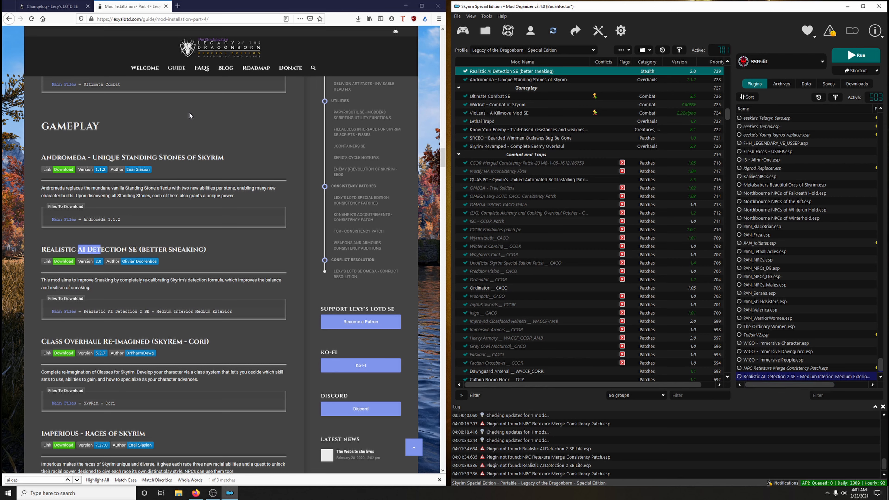
Step: Check the changelog for the next Page 4 update and find Class Overhaul Re-Imagined in the Part 4 guide by searching "class"
{"action": "left_click", "coordinate": [53, 6]}
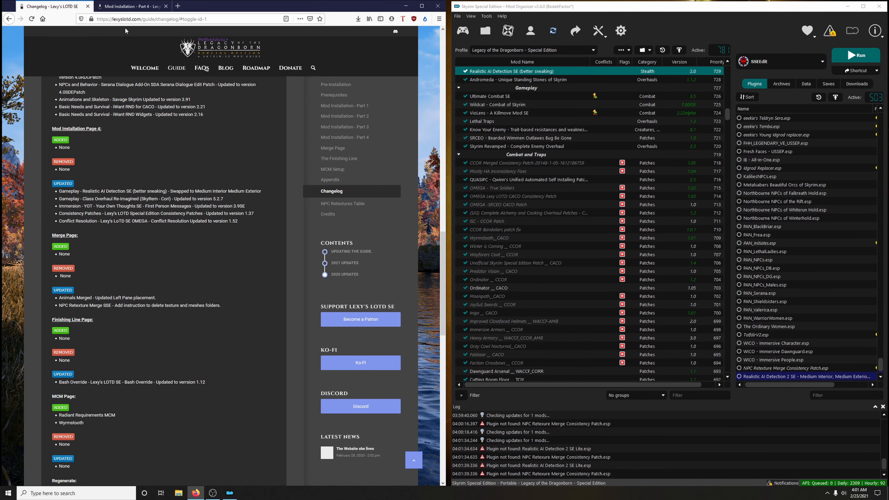
{"action": "left_click", "coordinate": [124, 7]}
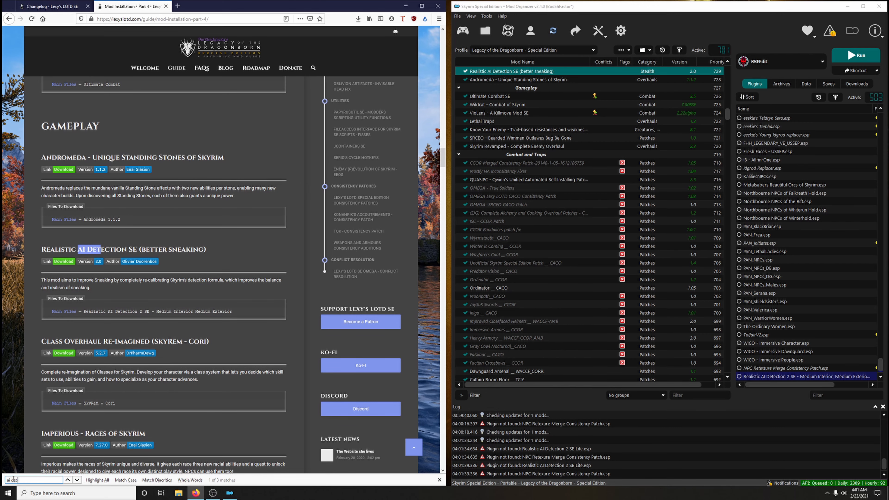
{"action": "left_click_drag", "start_coordinate": [42, 477], "coordinate": [2, 475]}
{"action": "type", "text": "class"}
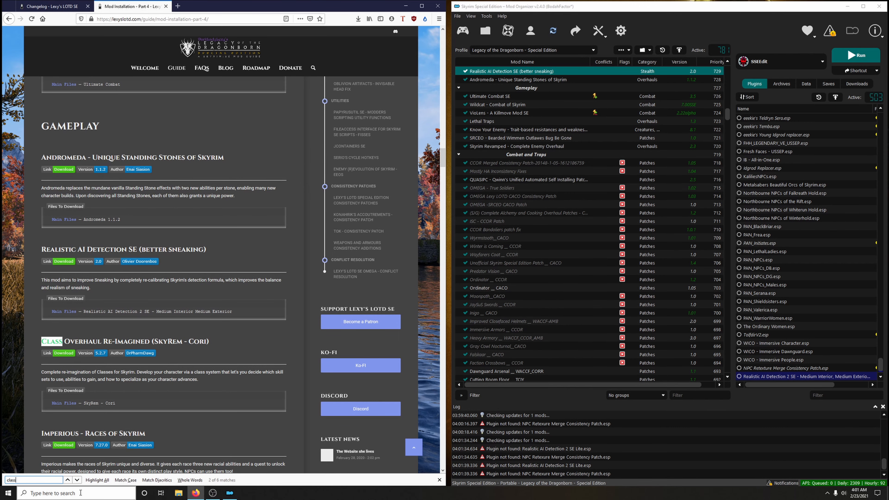
{"action": "scroll", "coordinate": [67, 245], "scroll_direction": "down", "scroll_amount": 4}
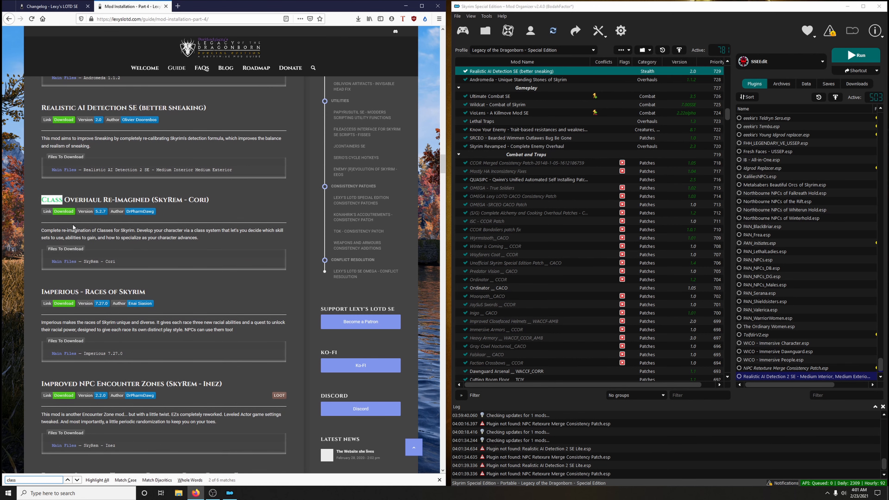
Step: Download the SkyRem - Cori main file through the mod manager and install it as Class Overhaul Re-Imagined (SkyRem - Cori)
{"action": "left_click", "coordinate": [63, 213]}
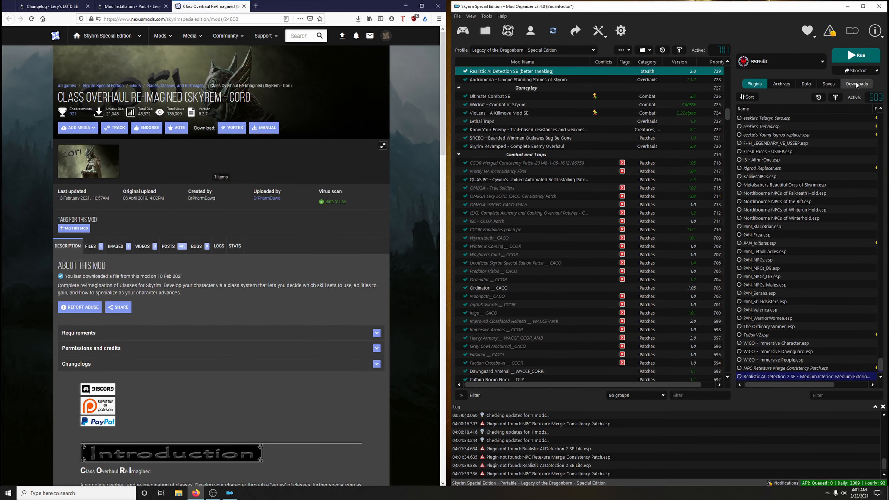
{"action": "left_click", "coordinate": [856, 83]}
{"action": "left_click", "coordinate": [92, 247]}
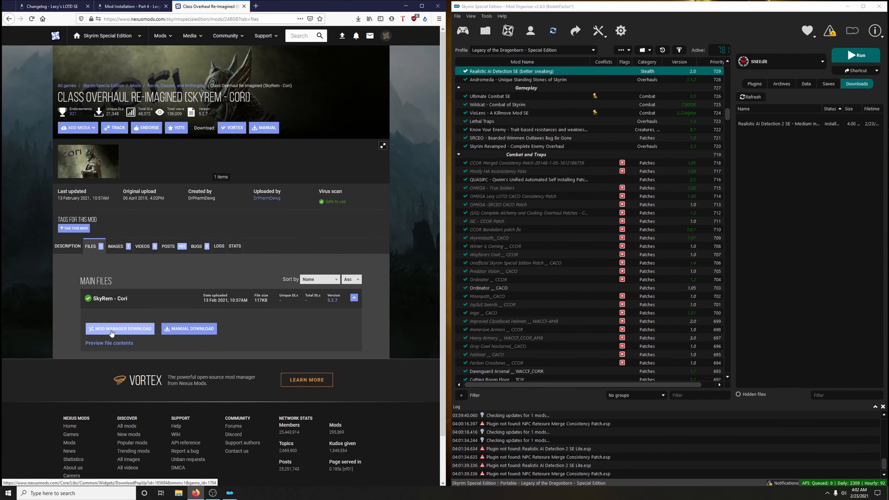
{"action": "left_click", "coordinate": [120, 328]}
{"action": "left_click", "coordinate": [83, 224]}
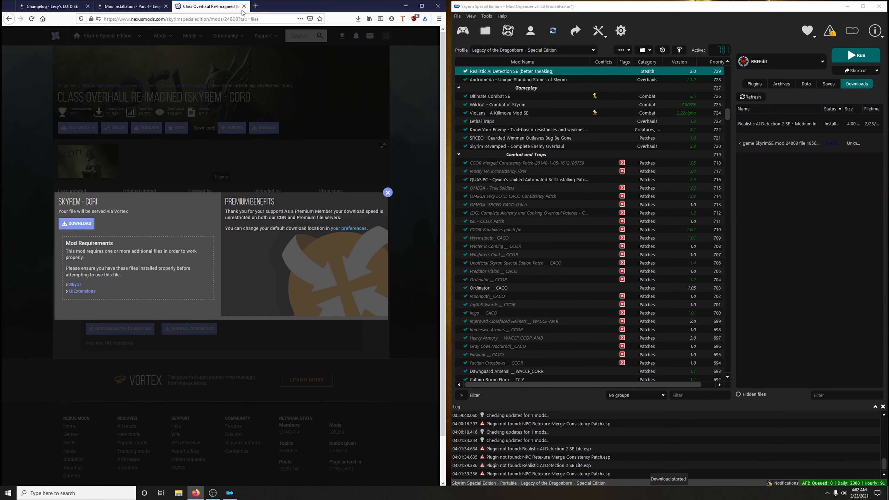
{"action": "left_click", "coordinate": [244, 6]}
{"action": "double_click", "coordinate": [763, 144]}
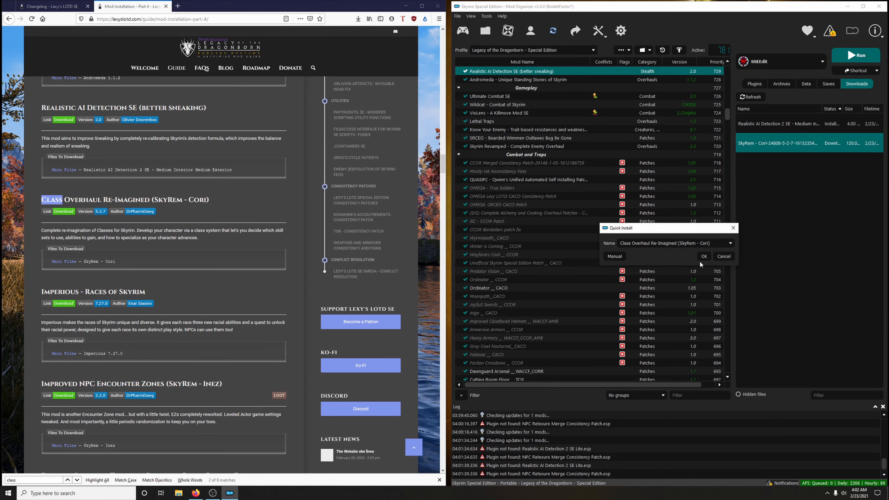
{"action": "left_click", "coordinate": [671, 270]}
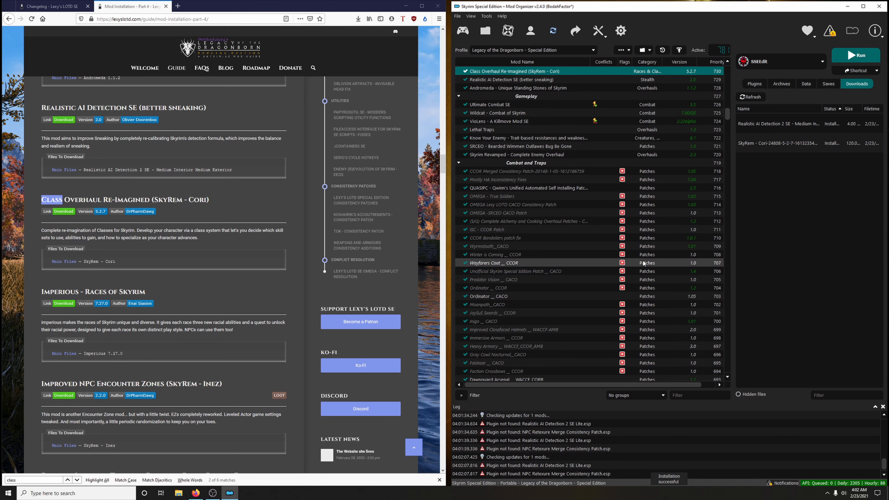
Step: Review the changelog's remaining Page 4, Merge, Finishing Line, MCM and Regenerate entries
{"action": "left_click", "coordinate": [52, 6]}
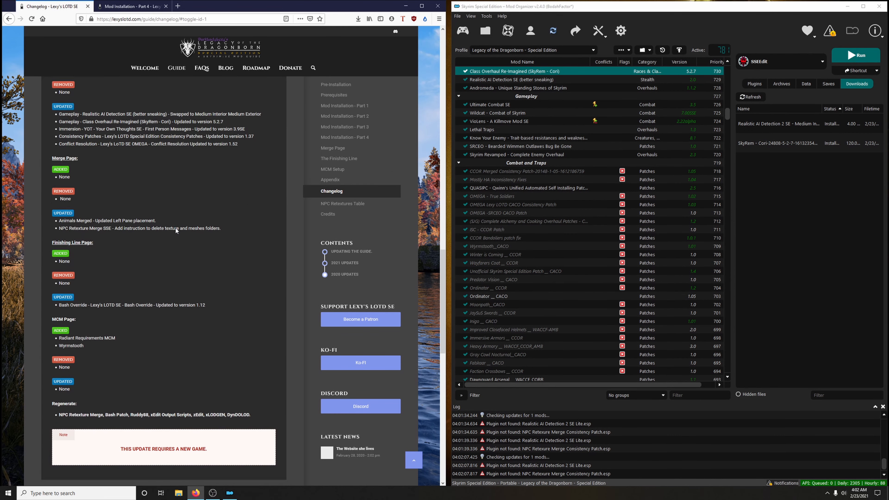
{"action": "scroll", "coordinate": [176, 405], "scroll_direction": "up", "scroll_amount": 2}
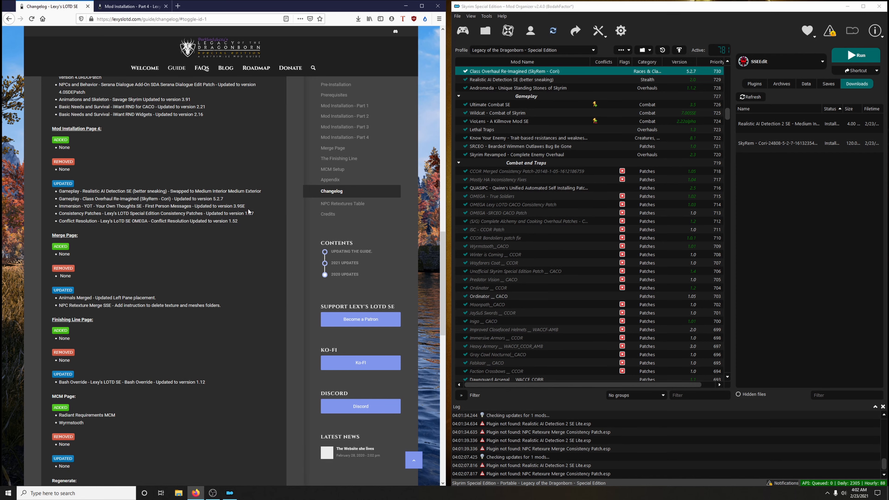
{"action": "left_click", "coordinate": [126, 6]}
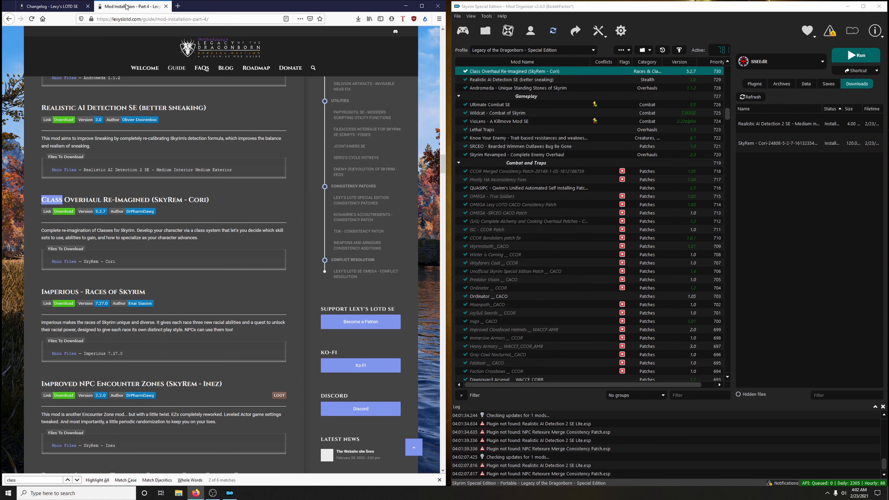
{"action": "key", "text": "ctrl+shift+Tab"}
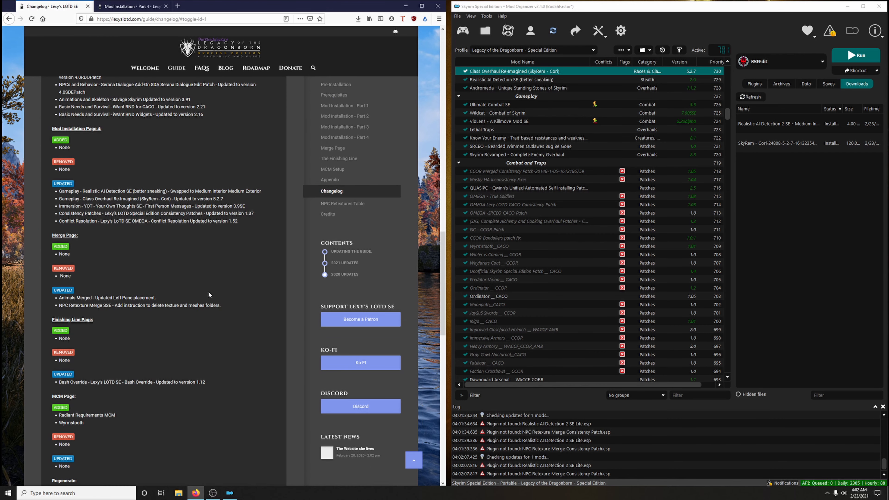
{"action": "scroll", "coordinate": [194, 315], "scroll_direction": "down", "scroll_amount": 5}
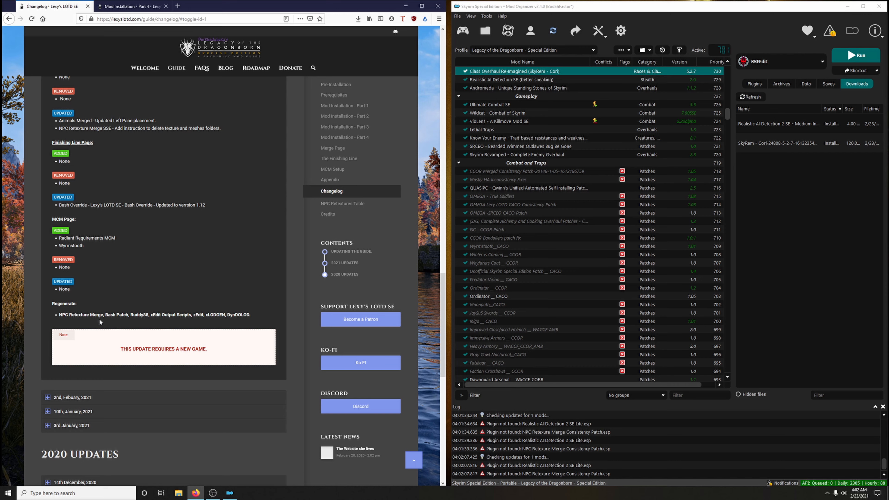
{"action": "scroll", "coordinate": [141, 289], "scroll_direction": "up", "scroll_amount": 3}
{"action": "scroll", "coordinate": [137, 316], "scroll_direction": "down", "scroll_amount": 3}
{"action": "scroll", "coordinate": [188, 308], "scroll_direction": "up", "scroll_amount": 6}
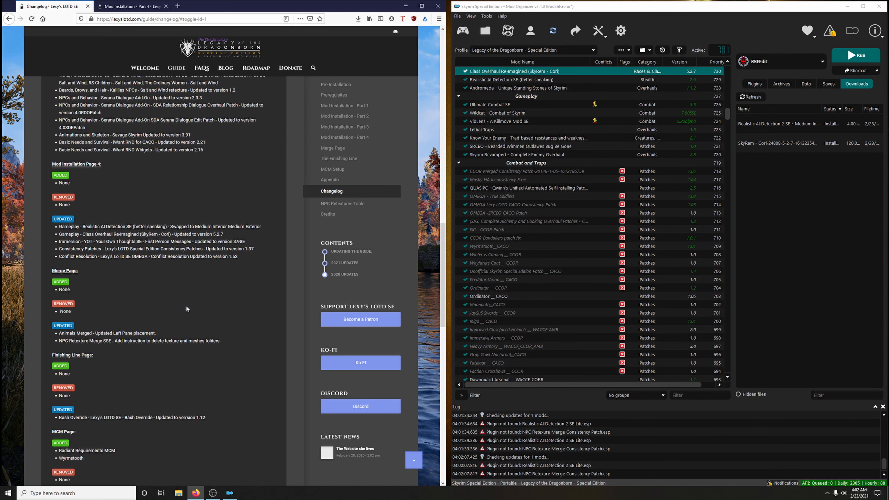
Step: Find YOT - Your Own Thoughts SE in the Part 4 guide by searching "yot" and expand its FOMOD instructions
{"action": "left_click", "coordinate": [130, 11]}
{"action": "left_click_drag", "start_coordinate": [20, 480], "coordinate": [2, 476]}
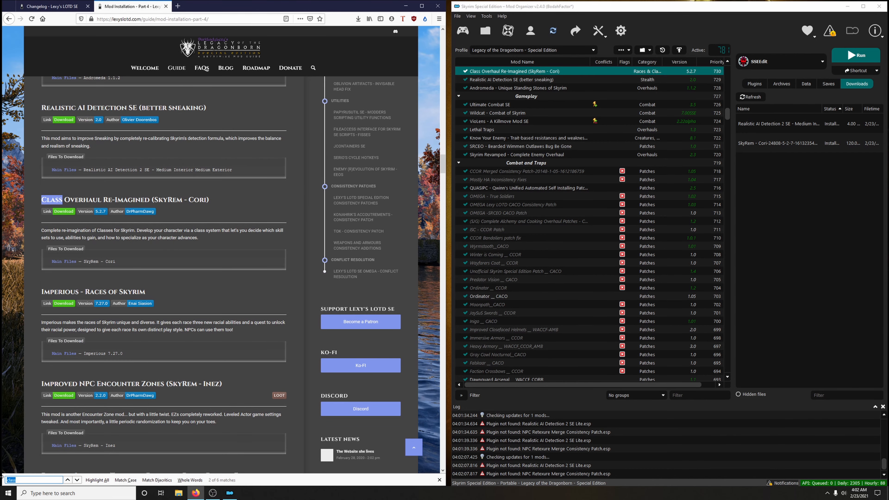
{"action": "type", "text": "yot"}
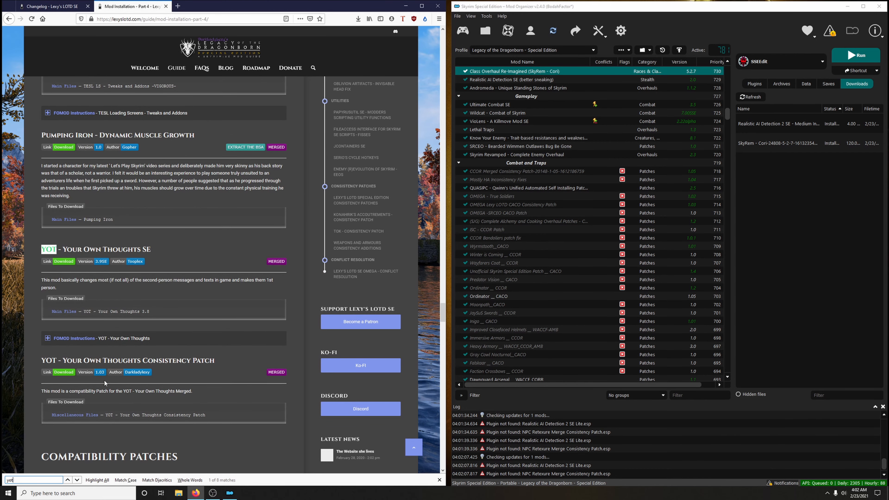
{"action": "left_click", "coordinate": [189, 338]}
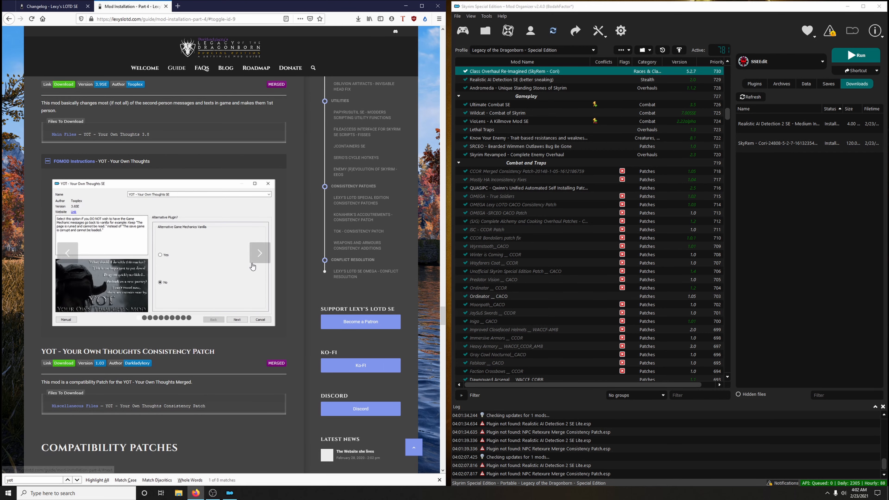
Step: Download the YOT - Your Own Thoughts 3.9 main file from its Nexus page to the mod manager
{"action": "scroll", "coordinate": [239, 259], "scroll_direction": "up", "scroll_amount": 4}
{"action": "left_click", "coordinate": [64, 226]}
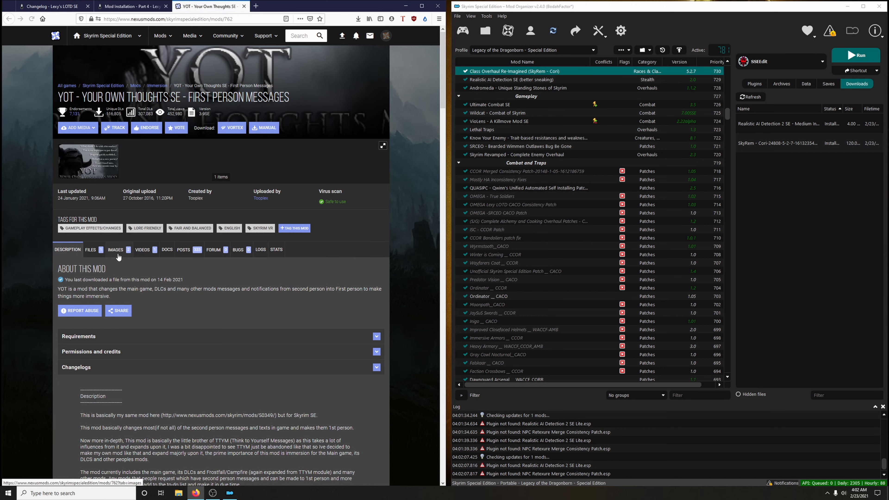
{"action": "left_click", "coordinate": [103, 256]}
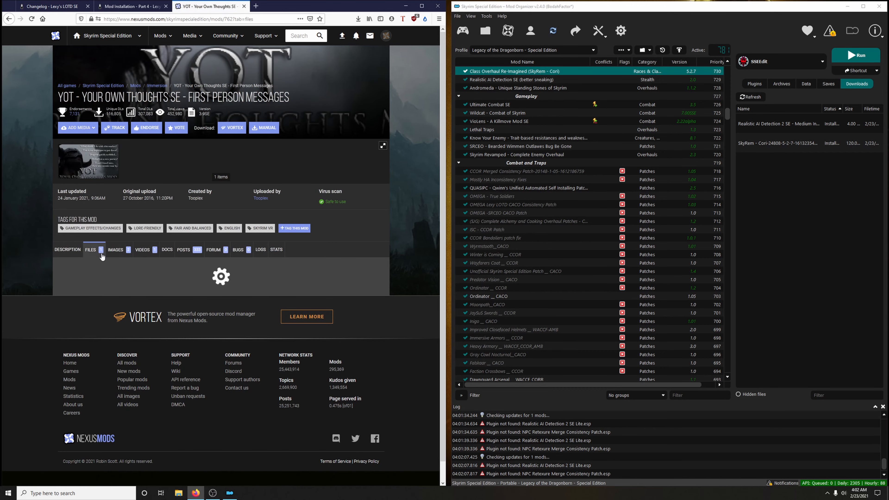
{"action": "left_click", "coordinate": [129, 353]}
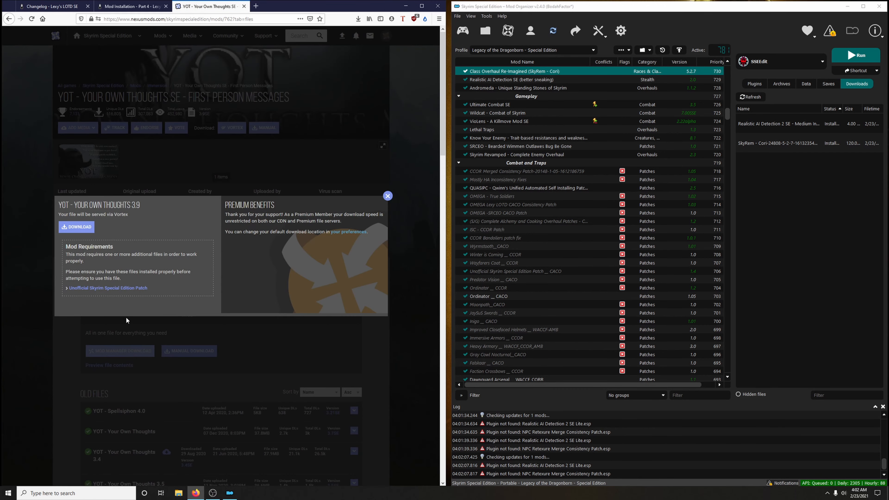
{"action": "left_click", "coordinate": [77, 227]}
{"action": "left_click", "coordinate": [387, 196]}
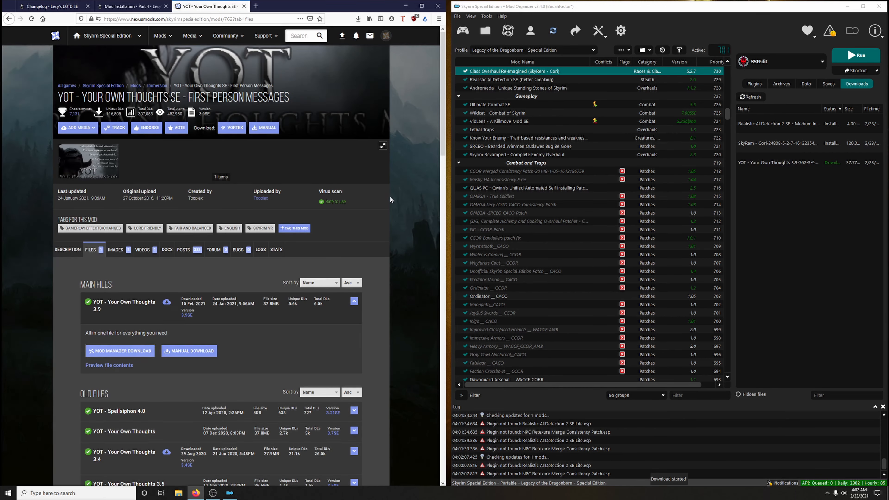
{"action": "left_click", "coordinate": [244, 7]}
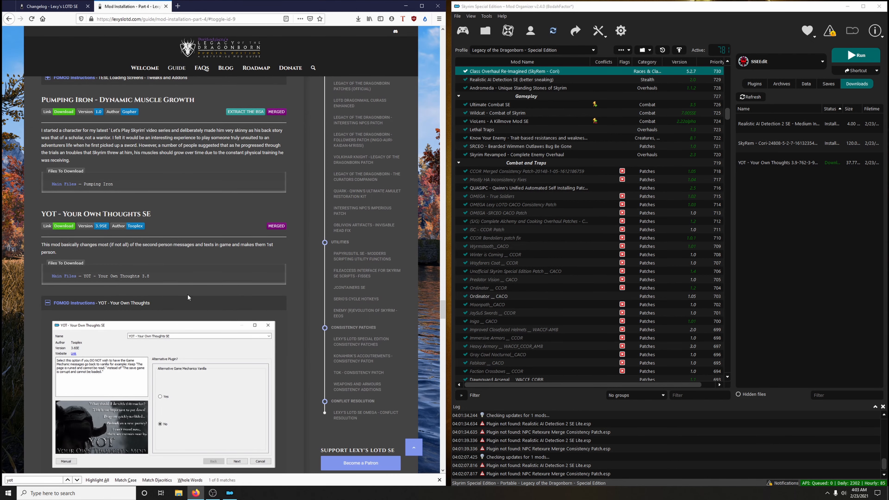
Step: Start installing the downloaded YOT - Your Own Thoughts archive, choose No for Alternative Game Mechanics Vanilla, and continue to Gameplay Mods
{"action": "scroll", "coordinate": [245, 282], "scroll_direction": "down", "scroll_amount": 3}
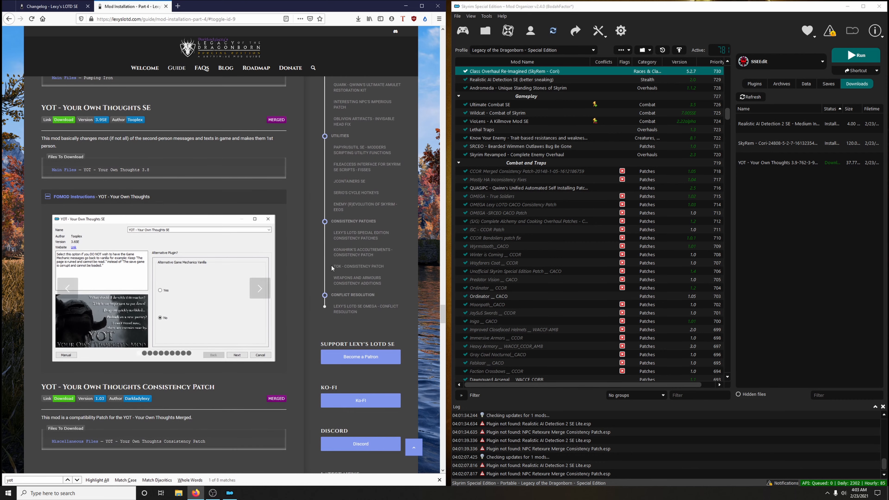
{"action": "double_click", "coordinate": [769, 166]}
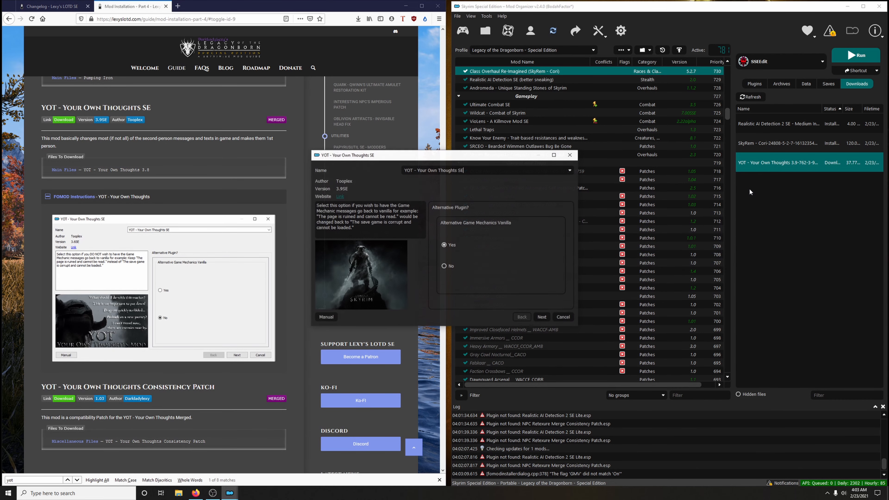
{"action": "left_click_drag", "start_coordinate": [455, 154], "coordinate": [625, 129]}
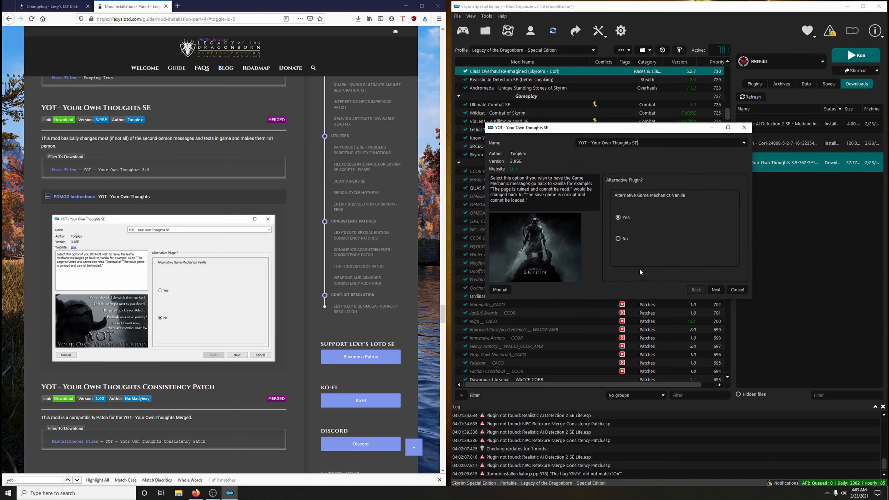
{"action": "left_click", "coordinate": [618, 239]}
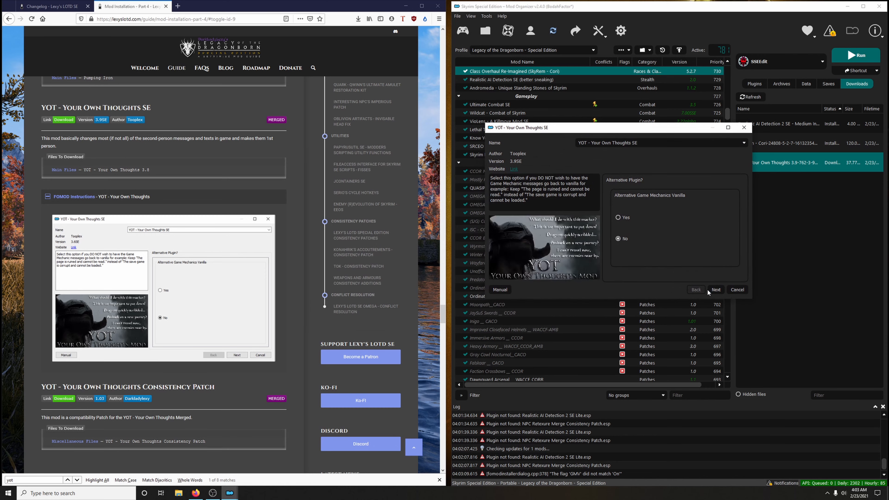
{"action": "left_click", "coordinate": [716, 289]}
{"action": "left_click", "coordinate": [260, 288]}
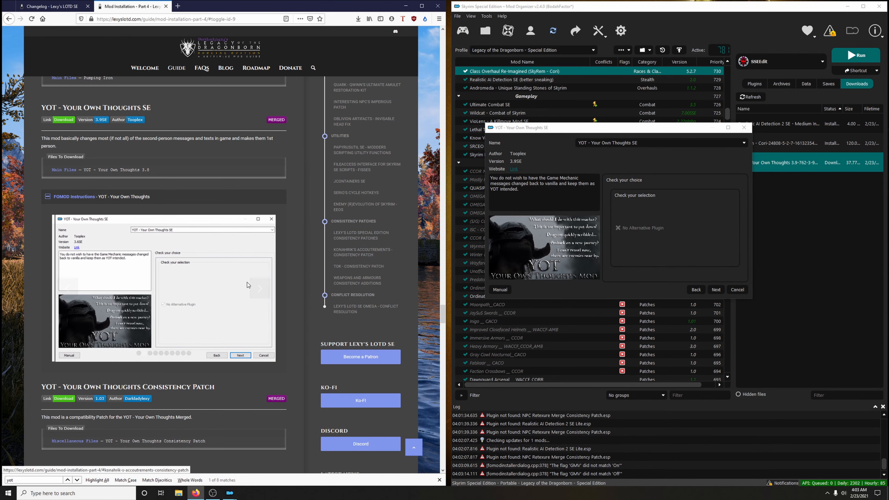
{"action": "left_click", "coordinate": [716, 290]}
{"action": "left_click", "coordinate": [259, 288]}
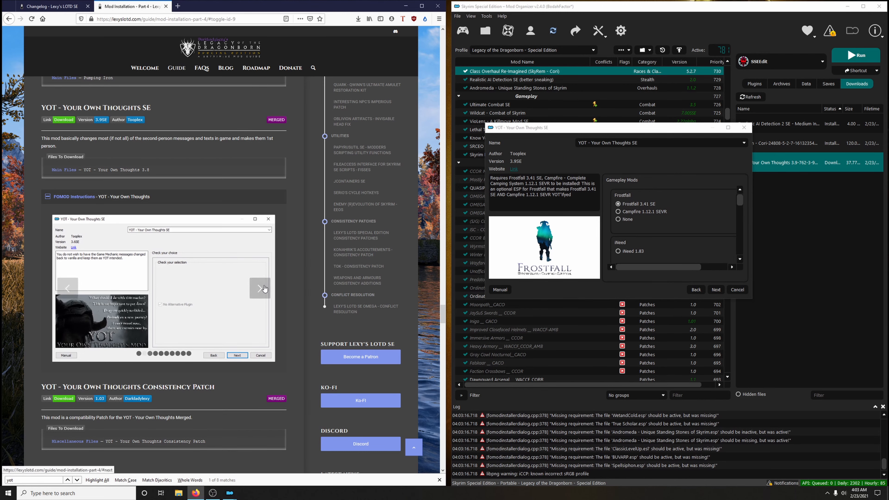
Step: Enlarge the installer, compare its Gameplay Mods and Location Mods pages with the guide's FOMOD images, and accept the preselected options
{"action": "left_click_drag", "start_coordinate": [689, 123], "coordinate": [689, 16]}
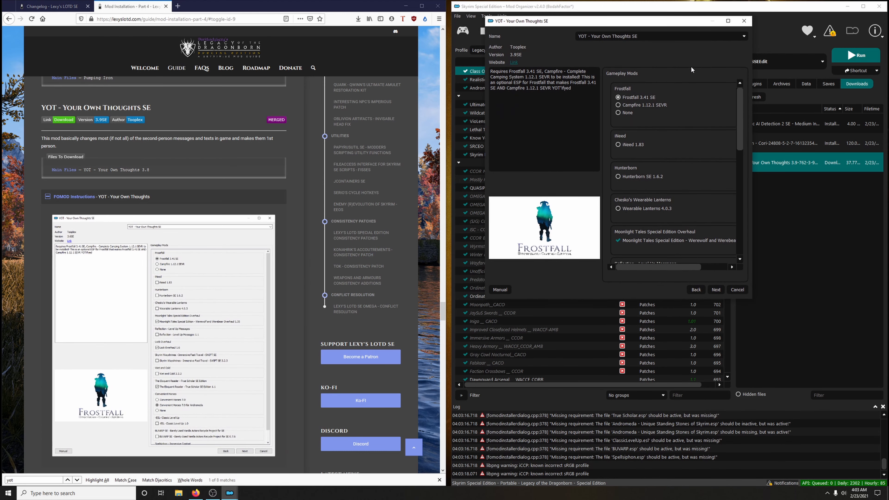
{"action": "double_click", "coordinate": [634, 299]}
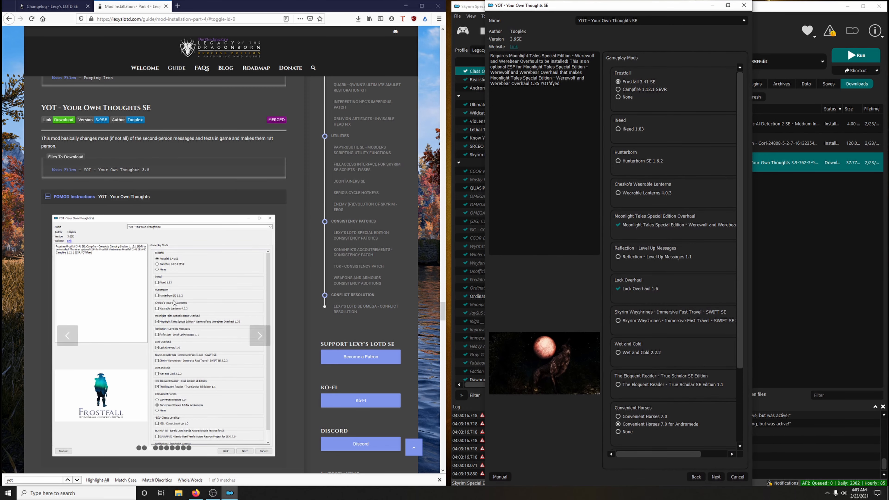
{"action": "scroll", "coordinate": [182, 213], "scroll_direction": "down", "scroll_amount": 2}
{"action": "right_click", "coordinate": [182, 214]}
{"action": "left_click", "coordinate": [220, 186]}
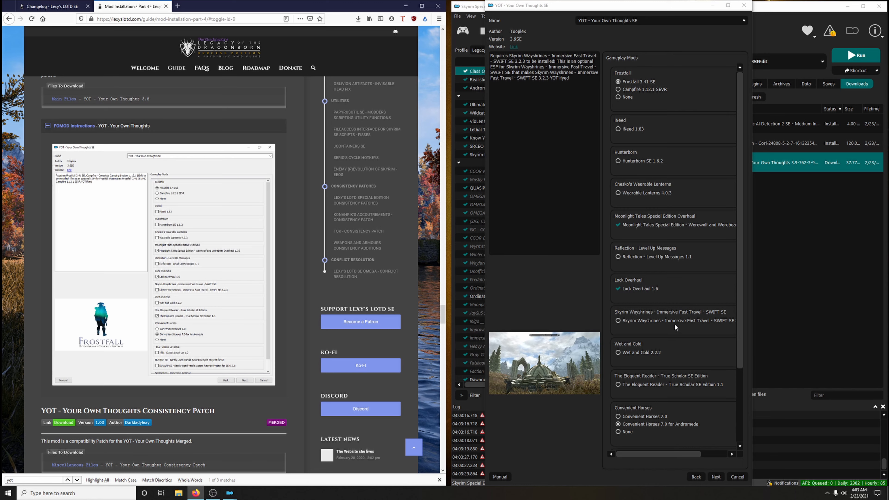
{"action": "scroll", "coordinate": [675, 323], "scroll_direction": "down", "scroll_amount": 3}
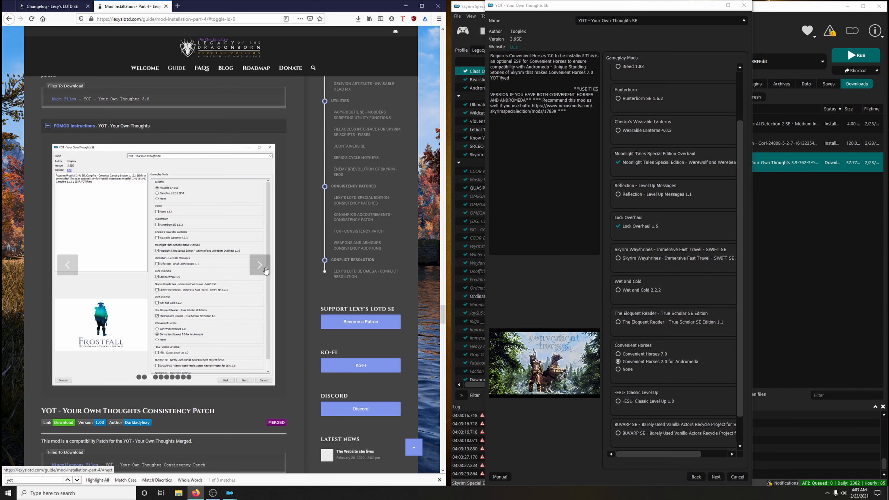
{"action": "left_click", "coordinate": [259, 264]}
{"action": "scroll", "coordinate": [656, 326], "scroll_direction": "down", "scroll_amount": 2}
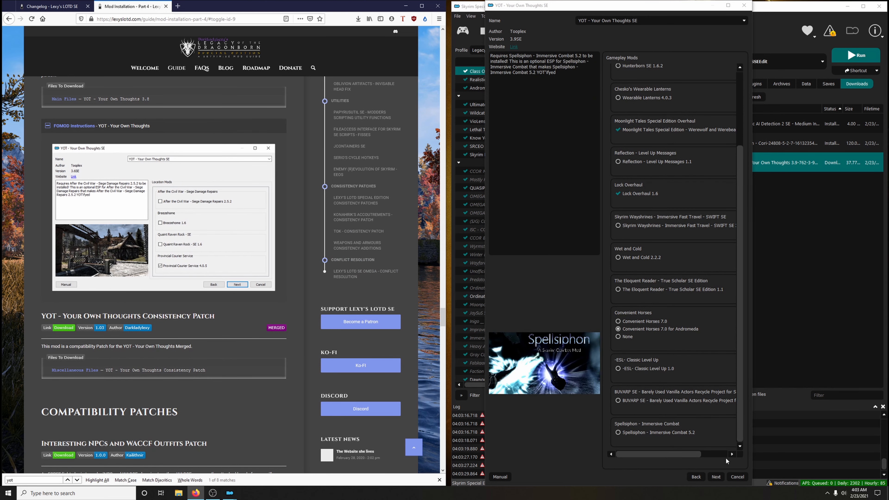
{"action": "left_click", "coordinate": [715, 476]}
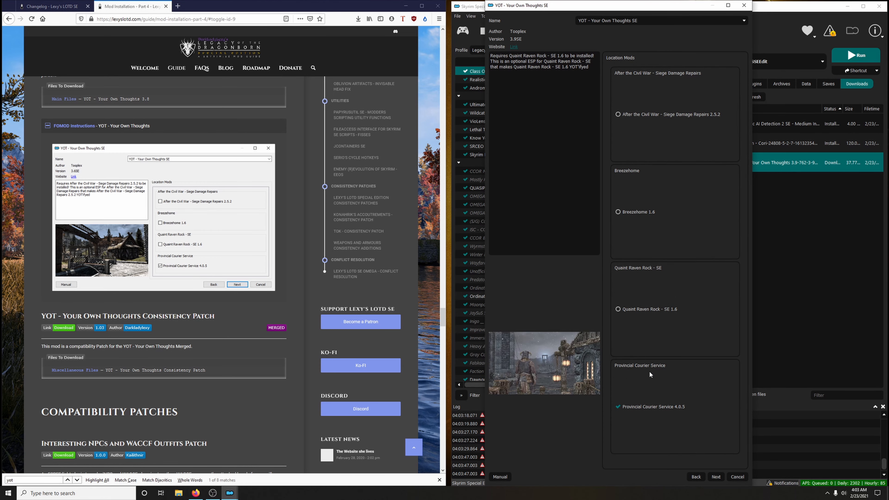
{"action": "left_click", "coordinate": [715, 477]}
{"action": "left_click", "coordinate": [266, 227]}
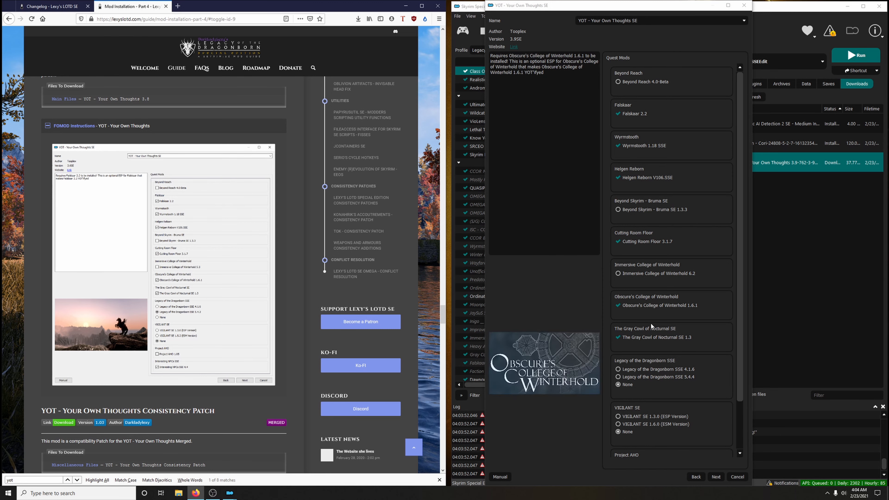
Step: Select Legacy of the Dragonborn SSE 5.4.4 in Quest Mods, check the remaining quest options, and continue to EnaiSiaion Mods
{"action": "left_click", "coordinate": [674, 377]}
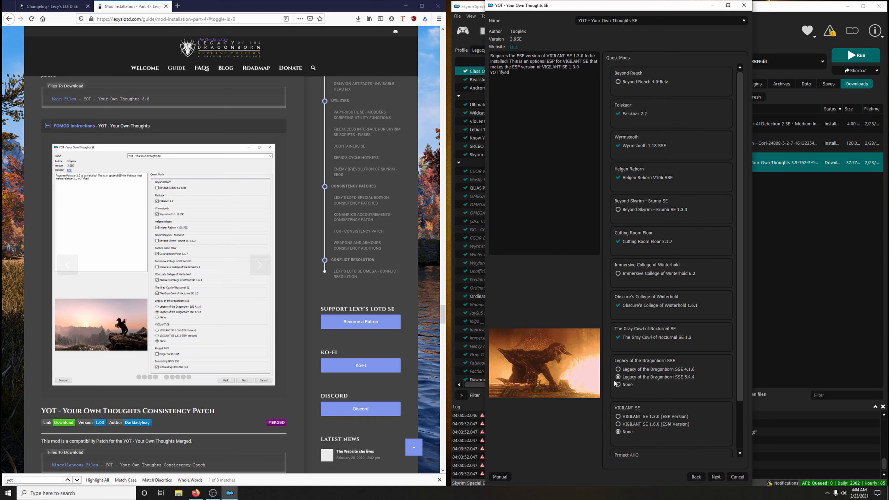
{"action": "scroll", "coordinate": [629, 385], "scroll_direction": "down", "scroll_amount": 2}
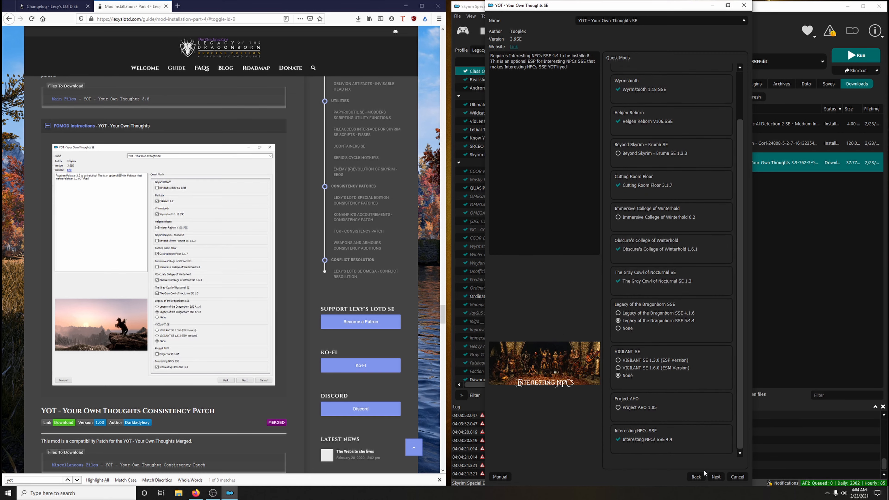
{"action": "left_click", "coordinate": [714, 475]}
{"action": "left_click", "coordinate": [263, 272]}
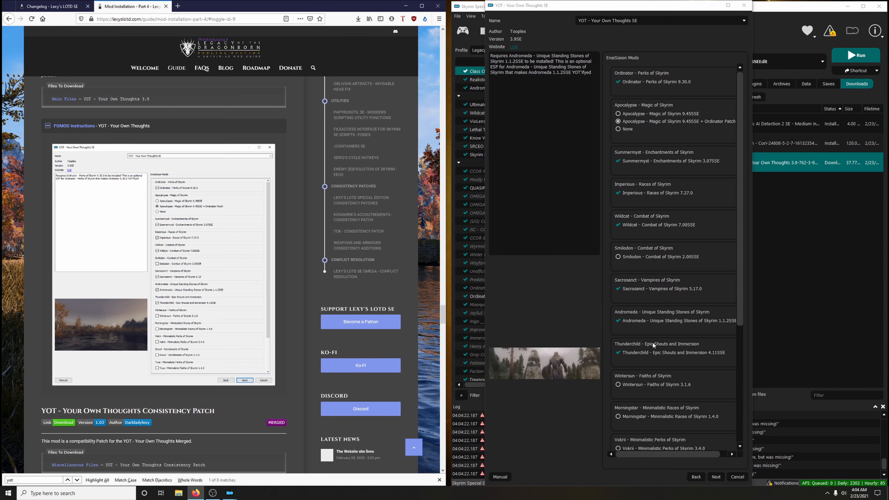
Step: Check the preselected EnaiSiaion Mods options against the guide and accept them, continuing to Creation Club
{"action": "scroll", "coordinate": [657, 351], "scroll_direction": "down", "scroll_amount": 2}
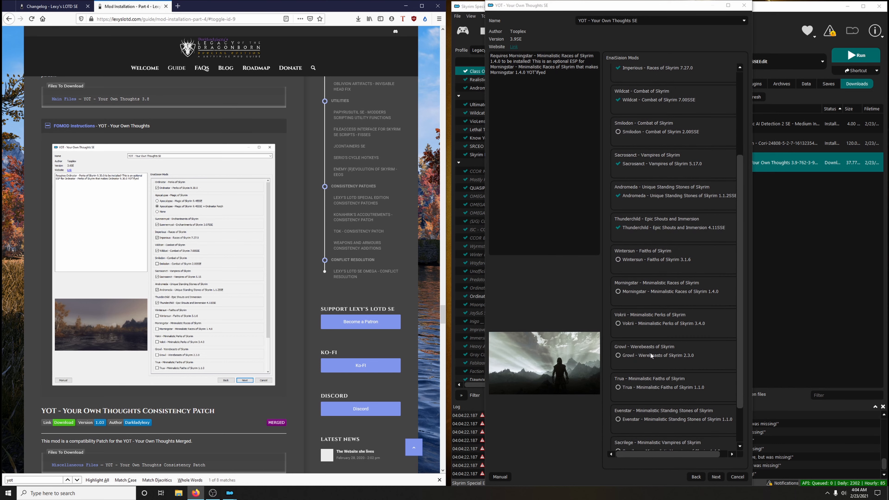
{"action": "left_click", "coordinate": [259, 273]}
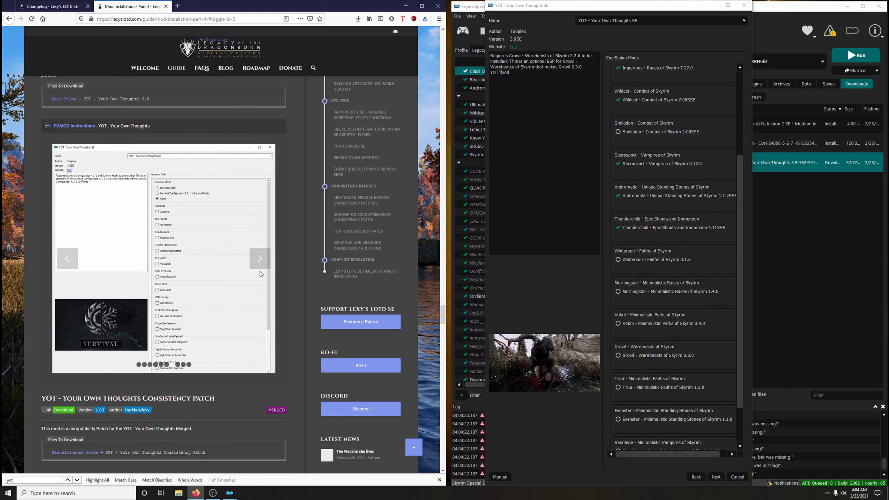
{"action": "scroll", "coordinate": [652, 250], "scroll_direction": "up", "scroll_amount": 1}
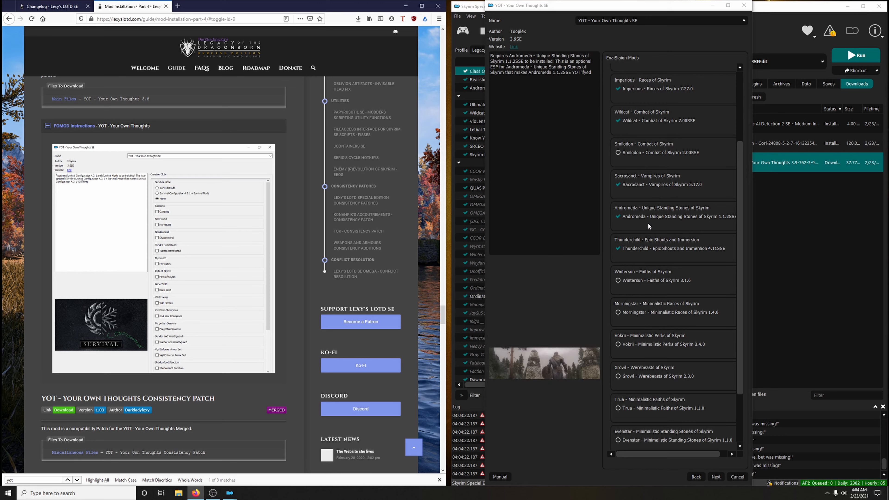
{"action": "scroll", "coordinate": [649, 224], "scroll_direction": "down", "scroll_amount": 3}
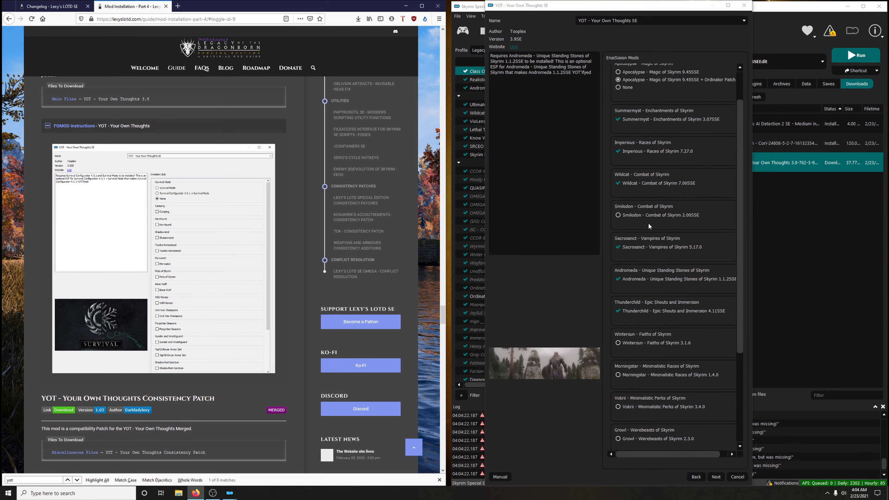
{"action": "left_click", "coordinate": [715, 477]}
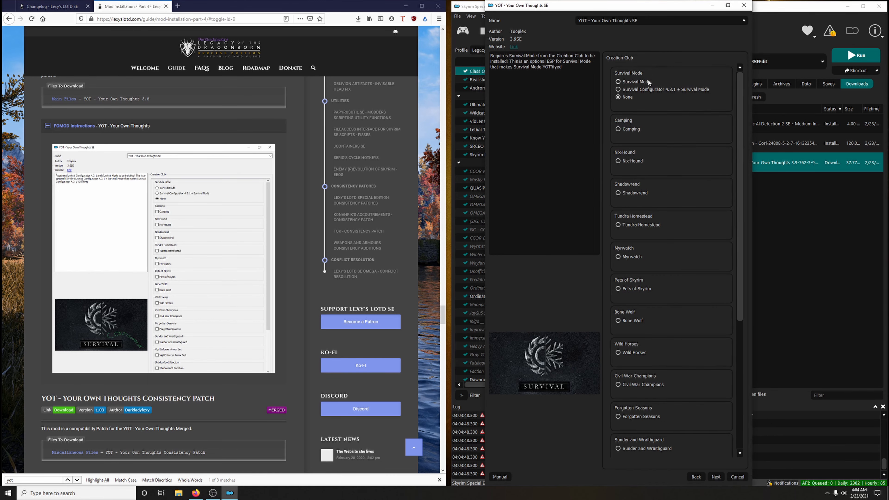
Step: Leave the Creation Club options unselected and keep Immersive Sounds - Compendium 2.2 in Patches, following the guide to the final page
{"action": "scroll", "coordinate": [690, 445], "scroll_direction": "down", "scroll_amount": 1}
{"action": "scroll", "coordinate": [690, 444], "scroll_direction": "down", "scroll_amount": 2}
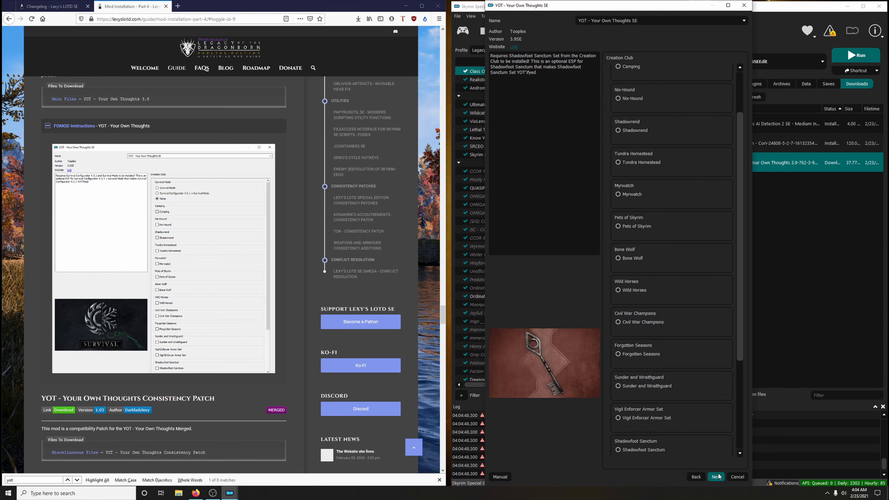
{"action": "left_click", "coordinate": [717, 476]}
{"action": "left_click", "coordinate": [254, 253]}
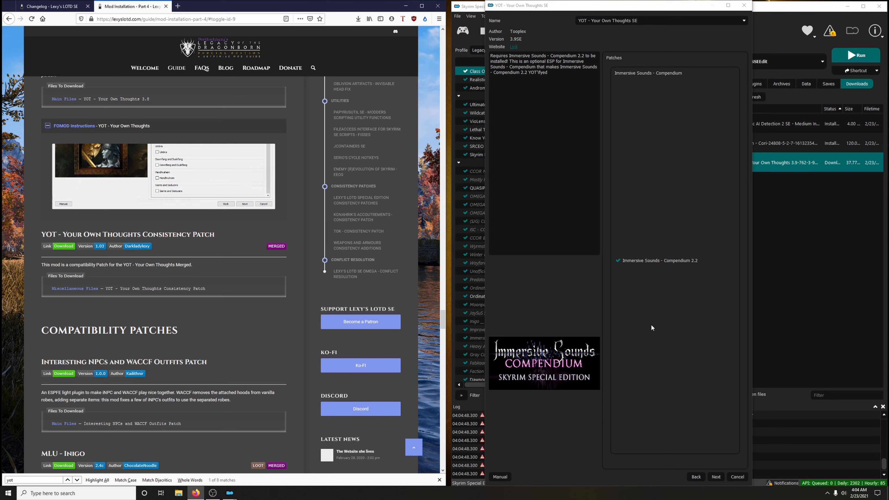
{"action": "left_click", "coordinate": [260, 186]}
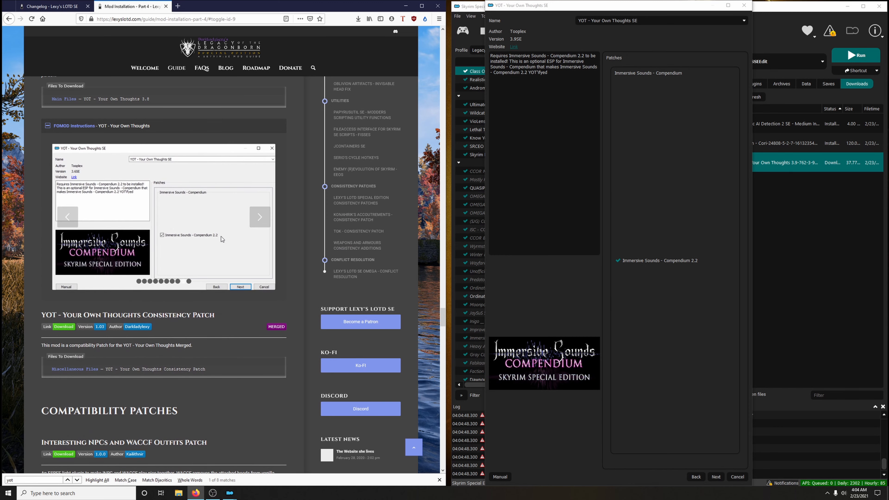
{"action": "left_click", "coordinate": [716, 476]}
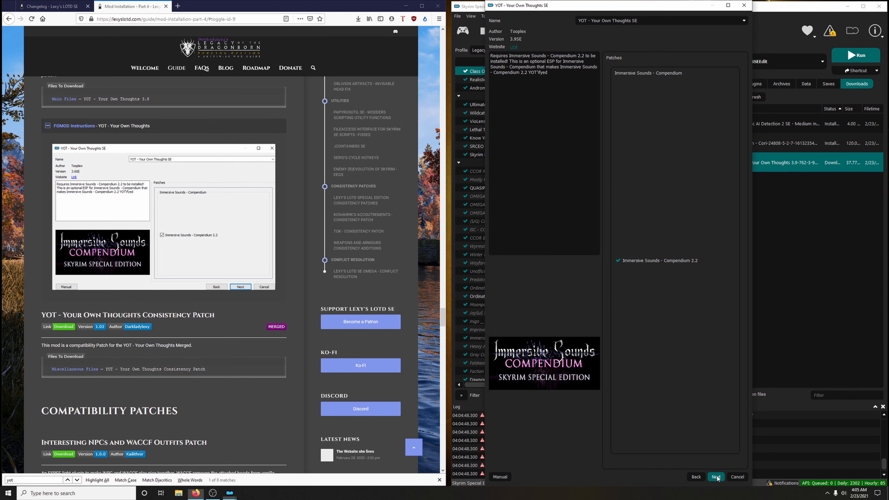
{"action": "left_click", "coordinate": [273, 214]}
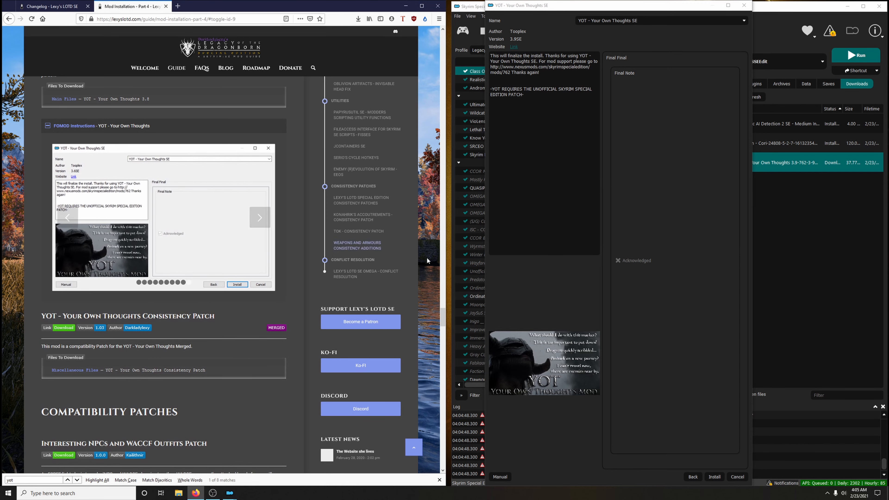
Step: Finish installing YOT - Your Own Thoughts SE by replacing the existing mod
{"action": "left_click", "coordinate": [715, 476]}
{"action": "left_click", "coordinate": [715, 477]}
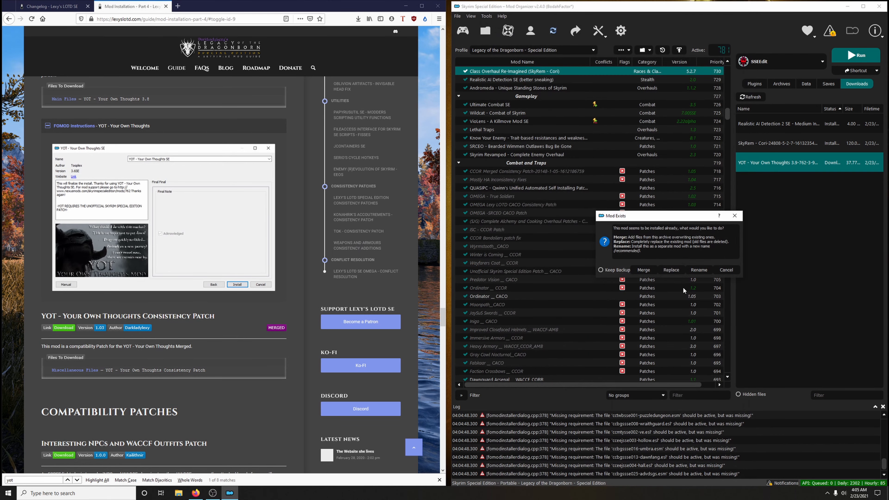
{"action": "left_click", "coordinate": [677, 271]}
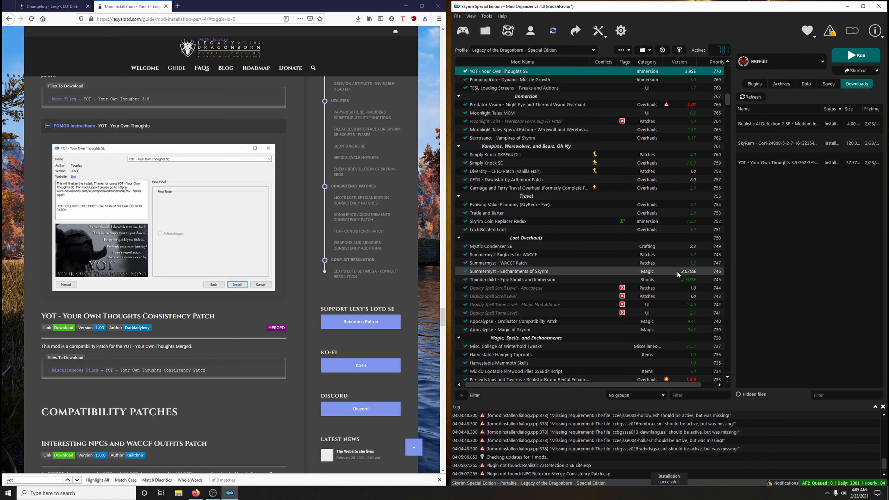
Step: Check the YOT plugins in the plugin list and review the changelog's Page 4, Merge and Regenerate entries
{"action": "left_click", "coordinate": [43, 7]}
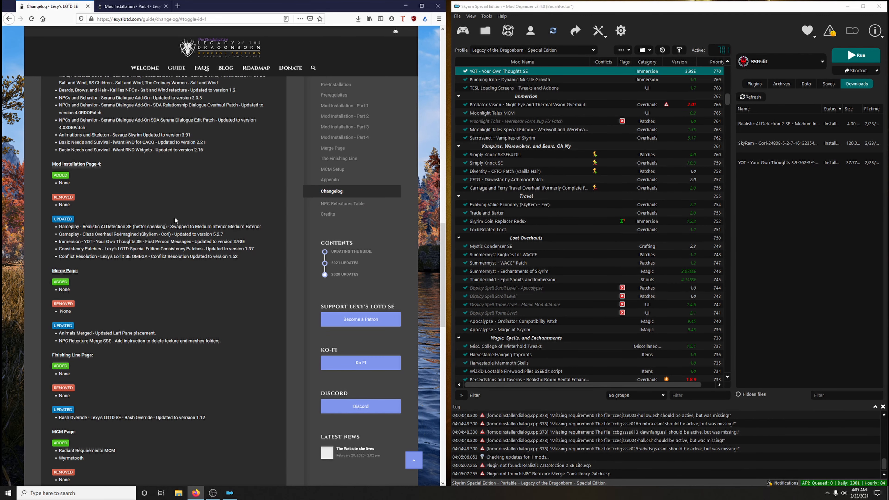
{"action": "left_click", "coordinate": [753, 85]}
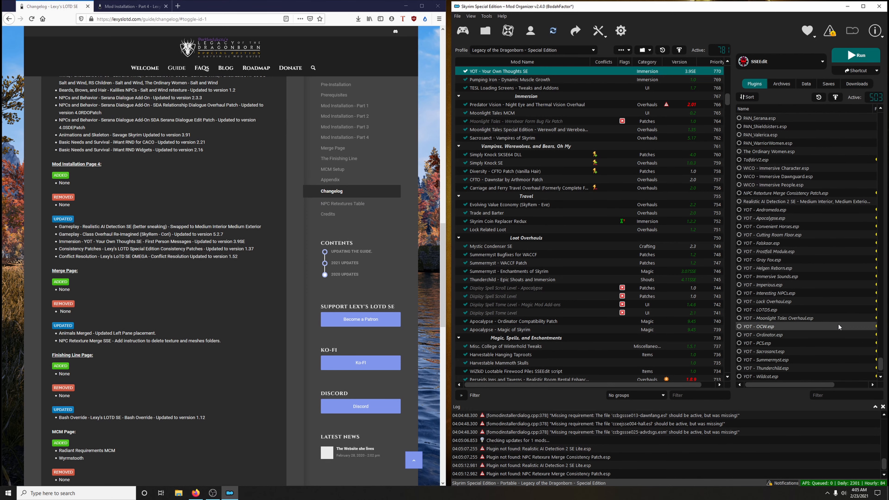
{"action": "scroll", "coordinate": [839, 327], "scroll_direction": "down", "scroll_amount": 1}
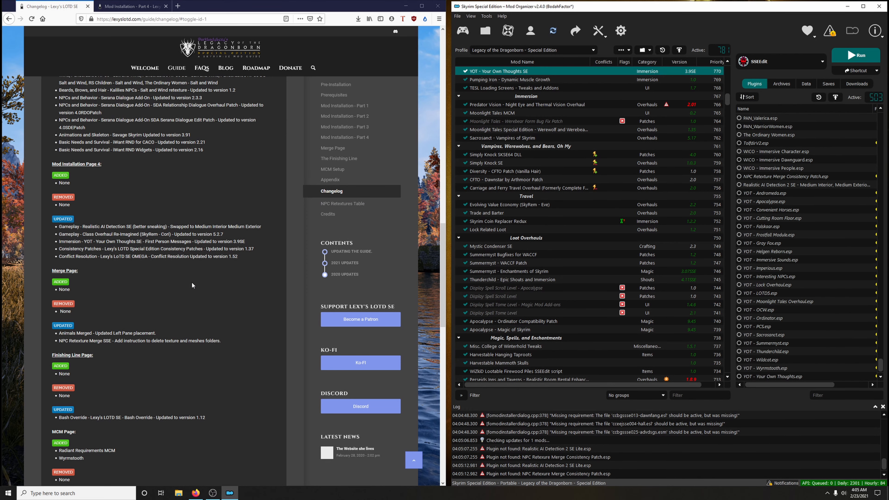
{"action": "scroll", "coordinate": [192, 285], "scroll_direction": "down", "scroll_amount": 5}
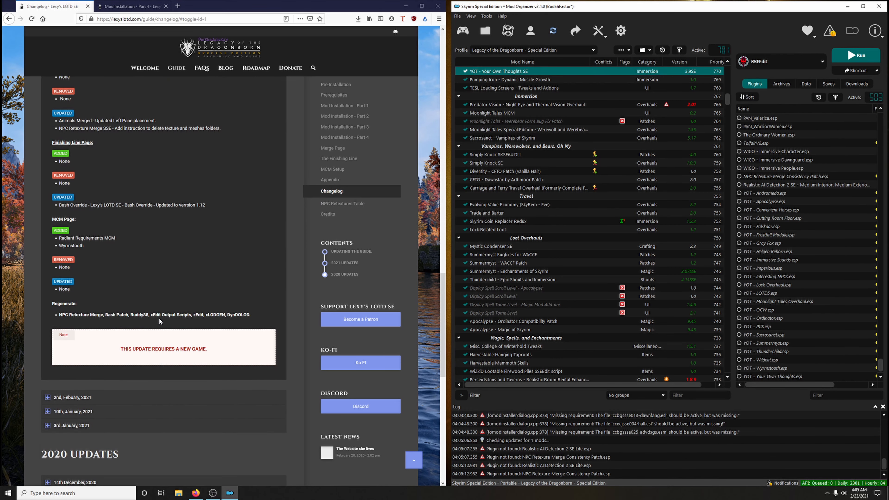
{"action": "scroll", "coordinate": [159, 321], "scroll_direction": "up", "scroll_amount": 5}
Step: Disable the plugins of the YOT - Your Own Thoughts Merged merge with Merge Plugins Hide and close its dialog
{"action": "left_click", "coordinate": [597, 37]}
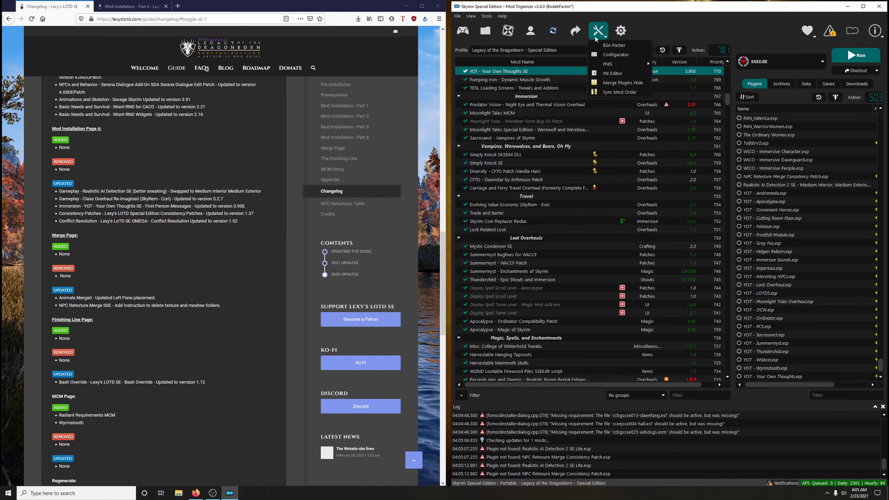
{"action": "left_click", "coordinate": [615, 82]}
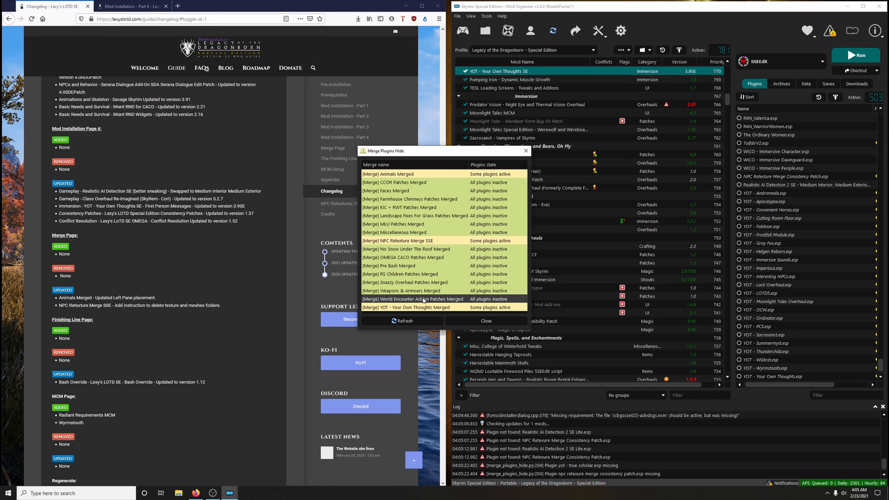
{"action": "right_click", "coordinate": [391, 307]}
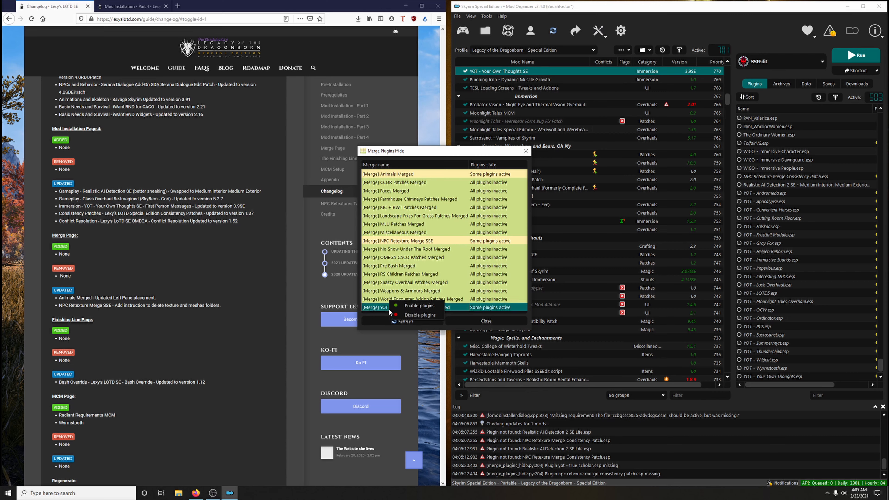
{"action": "left_click", "coordinate": [408, 315]}
{"action": "left_click", "coordinate": [484, 321]}
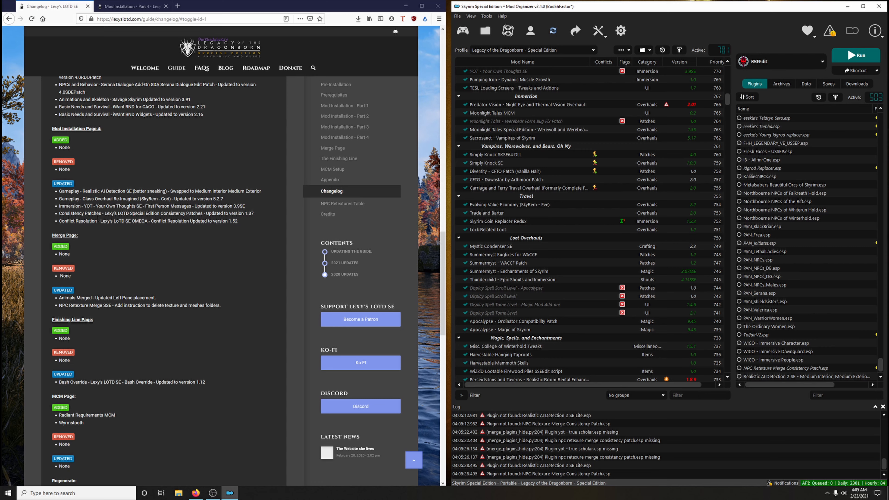
Step: Search the Part 4 guide page for "Lexy's LOTD Special Edition Consistency Patches", copied from the changelog
{"action": "left_click_drag", "start_coordinate": [105, 214], "coordinate": [204, 215]}
{"action": "right_click", "coordinate": [196, 214]}
{"action": "left_click", "coordinate": [210, 219]}
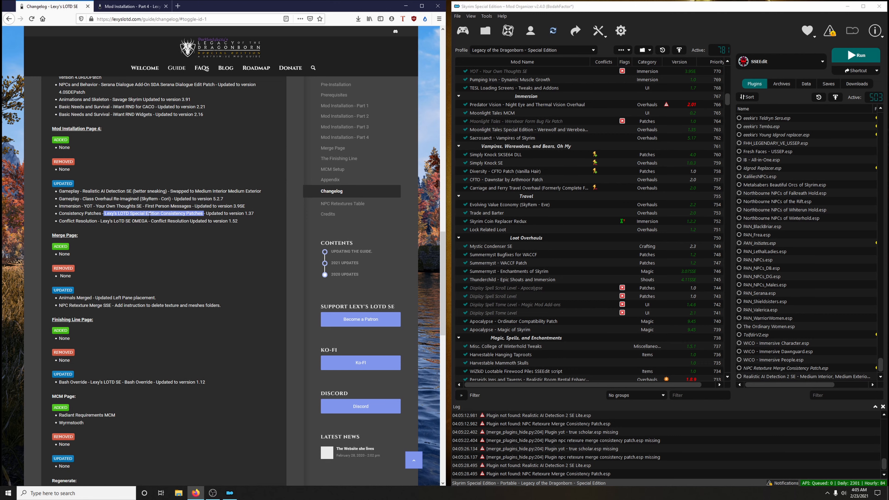
{"action": "left_click", "coordinate": [130, 7]}
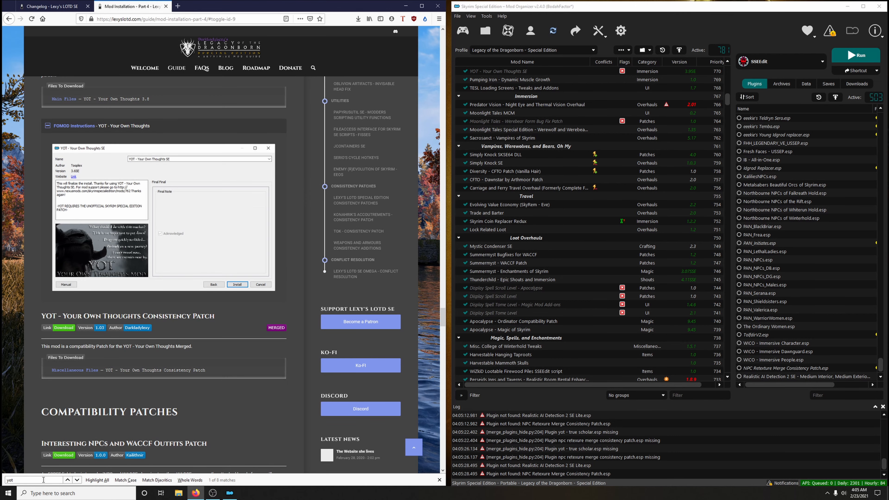
{"action": "key", "text": "ctrl+f"}
{"action": "right_click", "coordinate": [15, 480]}
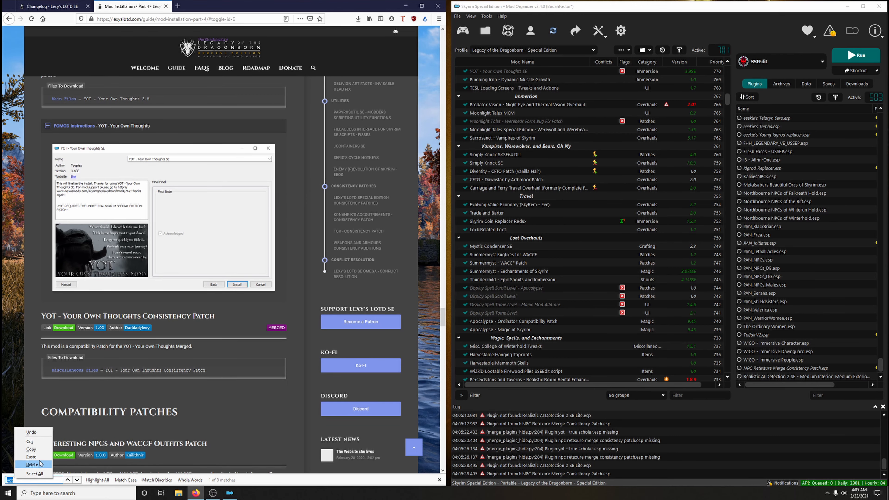
{"action": "left_click", "coordinate": [32, 461]}
{"action": "right_click", "coordinate": [41, 479]}
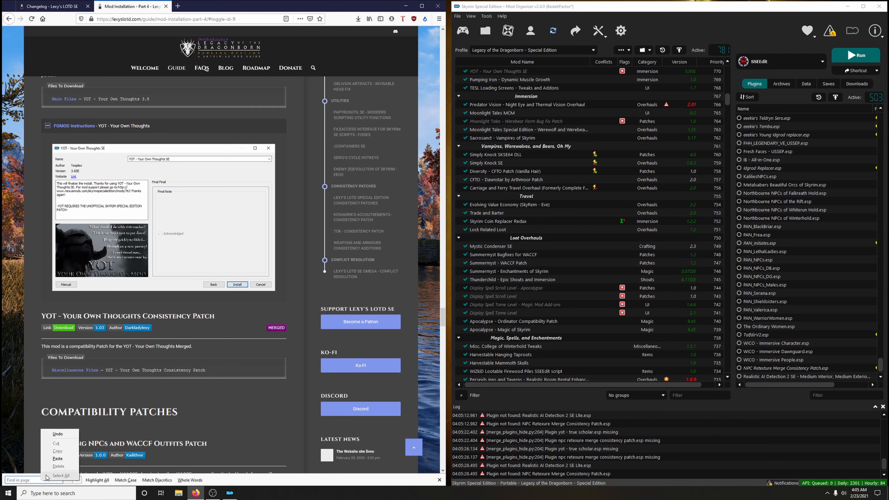
{"action": "left_click", "coordinate": [54, 463]}
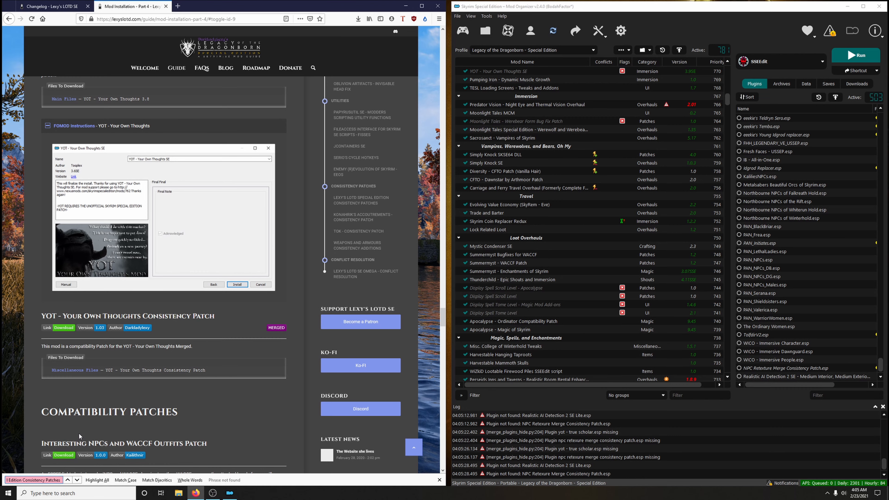
Step: Shorten the page search to "Lexy's LOT" and clear it after checking the match
{"action": "key", "text": "BackSpace"}
{"action": "key", "text": "BackSpace"}
{"action": "key", "text": "BackSpace"}
{"action": "key", "text": "BackSpace"}
{"action": "key", "text": "BackSpace"}
{"action": "key", "text": "BackSpace"}
{"action": "key", "text": "BackSpace"}
{"action": "key", "text": "BackSpace"}
{"action": "key", "text": "BackSpace"}
{"action": "key", "text": "BackSpace"}
{"action": "key", "text": "BackSpace"}
{"action": "key", "text": "BackSpace"}
{"action": "key", "text": "BackSpace"}
{"action": "key", "text": "BackSpace"}
{"action": "key", "text": "BackSpace"}
{"action": "key", "text": "BackSpace"}
{"action": "key", "text": "BackSpace"}
{"action": "key", "text": "BackSpace"}
{"action": "key", "text": "BackSpace"}
{"action": "key", "text": "BackSpace"}
{"action": "key", "text": "BackSpace"}
{"action": "key", "text": "BackSpace"}
{"action": "key", "text": "BackSpace"}
{"action": "key", "text": "BackSpace"}
{"action": "key", "text": "BackSpace"}
{"action": "key", "text": "BackSpace"}
{"action": "key", "text": "BackSpace"}
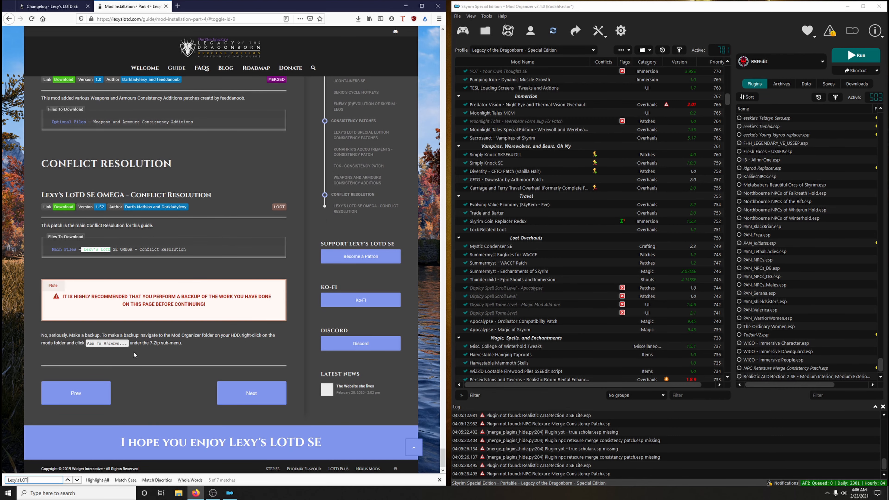
{"action": "key", "text": "BackSpace"}
{"action": "key", "text": "BackSpace"}
{"action": "key", "text": "BackSpace"}
{"action": "key", "text": "BackSpace"}
{"action": "key", "text": "BackSpace"}
{"action": "key", "text": "BackSpace"}
{"action": "key", "text": "BackSpace"}
{"action": "key", "text": "BackSpace"}
{"action": "key", "text": "BackSpace"}
{"action": "key", "text": "BackSpace"}
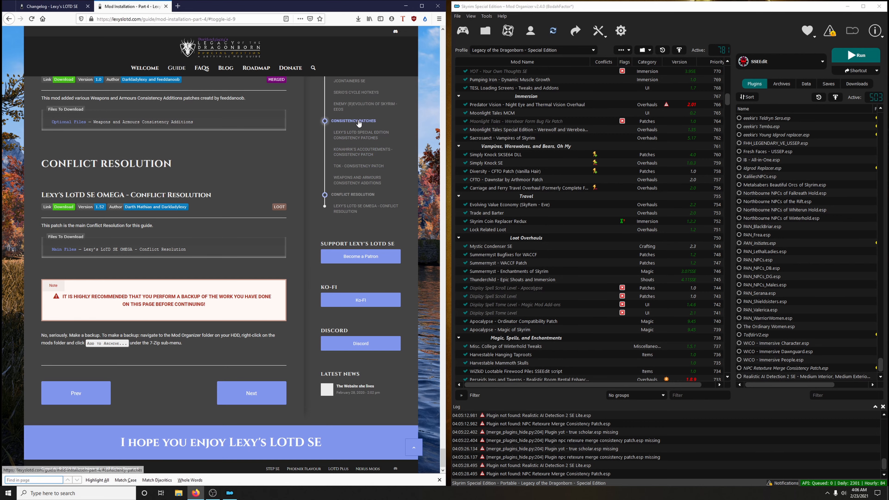
Step: Jump to the guide's Consistency Patches section and compare it with the changelog's Page 4 entry
{"action": "left_click", "coordinate": [346, 123]}
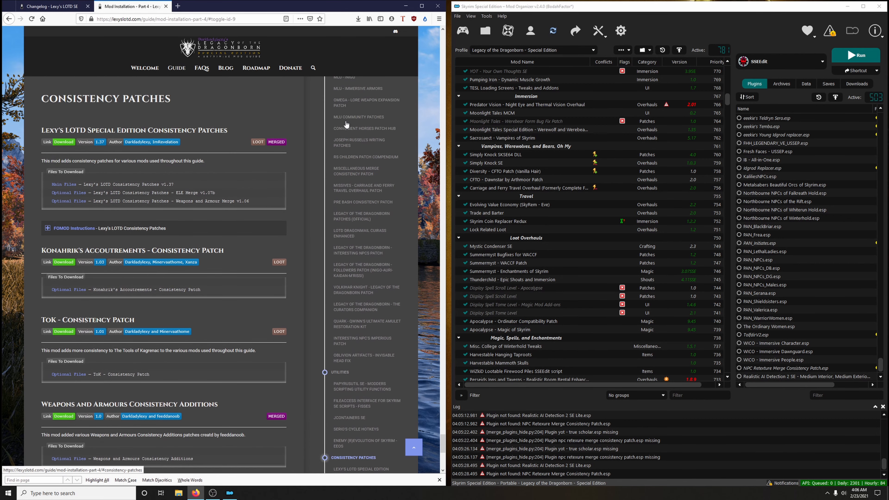
{"action": "left_click", "coordinate": [34, 2]}
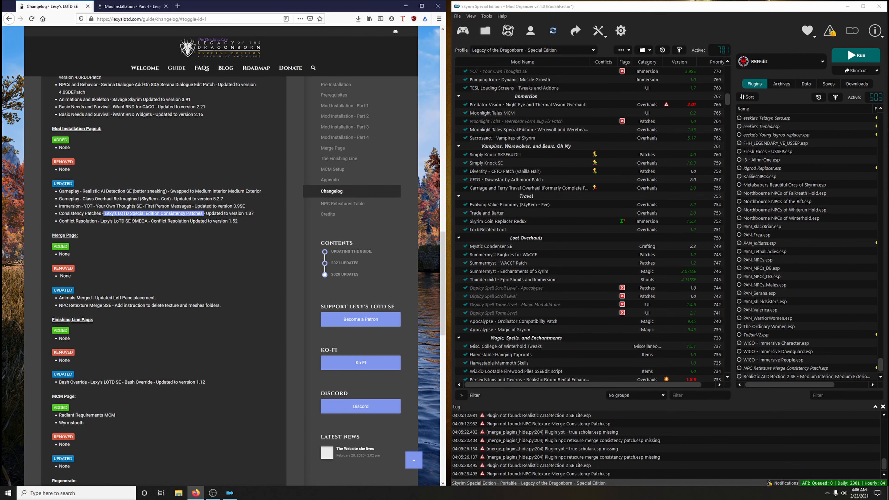
{"action": "left_click", "coordinate": [153, 5]}
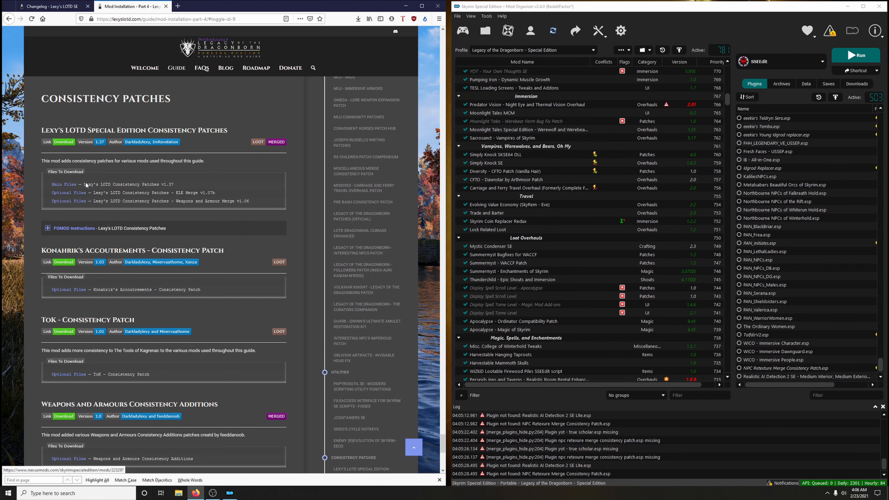
Step: Download the Lexy's LOTD Consistency Patches 1.37 main file from Nexus Mods to the mod manager and dismiss the download notice
{"action": "left_click", "coordinate": [64, 142]}
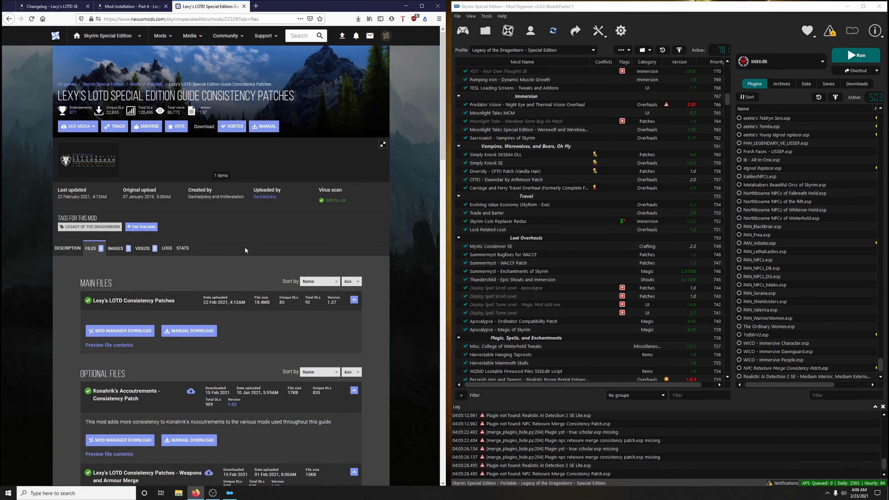
{"action": "scroll", "coordinate": [244, 248], "scroll_direction": "down", "scroll_amount": 3}
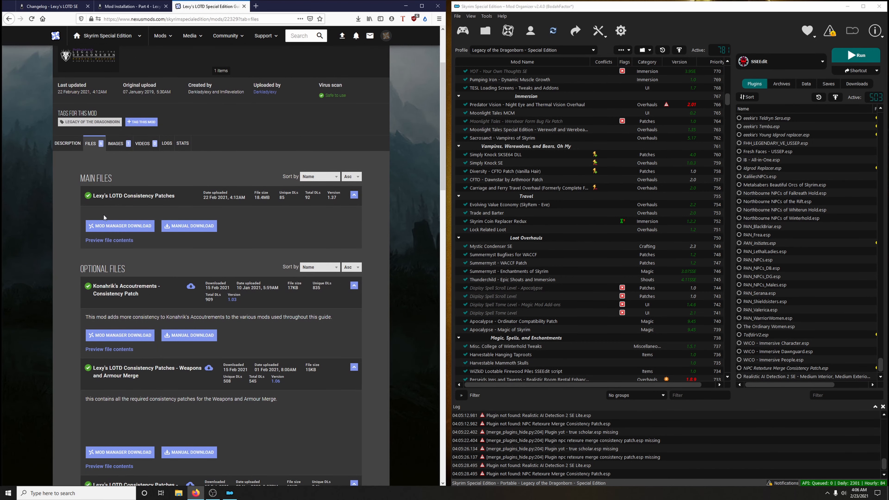
{"action": "left_click", "coordinate": [141, 231]}
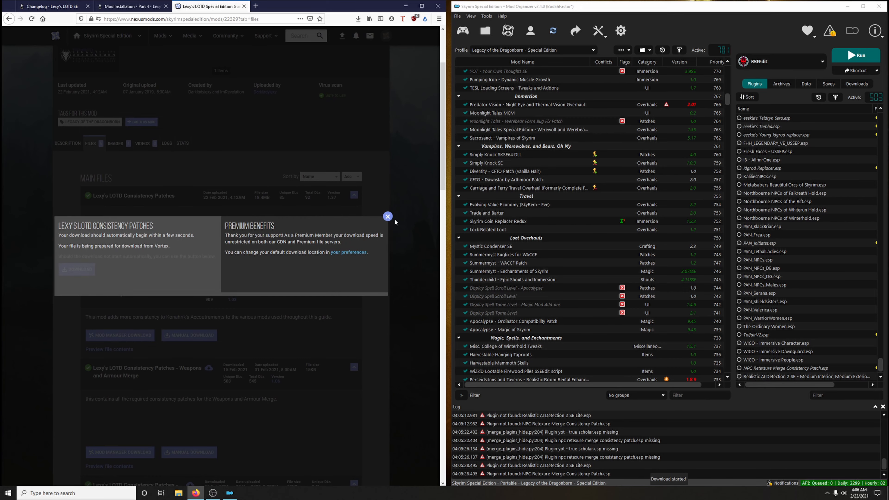
{"action": "left_click", "coordinate": [388, 217]}
Step: Show the mod manager's downloads, reverse the mod list's priority order and select the existing Lexy's LOTD Consistency Patches mod
{"action": "left_click", "coordinate": [858, 83]}
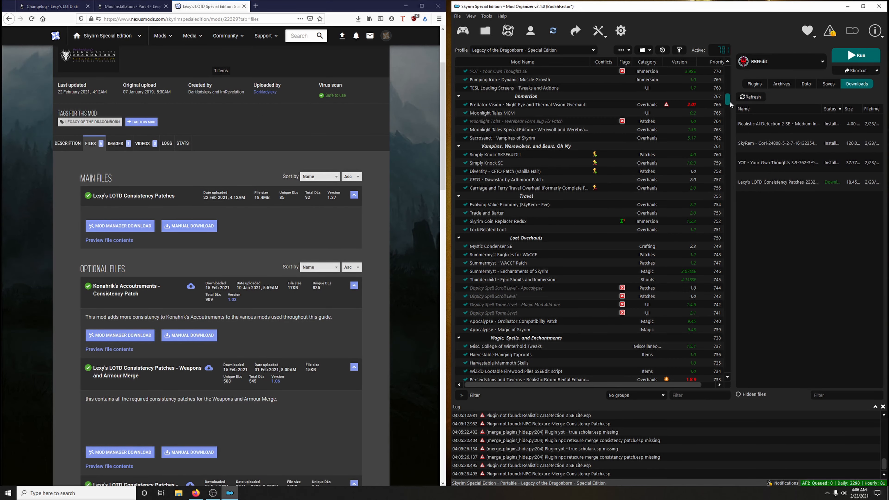
{"action": "left_click_drag", "start_coordinate": [730, 101], "coordinate": [733, 381]}
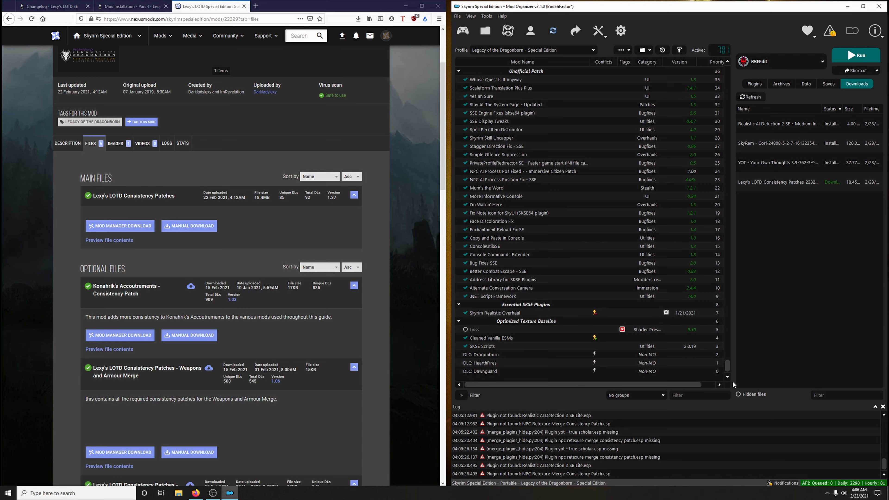
{"action": "left_click", "coordinate": [709, 63]}
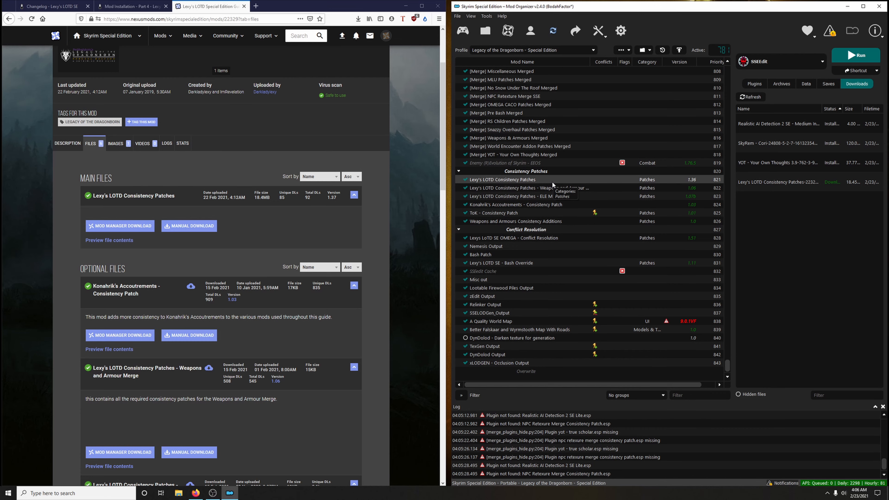
{"action": "left_click", "coordinate": [126, 7]}
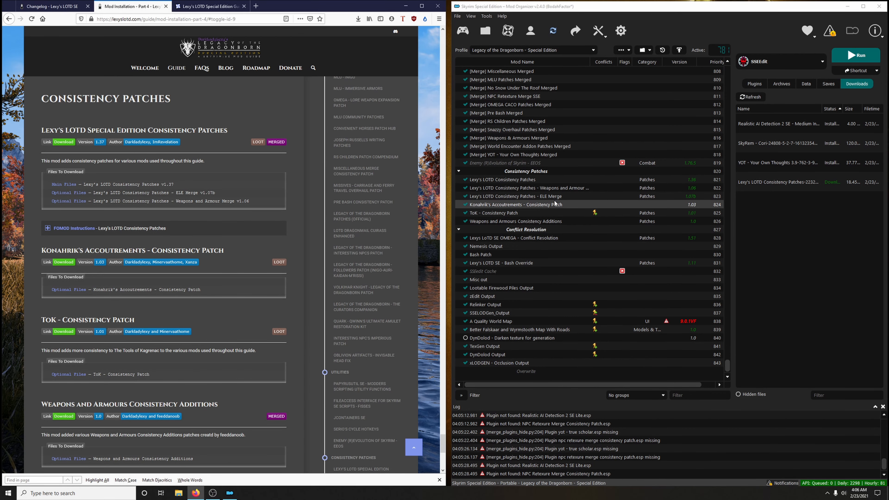
{"action": "left_click", "coordinate": [553, 179]}
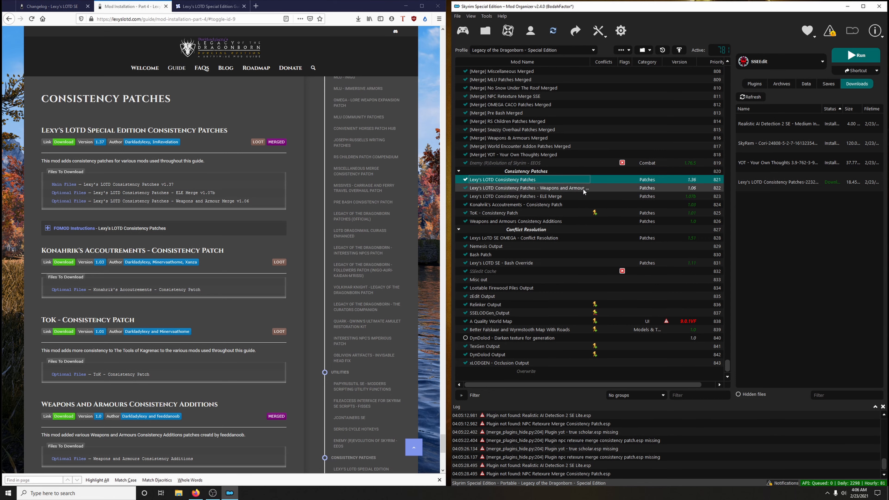
Step: Start installing the downloaded Consistency Patches with All in One Install, following the guide's FOMOD instructions to the final page
{"action": "double_click", "coordinate": [776, 182]}
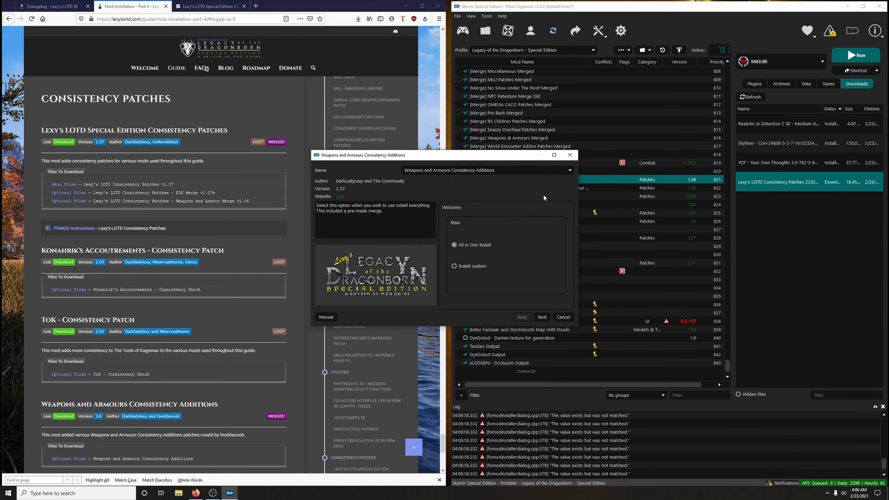
{"action": "left_click_drag", "start_coordinate": [519, 158], "coordinate": [707, 136]}
{"action": "left_click", "coordinate": [73, 228]}
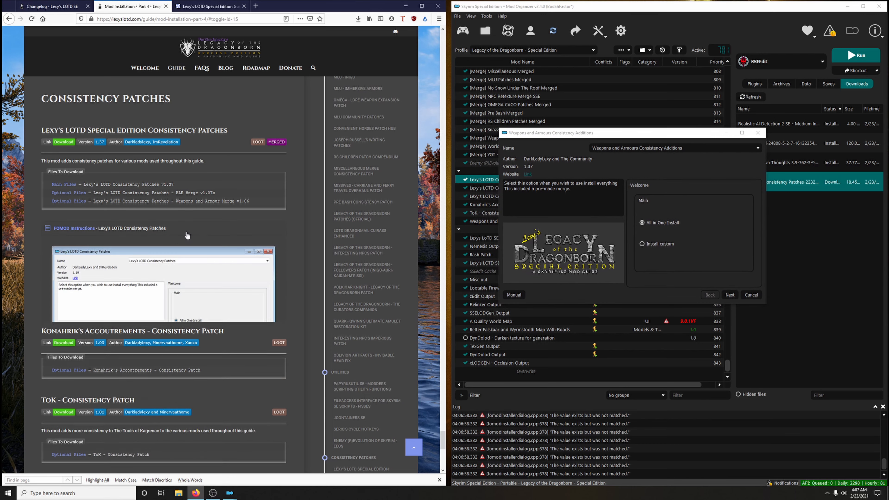
{"action": "left_click", "coordinate": [729, 294]}
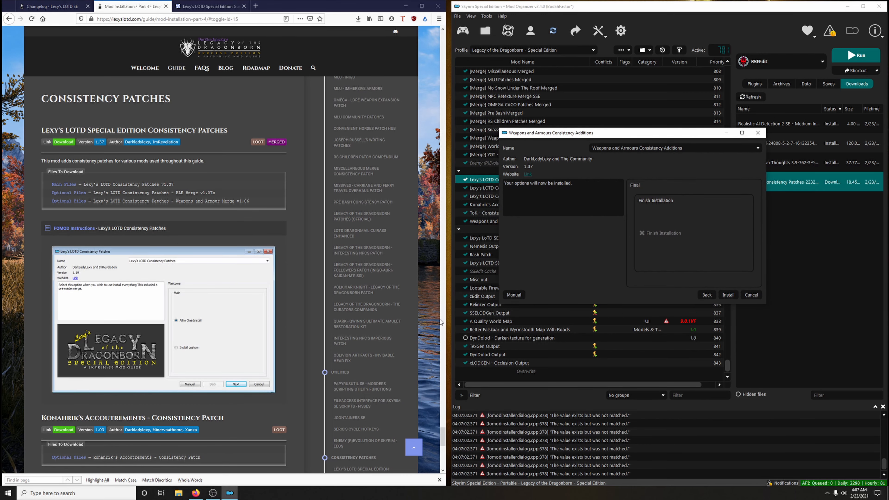
{"action": "left_click_drag", "start_coordinate": [664, 133], "coordinate": [689, 230]}
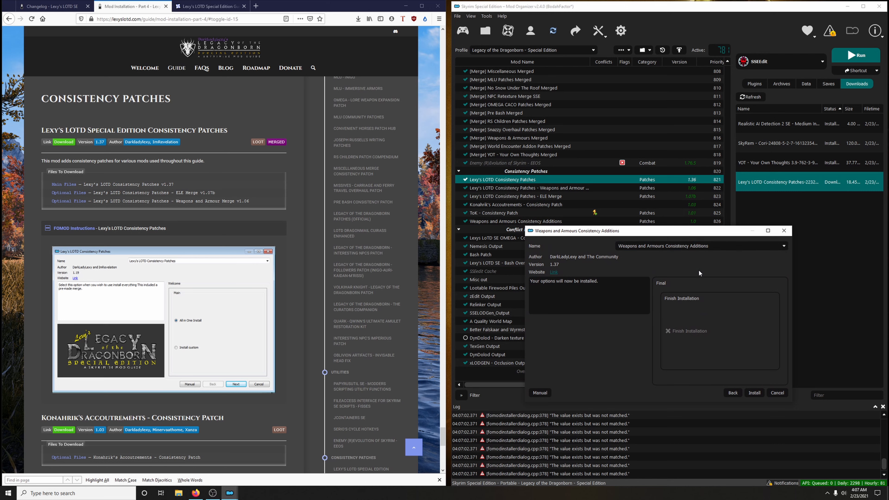
Step: Name the installation Lexy's LOTD Consistency Patches, install it over the existing mod and return to the changelog
{"action": "left_click", "coordinate": [749, 247]}
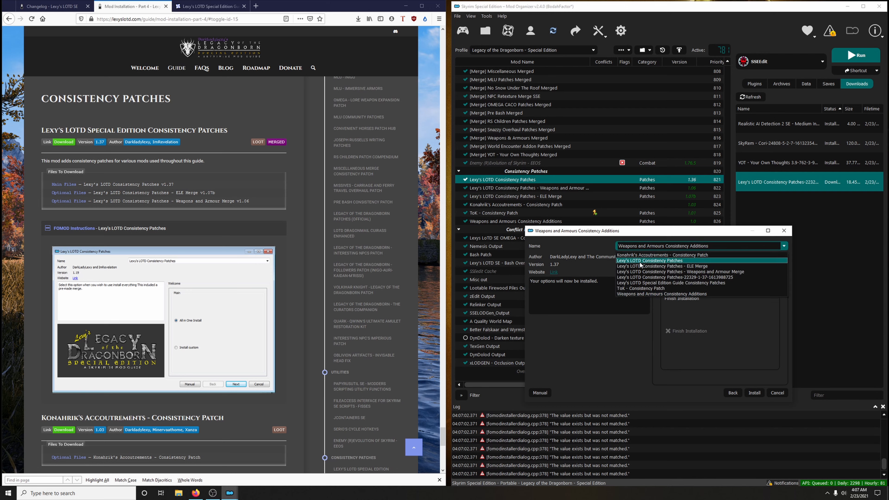
{"action": "left_click", "coordinate": [669, 262]}
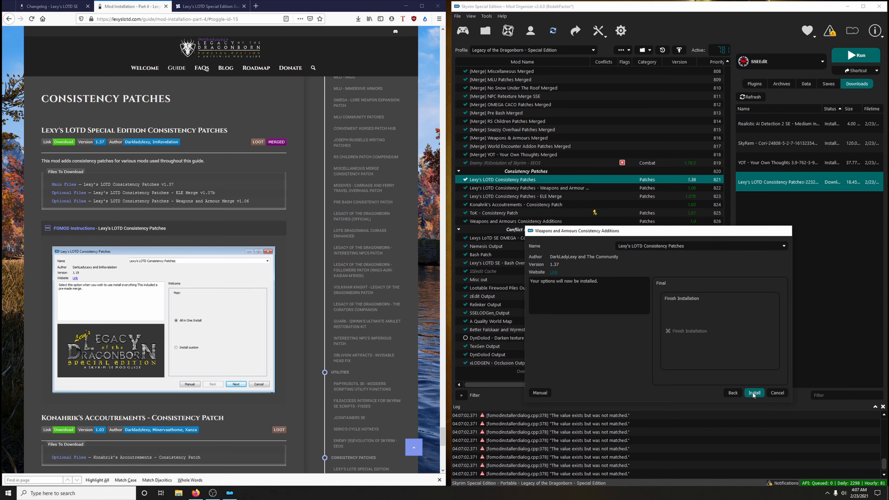
{"action": "left_click", "coordinate": [754, 392]}
{"action": "left_click", "coordinate": [670, 269]}
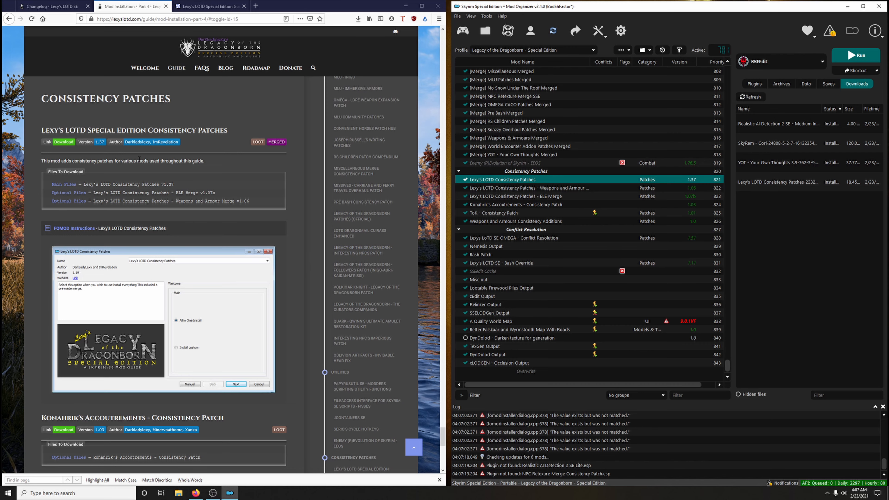
{"action": "left_click", "coordinate": [67, 8]}
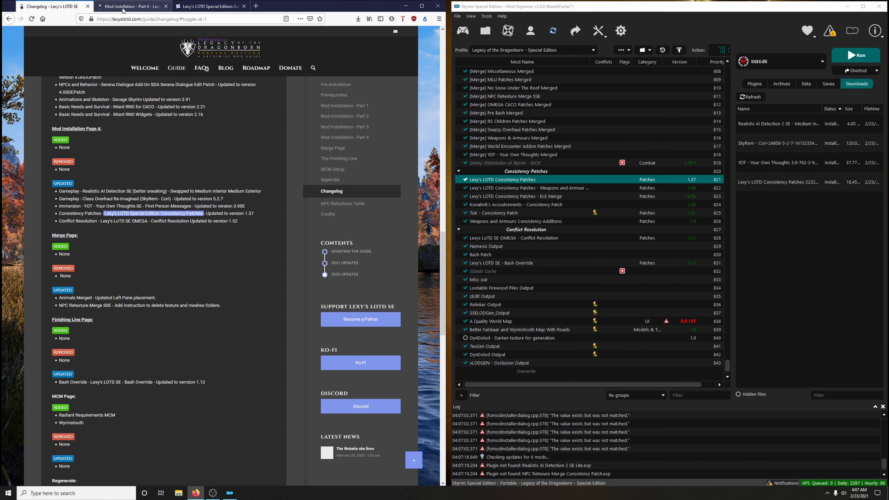
Step: Open the OMEGA Conflict Resolution files page from the Part 4 guide and send version 1.52 to the mod manager for download
{"action": "left_click", "coordinate": [131, 6]}
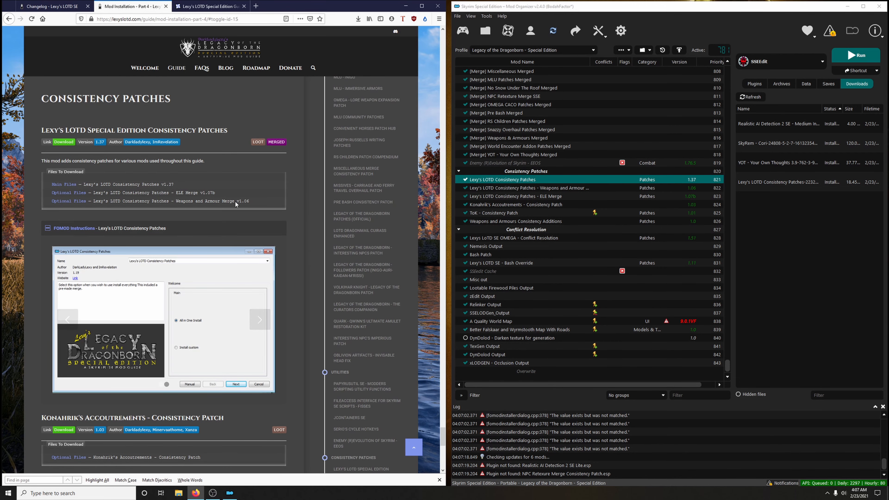
{"action": "scroll", "coordinate": [235, 210], "scroll_direction": "down", "scroll_amount": 8}
{"action": "scroll", "coordinate": [196, 249], "scroll_direction": "down", "scroll_amount": 5}
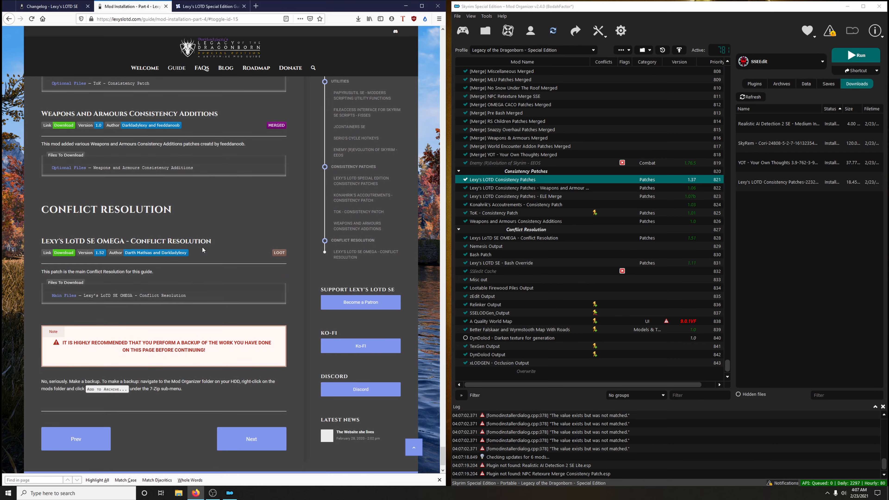
{"action": "left_click", "coordinate": [64, 252]}
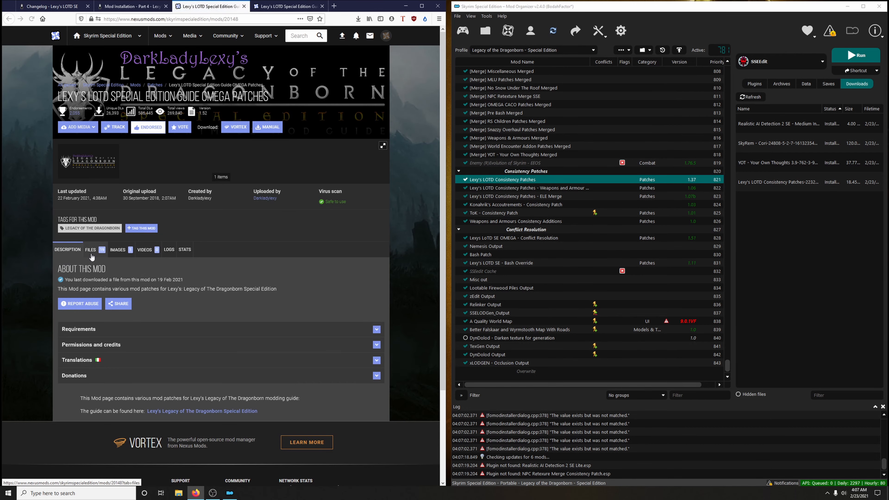
{"action": "left_click", "coordinate": [90, 249]}
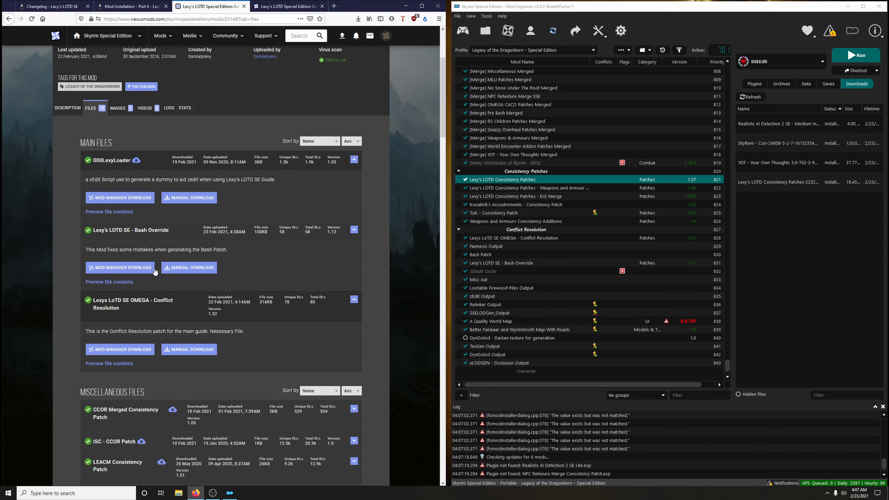
{"action": "scroll", "coordinate": [156, 301], "scroll_direction": "down", "scroll_amount": 1}
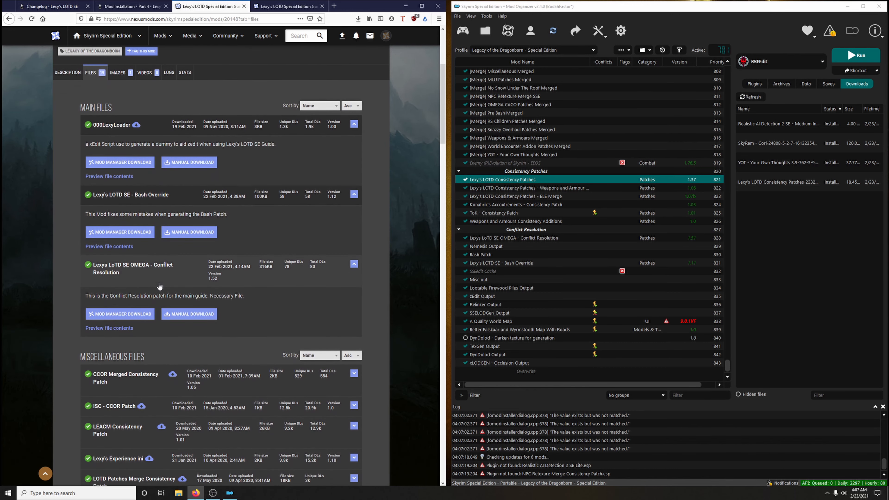
{"action": "left_click", "coordinate": [123, 315]}
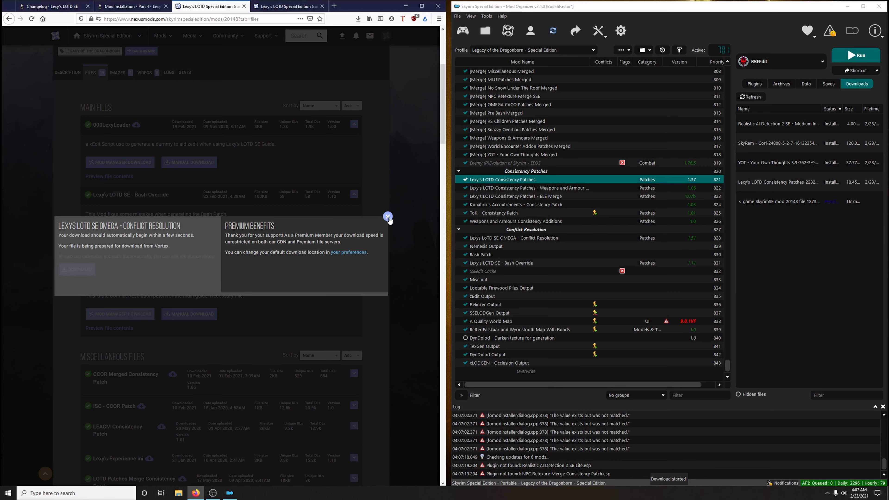
{"action": "left_click", "coordinate": [388, 216]}
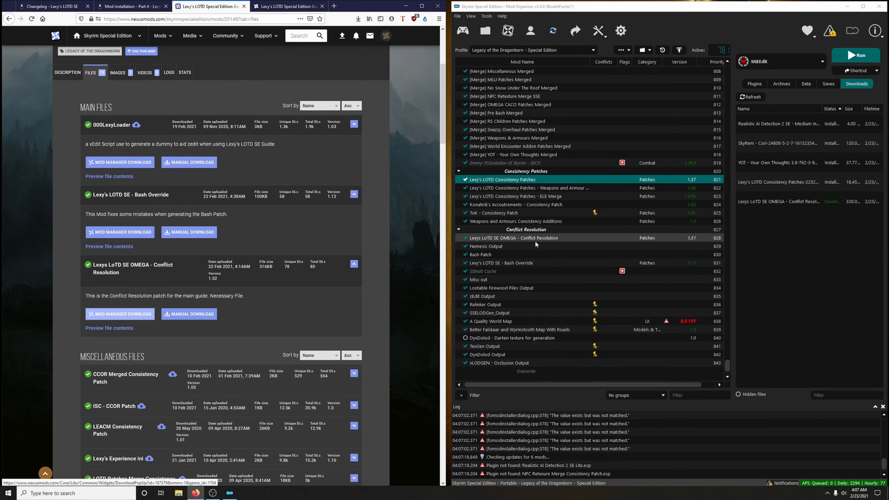
{"action": "left_click", "coordinate": [478, 239]}
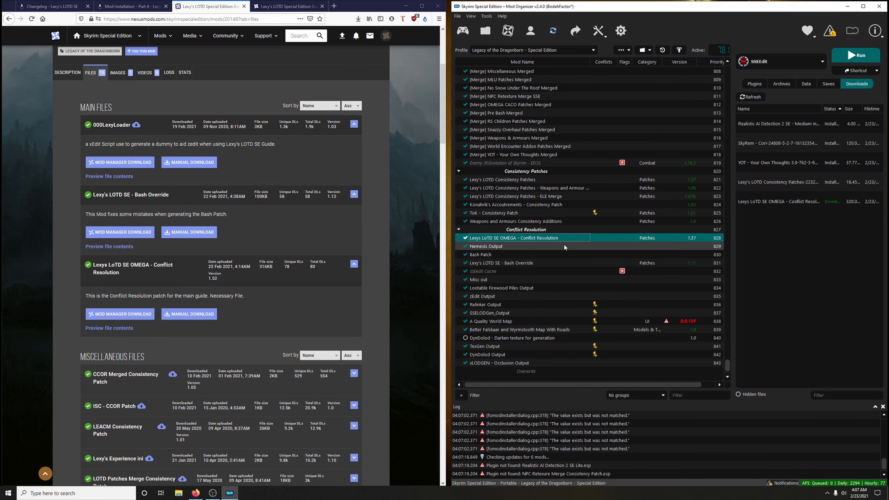
{"action": "double_click", "coordinate": [755, 201]}
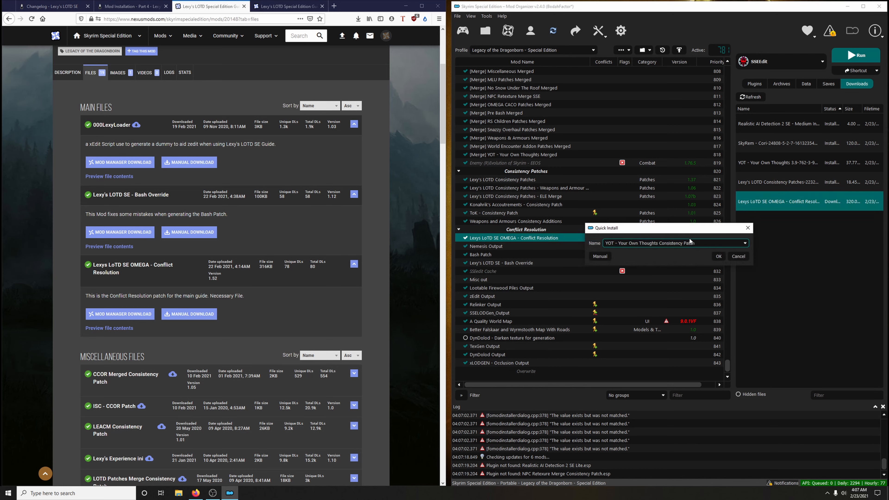
{"action": "left_click", "coordinate": [747, 227]}
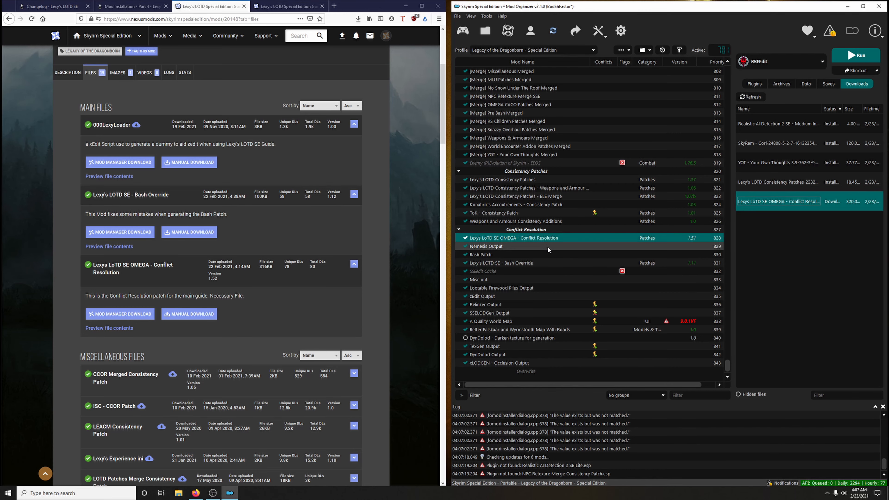
Step: Install the downloaded Conflict Resolution archive over the existing mod, reusing its copied name "Lexys LoTD SE OMEGA - Conflict Resolution"
{"action": "left_click", "coordinate": [539, 239]}
{"action": "right_click", "coordinate": [539, 239]}
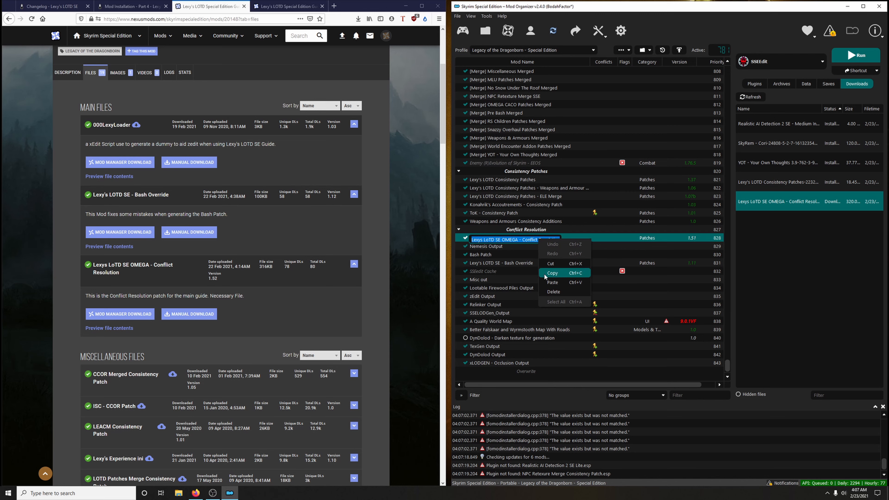
{"action": "left_click", "coordinate": [544, 274]}
{"action": "left_click", "coordinate": [545, 231]}
{"action": "double_click", "coordinate": [752, 204]}
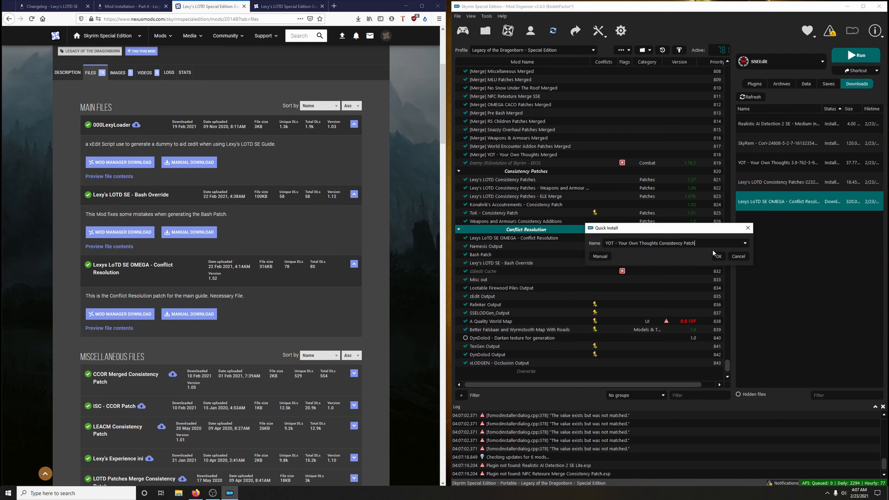
{"action": "right_click", "coordinate": [625, 244]}
{"action": "left_click", "coordinate": [636, 287]}
{"action": "left_click", "coordinate": [718, 256]}
{"action": "left_click", "coordinate": [671, 269]}
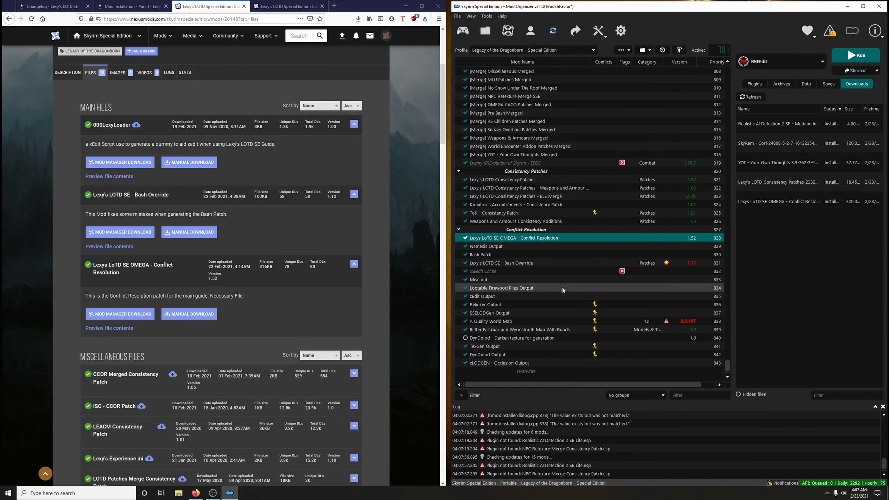
Step: Close both Nexus mod pages and review the changelog entries for Mod Installation Page 4, the Merge Page and the Finishing Line Page
{"action": "left_click", "coordinate": [244, 6]}
{"action": "left_click", "coordinate": [244, 6]}
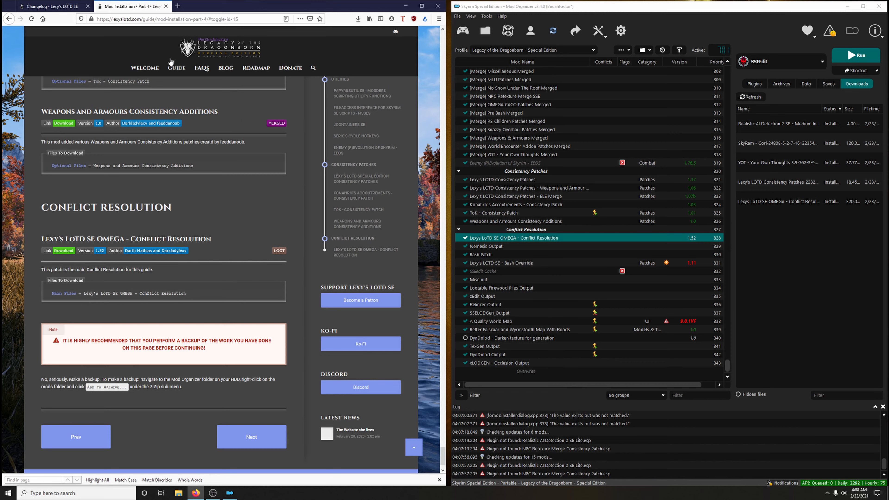
{"action": "left_click", "coordinate": [67, 7]}
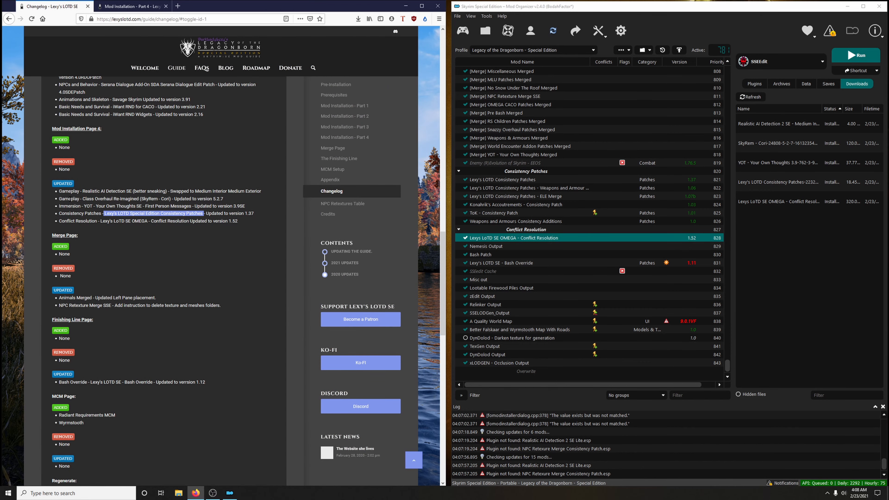
{"action": "scroll", "coordinate": [90, 241], "scroll_direction": "down", "scroll_amount": 2}
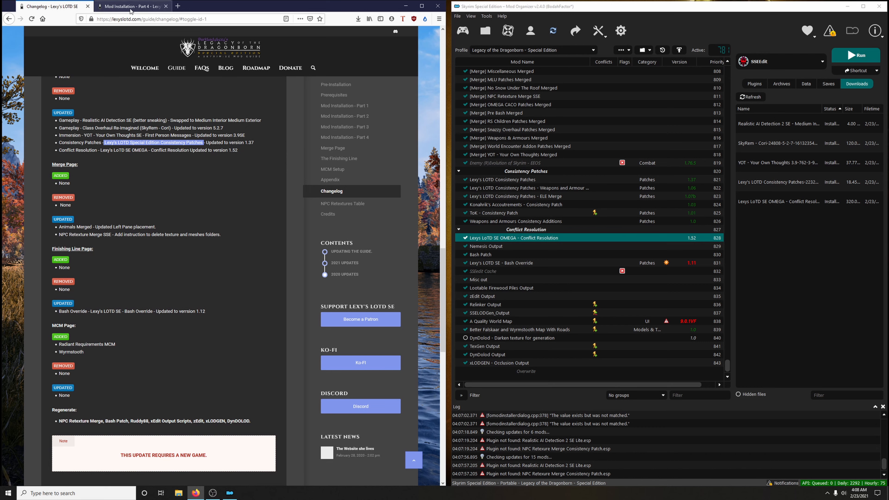
{"action": "scroll", "coordinate": [62, 242], "scroll_direction": "up", "scroll_amount": 2}
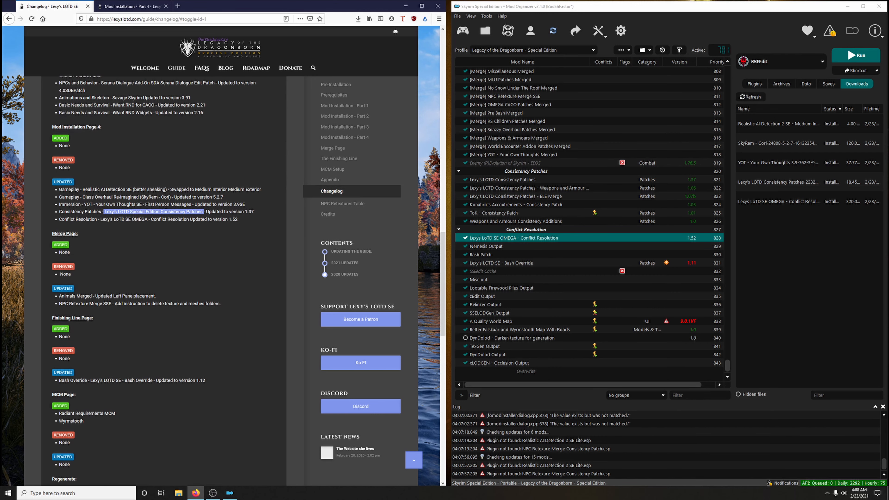
{"action": "scroll", "coordinate": [101, 211], "scroll_direction": "up", "scroll_amount": 2}
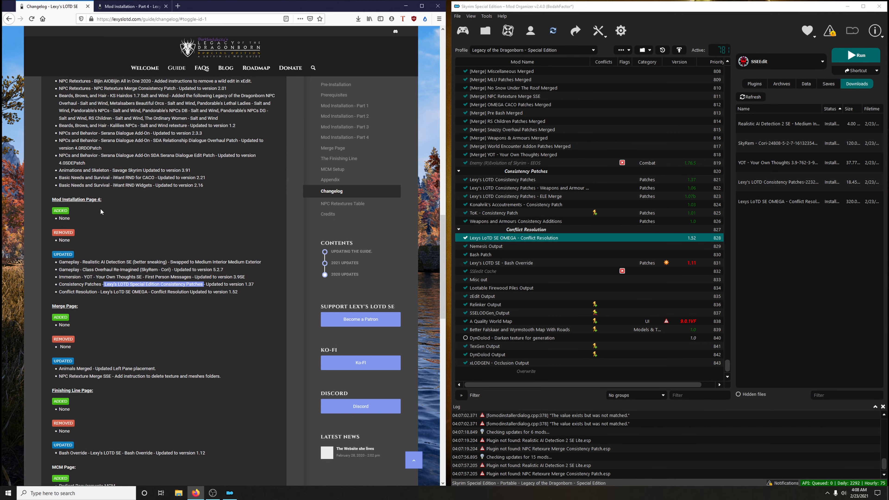
Step: Open the guide's Merge Page at the Animals Merged section to see its required placement
{"action": "left_click", "coordinate": [140, 7]}
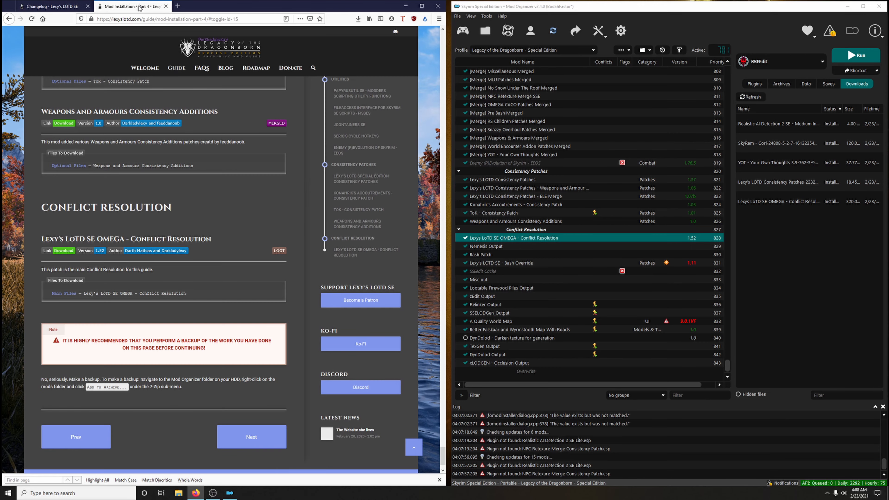
{"action": "mouse_move", "coordinate": [178, 71]}
{"action": "mouse_move", "coordinate": [177, 68]}
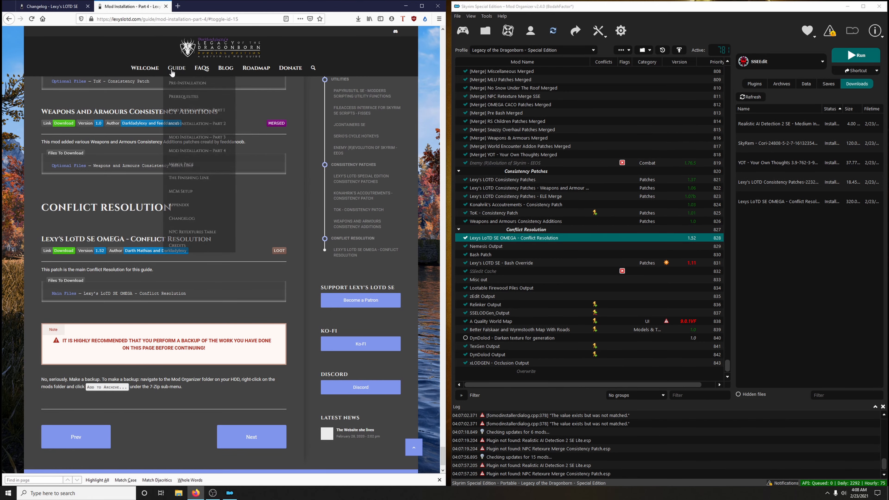
{"action": "left_click", "coordinate": [183, 167]}
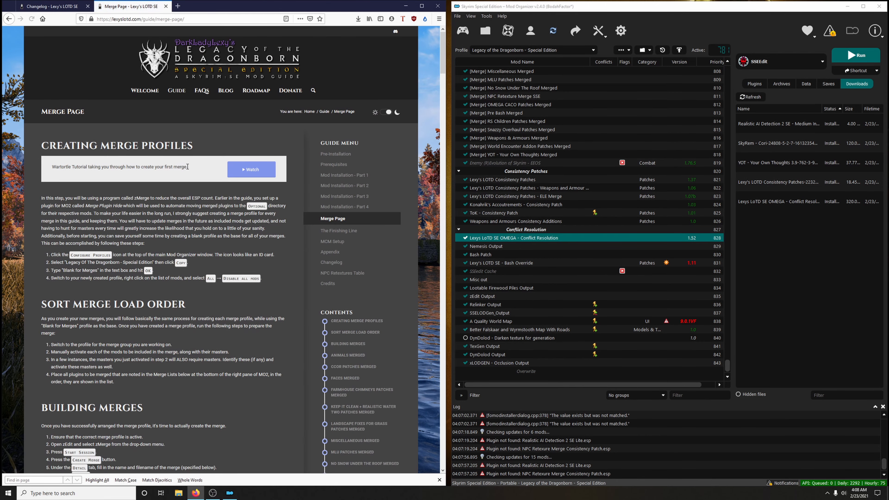
{"action": "scroll", "coordinate": [299, 262], "scroll_direction": "down", "scroll_amount": 3}
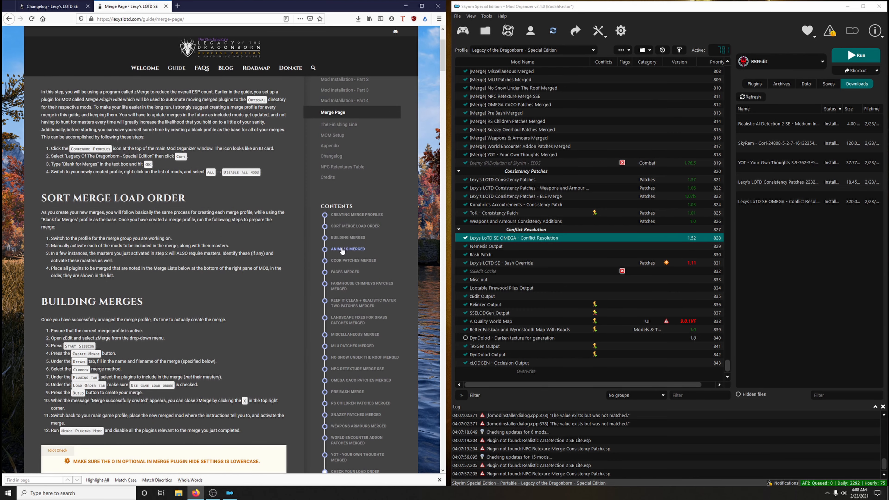
{"action": "left_click", "coordinate": [348, 249]}
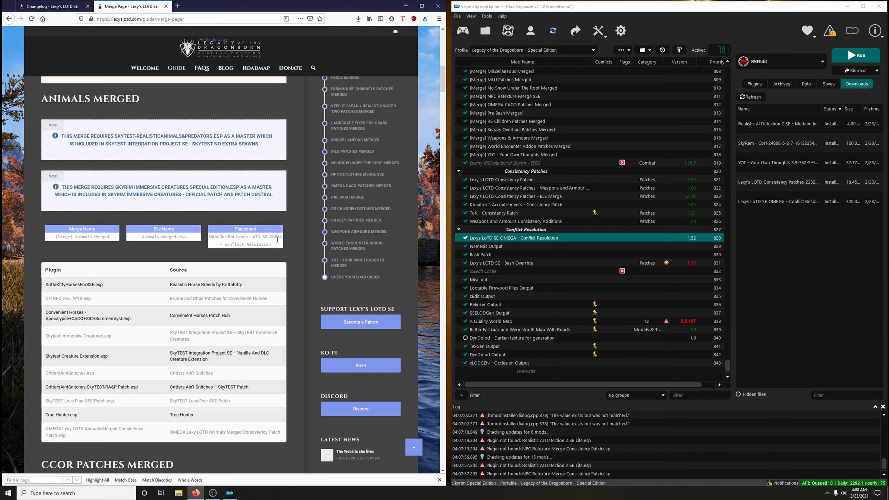
Step: Move [Merge] Animals Merged directly after Lexys LoTD SE OMEGA - Conflict Resolution in the mod order
{"action": "scroll", "coordinate": [547, 203], "scroll_direction": "up", "scroll_amount": 4}
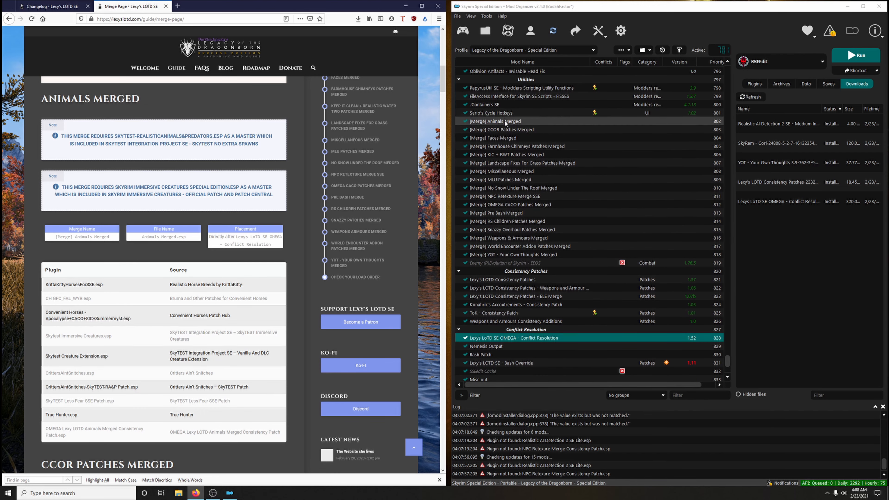
{"action": "left_click", "coordinate": [504, 121]}
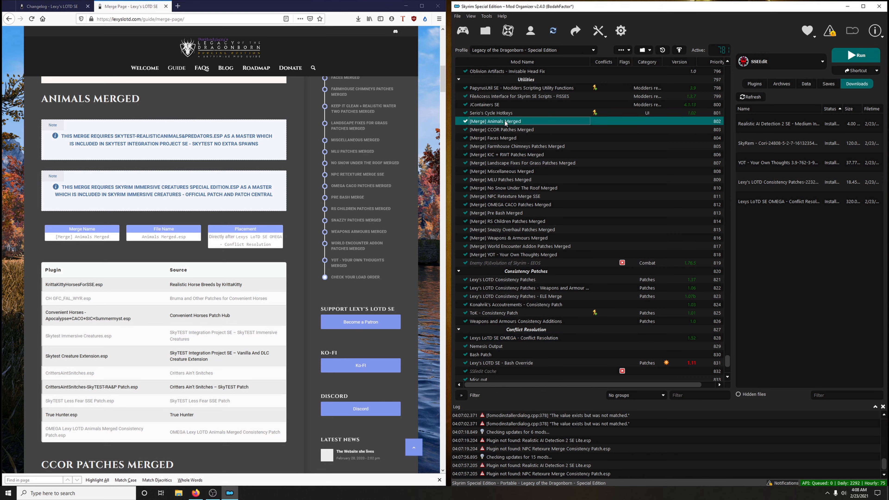
{"action": "left_click_drag", "start_coordinate": [505, 120], "coordinate": [533, 341]}
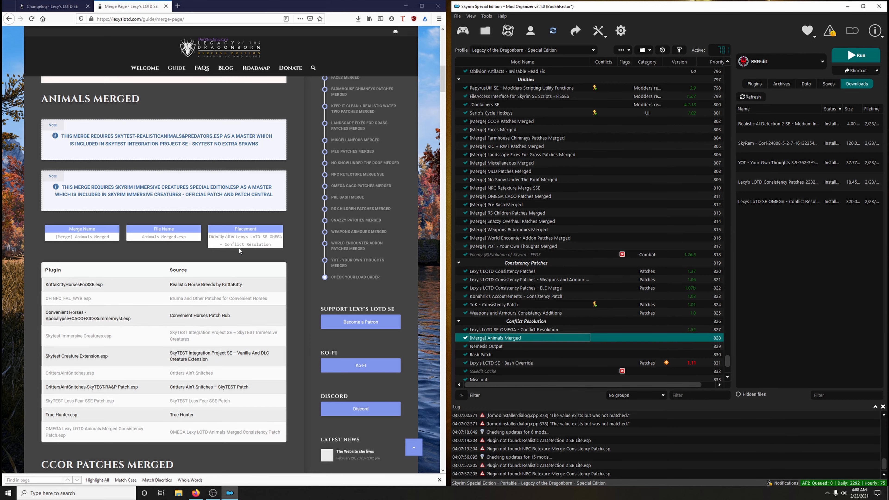
Step: Return to the changelog and check the NPC Retexture Merge SSE update instruction and the items to regenerate
{"action": "key", "text": "ctrl+shift+Tab"}
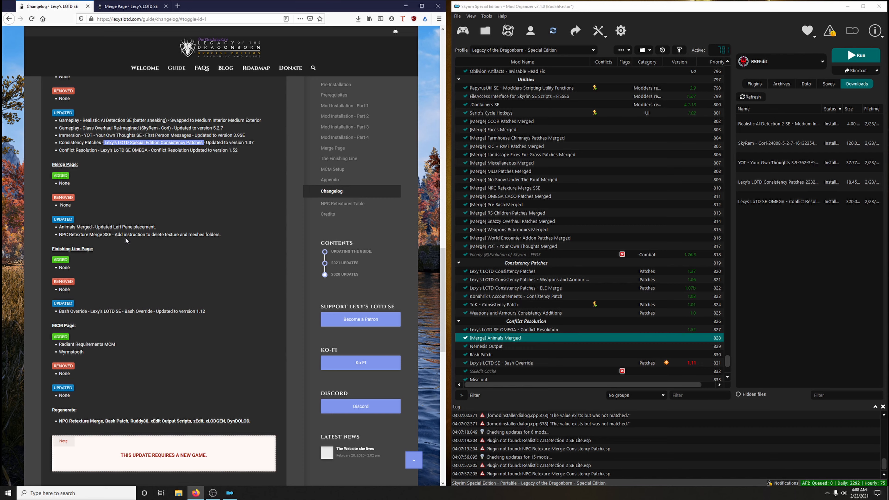
{"action": "scroll", "coordinate": [134, 238], "scroll_direction": "down", "scroll_amount": 3}
{"action": "scroll", "coordinate": [132, 248], "scroll_direction": "up", "scroll_amount": 2}
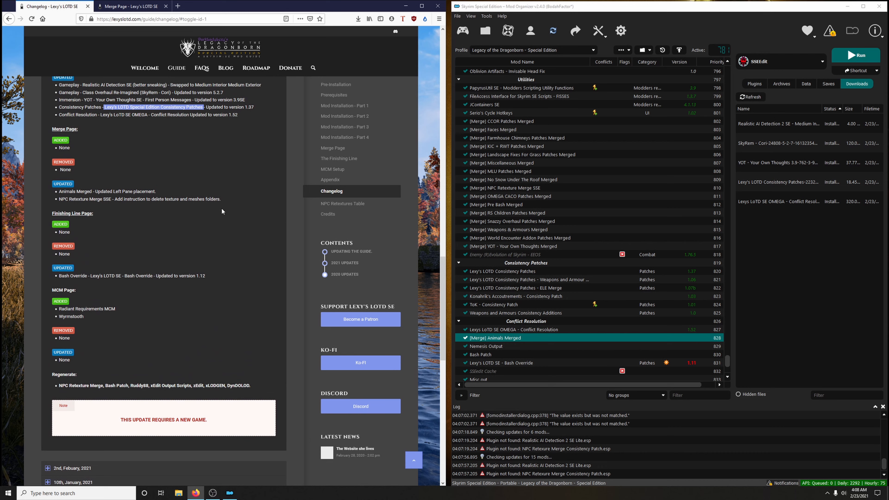
Step: Delete all installed archives from the downloads list
{"action": "right_click", "coordinate": [749, 194]}
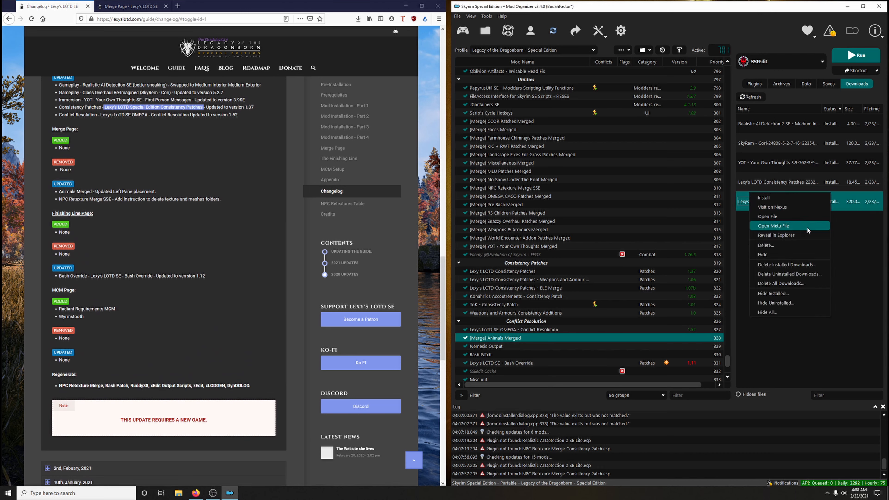
{"action": "left_click", "coordinate": [796, 265]}
{"action": "left_click", "coordinate": [500, 257]}
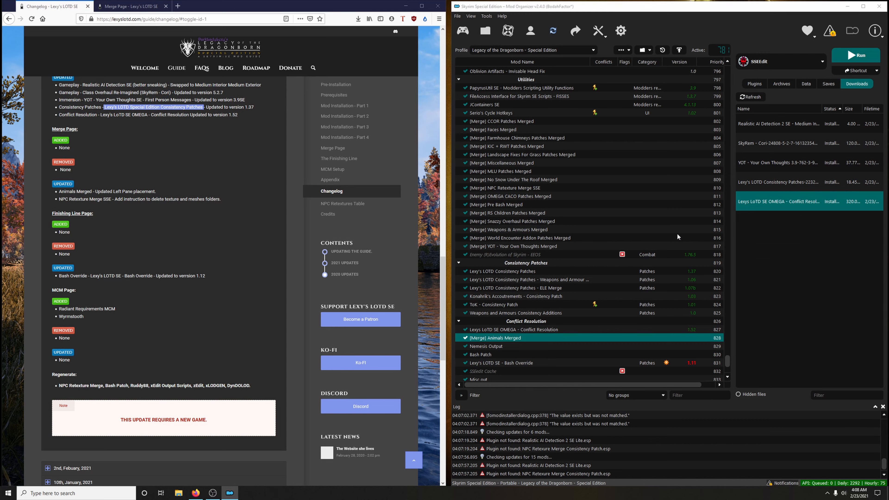
Step: Review the plugin list and disable the source plugins of [Merge] NPC Retexture Merge SSE with Merge Plugins Hide
{"action": "left_click", "coordinate": [754, 84]}
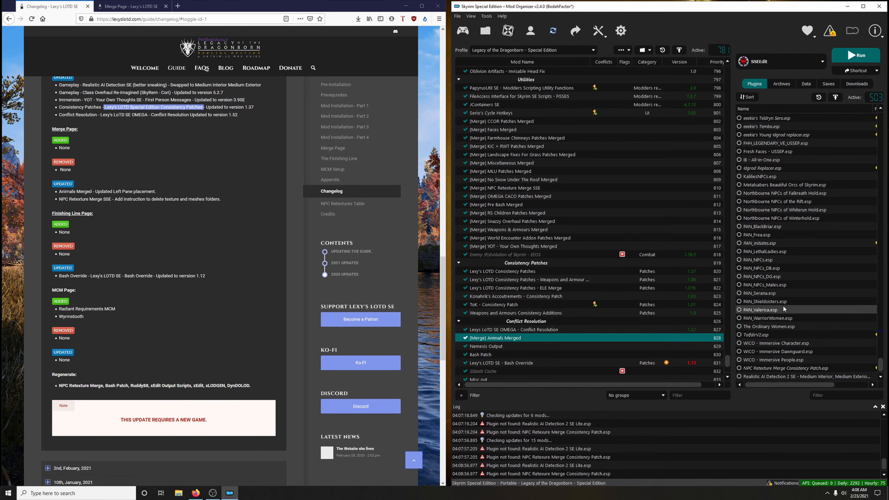
{"action": "scroll", "coordinate": [784, 329], "scroll_direction": "up", "scroll_amount": 10}
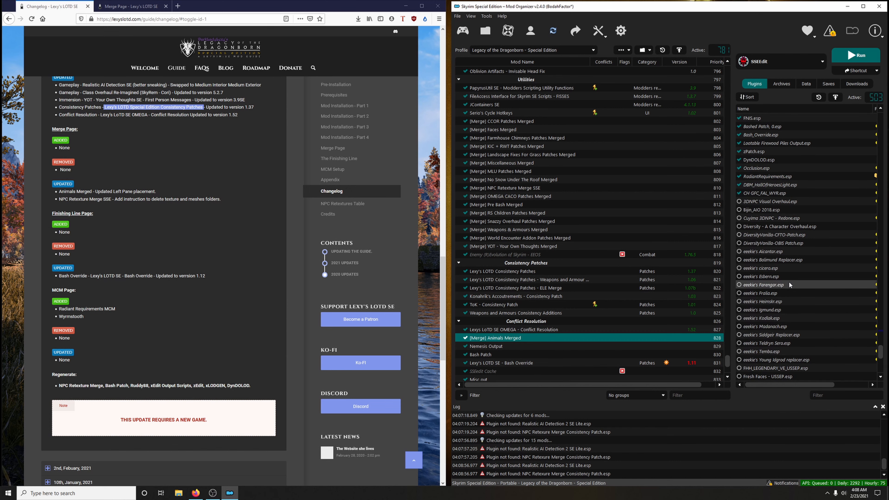
{"action": "scroll", "coordinate": [789, 285], "scroll_direction": "down", "scroll_amount": 10}
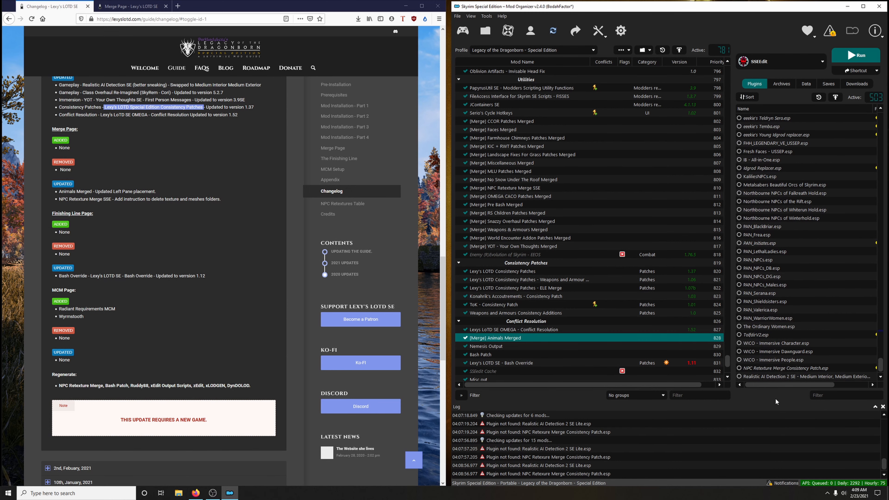
{"action": "left_click", "coordinate": [597, 35]}
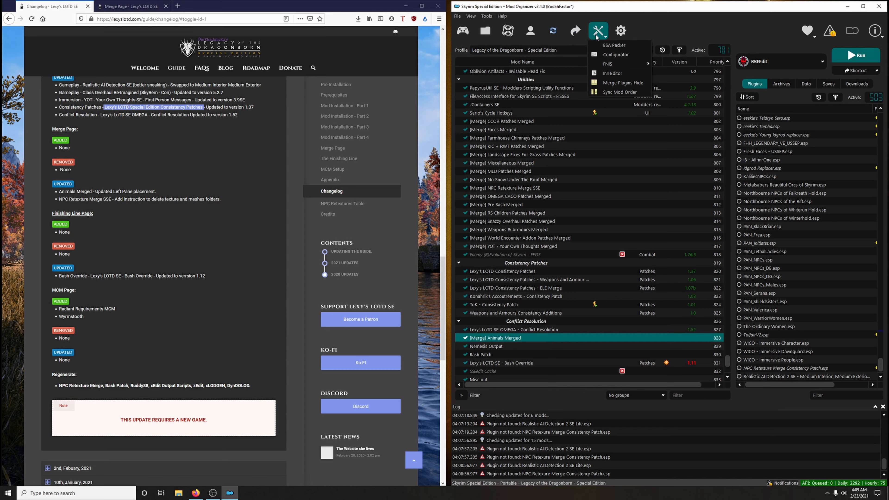
{"action": "left_click", "coordinate": [610, 82]}
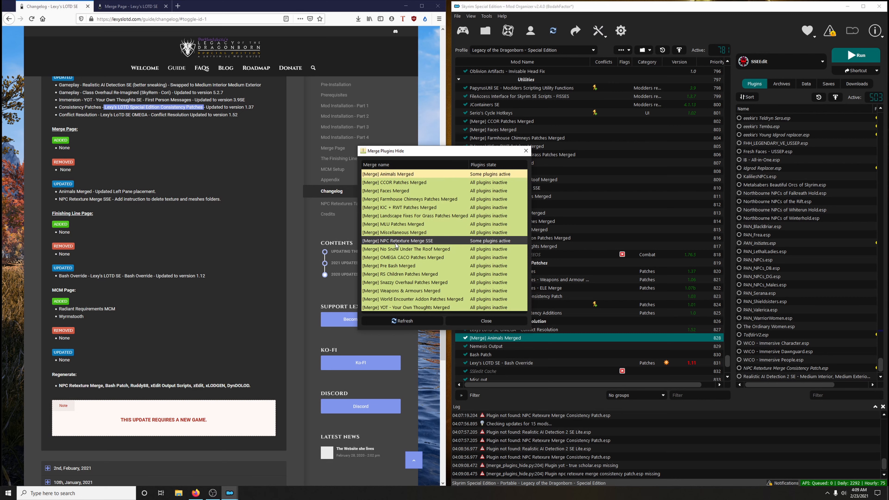
{"action": "right_click", "coordinate": [419, 244]}
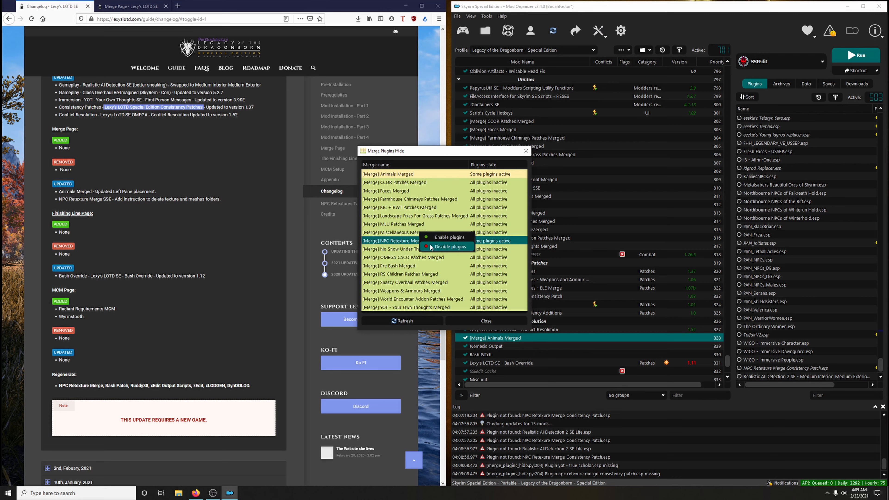
{"action": "left_click", "coordinate": [442, 246]}
{"action": "left_click", "coordinate": [486, 321]}
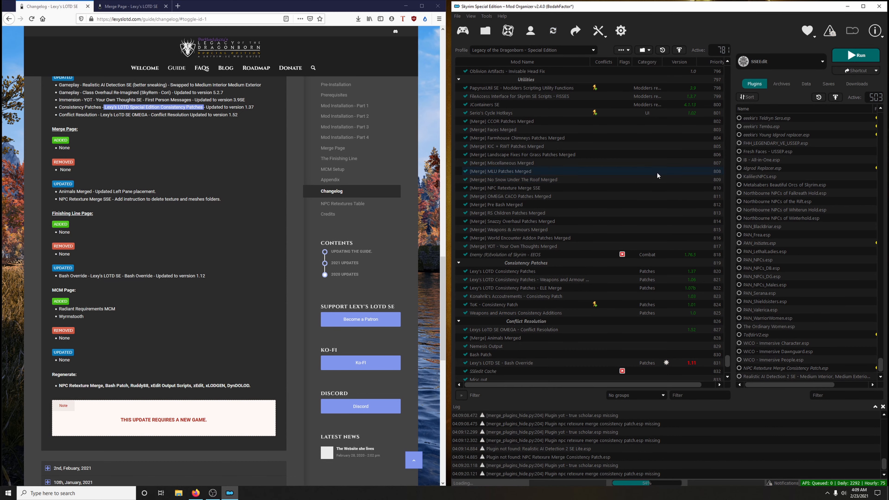
Step: Open the guide's Merge Page at the NPC Retexture Merge SSE section and compare its required plugins with the plugin list
{"action": "left_click", "coordinate": [127, 5]}
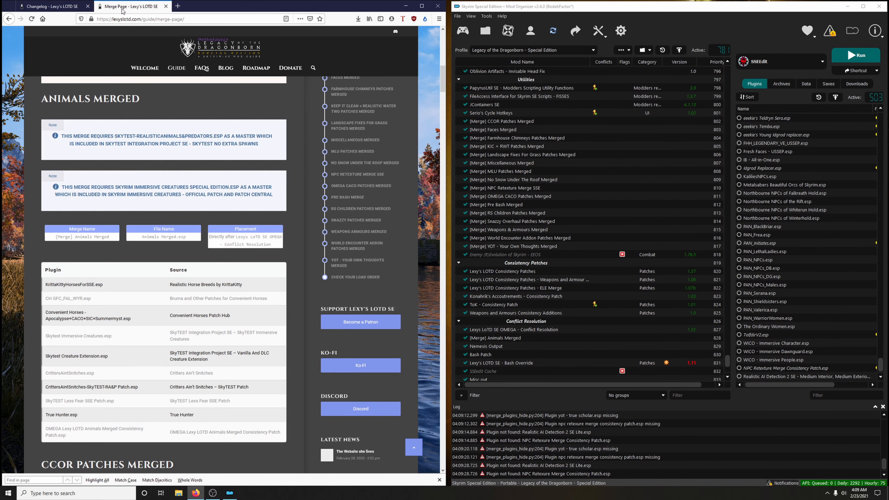
{"action": "scroll", "coordinate": [300, 168], "scroll_direction": "up", "scroll_amount": 1}
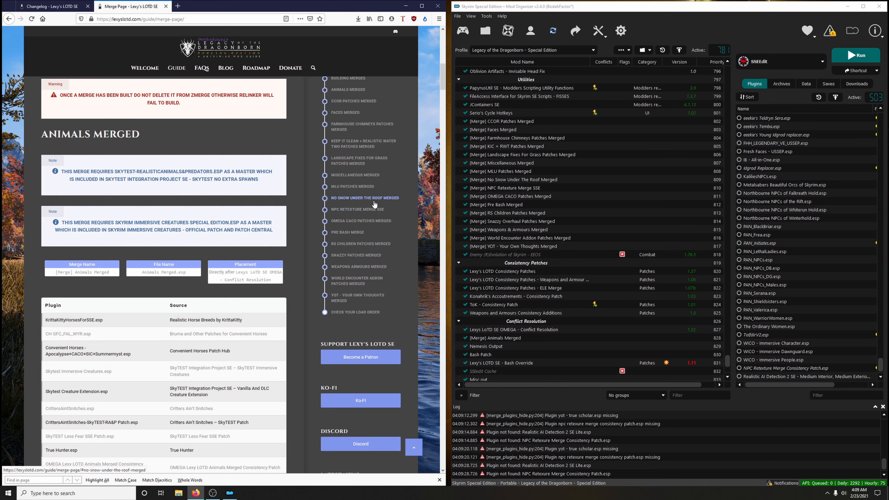
{"action": "scroll", "coordinate": [388, 217], "scroll_direction": "up", "scroll_amount": 1}
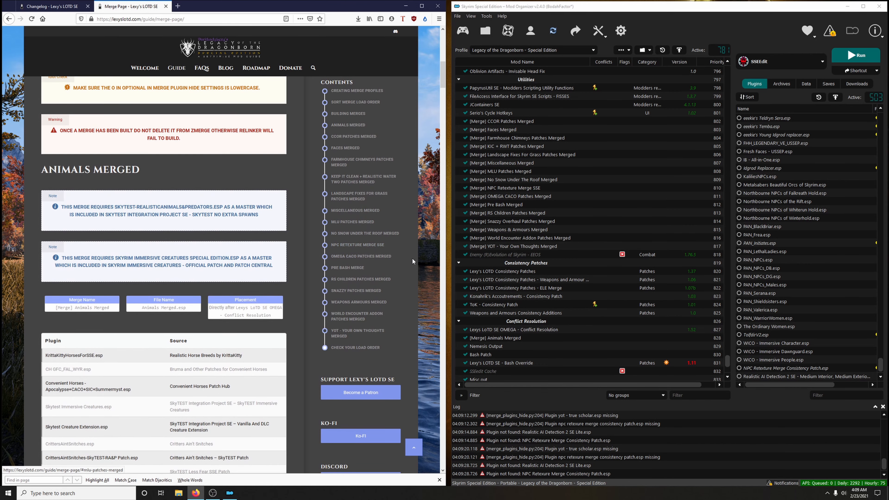
{"action": "left_click", "coordinate": [352, 247]}
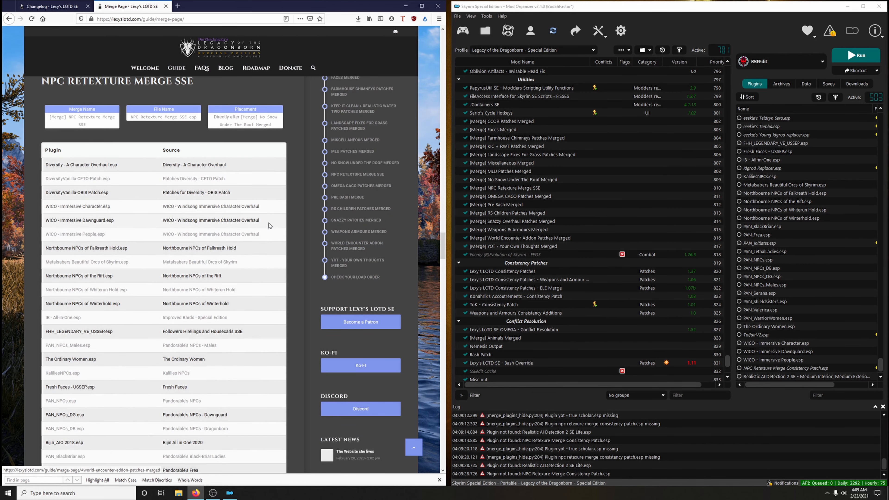
{"action": "scroll", "coordinate": [270, 225], "scroll_direction": "down", "scroll_amount": 10}
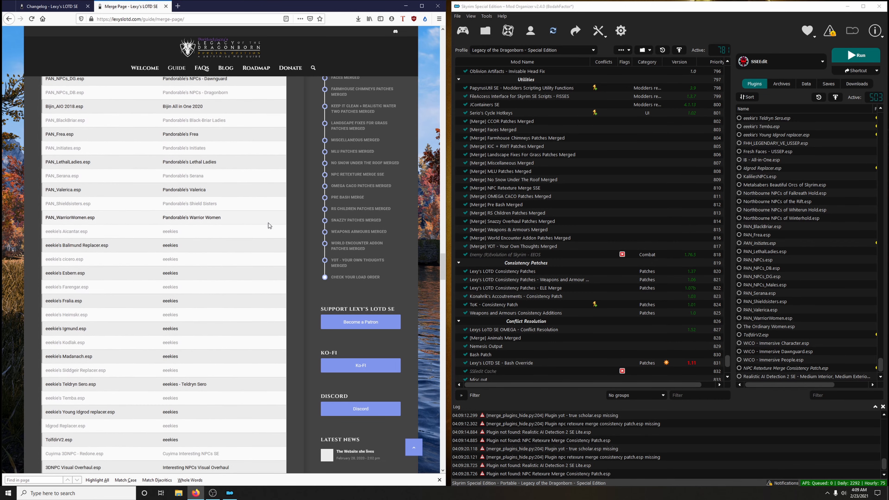
{"action": "scroll", "coordinate": [269, 225], "scroll_direction": "up", "scroll_amount": 5}
{"action": "scroll", "coordinate": [775, 168], "scroll_direction": "up", "scroll_amount": 5}
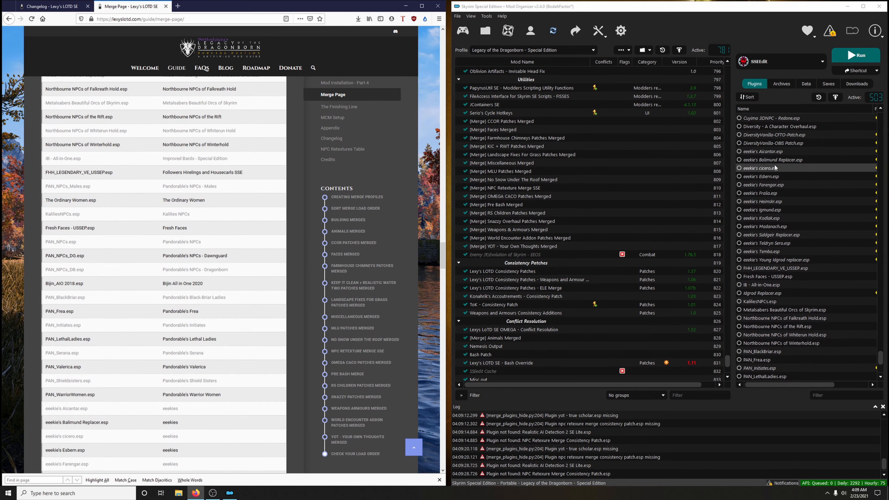
{"action": "scroll", "coordinate": [775, 247], "scroll_direction": "up", "scroll_amount": 4}
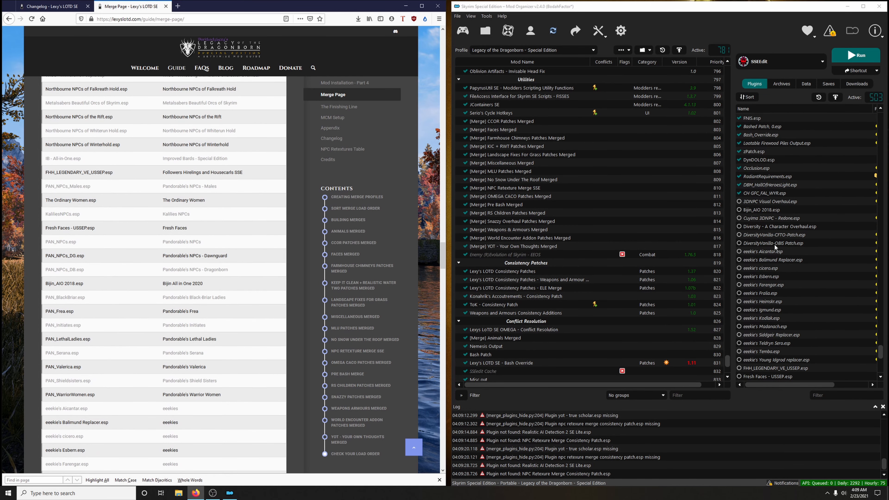
Step: Switch to the NPC Retexture Merge SSE profile and enable NPC Retexture Merge Consistency Patch.esp
{"action": "left_click", "coordinate": [539, 53]}
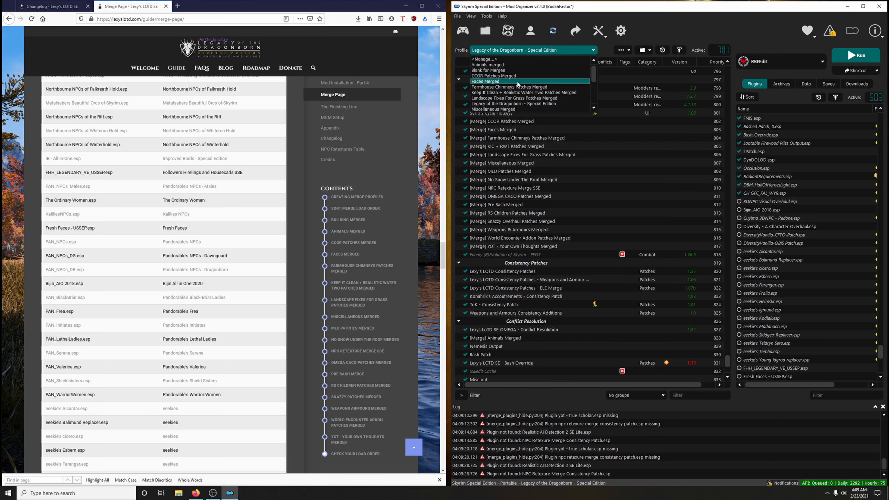
{"action": "scroll", "coordinate": [509, 100], "scroll_direction": "down", "scroll_amount": 2}
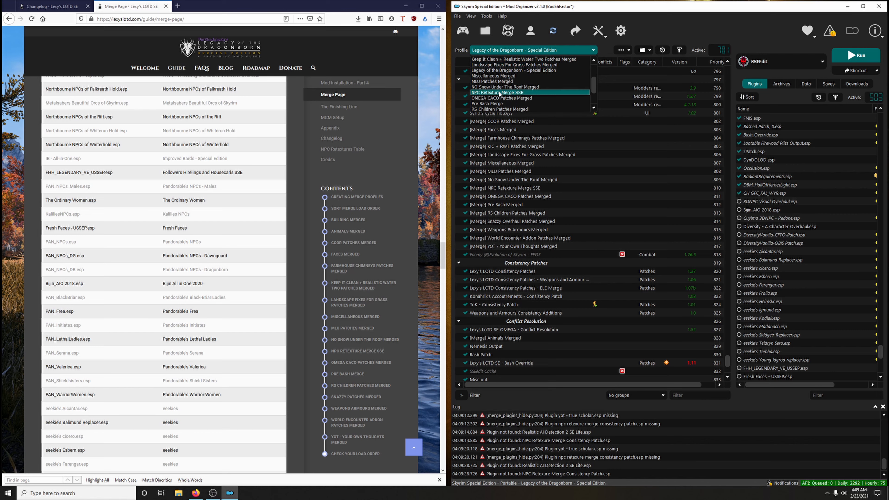
{"action": "left_click", "coordinate": [497, 93]}
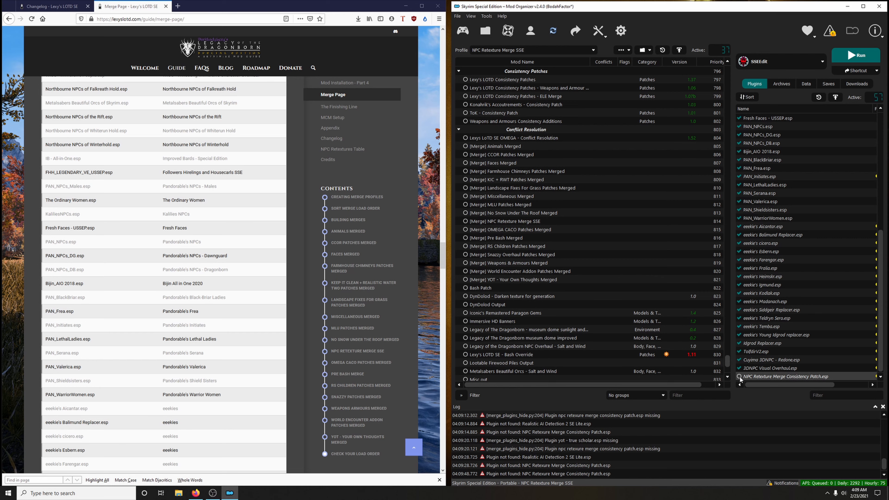
{"action": "scroll", "coordinate": [779, 352], "scroll_direction": "up", "scroll_amount": 8}
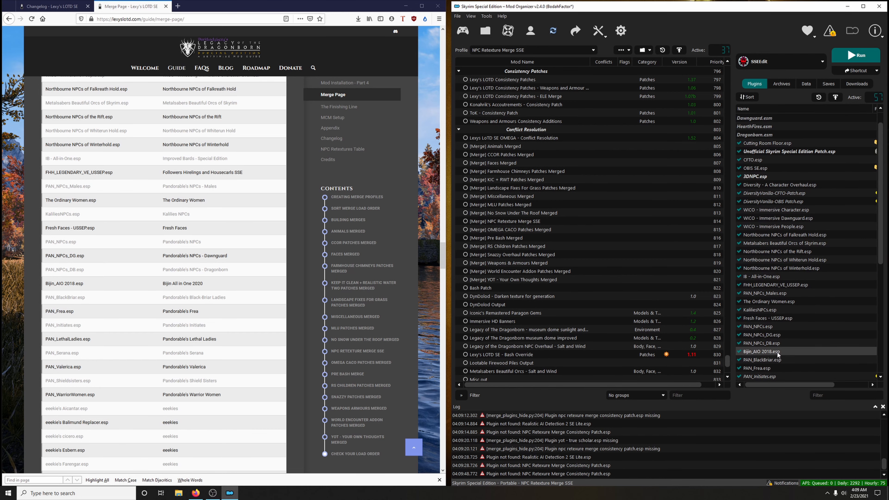
{"action": "scroll", "coordinate": [777, 352], "scroll_direction": "down", "scroll_amount": 8}
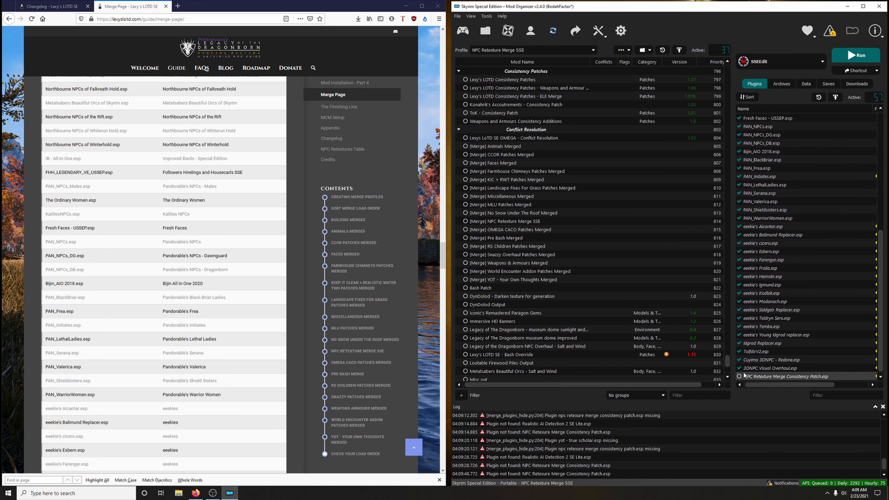
{"action": "left_click", "coordinate": [743, 374]}
Step: Check the end of the guide's NPC Retexture Merge SSE table and its special instructions against the active plugin order
{"action": "scroll", "coordinate": [317, 311], "scroll_direction": "down", "scroll_amount": 5}
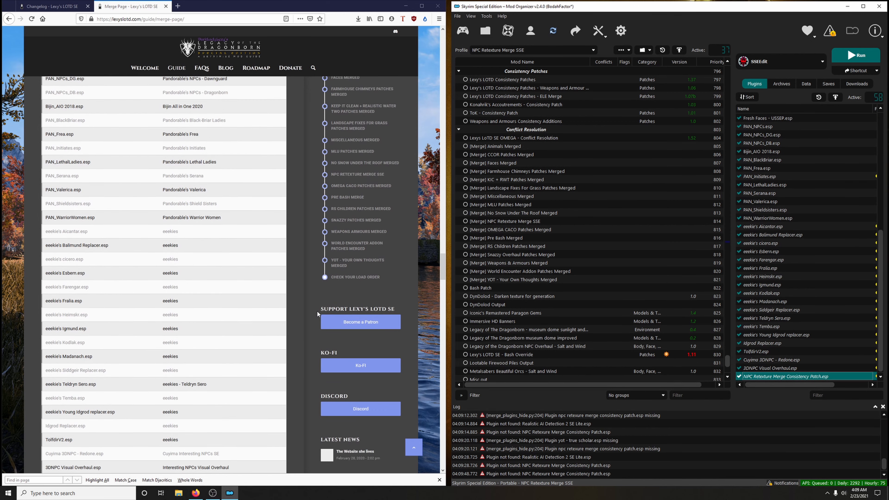
{"action": "scroll", "coordinate": [316, 310], "scroll_direction": "down", "scroll_amount": 5}
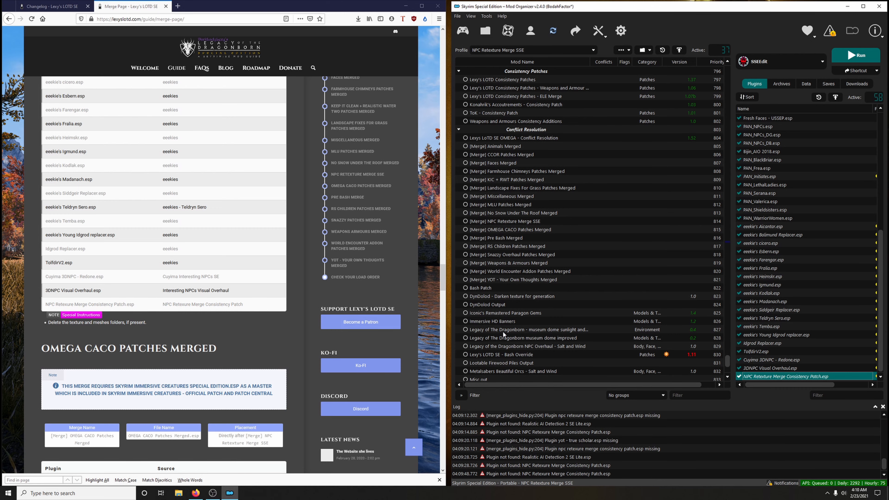
{"action": "mouse_move", "coordinate": [764, 377]}
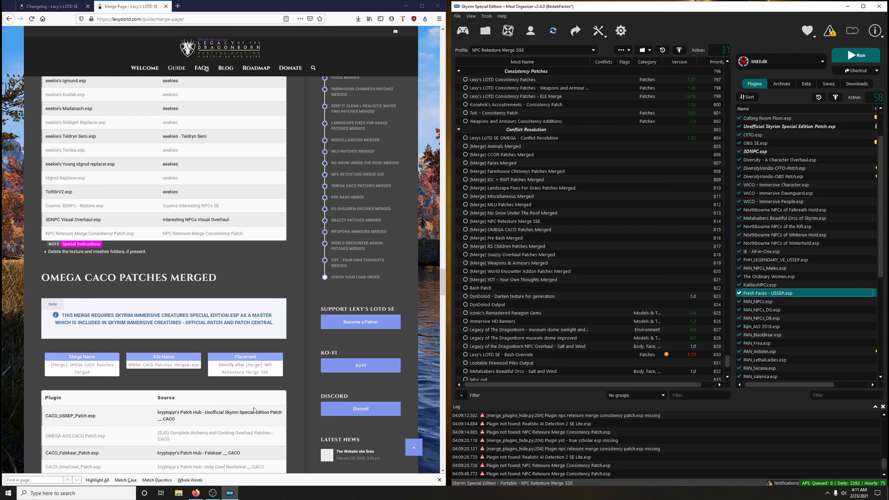
{"action": "scroll", "coordinate": [789, 304], "scroll_direction": "down", "scroll_amount": 7}
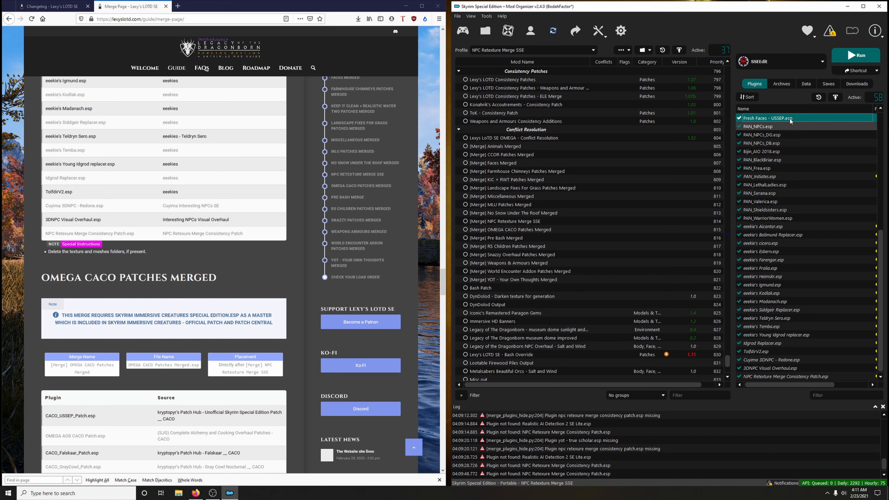
Step: Launch zEdit from Mod Organizer and start a zMerge session for Skyrim SE
{"action": "left_click", "coordinate": [783, 59]}
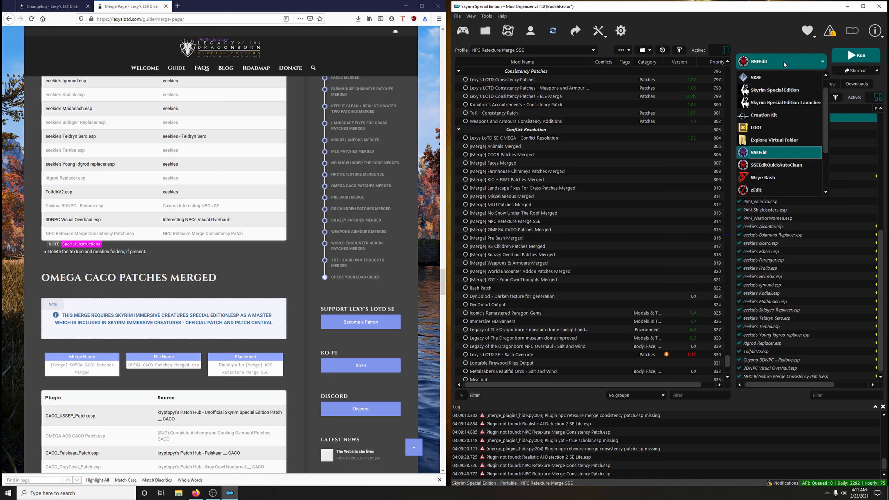
{"action": "left_click", "coordinate": [767, 189]}
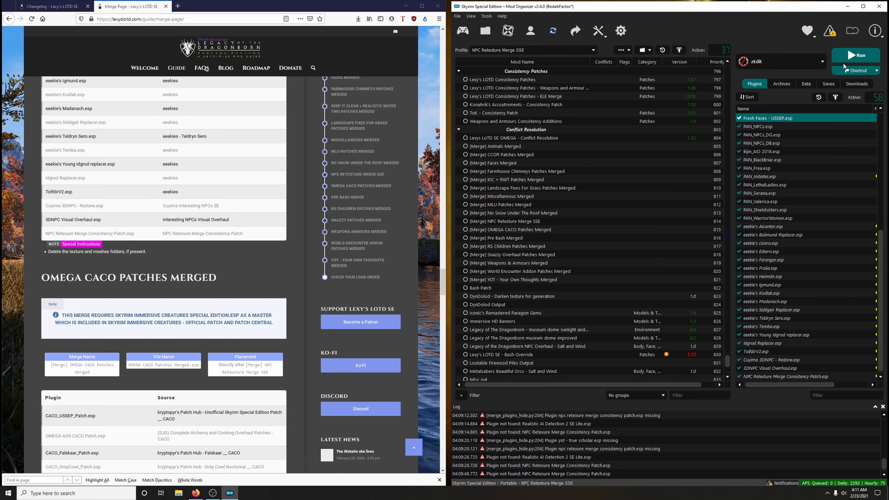
{"action": "left_click", "coordinate": [849, 54]}
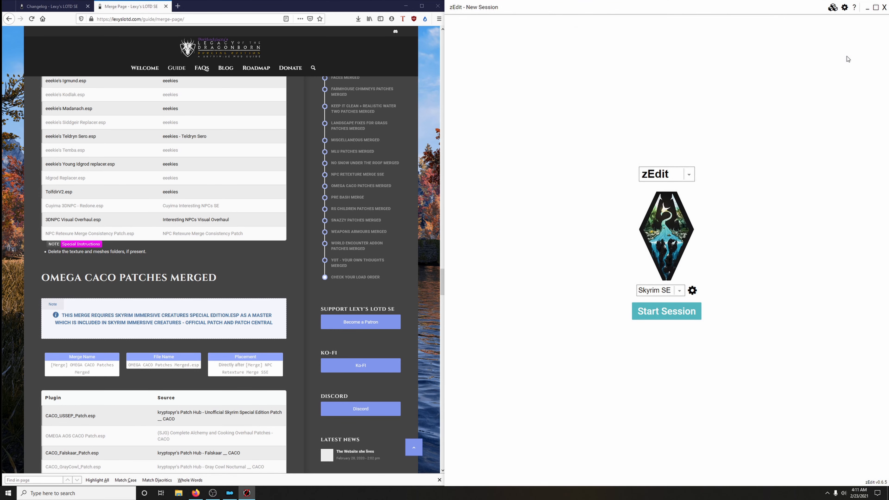
{"action": "left_click", "coordinate": [667, 174]}
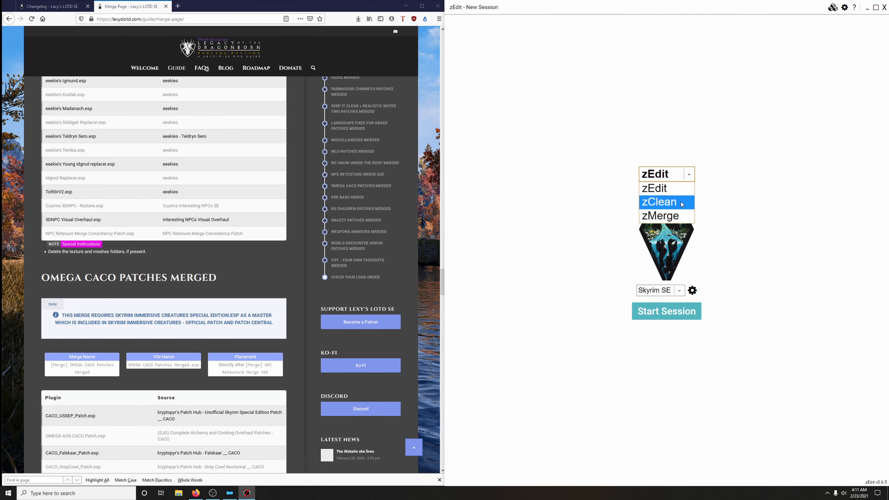
{"action": "left_click", "coordinate": [675, 210]}
{"action": "left_click", "coordinate": [669, 306]}
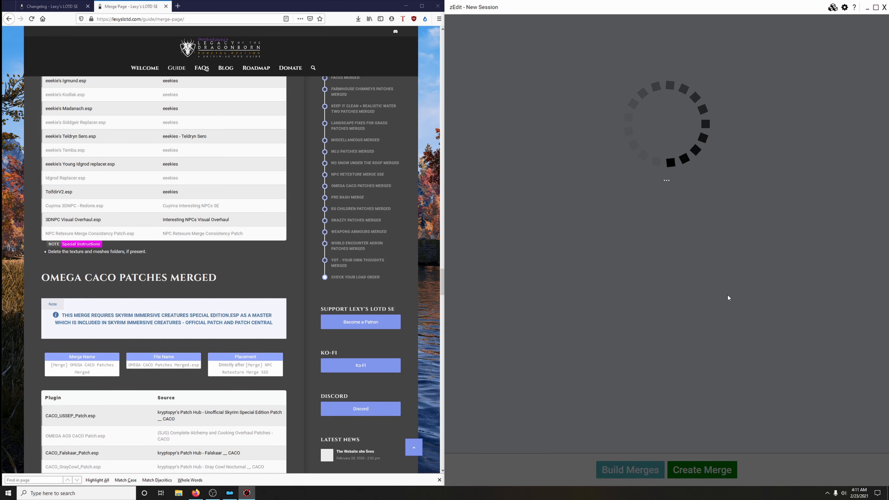
Step: Find [Merge] NPC Retexture Merge SSE among the merges and remove its unavailable plugins
{"action": "scroll", "coordinate": [727, 298], "scroll_direction": "down", "scroll_amount": 15}
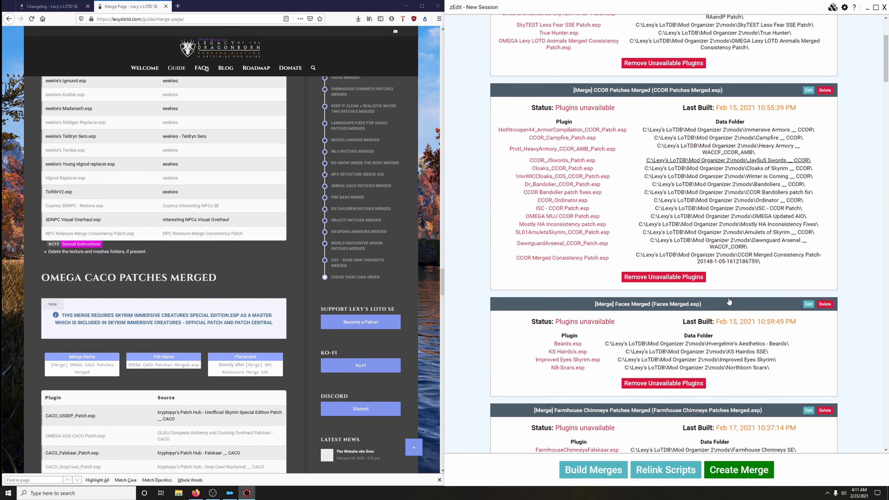
{"action": "scroll", "coordinate": [729, 301], "scroll_direction": "down", "scroll_amount": 20}
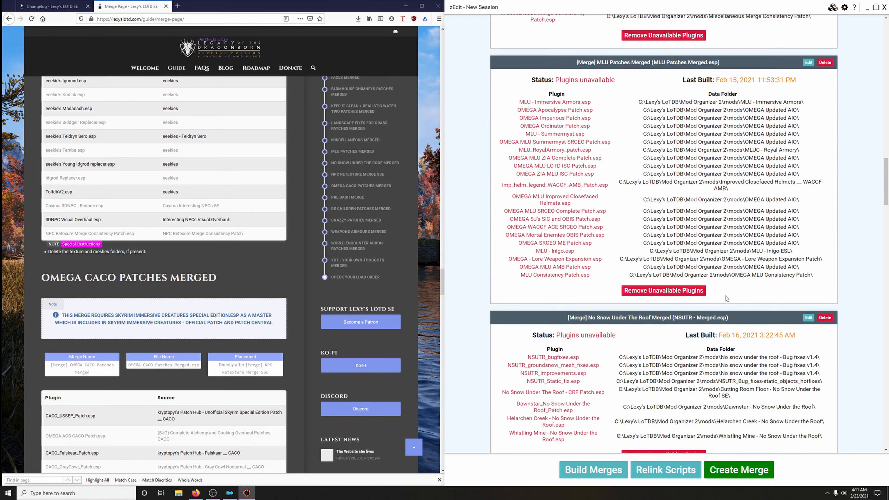
{"action": "scroll", "coordinate": [726, 298], "scroll_direction": "down", "scroll_amount": 6}
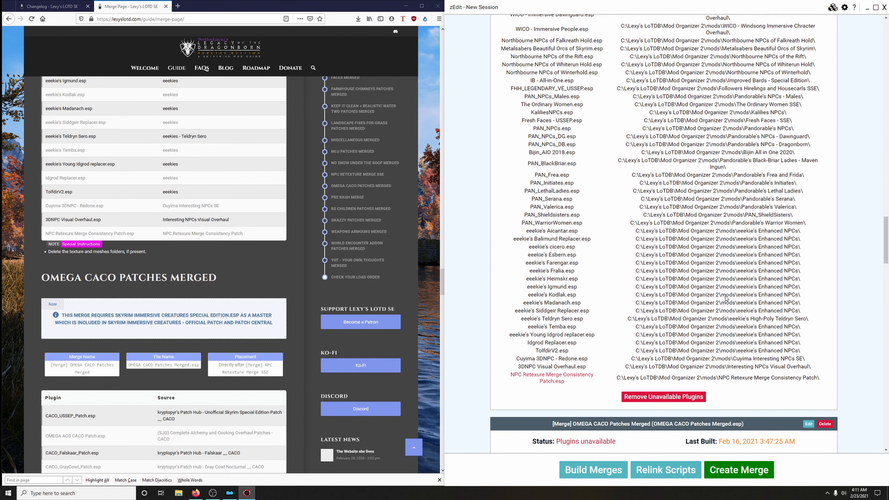
{"action": "scroll", "coordinate": [769, 311], "scroll_direction": "down", "scroll_amount": 4}
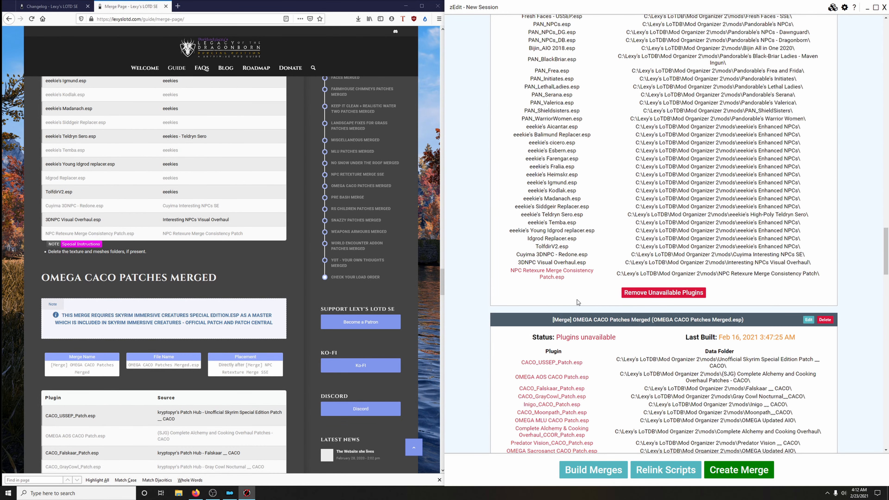
{"action": "mouse_move", "coordinate": [556, 277]}
{"action": "scroll", "coordinate": [599, 299], "scroll_direction": "up", "scroll_amount": 6}
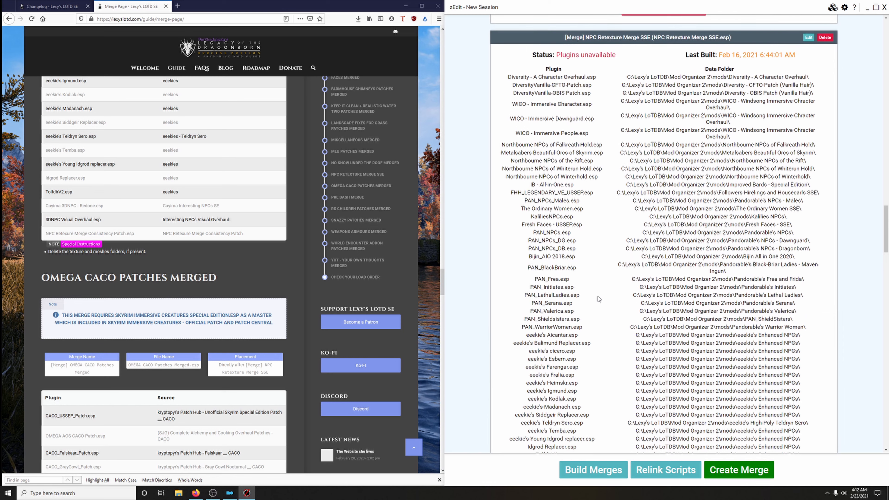
{"action": "scroll", "coordinate": [599, 298], "scroll_direction": "down", "scroll_amount": 6}
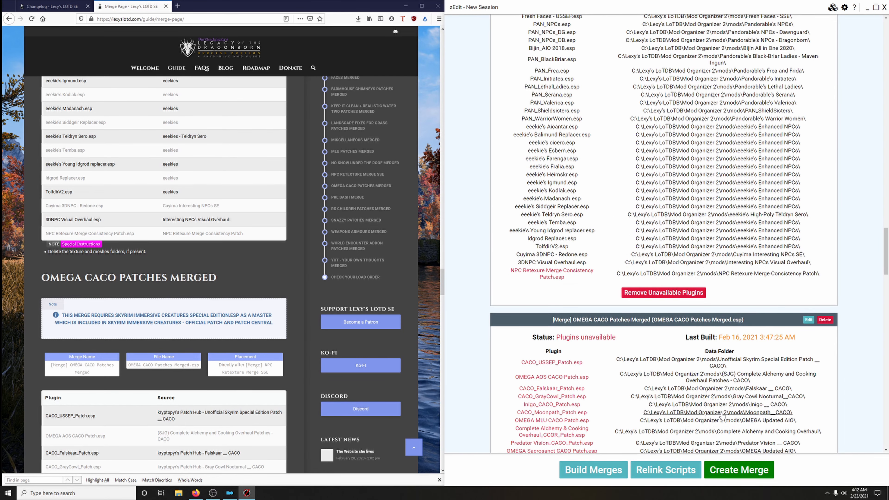
{"action": "left_click", "coordinate": [646, 293]}
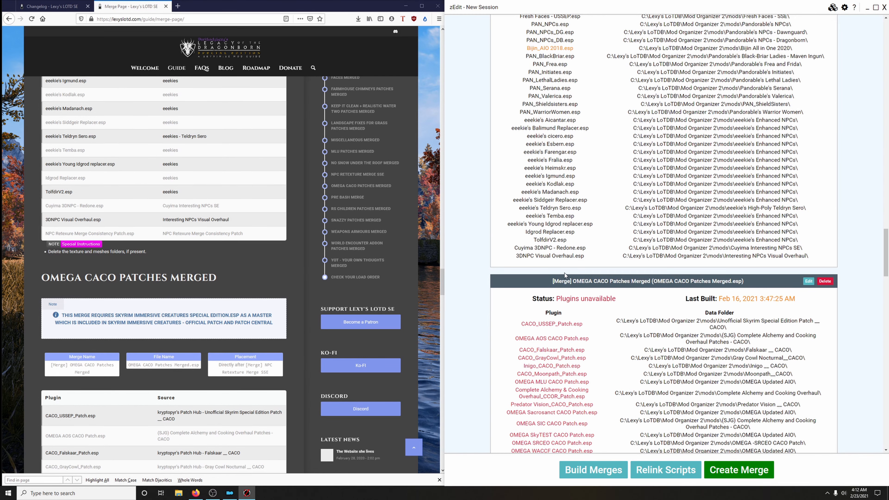
Step: Add NPC Retexture Merge Consistency Patch.esp to the plugins of [Merge] NPC Retexture Merge SSE and check the merge's load order
{"action": "scroll", "coordinate": [565, 273], "scroll_direction": "up", "scroll_amount": 9}
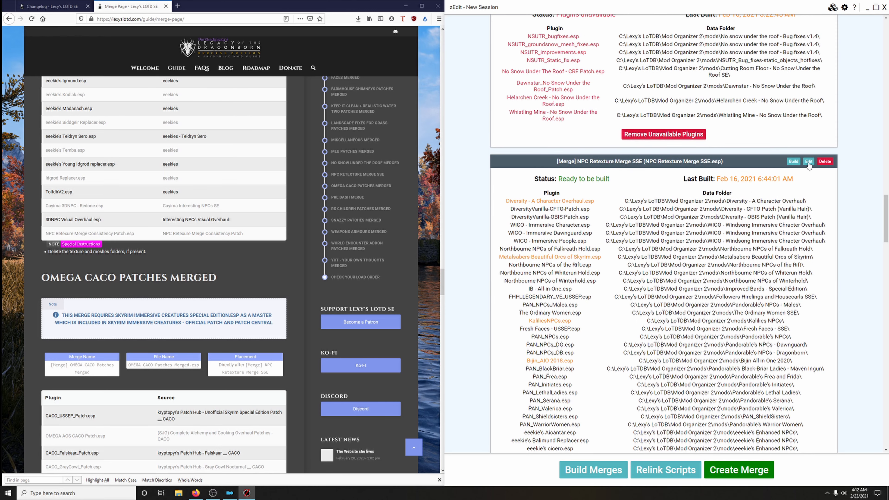
{"action": "left_click", "coordinate": [809, 162]}
{"action": "left_click", "coordinate": [610, 89]}
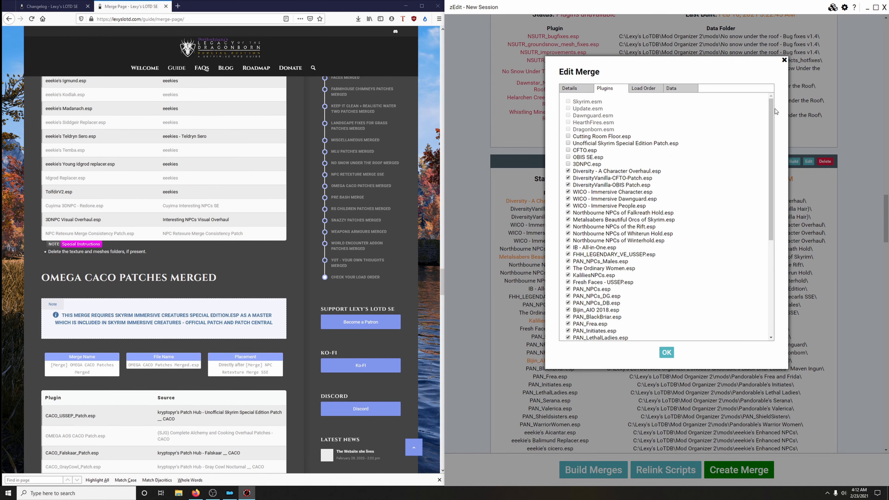
{"action": "scroll", "coordinate": [769, 112], "scroll_direction": "down", "scroll_amount": 5}
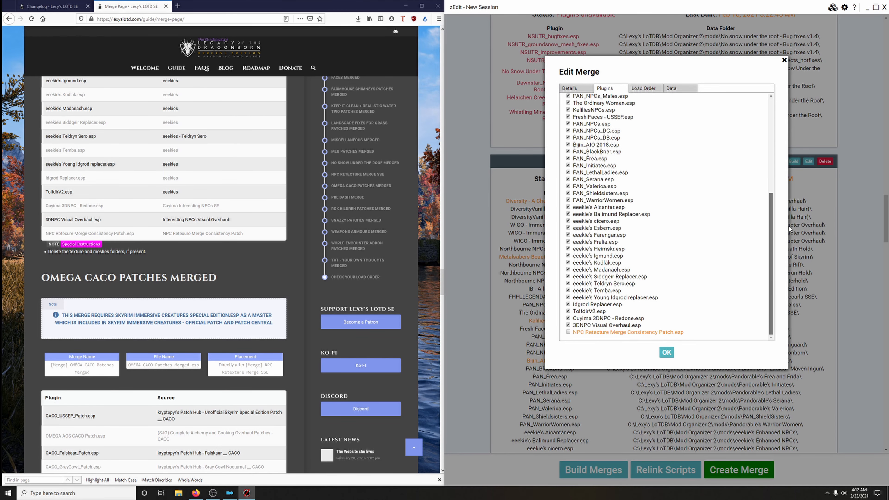
{"action": "left_click", "coordinate": [568, 332]}
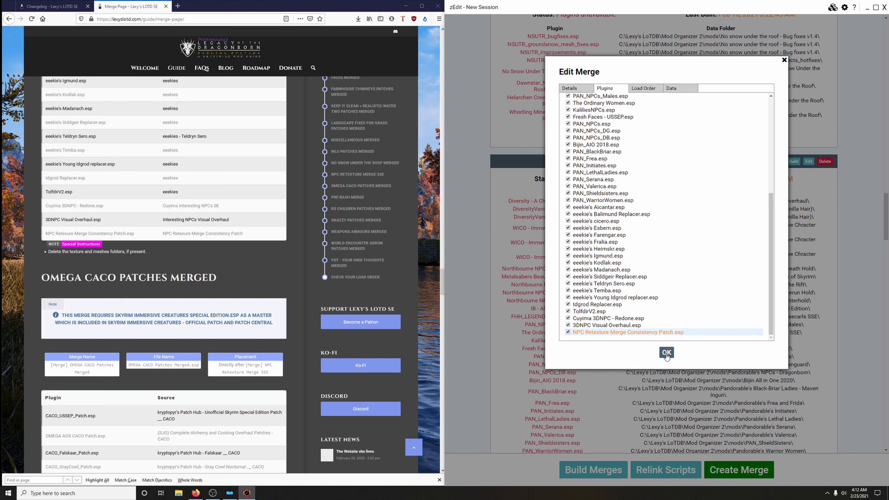
{"action": "left_click", "coordinate": [638, 91]}
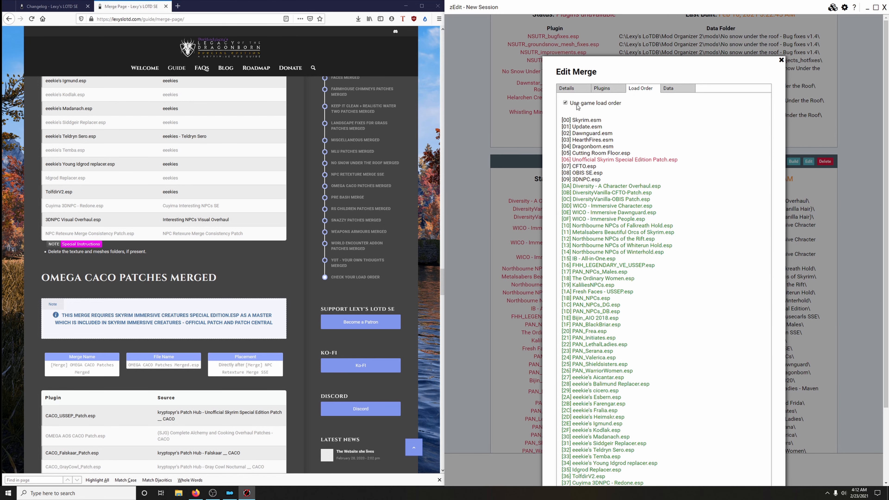
{"action": "scroll", "coordinate": [661, 315], "scroll_direction": "down", "scroll_amount": 10}
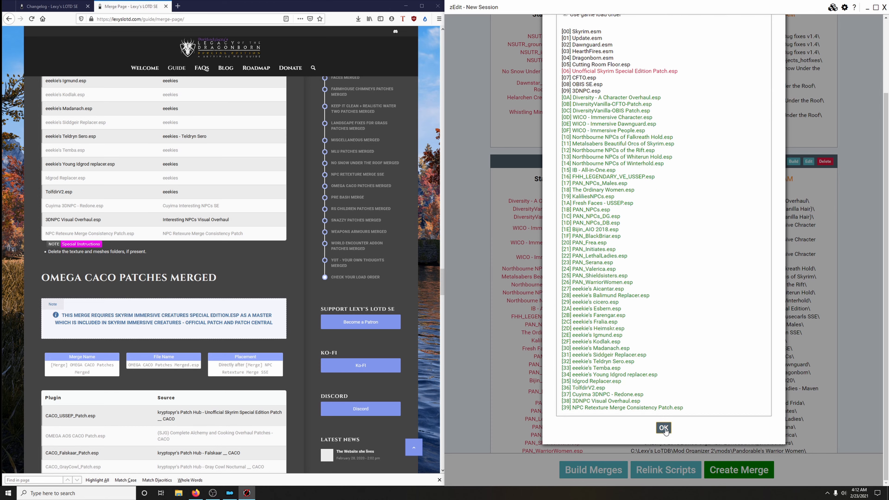
{"action": "left_click", "coordinate": [667, 429]}
Step: Build [Merge] NPC Retexture Merge SSE and close zEdit
{"action": "scroll", "coordinate": [660, 378], "scroll_direction": "down", "scroll_amount": 10}
{"action": "scroll", "coordinate": [549, 332], "scroll_direction": "up", "scroll_amount": 8}
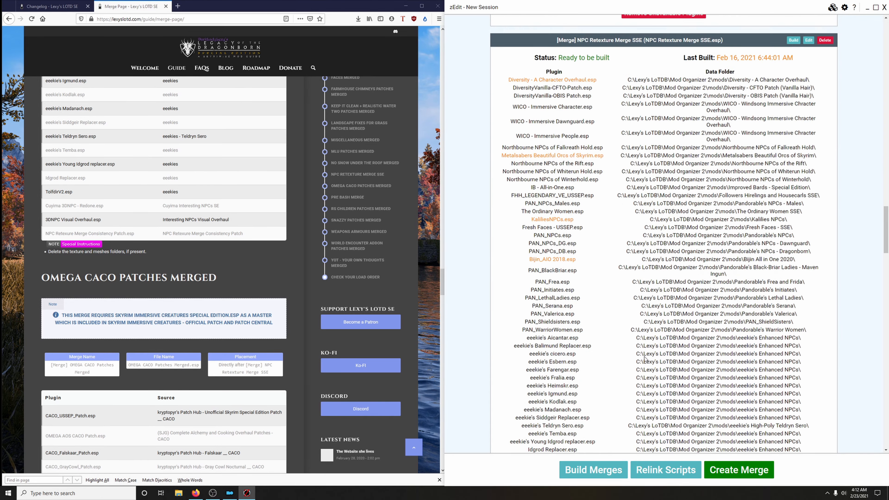
{"action": "left_click", "coordinate": [793, 162]}
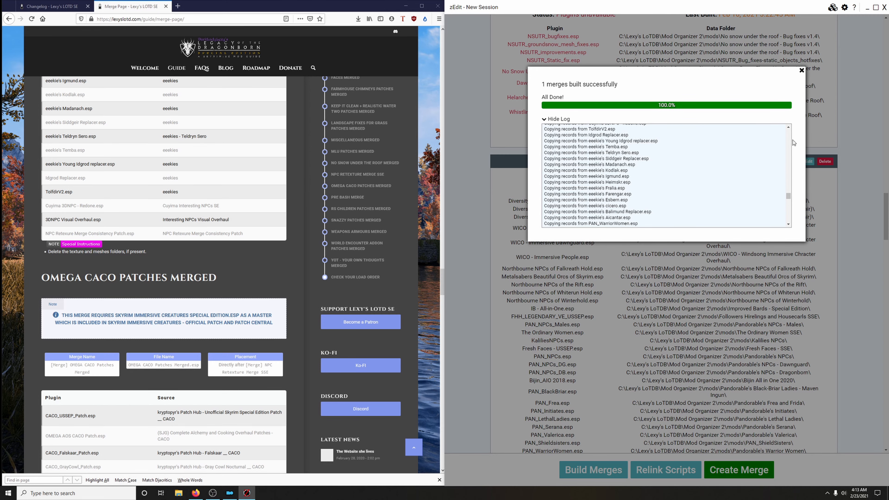
{"action": "left_click", "coordinate": [801, 71]}
{"action": "left_click", "coordinate": [883, 8]}
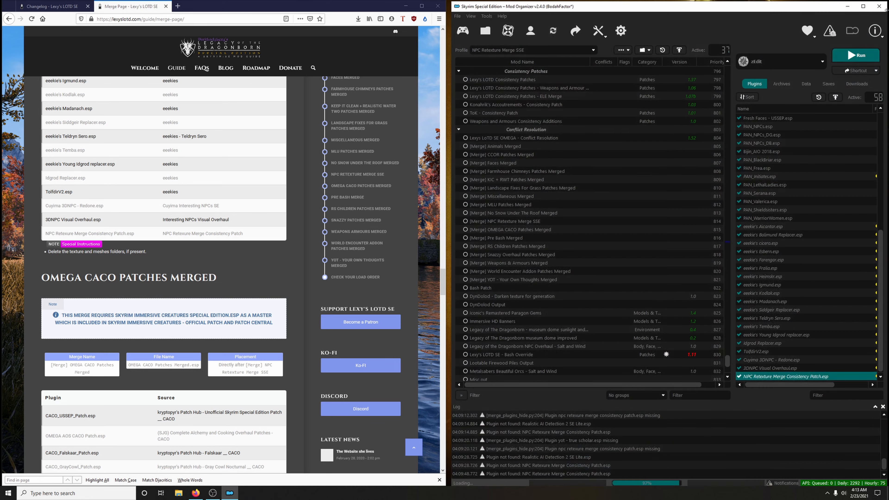
Step: Switch to the Legacy of the Dragonborn - Special Edition profile and disable the [Merge] NPC Retexture Merge SSE plugins using Merge Plugins Hide
{"action": "left_click", "coordinate": [520, 50]}
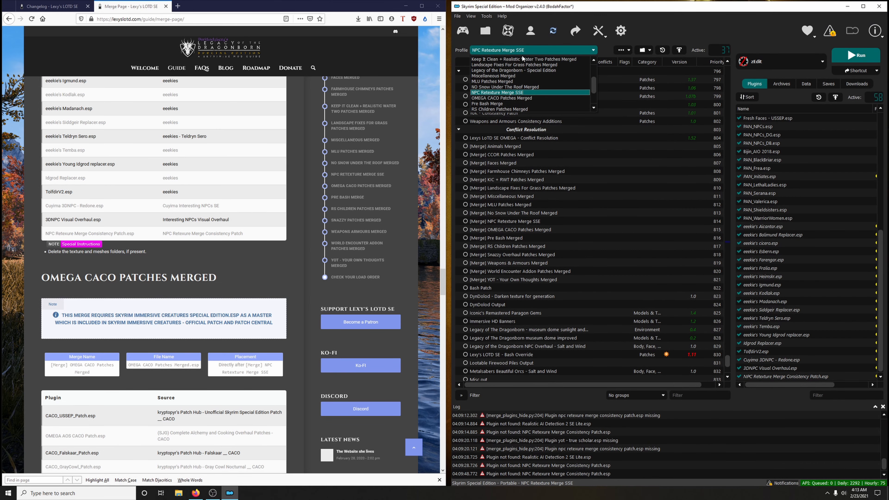
{"action": "left_click", "coordinate": [516, 70]}
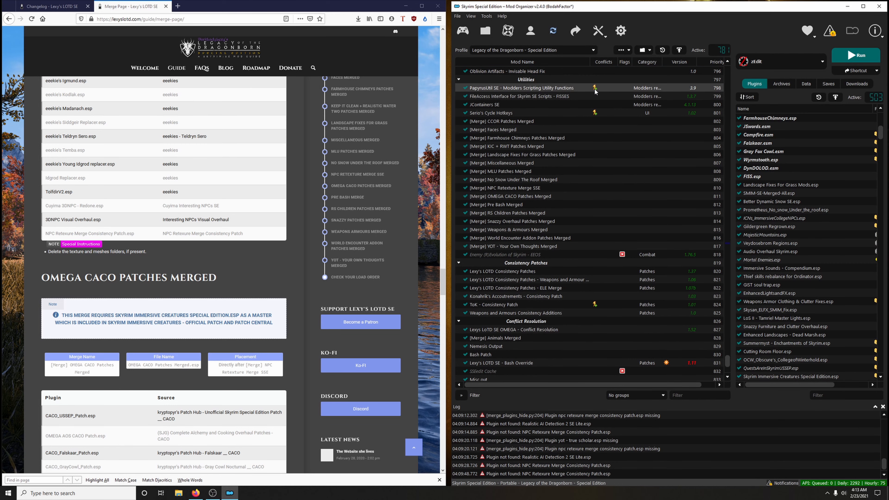
{"action": "left_click", "coordinate": [599, 35]}
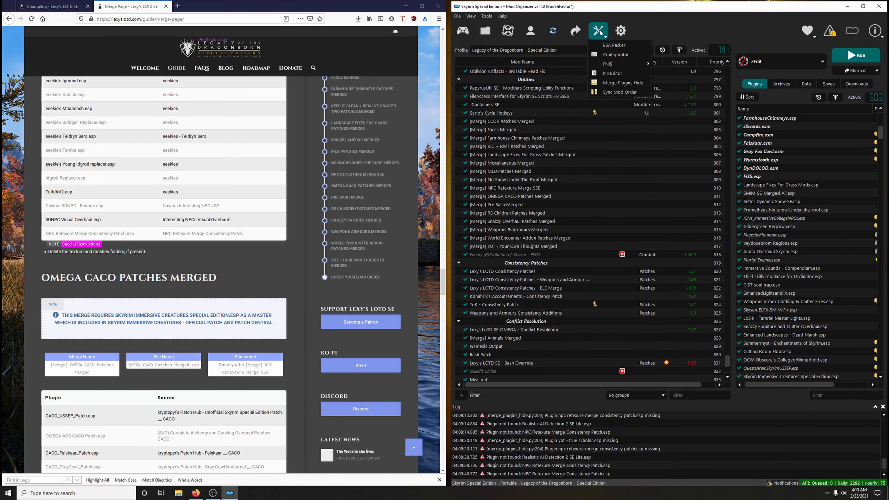
{"action": "left_click", "coordinate": [612, 83]}
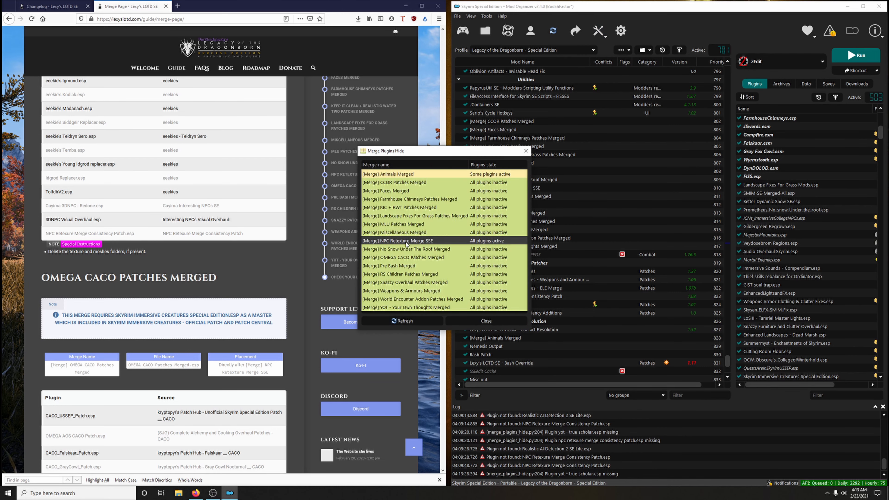
{"action": "double_click", "coordinate": [413, 241]}
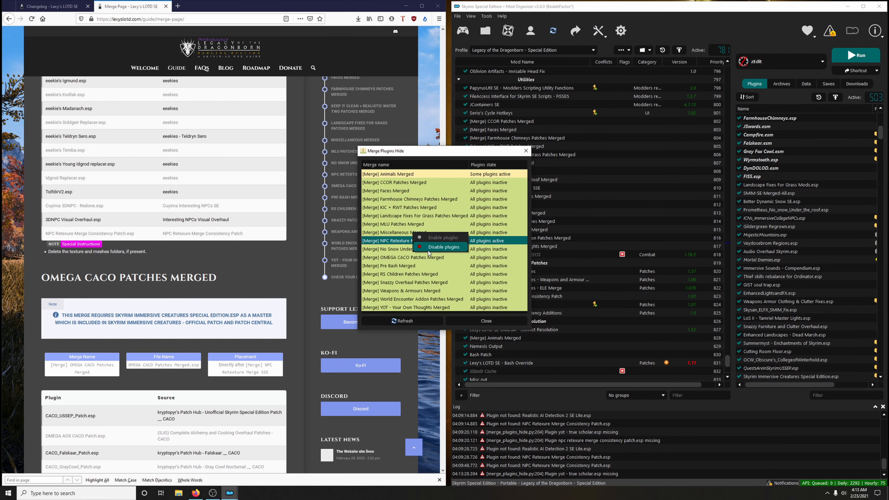
{"action": "left_click", "coordinate": [478, 317]}
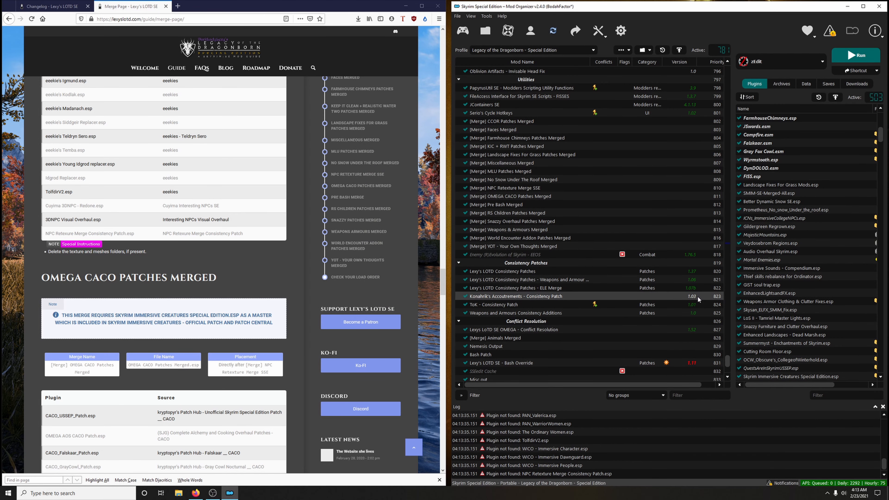
Step: Check the end of the plugin order against the changelog's Regenerate list and new game note
{"action": "left_click_drag", "start_coordinate": [880, 136], "coordinate": [881, 365]}
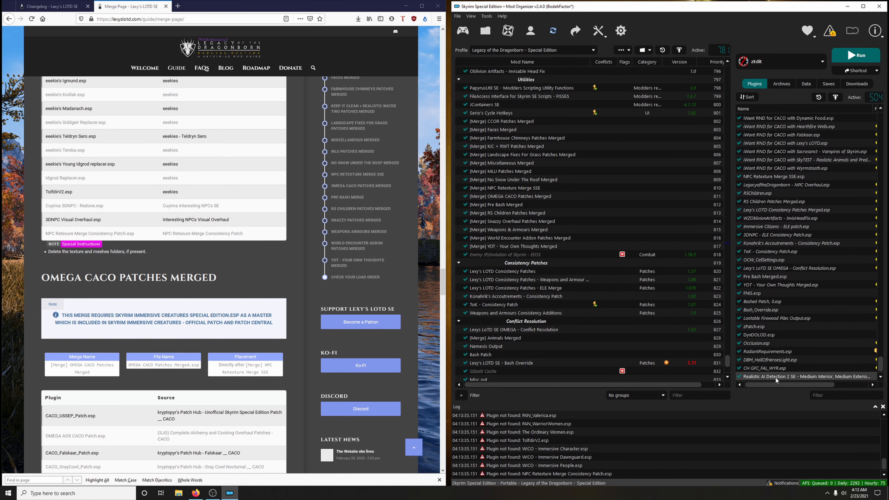
{"action": "mouse_move", "coordinate": [775, 377]}
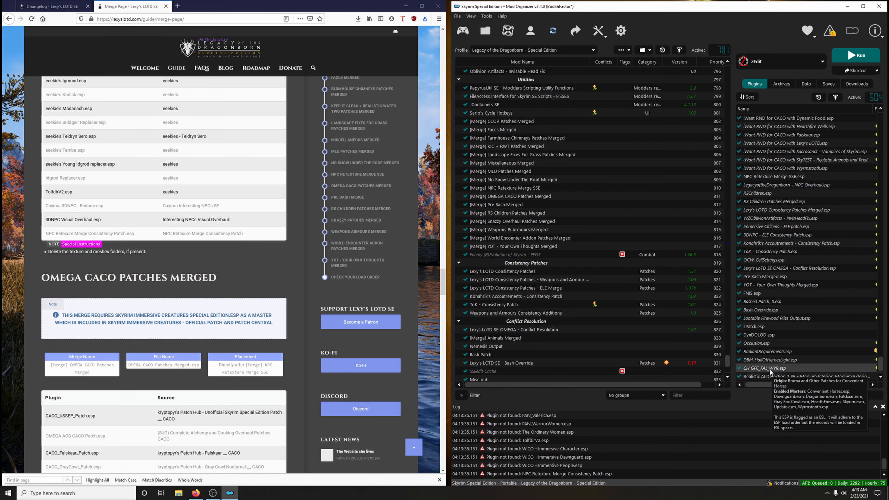
{"action": "left_click", "coordinate": [49, 6]}
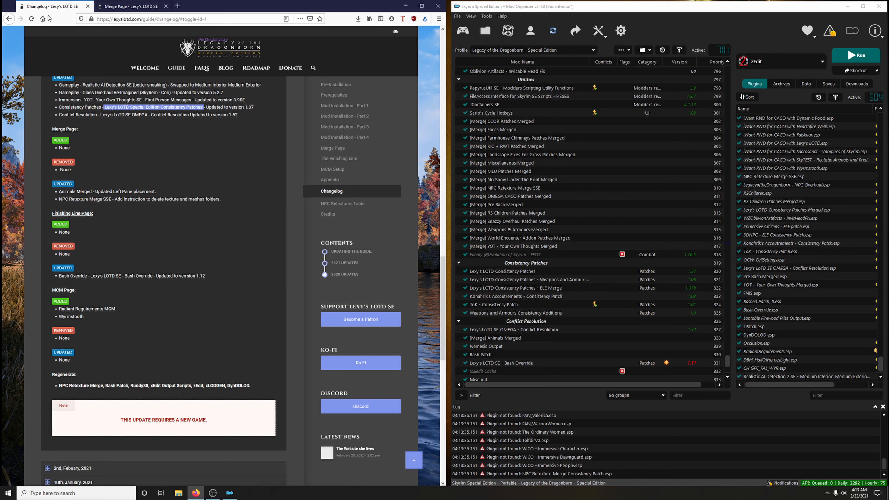
{"action": "double_click", "coordinate": [139, 385]}
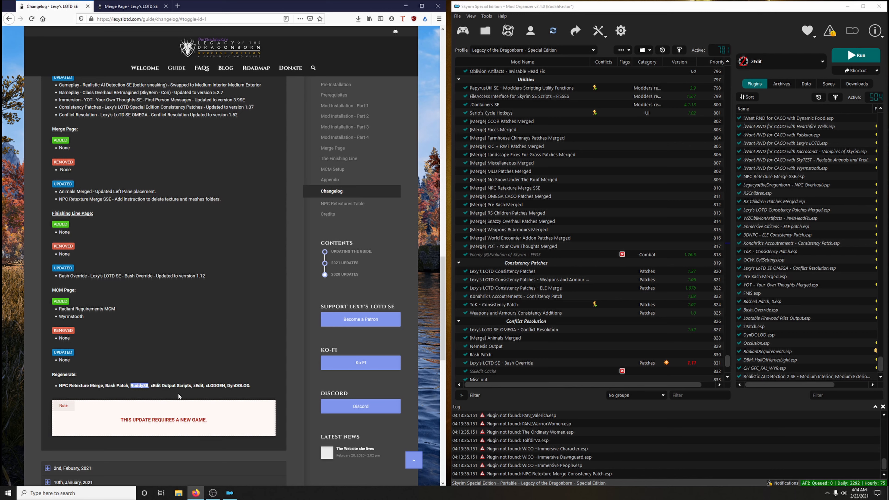
{"action": "left_click_drag", "start_coordinate": [121, 419], "coordinate": [192, 420]}
Step: Enable the plugins of [Merge] Animals Merged using Merge Plugins Hide and recheck their state
{"action": "left_click", "coordinate": [598, 30]}
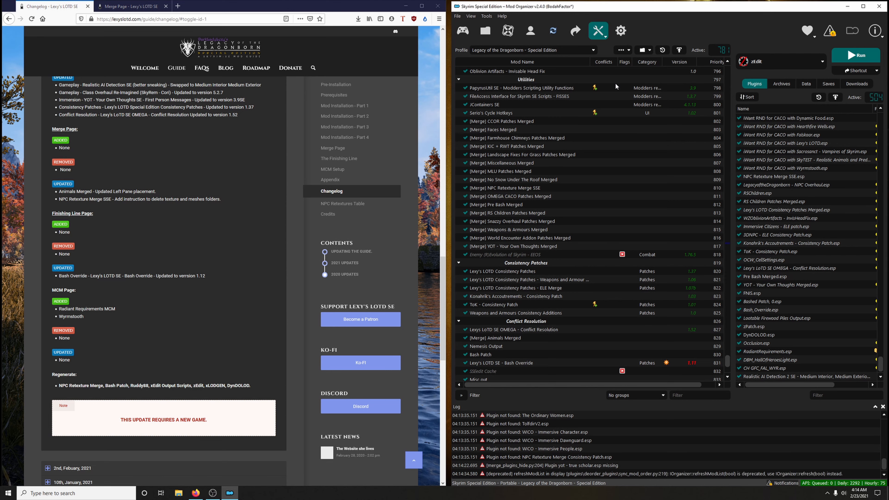
{"action": "left_click", "coordinate": [615, 83]}
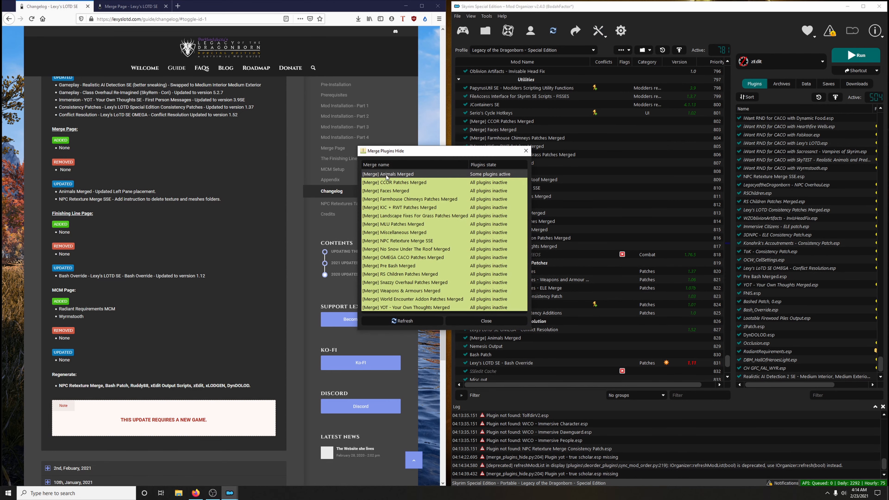
{"action": "right_click", "coordinate": [404, 175]}
{"action": "left_click", "coordinate": [422, 171]}
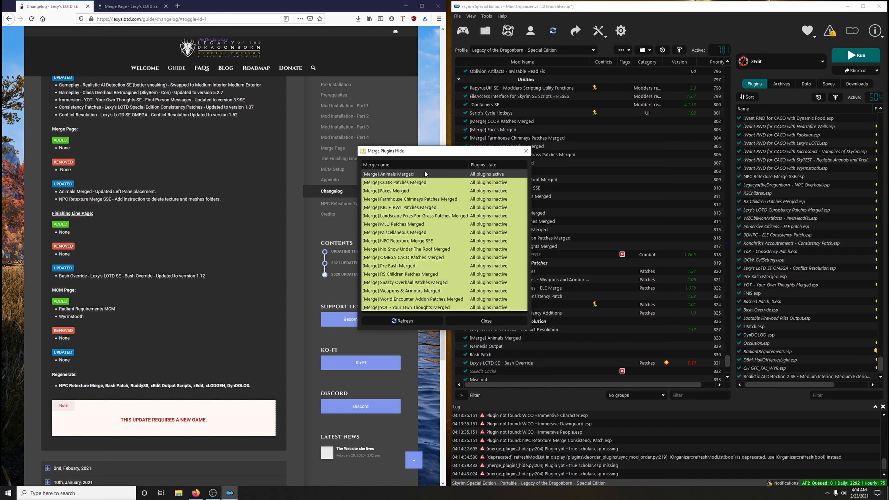
{"action": "left_click", "coordinate": [486, 320]}
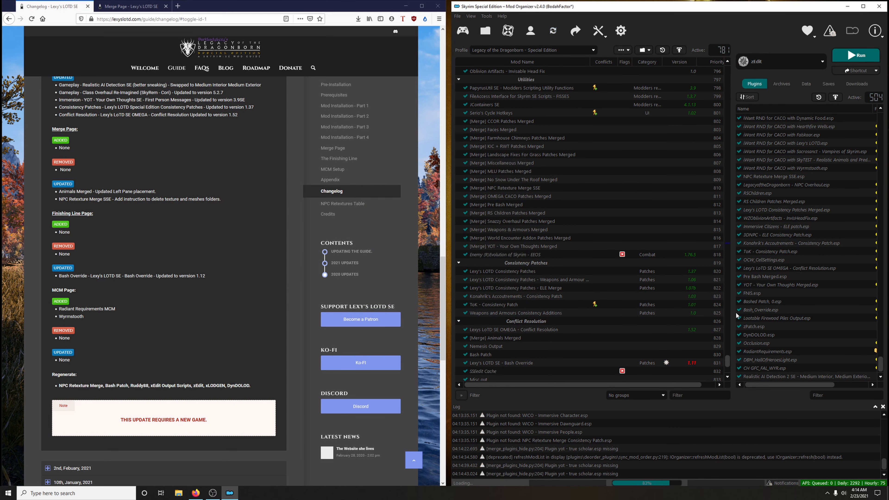
{"action": "scroll", "coordinate": [775, 304], "scroll_direction": "down", "scroll_amount": 3}
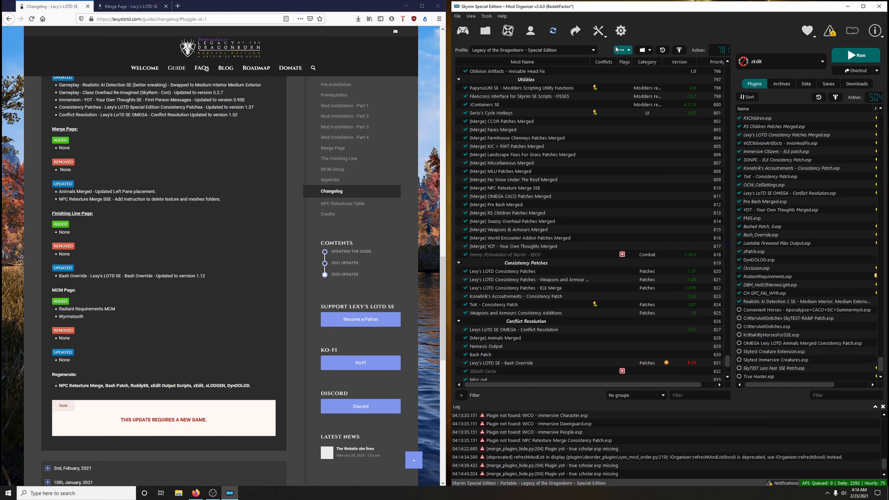
{"action": "left_click", "coordinate": [599, 32]}
{"action": "left_click", "coordinate": [614, 85]}
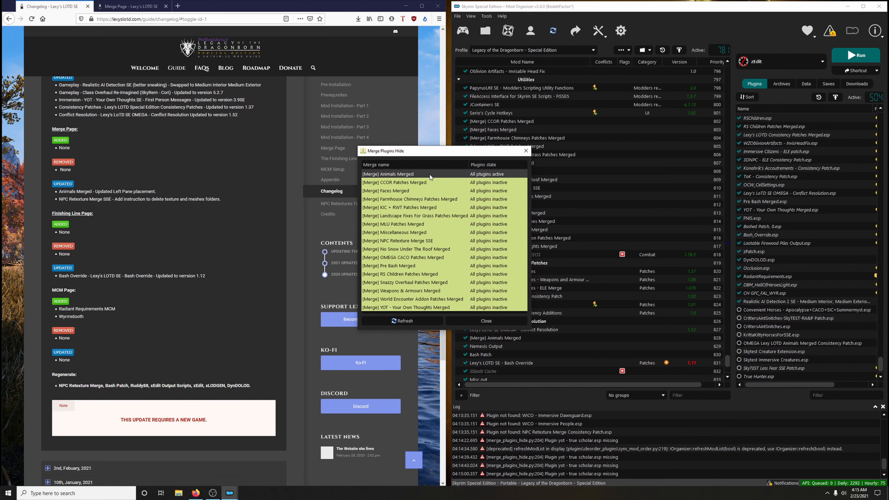
{"action": "right_click", "coordinate": [430, 175]}
{"action": "left_click", "coordinate": [503, 323]}
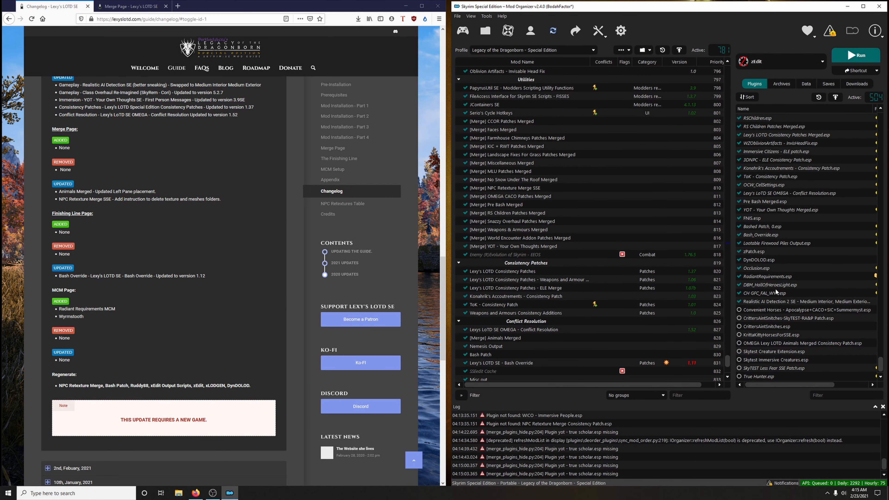
Step: Switch to the Animals merged profile and launch zEdit with a zMerge session for Skyrim SE
{"action": "left_click", "coordinate": [532, 50]}
{"action": "scroll", "coordinate": [538, 63], "scroll_direction": "up", "scroll_amount": 3}
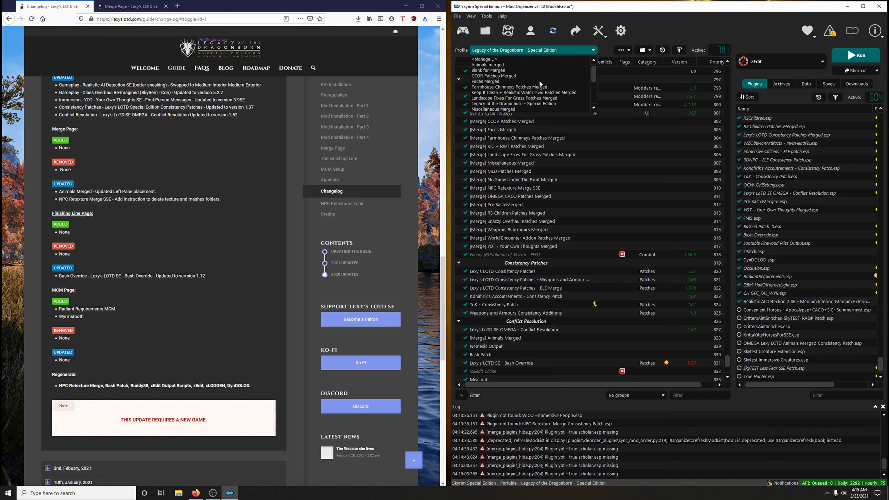
{"action": "left_click", "coordinate": [507, 65]}
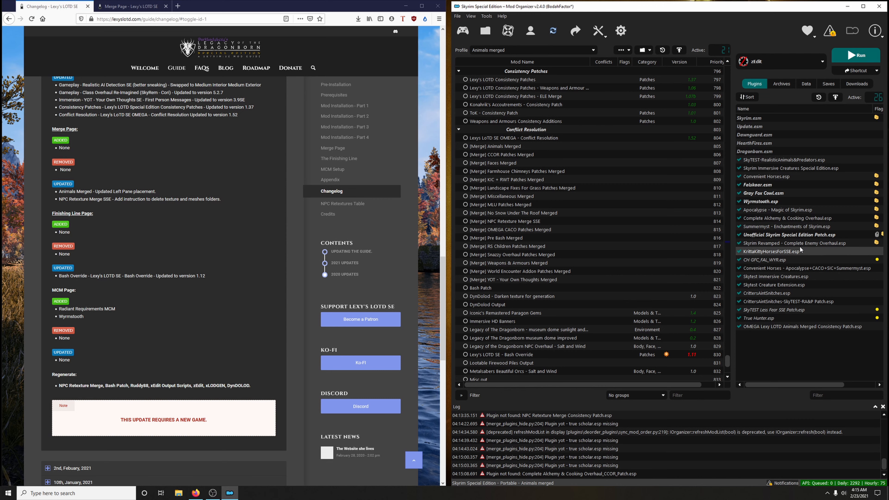
{"action": "left_click", "coordinate": [853, 55]}
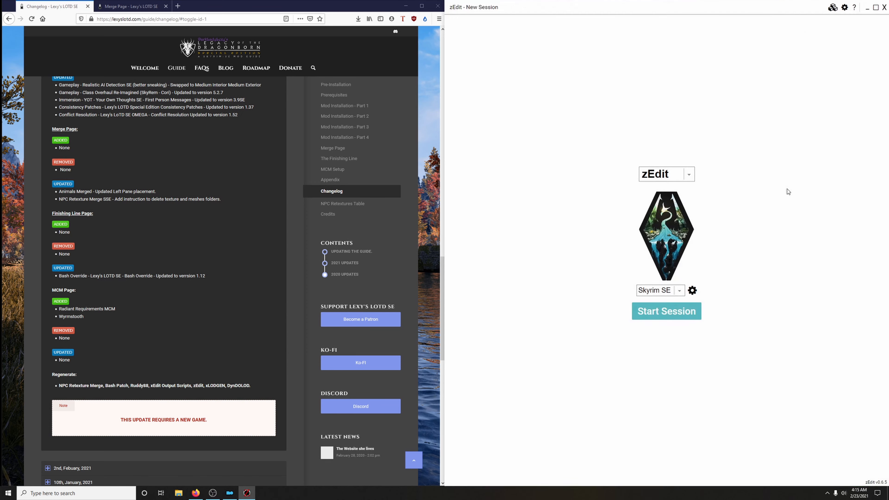
{"action": "left_click", "coordinate": [687, 174]}
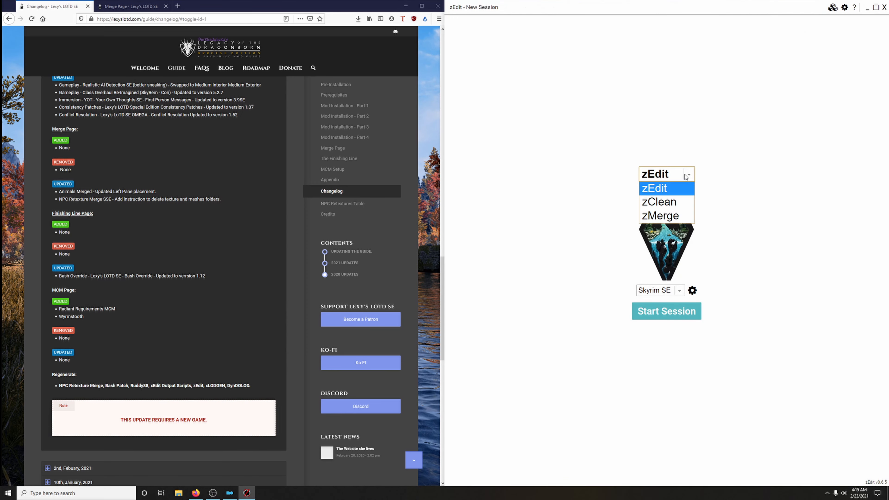
{"action": "left_click", "coordinate": [663, 215]}
{"action": "left_click", "coordinate": [694, 314]}
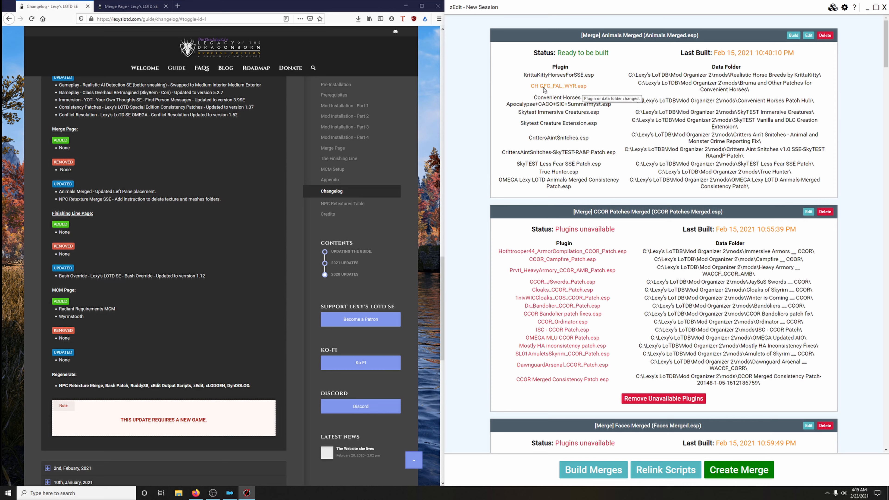
Step: Build [Merge] Animals Merged with its log shown, and close zEdit
{"action": "left_click", "coordinate": [793, 36]}
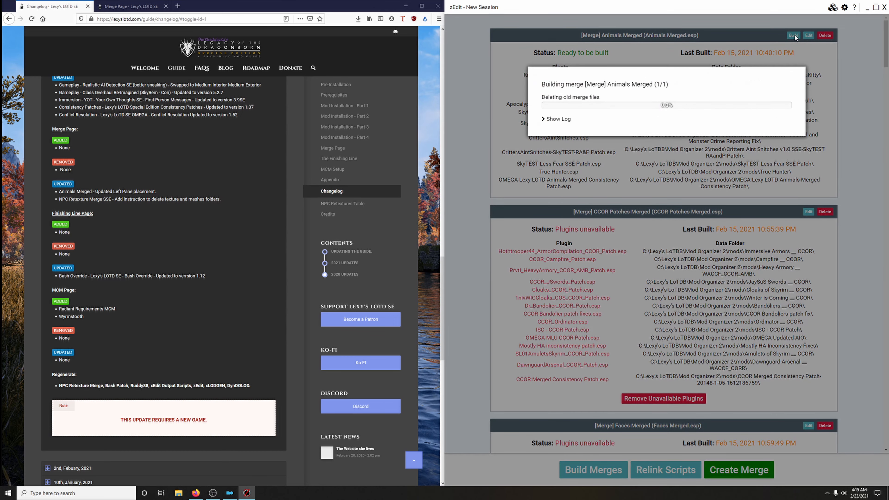
{"action": "left_click", "coordinate": [558, 119]}
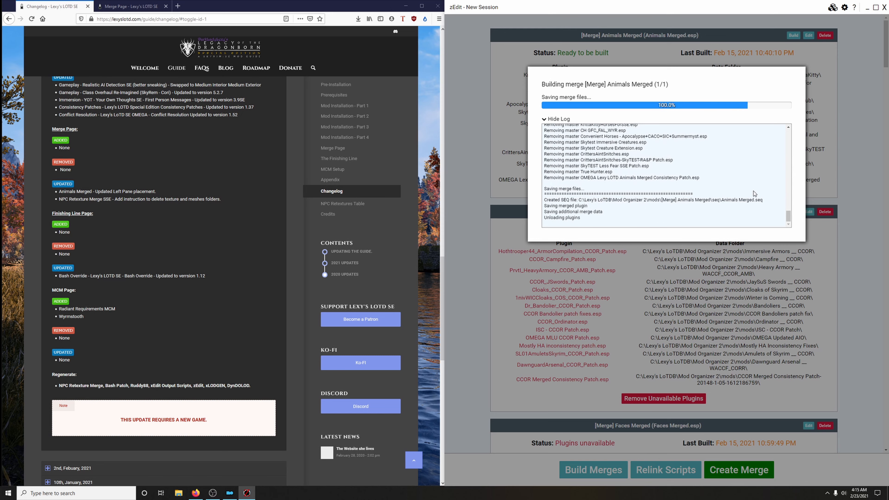
{"action": "left_click", "coordinate": [801, 70]}
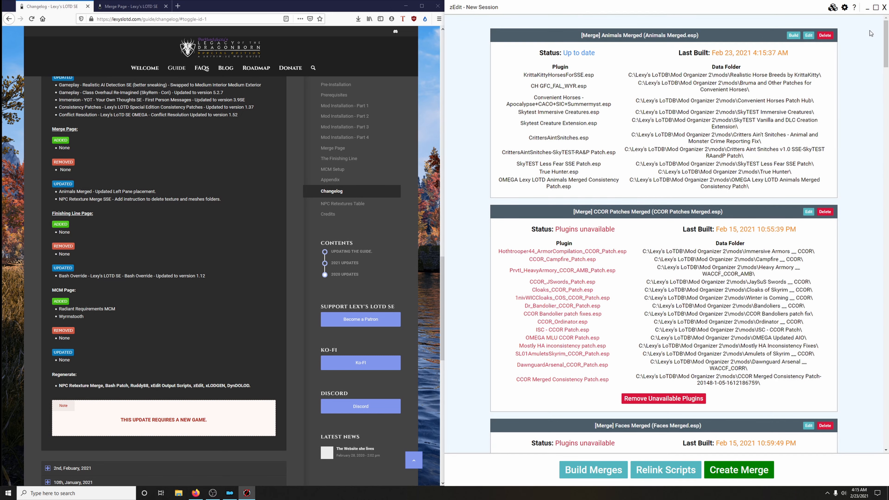
{"action": "left_click", "coordinate": [884, 8]}
Step: Switch back to the Legacy of the Dragonborn - Special Edition profile and disable the plugins of [Merge] Animals Merged using Merge Plugins Hide
{"action": "left_click", "coordinate": [551, 49]}
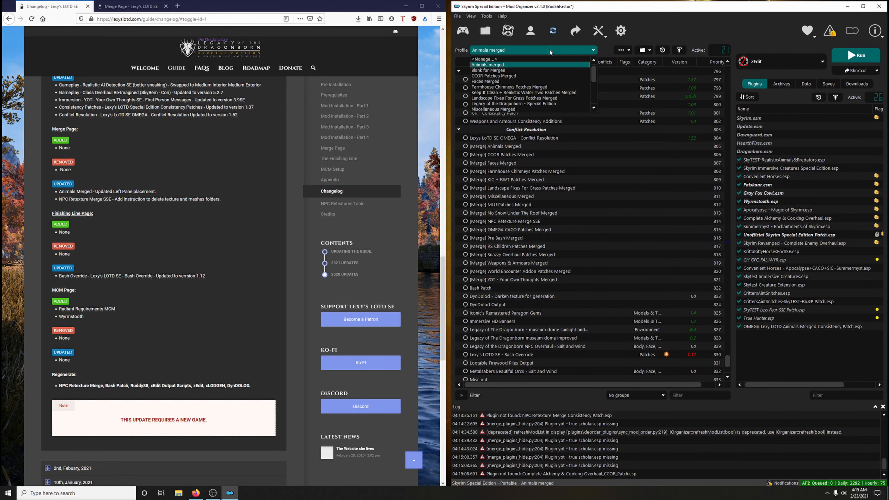
{"action": "left_click", "coordinate": [512, 104]}
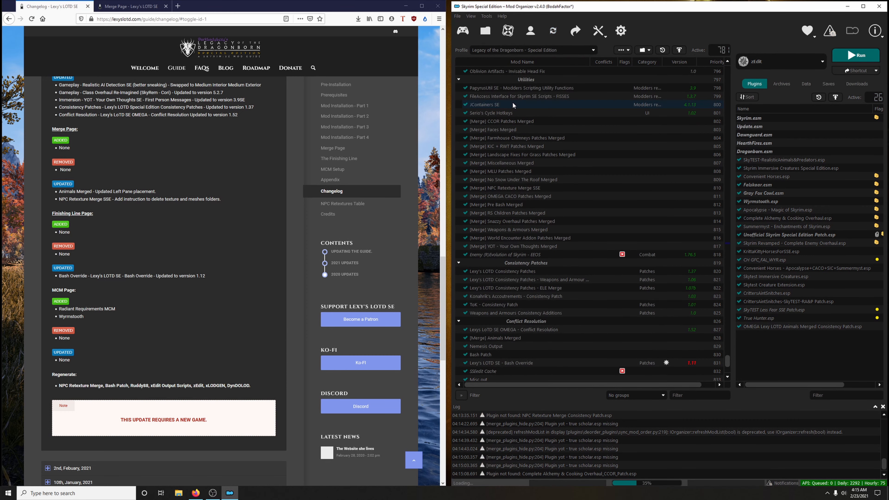
{"action": "left_click", "coordinate": [598, 31]}
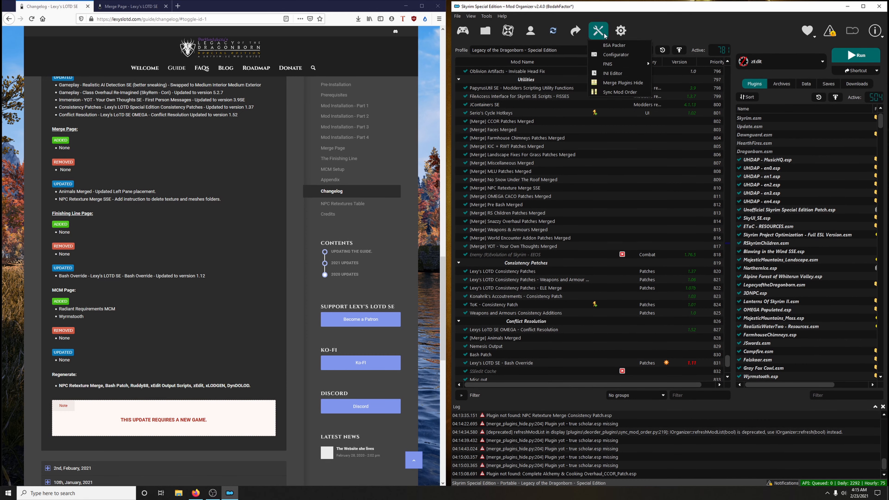
{"action": "left_click", "coordinate": [638, 86]}
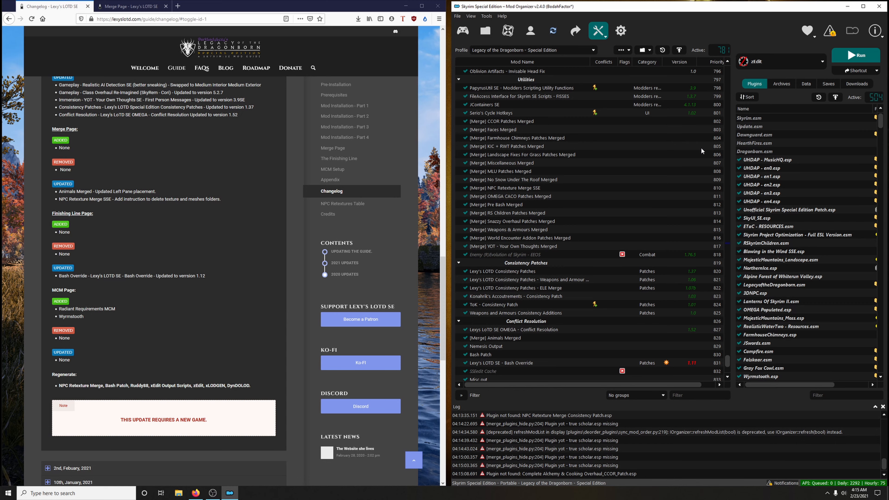
{"action": "right_click", "coordinate": [417, 174]}
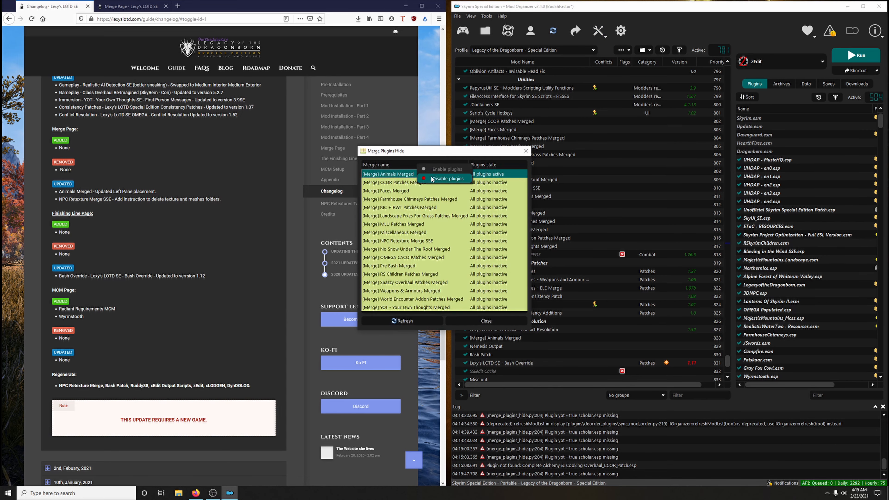
{"action": "left_click", "coordinate": [448, 178]}
{"action": "left_click", "coordinate": [485, 320]}
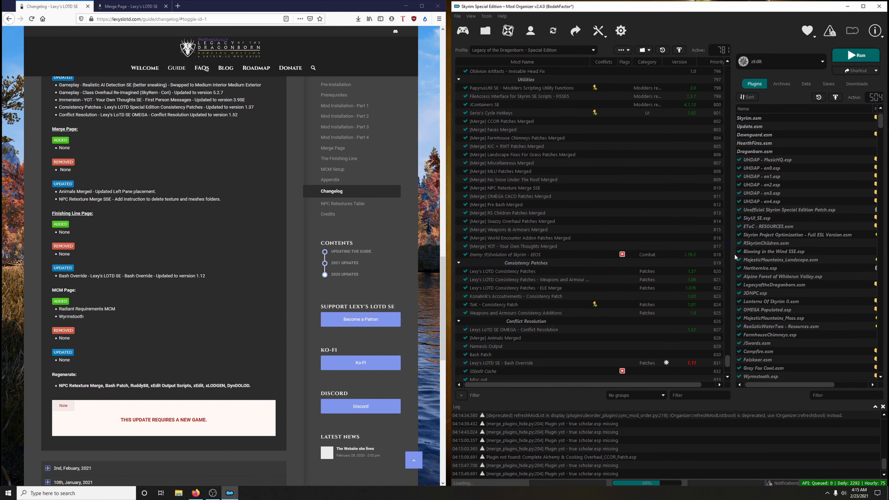
{"action": "left_click_drag", "start_coordinate": [883, 132], "coordinate": [880, 364]}
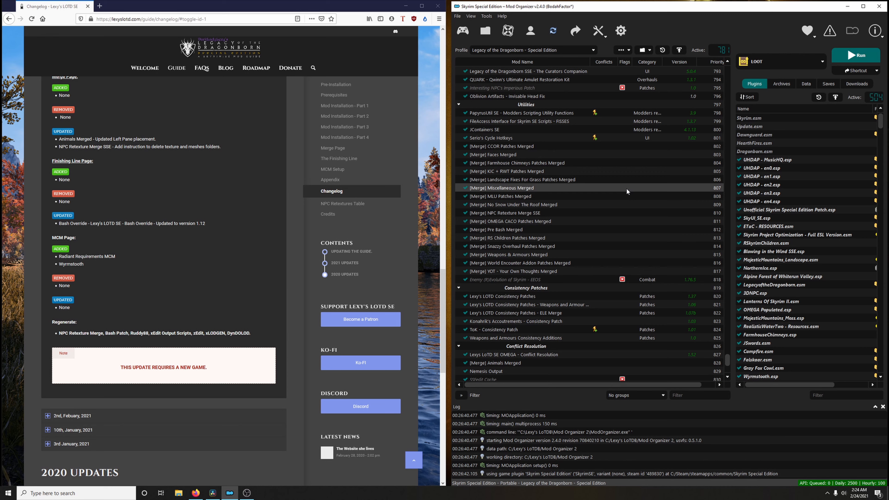
Step: Enable the plugins of [Merge] YOT - Your Own Thoughts Merged using Merge Plugins Hide
{"action": "left_click", "coordinate": [600, 33]}
{"action": "left_click", "coordinate": [609, 85]}
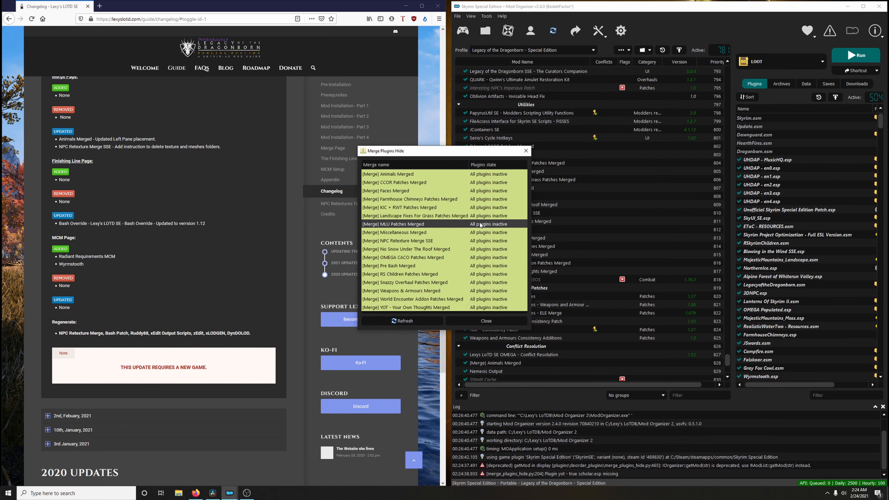
{"action": "left_click", "coordinate": [391, 307]}
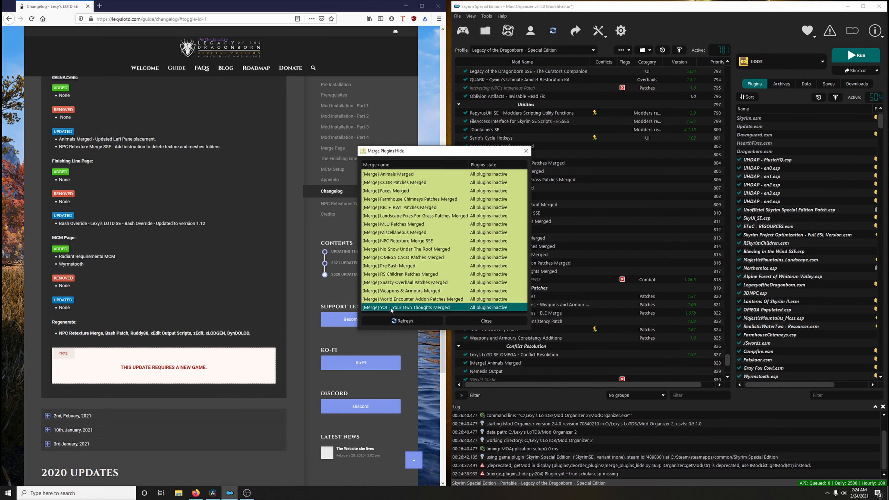
{"action": "left_click", "coordinate": [403, 320]}
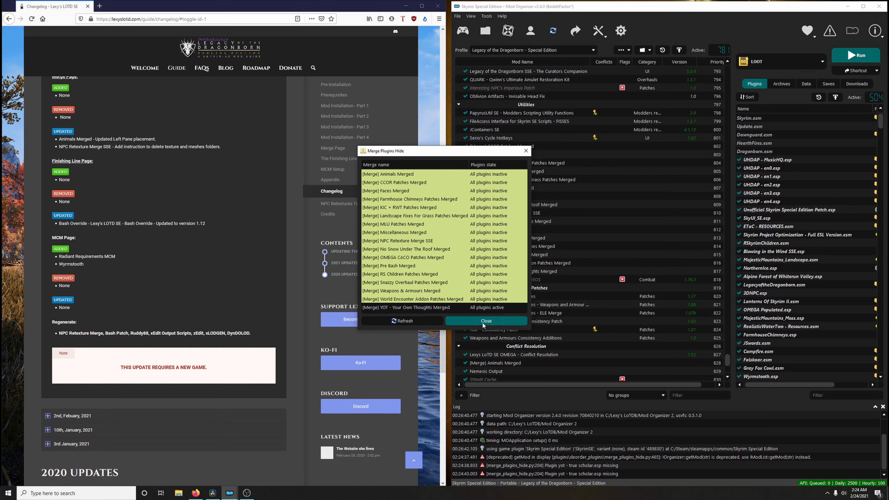
{"action": "left_click", "coordinate": [482, 322]}
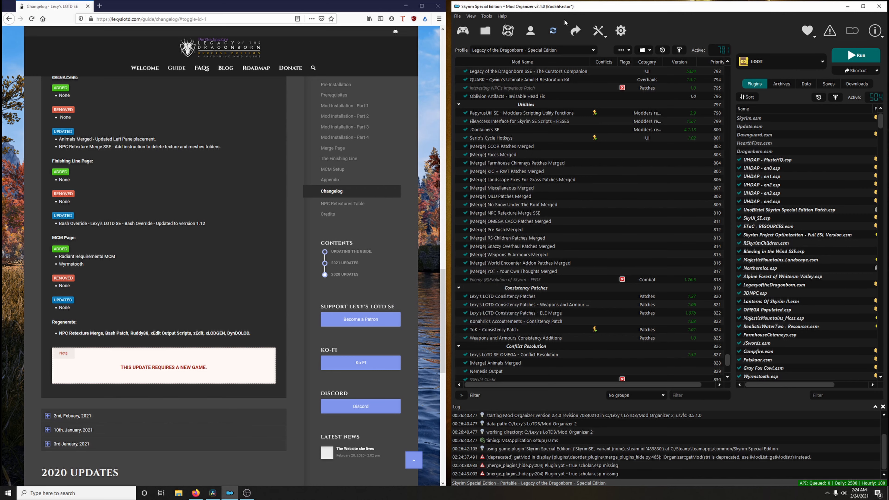
Step: Switch to the YOT - Your Own Thoughts Merged profile and check its plugin list through to the end
{"action": "left_click", "coordinate": [520, 50]}
{"action": "scroll", "coordinate": [523, 66], "scroll_direction": "down", "scroll_amount": 5}
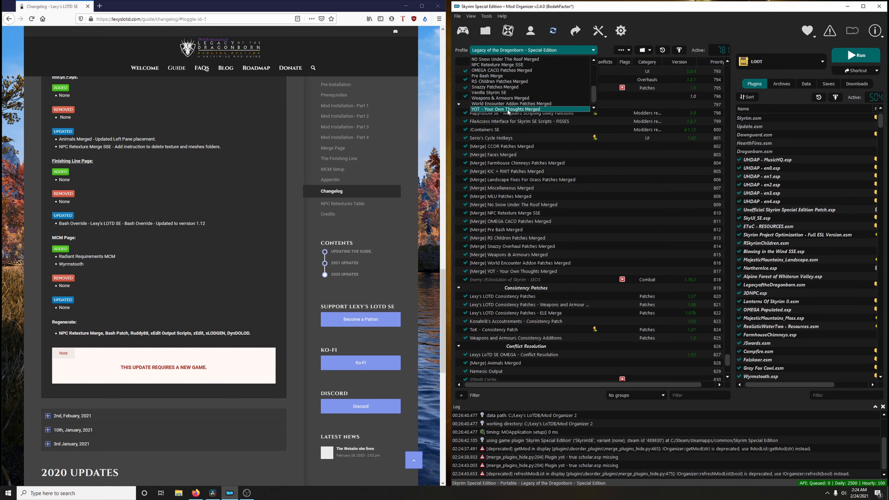
{"action": "left_click", "coordinate": [507, 110]}
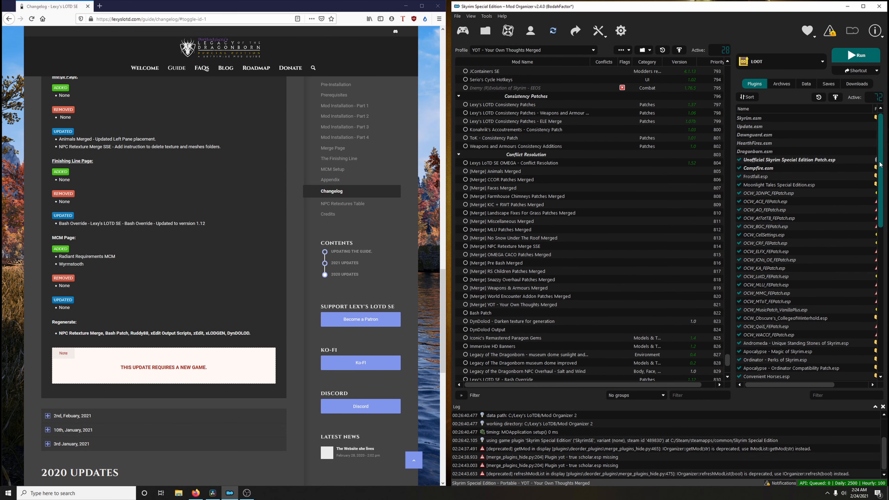
{"action": "scroll", "coordinate": [805, 217], "scroll_direction": "down", "scroll_amount": 15}
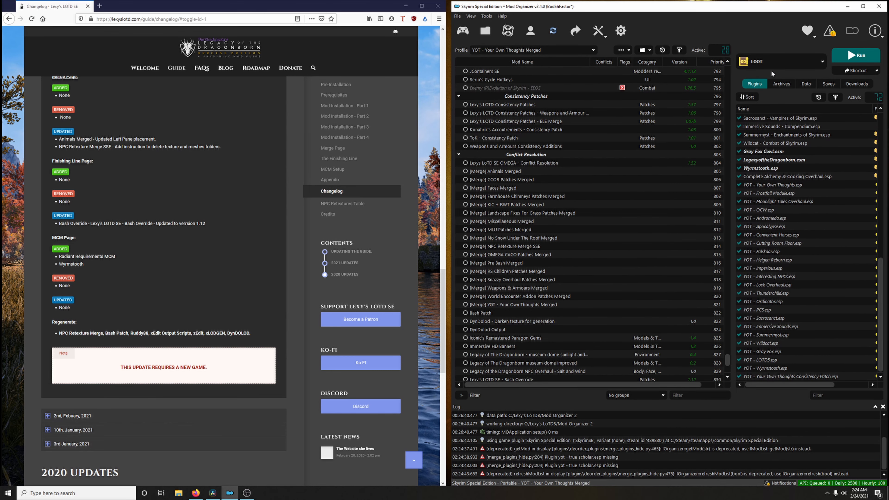
Step: Launch zEdit from the mod manager and start a zMerge session for Skyrim SE
{"action": "left_click", "coordinate": [780, 61]}
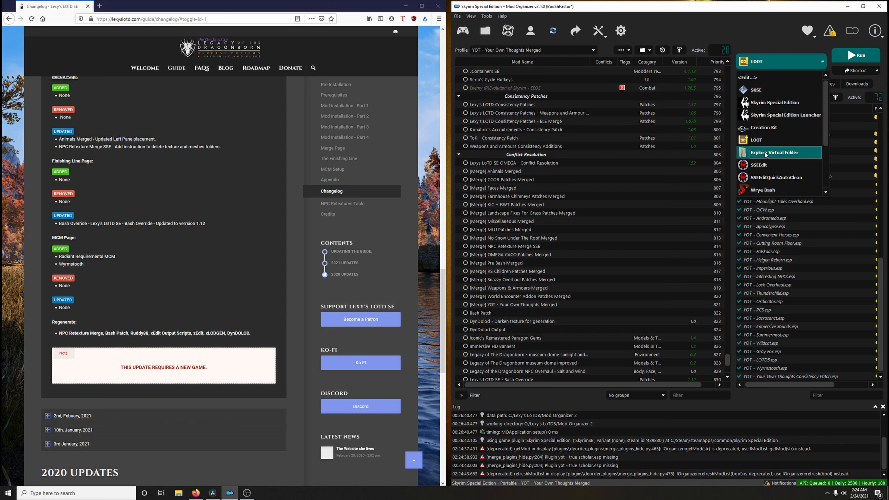
{"action": "scroll", "coordinate": [775, 149], "scroll_direction": "down", "scroll_amount": 2}
{"action": "left_click", "coordinate": [762, 127]}
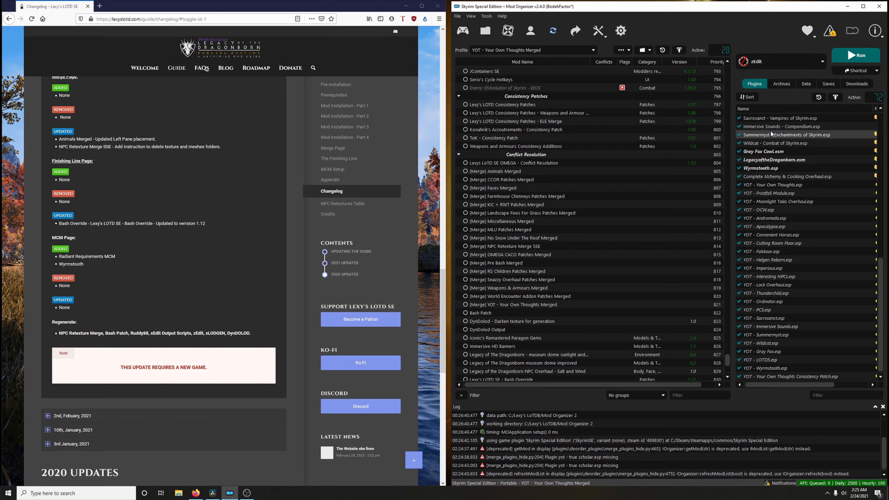
{"action": "left_click", "coordinate": [860, 56]}
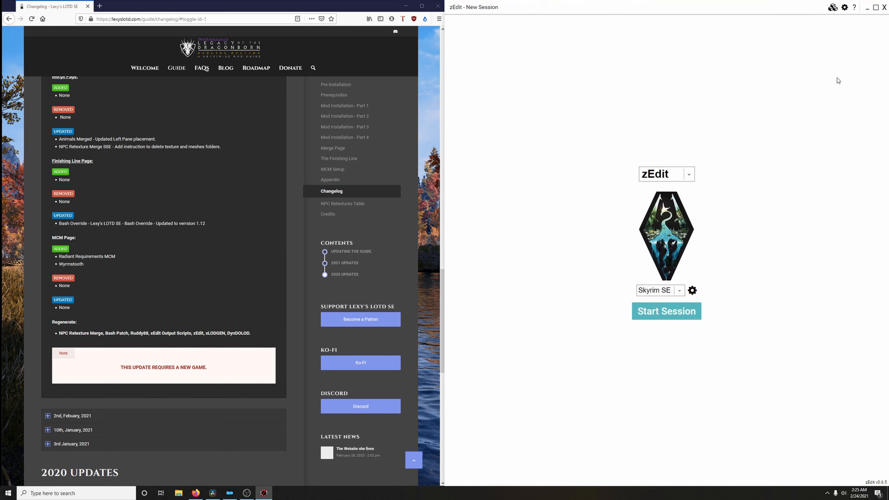
{"action": "left_click", "coordinate": [678, 178]}
{"action": "left_click", "coordinate": [664, 214]}
{"action": "left_click", "coordinate": [665, 311]}
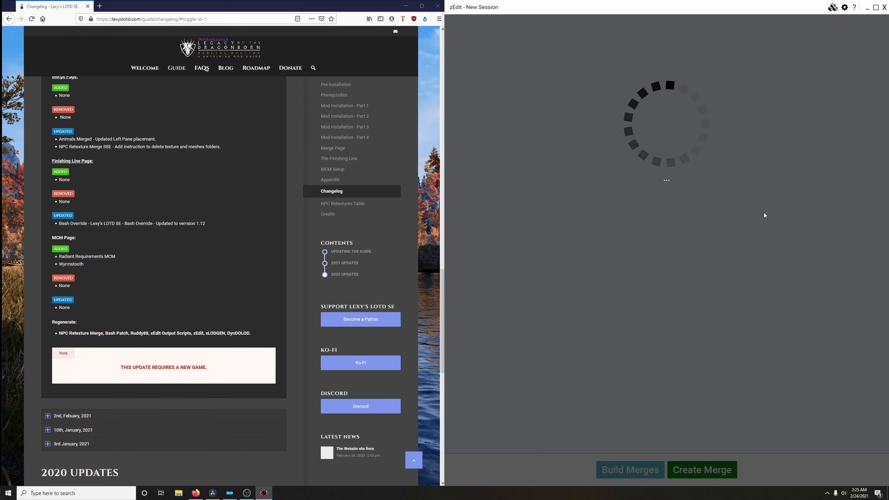
Step: Build [Merge] YOT - Your Own Thoughts Merged with its log shown, and close zEdit
{"action": "scroll", "coordinate": [764, 212], "scroll_direction": "down", "scroll_amount": 7}
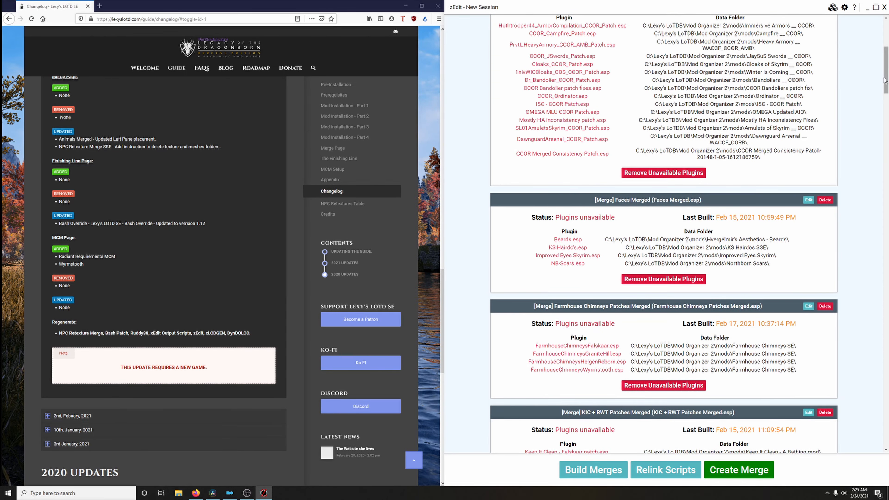
{"action": "left_click_drag", "start_coordinate": [887, 75], "coordinate": [887, 431]}
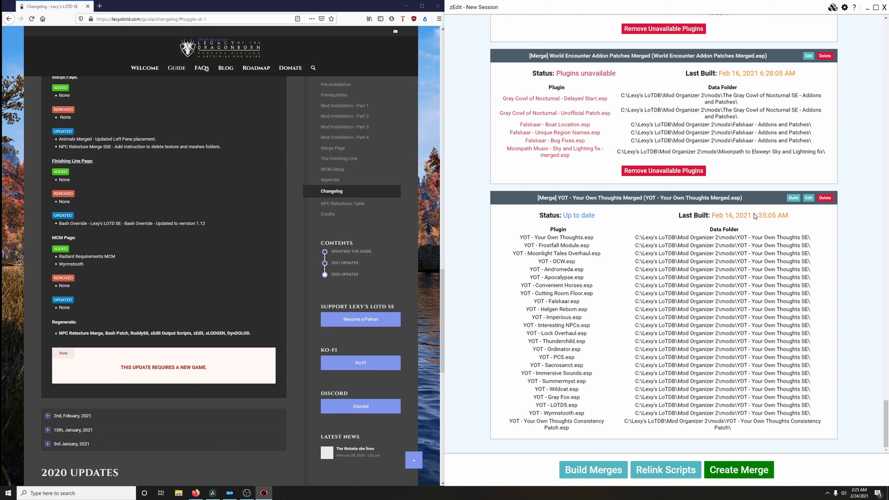
{"action": "left_click", "coordinate": [793, 198]}
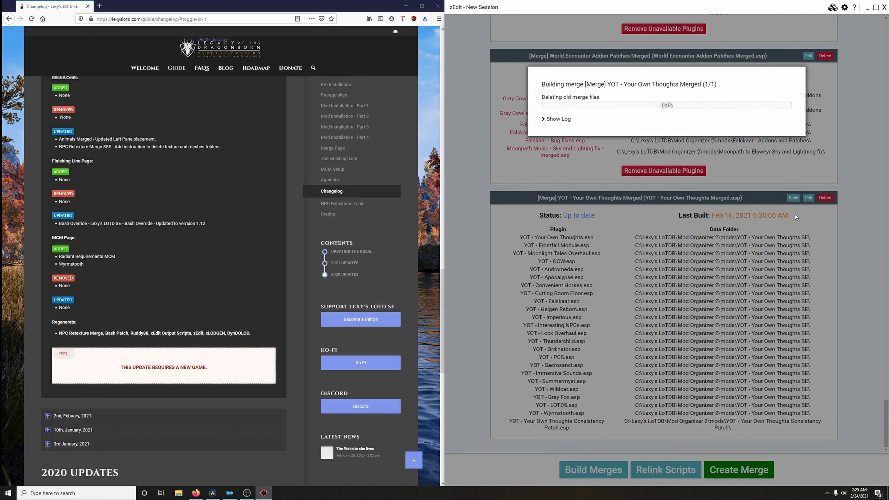
{"action": "left_click", "coordinate": [566, 119]}
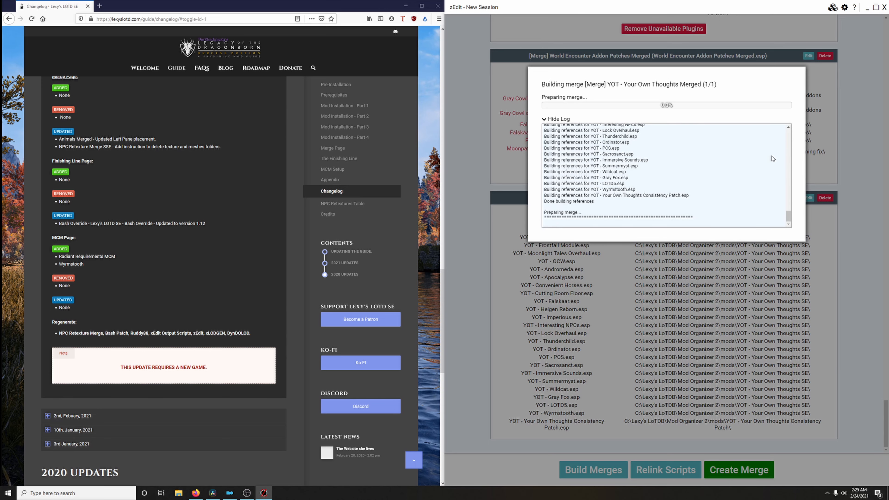
{"action": "left_click", "coordinate": [801, 71]}
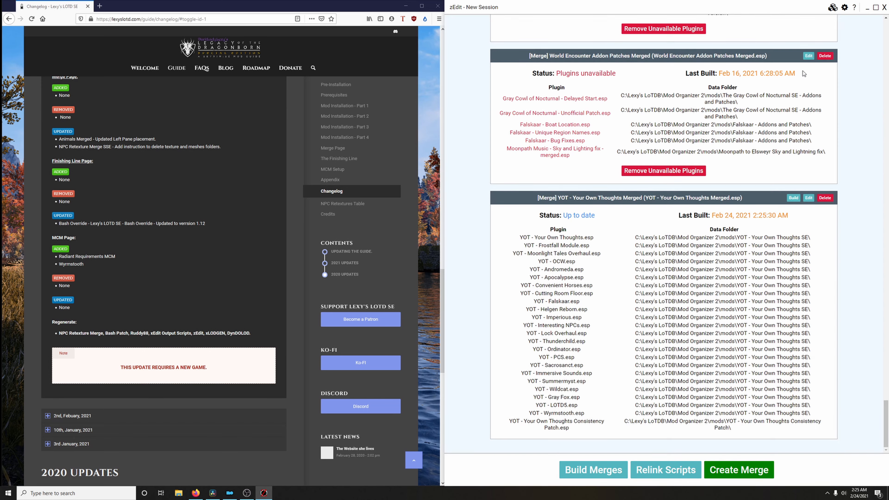
{"action": "left_click", "coordinate": [884, 8]}
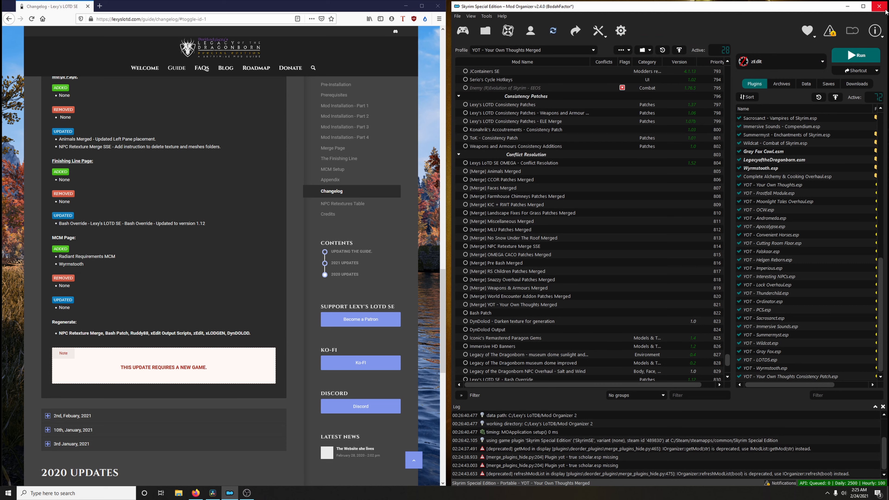
Step: Return to the Legacy of the Dragonborn - Special Edition profile and disable the plugins of [Merge] YOT - Your Own Thoughts Merged
{"action": "left_click", "coordinate": [522, 52]}
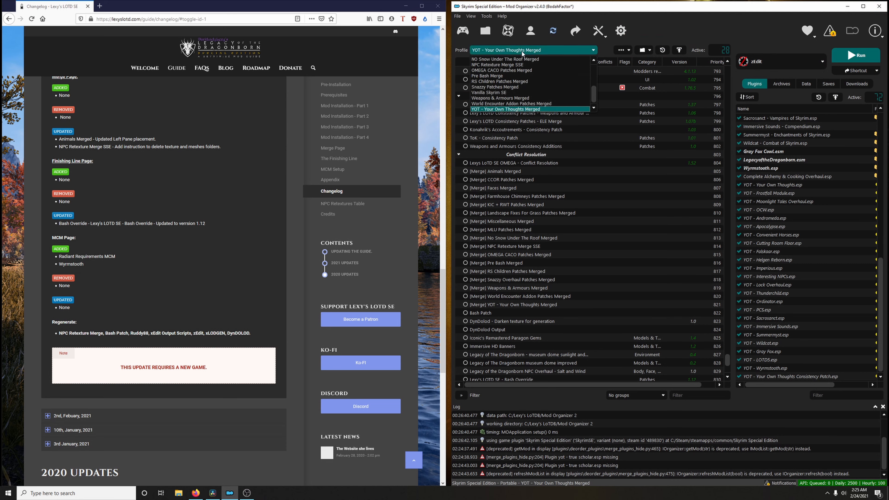
{"action": "scroll", "coordinate": [494, 95], "scroll_direction": "up", "scroll_amount": 3}
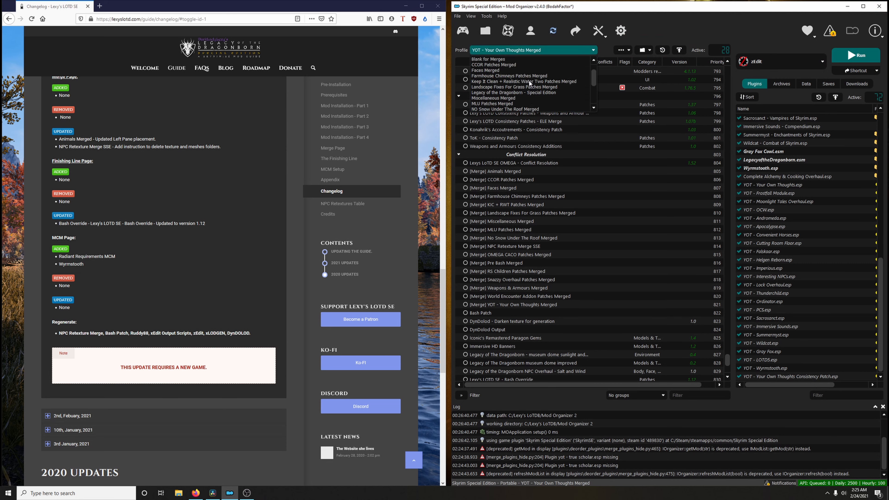
{"action": "left_click", "coordinate": [493, 93]}
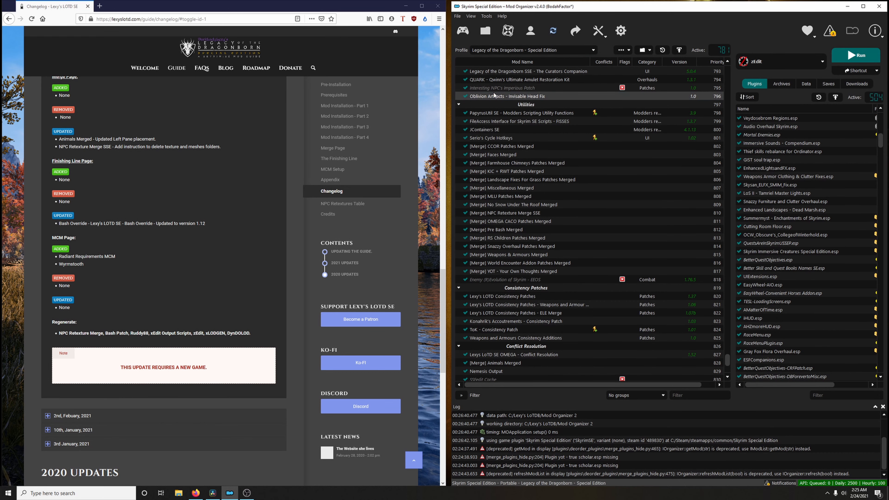
{"action": "left_click", "coordinate": [599, 30]}
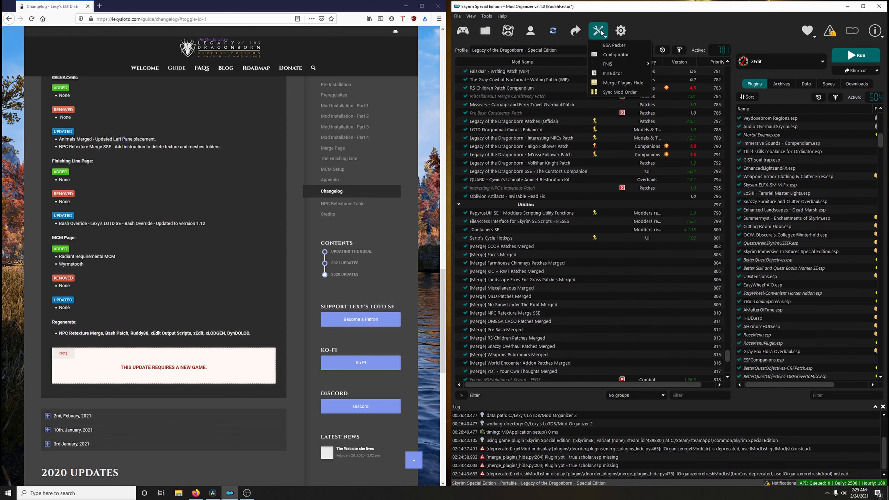
{"action": "left_click", "coordinate": [614, 83]}
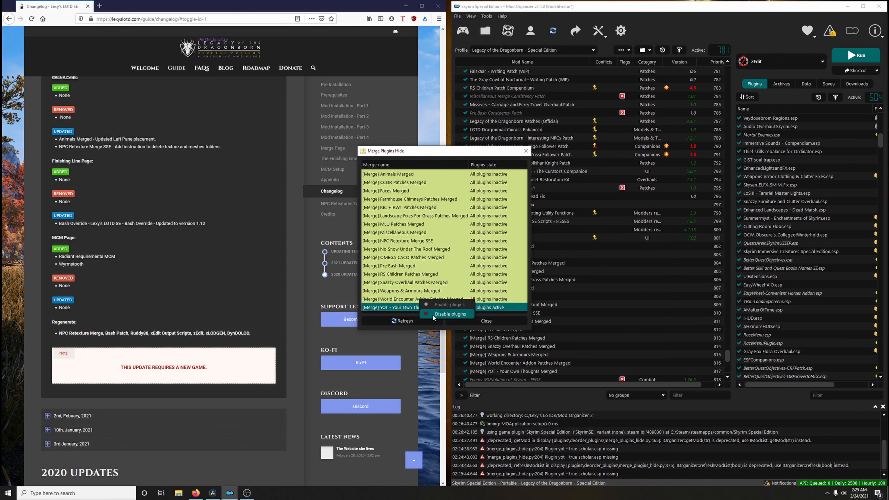
{"action": "left_click", "coordinate": [430, 320]}
{"action": "left_click", "coordinate": [486, 321]}
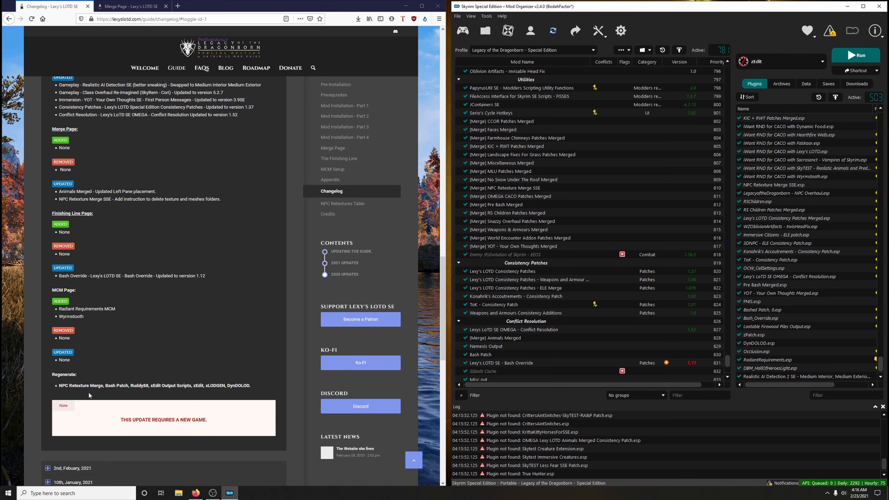
Step: Check the xEdit Output Scripts entry in the changelog's Regenerate list and locate the Lootable Firewood Piles Output mod
{"action": "left_click_drag", "start_coordinate": [105, 385], "coordinate": [184, 386]}
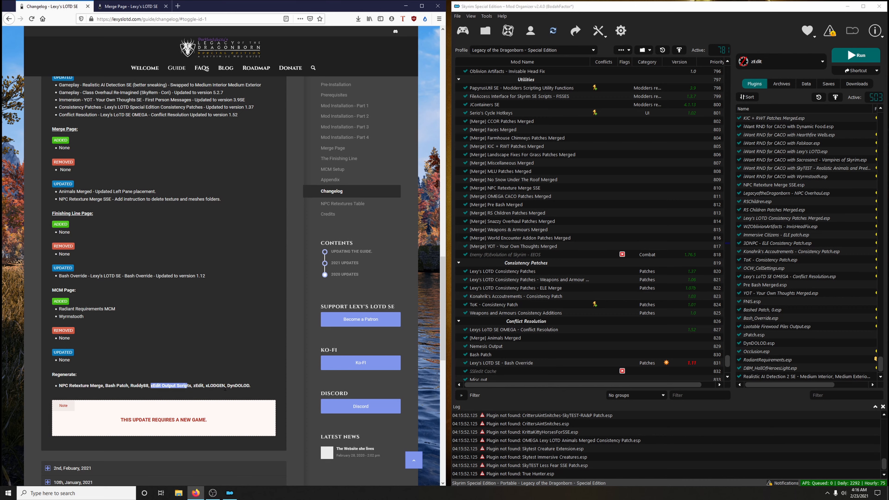
{"action": "scroll", "coordinate": [517, 280], "scroll_direction": "down", "scroll_amount": 4}
{"action": "left_click", "coordinate": [521, 287]}
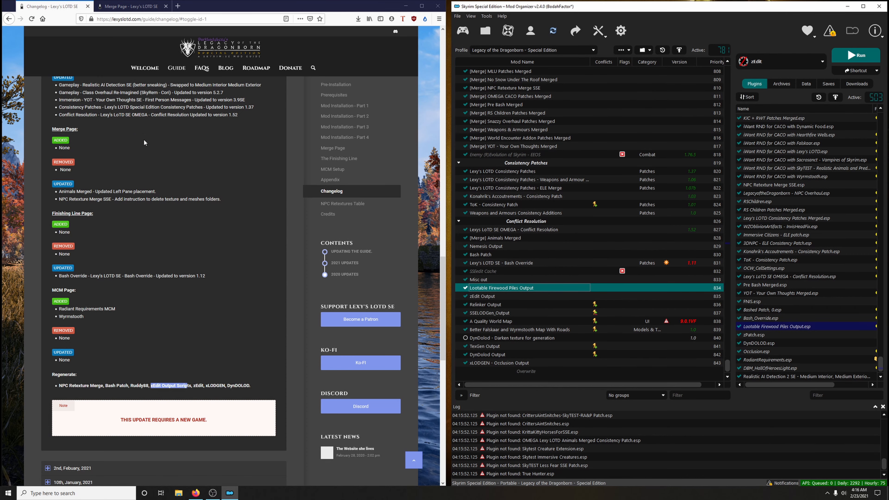
Step: Open The Finishing Line page of the guide in place of the Merge Page
{"action": "left_click", "coordinate": [132, 6]}
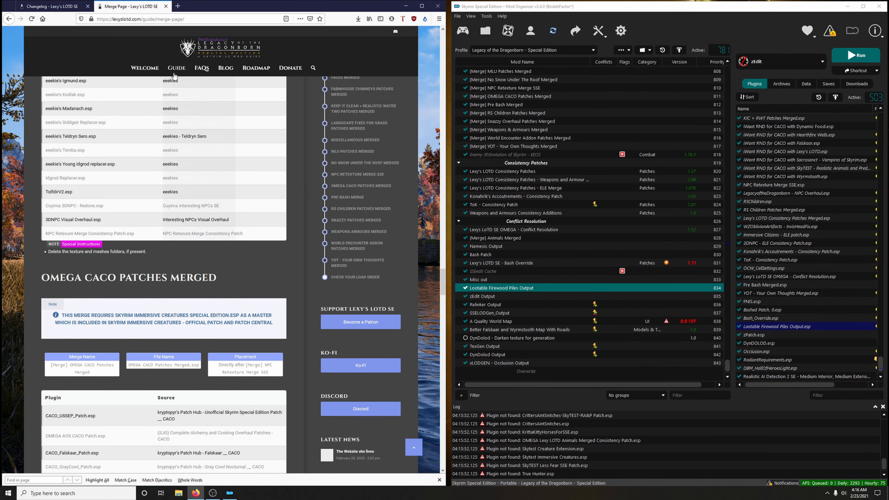
{"action": "mouse_move", "coordinate": [181, 66]}
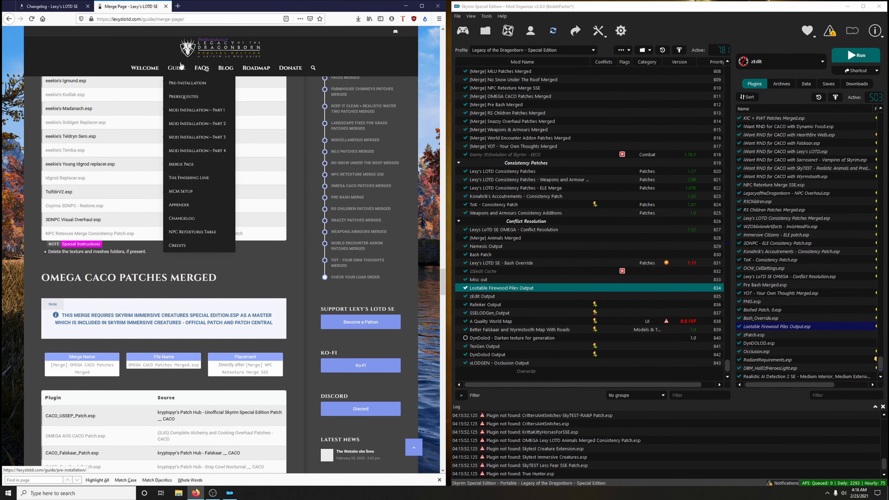
{"action": "left_click", "coordinate": [184, 177]}
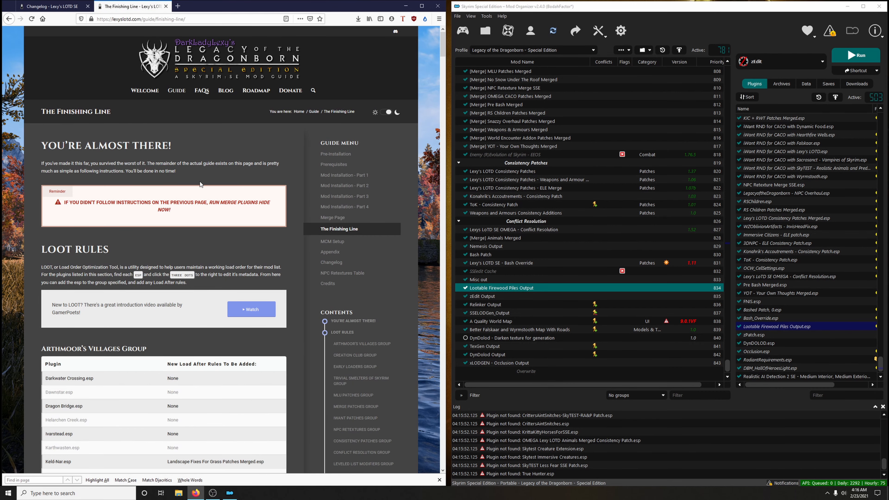
Step: Skim the LOOT rules on The Finishing Line page, and compare the changelog's Bash Override update entry with the installed mod
{"action": "scroll", "coordinate": [165, 196], "scroll_direction": "down", "scroll_amount": 6}
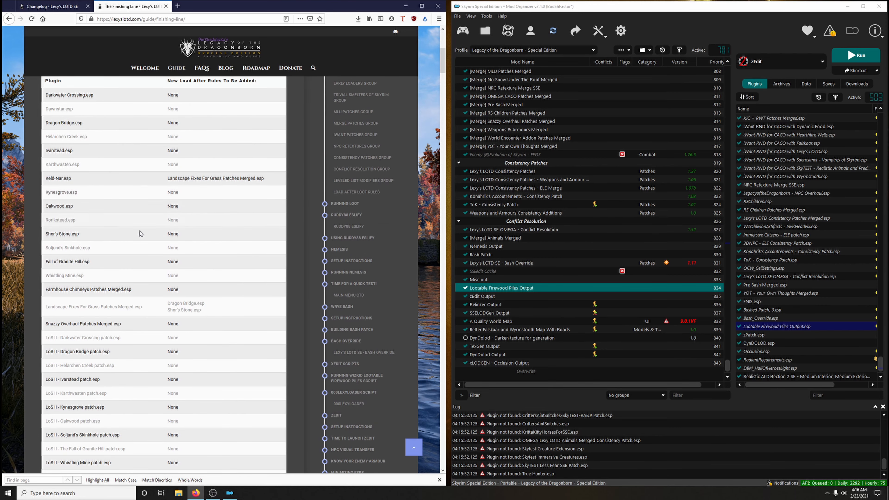
{"action": "scroll", "coordinate": [139, 233], "scroll_direction": "up", "scroll_amount": 3}
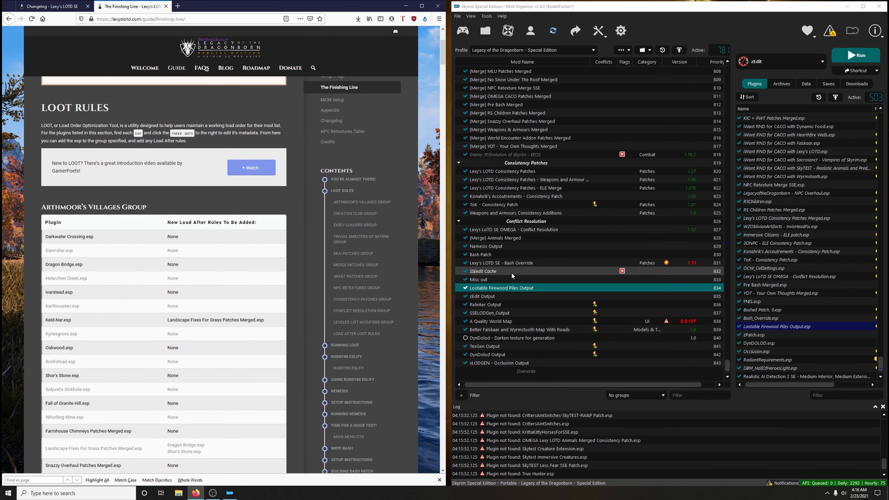
{"action": "left_click", "coordinate": [56, 8]}
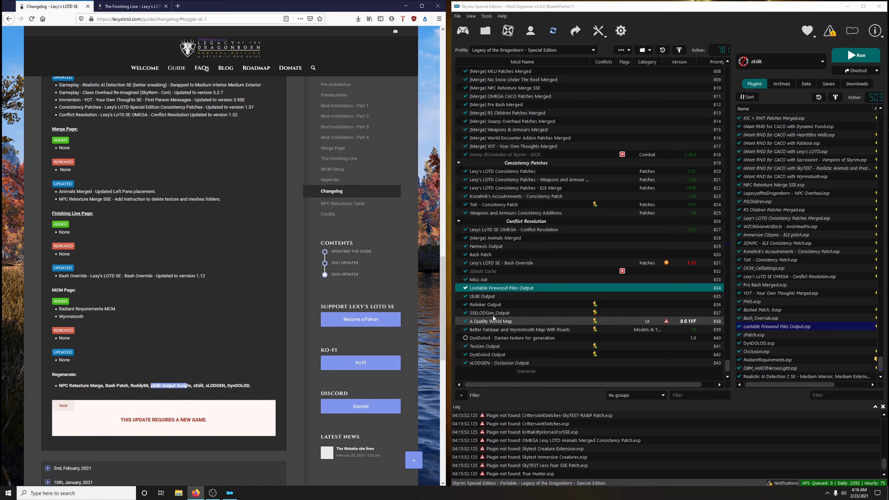
{"action": "left_click", "coordinate": [501, 262]}
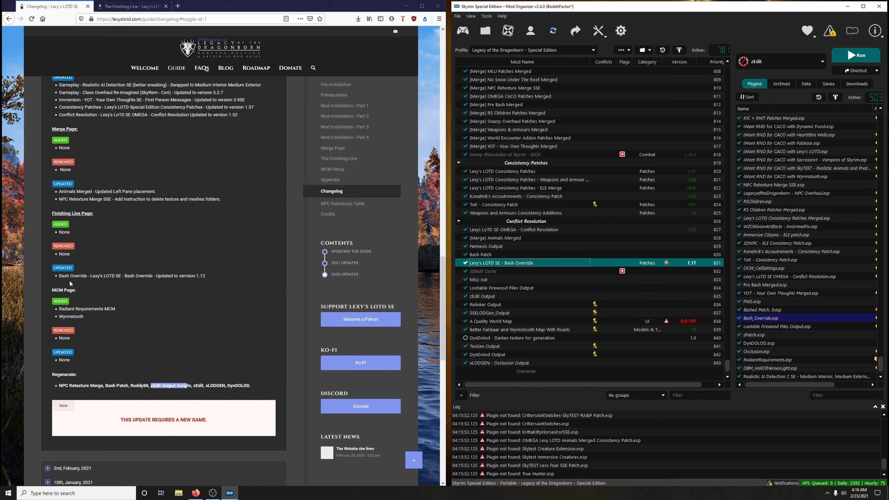
{"action": "left_click_drag", "start_coordinate": [61, 281], "coordinate": [204, 283]}
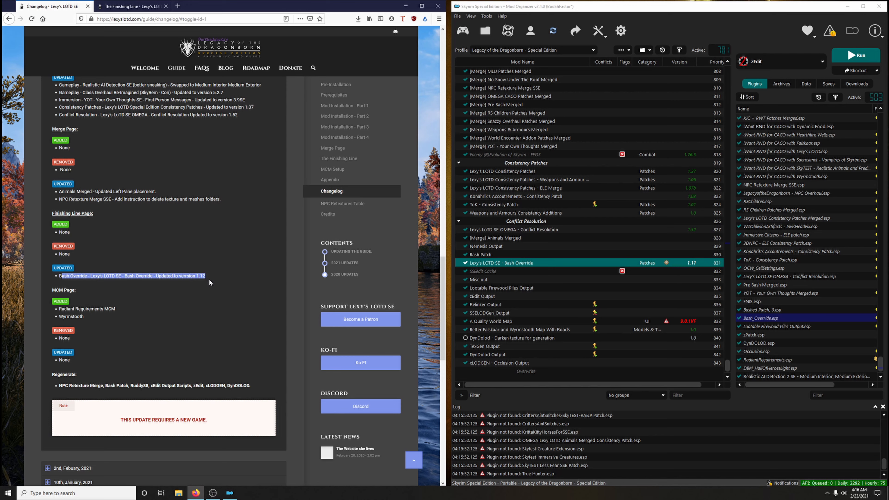
Step: Remove the Bash Patch and Lexy's LOTD SE - Bash Override mods from the Conflict Resolution section
{"action": "left_click", "coordinate": [479, 255]}
{"action": "right_click", "coordinate": [479, 258]}
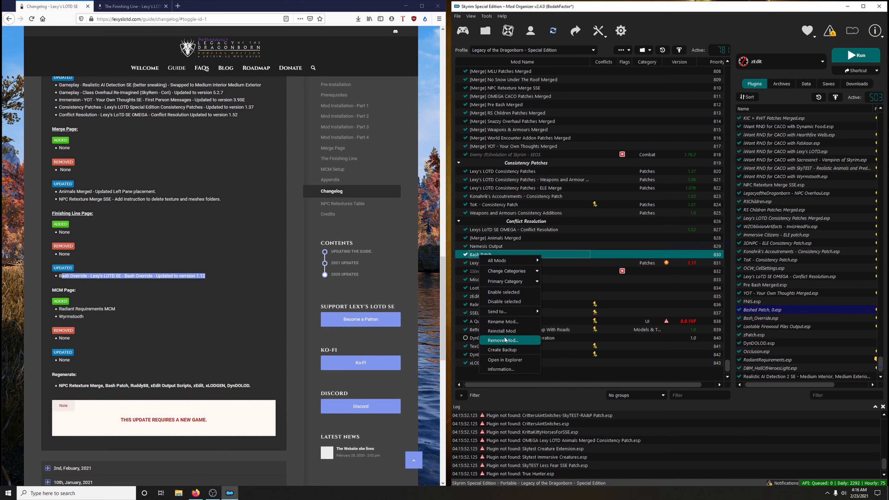
{"action": "left_click", "coordinate": [504, 340]}
{"action": "left_click", "coordinate": [485, 252]}
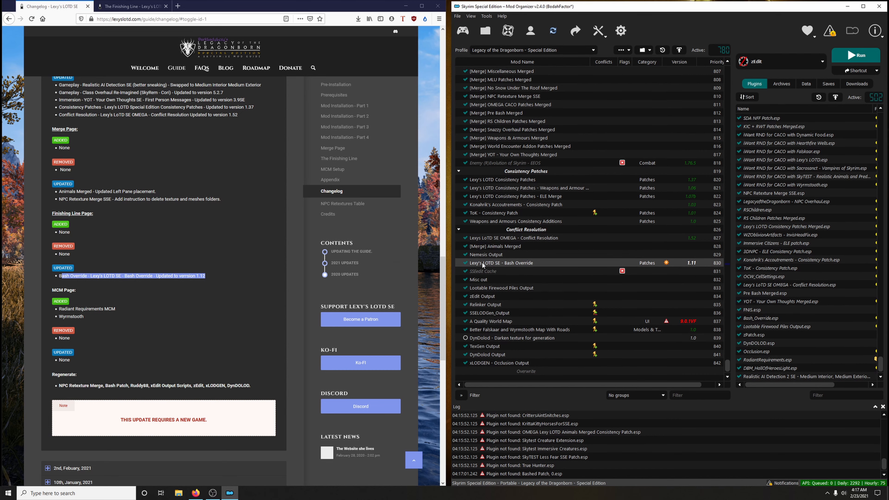
{"action": "right_click", "coordinate": [481, 262]}
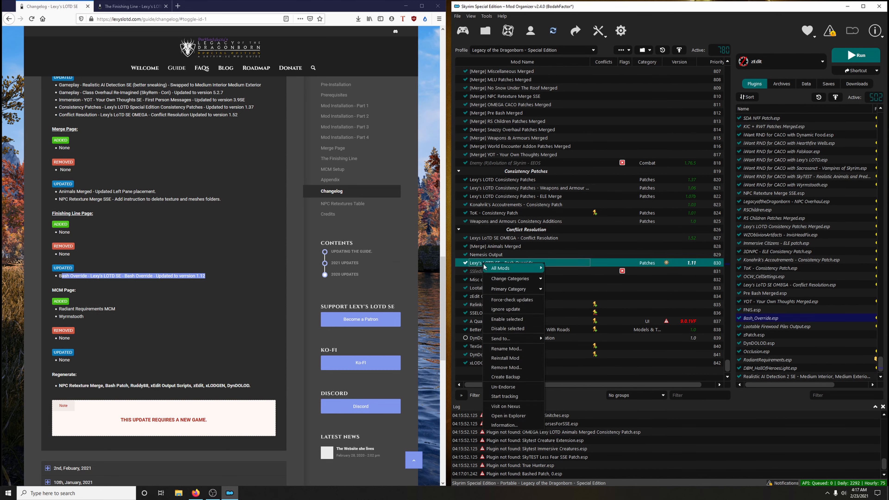
{"action": "left_click", "coordinate": [504, 367]}
{"action": "left_click", "coordinate": [498, 251]}
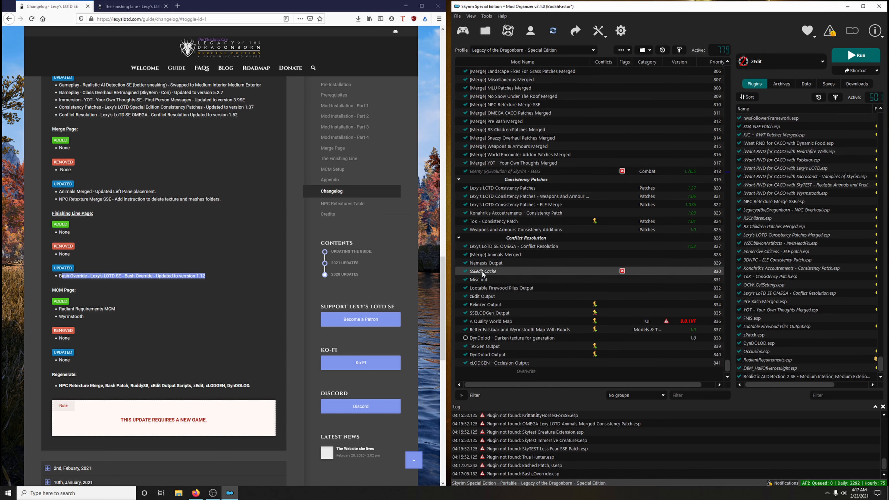
Step: Remove the Lootable Firewood Piles Output and zEdit Output mods from the Conflict Resolution section
{"action": "left_click", "coordinate": [487, 279]}
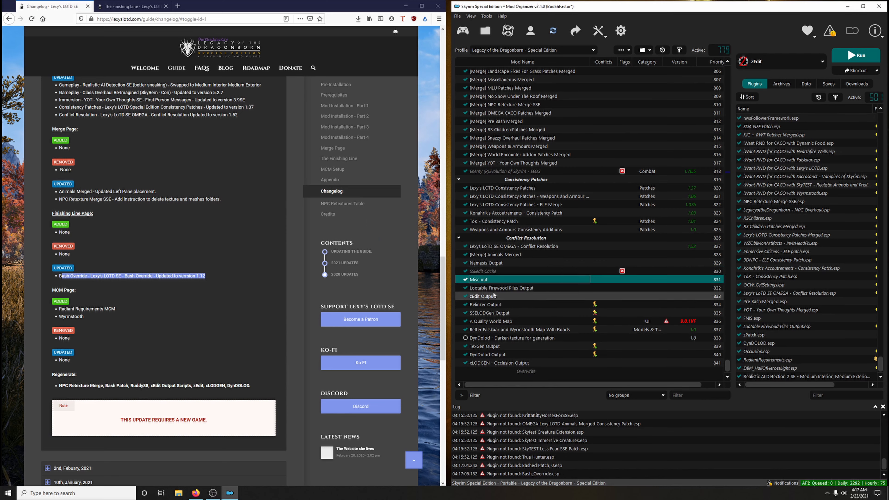
{"action": "left_click", "coordinate": [493, 288]}
{"action": "right_click", "coordinate": [491, 289]}
{"action": "left_click", "coordinate": [514, 374]}
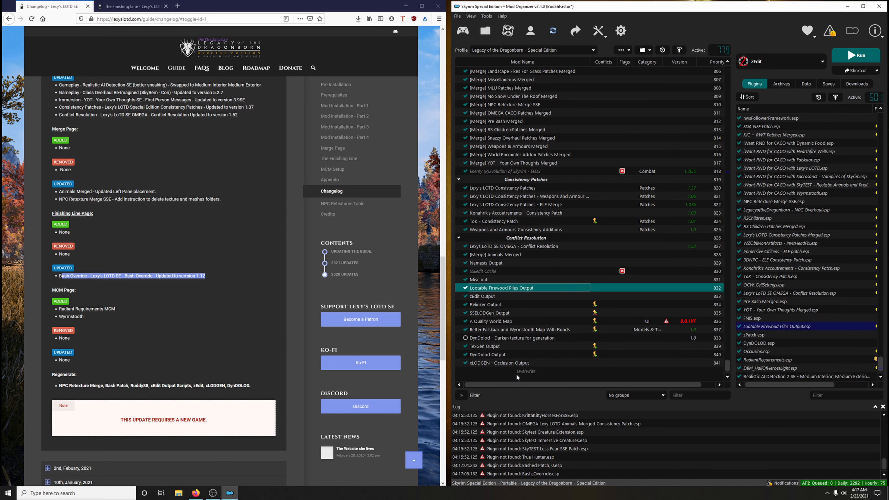
{"action": "left_click", "coordinate": [498, 252]}
{"action": "left_click", "coordinate": [490, 298]}
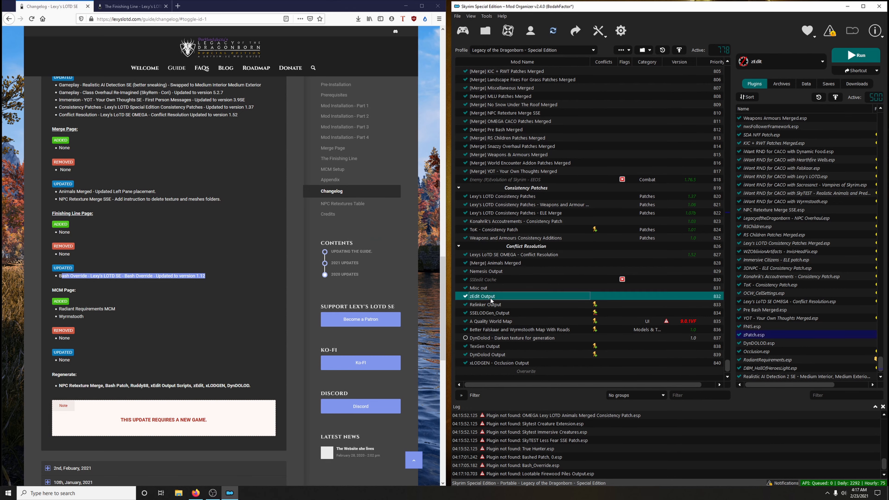
{"action": "right_click", "coordinate": [491, 298]}
{"action": "left_click", "coordinate": [520, 383]}
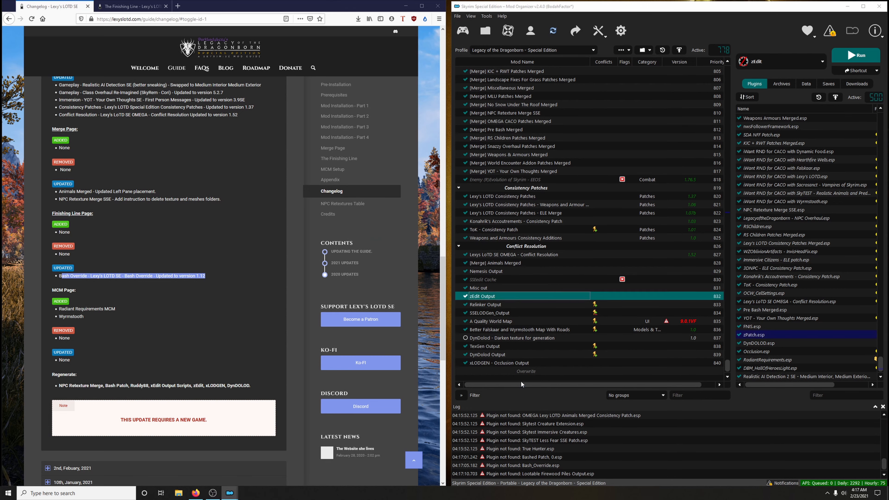
{"action": "left_click", "coordinate": [491, 258]}
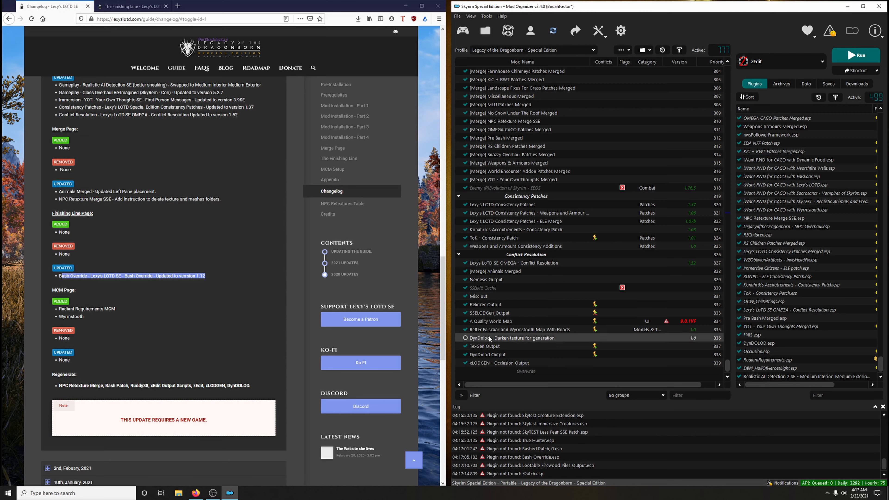
Step: Remove the Relinker Output and SSELODGen_Output mods from the Conflict Resolution section
{"action": "right_click", "coordinate": [486, 306]}
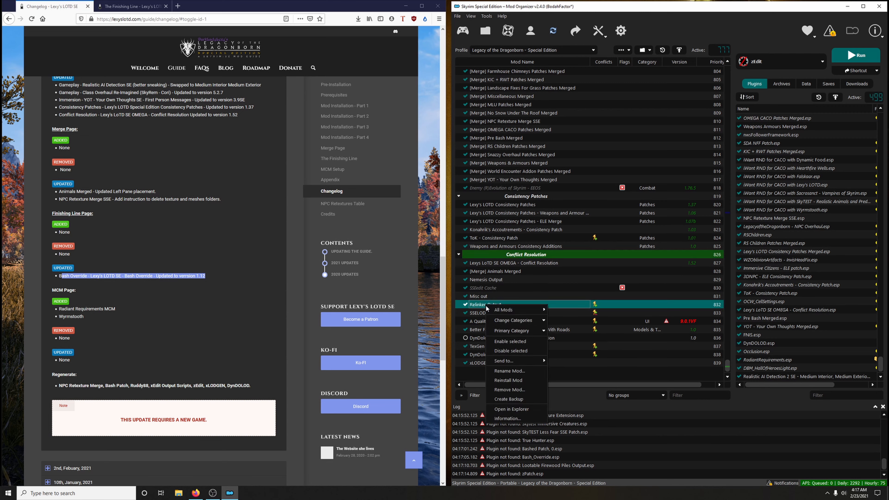
{"action": "left_click", "coordinate": [509, 389]}
{"action": "left_click", "coordinate": [489, 255]}
{"action": "left_click", "coordinate": [491, 314]}
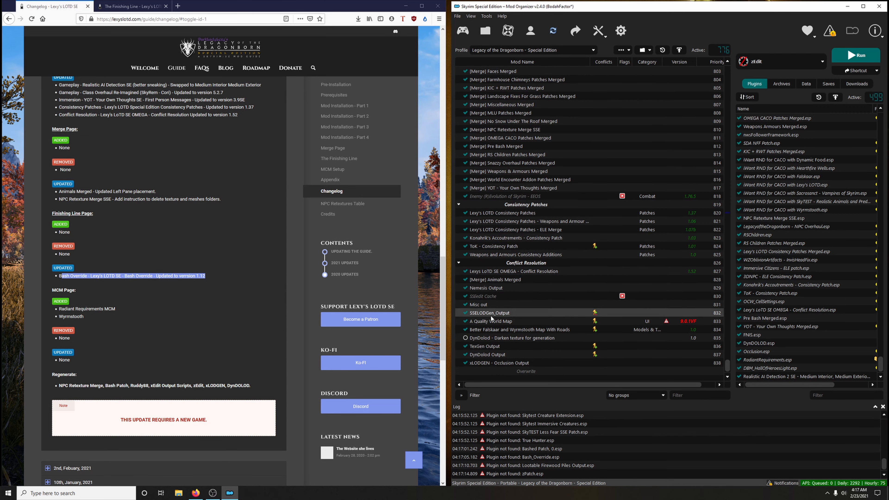
{"action": "right_click", "coordinate": [489, 315]}
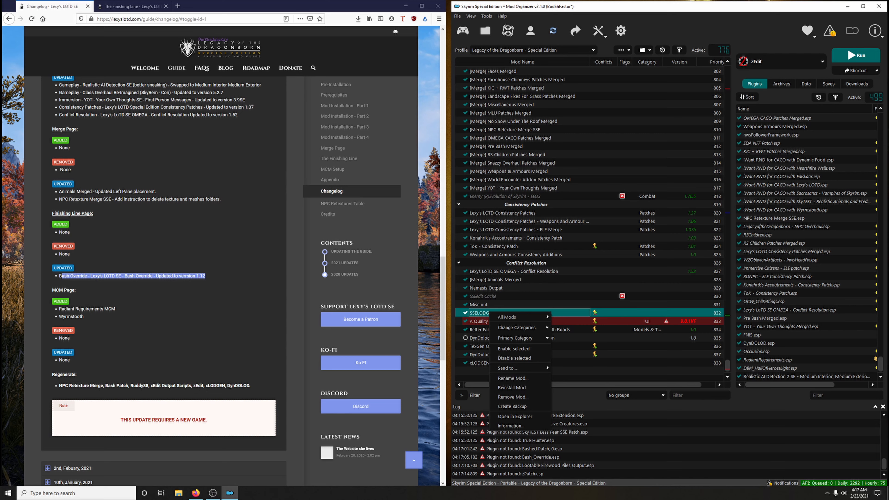
{"action": "left_click", "coordinate": [503, 397]}
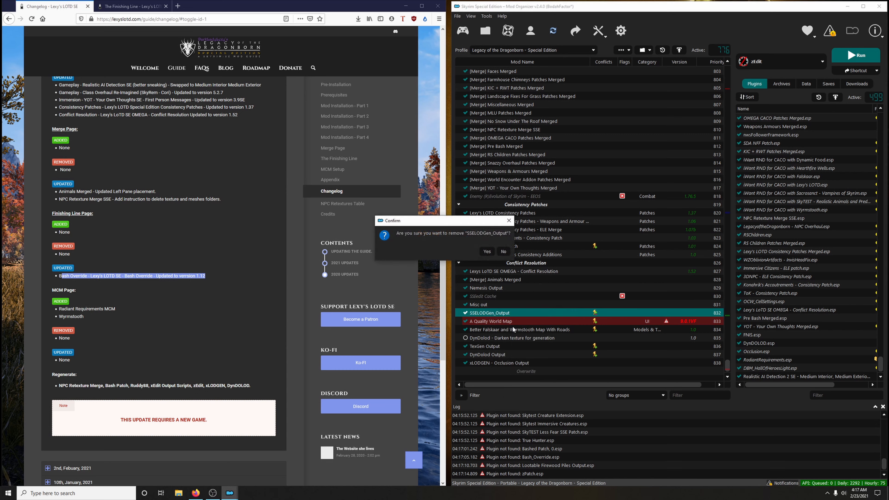
{"action": "left_click", "coordinate": [492, 252]}
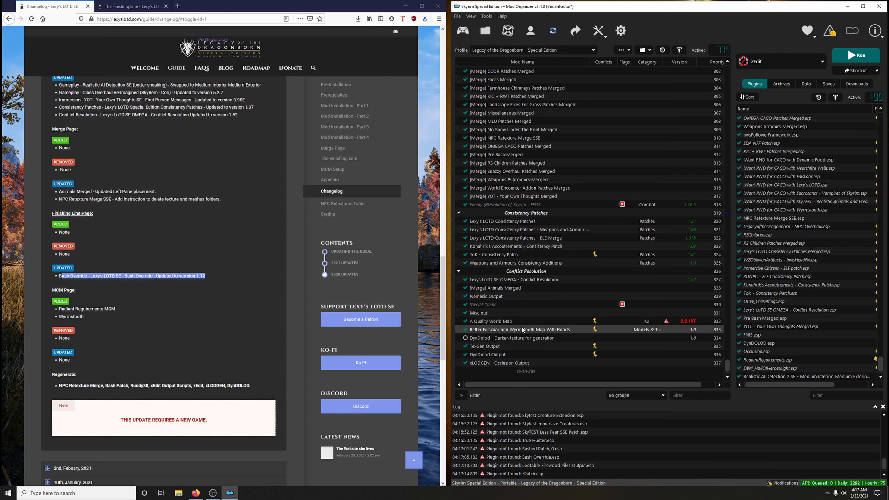
Step: Remove the TexGen Output mod, keeping the map mods and DynDolod - Darken texture for generation
{"action": "left_click", "coordinate": [500, 339]}
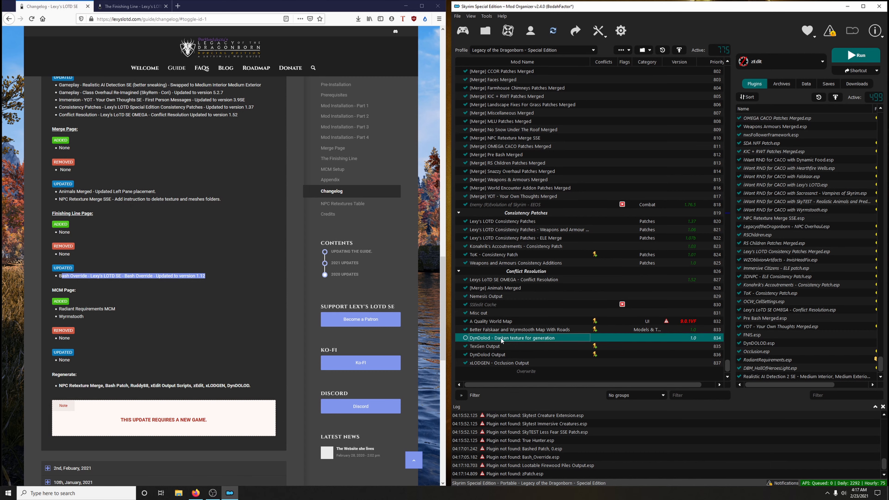
{"action": "left_click", "coordinate": [491, 322]}
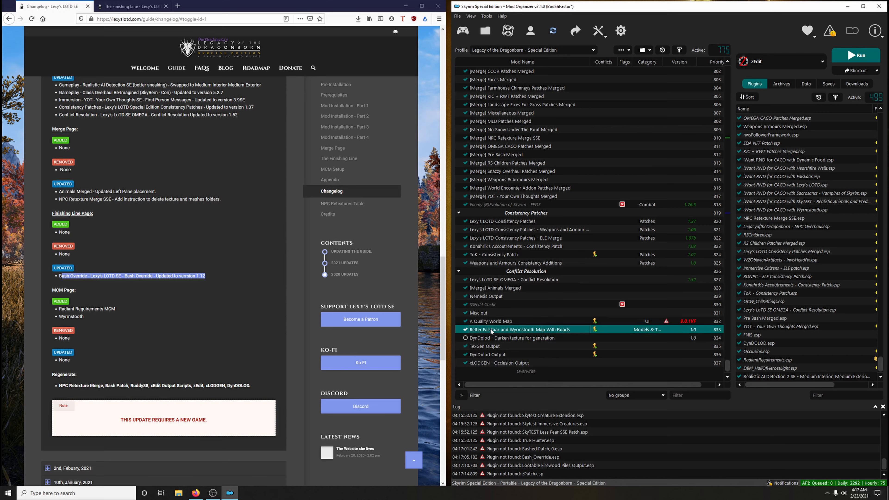
{"action": "left_click", "coordinate": [495, 346]}
{"action": "right_click", "coordinate": [495, 346]}
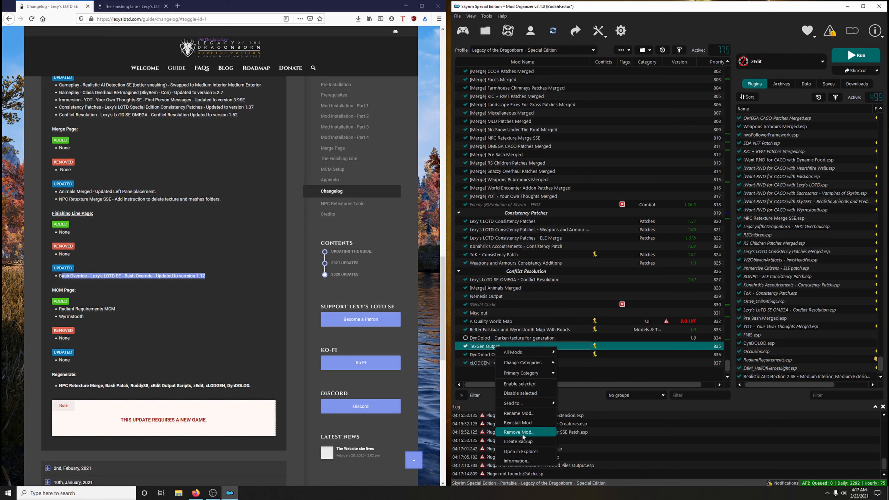
{"action": "left_click", "coordinate": [514, 431]}
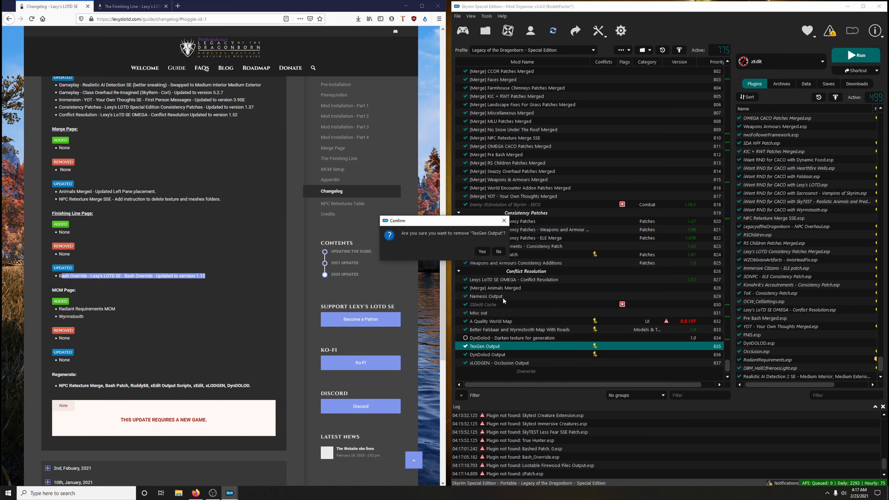
{"action": "left_click", "coordinate": [482, 252]}
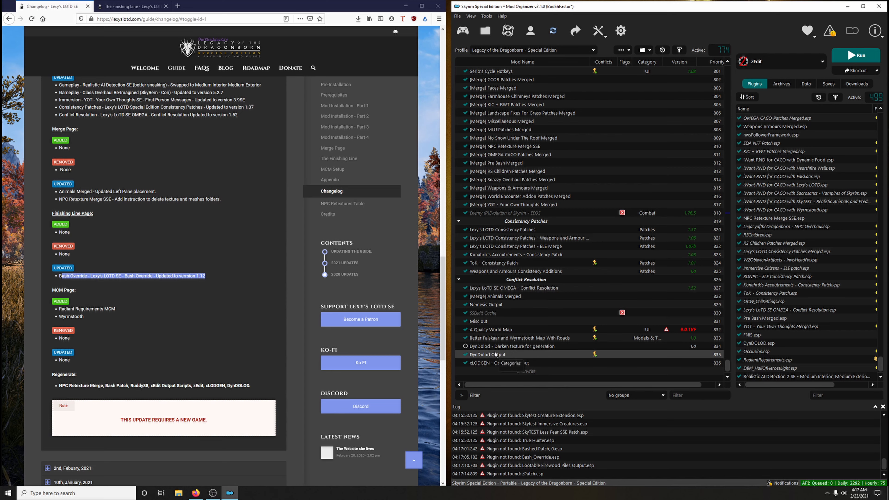
Step: Remove the DynDolod Output and xLODGEN - Occlusion Output mods from the end of the mod list
{"action": "left_click", "coordinate": [488, 356]}
{"action": "right_click", "coordinate": [488, 356]}
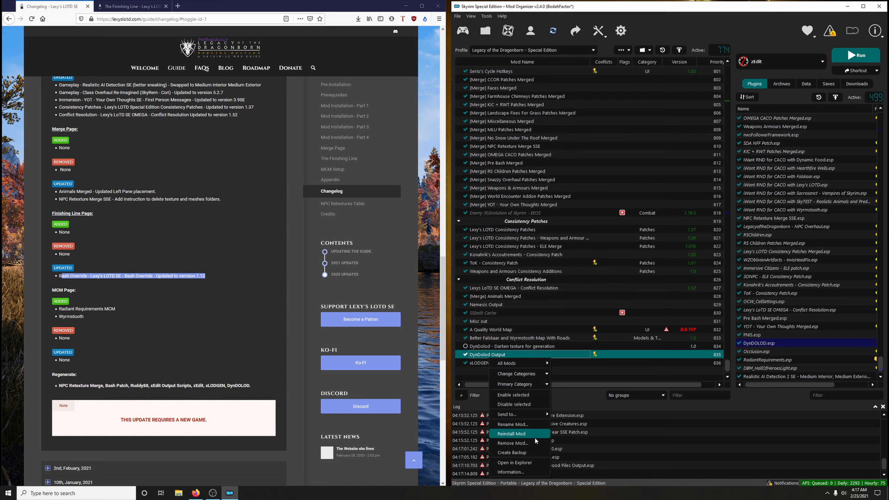
{"action": "left_click", "coordinate": [518, 443]}
{"action": "left_click", "coordinate": [480, 251]}
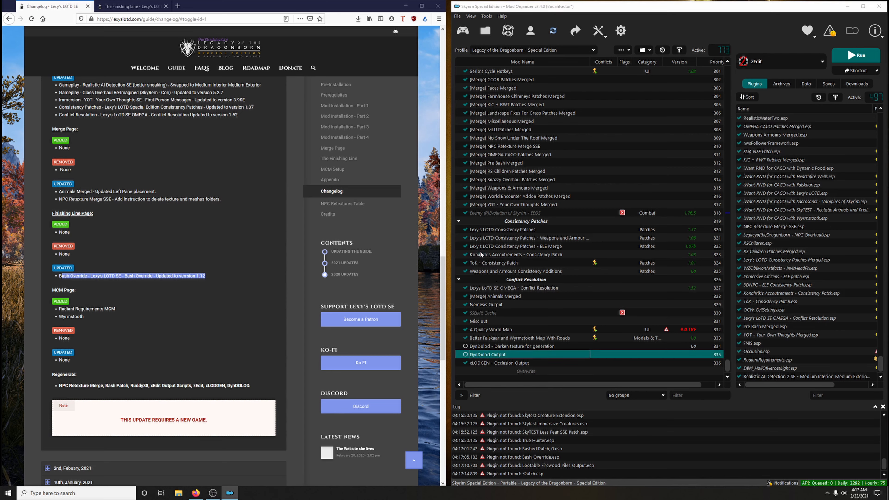
{"action": "left_click", "coordinate": [504, 364]}
{"action": "right_click", "coordinate": [505, 365]}
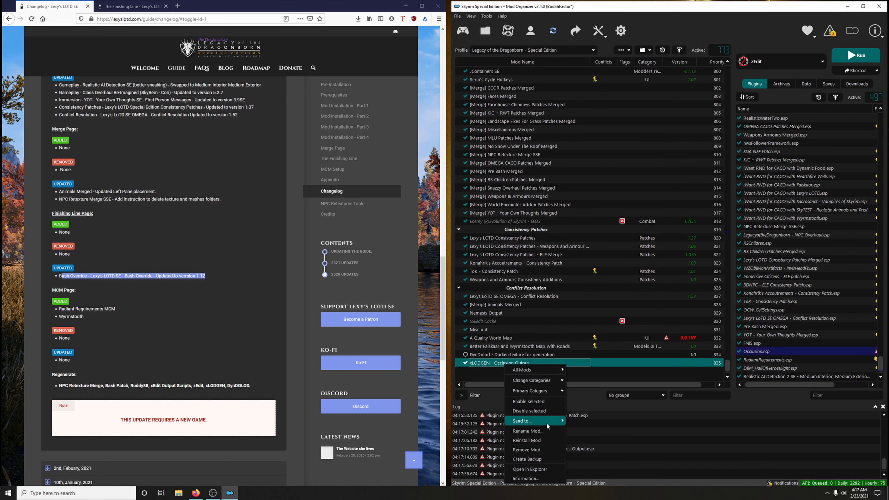
{"action": "left_click", "coordinate": [528, 449]}
{"action": "left_click", "coordinate": [499, 254]}
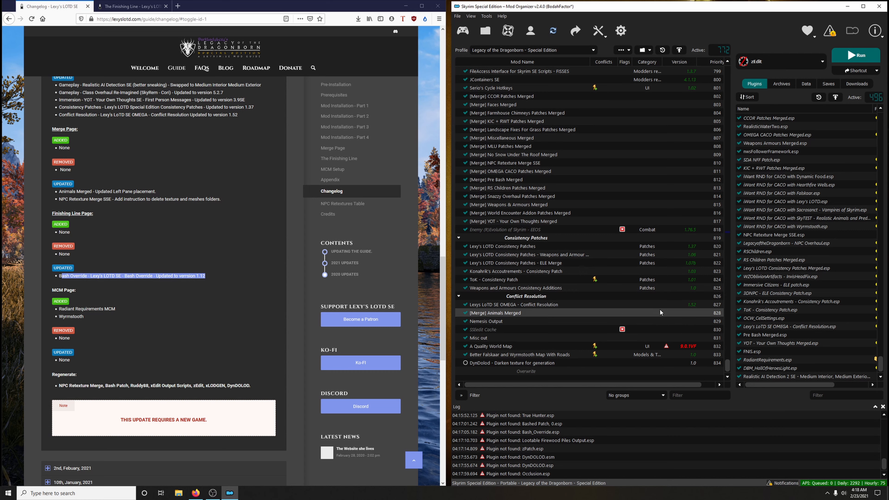
Step: Look over The Finishing Line page's LOOT rules, run LOOT from Mod Organizer, sort and apply the load order, and close LOOT
{"action": "left_click", "coordinate": [131, 6]}
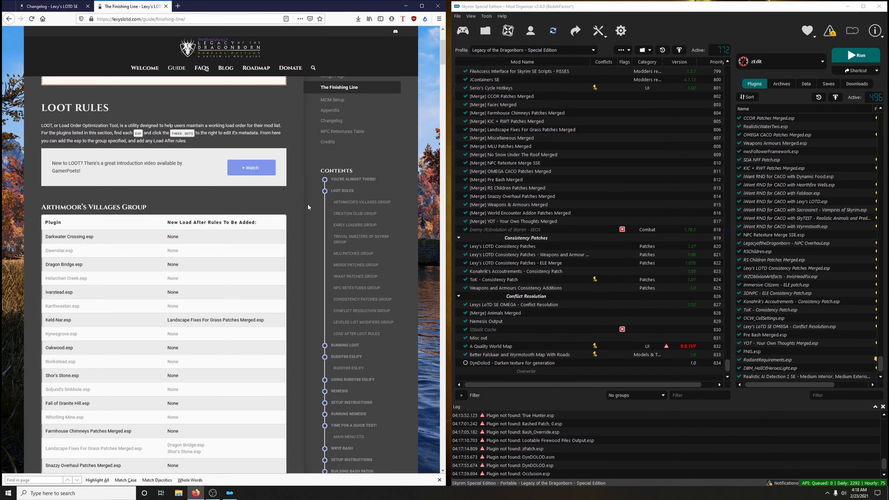
{"action": "scroll", "coordinate": [272, 210], "scroll_direction": "down", "scroll_amount": 4}
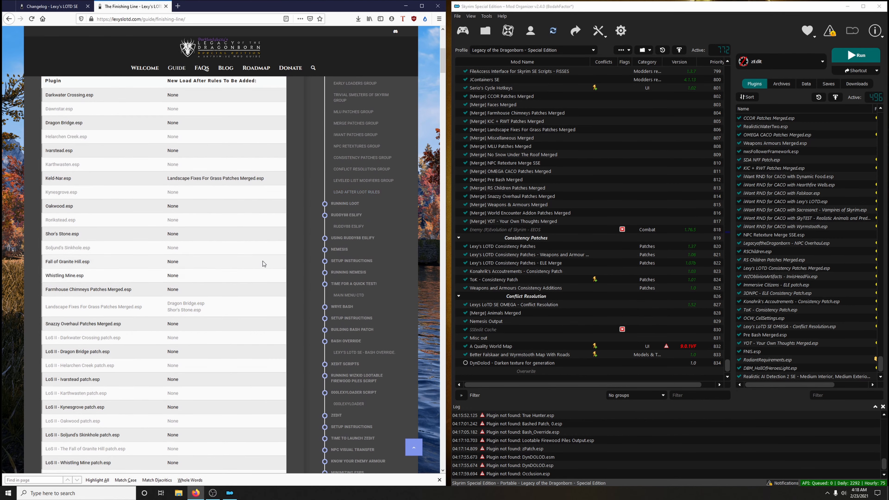
{"action": "scroll", "coordinate": [264, 264], "scroll_direction": "down", "scroll_amount": 10}
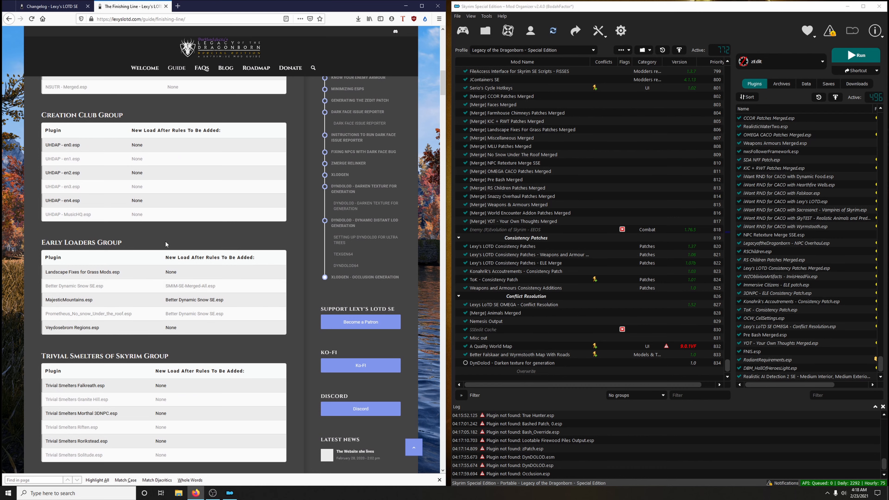
{"action": "scroll", "coordinate": [166, 244], "scroll_direction": "up", "scroll_amount": 10}
{"action": "left_click", "coordinate": [790, 62]}
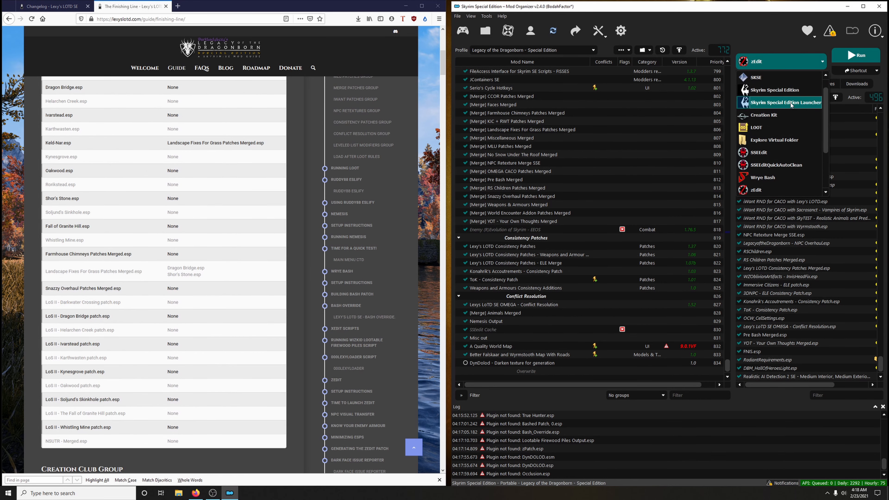
{"action": "left_click", "coordinate": [785, 128]}
{"action": "left_click", "coordinate": [842, 57]}
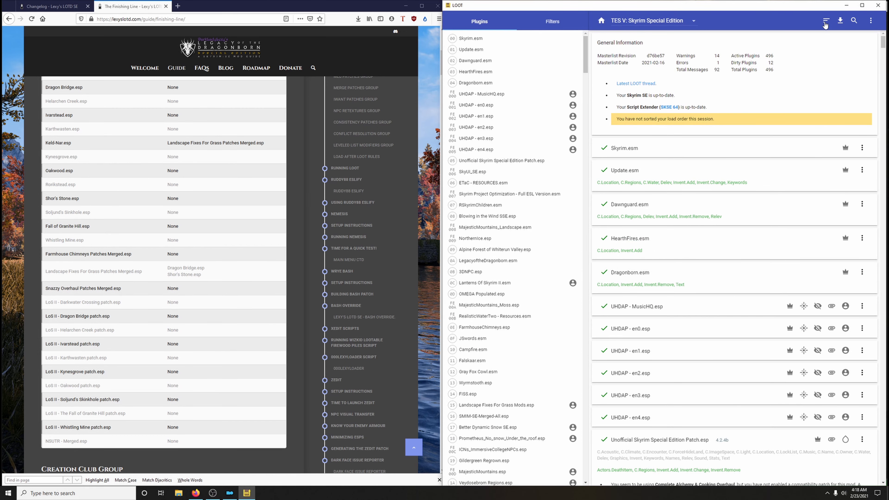
{"action": "left_click", "coordinate": [826, 21]}
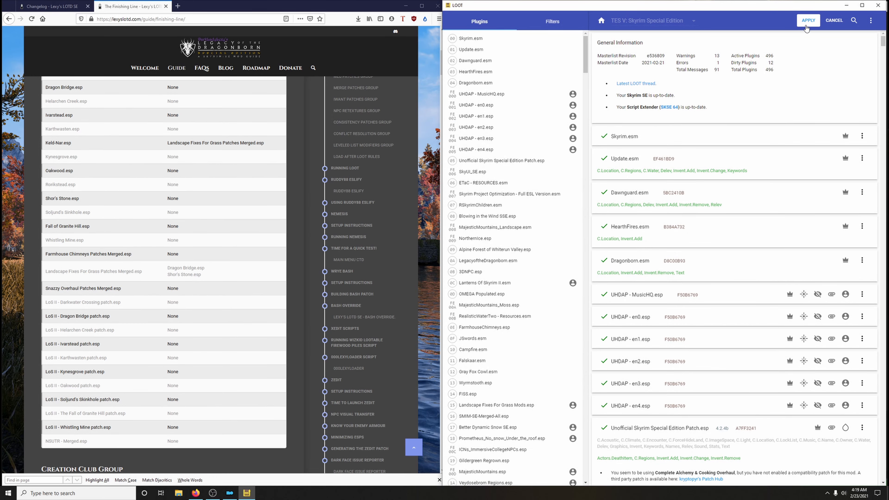
{"action": "left_click", "coordinate": [806, 21]}
{"action": "left_click", "coordinate": [878, 5]}
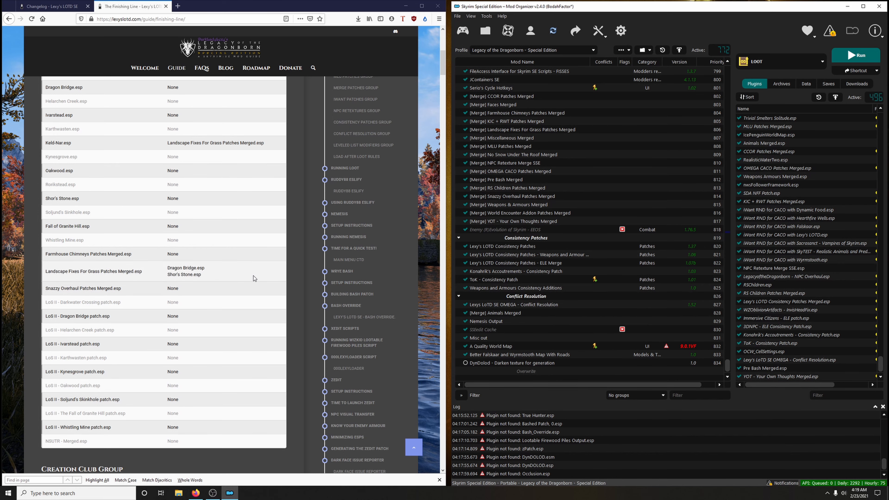
Step: Go to the guide's Wrye Bash section, select Wrye Bash as Mod Organizer's executable and try to launch it
{"action": "left_click", "coordinate": [344, 273]}
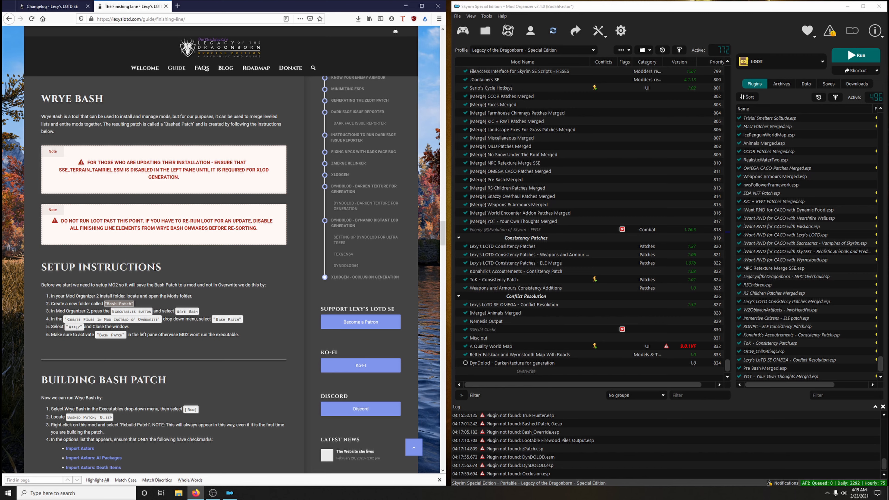
{"action": "left_click", "coordinate": [765, 62]}
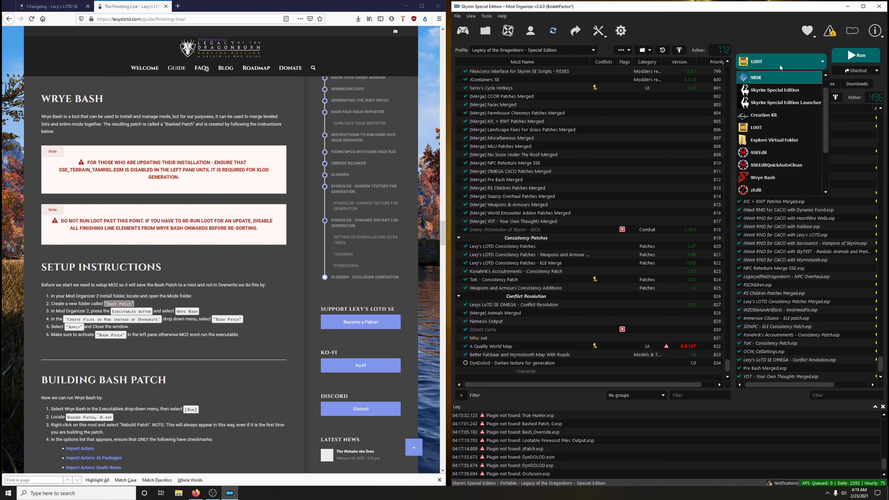
{"action": "left_click", "coordinate": [771, 182]}
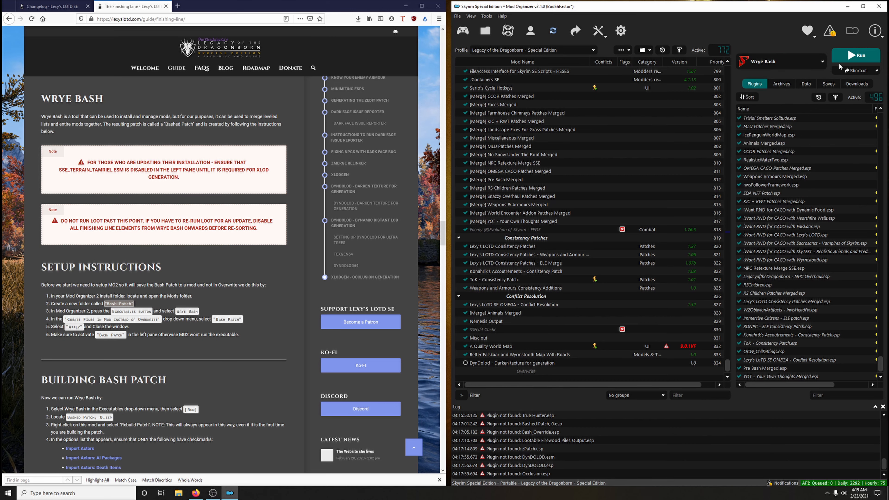
{"action": "left_click", "coordinate": [856, 55]}
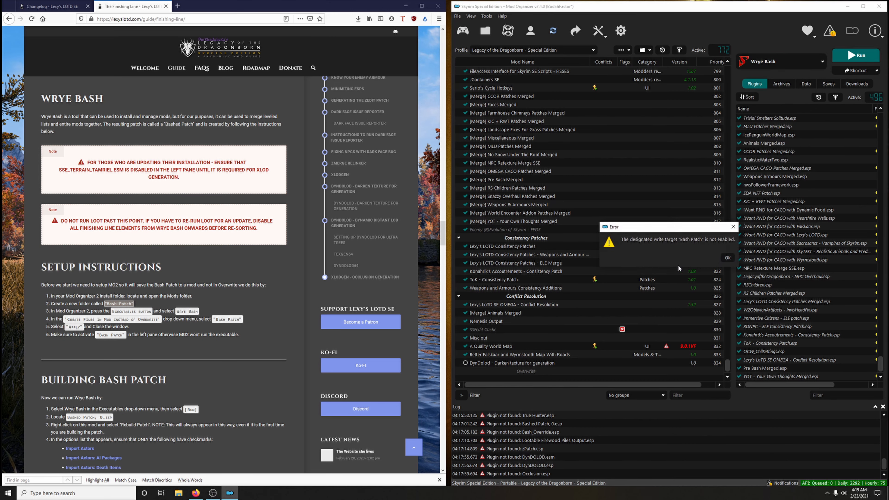
{"action": "left_click", "coordinate": [733, 226]}
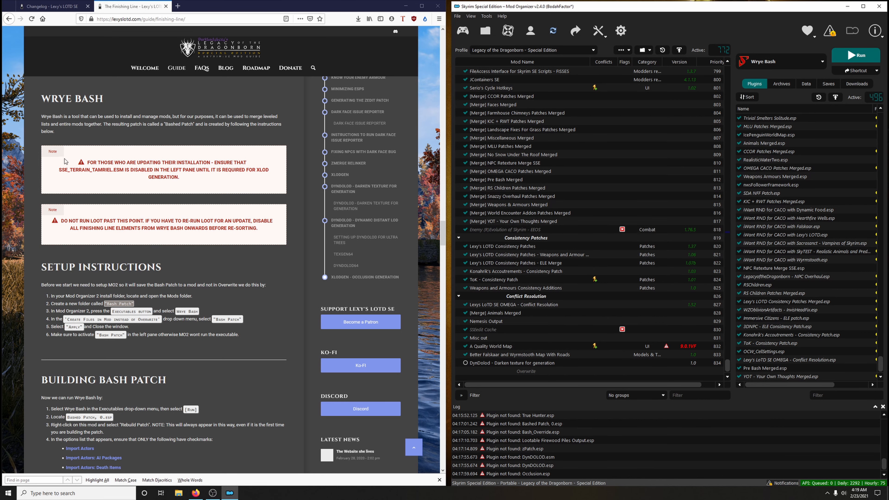
Step: Create an empty mod named "Bash Patch" in Mod Organizer and enable it at the end of the mod list
{"action": "left_click_drag", "start_coordinate": [109, 303], "coordinate": [132, 303]}
{"action": "right_click", "coordinate": [132, 303]}
{"action": "left_click", "coordinate": [142, 309]}
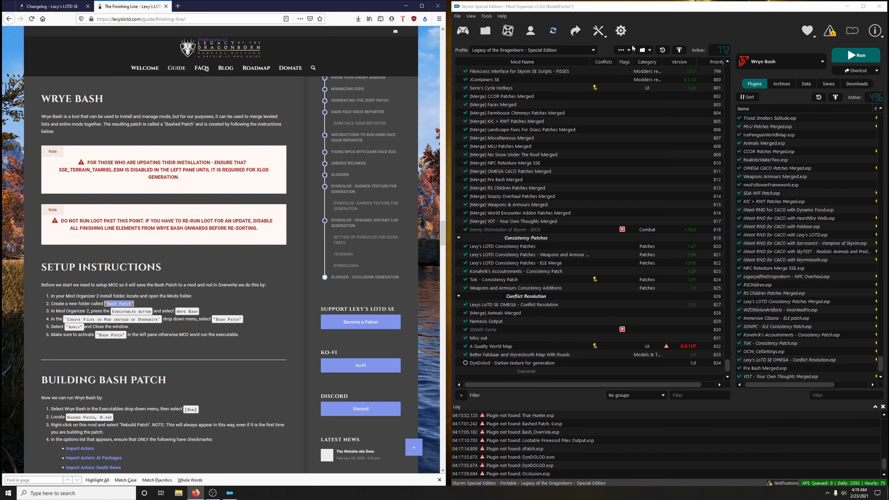
{"action": "left_click", "coordinate": [629, 52]}
{"action": "left_click", "coordinate": [641, 70]}
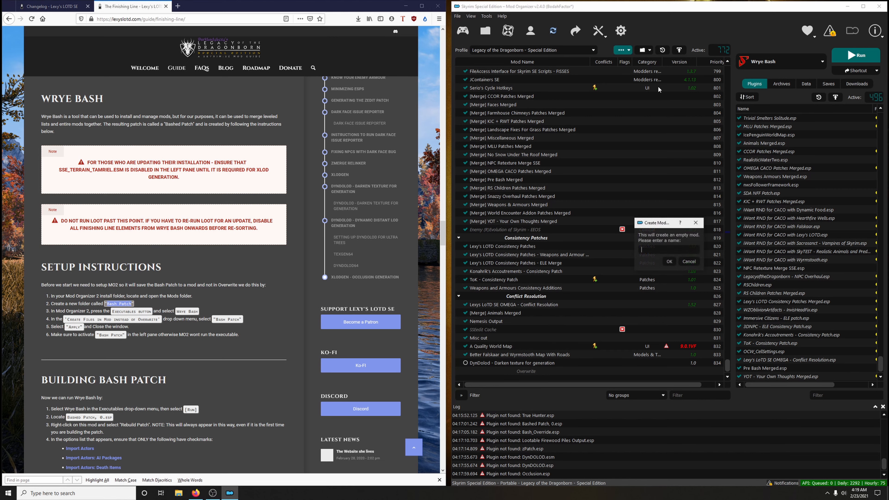
{"action": "right_click", "coordinate": [653, 250]}
{"action": "left_click", "coordinate": [663, 293]}
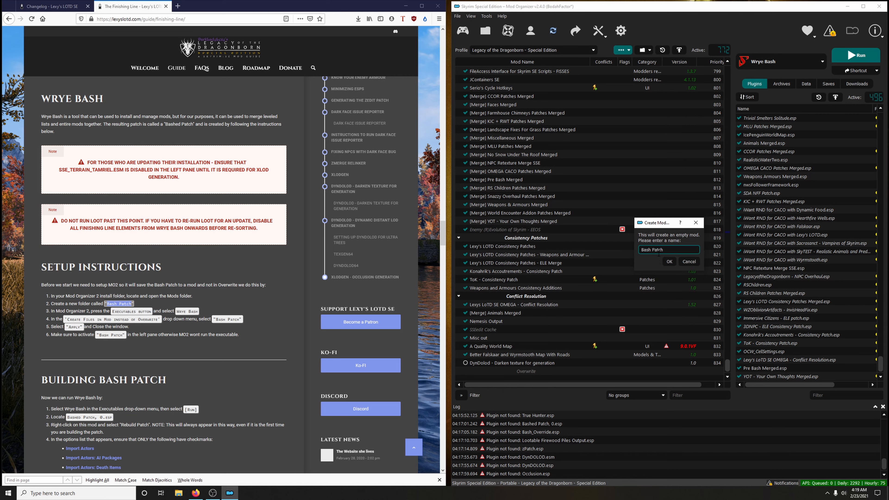
{"action": "left_click", "coordinate": [667, 260]}
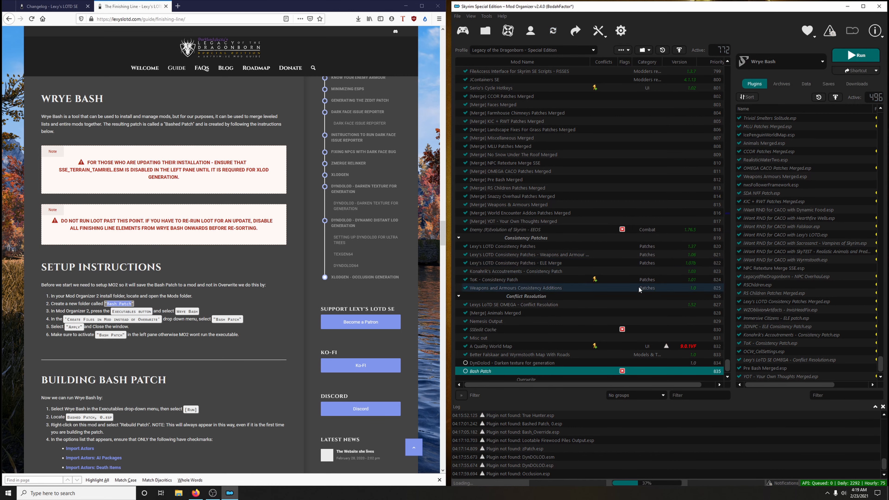
{"action": "left_click", "coordinate": [471, 373]}
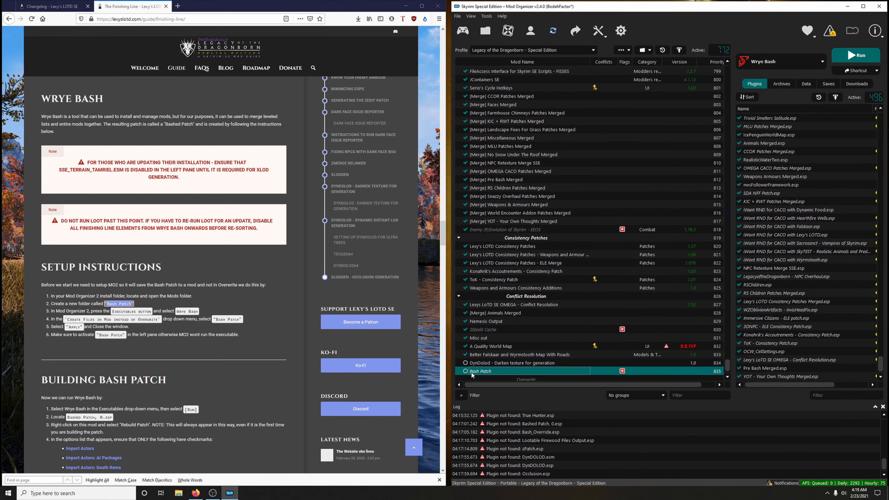
Step: Launch Wrye Bash and open the rebuild options for Bashed Patch, 0.esp at the end of its mod list
{"action": "left_click", "coordinate": [840, 54]}
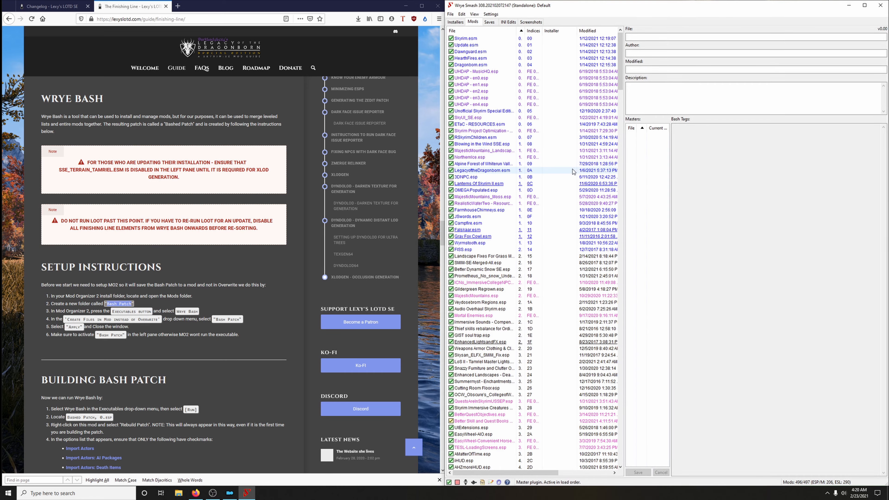
{"action": "left_click_drag", "start_coordinate": [621, 62], "coordinate": [626, 439]}
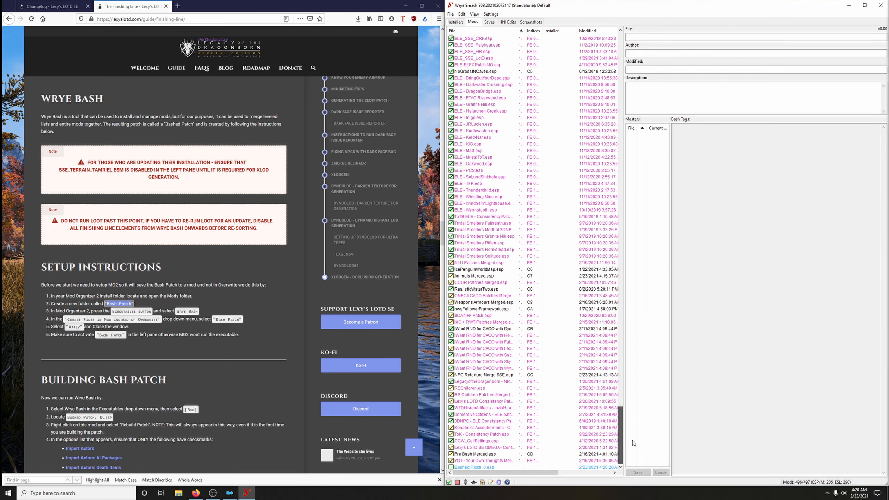
{"action": "left_click", "coordinate": [479, 467]}
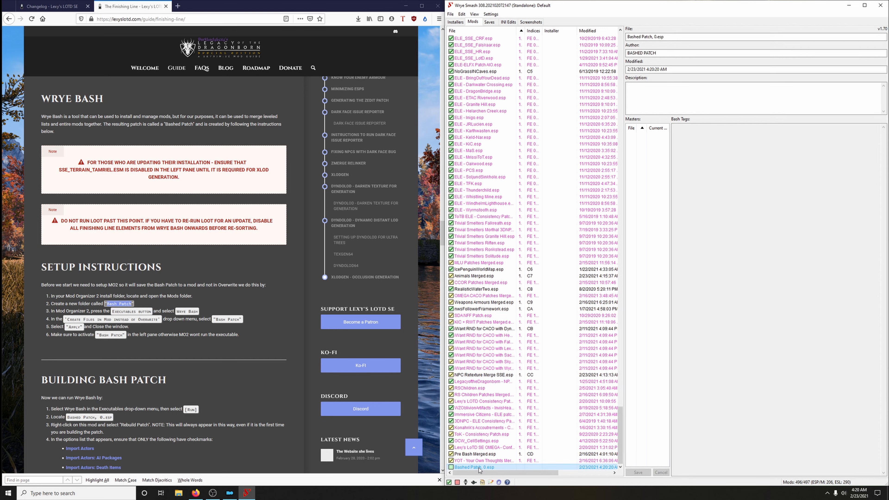
{"action": "right_click", "coordinate": [468, 469]}
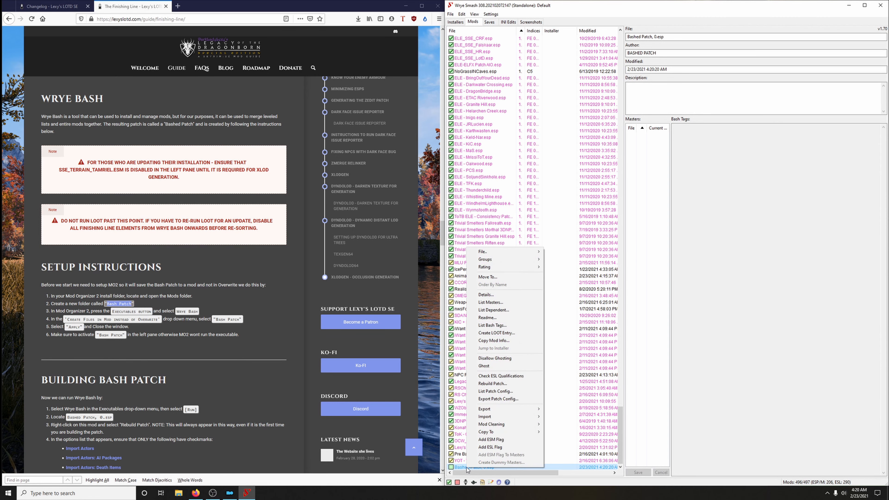
{"action": "left_click", "coordinate": [497, 384]}
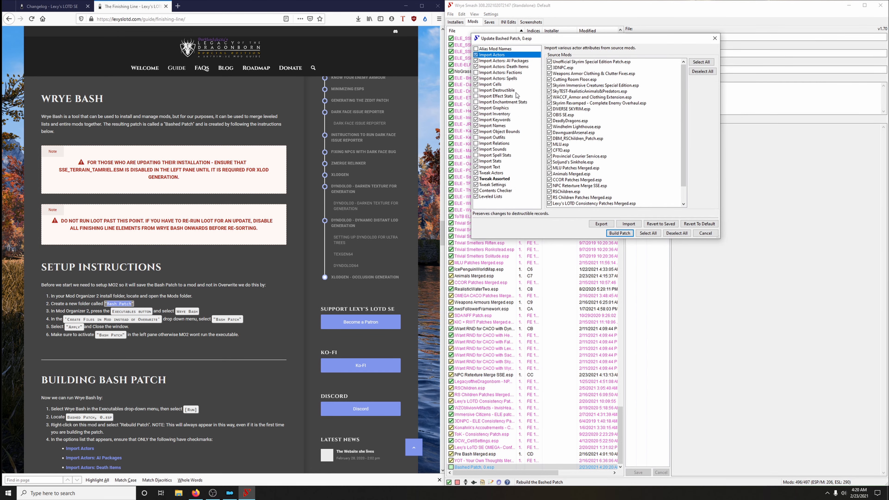
Step: Check the patch options and Tweak Settings values against the guide's Building Bash Patch instructions
{"action": "scroll", "coordinate": [312, 272], "scroll_direction": "down", "scroll_amount": 6}
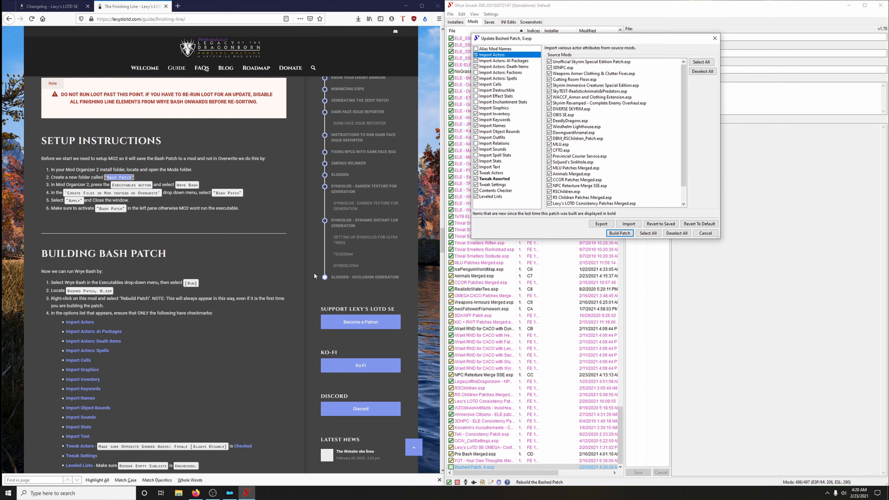
{"action": "scroll", "coordinate": [287, 273], "scroll_direction": "down", "scroll_amount": 1}
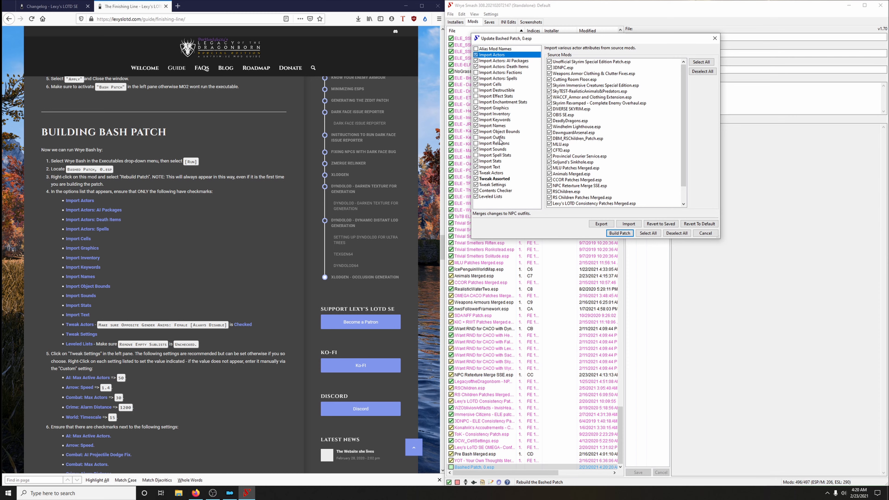
{"action": "left_click", "coordinate": [504, 180]}
{"action": "key", "text": "Down"}
{"action": "scroll", "coordinate": [118, 345], "scroll_direction": "down", "scroll_amount": 2}
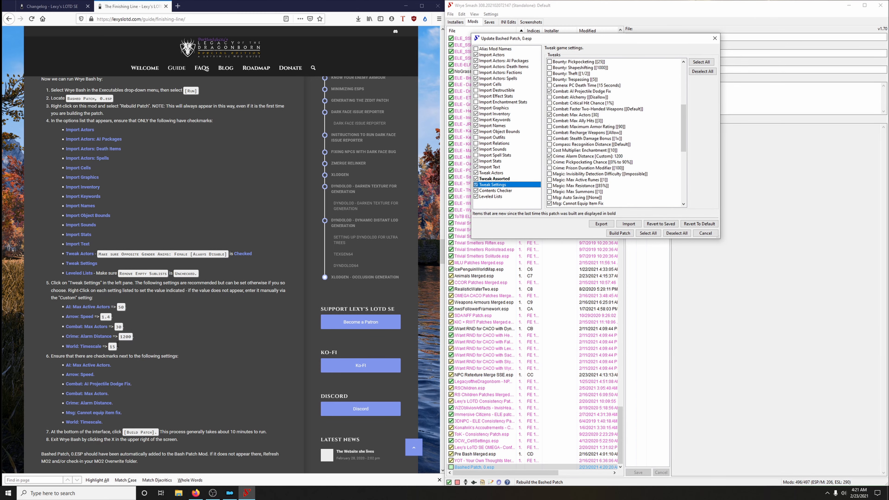
{"action": "scroll", "coordinate": [591, 202], "scroll_direction": "down", "scroll_amount": 3}
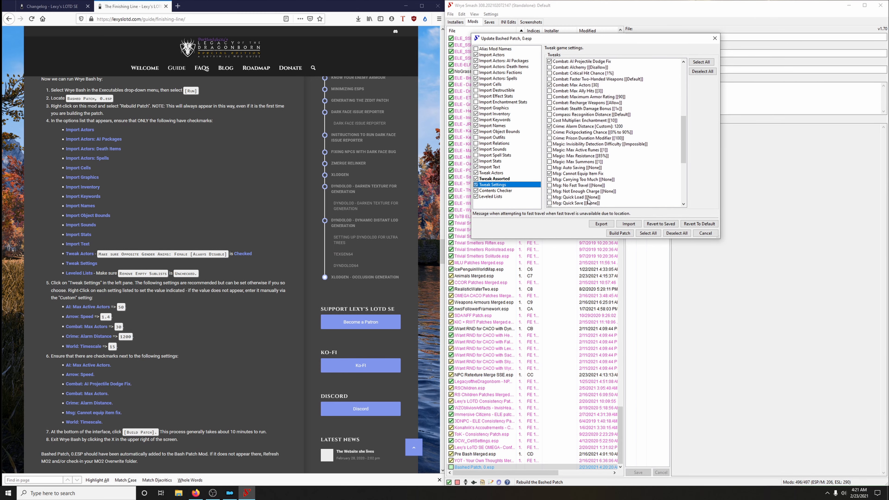
{"action": "scroll", "coordinate": [588, 201], "scroll_direction": "down", "scroll_amount": 7}
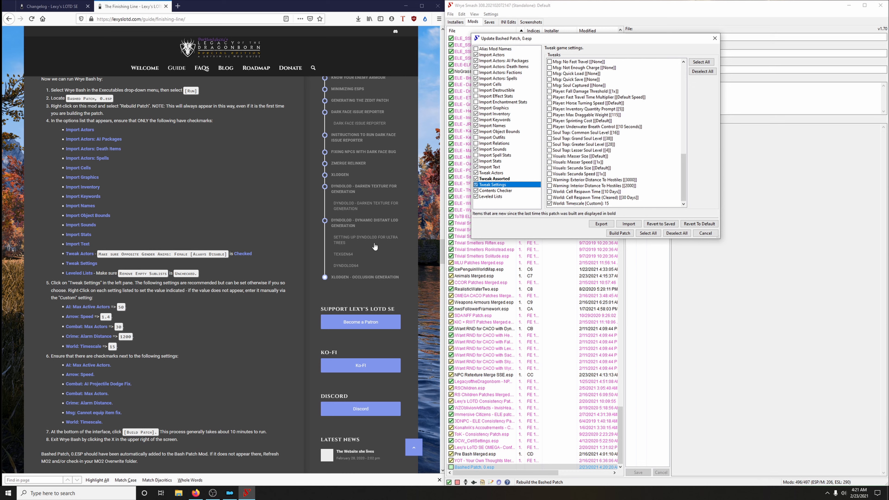
{"action": "scroll", "coordinate": [615, 162], "scroll_direction": "up", "scroll_amount": 3}
{"action": "scroll", "coordinate": [616, 163], "scroll_direction": "up", "scroll_amount": 15}
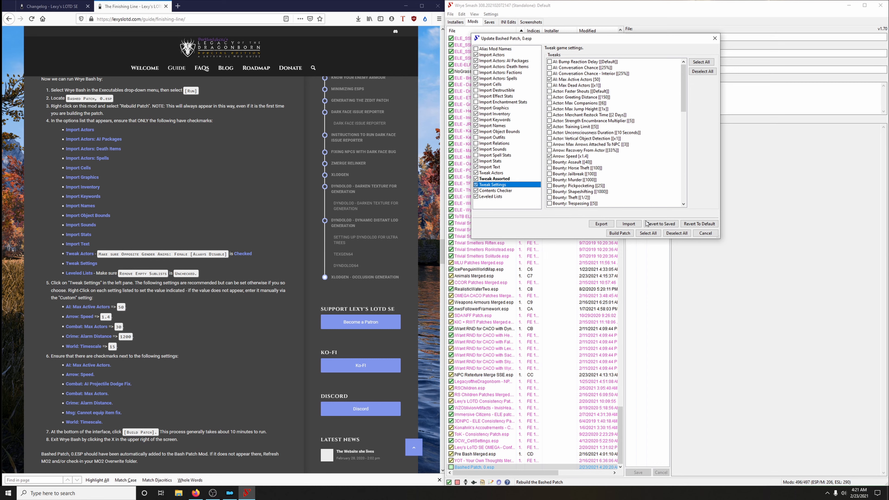
Step: Build Bashed Patch, 0.esp, activate it and close Wrye Bash
{"action": "left_click", "coordinate": [619, 234]}
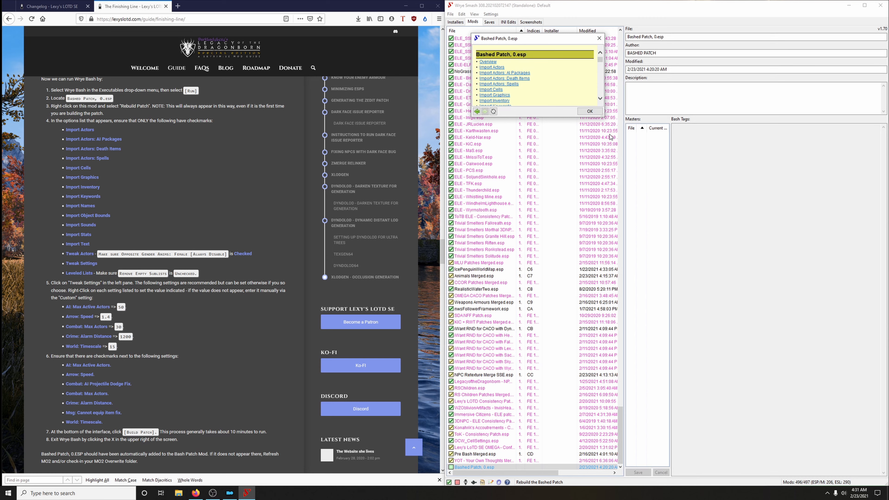
{"action": "left_click", "coordinate": [589, 112]}
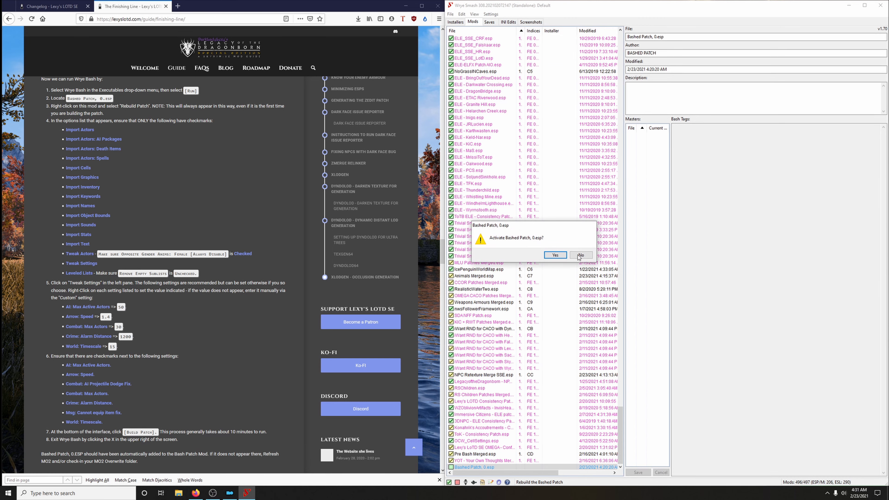
{"action": "left_click", "coordinate": [555, 255]}
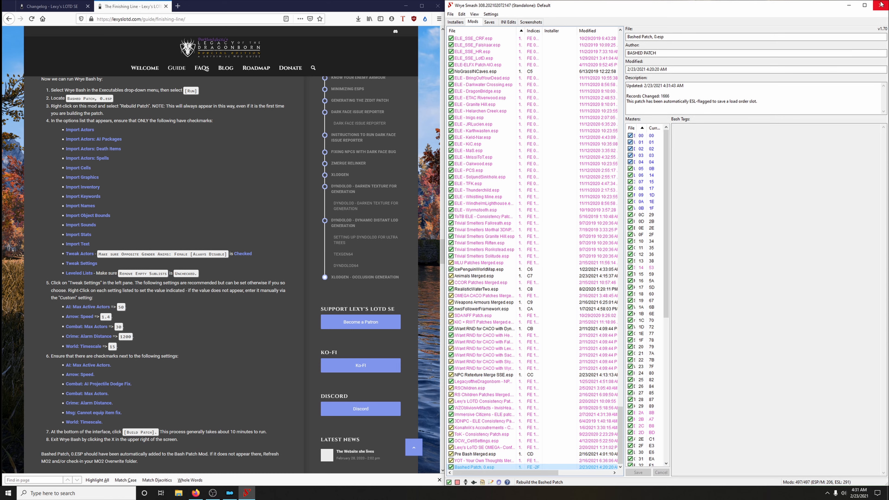
{"action": "left_click", "coordinate": [880, 5]}
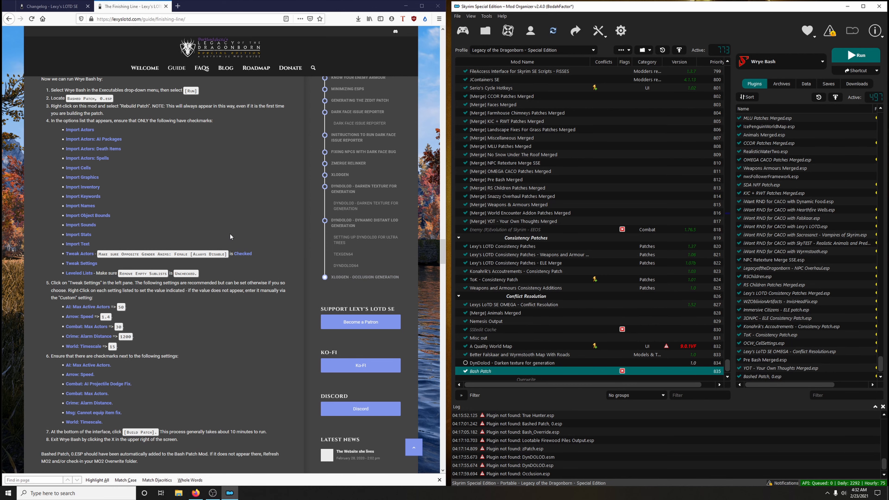
Step: Follow the guide's Bash Override link to Nexus Mods and download Lexy's LOTD SE - Bash Override with the mod manager
{"action": "left_click", "coordinate": [63, 7]}
{"action": "left_click", "coordinate": [122, 7]}
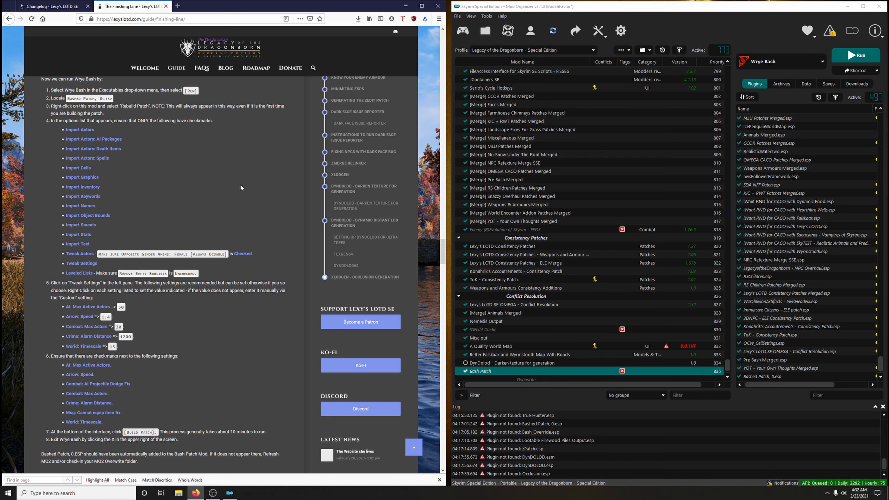
{"action": "scroll", "coordinate": [241, 184], "scroll_direction": "down", "scroll_amount": 5}
{"action": "scroll", "coordinate": [232, 196], "scroll_direction": "down", "scroll_amount": 2}
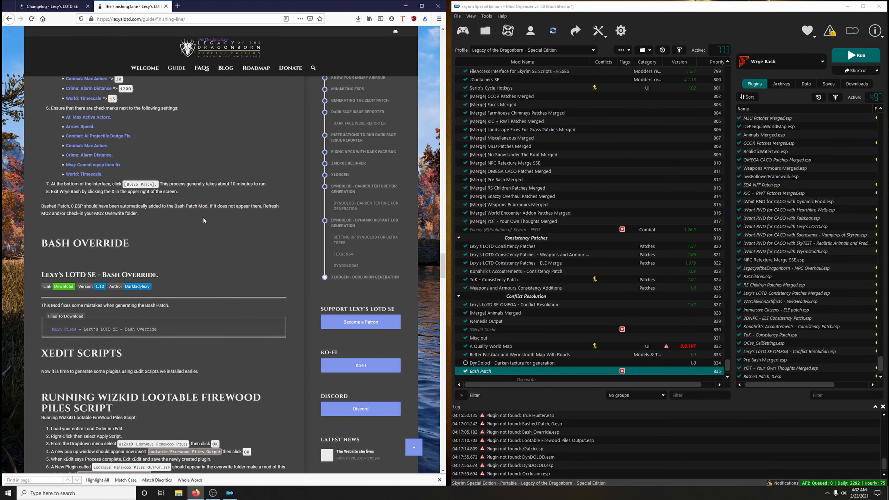
{"action": "scroll", "coordinate": [146, 263], "scroll_direction": "down", "scroll_amount": 2}
{"action": "left_click", "coordinate": [63, 216]}
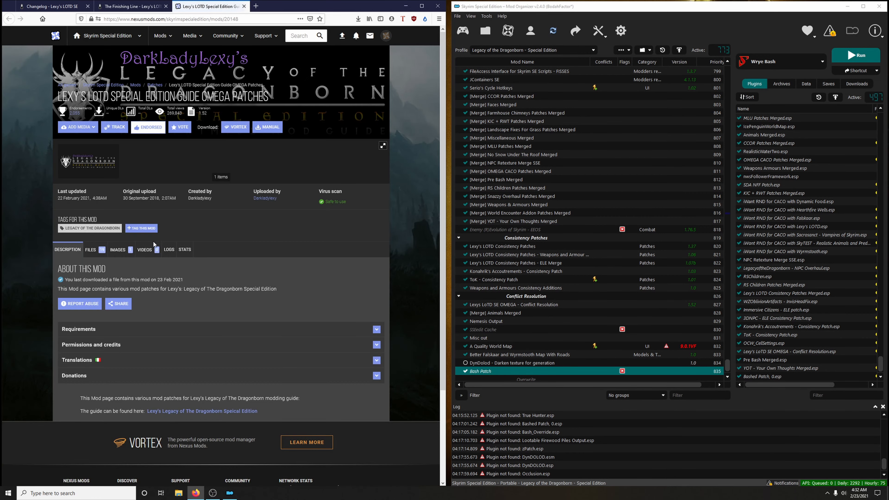
{"action": "scroll", "coordinate": [245, 241], "scroll_direction": "down", "scroll_amount": 3}
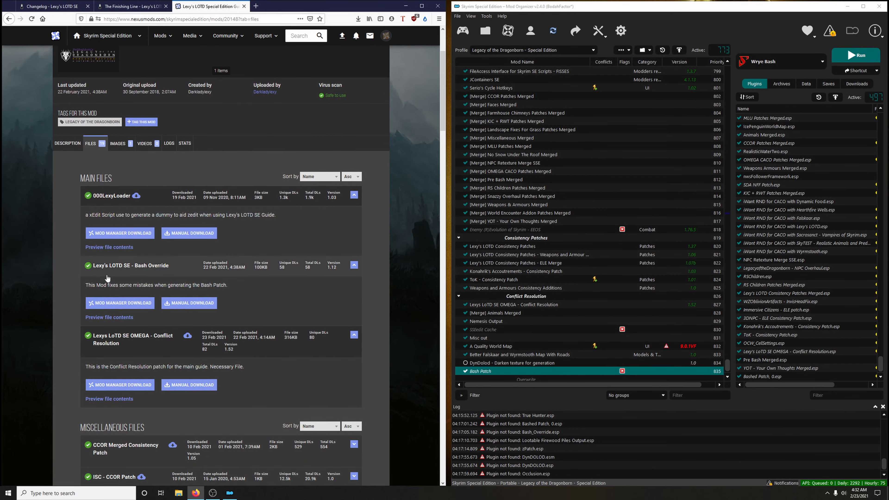
{"action": "left_click", "coordinate": [119, 302]}
{"action": "left_click", "coordinate": [407, 231]}
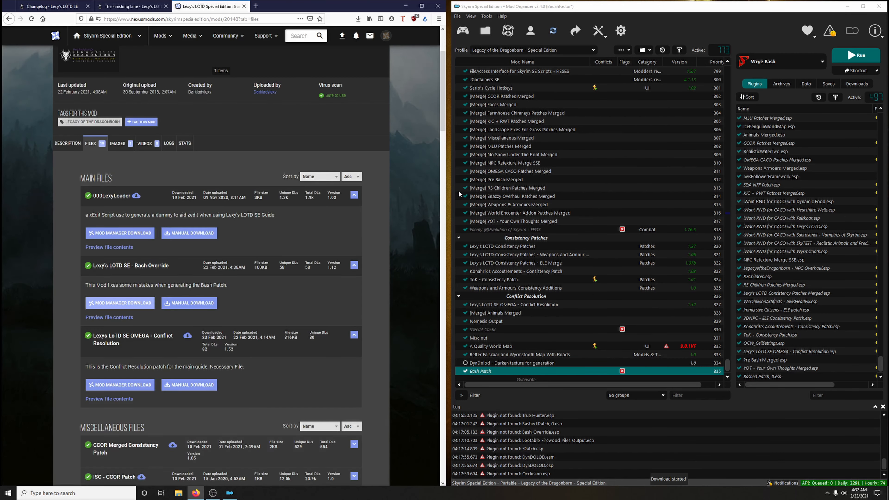
Step: Install the downloaded Bash Override in Mod Organizer under the name "Lexy's LOTD SE - Bash Override"
{"action": "left_click", "coordinate": [857, 83]}
{"action": "double_click", "coordinate": [781, 123]}
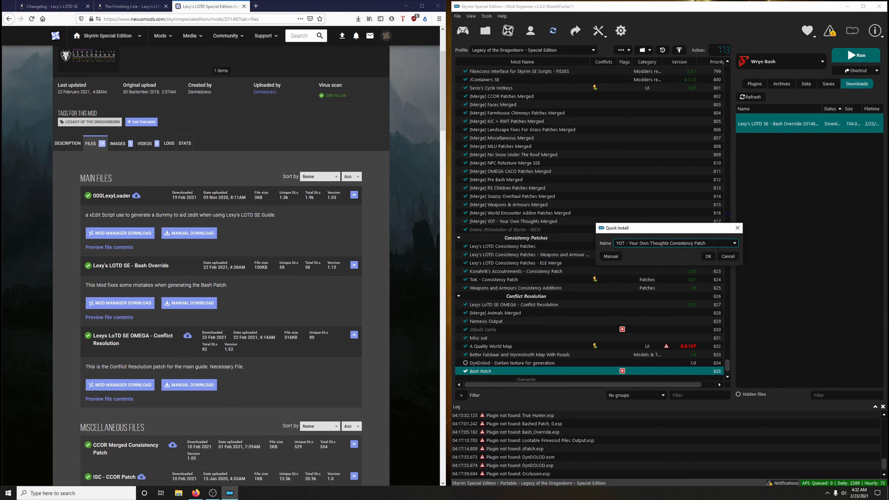
{"action": "left_click", "coordinate": [734, 243]}
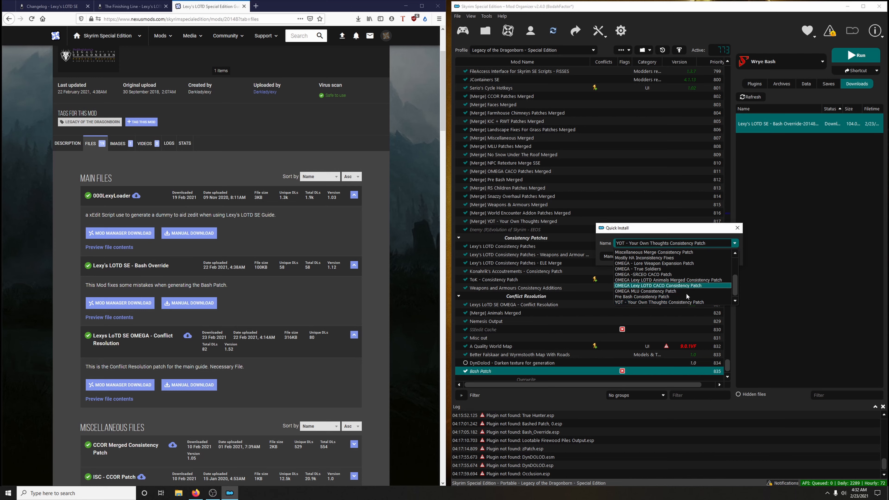
{"action": "scroll", "coordinate": [659, 294], "scroll_direction": "up", "scroll_amount": 3}
{"action": "scroll", "coordinate": [659, 294], "scroll_direction": "down", "scroll_amount": 3}
{"action": "scroll", "coordinate": [672, 286], "scroll_direction": "up", "scroll_amount": 3}
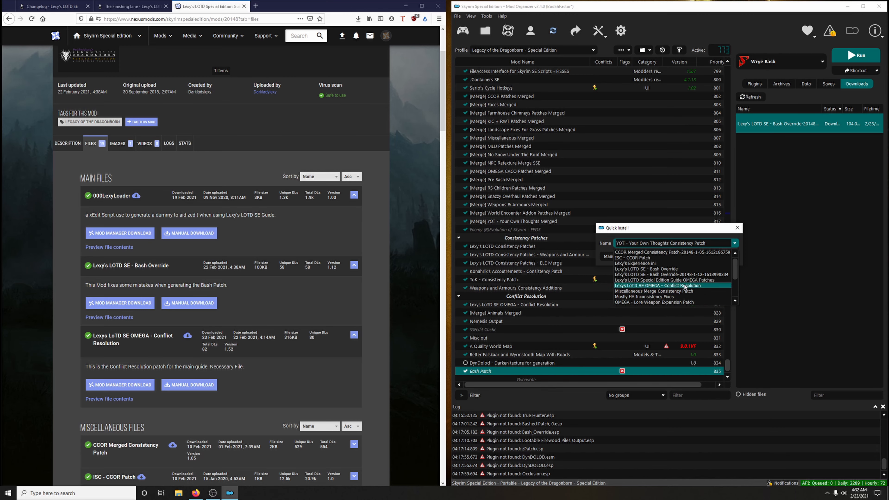
{"action": "left_click", "coordinate": [664, 269]}
{"action": "left_click", "coordinate": [707, 256]}
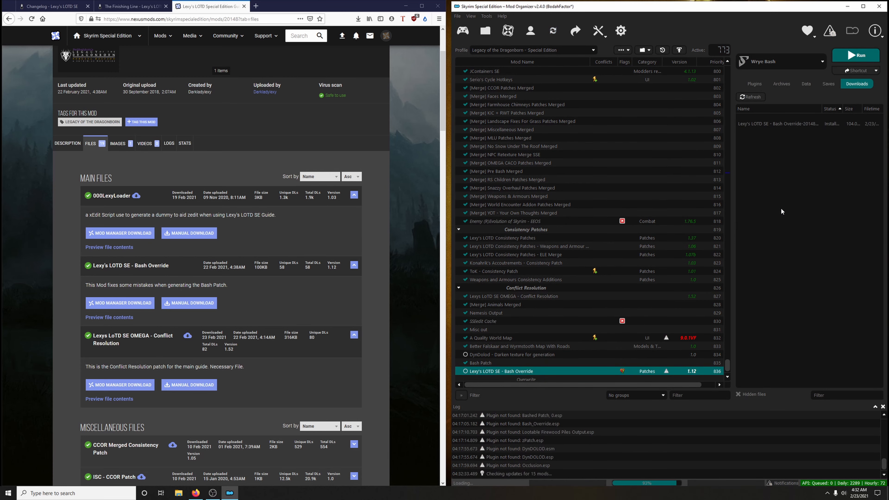
{"action": "key", "text": "space"}
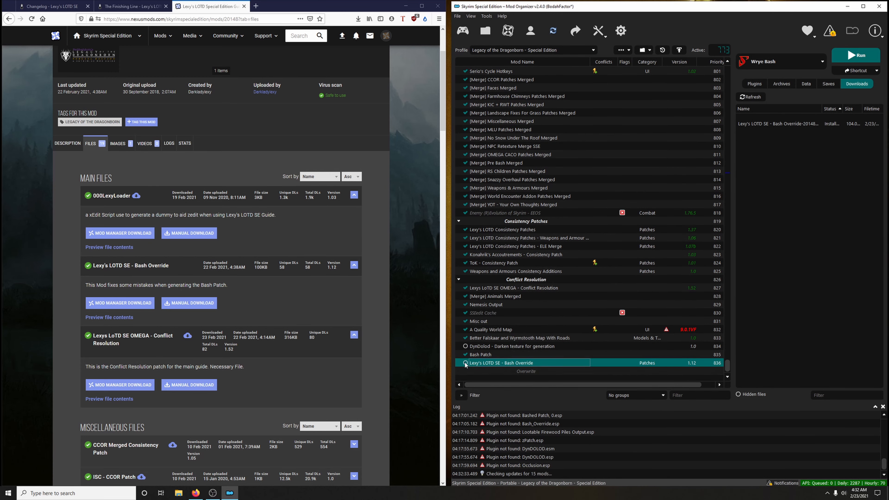
Step: Close the Nexus page, move on to the guide's xEdit Scripts section, and delete all installed downloads in Mod Organizer
{"action": "left_click", "coordinate": [243, 6]}
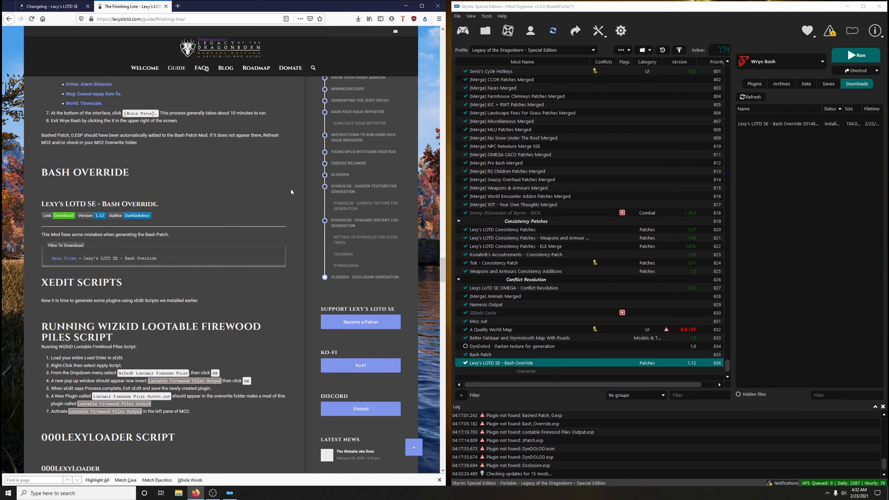
{"action": "scroll", "coordinate": [242, 200], "scroll_direction": "down", "scroll_amount": 3}
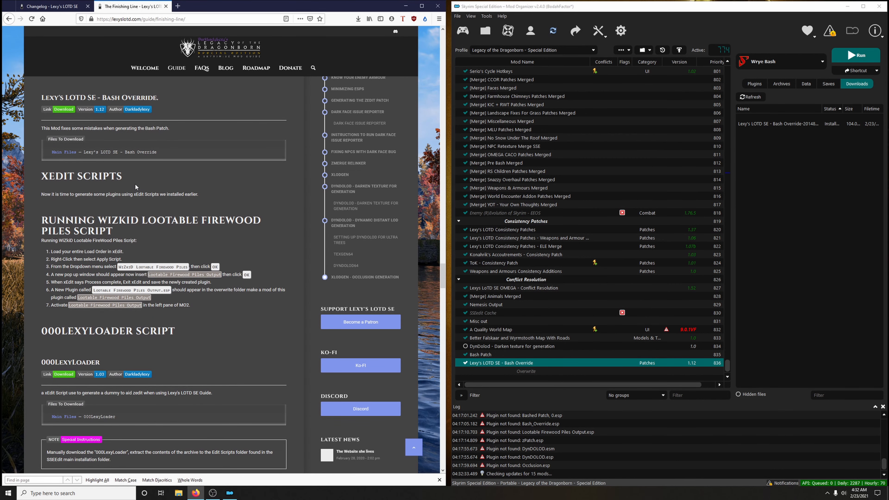
{"action": "right_click", "coordinate": [788, 123]}
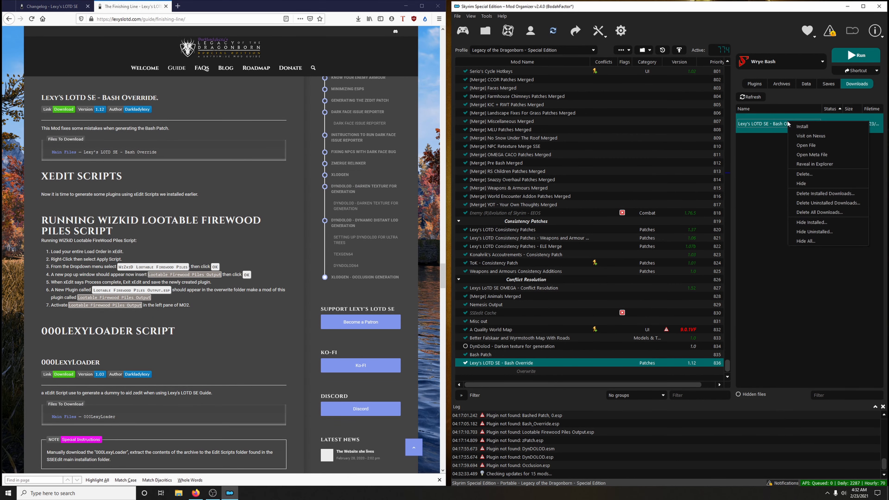
{"action": "left_click", "coordinate": [801, 193]}
{"action": "left_click", "coordinate": [498, 258]}
Step: Open Mod Organizer's overwrite folder in Explorer and delete the zEdit Backups folder
{"action": "scroll", "coordinate": [584, 281], "scroll_direction": "up", "scroll_amount": 1}
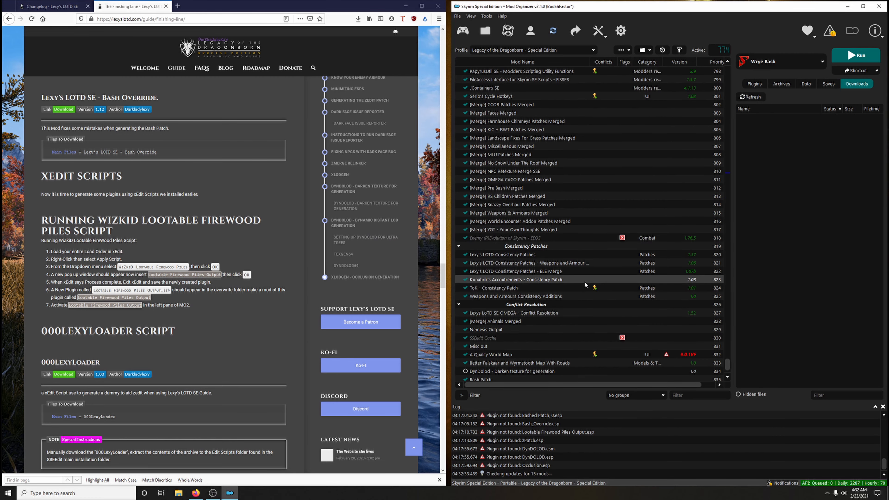
{"action": "scroll", "coordinate": [584, 282], "scroll_direction": "down", "scroll_amount": 1}
{"action": "right_click", "coordinate": [534, 371]}
{"action": "left_click", "coordinate": [564, 421]}
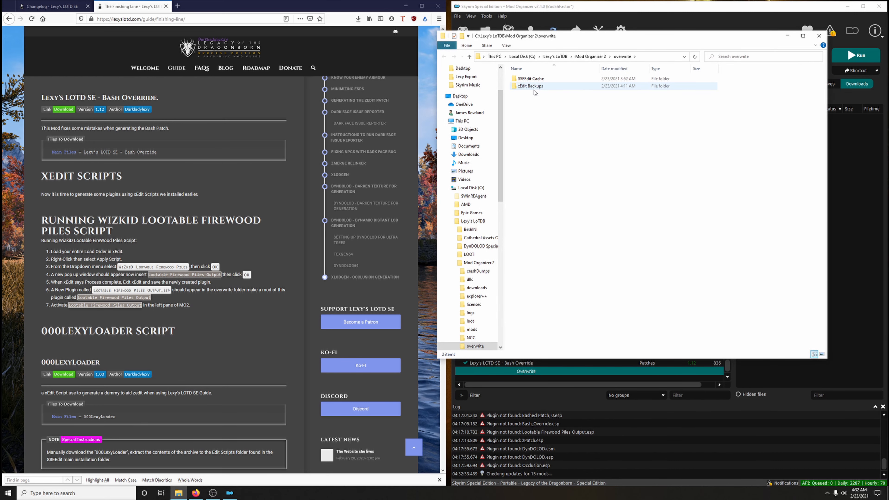
{"action": "left_click", "coordinate": [537, 90]}
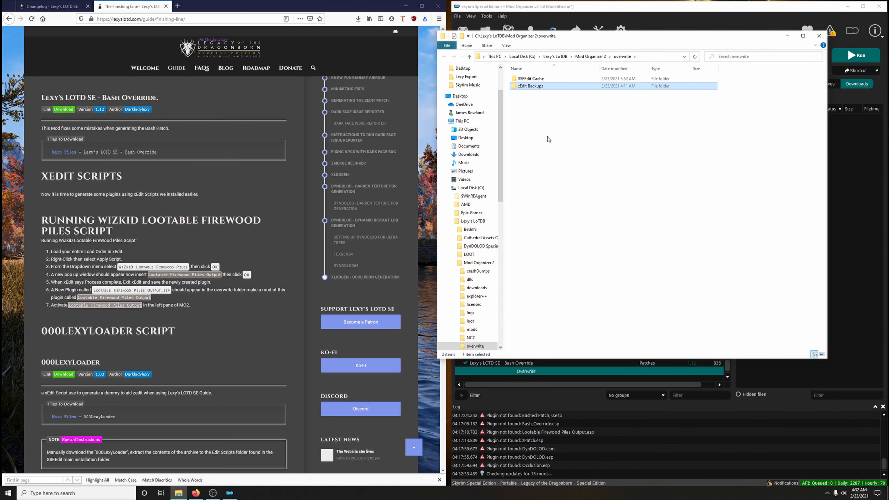
{"action": "key", "text": "Delete"}
Step: Move the SSEEdit Cache folder from overwrite into the SSEedit Cache mod's folder and refresh the mod list
{"action": "right_click", "coordinate": [532, 75]}
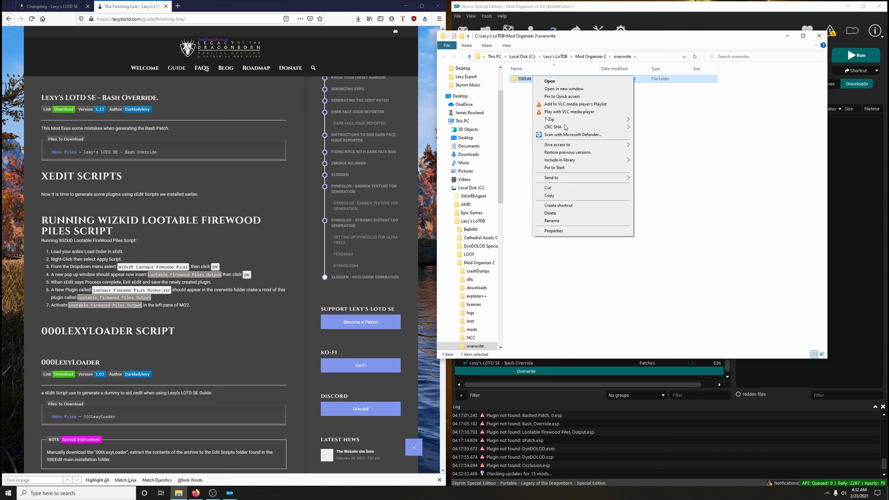
{"action": "left_click", "coordinate": [560, 188]}
{"action": "left_click", "coordinate": [819, 36]}
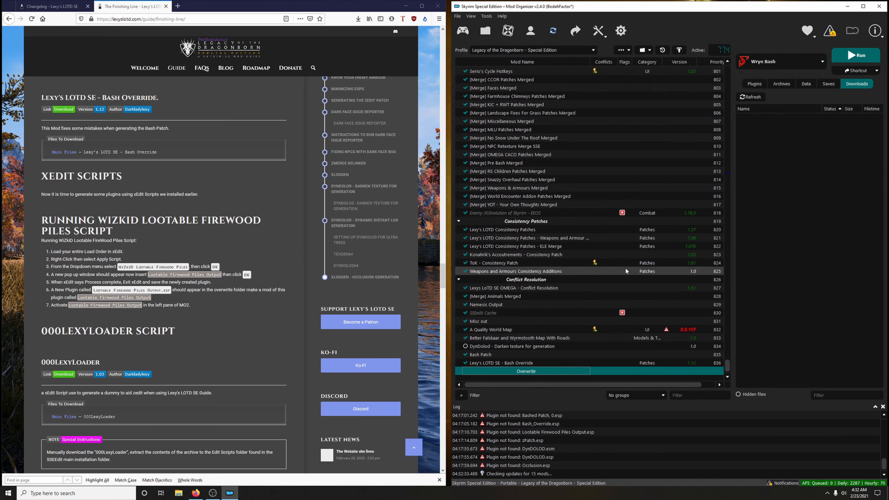
{"action": "left_click", "coordinate": [493, 315]}
{"action": "right_click", "coordinate": [493, 315]}
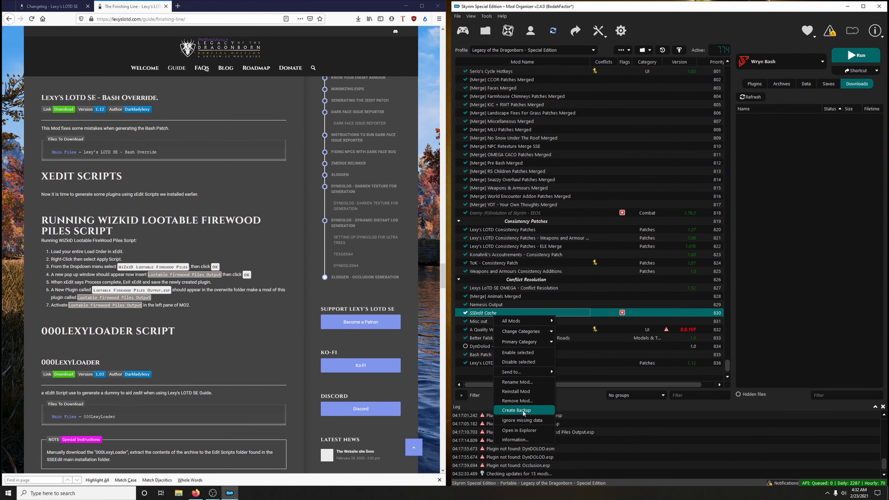
{"action": "left_click", "coordinate": [519, 426]}
{"action": "right_click", "coordinate": [552, 239]}
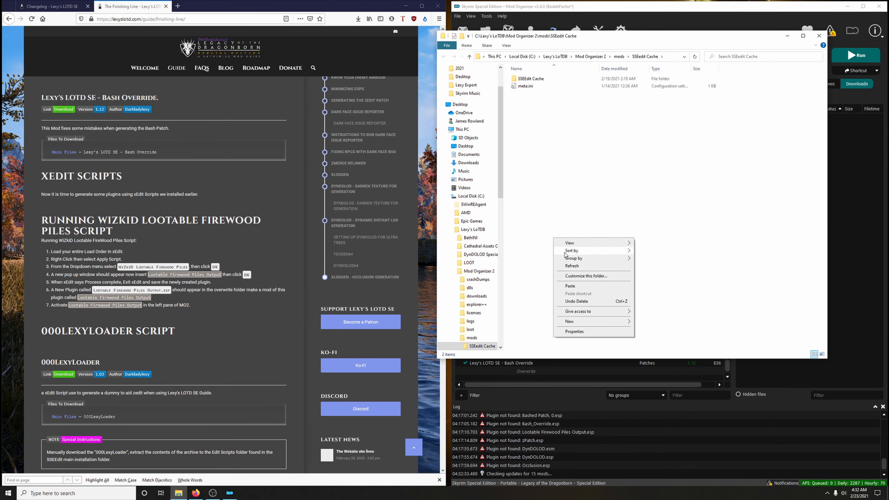
{"action": "left_click", "coordinate": [569, 286]}
{"action": "left_click", "coordinate": [819, 35]}
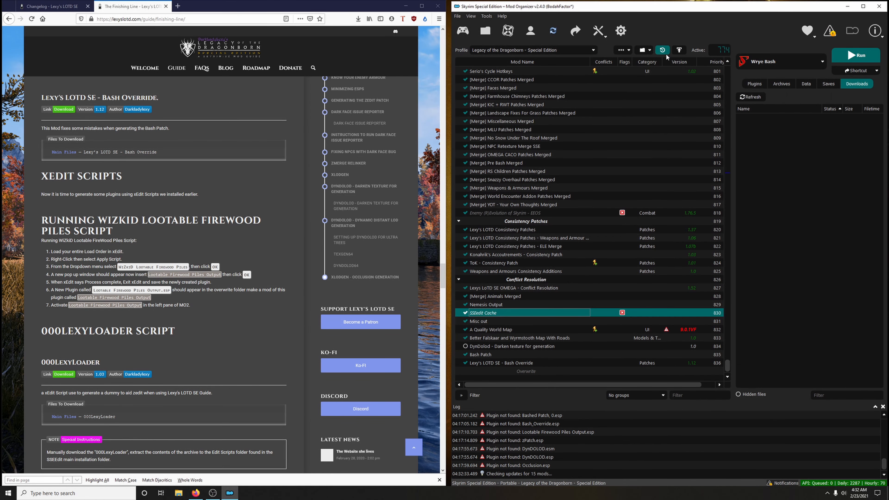
{"action": "left_click", "coordinate": [623, 50]}
{"action": "left_click", "coordinate": [624, 137]}
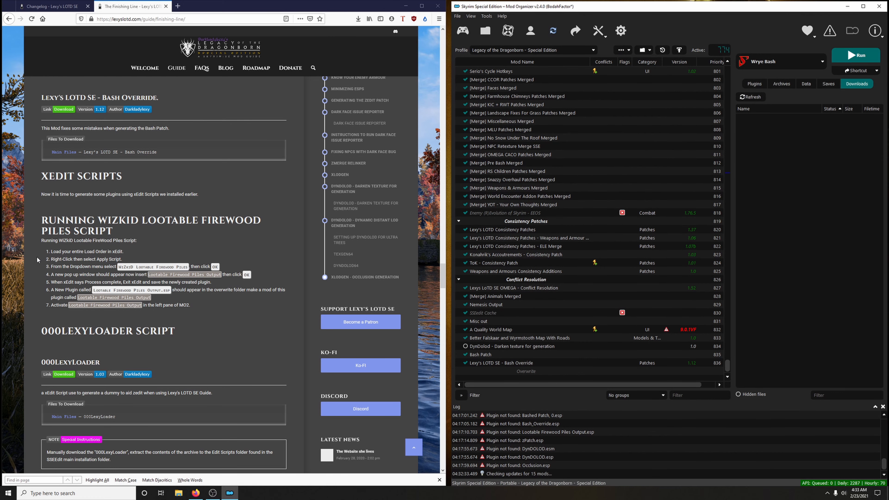
Step: Launch SSEEdit from Mod Organizer and load the entire load order without activating any ModGroups
{"action": "left_click", "coordinate": [777, 66]}
{"action": "left_click", "coordinate": [769, 153]}
{"action": "left_click", "coordinate": [847, 61]}
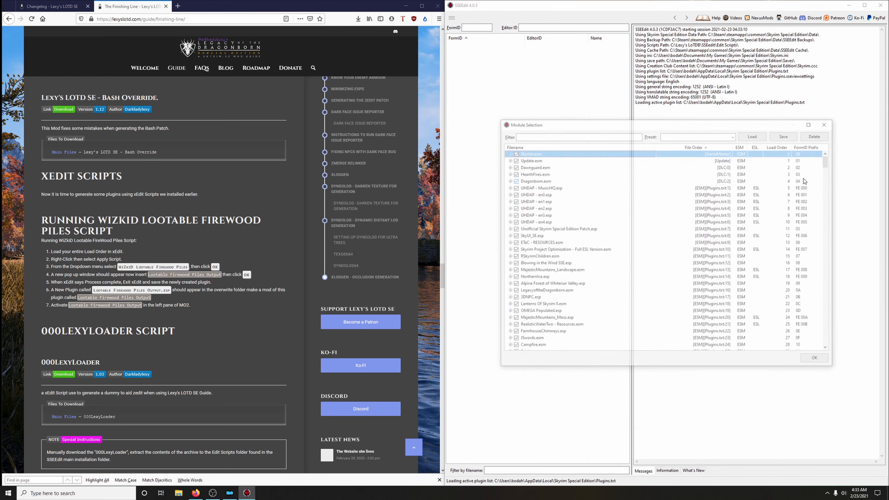
{"action": "left_click", "coordinate": [816, 362]}
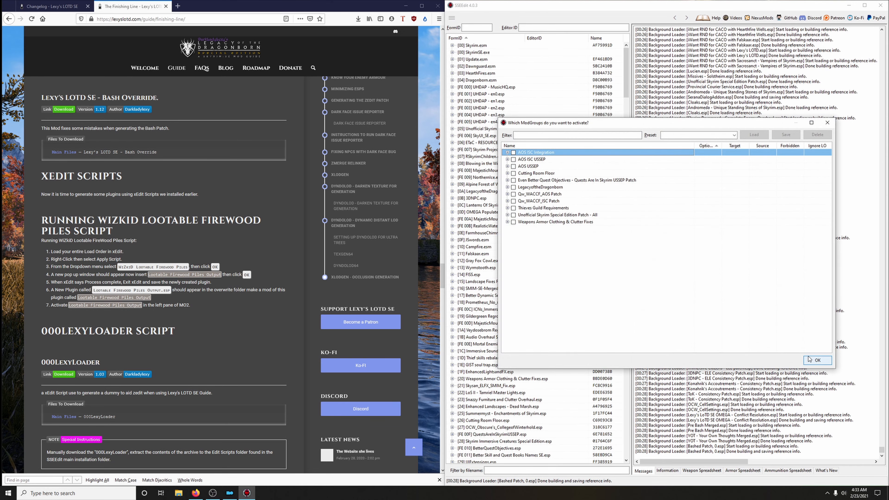
{"action": "left_click", "coordinate": [816, 360]}
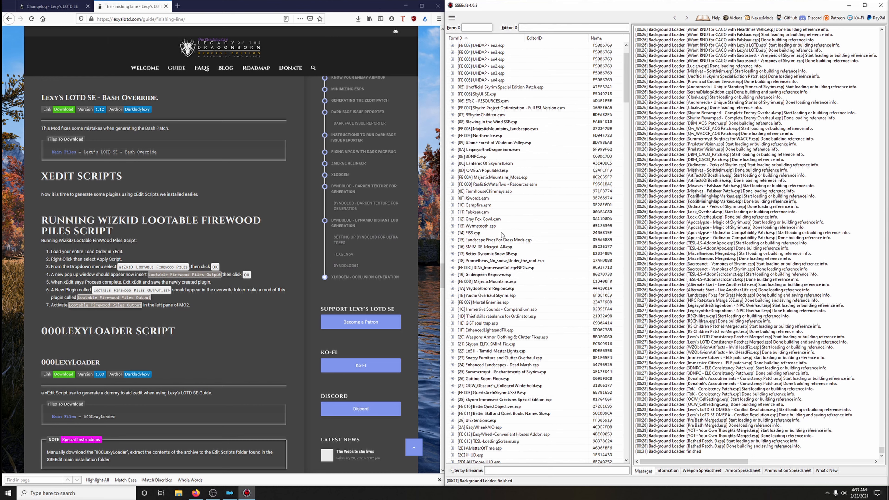
Step: Apply the WiZkiD Lootable FireWood Piles script in SSEEdit
{"action": "right_click", "coordinate": [473, 115]}
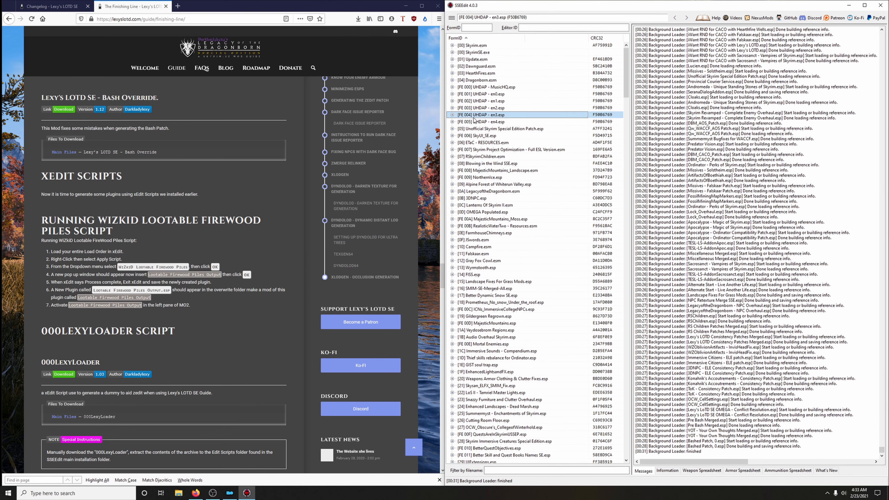
{"action": "left_click", "coordinate": [509, 234]}
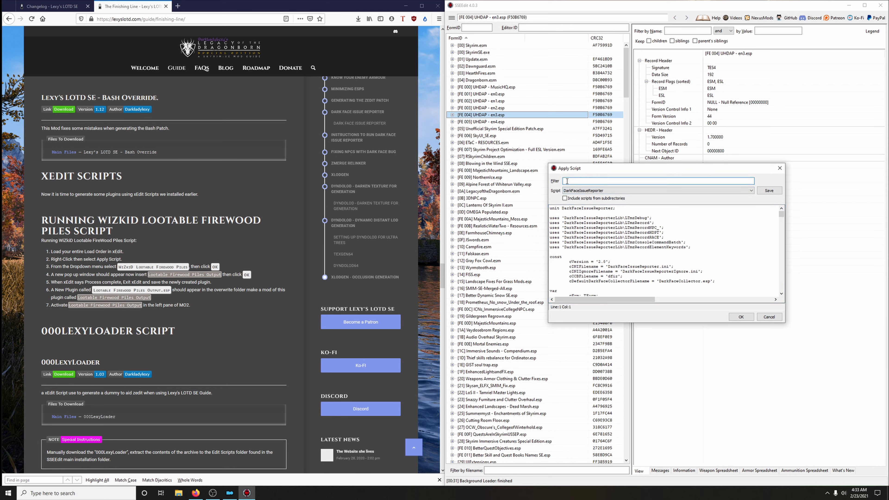
{"action": "type", "text": "wiz"}
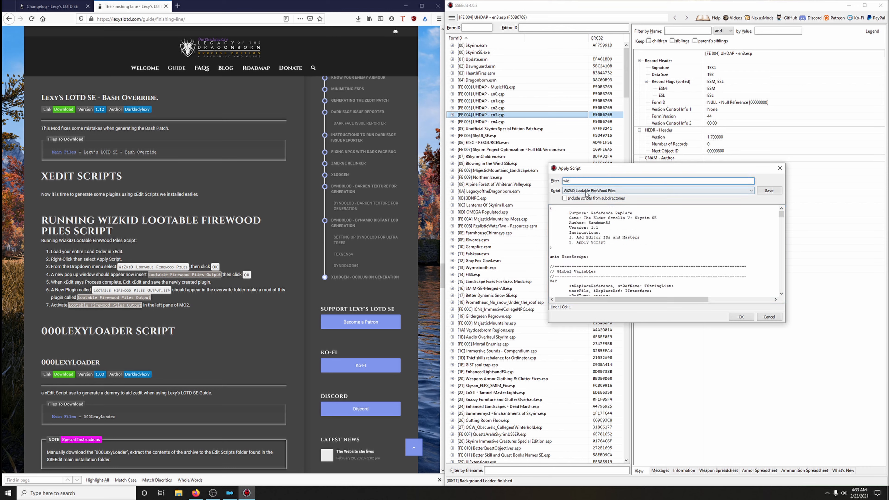
{"action": "left_click", "coordinate": [733, 316]}
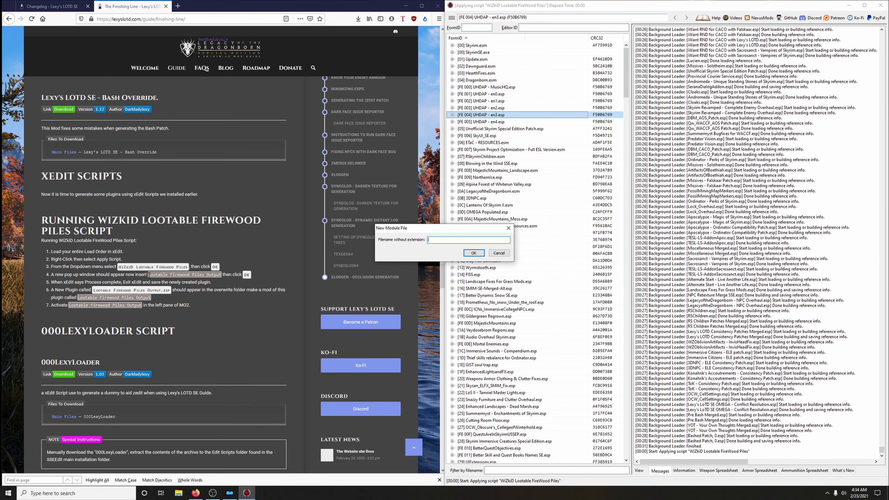
Step: Name the script's new module file "Lootable Firewood Piles Output" as given in the guide, and exit SSEEdit saving the plugin once processing completes
{"action": "left_click_drag", "start_coordinate": [148, 275], "coordinate": [214, 276]}
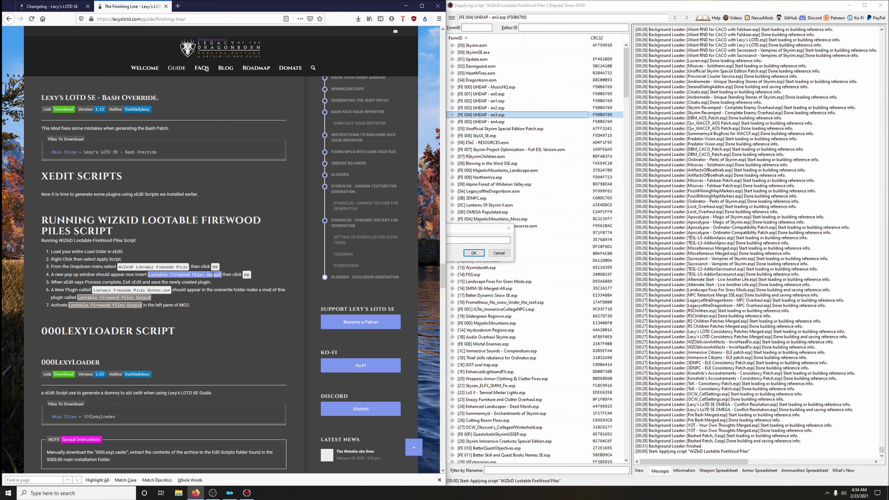
{"action": "right_click", "coordinate": [213, 274]}
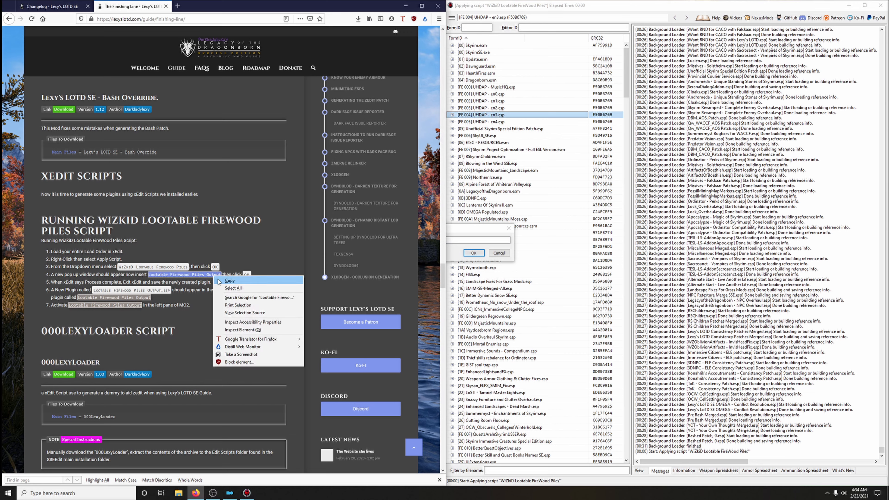
{"action": "left_click", "coordinate": [221, 280]}
{"action": "left_click", "coordinate": [454, 230]}
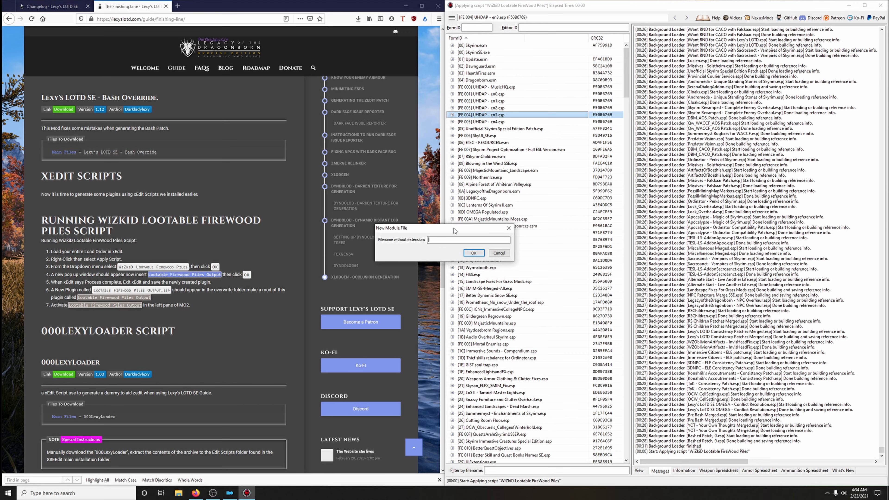
{"action": "right_click", "coordinate": [446, 240]}
{"action": "left_click", "coordinate": [461, 271]}
{"action": "left_click", "coordinate": [472, 253]}
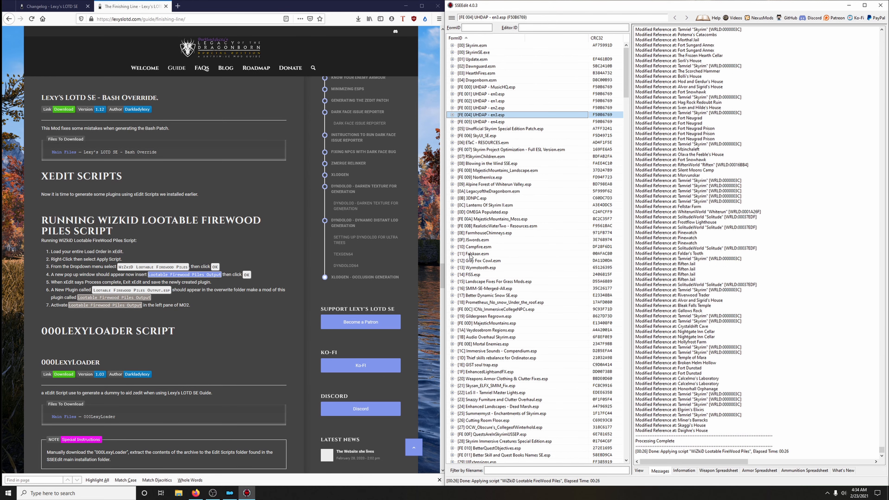
{"action": "left_click", "coordinate": [880, 6]}
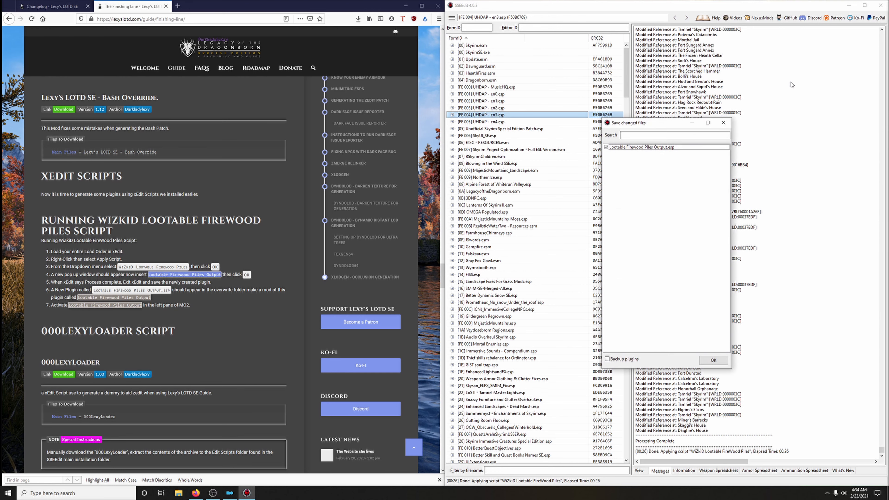
{"action": "left_click", "coordinate": [717, 360]}
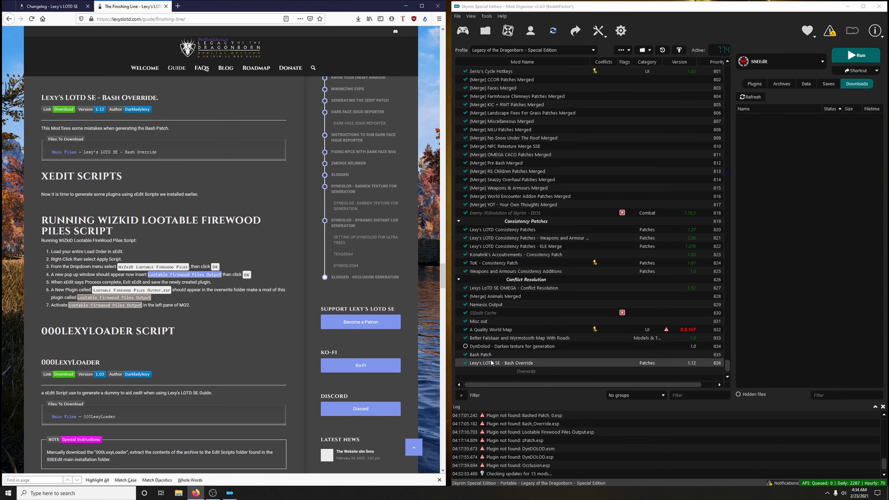
Step: Create a mod from the overwrite files named "Lootable Firewood Piles Output" and activate it
{"action": "right_click", "coordinate": [531, 372]}
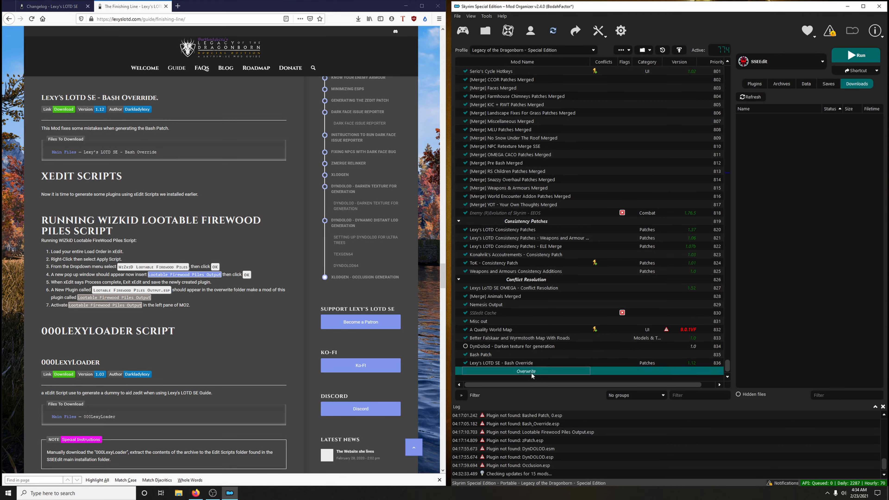
{"action": "left_click", "coordinate": [553, 398]}
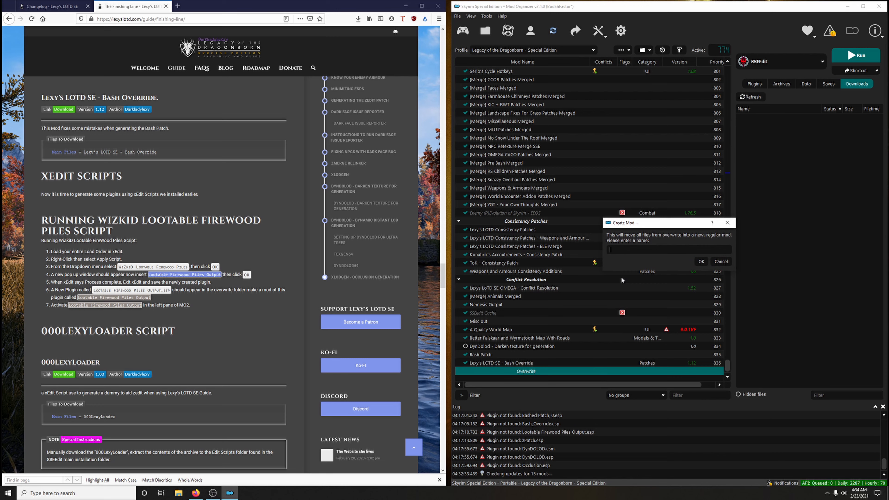
{"action": "right_click", "coordinate": [622, 251]}
{"action": "left_click", "coordinate": [634, 295]}
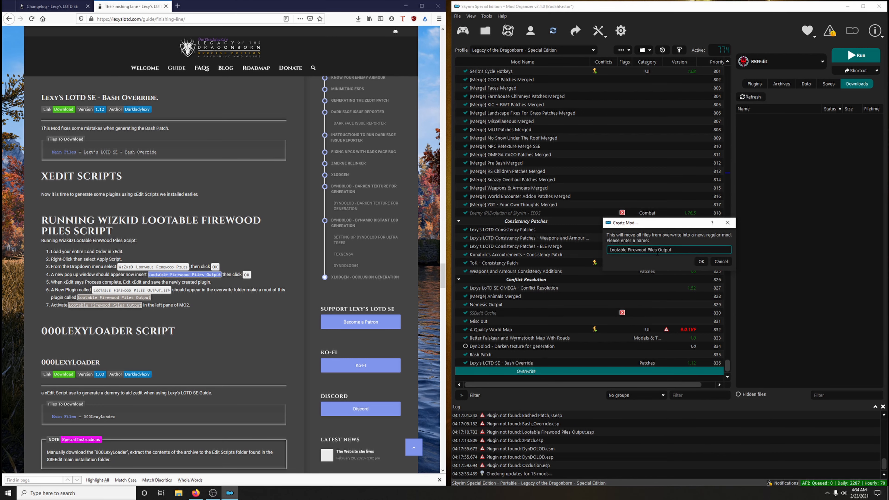
{"action": "left_click", "coordinate": [699, 262]}
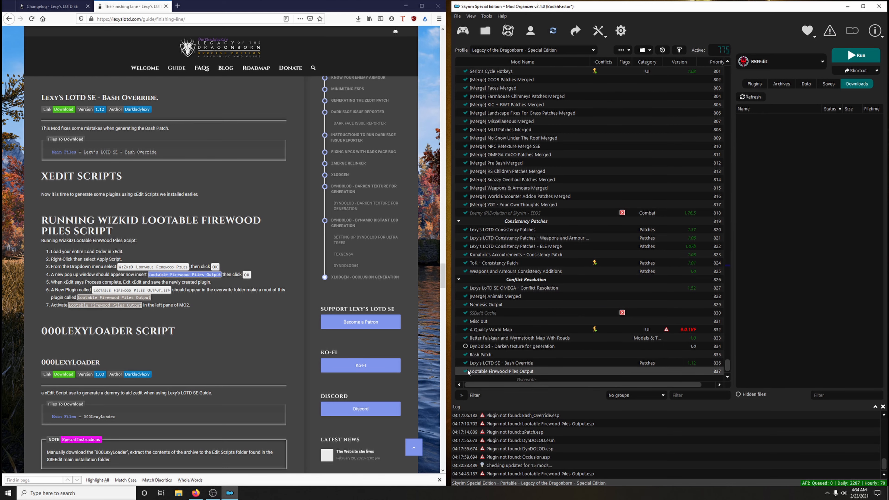
{"action": "scroll", "coordinate": [519, 353], "scroll_direction": "down", "scroll_amount": 1}
Step: Follow the guide to the 000LexyLoader script section and load the entire load order in SSEEdit again without any ModGroups
{"action": "scroll", "coordinate": [266, 353], "scroll_direction": "down", "scroll_amount": 4}
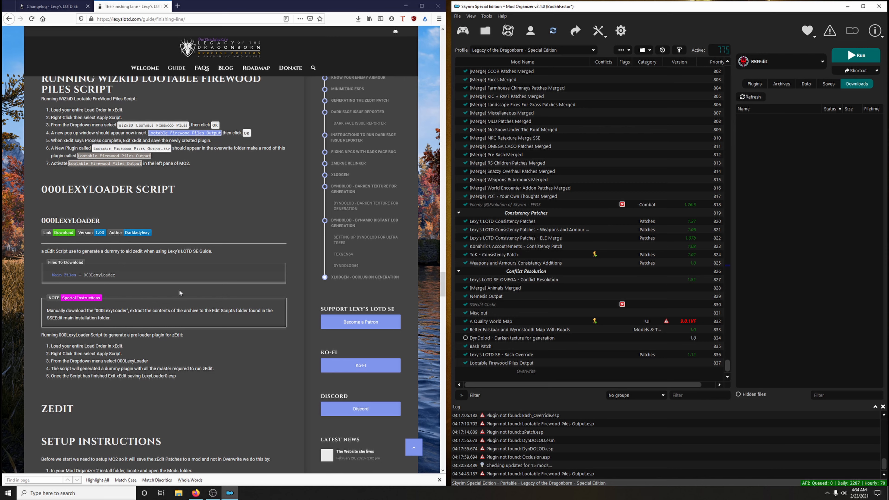
{"action": "scroll", "coordinate": [141, 313], "scroll_direction": "down", "scroll_amount": 2}
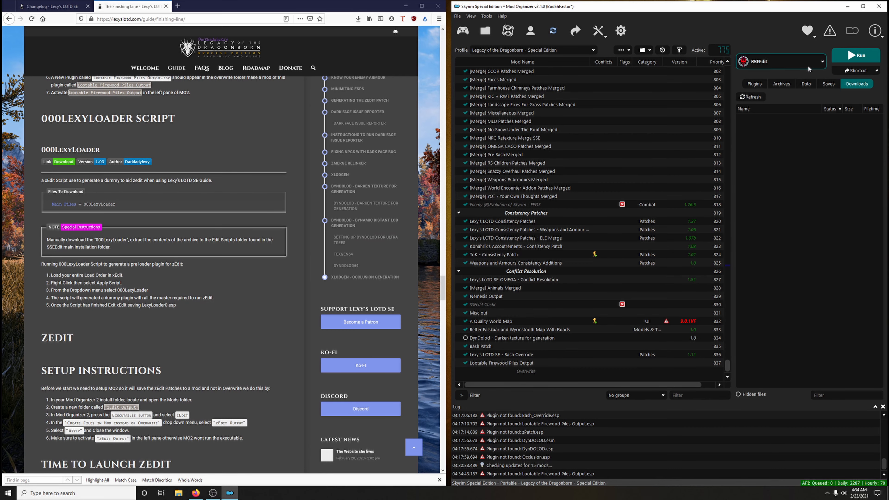
{"action": "left_click", "coordinate": [856, 55]}
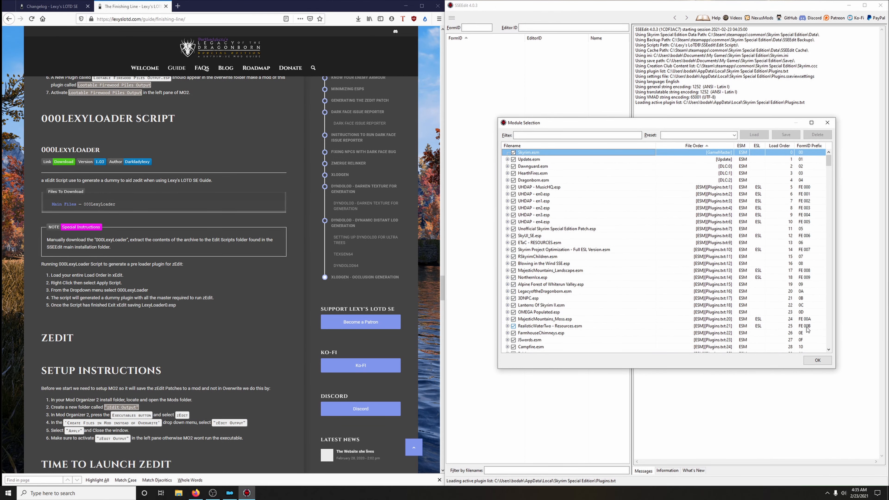
{"action": "left_click", "coordinate": [815, 360]}
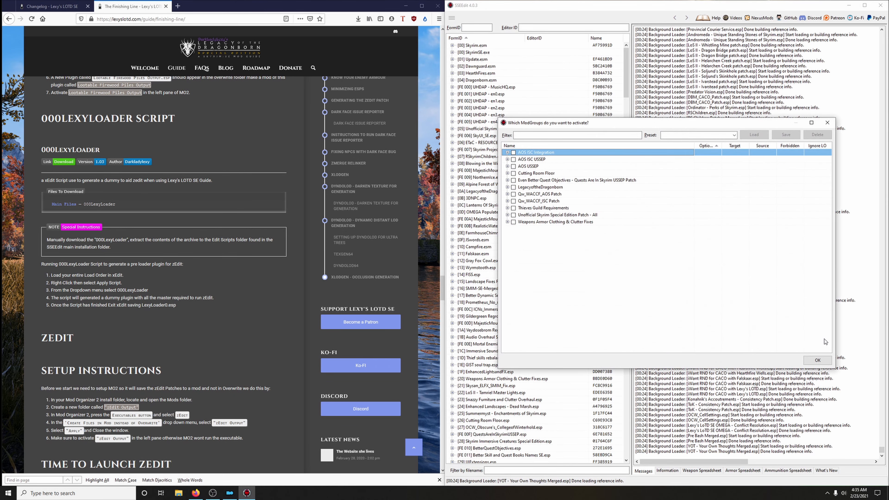
{"action": "left_click", "coordinate": [817, 362]}
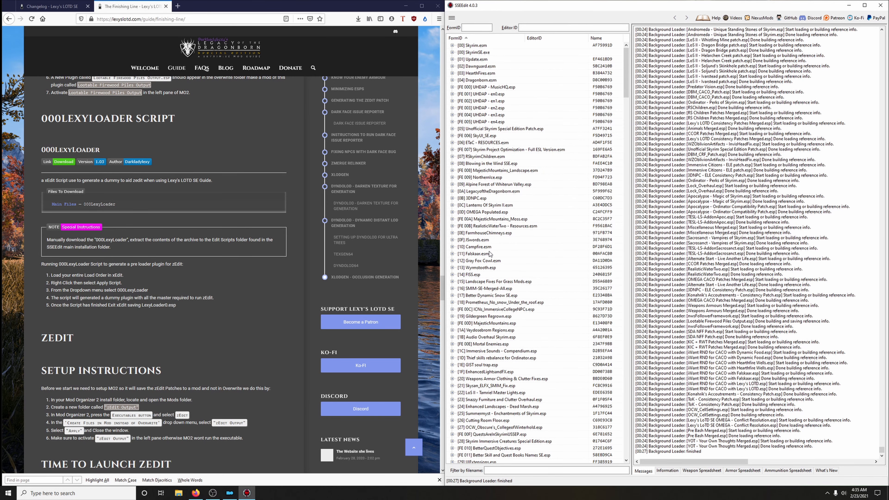
Step: Apply the 000LexyLoader script to the loaded plugins, and exit SSEEdit saving LexyLoader0.esp once the script is done
{"action": "right_click", "coordinate": [490, 254]}
{"action": "left_click", "coordinate": [514, 375]}
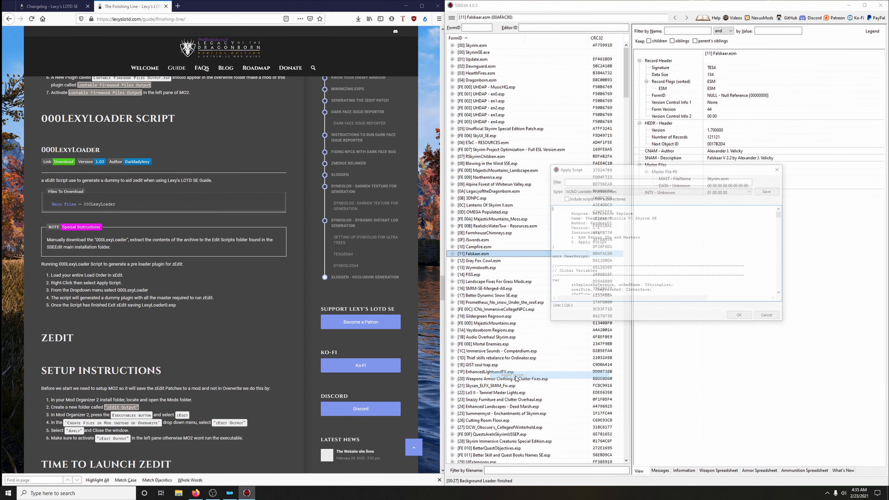
{"action": "left_click", "coordinate": [610, 181]}
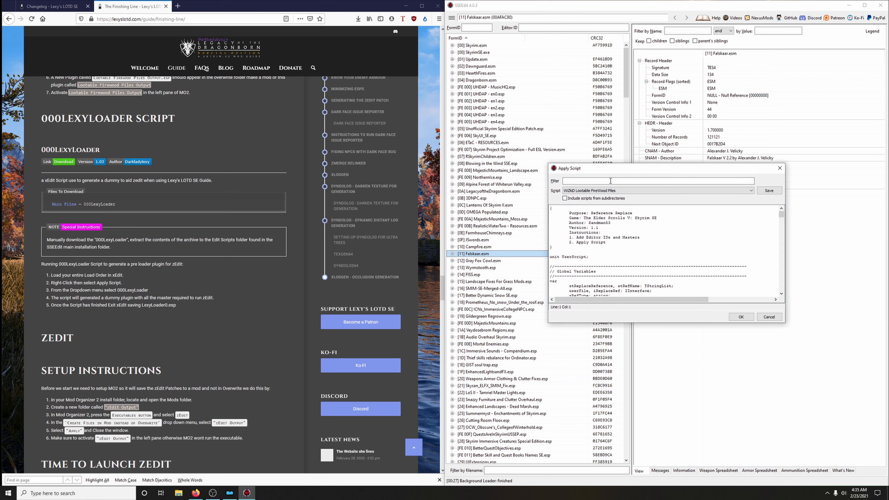
{"action": "type", "text": "000"}
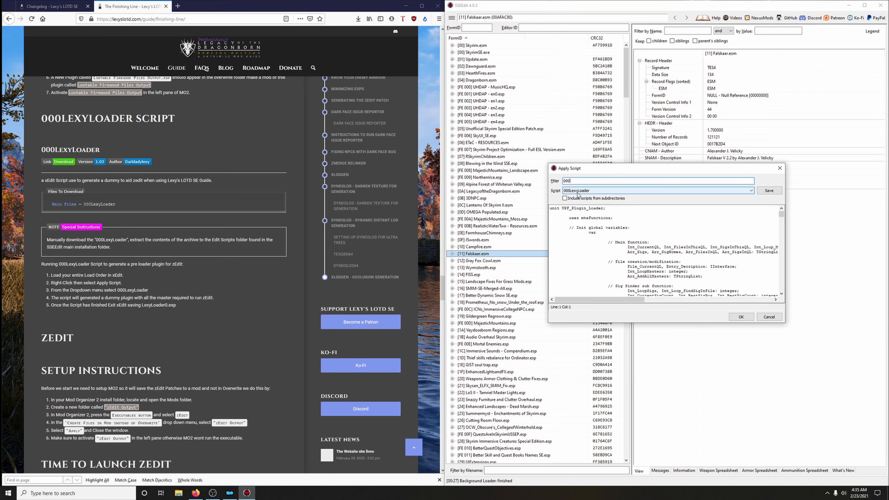
{"action": "left_click", "coordinate": [739, 318]}
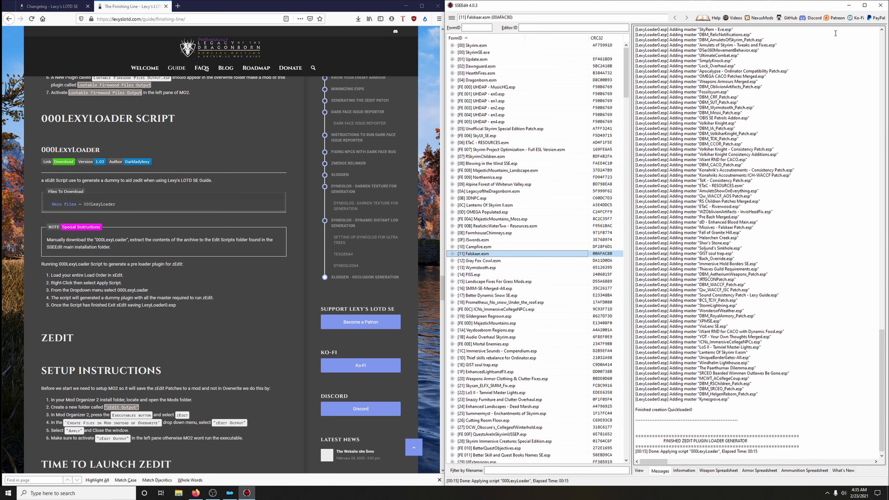
{"action": "left_click", "coordinate": [880, 5]}
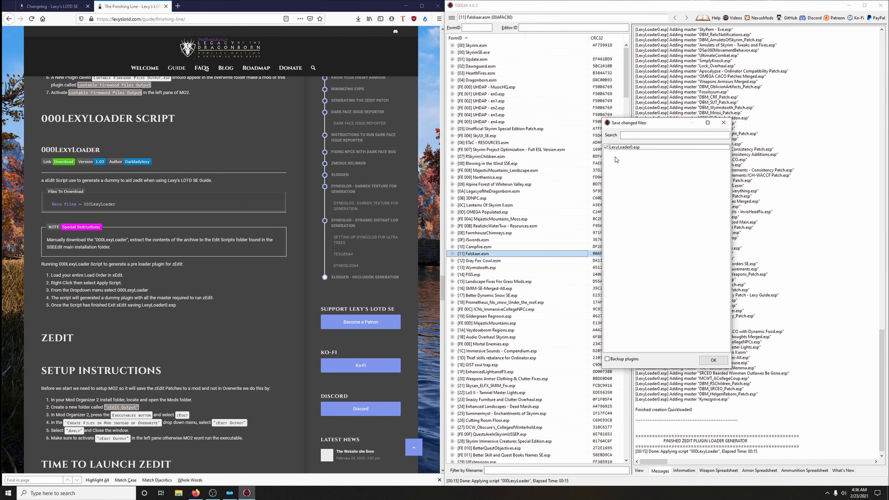
{"action": "left_click", "coordinate": [714, 360]}
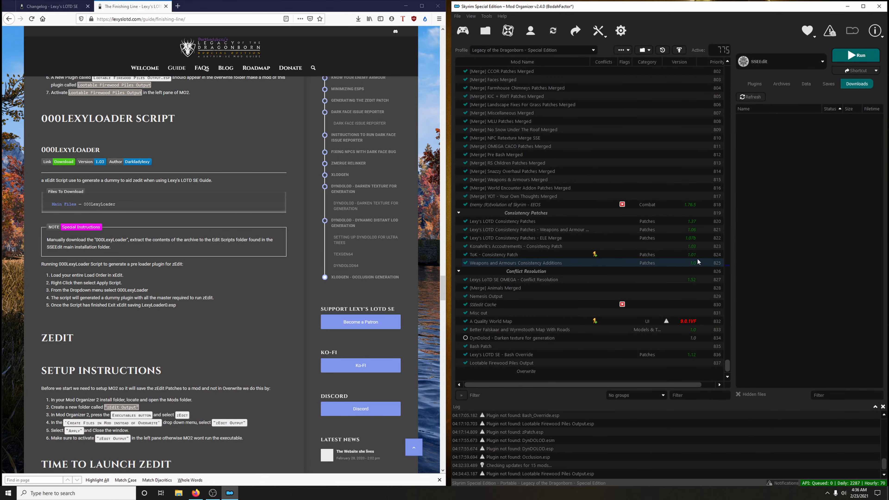
Step: Activate the LexyLoader0.esp plugin at the end of Mod Organizer's load order
{"action": "left_click", "coordinate": [755, 84]}
{"action": "scroll", "coordinate": [752, 245], "scroll_direction": "down", "scroll_amount": 1}
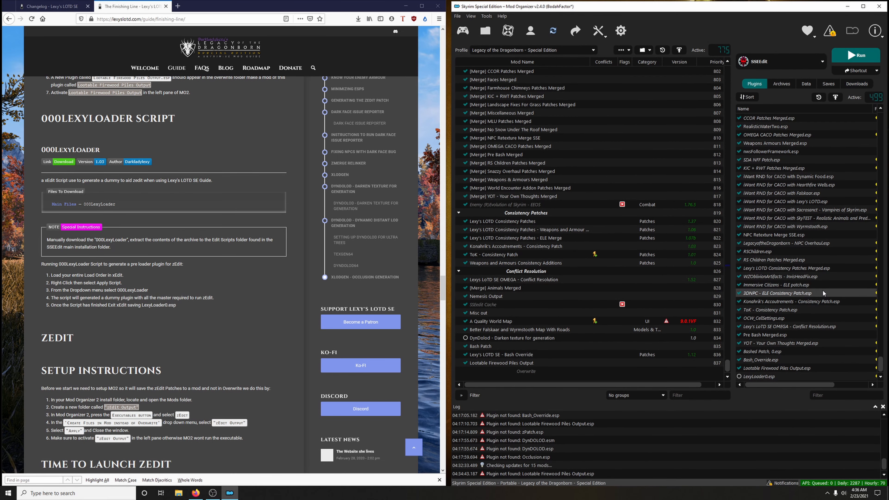
{"action": "left_click", "coordinate": [739, 377]}
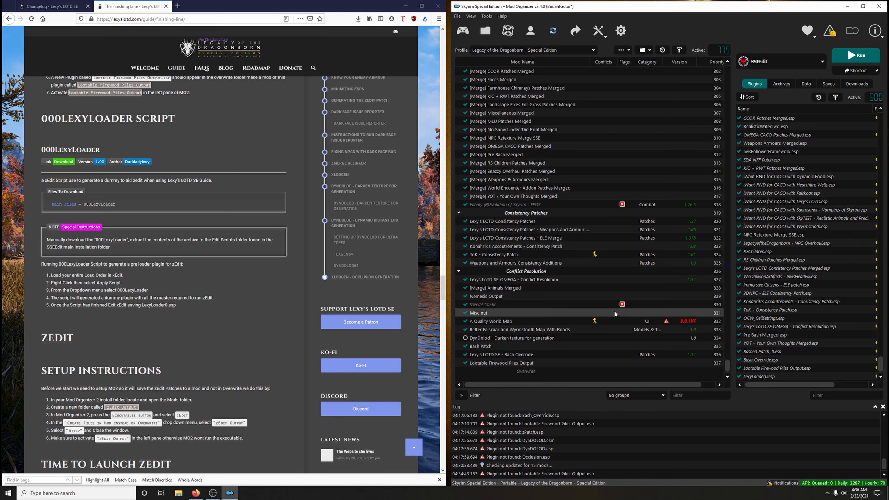
Step: Create an empty mod named "zEdit Output" as given in the guide's setup instructions and activate it
{"action": "scroll", "coordinate": [269, 315], "scroll_direction": "down", "scroll_amount": 4}
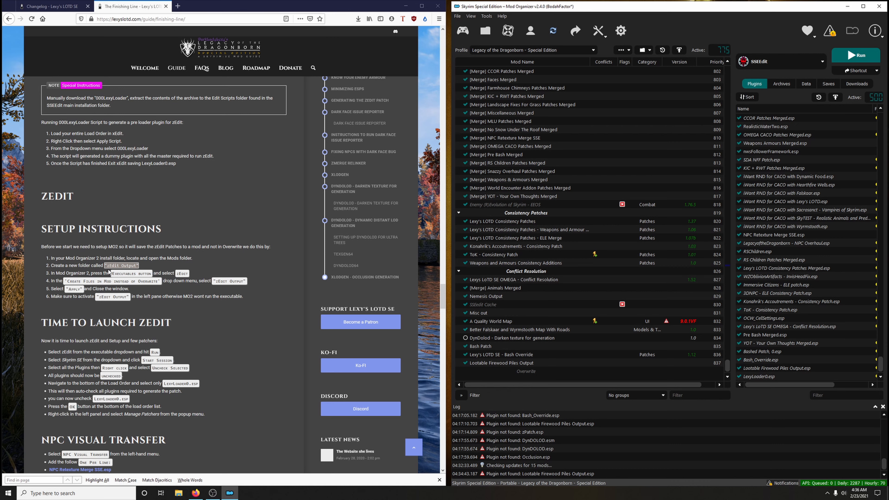
{"action": "left_click_drag", "start_coordinate": [108, 265], "coordinate": [134, 265]}
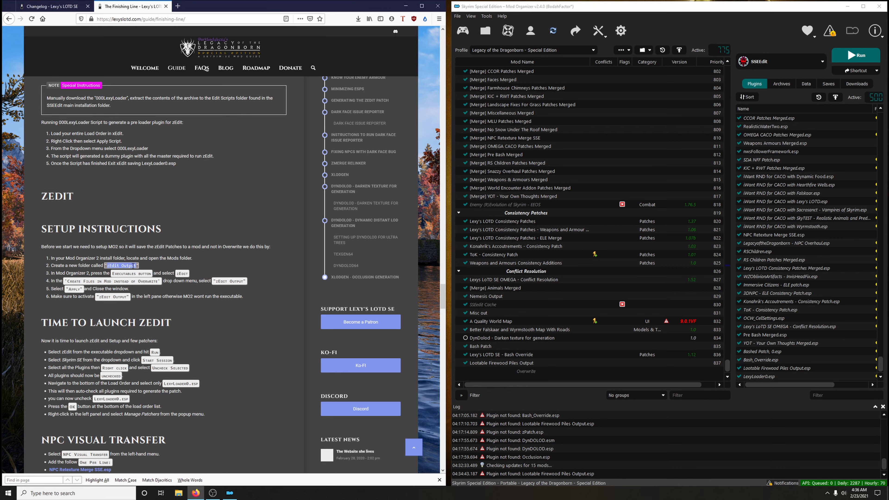
{"action": "right_click", "coordinate": [133, 266]}
{"action": "left_click", "coordinate": [147, 271]}
{"action": "left_click", "coordinate": [621, 50]}
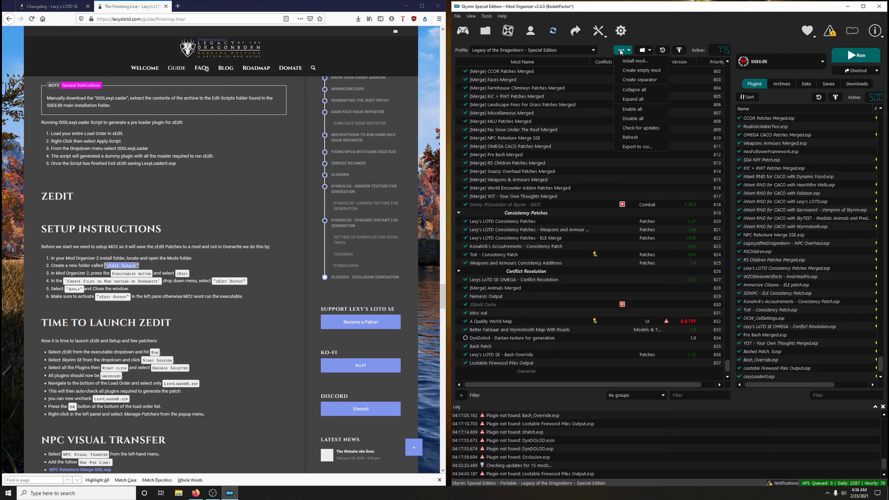
{"action": "left_click", "coordinate": [641, 70]}
{"action": "right_click", "coordinate": [650, 249]}
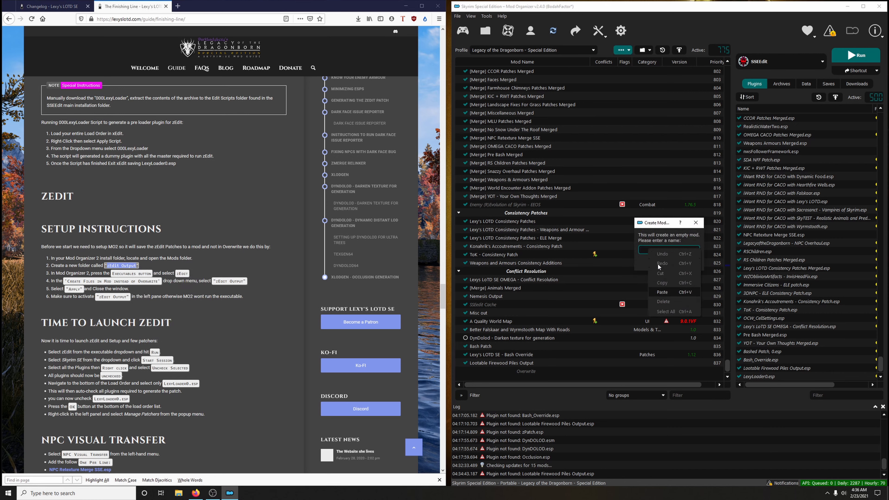
{"action": "left_click", "coordinate": [662, 292]}
{"action": "left_click", "coordinate": [666, 264]}
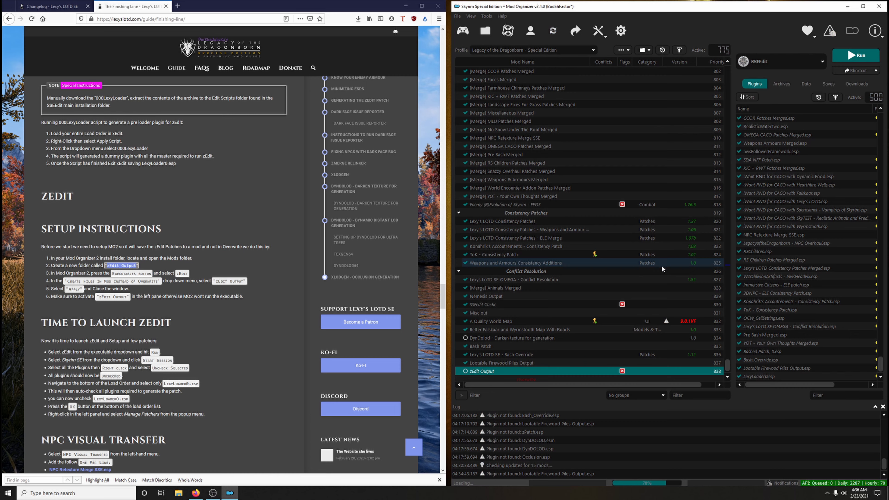
{"action": "left_click", "coordinate": [466, 371]}
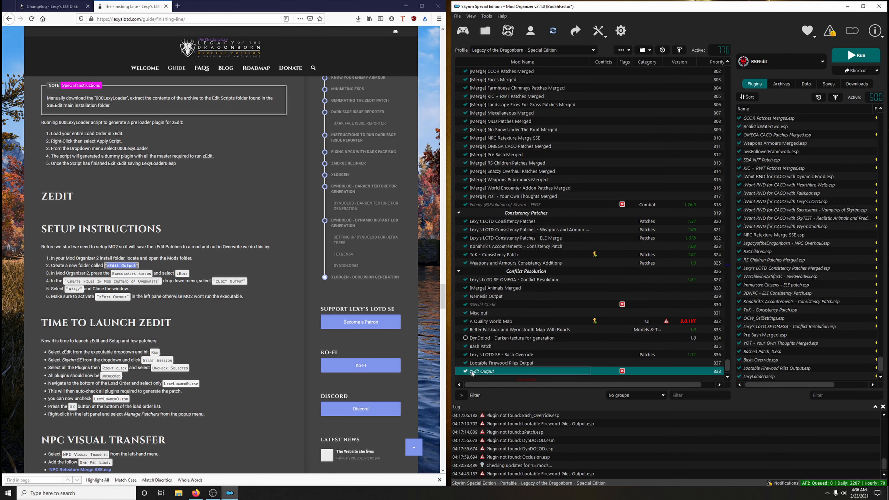
Step: Launch zEdit through Mod Organizer and start a Skyrim SE session
{"action": "scroll", "coordinate": [263, 307], "scroll_direction": "down", "scroll_amount": 4}
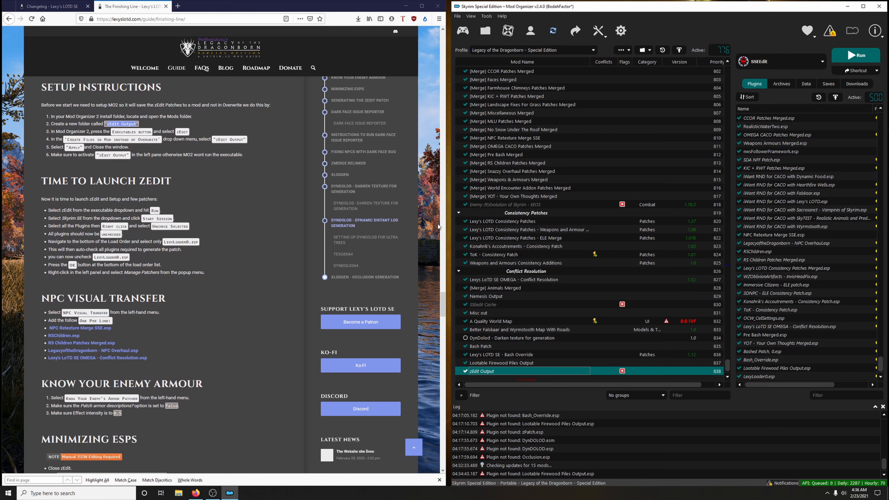
{"action": "left_click", "coordinate": [787, 62]}
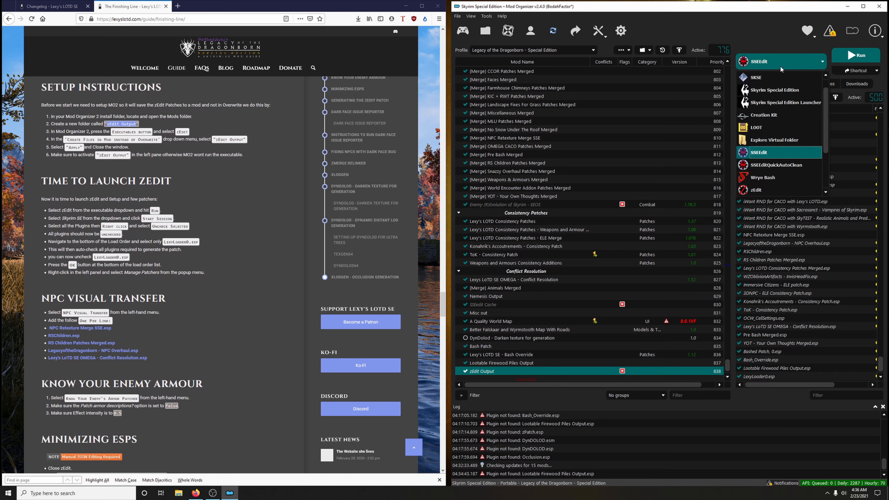
{"action": "left_click", "coordinate": [784, 182]}
{"action": "left_click", "coordinate": [839, 59]}
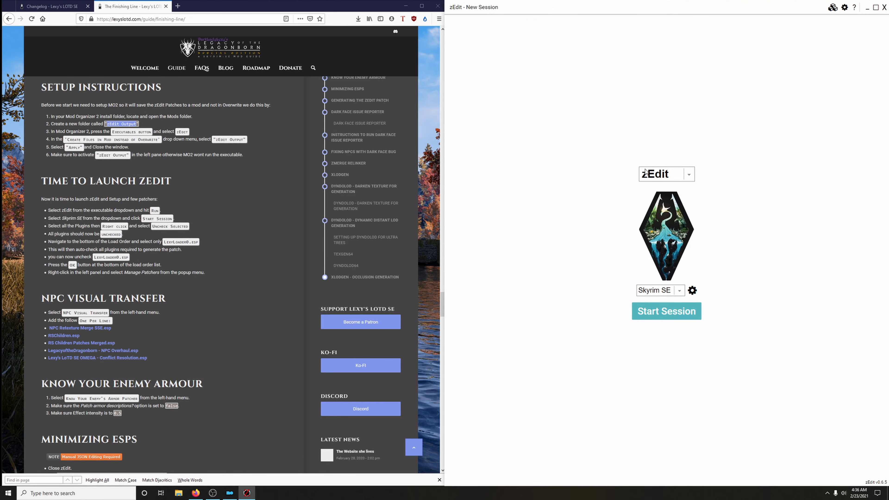
{"action": "left_click", "coordinate": [668, 313]}
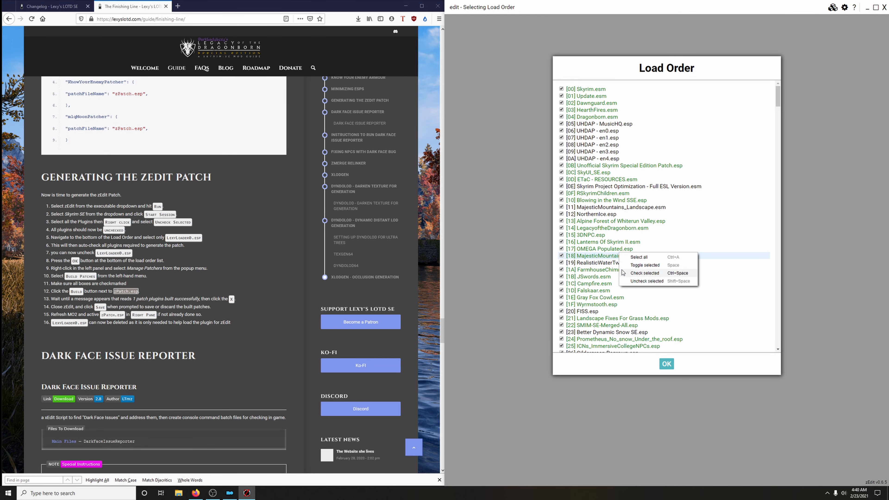
Step: Select every plugin in zEdit's load order and uncheck them all
{"action": "left_click", "coordinate": [636, 282]}
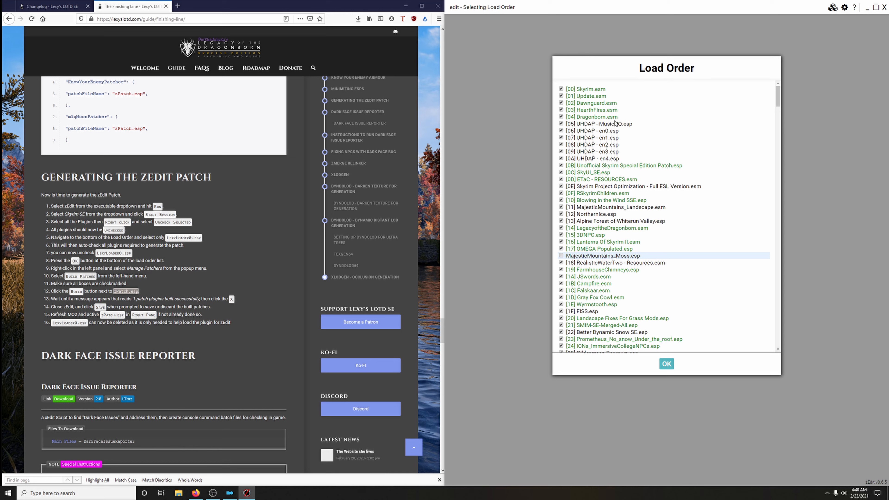
{"action": "left_click", "coordinate": [600, 91]}
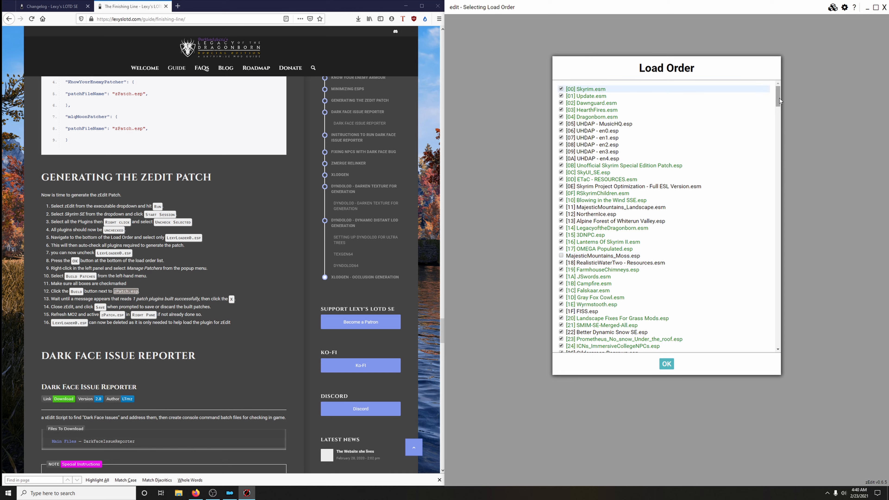
{"action": "left_click_drag", "start_coordinate": [780, 101], "coordinate": [778, 341]}
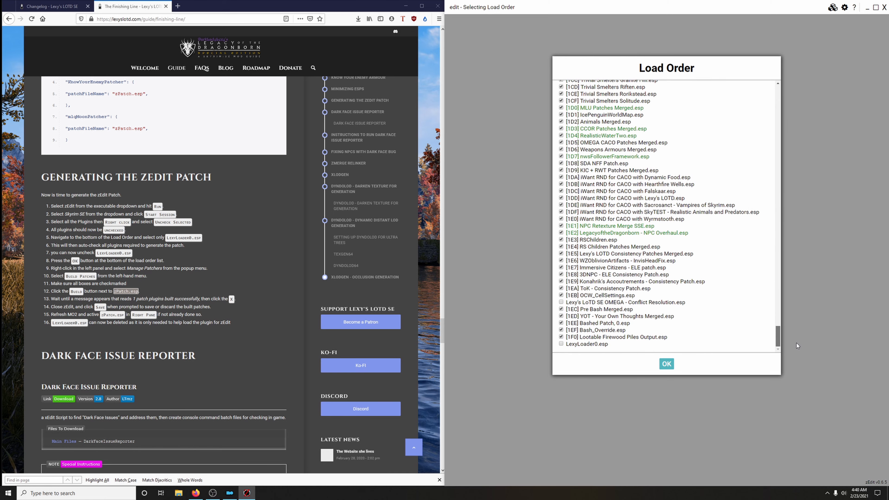
{"action": "right_click", "coordinate": [591, 348]}
{"action": "key", "text": "ctrl+a"}
{"action": "right_click", "coordinate": [599, 304]}
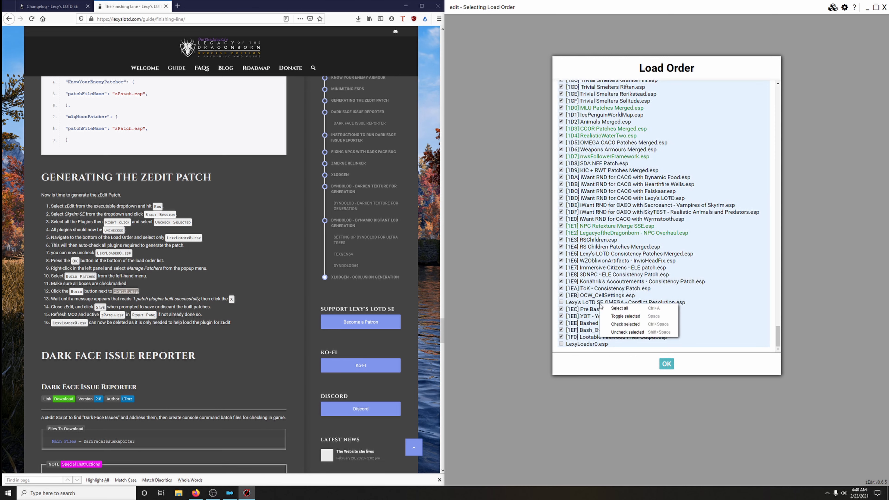
{"action": "left_click", "coordinate": [618, 332]}
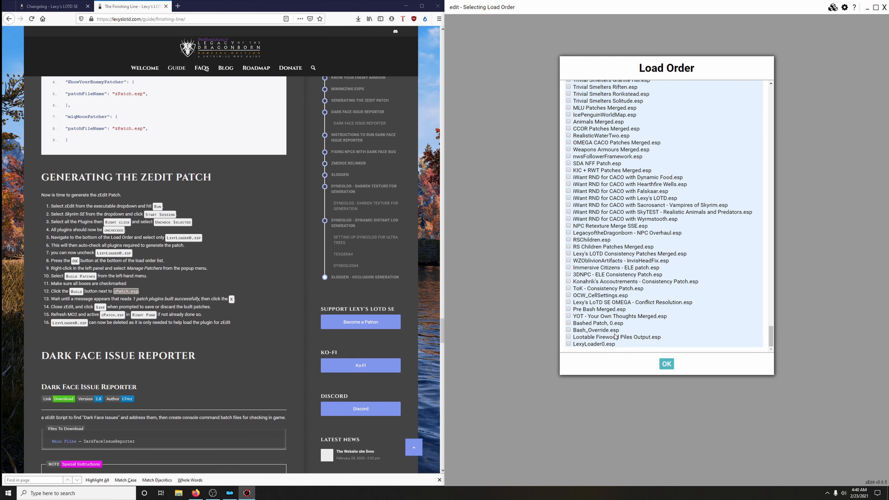
Step: Check LexyLoader0.esp so its required masters are included, uncheck it again, and load the remaining plugins
{"action": "left_click", "coordinate": [568, 344]}
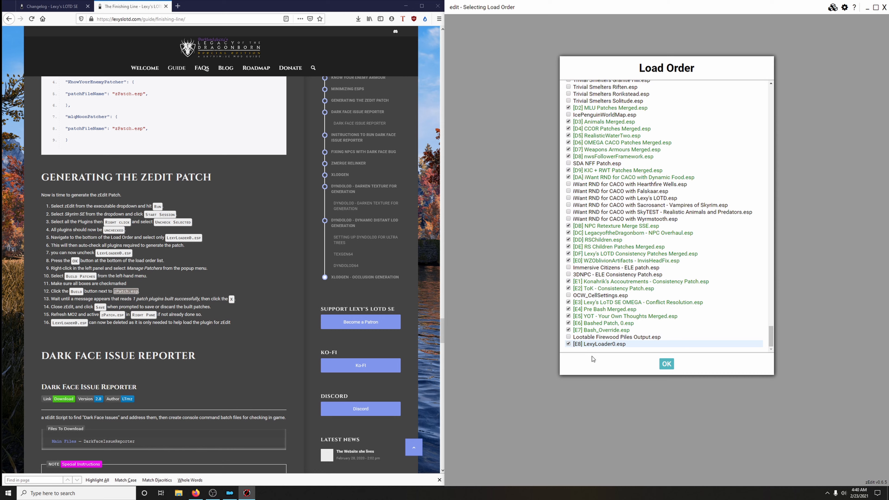
{"action": "left_click", "coordinate": [568, 344]}
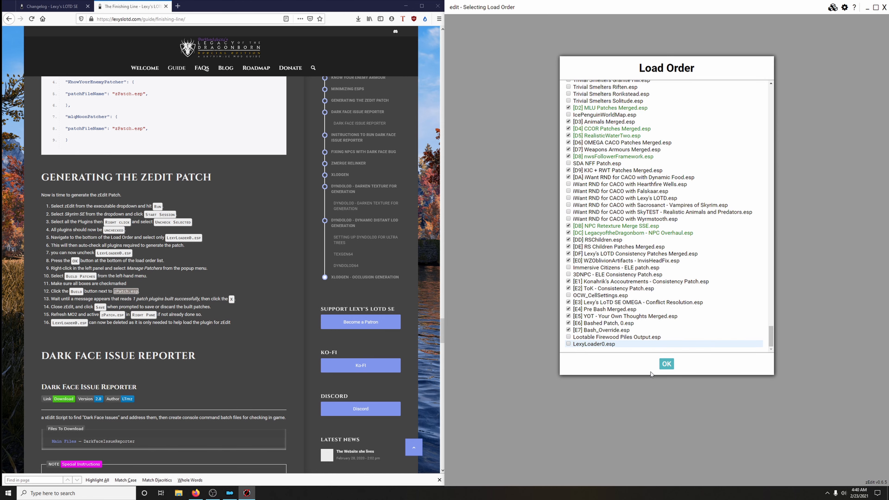
{"action": "left_click", "coordinate": [666, 364]}
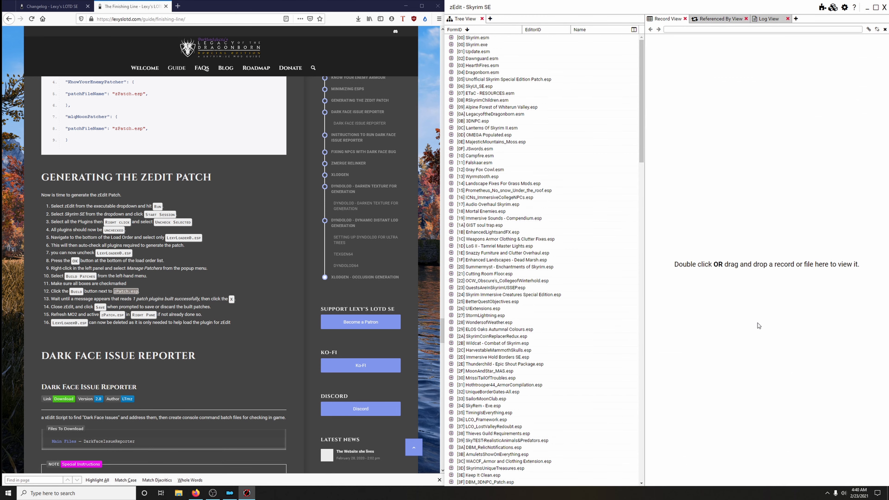
Step: Build zPatch.esp with all patchers included, and exit zEdit saving the plugin once the build completes
{"action": "right_click", "coordinate": [510, 248]}
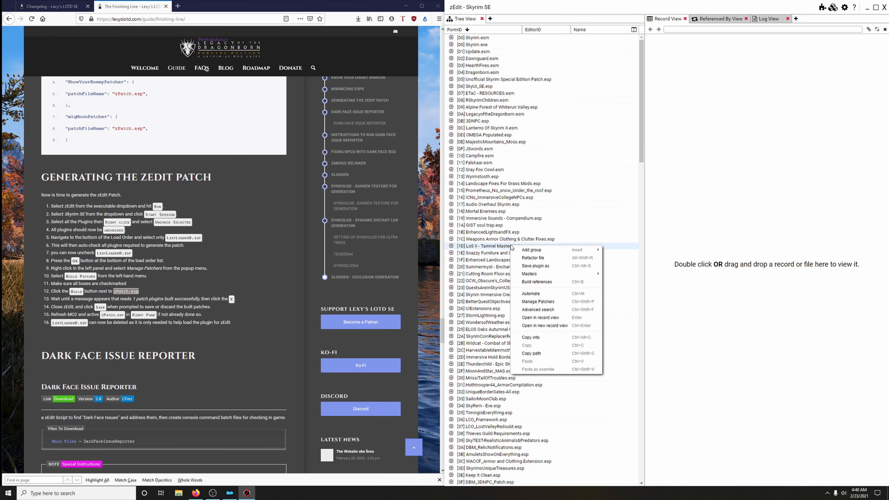
{"action": "left_click", "coordinate": [546, 302]}
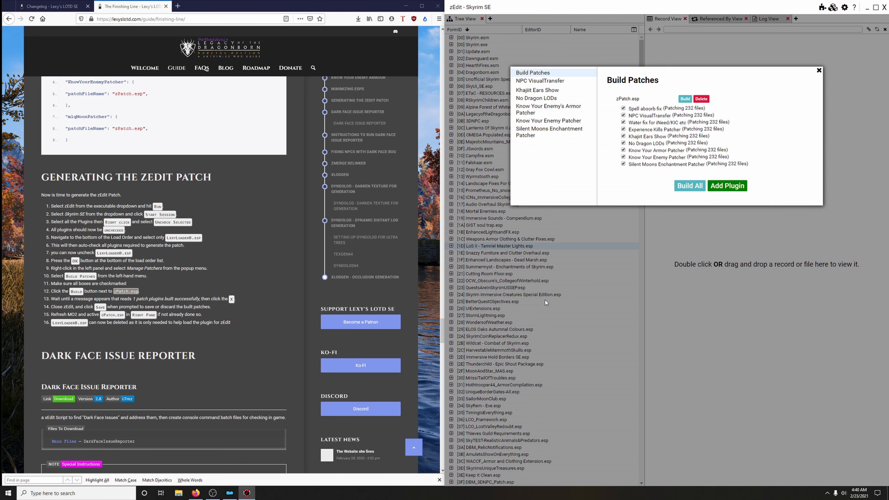
{"action": "left_click", "coordinate": [686, 101]}
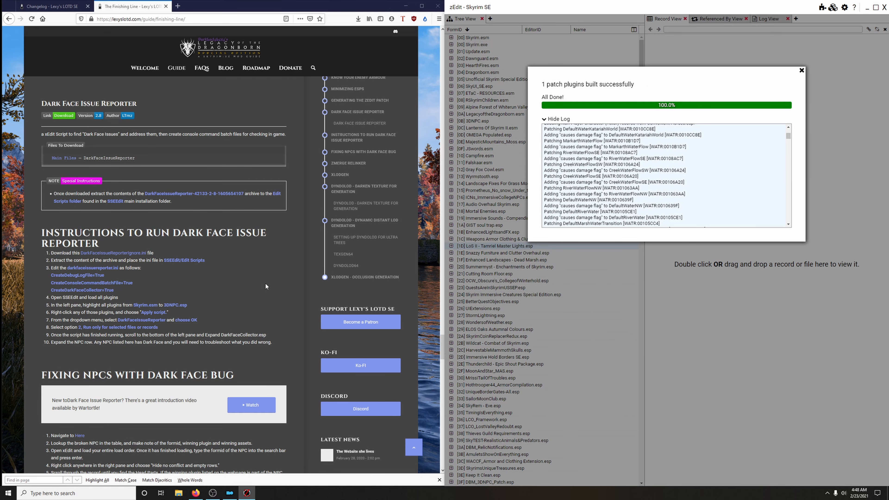
{"action": "left_click", "coordinate": [801, 70]}
{"action": "left_click", "coordinate": [884, 7]}
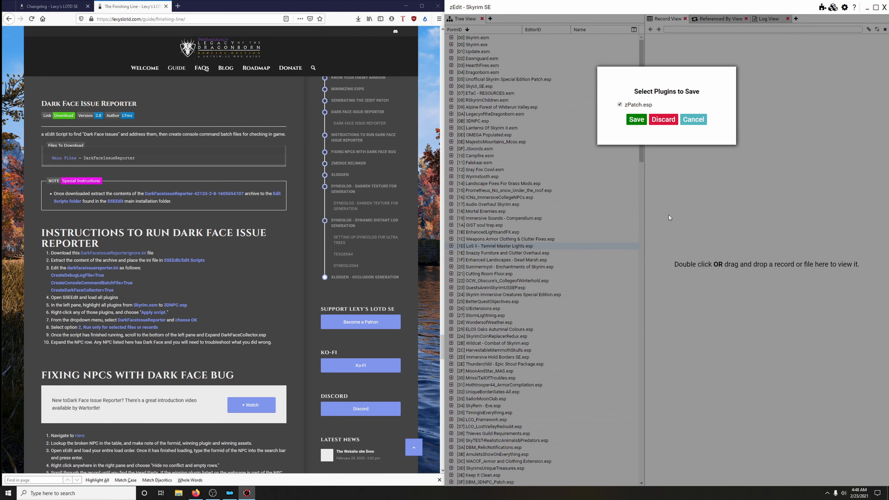
{"action": "left_click", "coordinate": [632, 122]}
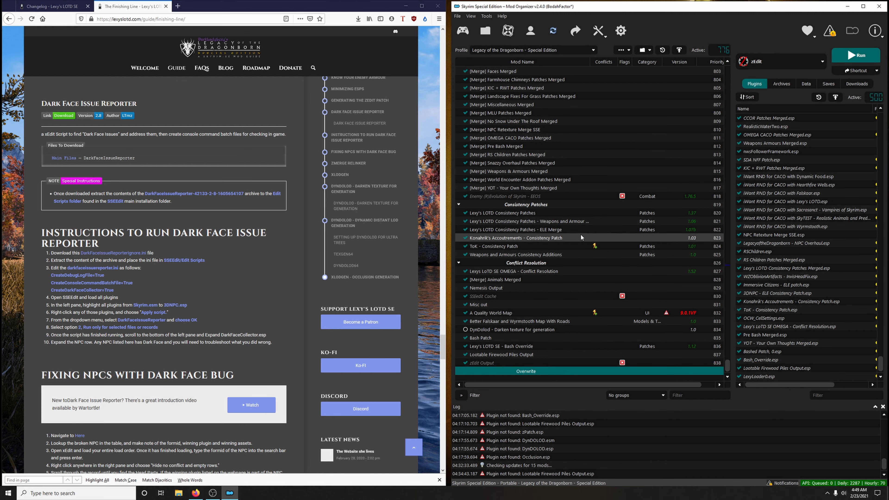
Step: Examine the contents of the [Merge] NPC Retexture Merge SSE mod folder in Explorer and close it
{"action": "right_click", "coordinate": [520, 134]}
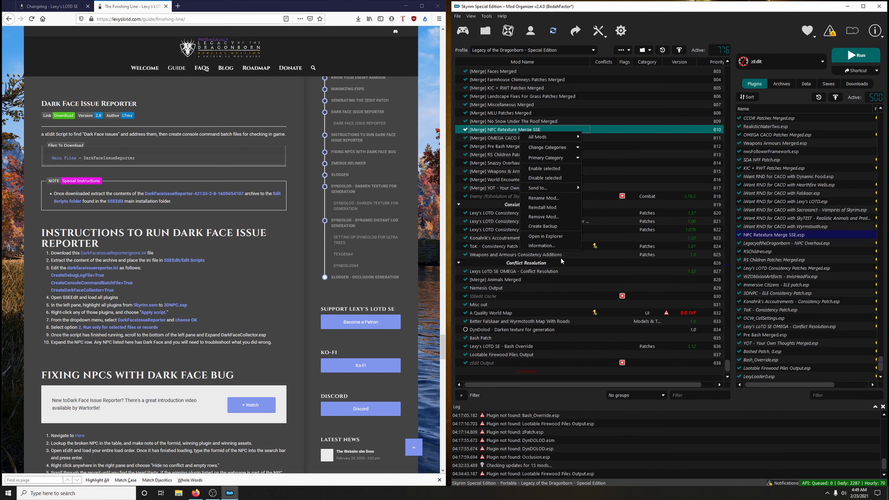
{"action": "left_click", "coordinate": [545, 237]}
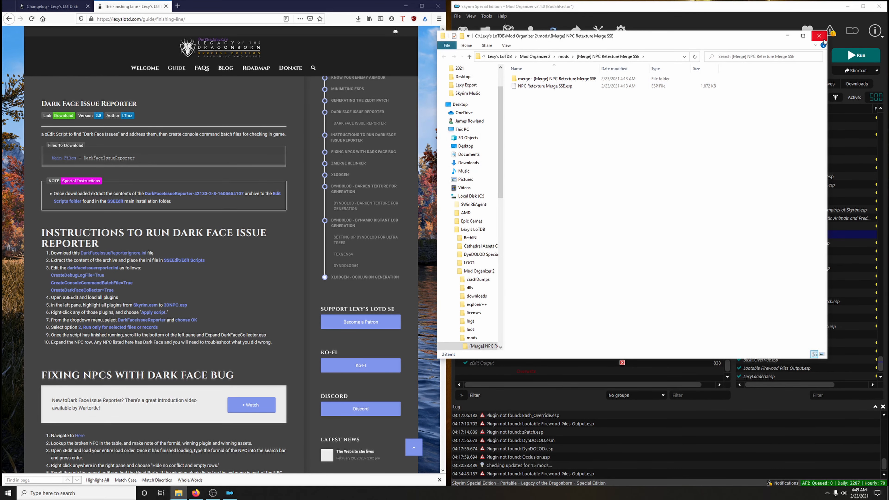
{"action": "left_click", "coordinate": [818, 36]}
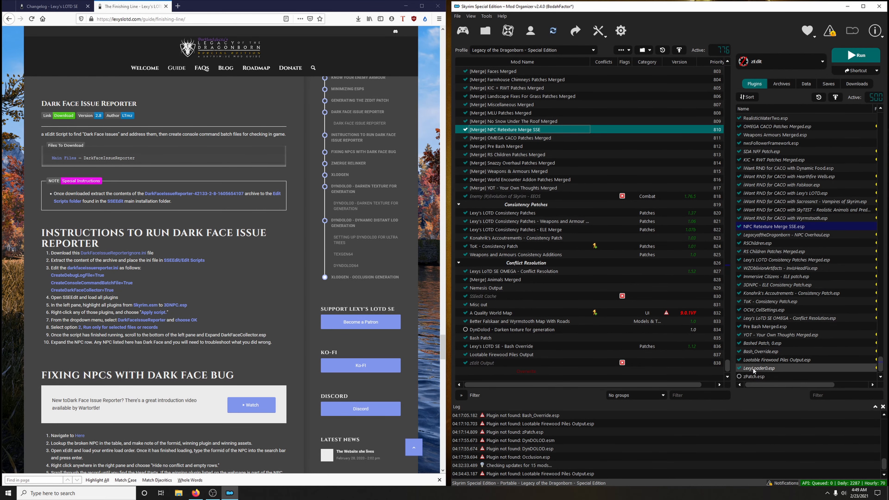
Step: Activate the zPatch.esp plugin in Mod Organizer
{"action": "left_click", "coordinate": [739, 377]}
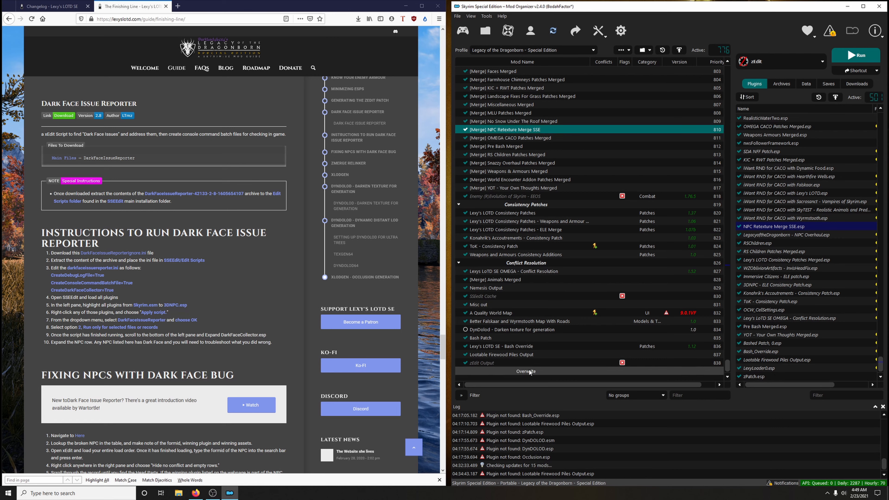
Step: Clear the contents of the Overwrite folder in Mod Organizer and confirm the deletion
{"action": "right_click", "coordinate": [528, 375]}
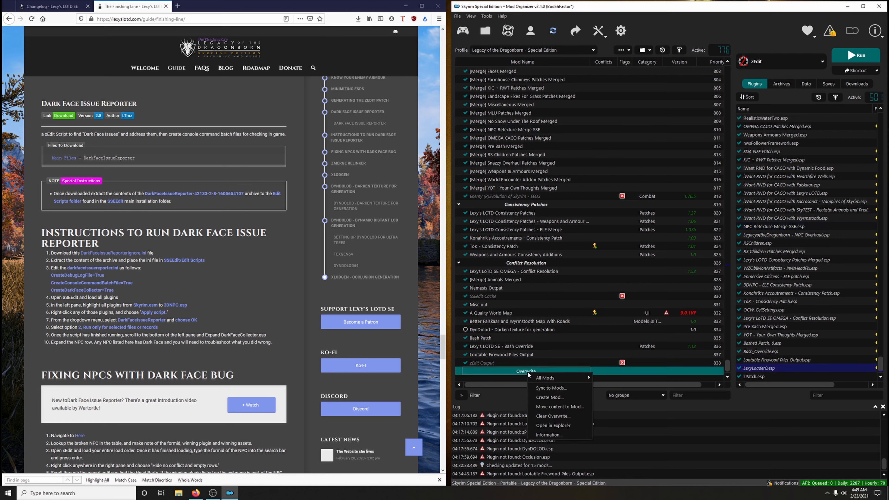
{"action": "left_click", "coordinate": [553, 417]}
{"action": "left_click", "coordinate": [690, 258]}
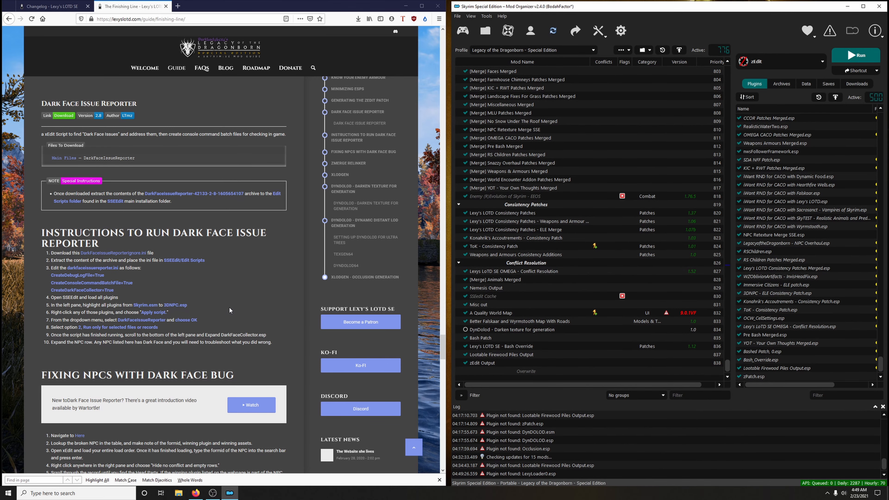
Step: Following the guide's zMerge Relinker section, run zEdit from Mod Organizer and start a zMerge session for Skyrim SE
{"action": "scroll", "coordinate": [229, 308], "scroll_direction": "up", "scroll_amount": 5}
{"action": "scroll", "coordinate": [229, 307], "scroll_direction": "down", "scroll_amount": 7}
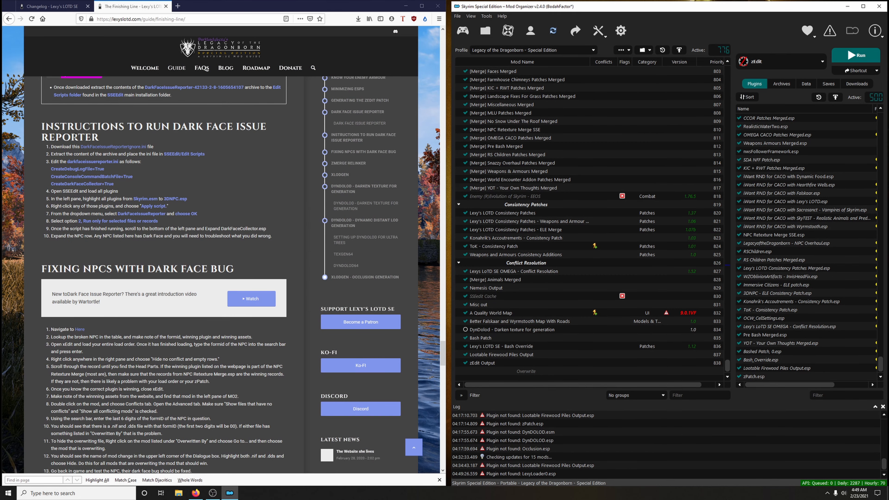
{"action": "scroll", "coordinate": [250, 212], "scroll_direction": "down", "scroll_amount": 8}
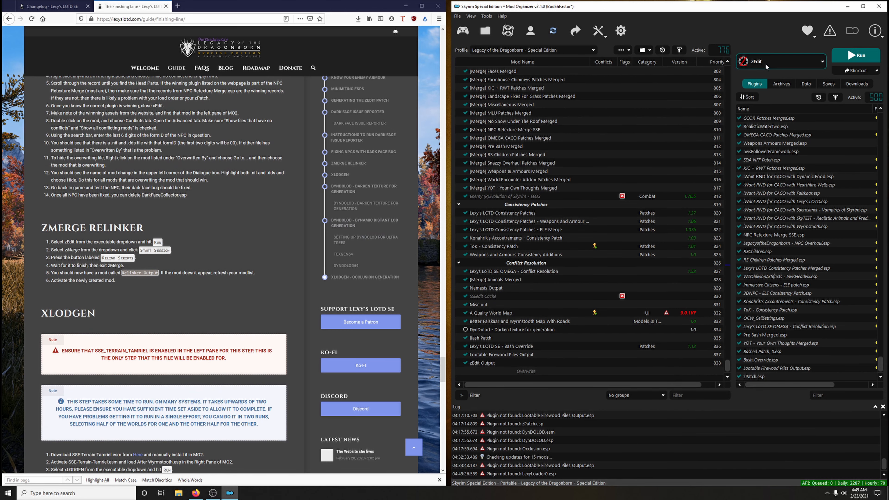
{"action": "left_click", "coordinate": [758, 66]}
{"action": "left_click", "coordinate": [768, 127]}
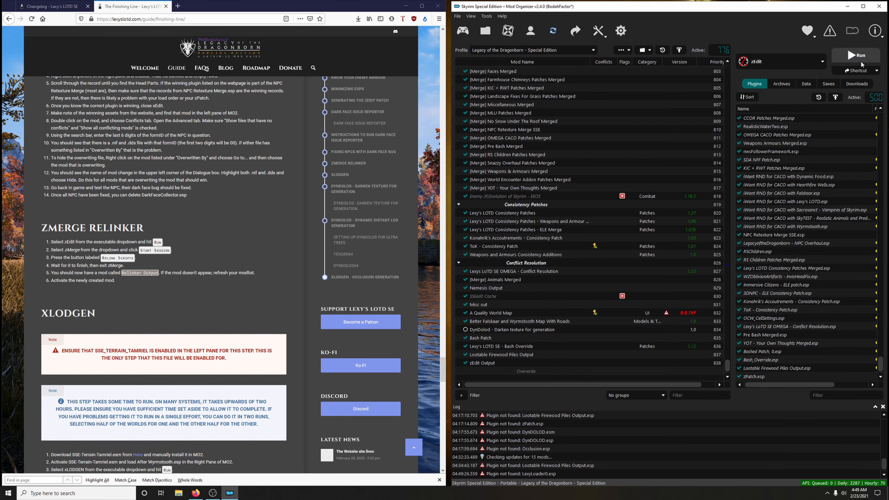
{"action": "left_click", "coordinate": [859, 60]}
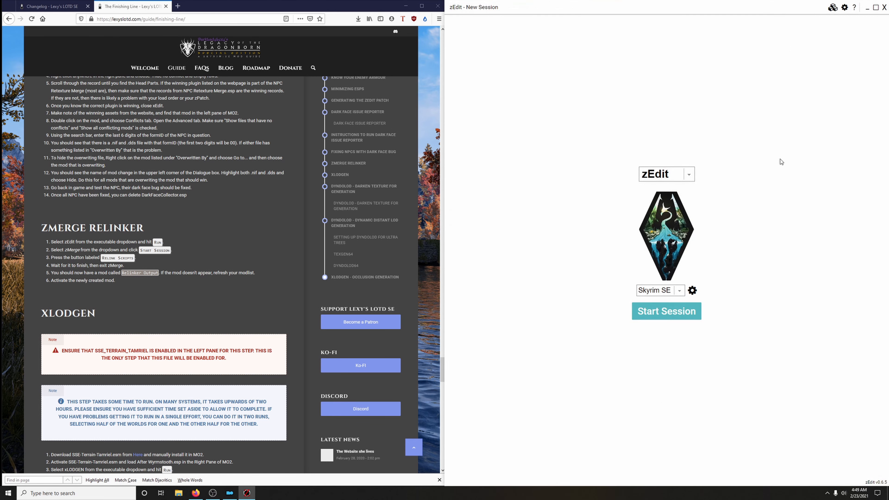
{"action": "left_click", "coordinate": [677, 172]}
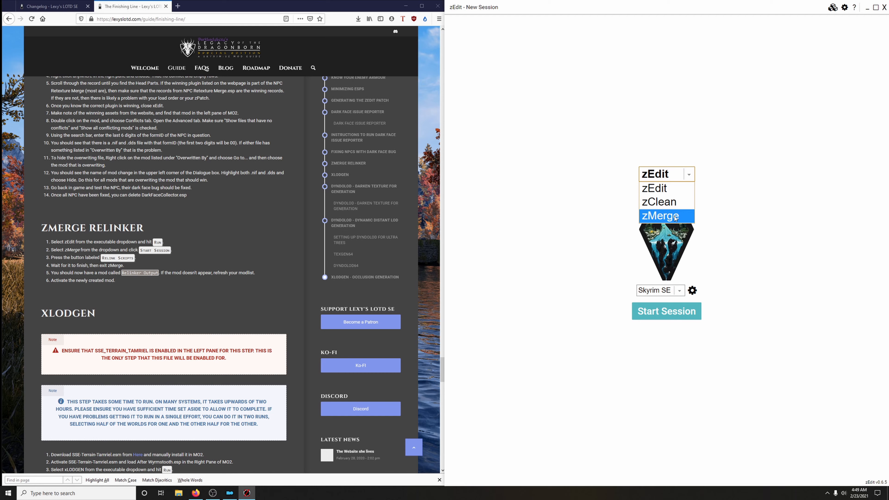
{"action": "left_click", "coordinate": [677, 216]}
{"action": "left_click", "coordinate": [696, 311]}
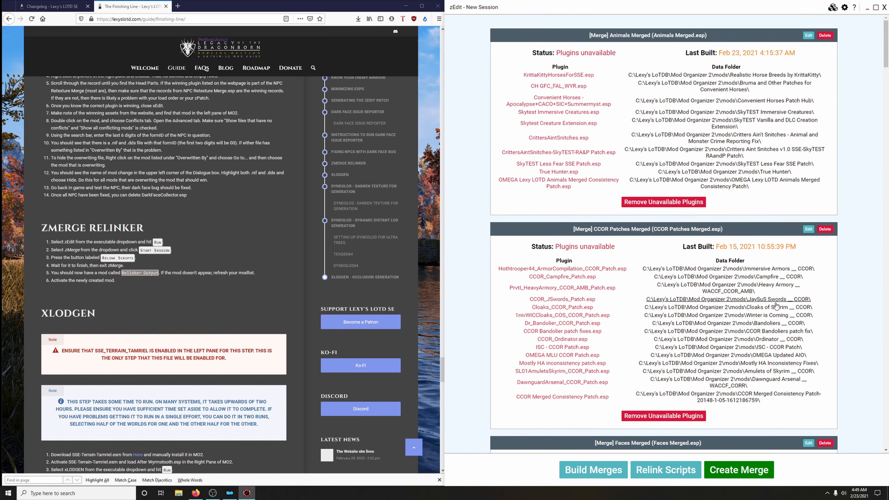
Step: Relink the scripts with the log displayed, and exit zMerge once the relinking completes
{"action": "scroll", "coordinate": [717, 433], "scroll_direction": "down", "scroll_amount": 5}
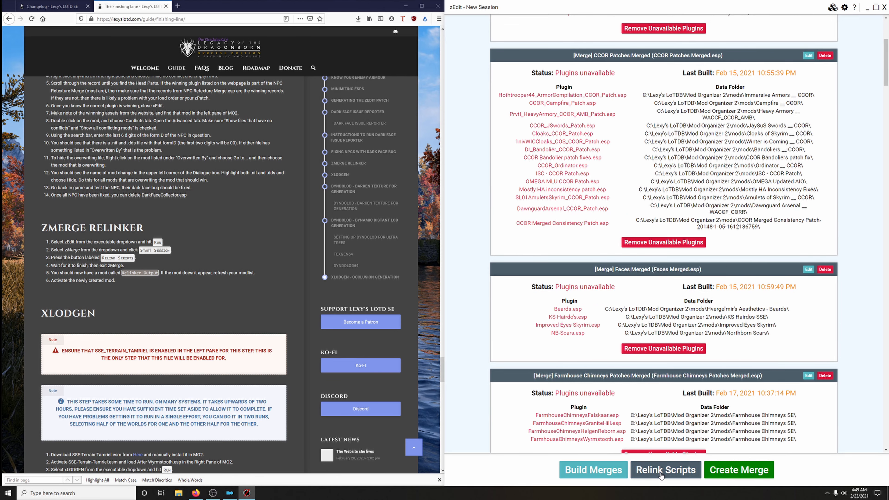
{"action": "left_click", "coordinate": [661, 475]}
{"action": "left_click", "coordinate": [564, 119]}
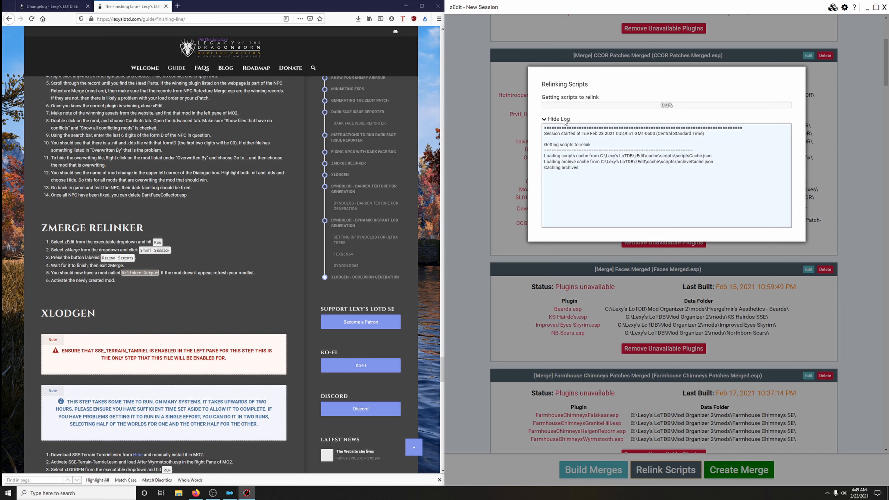
{"action": "scroll", "coordinate": [293, 330], "scroll_direction": "up", "scroll_amount": 2}
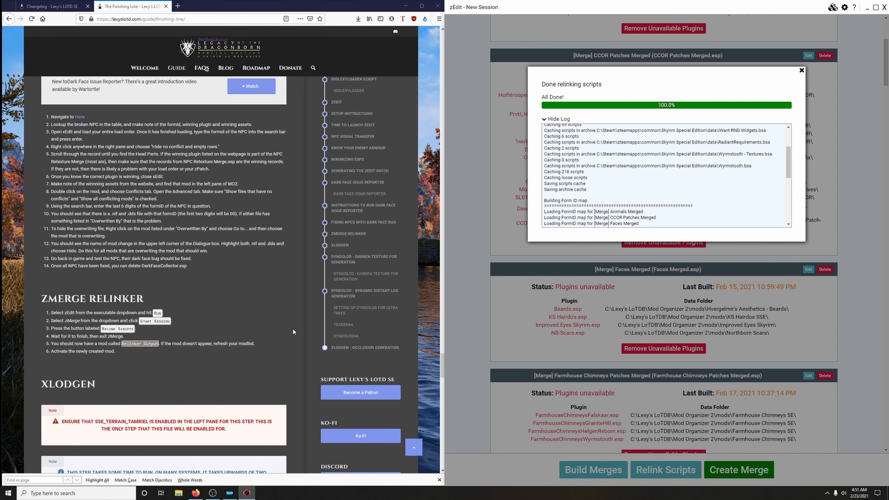
{"action": "left_click", "coordinate": [801, 71]}
{"action": "left_click", "coordinate": [884, 8]}
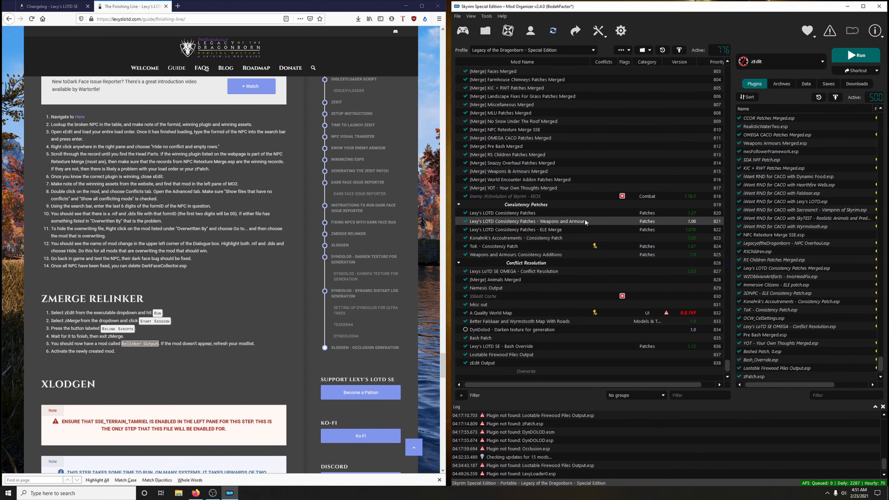
Step: Refresh the mod list in Mod Organizer and activate the new Relinker Output mod
{"action": "left_click", "coordinate": [621, 49]}
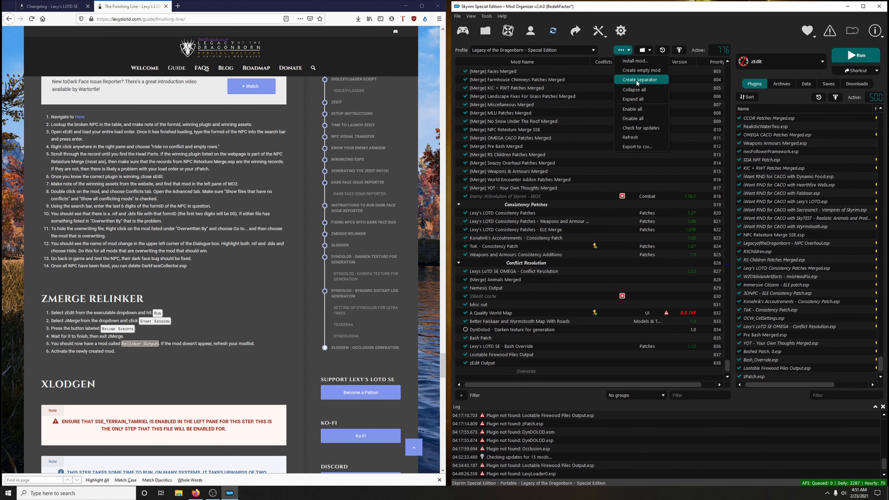
{"action": "left_click", "coordinate": [640, 137]}
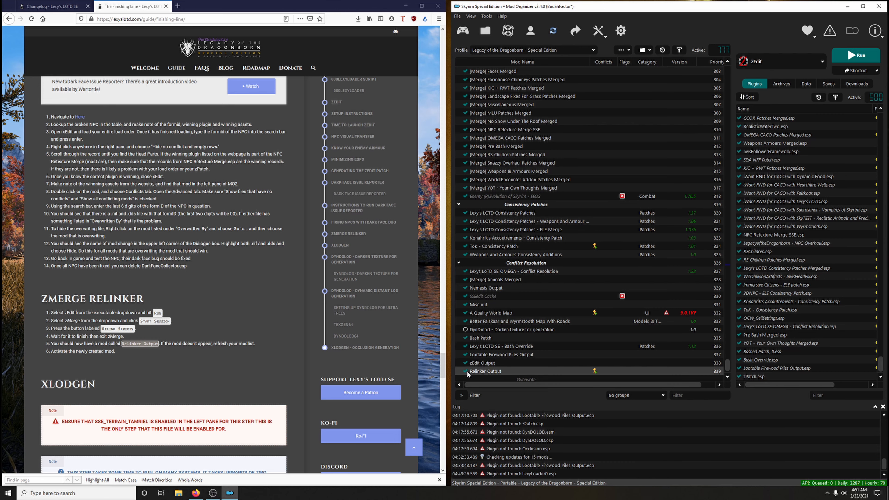
{"action": "scroll", "coordinate": [509, 369], "scroll_direction": "down", "scroll_amount": 1}
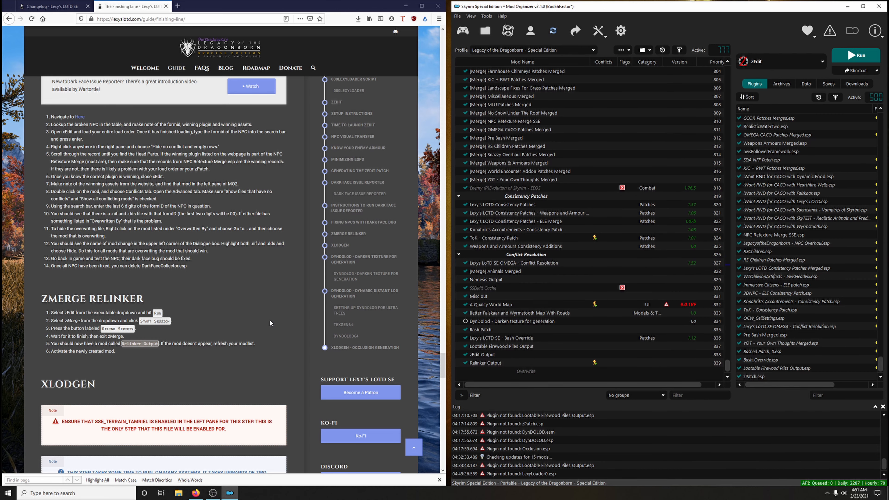
Step: Download SSE-Terrain-Tamriel.esm through the link in the guide's xLODGen section and save the file
{"action": "scroll", "coordinate": [269, 320], "scroll_direction": "down", "scroll_amount": 7}
{"action": "scroll", "coordinate": [269, 322], "scroll_direction": "down", "scroll_amount": 1}
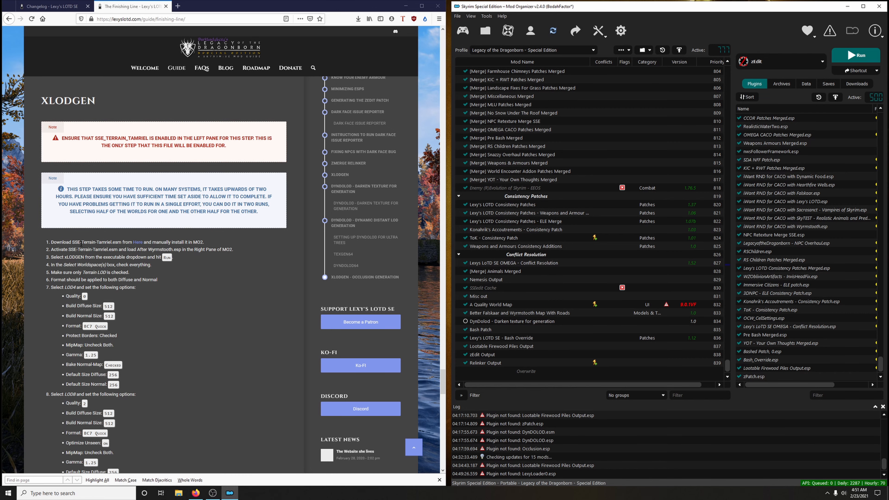
{"action": "left_click", "coordinate": [138, 242]}
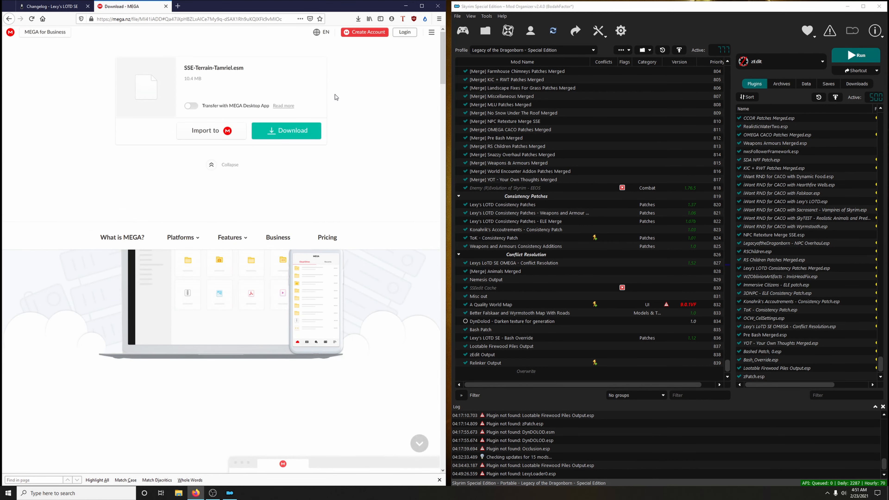
{"action": "left_click", "coordinate": [284, 138]}
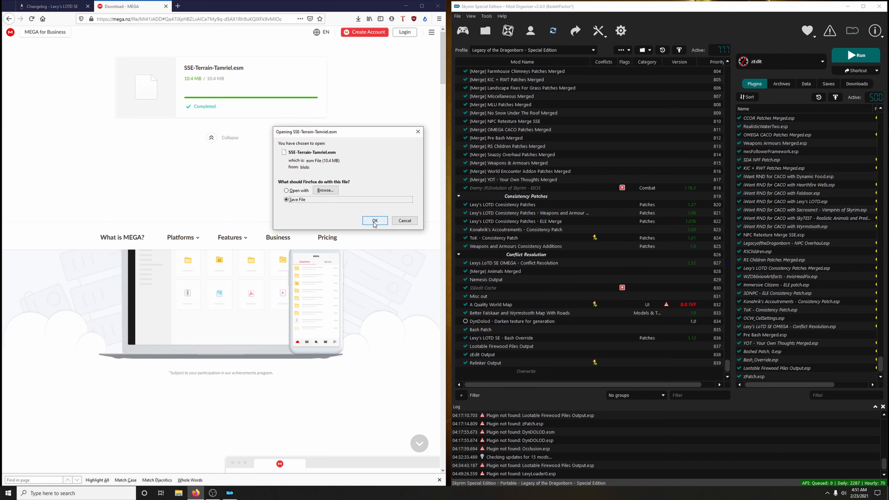
{"action": "left_click", "coordinate": [375, 221]}
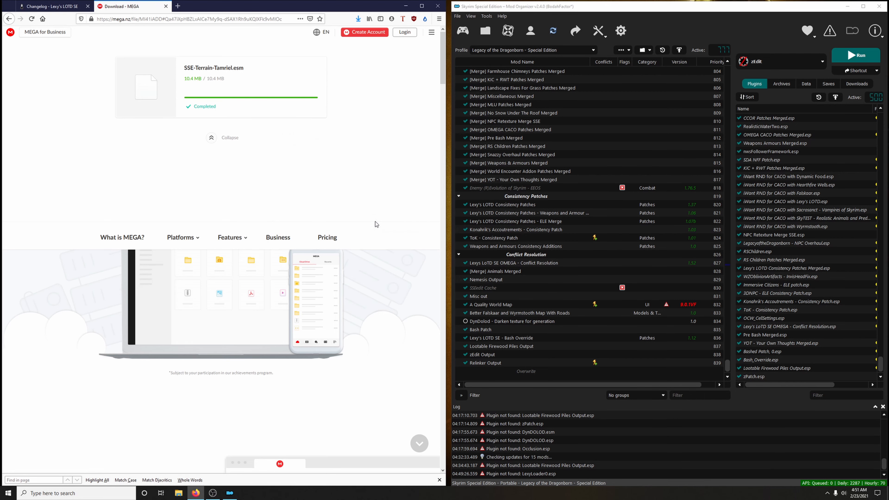
Step: Move the downloaded SSE-Terrain-Tamriel.esm from the Downloads folder into Mod Organizer's Overwrite folder, closing the MEGA page and both Explorer windows
{"action": "left_click", "coordinate": [358, 19]}
{"action": "left_click", "coordinate": [353, 33]}
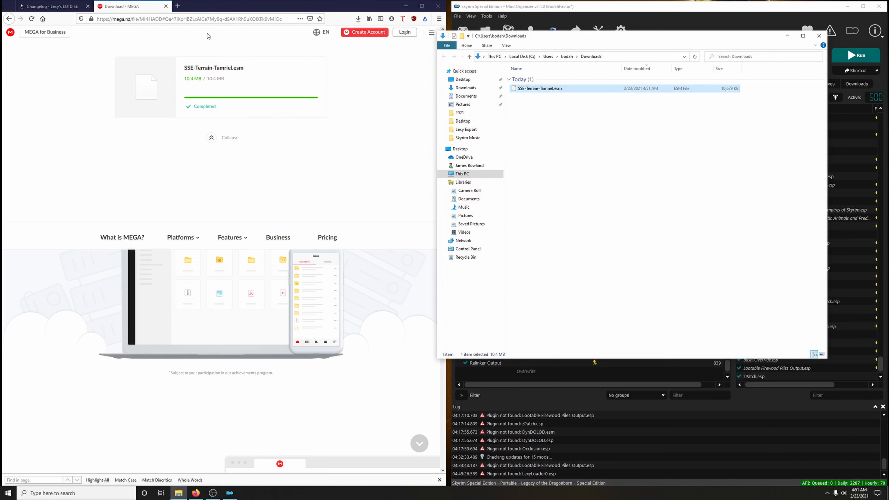
{"action": "left_click", "coordinate": [166, 6]}
{"action": "left_click", "coordinate": [552, 89]}
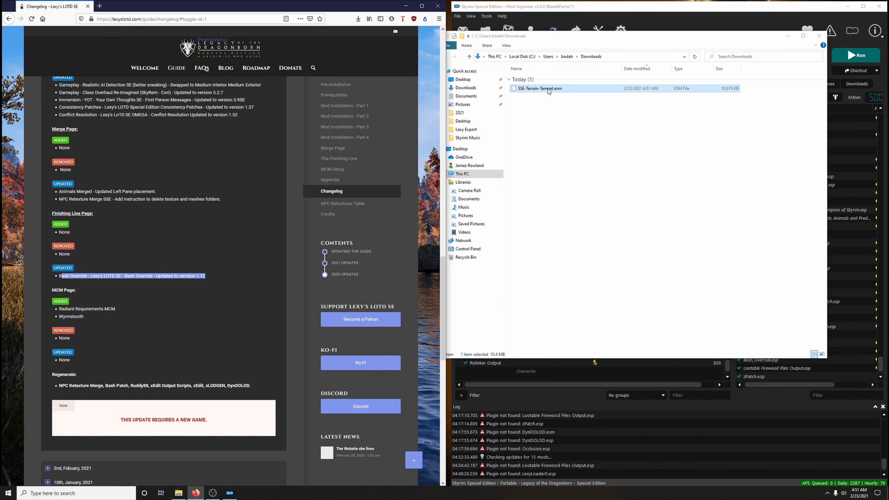
{"action": "right_click", "coordinate": [547, 88]}
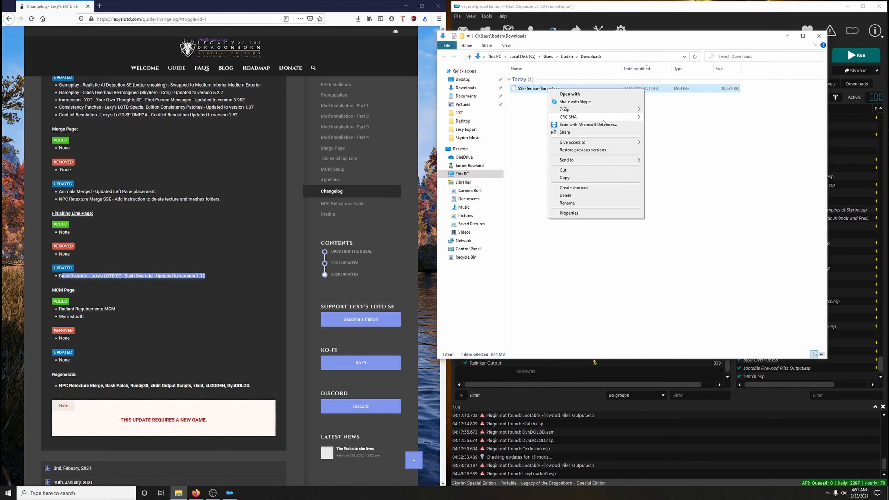
{"action": "left_click", "coordinate": [563, 172]}
{"action": "left_click", "coordinate": [819, 35]}
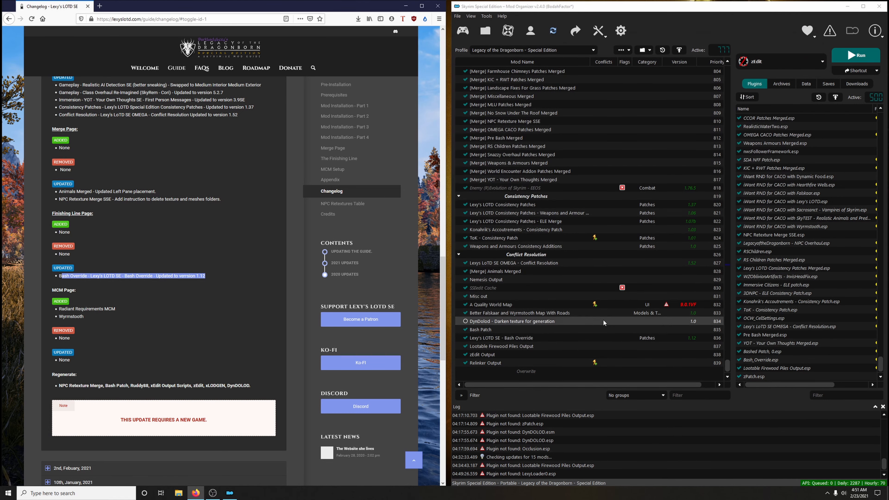
{"action": "double_click", "coordinate": [528, 373]}
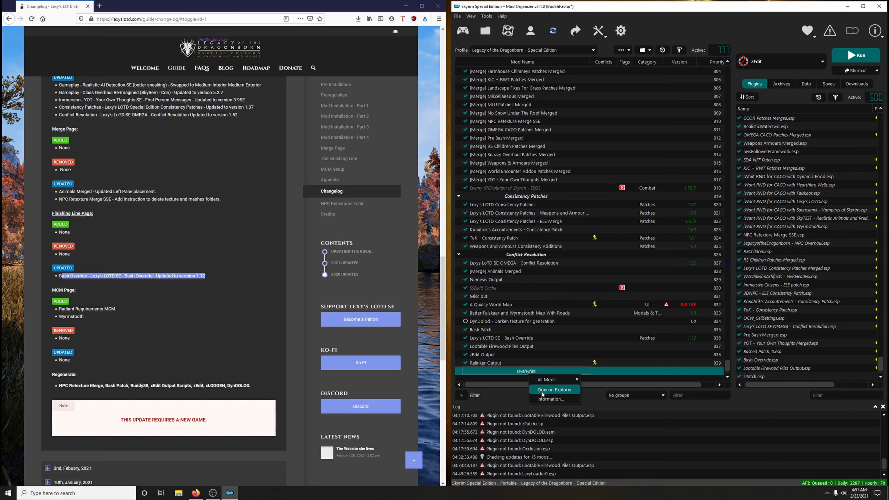
{"action": "right_click", "coordinate": [577, 222]}
{"action": "left_click", "coordinate": [594, 267]}
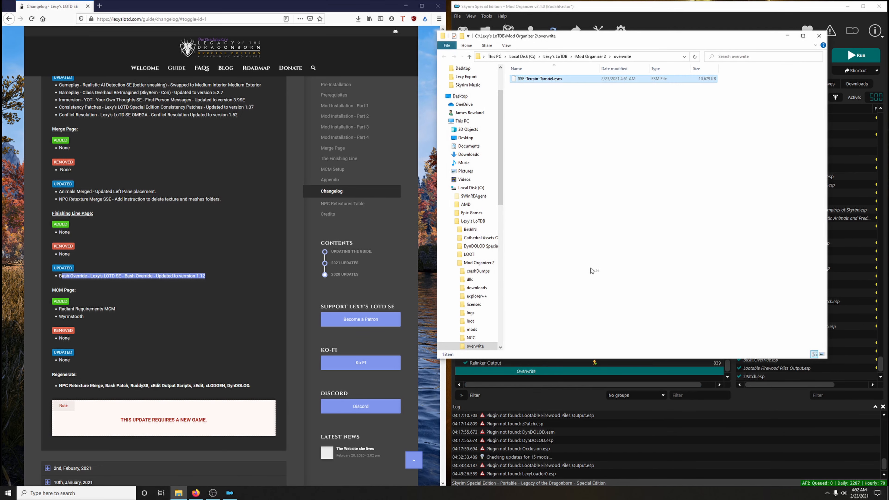
{"action": "left_click", "coordinate": [734, 120]}
{"action": "left_click", "coordinate": [819, 36]}
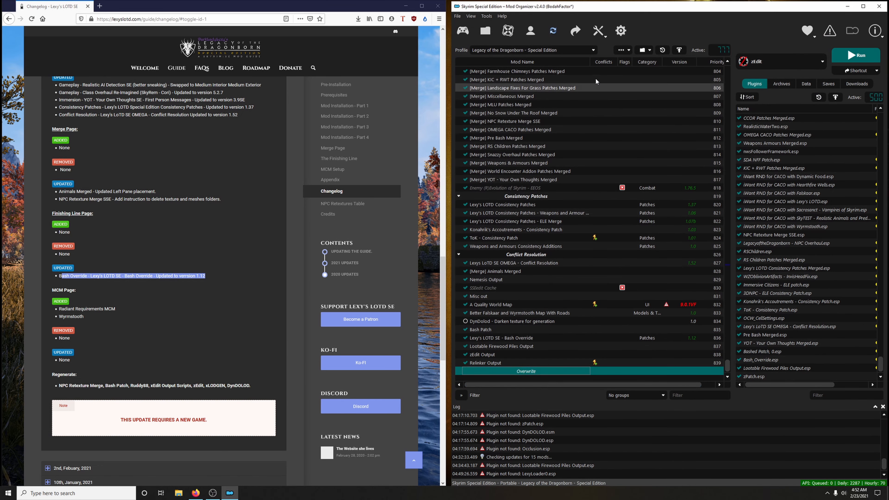
Step: Refresh the mod list, activate SSE-Terrain-Tamriel.esm and move it up the load order after Wyrmstooth.esp
{"action": "left_click", "coordinate": [619, 52]}
{"action": "left_click", "coordinate": [632, 135]}
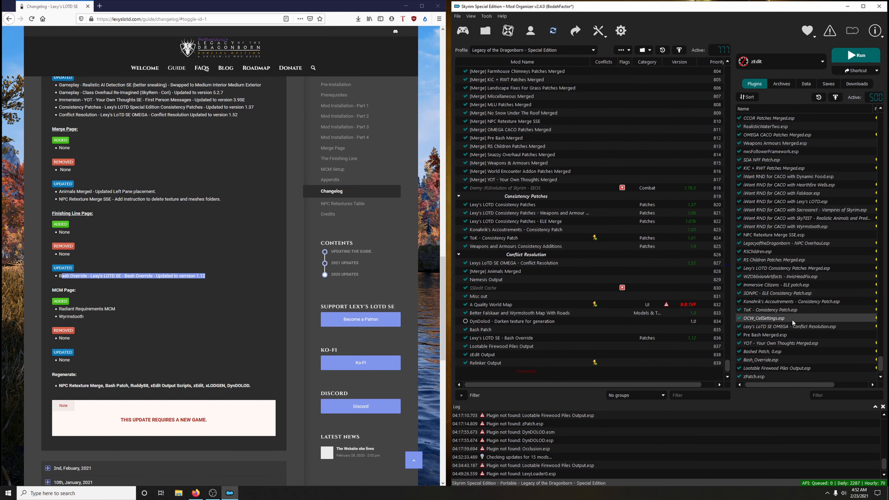
{"action": "left_click", "coordinate": [739, 377]}
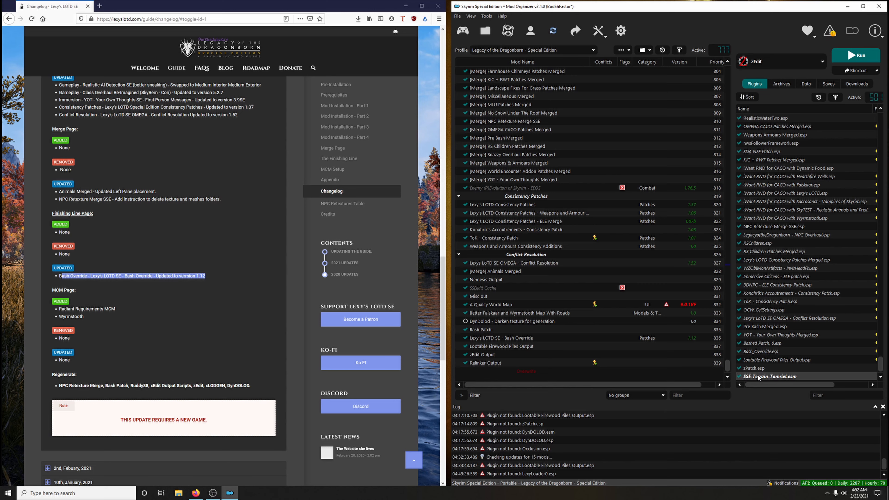
{"action": "left_click_drag", "start_coordinate": [880, 365], "coordinate": [879, 123]}
{"action": "scroll", "coordinate": [794, 320], "scroll_direction": "down", "scroll_amount": 1}
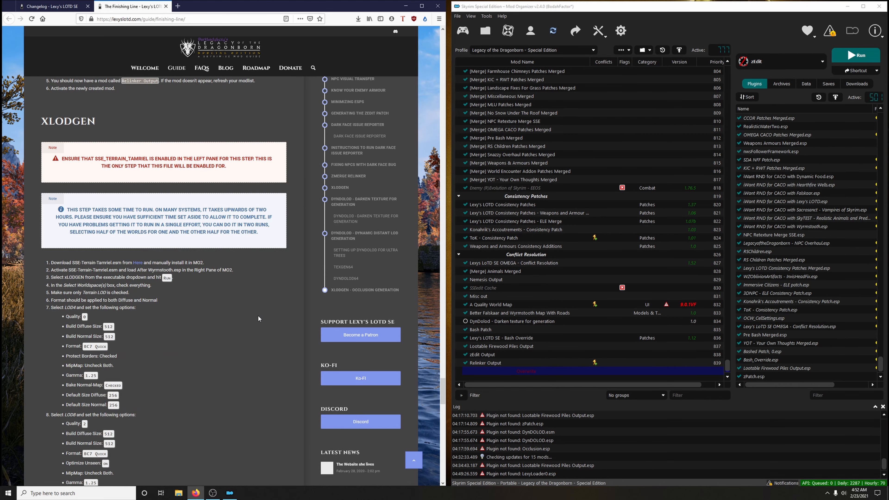
Step: Check the xLODGen instructions in the guide and run xLODGenx64 from Mod Organizer
{"action": "scroll", "coordinate": [258, 315], "scroll_direction": "down", "scroll_amount": 3}
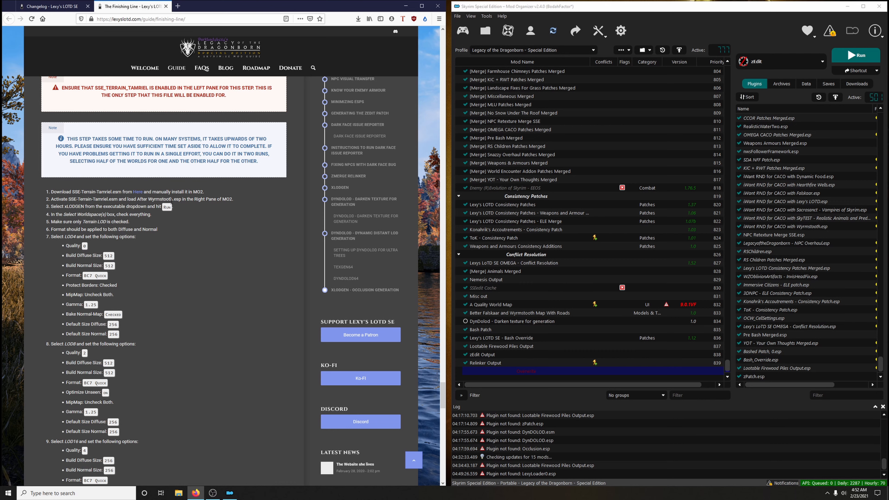
{"action": "left_click_drag", "start_coordinate": [151, 197], "coordinate": [173, 198]}
{"action": "left_click", "coordinate": [780, 62]}
{"action": "left_click", "coordinate": [769, 141]}
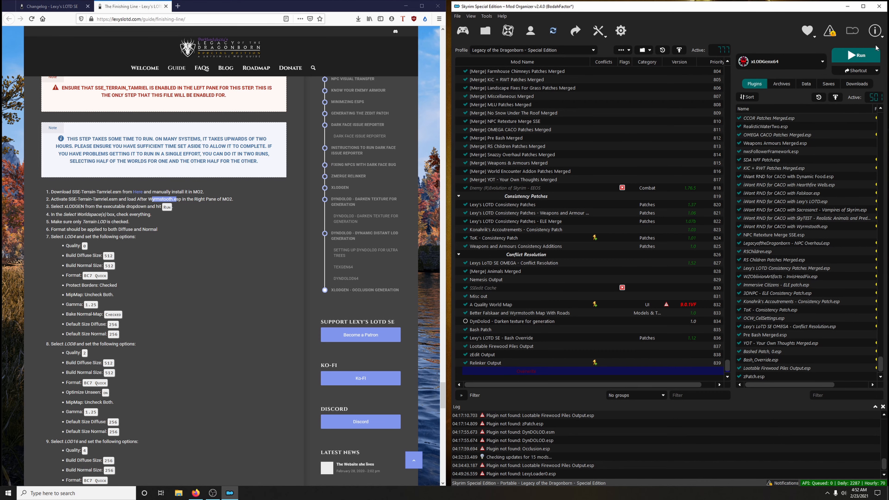
{"action": "left_click", "coordinate": [875, 51]}
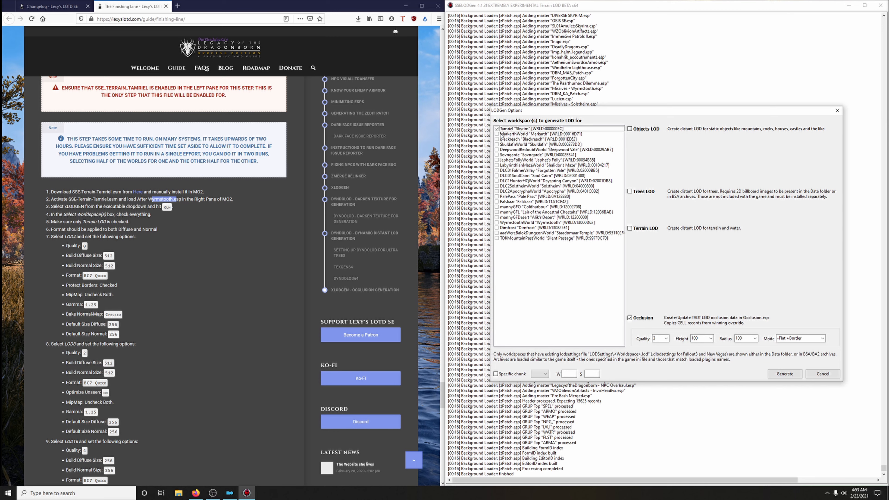
Step: Select all worldspaces in the LODGen options, disable Occlusion and enable Terrain LOD
{"action": "right_click", "coordinate": [522, 181]}
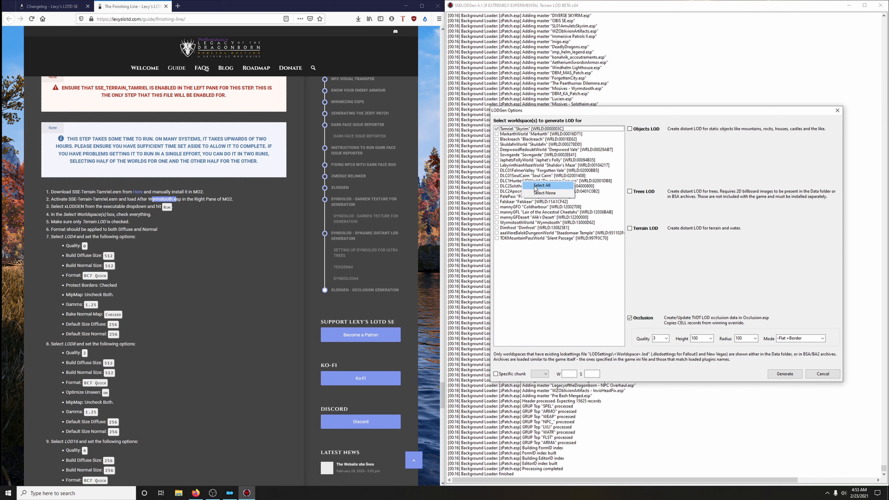
{"action": "left_click", "coordinate": [533, 184]}
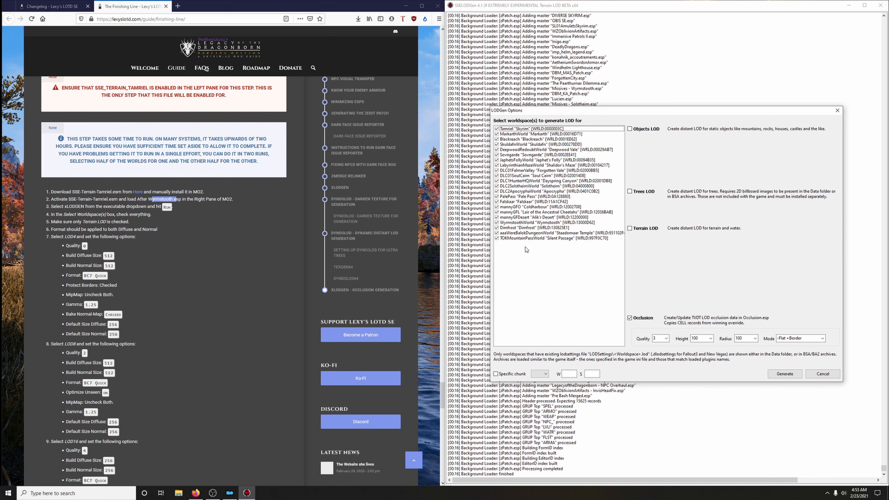
{"action": "left_click", "coordinate": [630, 318]}
{"action": "left_click", "coordinate": [630, 228]}
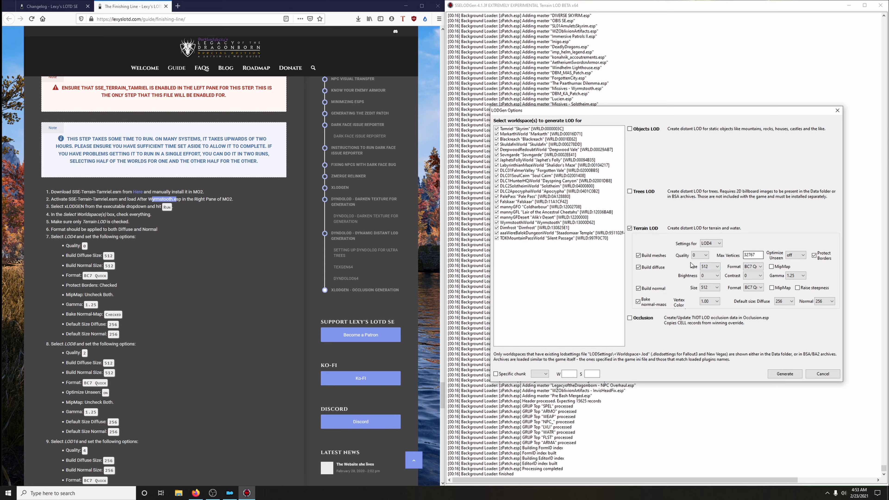
Step: Check the Terrain LOD settings of the LOD levels against the guide, generate the LOD, and close xLODGen once generation is complete
{"action": "left_click", "coordinate": [714, 244]}
{"action": "left_click", "coordinate": [706, 252]}
{"action": "left_click", "coordinate": [713, 243]}
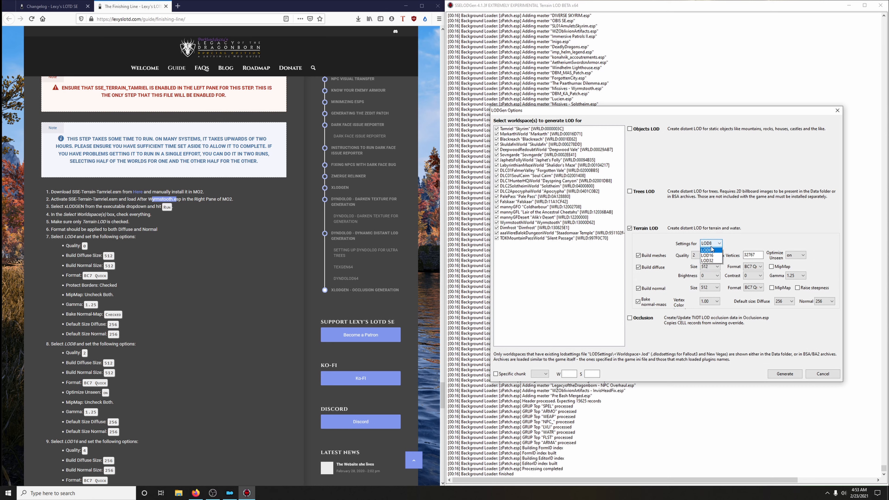
{"action": "left_click", "coordinate": [712, 260]}
{"action": "left_click", "coordinate": [714, 244]}
{"action": "left_click", "coordinate": [706, 250]}
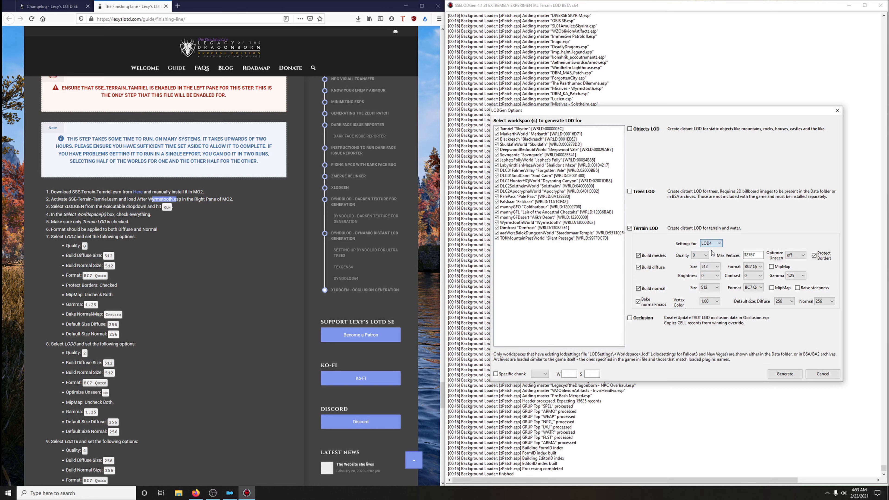
{"action": "scroll", "coordinate": [221, 294], "scroll_direction": "down", "scroll_amount": 10}
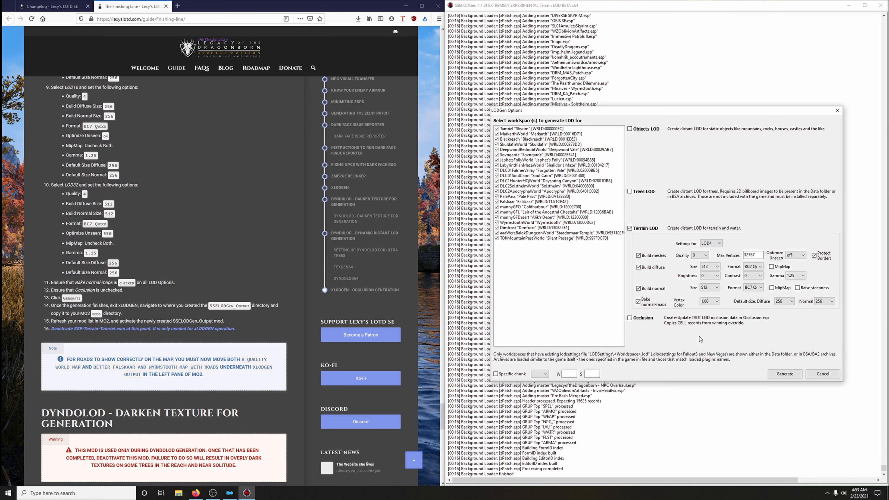
{"action": "left_click", "coordinate": [784, 374]}
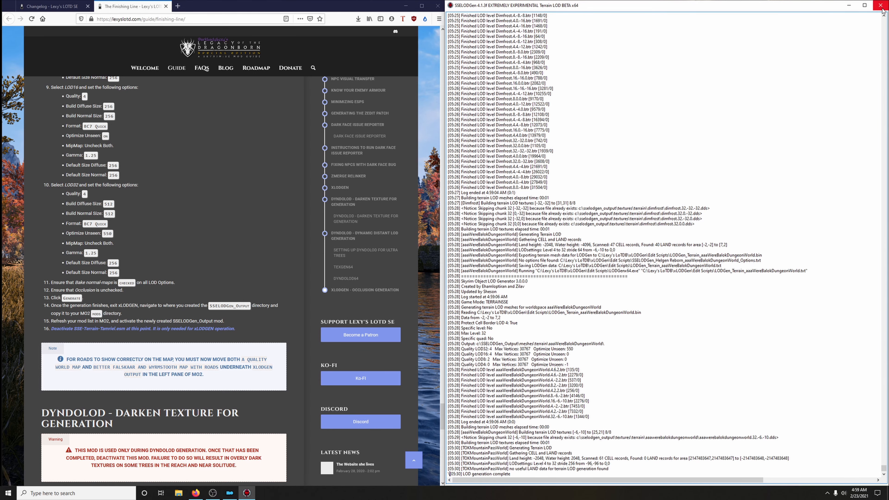
{"action": "left_click", "coordinate": [880, 9]}
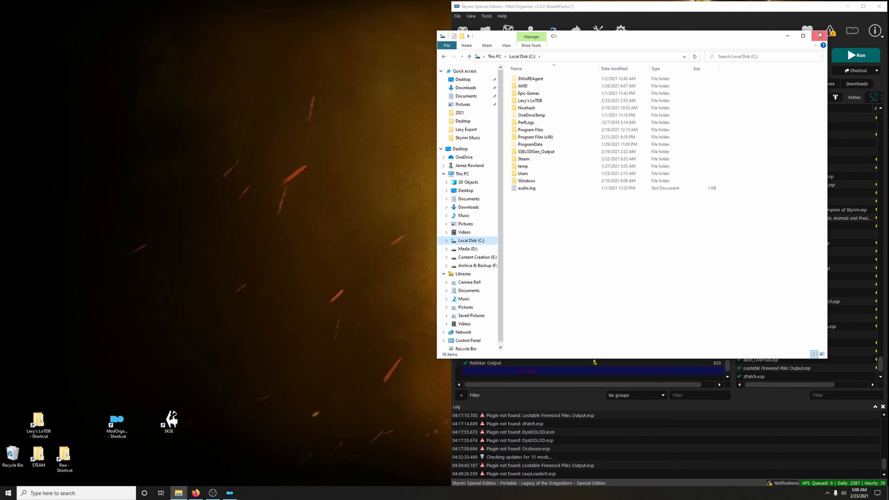
Step: Copy the SSELODGen_Output folder from Local Disk (C:) and close the Explorer window
{"action": "left_click", "coordinate": [819, 31]}
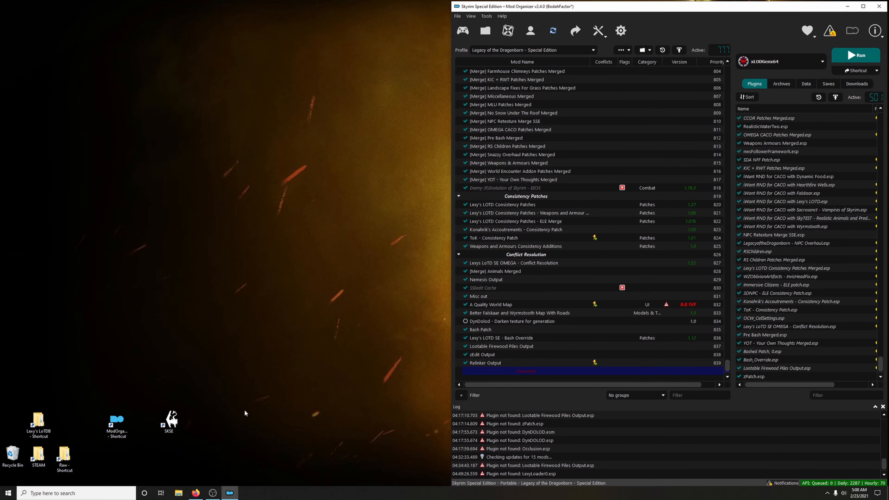
{"action": "left_click", "coordinate": [182, 494]}
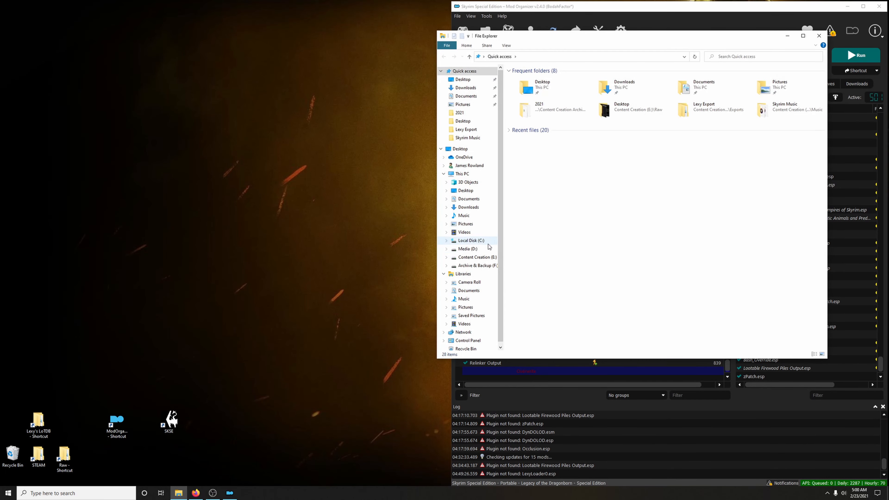
{"action": "left_click", "coordinate": [480, 241]}
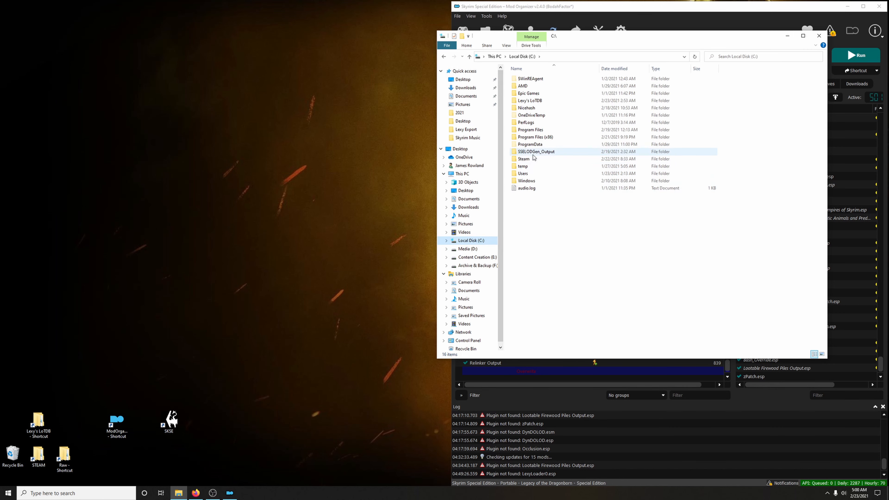
{"action": "right_click", "coordinate": [544, 155]}
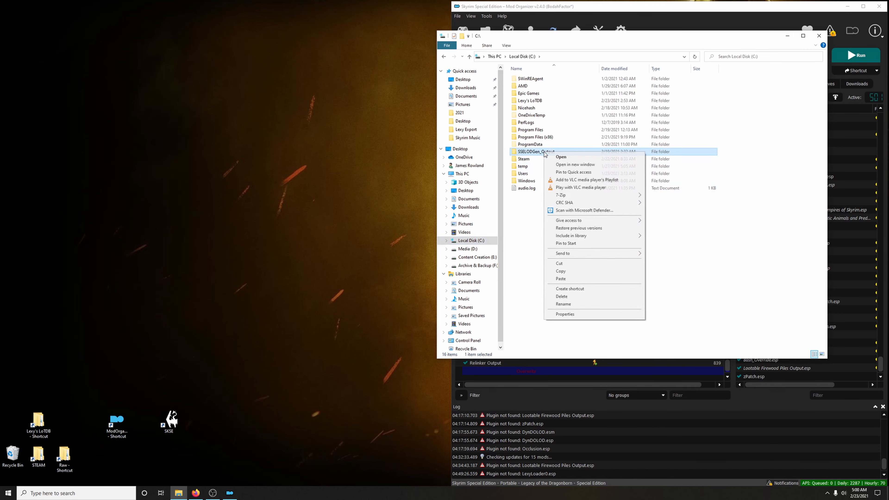
{"action": "left_click", "coordinate": [567, 272]}
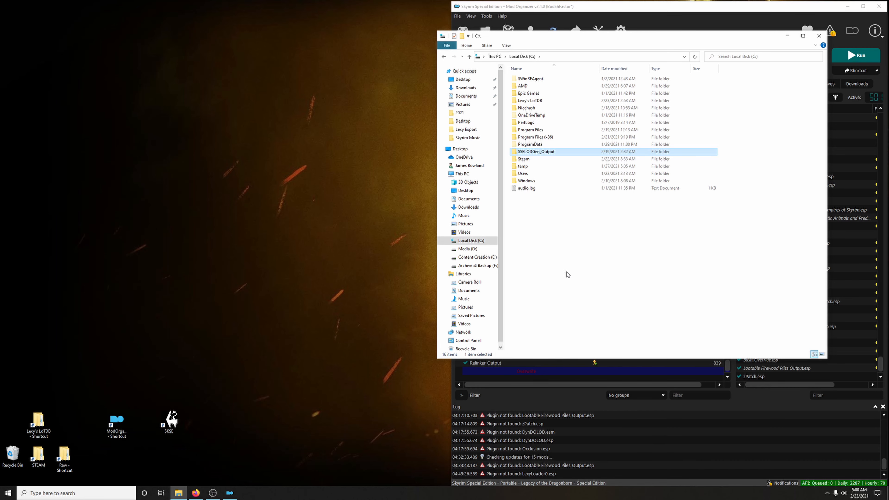
{"action": "left_click", "coordinate": [820, 42]}
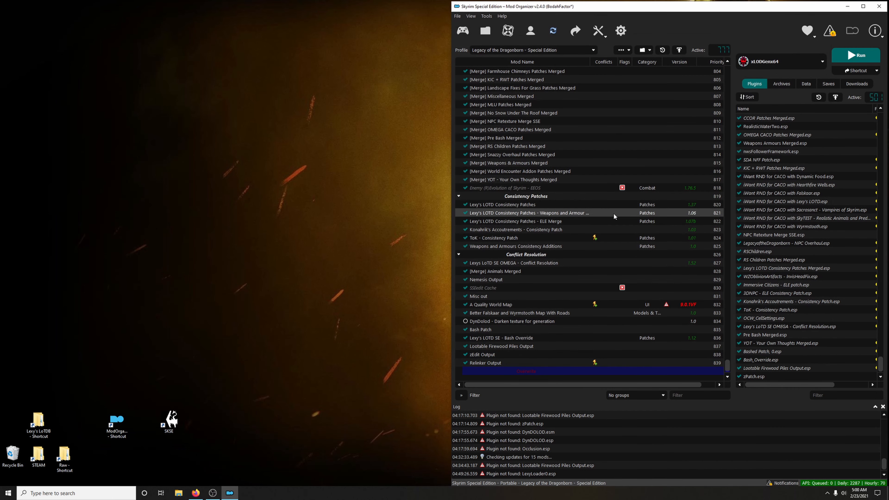
Step: Paste the copied SSELODGen_Output folder into Mod Organizer 2's mods folder, reached through the Bash Patch mod's location, and close Explorer
{"action": "right_click", "coordinate": [511, 329]}
{"action": "left_click", "coordinate": [547, 433]}
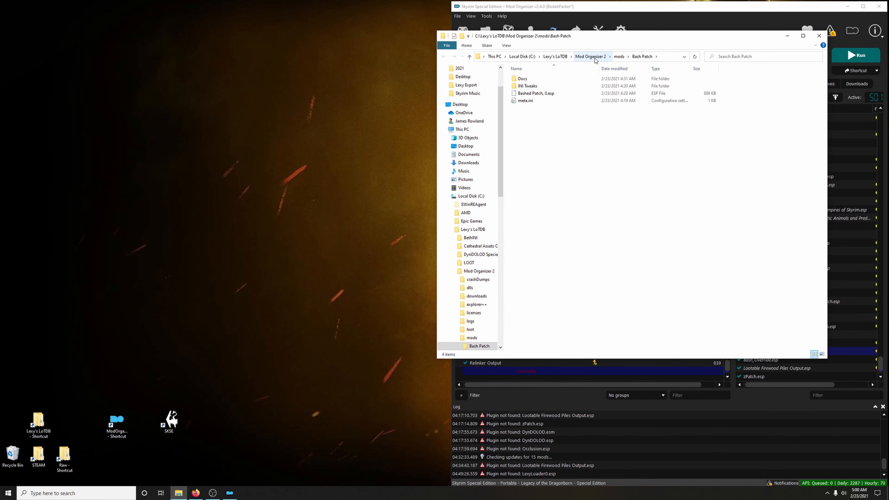
{"action": "left_click", "coordinate": [594, 59]}
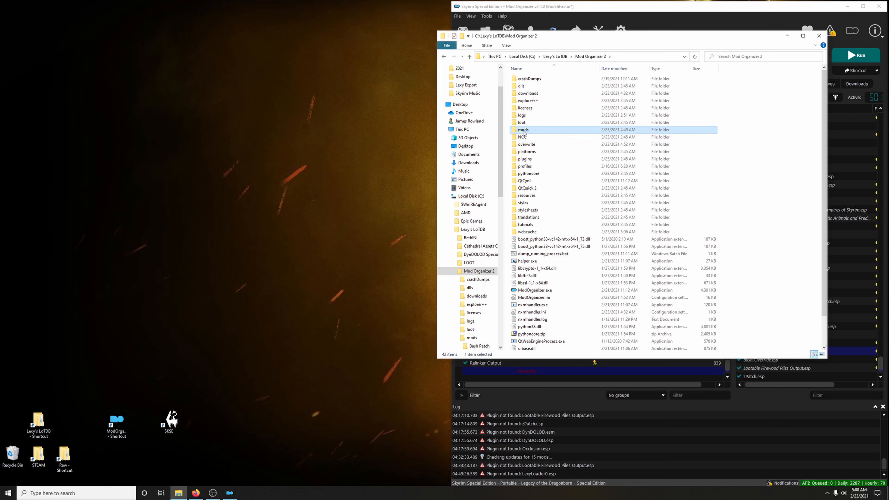
{"action": "right_click", "coordinate": [524, 133]}
{"action": "left_click", "coordinate": [547, 258]}
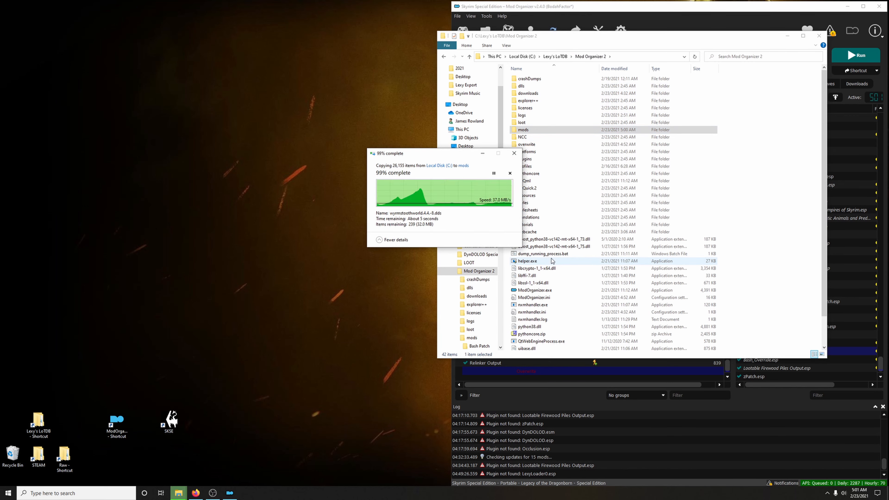
{"action": "left_click", "coordinate": [819, 36]}
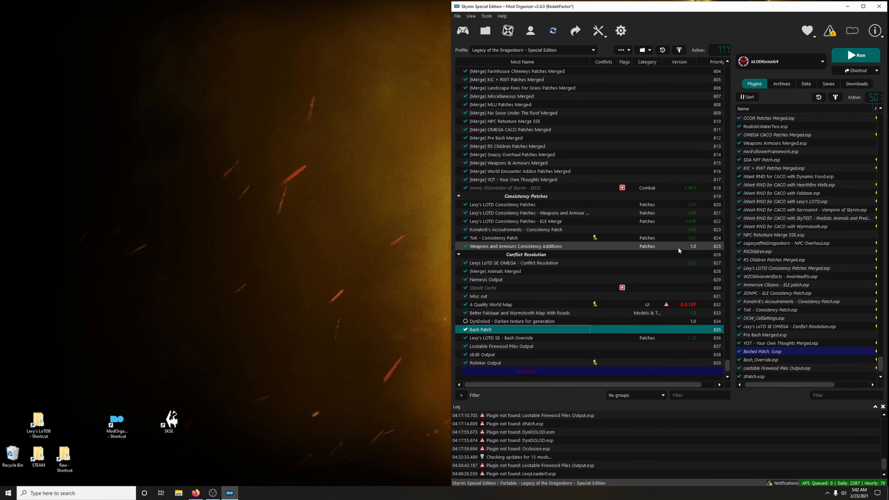
Step: Refresh the mod list and activate the SSELODGen_Output mod
{"action": "left_click", "coordinate": [622, 51]}
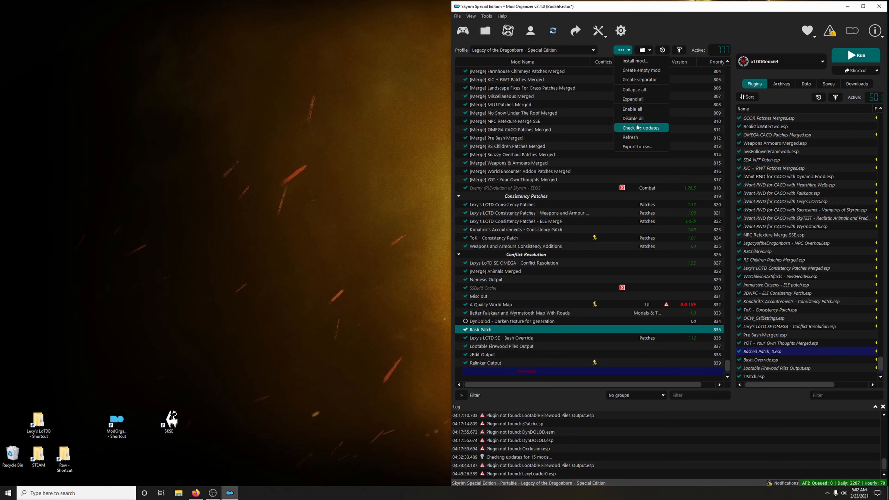
{"action": "left_click", "coordinate": [634, 136]}
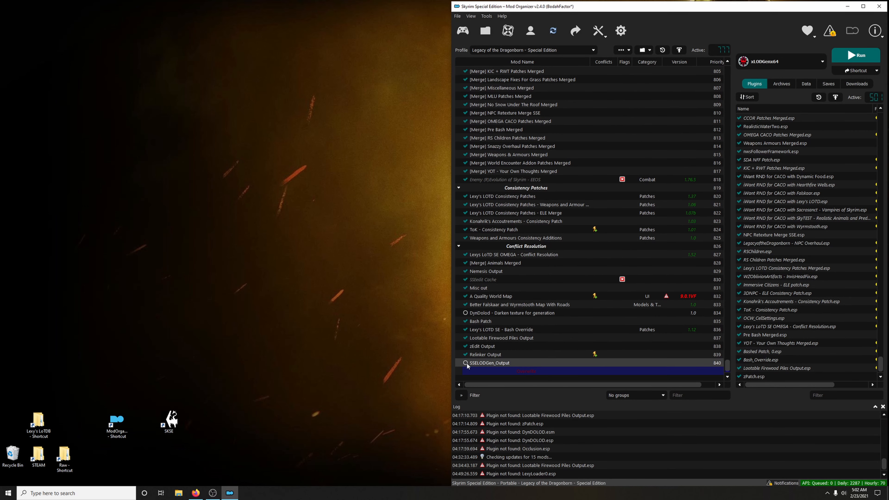
{"action": "left_click", "coordinate": [467, 363]}
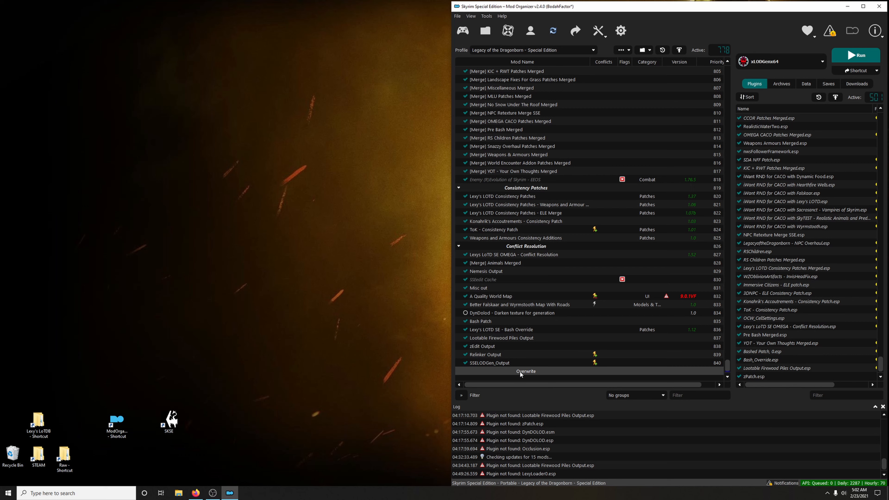
Step: Clear the contents of the Overwrite folder to remove SSE-Terrain-Tamriel.esm
{"action": "right_click", "coordinate": [530, 373]}
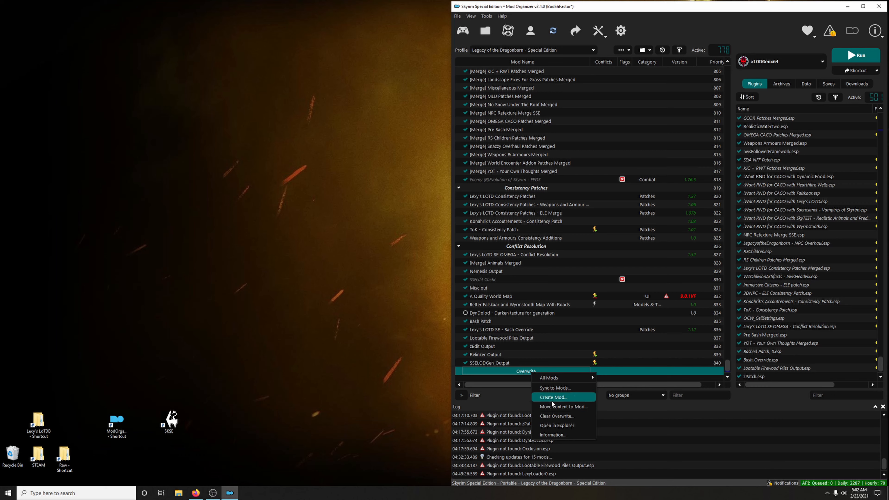
{"action": "left_click", "coordinate": [560, 416]}
{"action": "left_click", "coordinate": [691, 259]}
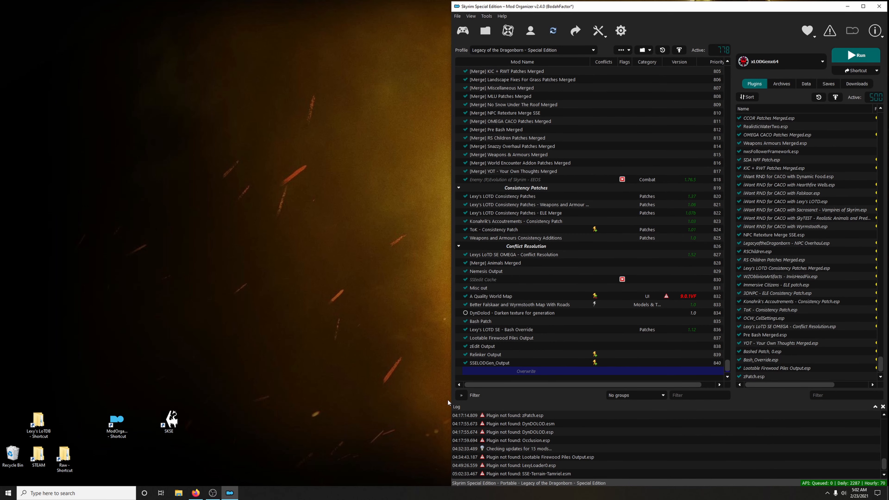
Step: Following the guide, move DynDolod - Darken texture for generation below SSELODGen_Output in the mod list and activate it
{"action": "left_click", "coordinate": [195, 493]}
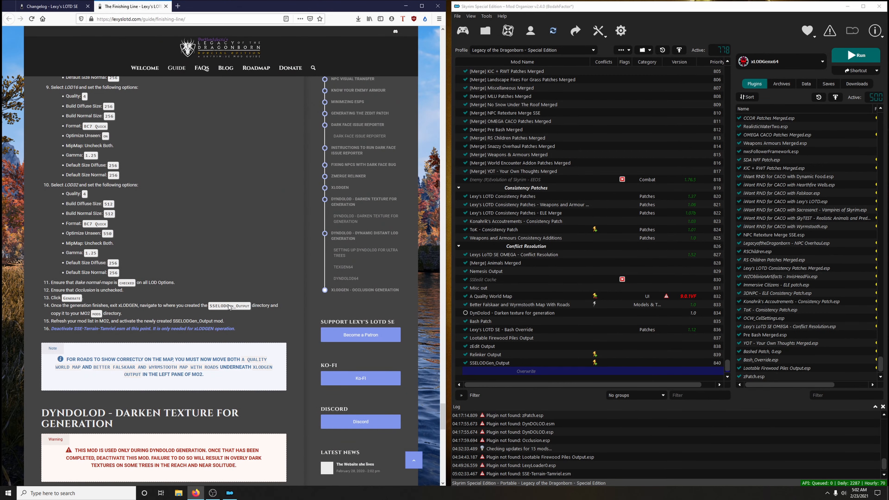
{"action": "scroll", "coordinate": [230, 307], "scroll_direction": "down", "scroll_amount": 7}
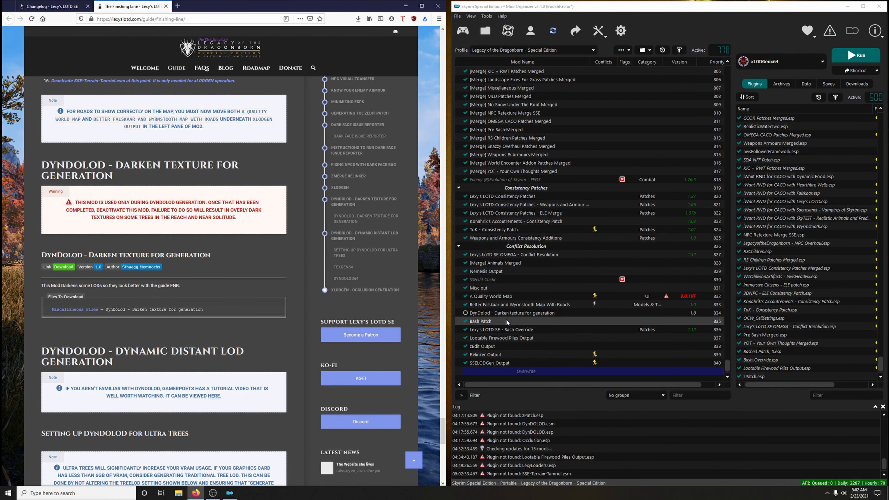
{"action": "left_click_drag", "start_coordinate": [505, 316], "coordinate": [469, 366]}
{"action": "left_click", "coordinate": [466, 363]}
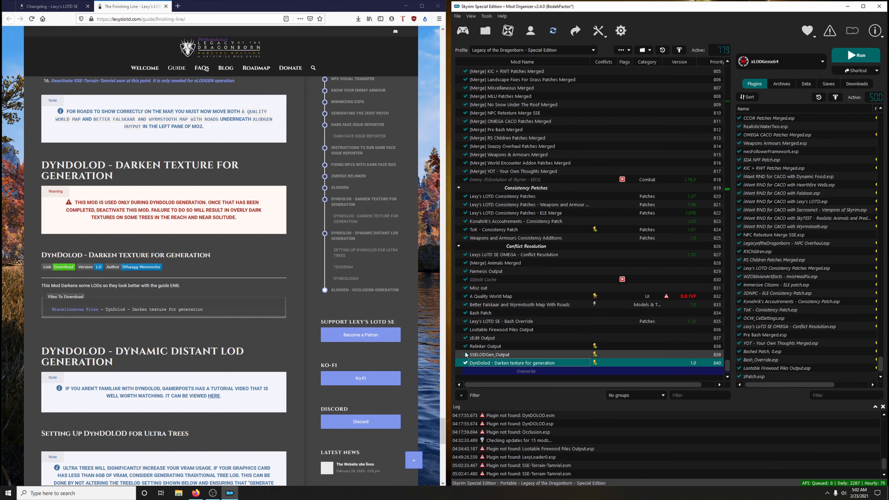
Step: Move A Quality World Map and Better Falskaar and Wyrmstooth Map With Roads directly below SSELODGen_Output, as the guide's note requires
{"action": "scroll", "coordinate": [147, 336], "scroll_direction": "up", "scroll_amount": 6}
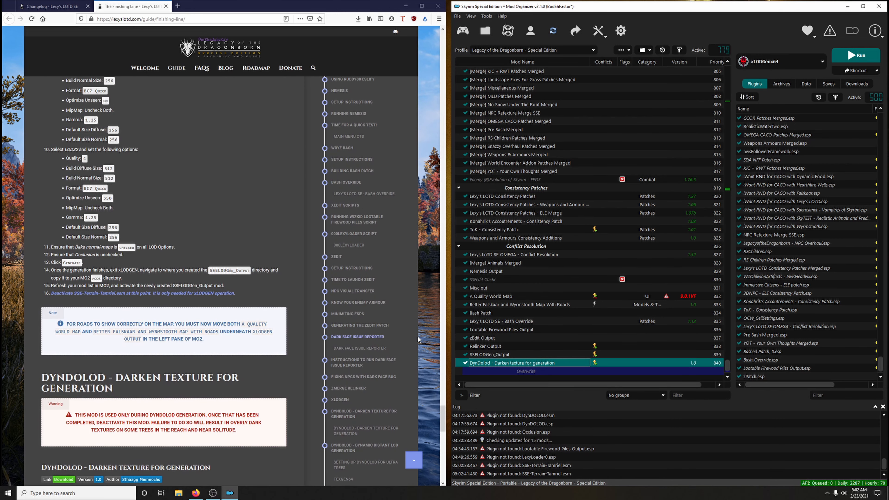
{"action": "left_click", "coordinate": [505, 296]}
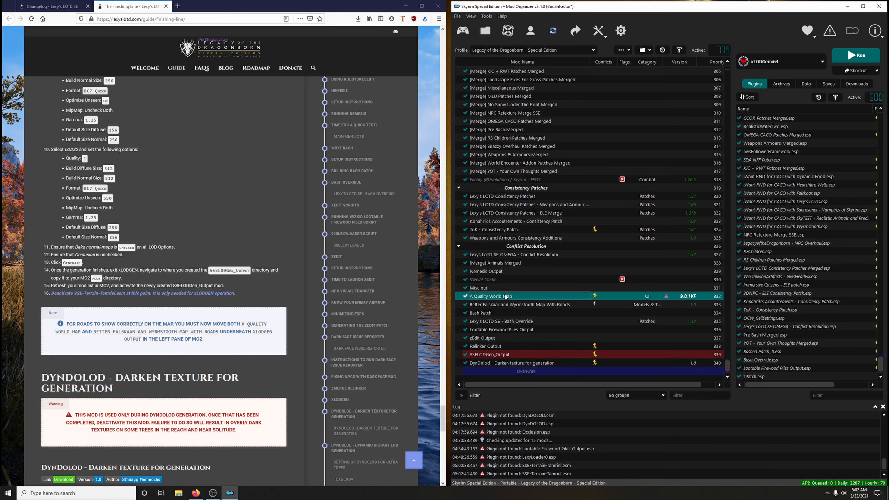
{"action": "left_click", "coordinate": [500, 304], "text": "ctrl"}
{"action": "left_click_drag", "start_coordinate": [489, 308], "coordinate": [516, 367]}
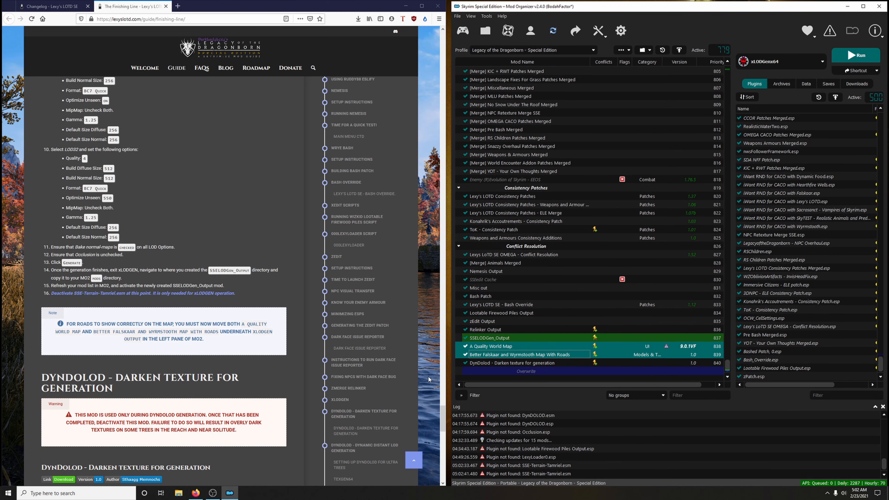
Step: Read the guide's DynDOLOD instructions, covering the ultra trees setup, TexGen64 and DynDOLOD64 sections
{"action": "scroll", "coordinate": [323, 343], "scroll_direction": "down", "scroll_amount": 5}
{"action": "scroll", "coordinate": [308, 330], "scroll_direction": "down", "scroll_amount": 1}
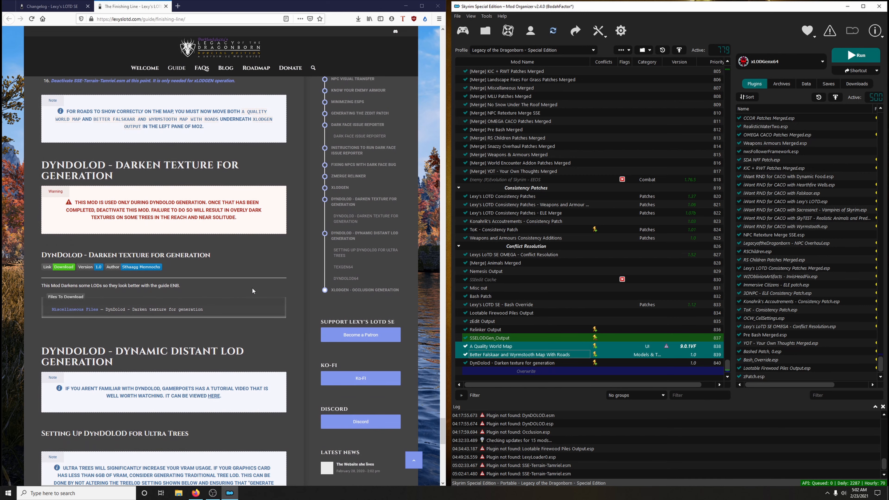
{"action": "scroll", "coordinate": [285, 337], "scroll_direction": "down", "scroll_amount": 2}
{"action": "scroll", "coordinate": [288, 330], "scroll_direction": "down", "scroll_amount": 3}
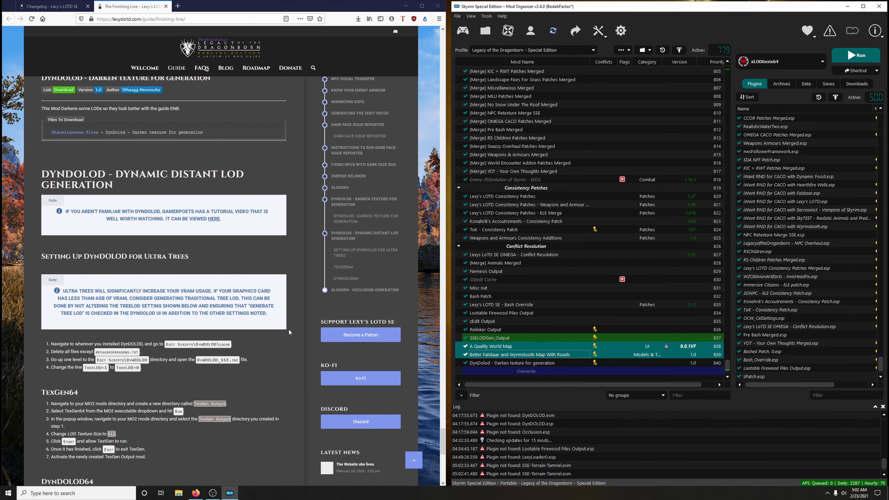
{"action": "scroll", "coordinate": [289, 331], "scroll_direction": "down", "scroll_amount": 2}
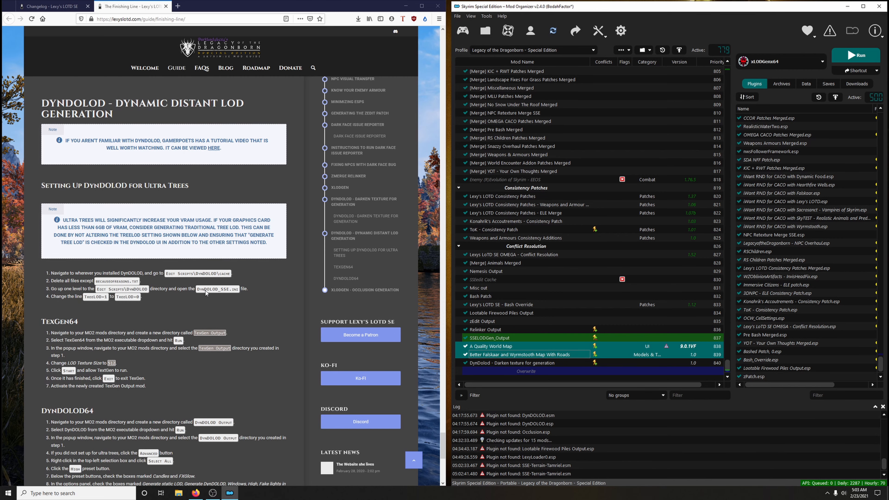
{"action": "scroll", "coordinate": [191, 280], "scroll_direction": "down", "scroll_amount": 3}
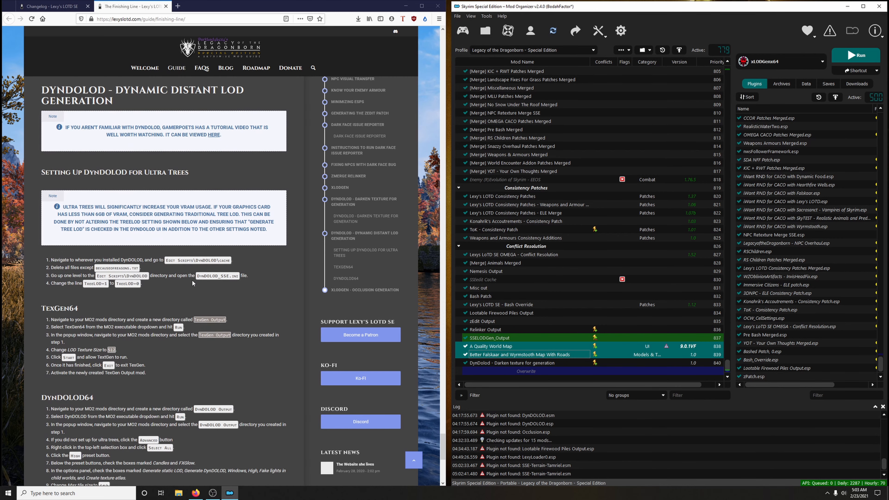
{"action": "scroll", "coordinate": [192, 281], "scroll_direction": "up", "scroll_amount": 5}
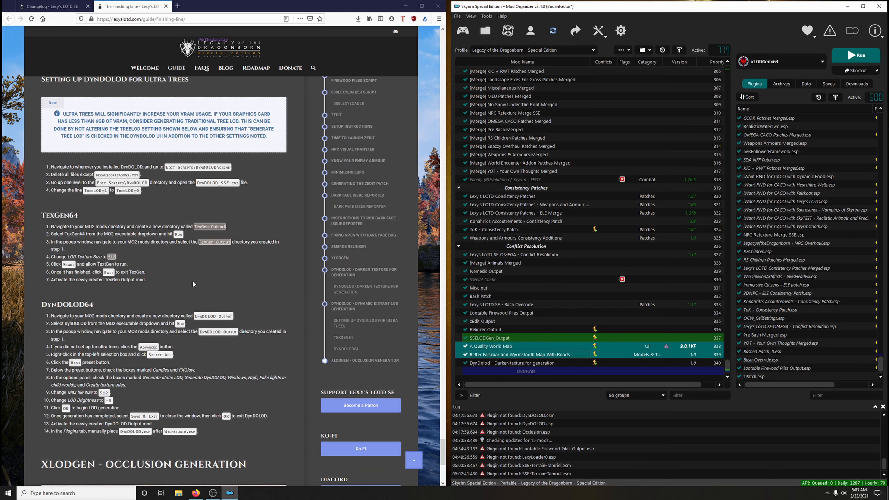
{"action": "scroll", "coordinate": [199, 280], "scroll_direction": "up", "scroll_amount": 1}
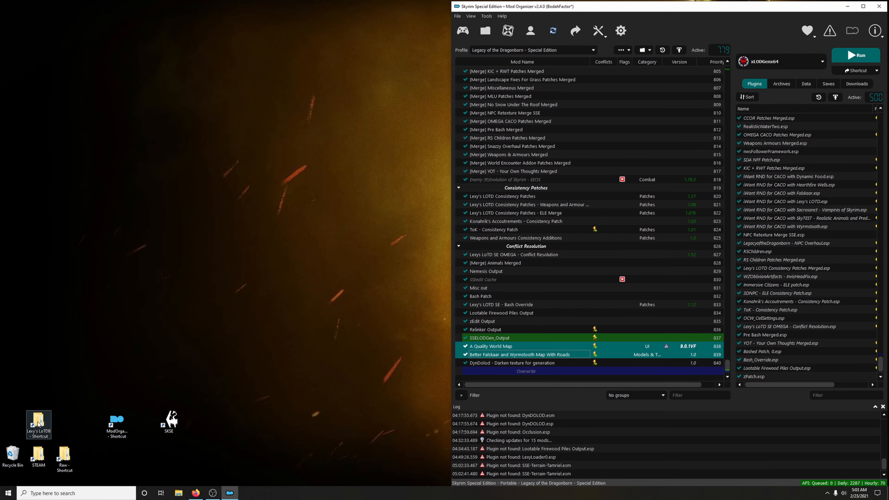
Step: Open the DynDOLOD Special Edition\Edit Scripts\DynDOLOD\cache folder inside Lexy's LoTDB, with the Finishing Line guide in view
{"action": "left_click", "coordinate": [38, 423]}
{"action": "double_click", "coordinate": [38, 423]}
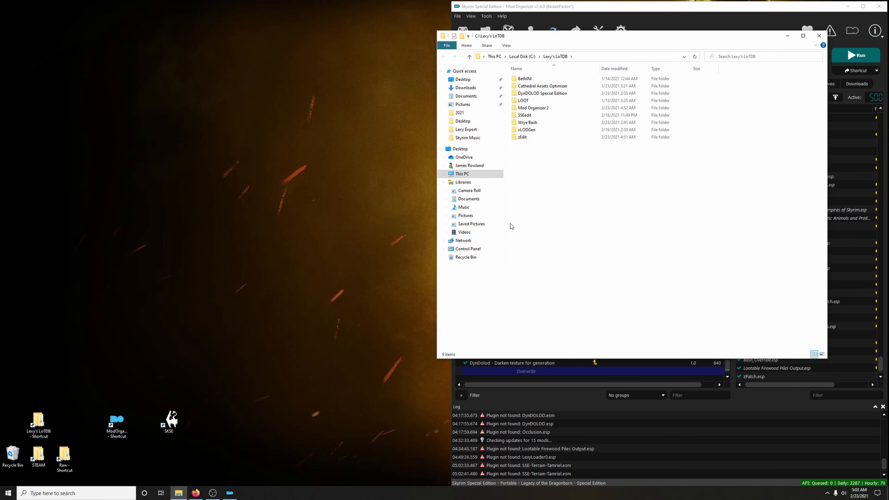
{"action": "double_click", "coordinate": [554, 93]}
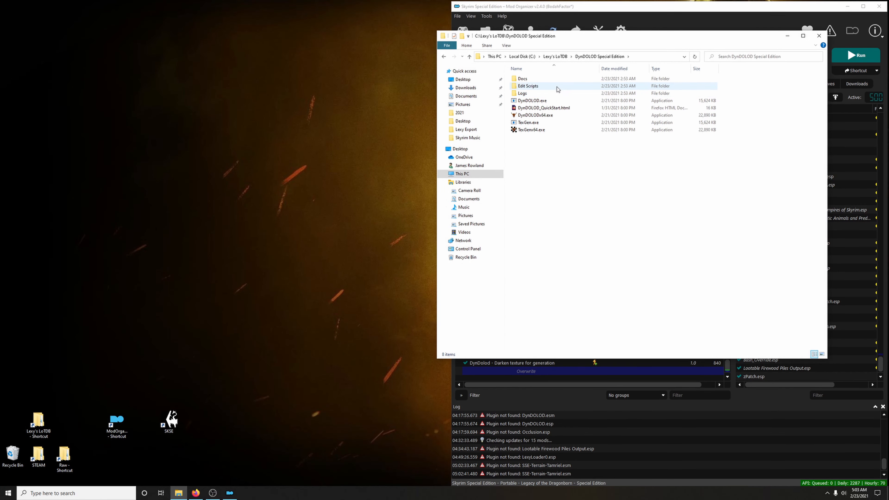
{"action": "double_click", "coordinate": [555, 86]}
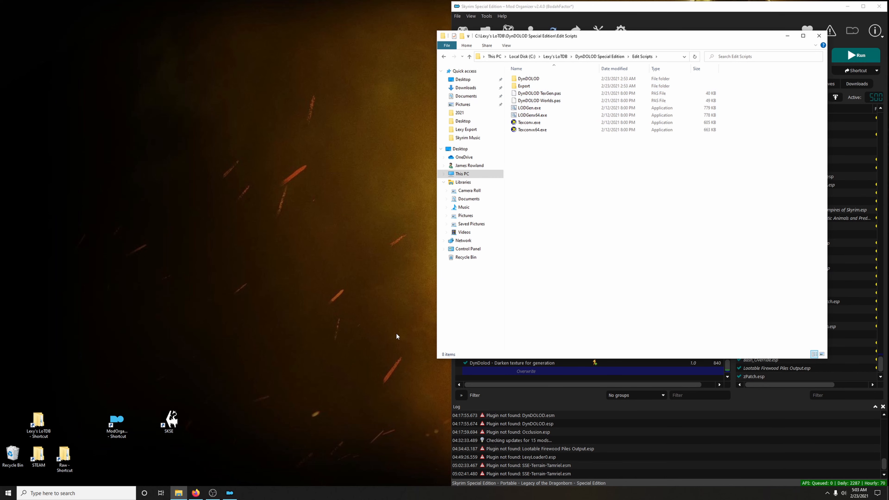
{"action": "left_click", "coordinate": [196, 493]}
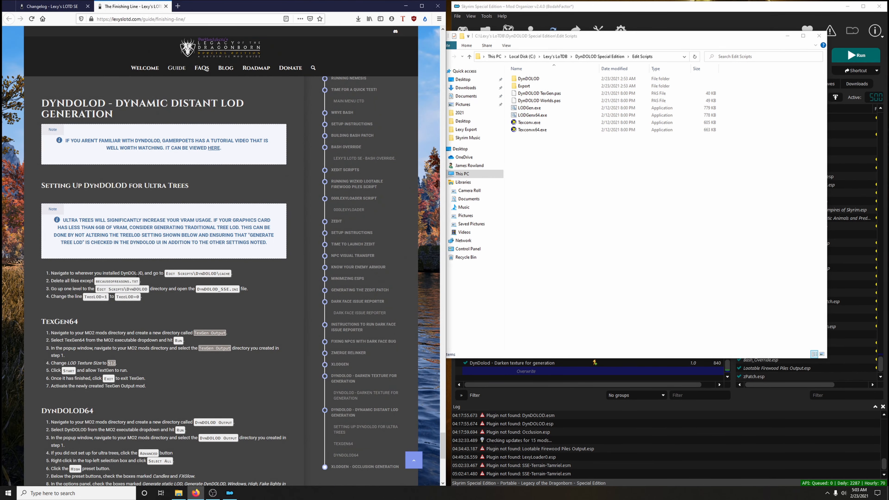
{"action": "double_click", "coordinate": [535, 79]}
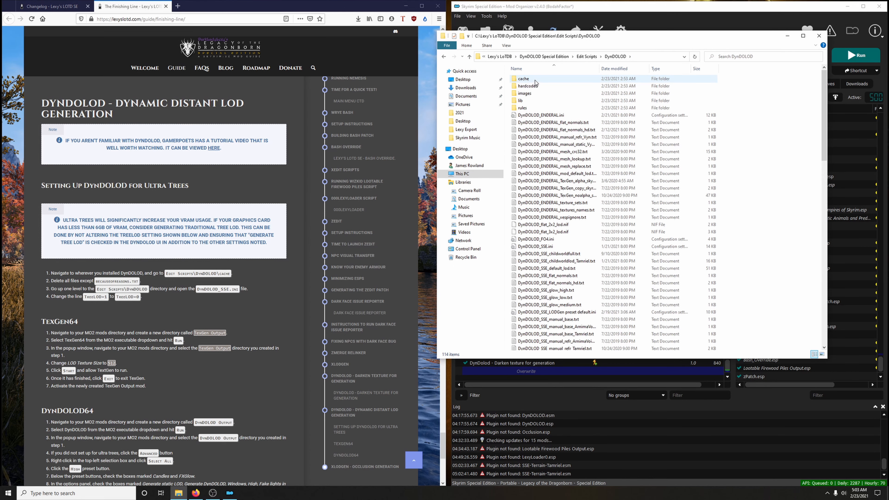
{"action": "double_click", "coordinate": [534, 79]}
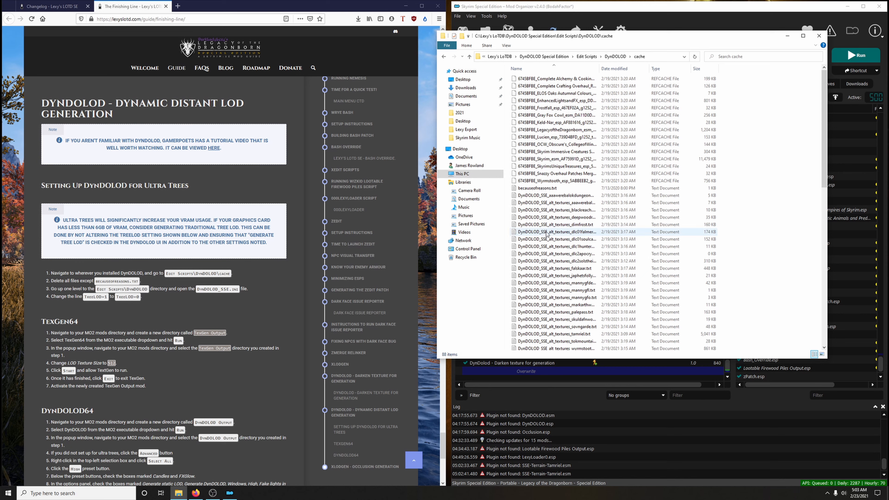
Step: Delete every file in the DynDOLOD cache folder except becauseofreasons.txt
{"action": "scroll", "coordinate": [585, 268], "scroll_direction": "down", "scroll_amount": 7}
{"action": "scroll", "coordinate": [585, 270], "scroll_direction": "up", "scroll_amount": 7}
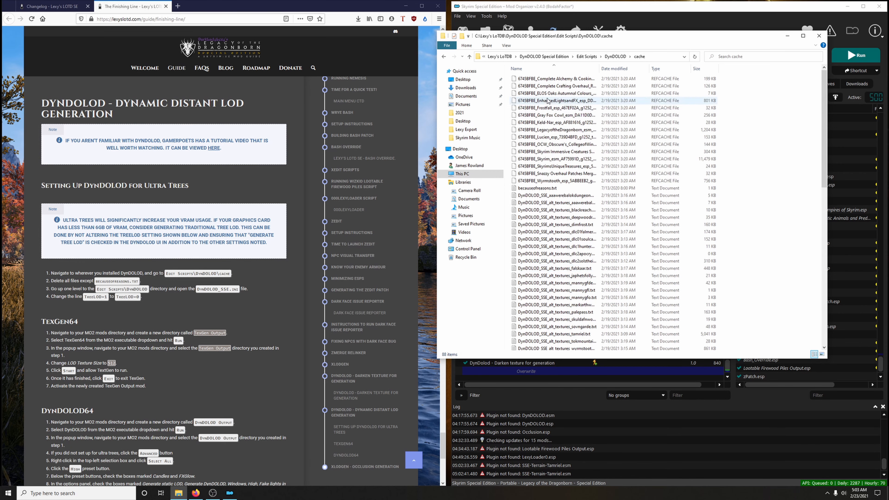
{"action": "left_click", "coordinate": [555, 79]}
{"action": "left_click_drag", "start_coordinate": [822, 150], "coordinate": [823, 305]}
{"action": "left_click", "coordinate": [557, 346], "text": "shift"}
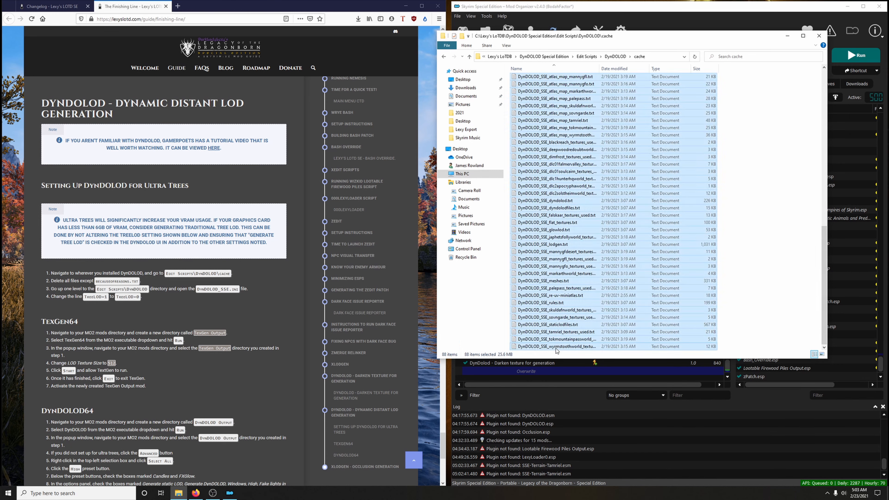
{"action": "scroll", "coordinate": [607, 321], "scroll_direction": "up", "scroll_amount": 15}
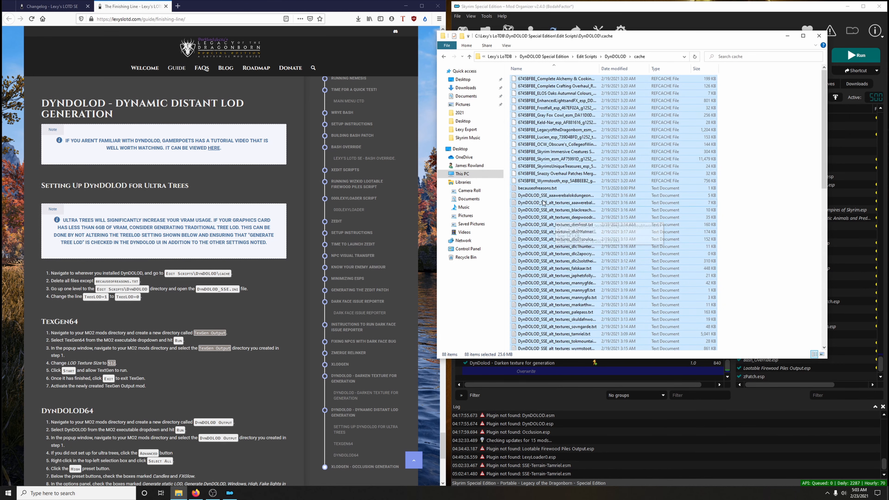
{"action": "left_click", "coordinate": [538, 188], "text": "ctrl"}
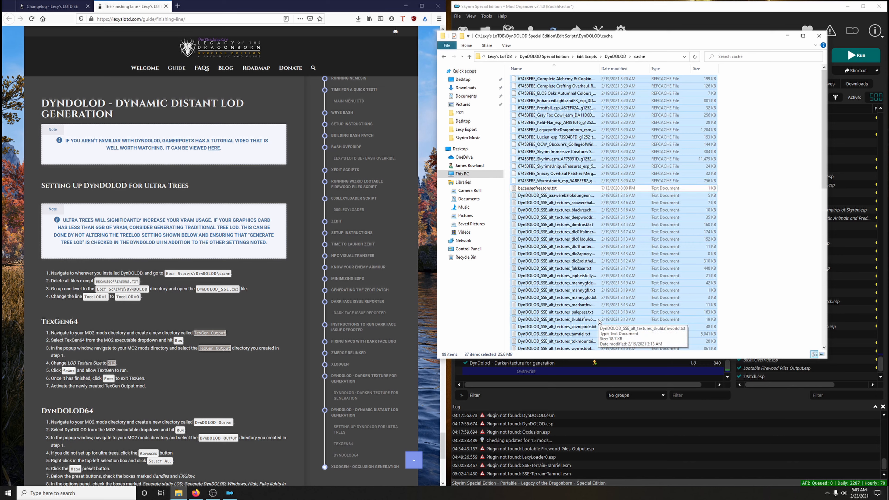
{"action": "key", "text": "Delete"}
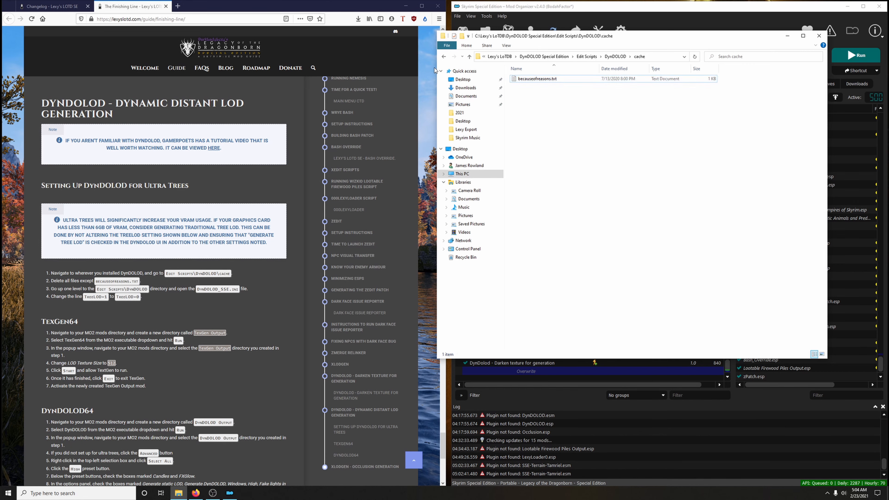
Step: Set TreeLOD=0 in DynDOLOD_SSE.ini in the parent DynDOLOD folder, save the file, and close the folder window
{"action": "left_click", "coordinate": [443, 57]}
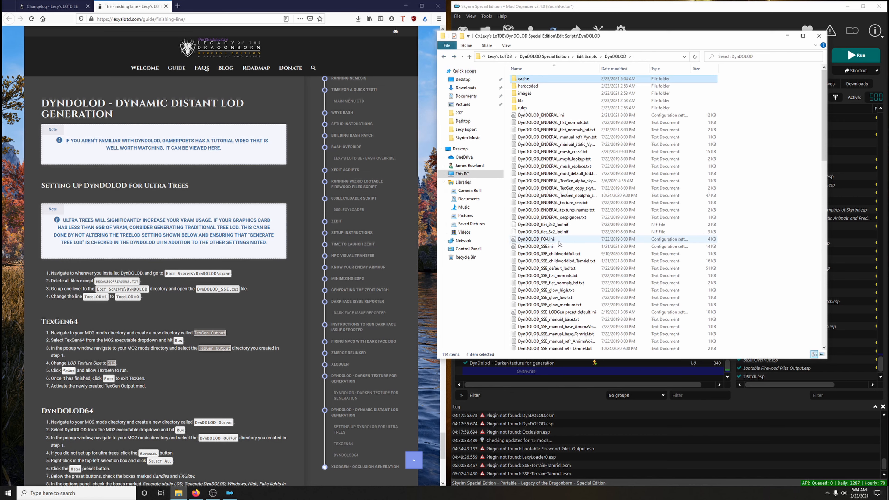
{"action": "double_click", "coordinate": [552, 247]}
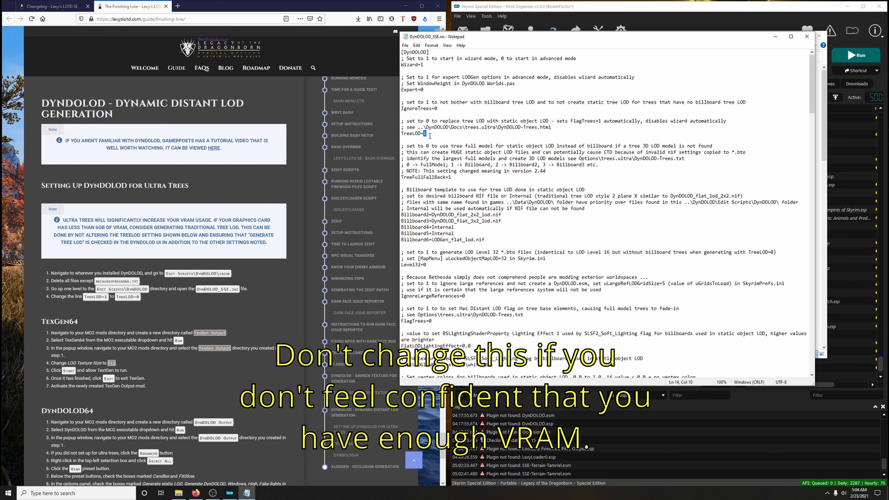
{"action": "type", "text": "0"}
{"action": "left_click", "coordinate": [806, 36]}
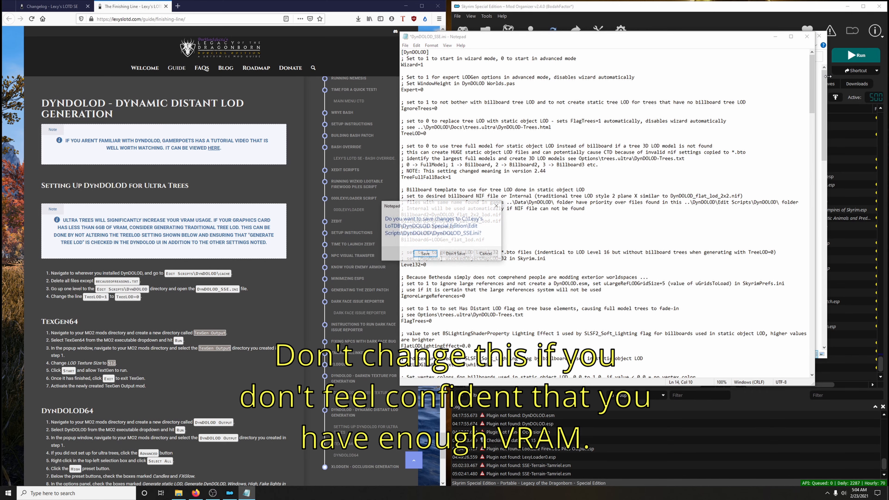
{"action": "left_click", "coordinate": [424, 254]}
{"action": "left_click", "coordinate": [805, 37]}
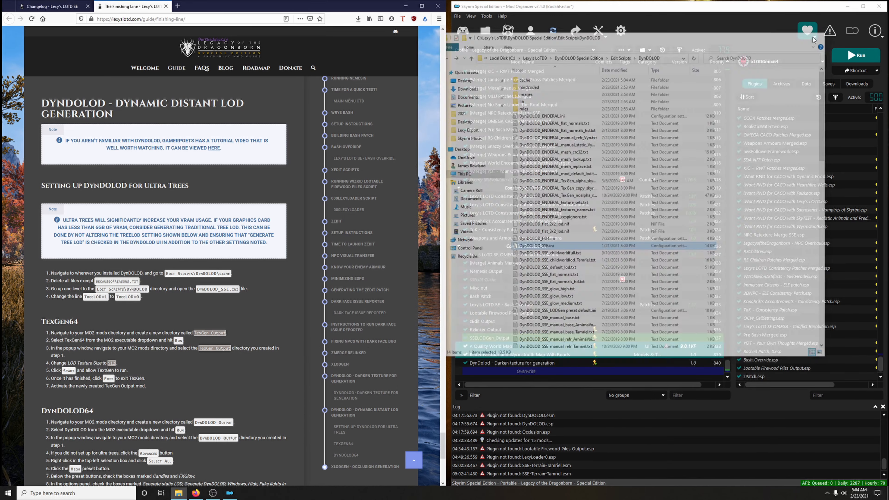
Step: Run TexGenx64 with the TexGen Output mod folder as output path and LOD texture size 512, and exit once finished
{"action": "scroll", "coordinate": [312, 249], "scroll_direction": "down", "scroll_amount": 4}
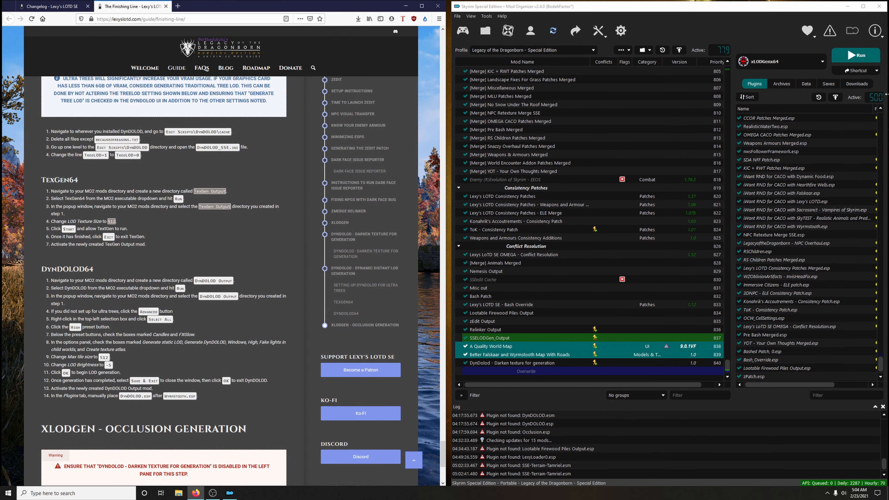
{"action": "left_click", "coordinate": [796, 63]}
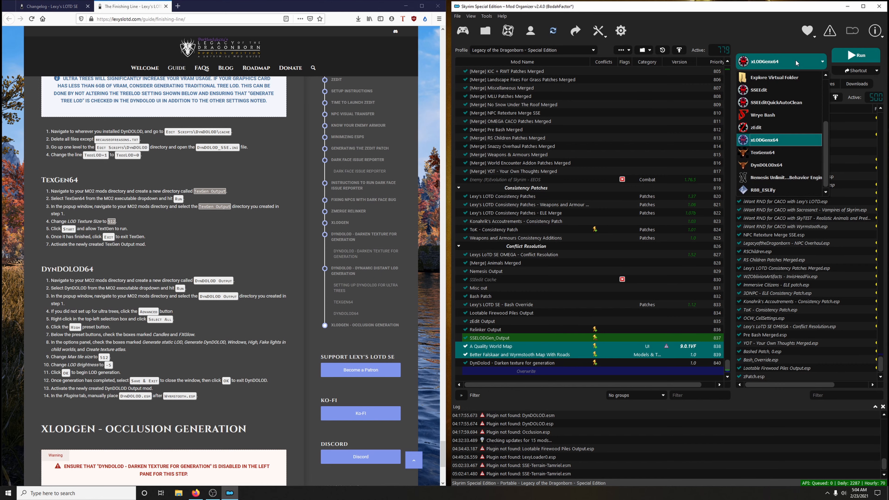
{"action": "left_click", "coordinate": [783, 154]}
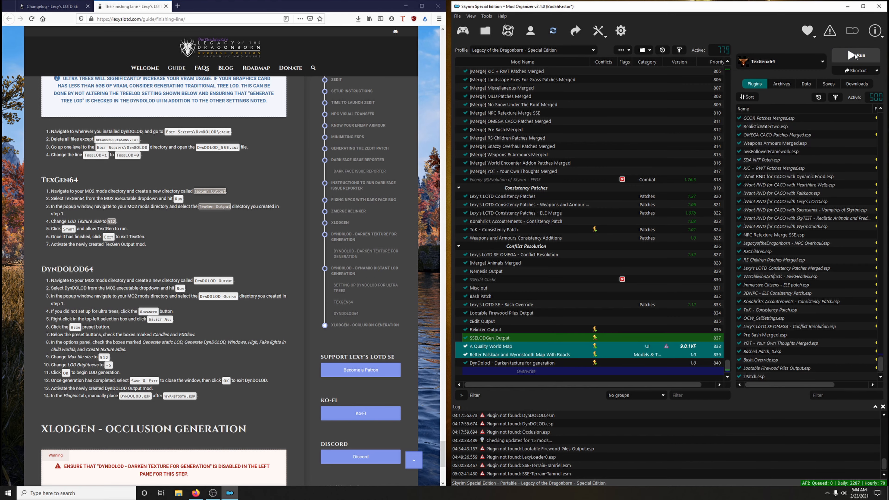
{"action": "left_click", "coordinate": [853, 57]}
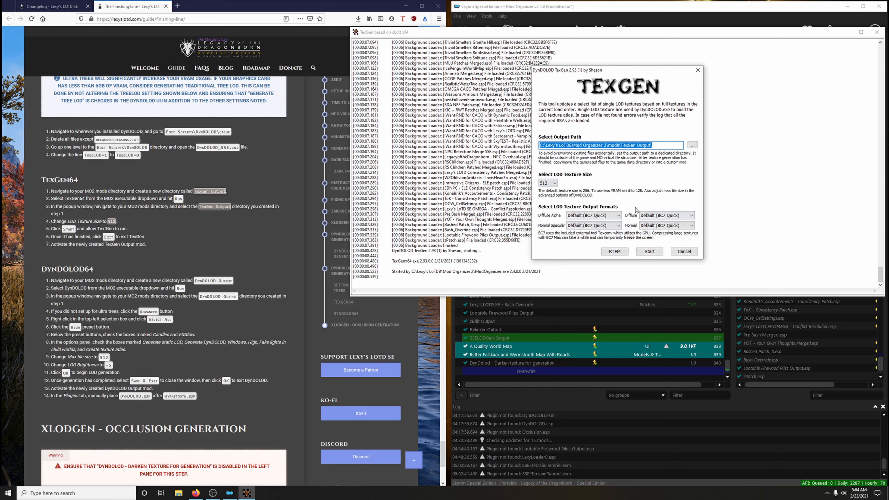
{"action": "left_click", "coordinate": [658, 251]}
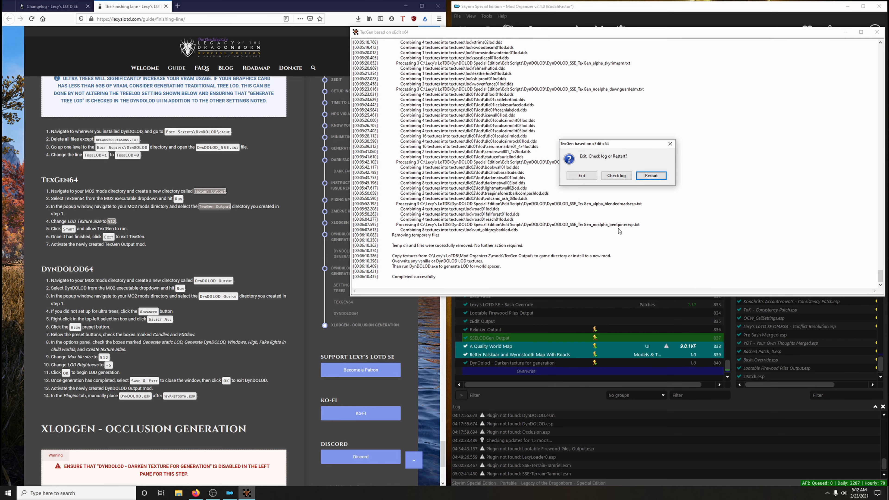
{"action": "left_click", "coordinate": [580, 177]}
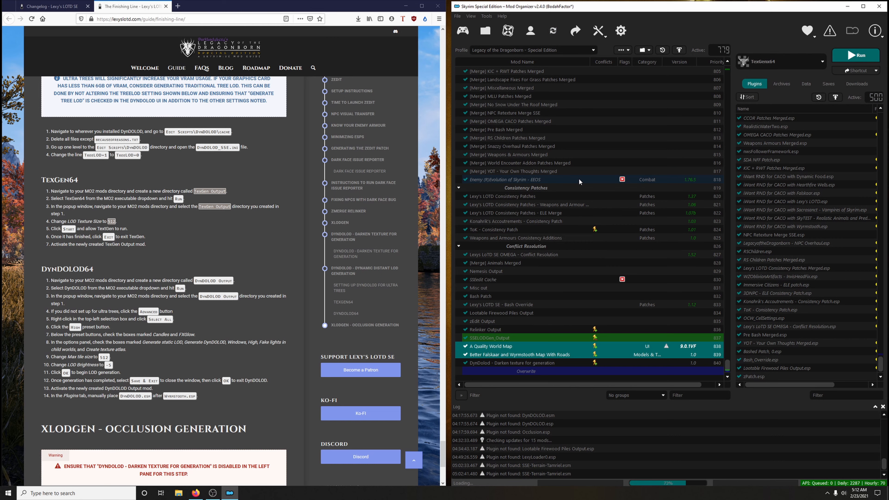
Step: Refresh the mod list and activate the TexGen Output mod
{"action": "left_click", "coordinate": [623, 50]}
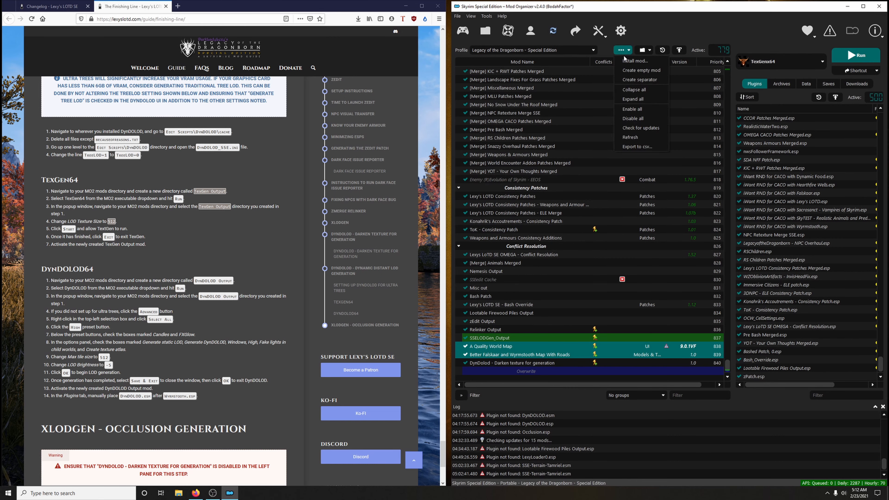
{"action": "left_click", "coordinate": [627, 139]}
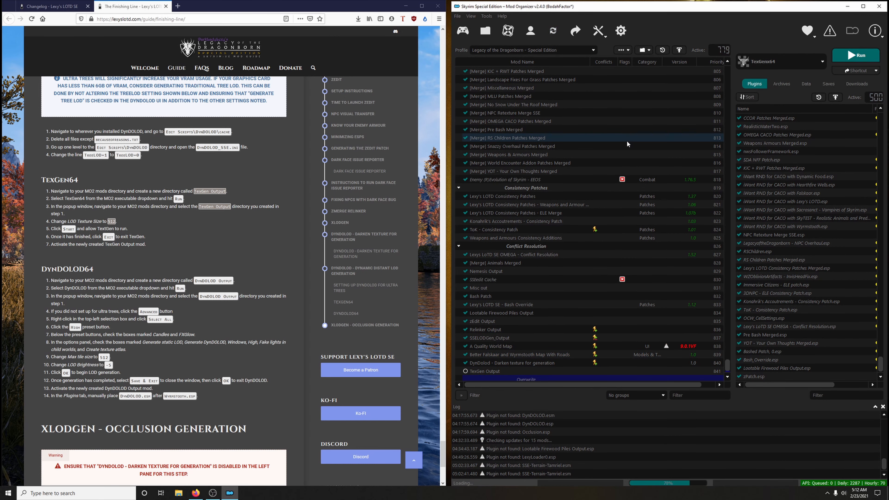
{"action": "scroll", "coordinate": [556, 289], "scroll_direction": "down", "scroll_amount": 1}
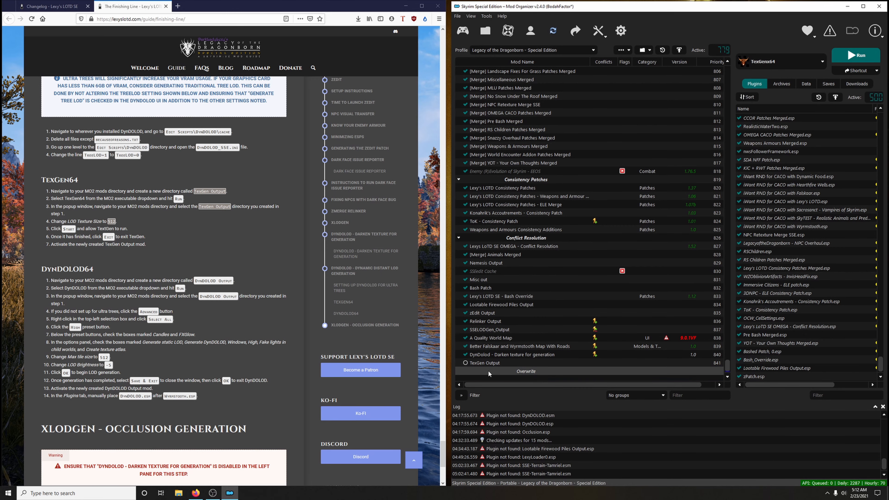
{"action": "left_click", "coordinate": [465, 362]}
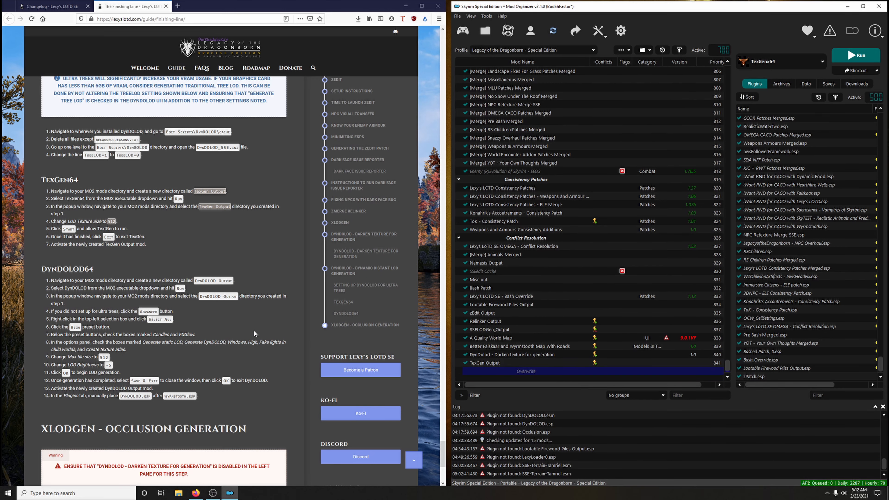
Step: Run DynDOLODx64 on all worldspaces with the High preset, and save the generated plugins on exit
{"action": "scroll", "coordinate": [237, 325], "scroll_direction": "down", "scroll_amount": 3}
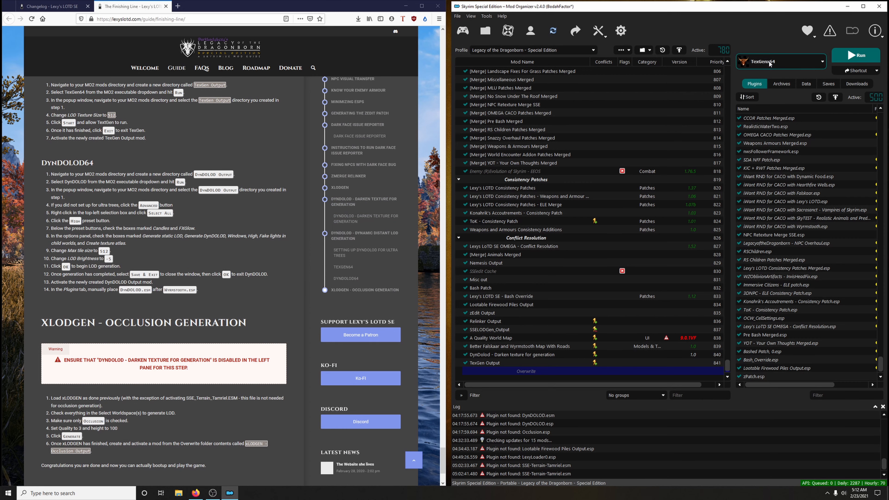
{"action": "left_click", "coordinate": [784, 61]}
{"action": "left_click", "coordinate": [769, 163]}
{"action": "left_click", "coordinate": [836, 59]}
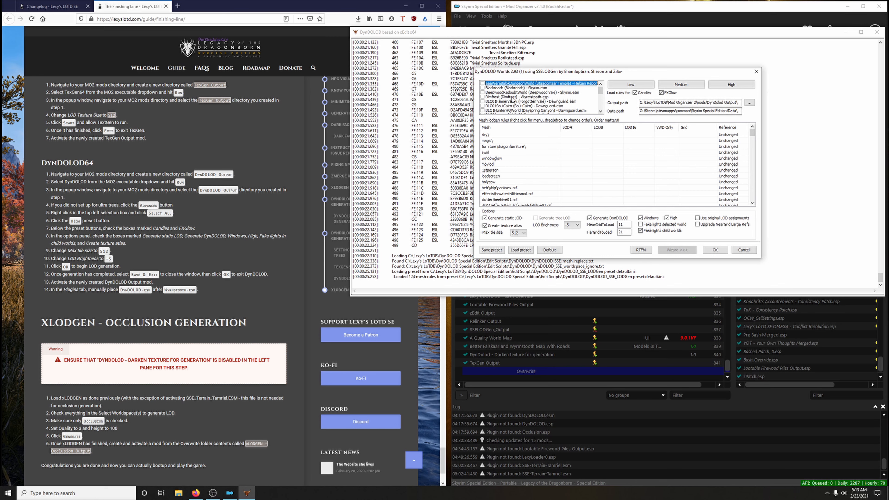
{"action": "right_click", "coordinate": [510, 95]}
{"action": "left_click", "coordinate": [525, 98]}
{"action": "left_click", "coordinate": [743, 86]}
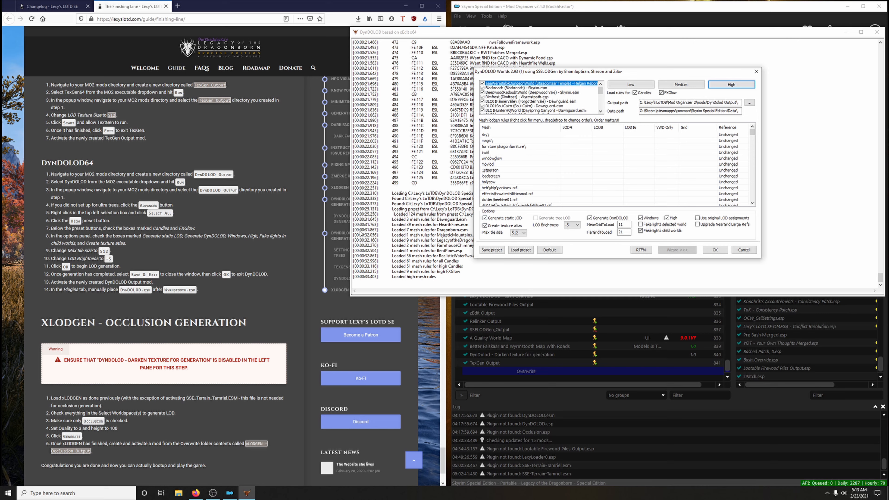
{"action": "left_click", "coordinate": [714, 249]}
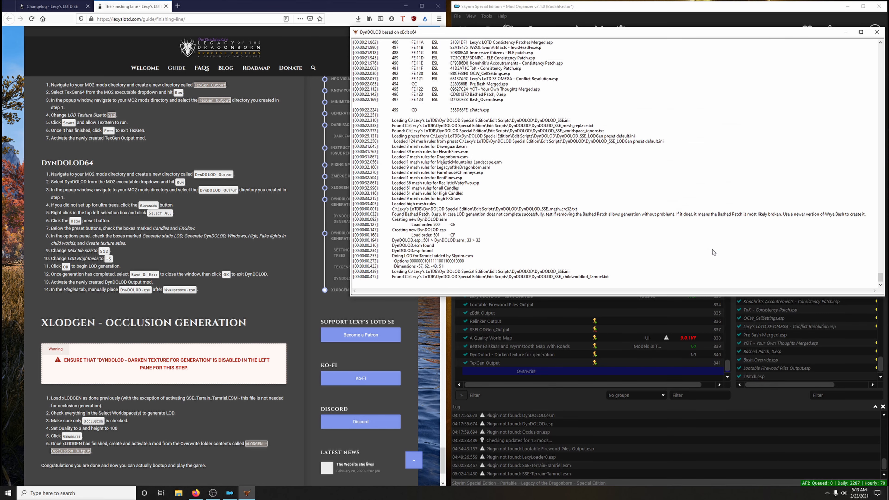
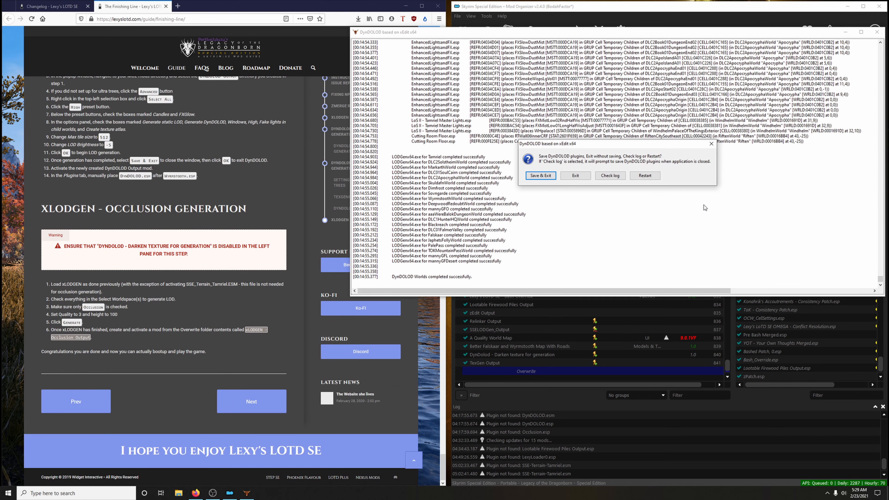
{"action": "left_click", "coordinate": [547, 178]}
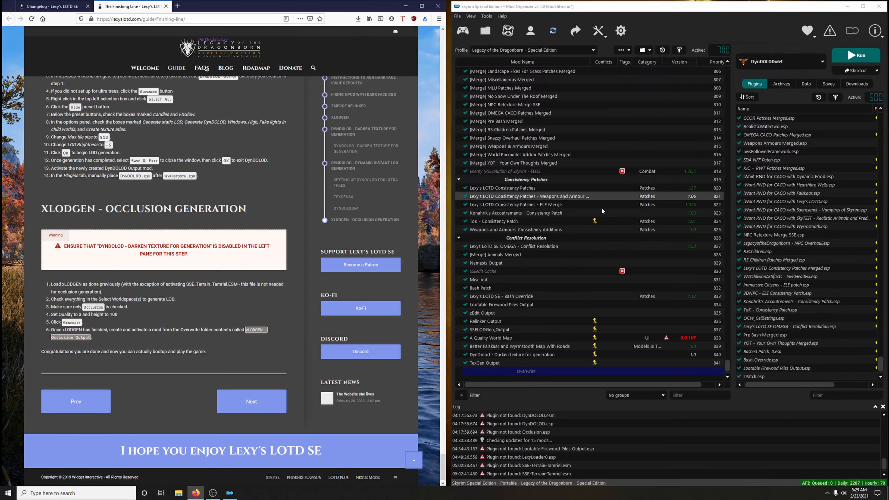
Step: Refresh the mod list and activate the DynDolod Output mod
{"action": "left_click", "coordinate": [626, 51]}
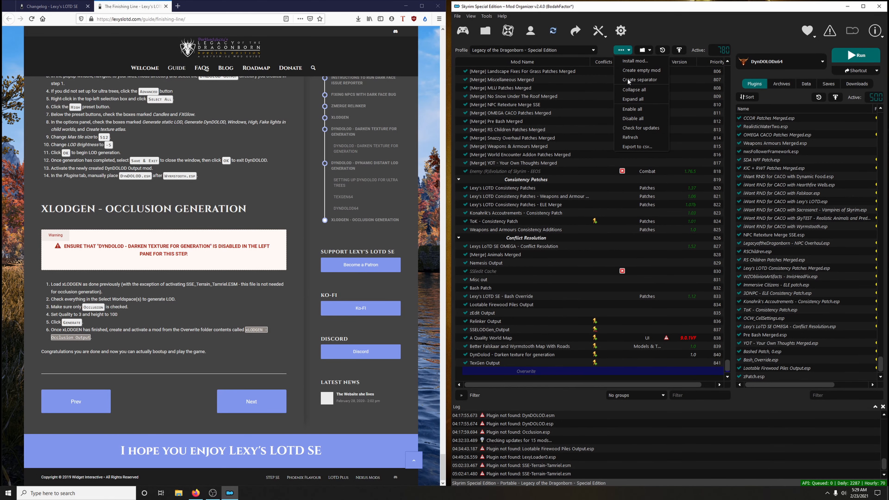
{"action": "left_click", "coordinate": [628, 138]}
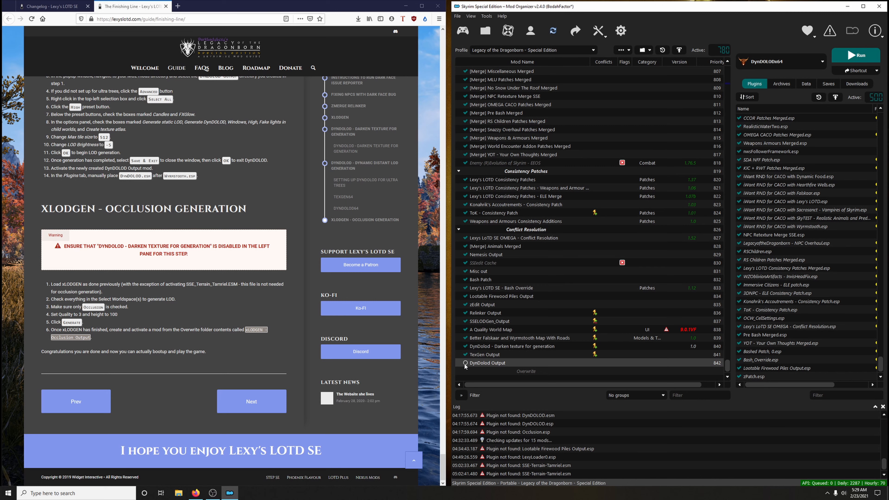
{"action": "left_click", "coordinate": [465, 363]}
Step: Move DynDOLOD.esm directly after Wyrmstooth.esp in the plugin load order
{"action": "scroll", "coordinate": [765, 351], "scroll_direction": "down", "scroll_amount": 1}
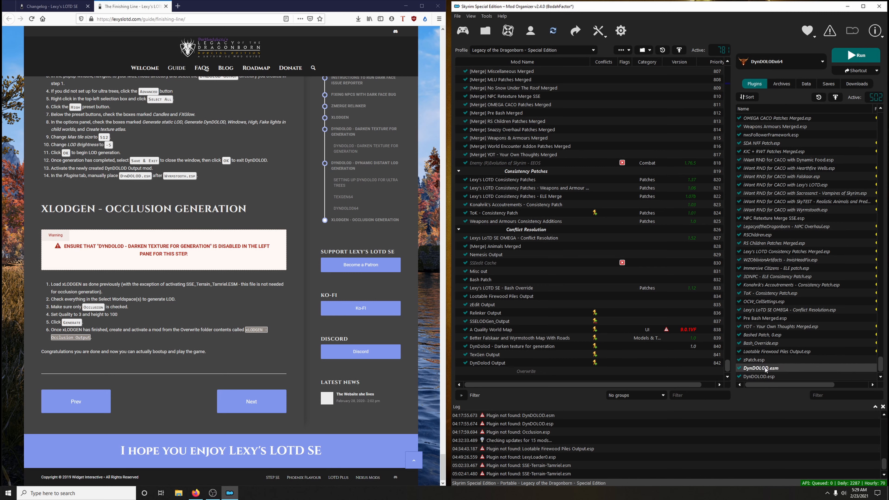
{"action": "left_click_drag", "start_coordinate": [762, 369], "coordinate": [763, 356]}
{"action": "left_click_drag", "start_coordinate": [881, 365], "coordinate": [881, 124]}
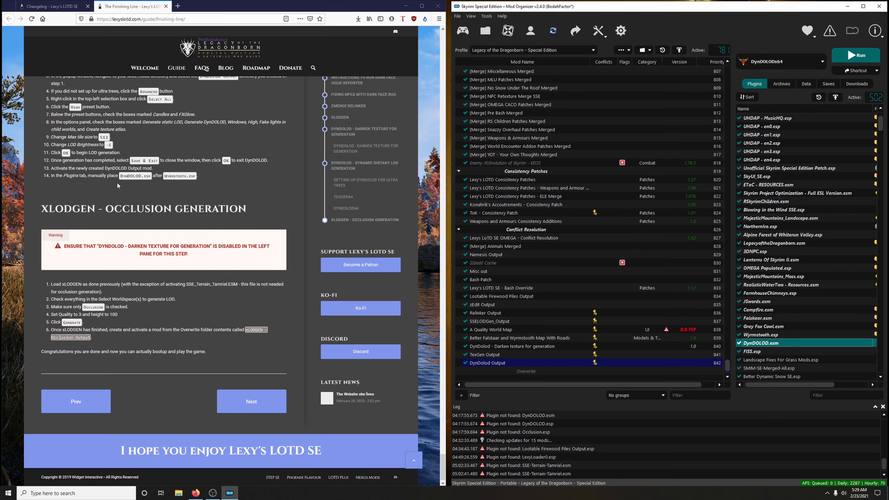
Step: Disable the DynDolod - Darken texture for generation mod and launch xLODGenx64
{"action": "scroll", "coordinate": [218, 163], "scroll_direction": "up", "scroll_amount": 3}
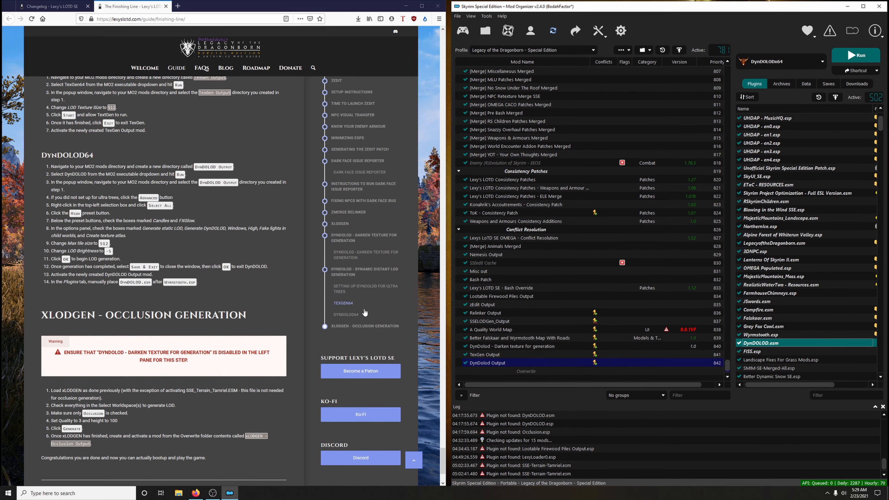
{"action": "scroll", "coordinate": [364, 313], "scroll_direction": "down", "scroll_amount": 3}
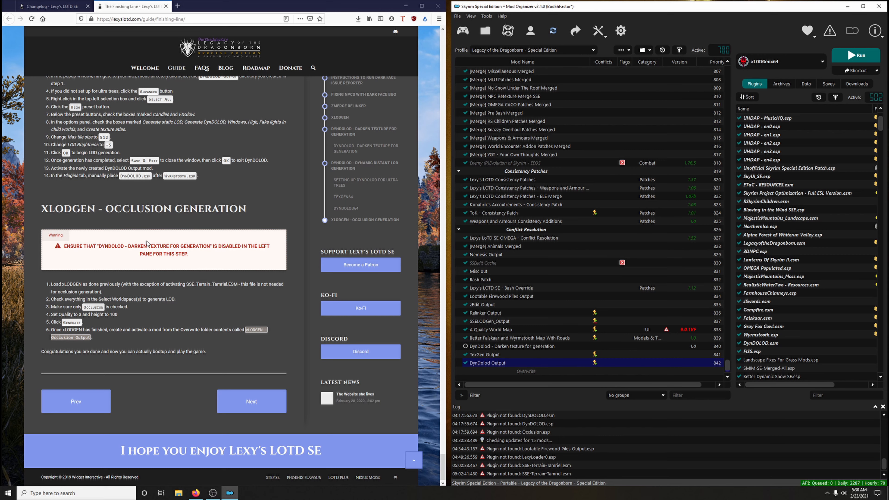
{"action": "left_click", "coordinate": [770, 62]}
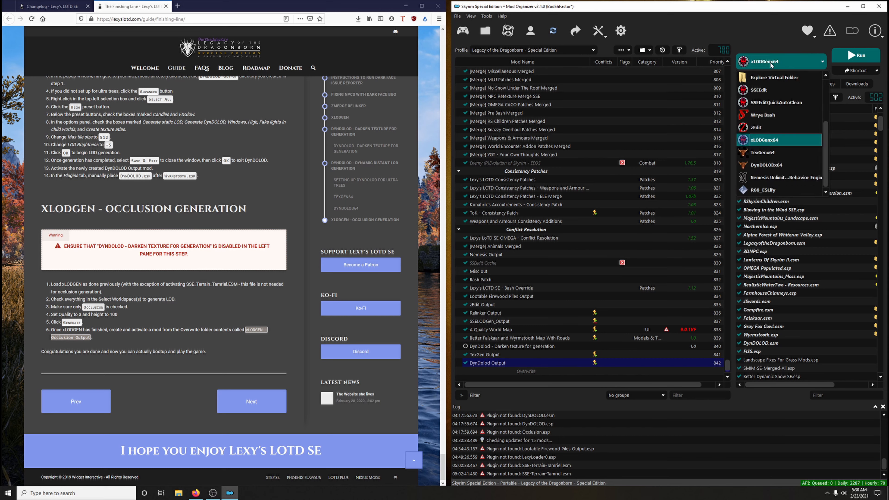
{"action": "left_click", "coordinate": [760, 138]}
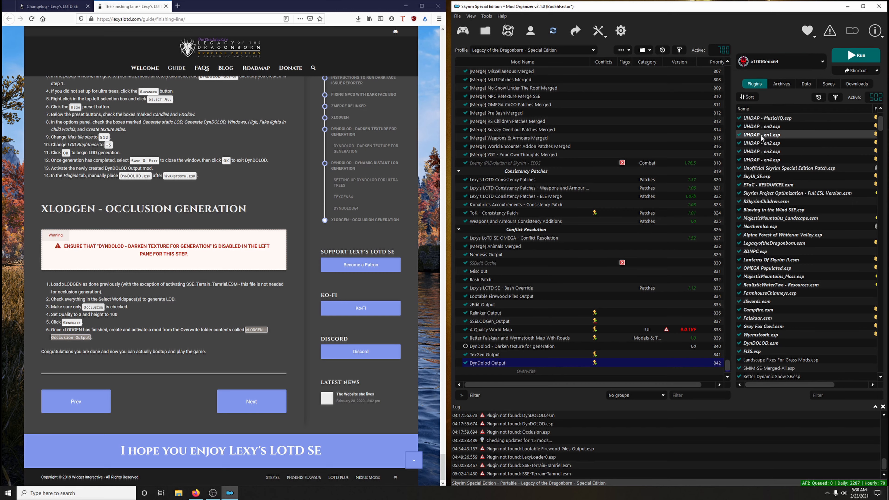
{"action": "left_click", "coordinate": [846, 57]}
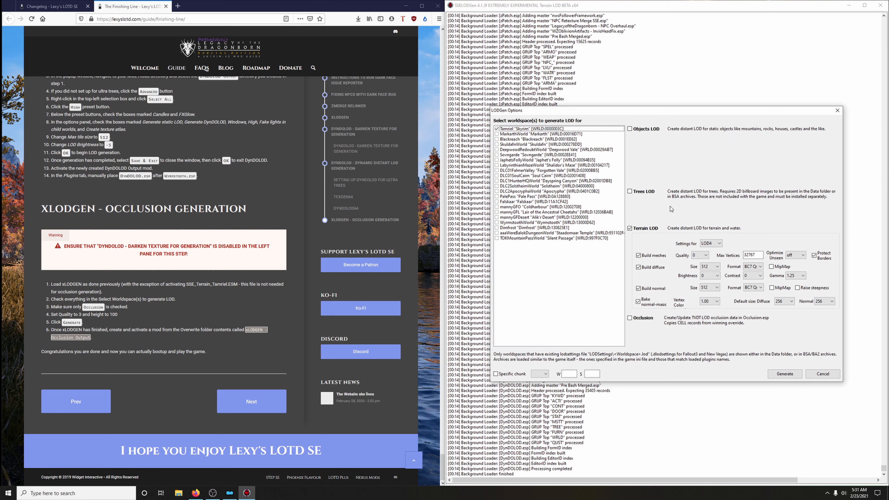
Step: Generate LOD for all worldspaces with Terrain LOD off and only Occlusion enabled, and close xLODGen when generation completes
{"action": "right_click", "coordinate": [518, 180]}
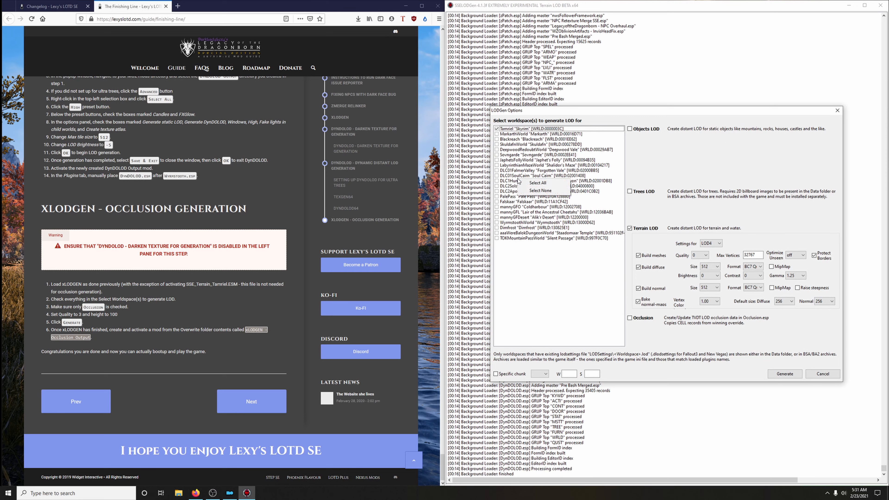
{"action": "left_click", "coordinate": [531, 181]}
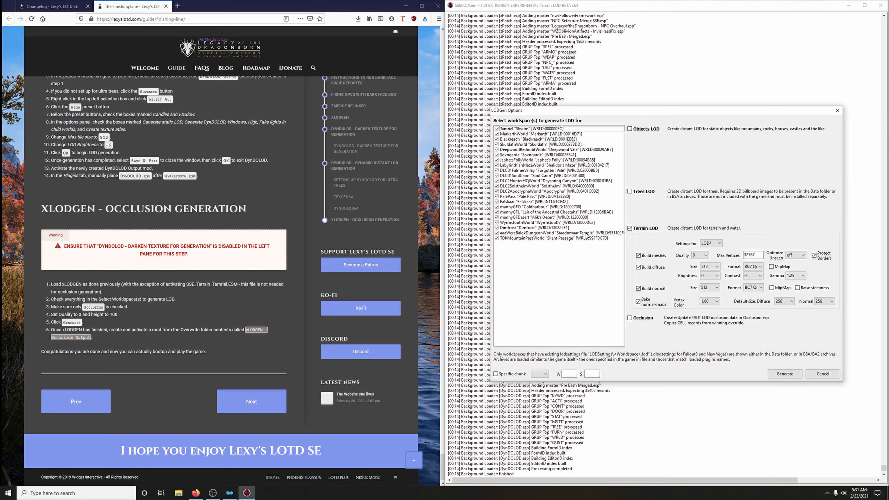
{"action": "left_click", "coordinate": [629, 228]}
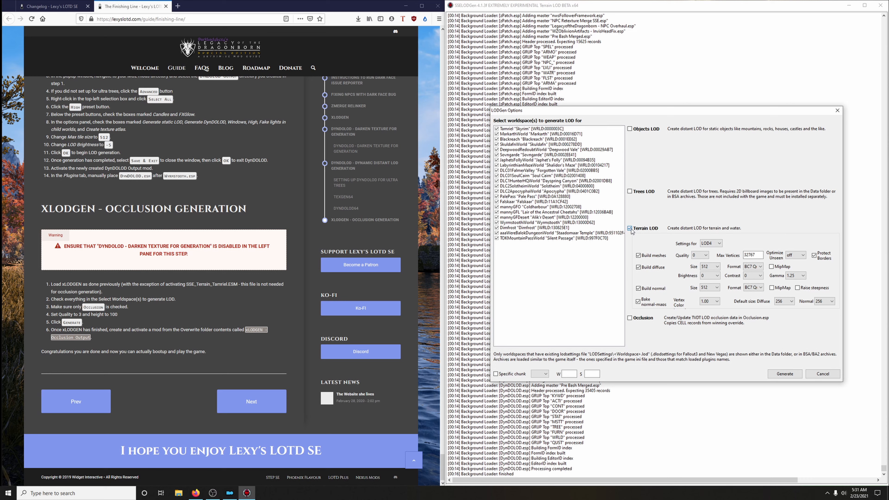
{"action": "left_click", "coordinate": [630, 318]}
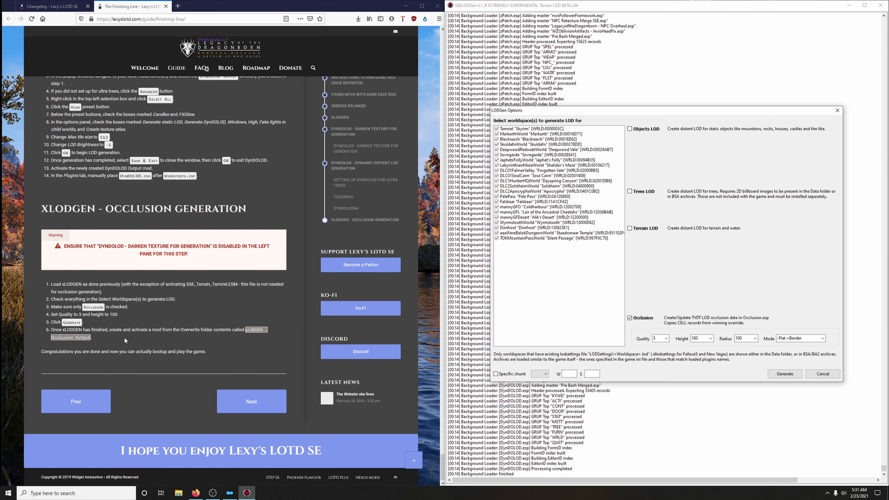
{"action": "left_click", "coordinate": [780, 373]}
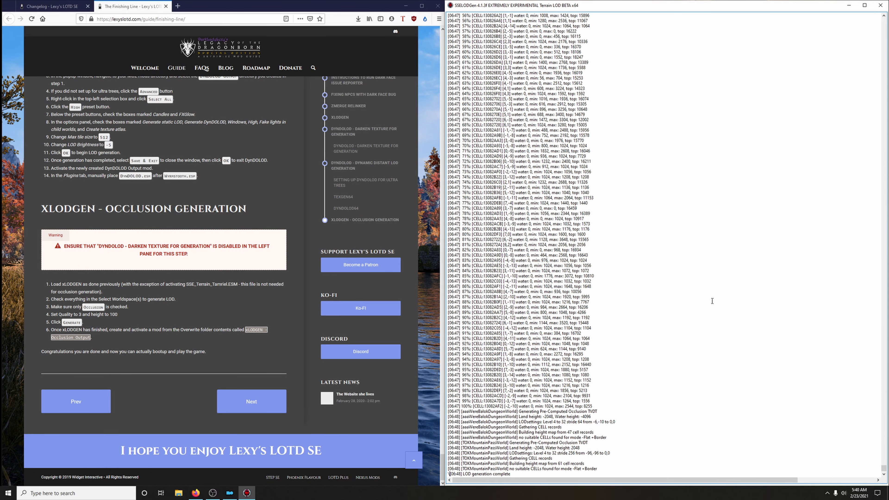
{"action": "left_click", "coordinate": [880, 7]}
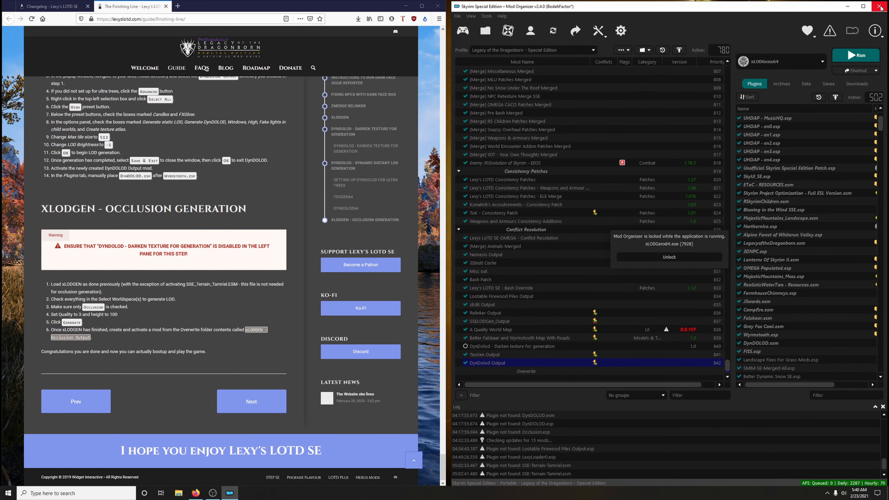
Step: Create a mod from the Overwrite contents named "xLODGEN - Occlusion Output", using the name from the guide, and activate it
{"action": "left_click_drag", "start_coordinate": [881, 124], "coordinate": [881, 364]}
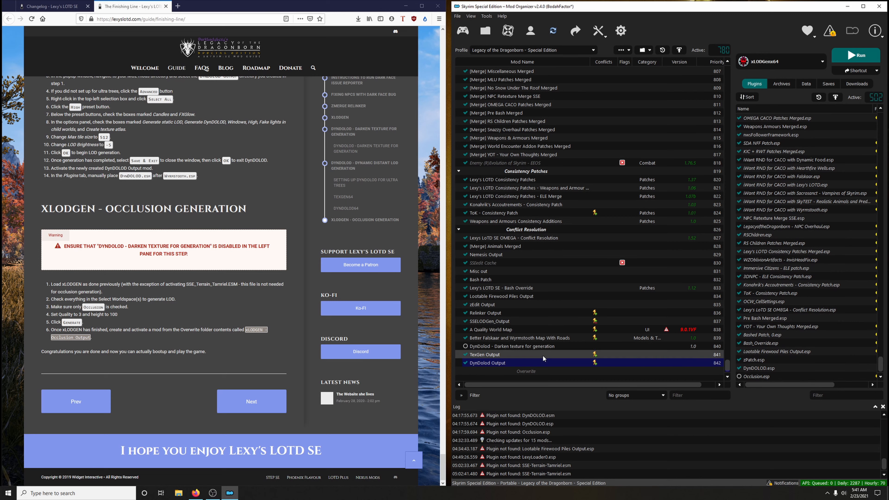
{"action": "right_click", "coordinate": [524, 372]}
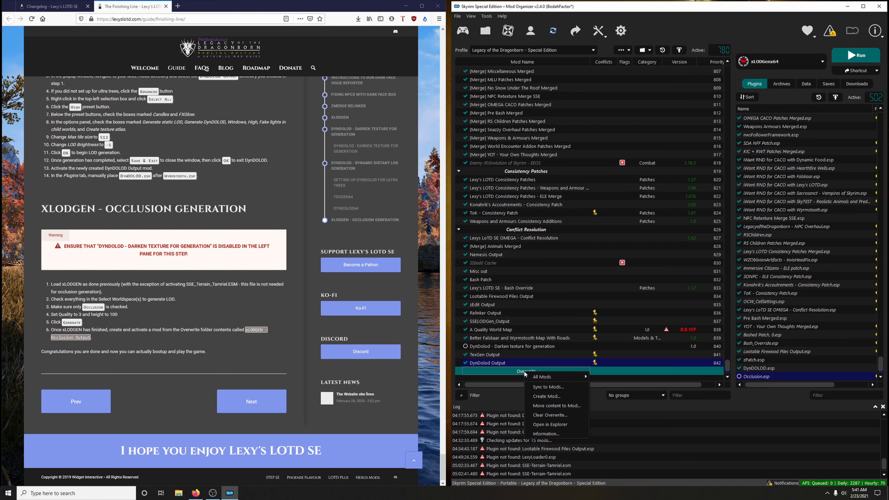
{"action": "left_click", "coordinate": [546, 396]}
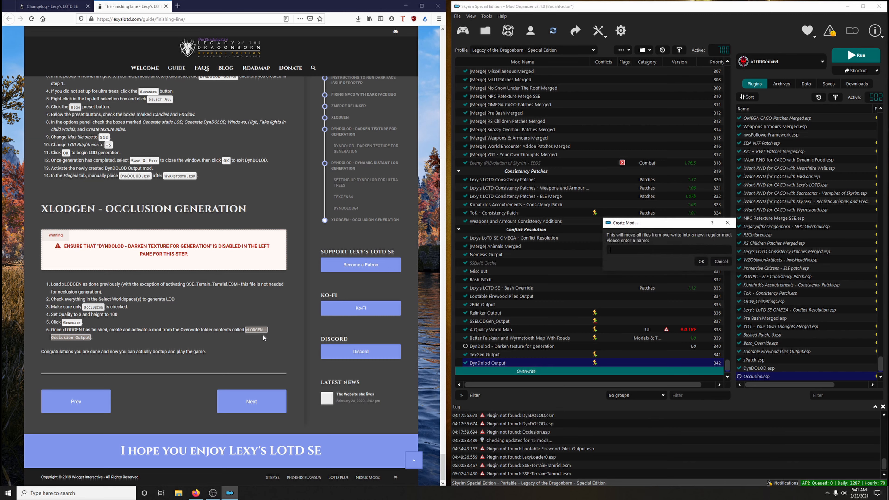
{"action": "left_click_drag", "start_coordinate": [245, 330], "coordinate": [84, 338]}
{"action": "right_click", "coordinate": [84, 338]}
{"action": "left_click", "coordinate": [101, 343]}
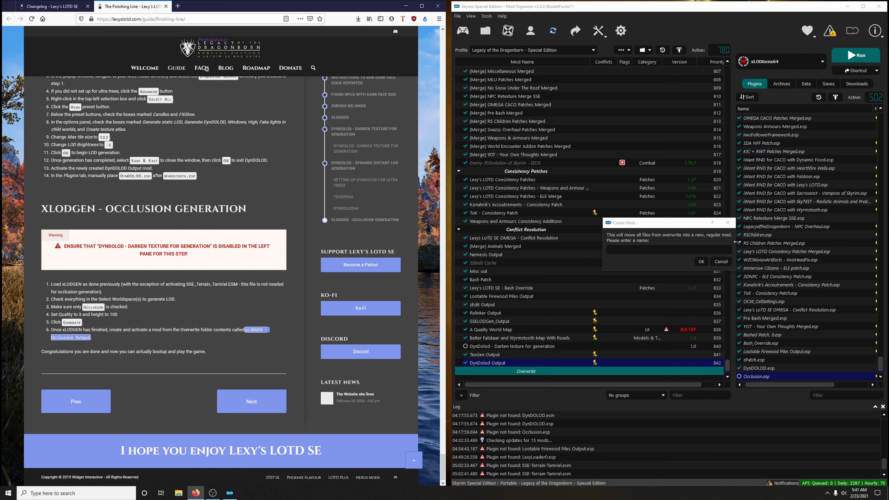
{"action": "left_click", "coordinate": [663, 250]}
{"action": "right_click", "coordinate": [663, 250]}
{"action": "left_click", "coordinate": [676, 293]}
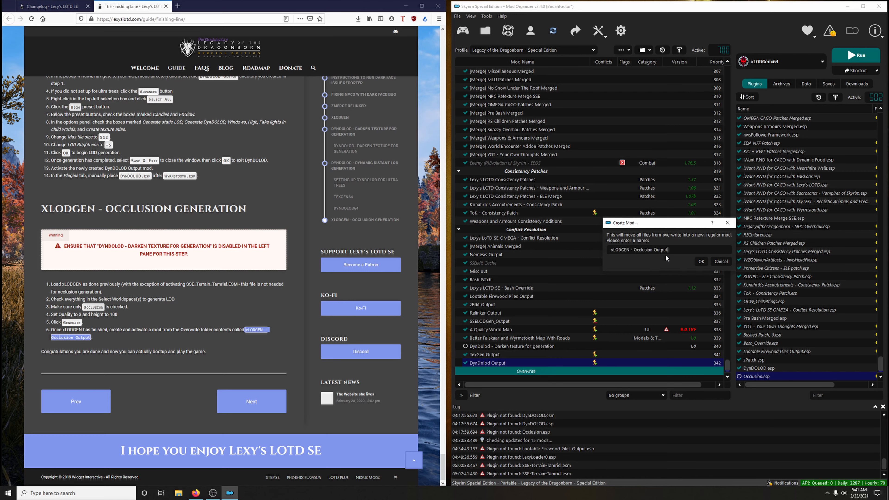
{"action": "left_click", "coordinate": [699, 260]}
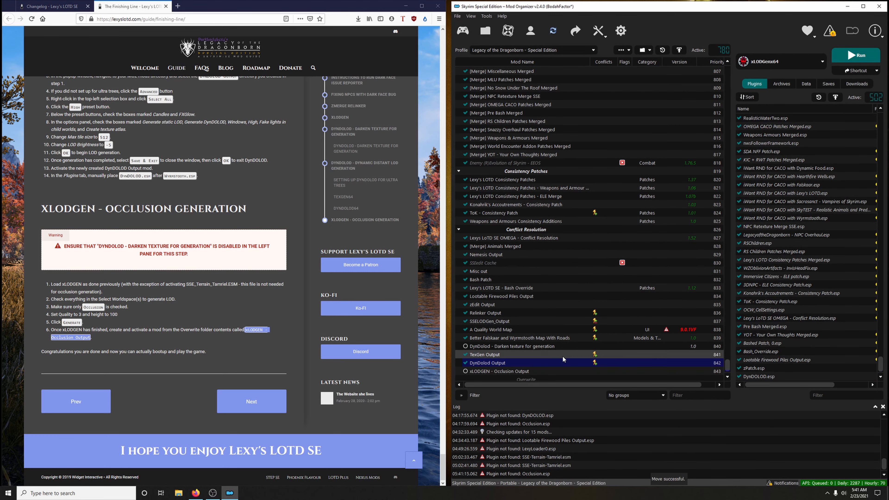
{"action": "left_click", "coordinate": [465, 371]}
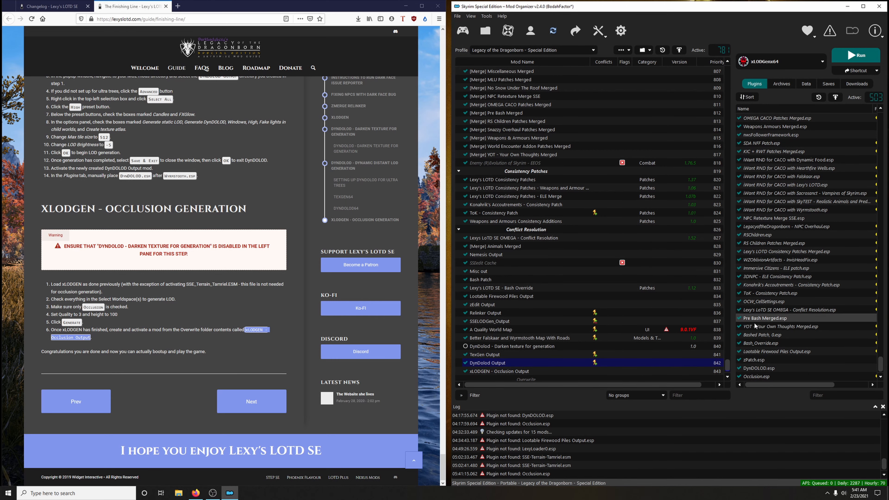